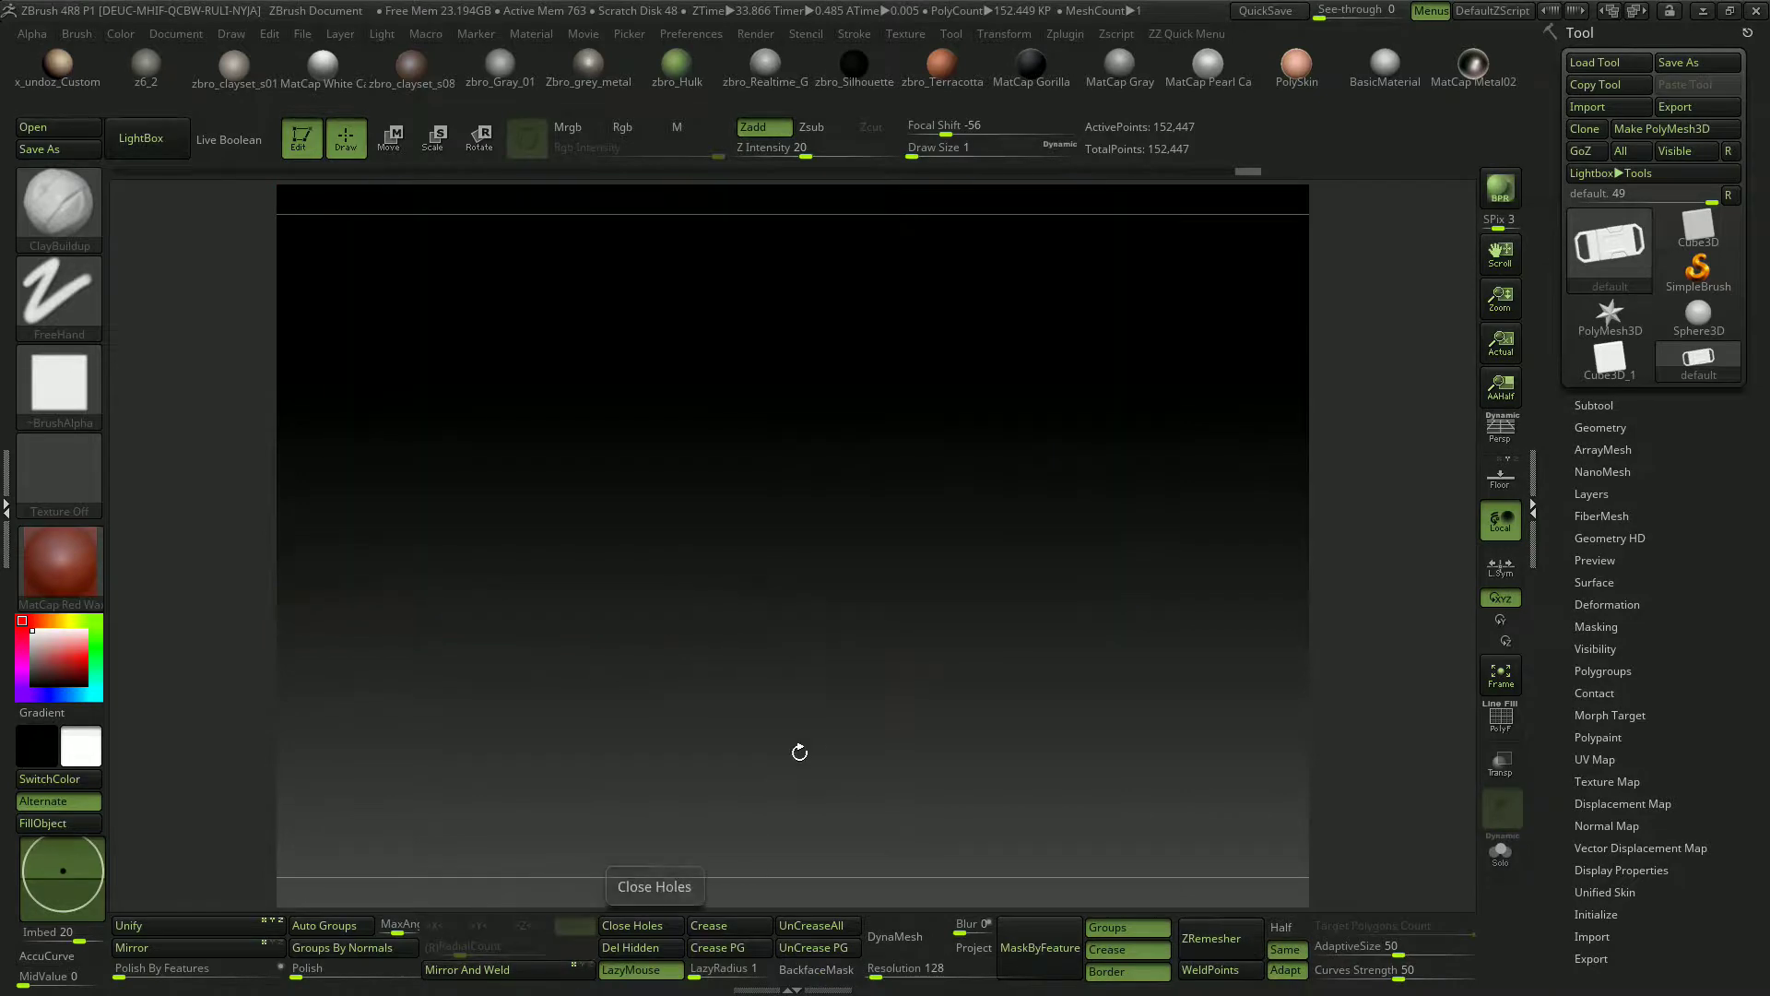
Inspect the front of the high-poly buckle sculpt, and minimize ZBrush.
{"action": "left_click_drag", "start_coordinate": [830, 691], "coordinate": [1014, 553]}
{"action": "left_click_drag", "start_coordinate": [1193, 384], "coordinate": [1218, 327]}
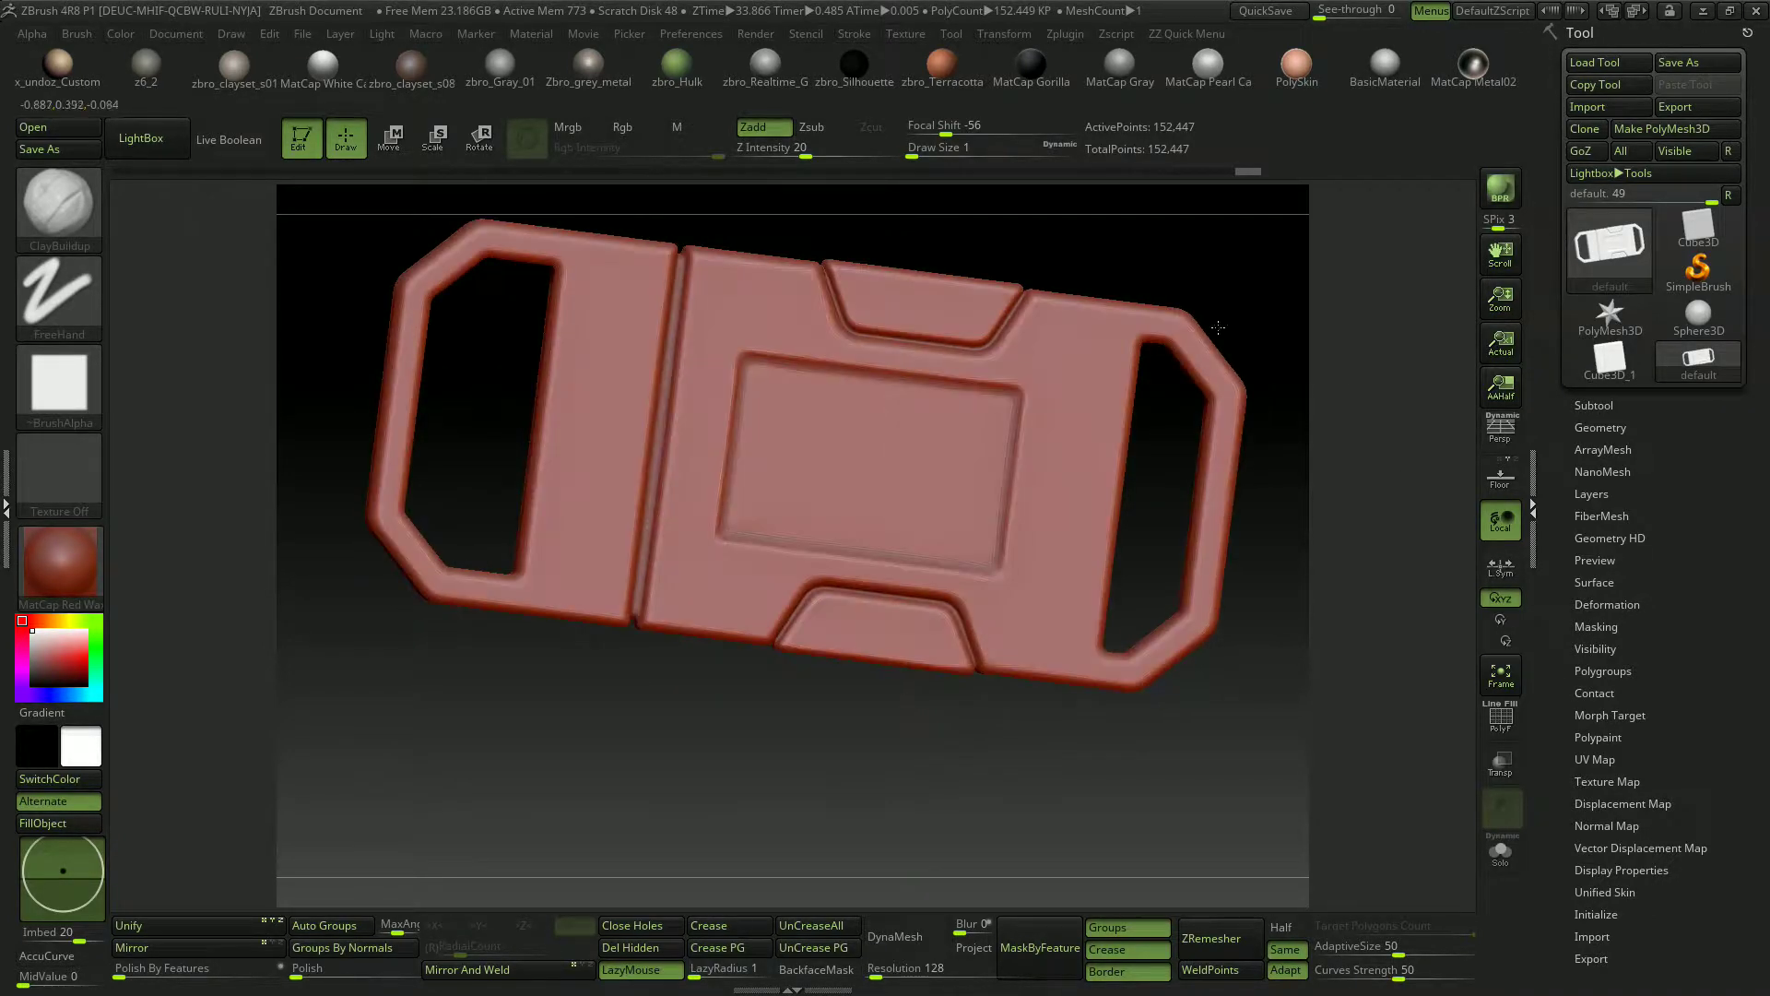
{"action": "left_click", "coordinate": [1703, 11]}
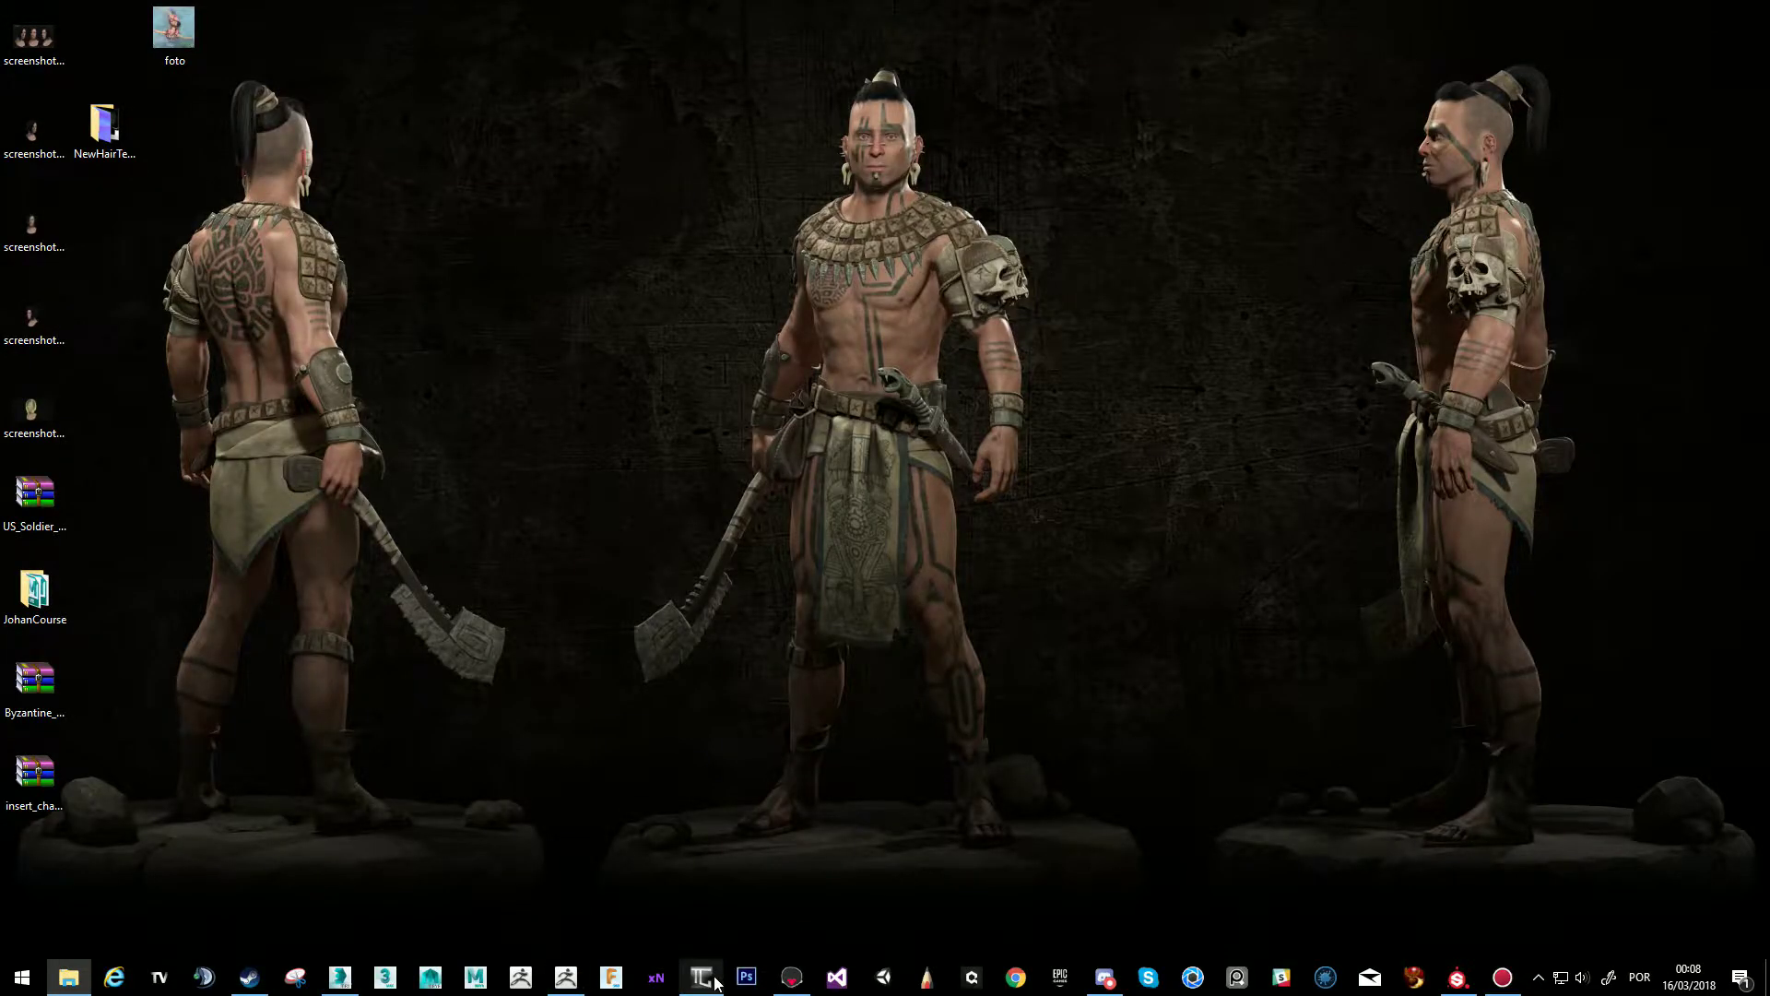
Switch to TopoGun and examine the retopologized low-poly mesh over the buckle from several angles, and minimize it.
{"action": "left_click", "coordinate": [713, 981]}
{"action": "left_click_drag", "start_coordinate": [1097, 725], "coordinate": [1324, 743]}
{"action": "left_click", "coordinate": [1508, 52]}
{"action": "left_click_drag", "start_coordinate": [1439, 212], "coordinate": [1098, 316]}
{"action": "scroll", "coordinate": [1213, 455], "scroll_direction": "up", "scroll_amount": 6}
{"action": "left_click_drag", "start_coordinate": [1163, 592], "coordinate": [1194, 464]}
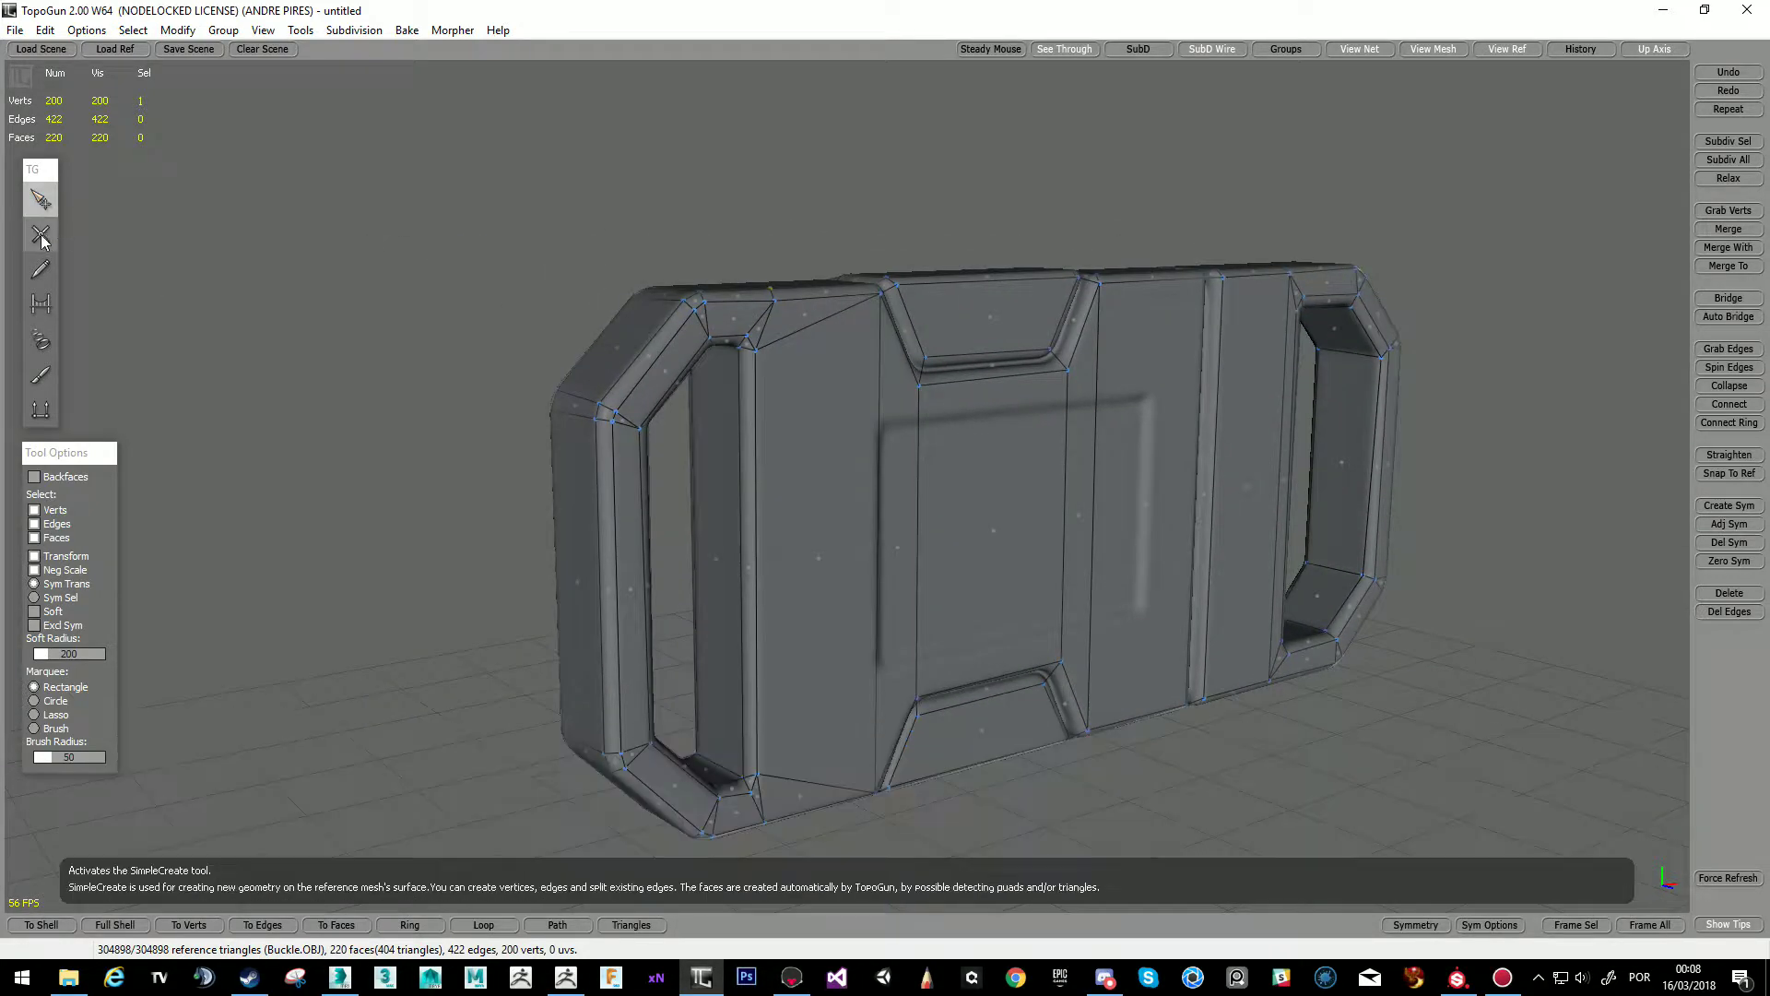
{"action": "left_click_drag", "start_coordinate": [909, 462], "coordinate": [1266, 117]}
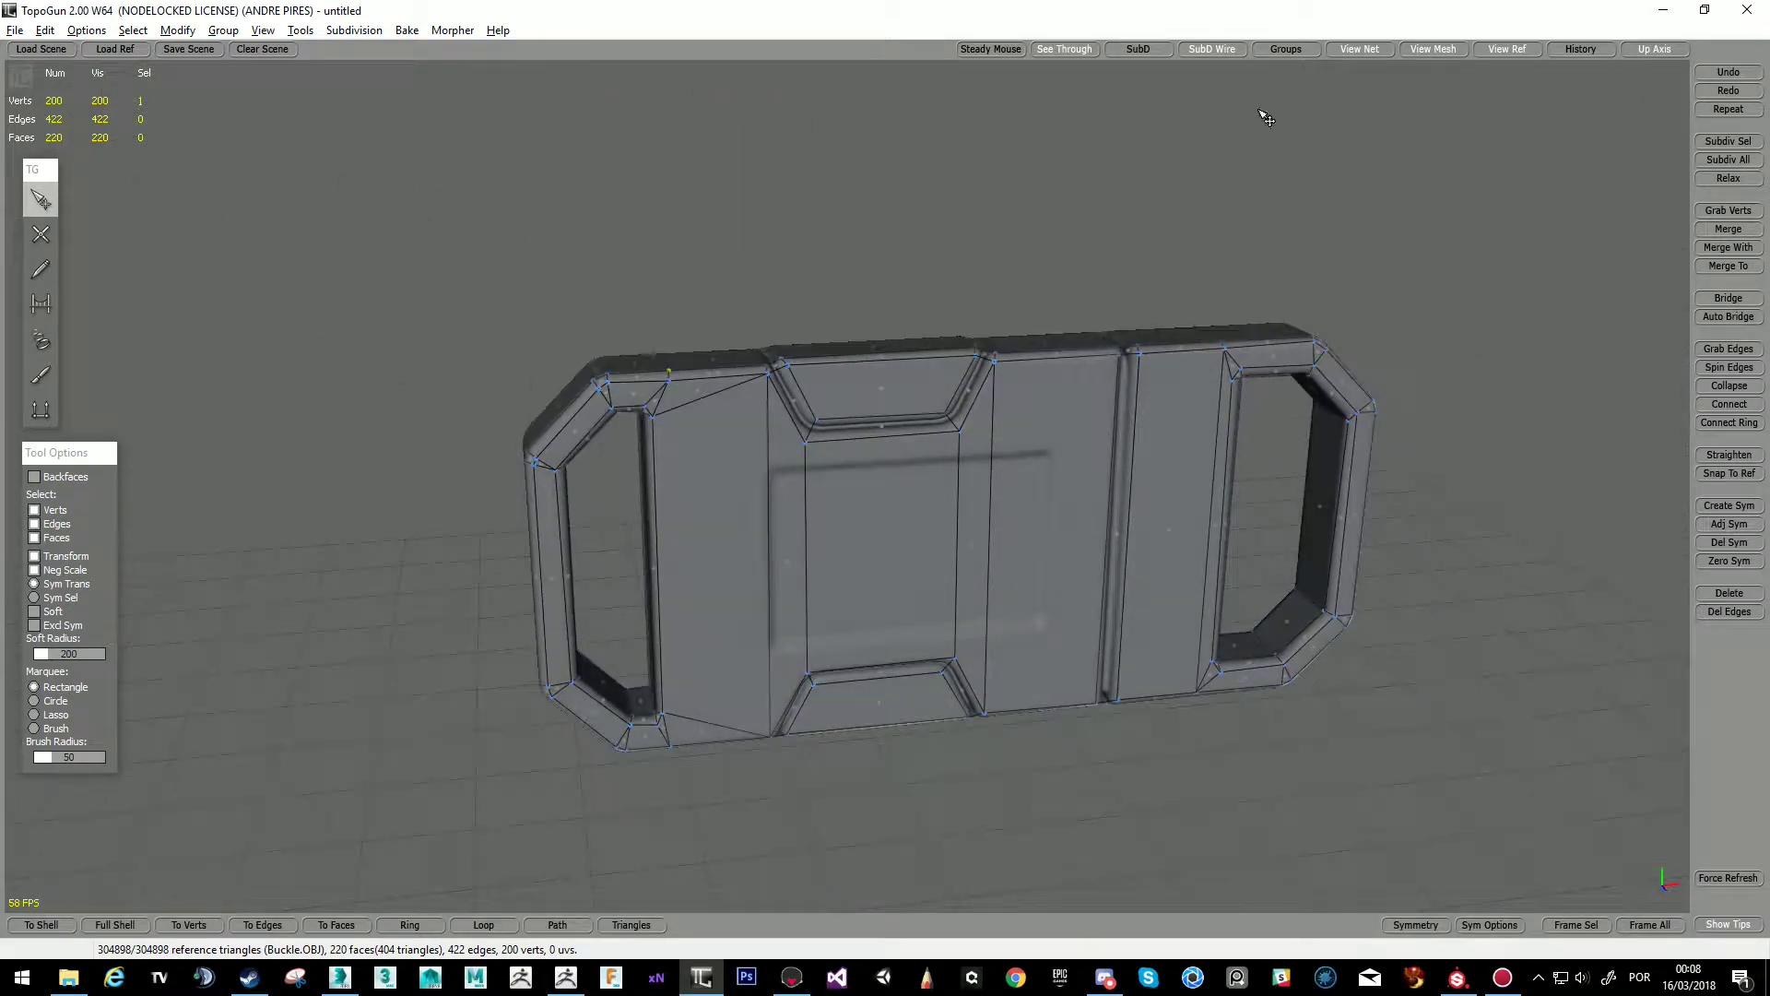
{"action": "left_click", "coordinate": [1667, 11]}
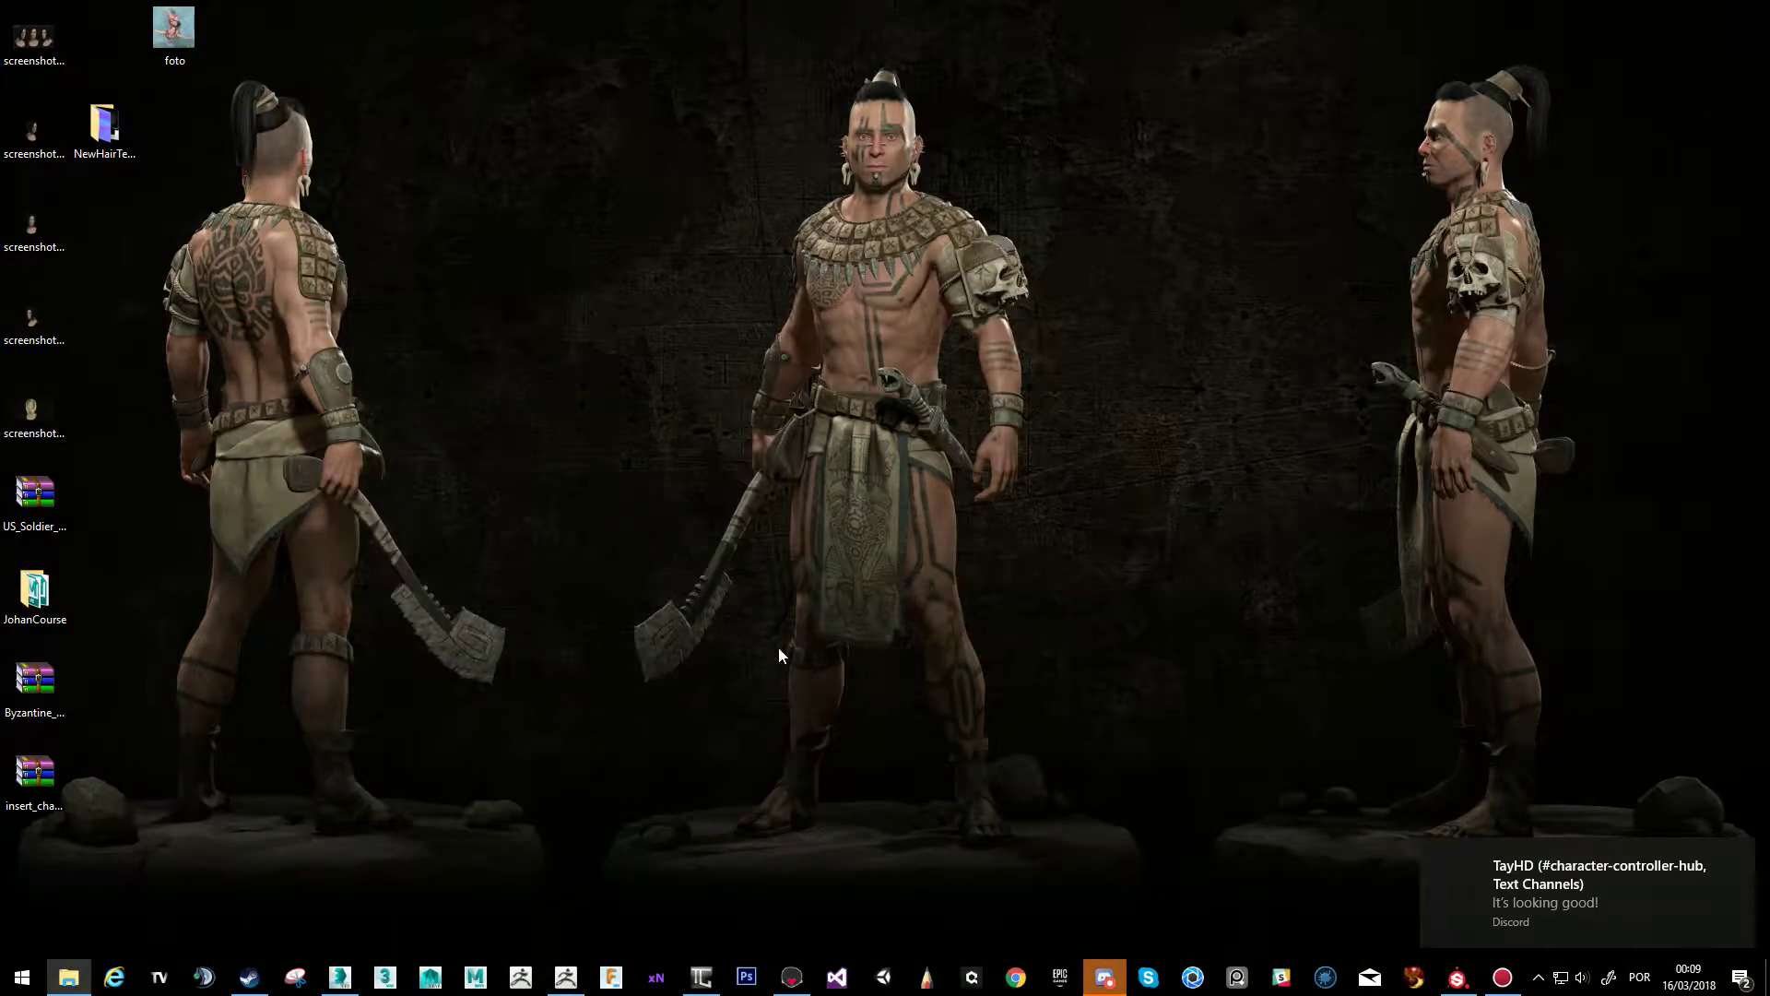
Switch to 3ds Max and inspect the unwrapped low-poly buckle in the perspective view.
{"action": "left_click", "coordinate": [339, 976]}
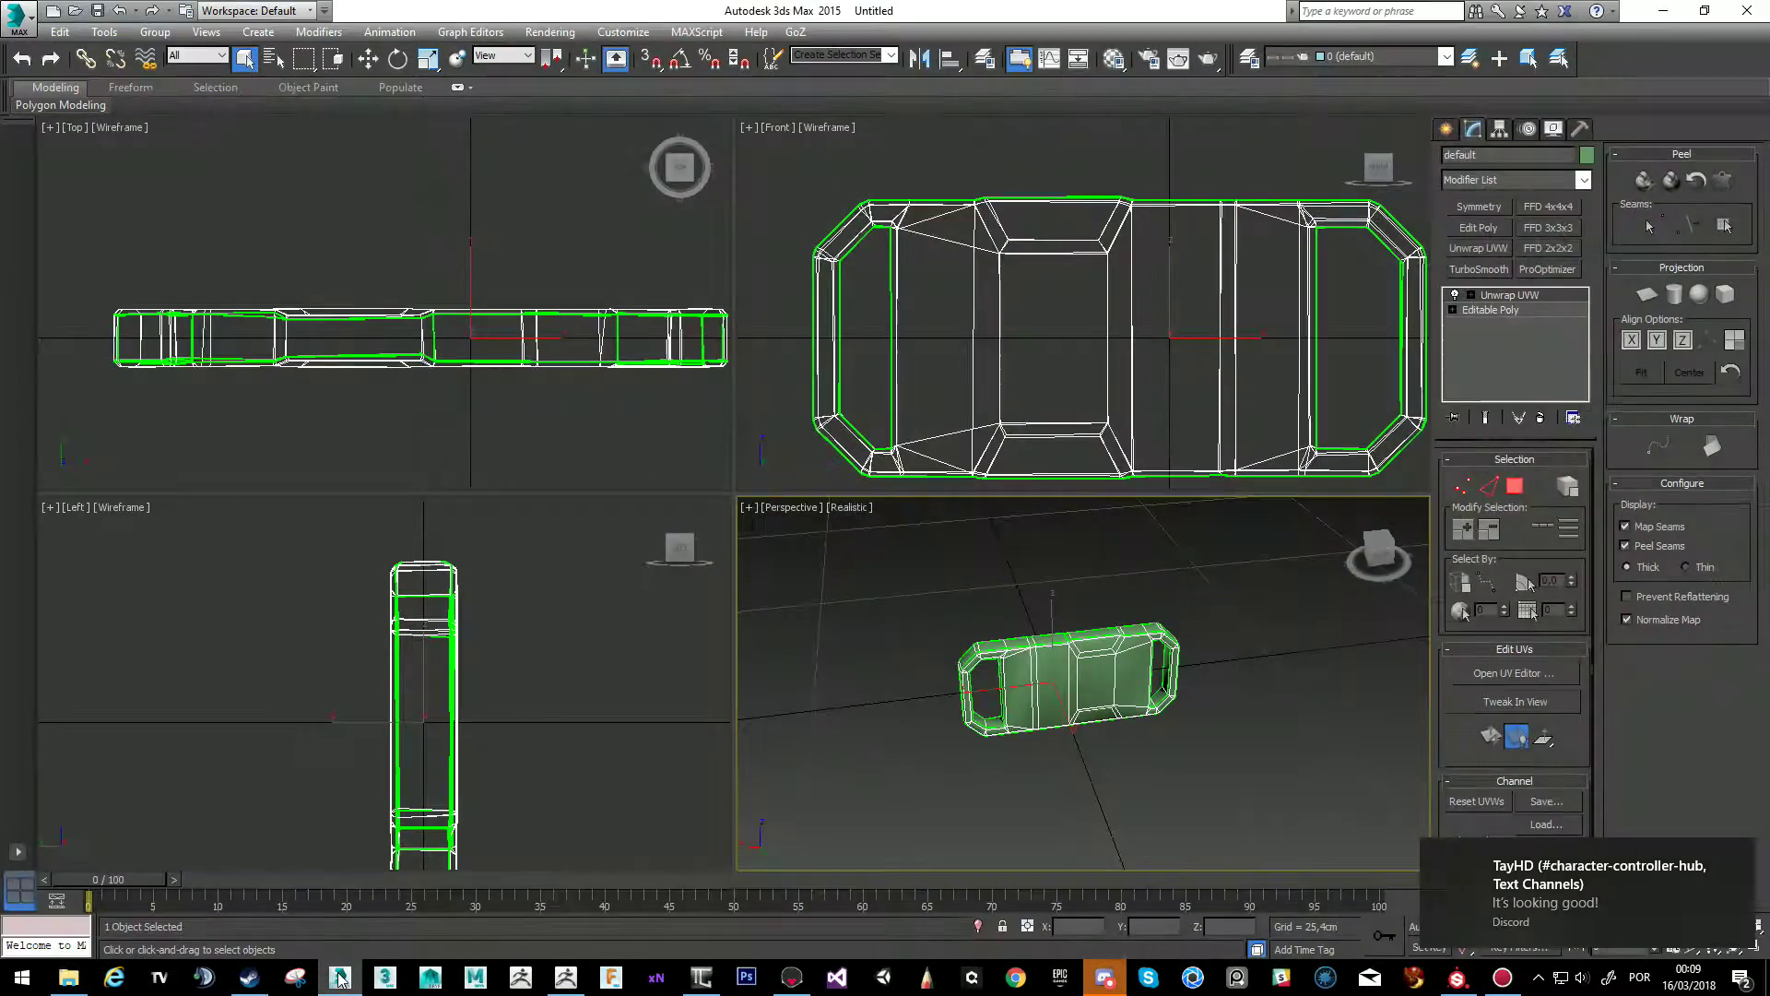
{"action": "middle_click_drag", "start_coordinate": [1038, 707], "coordinate": [1032, 637], "text": "alt"}
{"action": "scroll", "coordinate": [1026, 643], "scroll_direction": "up", "scroll_amount": 5}
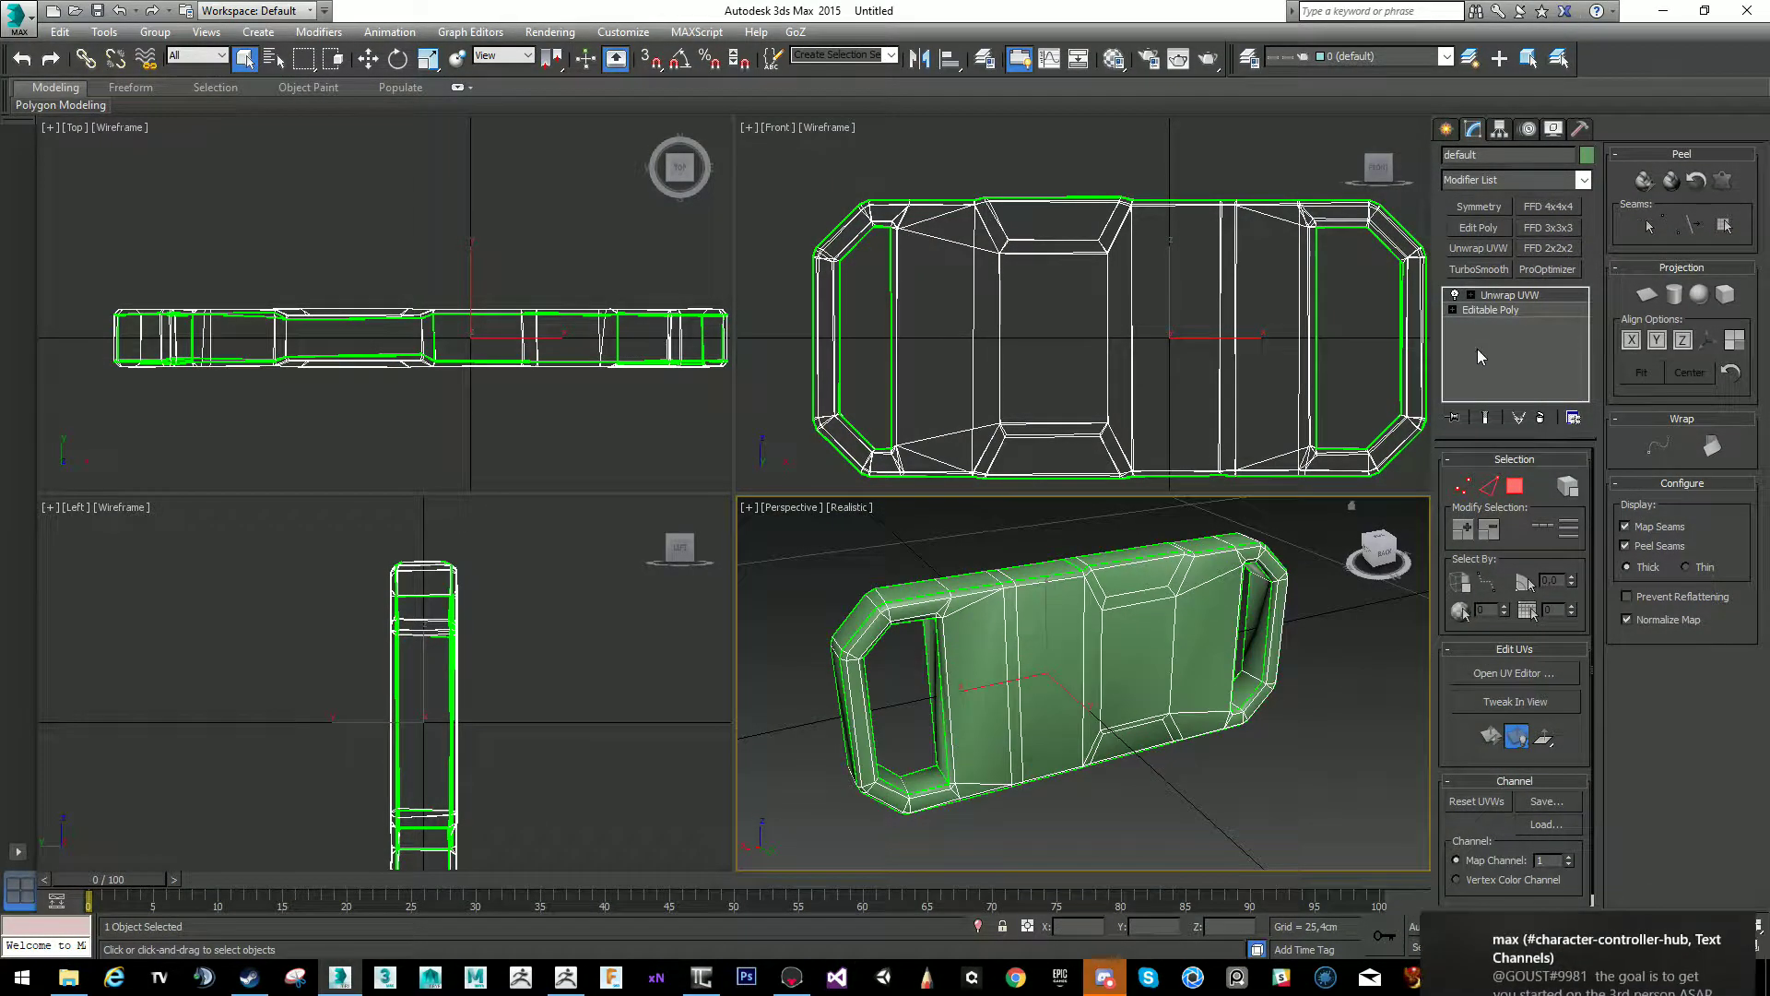
{"action": "left_click", "coordinate": [1497, 676]}
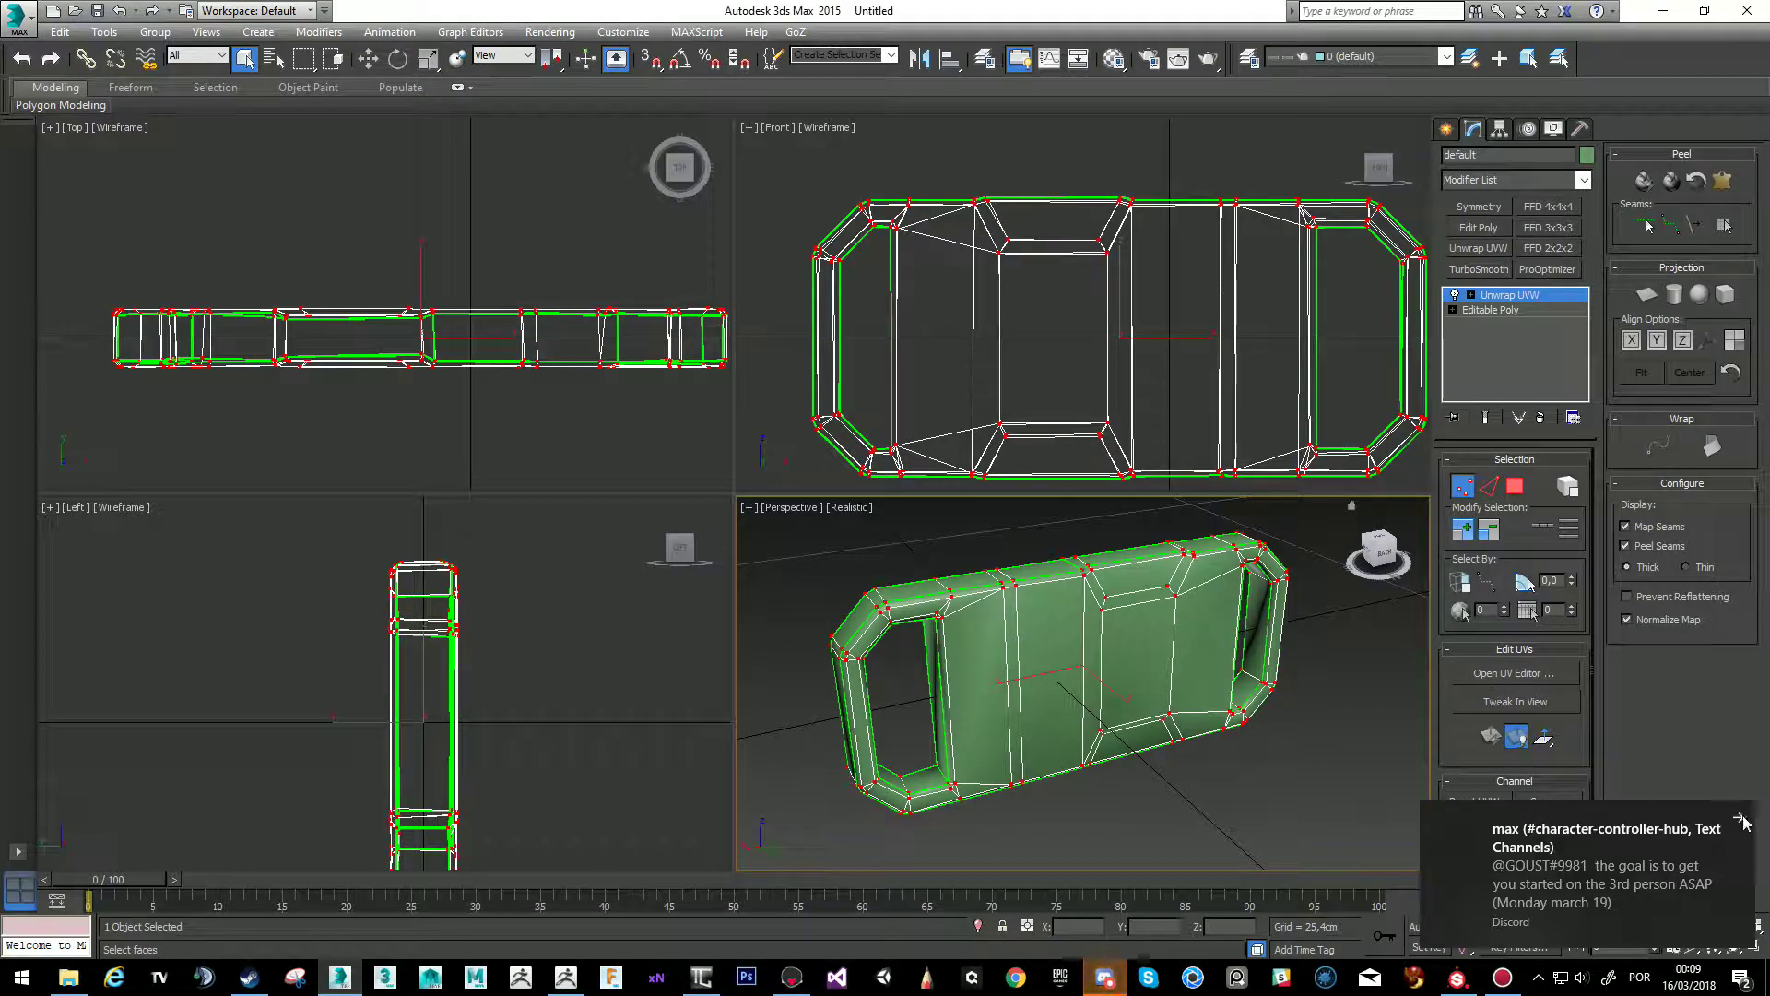
Quit Discord to stop its desktop notifications.
{"action": "left_click", "coordinate": [1538, 977]}
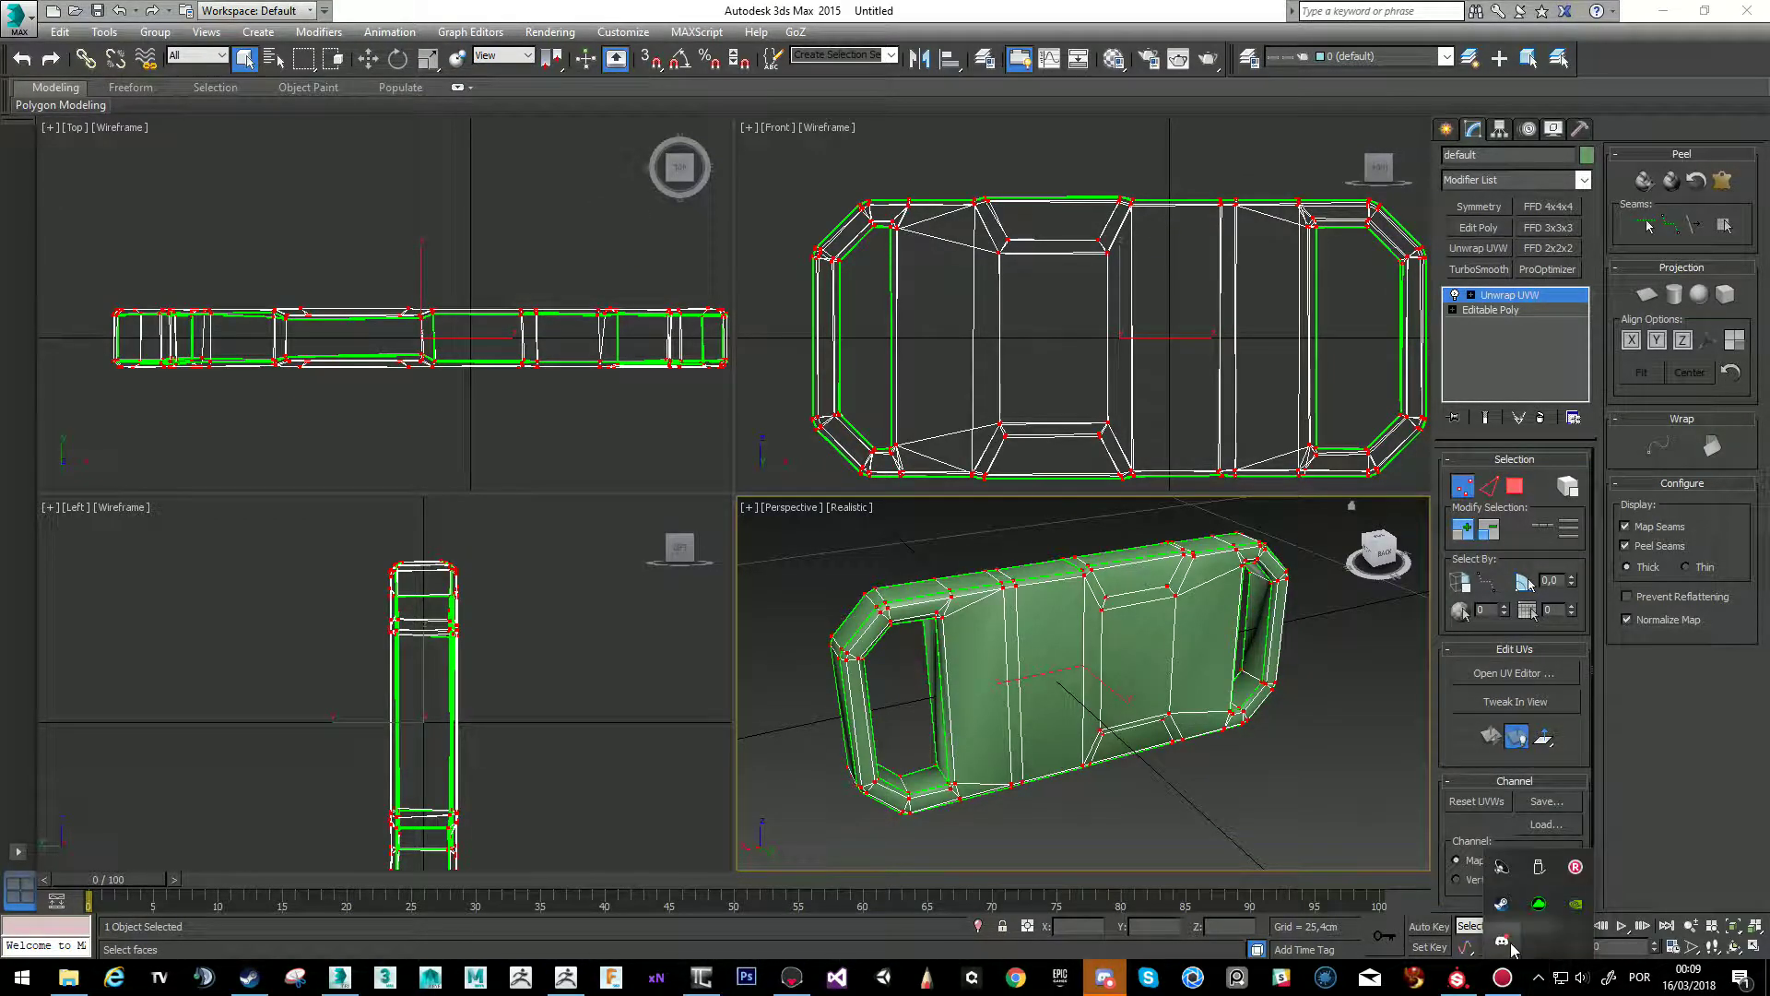
{"action": "right_click", "coordinate": [1500, 939]}
{"action": "left_click", "coordinate": [1558, 929]}
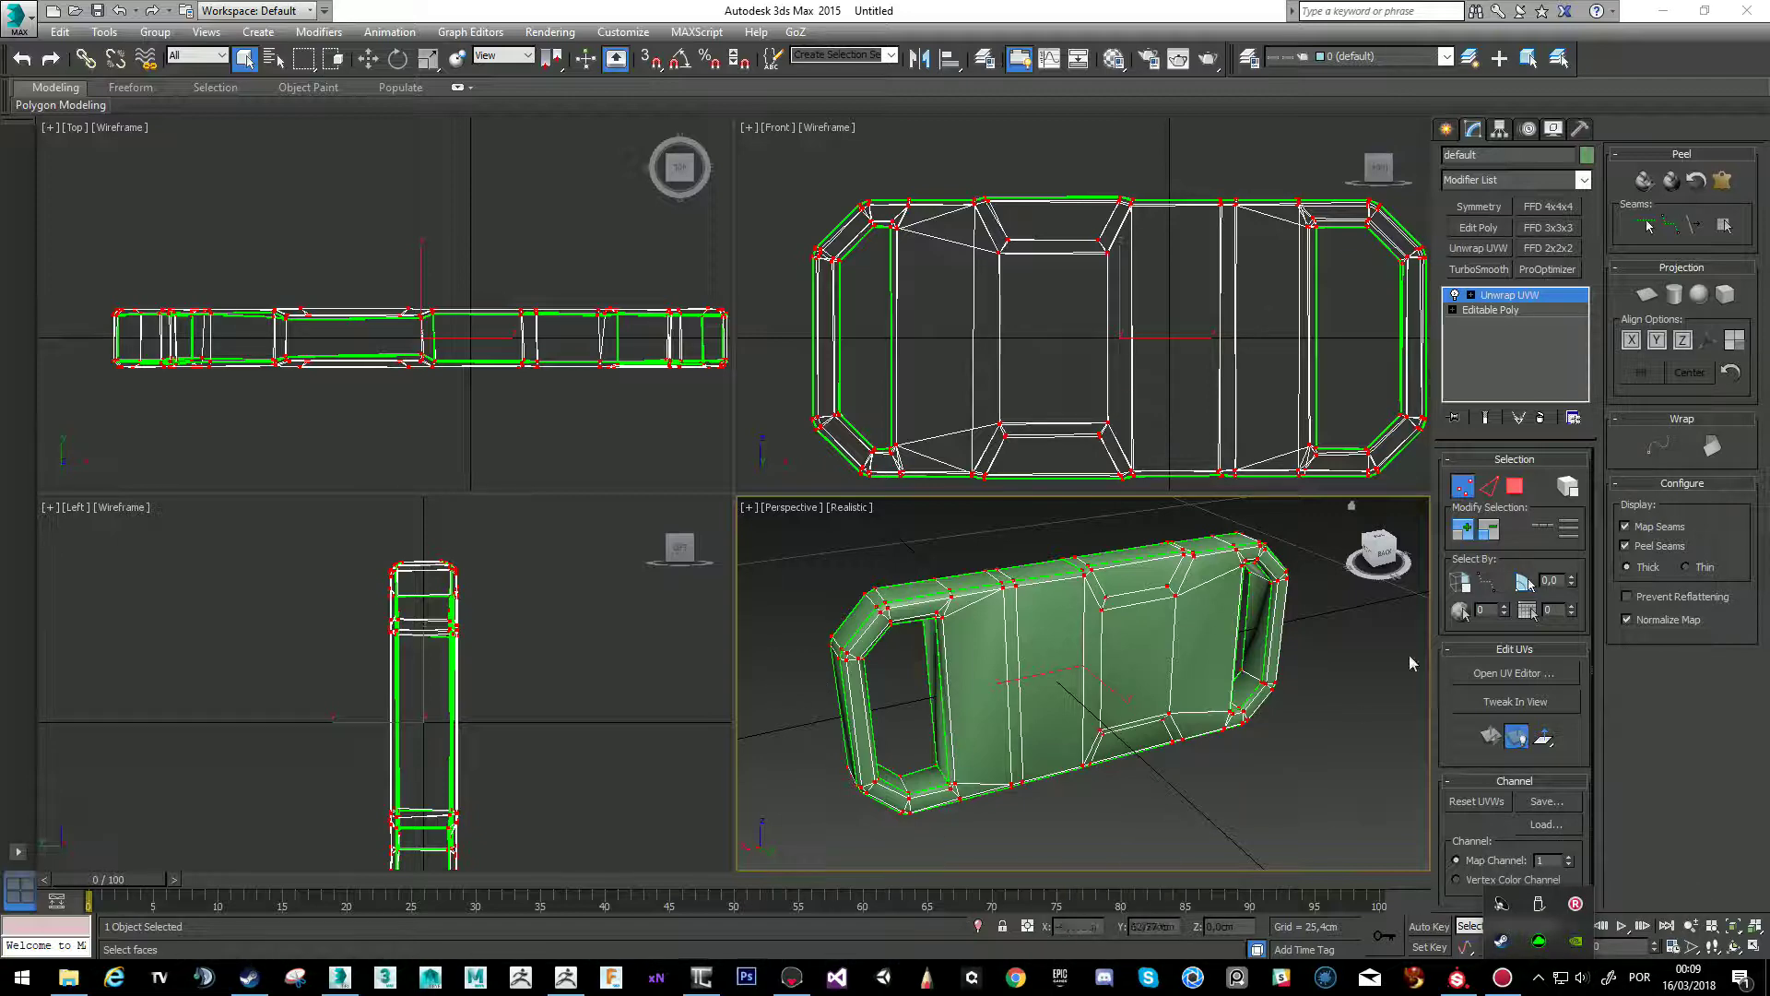
Open the buckle's Unwrap UVW layout in a maximized UV editor and select all its polygons.
{"action": "left_click", "coordinate": [1120, 665]}
{"action": "key", "text": "1"}
{"action": "mouse_move", "coordinate": [1120, 664]}
{"action": "middle_mouse_down", "text": "alt"}
{"action": "mouse_move", "coordinate": [1086, 648]}
{"action": "mouse_move", "coordinate": [1185, 665]}
{"action": "mouse_move", "coordinate": [1146, 672]}
{"action": "middle_mouse_up", "text": "alt"}
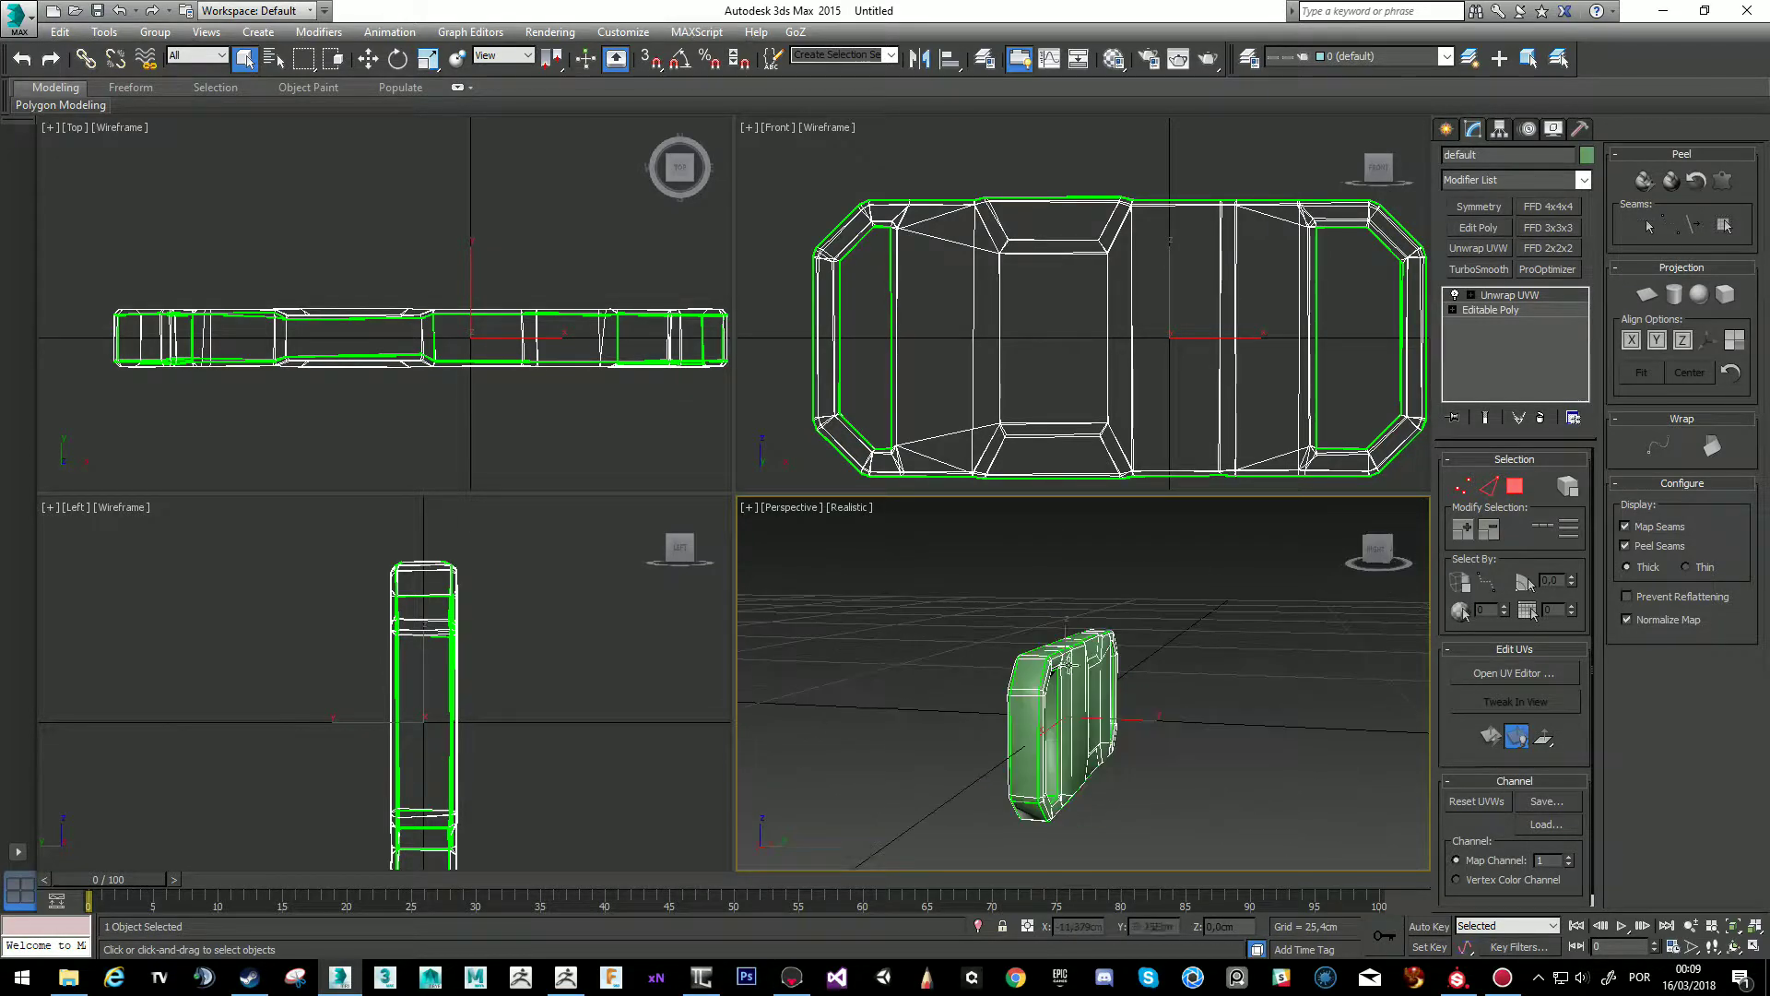
{"action": "left_click", "coordinate": [12, 698]}
{"action": "double_click", "coordinate": [1158, 376]}
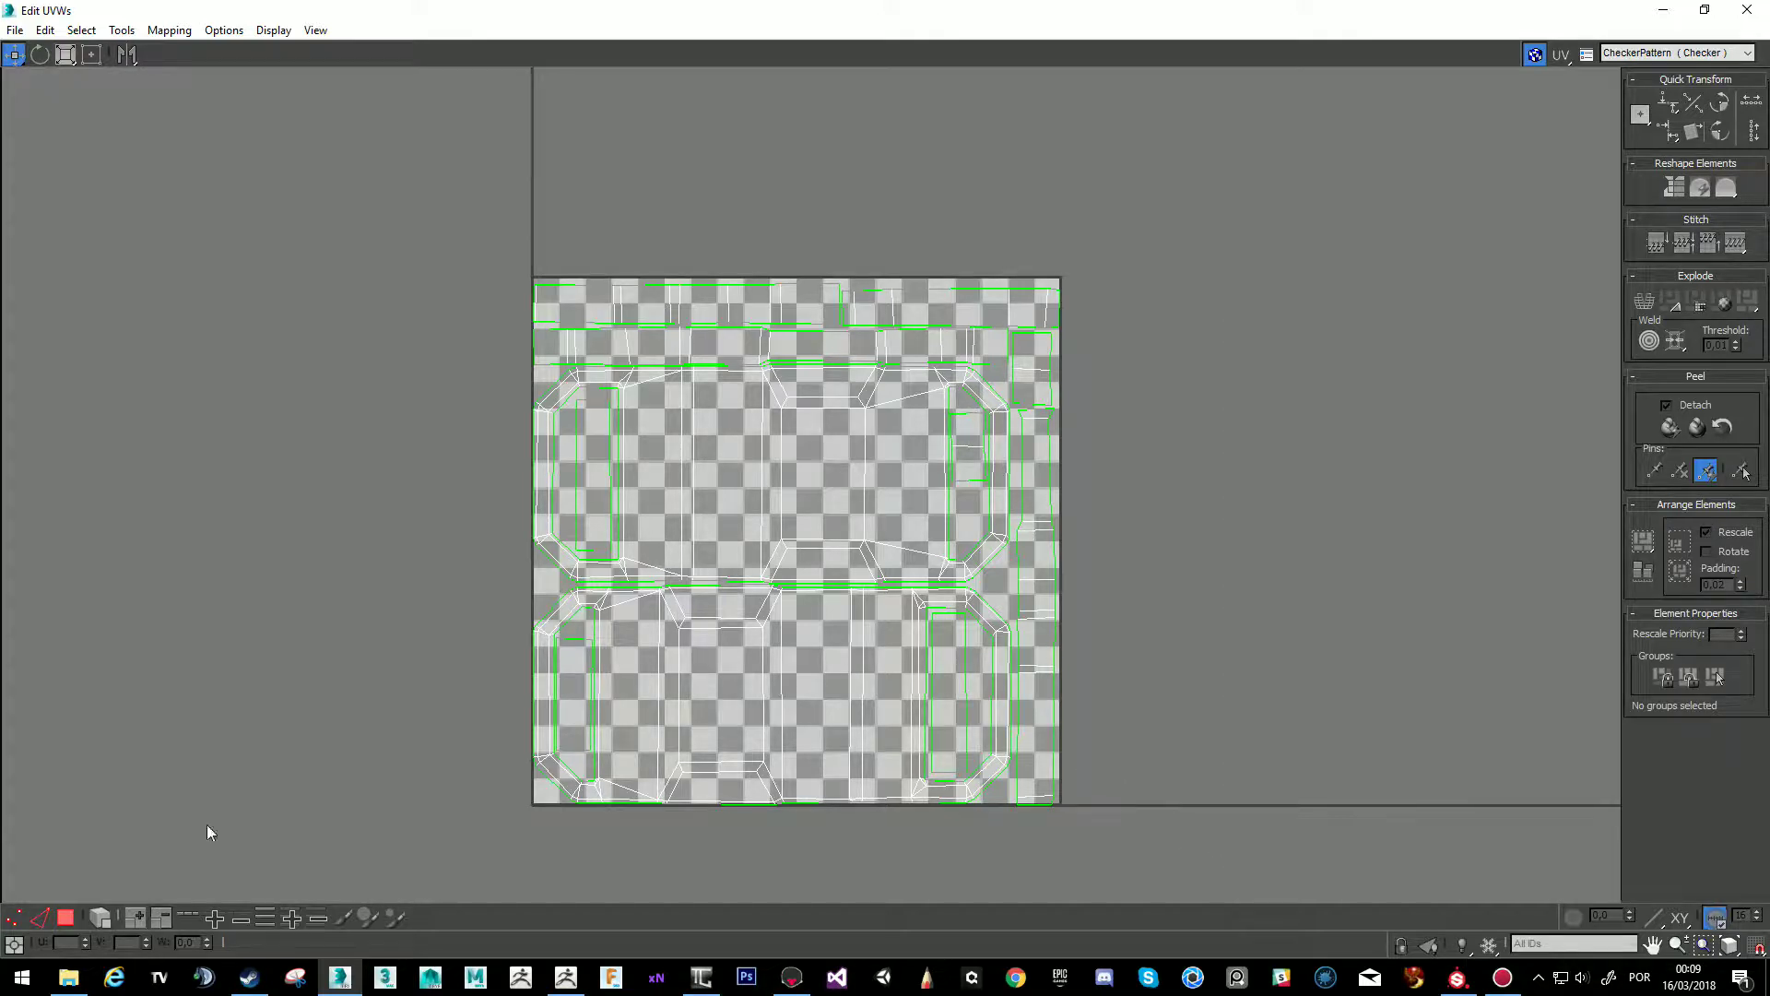
{"action": "left_click", "coordinate": [65, 917]}
{"action": "key", "text": "ctrl+a"}
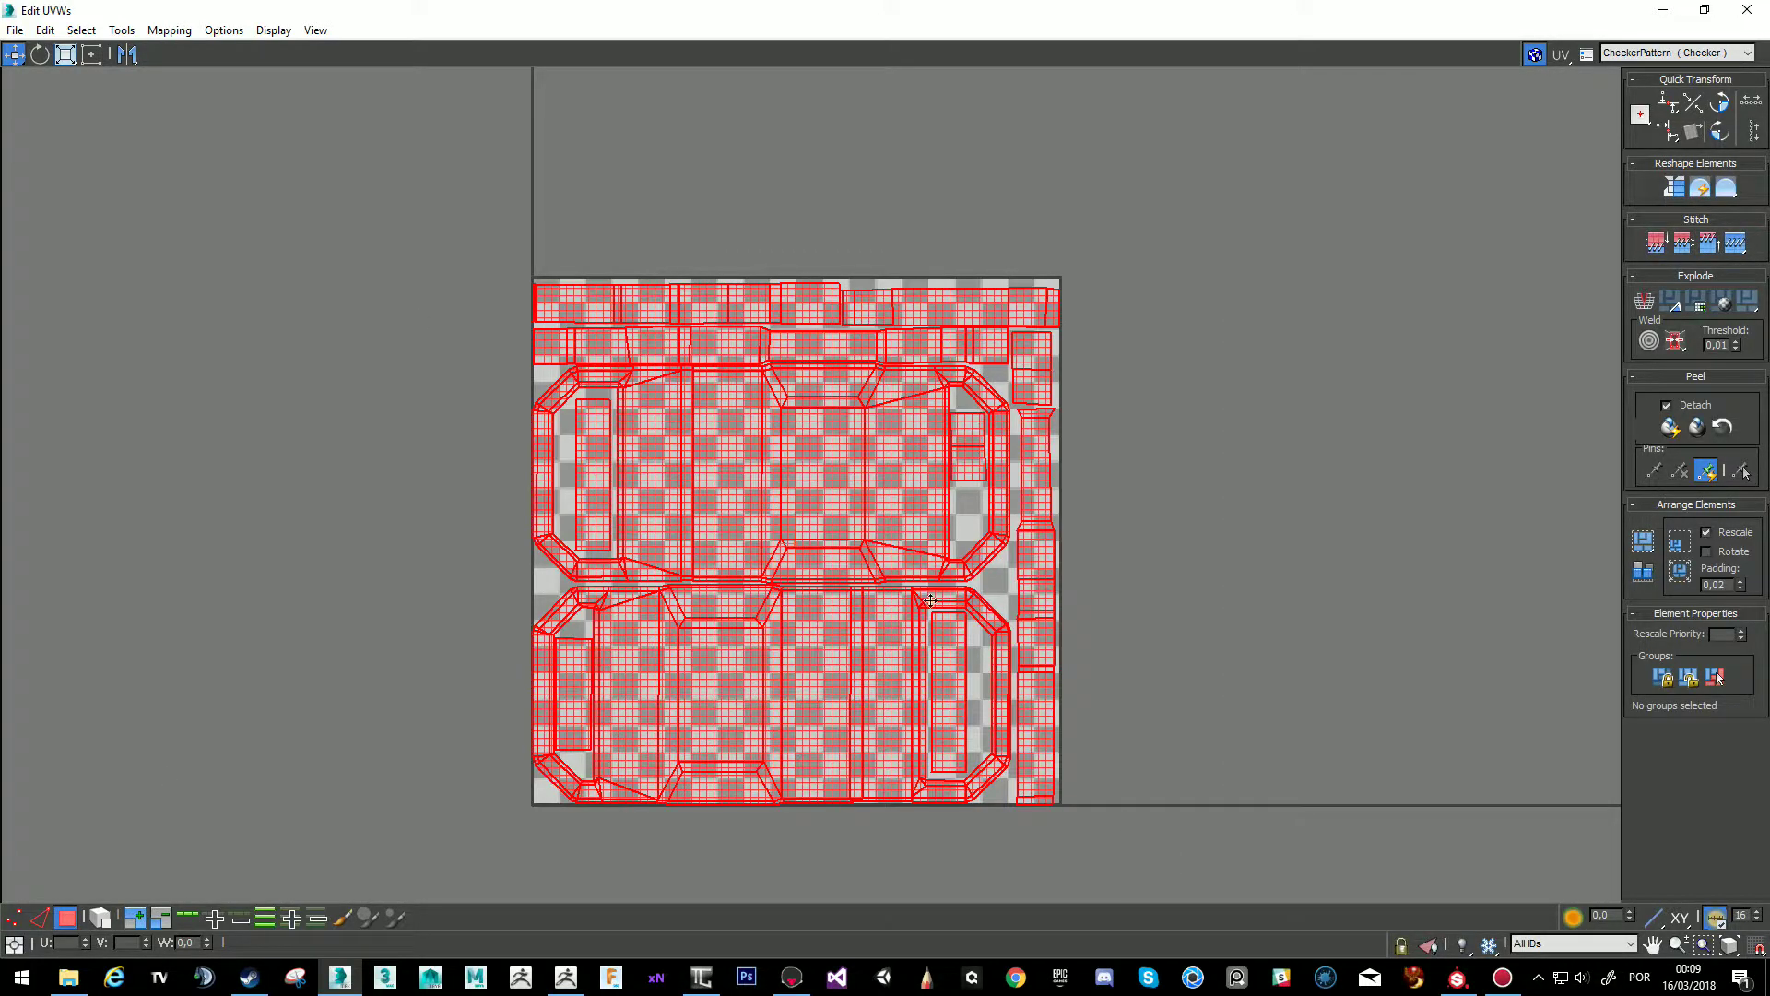
Examine how the buckle's UV islands are packed and spaced inside the tile.
{"action": "scroll", "coordinate": [813, 591], "scroll_direction": "up", "scroll_amount": 2}
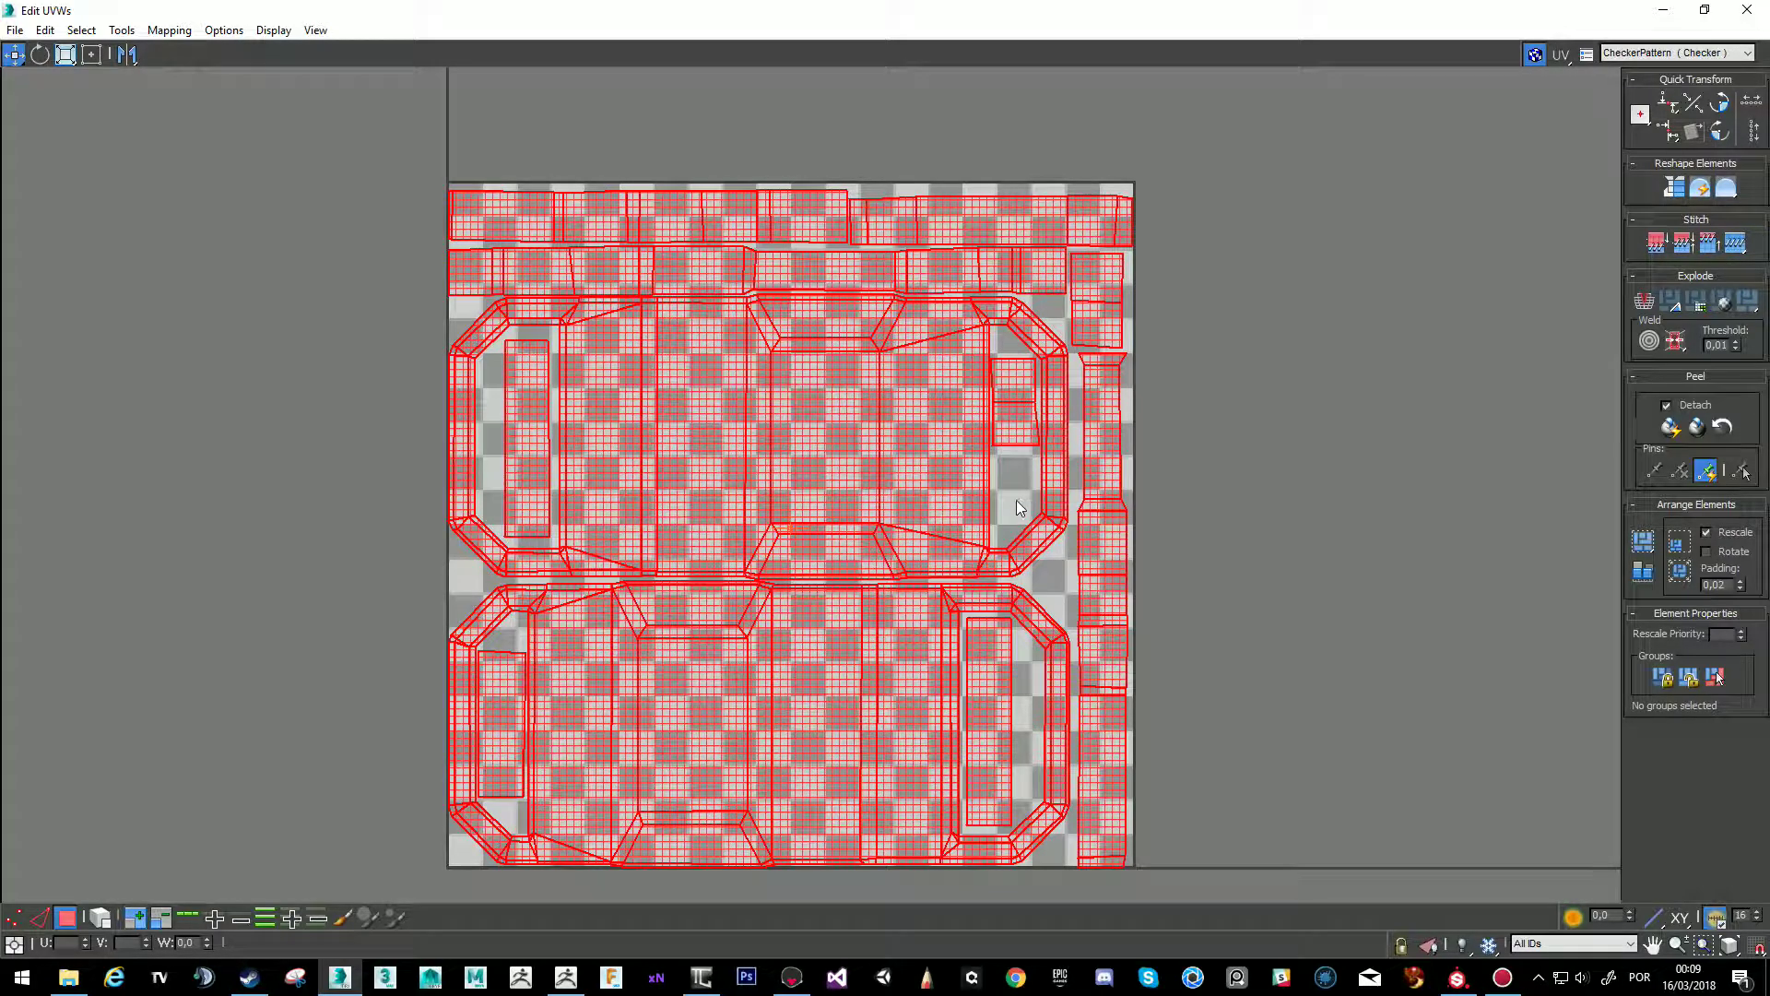
{"action": "scroll", "coordinate": [553, 452], "scroll_direction": "up", "scroll_amount": 2}
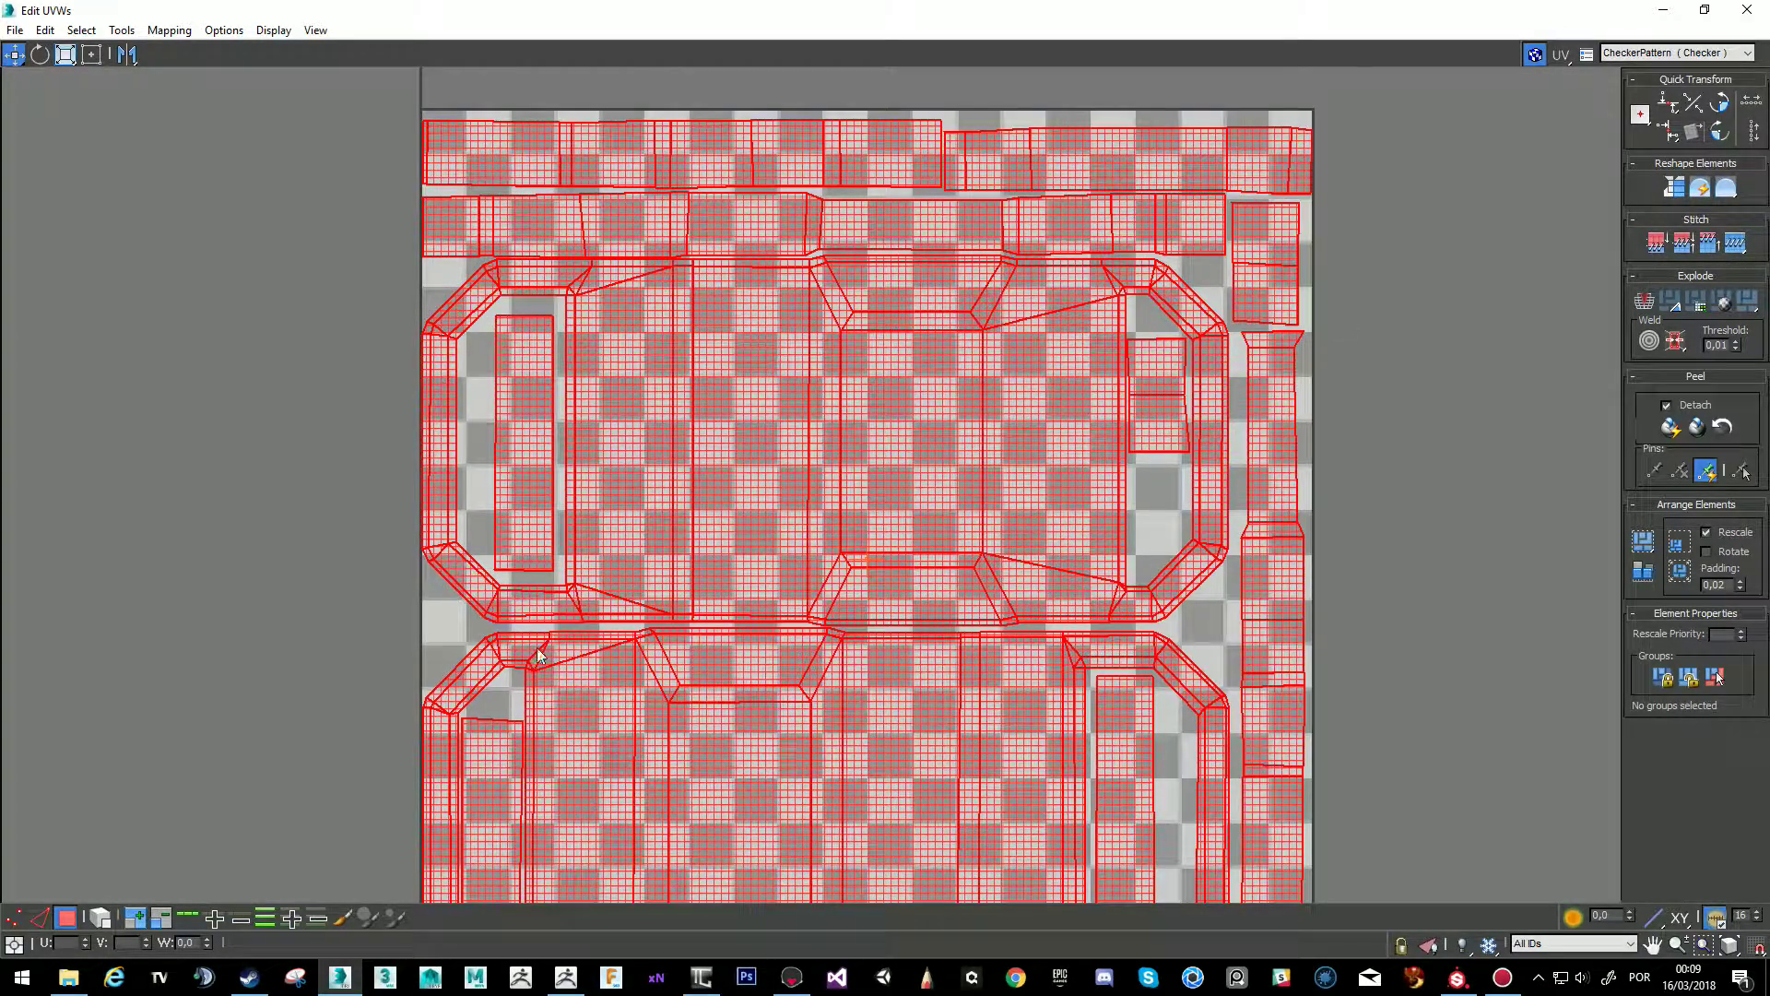
{"action": "middle_click_drag", "start_coordinate": [514, 643], "coordinate": [517, 562]}
{"action": "scroll", "coordinate": [518, 561], "scroll_direction": "up", "scroll_amount": 3}
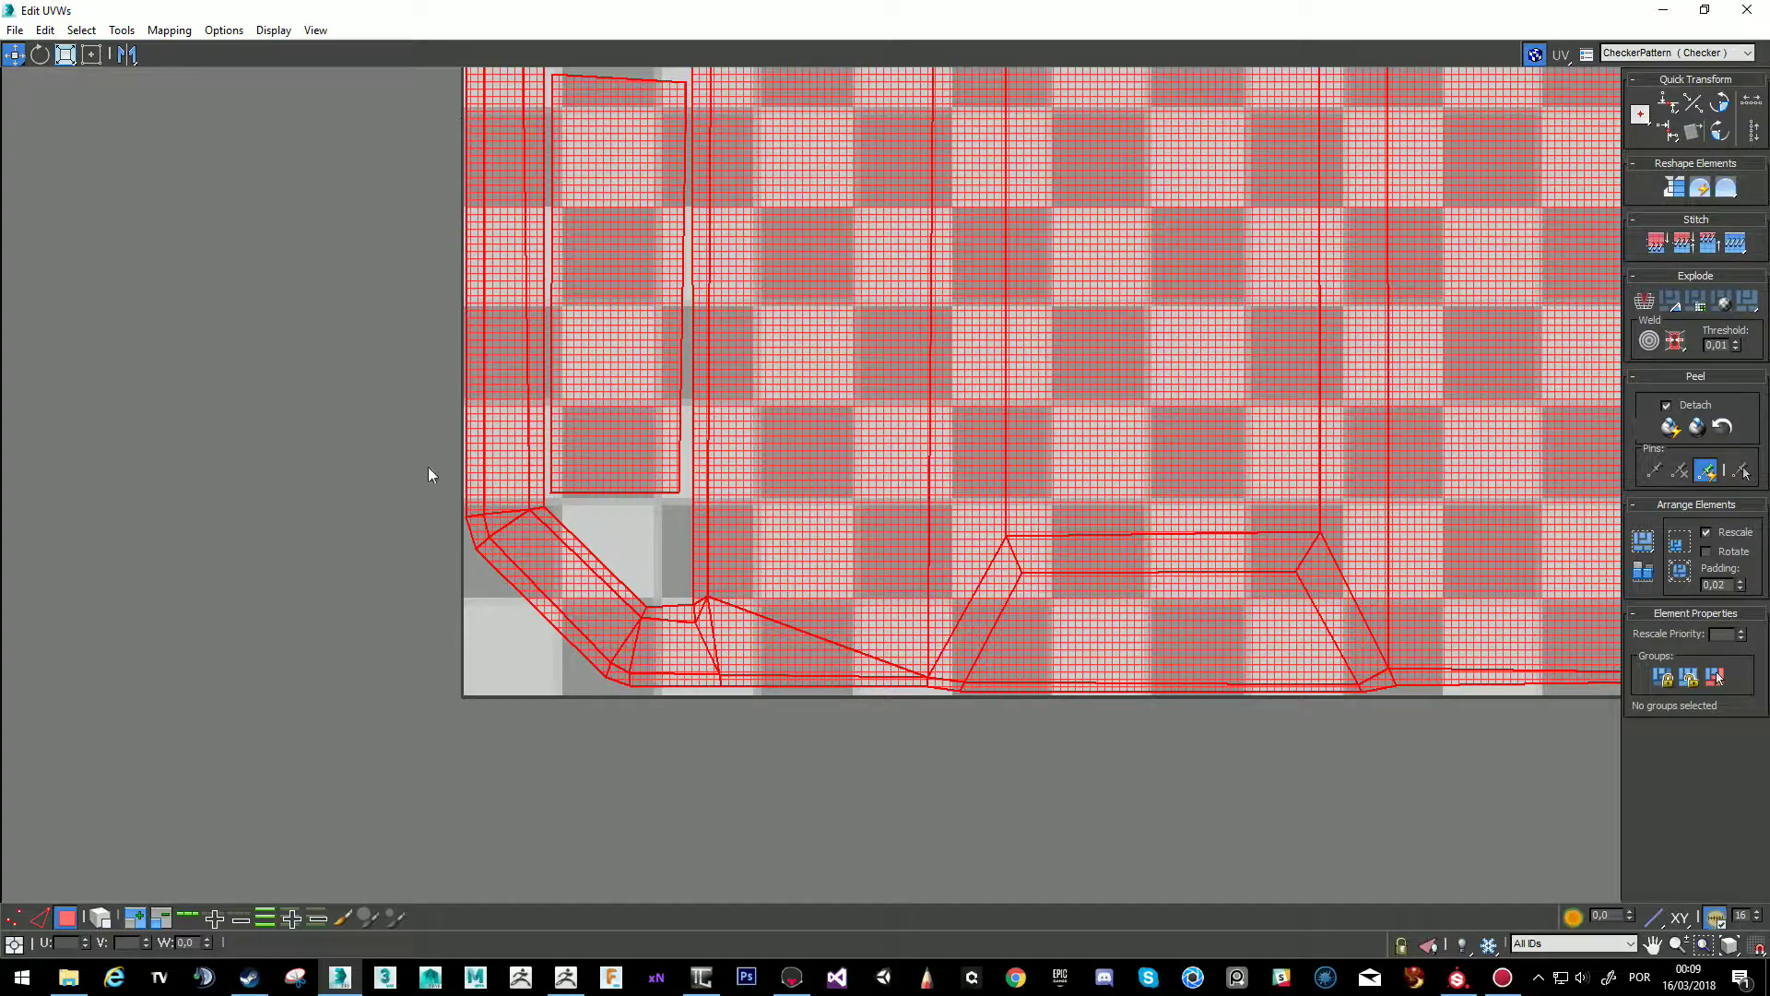
{"action": "scroll", "coordinate": [1140, 675], "scroll_direction": "down", "scroll_amount": 6}
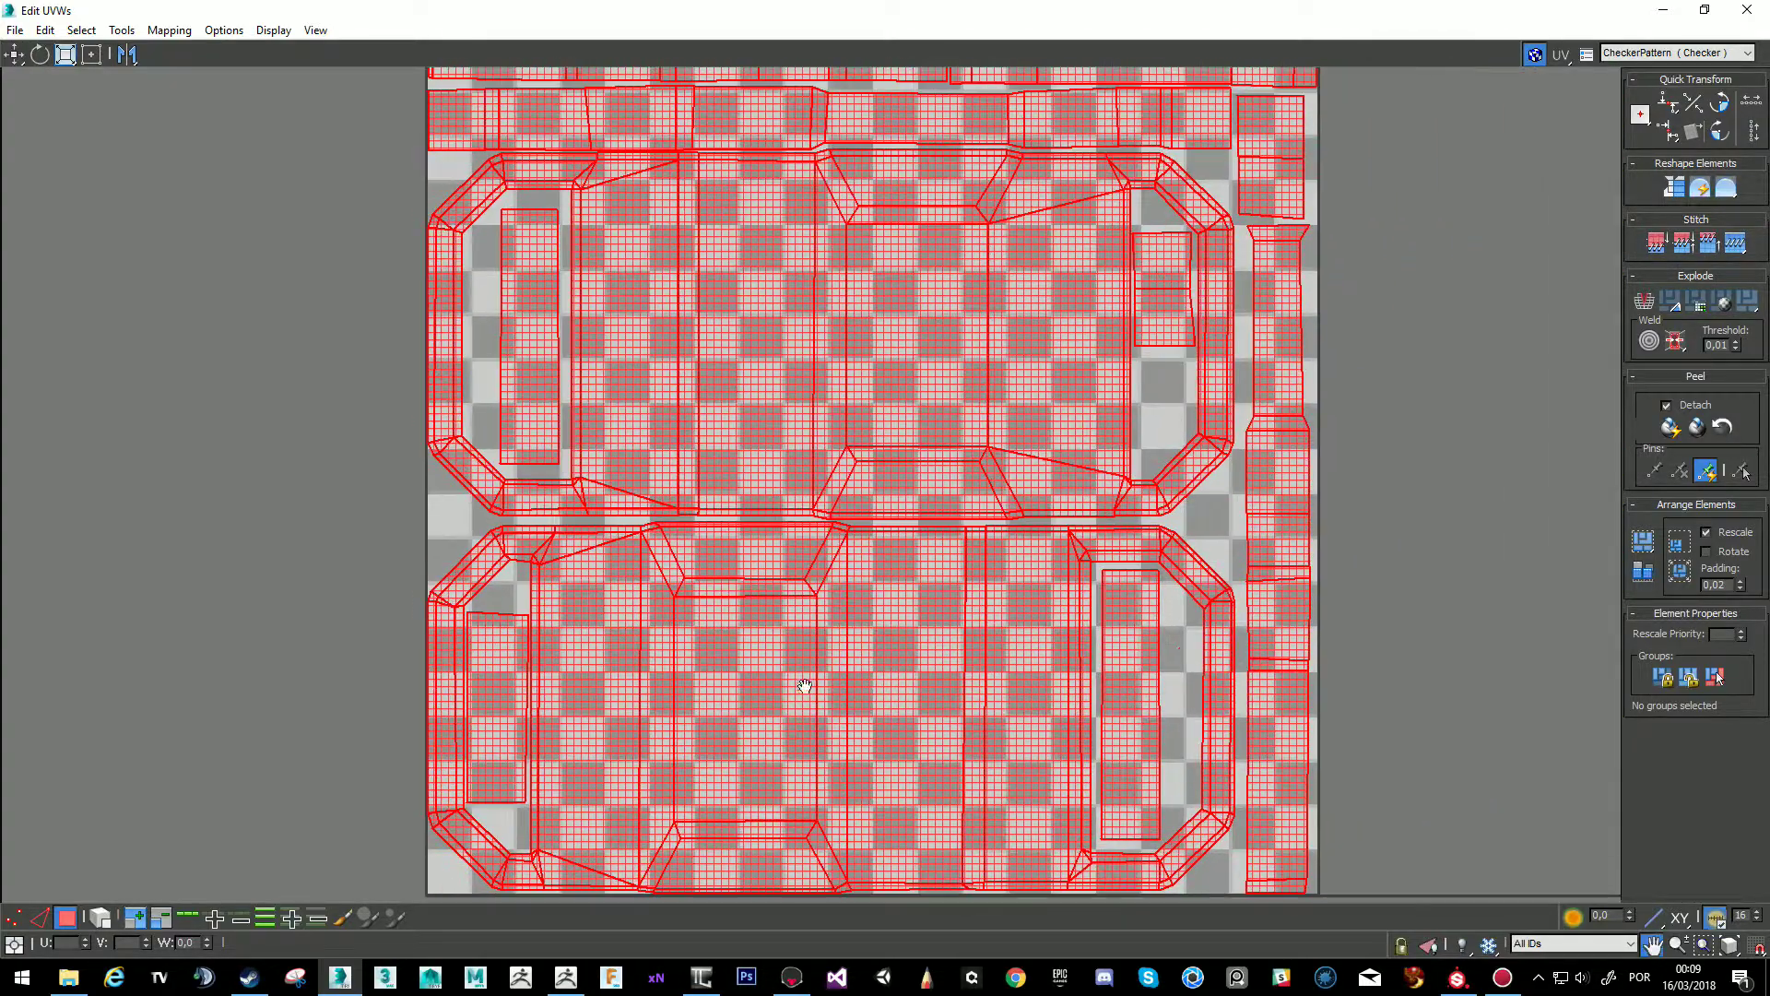
{"action": "middle_click_drag", "start_coordinate": [1137, 235], "coordinate": [993, 450]}
{"action": "scroll", "coordinate": [922, 387], "scroll_direction": "down", "scroll_amount": 3}
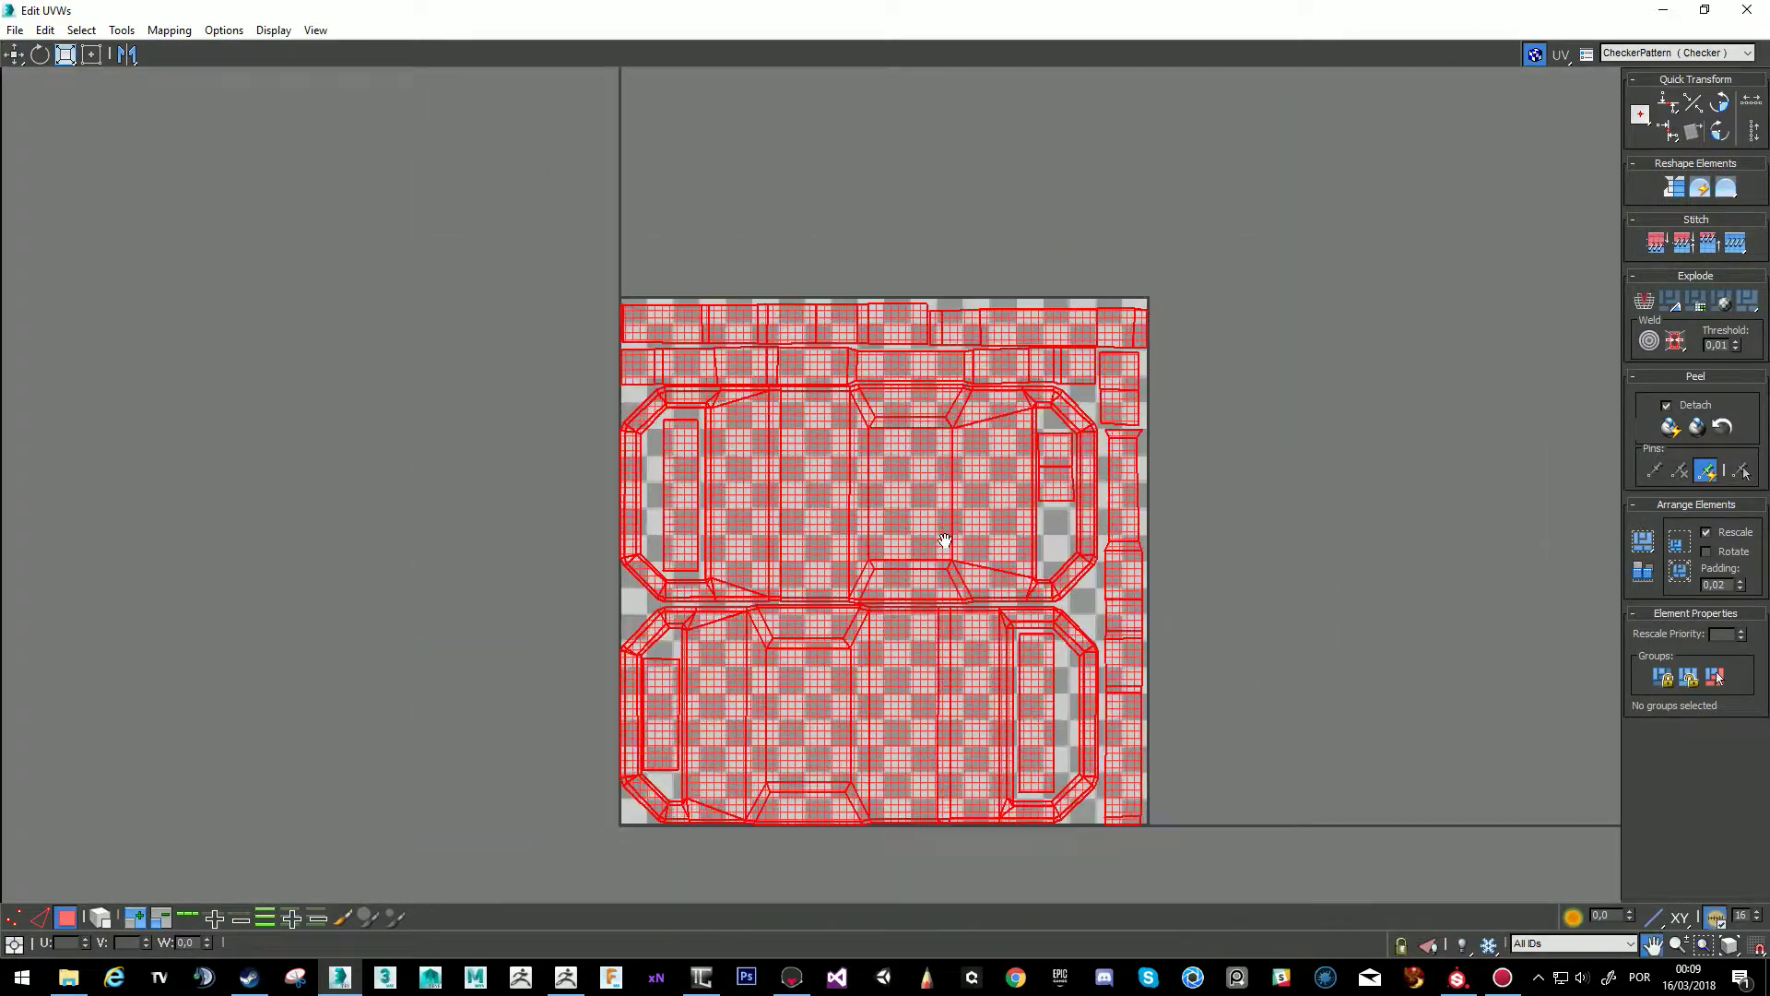
{"action": "middle_click_drag", "start_coordinate": [1183, 515], "coordinate": [1116, 473]}
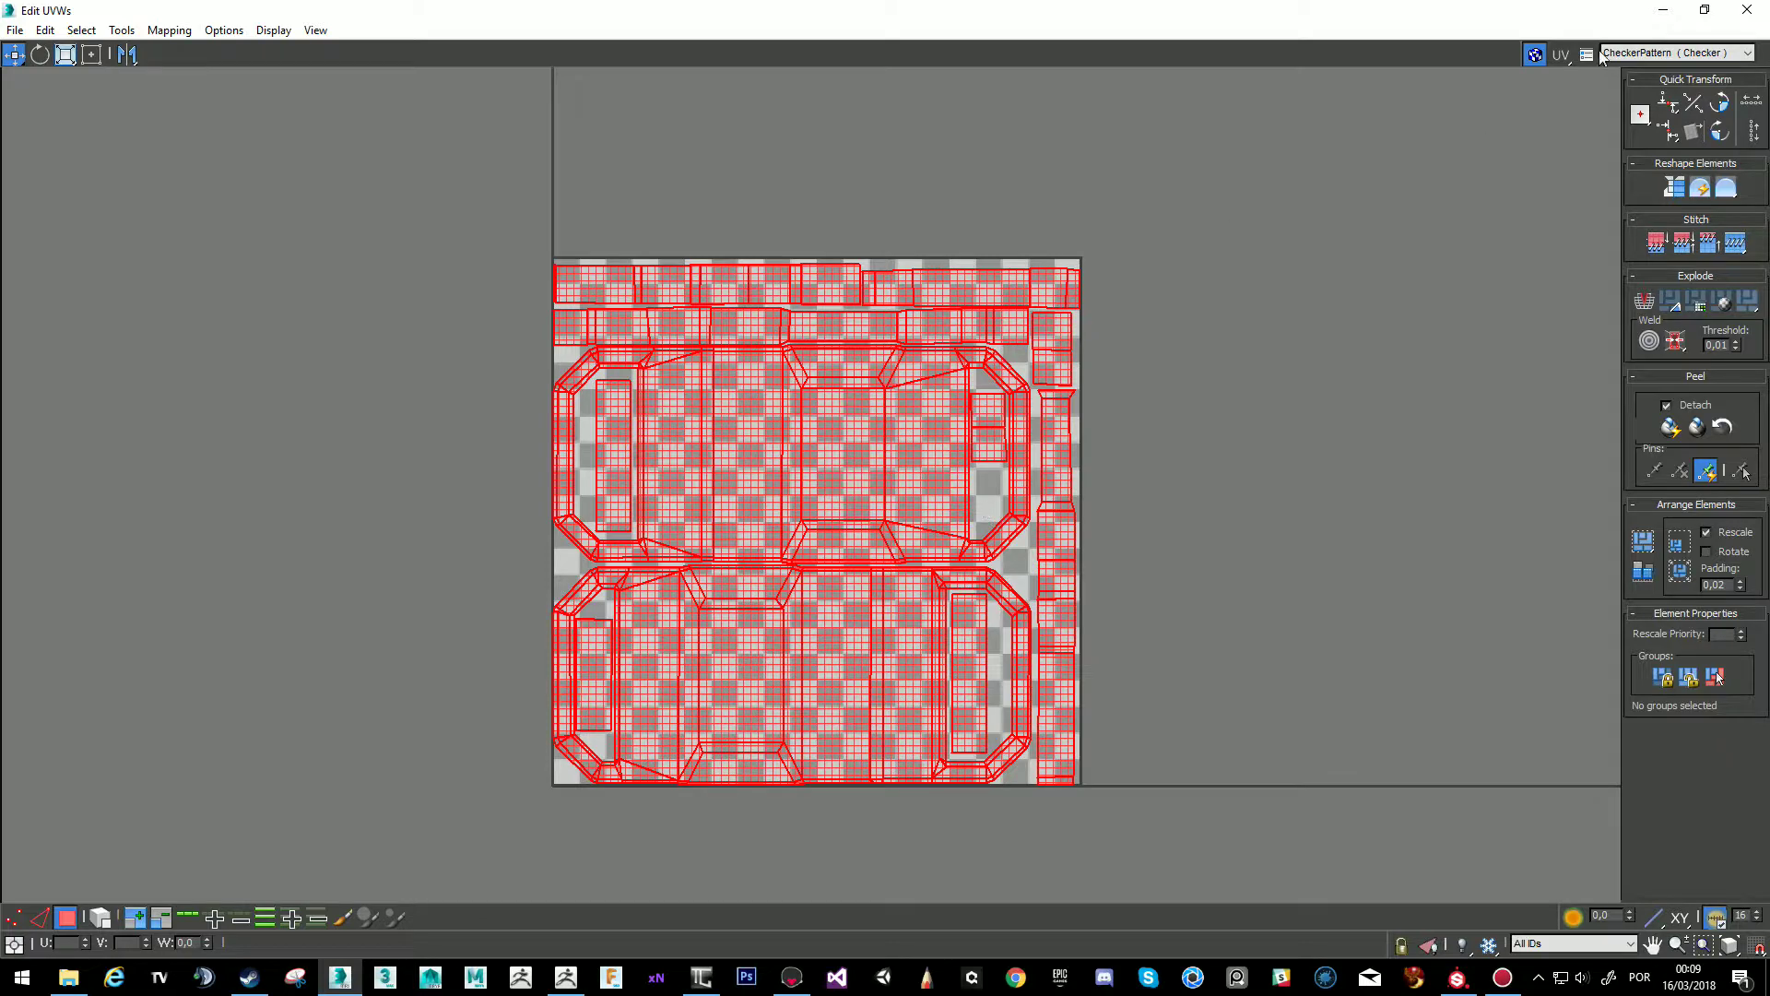
Place the restored UV editor beside the perspective view and scale all UVs up beyond the tile for a denser checker.
{"action": "left_click", "coordinate": [1705, 11]}
{"action": "left_click_drag", "start_coordinate": [1219, 385], "coordinate": [756, 357]}
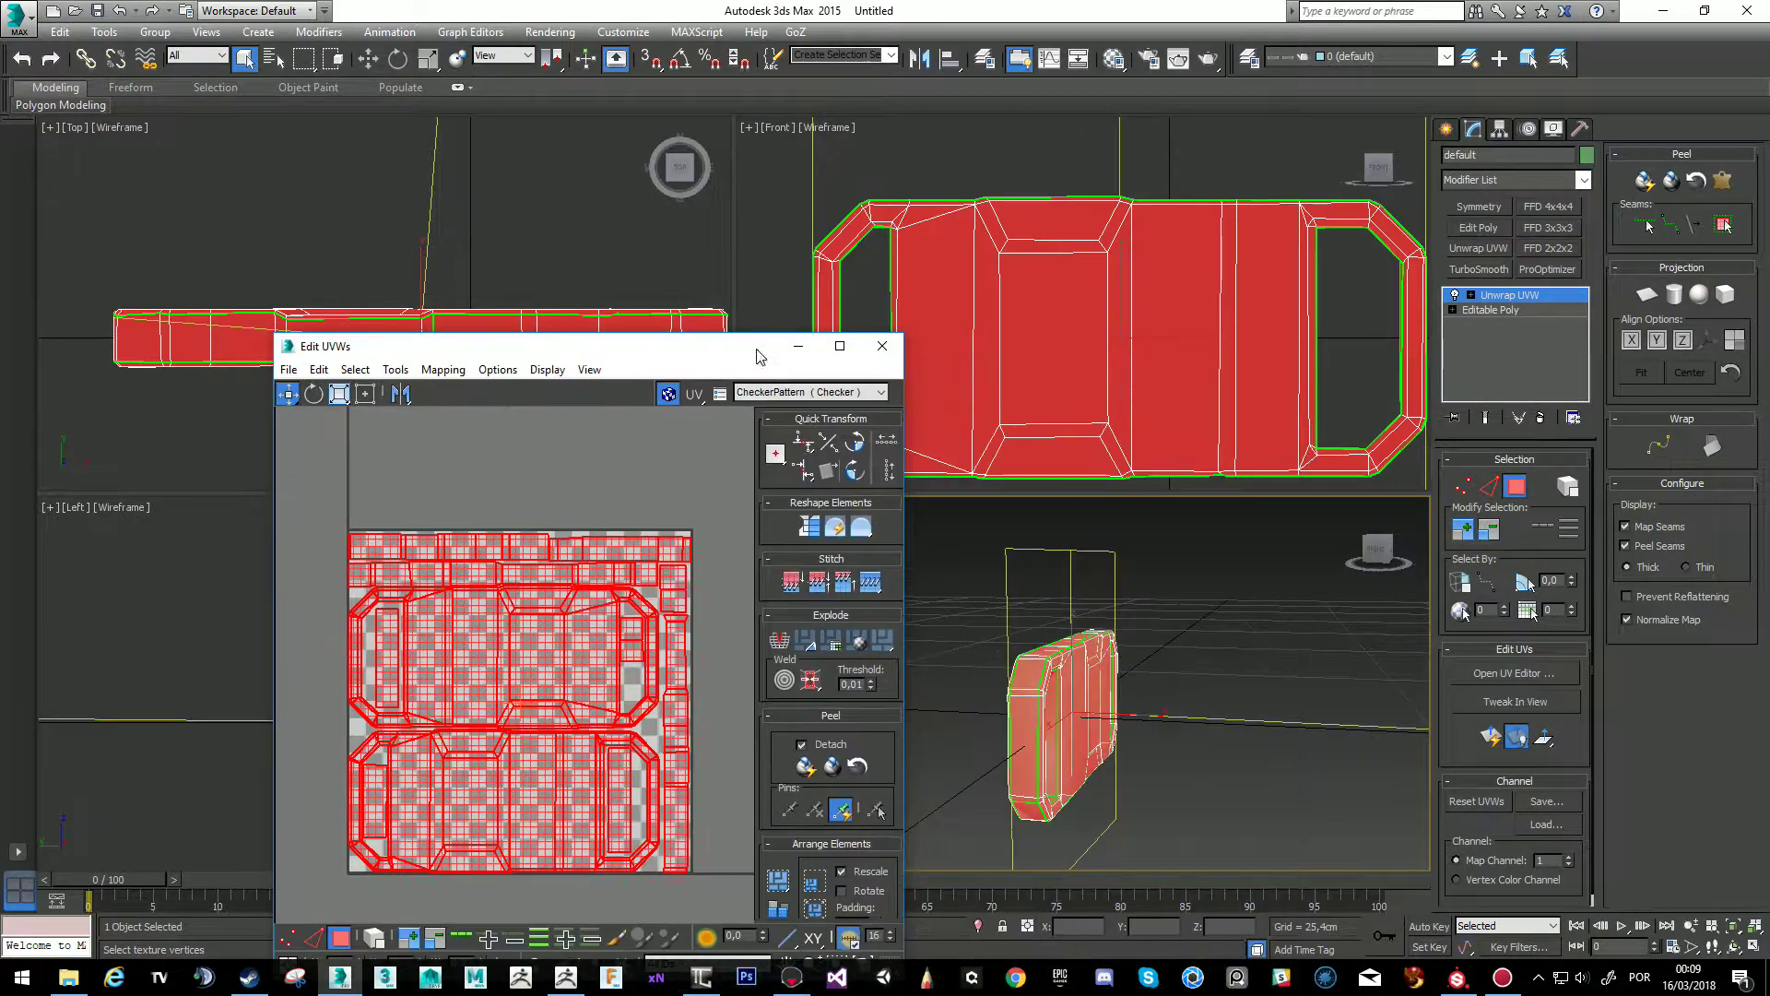
{"action": "middle_click_drag", "start_coordinate": [1061, 701], "coordinate": [993, 665], "text": "alt"}
{"action": "scroll", "coordinate": [1052, 728], "scroll_direction": "up", "scroll_amount": 5}
{"action": "scroll", "coordinate": [620, 607], "scroll_direction": "down", "scroll_amount": 5}
{"action": "middle_click_drag", "start_coordinate": [620, 608], "coordinate": [600, 608]}
{"action": "scroll", "coordinate": [578, 638], "scroll_direction": "up", "scroll_amount": 8}
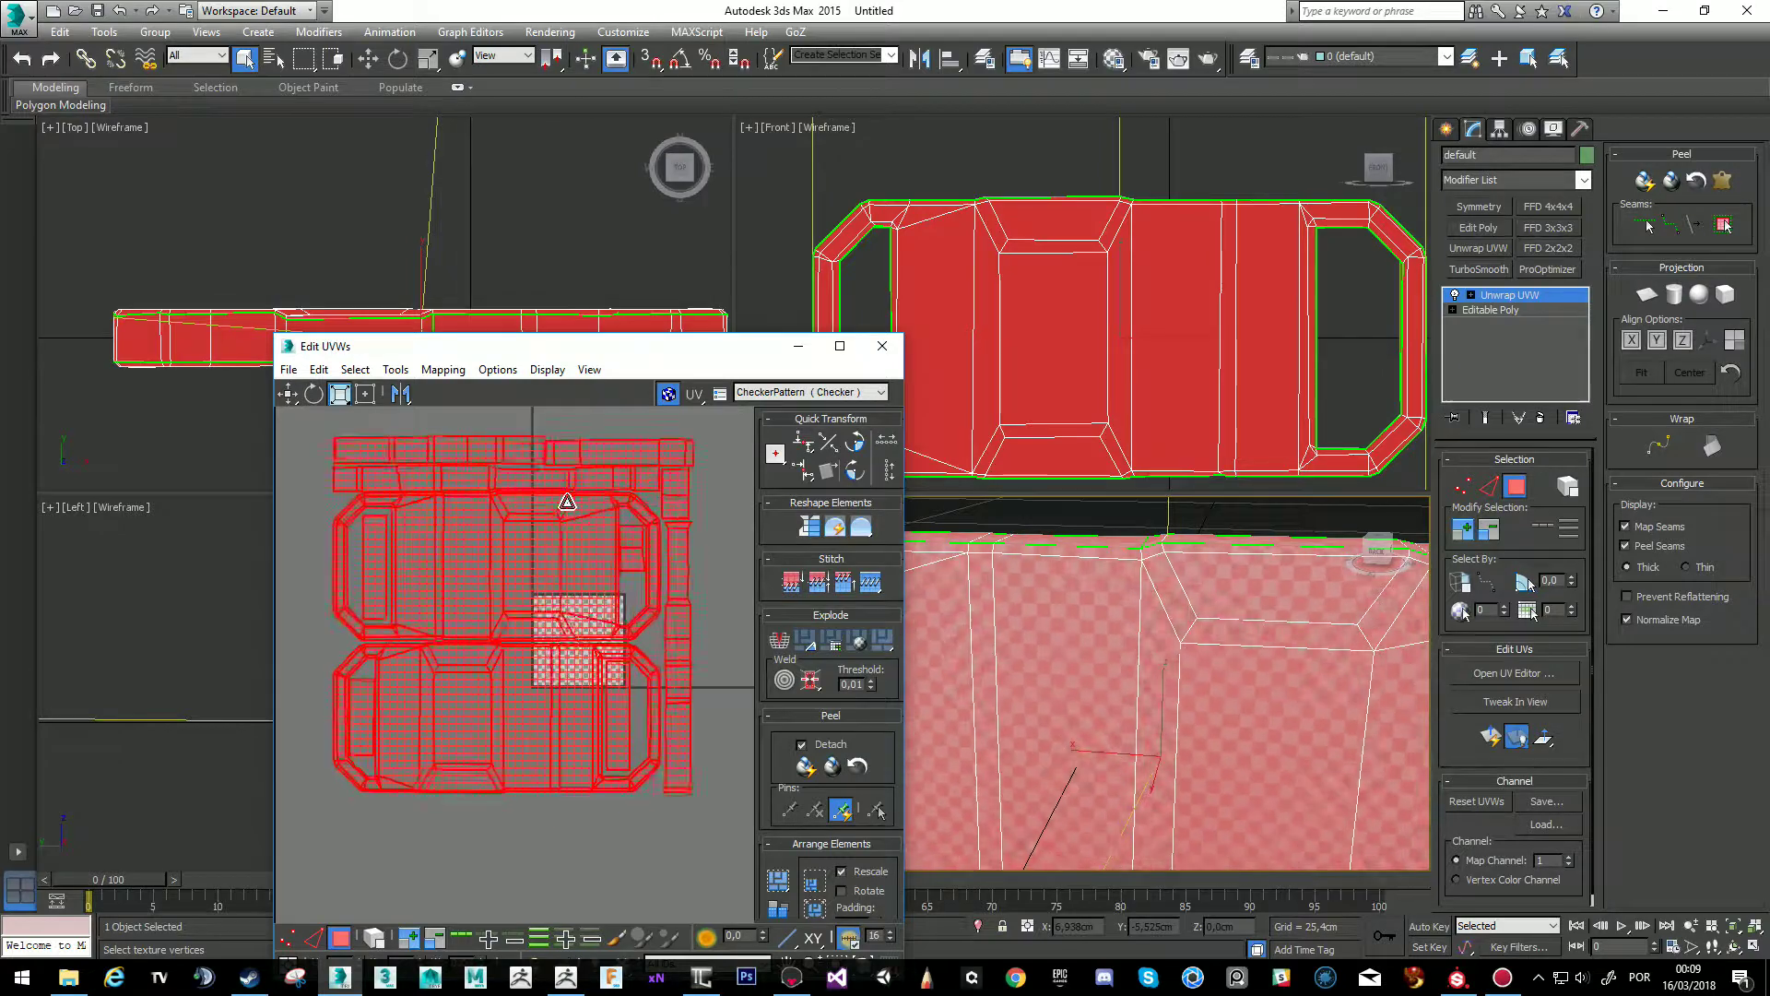
Revert the UV enlargement and examine the checker pattern around the buckle's end opening.
{"action": "middle_click_drag", "start_coordinate": [1023, 660], "coordinate": [977, 678], "text": "alt"}
{"action": "scroll", "coordinate": [591, 627], "scroll_direction": "down", "scroll_amount": 3}
{"action": "key", "text": "ctrl+n"}
{"action": "scroll", "coordinate": [597, 578], "scroll_direction": "up", "scroll_amount": 5}
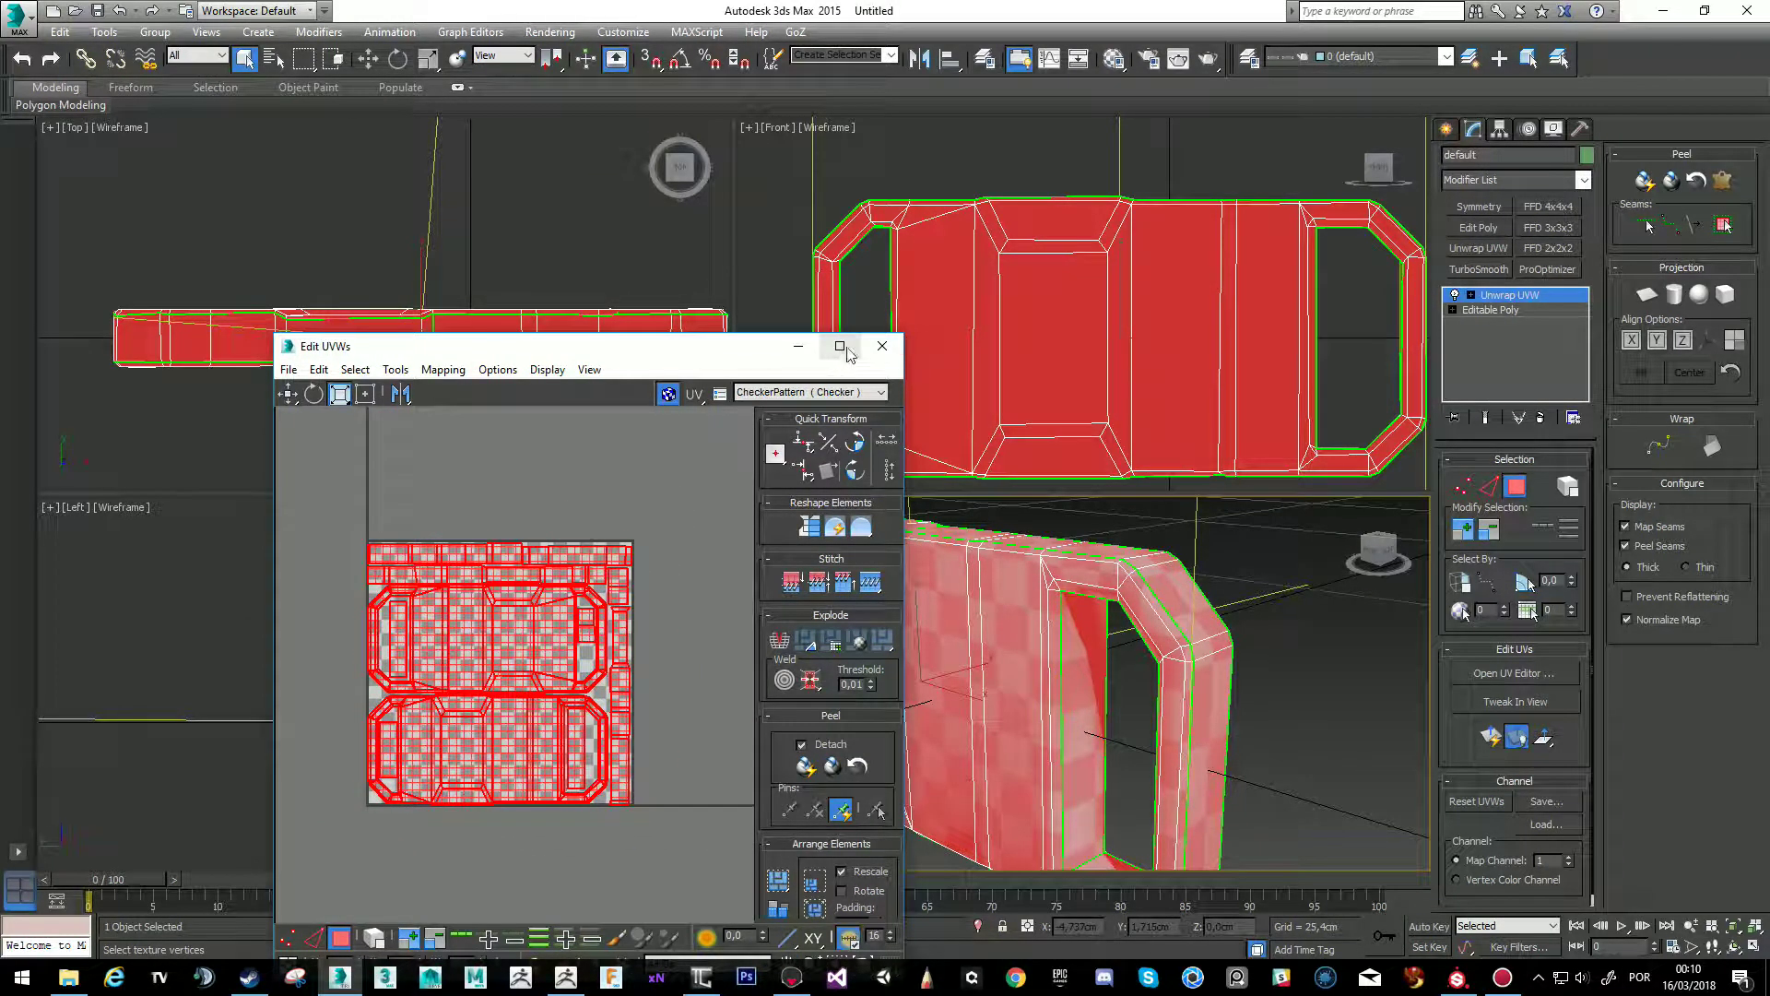
Close the UV editor and view the whole buckle from the front in the perspective view.
{"action": "left_click", "coordinate": [882, 346]}
{"action": "key", "text": "z"}
{"action": "middle_click_drag", "start_coordinate": [974, 714], "coordinate": [986, 701], "text": "alt"}
{"action": "scroll", "coordinate": [977, 682], "scroll_direction": "down", "scroll_amount": 4}
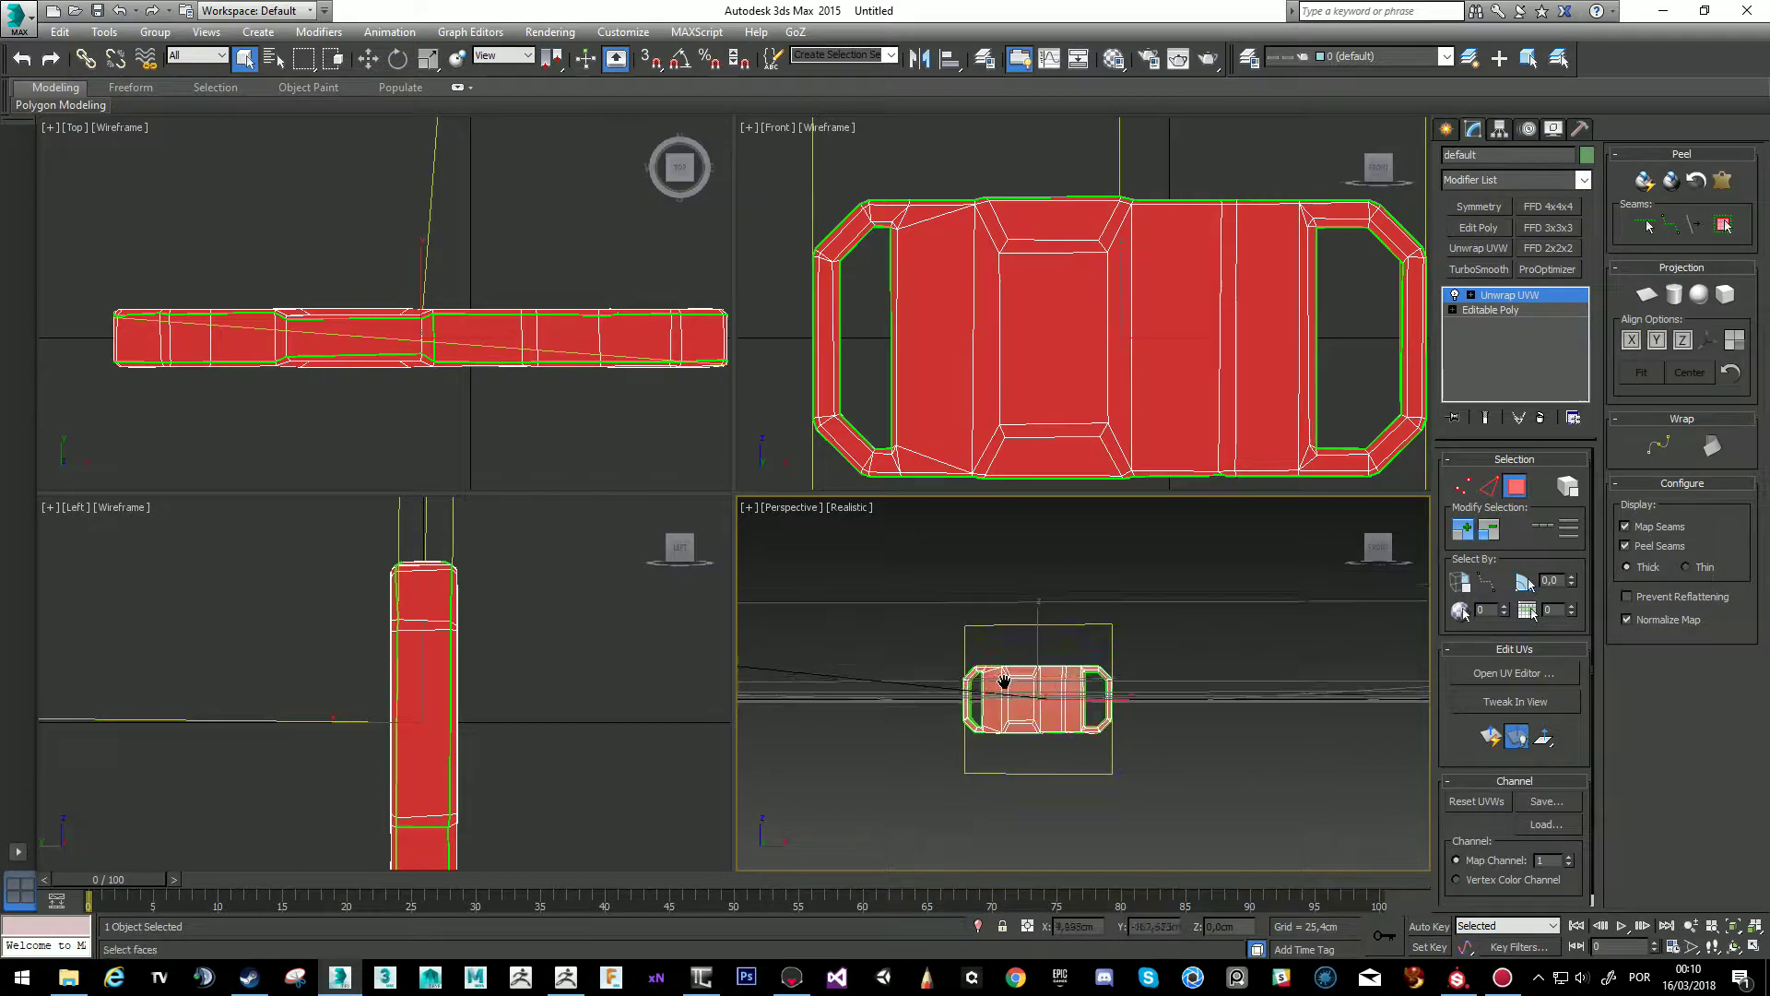
Minimize 3ds Max and bring up Substance Painter to look at it as a baking option.
{"action": "left_click", "coordinate": [1662, 10]}
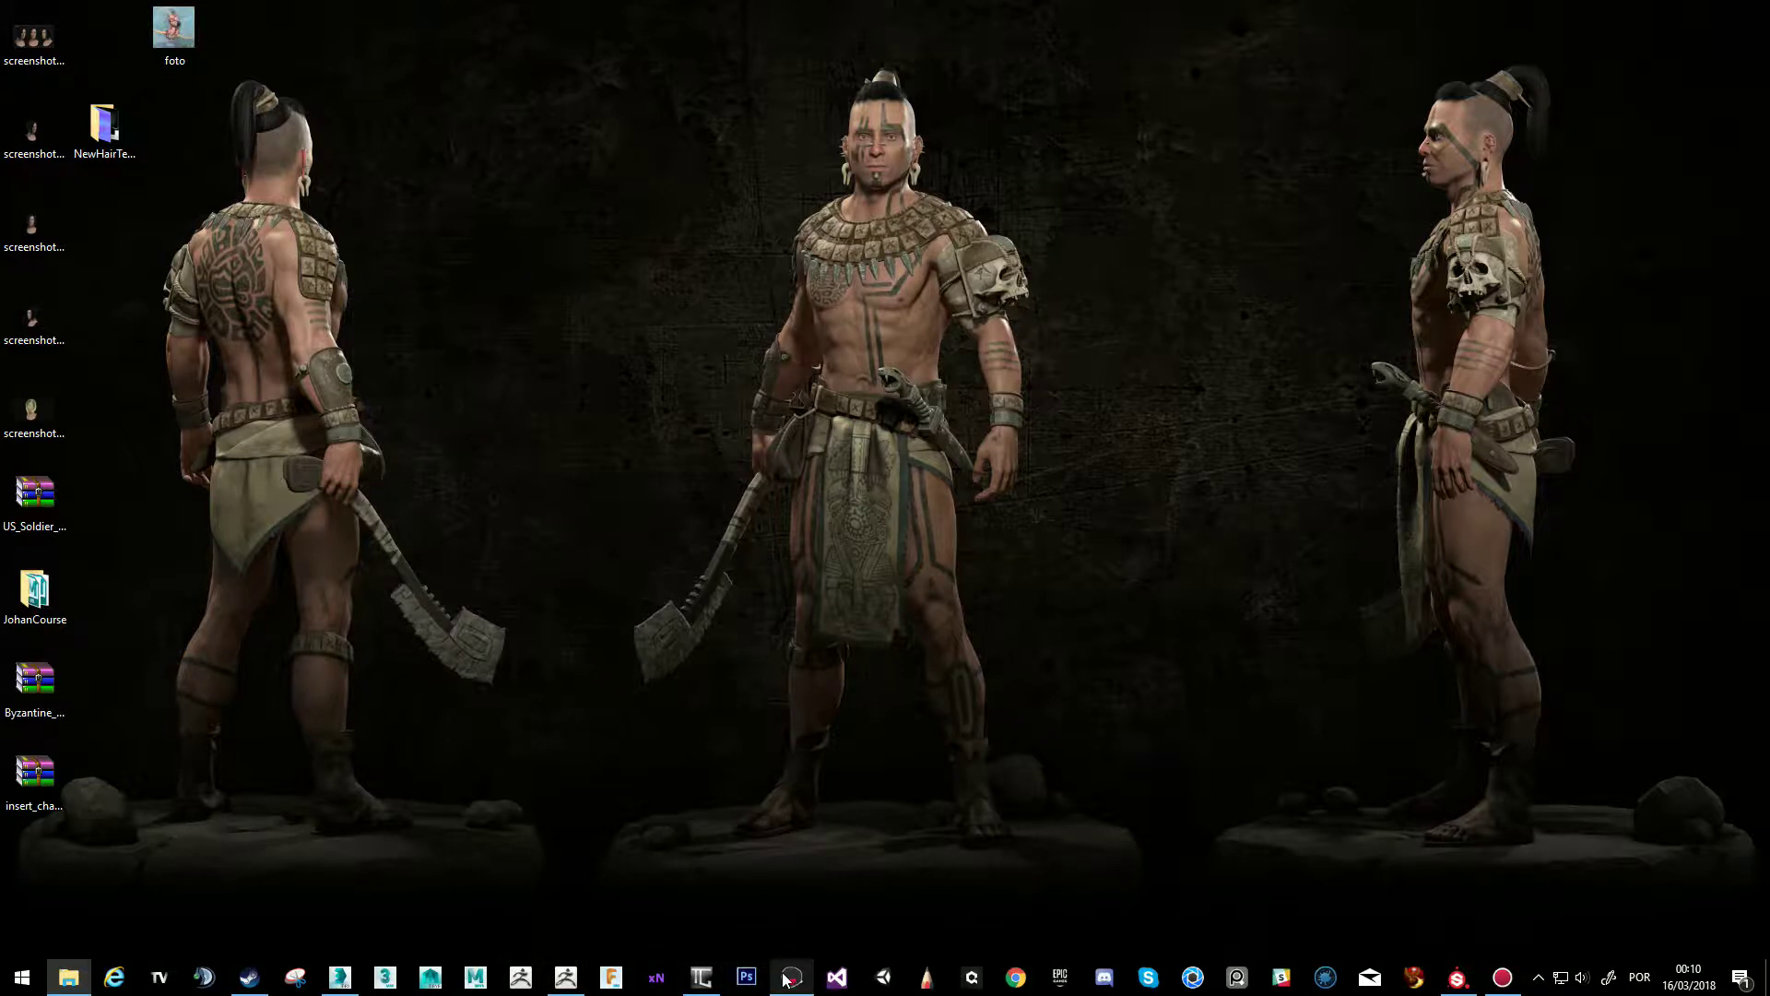
{"action": "mouse_move", "coordinate": [791, 978]}
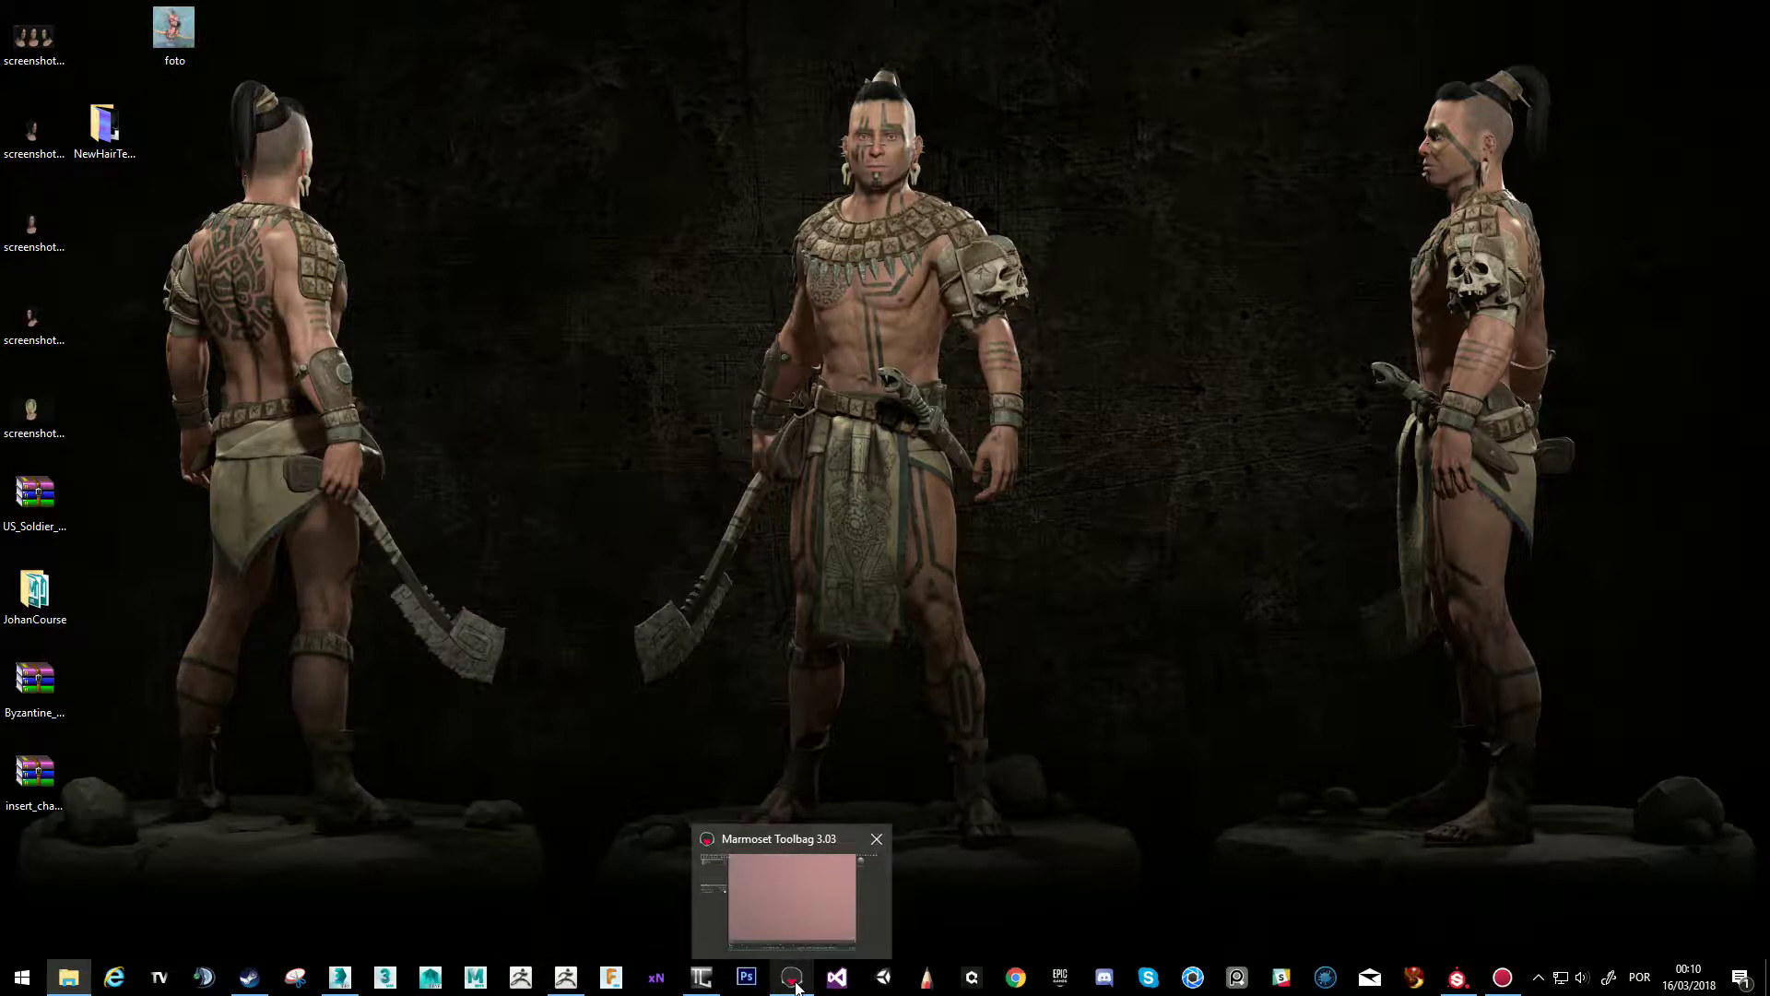
{"action": "left_click", "coordinate": [1459, 977]}
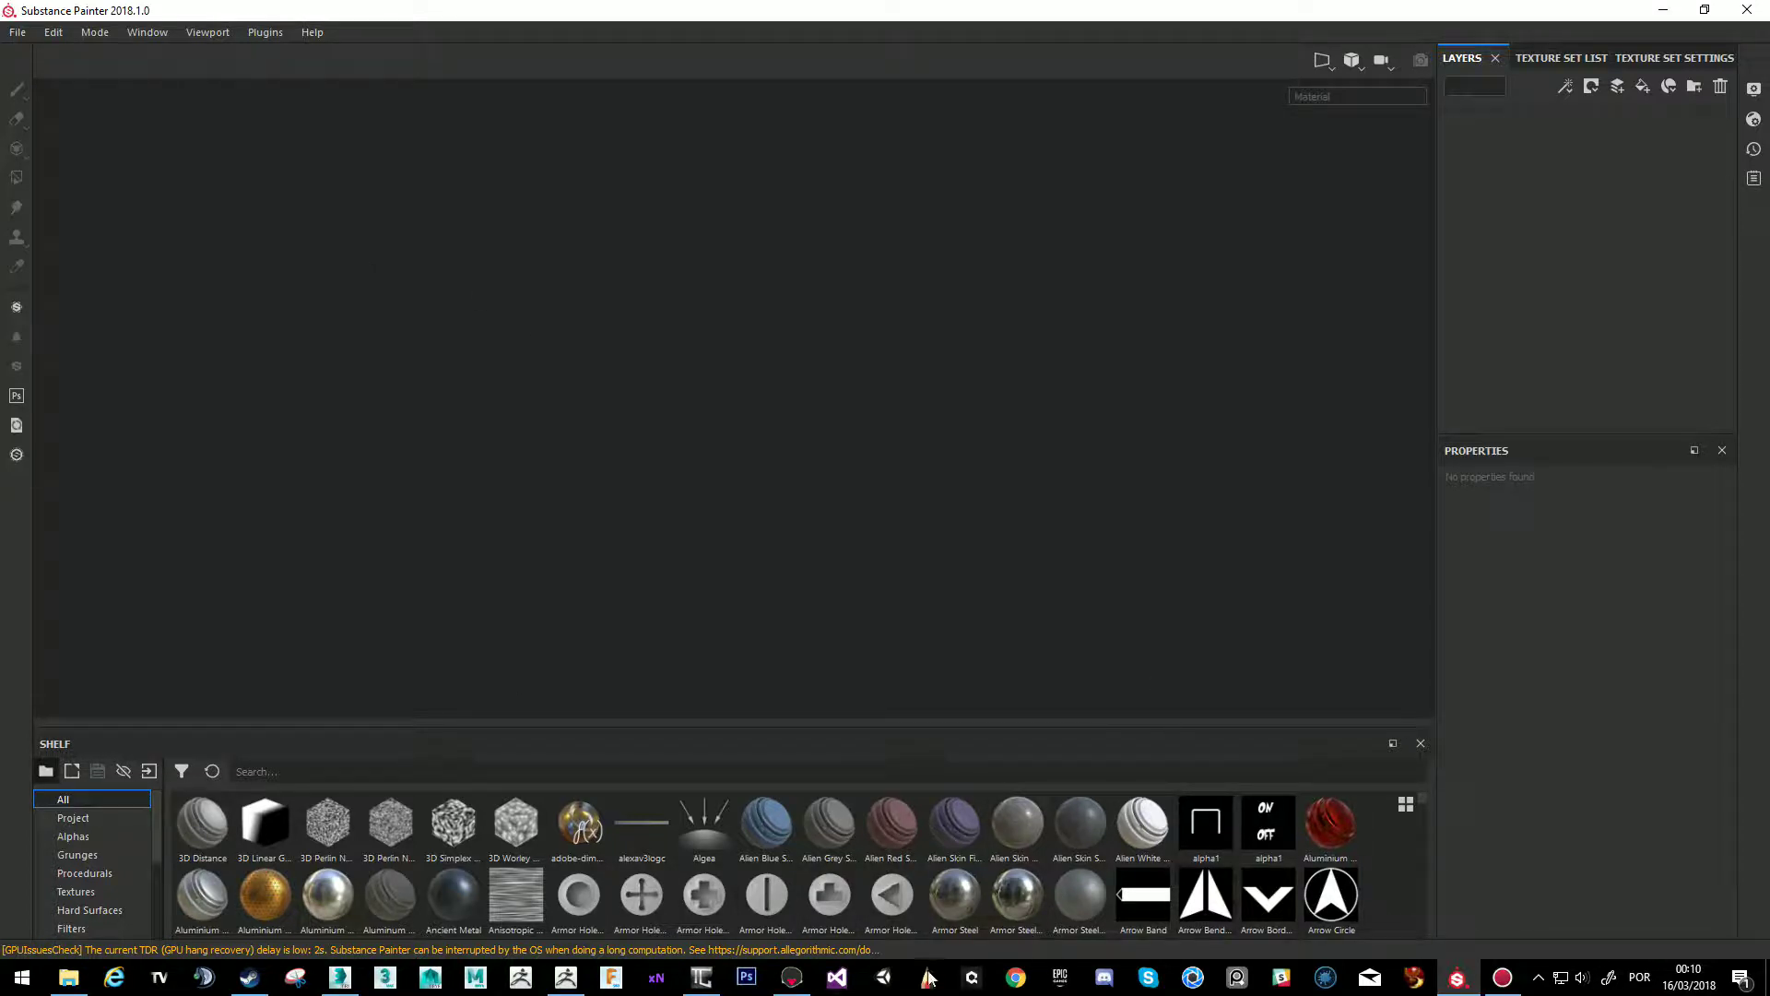
Switch to Marmoset Toolbag and import the models Buckle and BuckleLp (FBX) from the Menthor folder.
{"action": "left_click", "coordinate": [801, 987]}
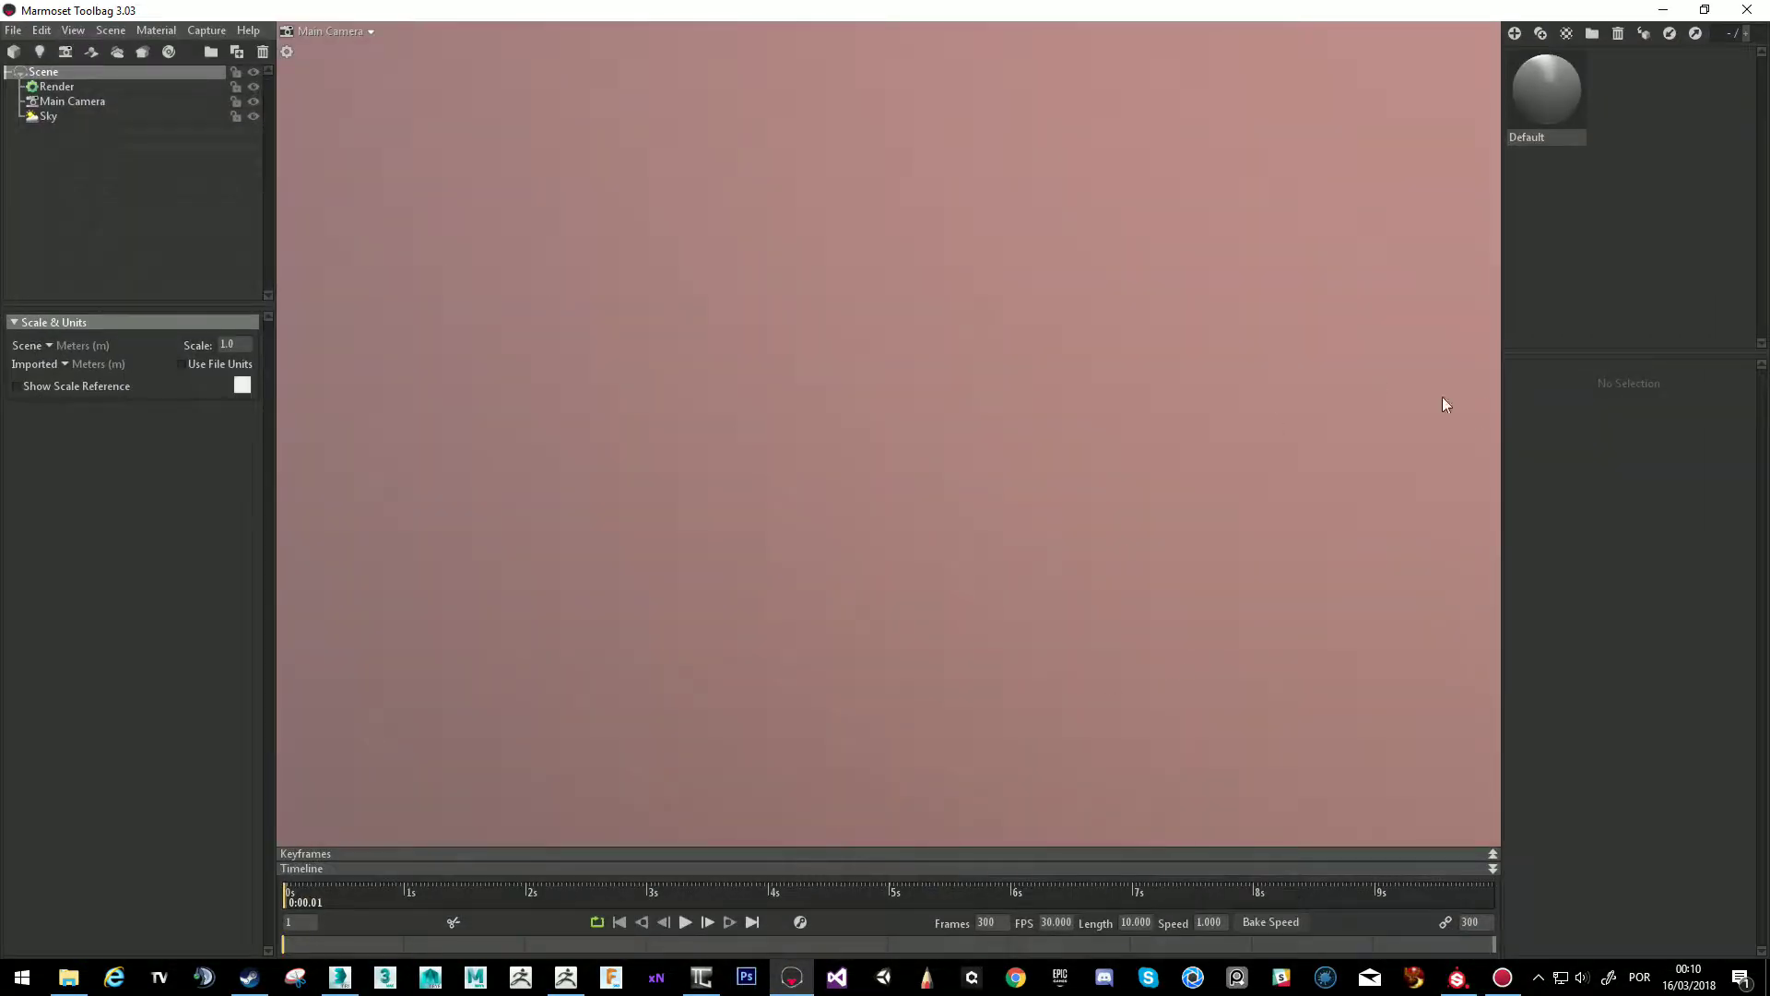
{"action": "left_click", "coordinate": [13, 32]}
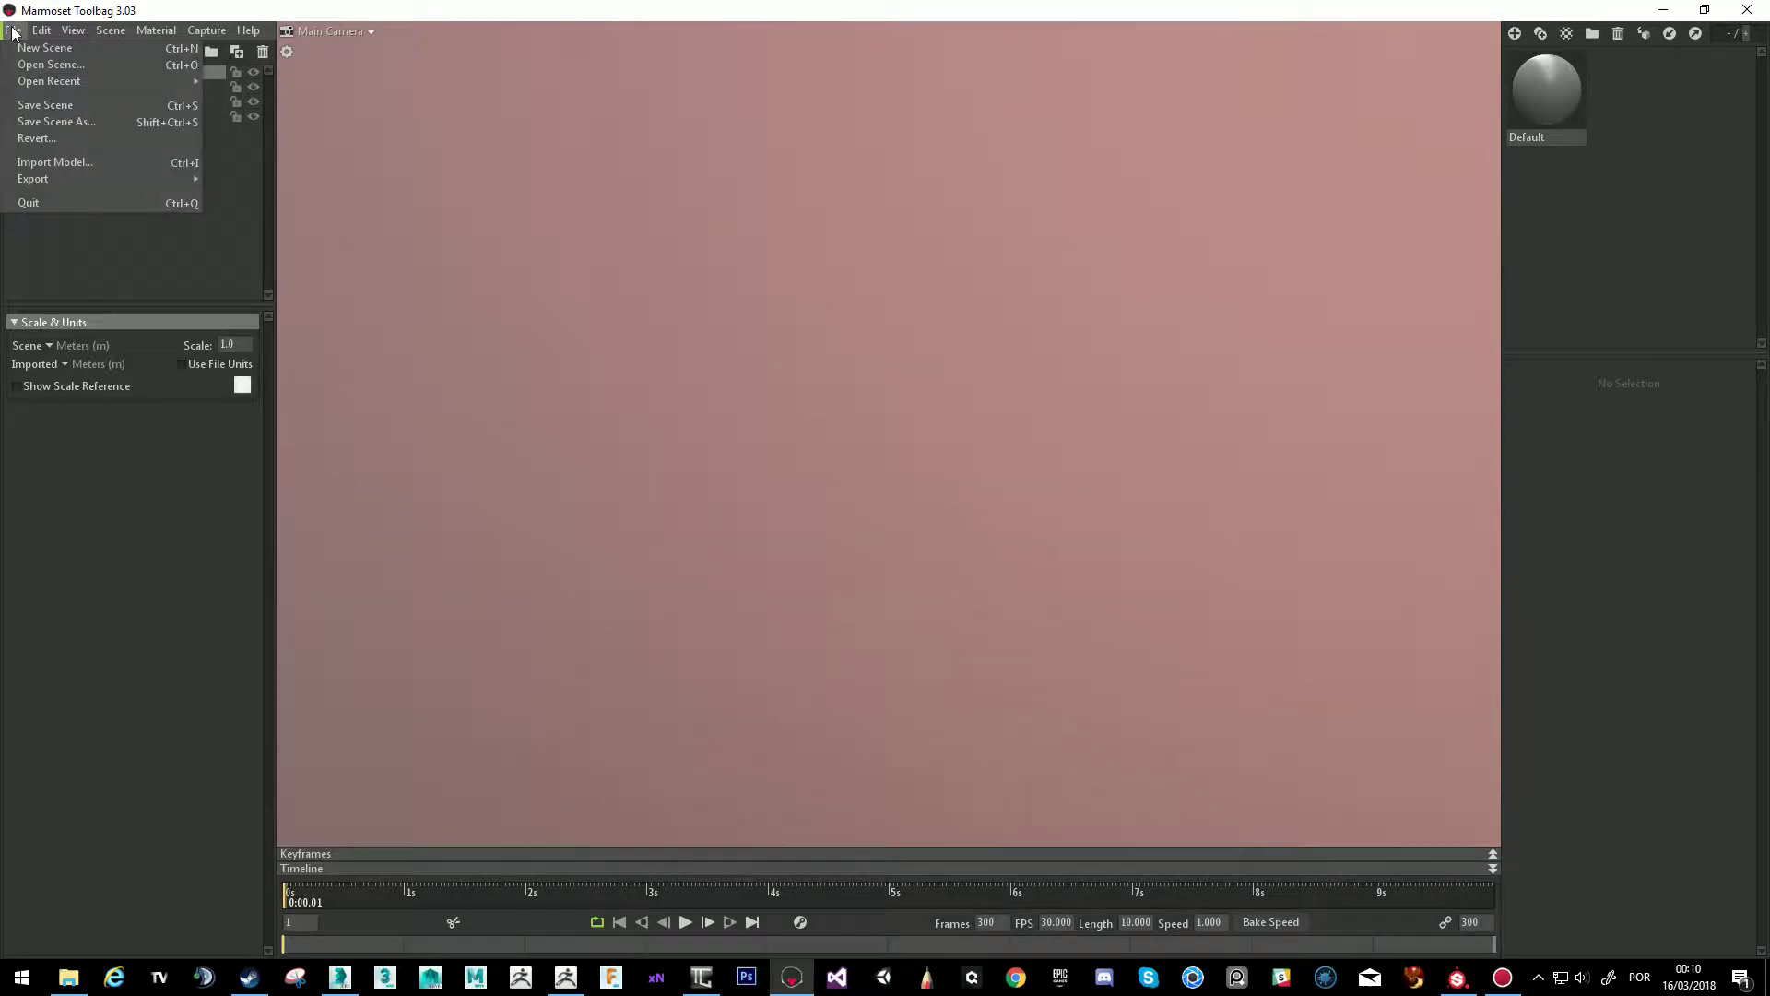
{"action": "left_click", "coordinate": [98, 163]}
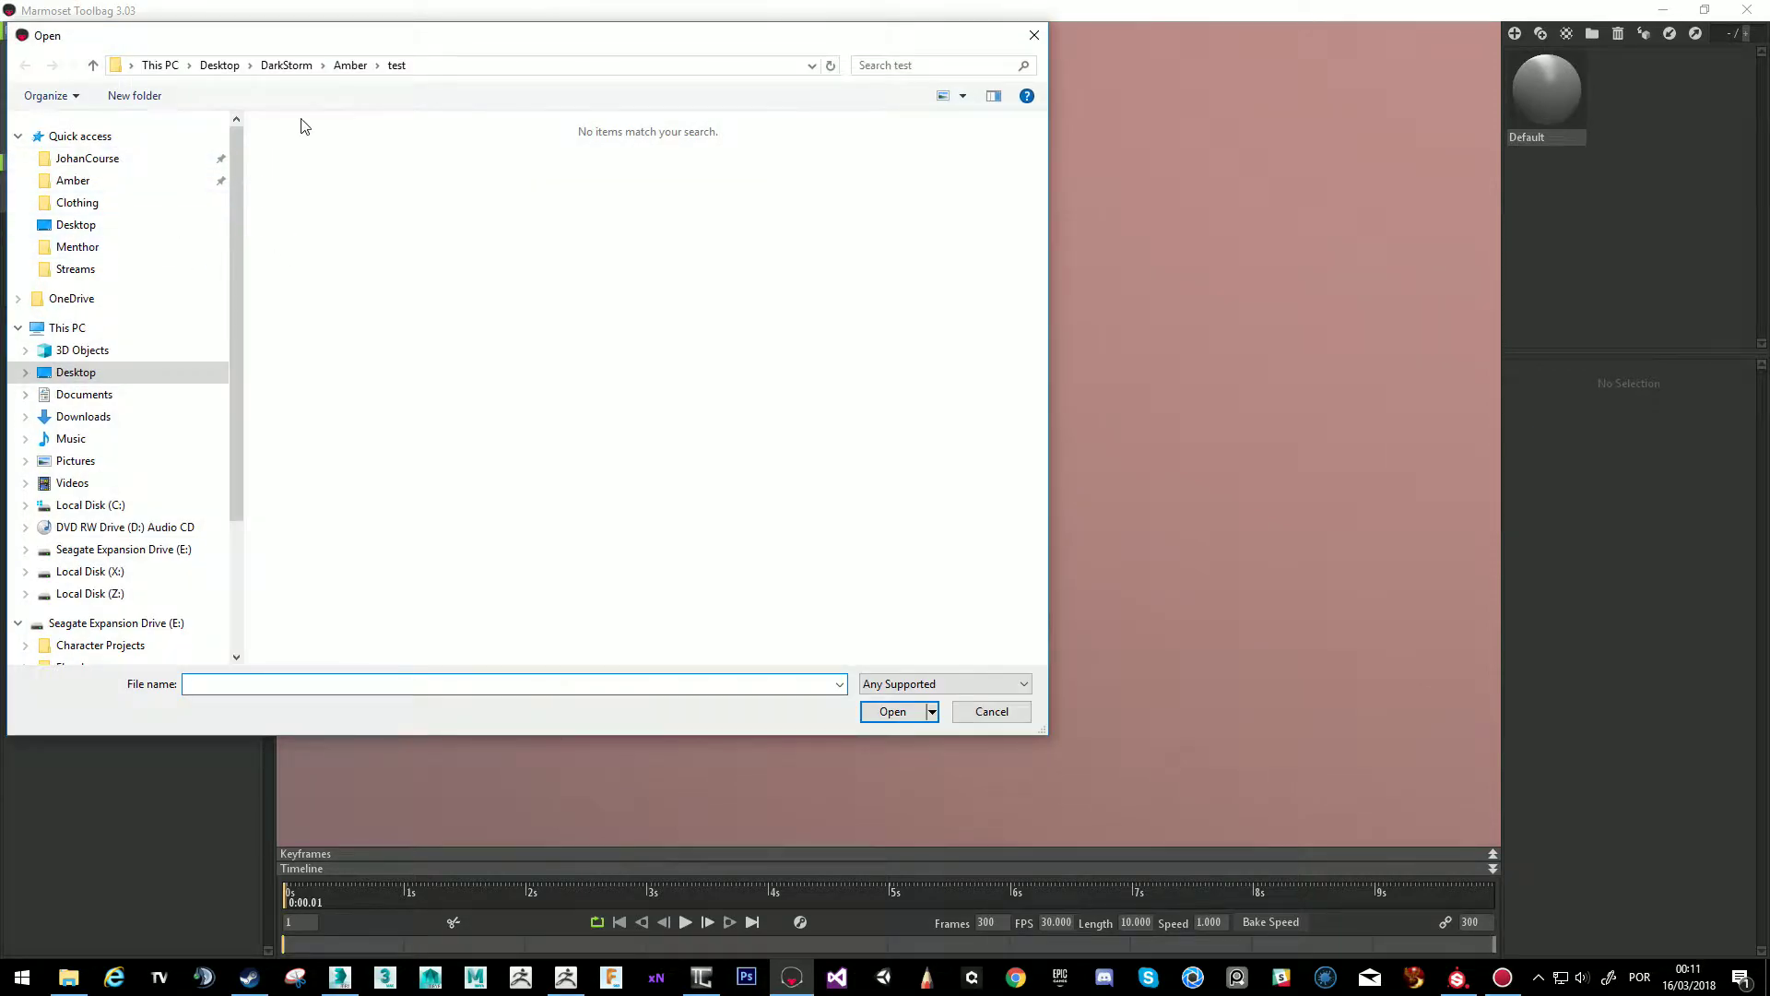
{"action": "left_click", "coordinate": [96, 250]}
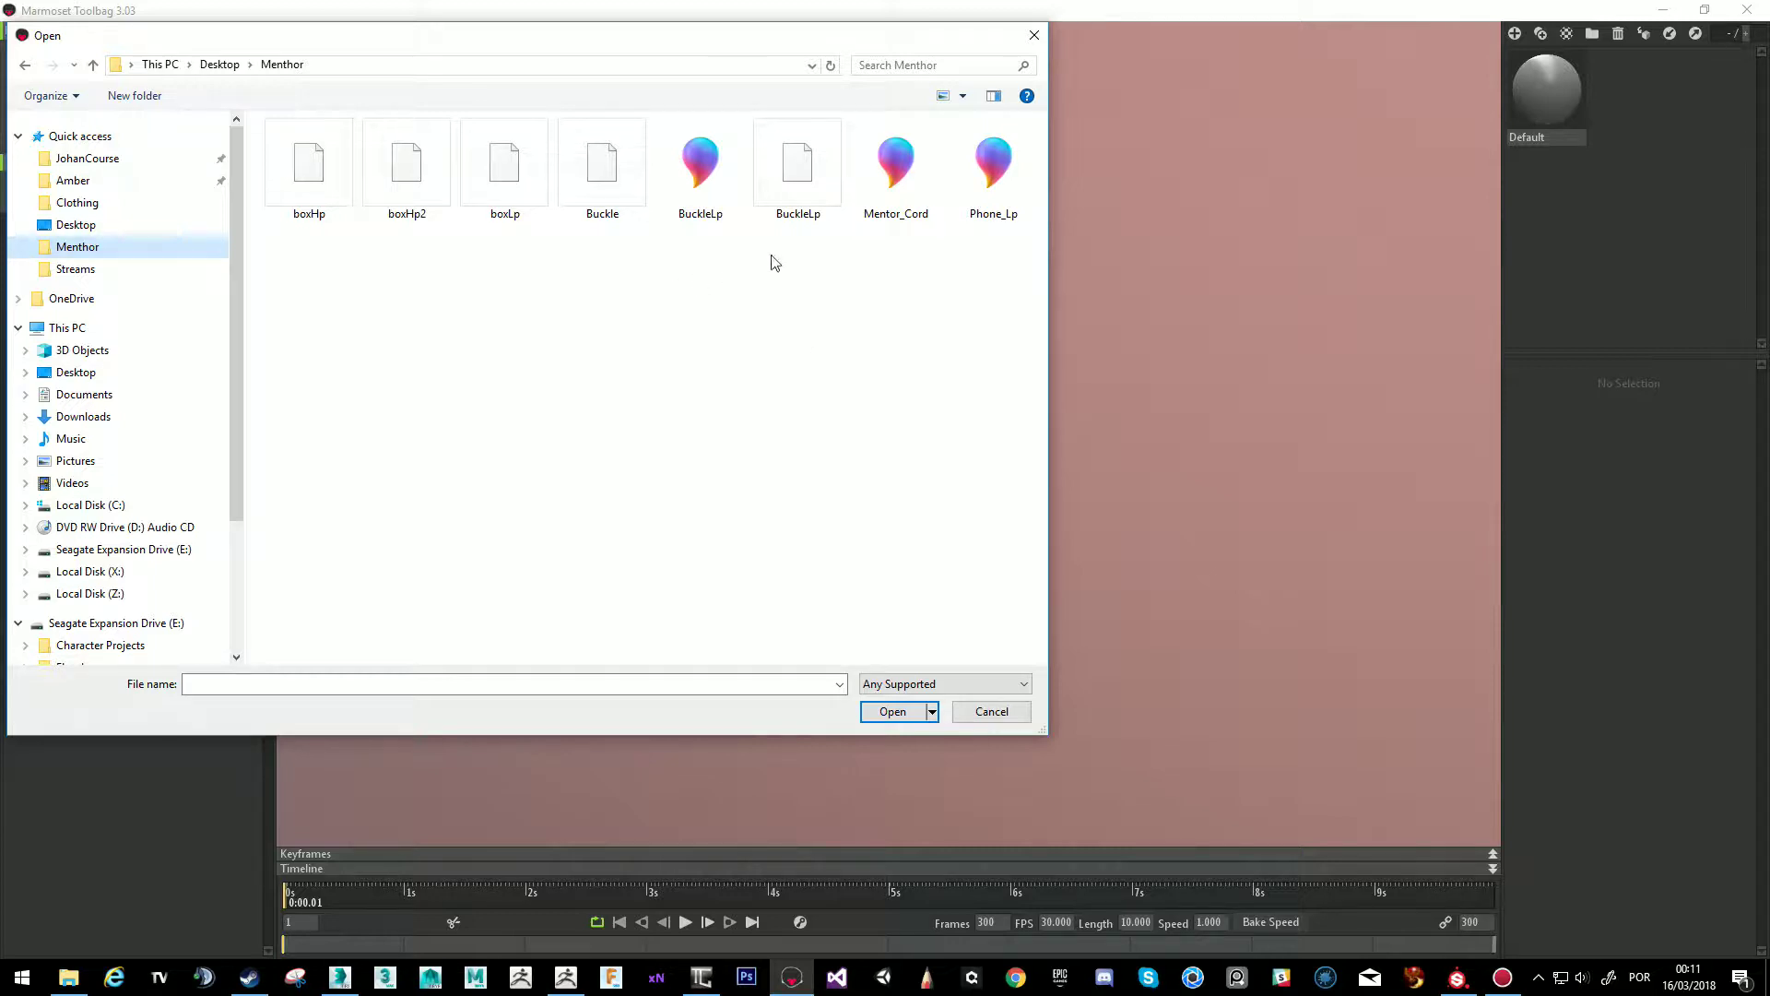
{"action": "left_click", "coordinate": [703, 171]}
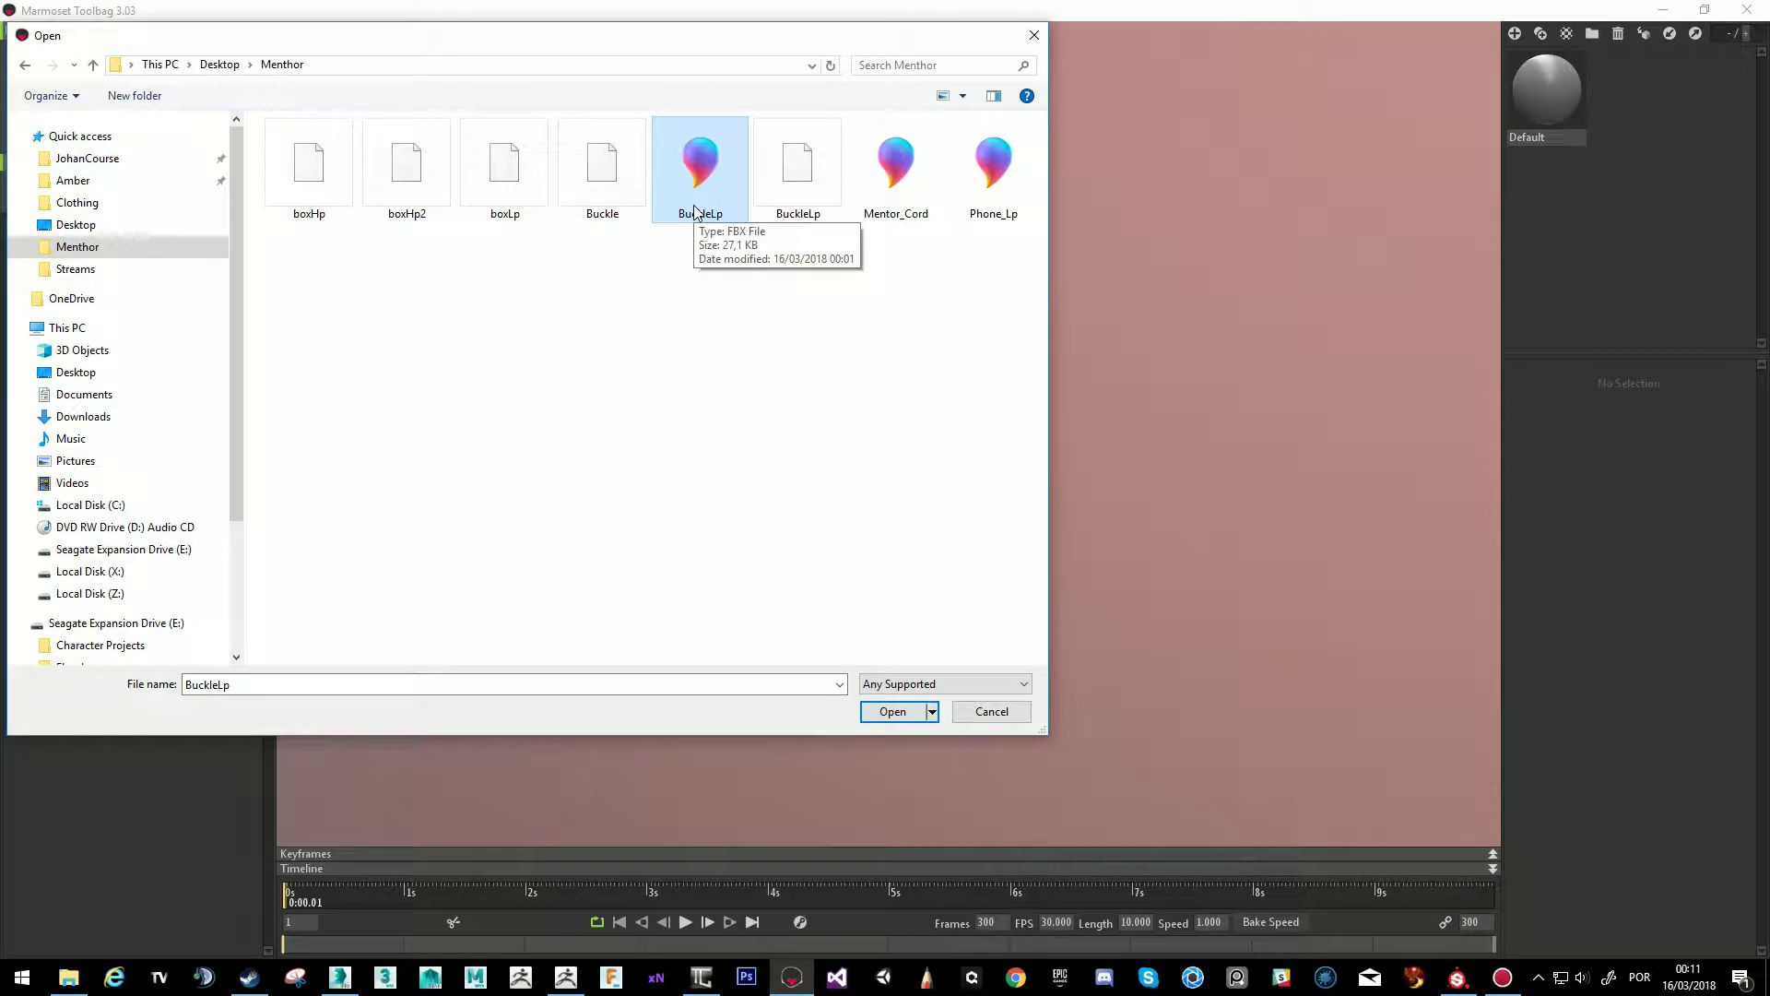
{"action": "left_click", "coordinate": [595, 184], "text": "ctrl"}
{"action": "left_click", "coordinate": [892, 710]}
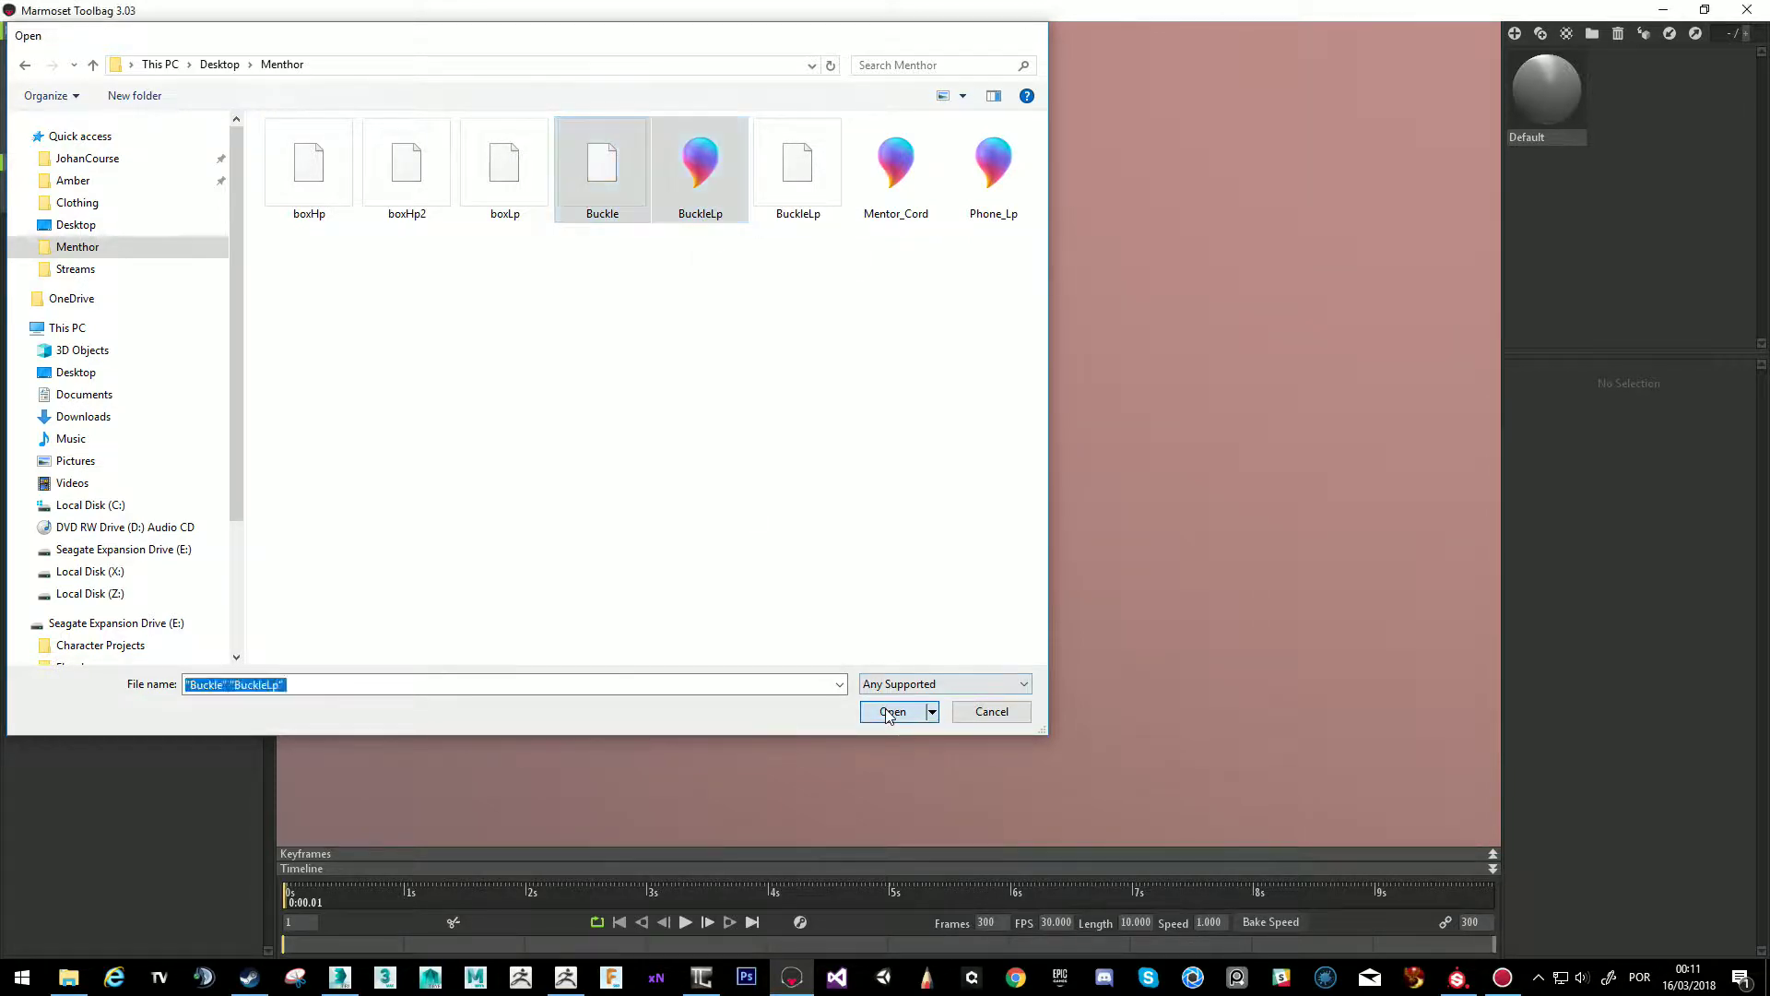
Compare the two imported models by toggling their visibility, leaving Buckle shown and BuckleLp hidden.
{"action": "left_click_drag", "start_coordinate": [869, 192], "coordinate": [787, 455]}
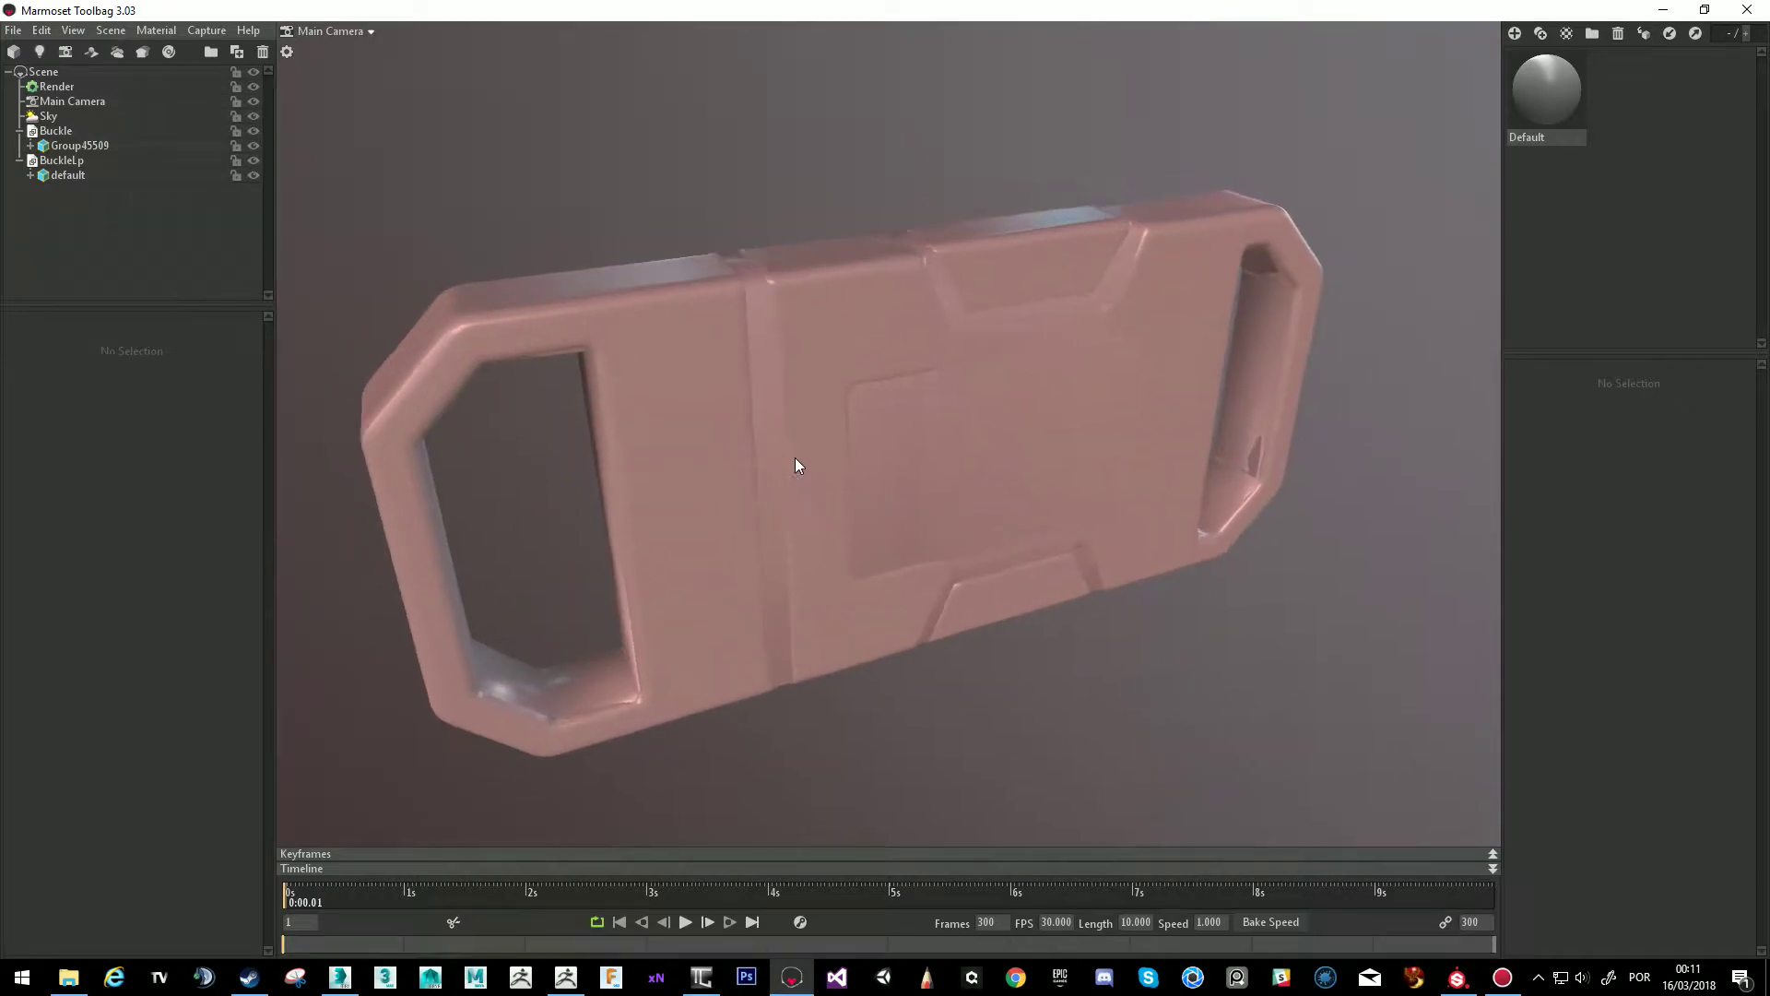
{"action": "left_click", "coordinate": [254, 131]}
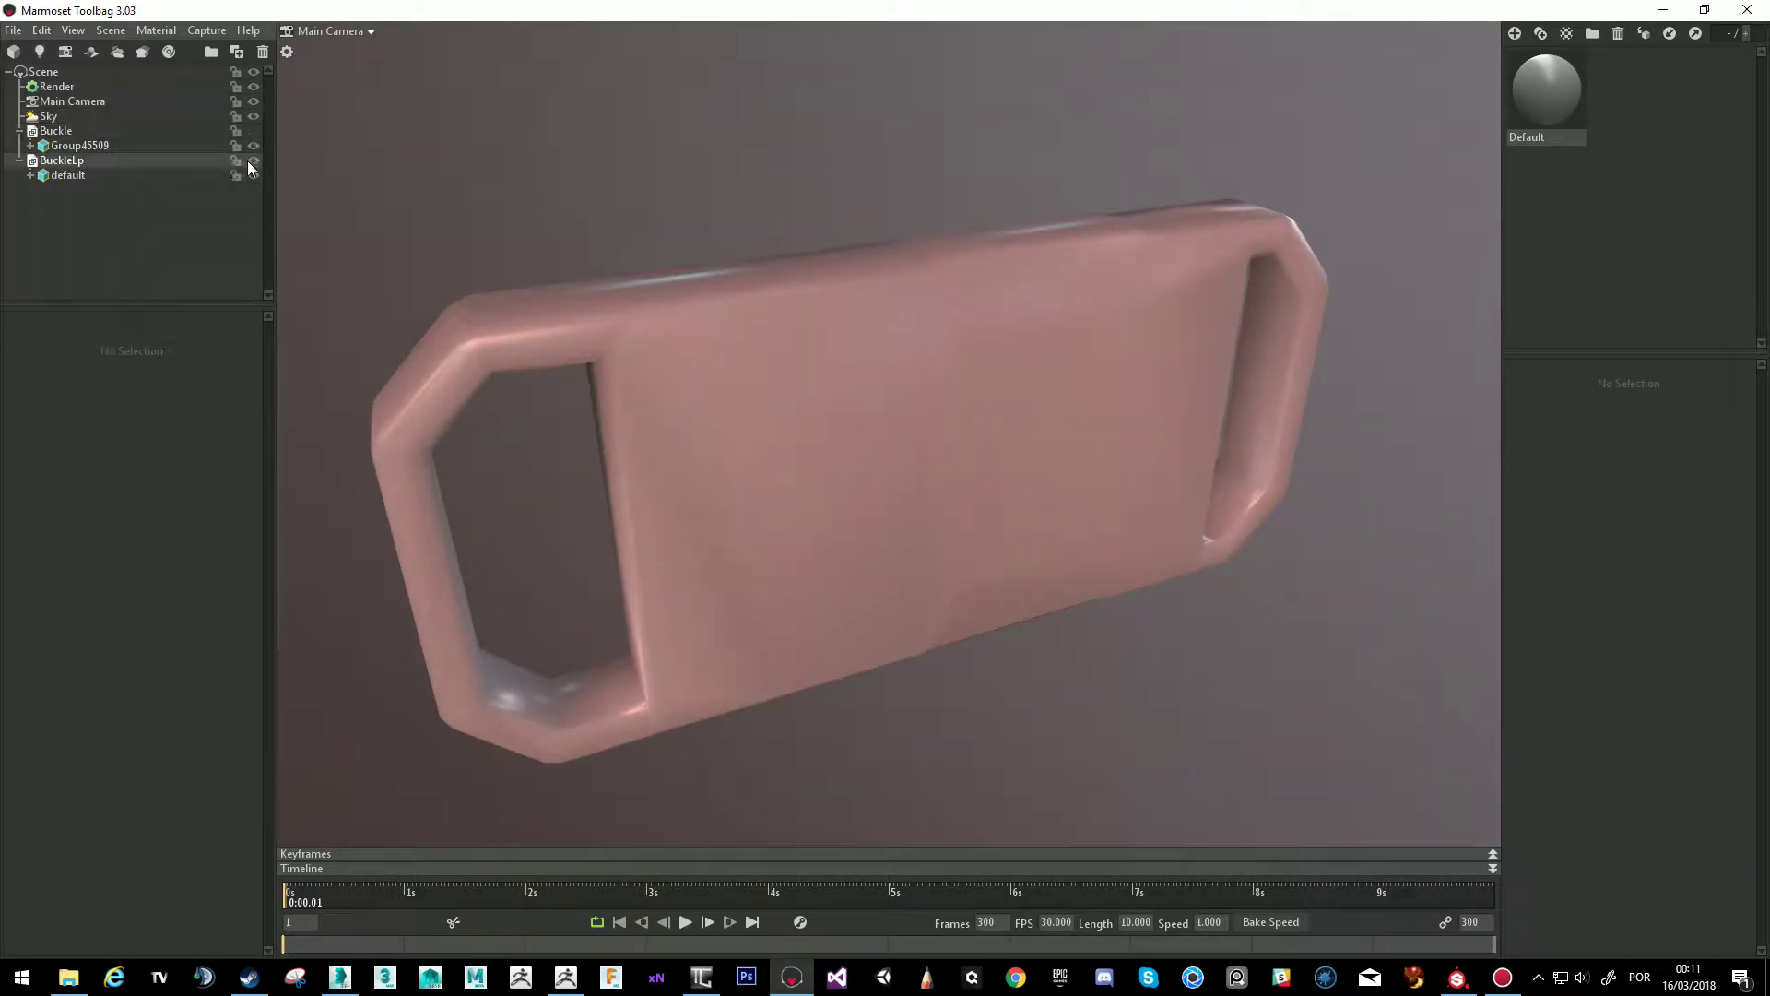
{"action": "left_click", "coordinate": [249, 160]}
{"action": "left_click", "coordinate": [248, 131]}
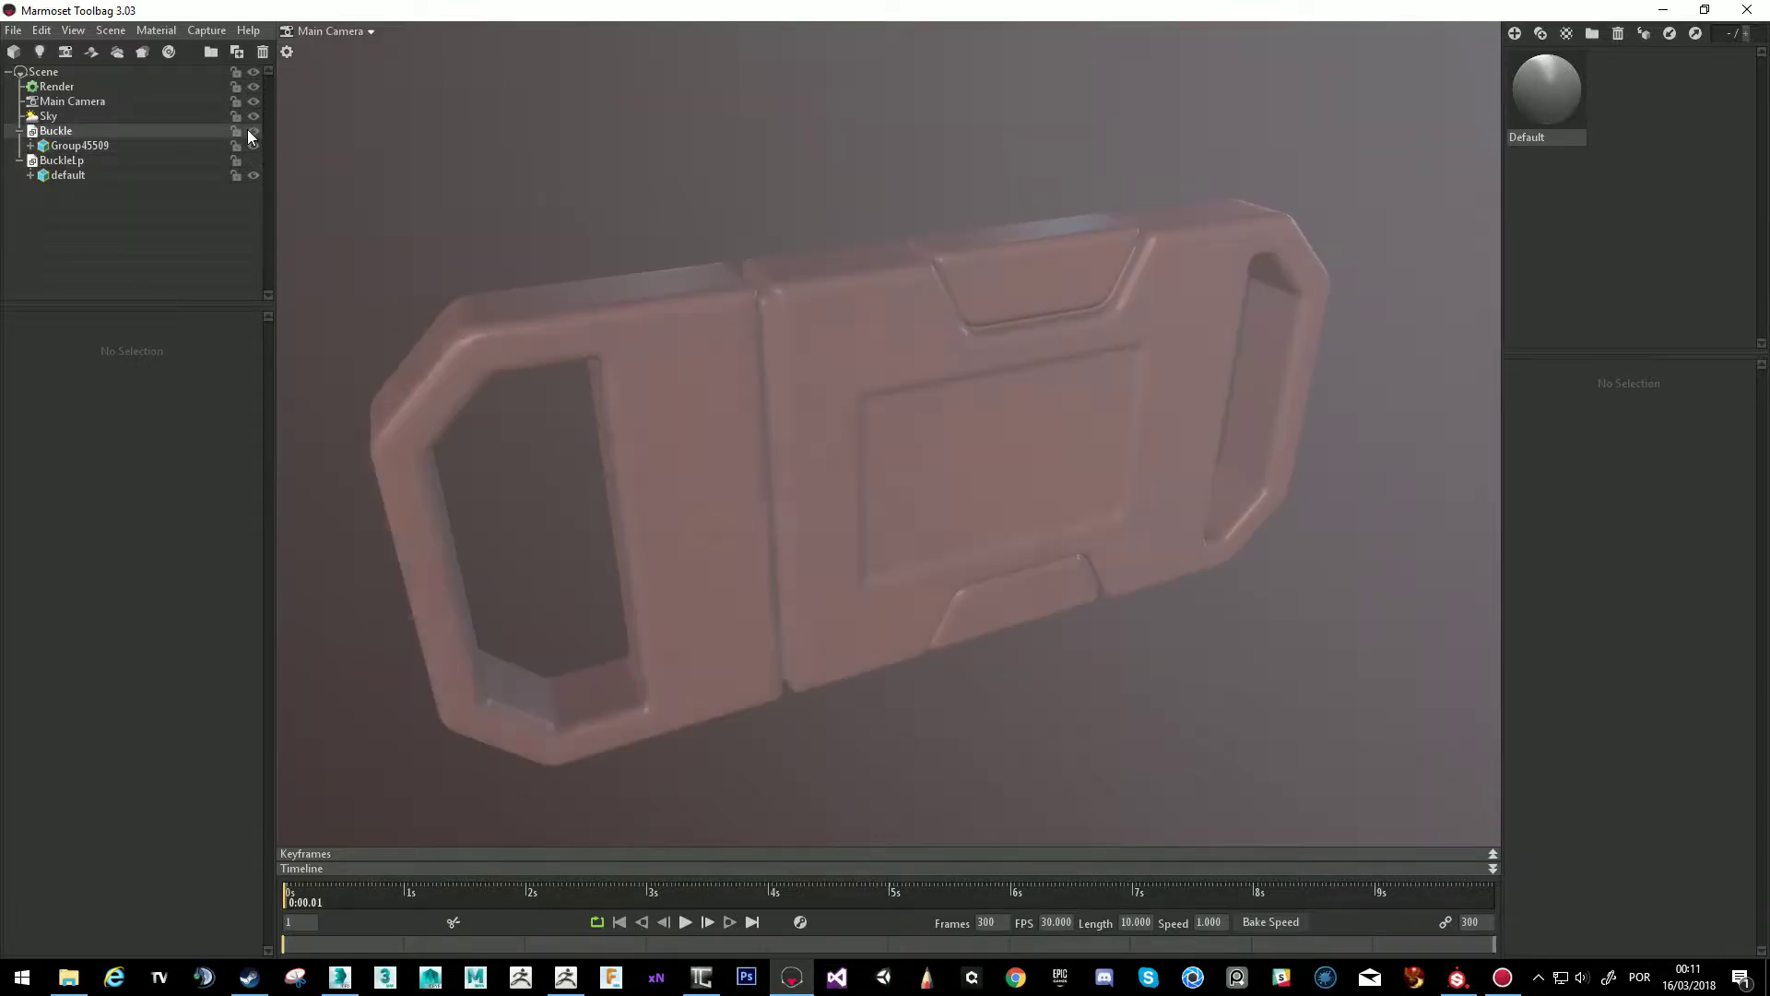
Change the sky light's environment to the Smashed Windows preset.
{"action": "left_click_drag", "start_coordinate": [660, 297], "coordinate": [494, 384]}
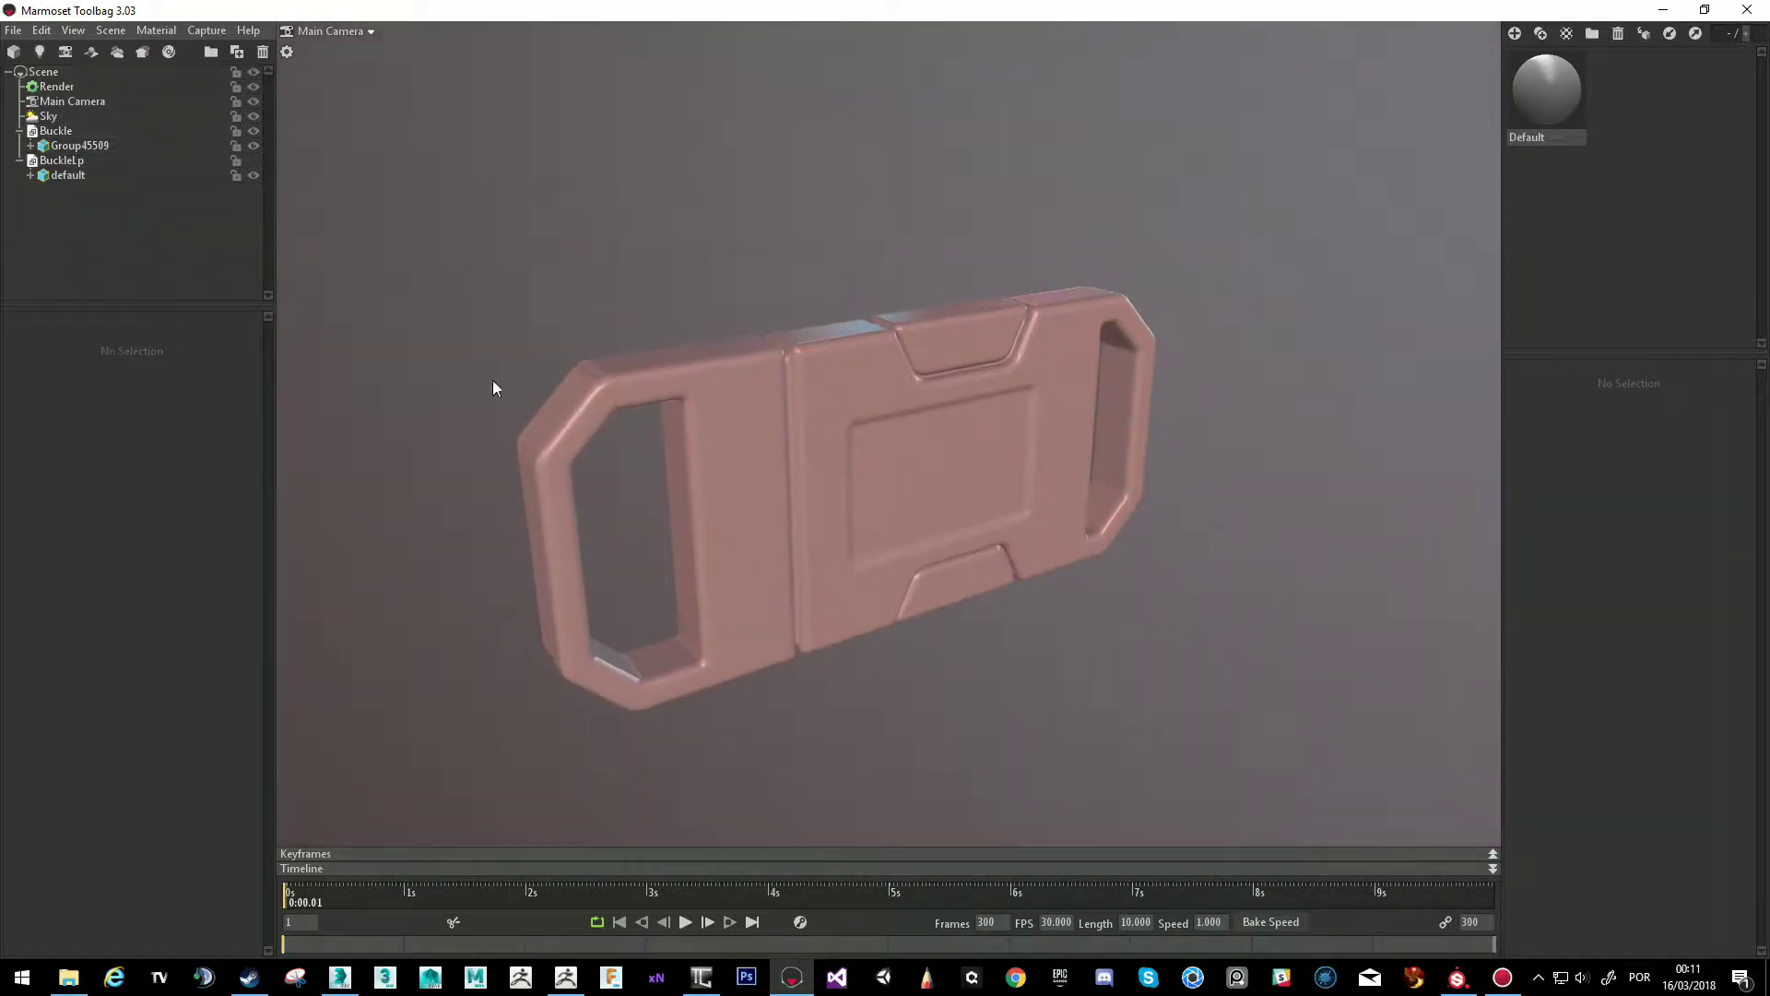
{"action": "left_click", "coordinate": [129, 83]}
{"action": "left_click", "coordinate": [77, 71]}
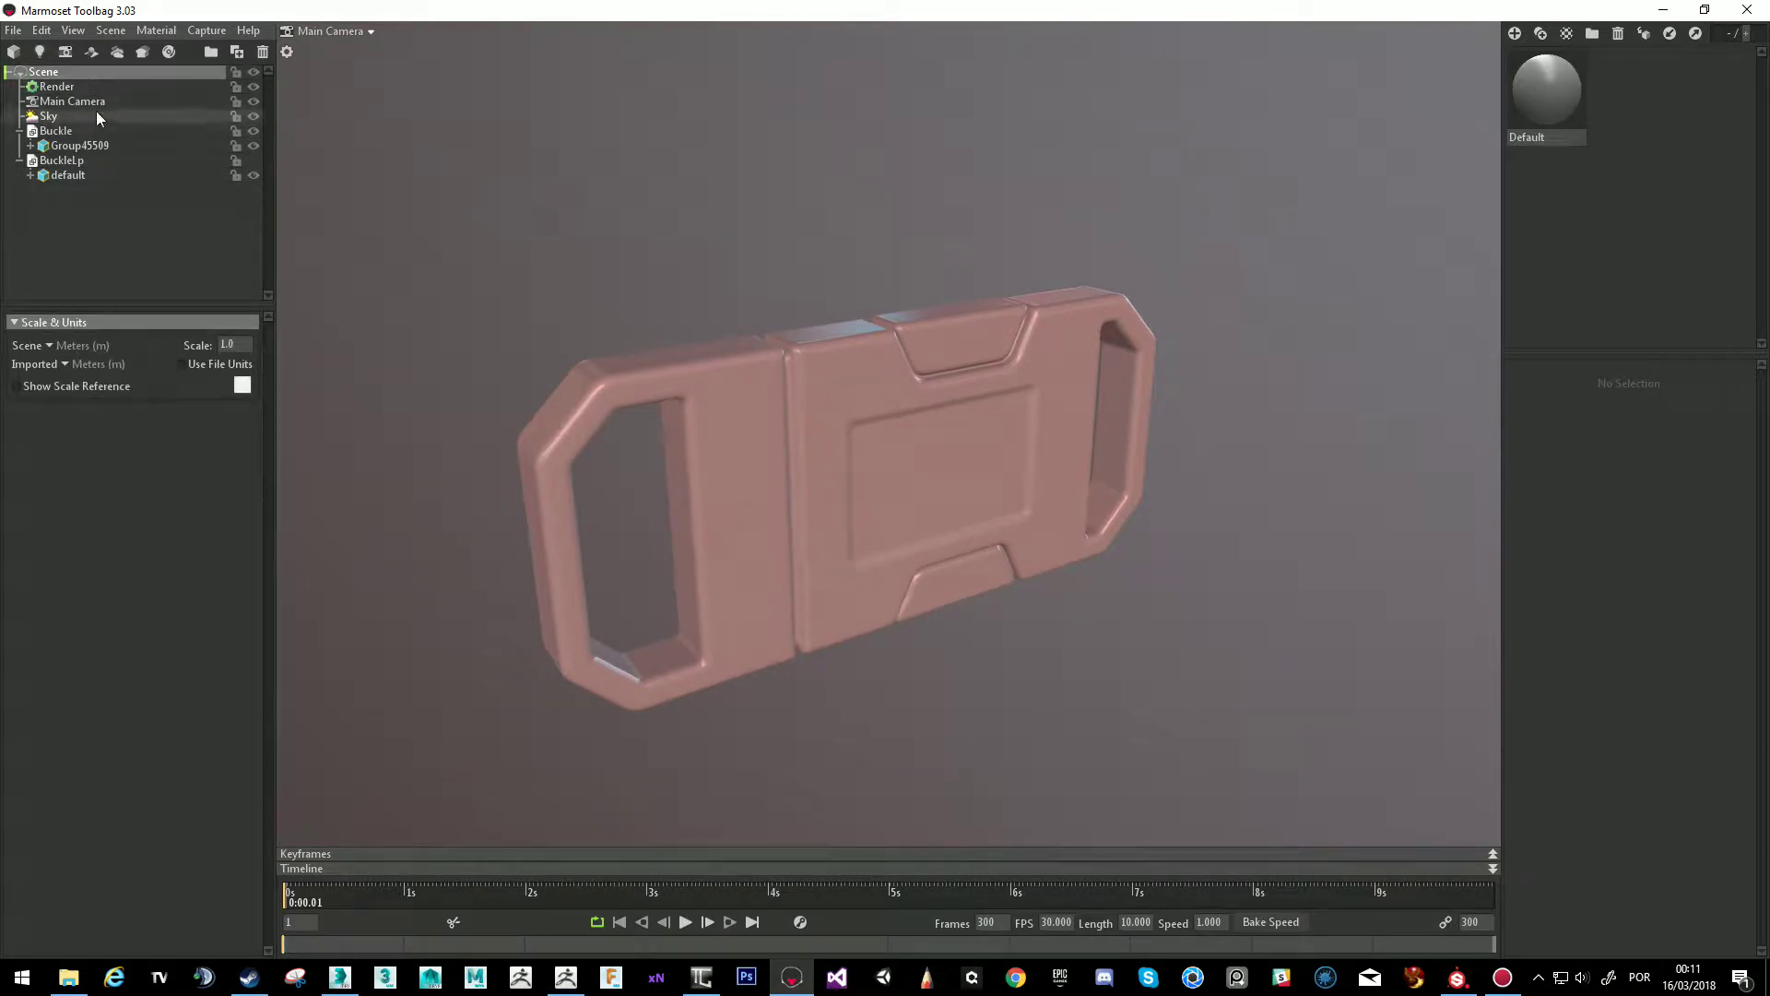
{"action": "left_click_drag", "start_coordinate": [841, 513], "coordinate": [799, 510]}
{"action": "left_click", "coordinate": [133, 87]}
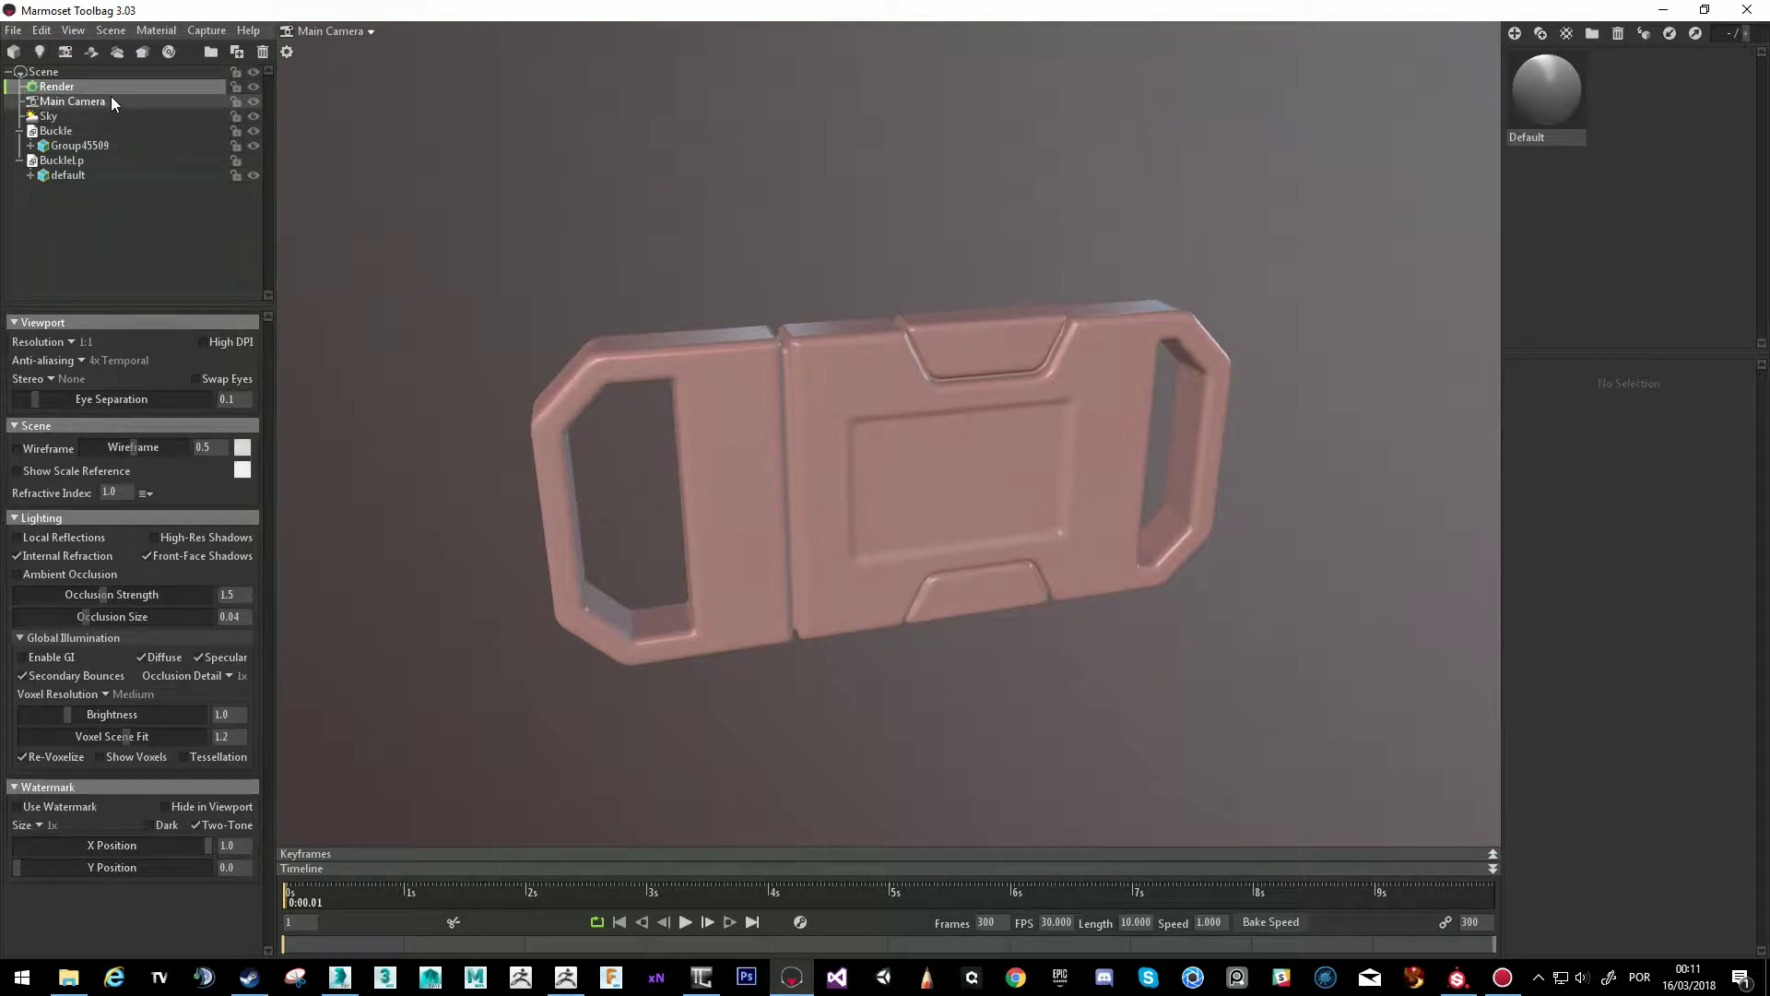
{"action": "left_click", "coordinate": [89, 114]}
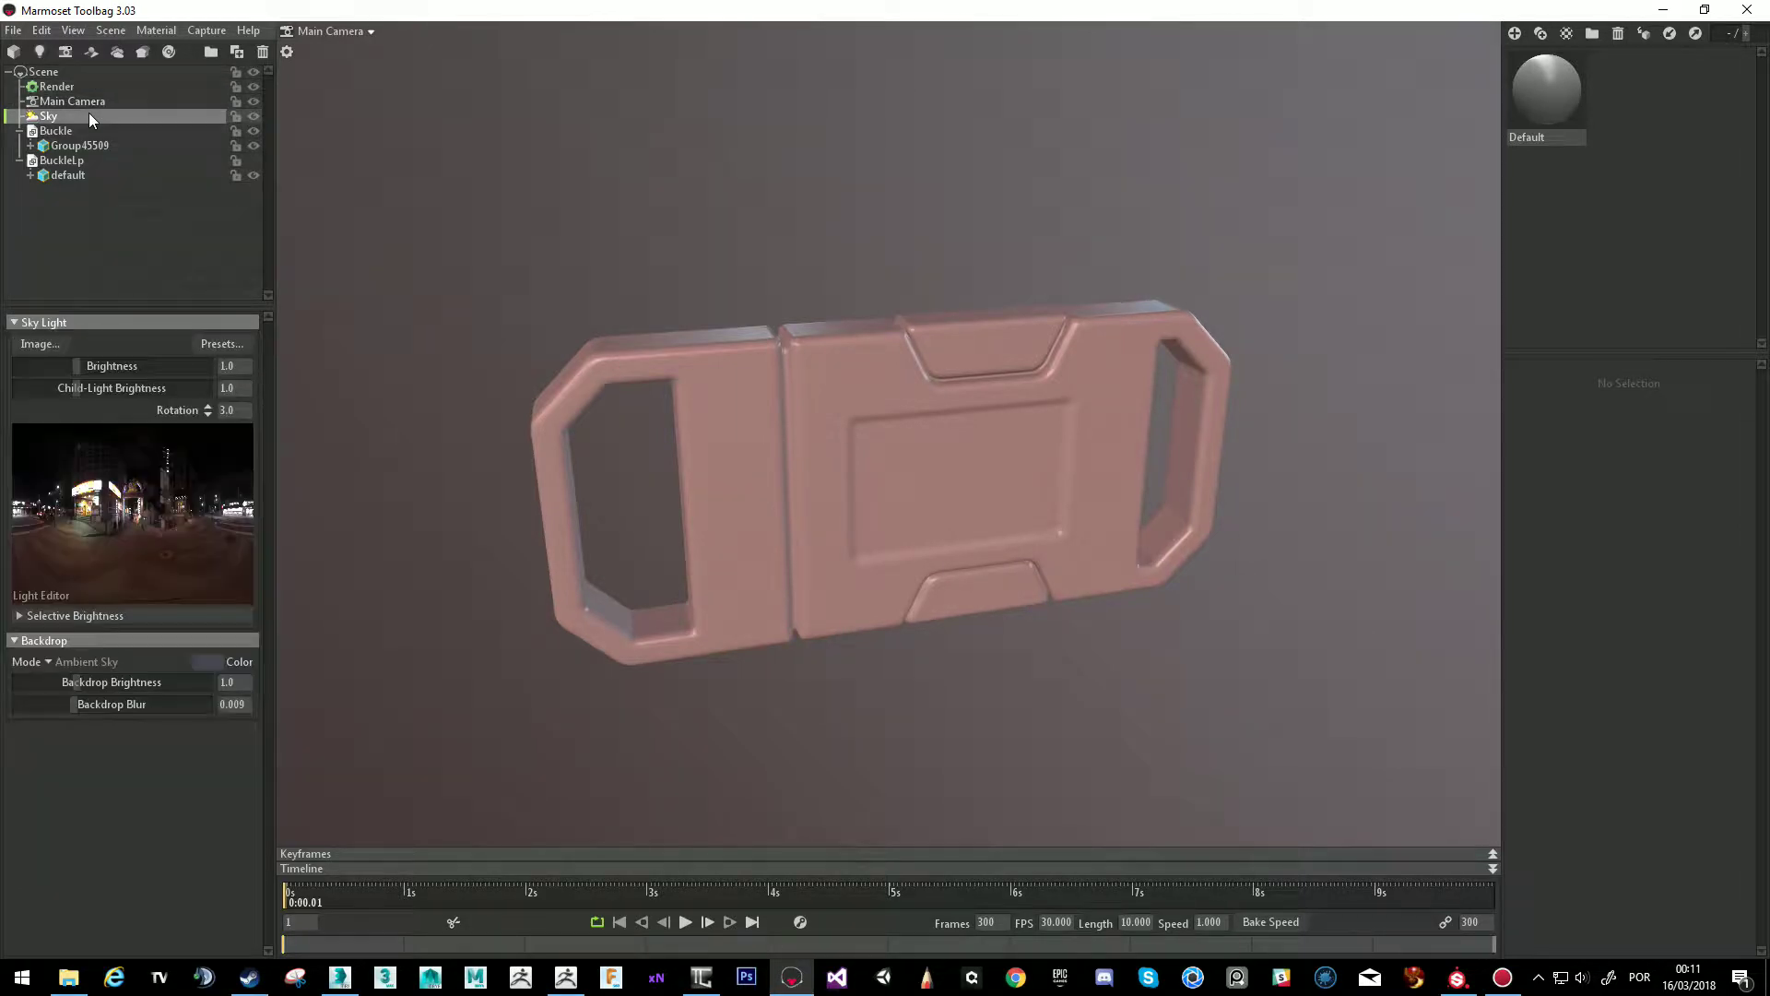
{"action": "left_click", "coordinate": [226, 343]}
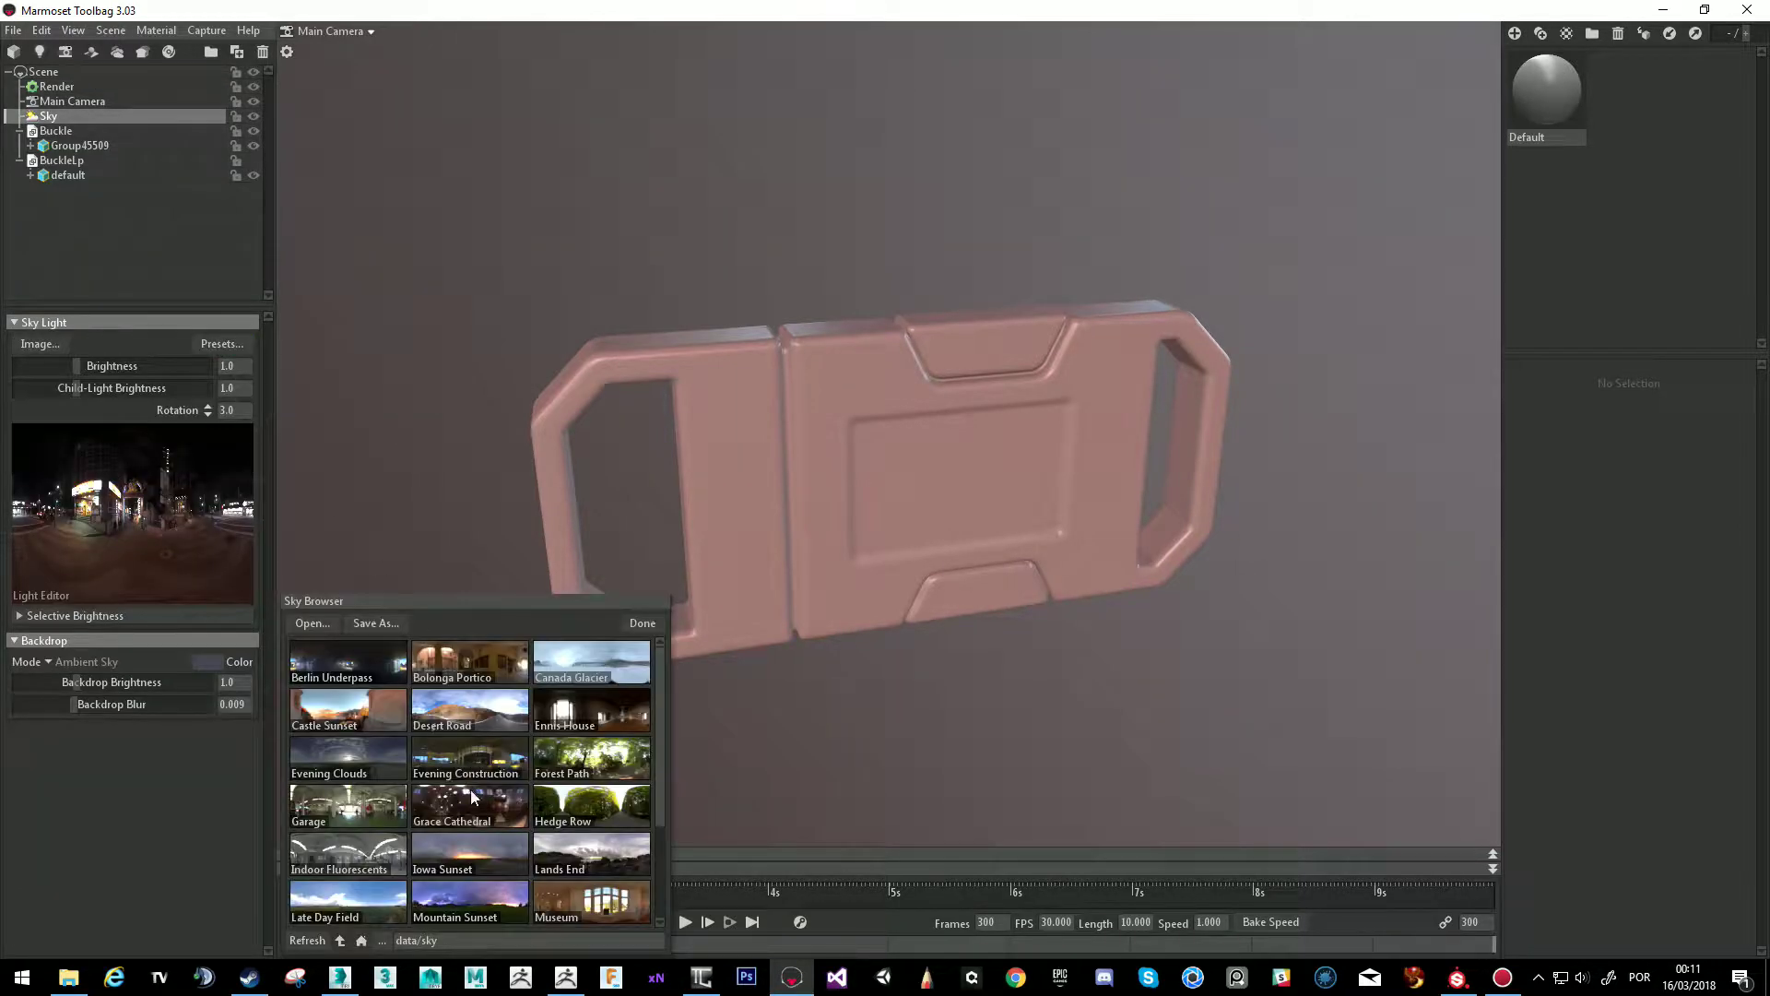
{"action": "scroll", "coordinate": [388, 746], "scroll_direction": "down", "scroll_amount": 2}
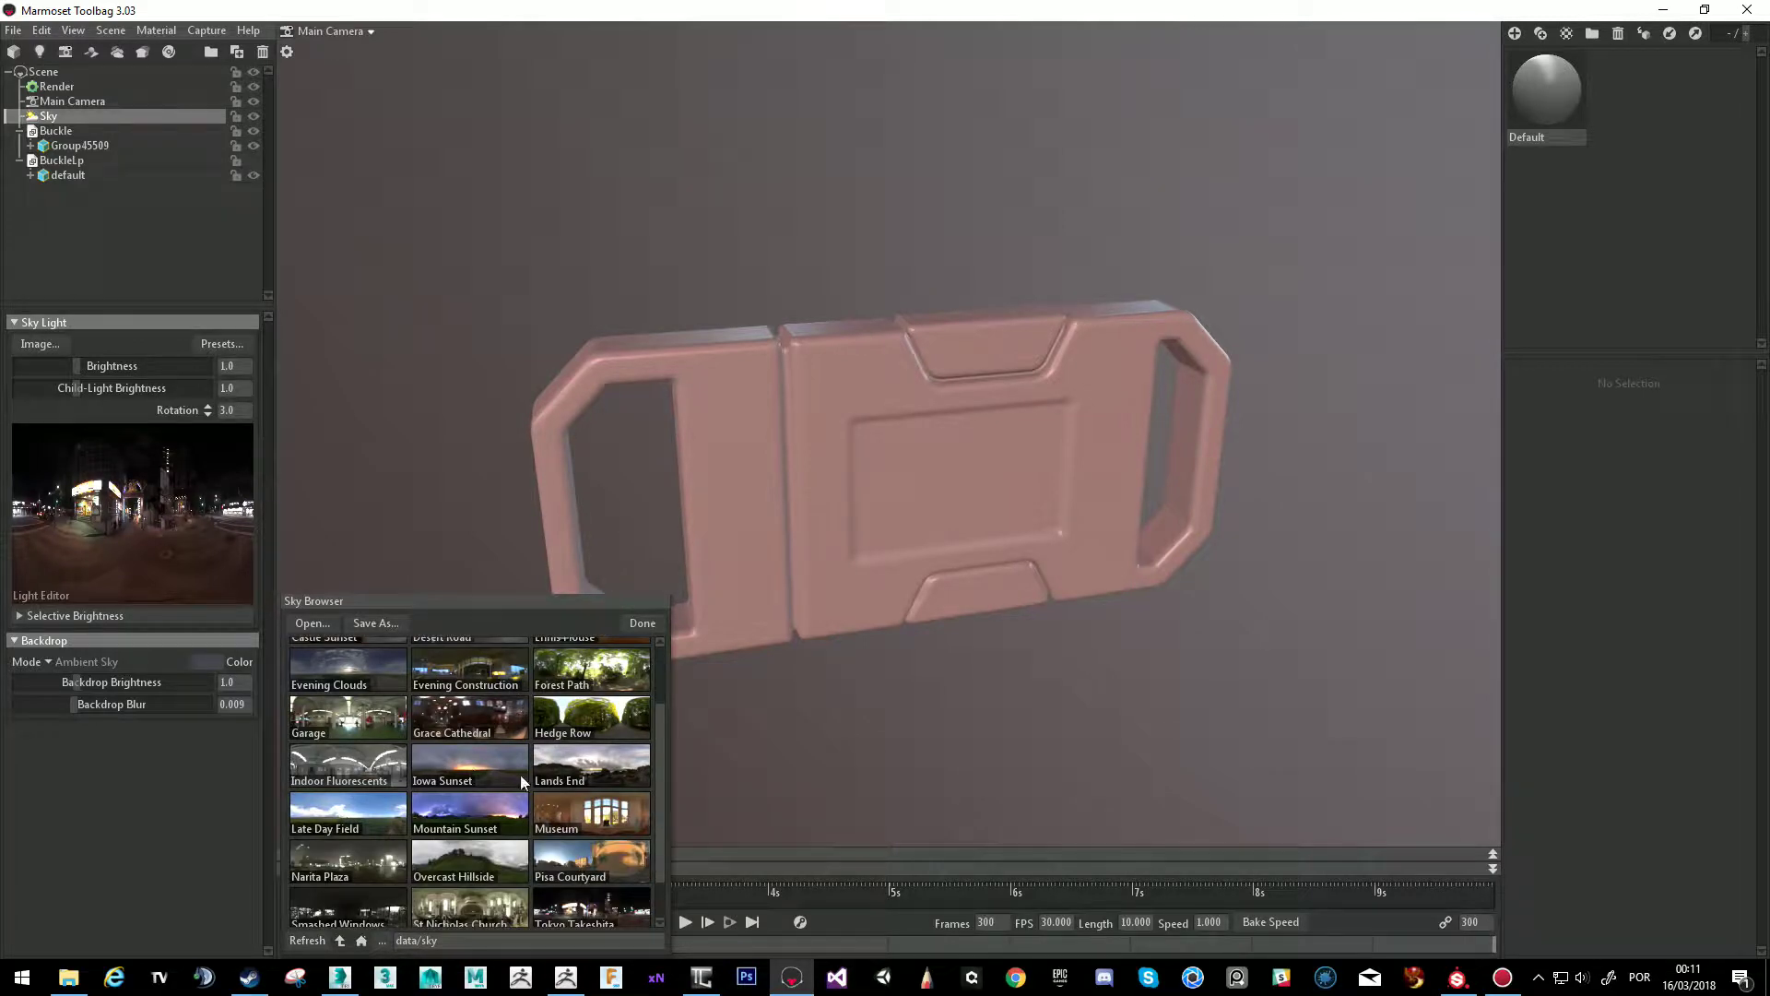
{"action": "scroll", "coordinate": [519, 779], "scroll_direction": "down", "scroll_amount": 2}
{"action": "left_click", "coordinate": [355, 847]}
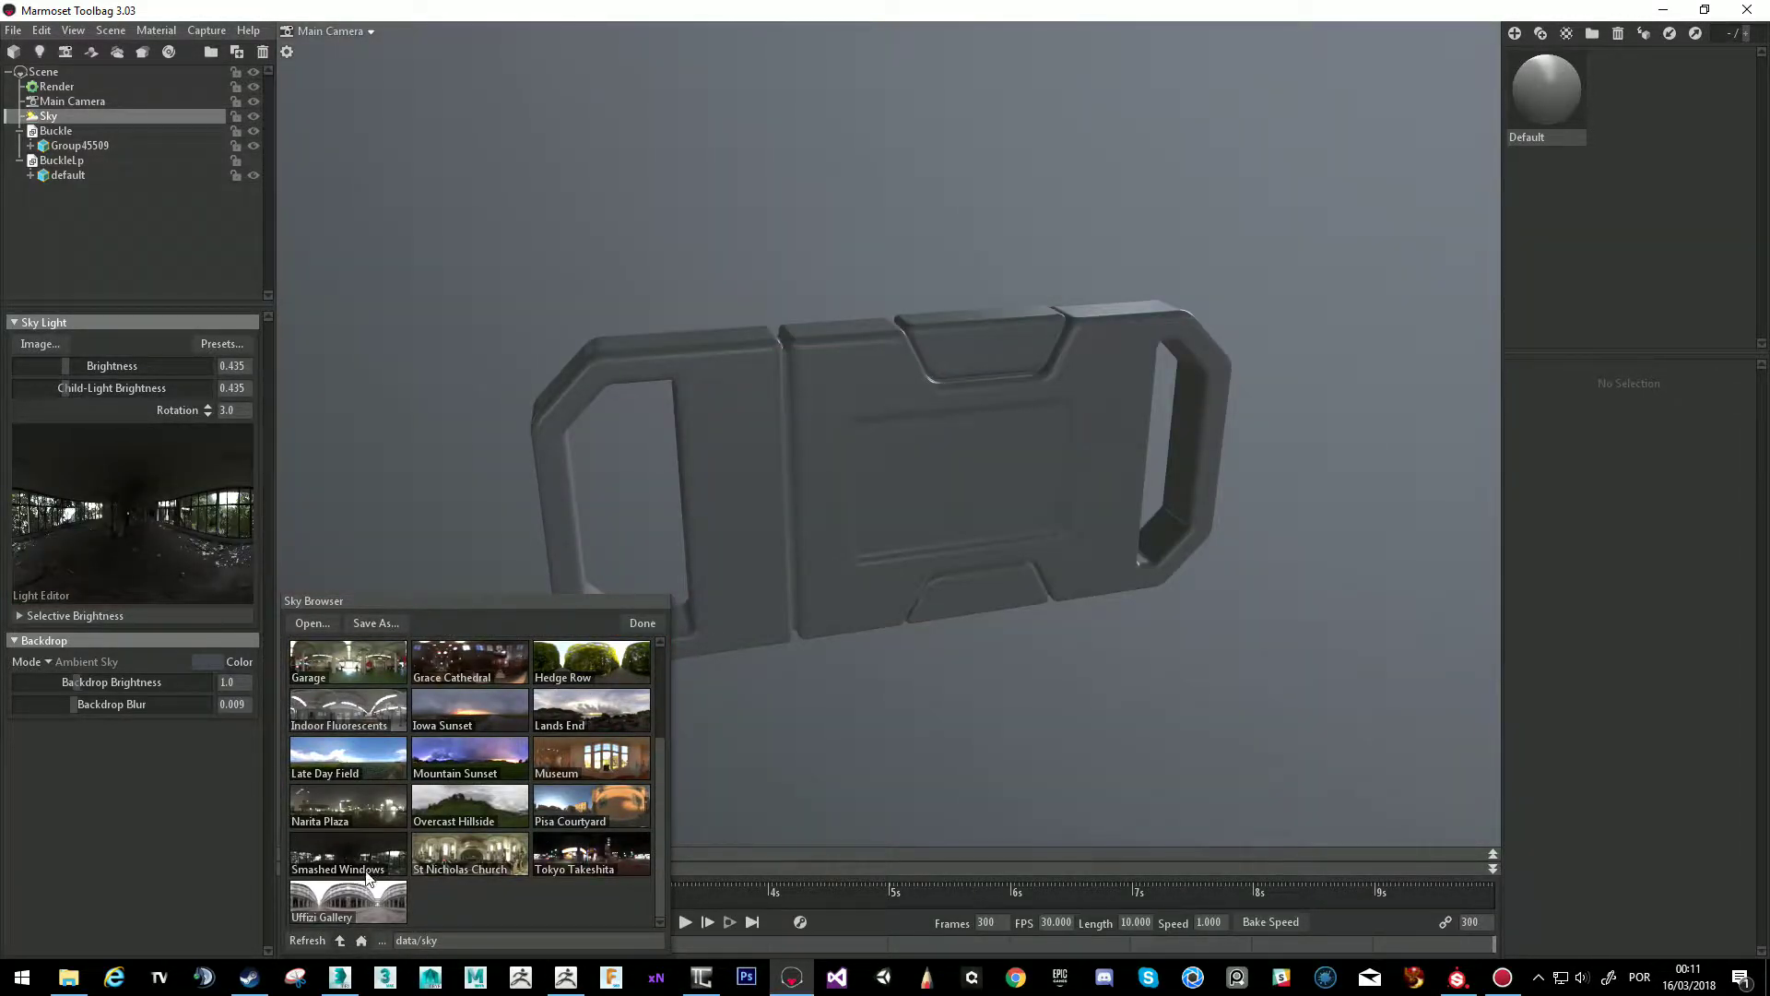
{"action": "left_click", "coordinate": [635, 624]}
Add two child lights on the bright window areas at opposite sides of the sky image.
{"action": "left_click_drag", "start_coordinate": [664, 608], "coordinate": [782, 465]}
{"action": "scroll", "coordinate": [934, 470], "scroll_direction": "down", "scroll_amount": 3}
{"action": "left_click_drag", "start_coordinate": [936, 464], "coordinate": [663, 502]}
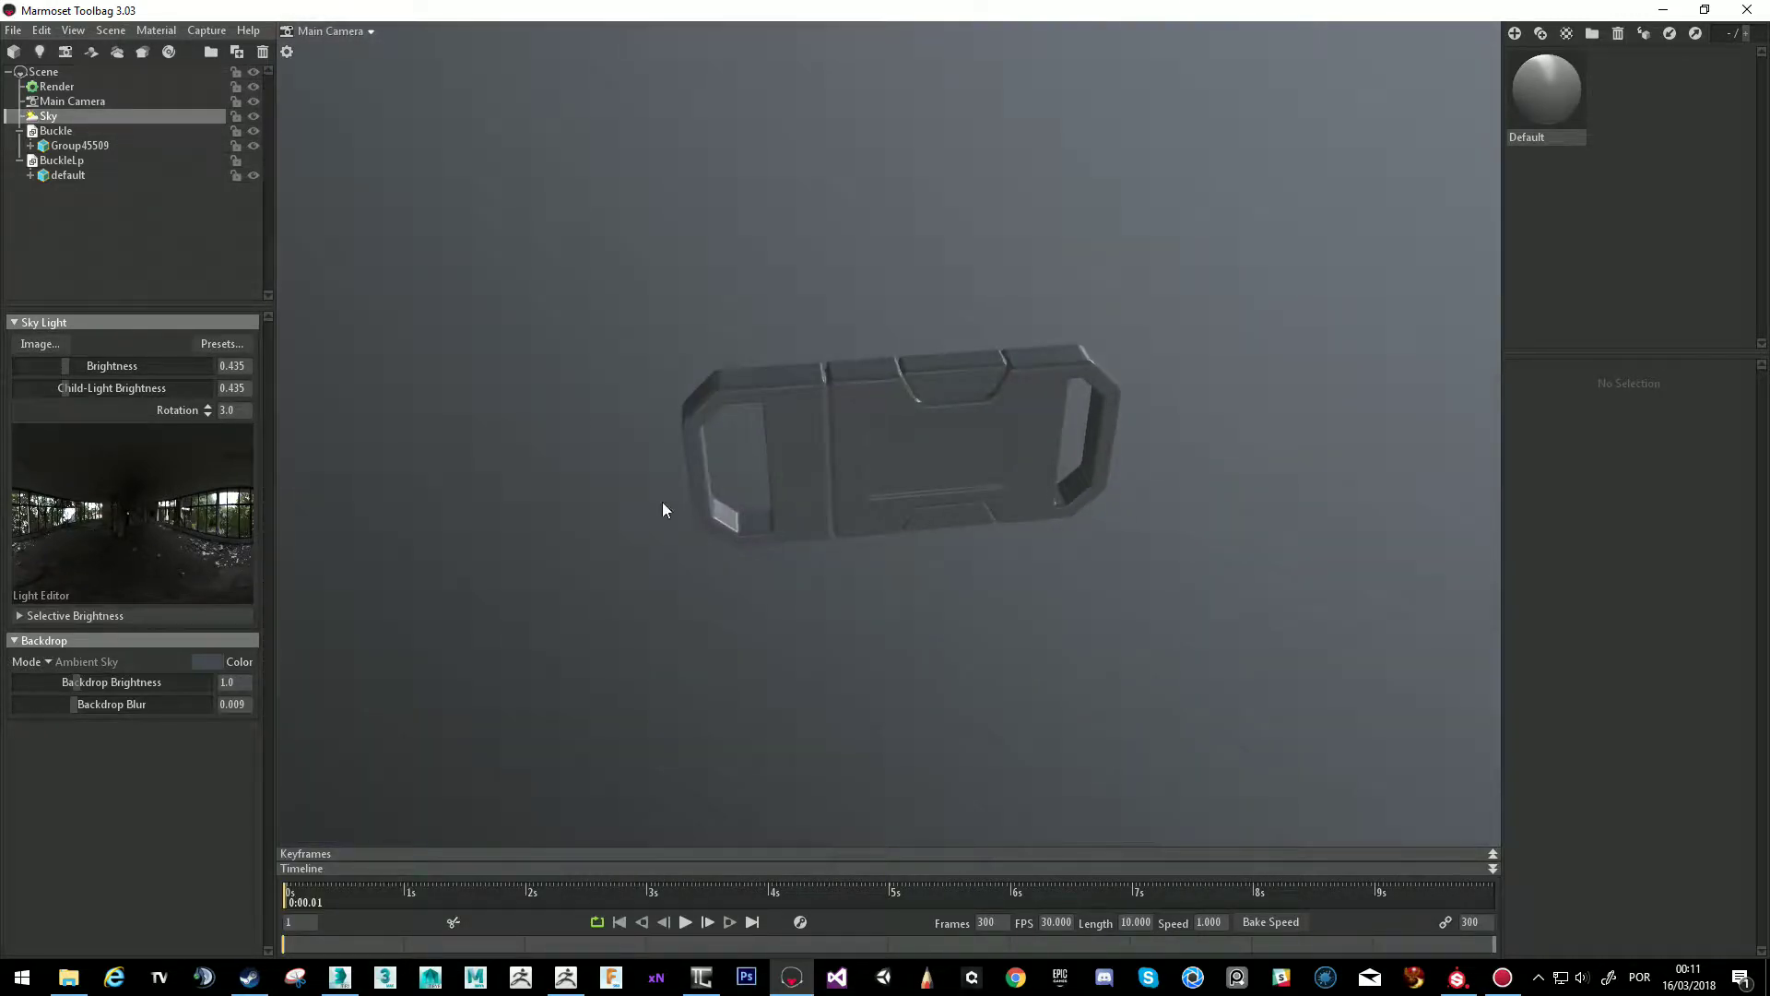
{"action": "left_click", "coordinate": [226, 496]}
{"action": "left_click", "coordinate": [92, 499]}
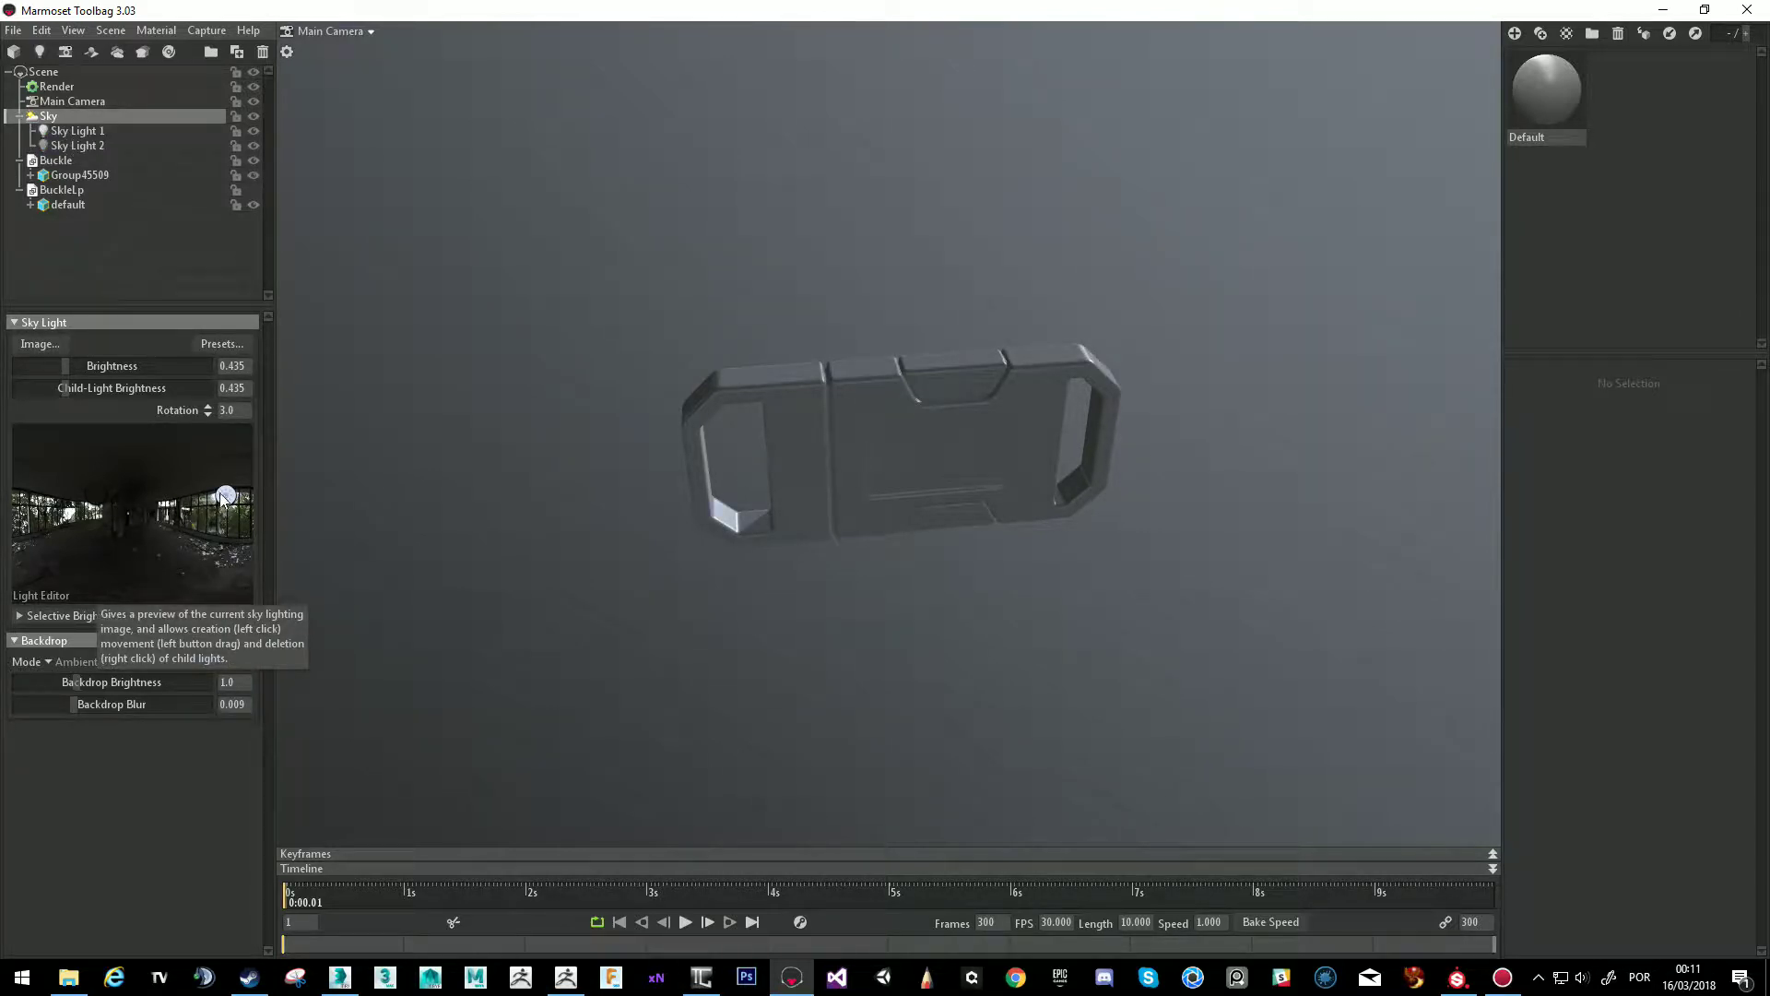
{"action": "left_click_drag", "start_coordinate": [223, 501], "coordinate": [216, 494]}
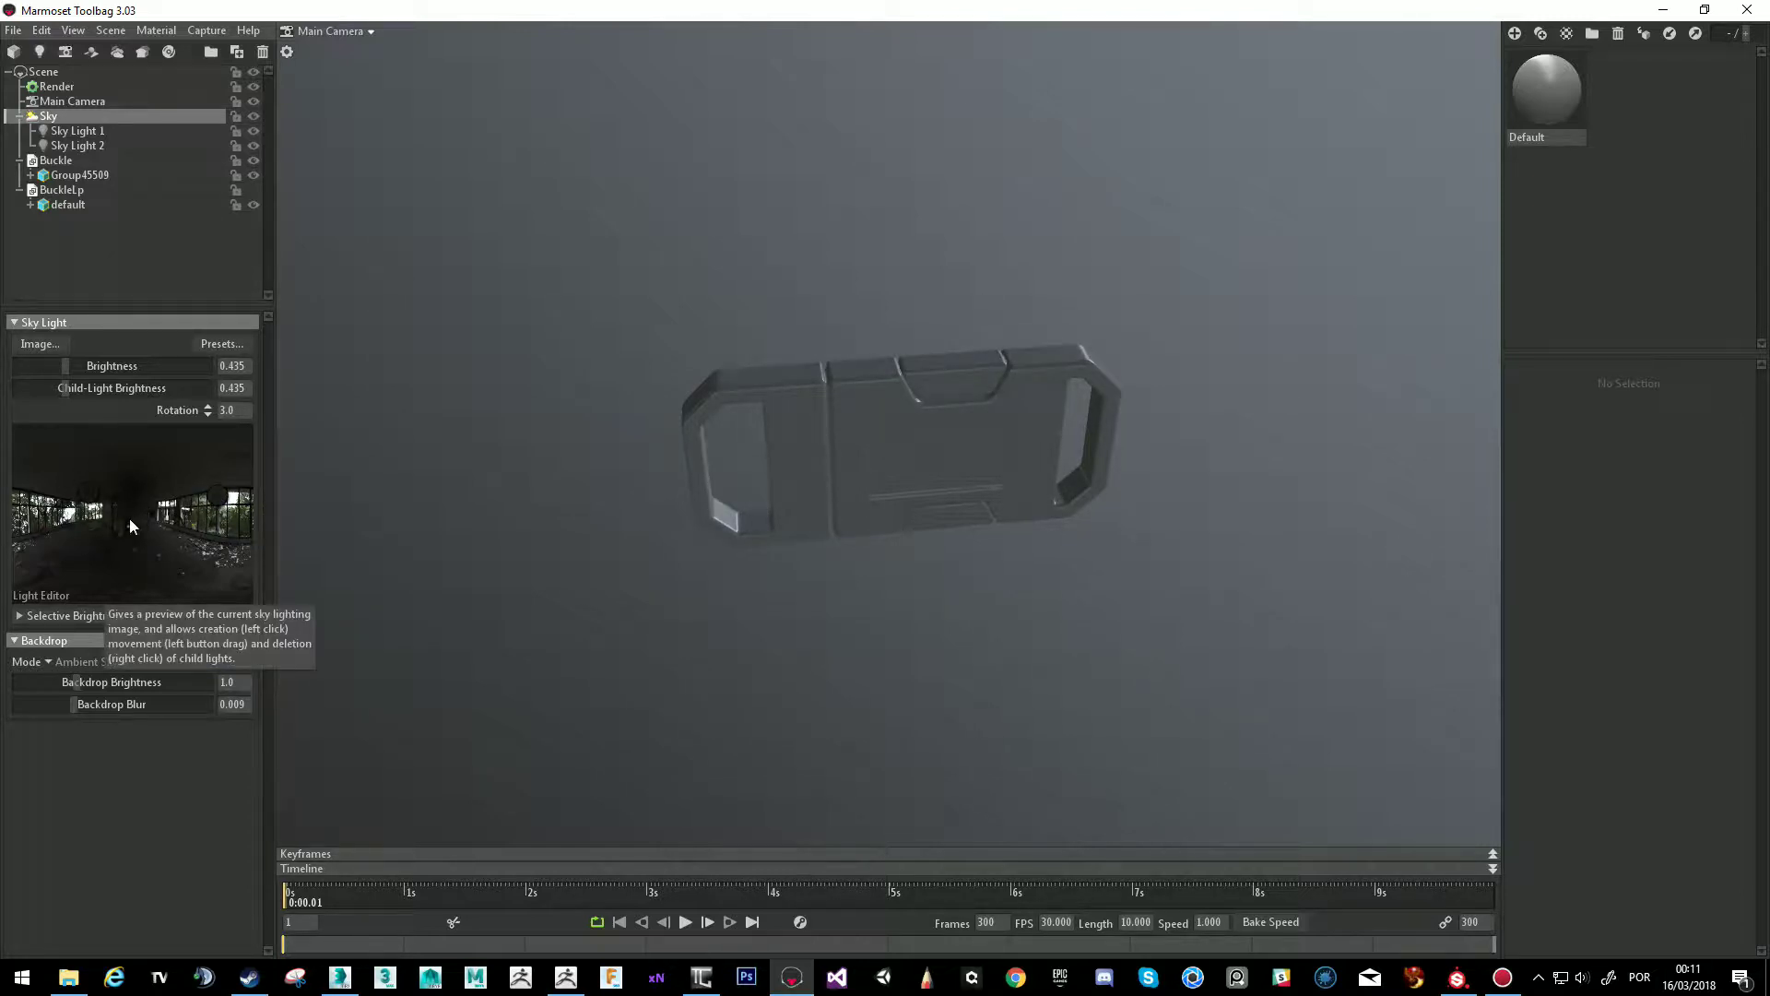
Set Sky Light 1's brightness to about 0.688 and keep its color a very pale blue-green (effffa).
{"action": "left_click_drag", "start_coordinate": [649, 476], "coordinate": [793, 437]}
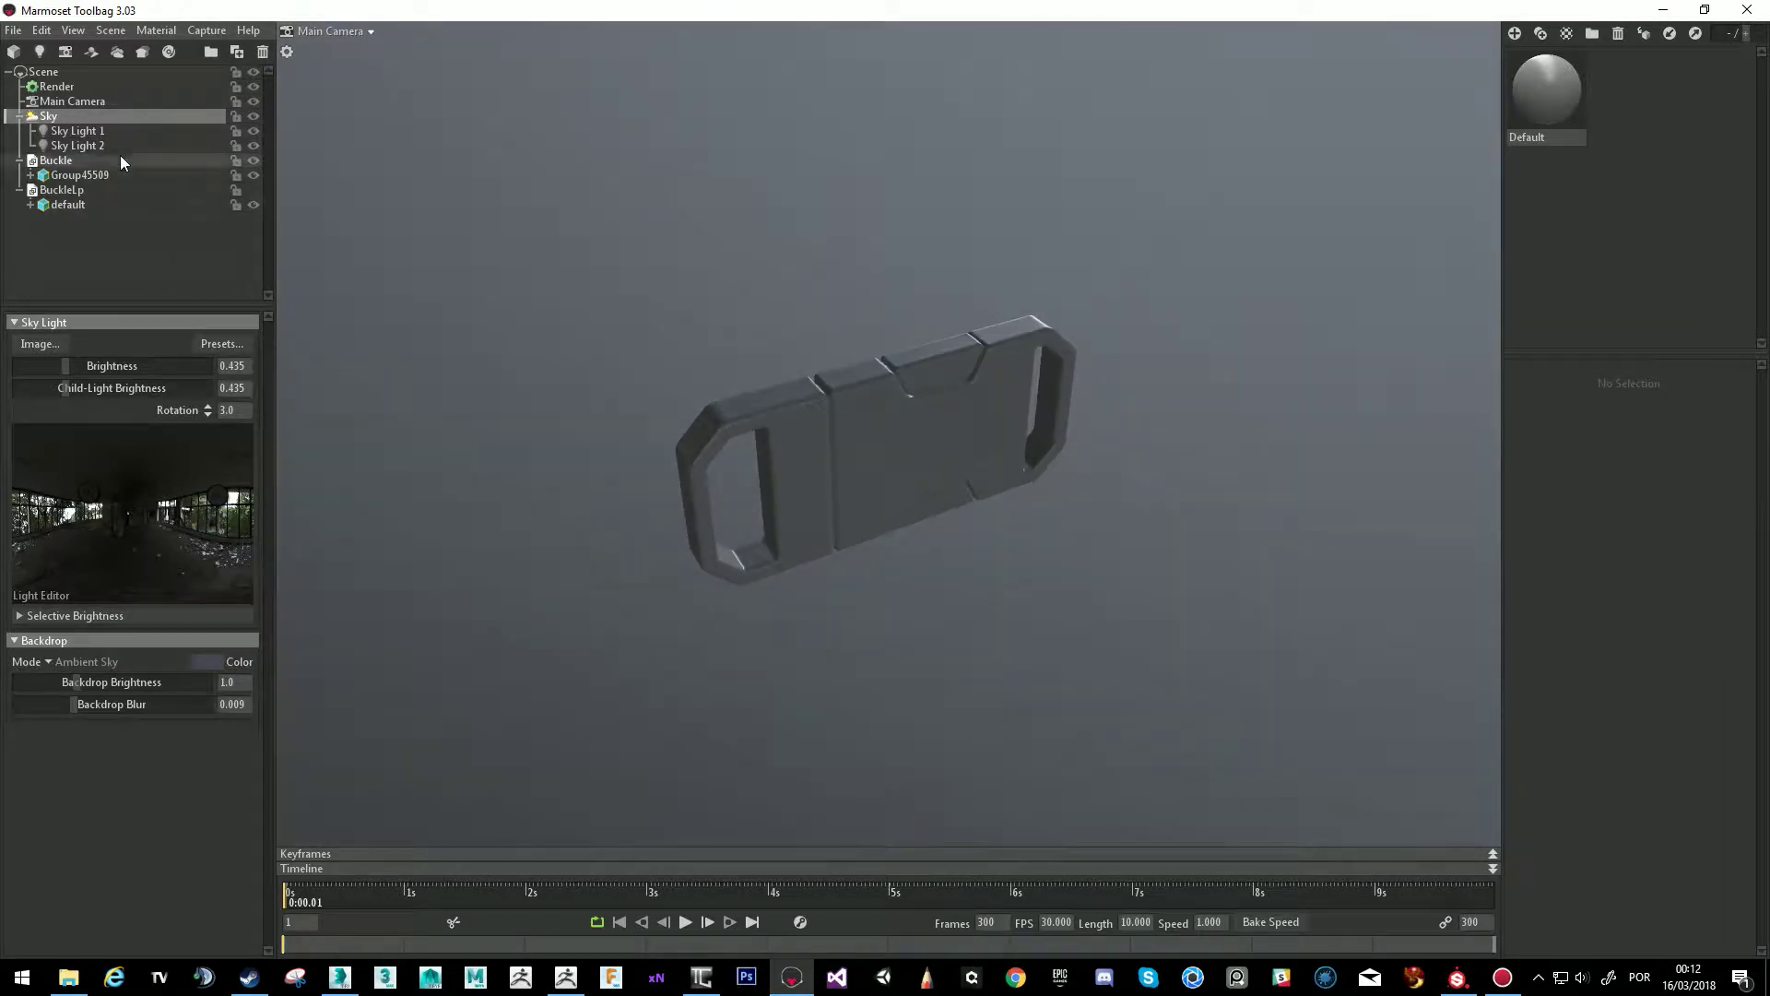
{"action": "left_click", "coordinate": [61, 130]}
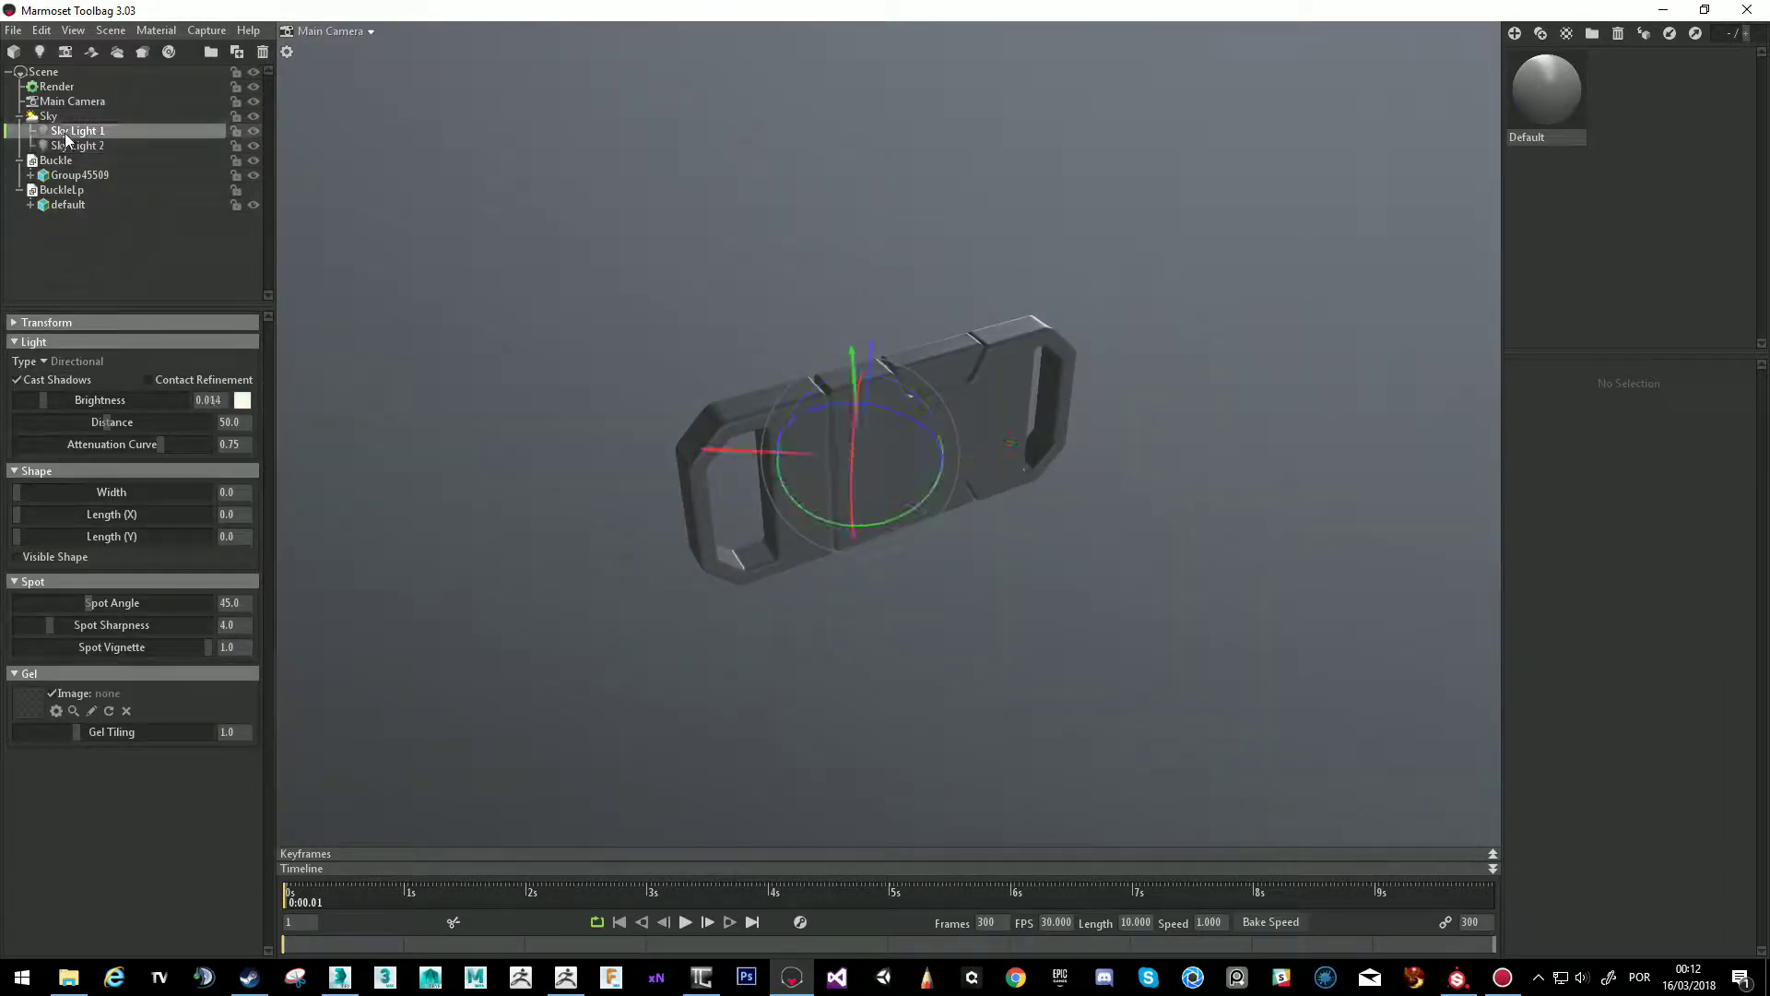
{"action": "left_click_drag", "start_coordinate": [43, 399], "coordinate": [74, 402]}
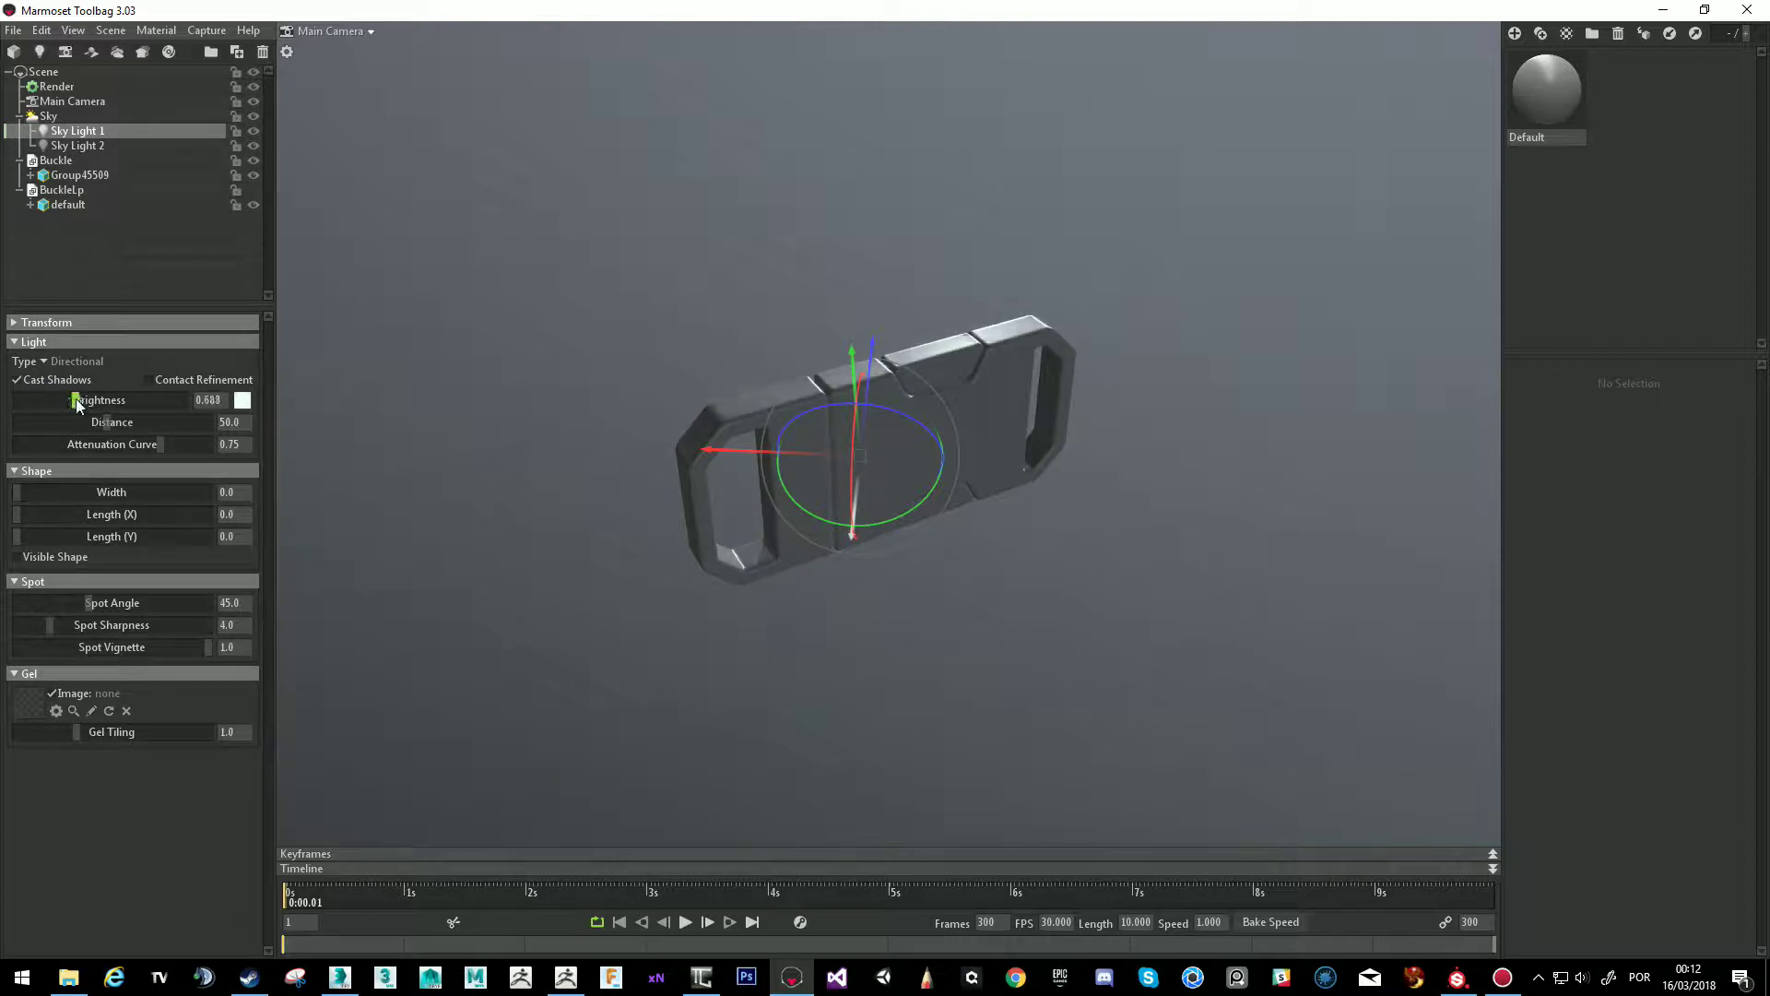
{"action": "left_click", "coordinate": [242, 401]}
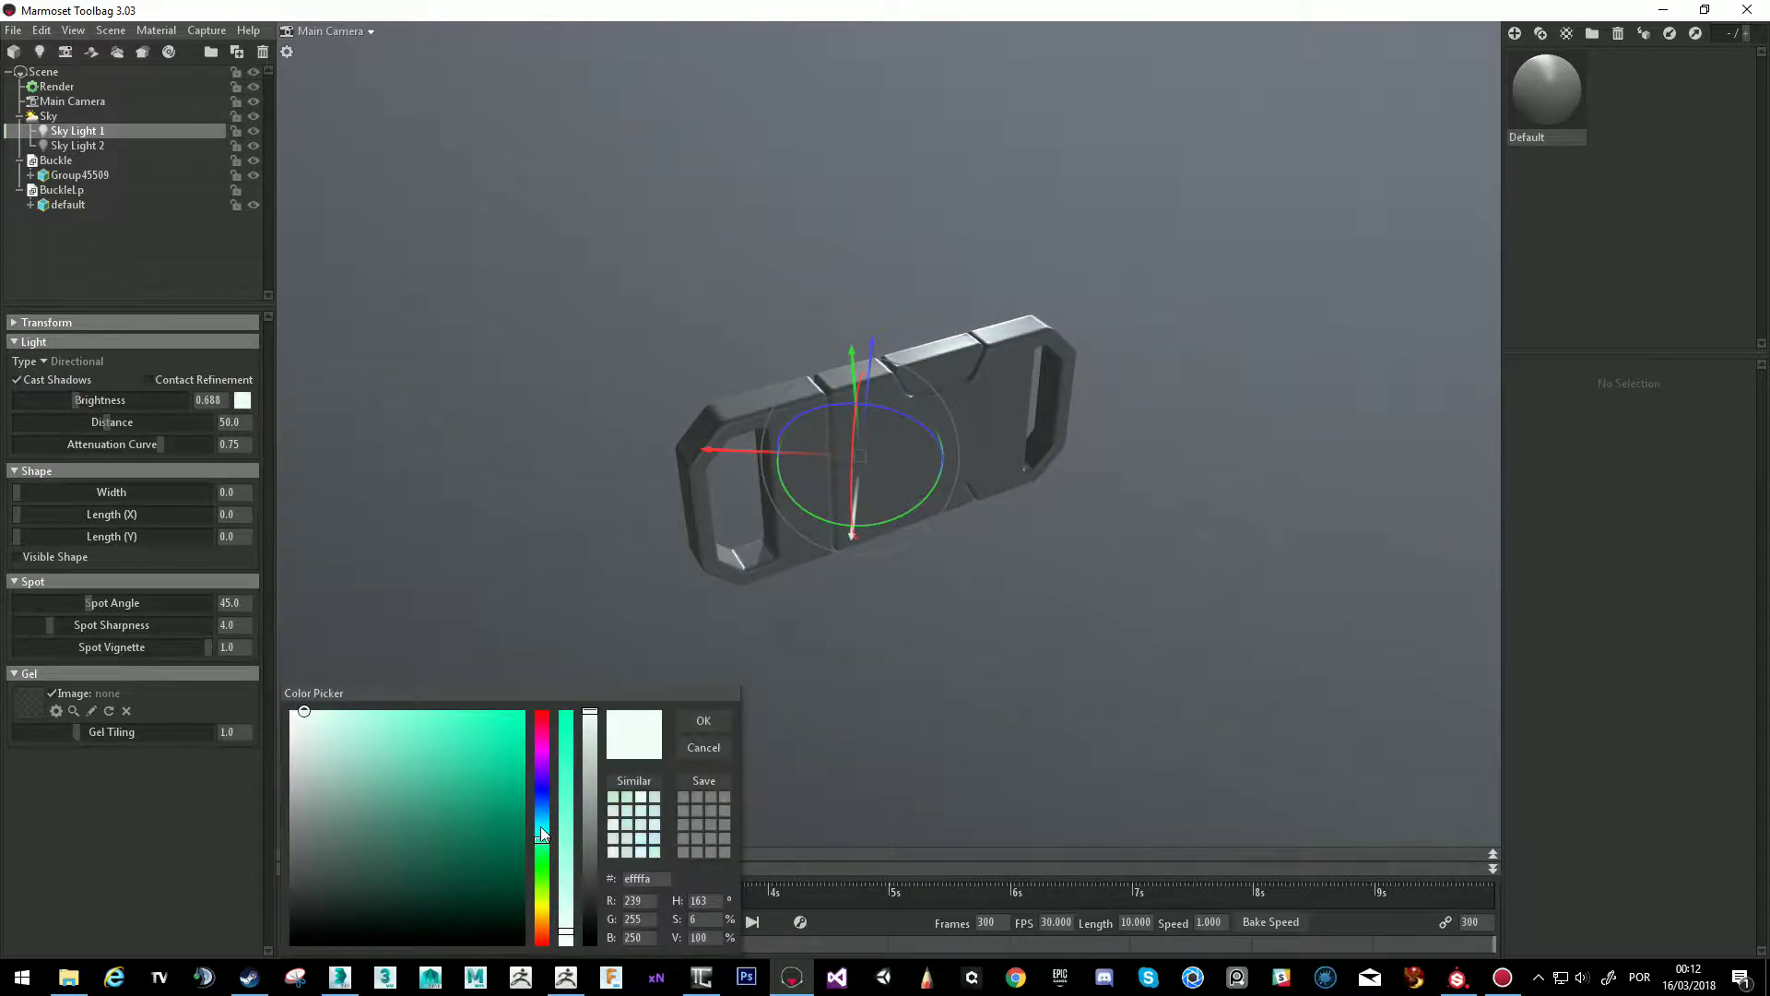
{"action": "left_click", "coordinate": [306, 712]}
{"action": "left_click", "coordinate": [695, 721]}
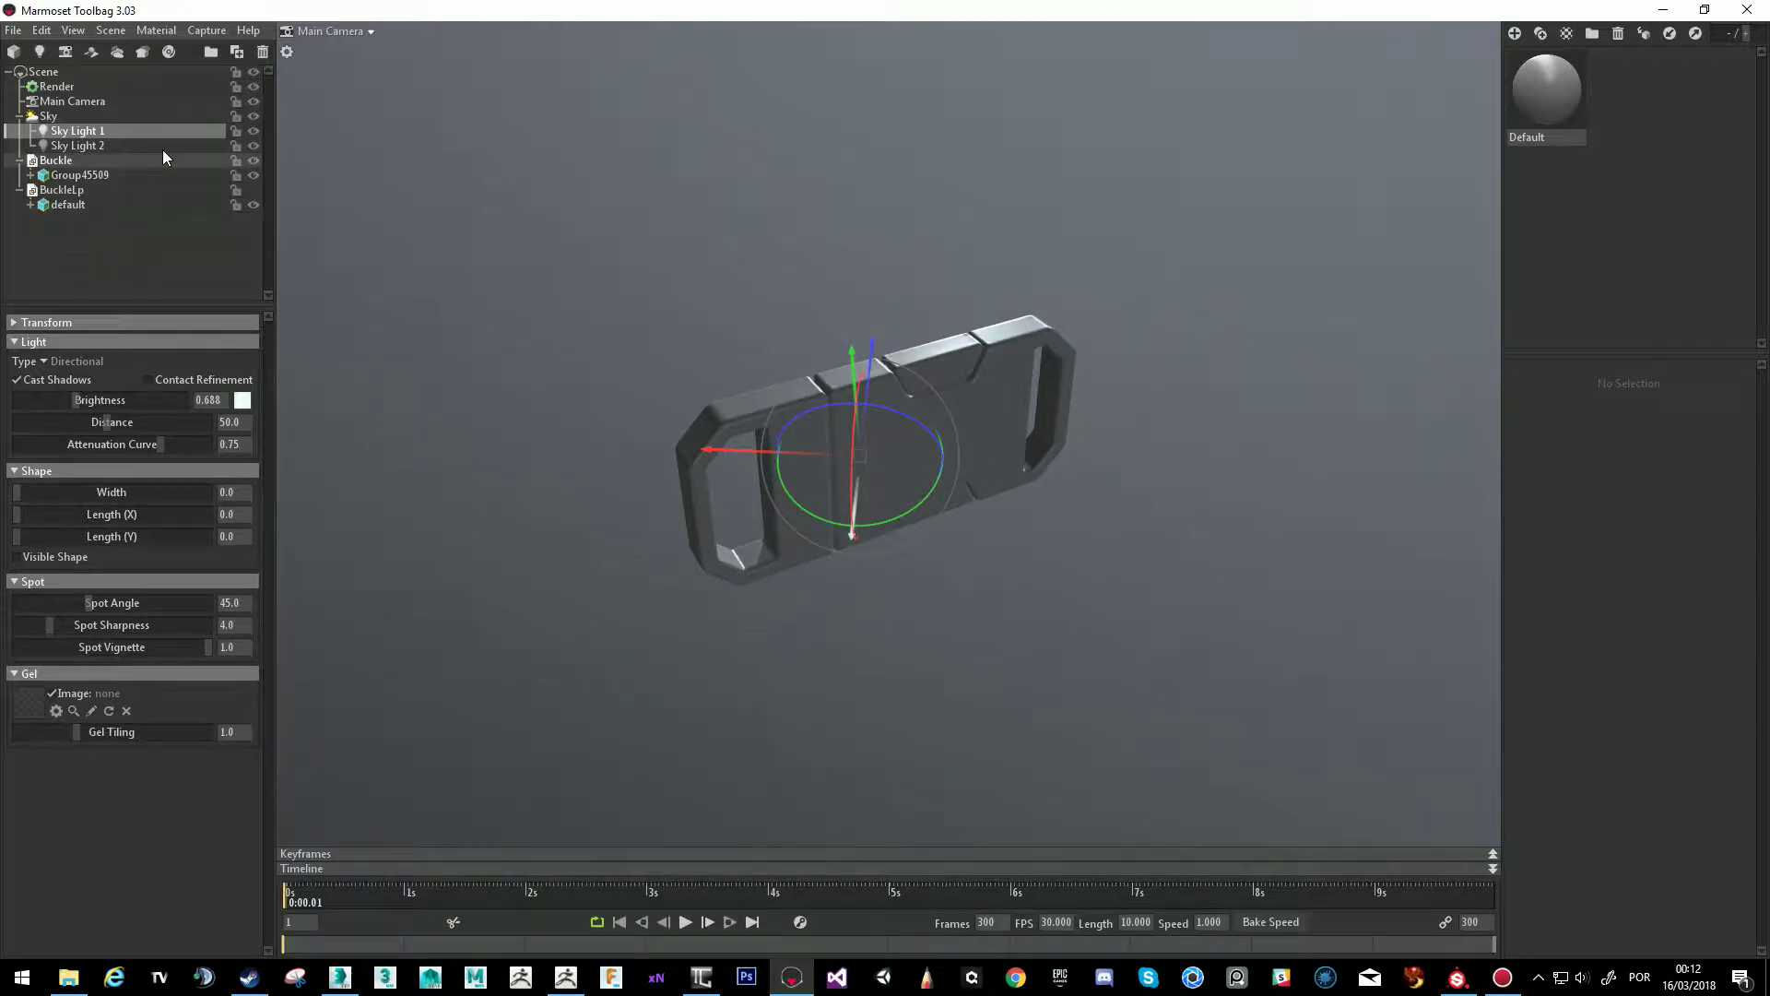
Give Sky Light 2 a pale warm color (fffae8) and set its brightness to about 1.24.
{"action": "left_click", "coordinate": [90, 146]}
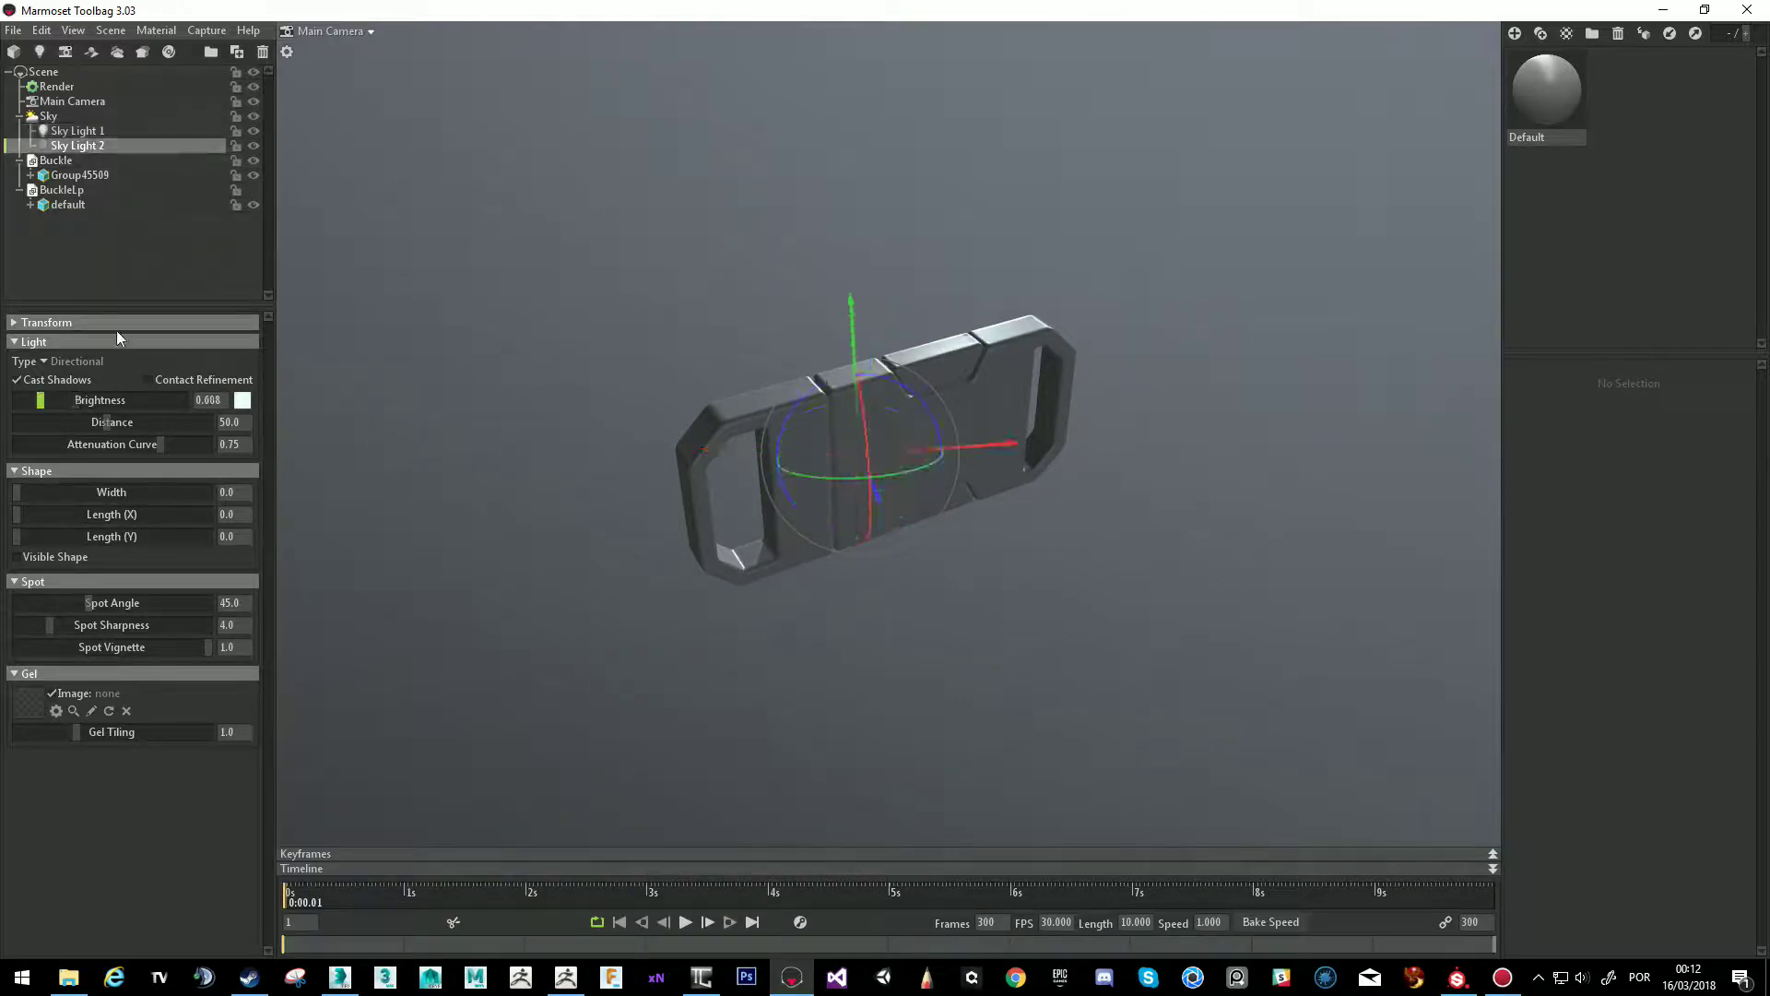
{"action": "left_click", "coordinate": [242, 402]}
{"action": "left_click", "coordinate": [542, 919]}
{"action": "left_click", "coordinate": [312, 714]}
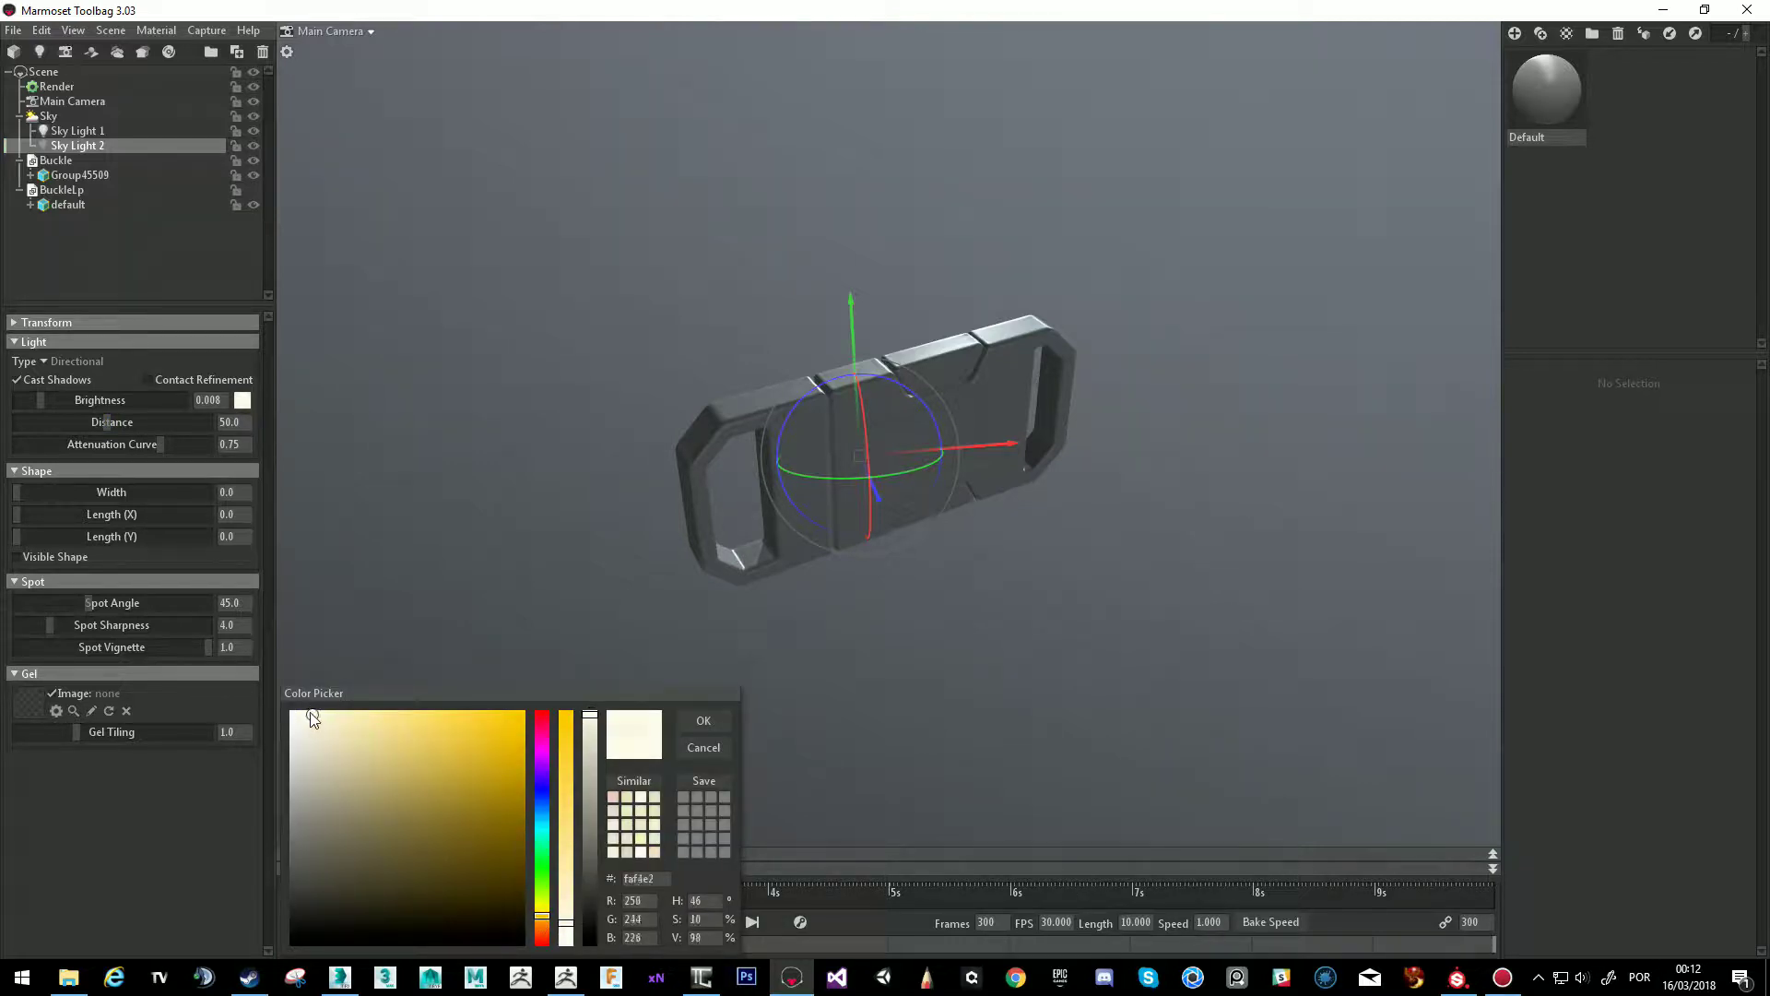
{"action": "left_click", "coordinate": [311, 711]}
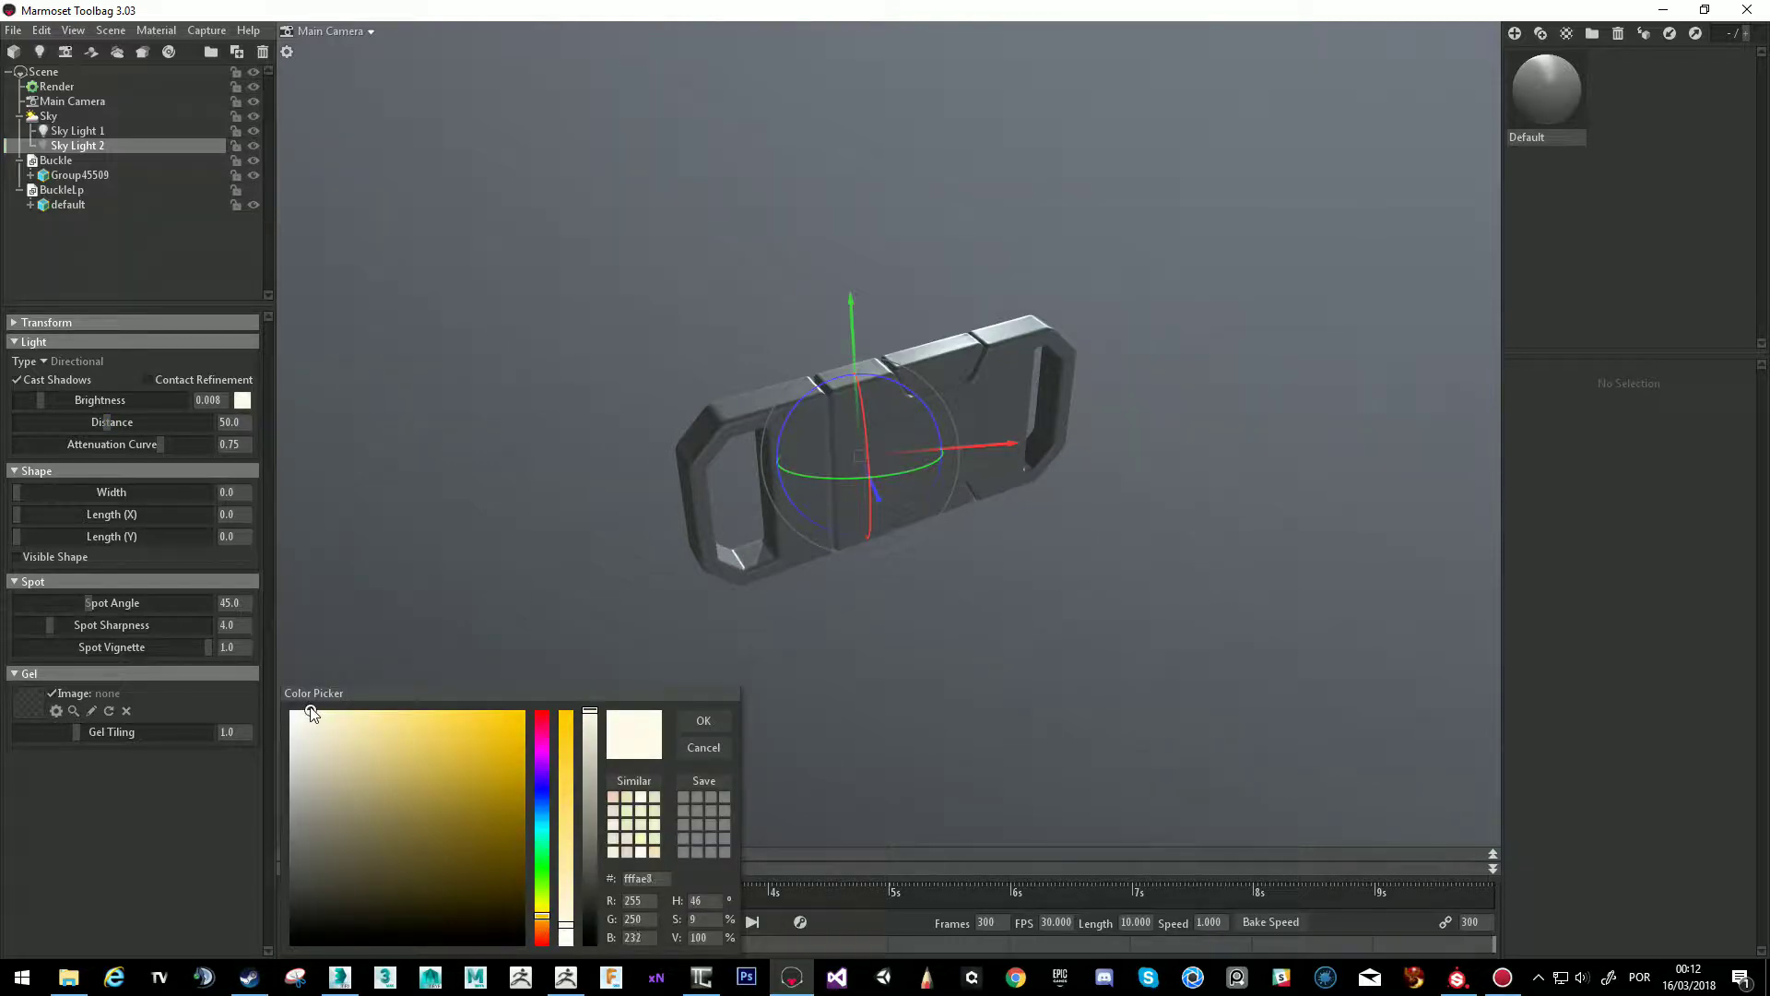
{"action": "left_click", "coordinate": [700, 723]}
{"action": "left_click_drag", "start_coordinate": [40, 398], "coordinate": [82, 402]}
{"action": "left_click_drag", "start_coordinate": [574, 466], "coordinate": [694, 637]}
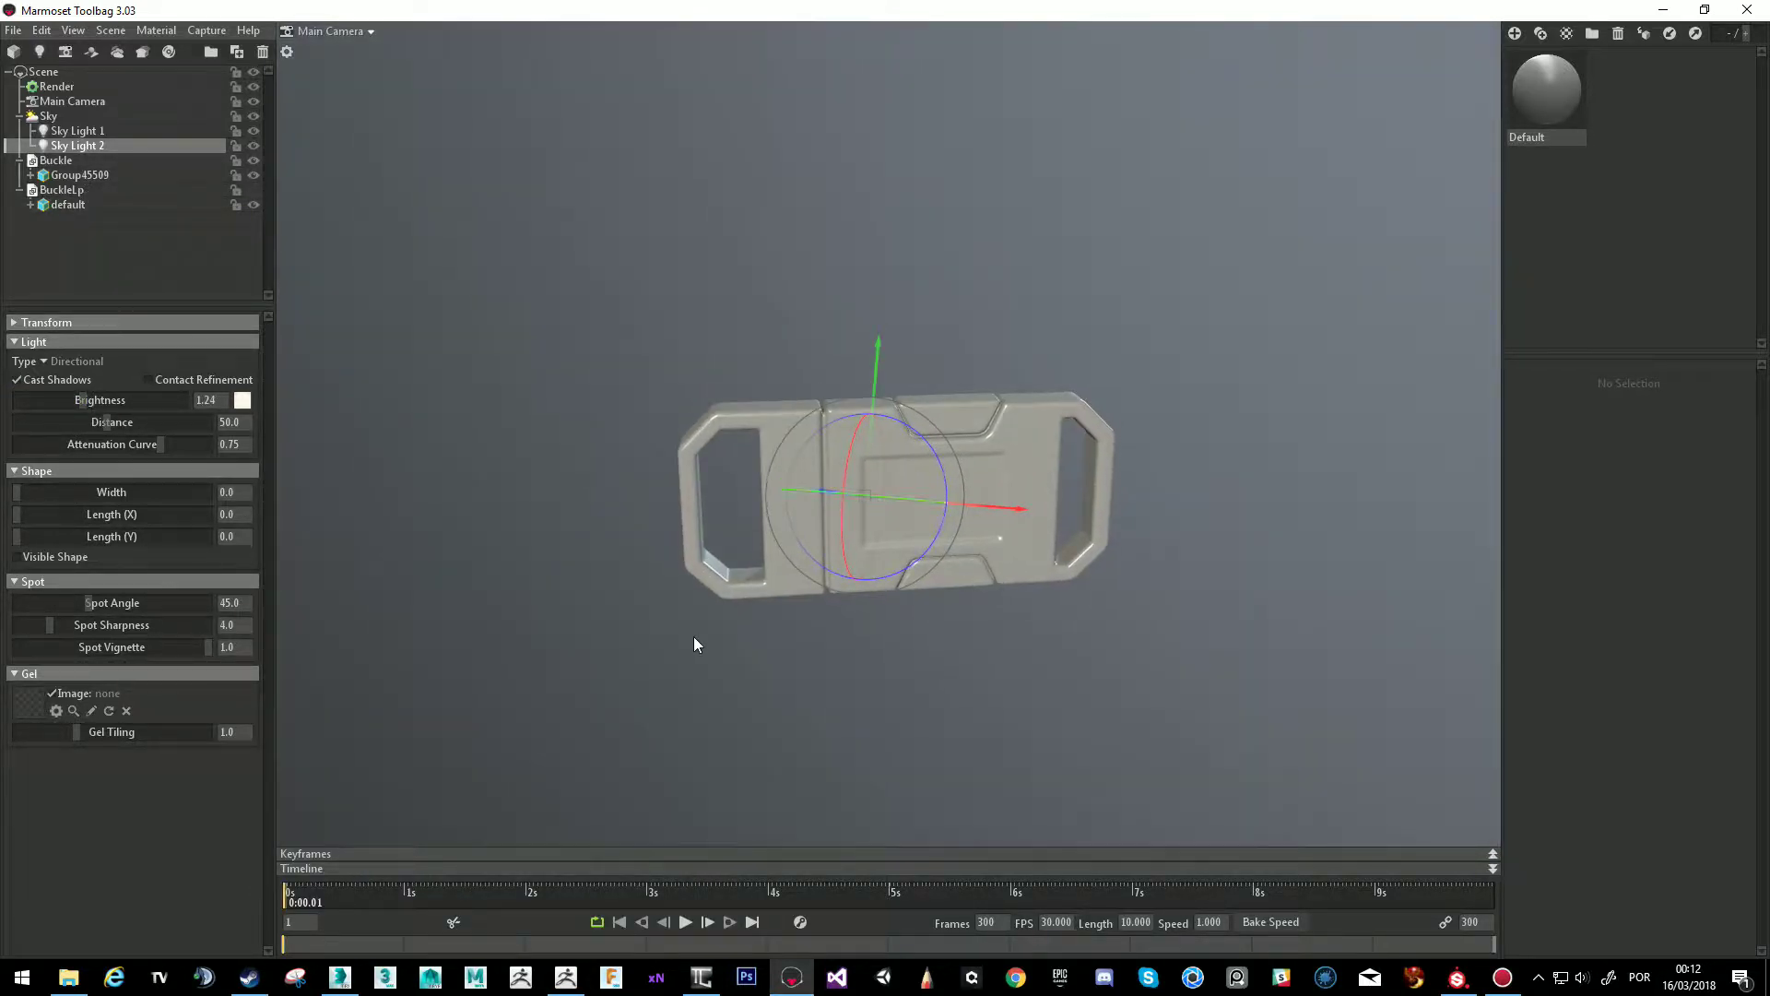
{"action": "left_click", "coordinate": [694, 643]}
Rotate the sky to about 221.5 and set its brightness to about 0.454 and child-light brightness to about 1.142.
{"action": "scroll", "coordinate": [823, 521], "scroll_direction": "up", "scroll_amount": 5}
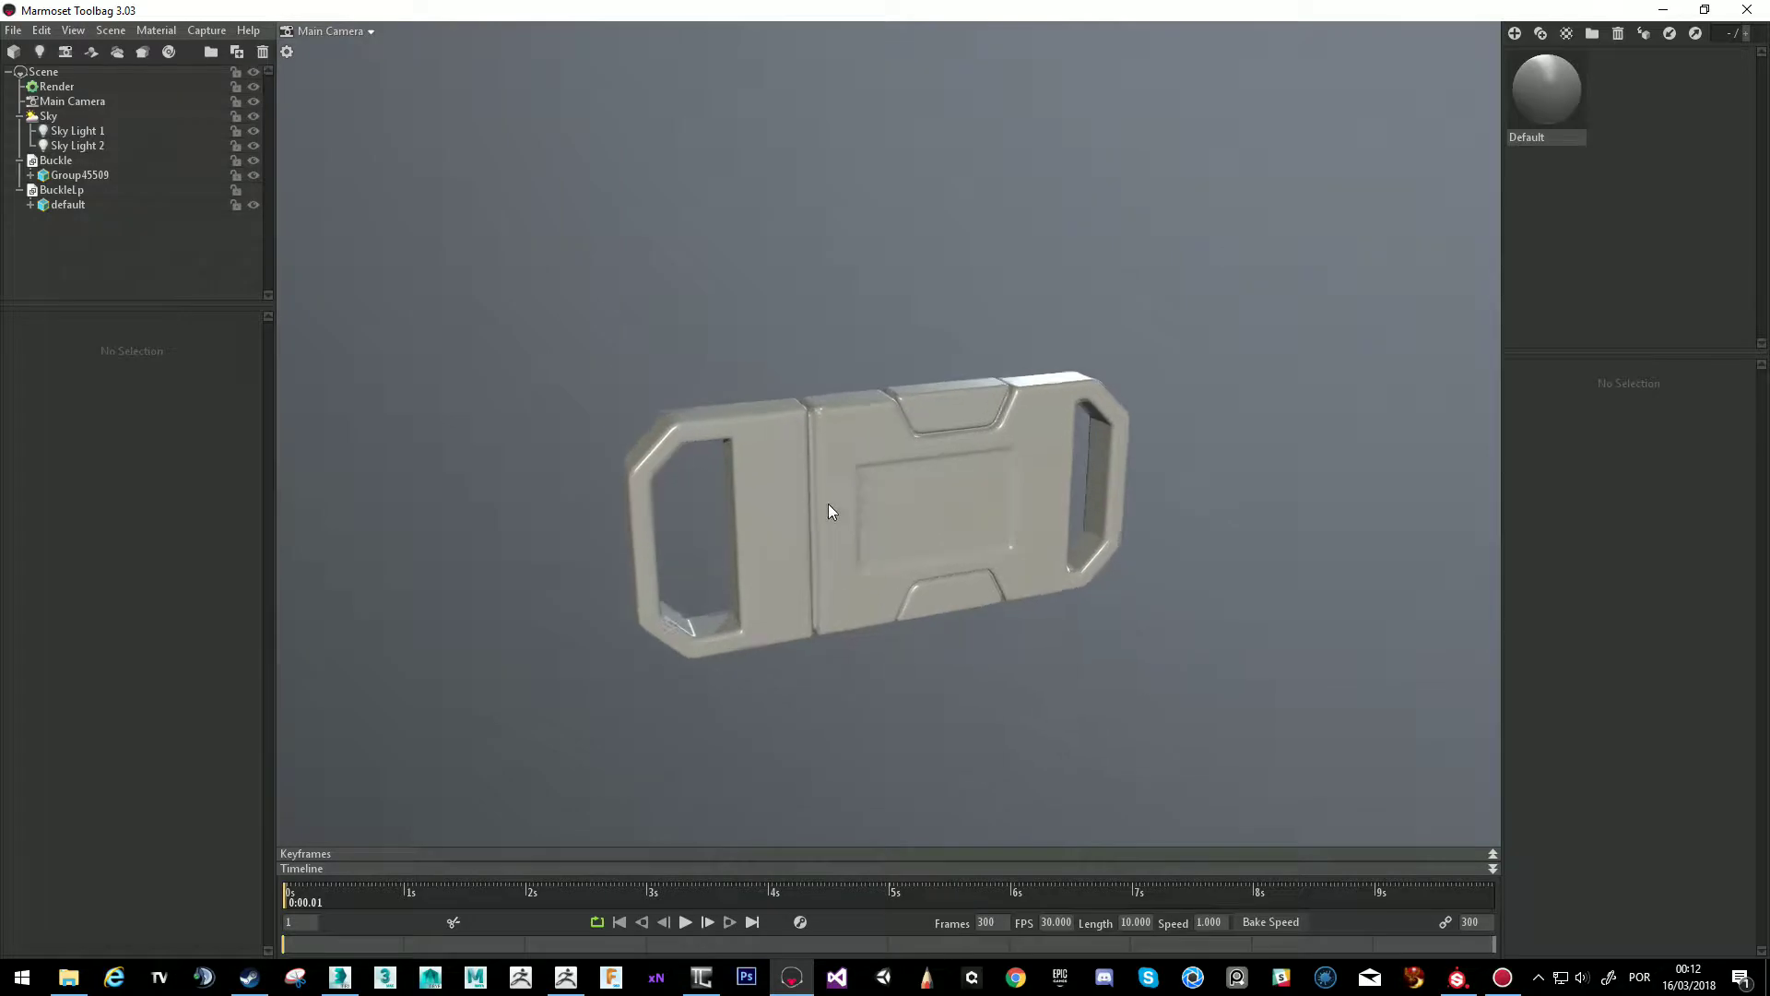
{"action": "left_click", "coordinate": [88, 146]}
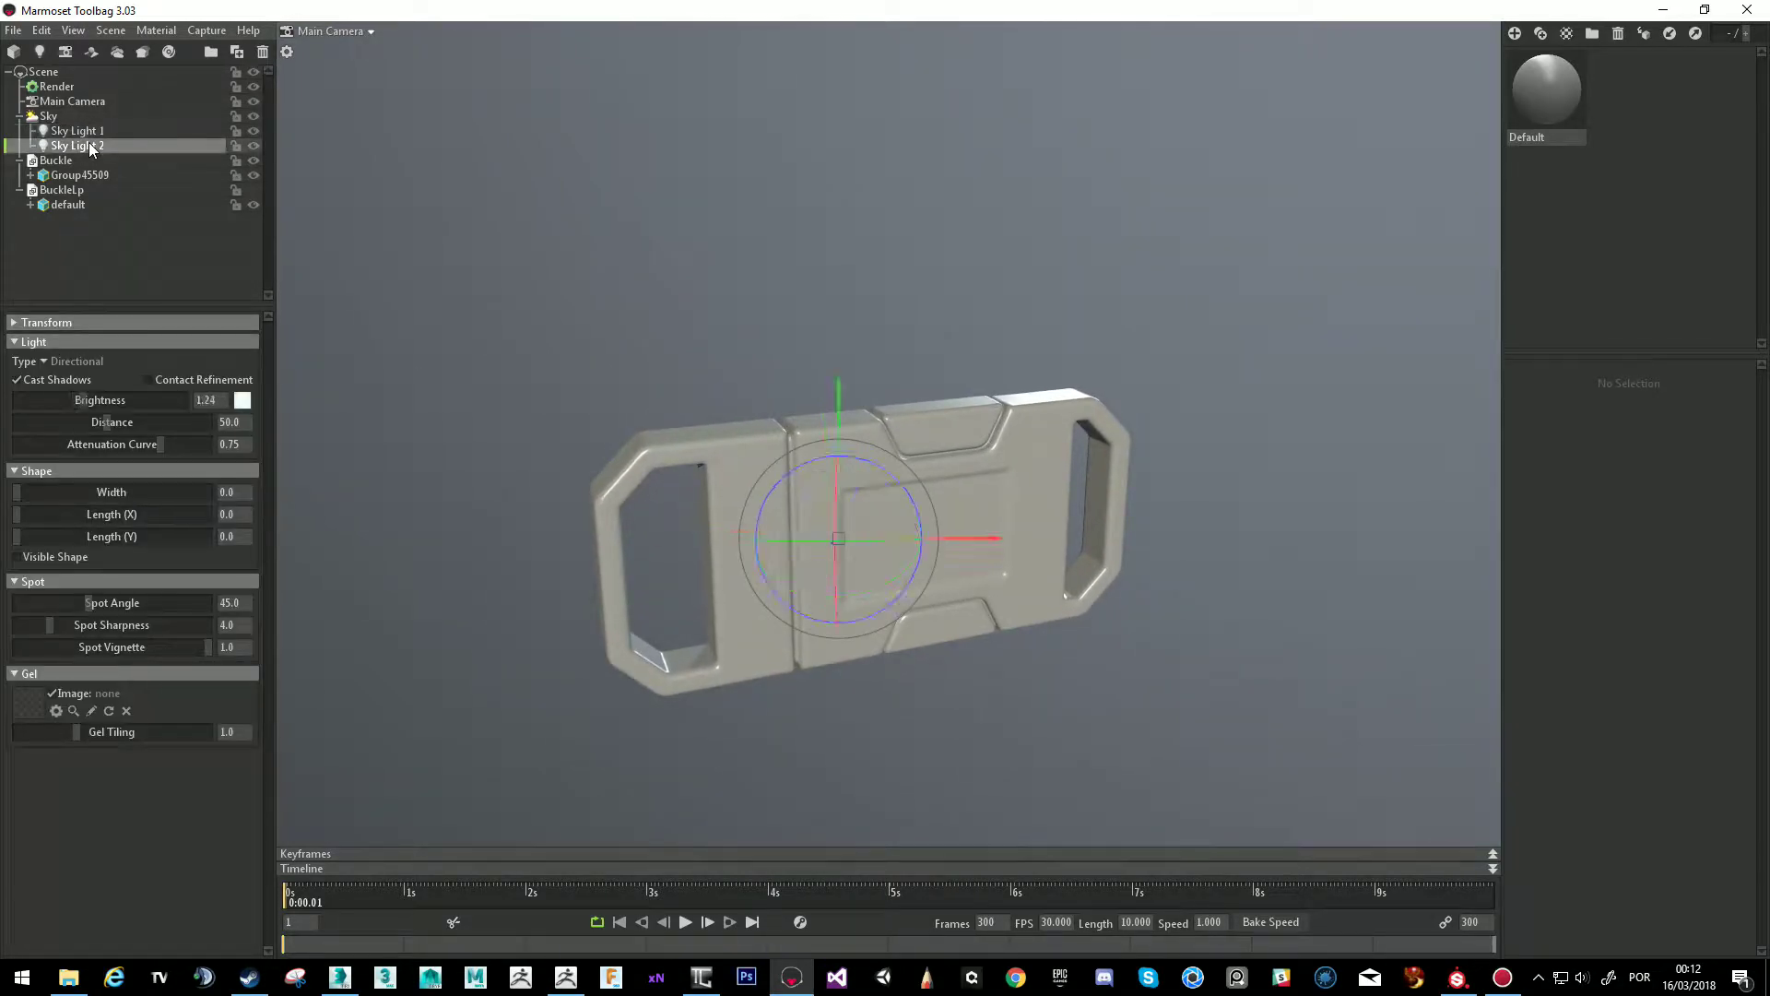
{"action": "left_click", "coordinate": [68, 116]}
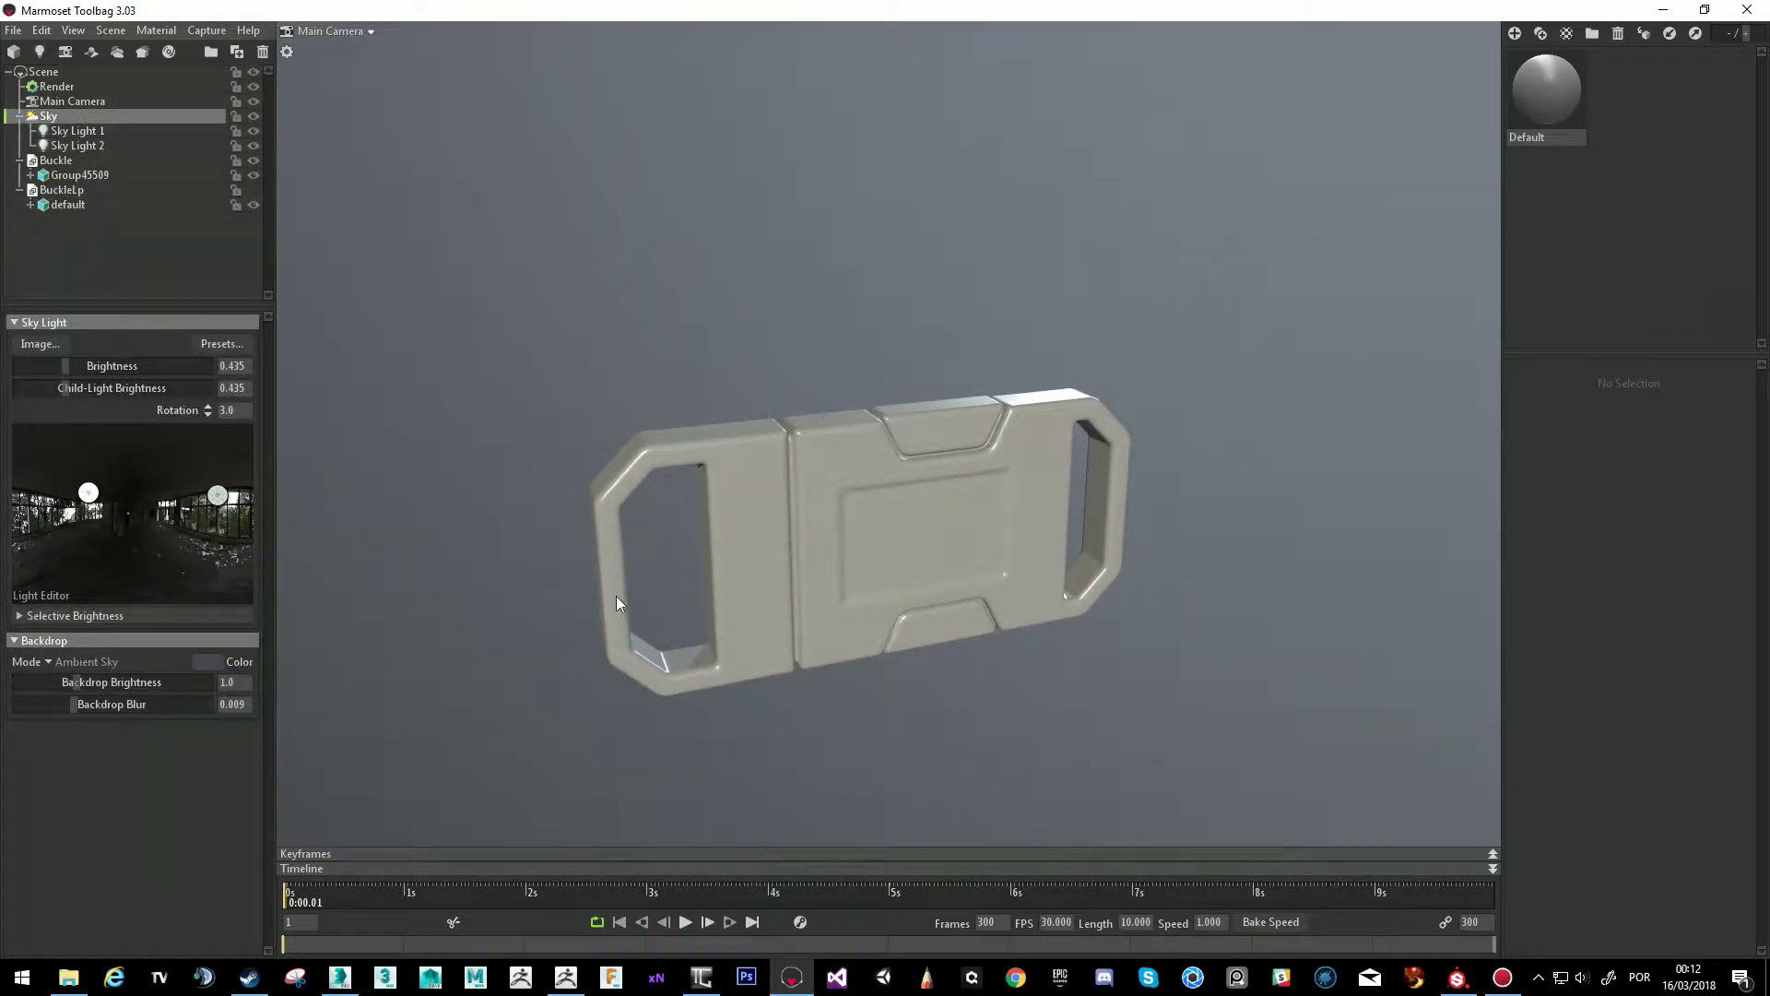
{"action": "left_click_drag", "start_coordinate": [498, 546], "coordinate": [386, 352], "text": "shift"}
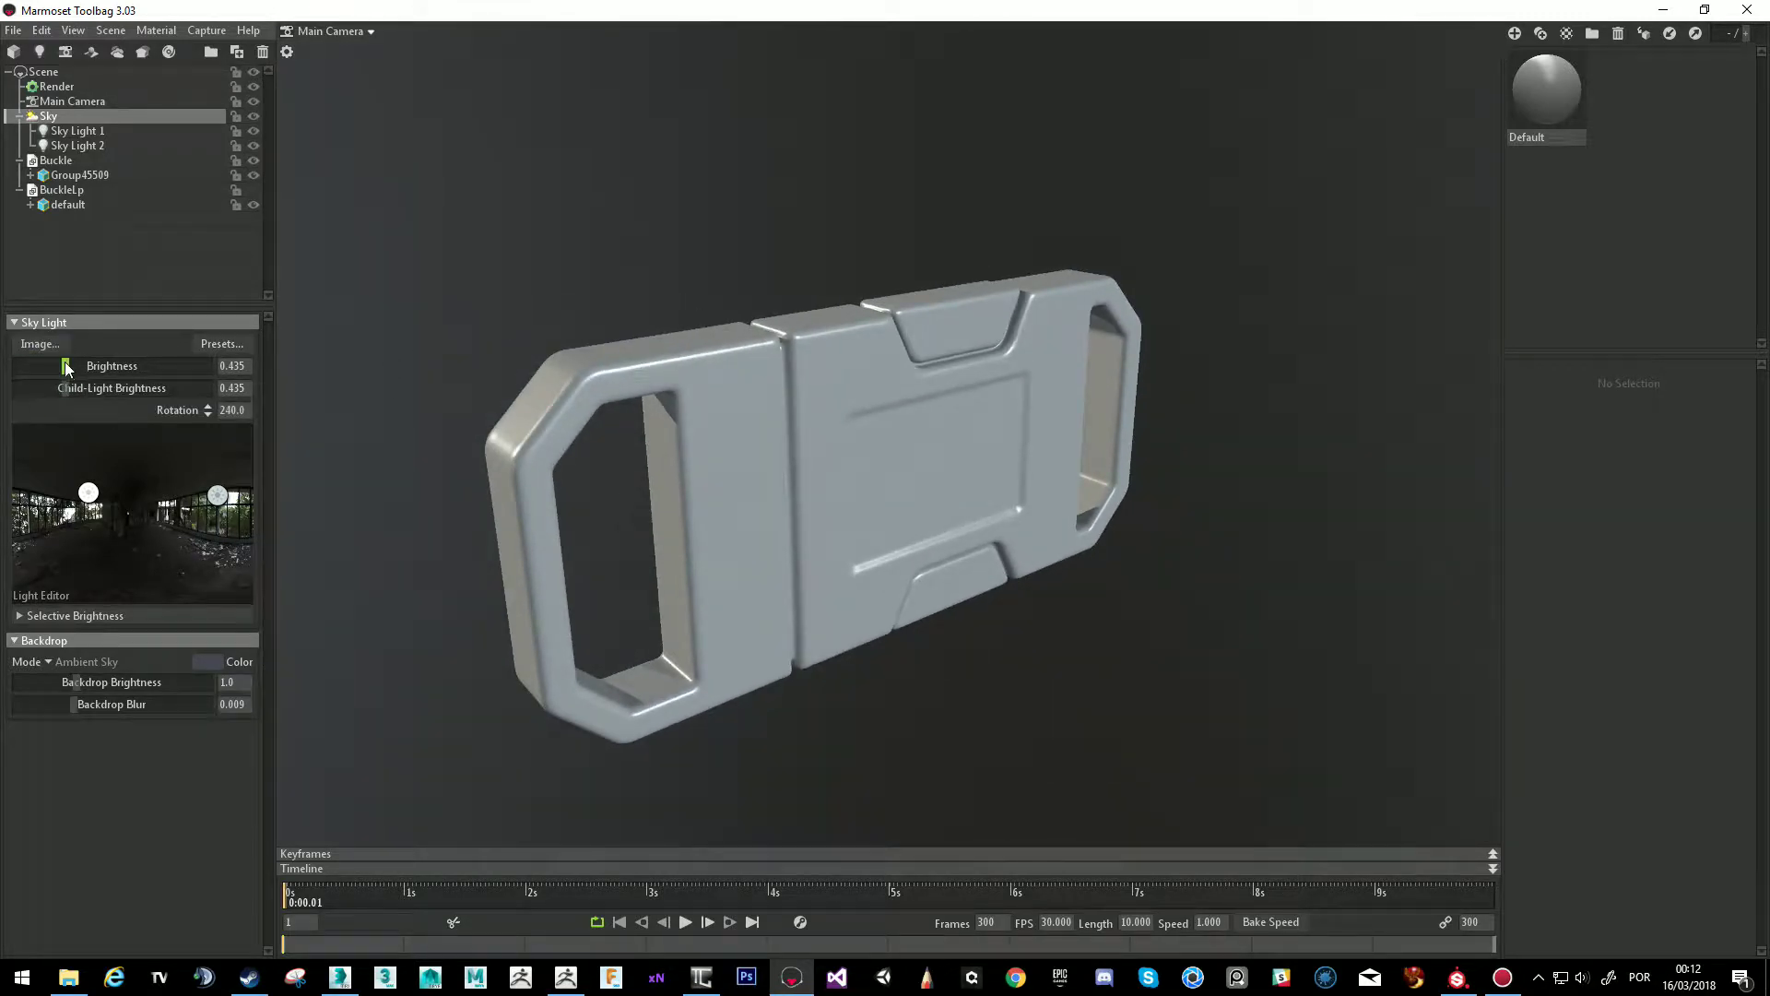
{"action": "left_click_drag", "start_coordinate": [65, 367], "coordinate": [105, 398]}
{"action": "left_click_drag", "start_coordinate": [664, 494], "coordinate": [618, 498]}
{"action": "left_click_drag", "start_coordinate": [131, 395], "coordinate": [68, 367]}
{"action": "left_click_drag", "start_coordinate": [609, 498], "coordinate": [801, 459]}
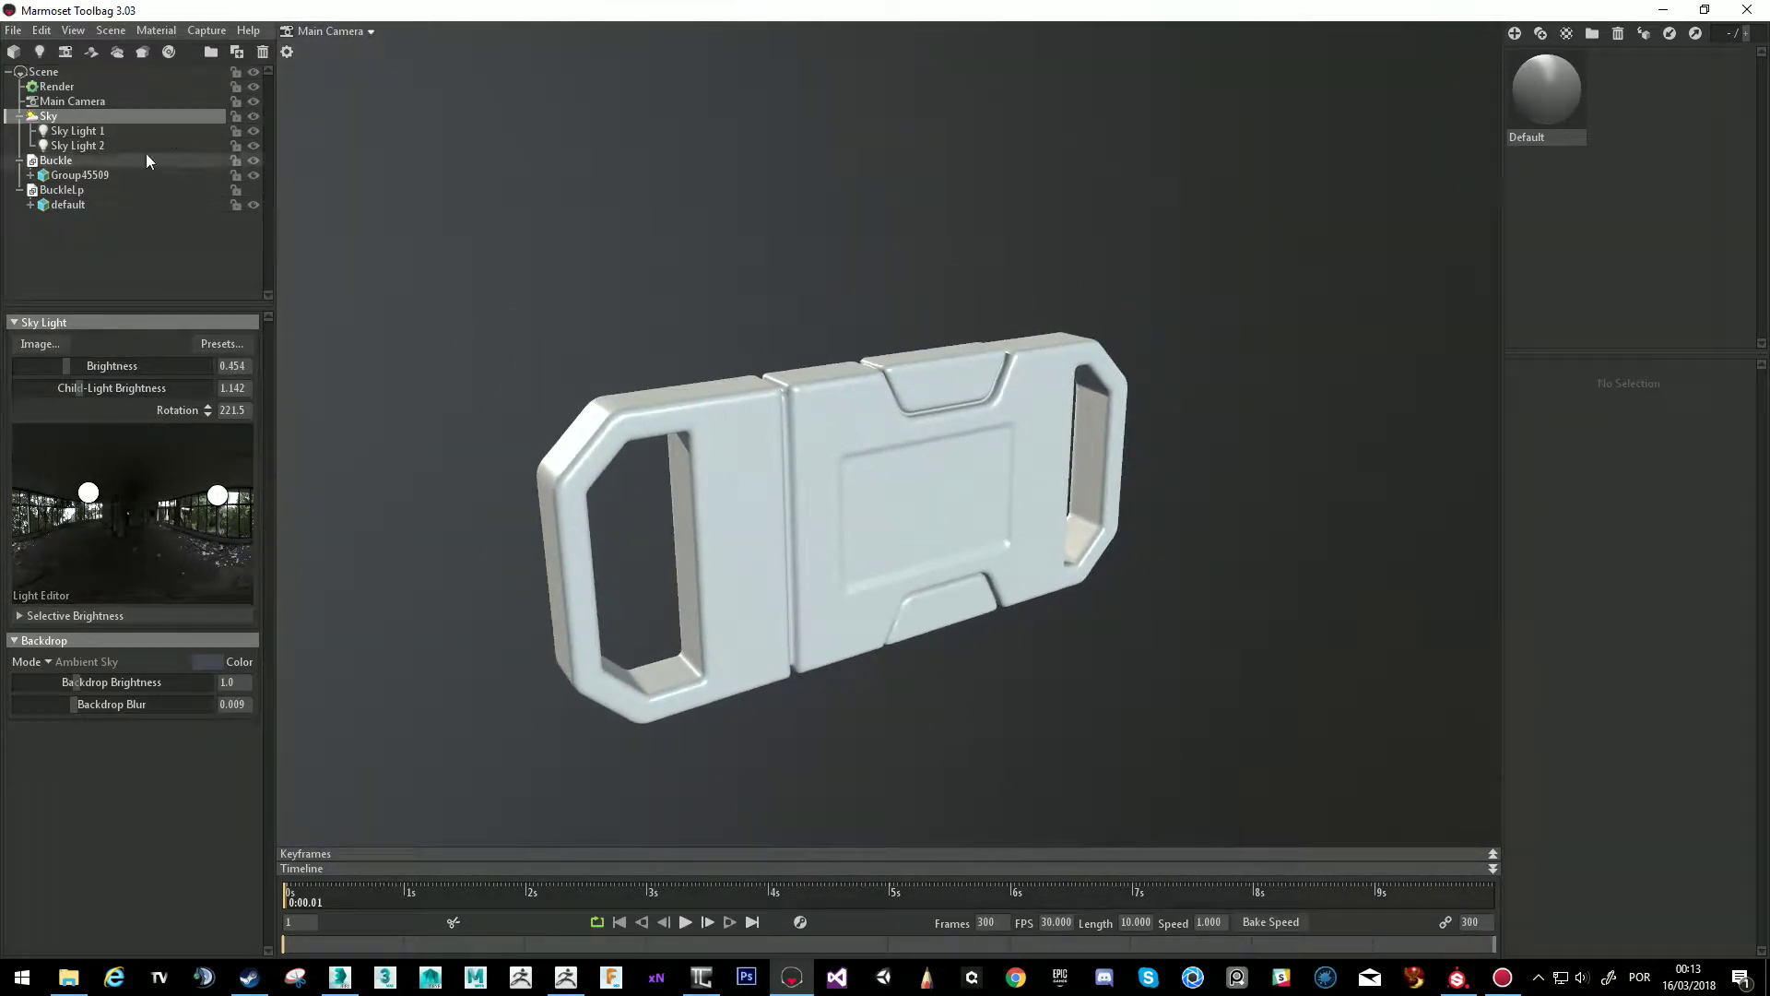
Create a baker and place Buckle in its High group and BuckleLp in its Low group.
{"action": "left_click", "coordinate": [143, 54]}
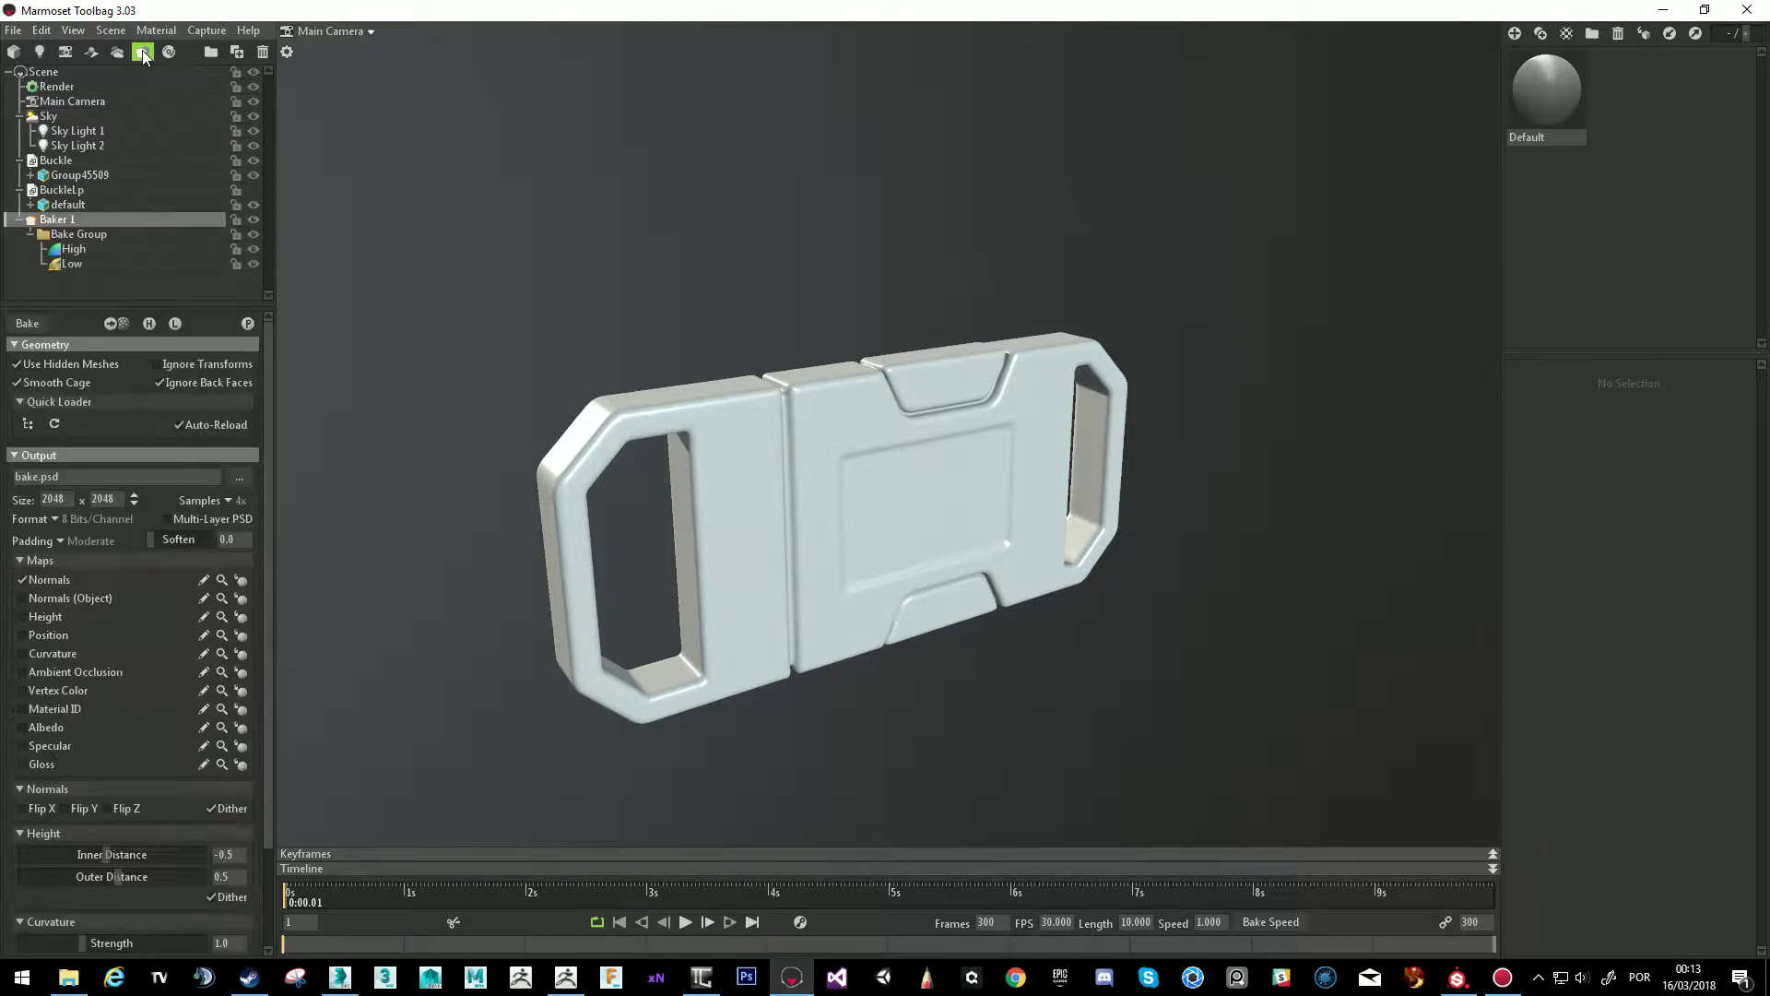
{"action": "left_click_drag", "start_coordinate": [68, 161], "coordinate": [81, 247]}
{"action": "left_click", "coordinate": [103, 161]}
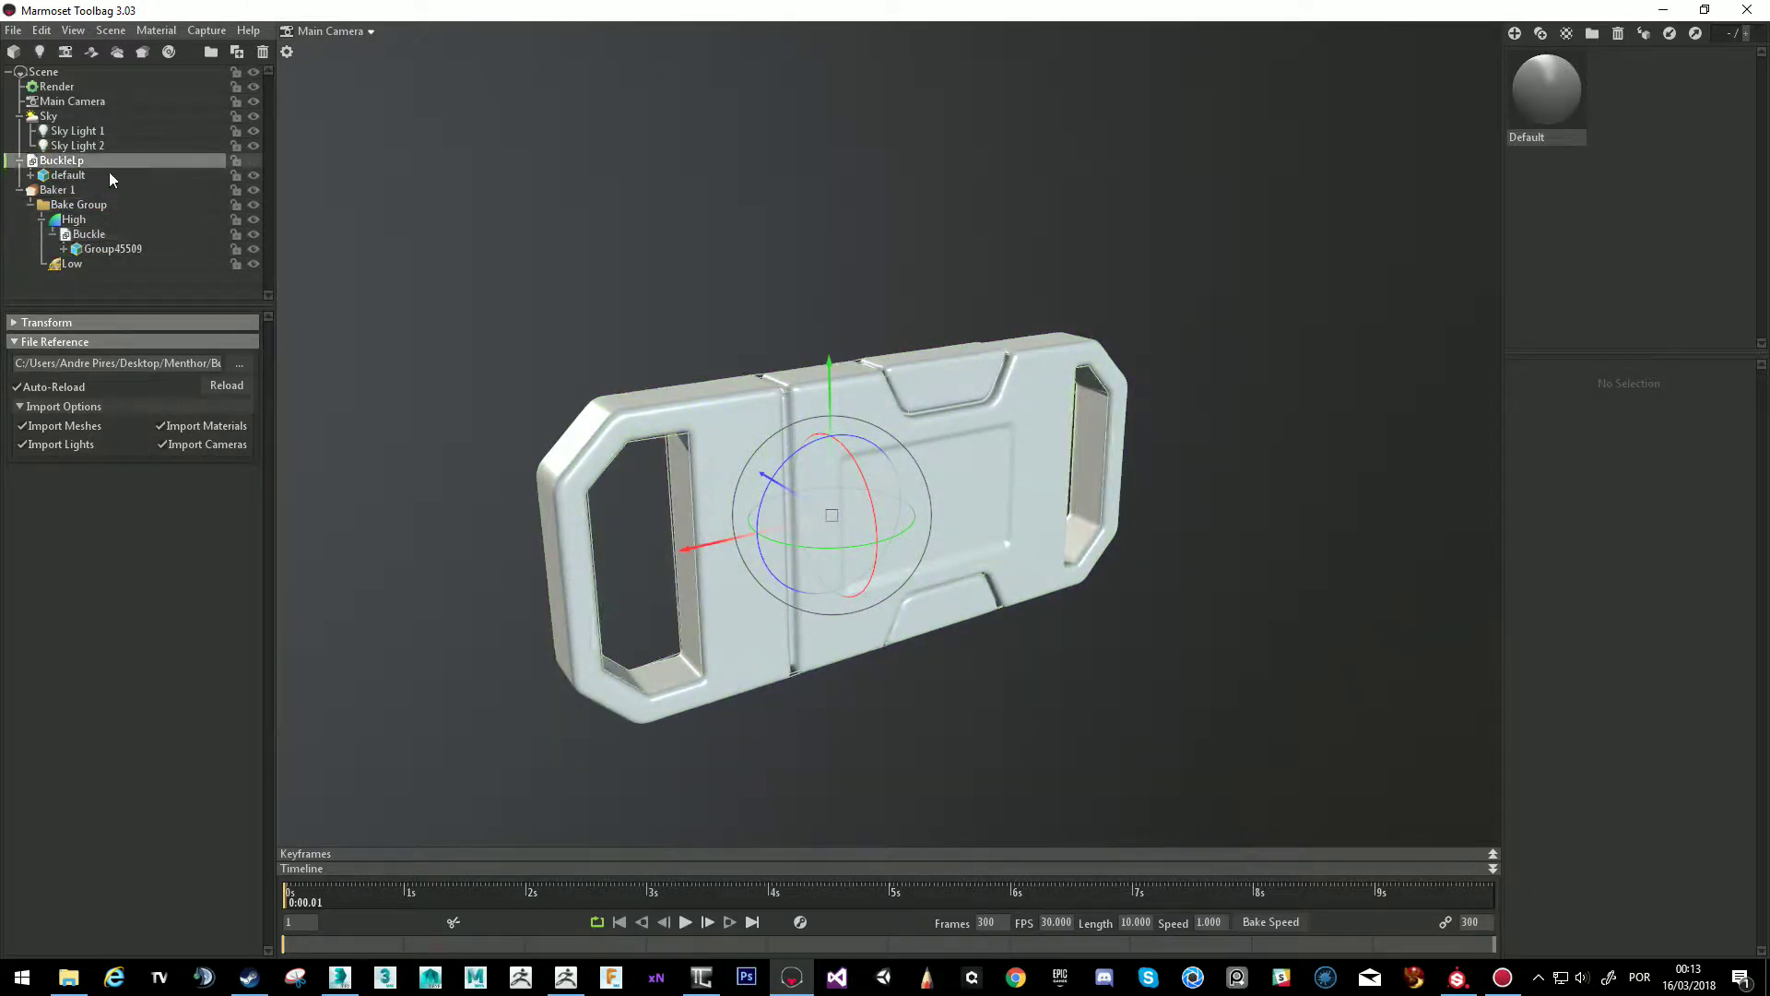
{"action": "left_click_drag", "start_coordinate": [97, 272], "coordinate": [92, 269]}
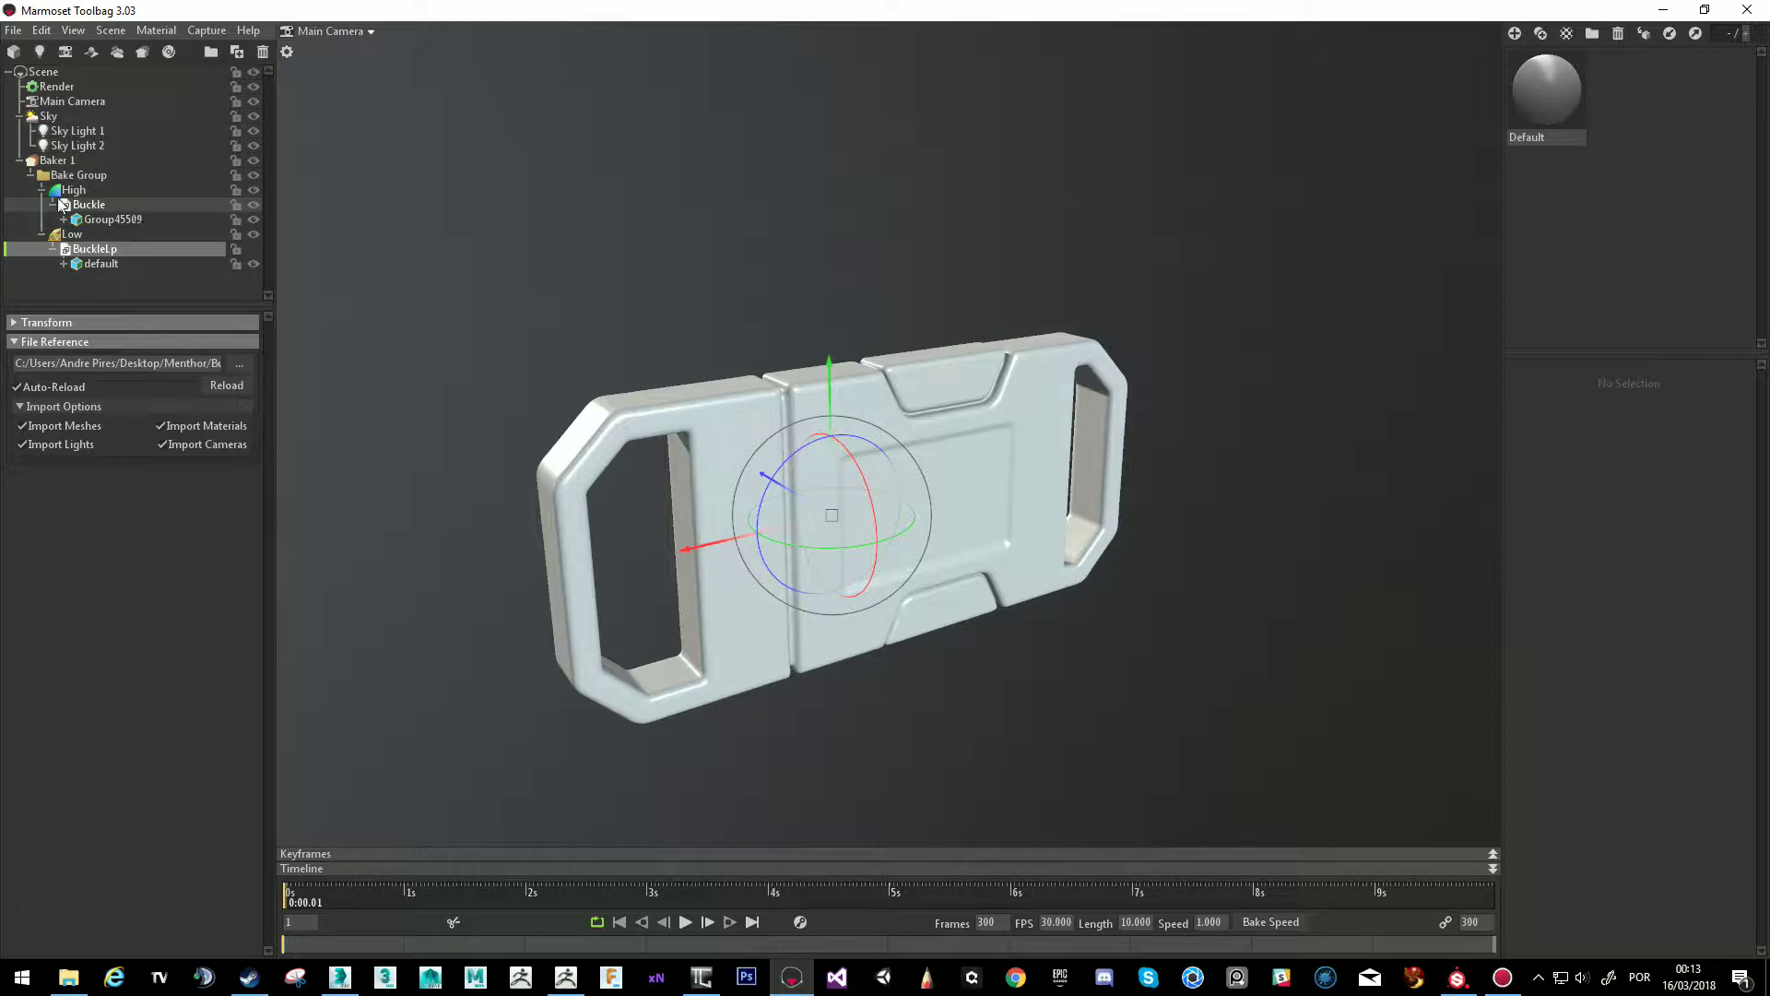
Collapse the bake group meshes, show BuckleLp and hide the High group.
{"action": "left_click", "coordinate": [53, 234]}
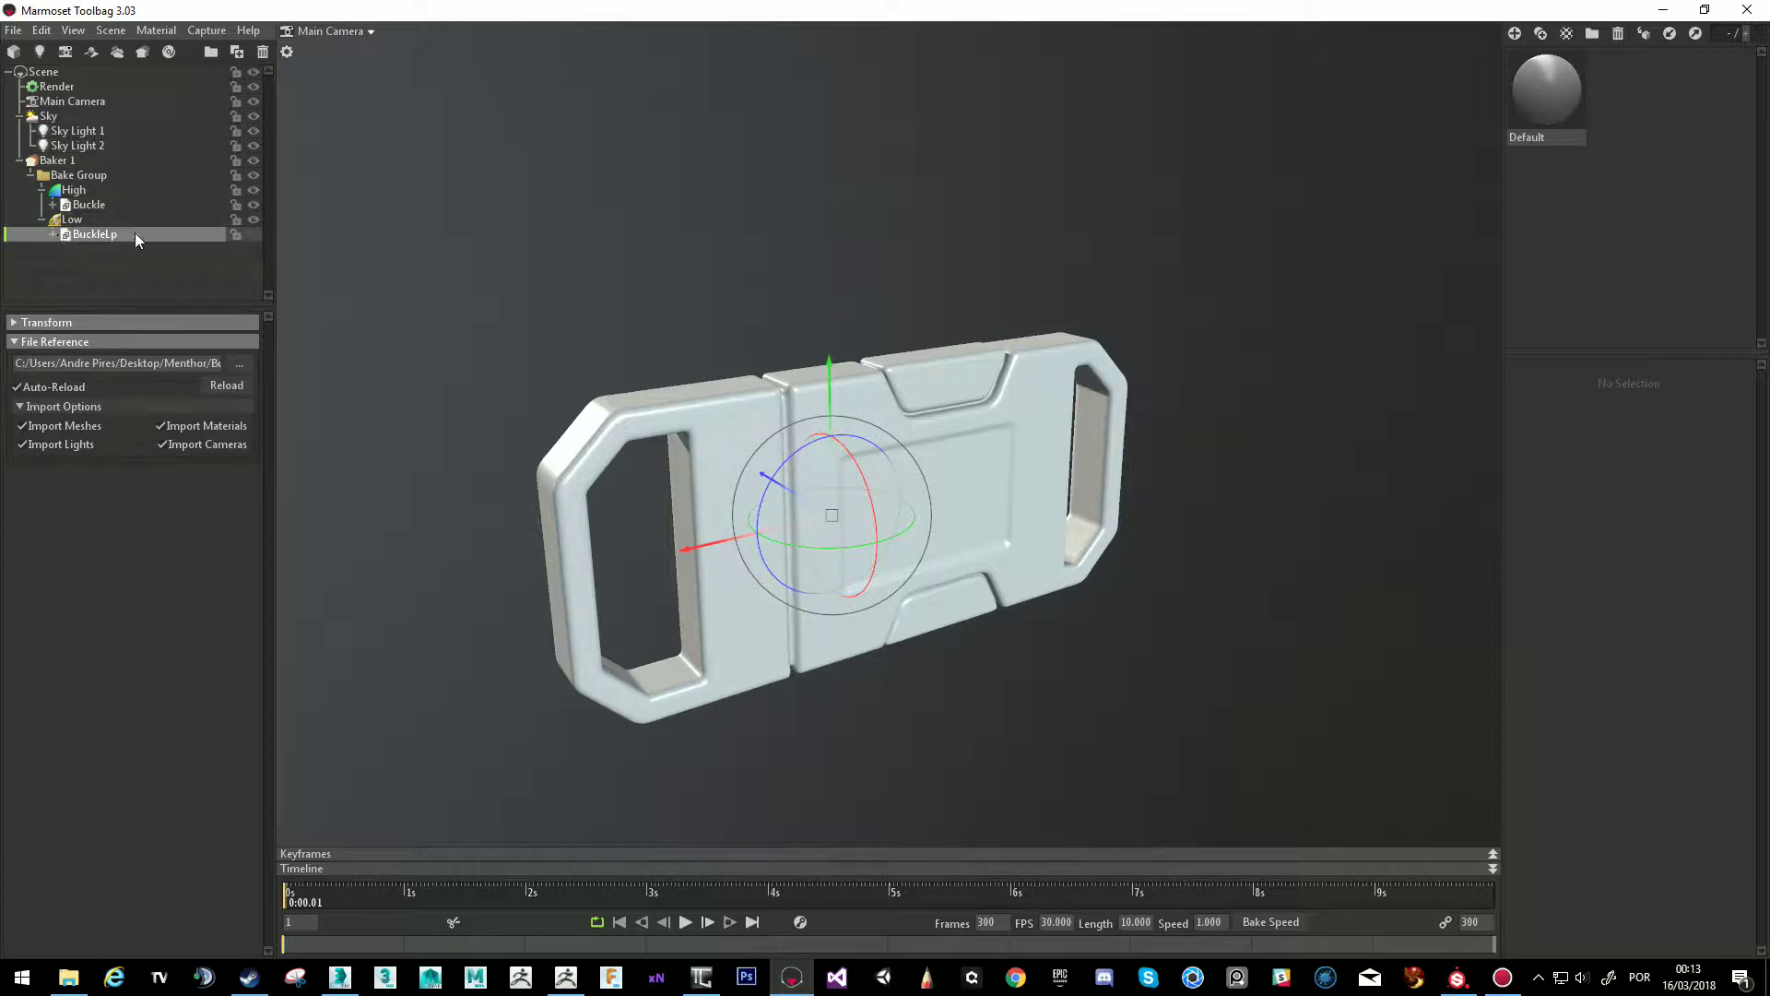
{"action": "left_click", "coordinate": [250, 235]}
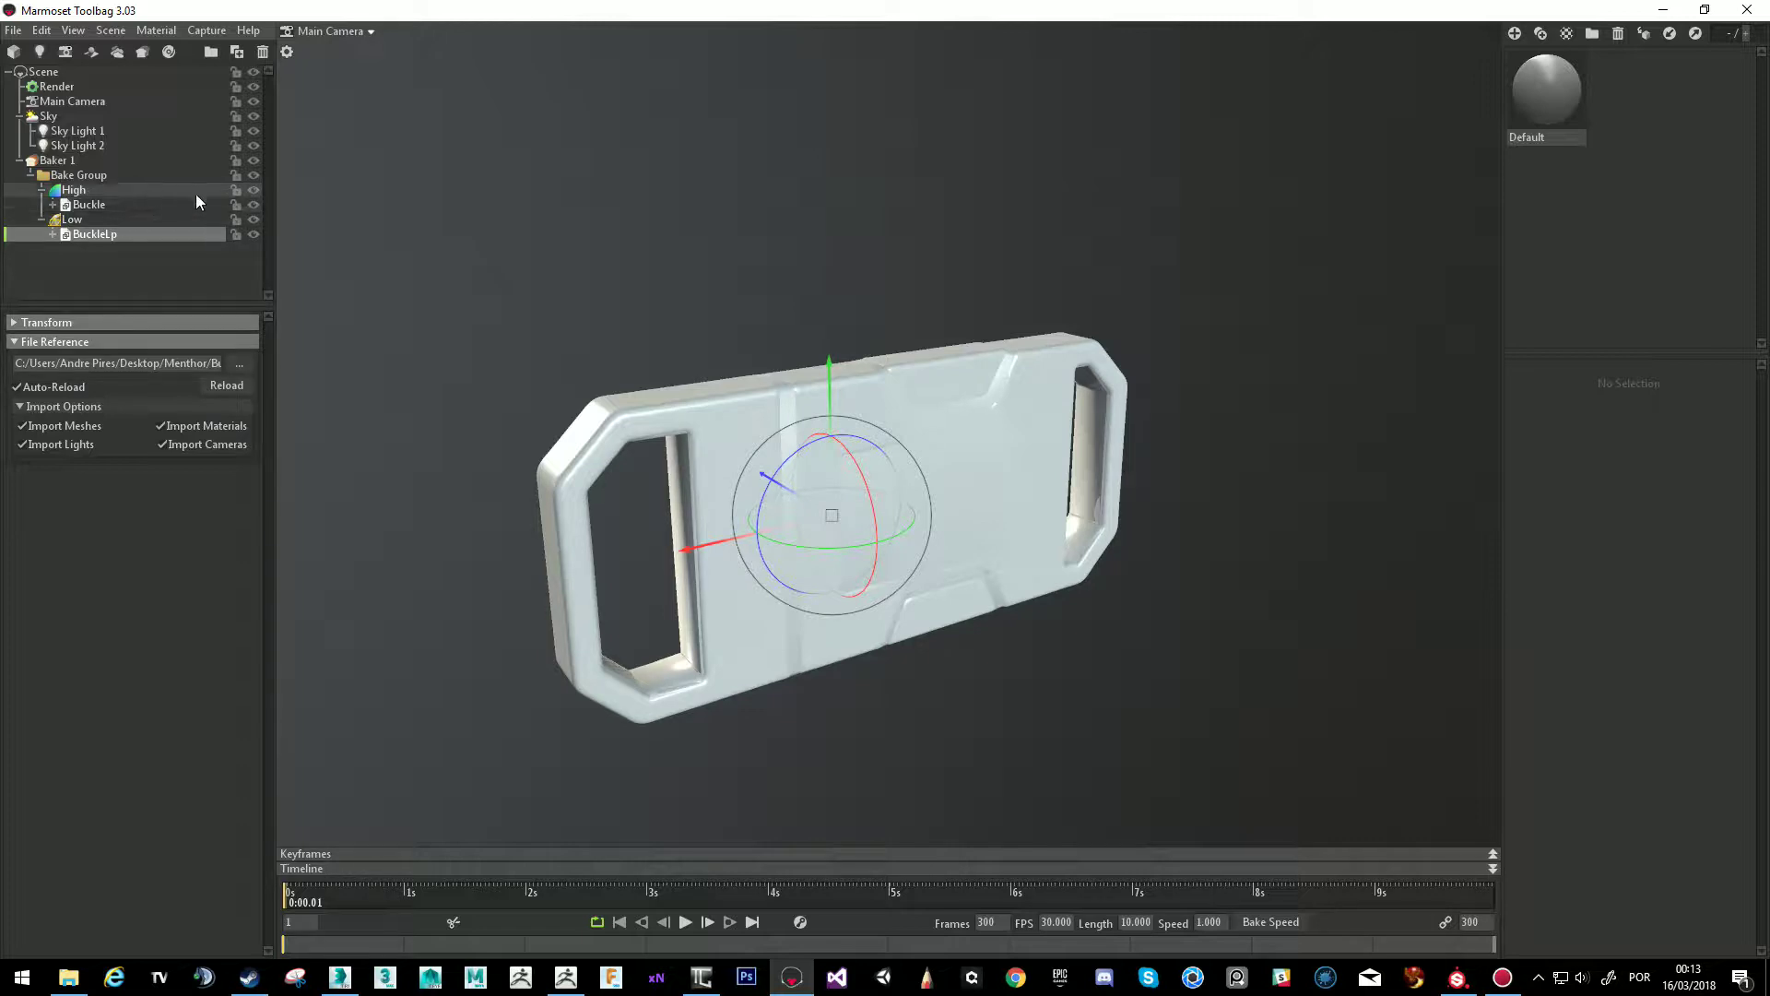
{"action": "left_click", "coordinate": [253, 193]}
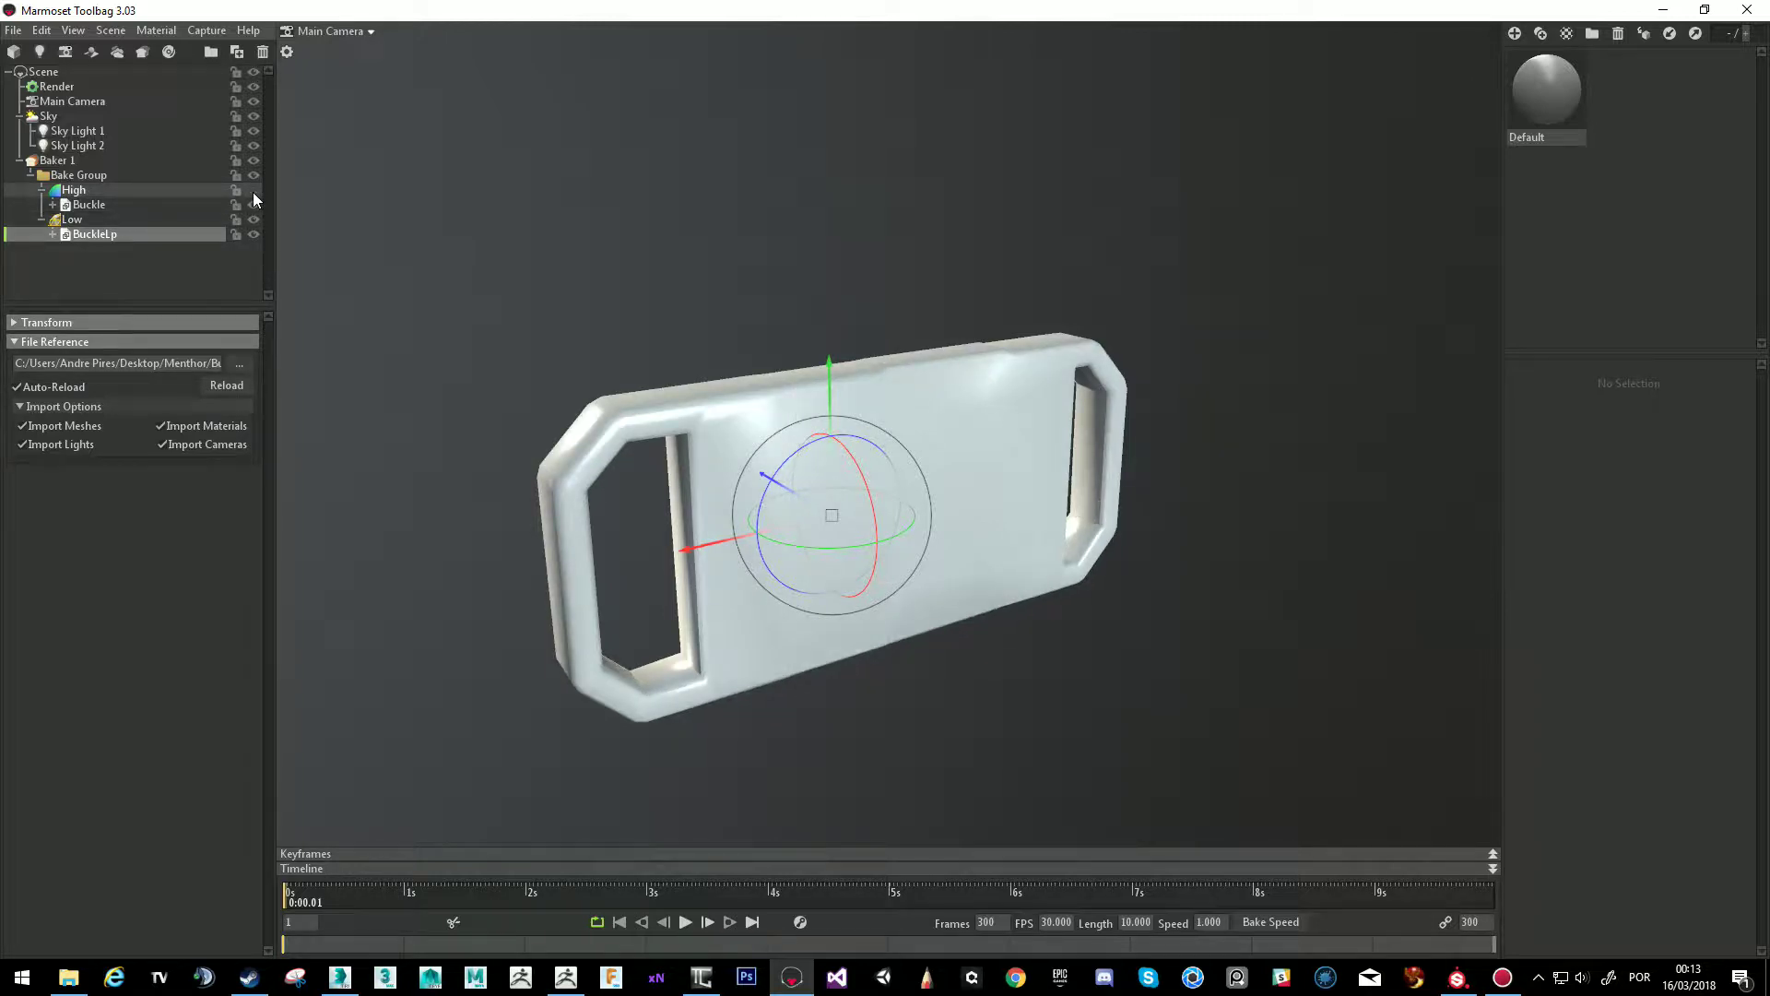
Create a Buckle folder inside the Menthor folder for Baker 1's output and open it.
{"action": "left_click", "coordinate": [92, 160]}
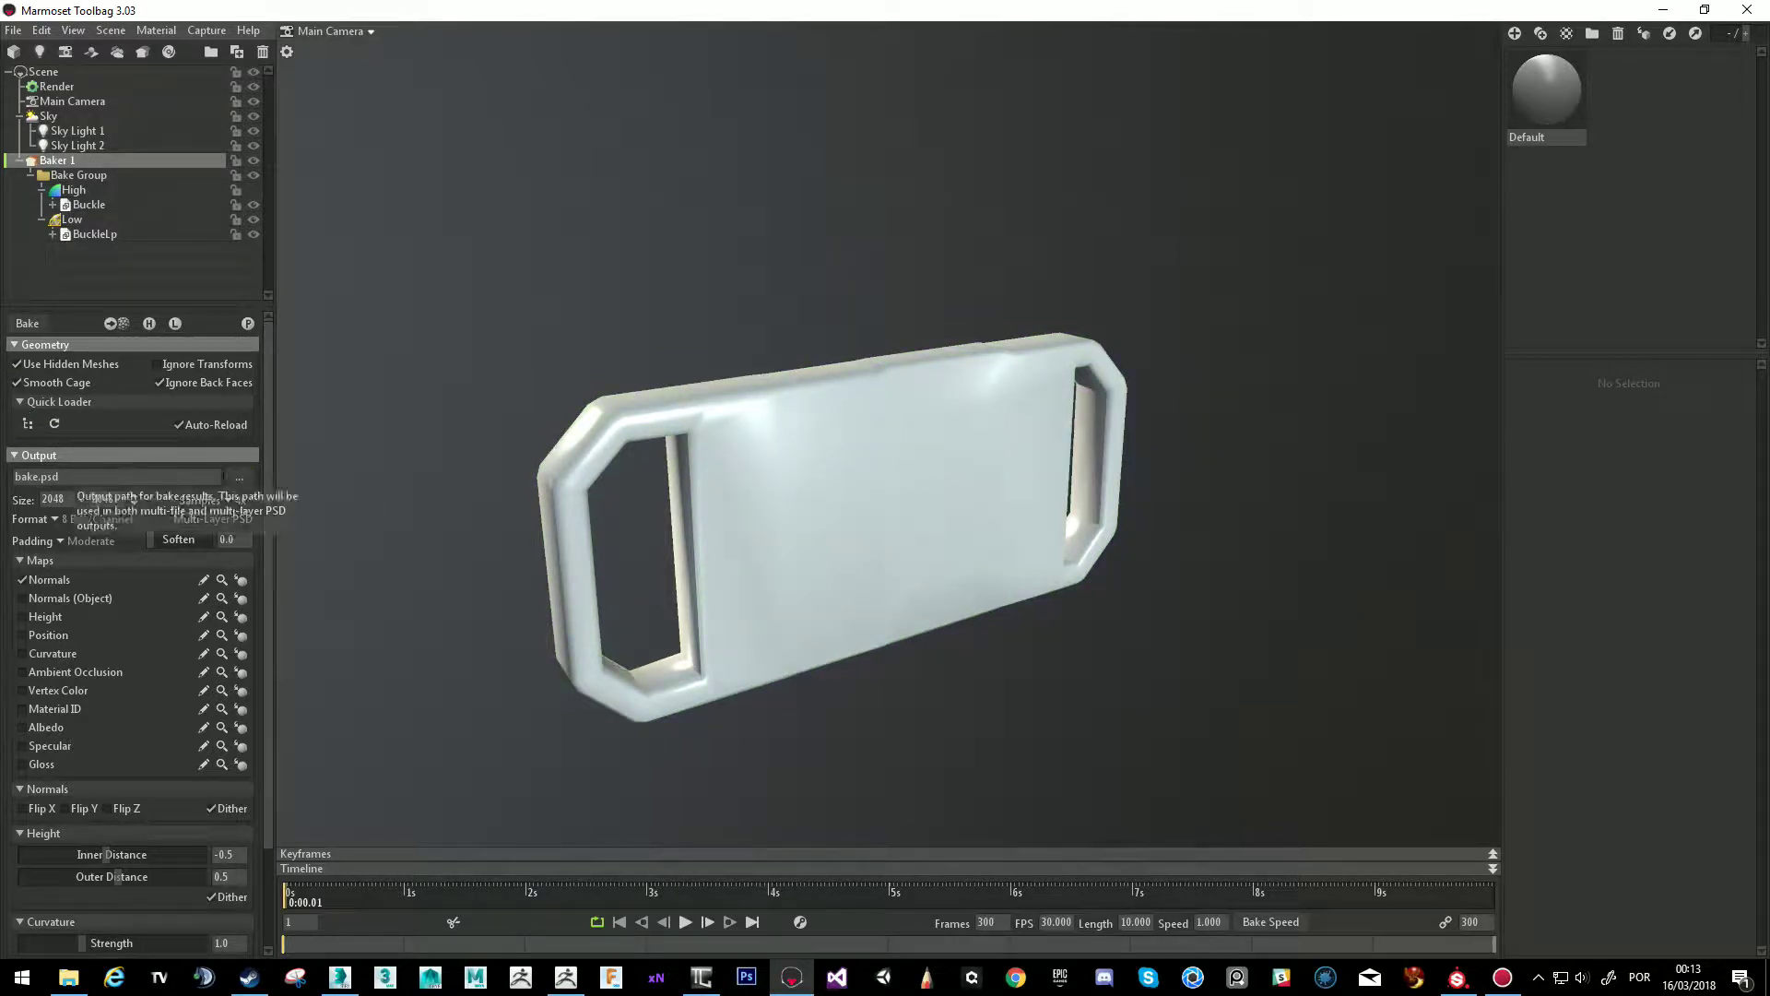
{"action": "left_click", "coordinate": [244, 476]}
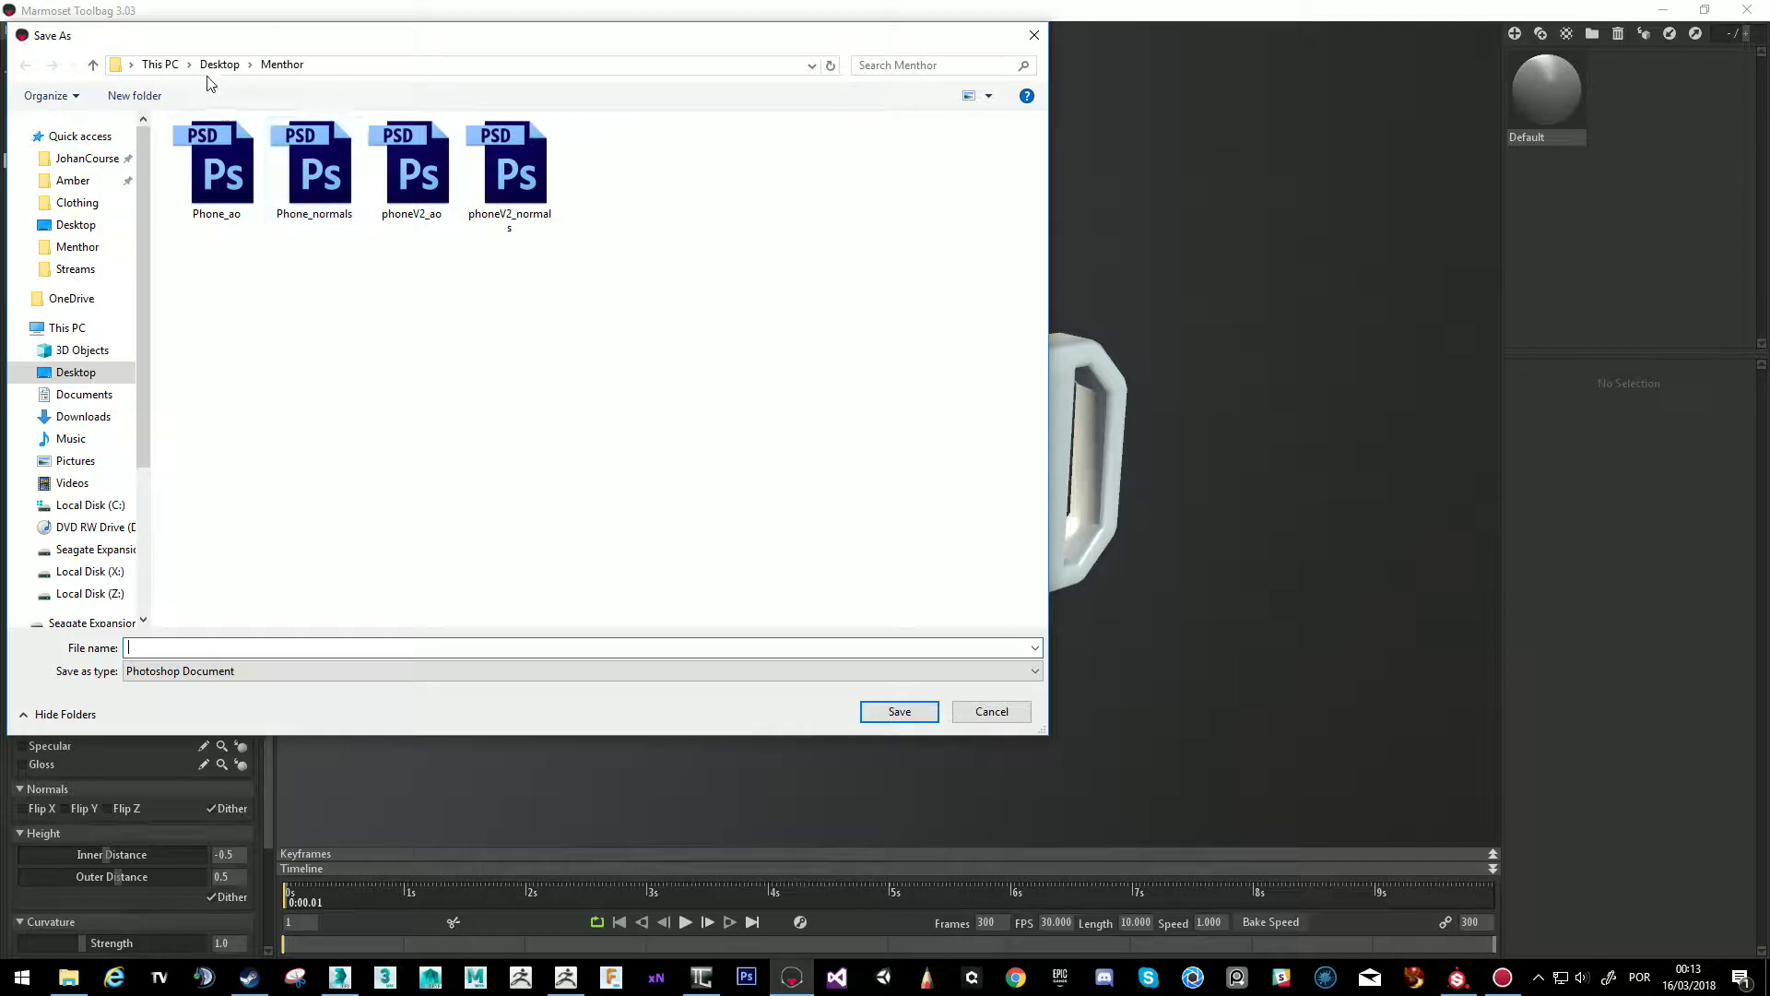
{"action": "right_click", "coordinate": [410, 396]}
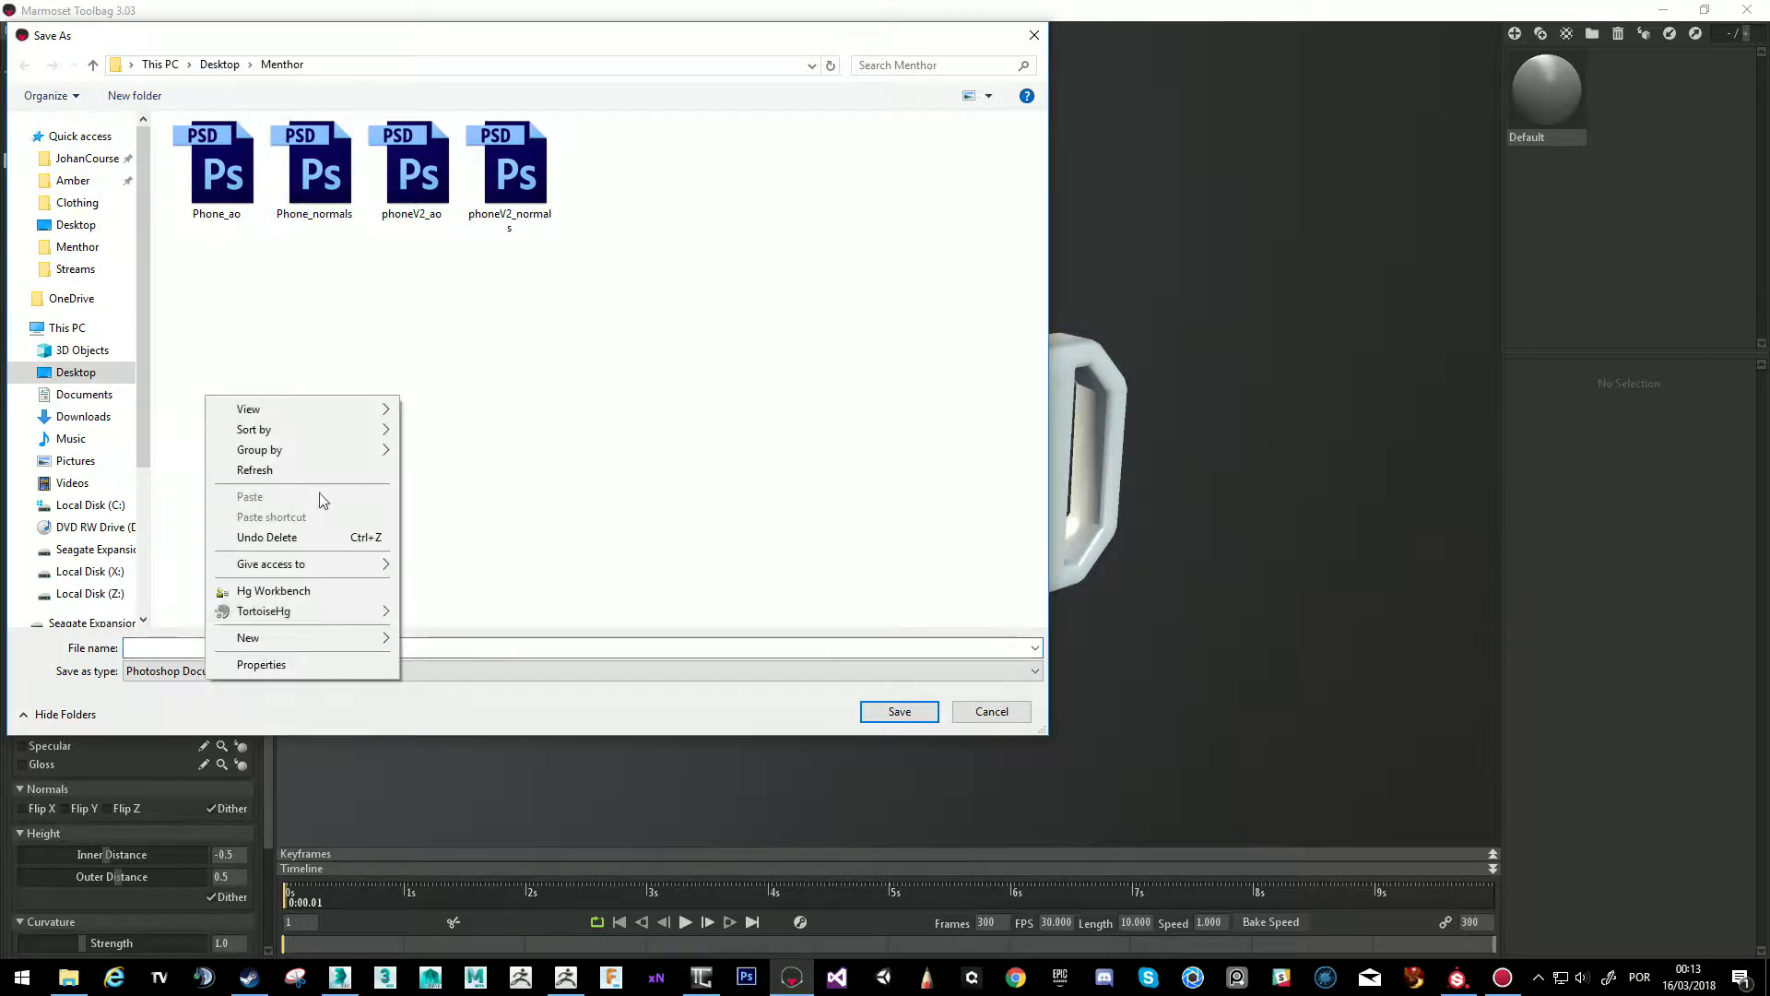
{"action": "mouse_move", "coordinate": [332, 640]}
{"action": "left_click", "coordinate": [164, 646]}
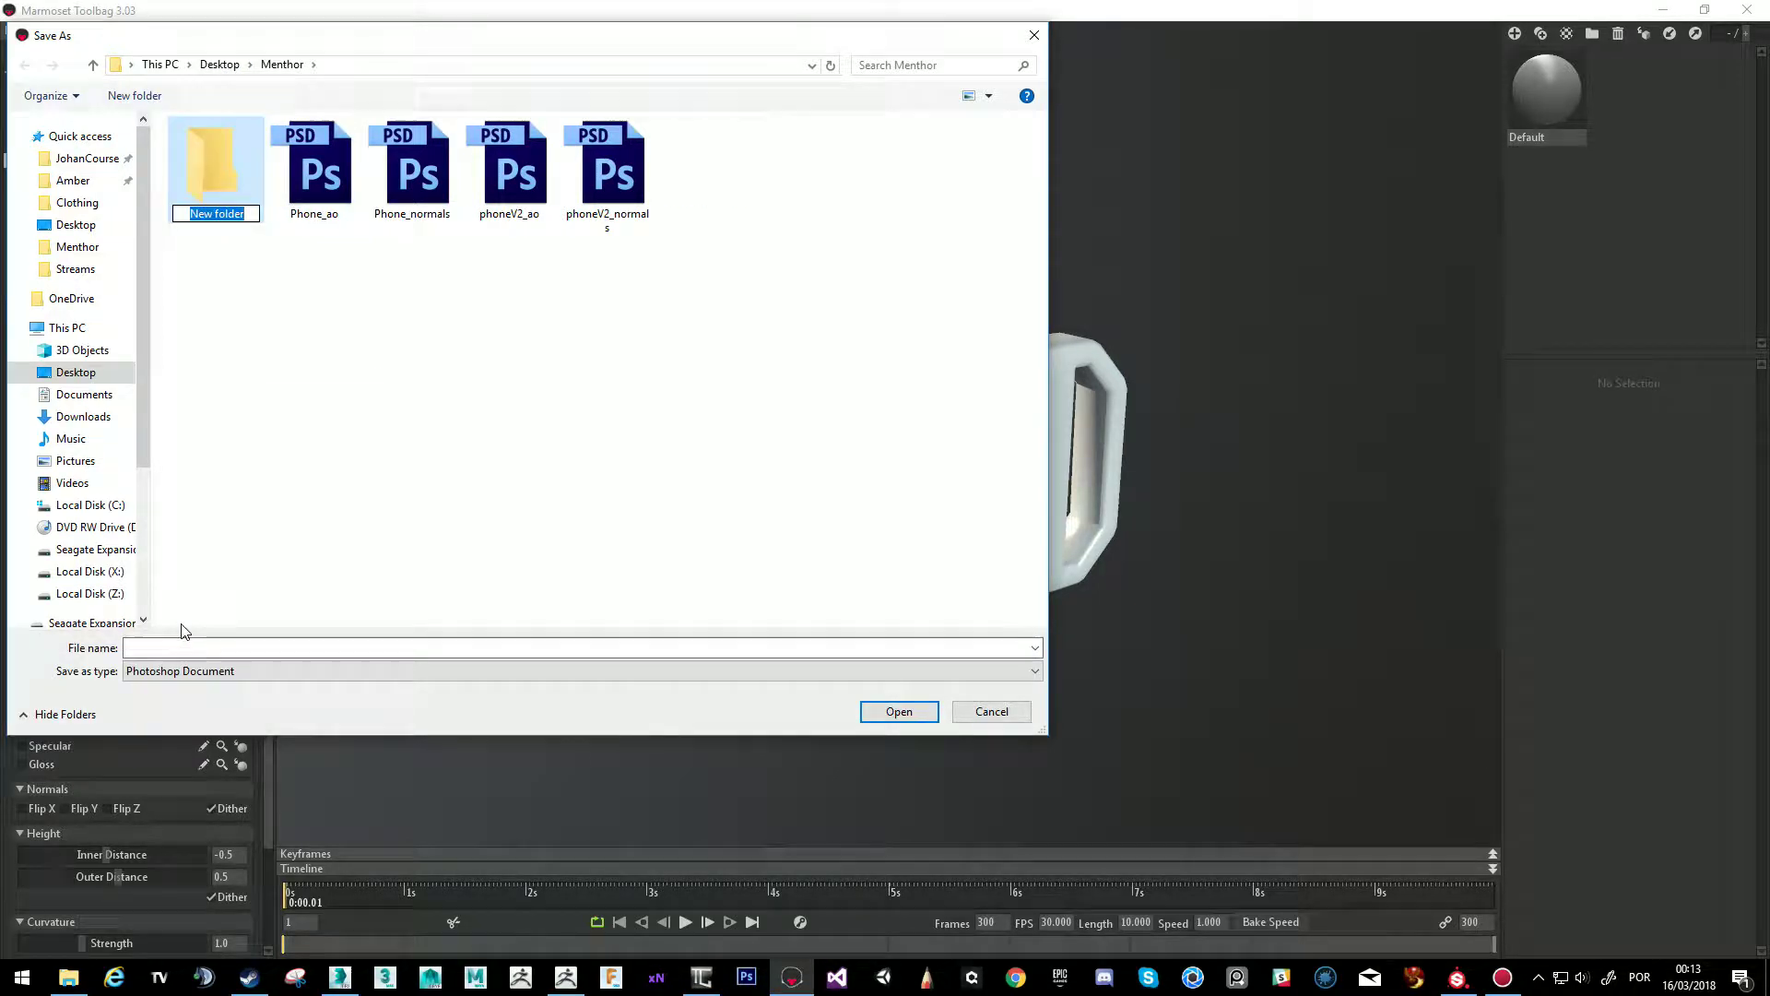
{"action": "type", "text": "Buckle"}
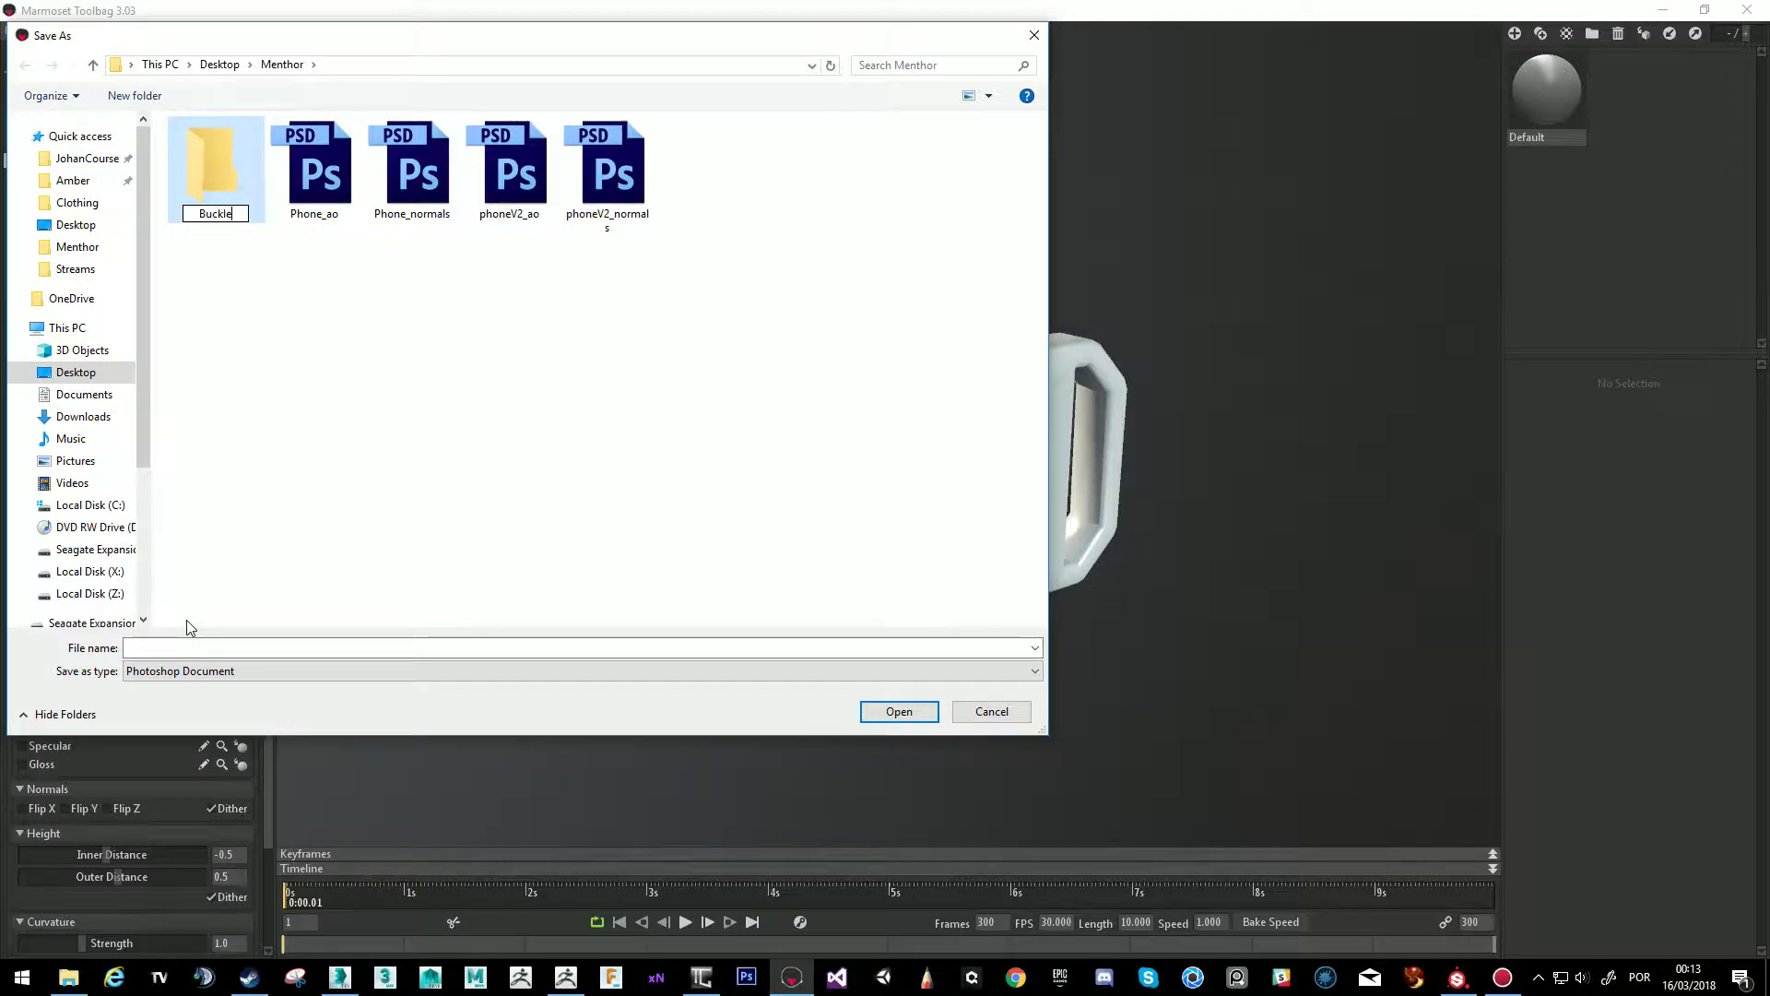
{"action": "left_click", "coordinate": [341, 406]}
{"action": "double_click", "coordinate": [224, 171]}
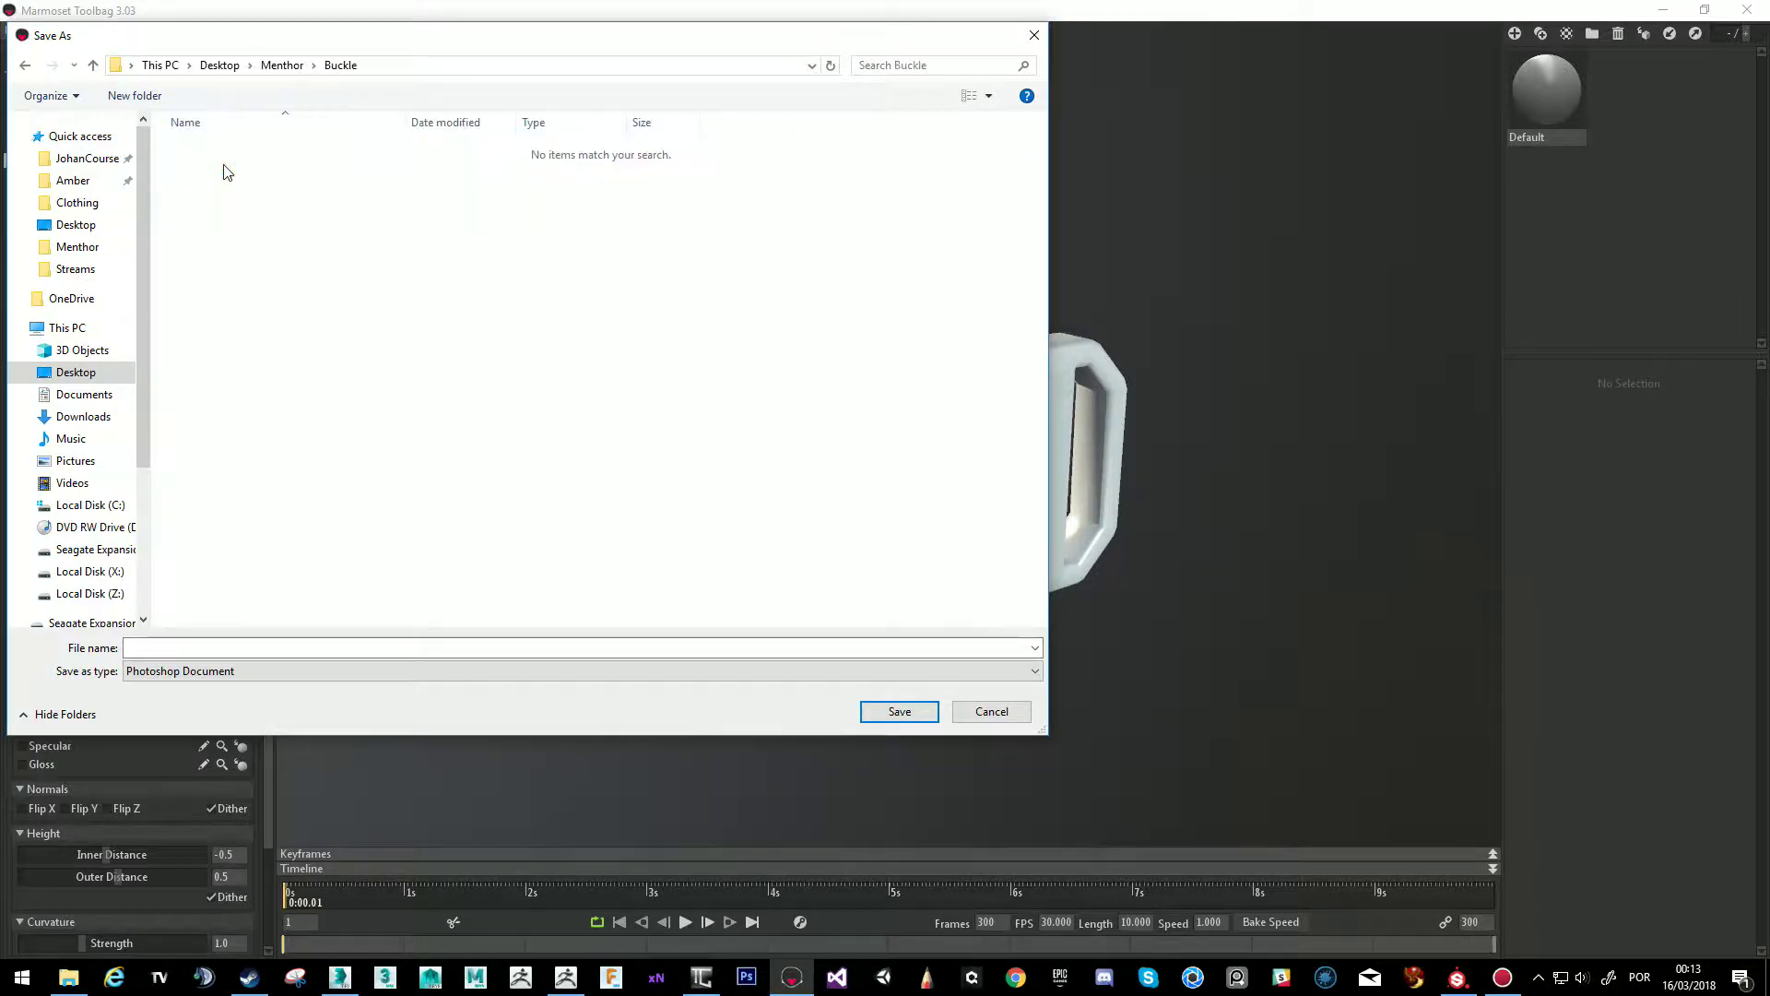
Set the bake output file to a Photoshop document named Buckle in the new folder.
{"action": "left_click", "coordinate": [221, 646]}
{"action": "type", "text": "Bu"}
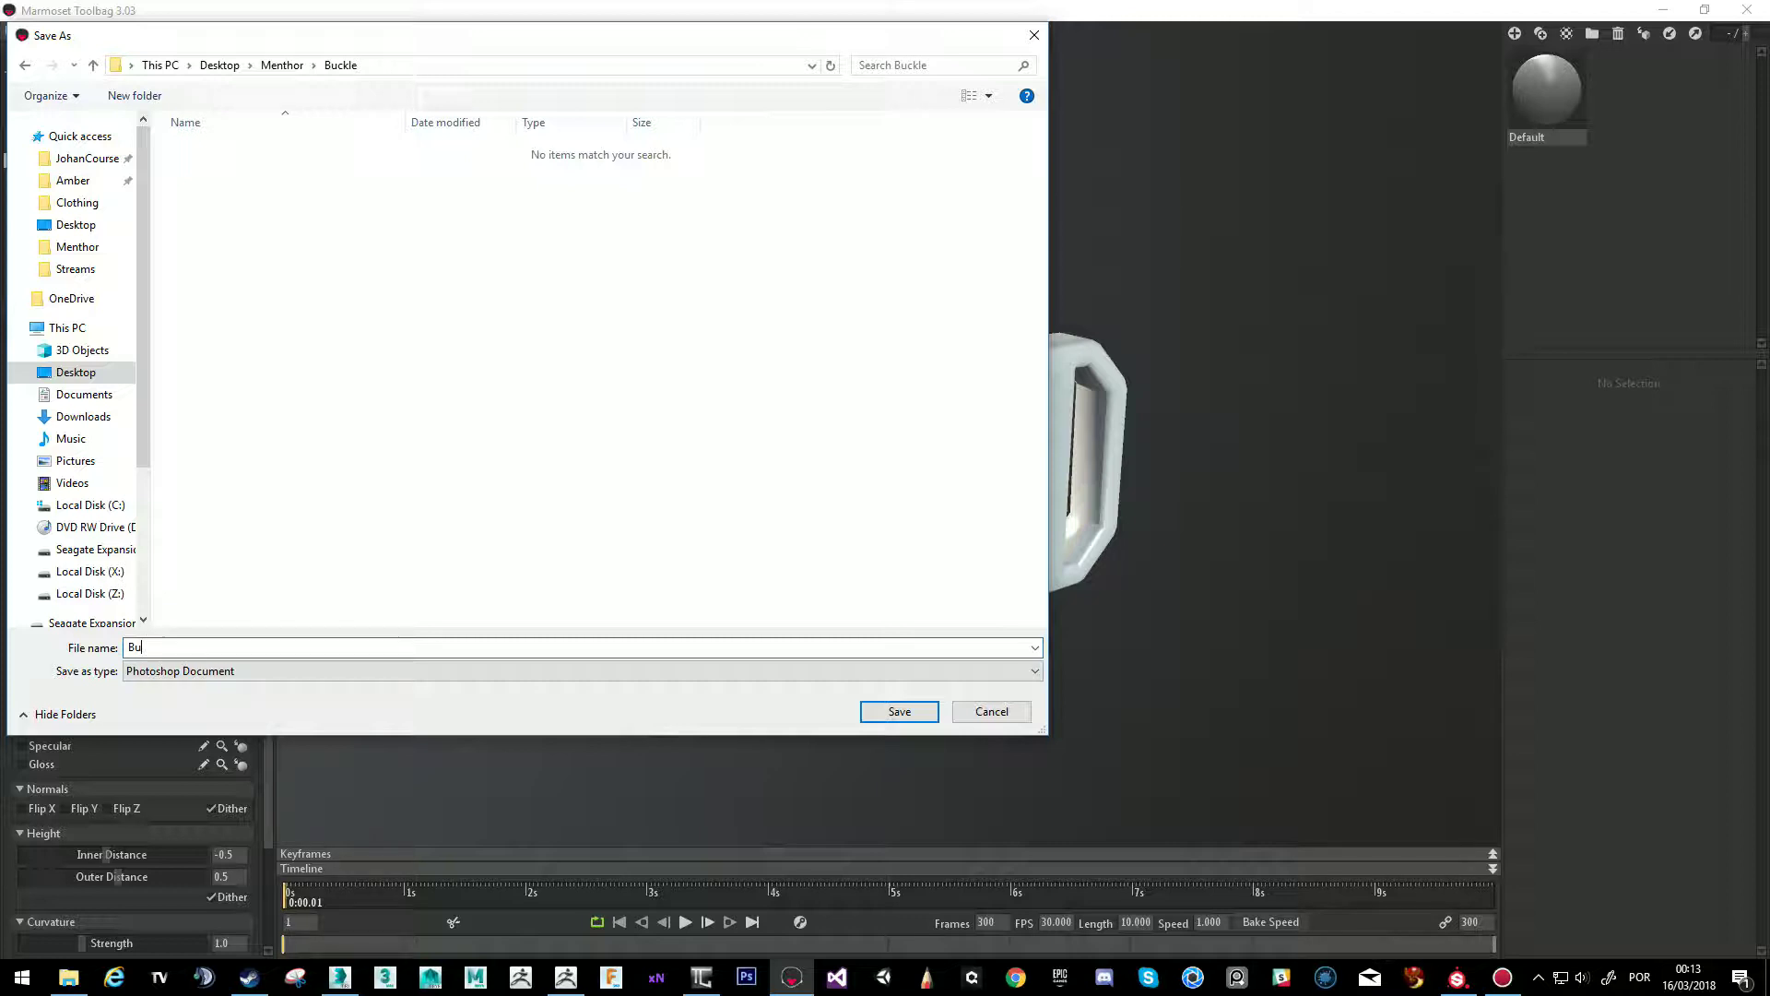
{"action": "type", "text": "ckle"}
{"action": "left_click", "coordinate": [867, 711]}
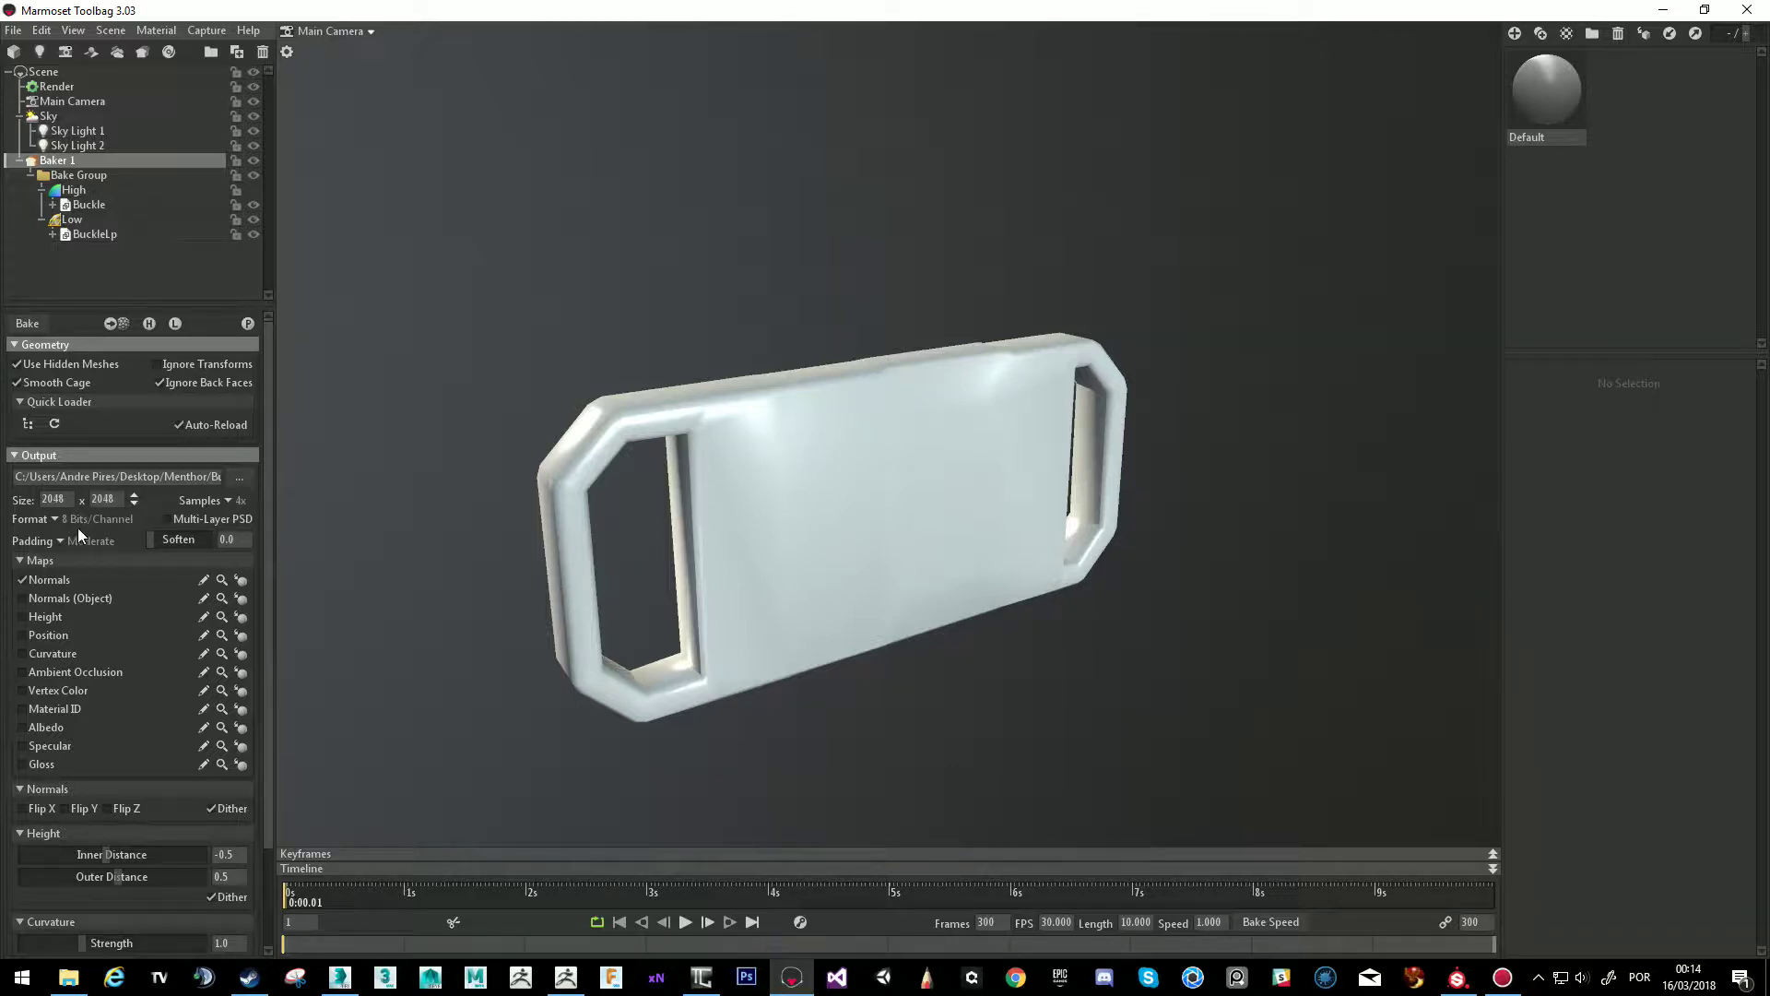
Bake the normal map at 2048 x 2048 with 16x samples and Flip Y enabled for the normals.
{"action": "left_click", "coordinate": [224, 500]}
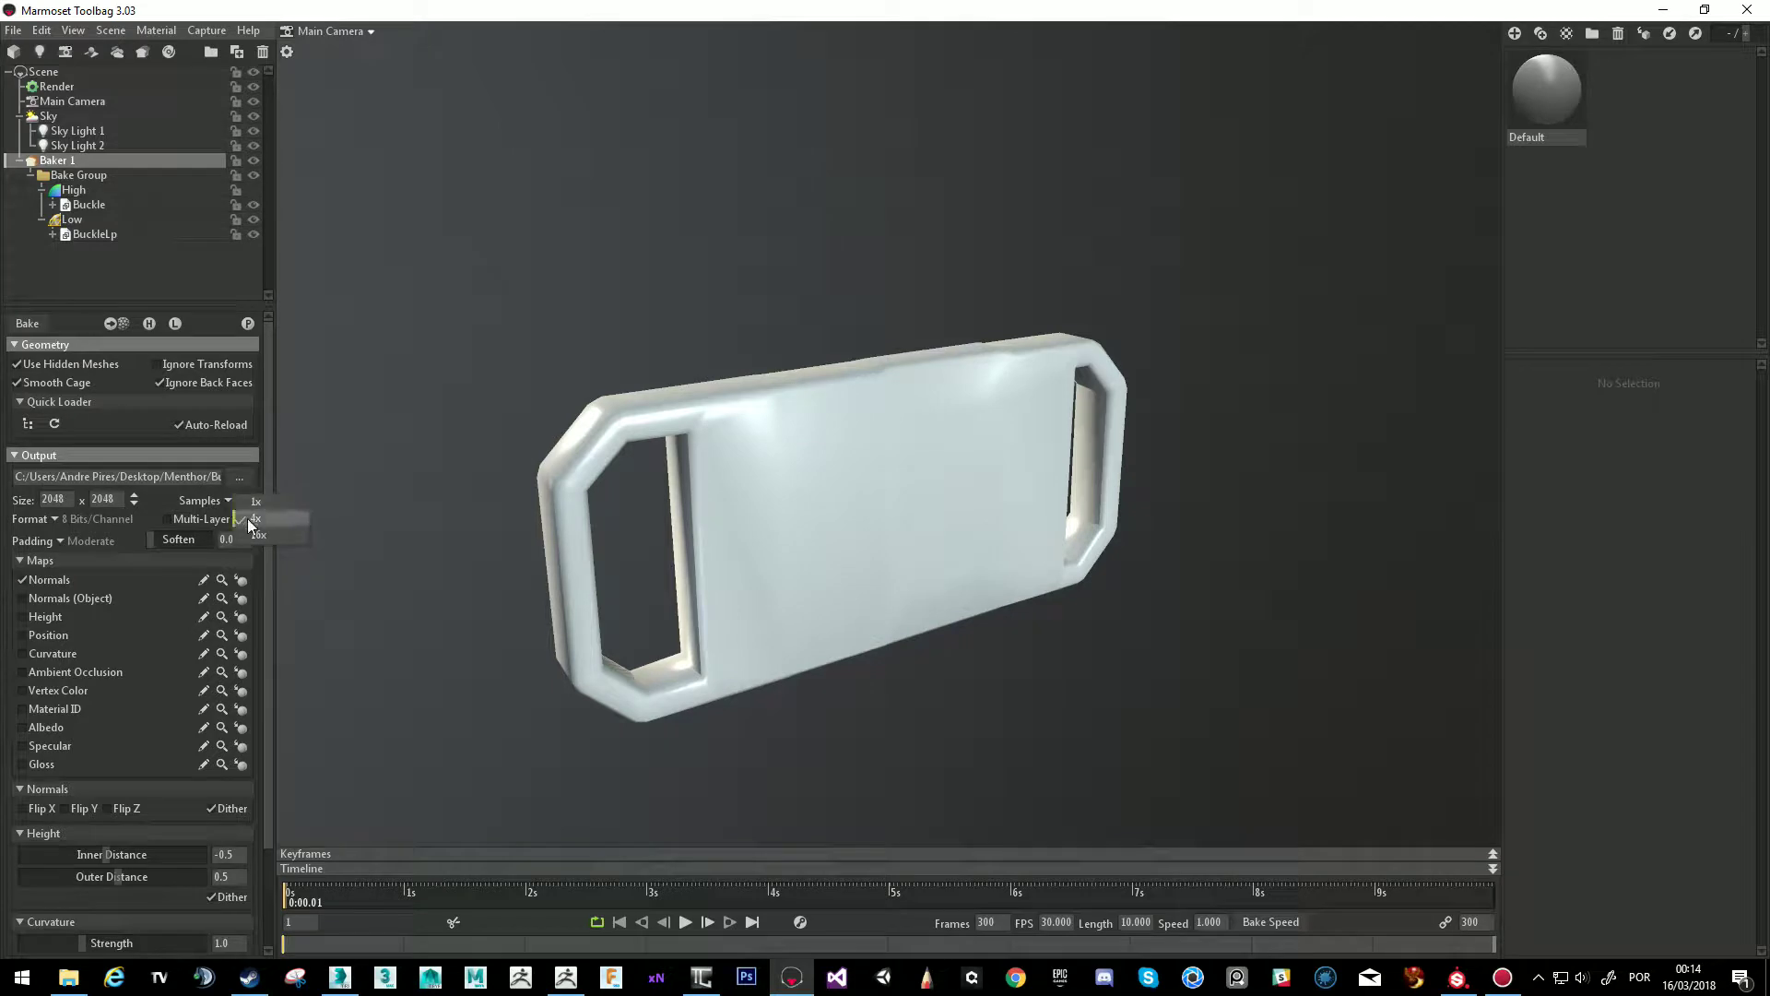
{"action": "left_click", "coordinate": [258, 535]}
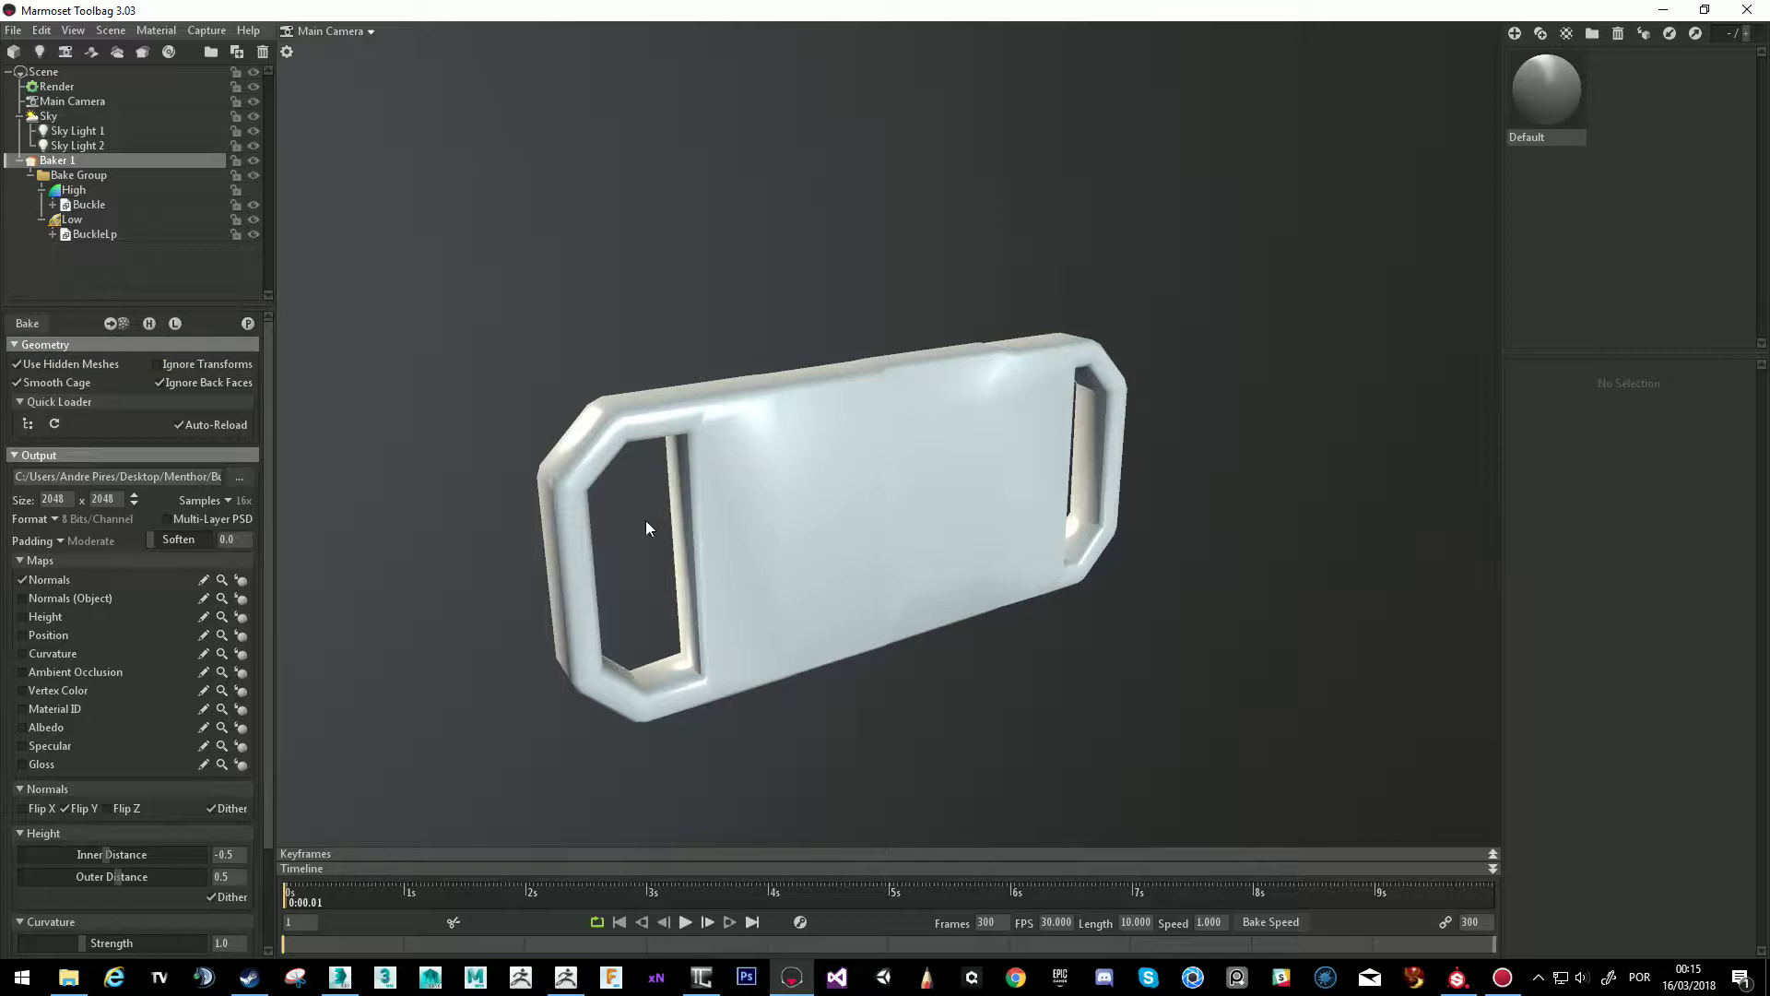
Apply the Default material to the low-poly buckle and load Buckle_normals as its normal map.
{"action": "left_click_drag", "start_coordinate": [917, 421], "coordinate": [1013, 319]}
{"action": "left_click_drag", "start_coordinate": [1534, 108], "coordinate": [979, 446]}
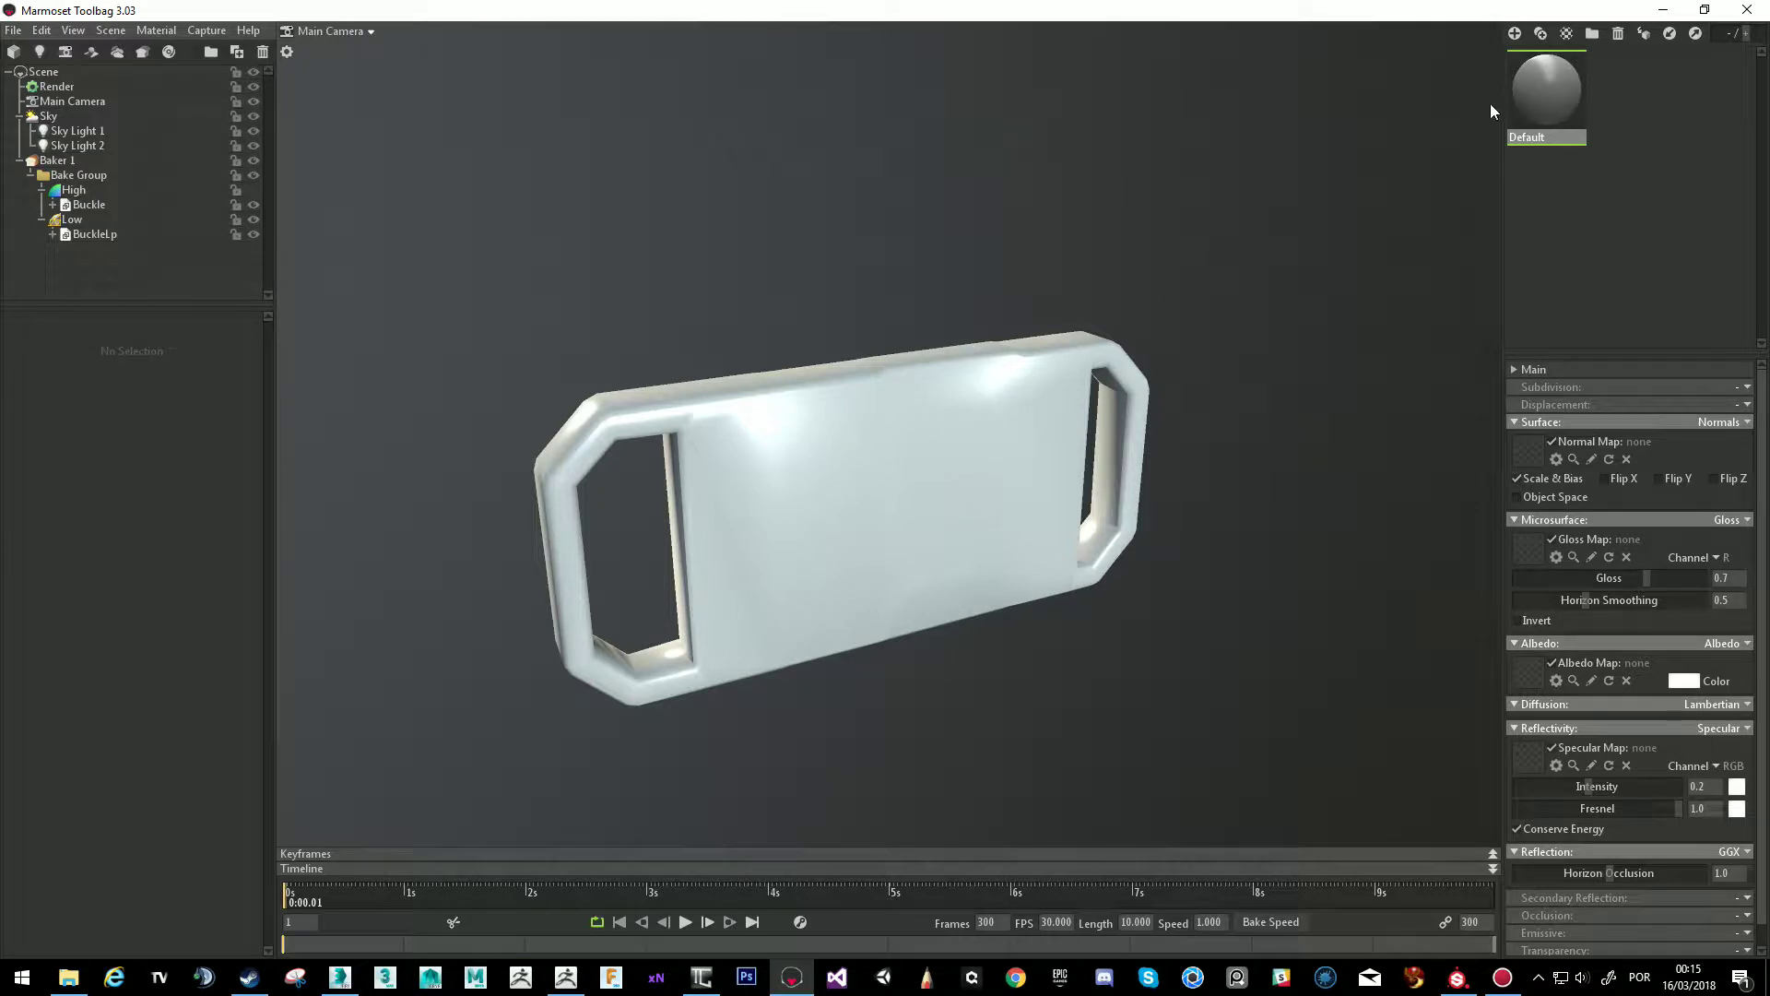
{"action": "left_click", "coordinate": [1528, 448]}
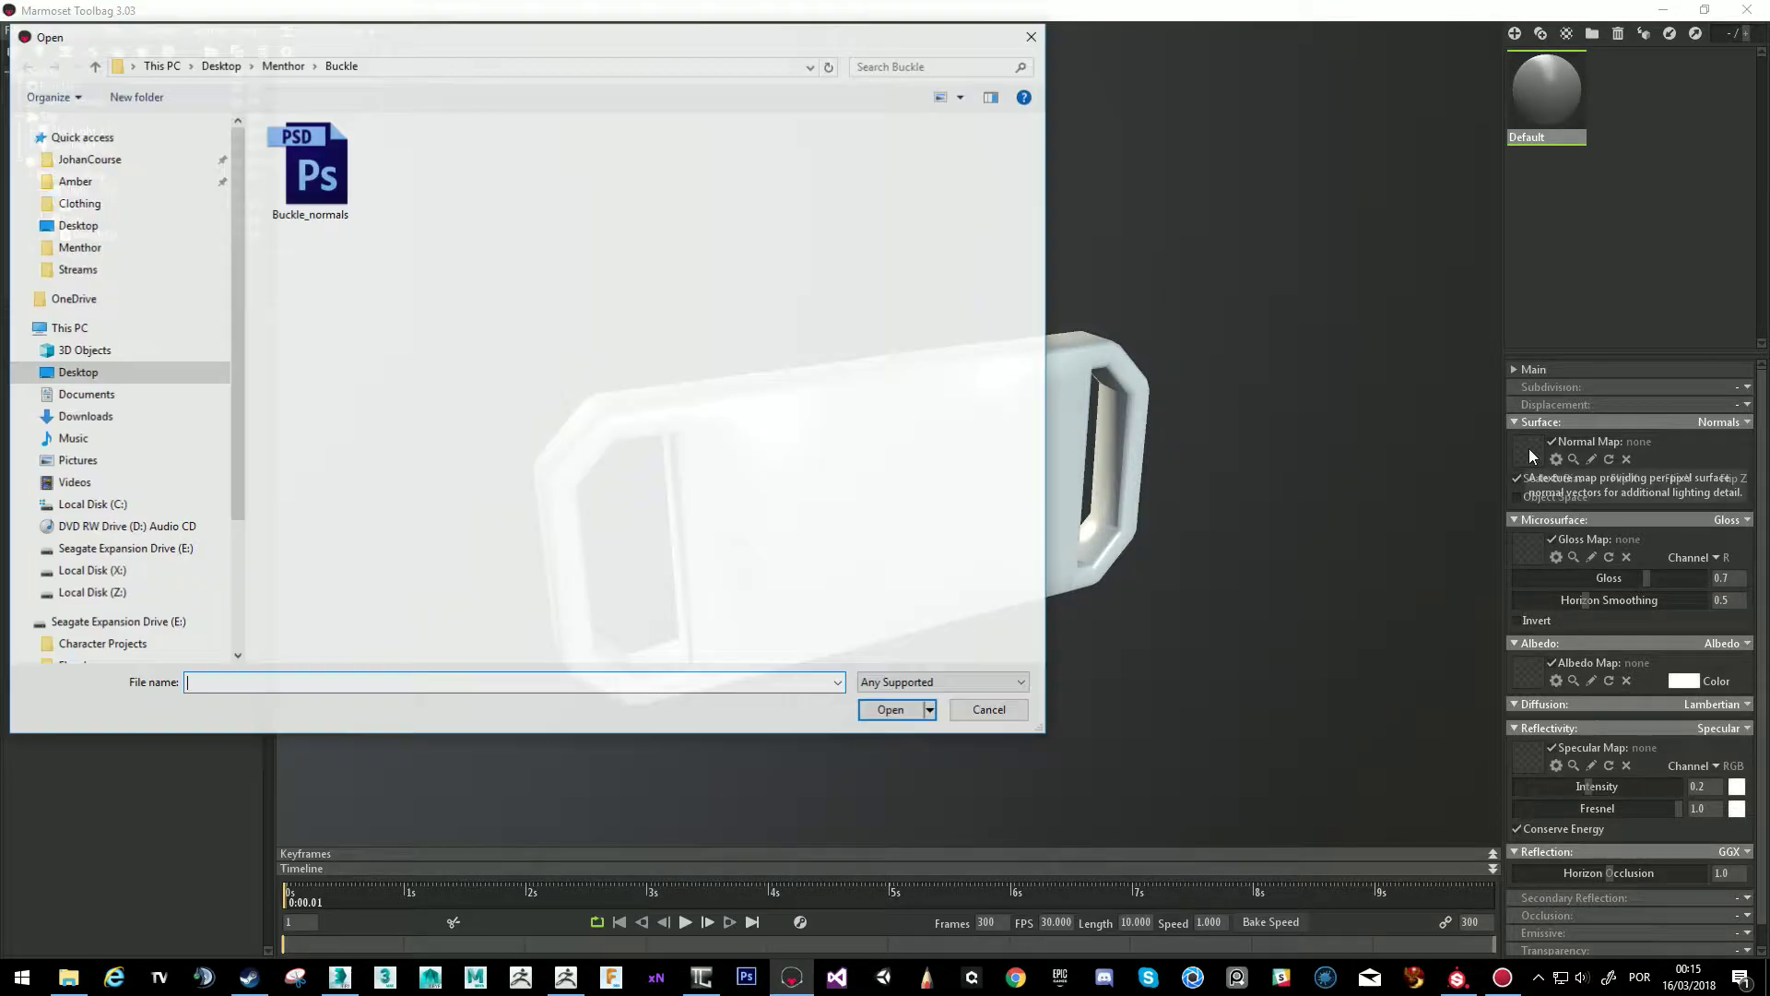
{"action": "left_click", "coordinate": [325, 181]}
{"action": "left_click", "coordinate": [892, 710]}
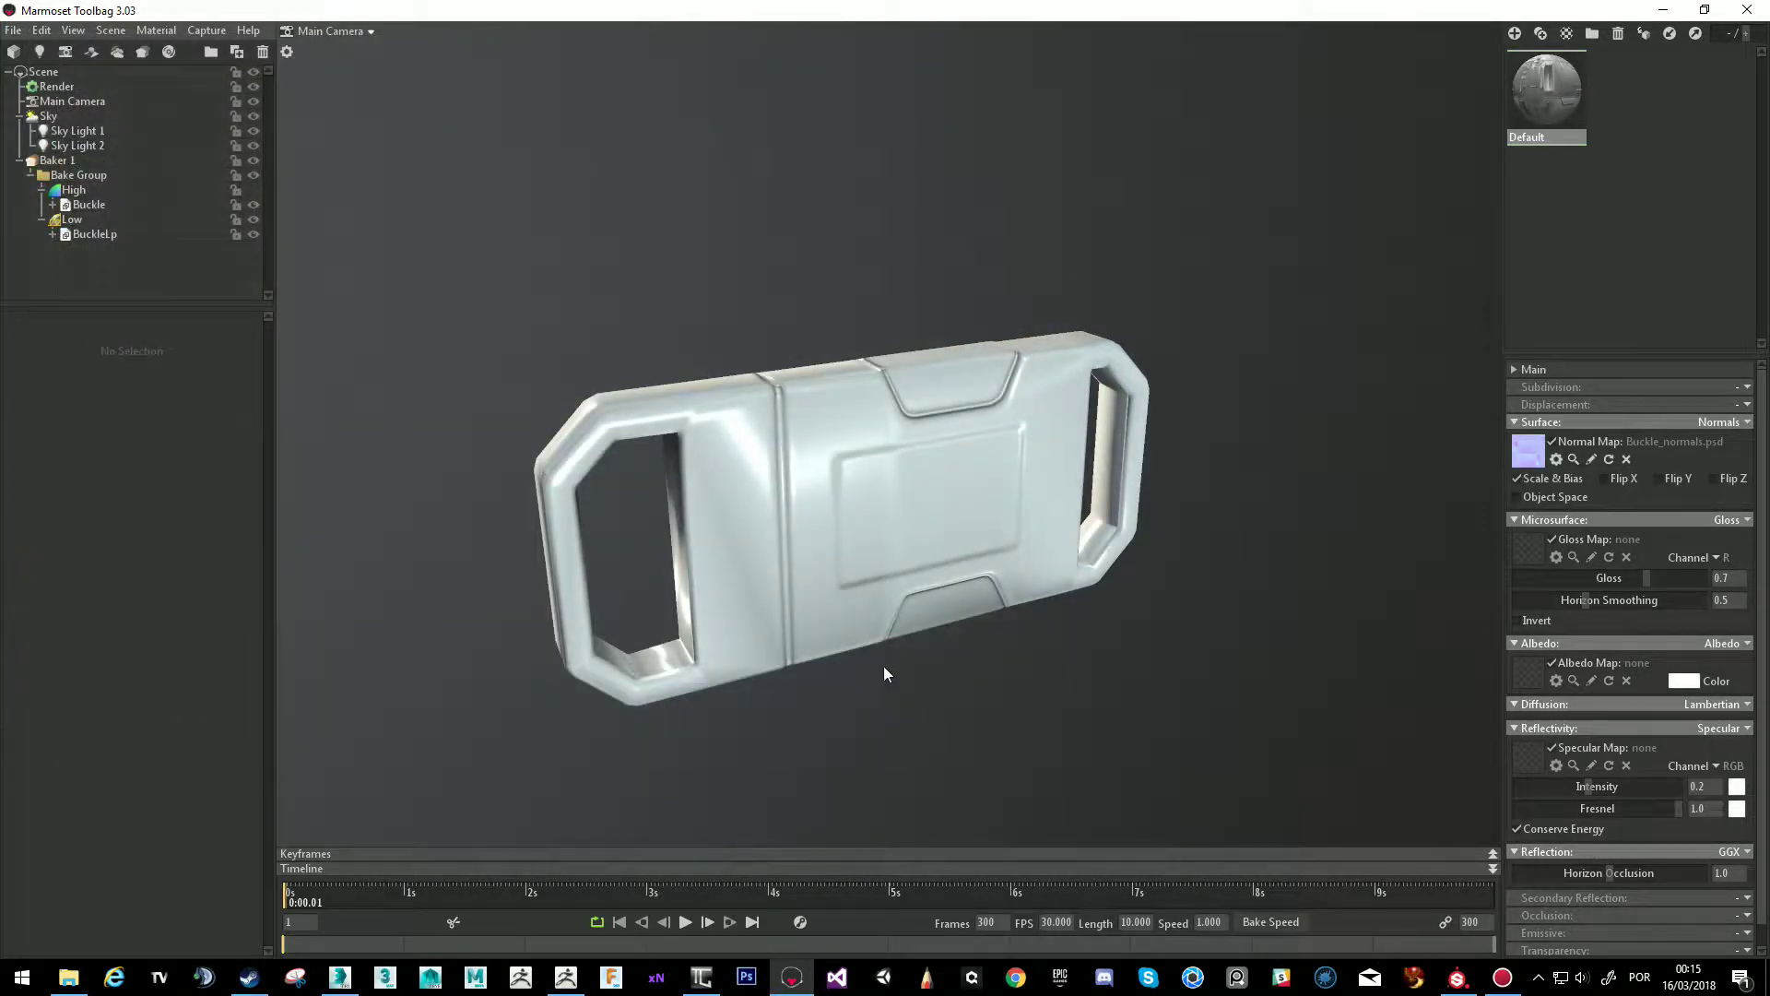
Enable Flip Y for the Default material's normal map and check the shading on the buckle.
{"action": "scroll", "coordinate": [874, 487], "scroll_direction": "up", "scroll_amount": 5}
{"action": "left_click_drag", "start_coordinate": [872, 560], "coordinate": [878, 507]}
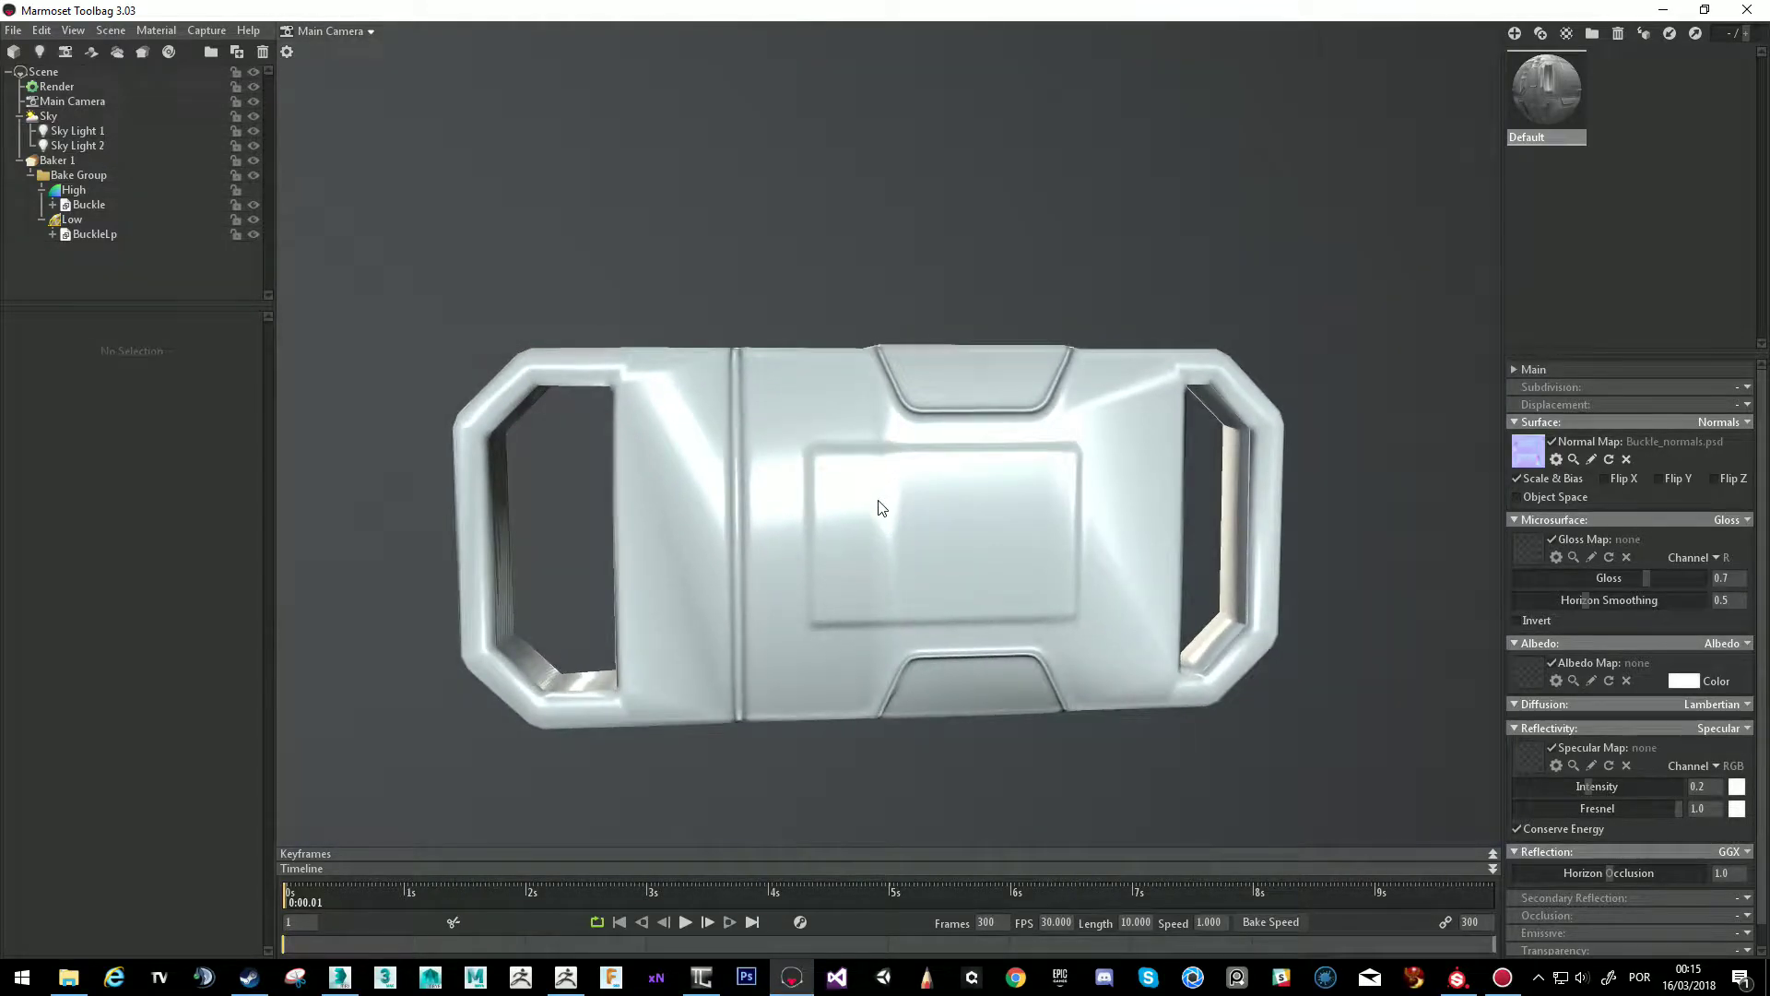
{"action": "left_click", "coordinate": [78, 162]}
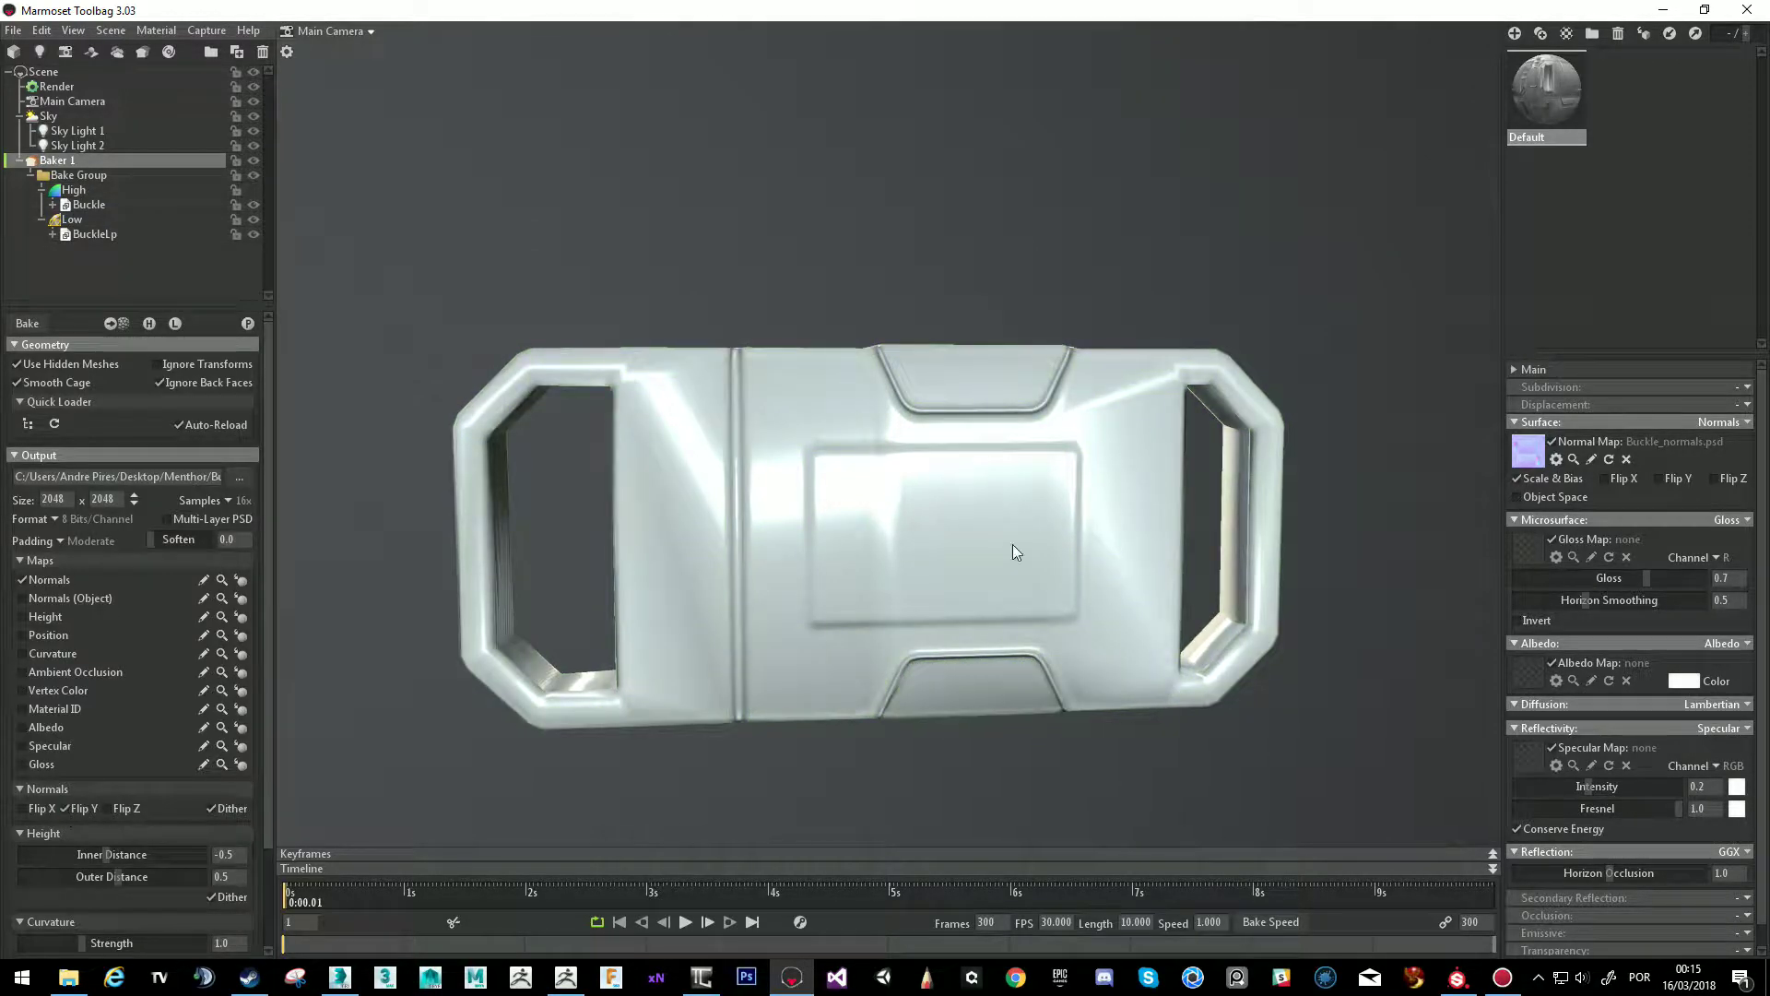
{"action": "left_click_drag", "start_coordinate": [1020, 544], "coordinate": [1070, 577]}
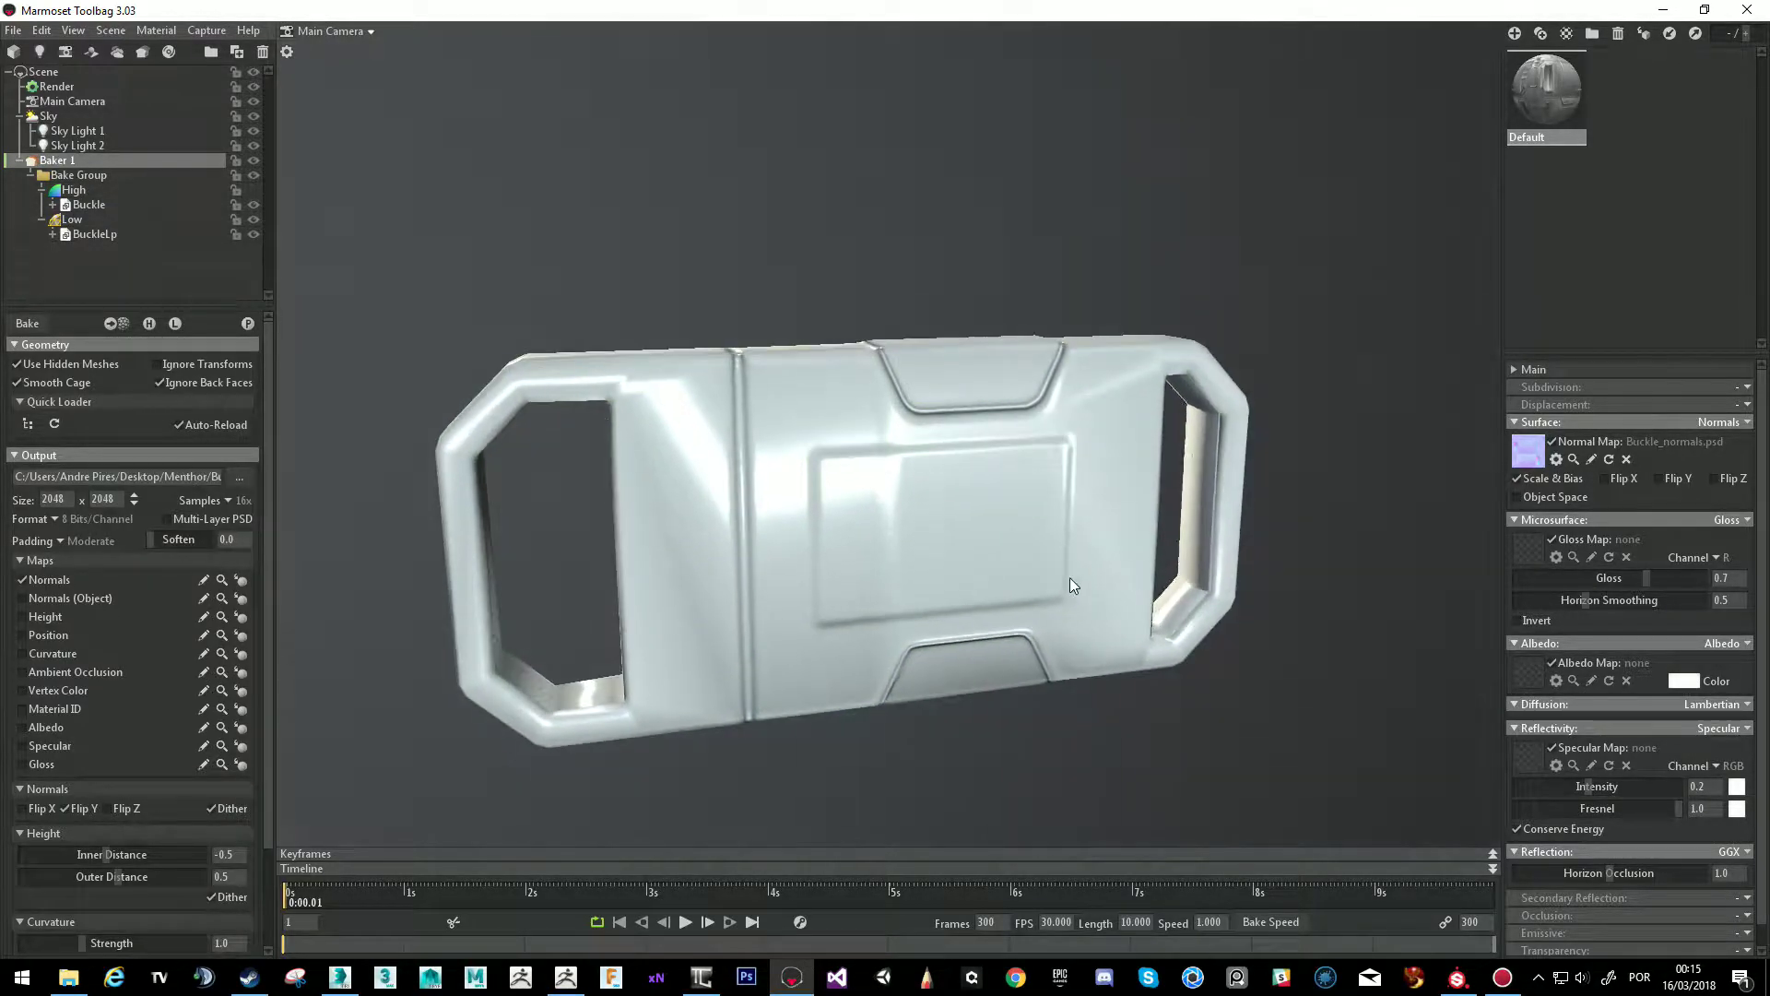
{"action": "left_click", "coordinate": [1662, 480]}
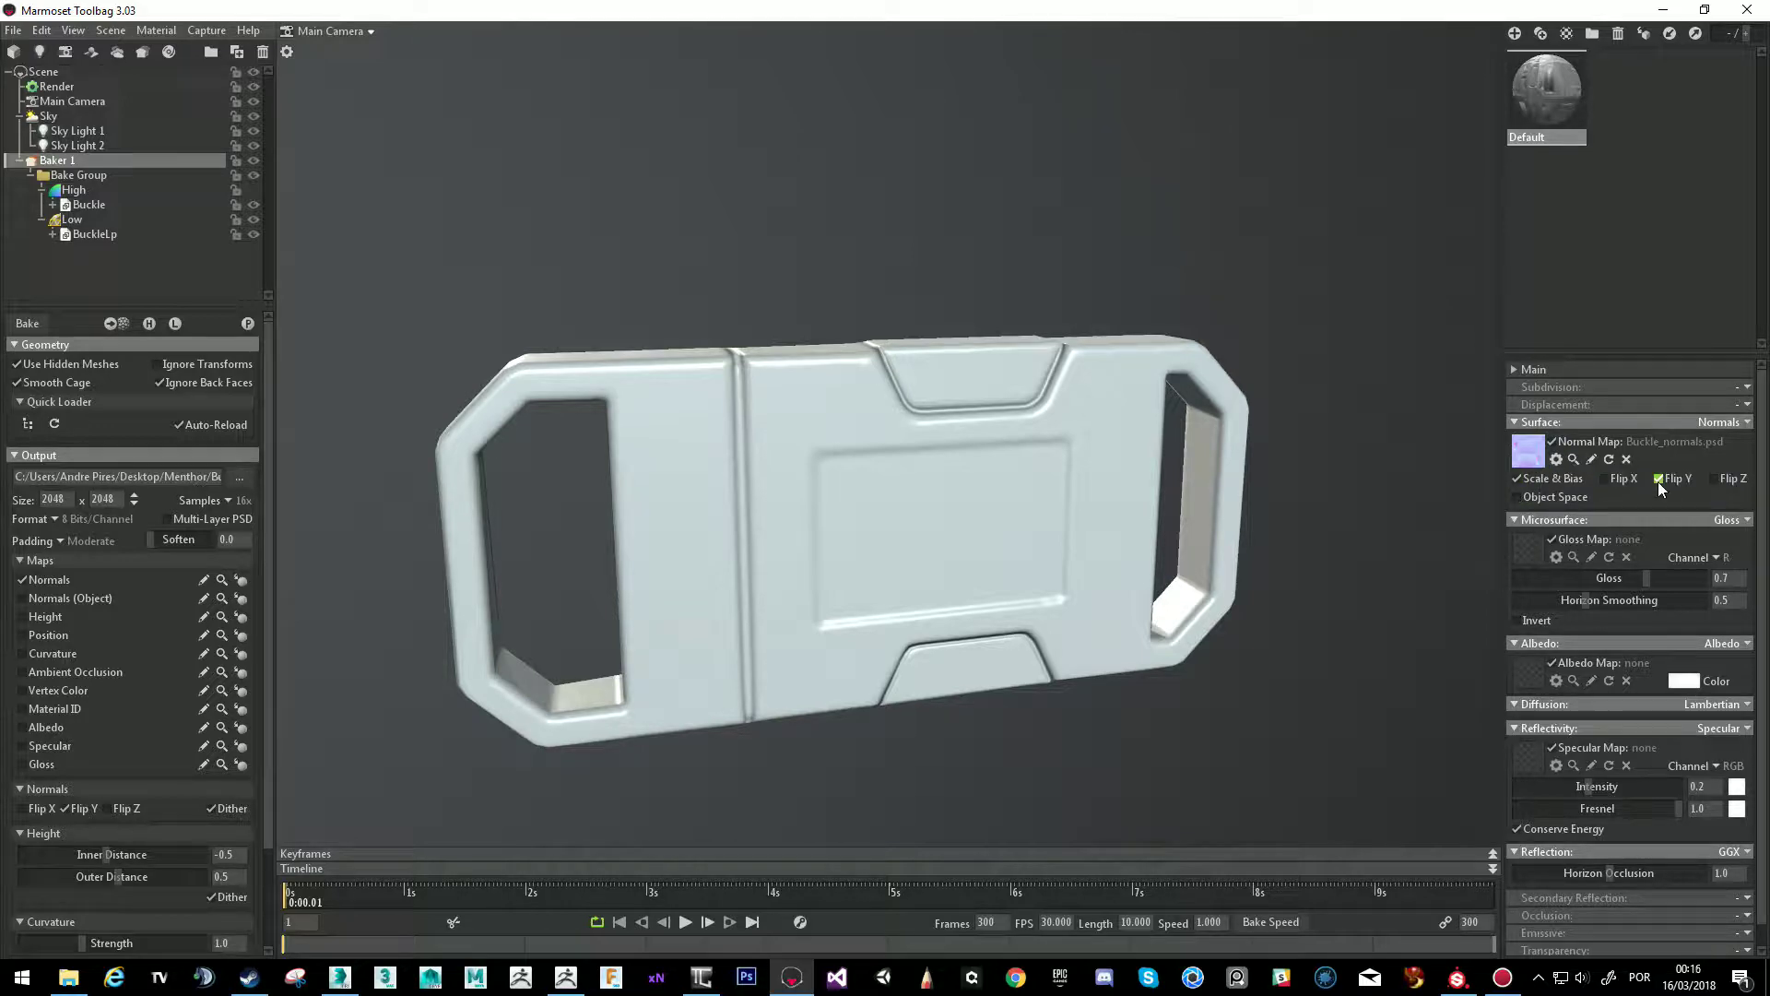
{"action": "left_click_drag", "start_coordinate": [1152, 452], "coordinate": [932, 620]}
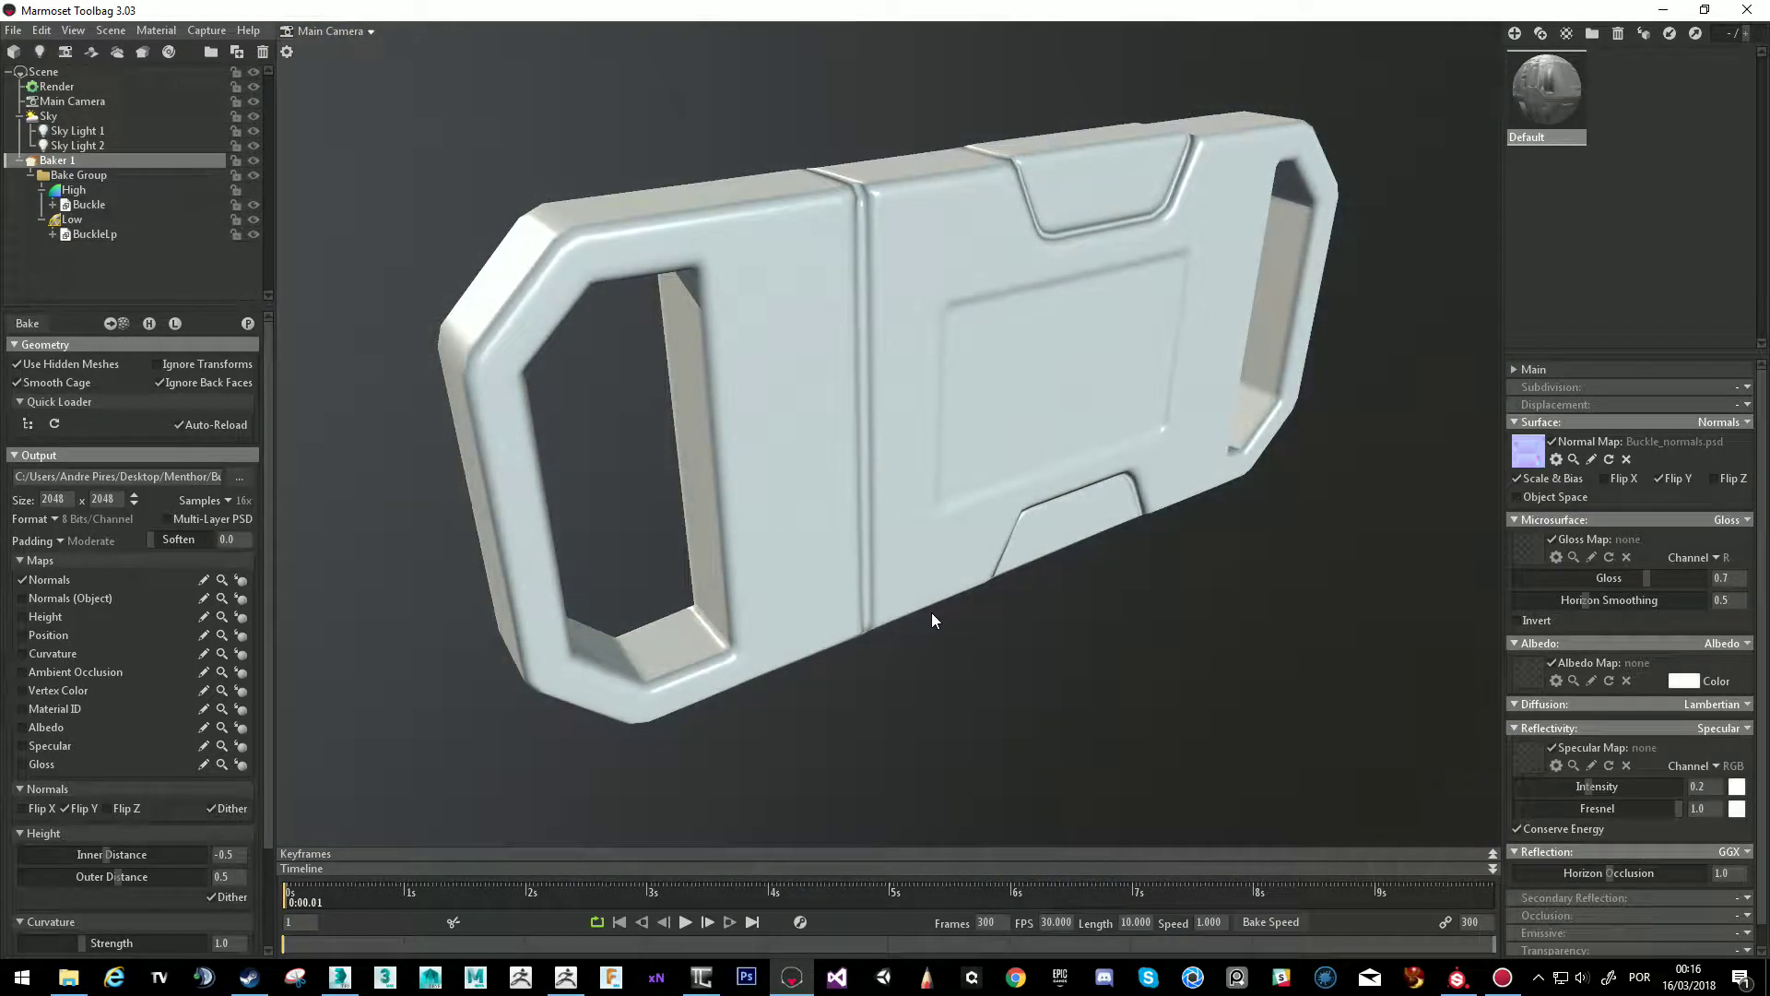
Start painting the Low group's cage offset and brush over the outer corner of the buckle frame.
{"action": "left_click", "coordinate": [92, 220]}
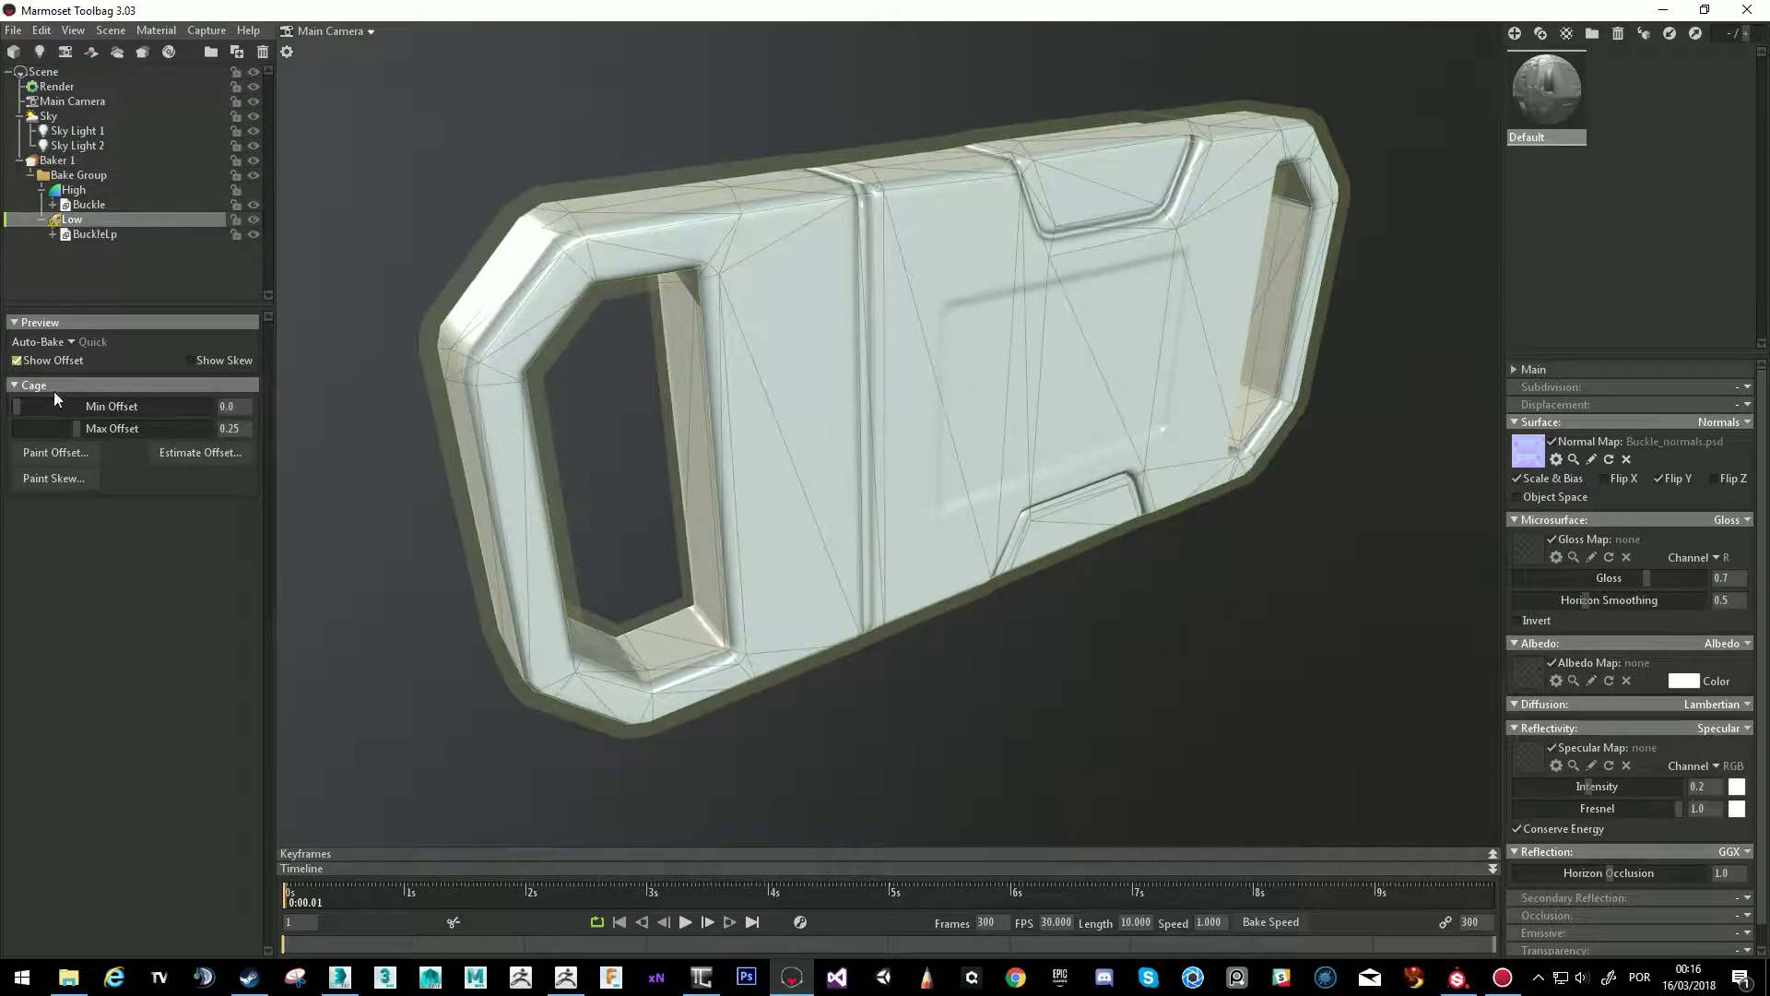
{"action": "left_click", "coordinate": [54, 448]}
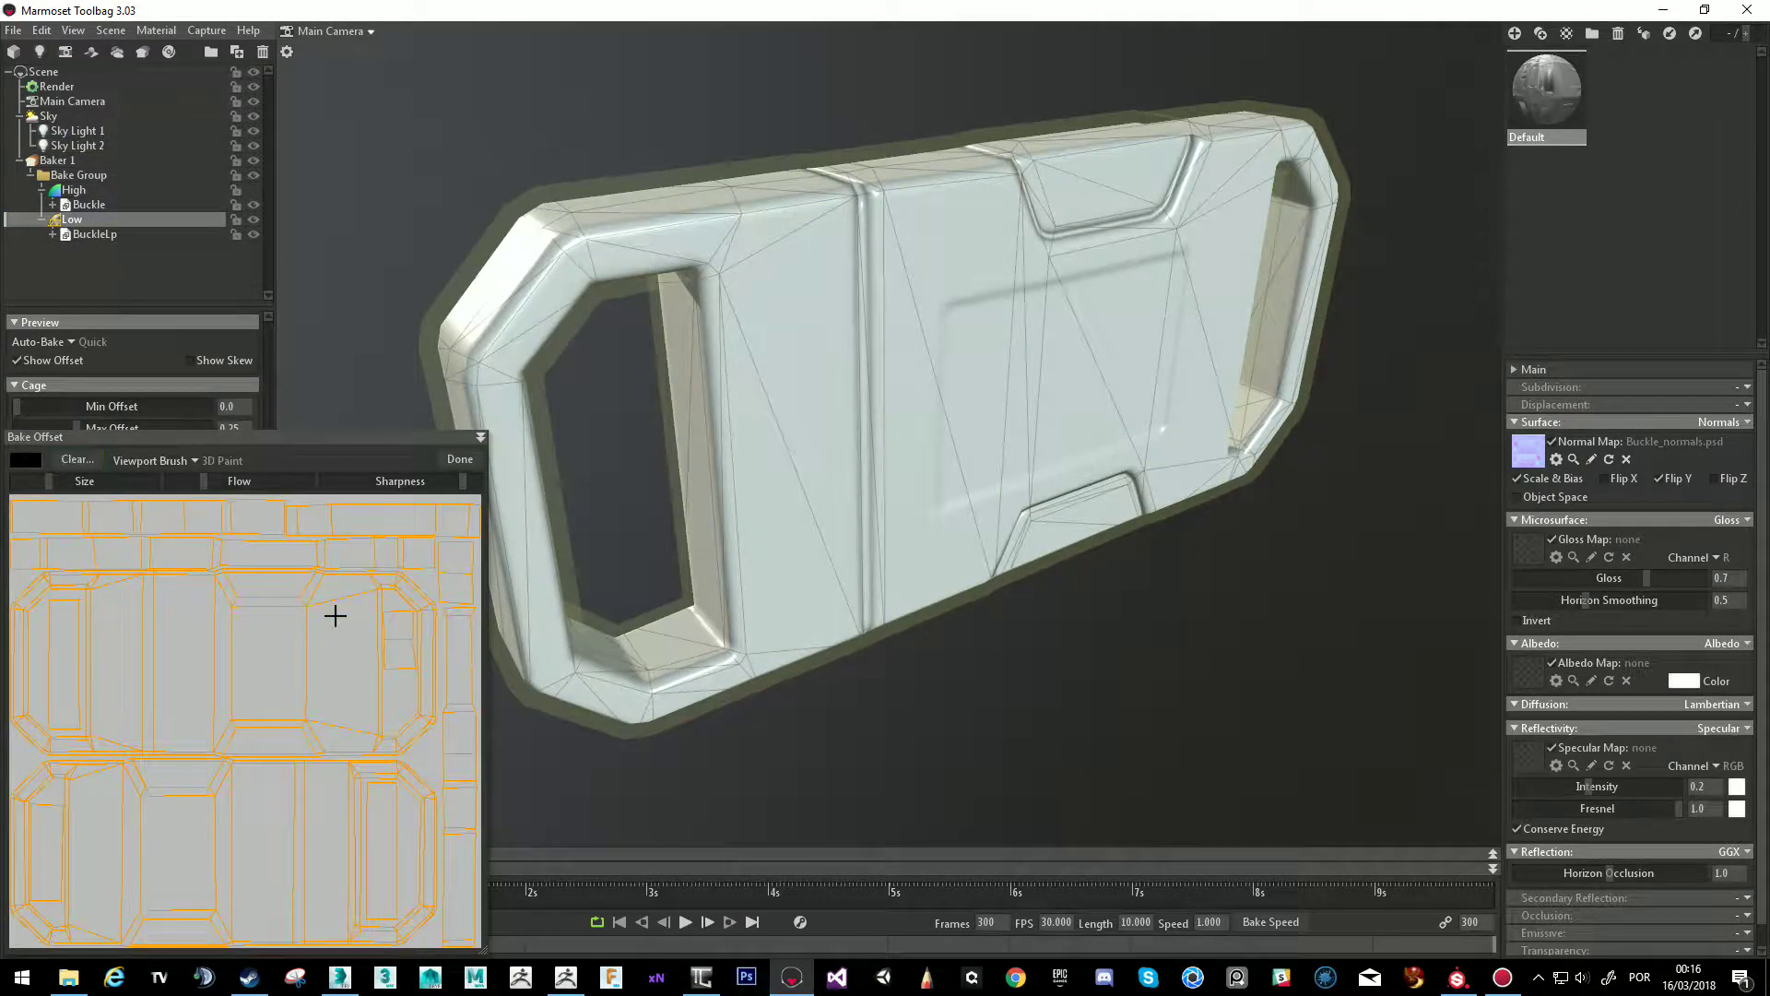
{"action": "mouse_move", "coordinate": [700, 544]}
{"action": "left_mouse_down"}
{"action": "mouse_move", "coordinate": [786, 495]}
{"action": "mouse_move", "coordinate": [911, 484]}
{"action": "mouse_move", "coordinate": [756, 424]}
{"action": "mouse_move", "coordinate": [847, 490]}
{"action": "mouse_move", "coordinate": [845, 565]}
{"action": "mouse_move", "coordinate": [1122, 470]}
{"action": "mouse_move", "coordinate": [834, 388]}
{"action": "mouse_move", "coordinate": [857, 367]}
{"action": "mouse_move", "coordinate": [841, 384]}
{"action": "left_mouse_up"}
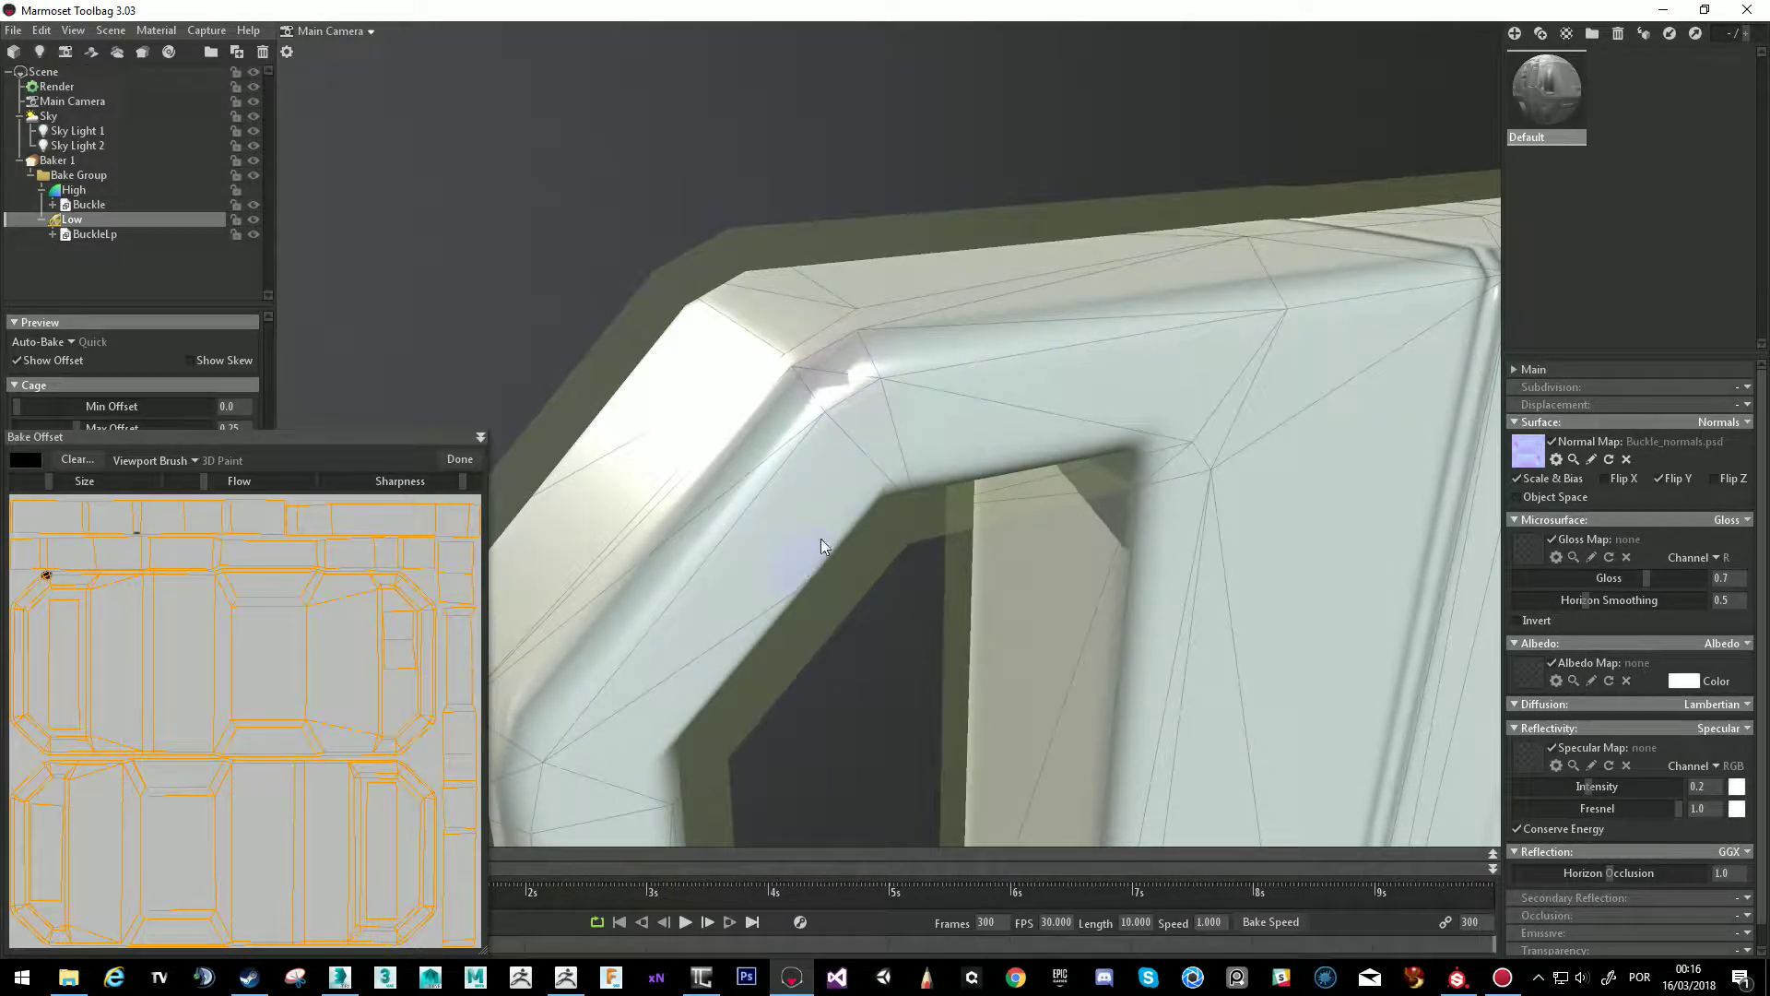
{"action": "scroll", "coordinate": [857, 465], "scroll_direction": "up", "scroll_amount": 3}
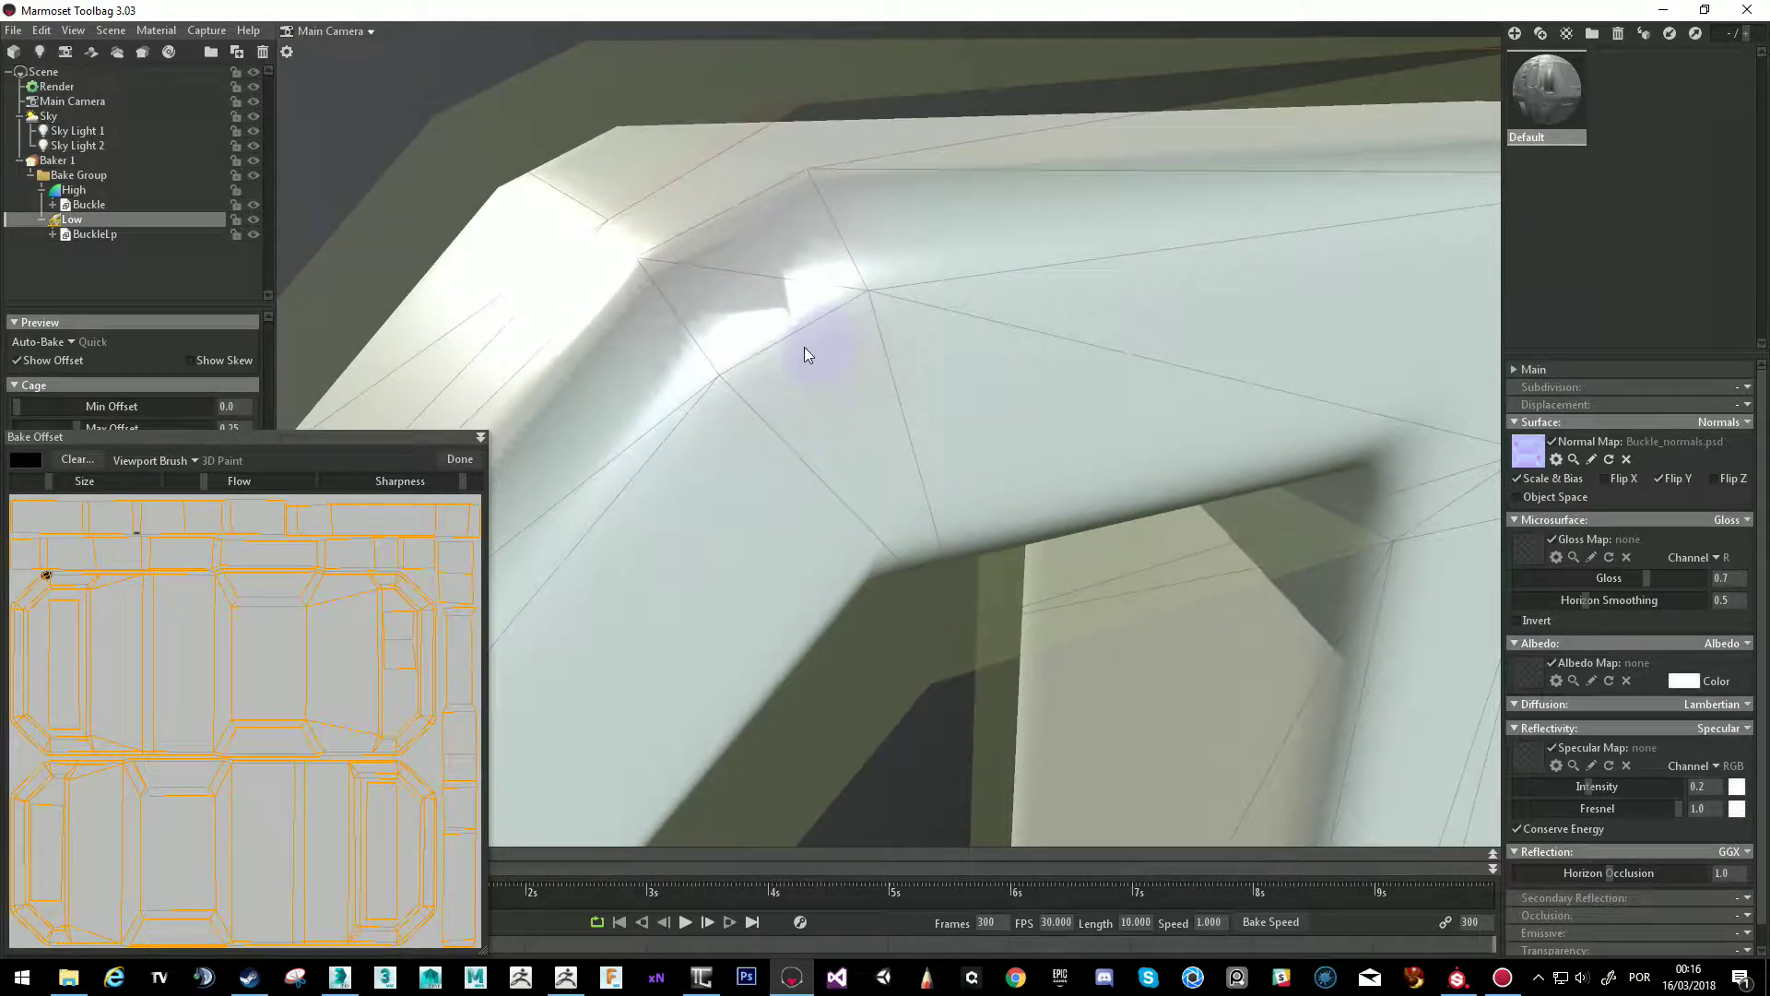
{"action": "mouse_move", "coordinate": [775, 308]}
{"action": "left_mouse_down"}
{"action": "mouse_move", "coordinate": [792, 302]}
{"action": "mouse_move", "coordinate": [724, 366]}
{"action": "mouse_move", "coordinate": [820, 355]}
{"action": "mouse_move", "coordinate": [833, 288]}
{"action": "mouse_move", "coordinate": [792, 292]}
{"action": "mouse_move", "coordinate": [816, 342]}
{"action": "mouse_move", "coordinate": [803, 436]}
{"action": "mouse_move", "coordinate": [837, 446]}
{"action": "left_mouse_up"}
{"action": "mouse_move", "coordinate": [881, 275]}
{"action": "left_mouse_down"}
{"action": "mouse_move", "coordinate": [727, 388]}
{"action": "mouse_move", "coordinate": [723, 358]}
{"action": "mouse_move", "coordinate": [749, 330]}
{"action": "left_mouse_up"}
{"action": "left_click_drag", "start_coordinate": [865, 483], "coordinate": [745, 463]}
{"action": "left_click_drag", "start_coordinate": [999, 476], "coordinate": [953, 498]}
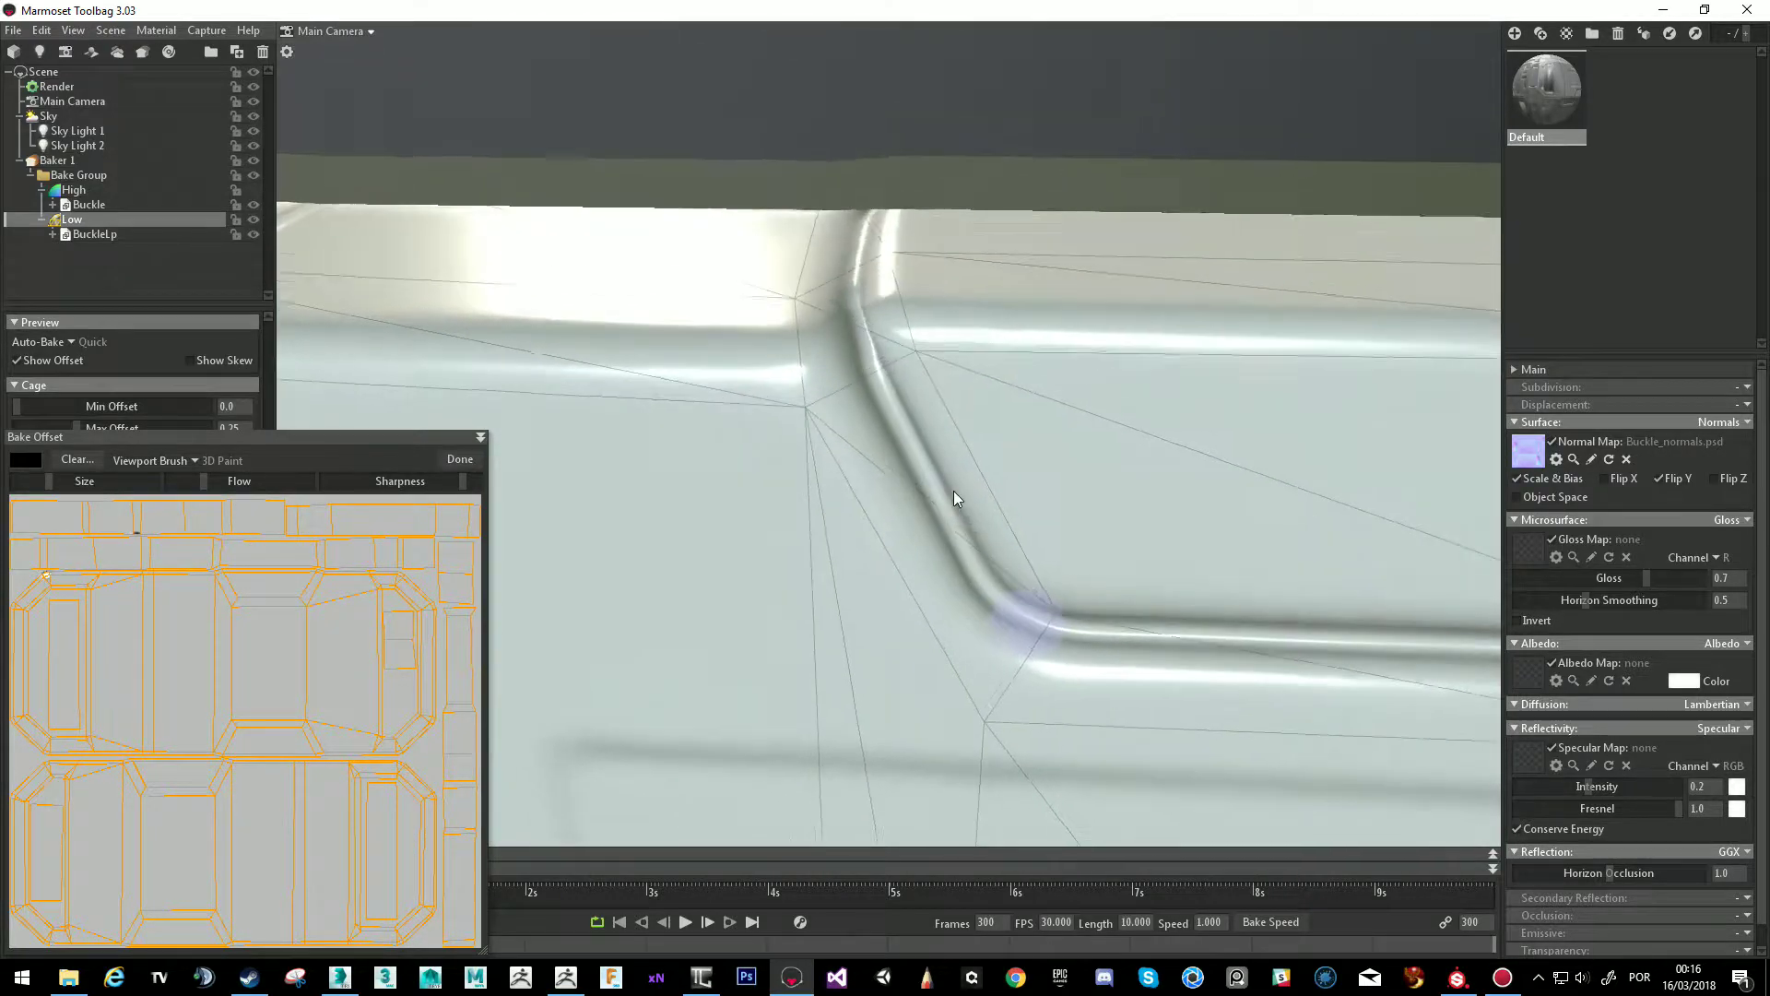
Paint the cage offset where the trapezoidal panel's groove meets the buckle's upper edge, and finish offset painting.
{"action": "left_click_drag", "start_coordinate": [839, 340], "coordinate": [842, 367]}
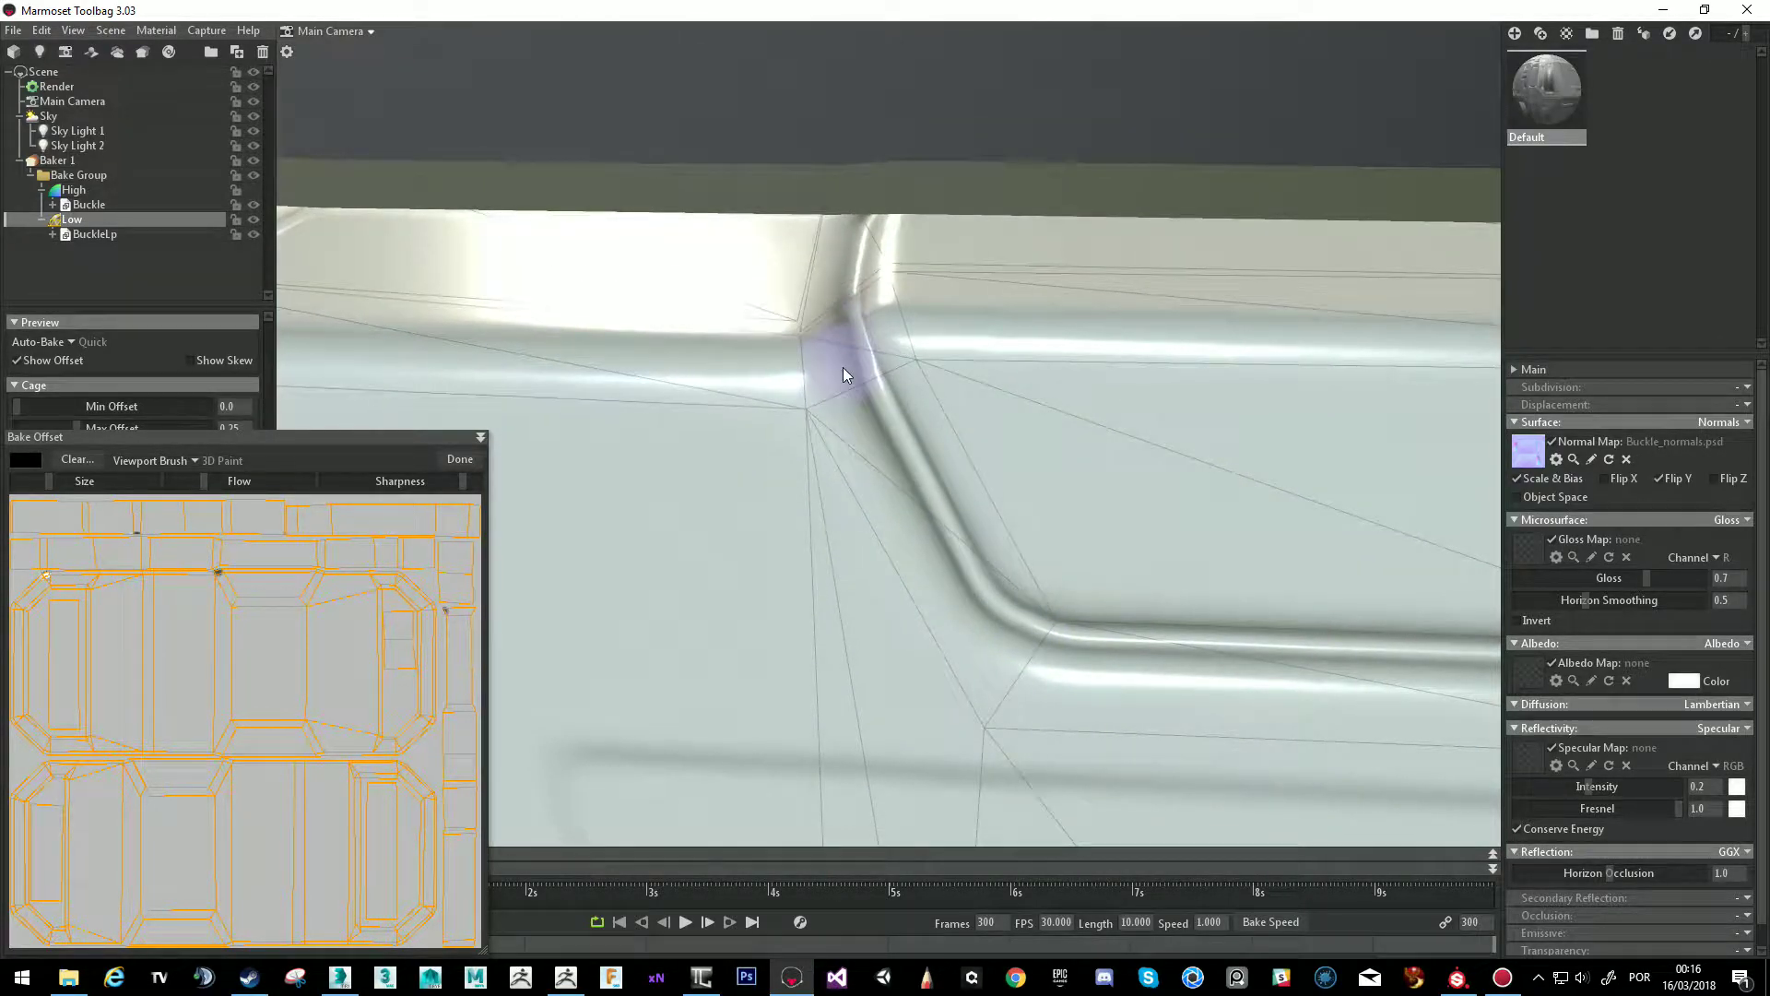
{"action": "mouse_move", "coordinate": [848, 337]}
{"action": "left_mouse_down"}
{"action": "mouse_move", "coordinate": [803, 340]}
{"action": "mouse_move", "coordinate": [807, 315]}
{"action": "mouse_move", "coordinate": [757, 297]}
{"action": "mouse_move", "coordinate": [828, 442]}
{"action": "left_mouse_up"}
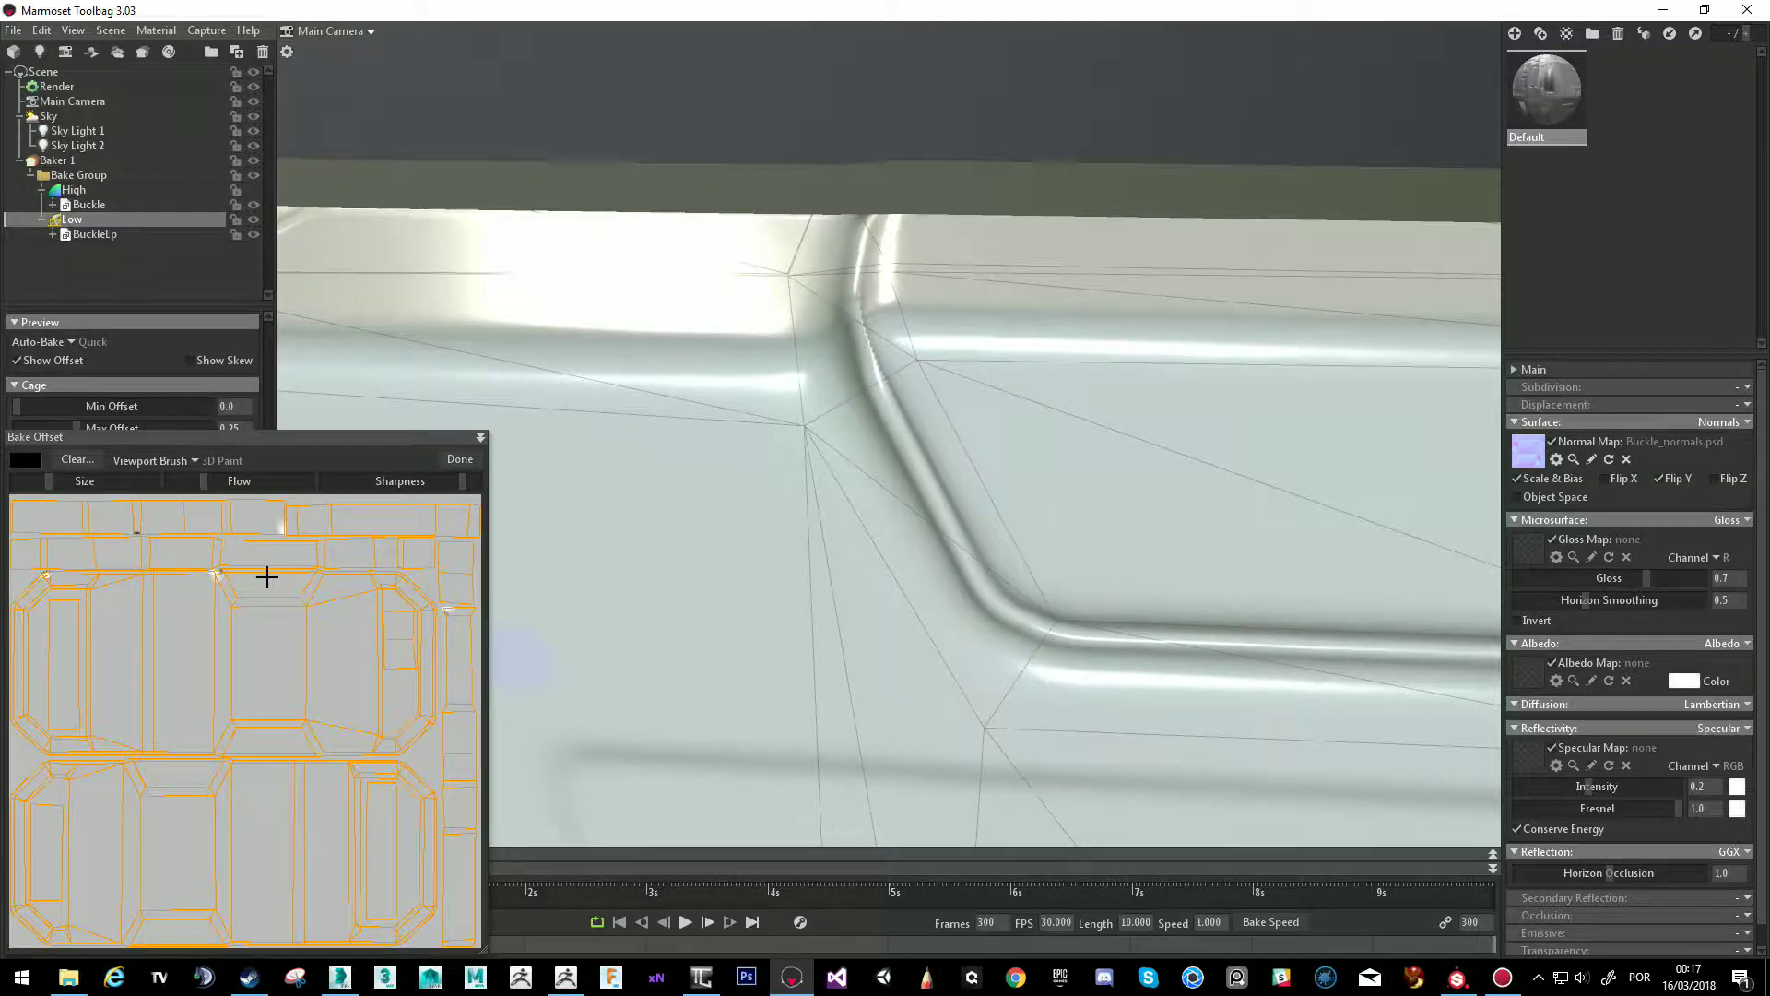
{"action": "scroll", "coordinate": [791, 686], "scroll_direction": "down", "scroll_amount": 5}
{"action": "left_click_drag", "start_coordinate": [743, 501], "coordinate": [913, 405], "text": "alt"}
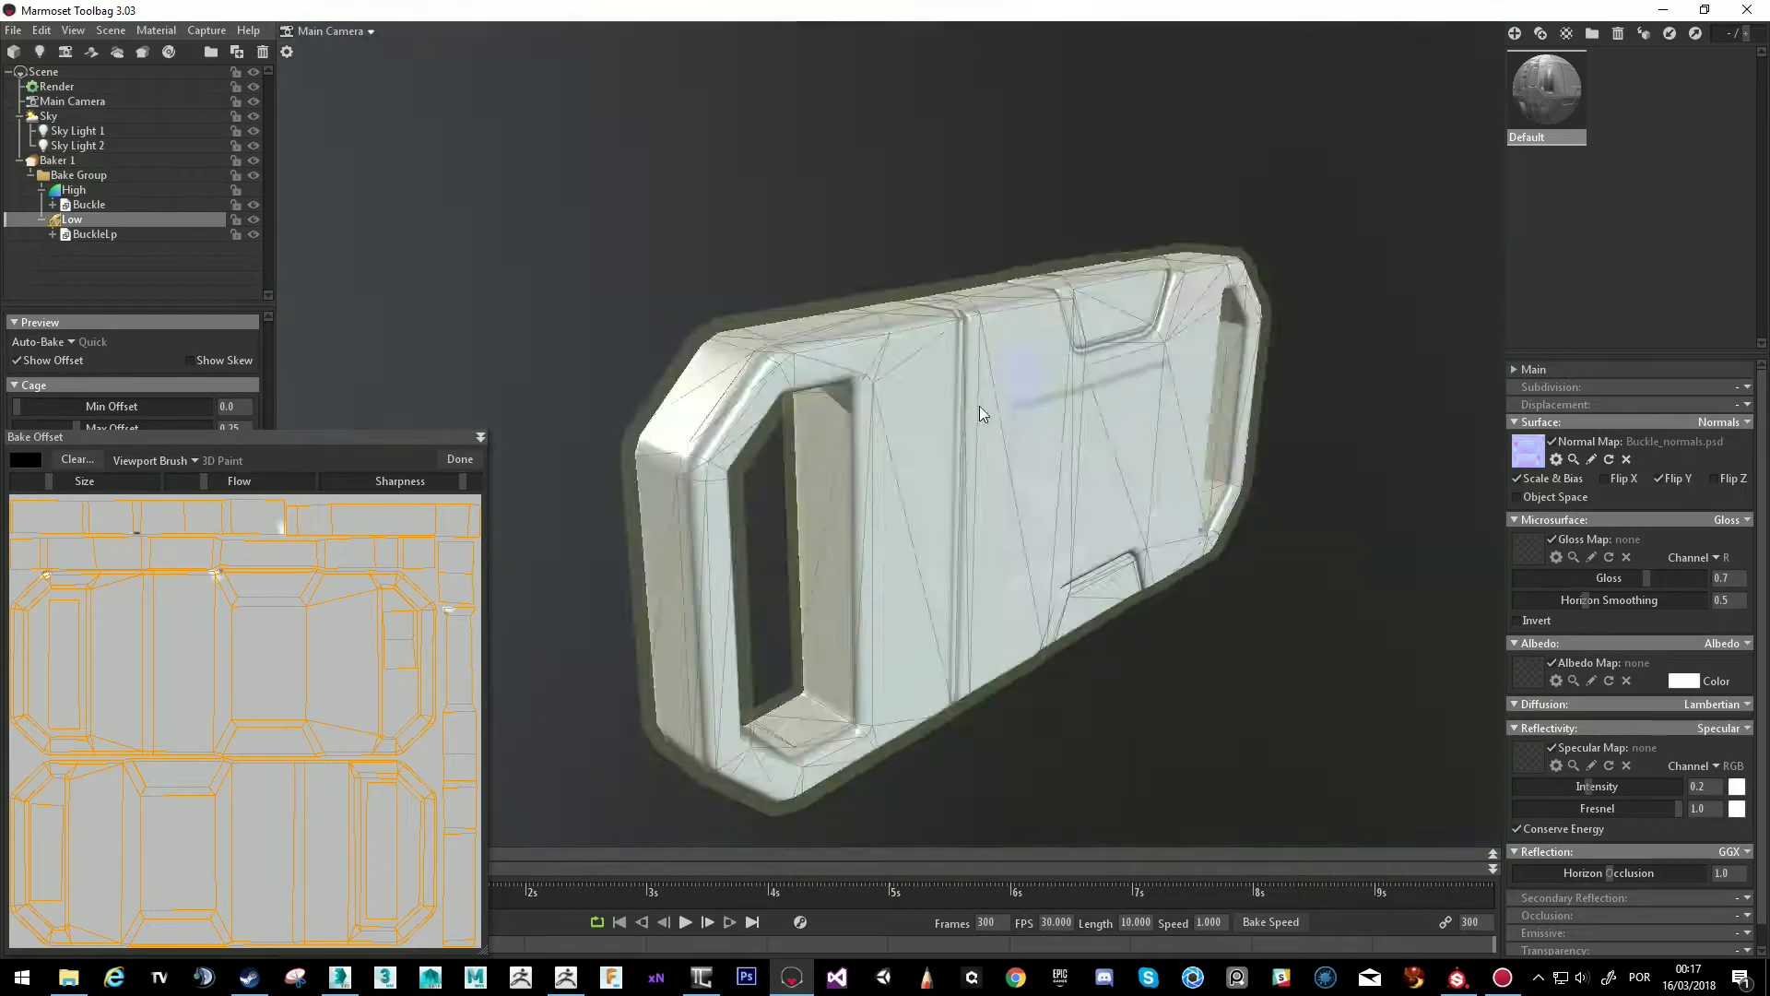
{"action": "scroll", "coordinate": [940, 459], "scroll_direction": "up", "scroll_amount": 4}
{"action": "scroll", "coordinate": [725, 502], "scroll_direction": "up", "scroll_amount": 2}
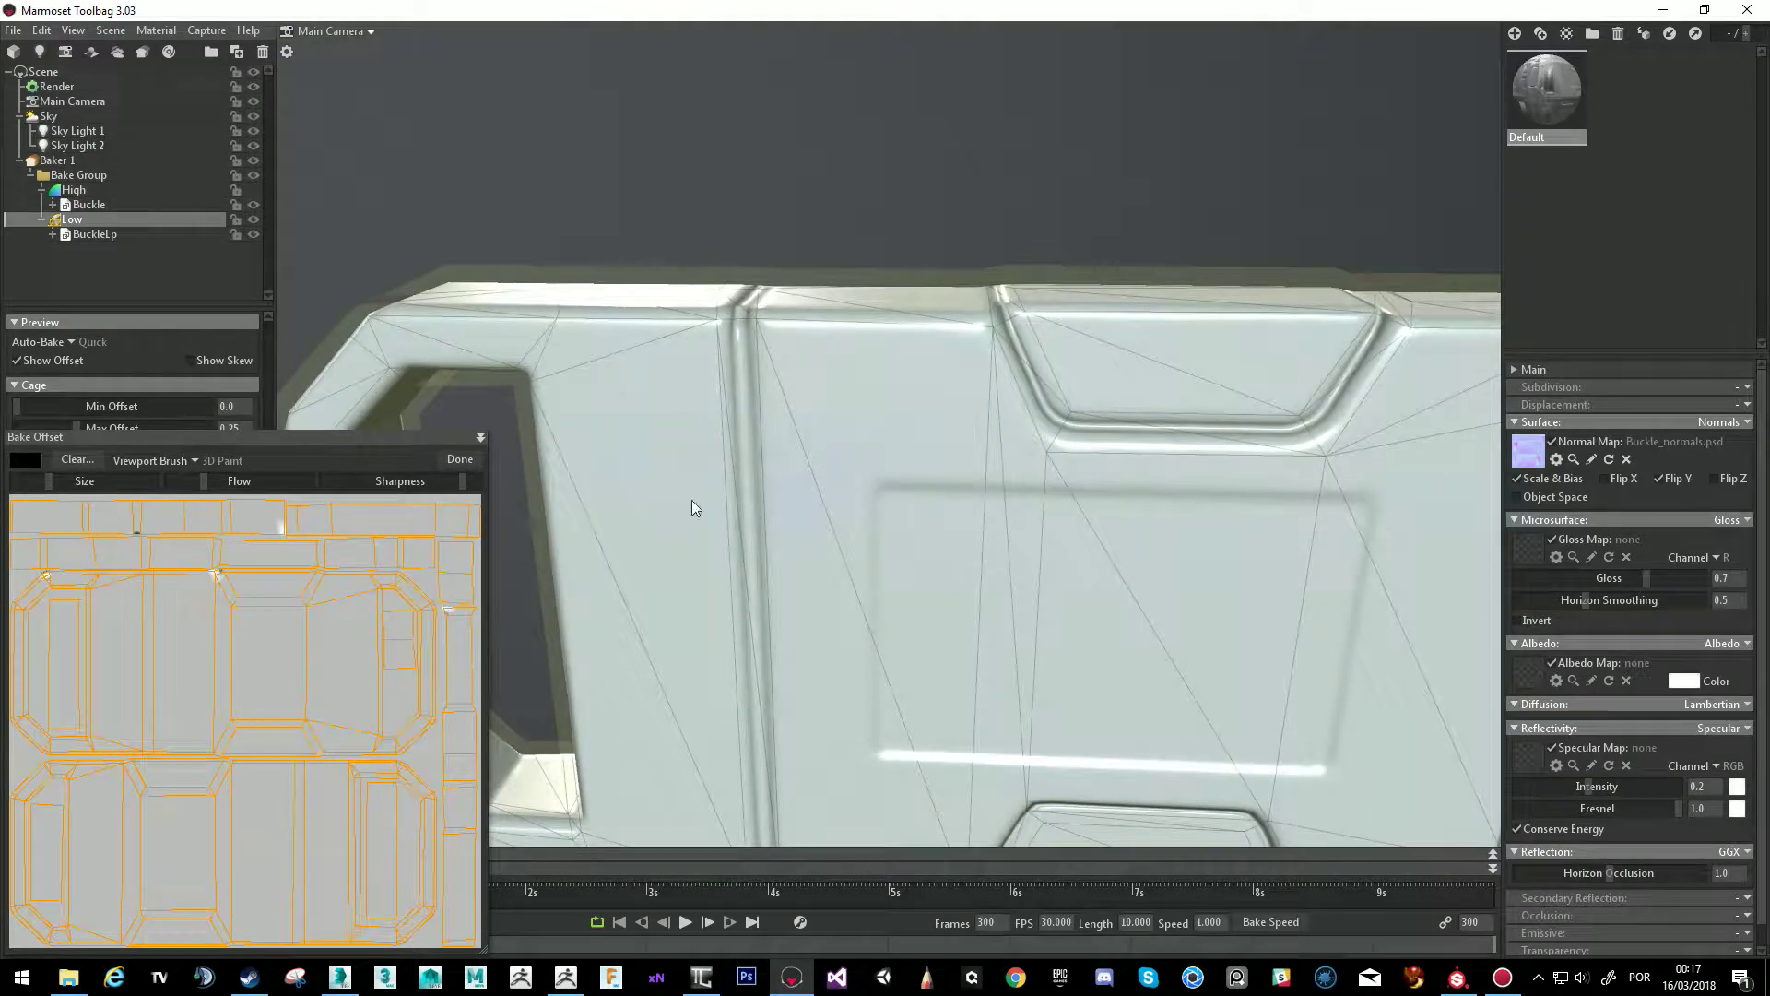
{"action": "left_click", "coordinate": [461, 459]}
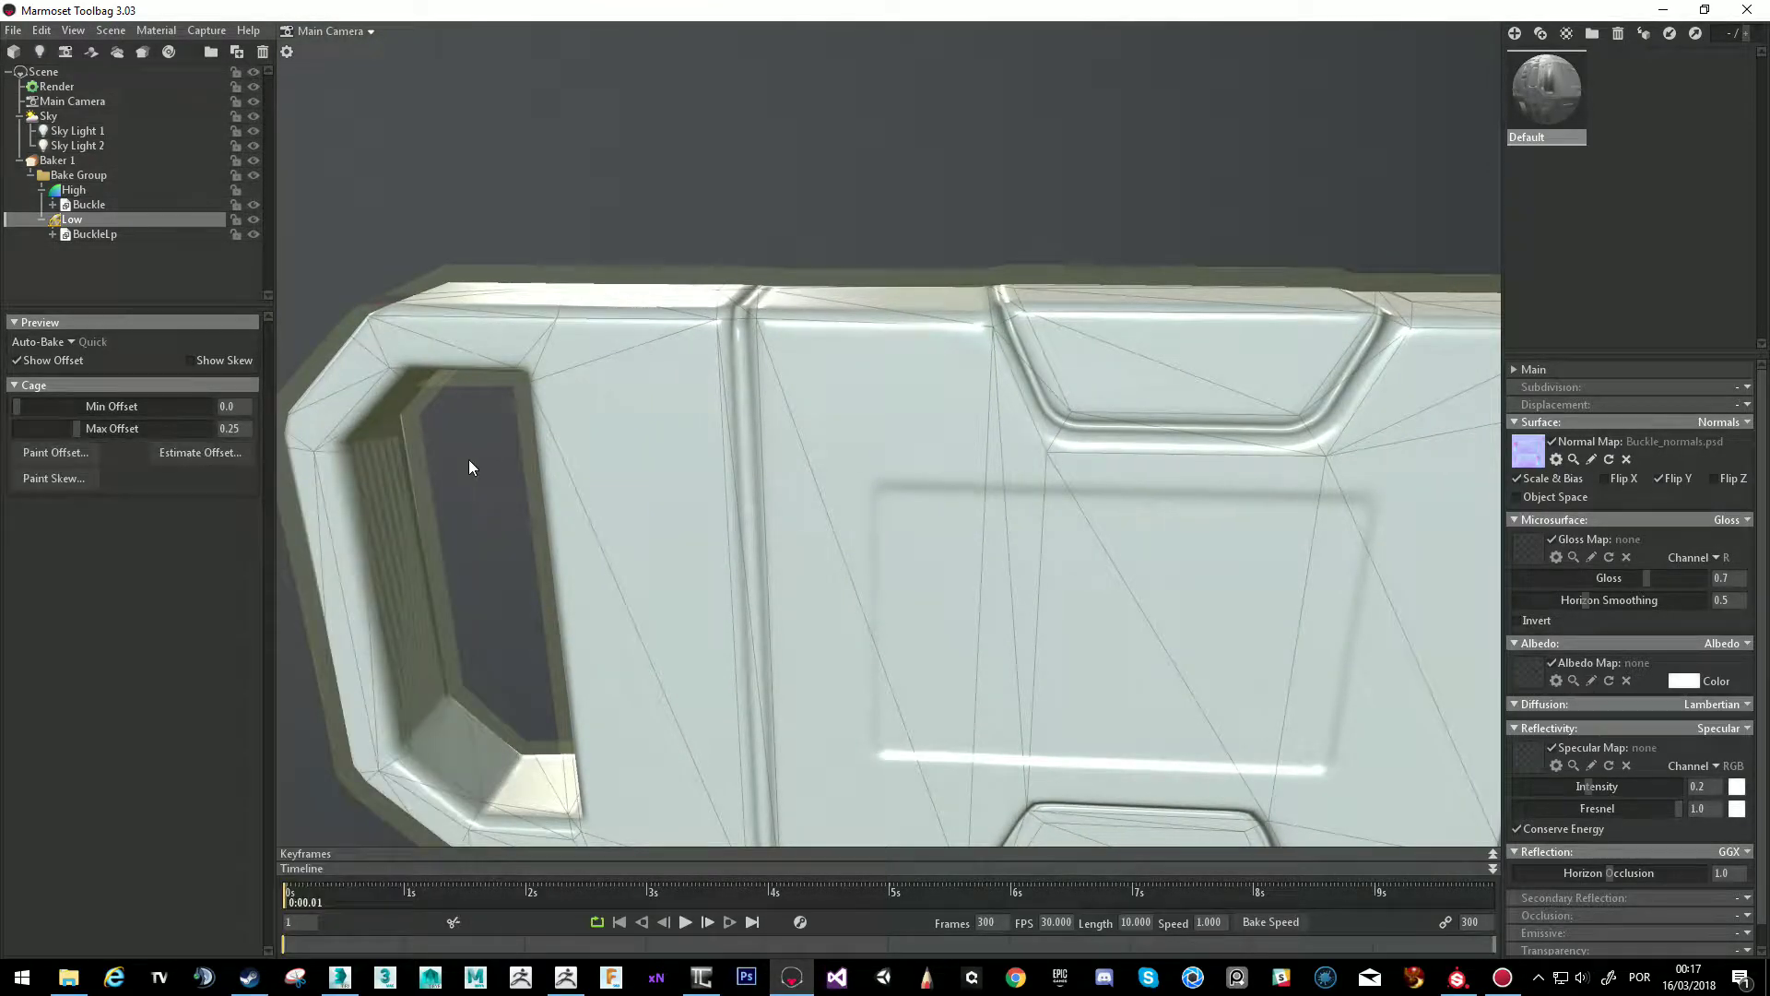
Bake the normal map again from Baker 1 and inspect the buckle's surface.
{"action": "left_click", "coordinate": [79, 163]}
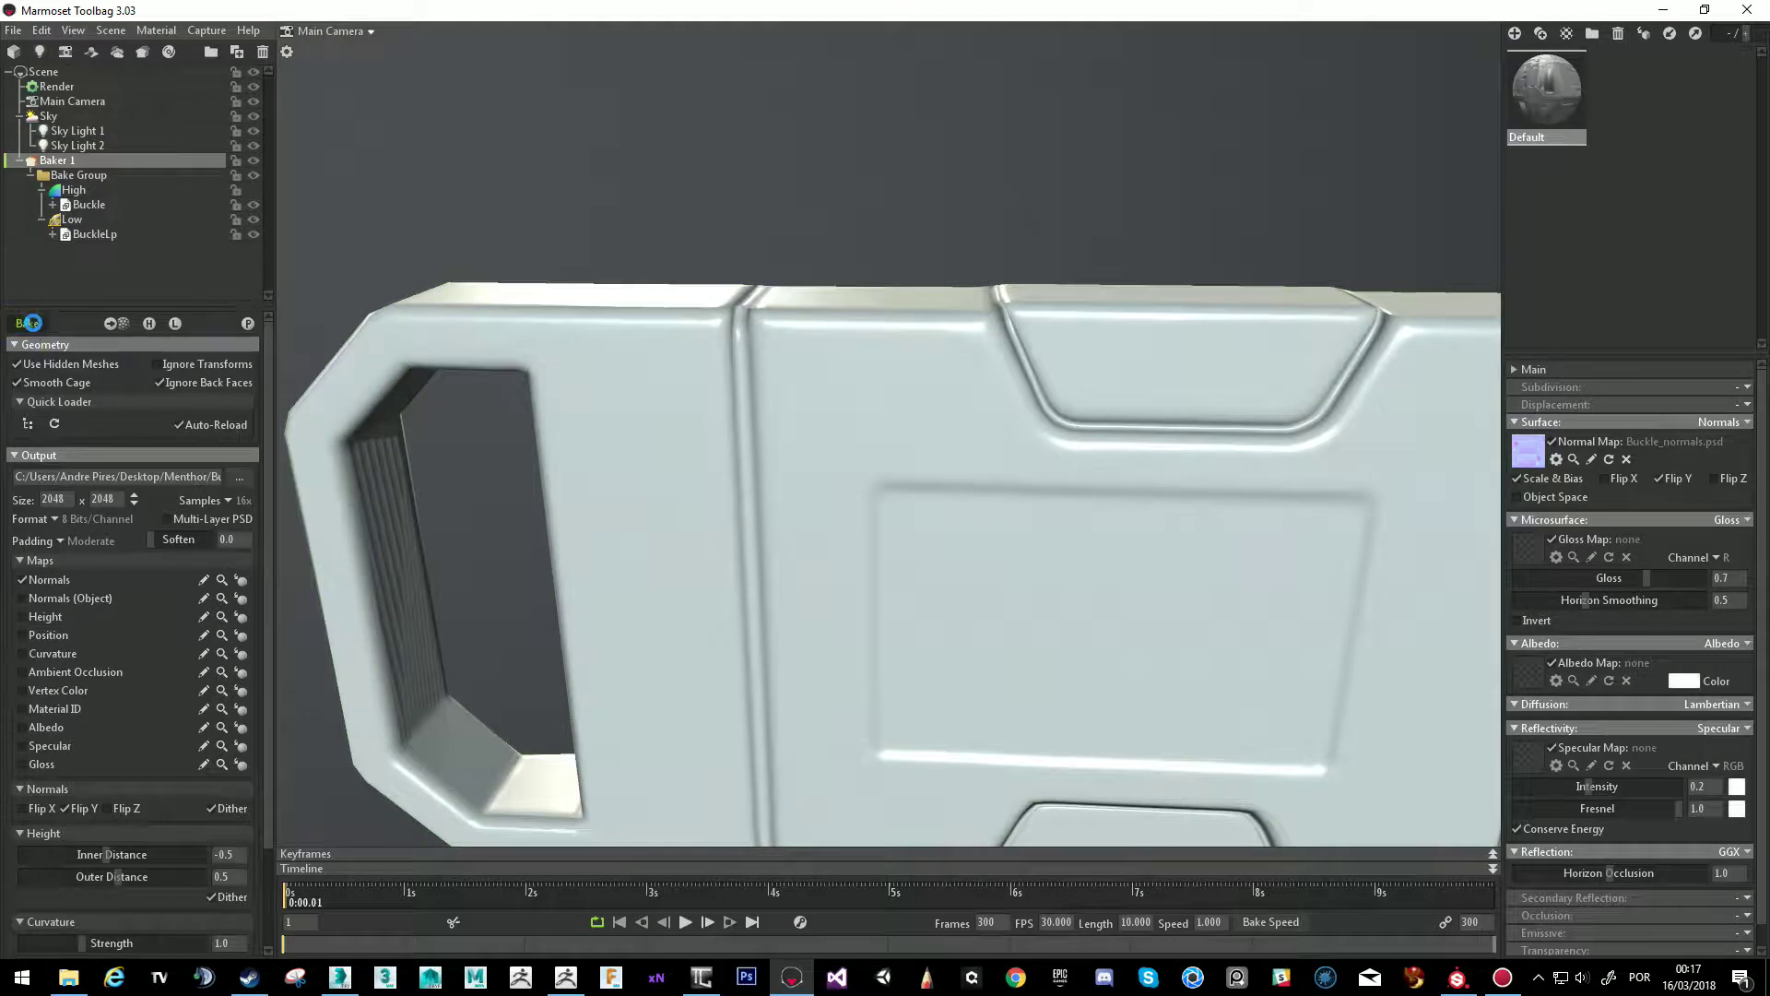
{"action": "scroll", "coordinate": [1039, 516], "scroll_direction": "down", "scroll_amount": 3}
{"action": "left_click_drag", "start_coordinate": [1038, 517], "coordinate": [708, 507]}
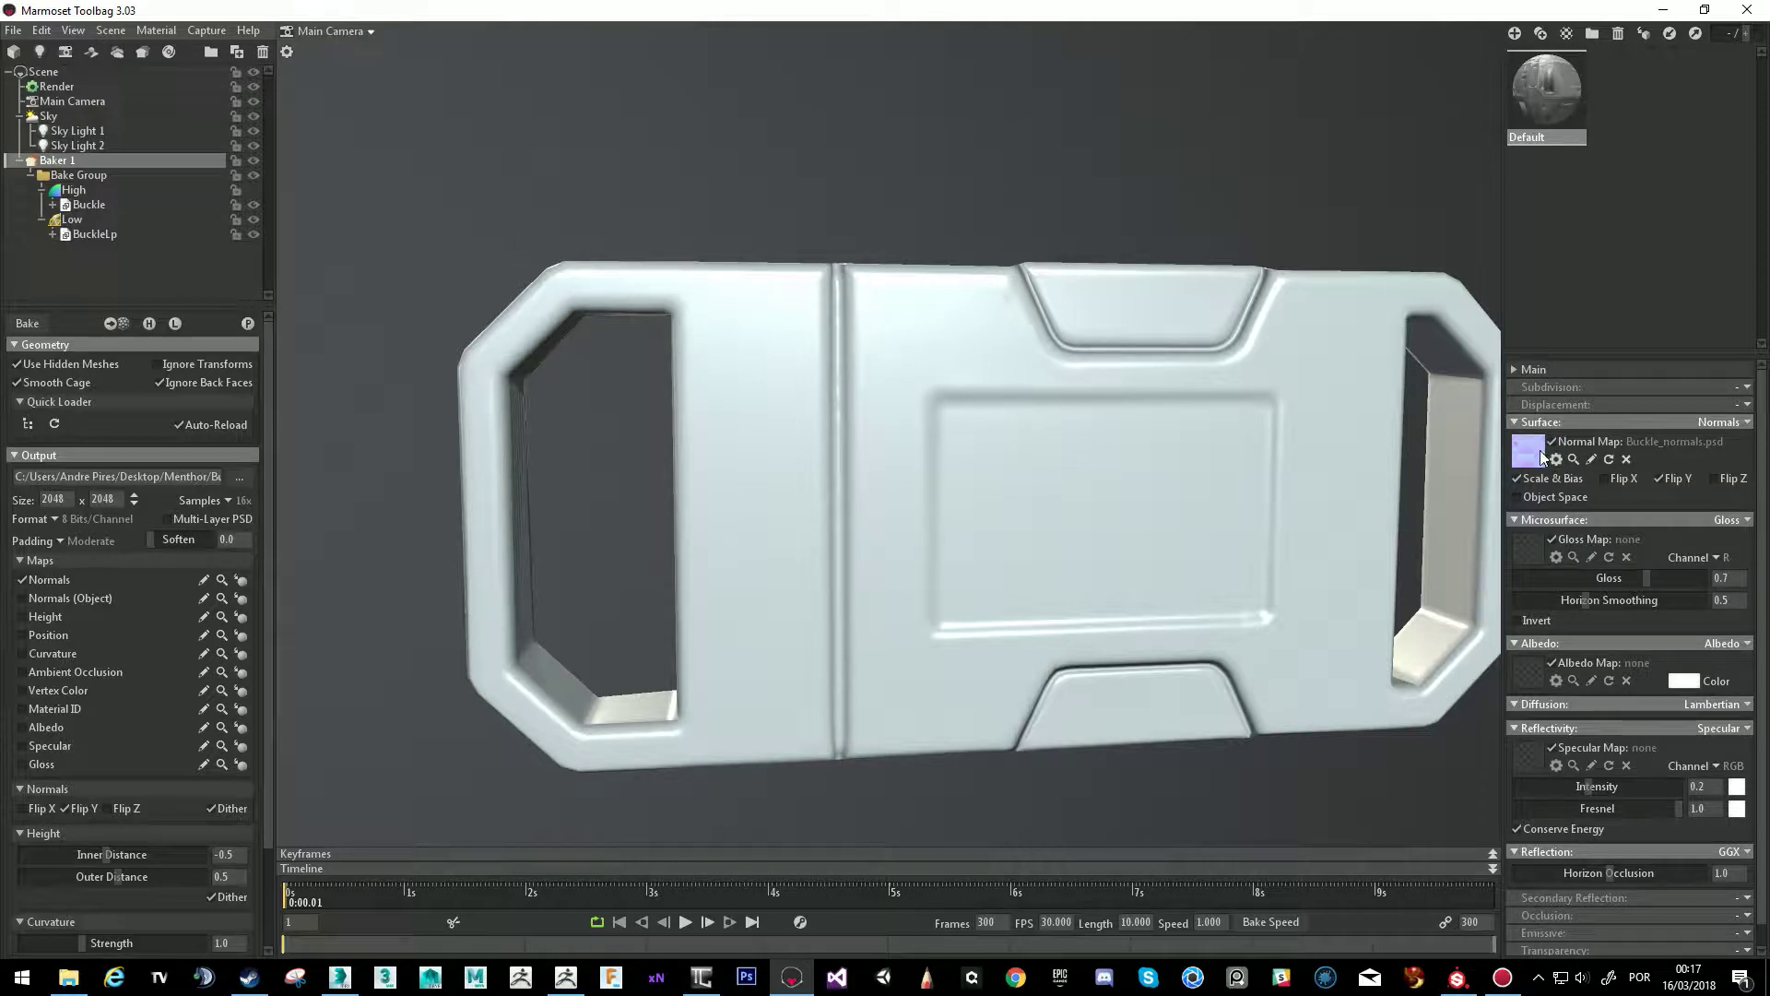
{"action": "left_click_drag", "start_coordinate": [965, 361], "coordinate": [915, 449]}
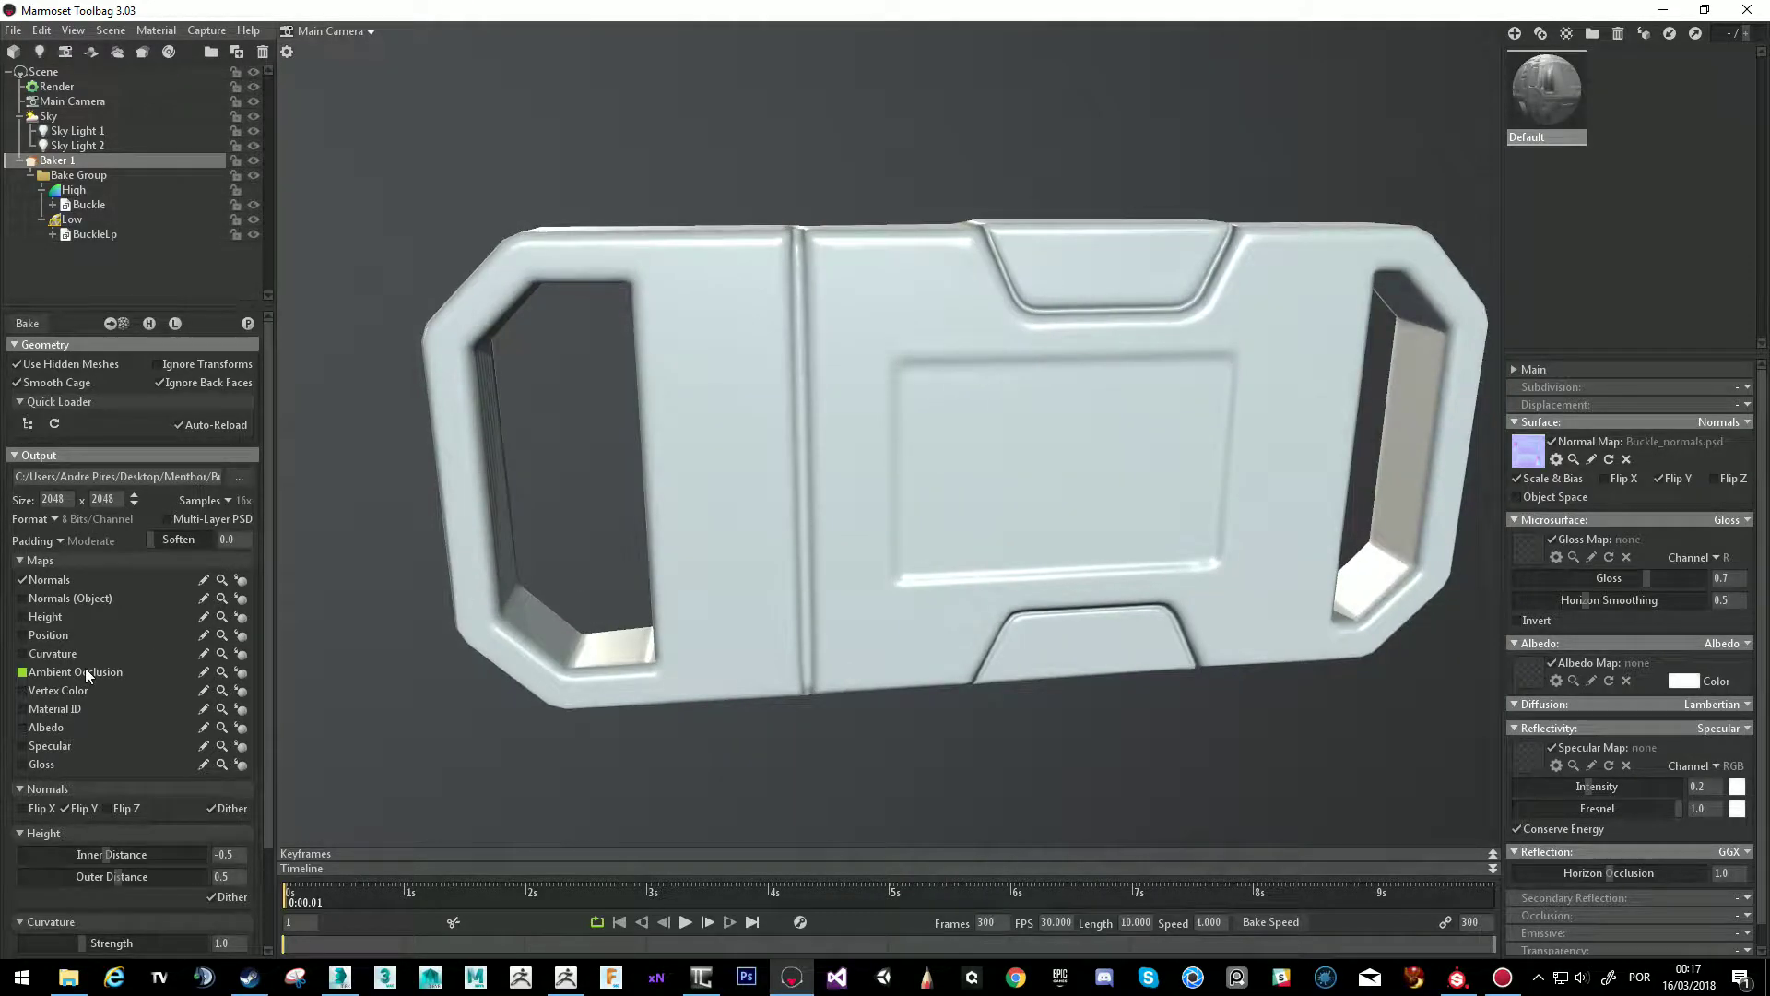
Enable the Ambient Occlusion map, disable the Normals map and run the bake.
{"action": "left_click", "coordinate": [35, 672]}
{"action": "left_click", "coordinate": [23, 583]}
{"action": "left_click", "coordinate": [28, 324]}
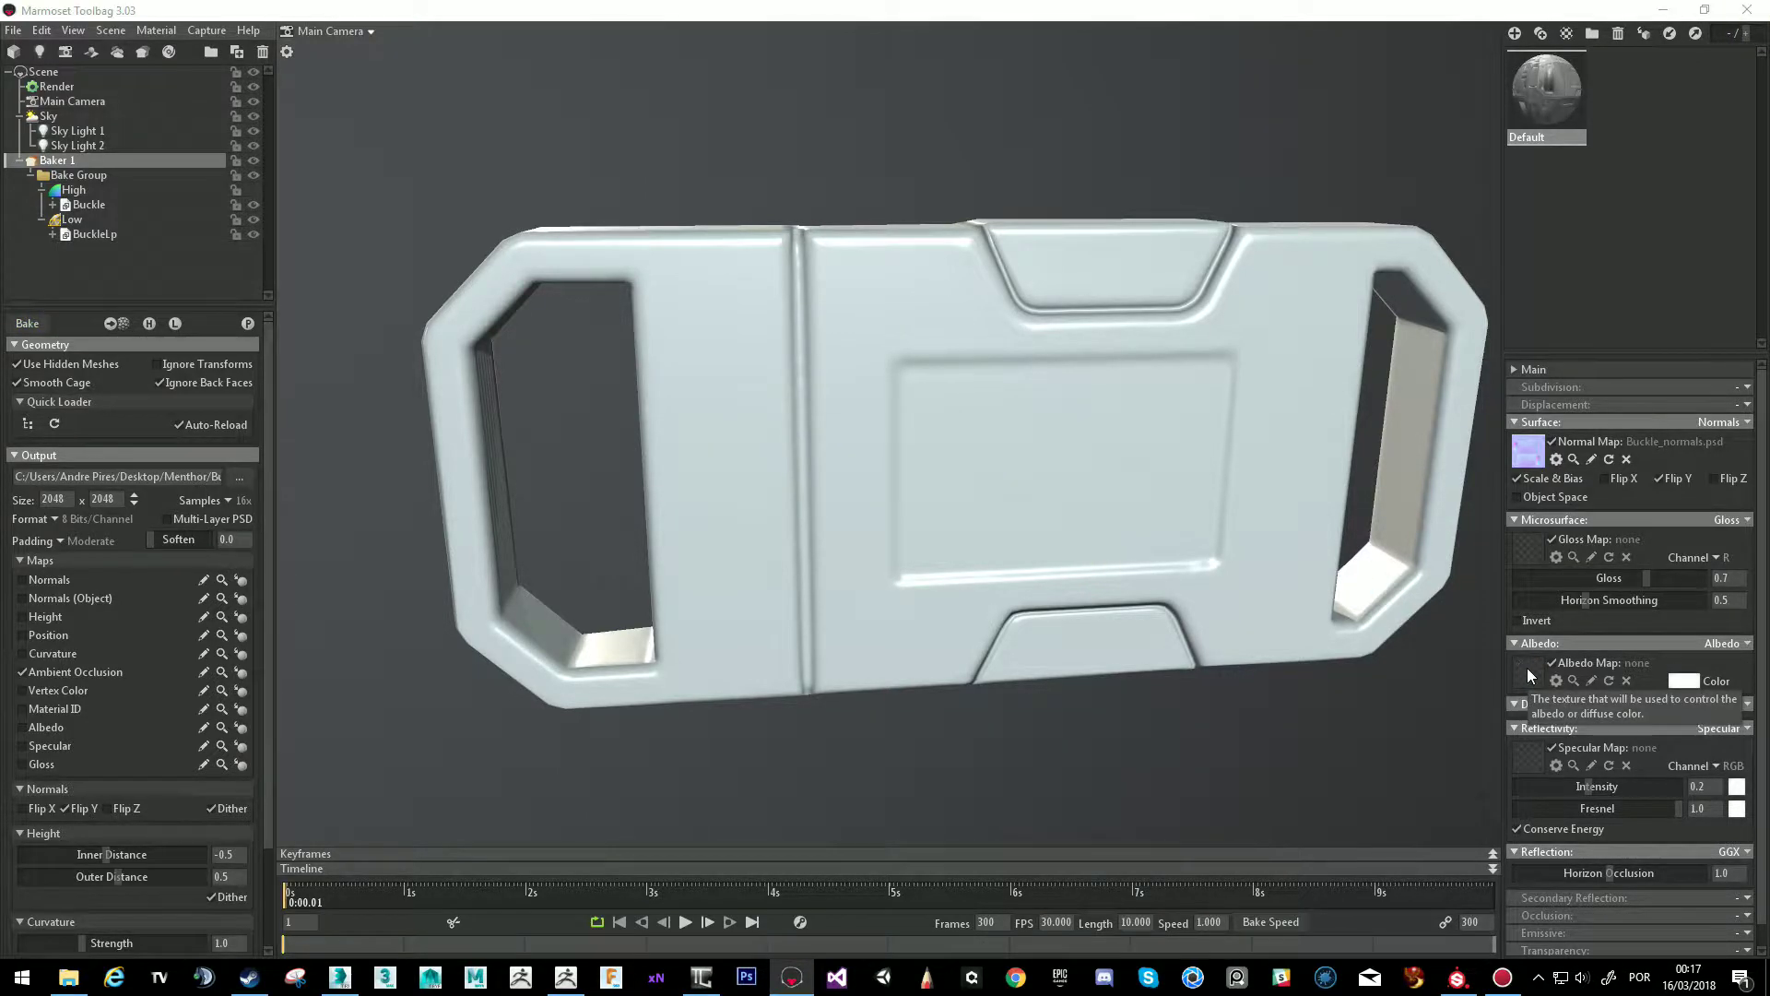
Load Buckle_ao as the Default material's albedo map and check it on both sides of the buckle.
{"action": "left_click", "coordinate": [1527, 674]}
{"action": "double_click", "coordinate": [319, 166]}
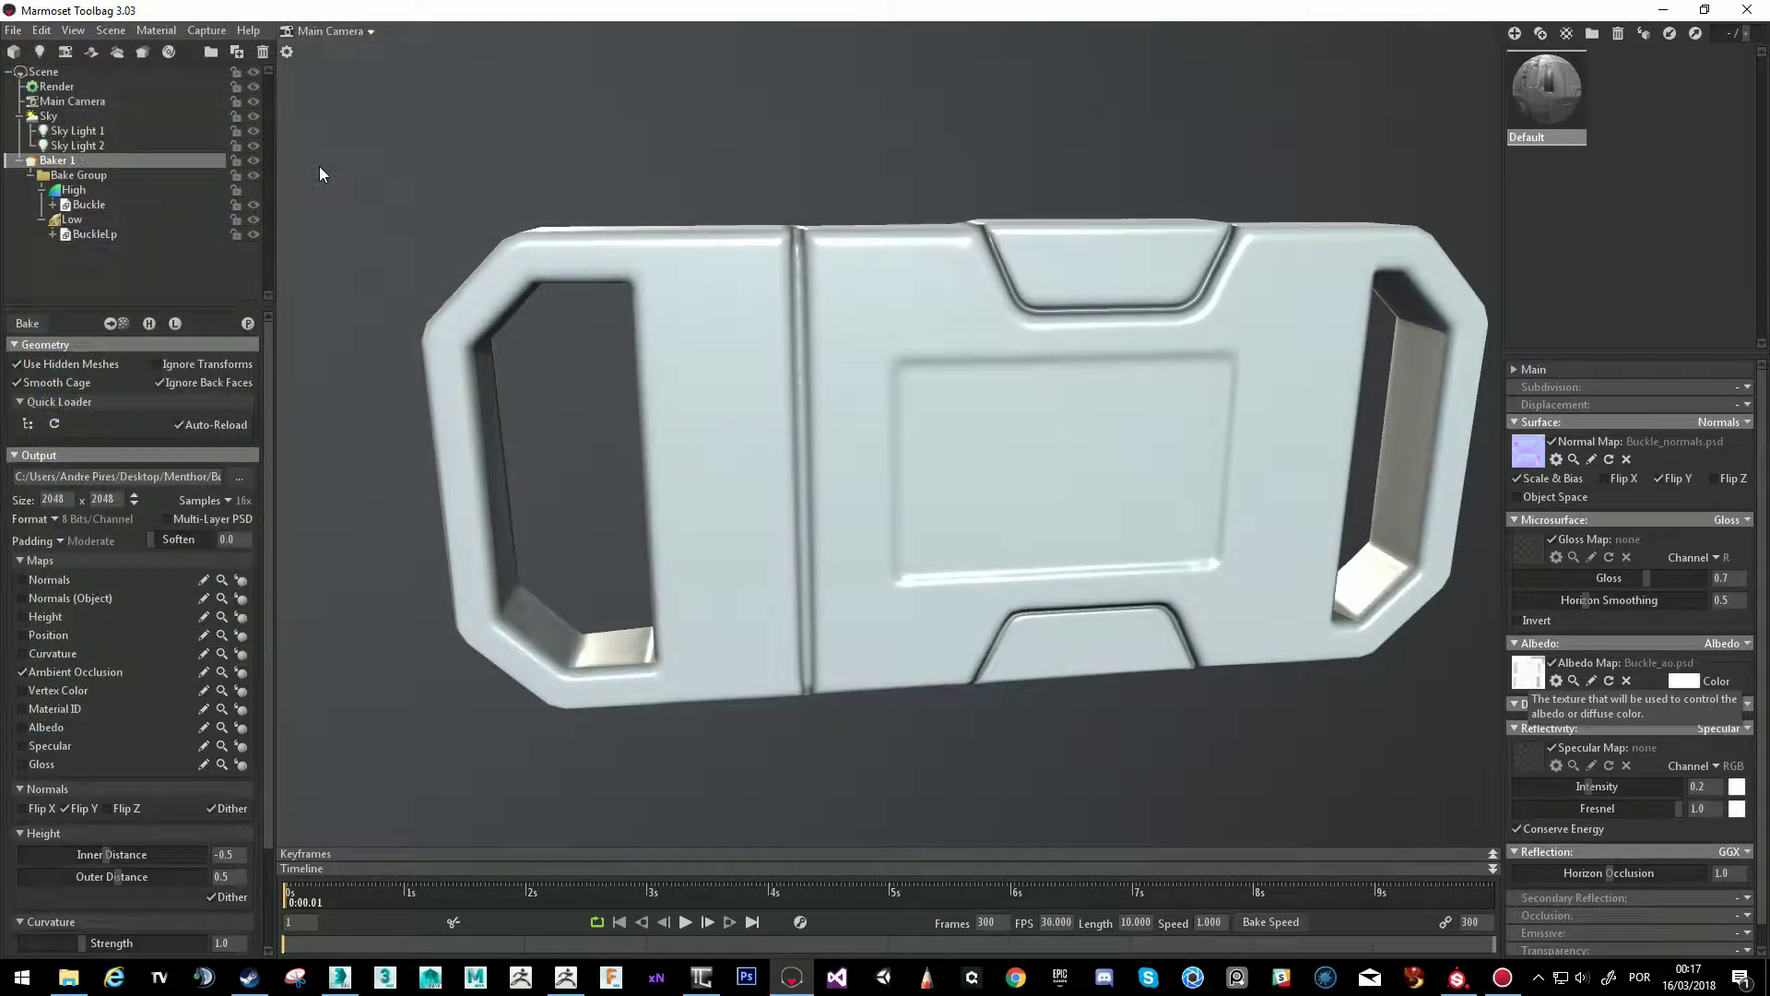
{"action": "left_click_drag", "start_coordinate": [981, 467], "coordinate": [622, 317]}
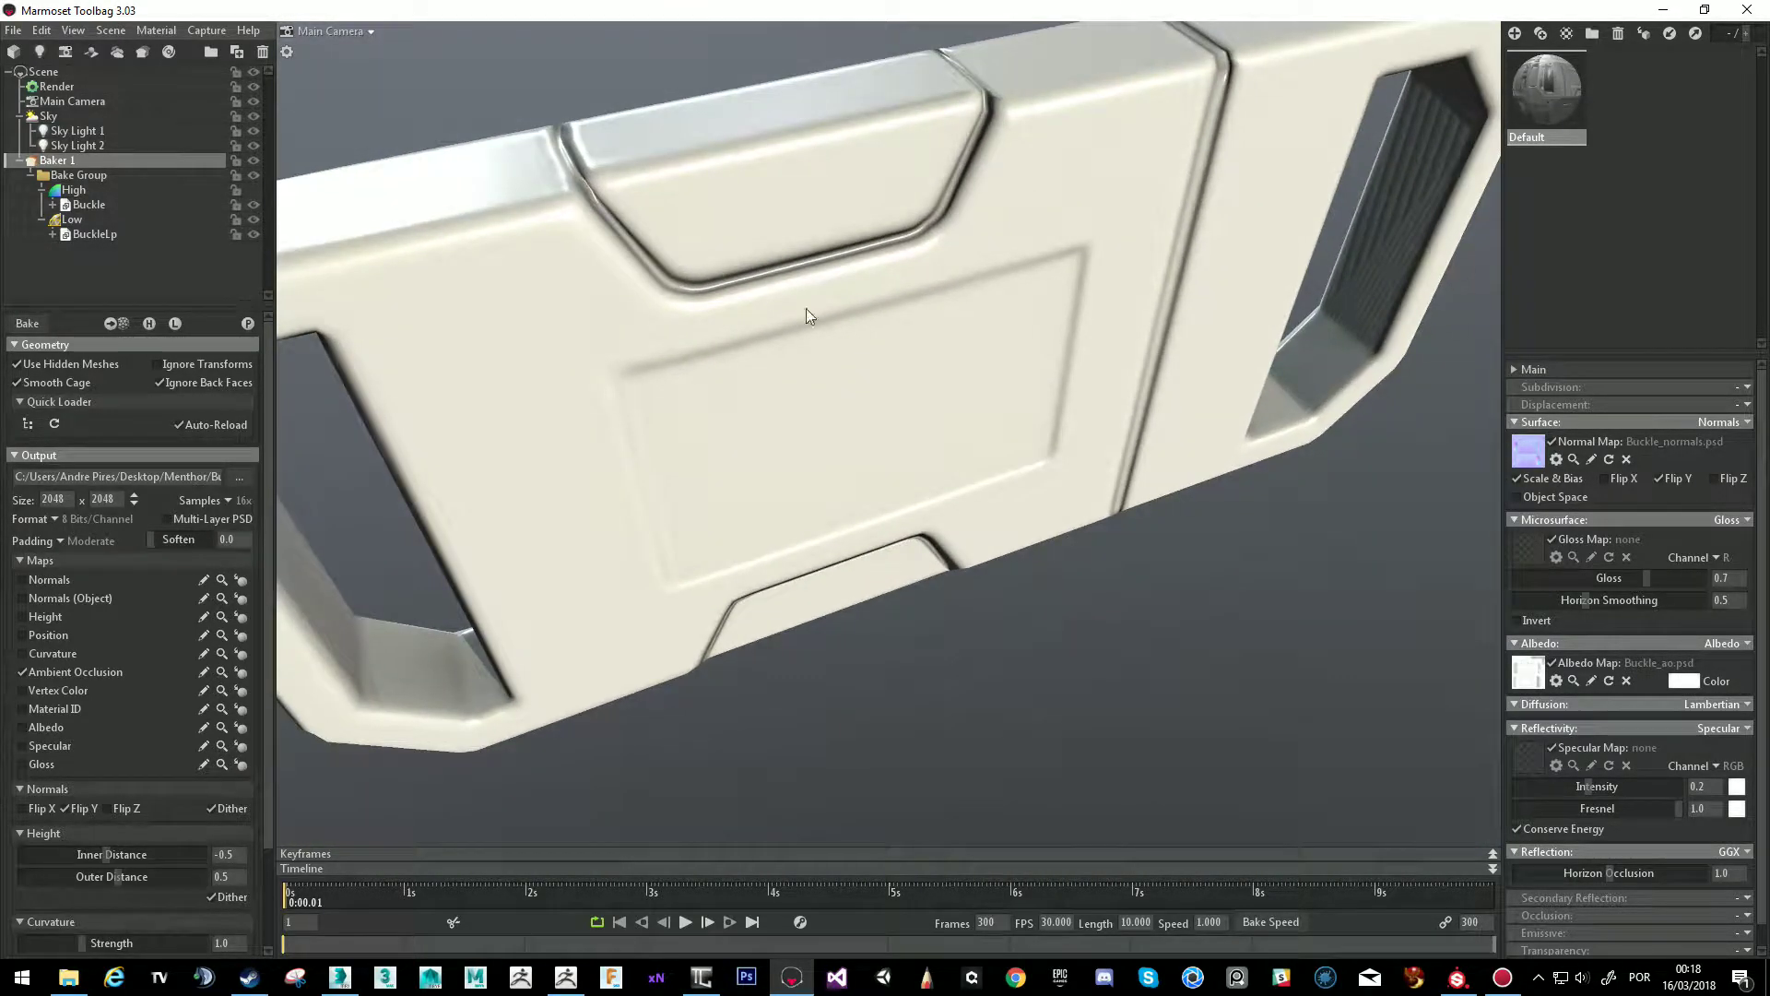
{"action": "left_click_drag", "start_coordinate": [806, 314], "coordinate": [830, 257]}
Compare the buckle with and without the albedo map by toggling it, and view the whole model.
{"action": "left_click", "coordinate": [1553, 663]}
{"action": "left_click", "coordinate": [1553, 663]}
{"action": "left_click", "coordinate": [1553, 663]}
{"action": "left_click", "coordinate": [1553, 663]}
{"action": "left_click", "coordinate": [1552, 663]}
{"action": "left_click", "coordinate": [1552, 663]}
{"action": "mouse_move", "coordinate": [1296, 685]}
{"action": "left_mouse_down"}
{"action": "mouse_move", "coordinate": [1258, 598]}
{"action": "mouse_move", "coordinate": [1543, 539]}
{"action": "mouse_move", "coordinate": [946, 500]}
{"action": "mouse_move", "coordinate": [1014, 572]}
{"action": "mouse_move", "coordinate": [808, 714]}
{"action": "mouse_move", "coordinate": [754, 498]}
{"action": "mouse_move", "coordinate": [814, 427]}
{"action": "mouse_move", "coordinate": [901, 486]}
{"action": "mouse_move", "coordinate": [1119, 553]}
{"action": "mouse_move", "coordinate": [980, 458]}
{"action": "mouse_move", "coordinate": [691, 480]}
{"action": "mouse_move", "coordinate": [849, 488]}
{"action": "mouse_move", "coordinate": [972, 583]}
{"action": "left_mouse_up"}
{"action": "scroll", "coordinate": [895, 529], "scroll_direction": "up", "scroll_amount": 2}
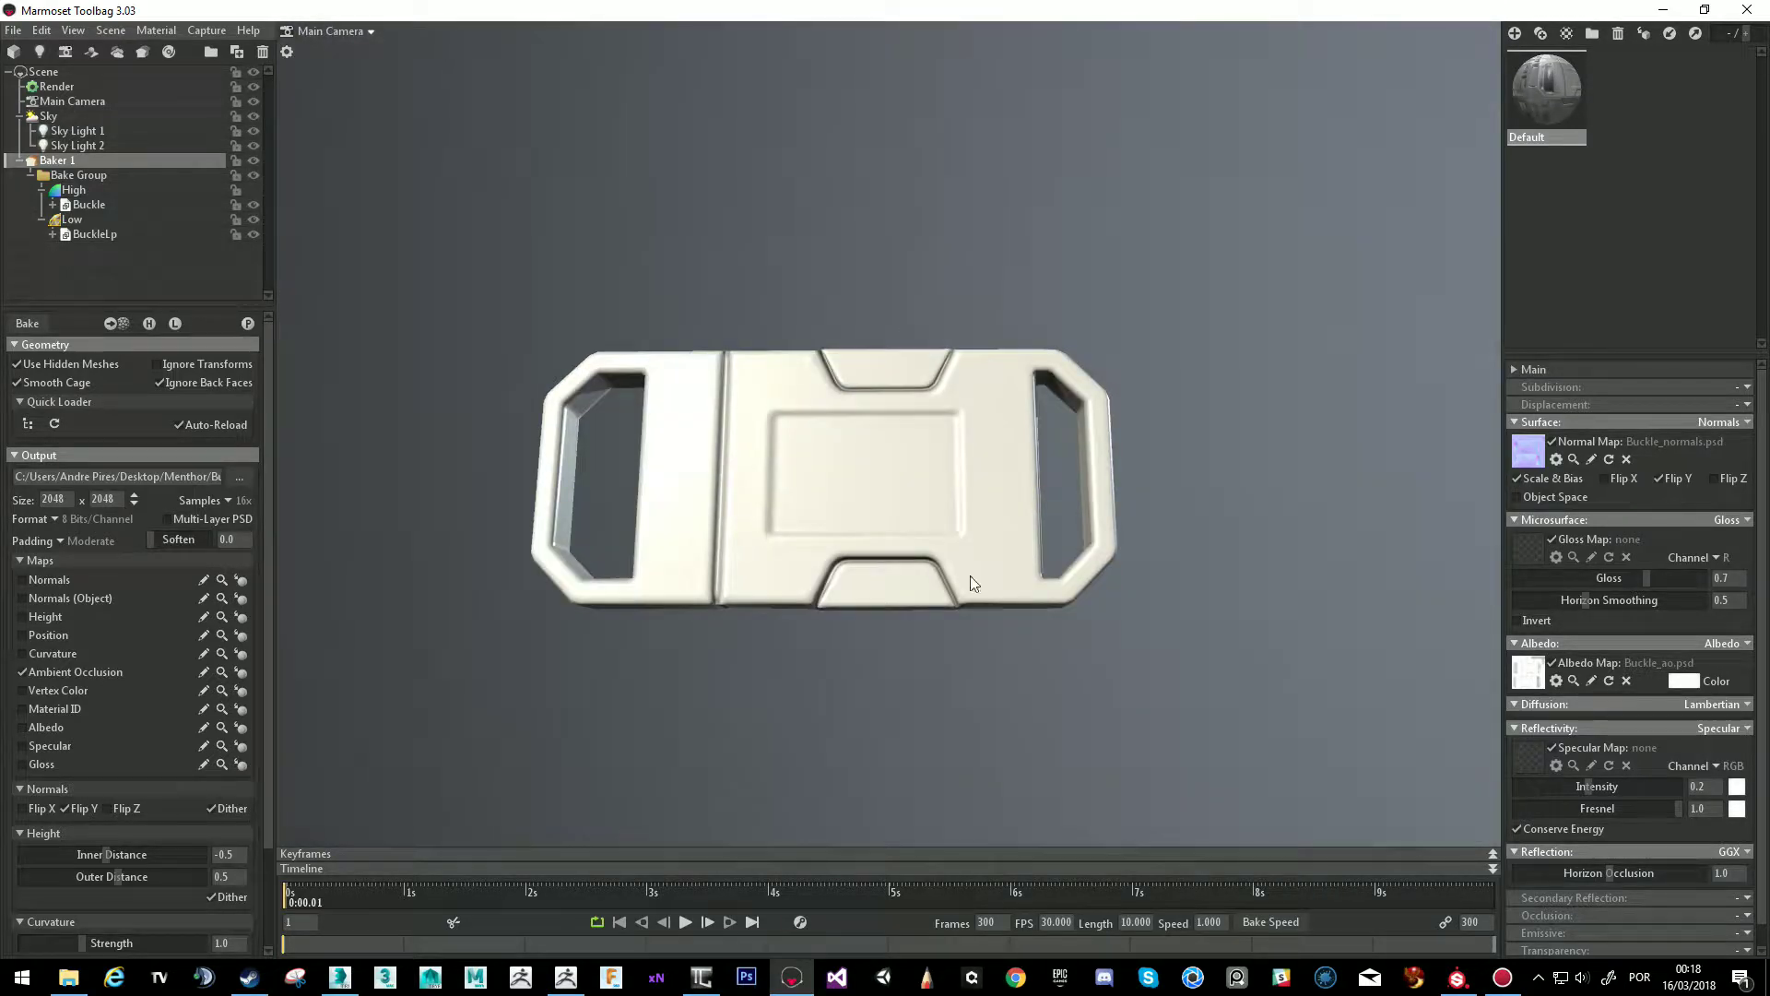
Switch to Substance Painter and start a new project with BuckleLp from the Menthor folder as its mesh.
{"action": "left_click", "coordinate": [1456, 975]}
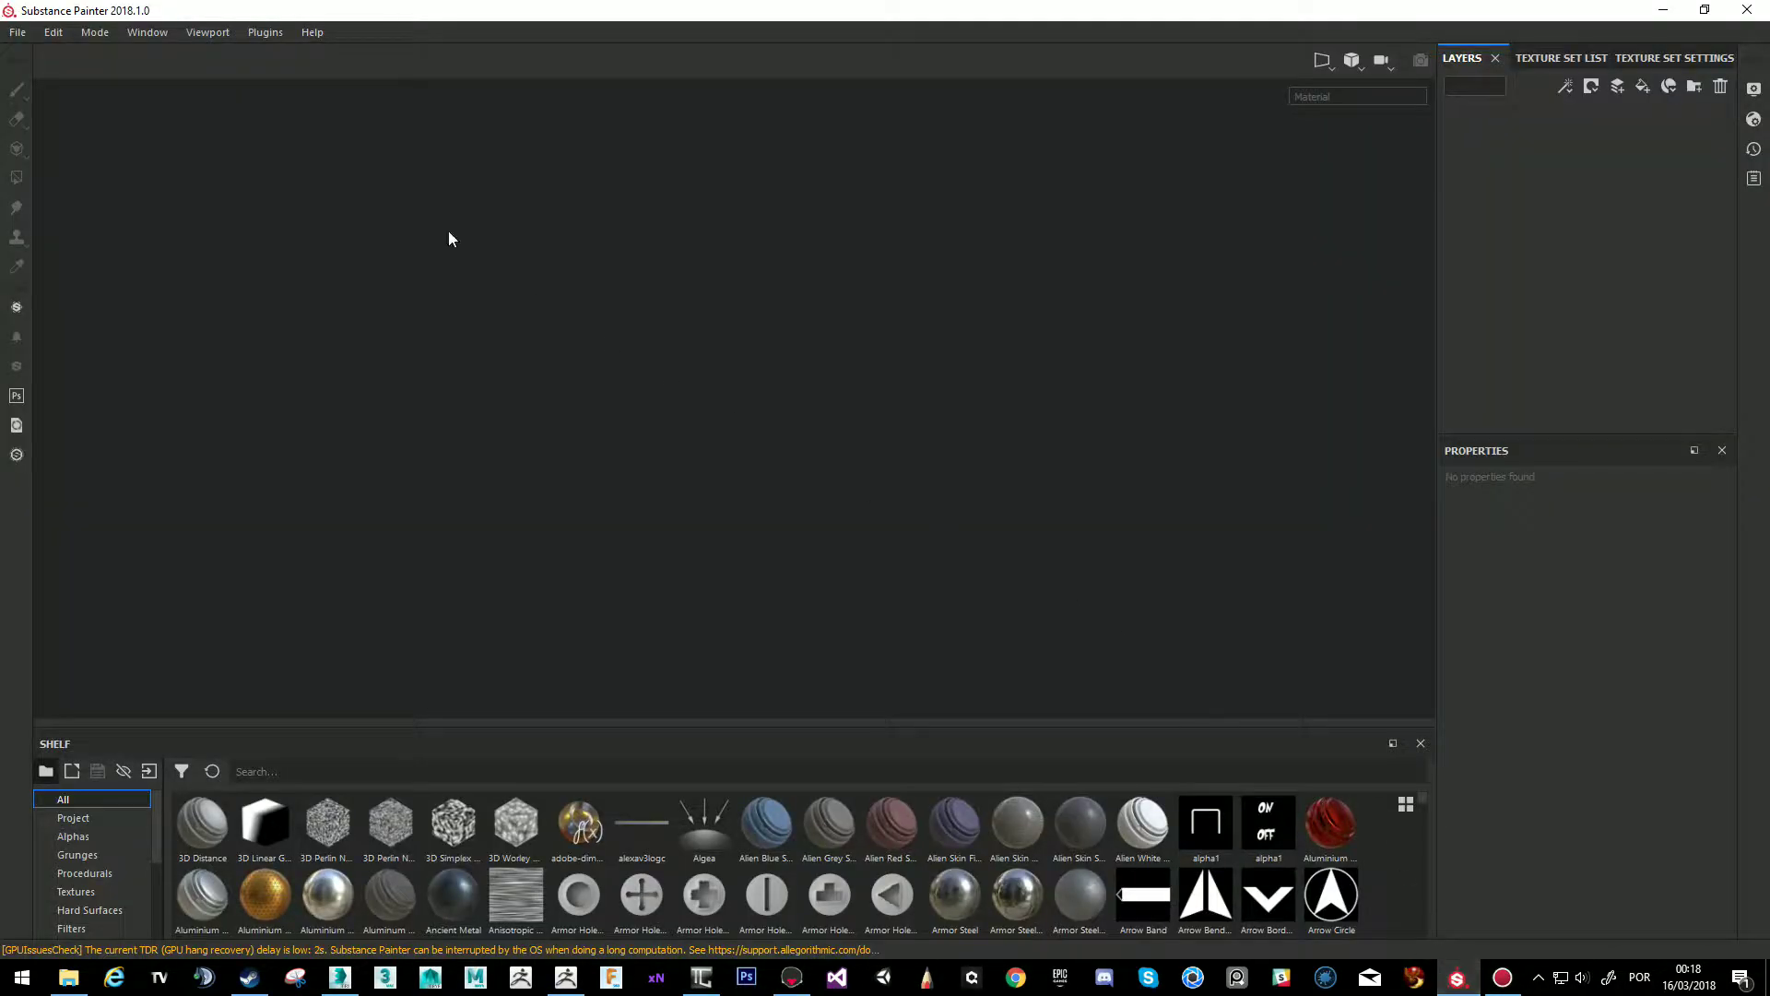
{"action": "left_click", "coordinate": [19, 35]}
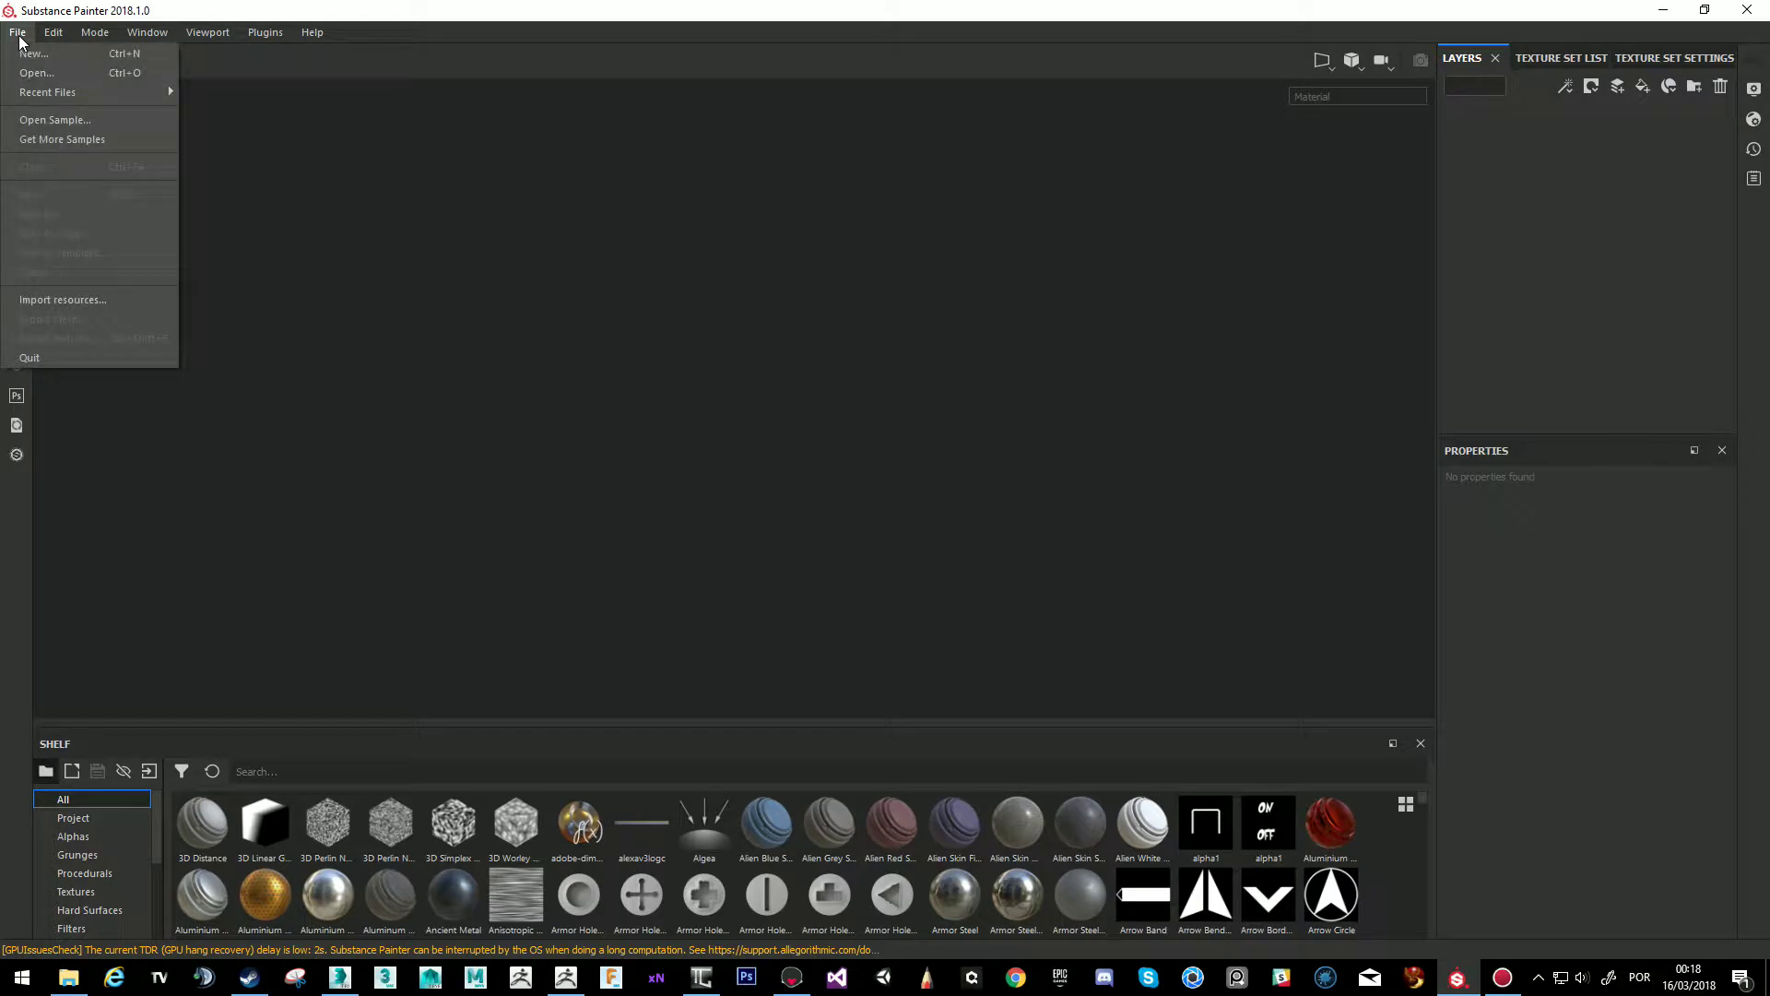
{"action": "left_click", "coordinate": [33, 52]}
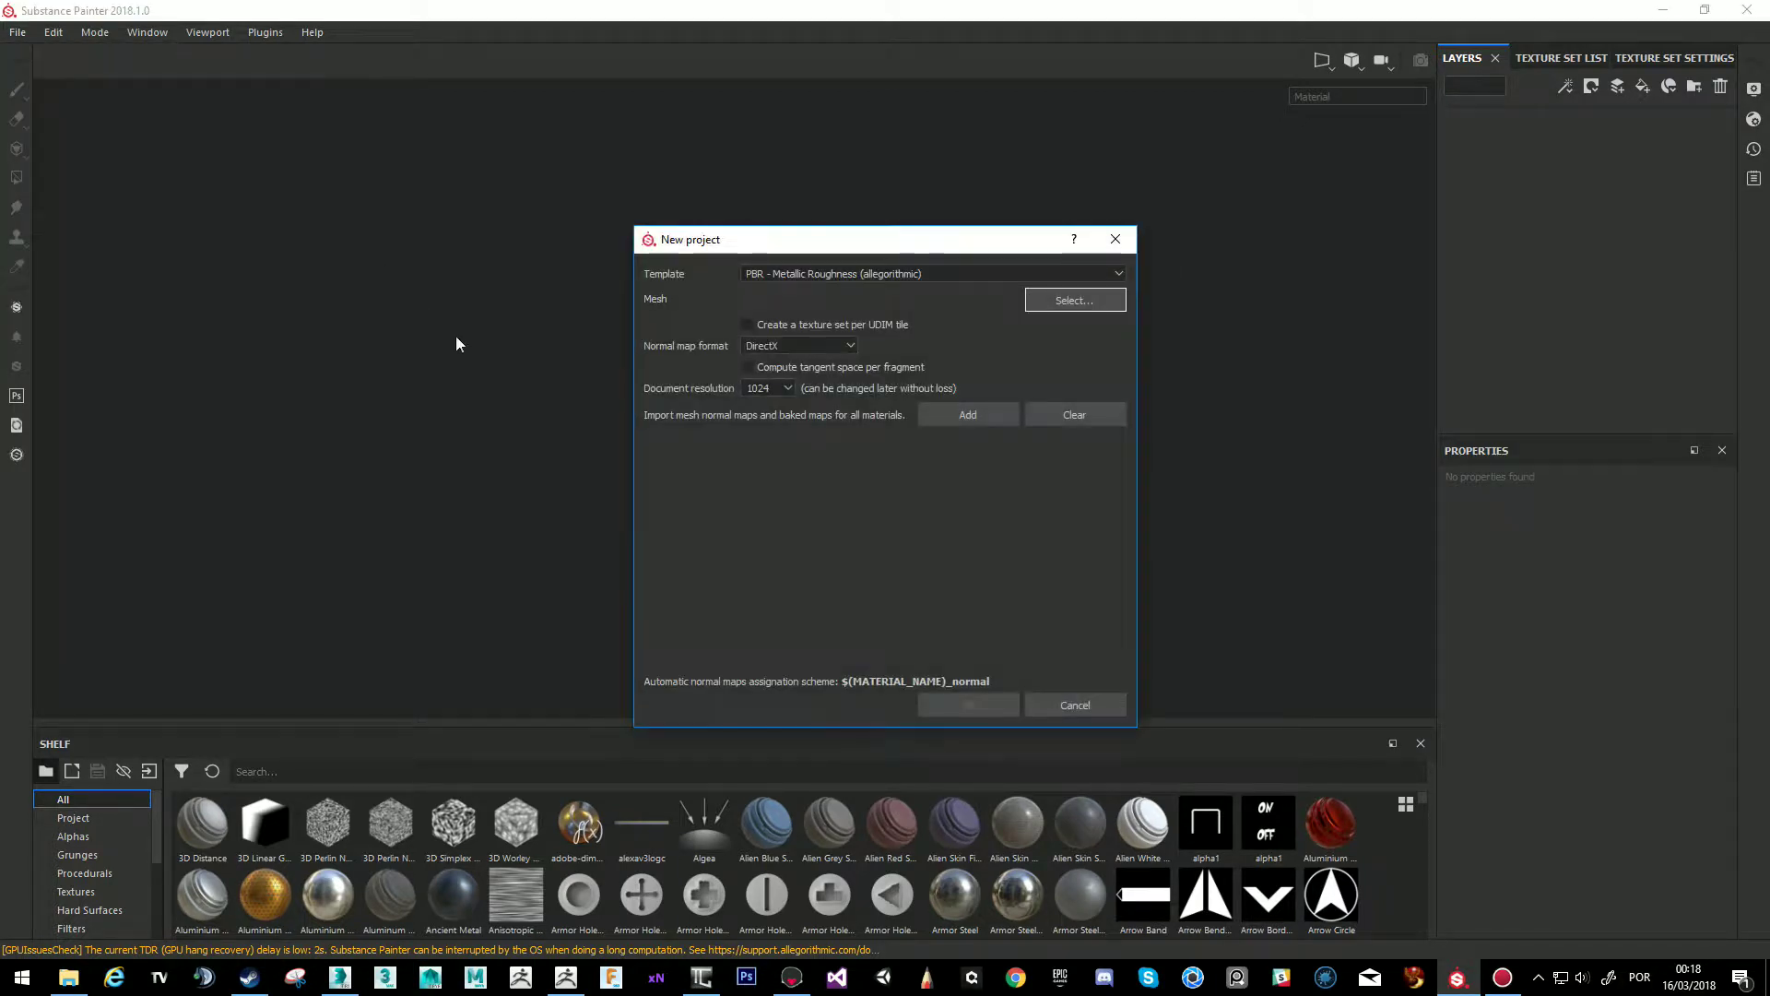
{"action": "left_click", "coordinate": [1108, 300]}
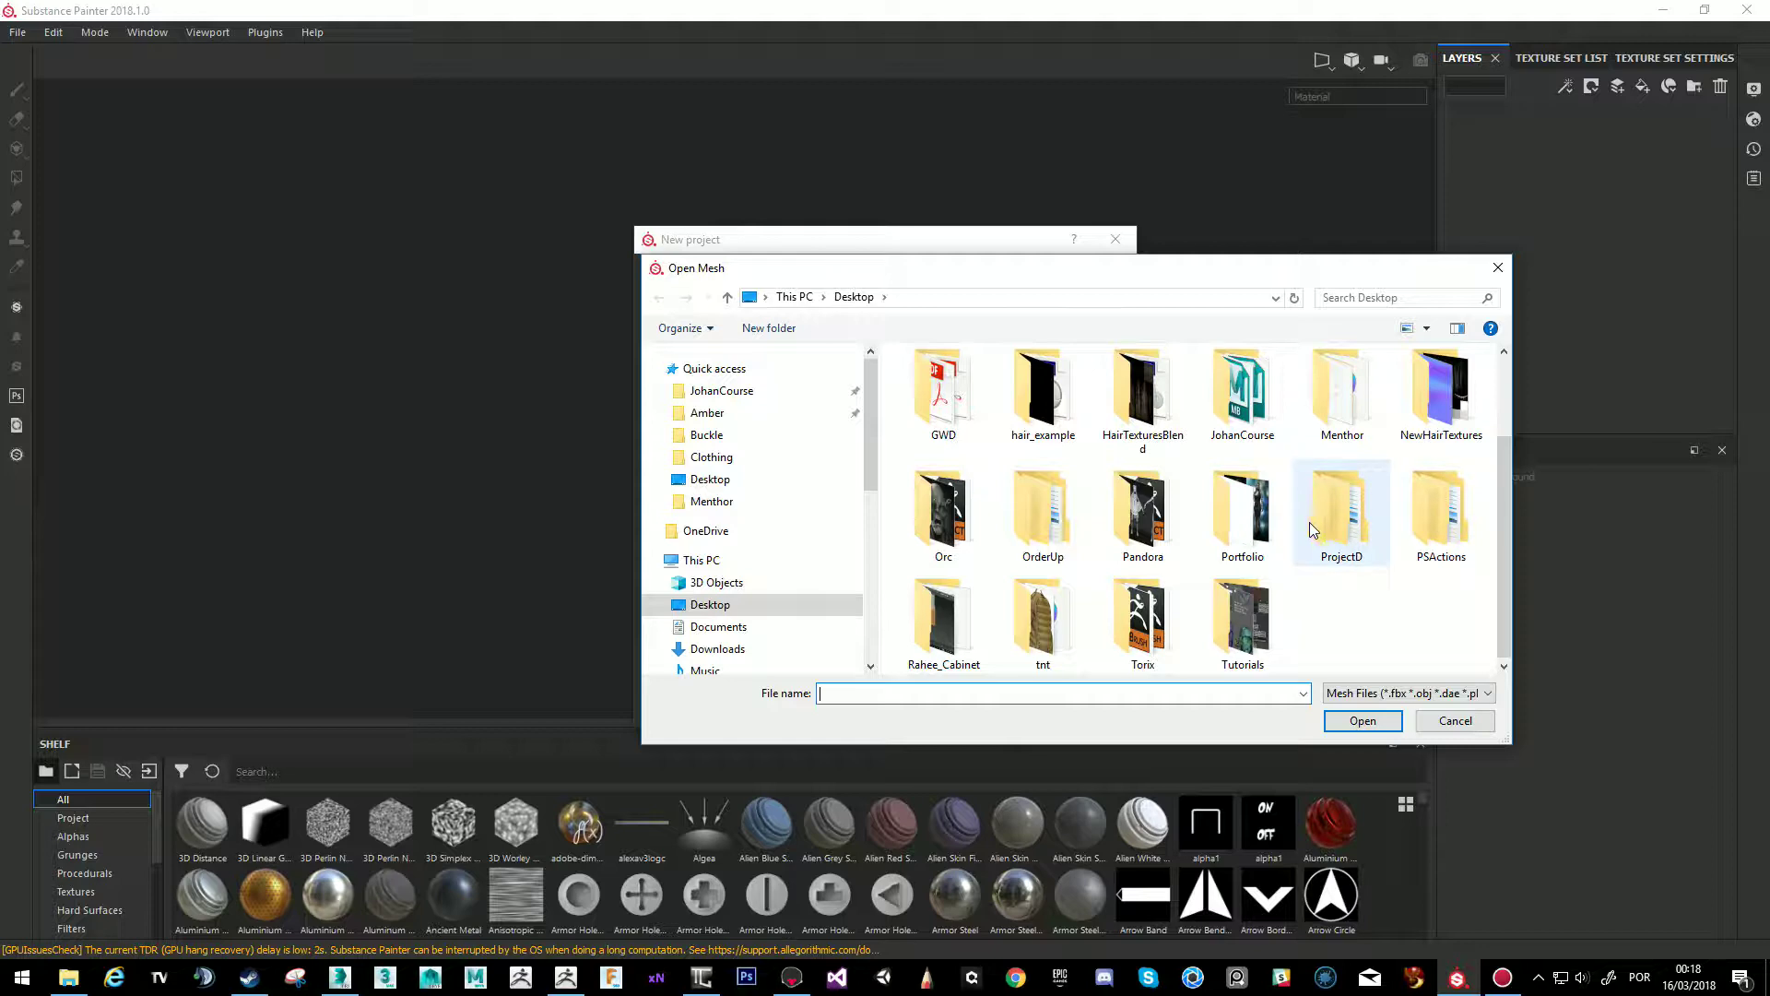
{"action": "double_click", "coordinate": [1342, 392]}
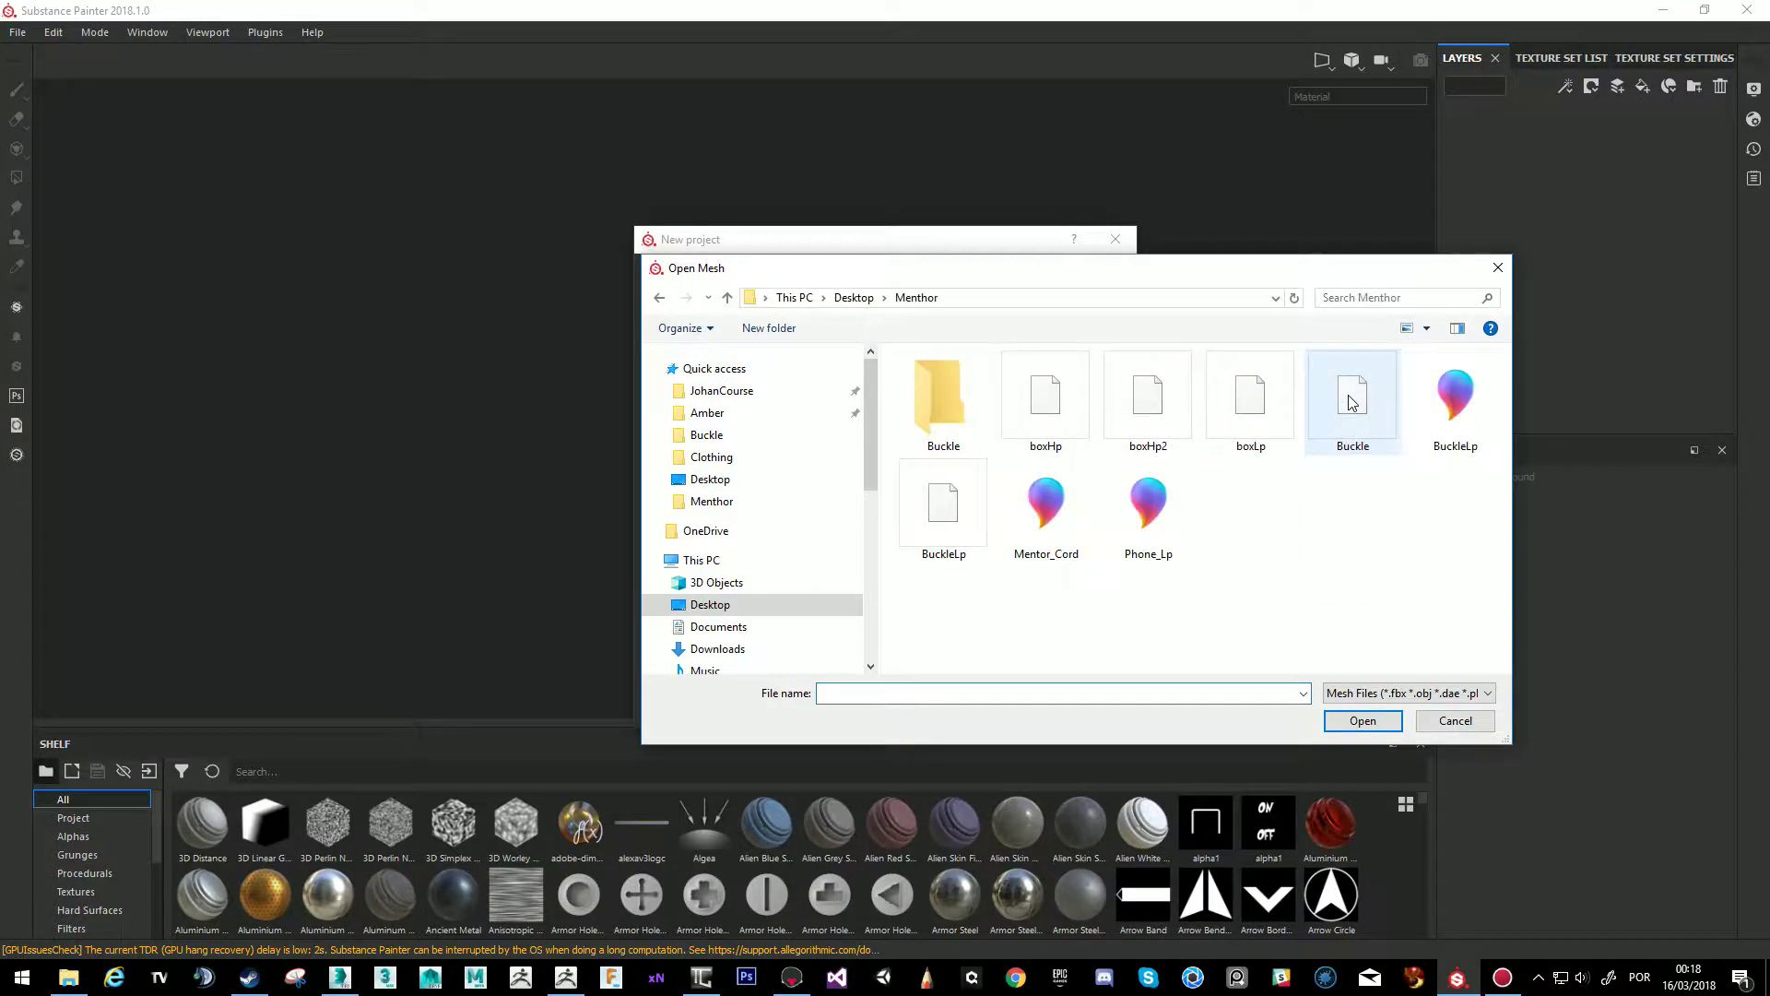
{"action": "double_click", "coordinate": [1455, 401]}
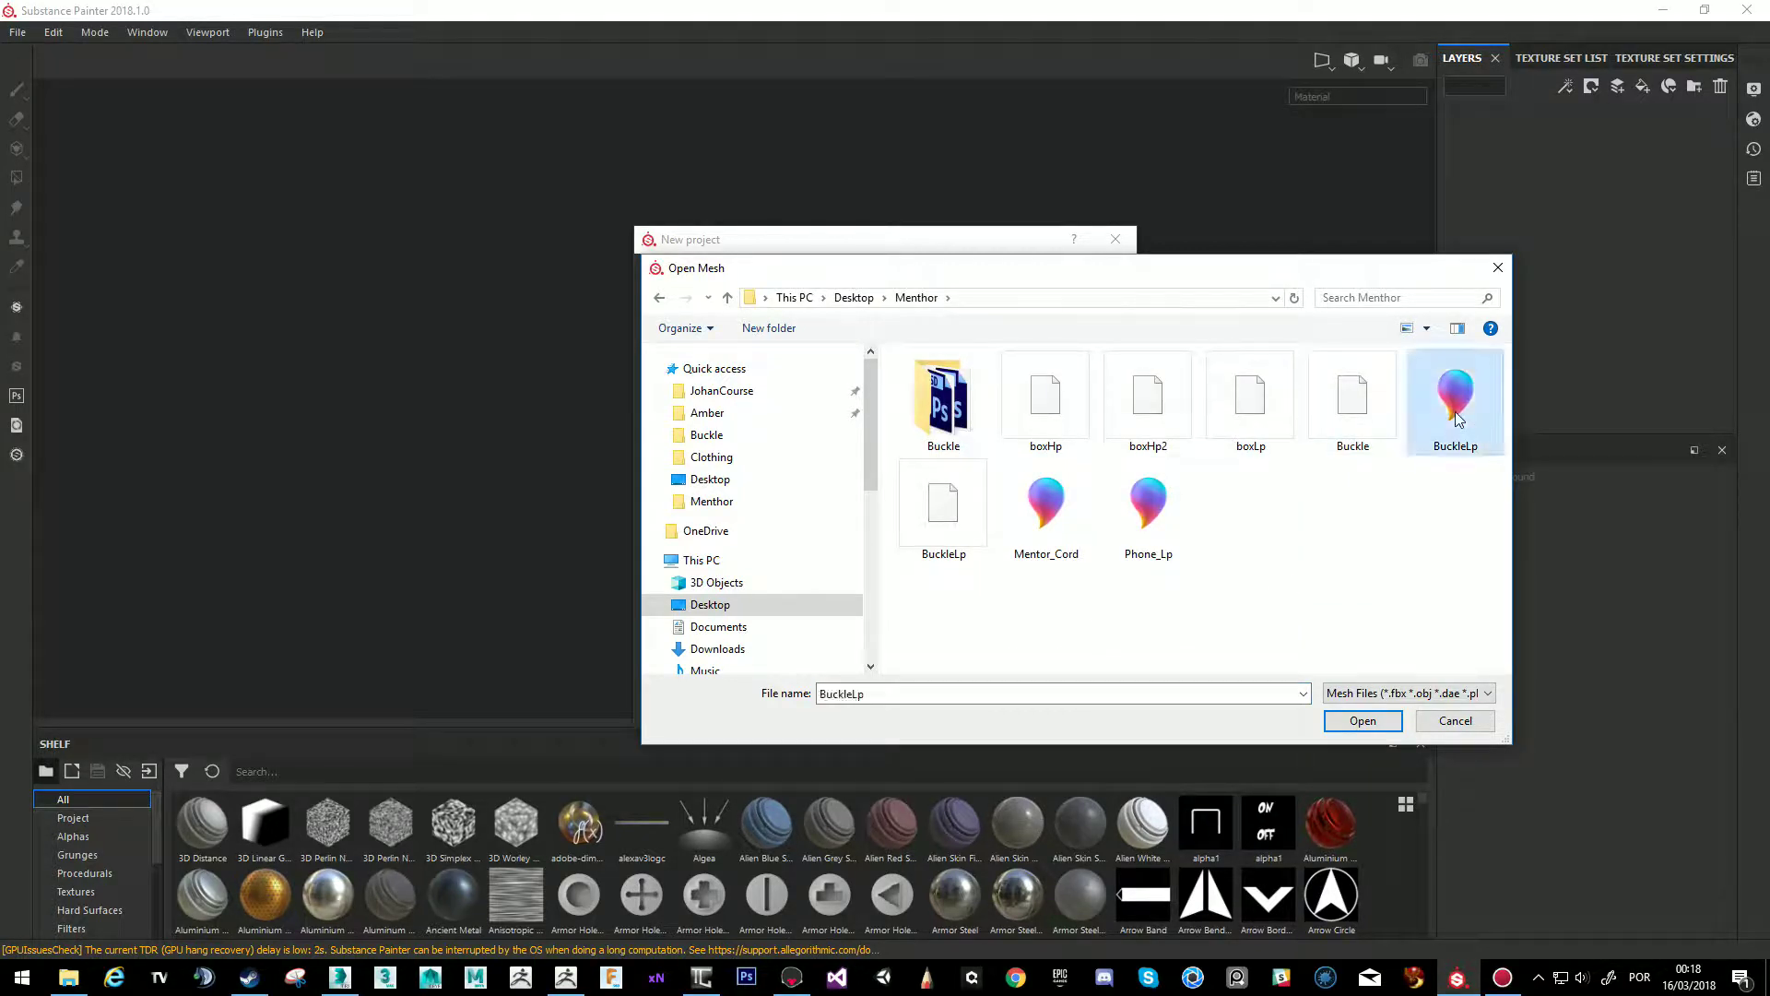
Set the document resolution to 2048, add the Buckle_ao and Buckle_normals maps, and create the project.
{"action": "left_click", "coordinate": [789, 388]}
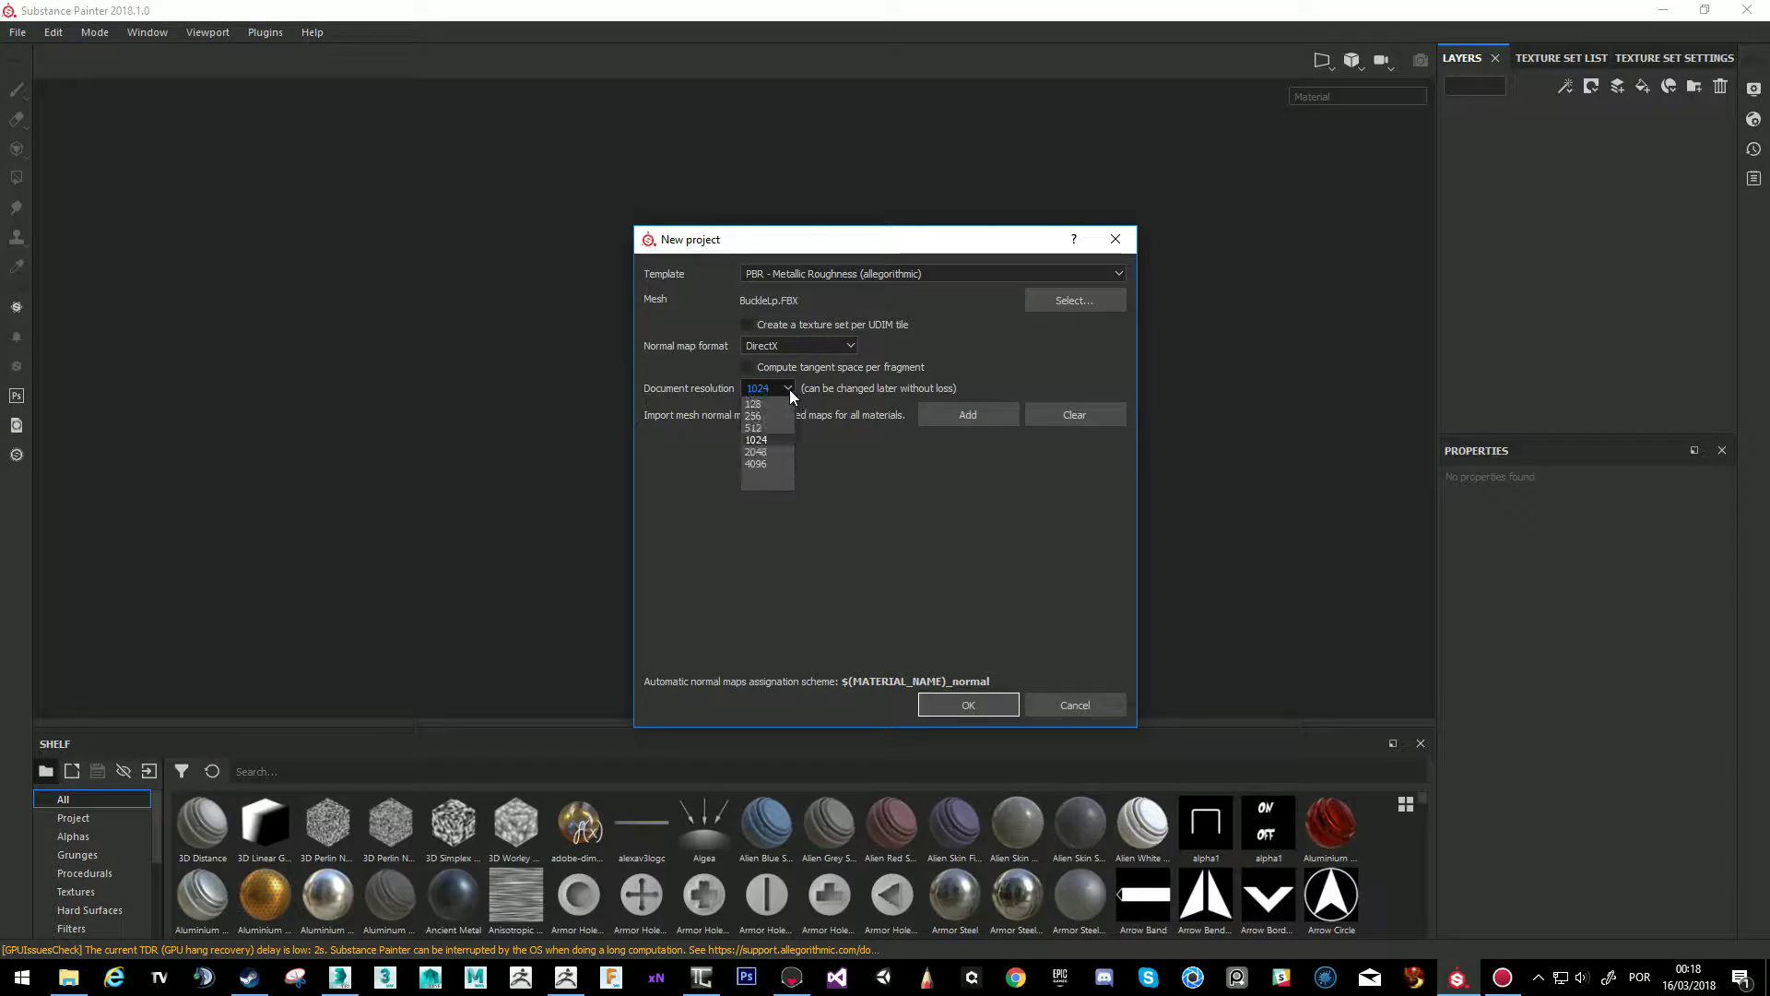
{"action": "left_click", "coordinate": [765, 451]}
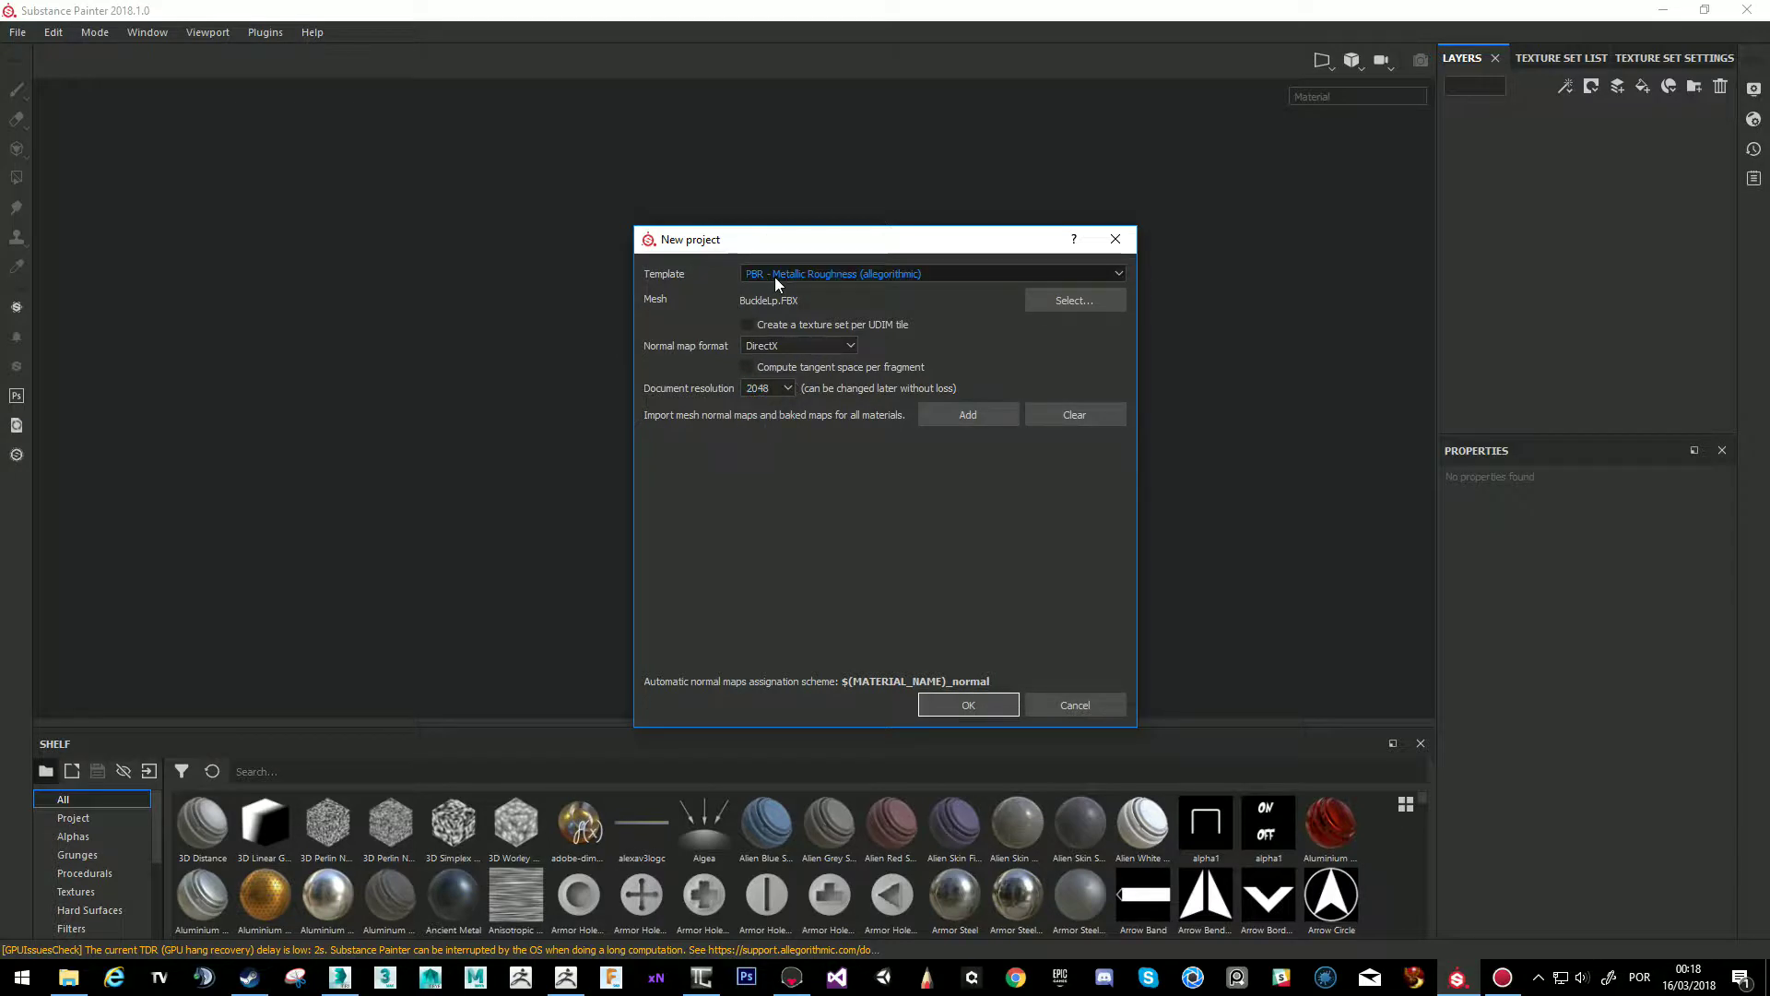
{"action": "left_click", "coordinate": [971, 417]}
{"action": "double_click", "coordinate": [939, 404]}
{"action": "left_click", "coordinate": [939, 406]}
{"action": "left_click", "coordinate": [1057, 417], "text": "ctrl"}
{"action": "left_click", "coordinate": [1364, 722]}
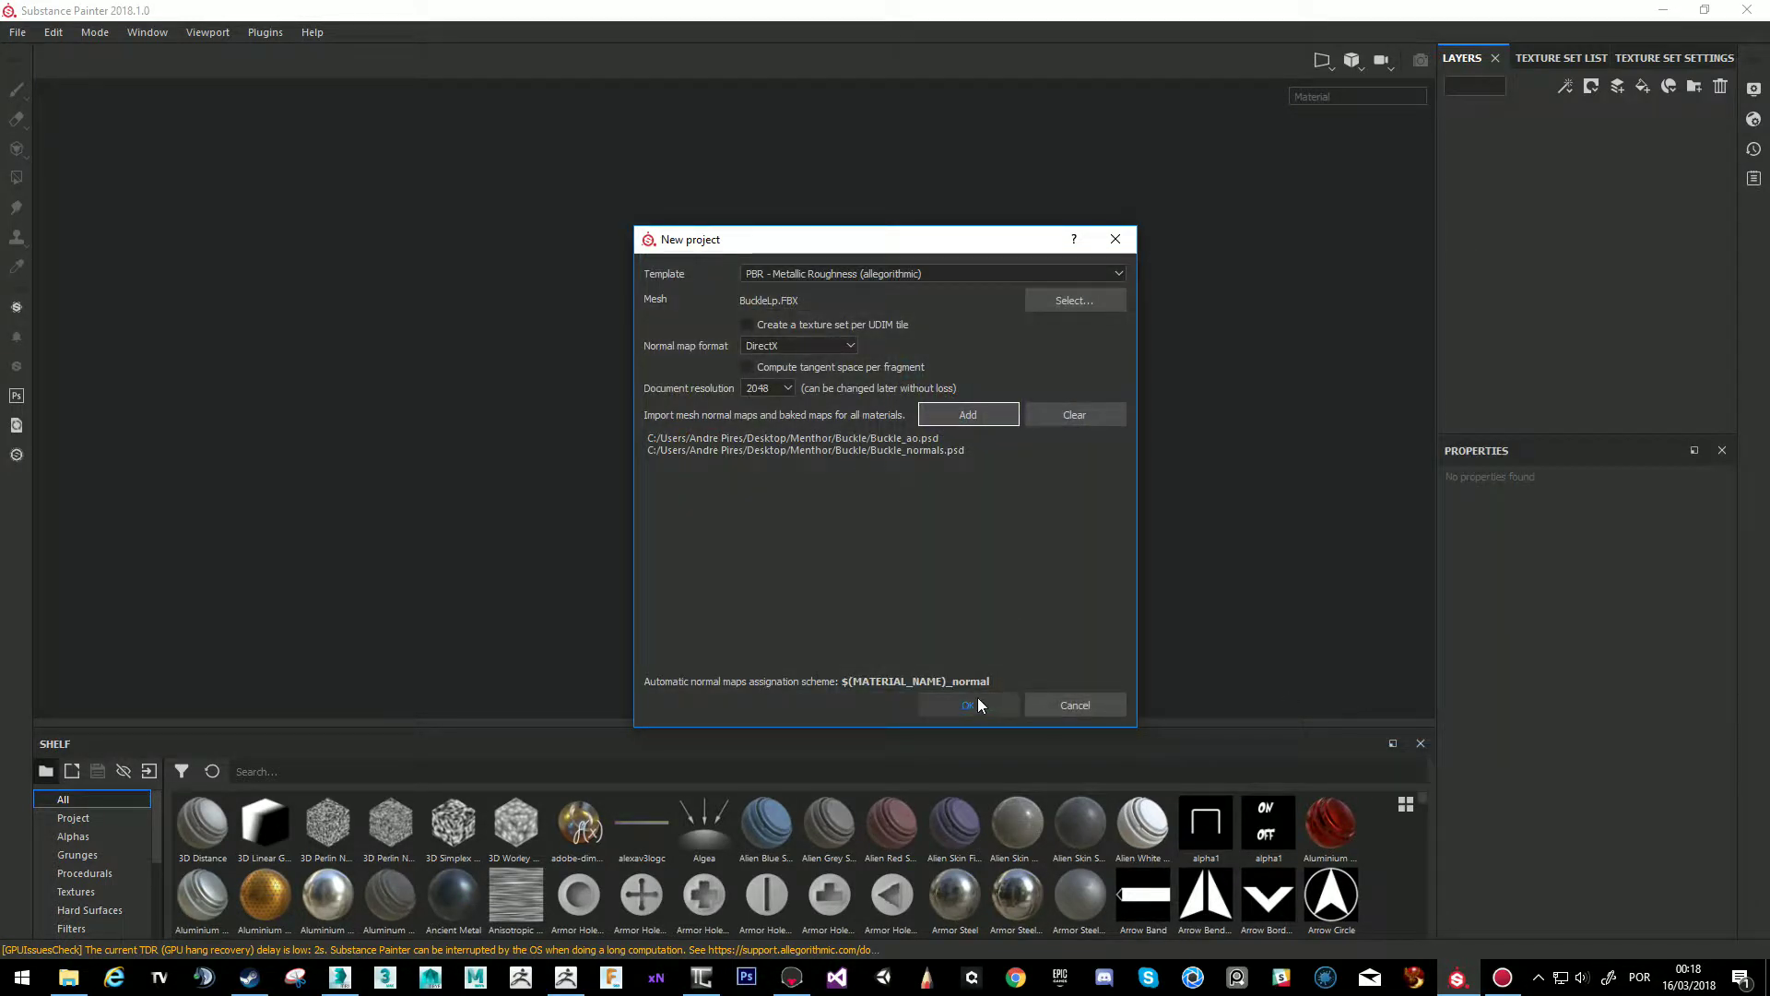
{"action": "left_click", "coordinate": [979, 705]}
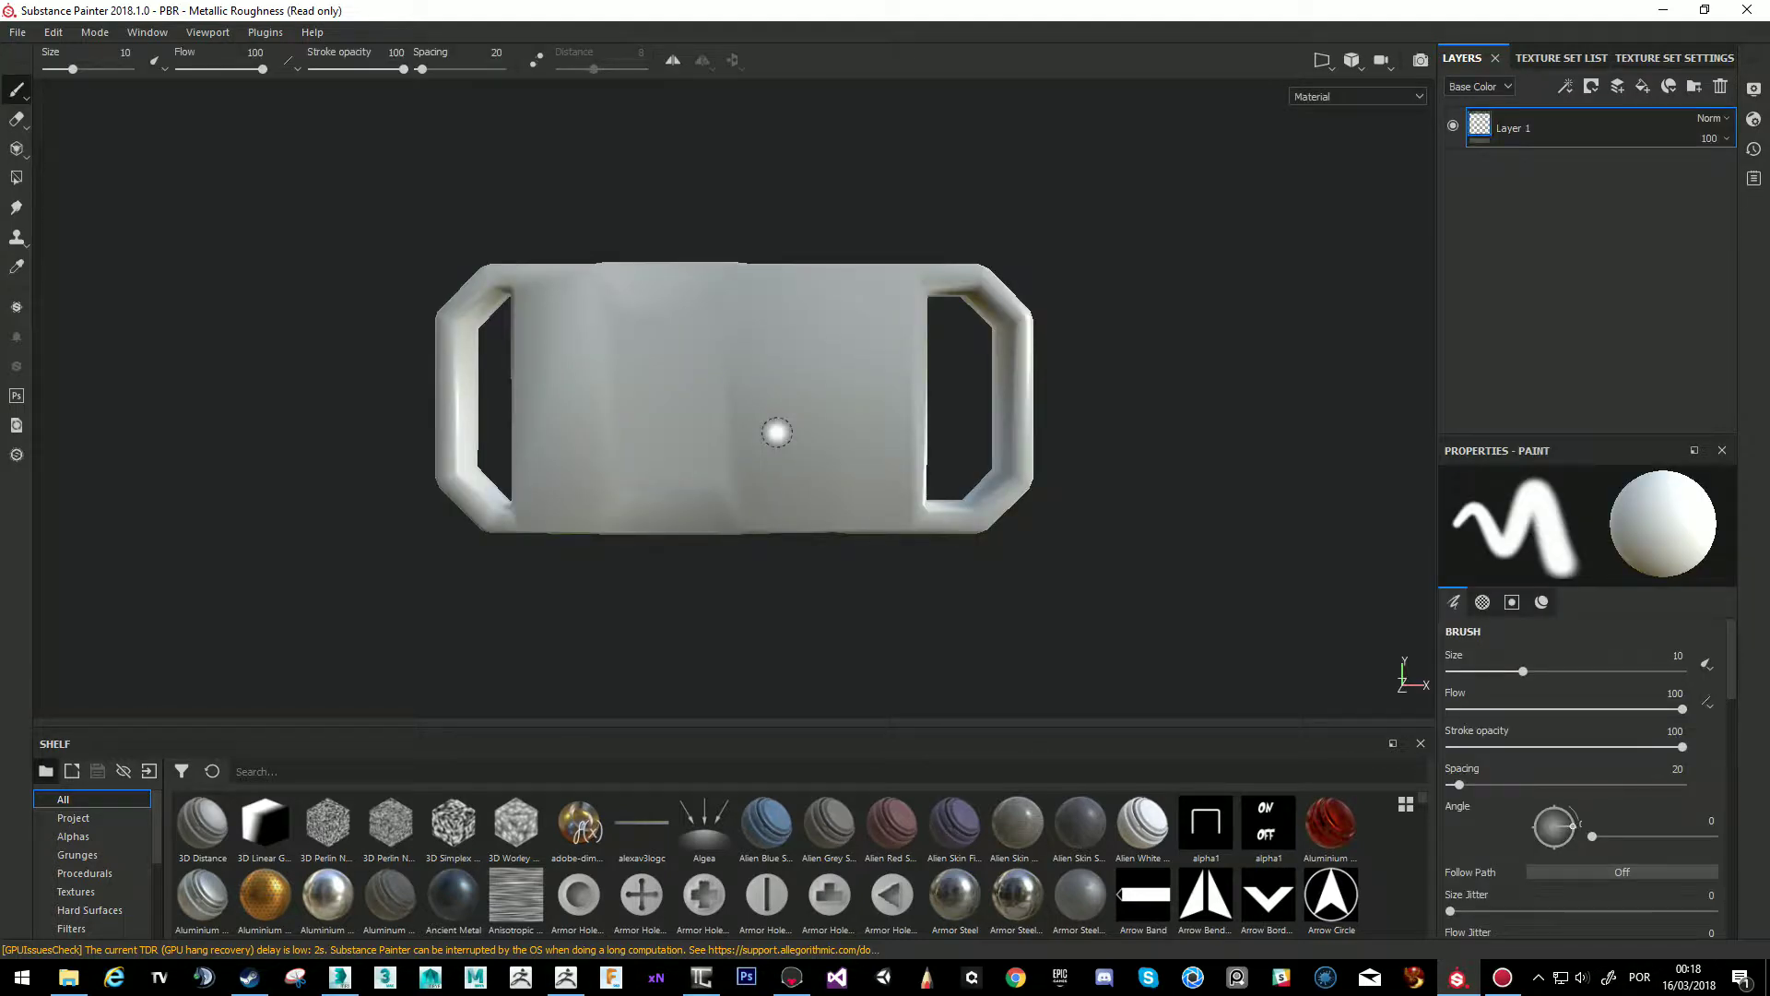
Assign Buckle_normals as the texture set's normal map and inspect the buckle from both sides.
{"action": "left_click_drag", "start_coordinate": [948, 231], "coordinate": [996, 222], "text": "alt"}
{"action": "left_click", "coordinate": [1558, 58]}
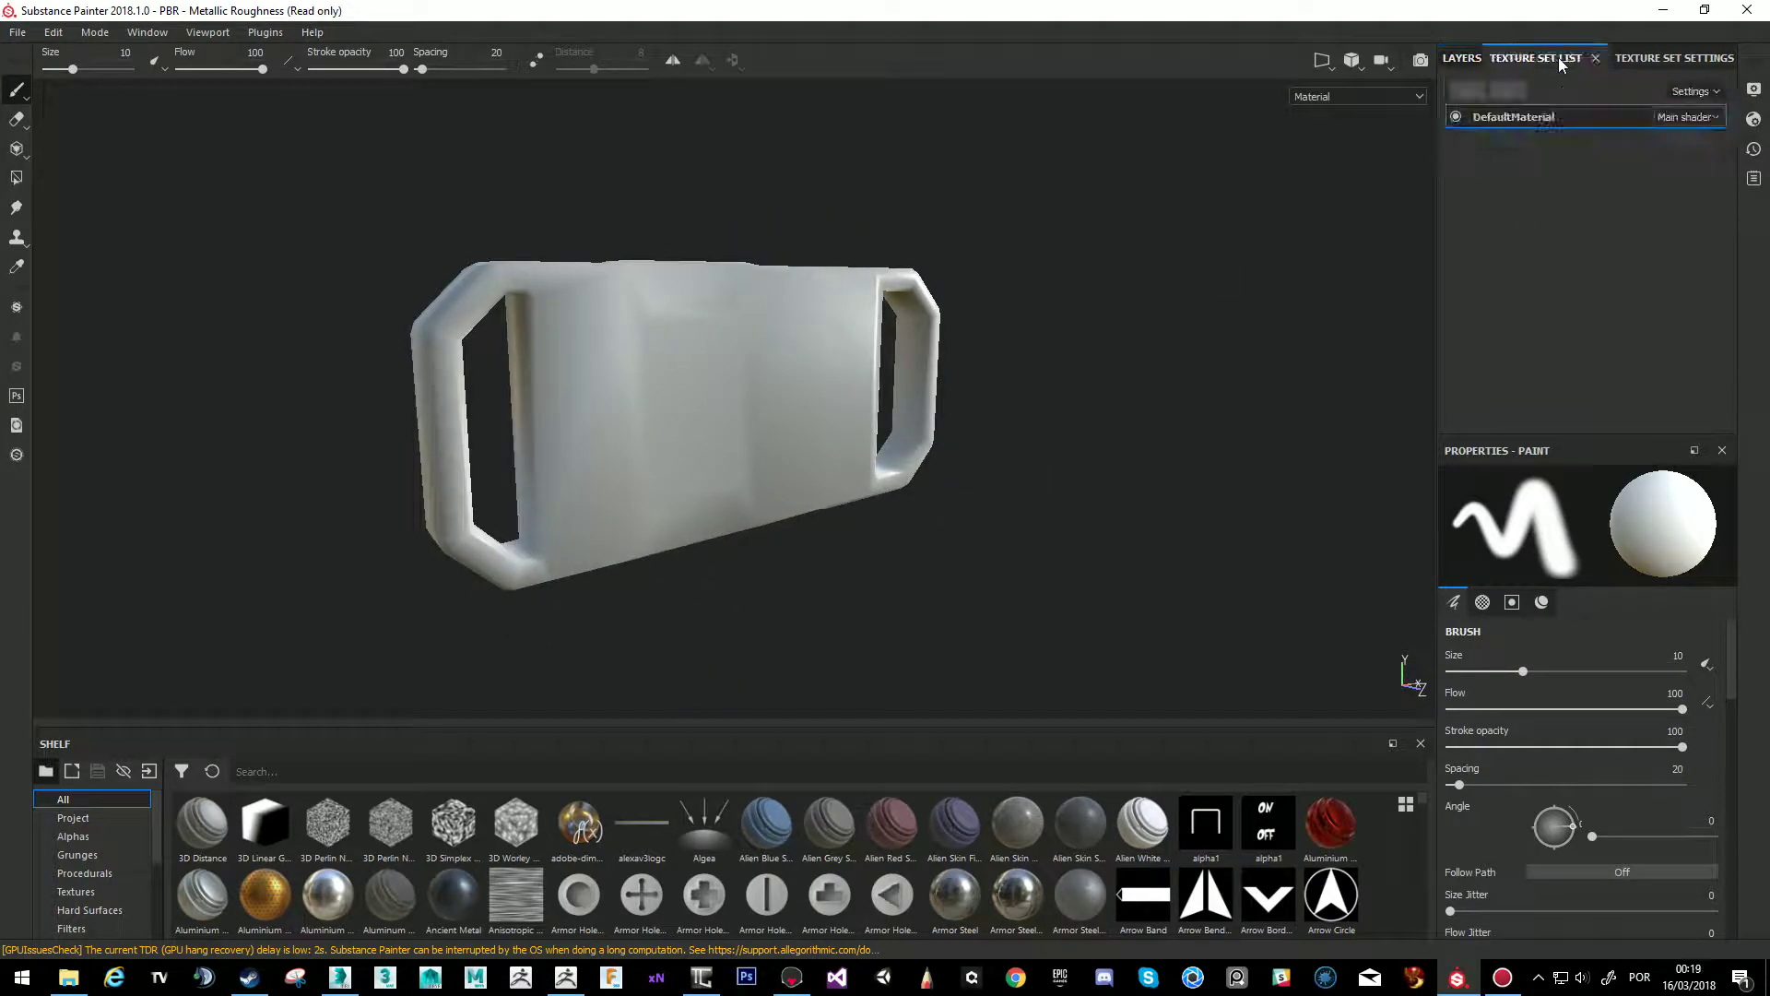
{"action": "left_click", "coordinate": [1659, 57]}
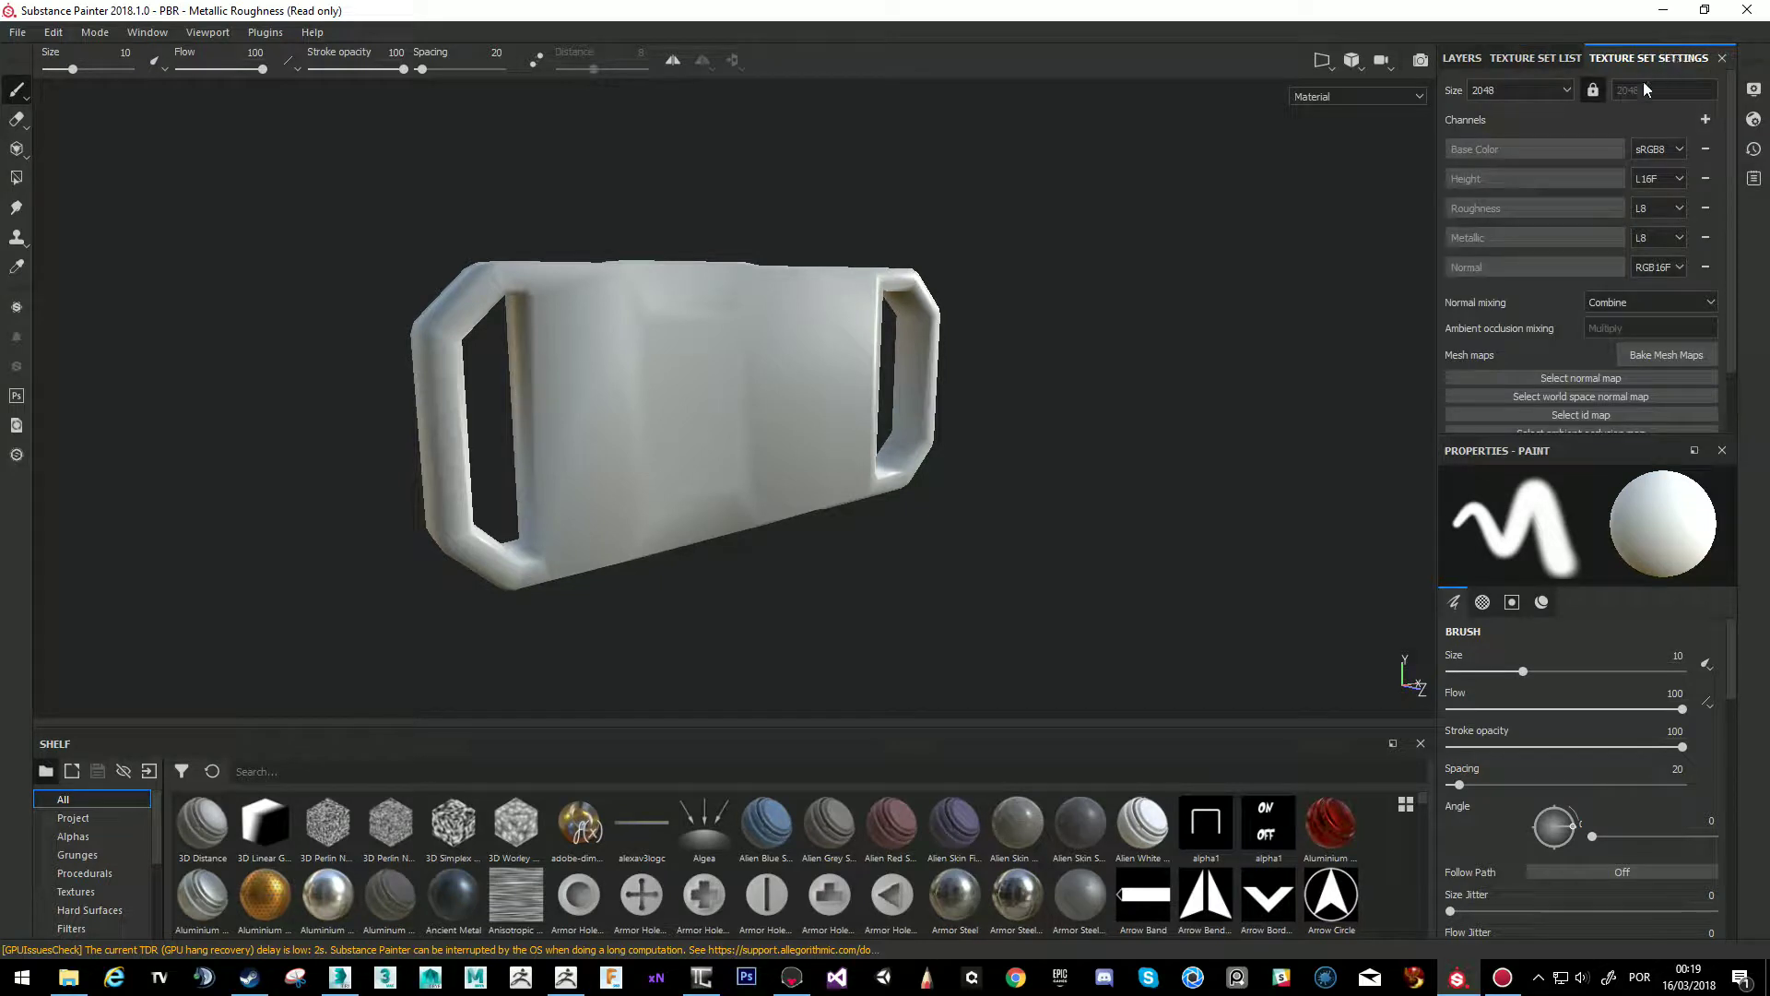
{"action": "scroll", "coordinate": [1564, 258], "scroll_direction": "down", "scroll_amount": 2}
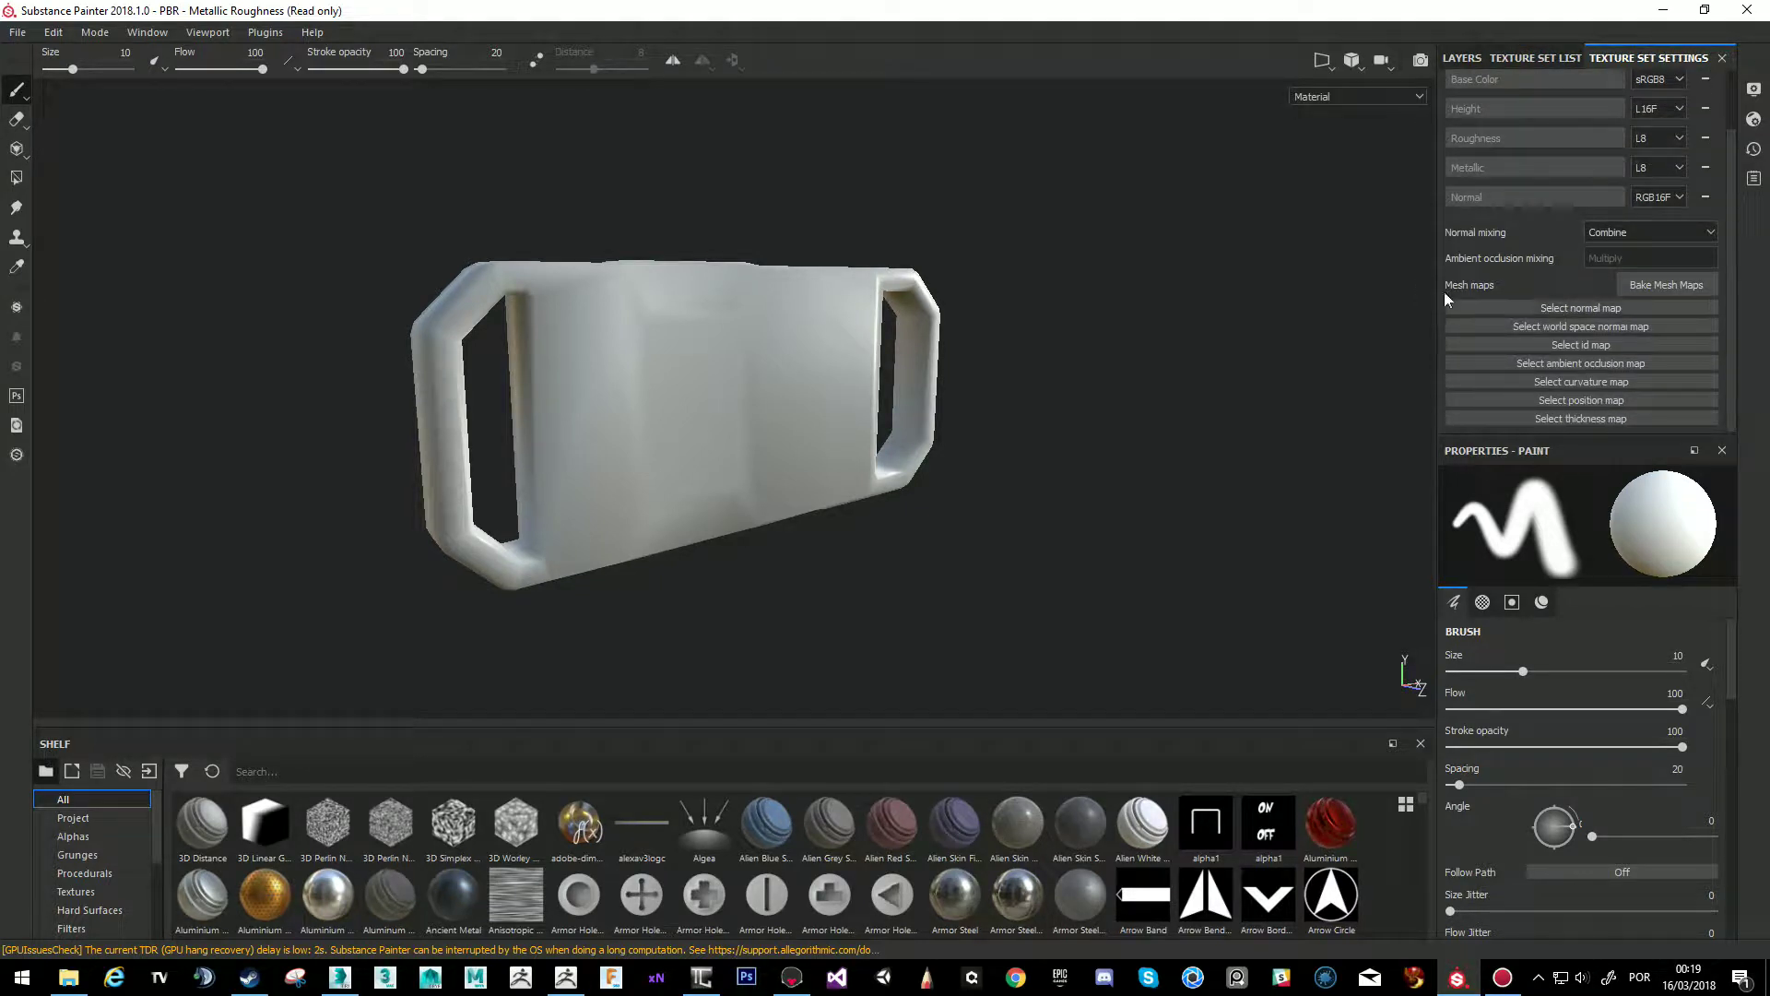
{"action": "left_click", "coordinate": [1552, 308]}
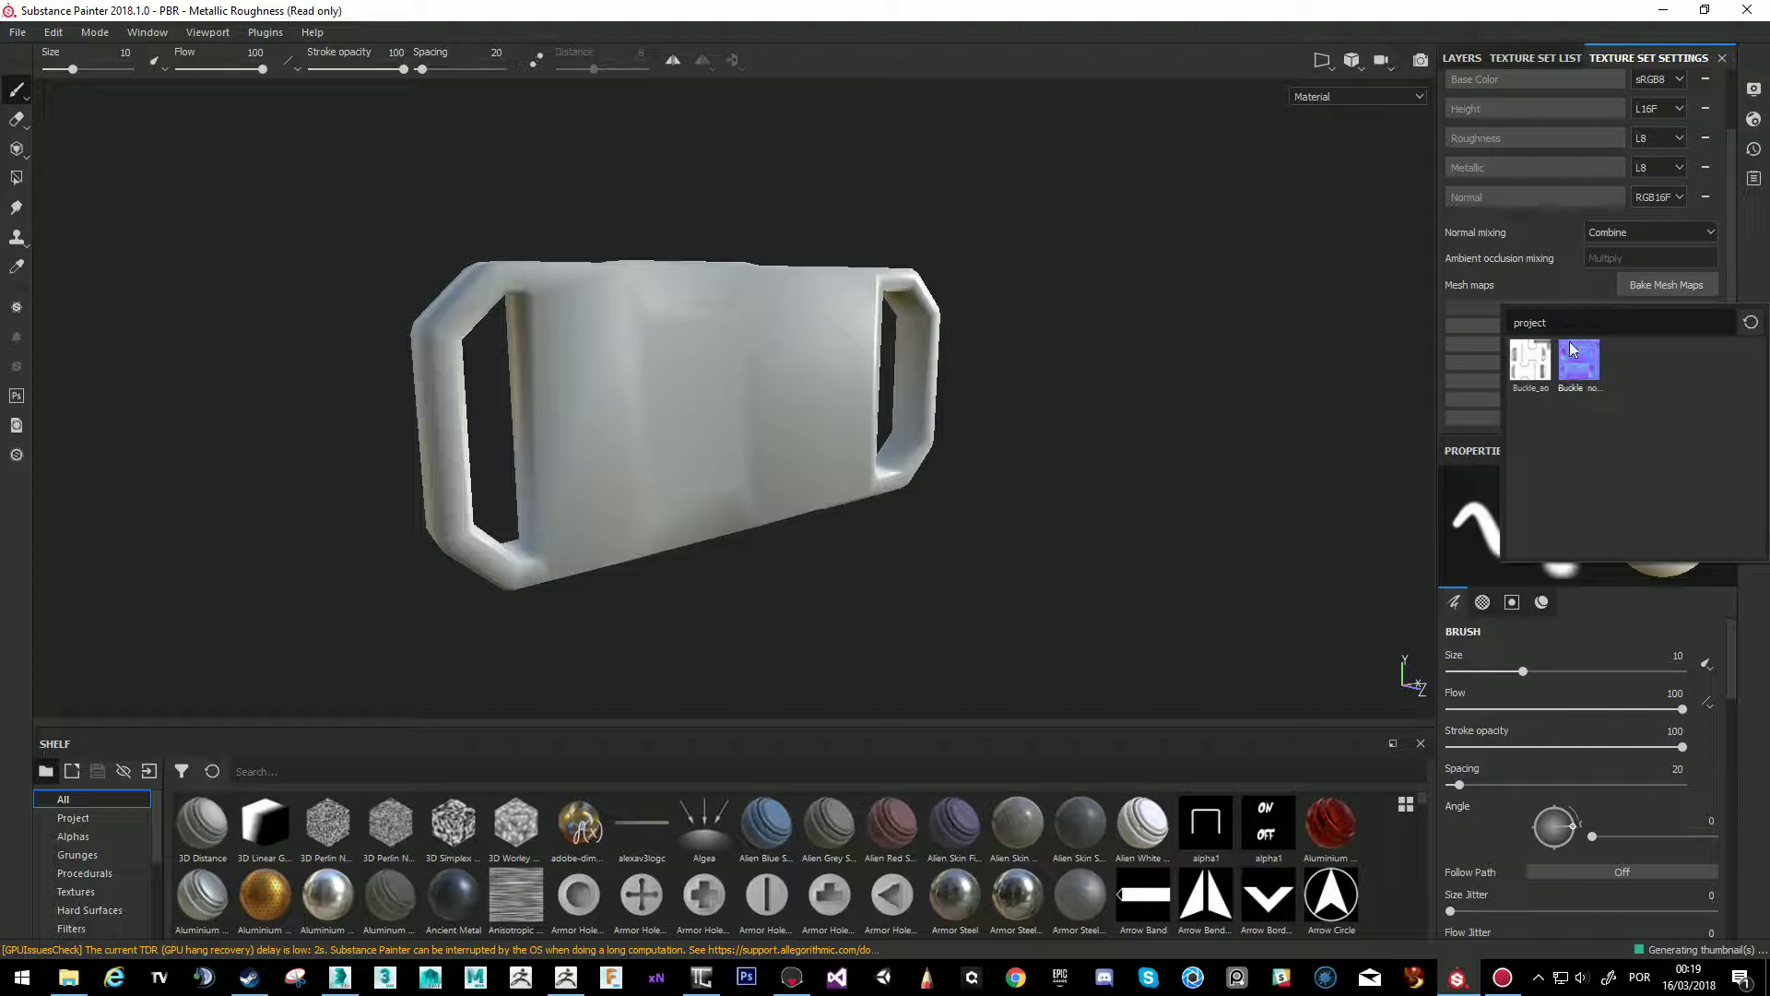
{"action": "left_click", "coordinate": [1580, 368]}
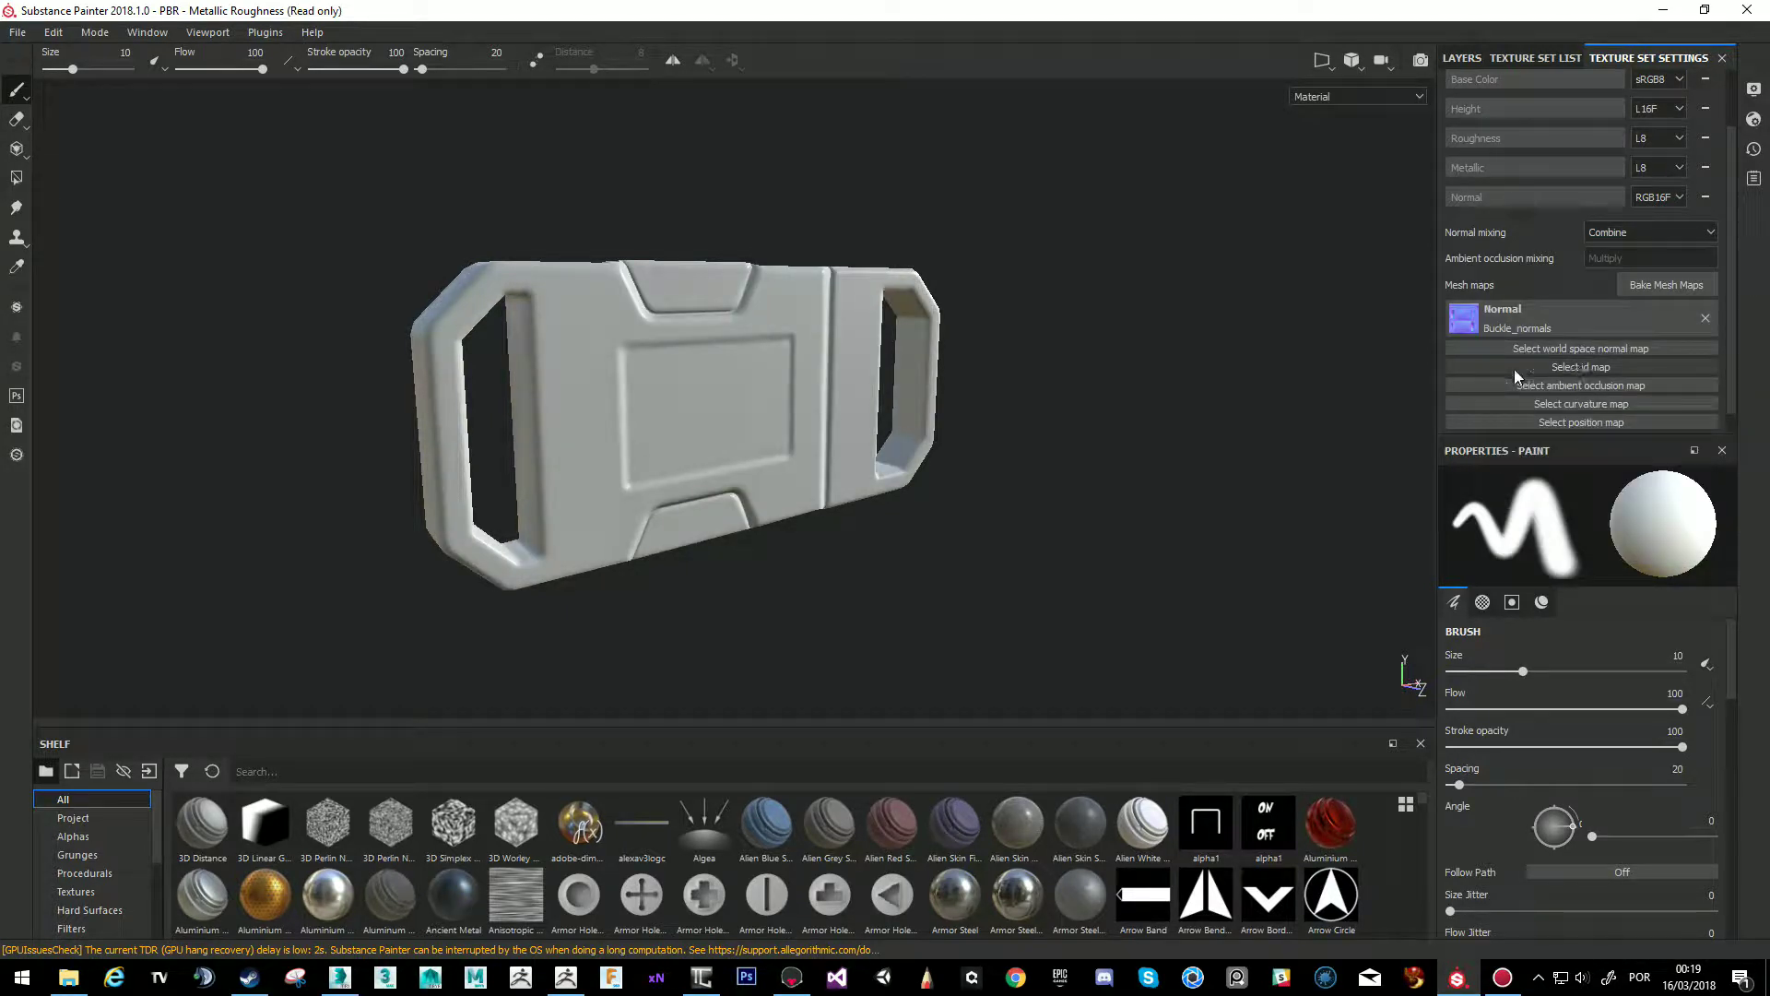
{"action": "mouse_move", "coordinate": [1075, 351]}
{"action": "left_mouse_down", "text": "alt"}
{"action": "mouse_move", "coordinate": [939, 448]}
{"action": "mouse_move", "coordinate": [937, 612]}
{"action": "mouse_move", "coordinate": [794, 415]}
{"action": "mouse_move", "coordinate": [879, 404]}
{"action": "mouse_move", "coordinate": [861, 368]}
{"action": "mouse_move", "coordinate": [917, 407]}
{"action": "mouse_move", "coordinate": [917, 541]}
{"action": "mouse_move", "coordinate": [862, 556]}
{"action": "mouse_move", "coordinate": [1122, 419]}
{"action": "mouse_move", "coordinate": [771, 348]}
{"action": "mouse_move", "coordinate": [735, 296]}
{"action": "mouse_move", "coordinate": [557, 382]}
{"action": "mouse_move", "coordinate": [710, 395]}
{"action": "left_mouse_up", "text": "alt"}
{"action": "scroll", "coordinate": [810, 585], "scroll_direction": "up", "scroll_amount": 5}
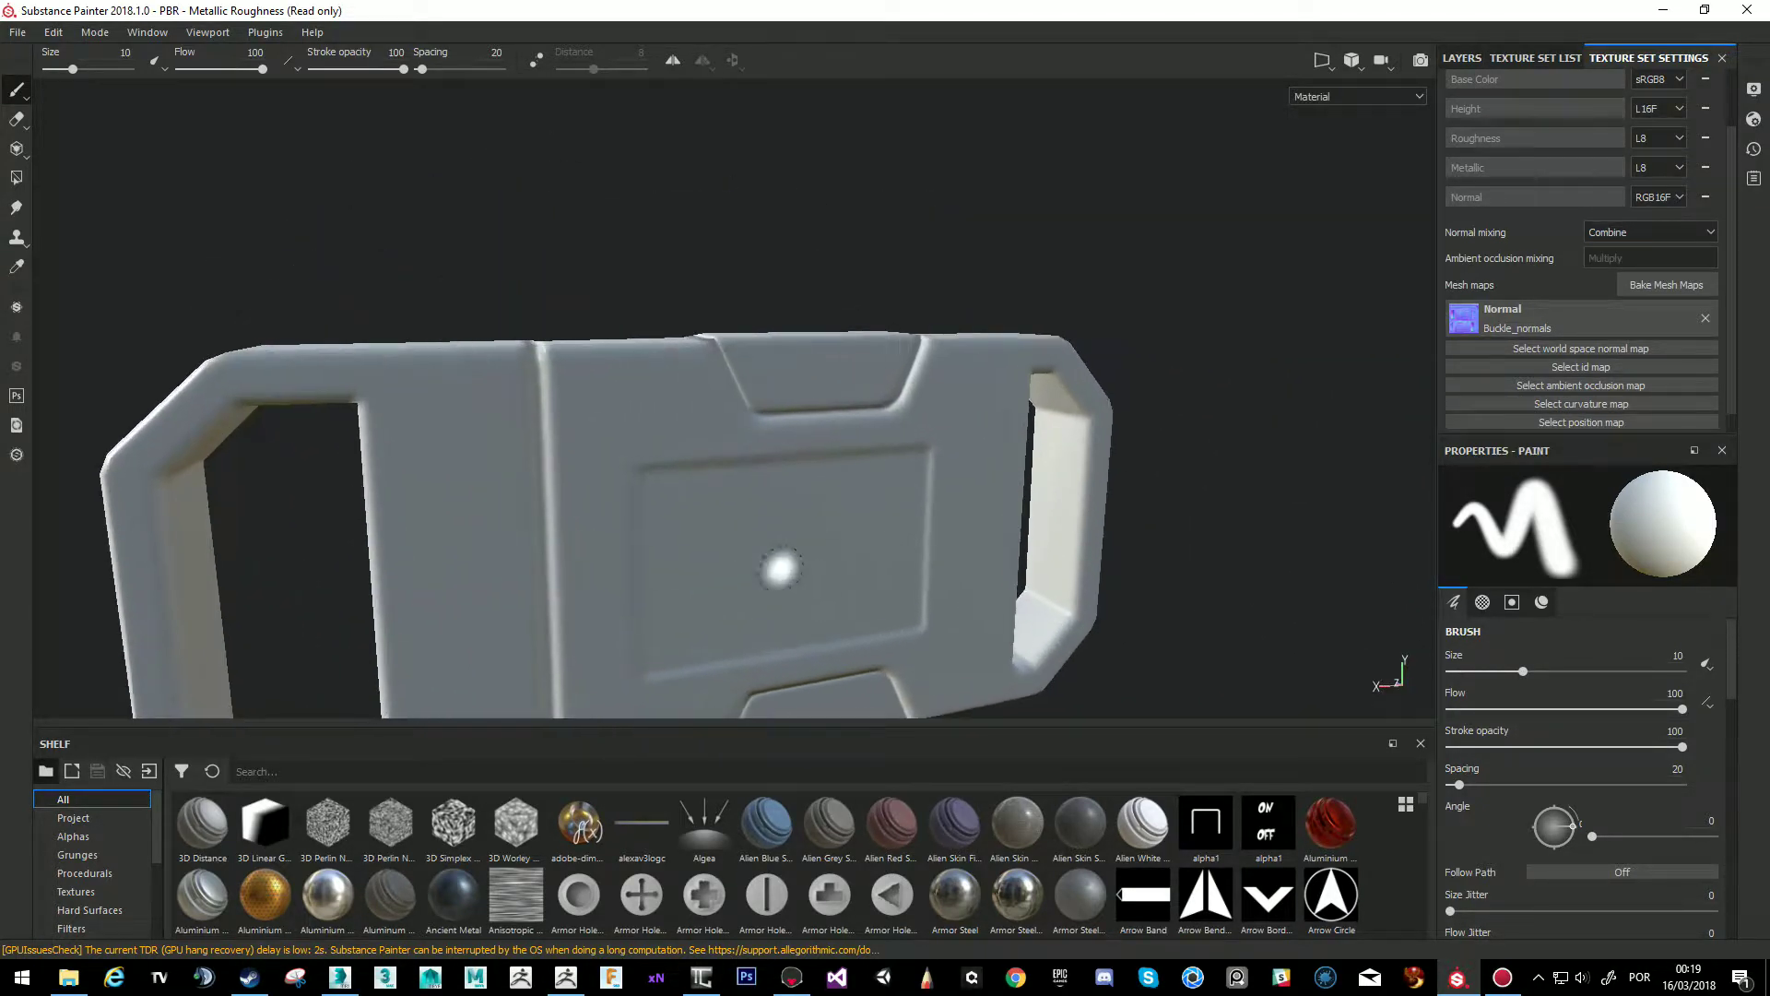
Switch to Marmoset Toolbag, compare the buckle with the normal map's Flip Y off and on, and return to Substance Painter.
{"action": "left_click", "coordinate": [791, 977]}
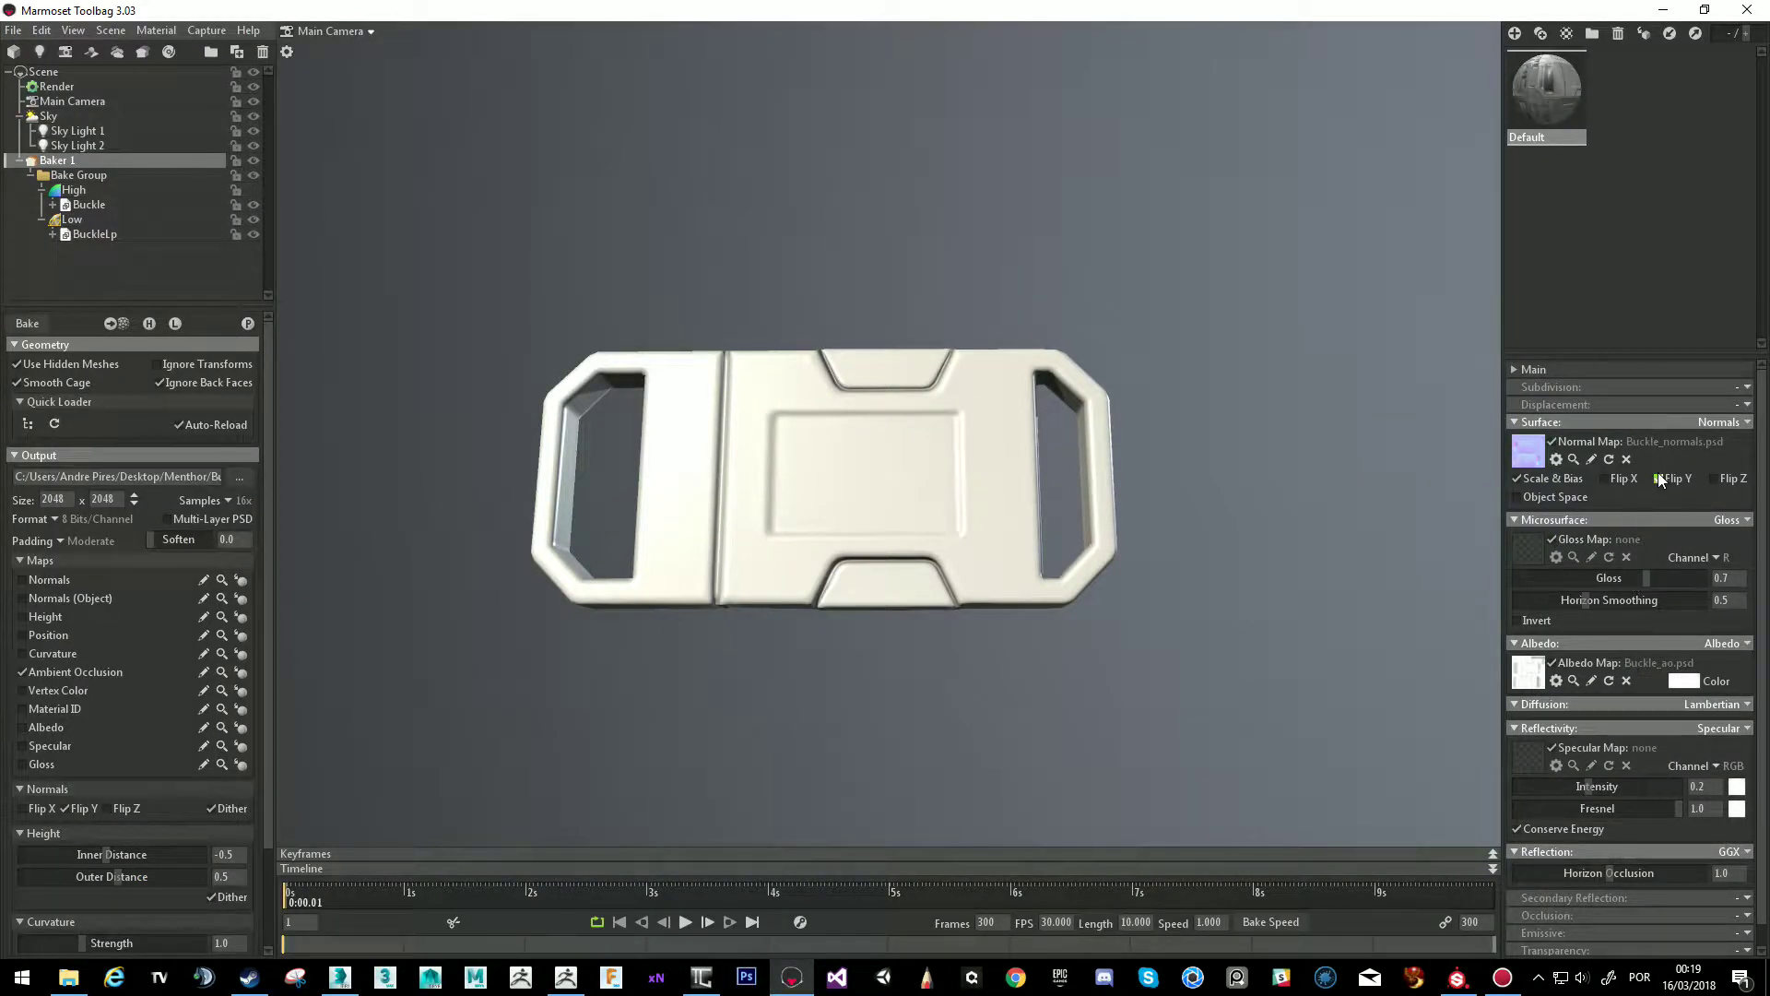
{"action": "left_click_drag", "start_coordinate": [841, 621], "coordinate": [1153, 627]}
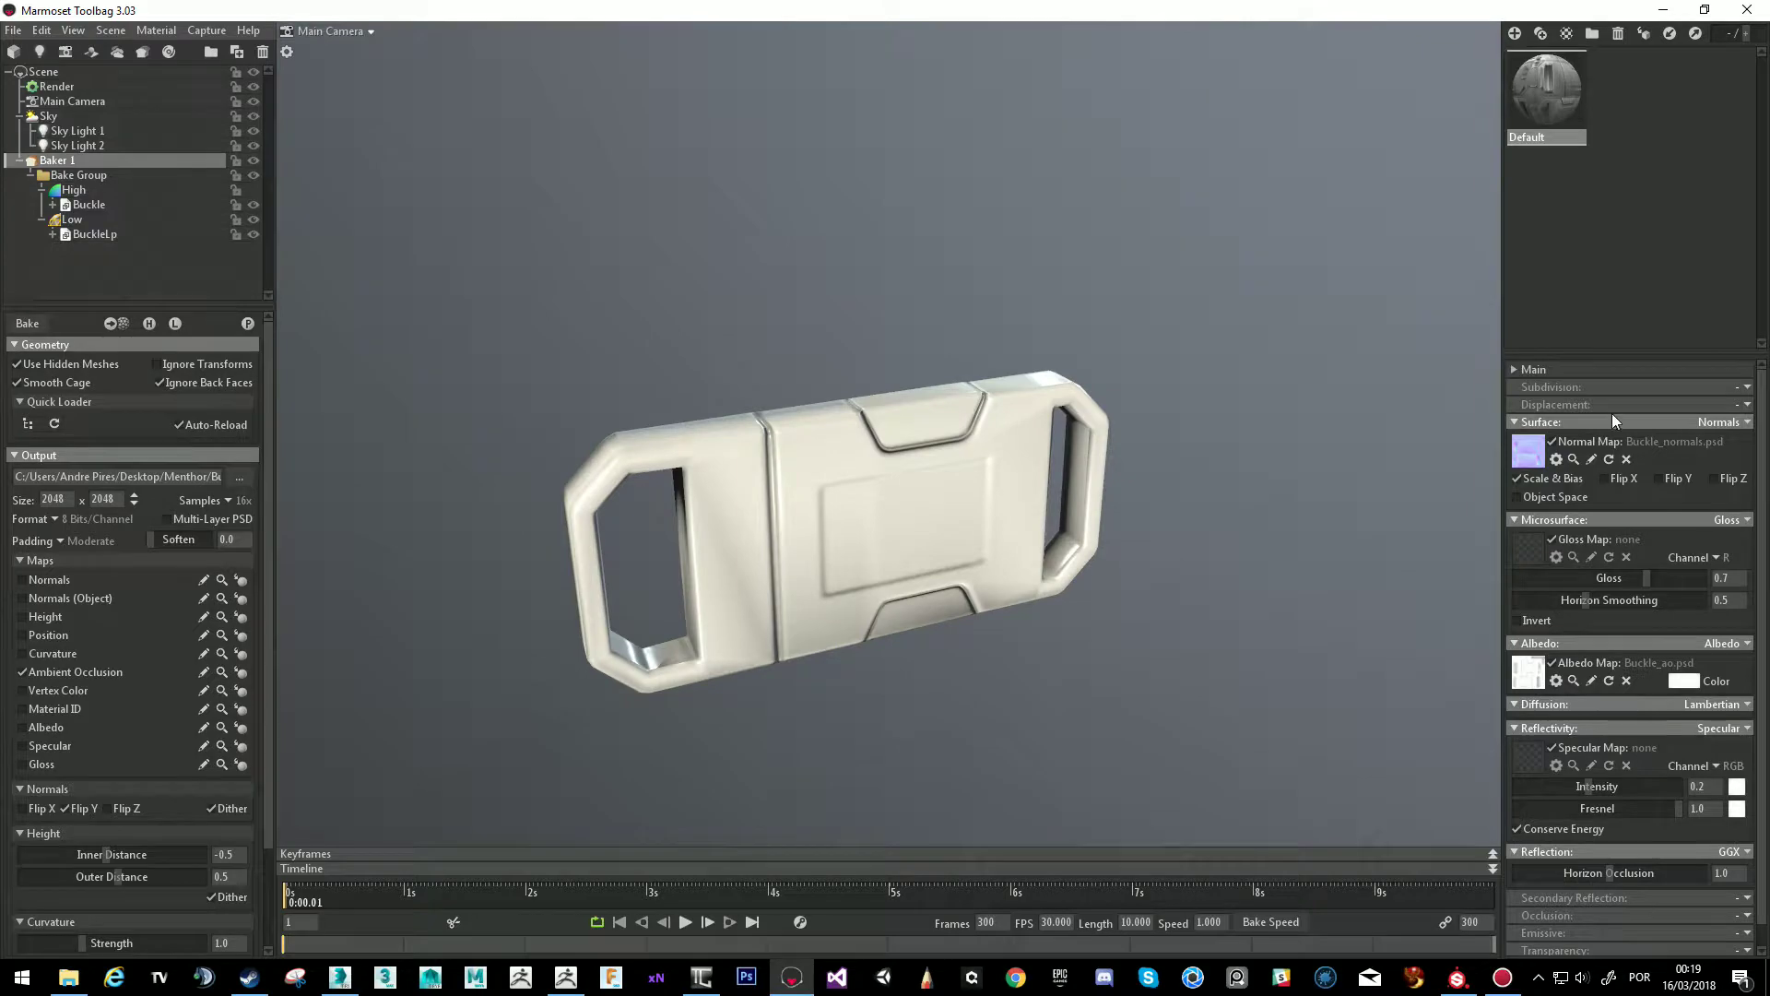
{"action": "left_click", "coordinate": [1658, 478]}
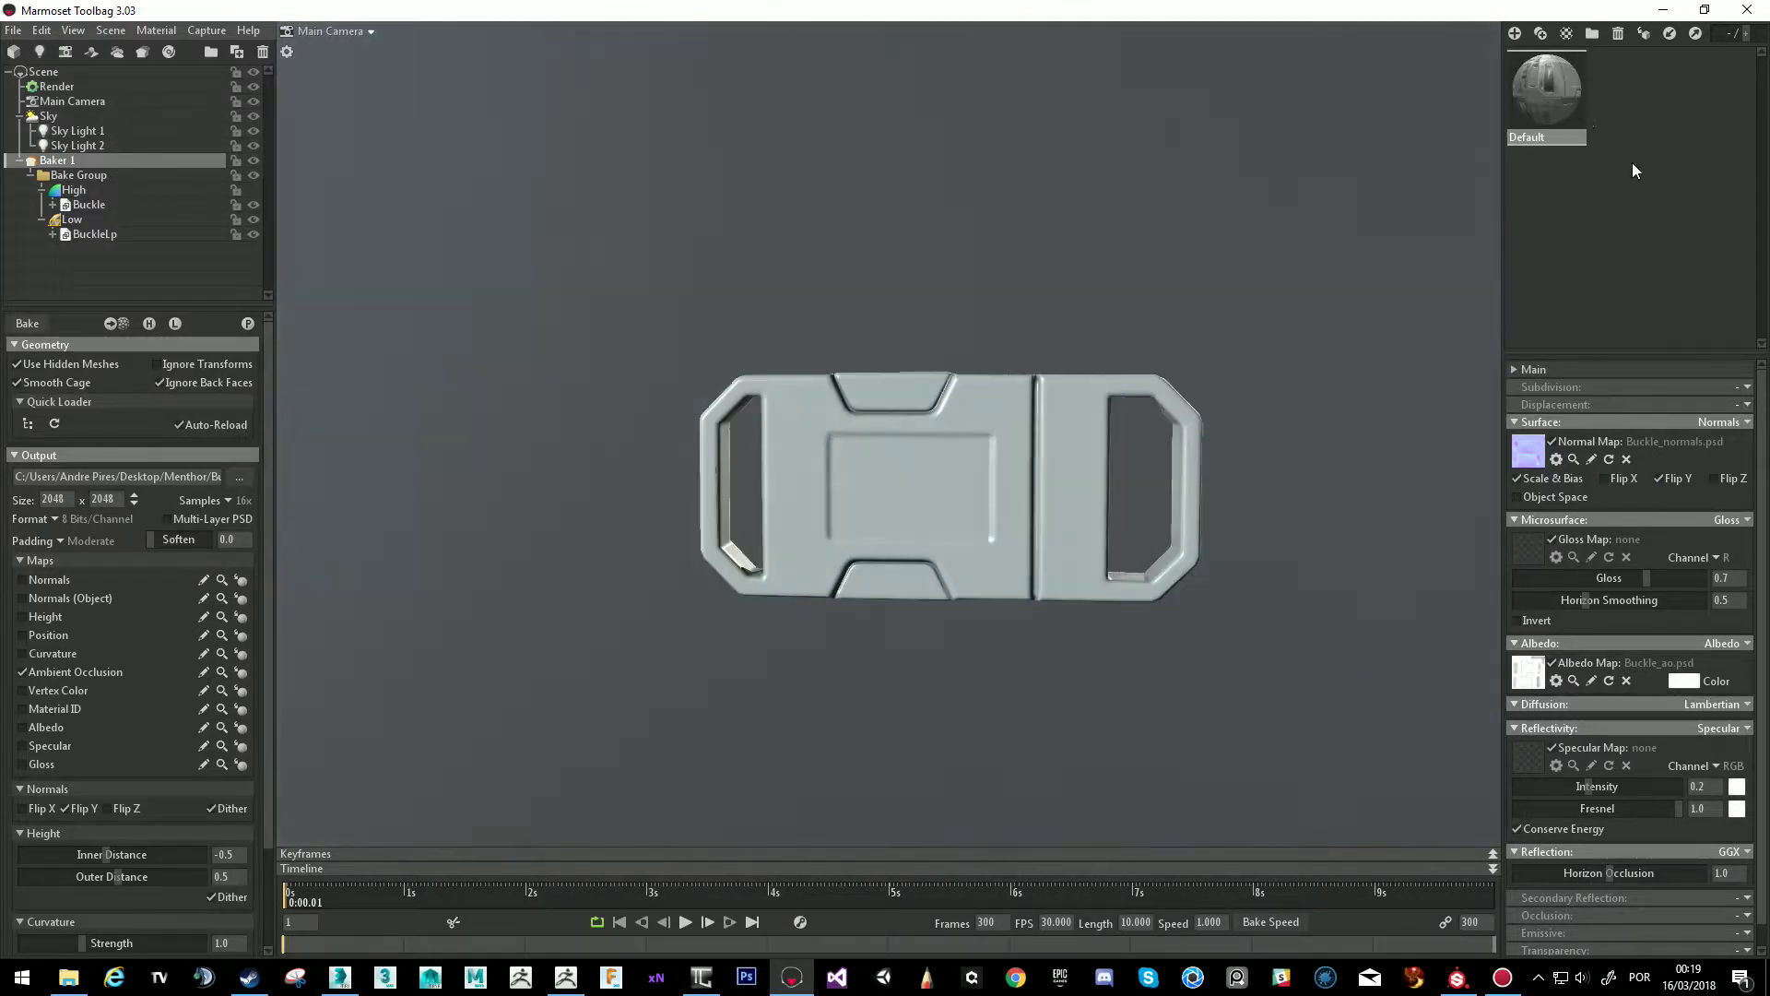
{"action": "left_click", "coordinate": [1662, 9]}
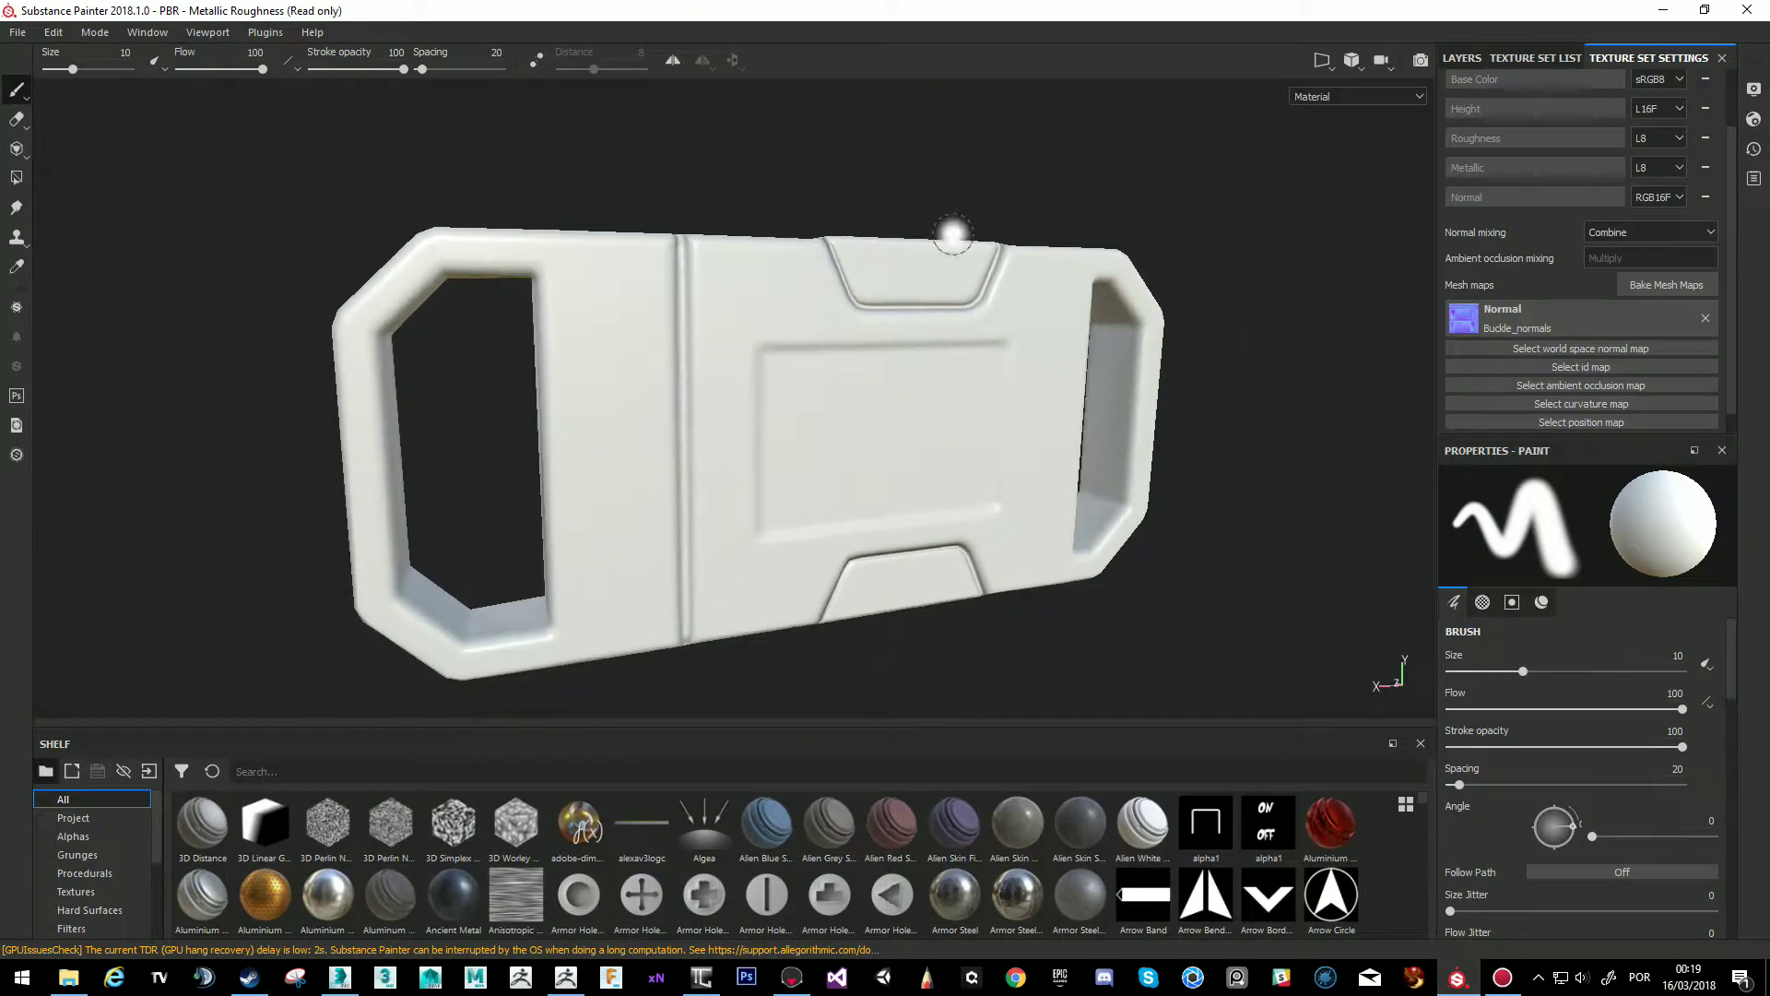
Assign Buckle_ao as the texture set's ambient occlusion map and check the shading around the buckle.
{"action": "left_click", "coordinate": [1560, 382]}
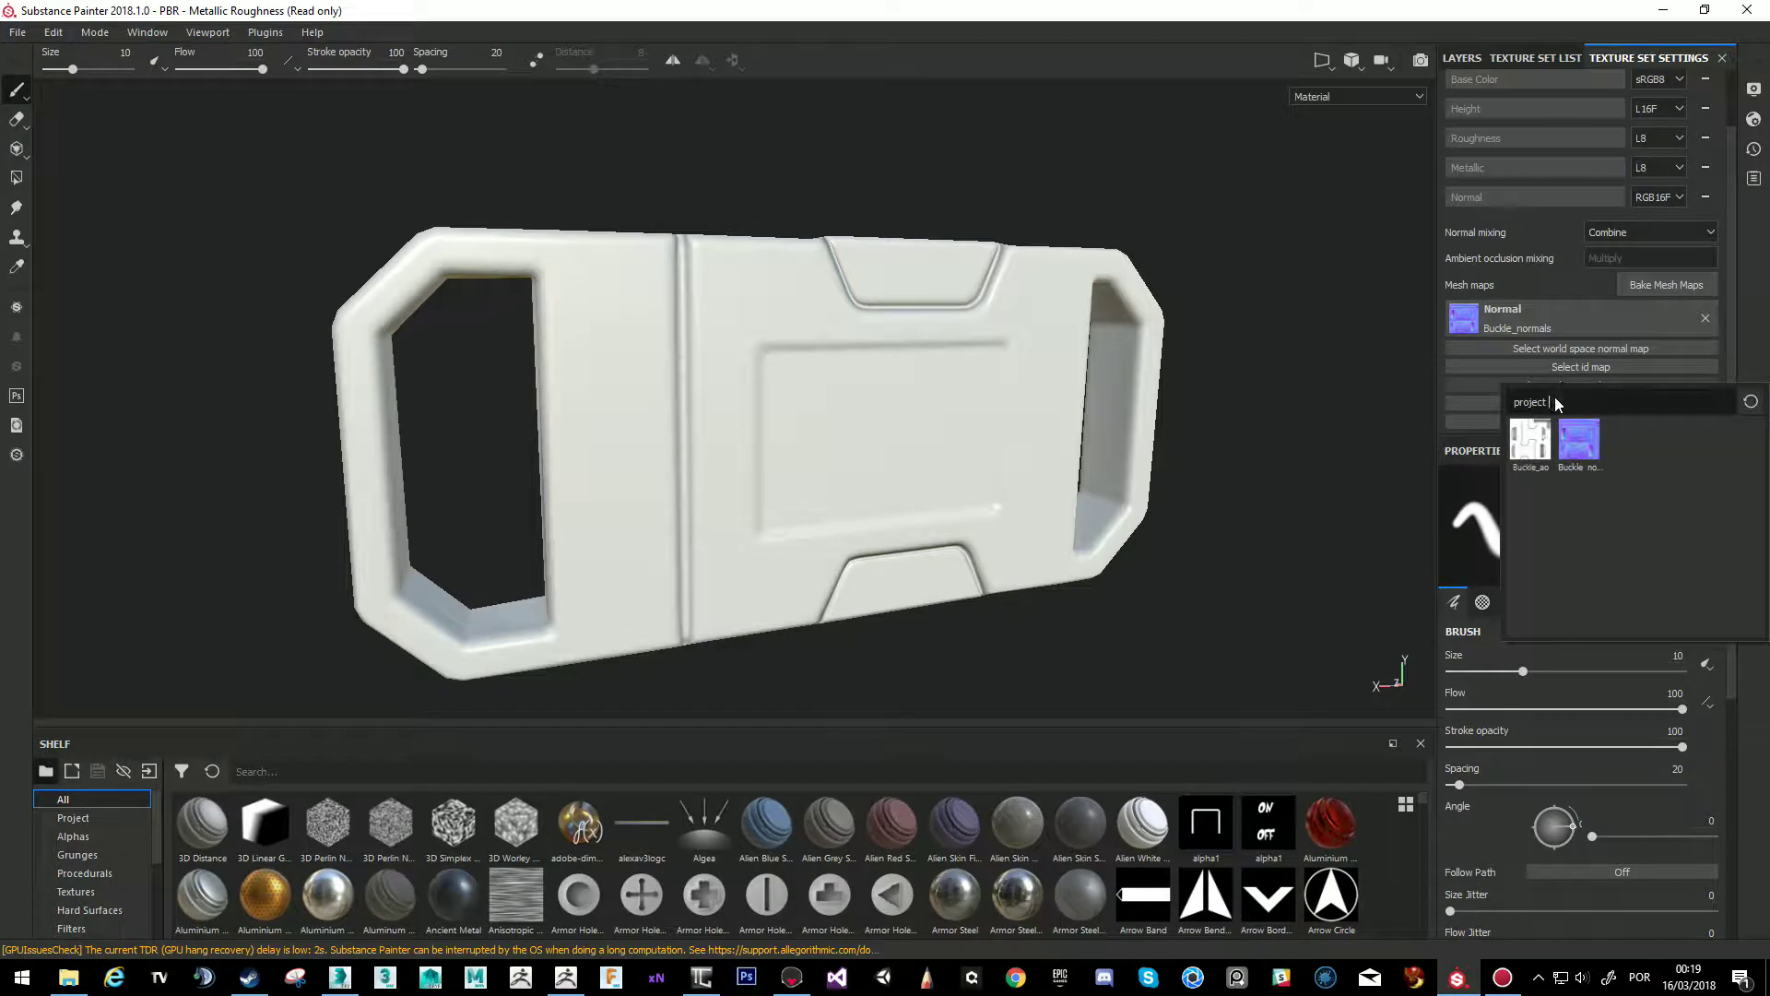
{"action": "left_click", "coordinate": [1539, 452]}
{"action": "left_click_drag", "start_coordinate": [1125, 243], "coordinate": [750, 376], "text": "alt"}
{"action": "middle_click_drag", "start_coordinate": [750, 376], "coordinate": [861, 368], "text": "alt"}
{"action": "mouse_move", "coordinate": [861, 368]}
{"action": "left_mouse_down", "text": "alt"}
{"action": "mouse_move", "coordinate": [987, 498]}
{"action": "mouse_move", "coordinate": [1042, 419]}
{"action": "mouse_move", "coordinate": [915, 464]}
{"action": "mouse_move", "coordinate": [813, 426]}
{"action": "mouse_move", "coordinate": [873, 495]}
{"action": "mouse_move", "coordinate": [843, 476]}
{"action": "mouse_move", "coordinate": [1020, 427]}
{"action": "mouse_move", "coordinate": [916, 494]}
{"action": "mouse_move", "coordinate": [838, 502]}
{"action": "mouse_move", "coordinate": [884, 412]}
{"action": "mouse_move", "coordinate": [861, 446]}
{"action": "mouse_move", "coordinate": [904, 439]}
{"action": "mouse_move", "coordinate": [906, 499]}
{"action": "left_mouse_up", "text": "alt"}
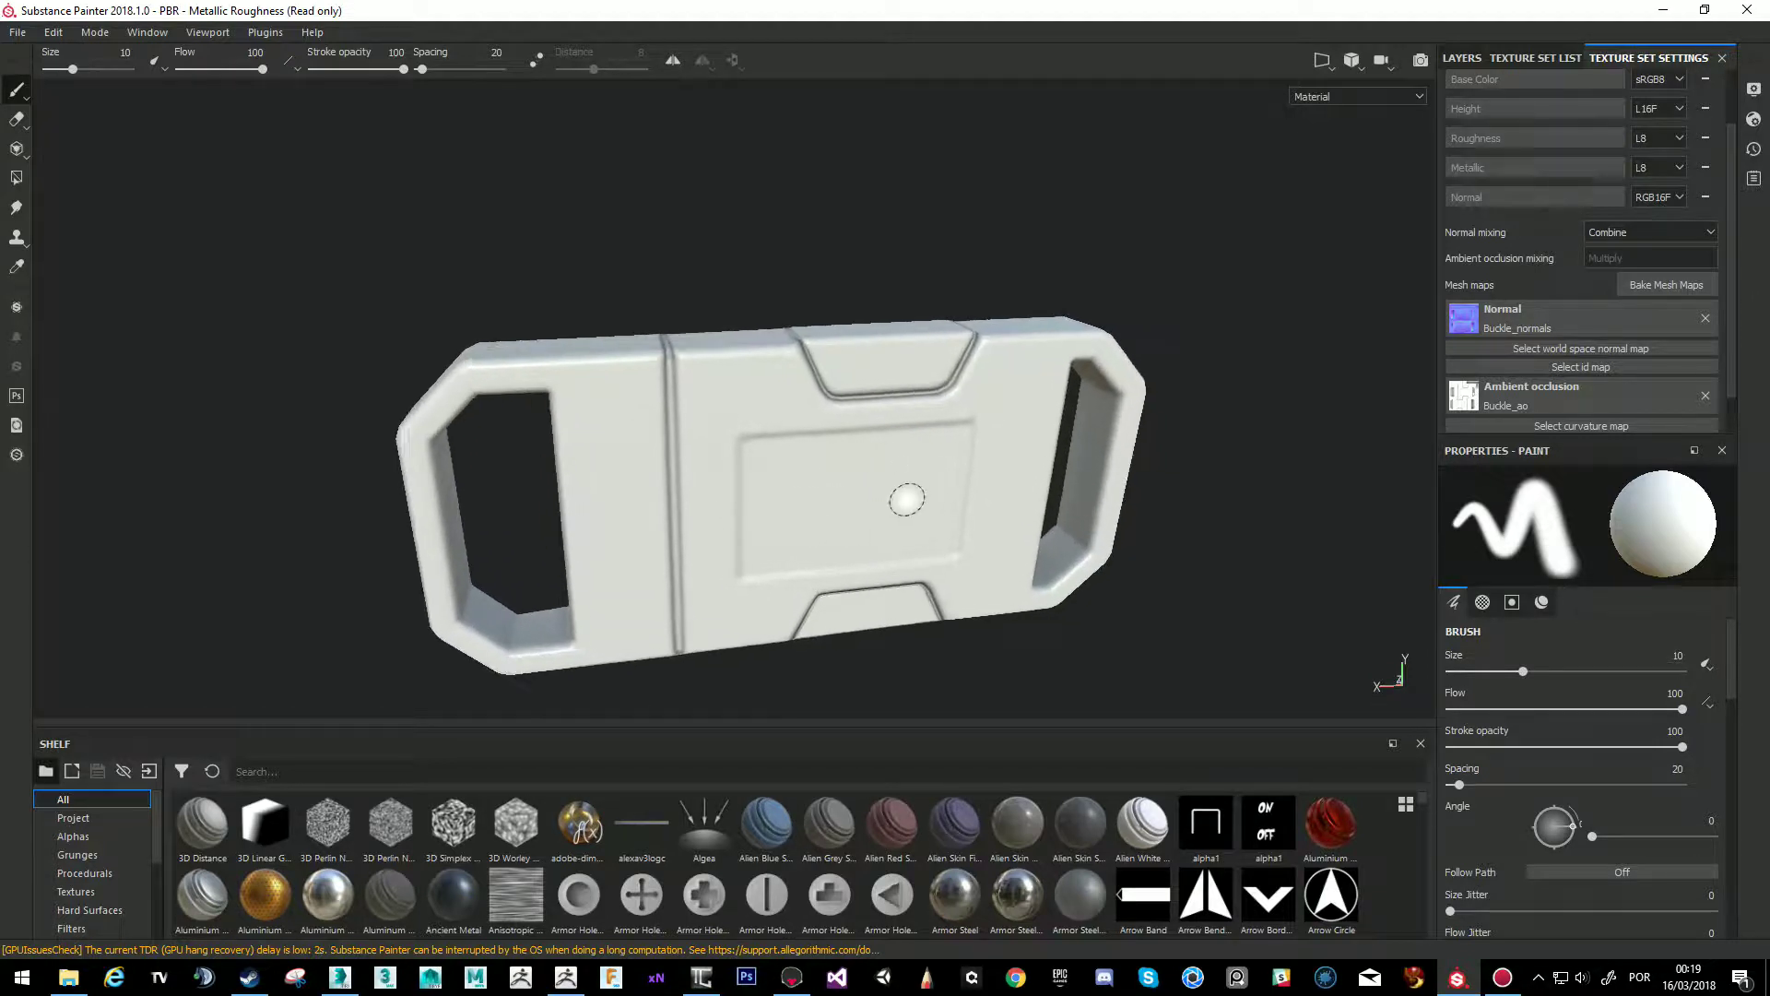
{"action": "left_click", "coordinate": [1538, 61]}
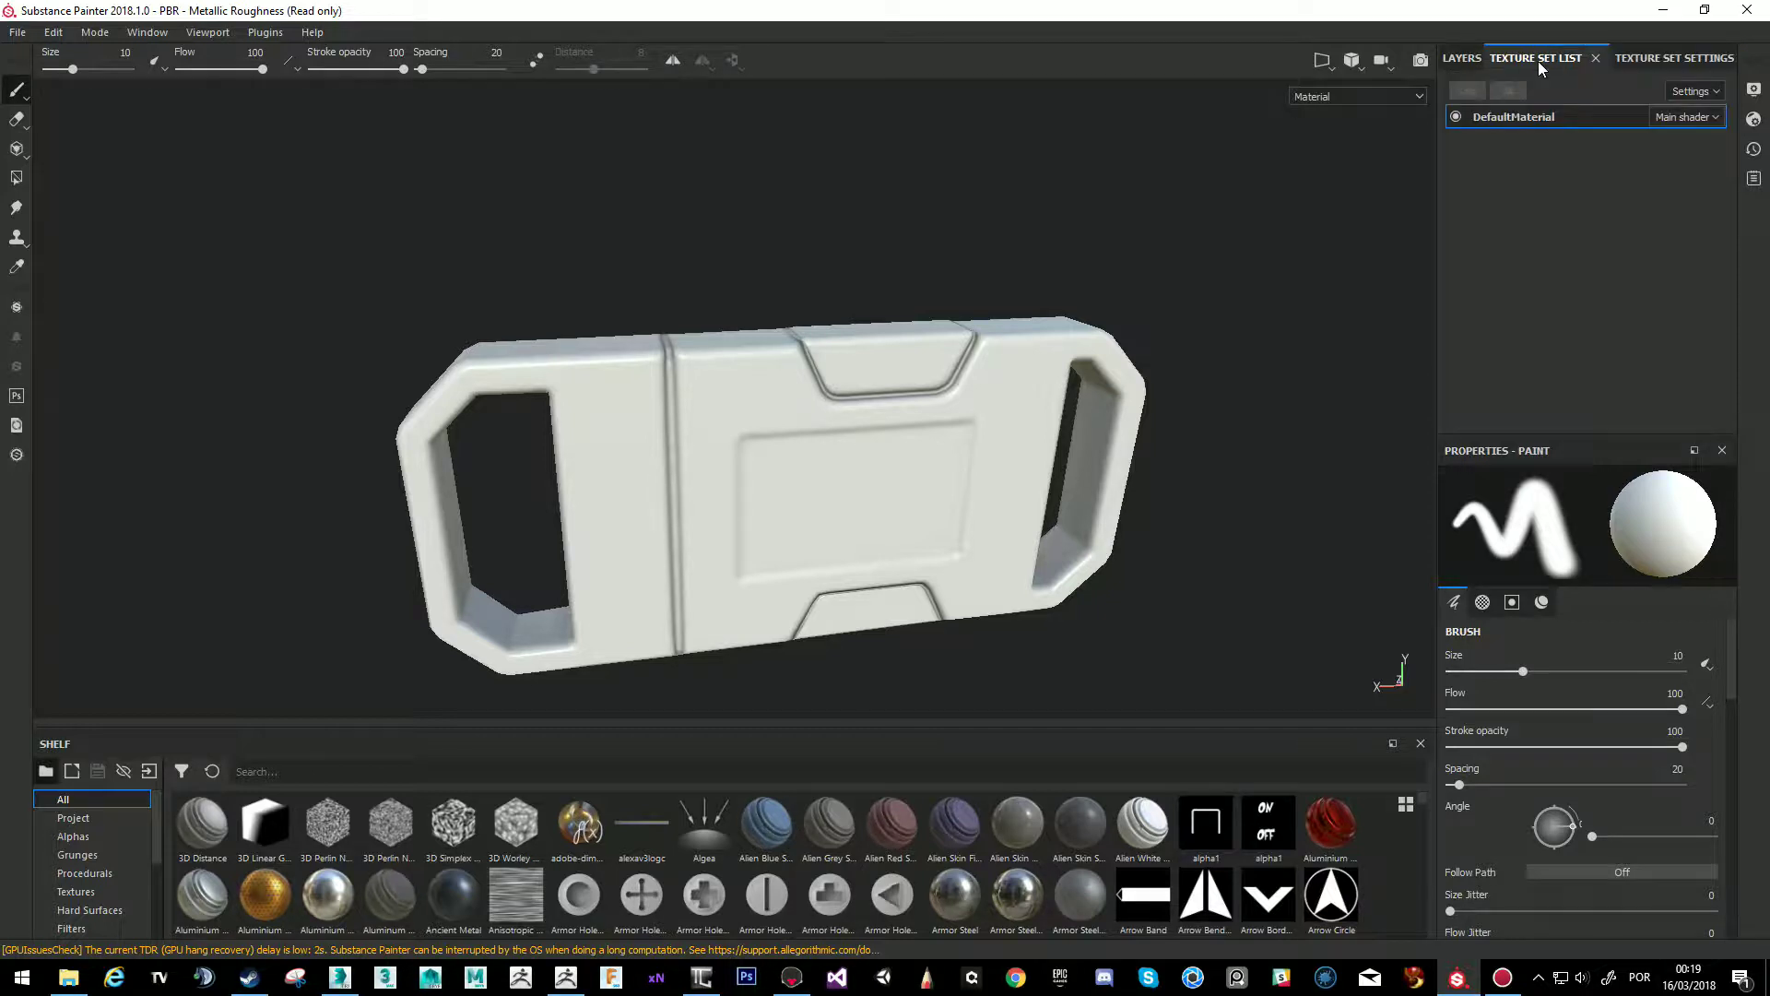
{"action": "left_click", "coordinate": [1645, 56]}
{"action": "scroll", "coordinate": [1639, 184], "scroll_direction": "down", "scroll_amount": 2}
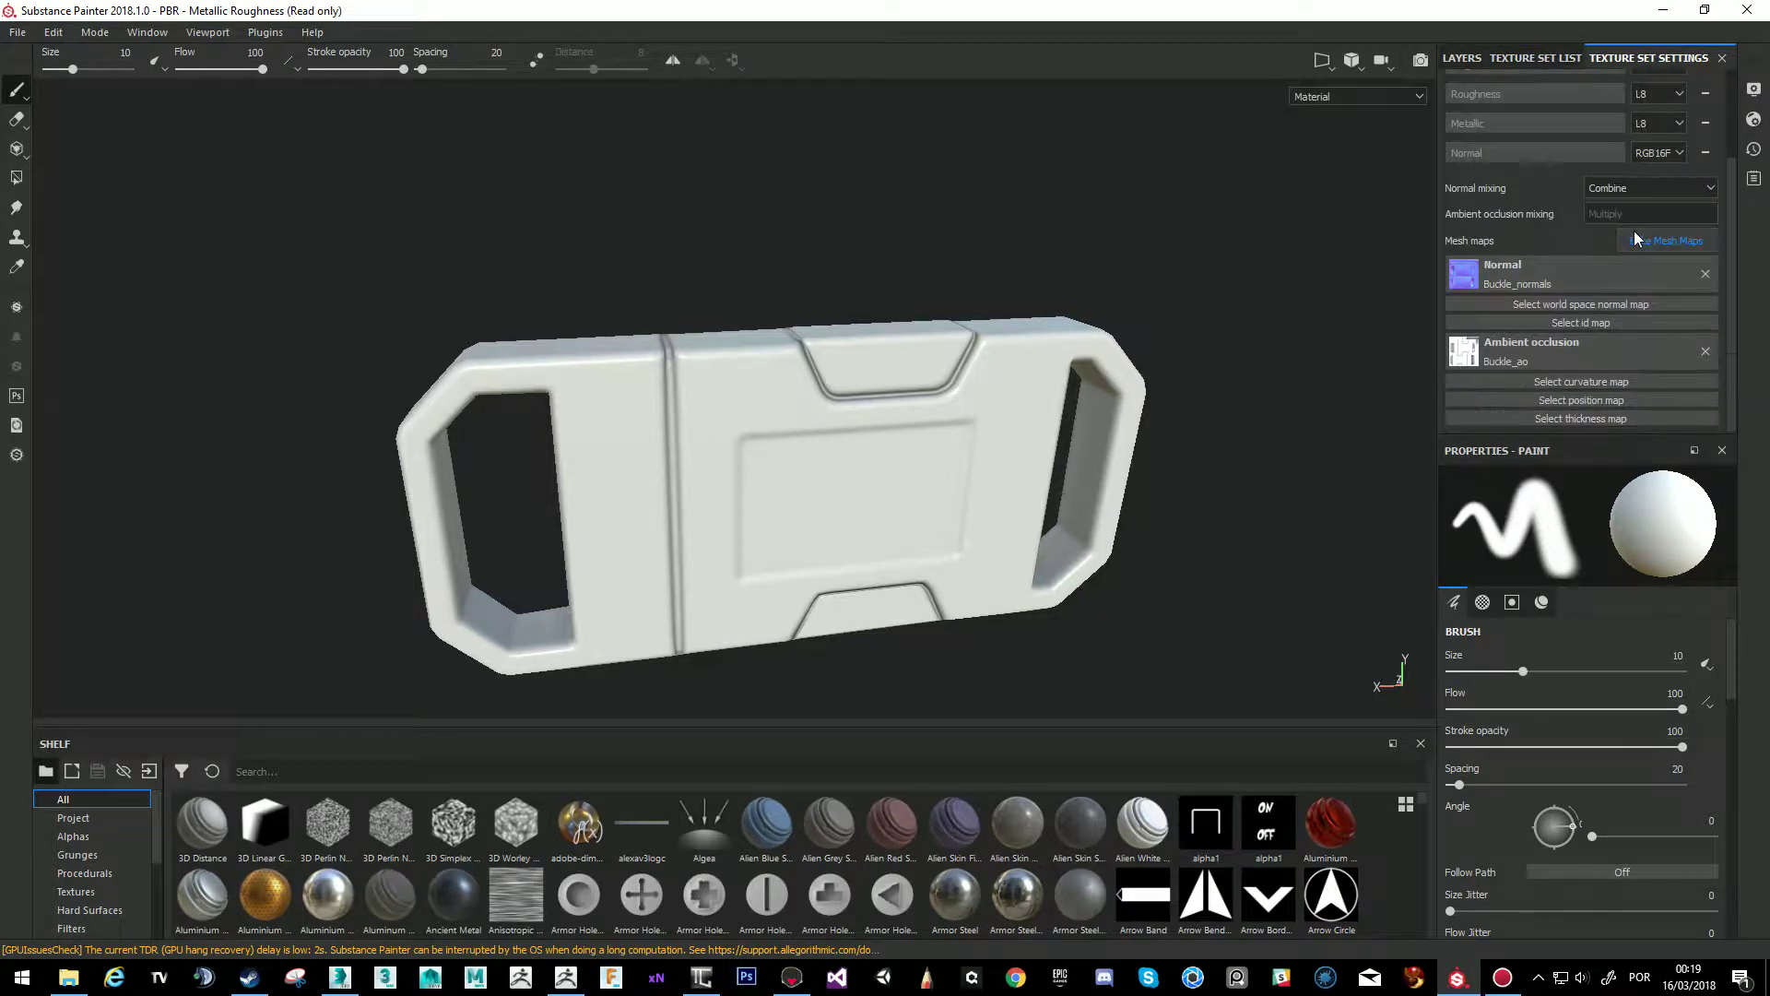
{"action": "scroll", "coordinate": [1634, 231], "scroll_direction": "up", "scroll_amount": 3}
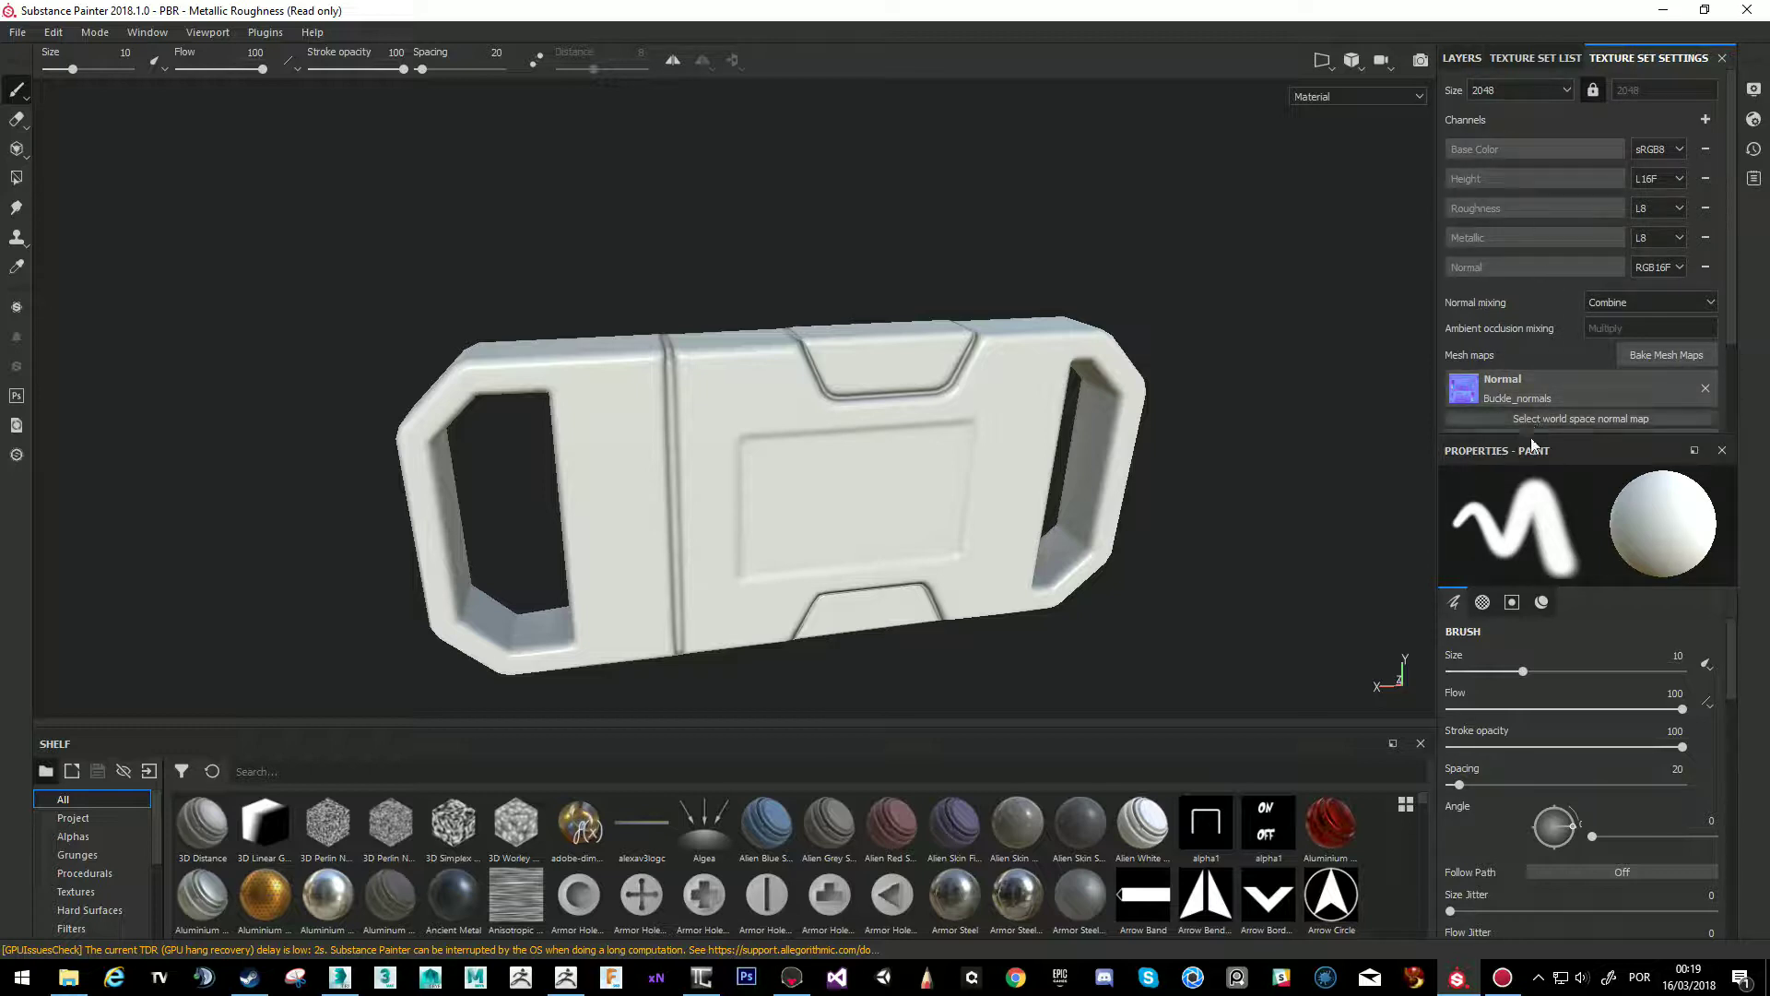
{"action": "scroll", "coordinate": [1538, 870], "scroll_direction": "down", "scroll_amount": 5}
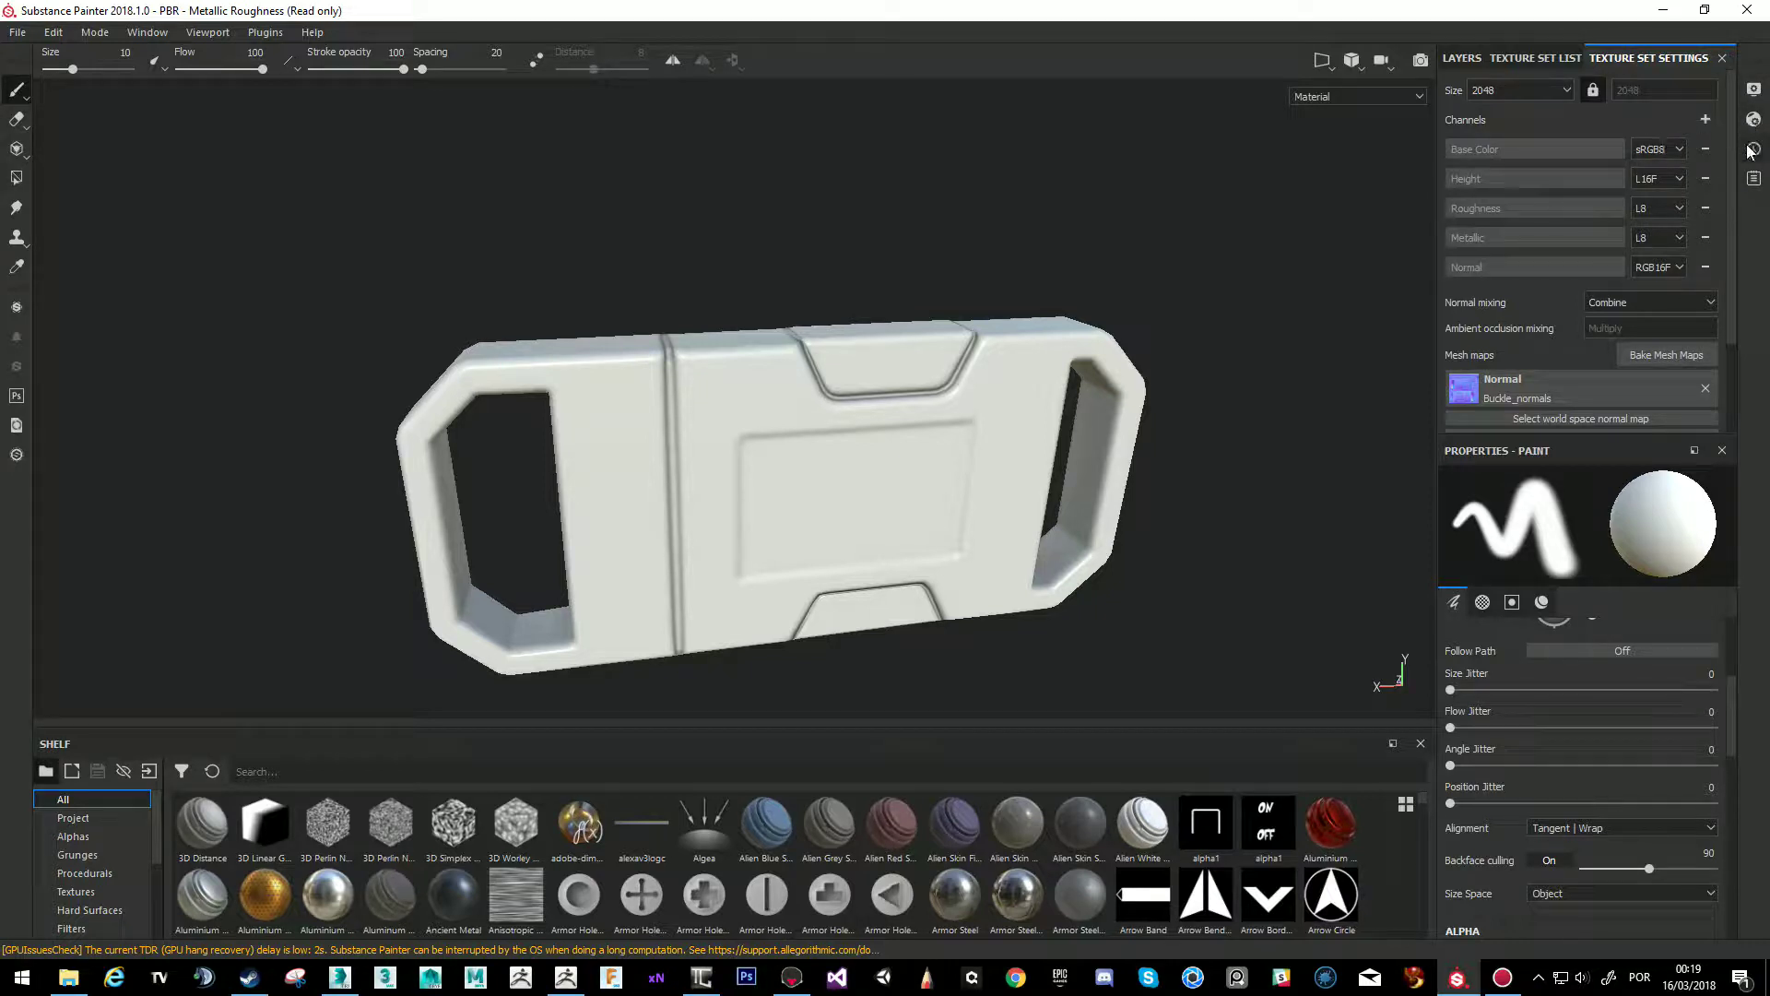
Try the studio_03 environment map on the buckle with the environment rotated to 83.
{"action": "left_click", "coordinate": [1753, 92]}
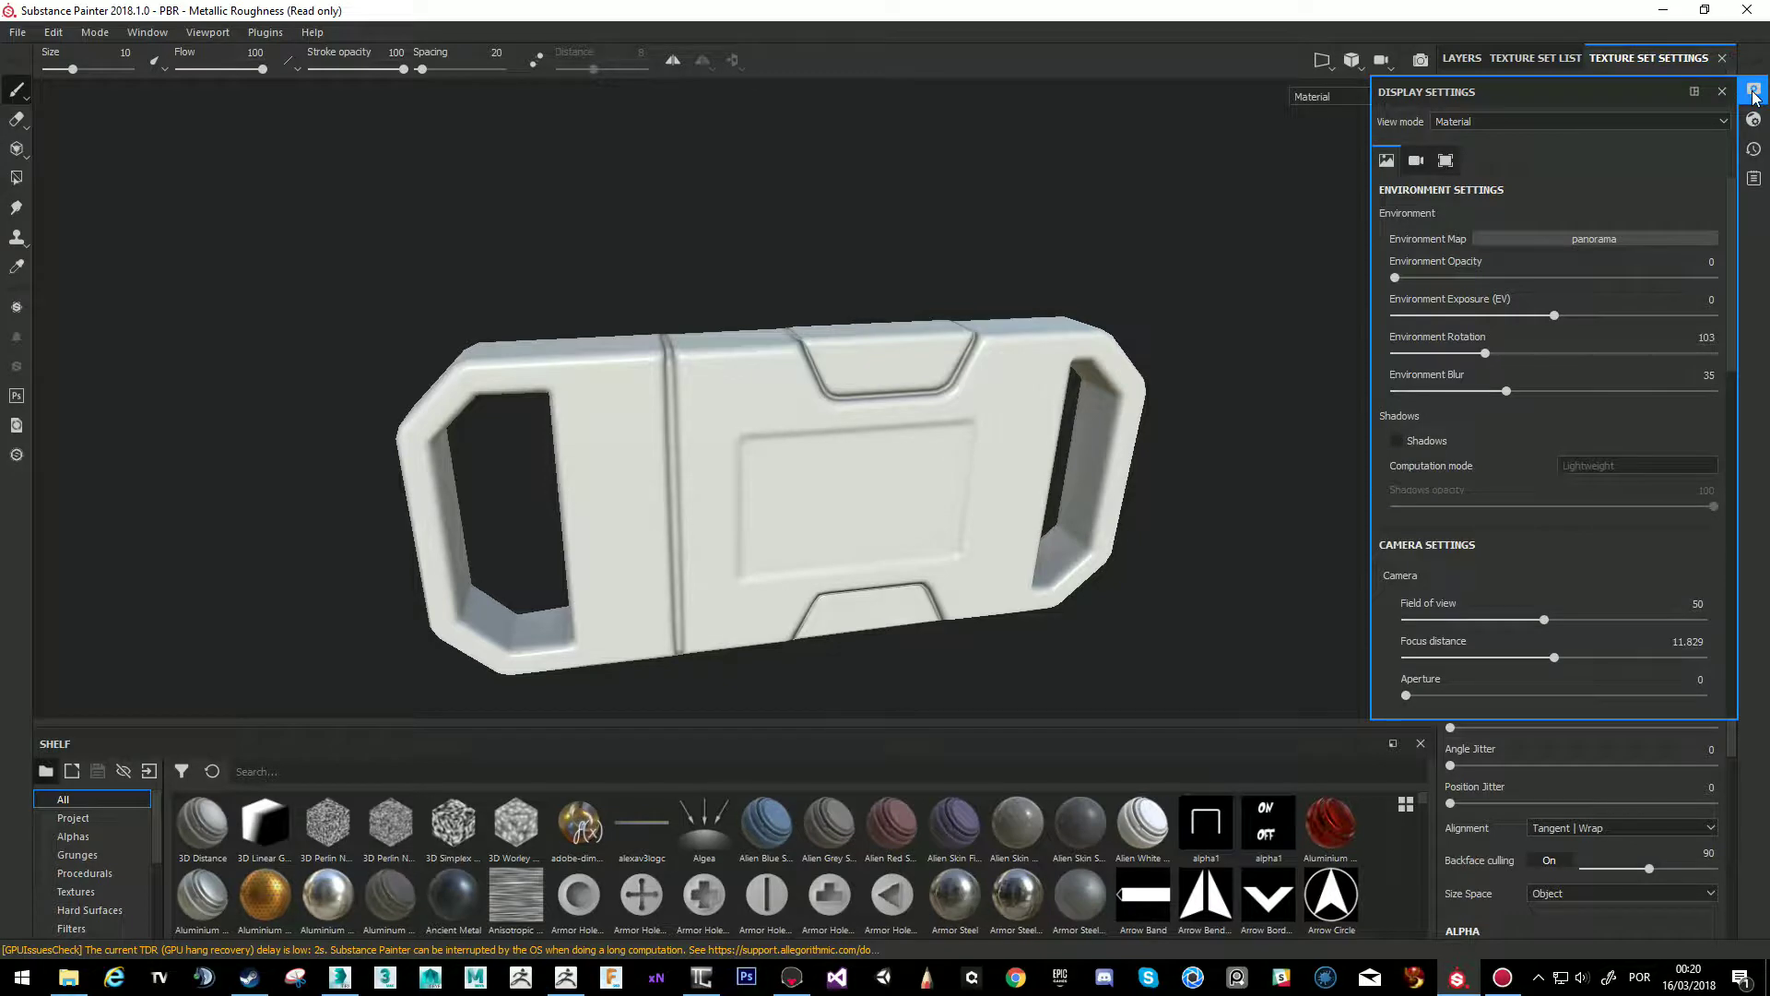
{"action": "left_click", "coordinate": [1601, 242]}
{"action": "scroll", "coordinate": [1724, 369], "scroll_direction": "down", "scroll_amount": 2}
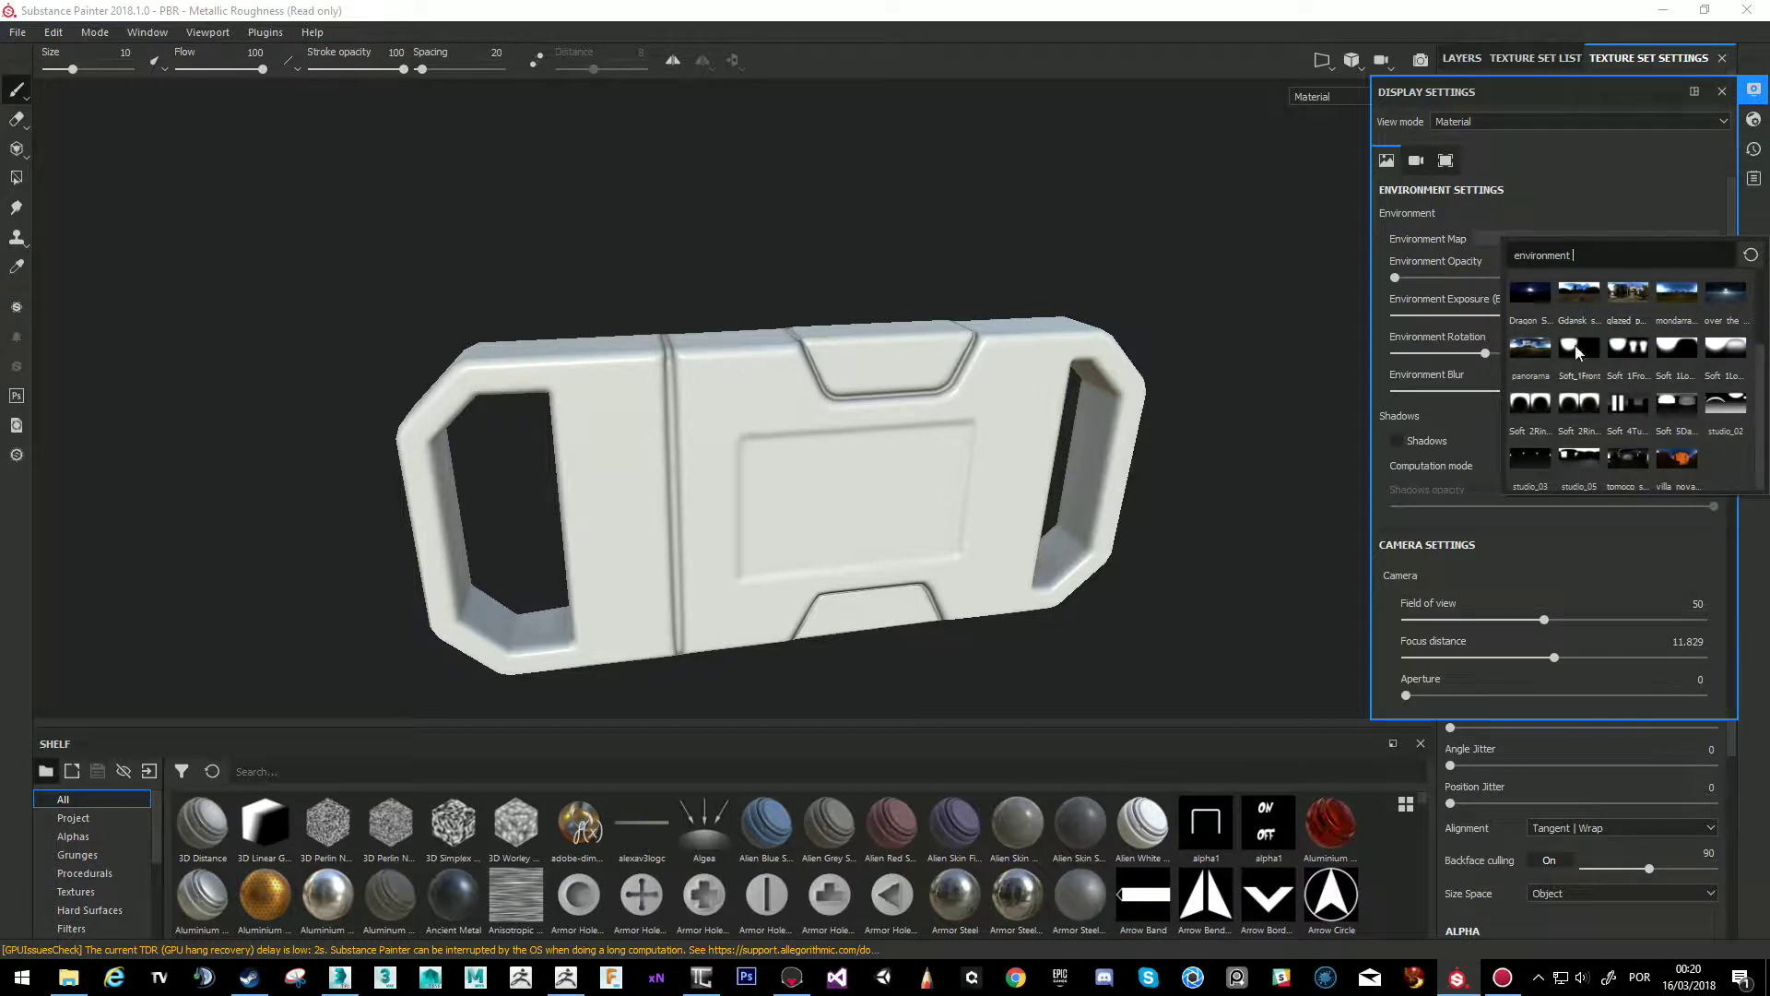
{"action": "mouse_move", "coordinate": [1535, 462]}
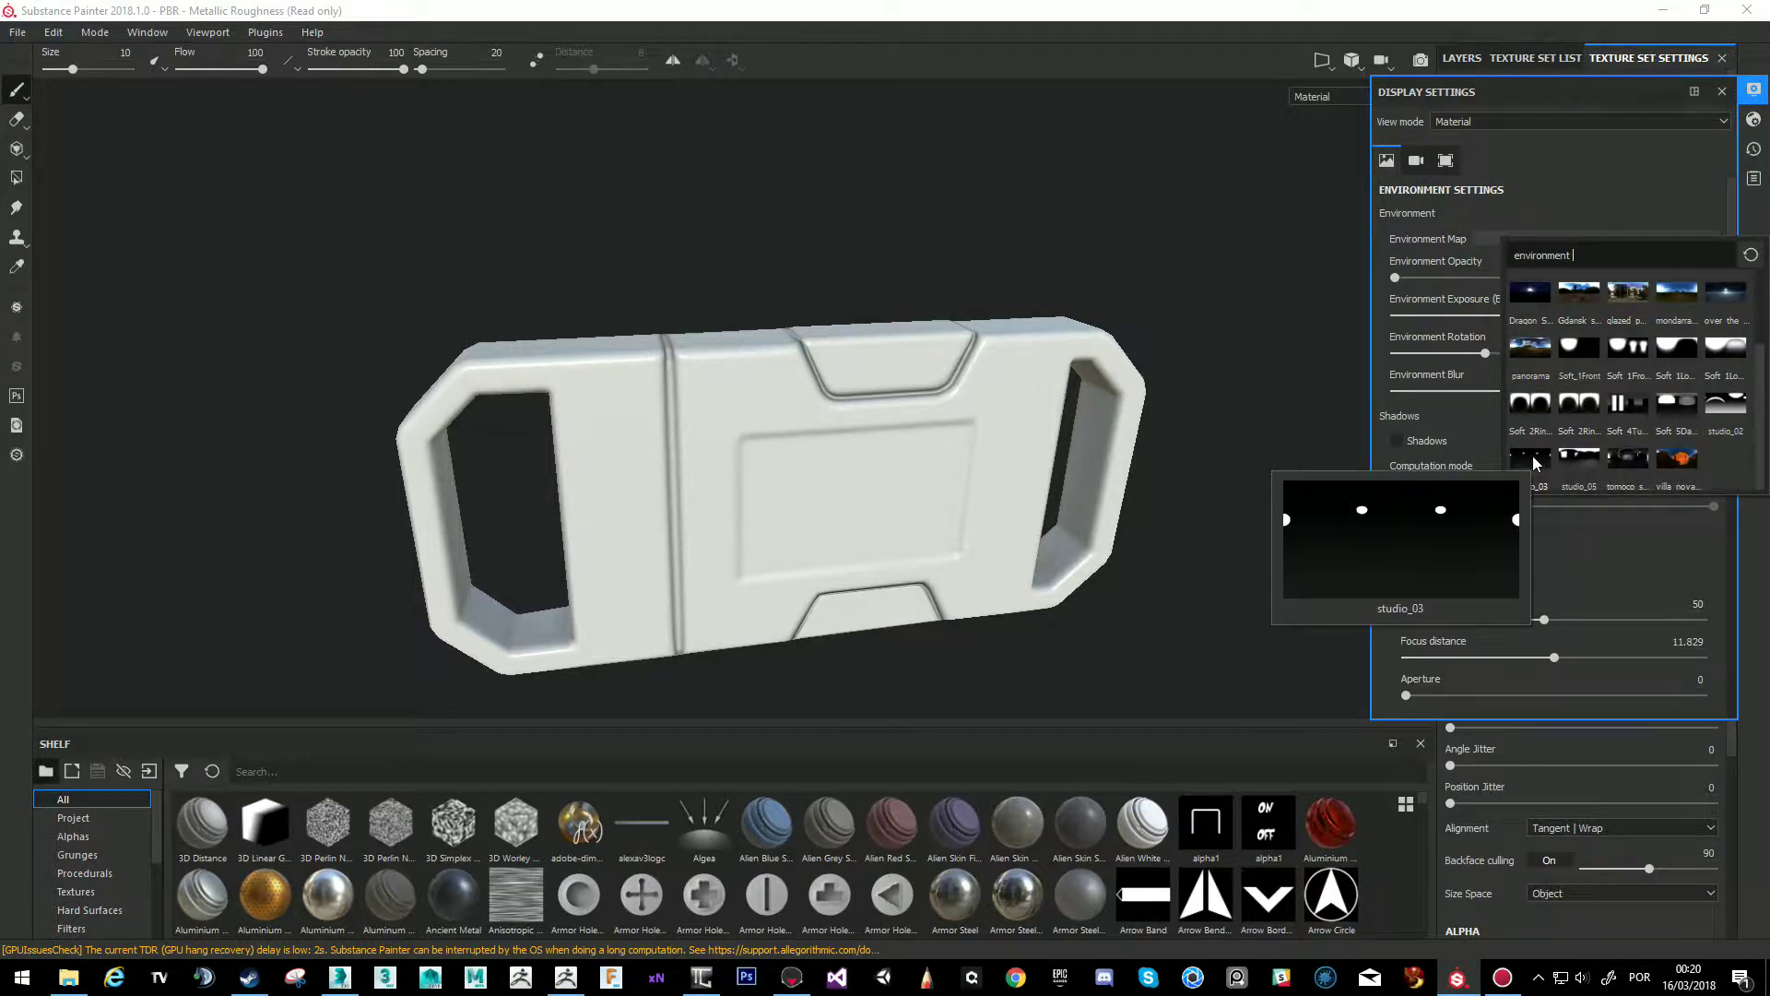
{"action": "left_click", "coordinate": [1532, 458]}
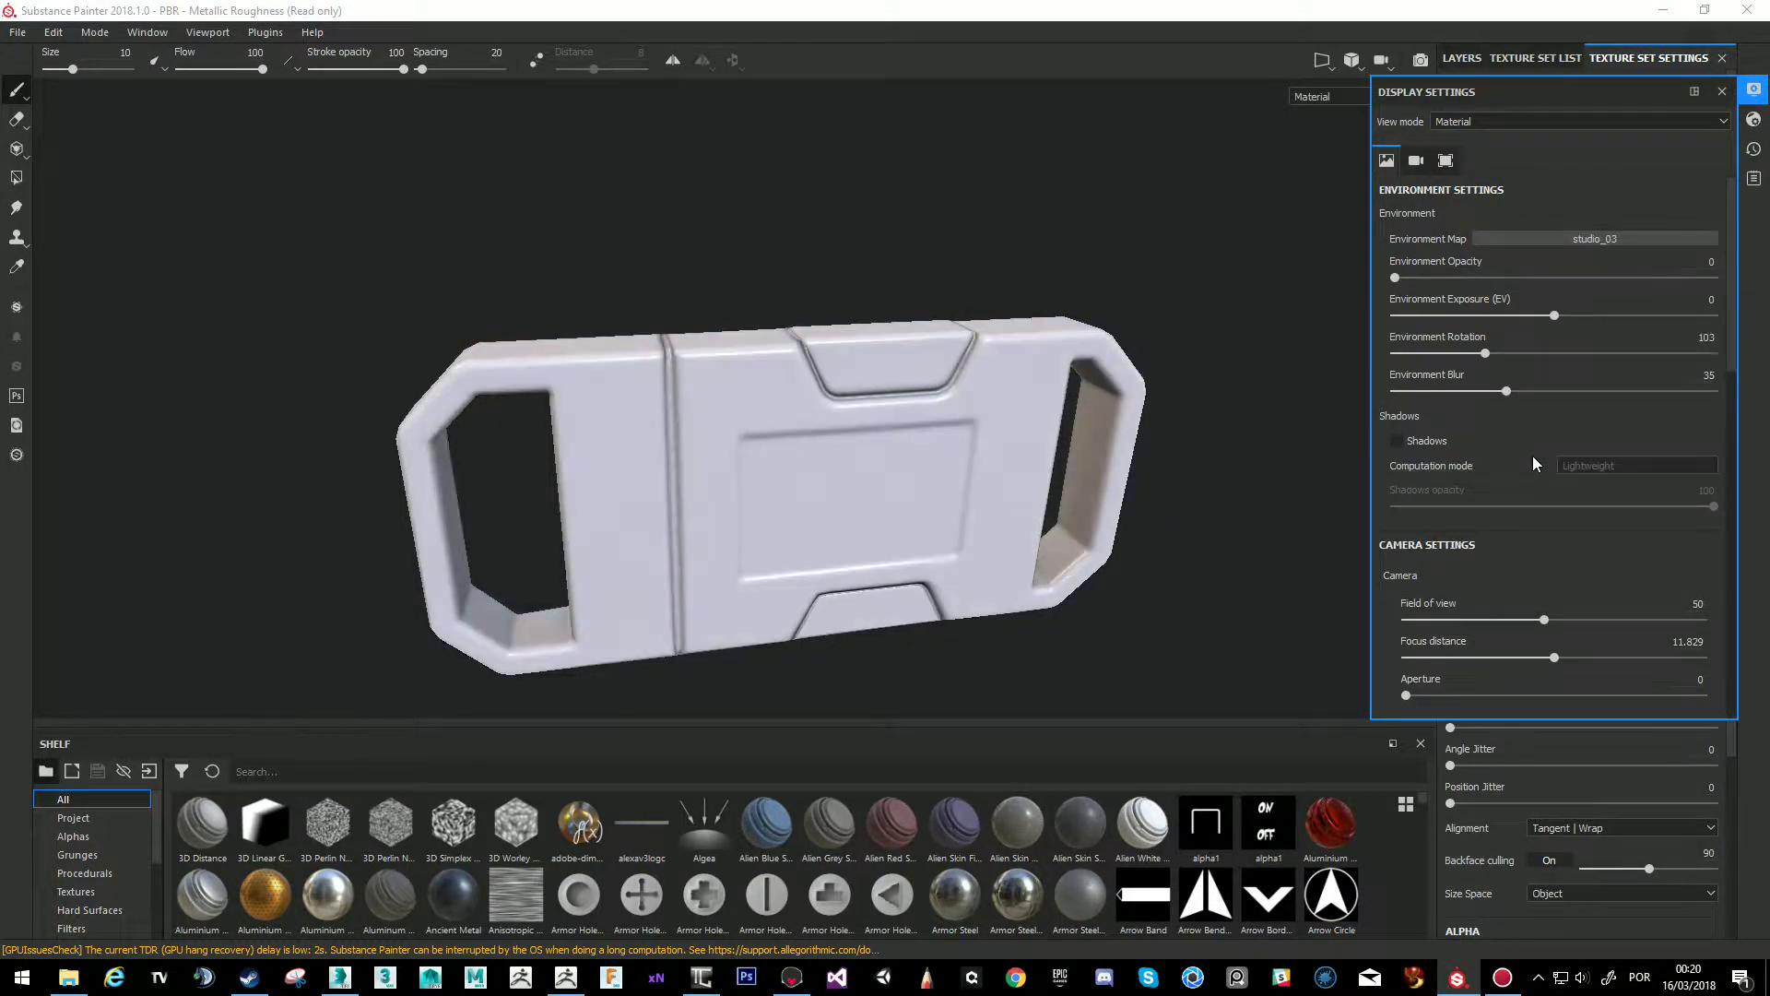
{"action": "left_click_drag", "start_coordinate": [998, 148], "coordinate": [848, 259], "text": "alt"}
{"action": "right_click_drag", "start_coordinate": [848, 259], "coordinate": [1020, 312], "text": "shift"}
{"action": "left_click_drag", "start_coordinate": [1020, 312], "coordinate": [1337, 281], "text": "alt"}
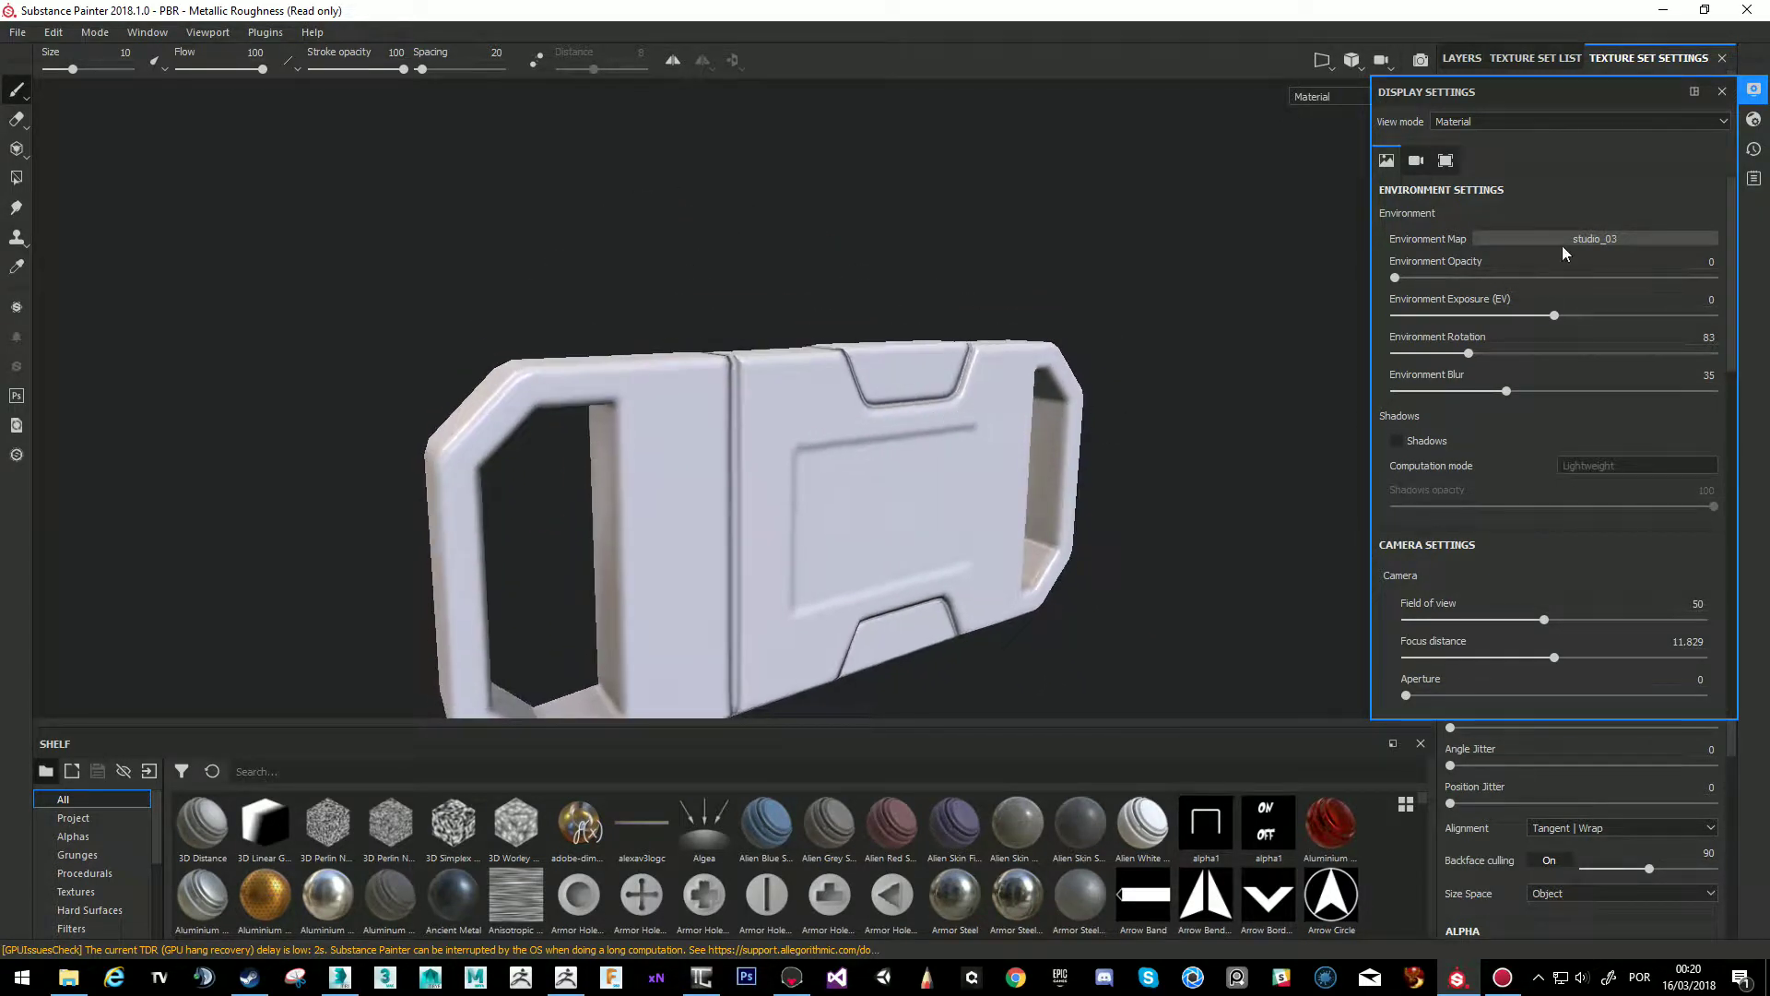
Set the environment map to Soft_1Front_2Backs, rotate it to 320 and inspect the lighting across the buckle.
{"action": "left_click", "coordinate": [1601, 240]}
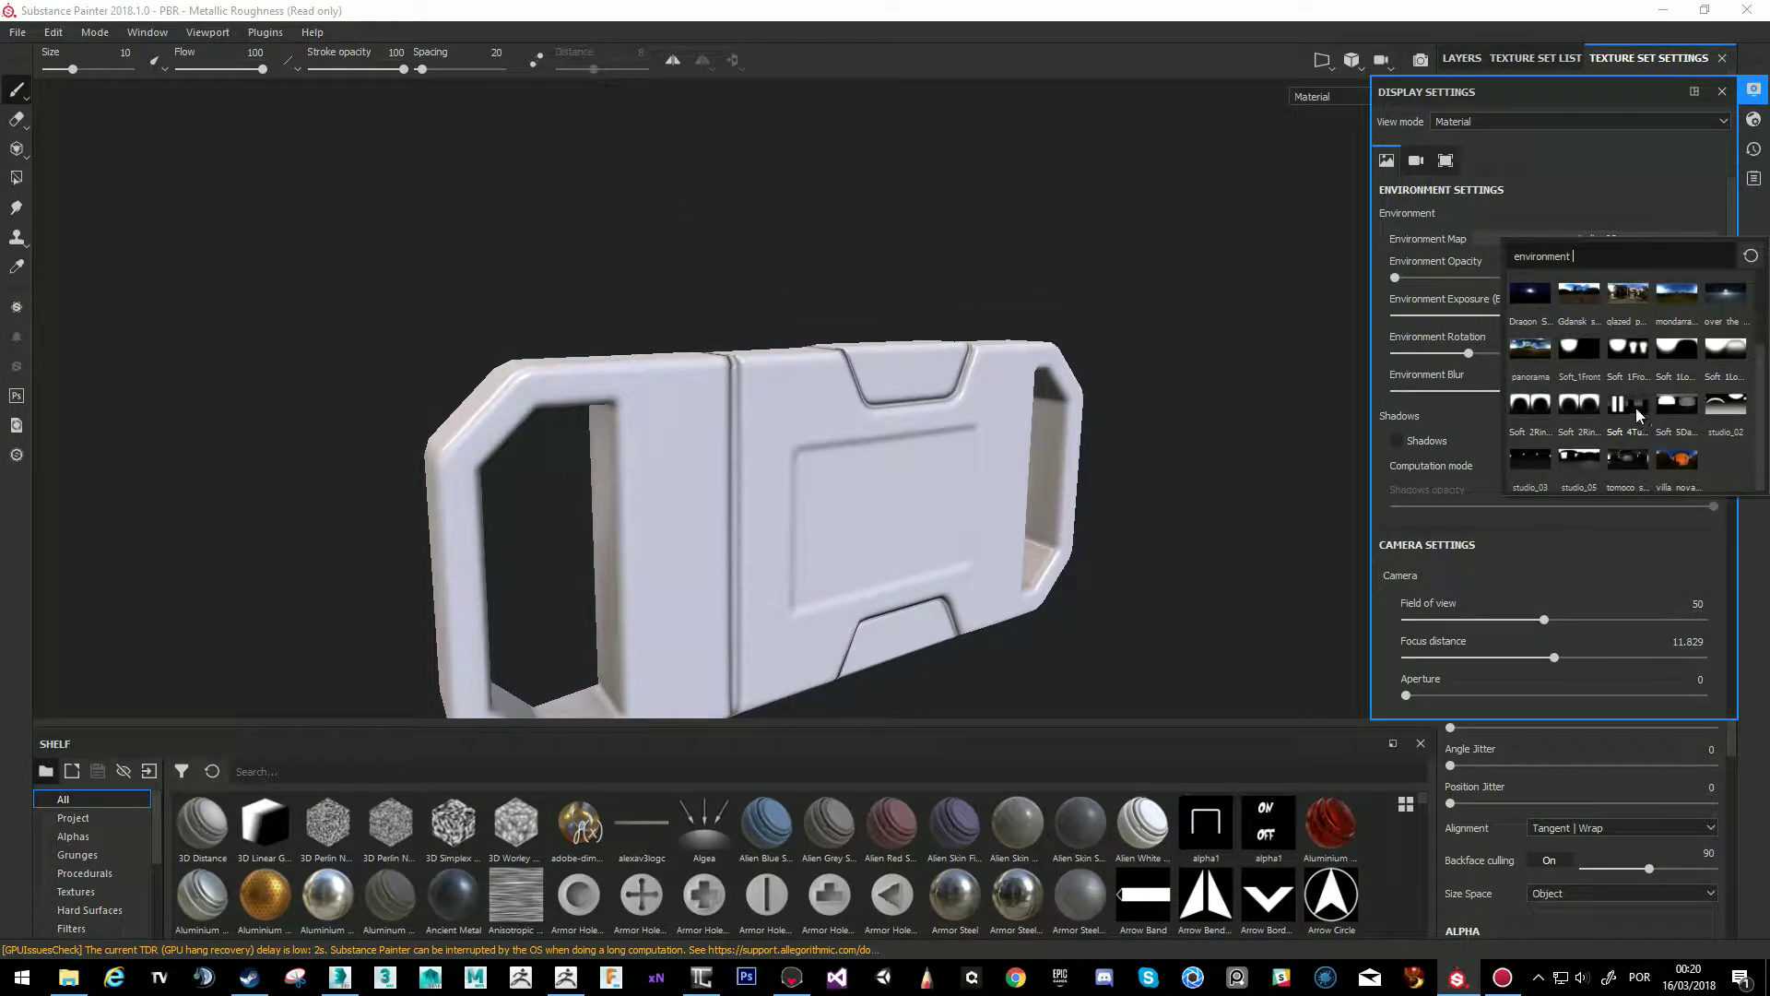
{"action": "left_click", "coordinate": [1632, 350]}
{"action": "left_click_drag", "start_coordinate": [1060, 360], "coordinate": [808, 360], "text": "alt"}
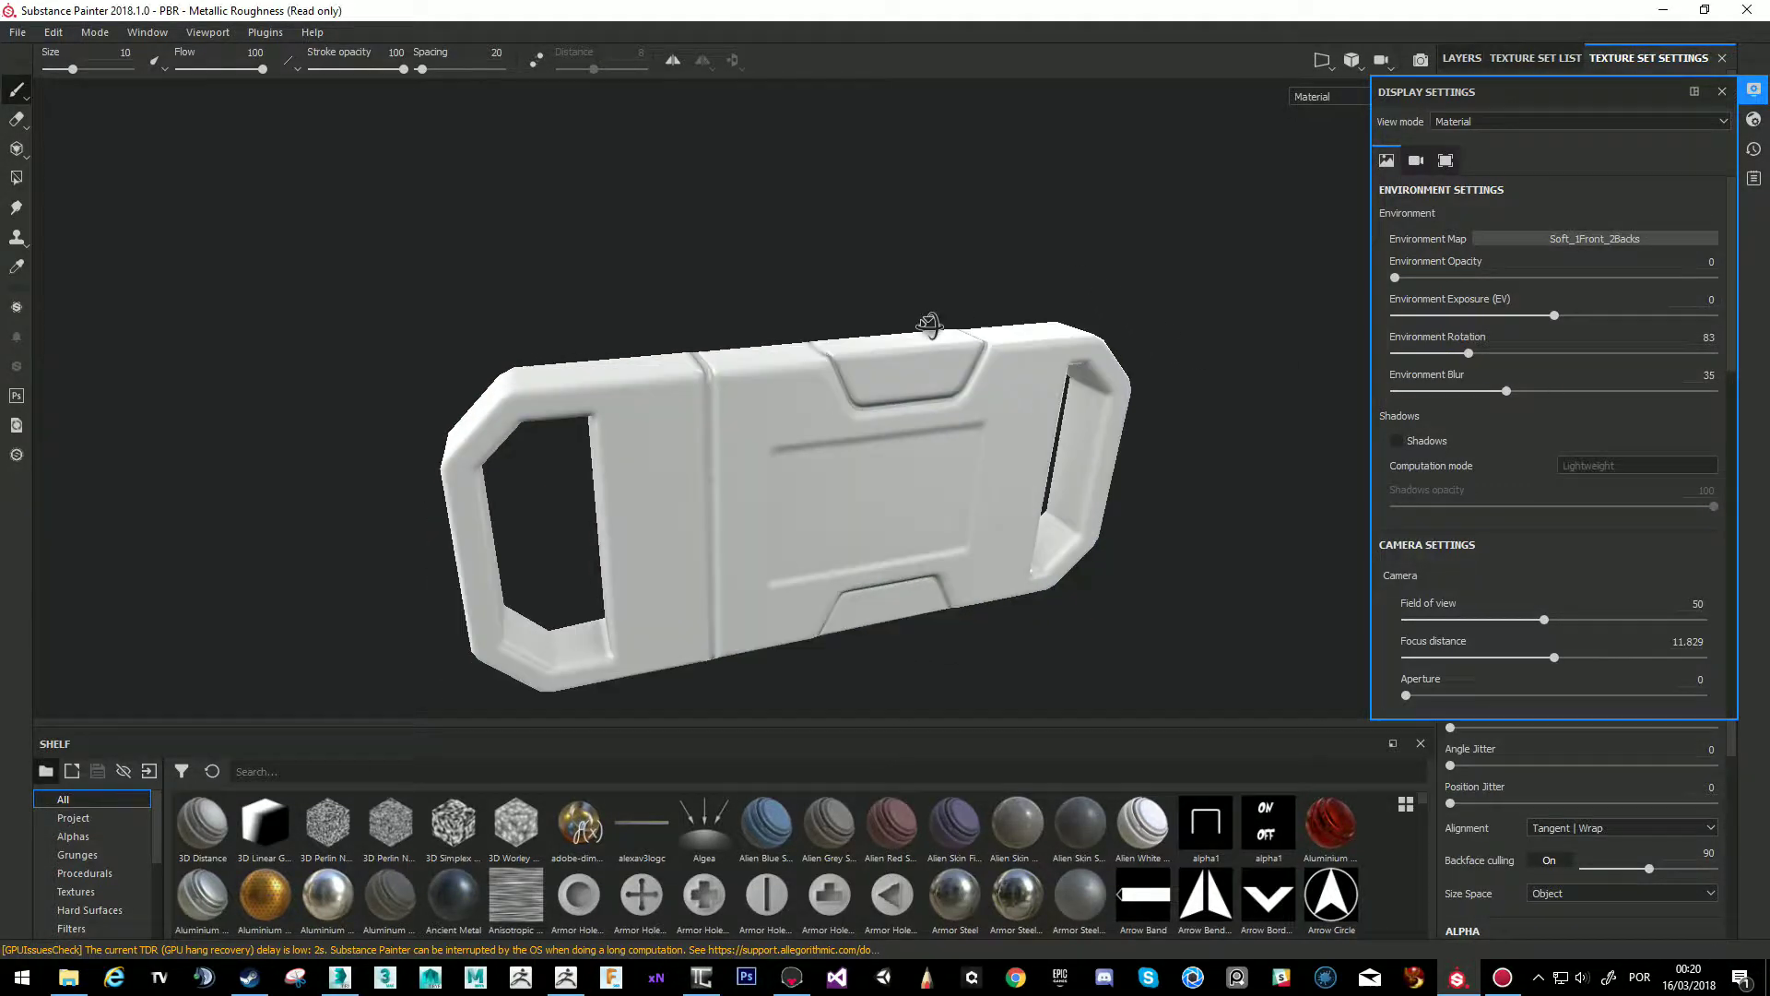
{"action": "right_click_drag", "start_coordinate": [808, 359], "coordinate": [901, 383], "text": "shift"}
{"action": "left_click_drag", "start_coordinate": [901, 384], "coordinate": [901, 467], "text": "alt"}
{"action": "right_click_drag", "start_coordinate": [901, 466], "coordinate": [929, 494], "text": "shift"}
{"action": "mouse_move", "coordinate": [929, 494]}
{"action": "left_mouse_down", "text": "alt"}
{"action": "mouse_move", "coordinate": [747, 433]}
{"action": "mouse_move", "coordinate": [909, 447]}
{"action": "mouse_move", "coordinate": [902, 396]}
{"action": "mouse_move", "coordinate": [1241, 320]}
{"action": "mouse_move", "coordinate": [1064, 318]}
{"action": "mouse_move", "coordinate": [740, 544]}
{"action": "left_mouse_up", "text": "alt"}
{"action": "mouse_move", "coordinate": [856, 324]}
{"action": "left_mouse_down", "text": "alt"}
{"action": "mouse_move", "coordinate": [897, 285]}
{"action": "mouse_move", "coordinate": [887, 413]}
{"action": "left_mouse_up", "text": "alt"}
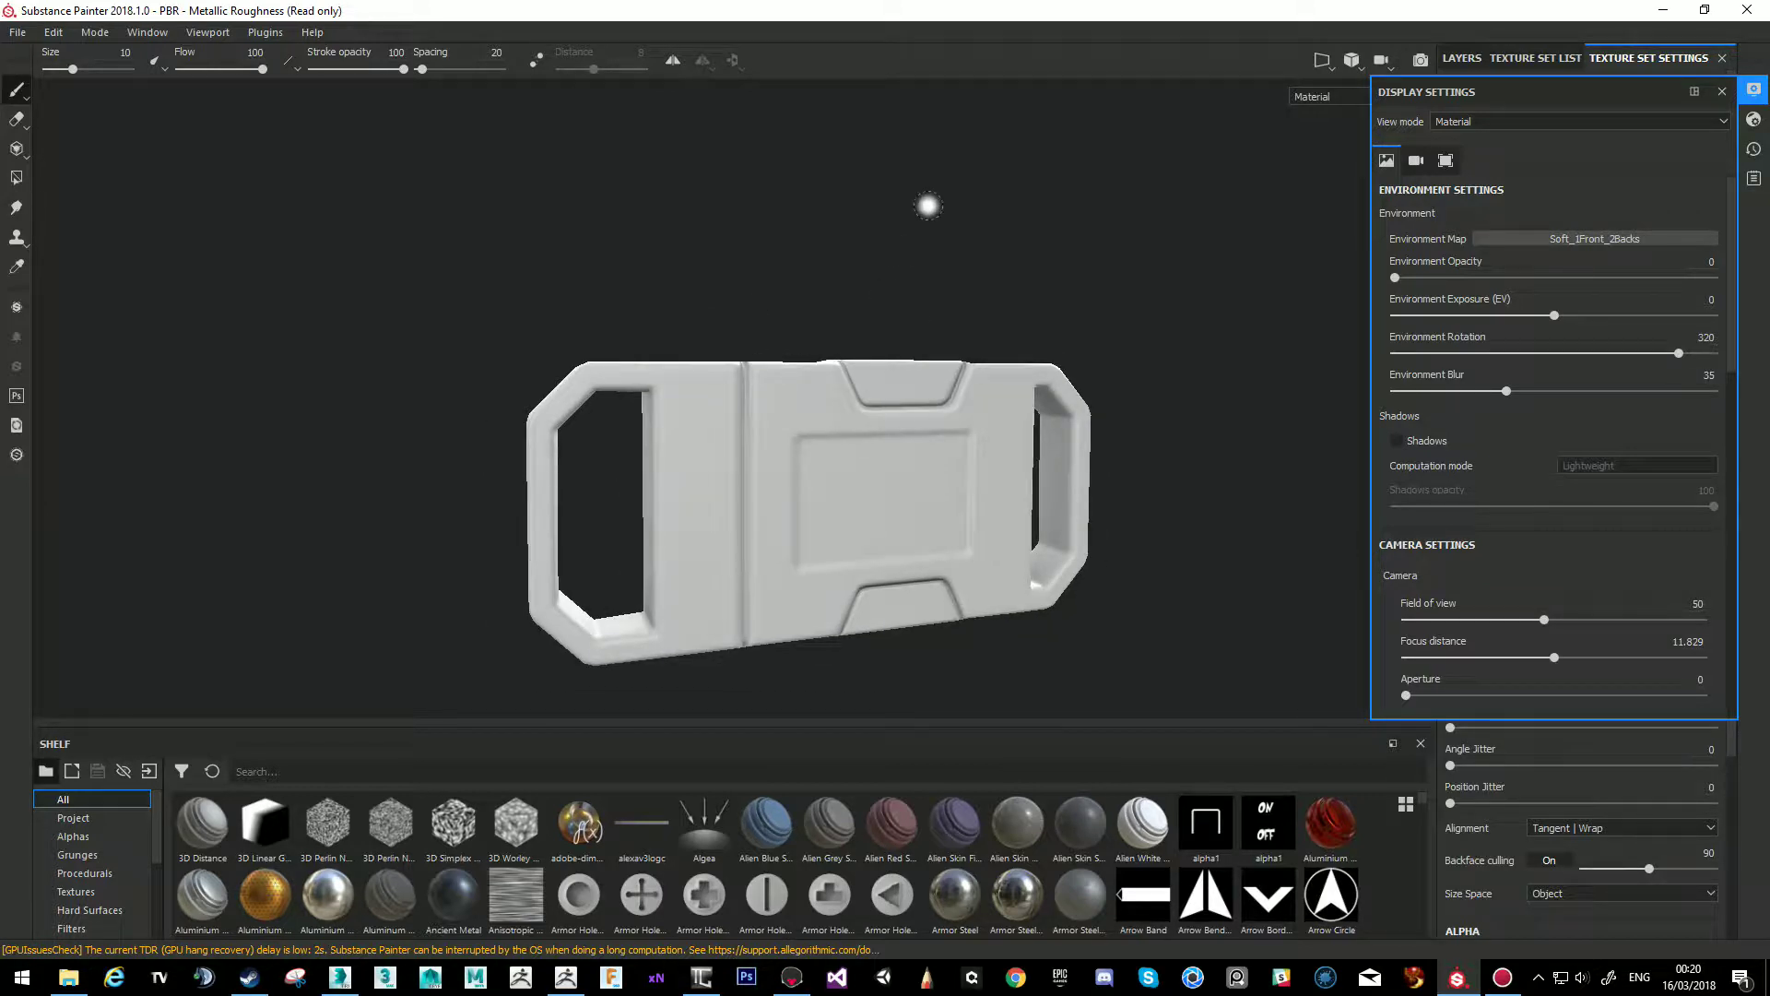
{"action": "left_click_drag", "start_coordinate": [929, 206], "coordinate": [971, 351], "text": "alt"}
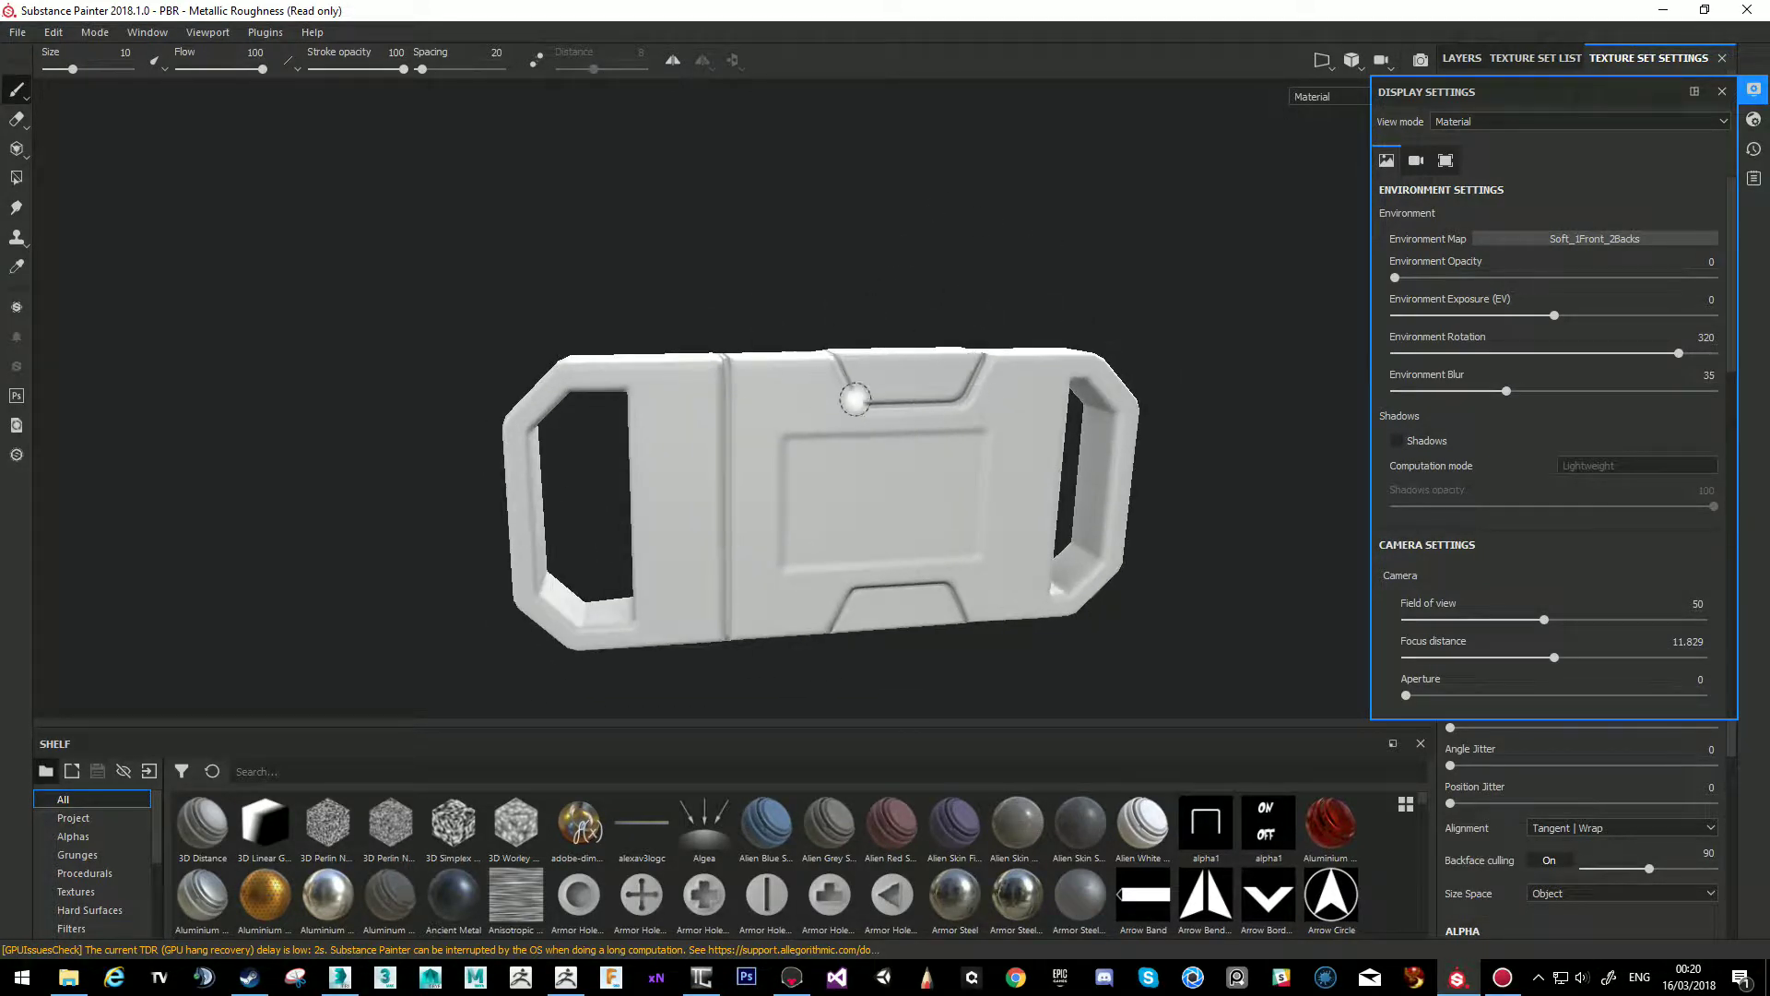
Switch to Marmoset Toolbag, inspect the baked buckle there for comparison, and return to Substance Painter.
{"action": "left_click", "coordinate": [1662, 9]}
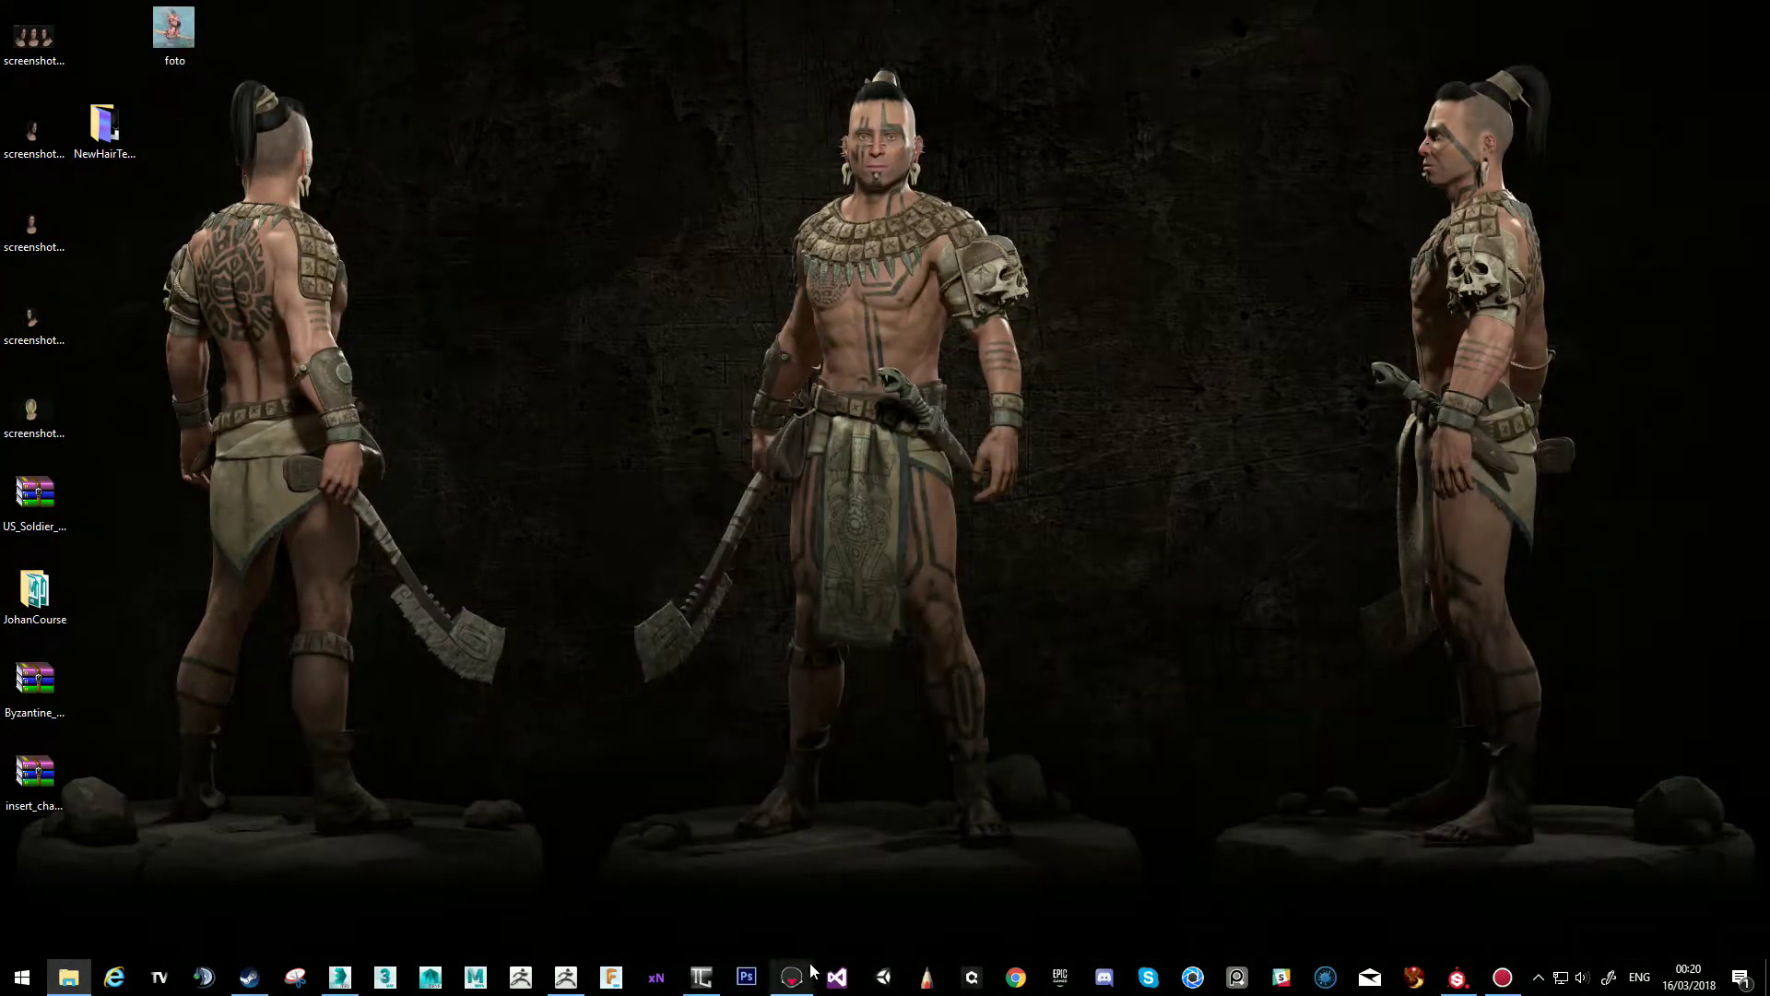
{"action": "left_click", "coordinate": [791, 977]}
{"action": "left_click_drag", "start_coordinate": [948, 348], "coordinate": [976, 456]}
{"action": "scroll", "coordinate": [950, 447], "scroll_direction": "up", "scroll_amount": 3}
{"action": "left_click", "coordinate": [1662, 9]}
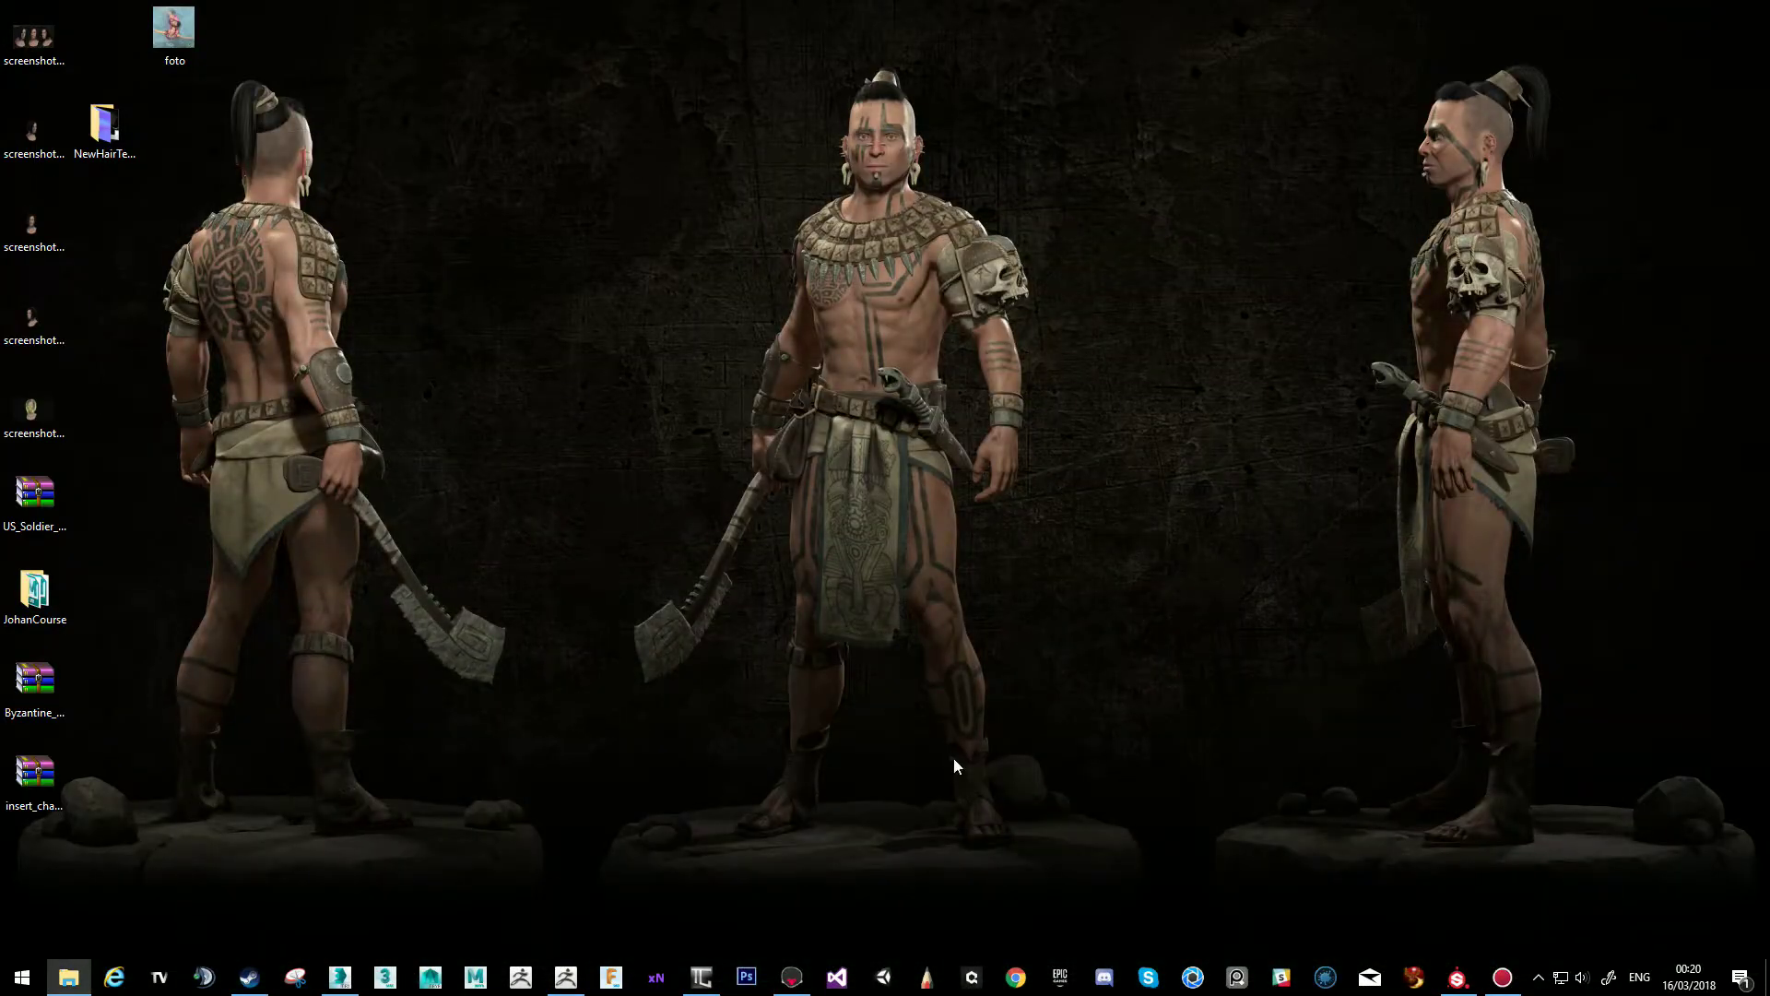
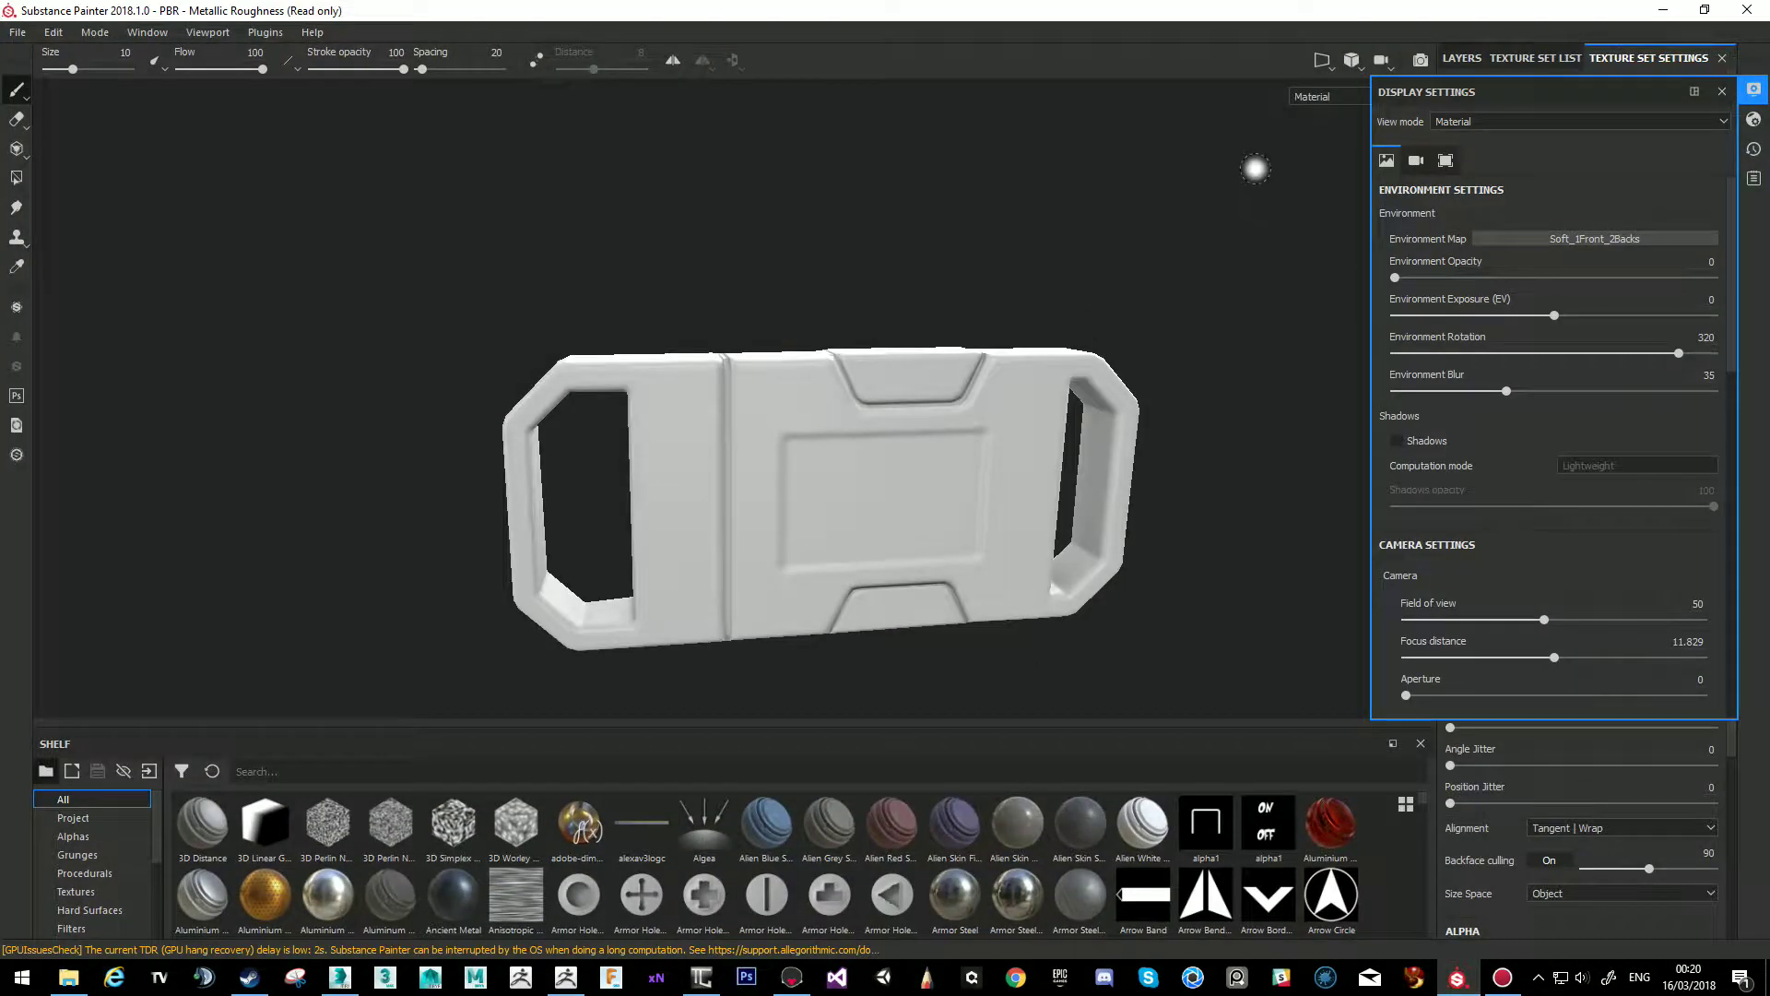
Close the display settings, face the buckle from the front and show only the smart materials in the shelf.
{"action": "left_click", "coordinate": [1722, 91]}
{"action": "left_click_drag", "start_coordinate": [1007, 388], "coordinate": [854, 383], "text": "alt"}
{"action": "scroll", "coordinate": [139, 874], "scroll_direction": "down", "scroll_amount": 2}
{"action": "scroll", "coordinate": [136, 876], "scroll_direction": "down", "scroll_amount": 2}
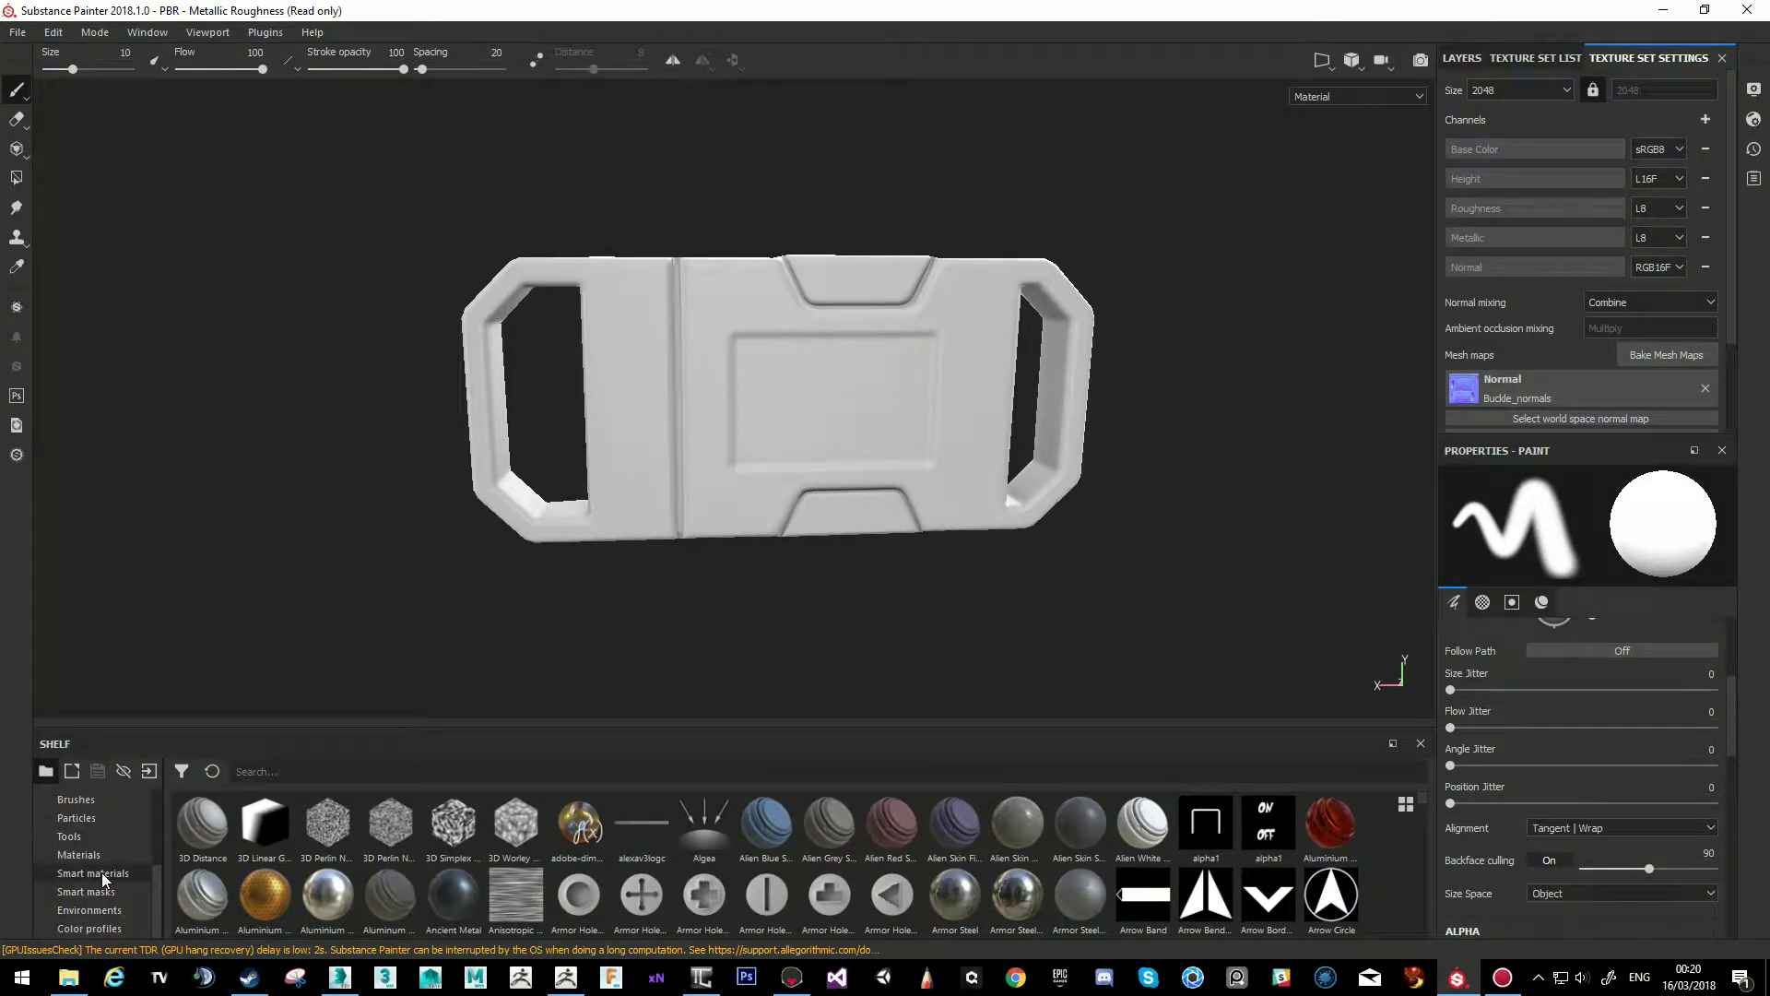
{"action": "left_click", "coordinate": [96, 874]}
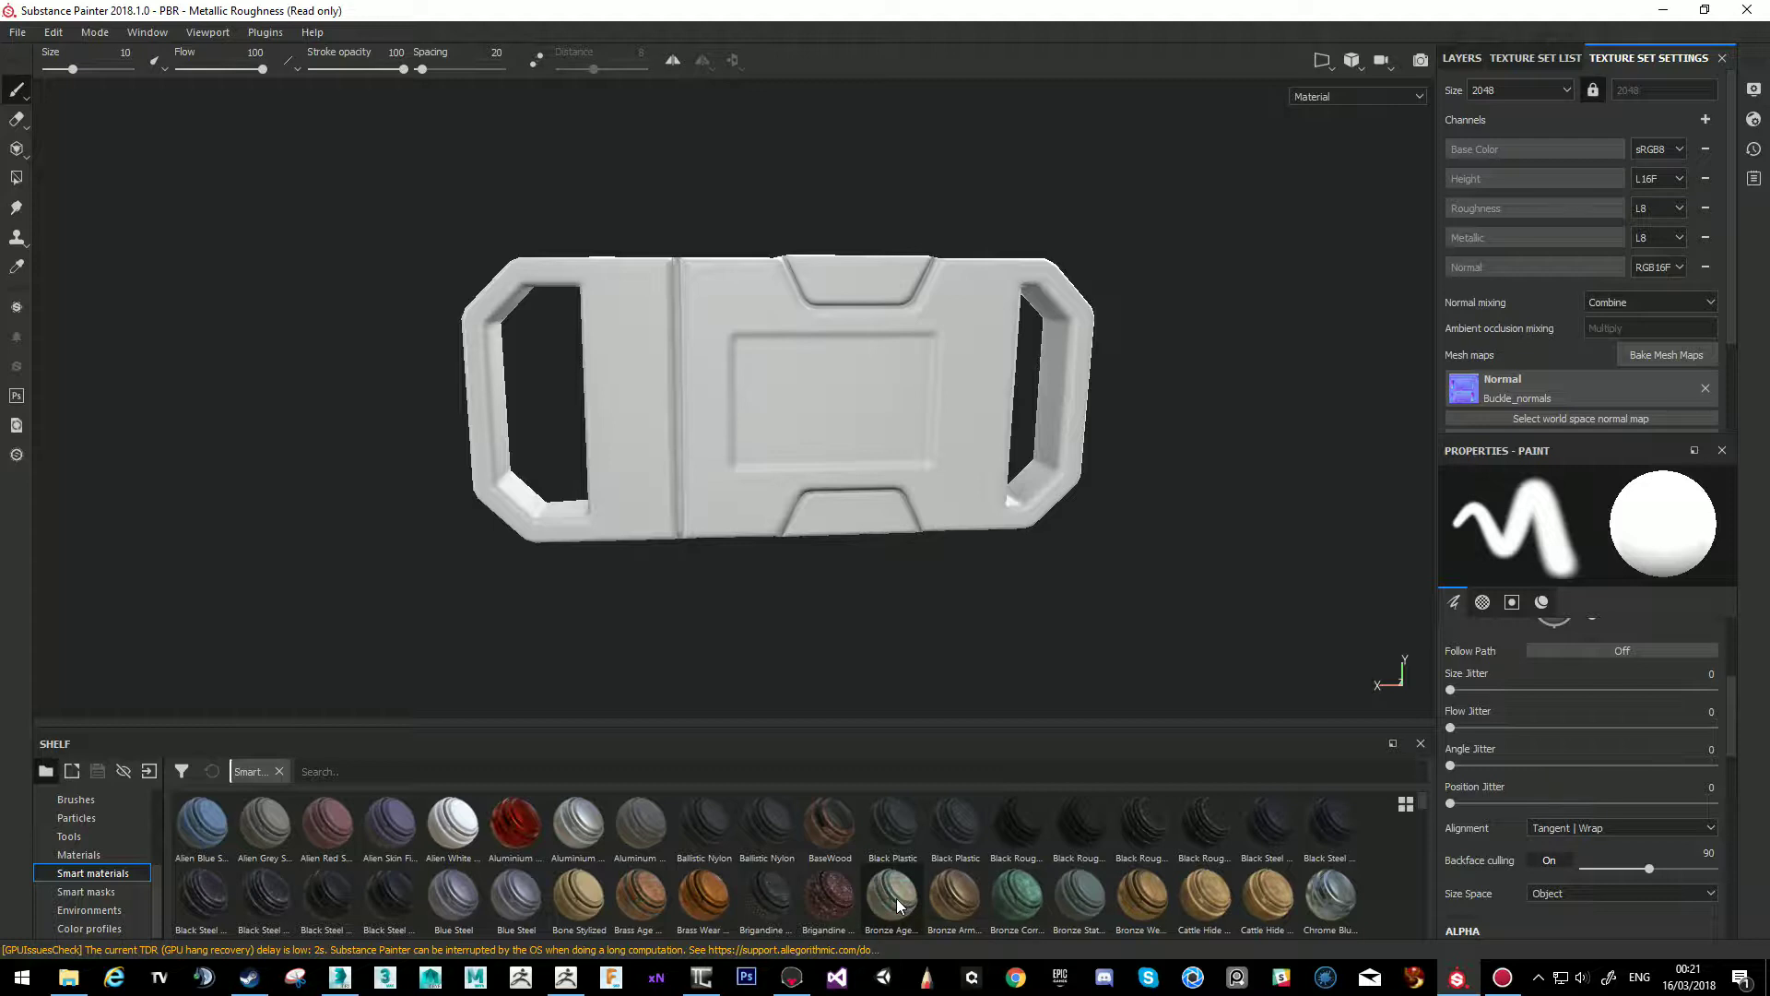
Delete Layer 1 and apply the Bronze Armor smart material to the buckle.
{"action": "left_click", "coordinate": [1466, 58]}
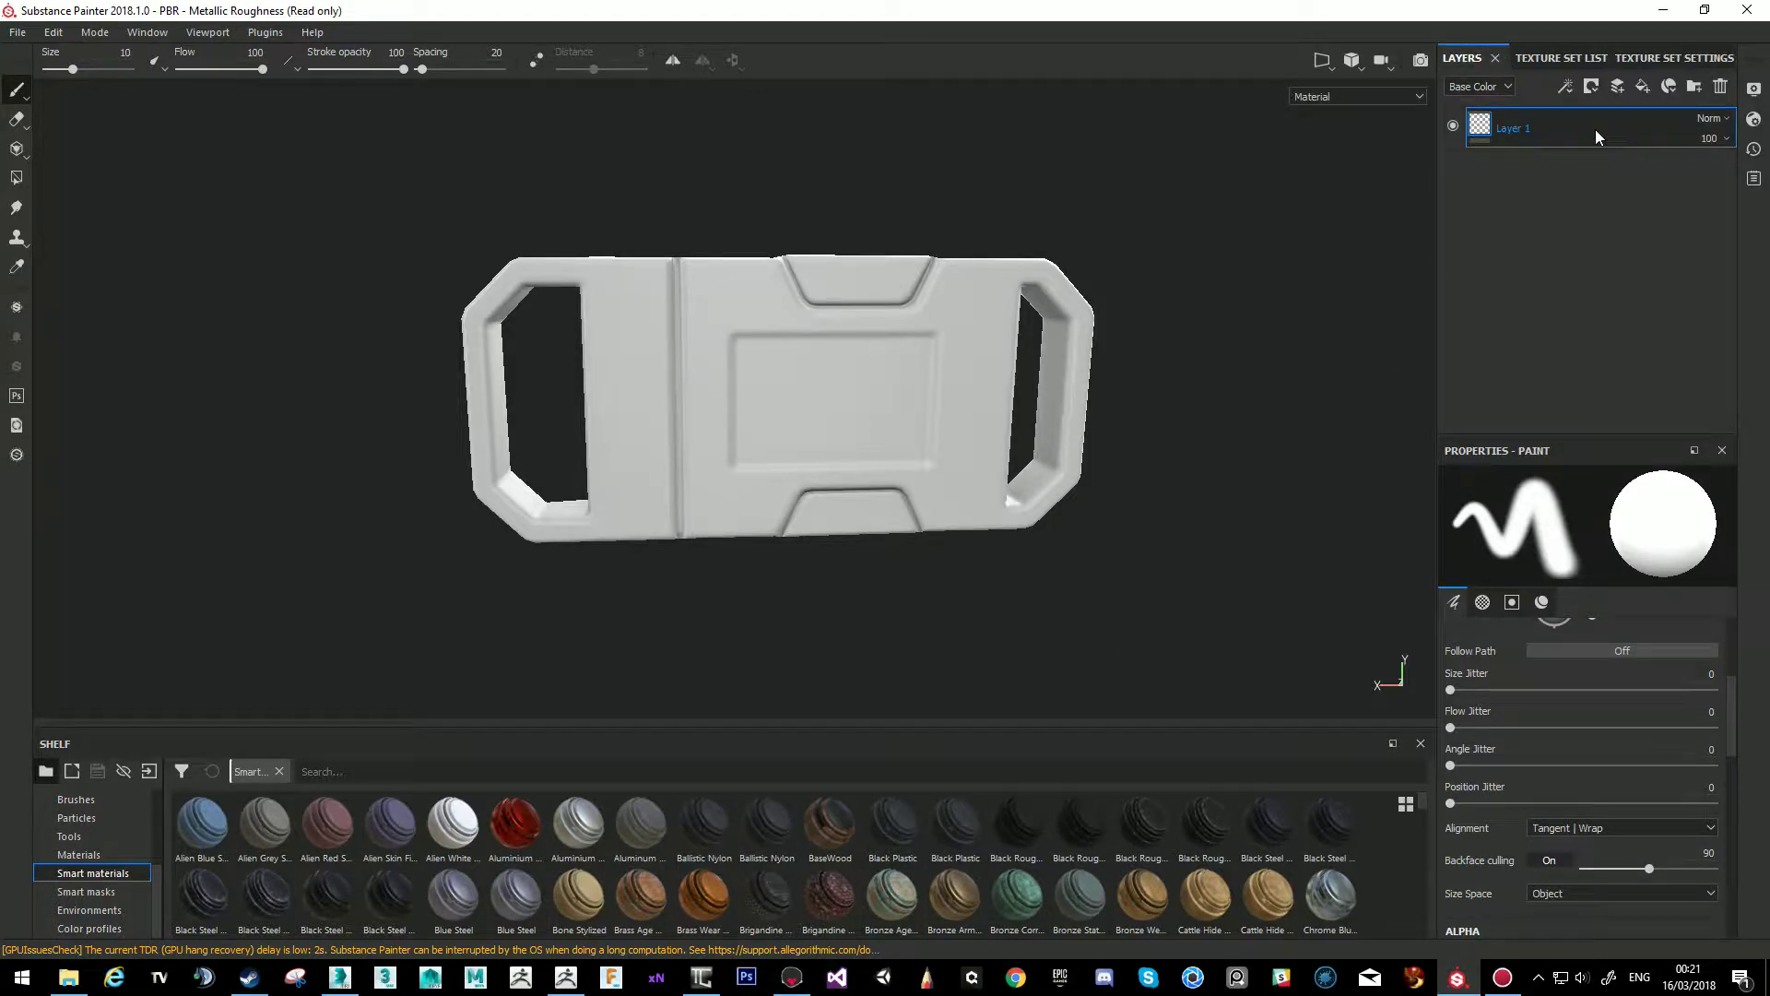
{"action": "key", "text": "Delete"}
{"action": "left_click_drag", "start_coordinate": [978, 928], "coordinate": [1529, 252]}
{"action": "left_click_drag", "start_coordinate": [1054, 260], "coordinate": [907, 433], "text": "alt"}
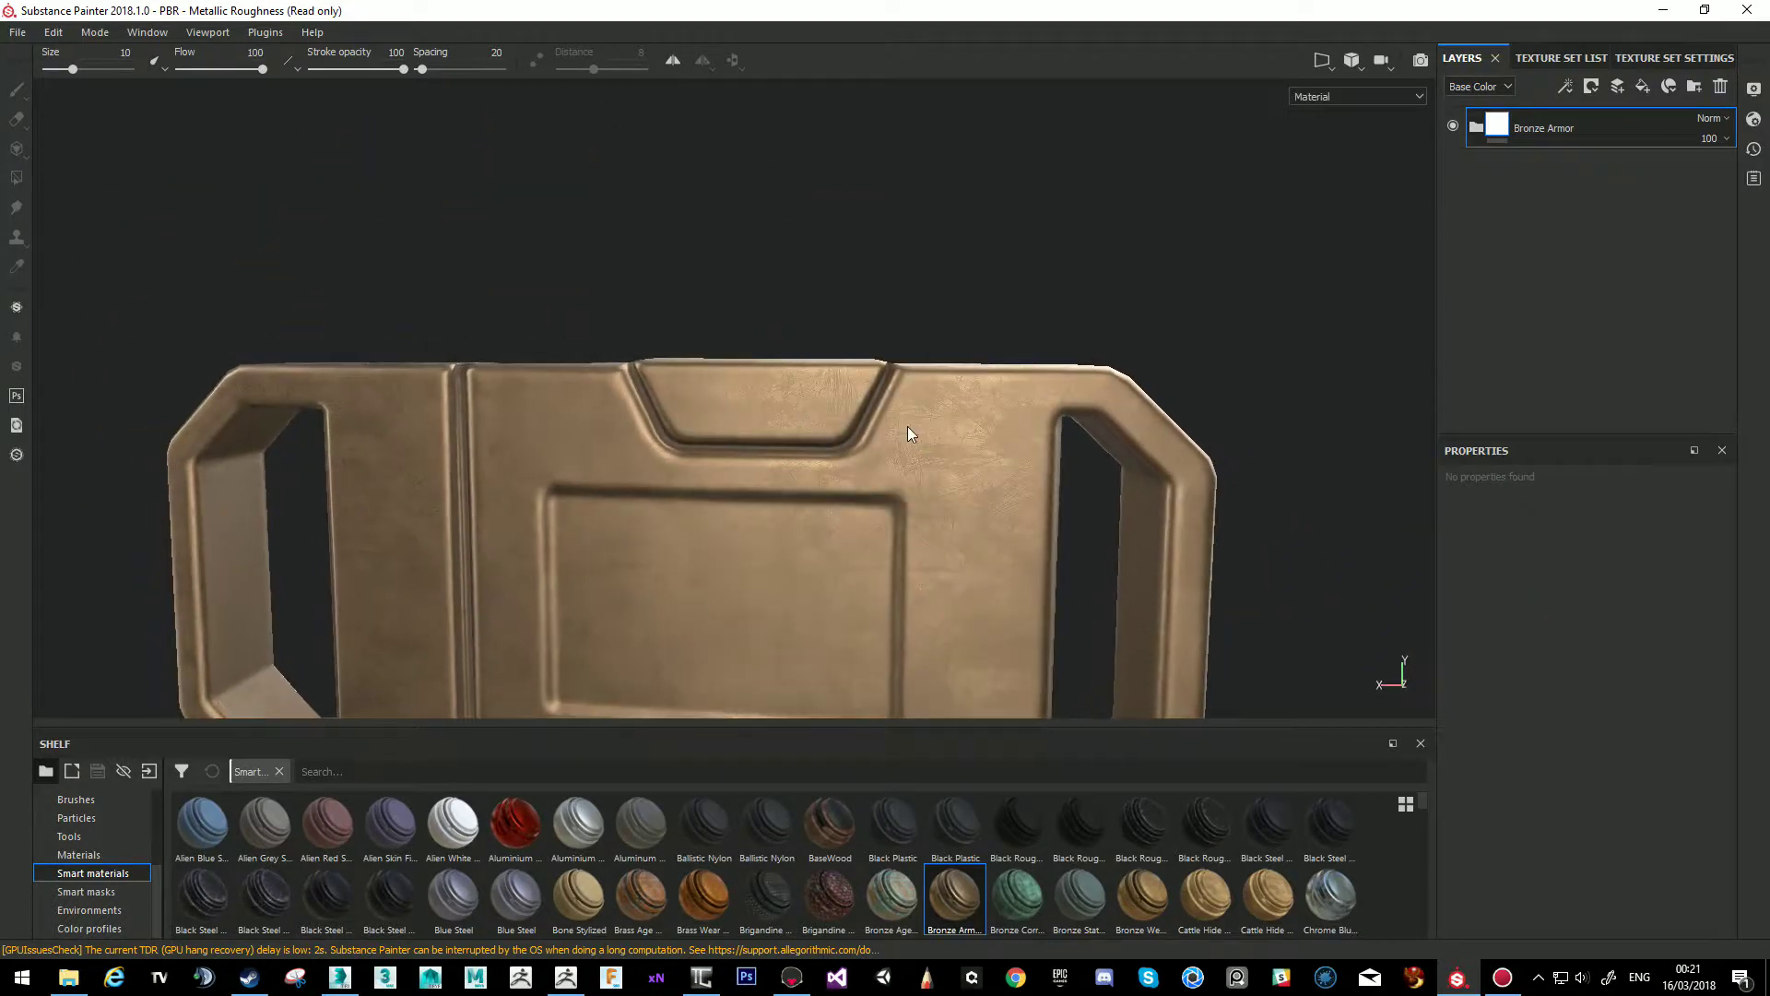
Open the mesh map baking settings and exclude the Normal, ID and Ambient occlusion maps.
{"action": "left_click", "coordinate": [1639, 55]}
{"action": "scroll", "coordinate": [1573, 302], "scroll_direction": "down", "scroll_amount": 3}
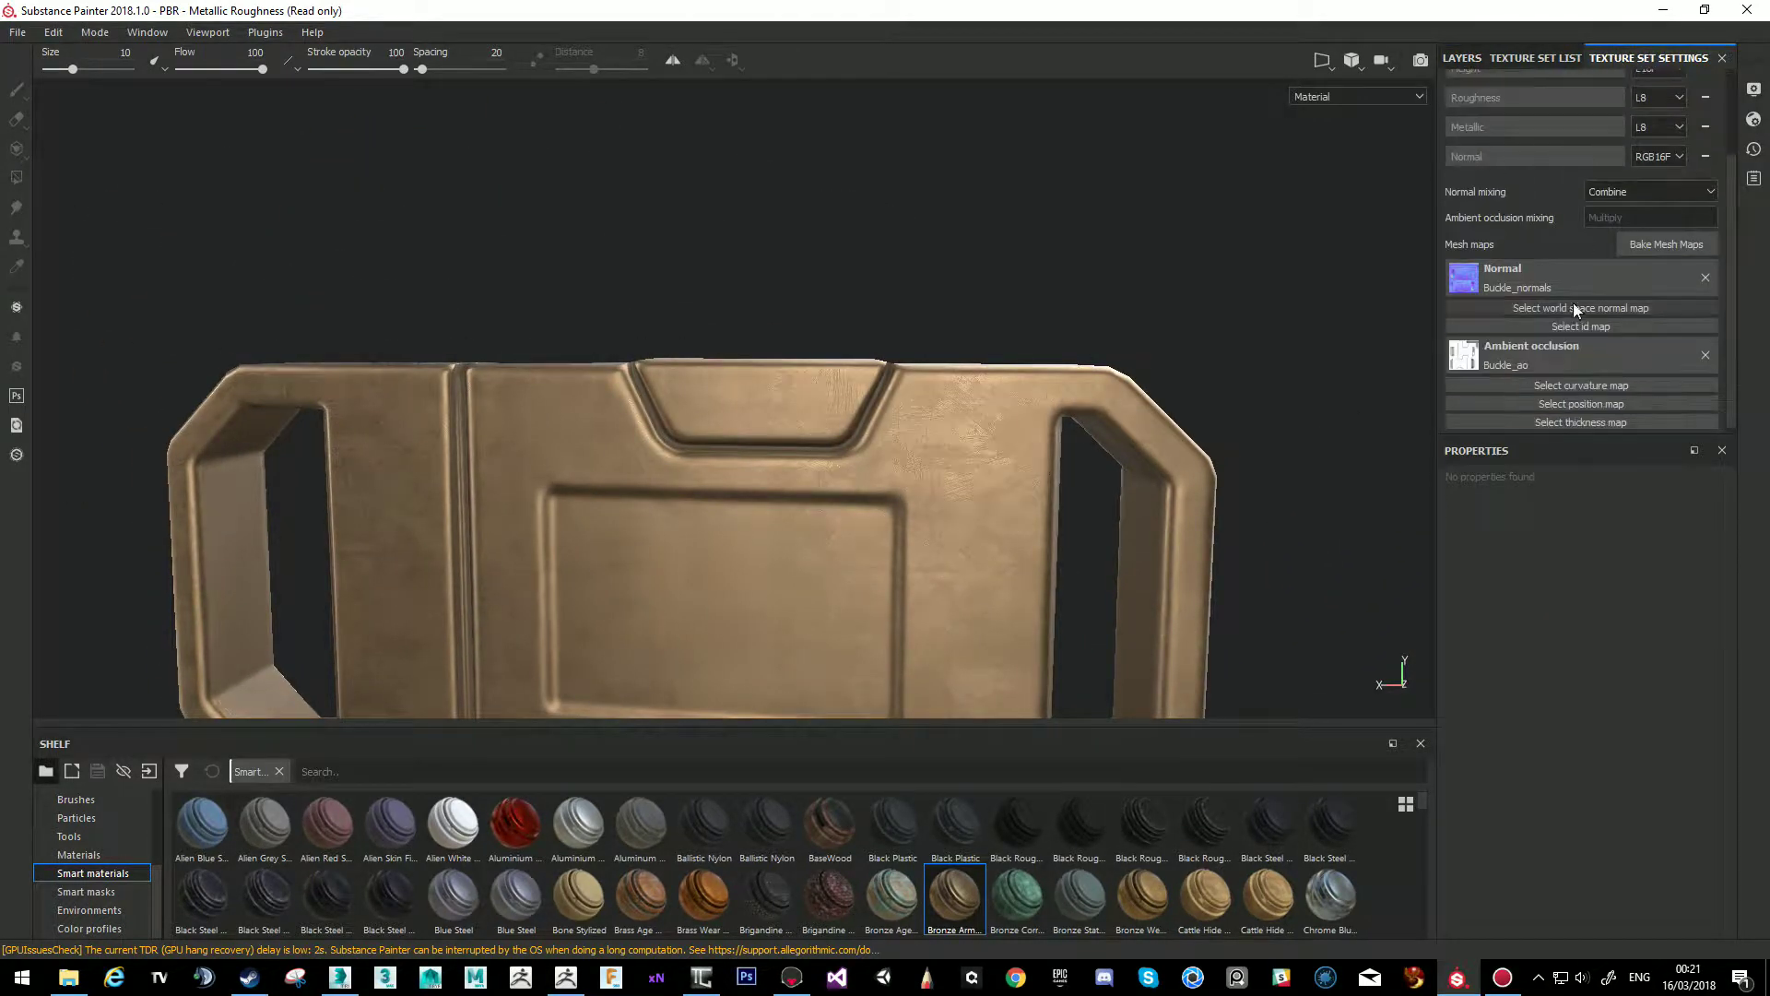
{"action": "left_click", "coordinate": [1647, 238]}
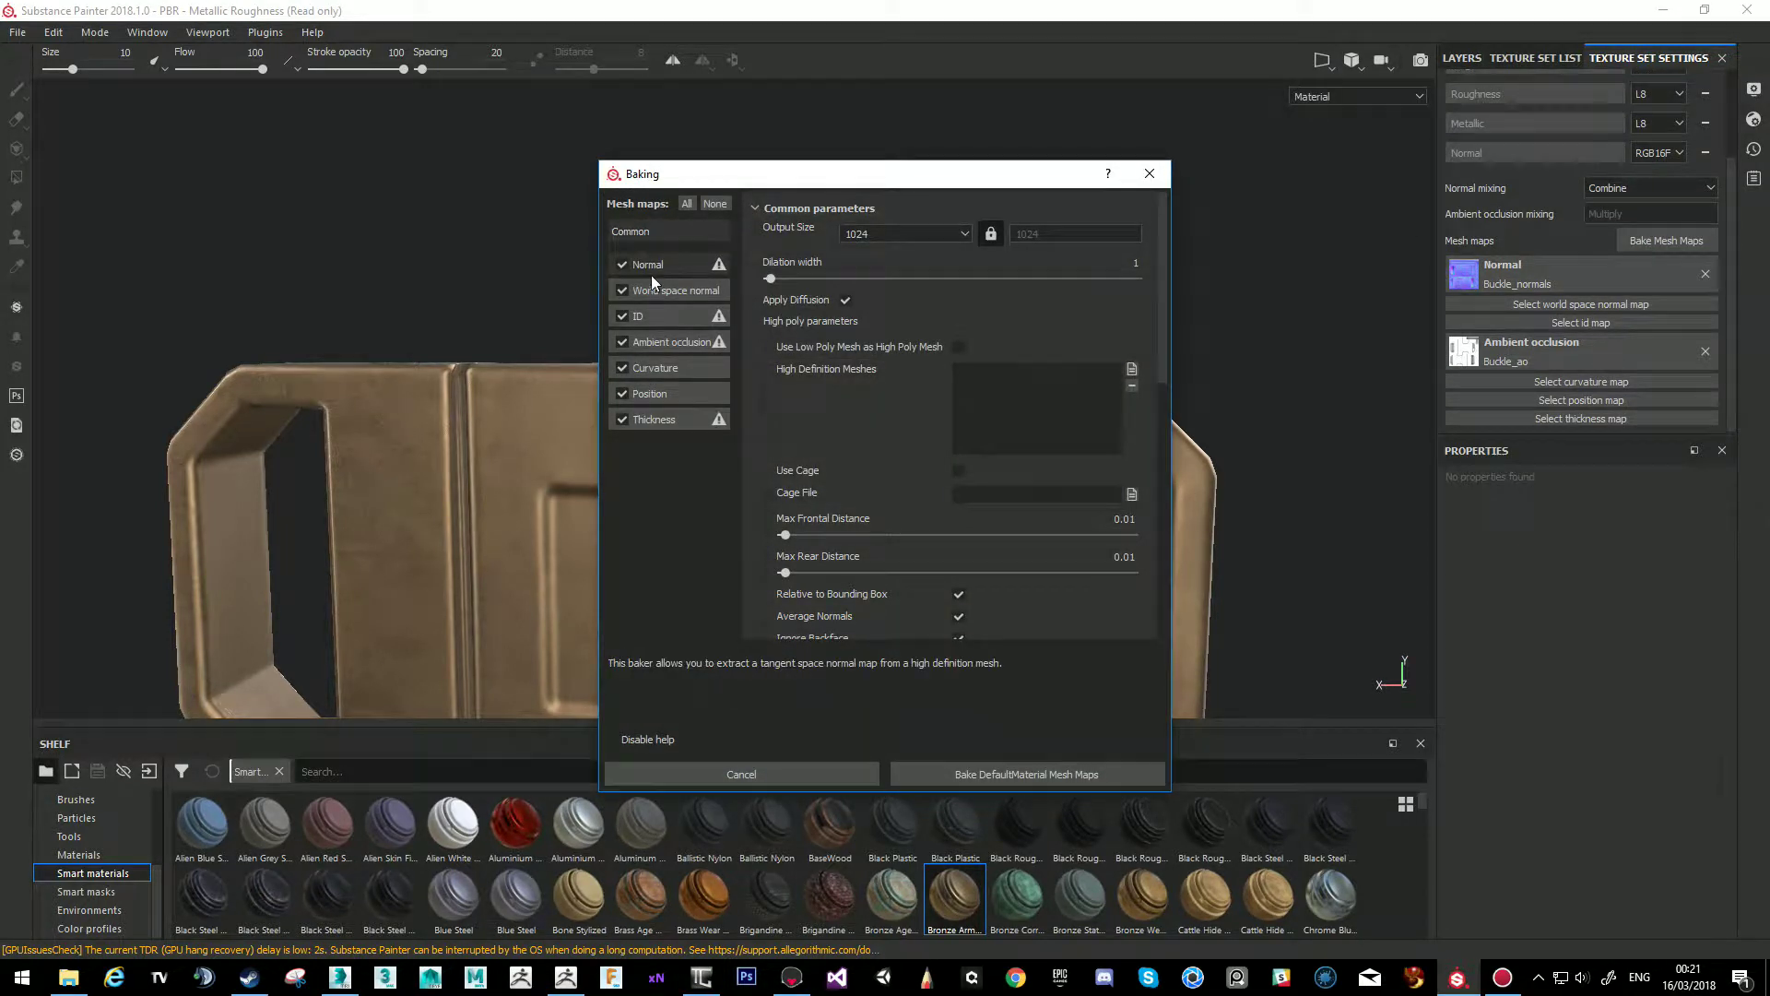
{"action": "left_click", "coordinate": [623, 317]}
{"action": "left_click", "coordinate": [623, 342]}
Switch to ZBrush and give the high-poly buckle the zbro_Realtime_Gray material.
{"action": "left_click", "coordinate": [566, 977]}
{"action": "left_click_drag", "start_coordinate": [960, 724], "coordinate": [1123, 708]}
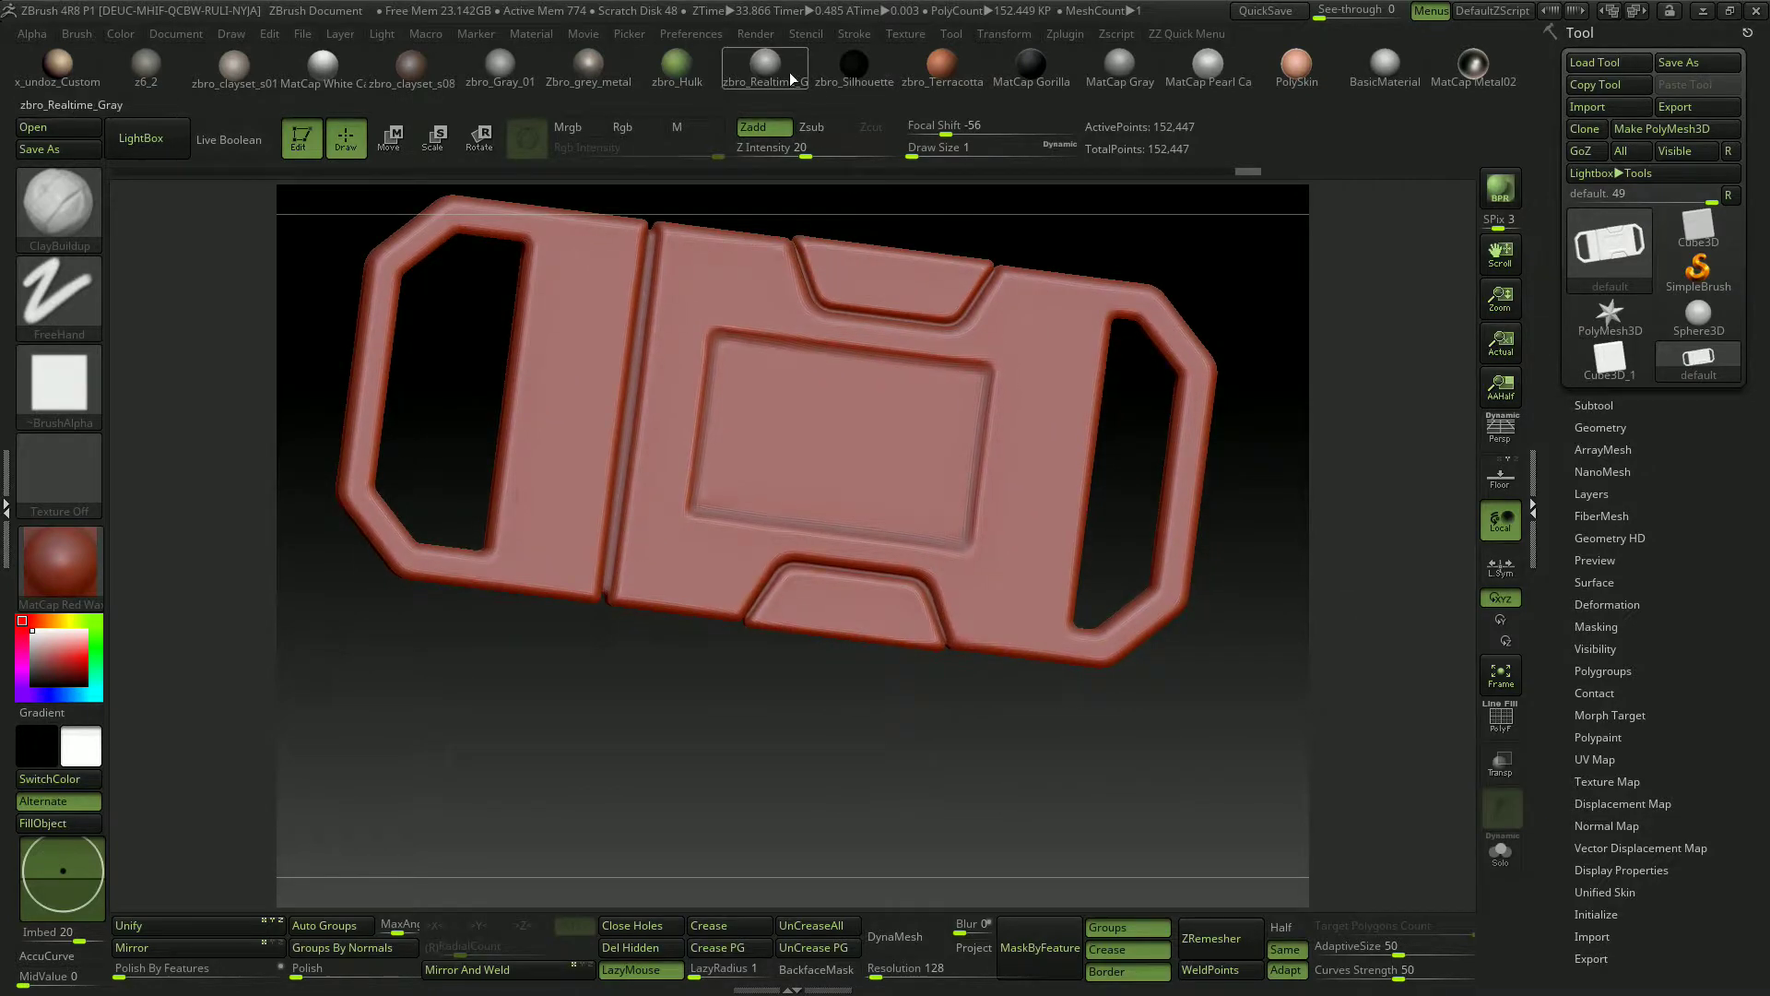
{"action": "left_click", "coordinate": [764, 66]}
{"action": "left_click_drag", "start_coordinate": [569, 738], "coordinate": [646, 774]}
Mask the buckle's narrower end section in front view and fill the unmasked main body with red.
{"action": "left_click", "coordinate": [1591, 416]}
{"action": "left_click_drag", "start_coordinate": [1098, 743], "coordinate": [905, 764], "text": "shift"}
{"action": "mouse_move", "coordinate": [473, 324]}
{"action": "left_mouse_down", "text": "ctrl+shift"}
{"action": "mouse_move", "coordinate": [817, 774]}
{"action": "mouse_move", "coordinate": [806, 735]}
{"action": "mouse_move", "coordinate": [593, 482]}
{"action": "mouse_move", "coordinate": [525, 346]}
{"action": "mouse_move", "coordinate": [817, 727]}
{"action": "mouse_move", "coordinate": [749, 728]}
{"action": "mouse_move", "coordinate": [762, 731]}
{"action": "left_mouse_up", "text": "ctrl+shift"}
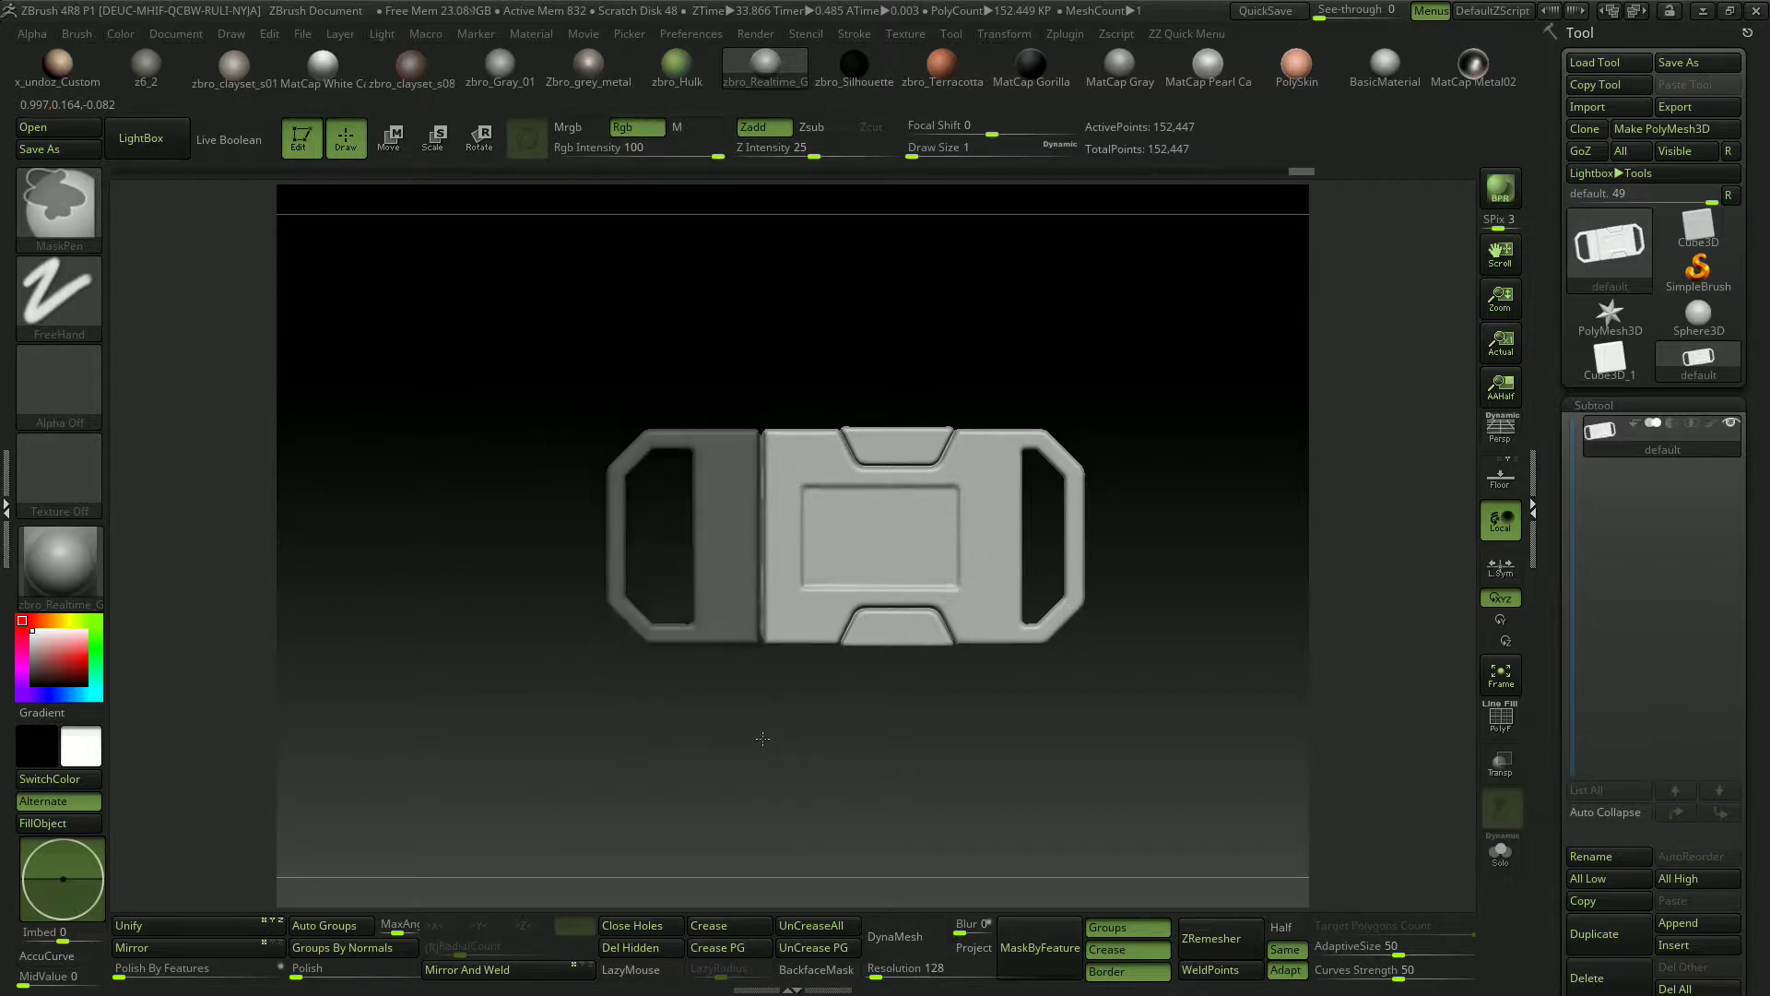
{"action": "left_click_drag", "start_coordinate": [842, 391], "coordinate": [811, 482], "text": "alt"}
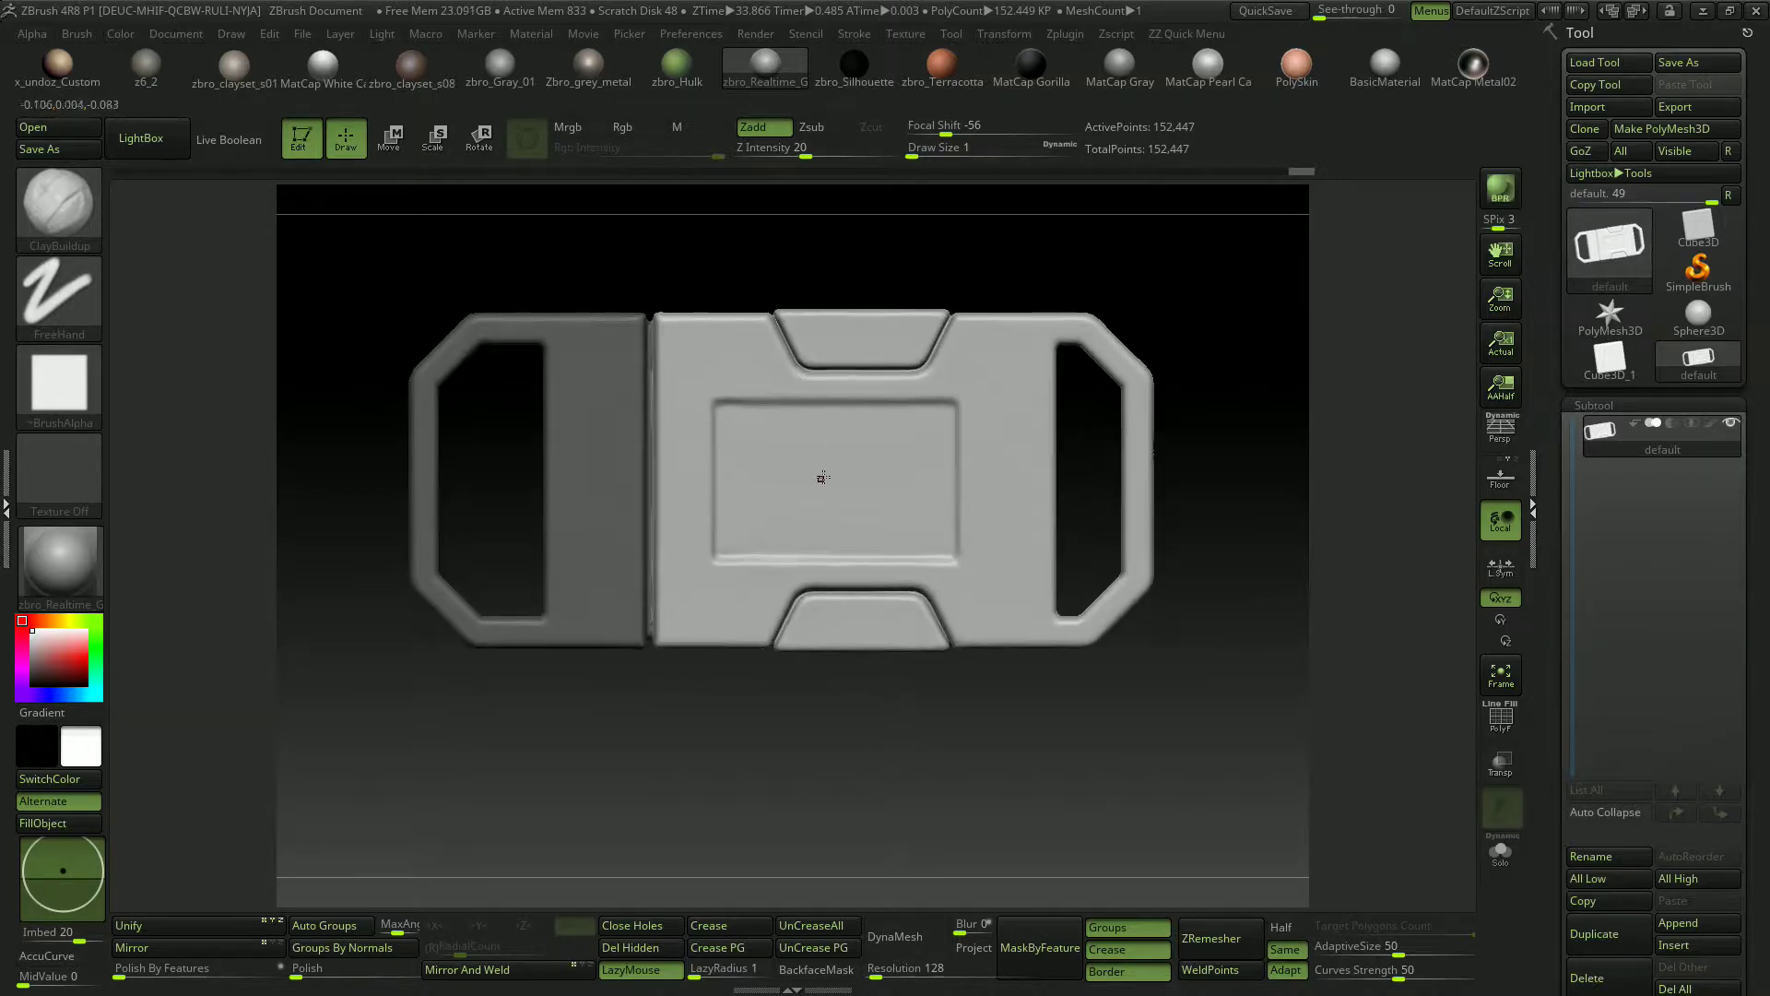
{"action": "left_click", "coordinate": [32, 660]}
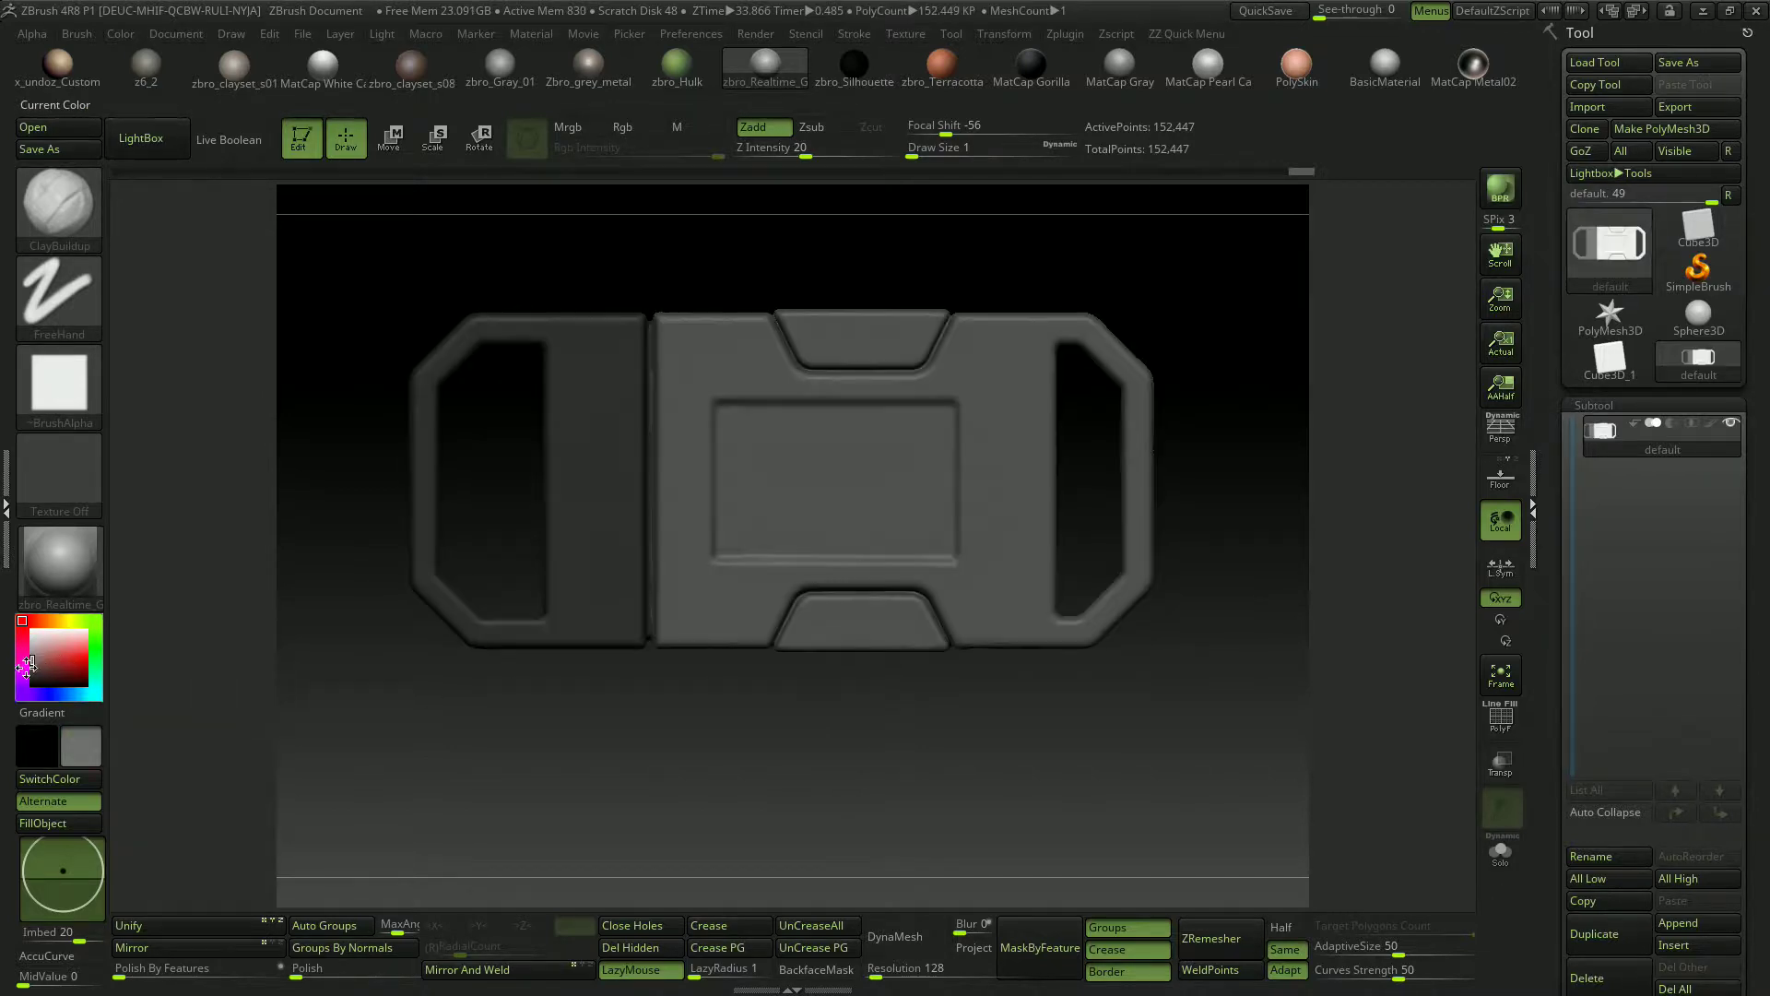
{"action": "left_click", "coordinate": [86, 656]}
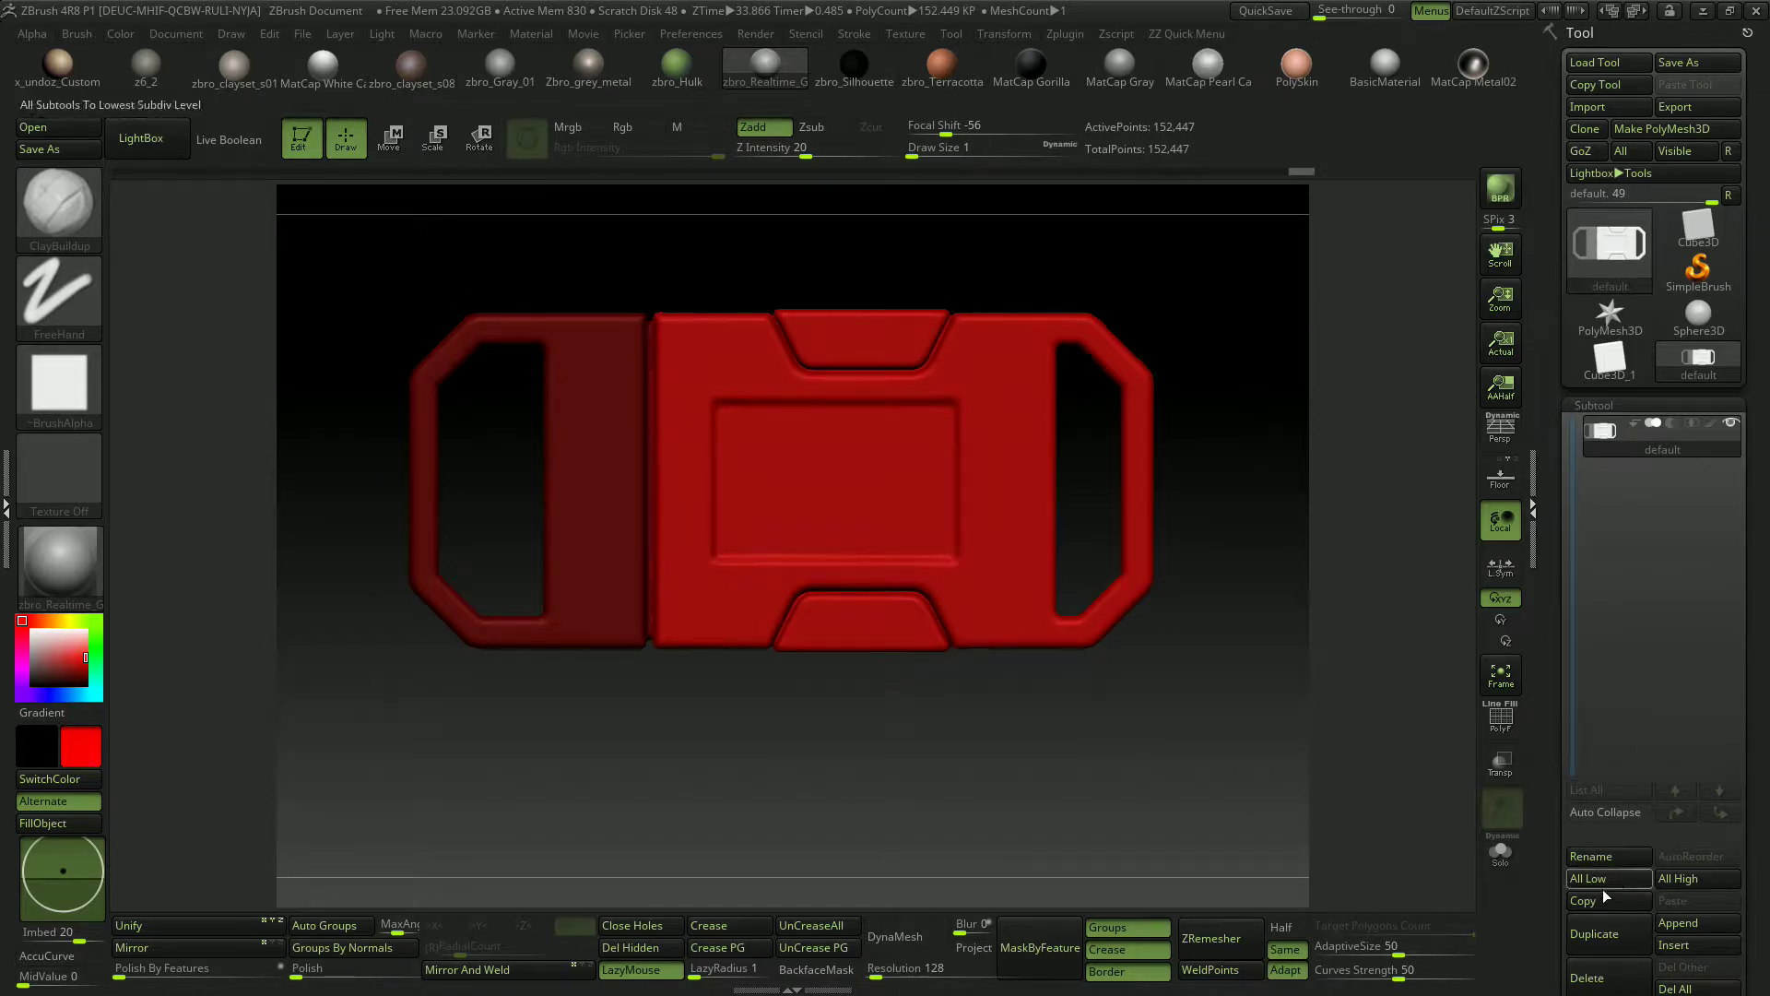
{"action": "left_click", "coordinate": [75, 824]}
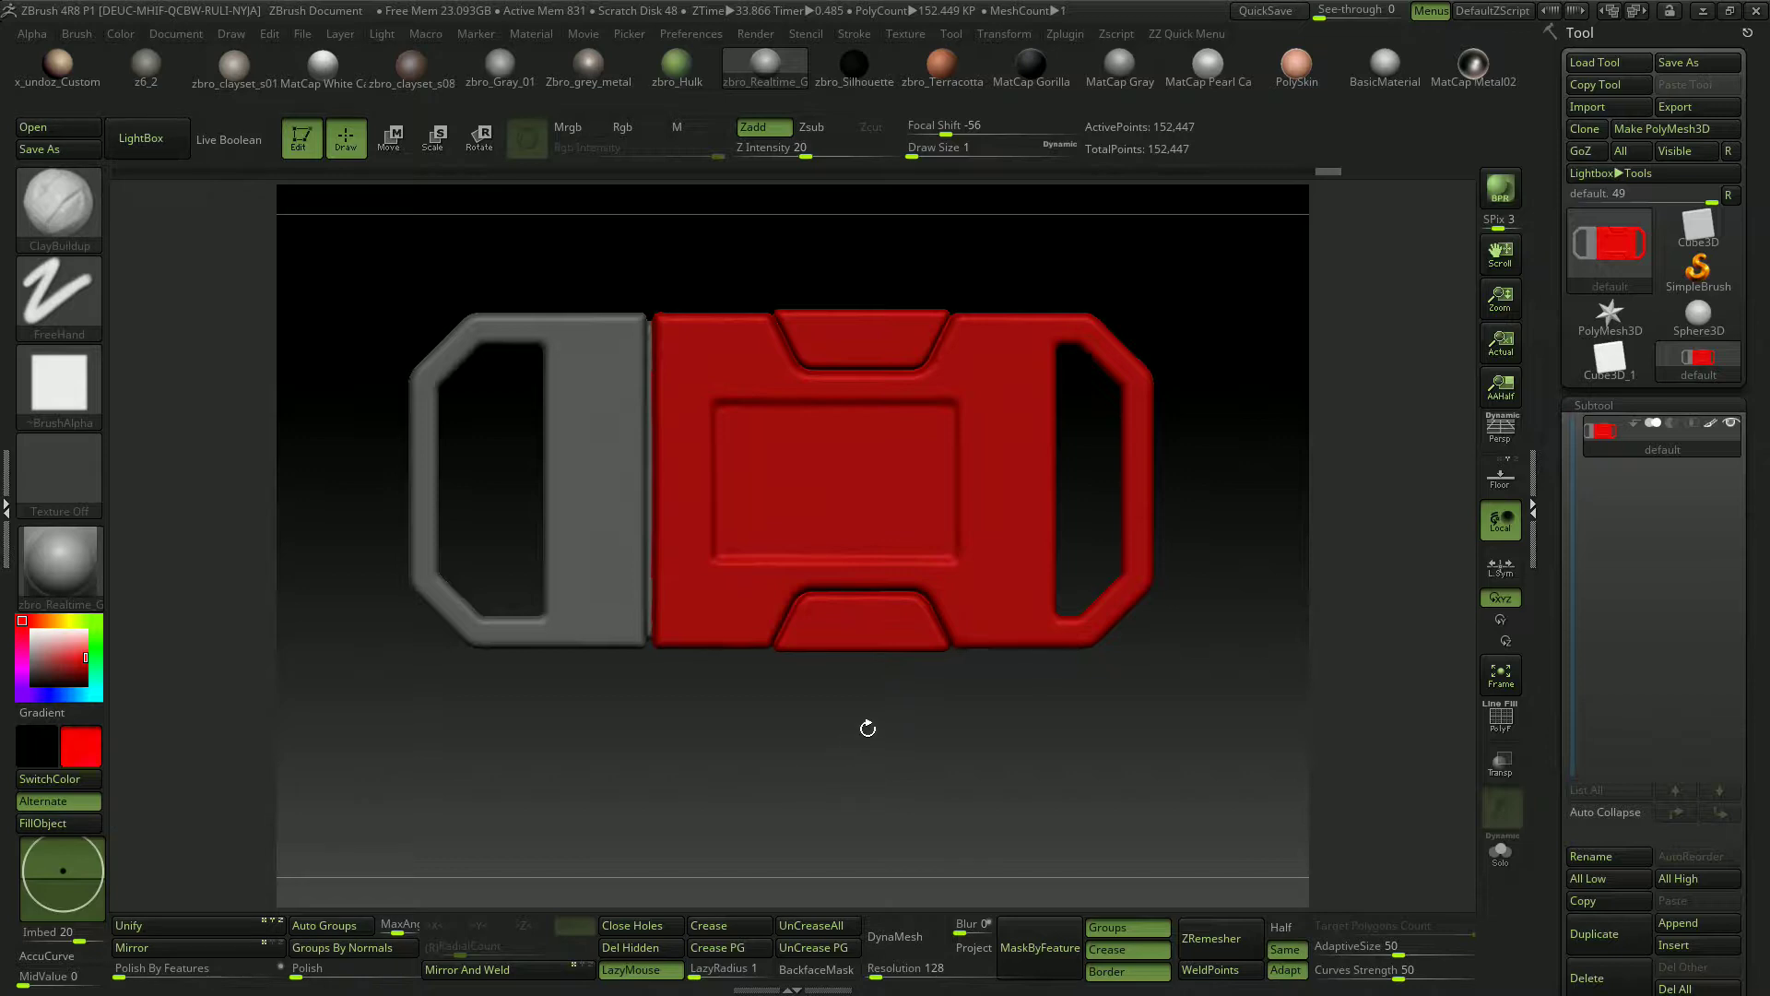
Invert the mask, fill the narrower end section with bright green (126, 251, 0) and clear the mask.
{"action": "left_click", "coordinate": [790, 771], "text": "ctrl"}
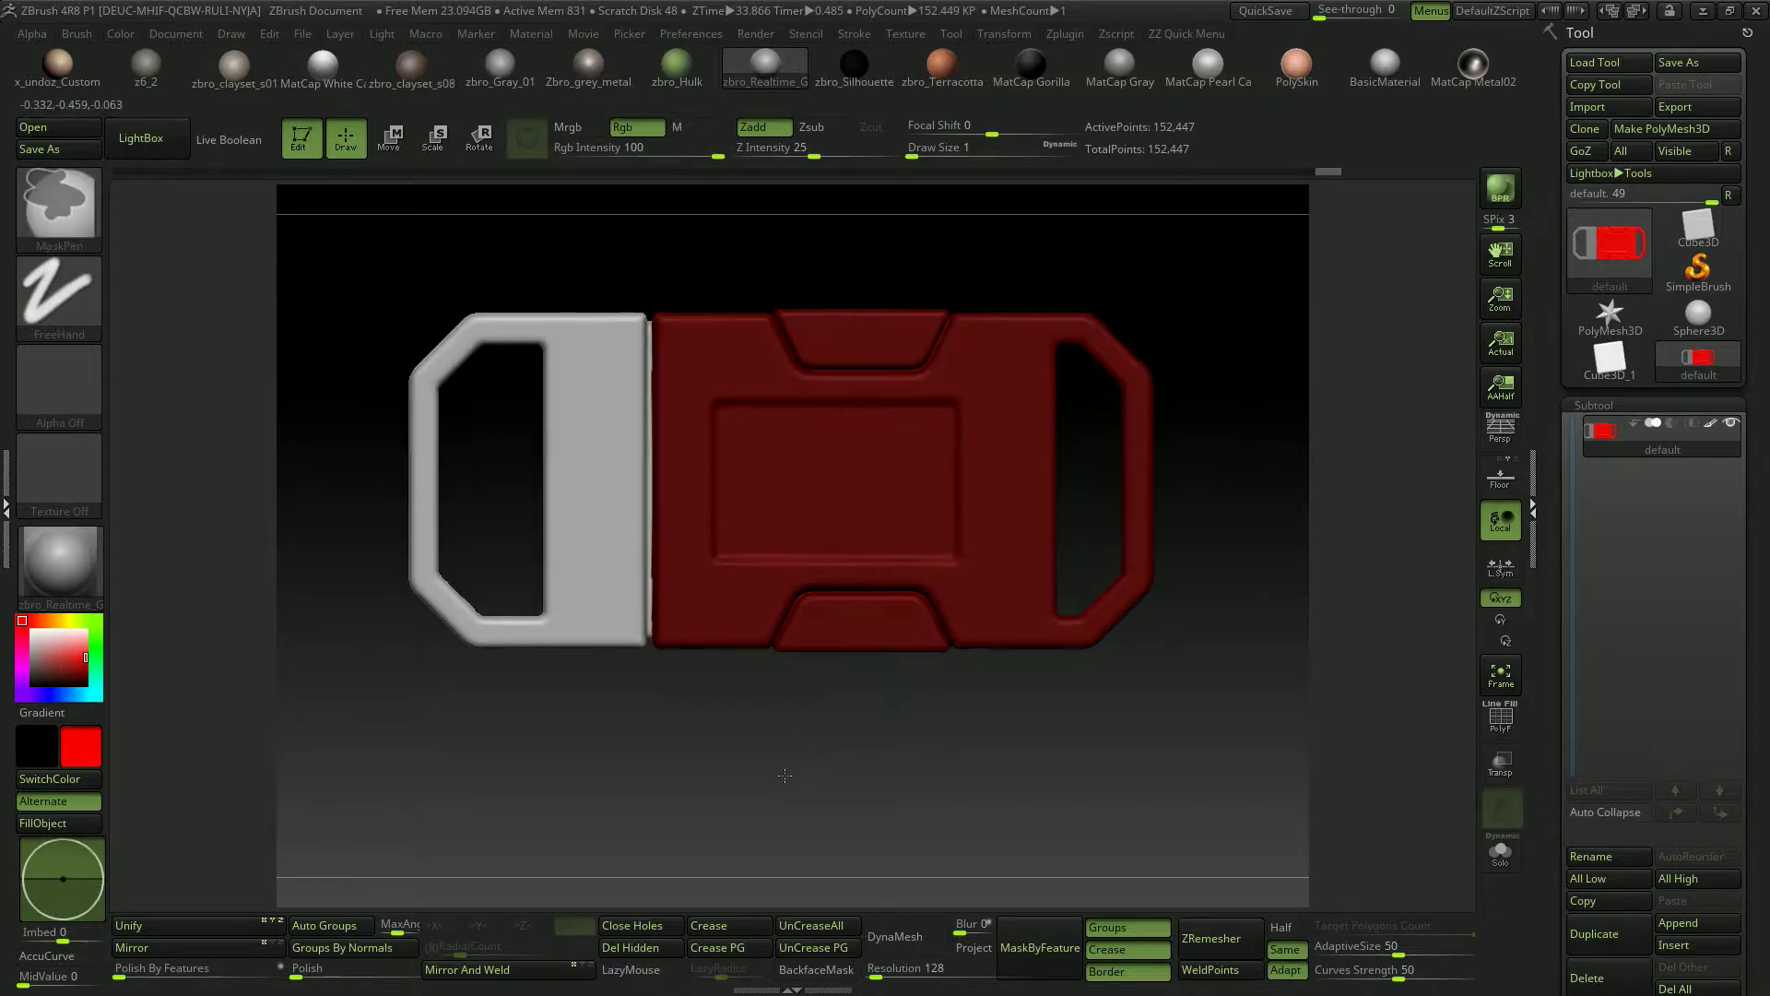
{"action": "left_click", "coordinate": [99, 621]}
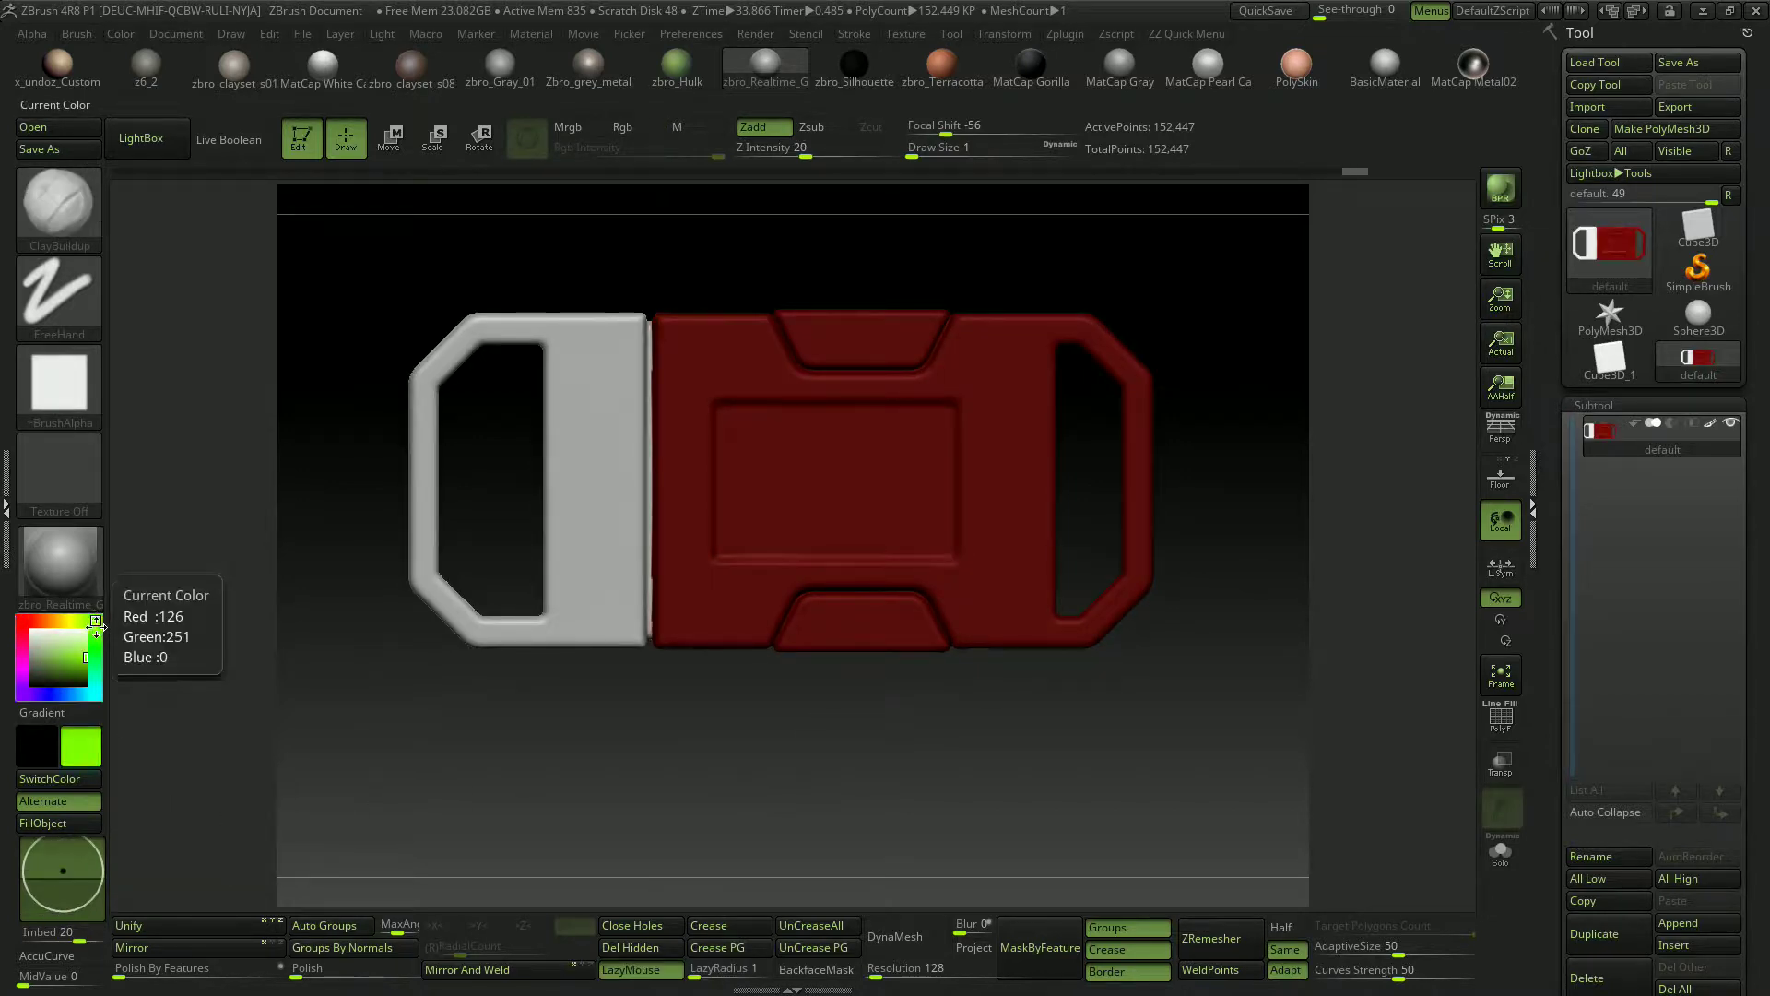
{"action": "left_click", "coordinate": [48, 824]}
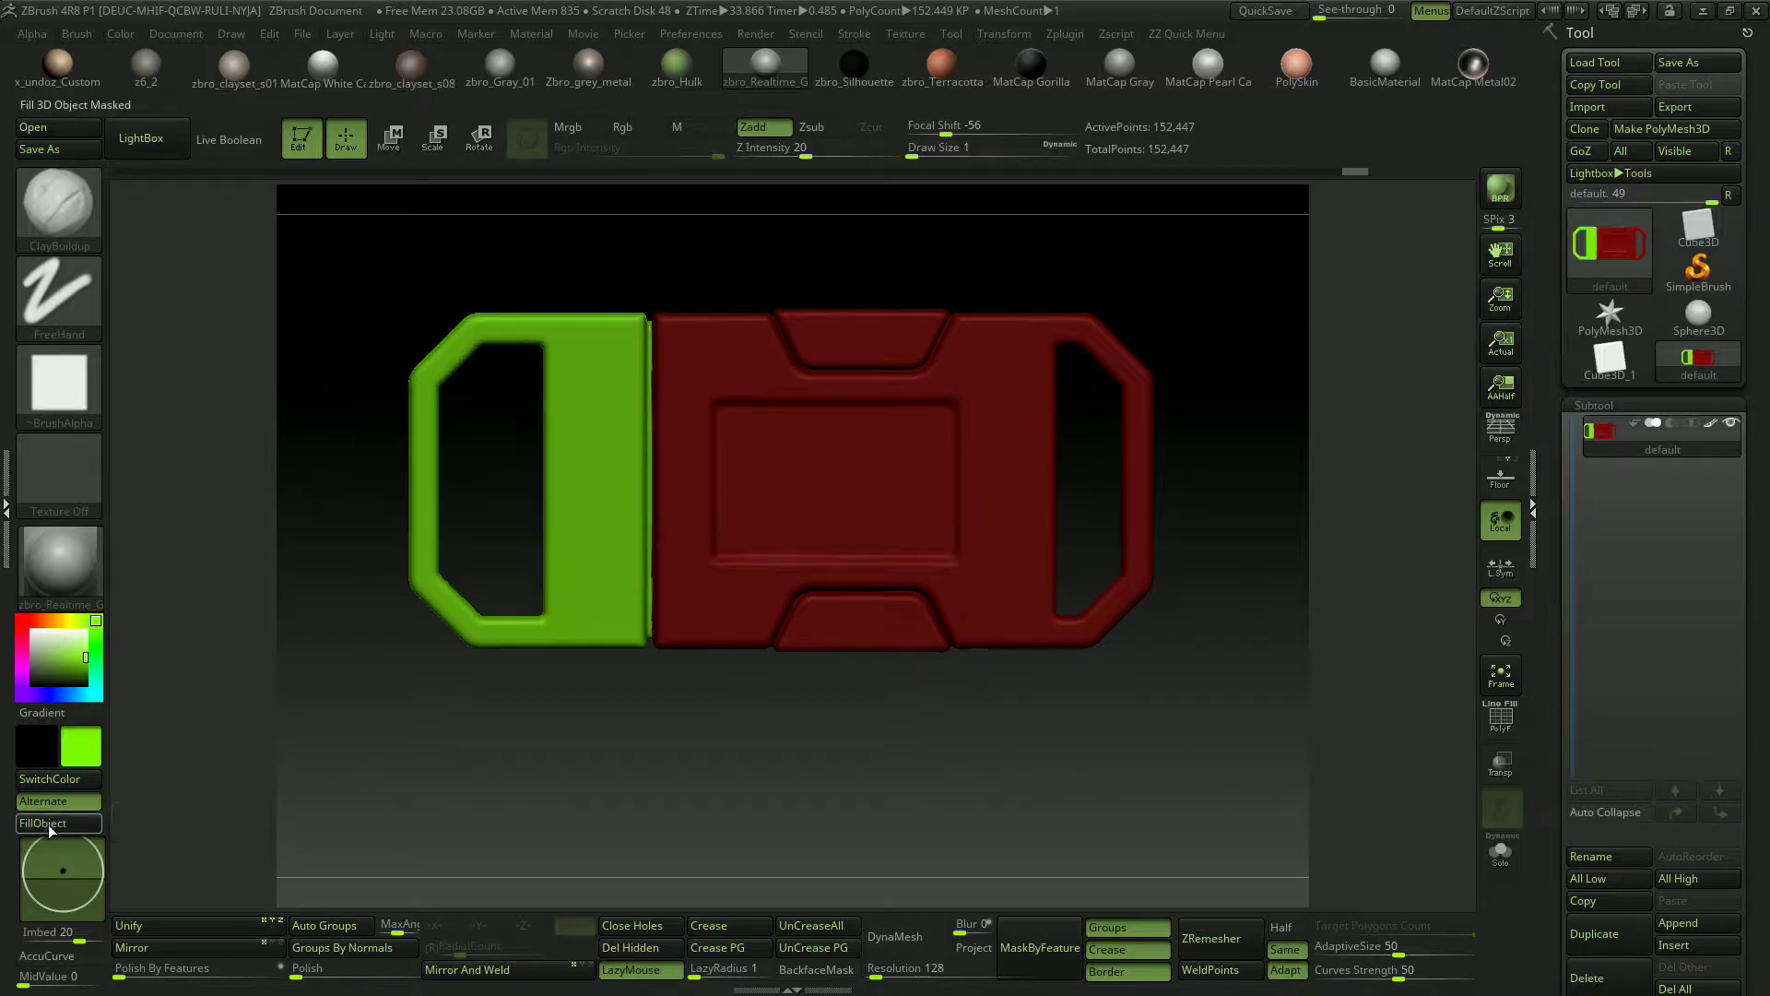
{"action": "left_click_drag", "start_coordinate": [738, 743], "coordinate": [897, 855], "text": "ctrl"}
{"action": "mouse_move", "coordinate": [896, 763]}
{"action": "left_mouse_down", "text": "alt"}
{"action": "mouse_move", "coordinate": [839, 710]}
{"action": "mouse_move", "coordinate": [823, 738]}
{"action": "mouse_move", "coordinate": [885, 710]}
{"action": "mouse_move", "coordinate": [849, 679]}
{"action": "left_mouse_up", "text": "alt"}
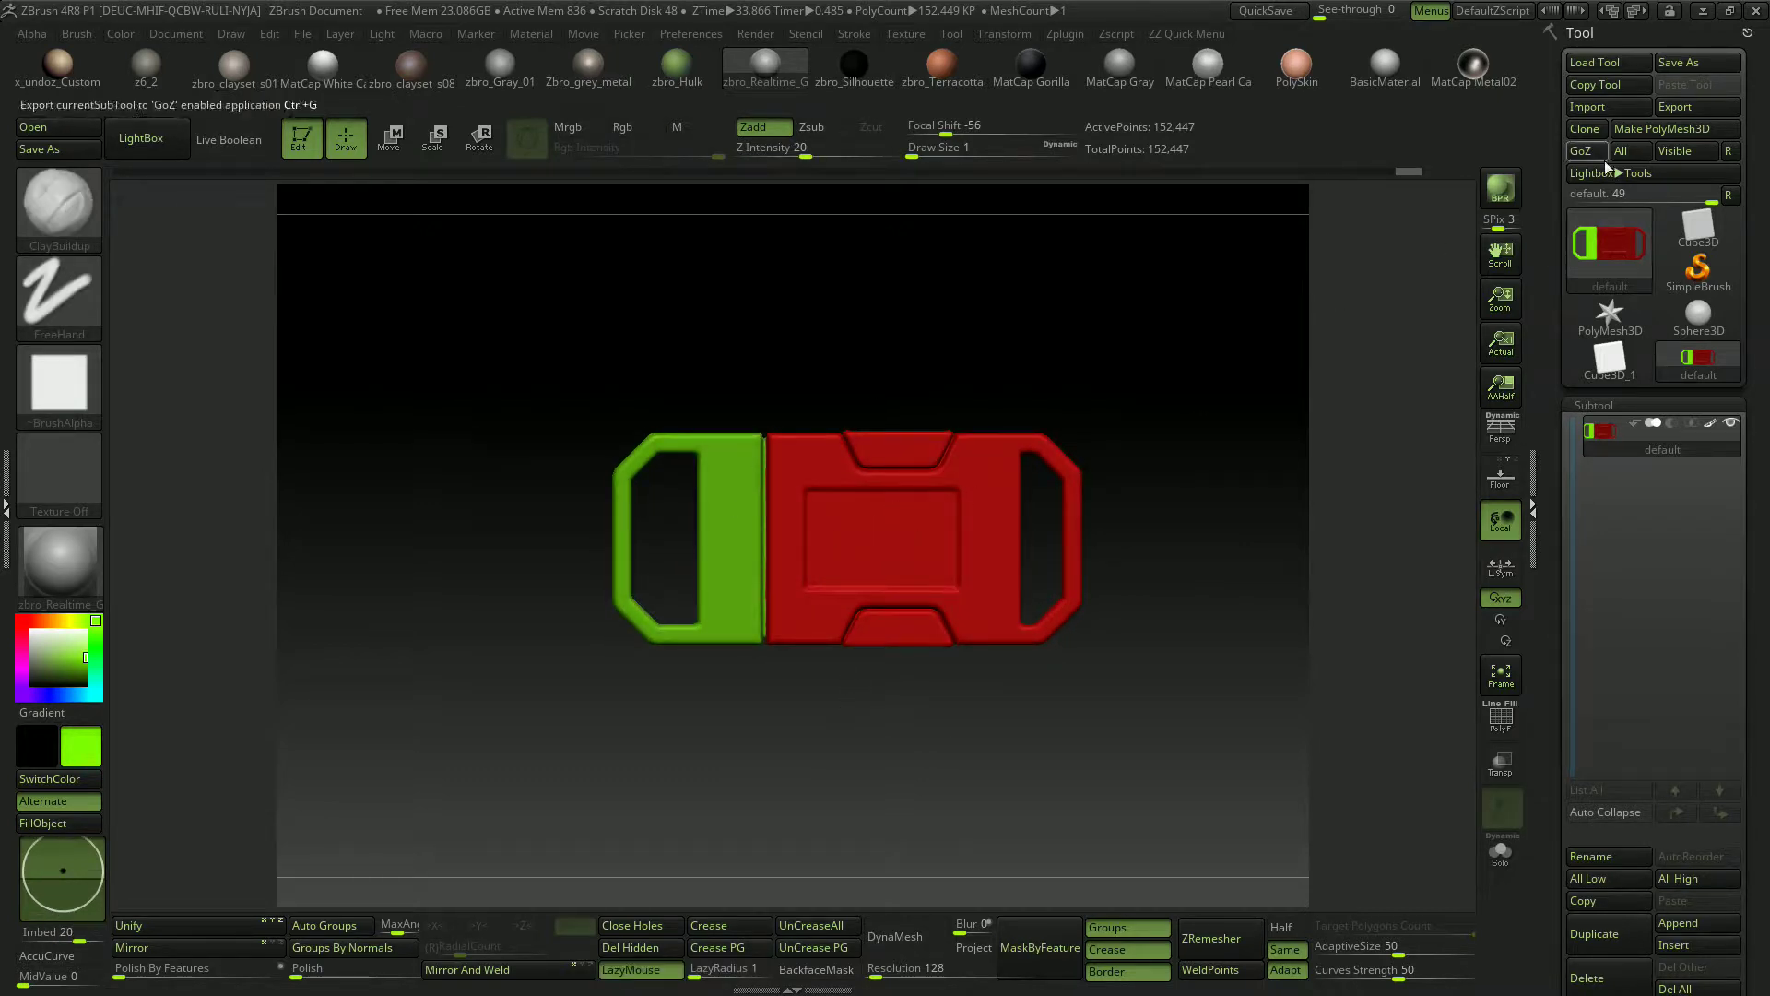
Export the coloured high-poly mesh as an OBJ over the existing Buckle file in the Menthor folder.
{"action": "left_click", "coordinate": [1707, 108]}
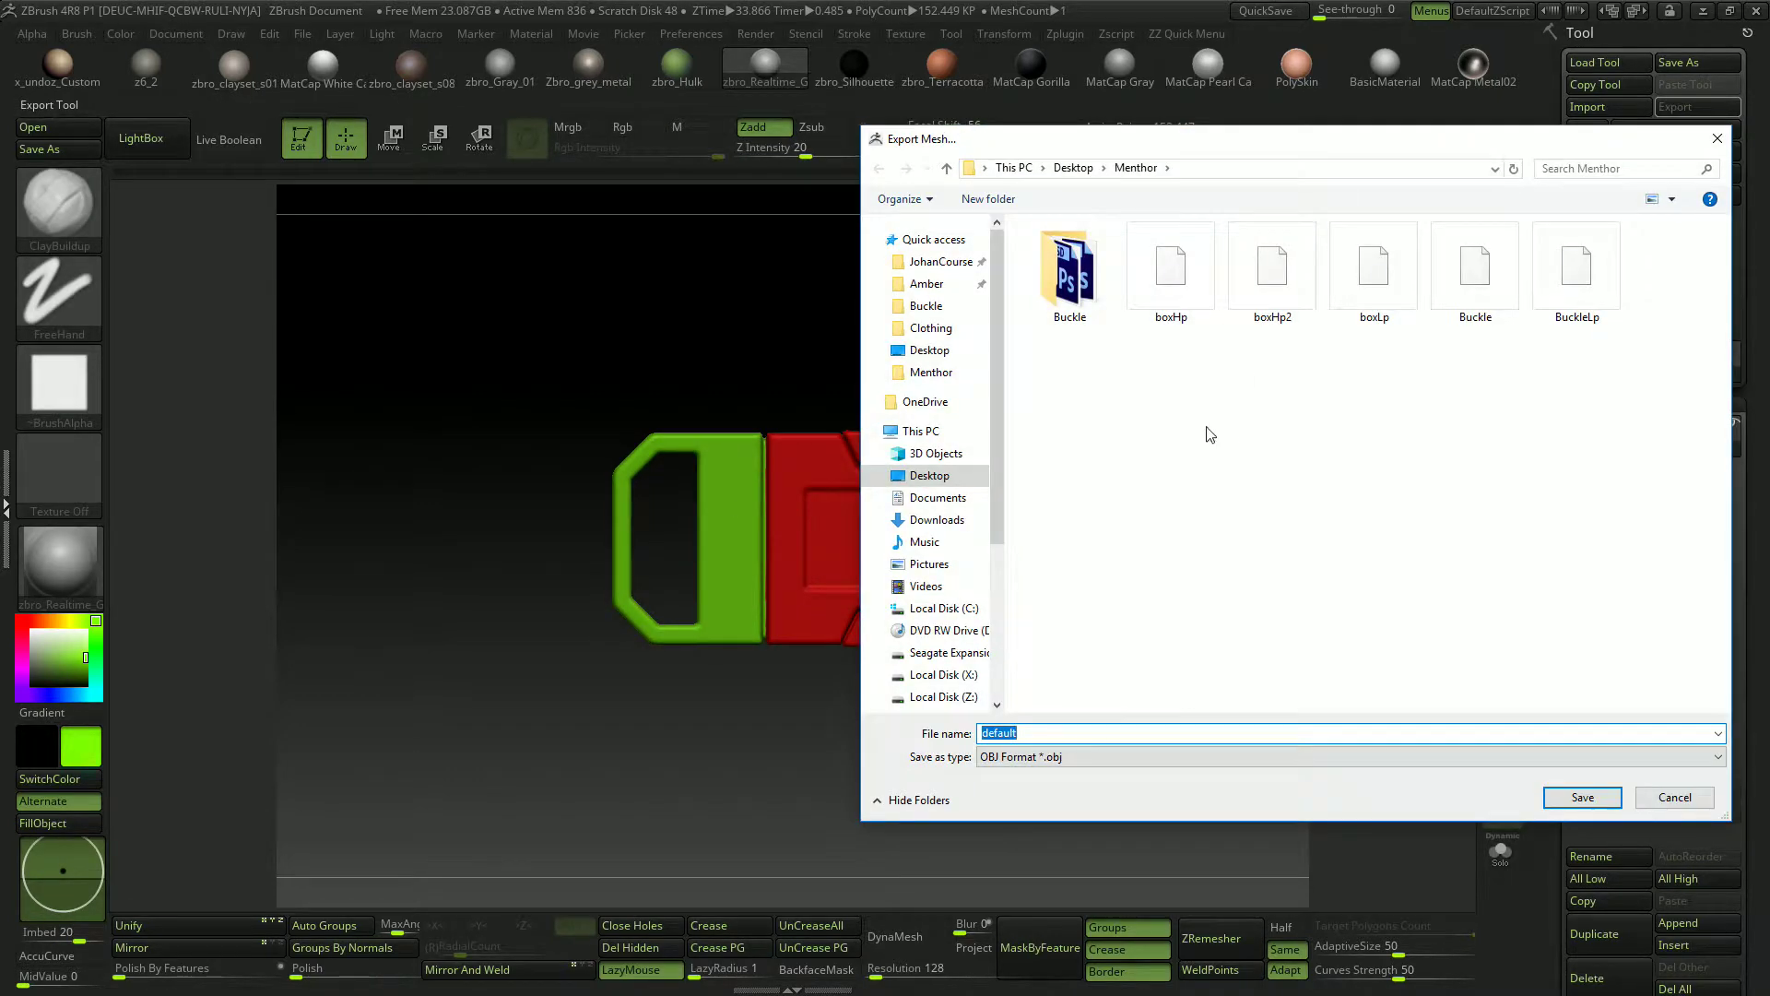
{"action": "double_click", "coordinate": [1475, 277]}
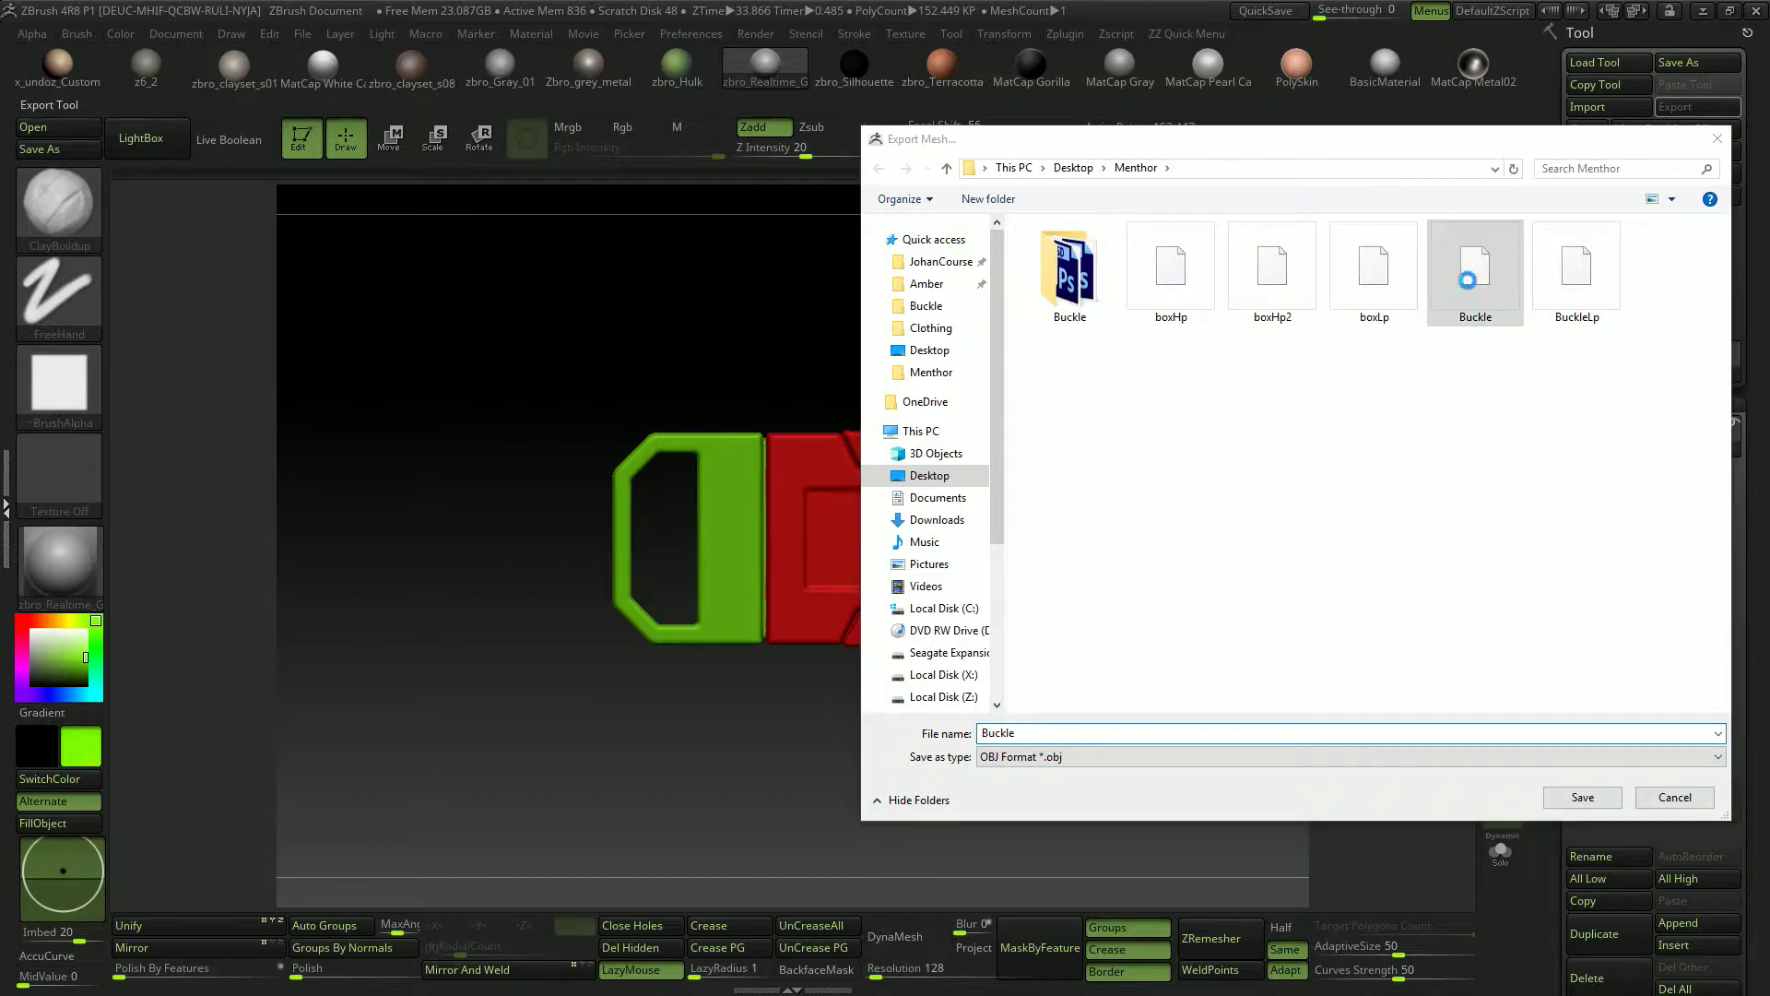
{"action": "left_click", "coordinate": [939, 496]}
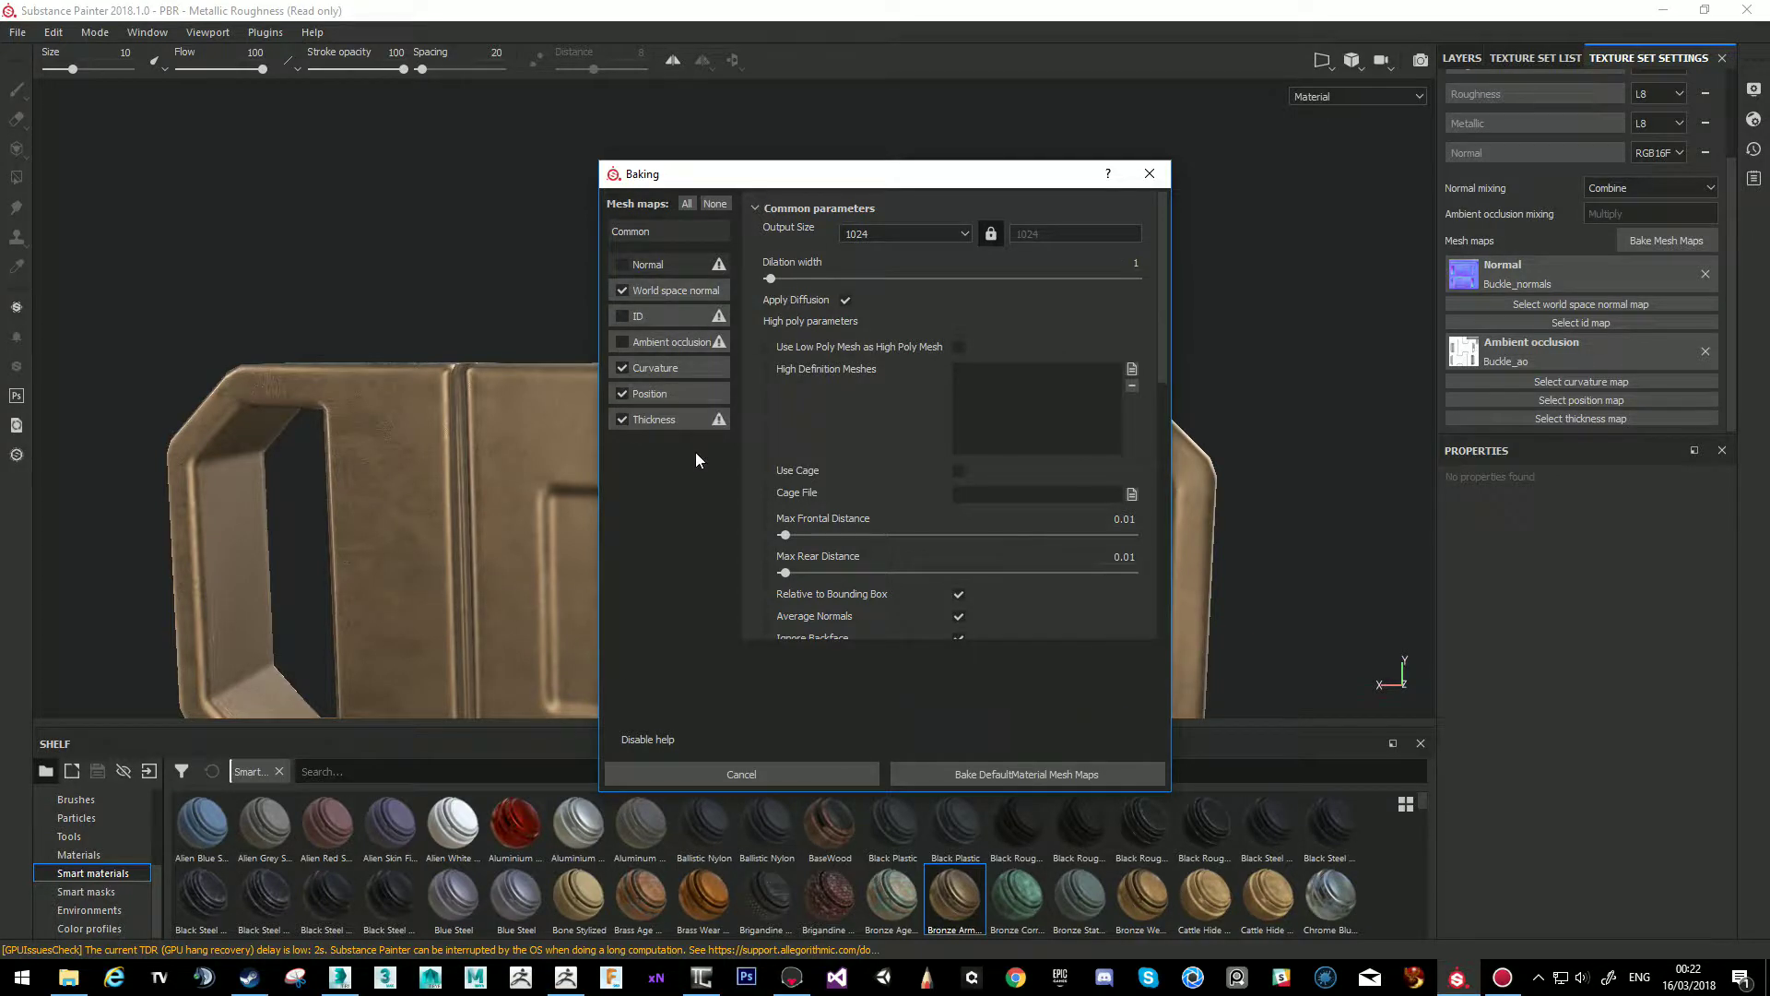
Return to Substance Painter, limit the bake to the ID map and set the output size to 2048.
{"action": "left_click", "coordinate": [623, 317]}
{"action": "left_click", "coordinate": [622, 291]}
{"action": "left_click", "coordinate": [622, 368]}
{"action": "left_click", "coordinate": [622, 393]}
{"action": "left_click", "coordinate": [620, 420]}
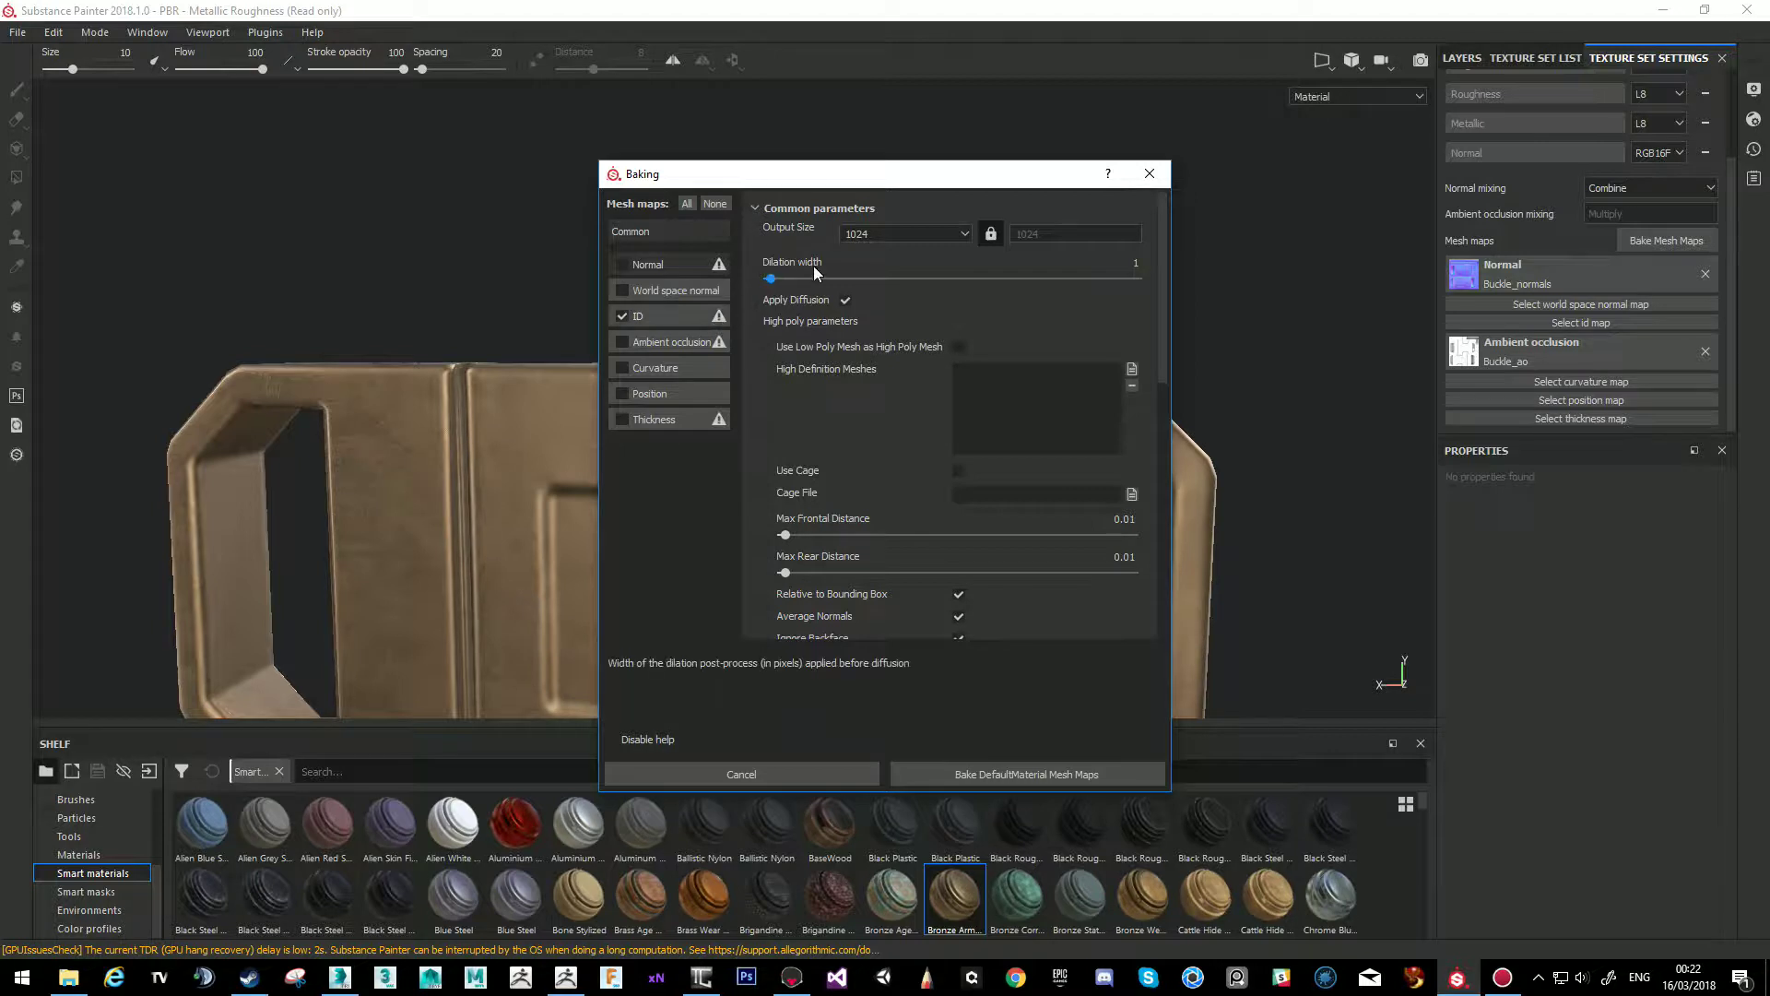
{"action": "left_click", "coordinate": [929, 231]}
{"action": "left_click", "coordinate": [885, 321]}
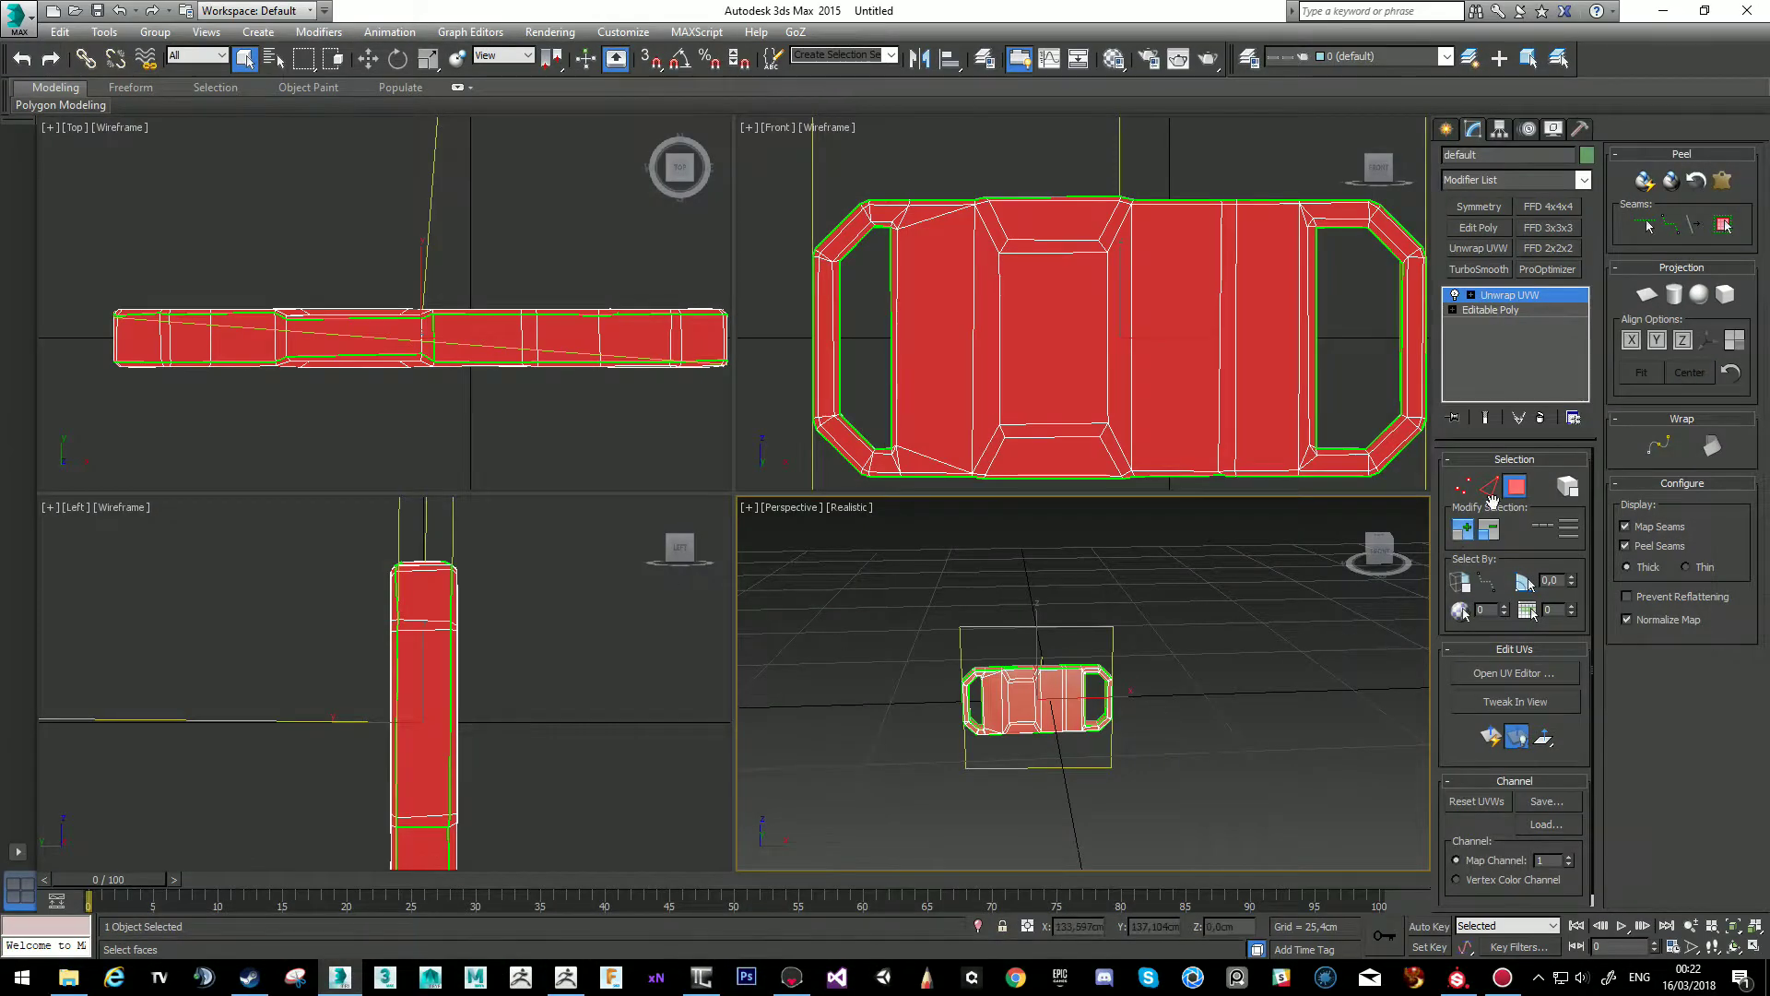
Switch to 3ds Max, examine the spacing between the buckle's UV islands in the UV editor, and close it.
{"action": "left_click", "coordinate": [1516, 674]}
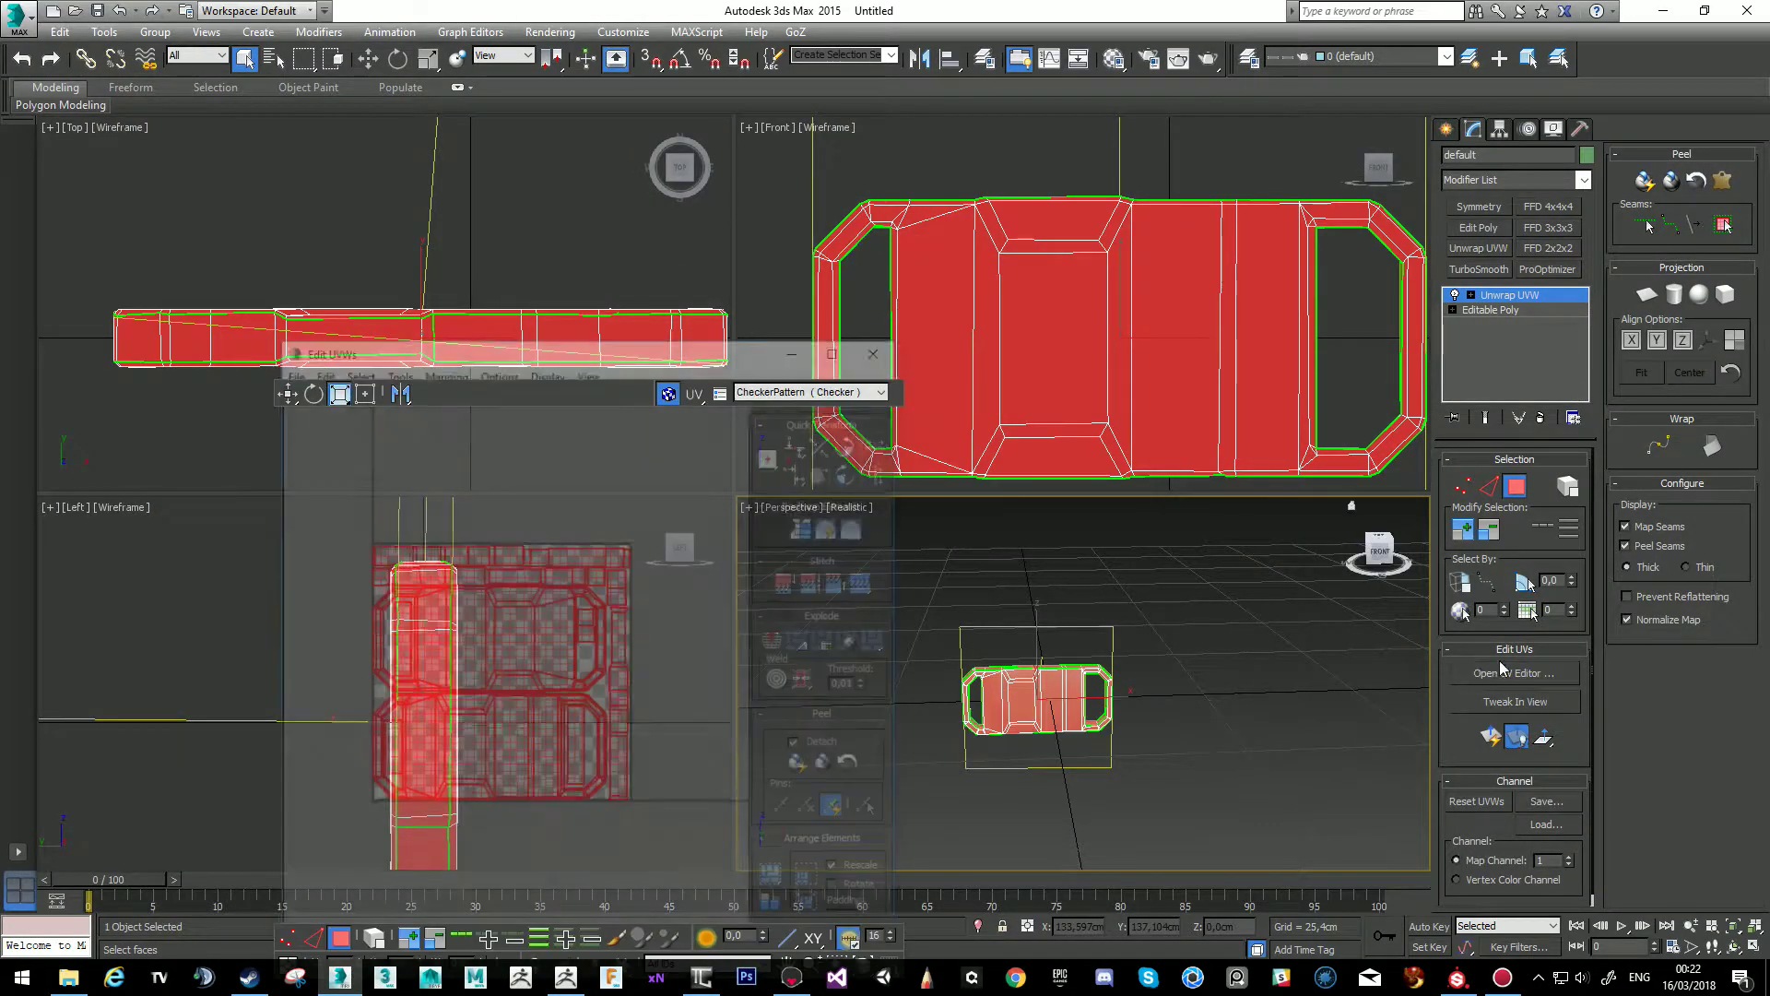
{"action": "scroll", "coordinate": [620, 657], "scroll_direction": "up", "scroll_amount": 3}
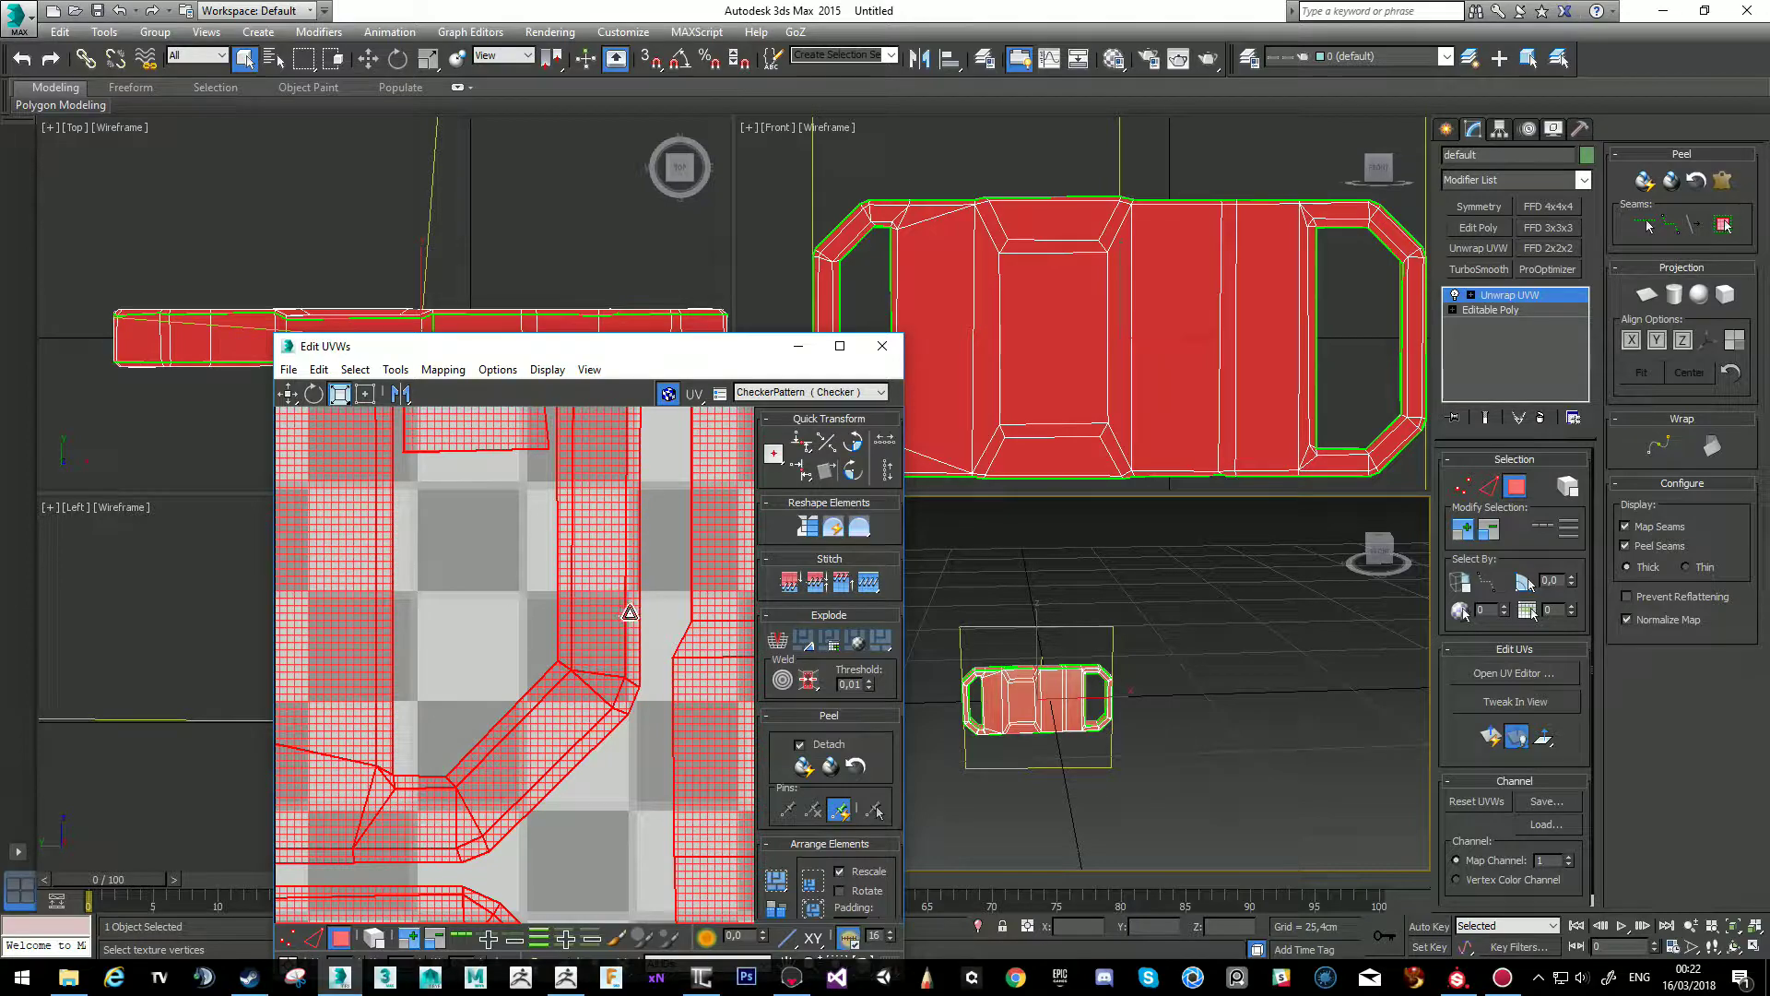
{"action": "scroll", "coordinate": [630, 610], "scroll_direction": "down", "scroll_amount": 10}
{"action": "scroll", "coordinate": [610, 631], "scroll_direction": "up", "scroll_amount": 8}
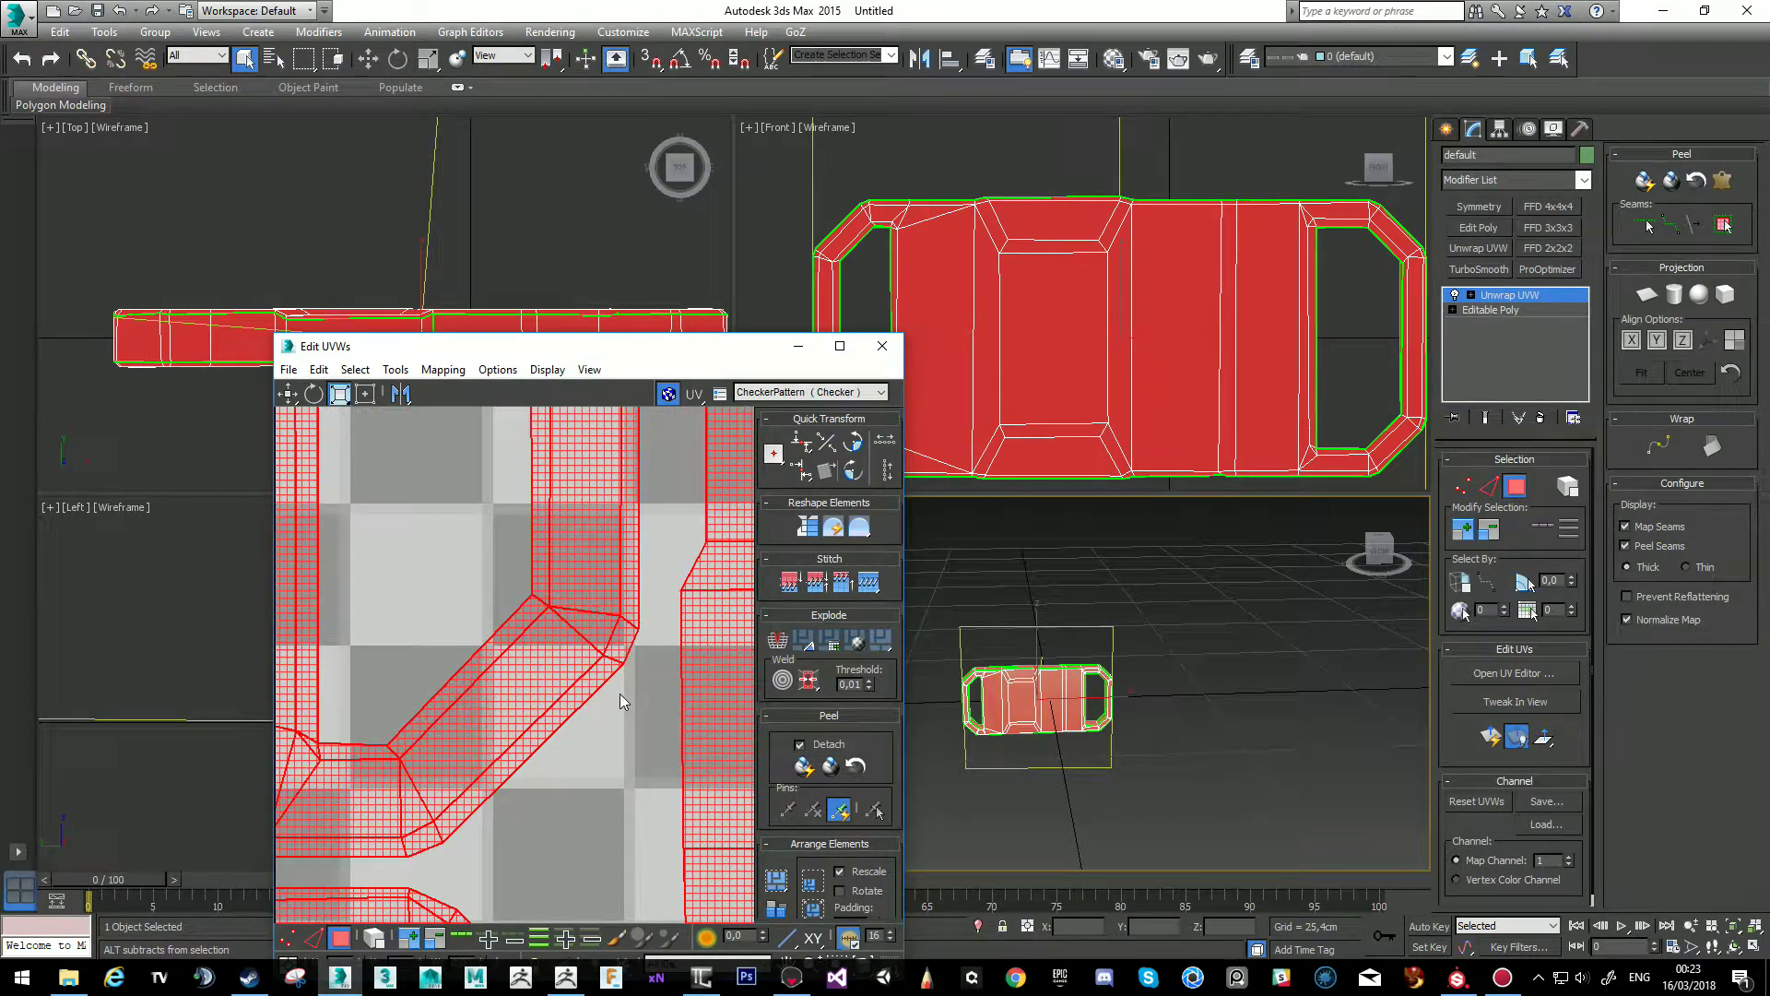
{"action": "scroll", "coordinate": [625, 669], "scroll_direction": "down", "scroll_amount": 5}
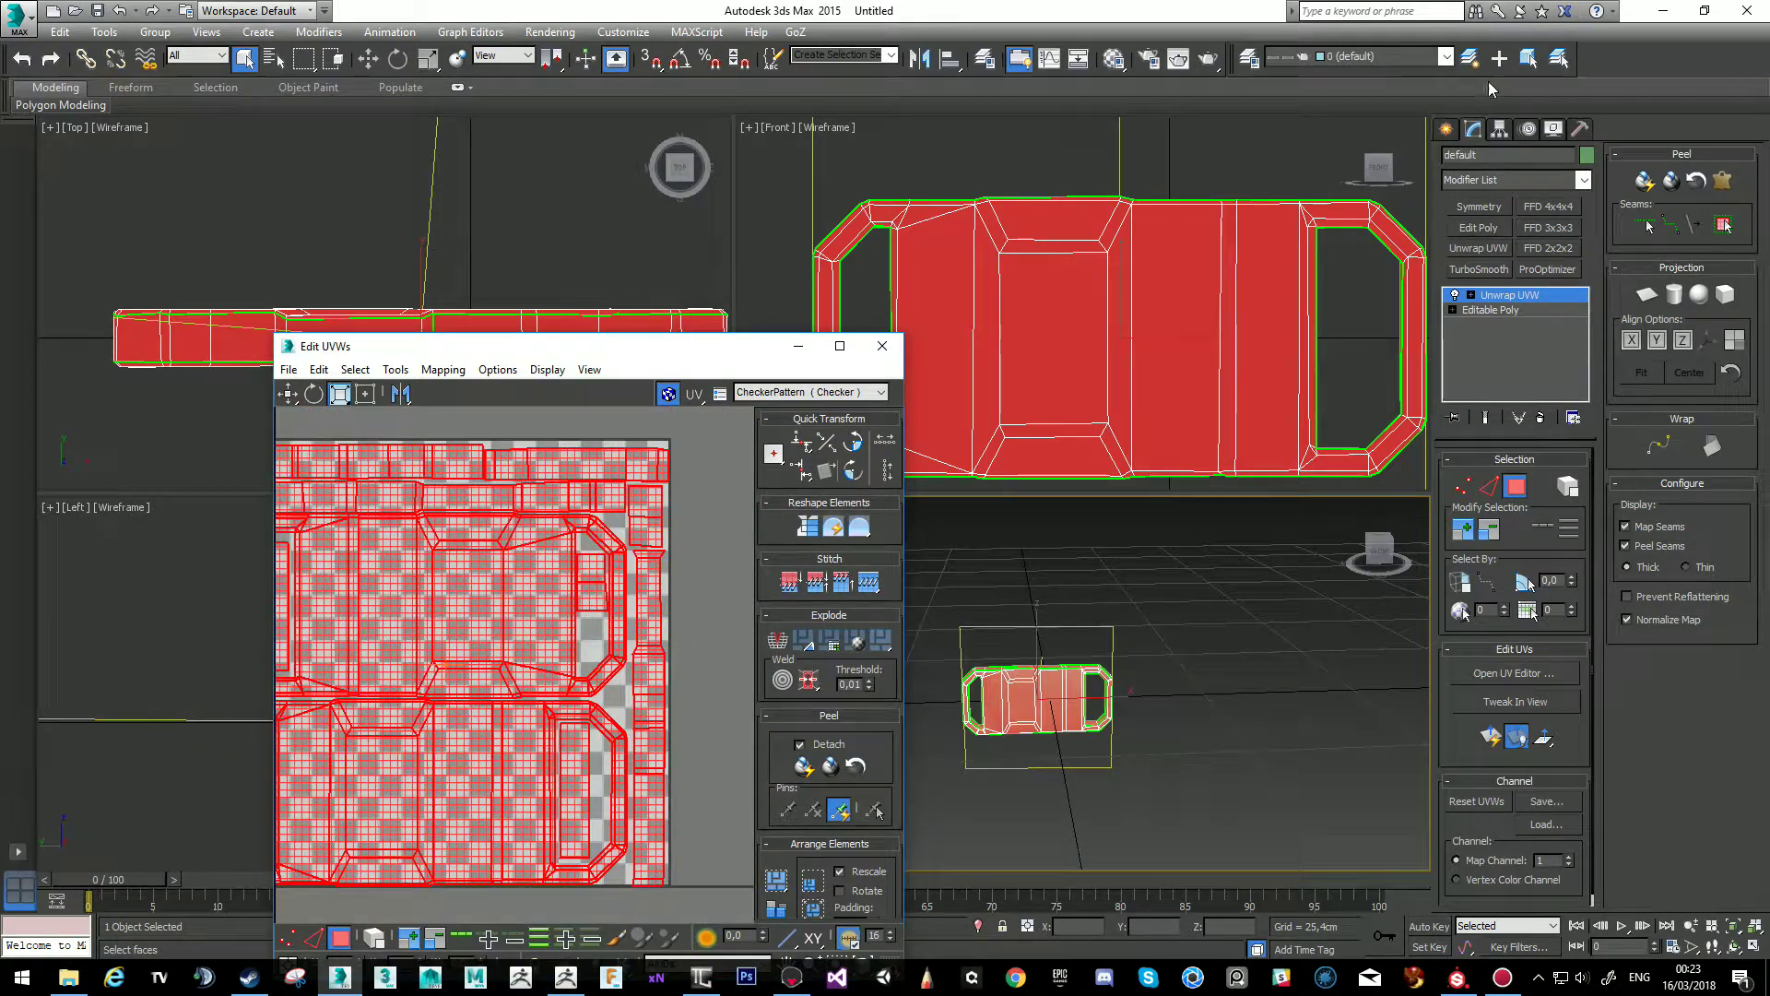
{"action": "left_click", "coordinate": [884, 346]}
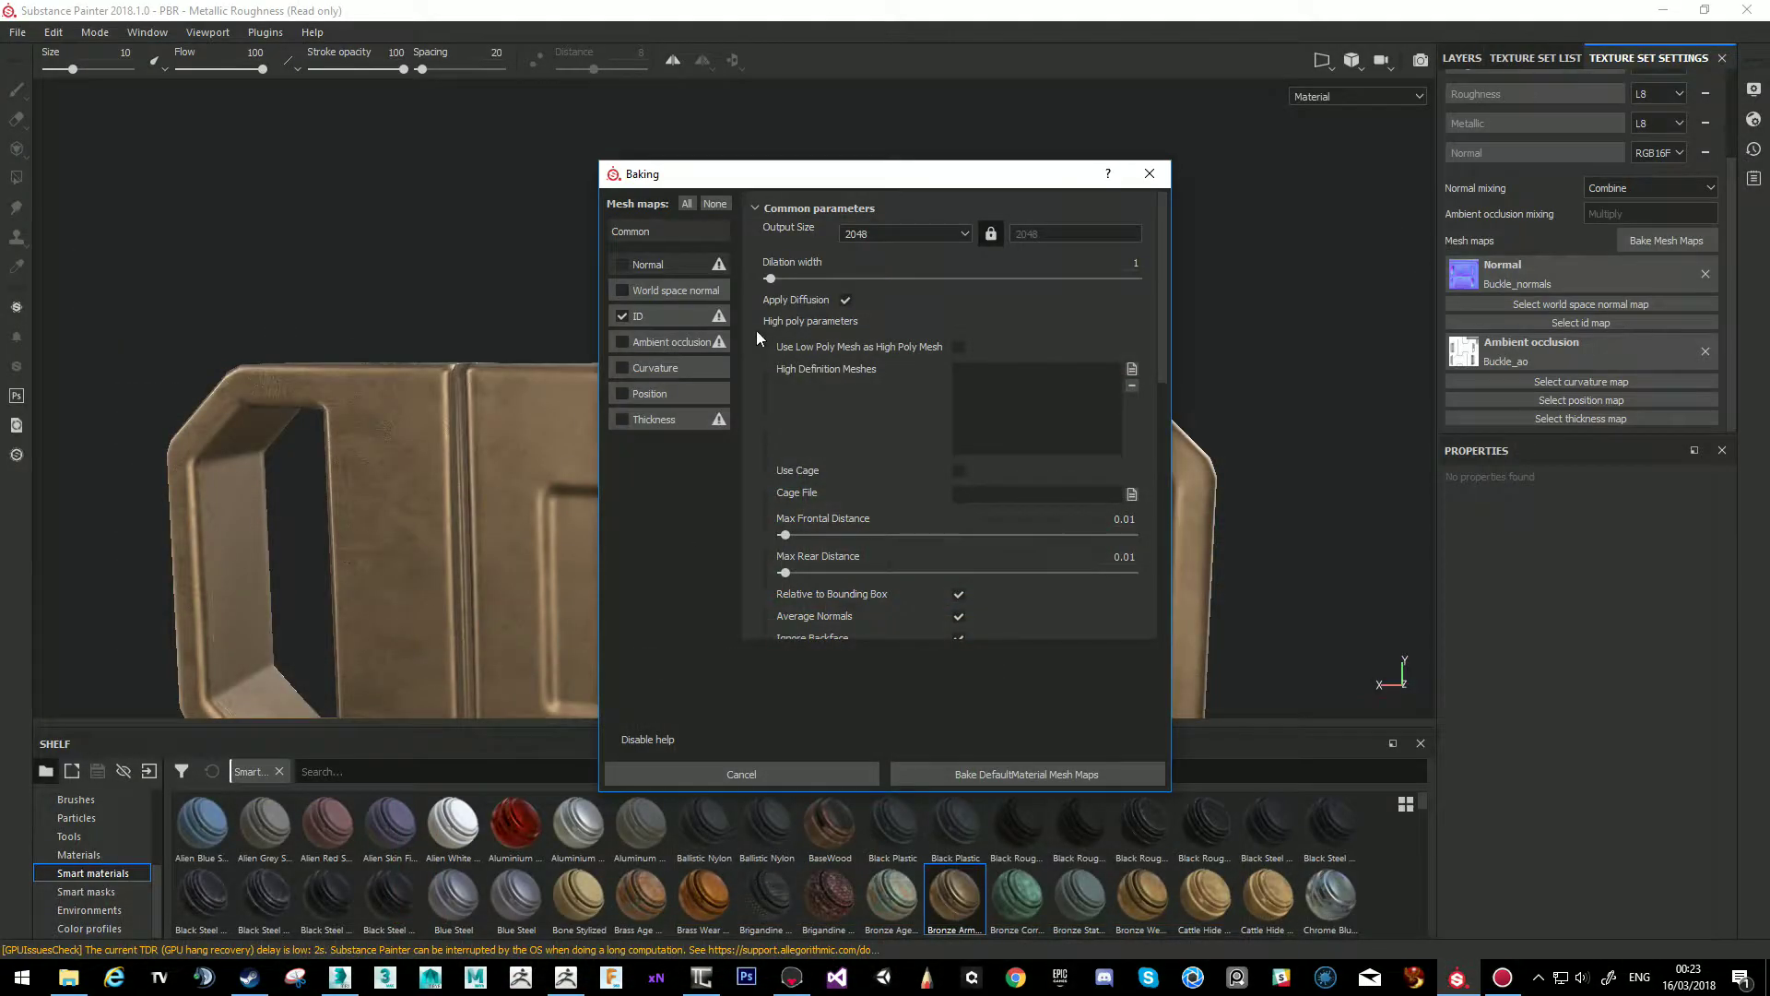
Load the Buckle mesh from the Menthor folder as the high definition mesh in Substance Painter and bake the ID map.
{"action": "scroll", "coordinate": [882, 372], "scroll_direction": "down", "scroll_amount": 1}
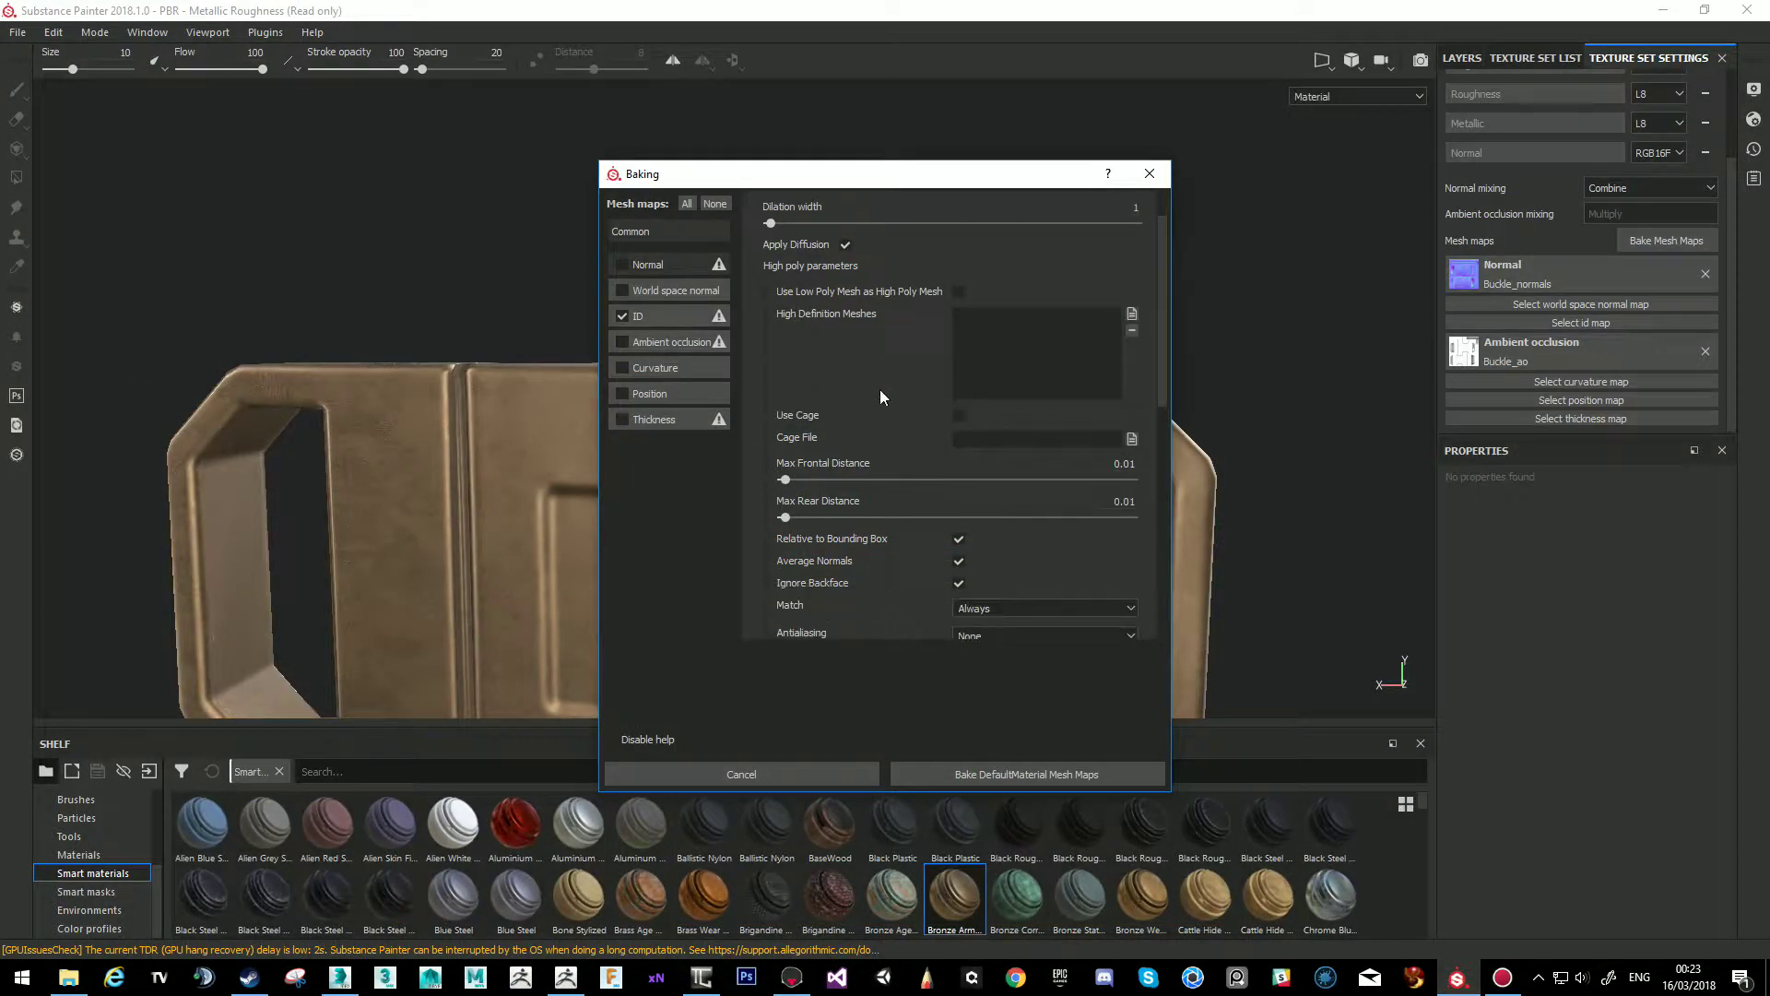
{"action": "scroll", "coordinate": [937, 320], "scroll_direction": "up", "scroll_amount": 1}
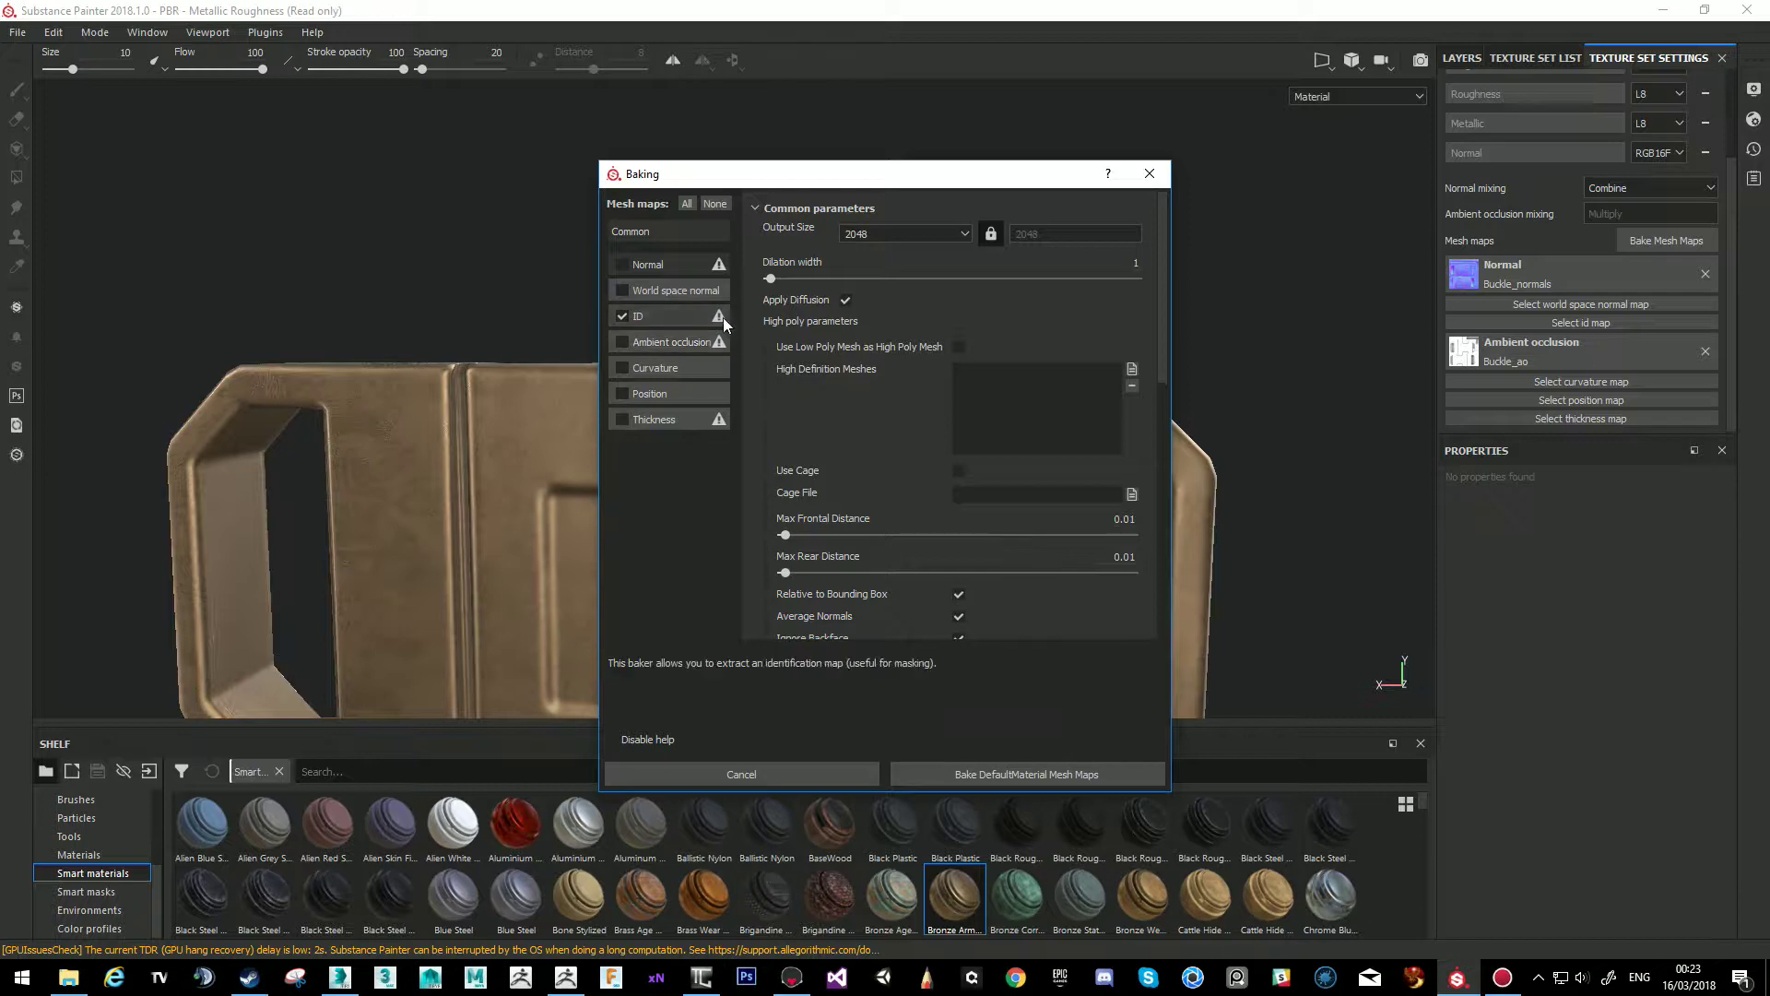
{"action": "left_click", "coordinate": [1132, 368]}
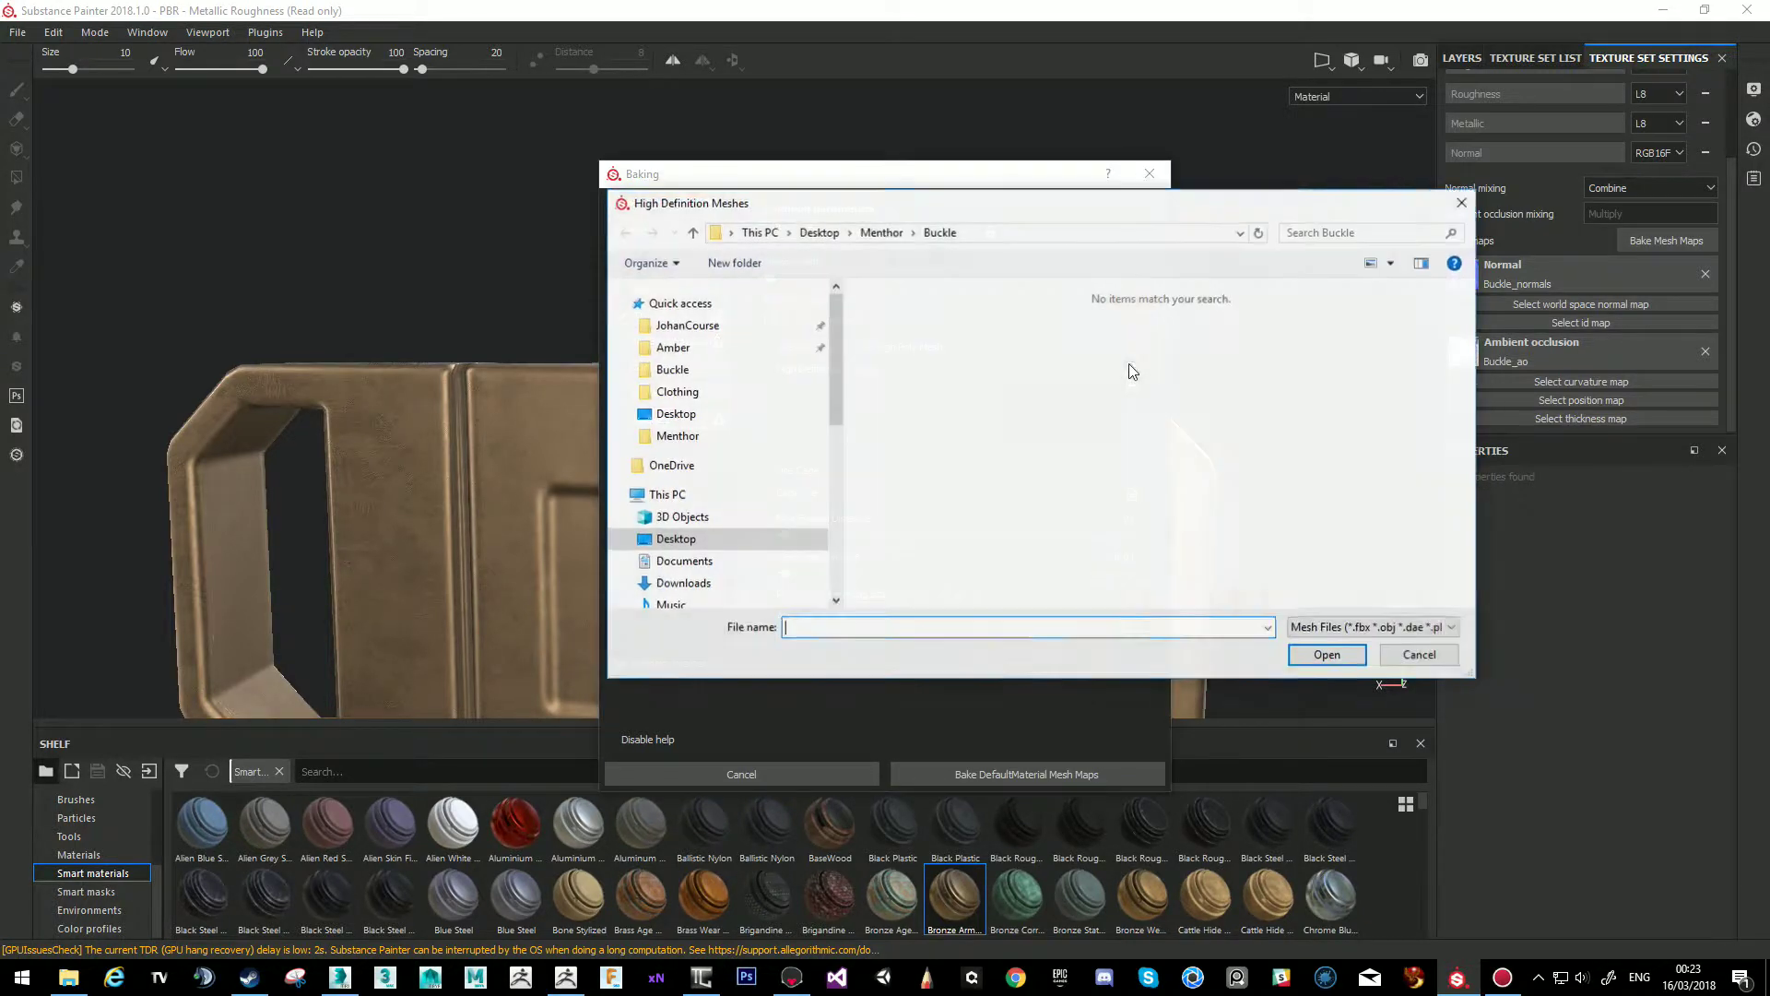
{"action": "left_click", "coordinate": [903, 236]}
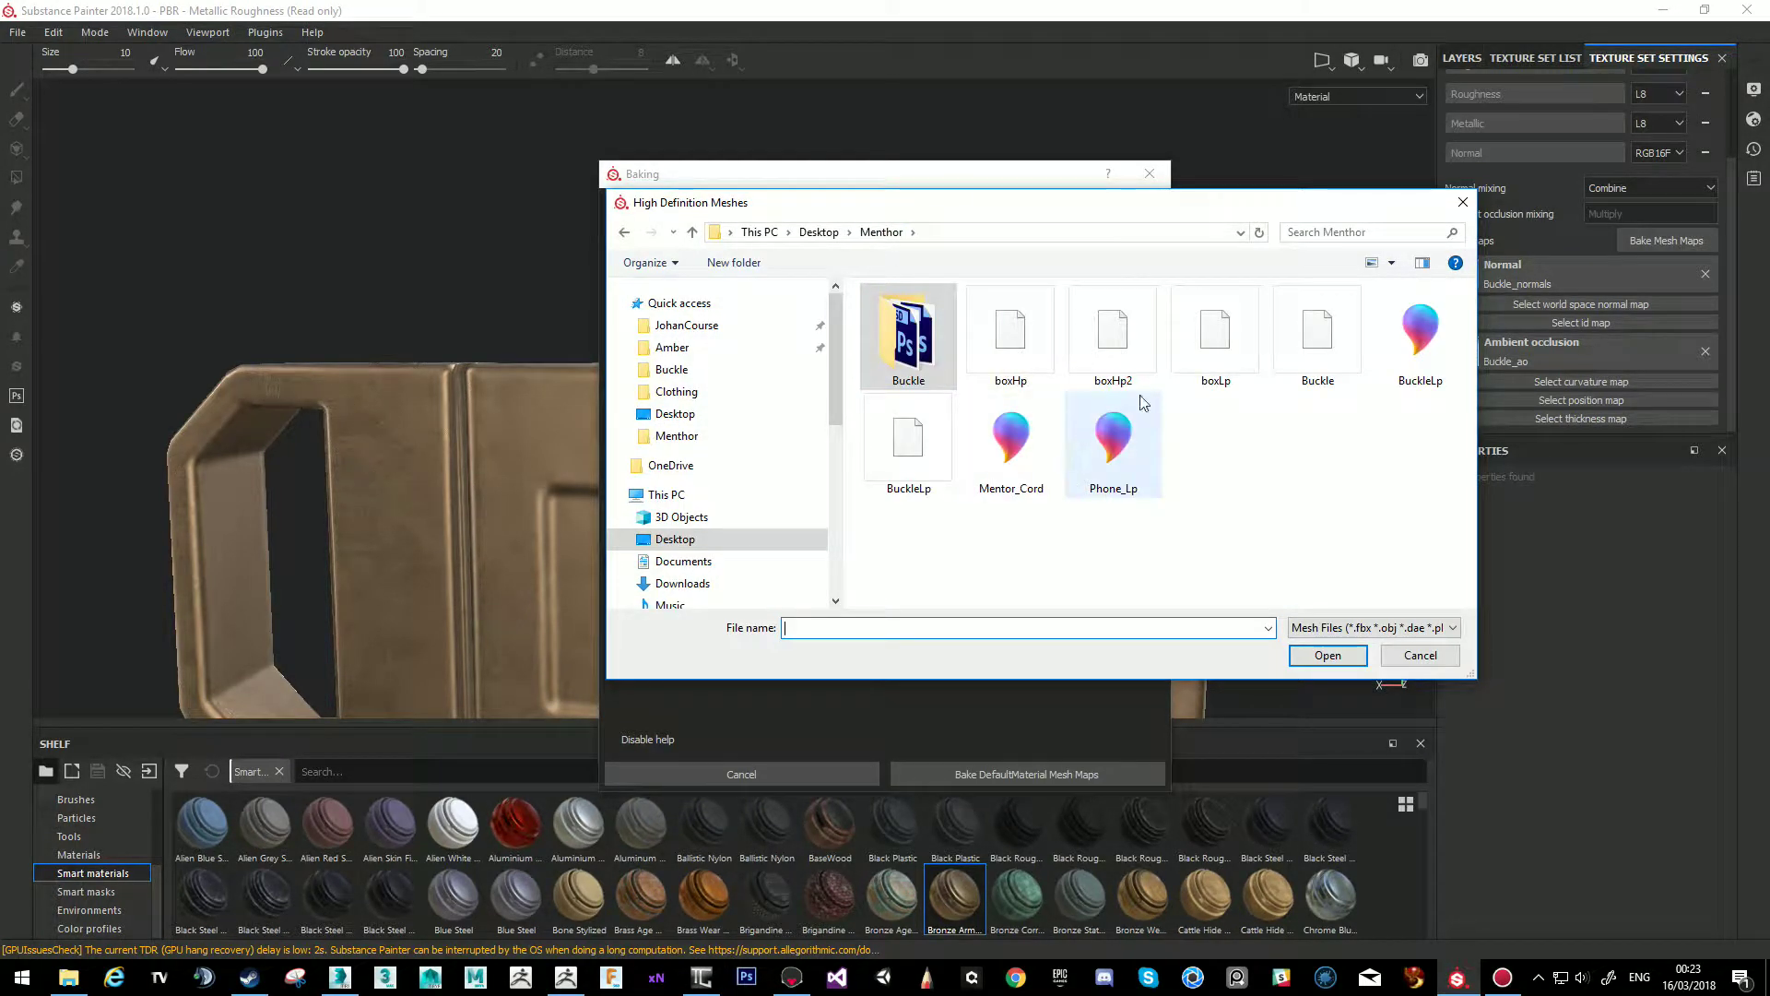
{"action": "double_click", "coordinate": [1318, 333]}
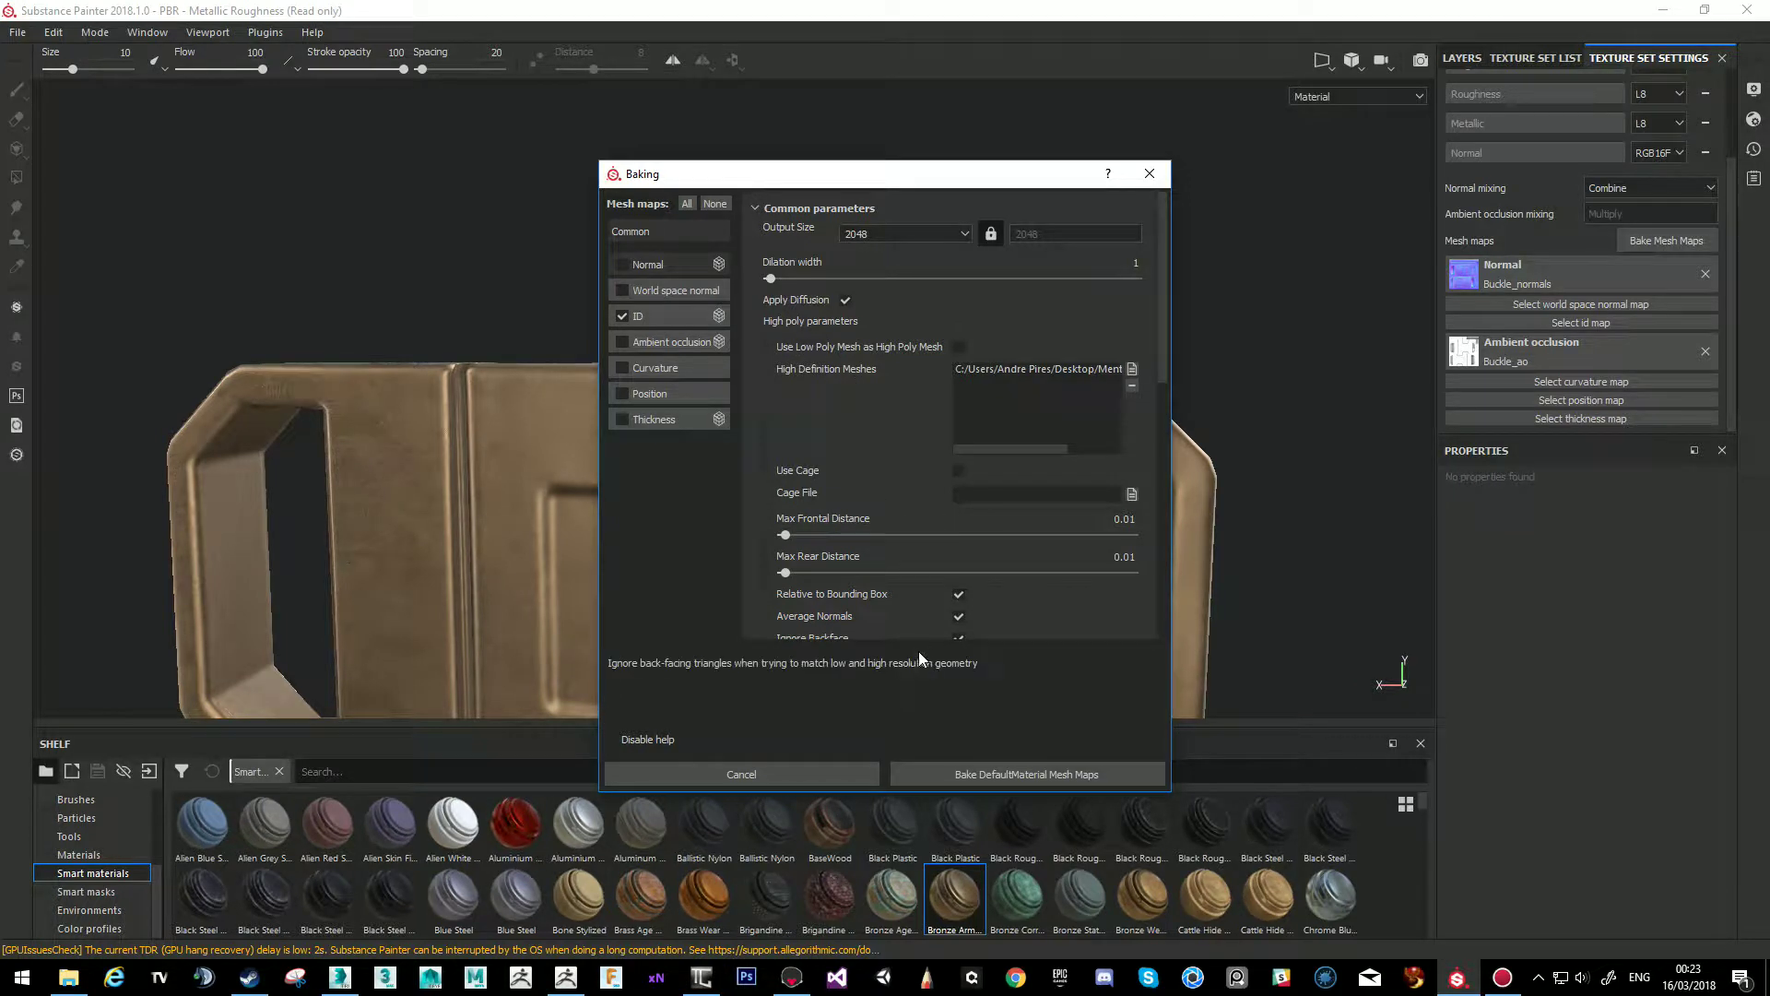
{"action": "left_click", "coordinate": [1015, 777]}
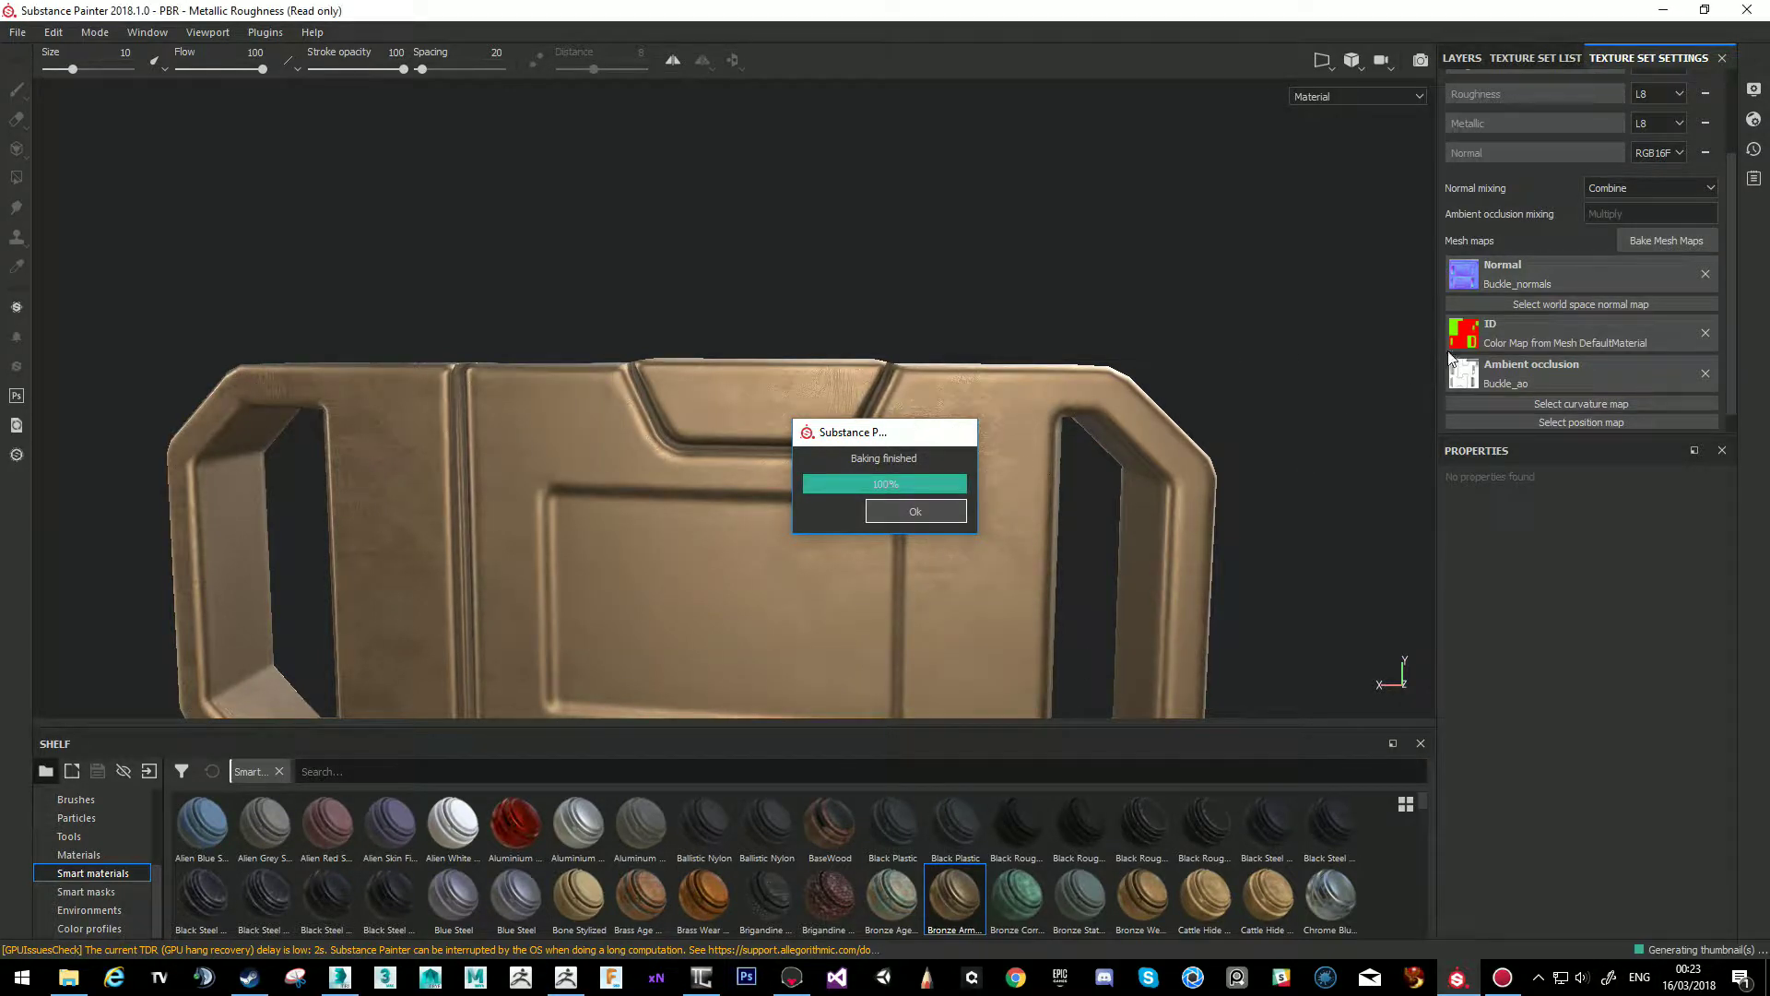
Dismiss the finished bake and preview the new ID map among the project's textures.
{"action": "key", "text": "Return"}
{"action": "left_click", "coordinate": [1459, 343]}
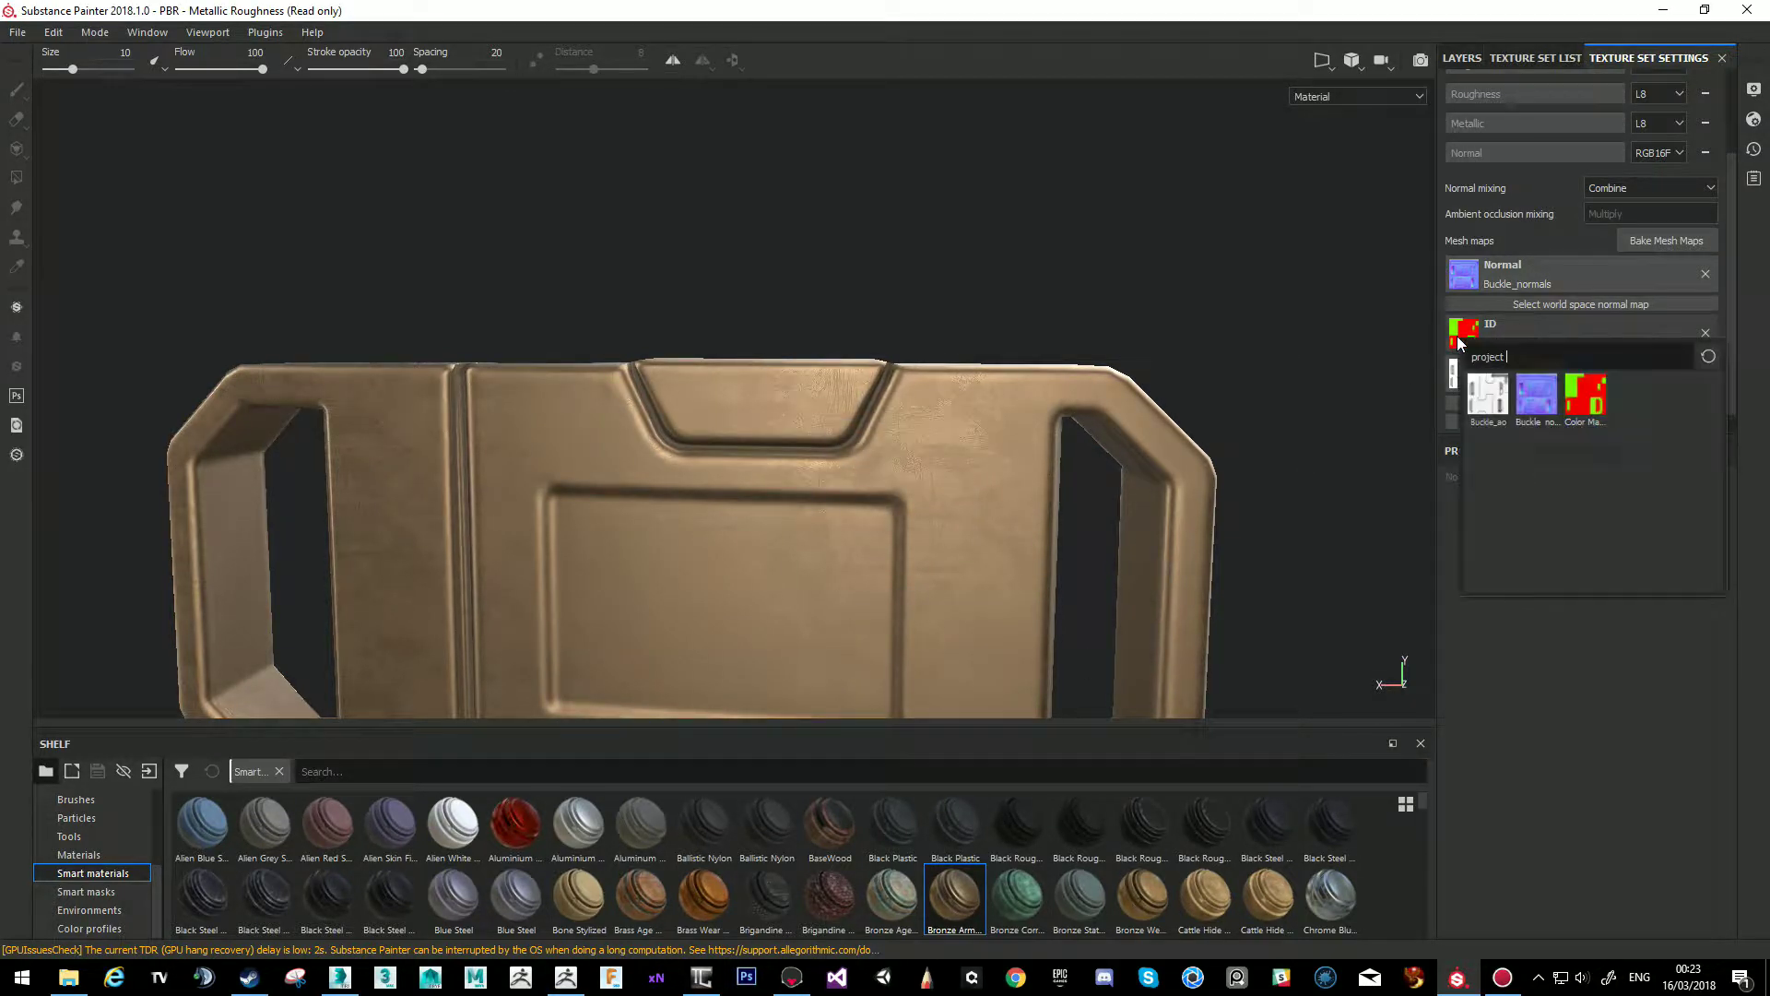
{"action": "mouse_move", "coordinate": [1580, 403]}
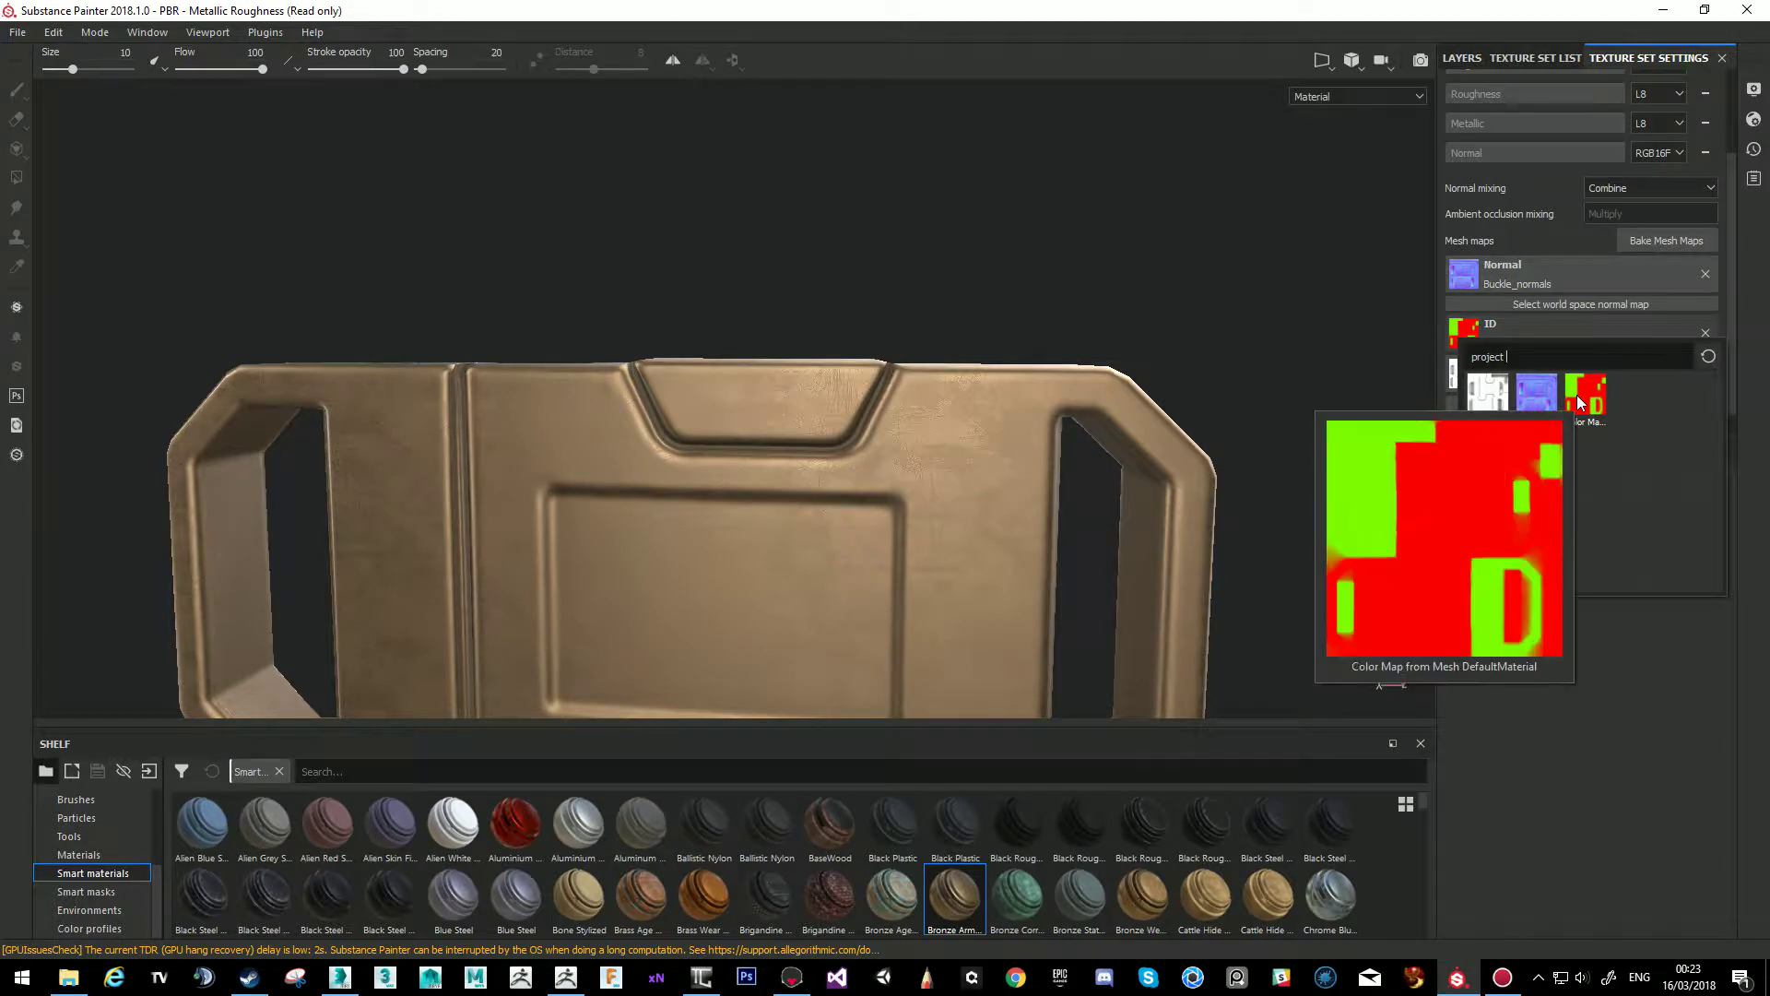
{"action": "left_click", "coordinate": [1125, 153]}
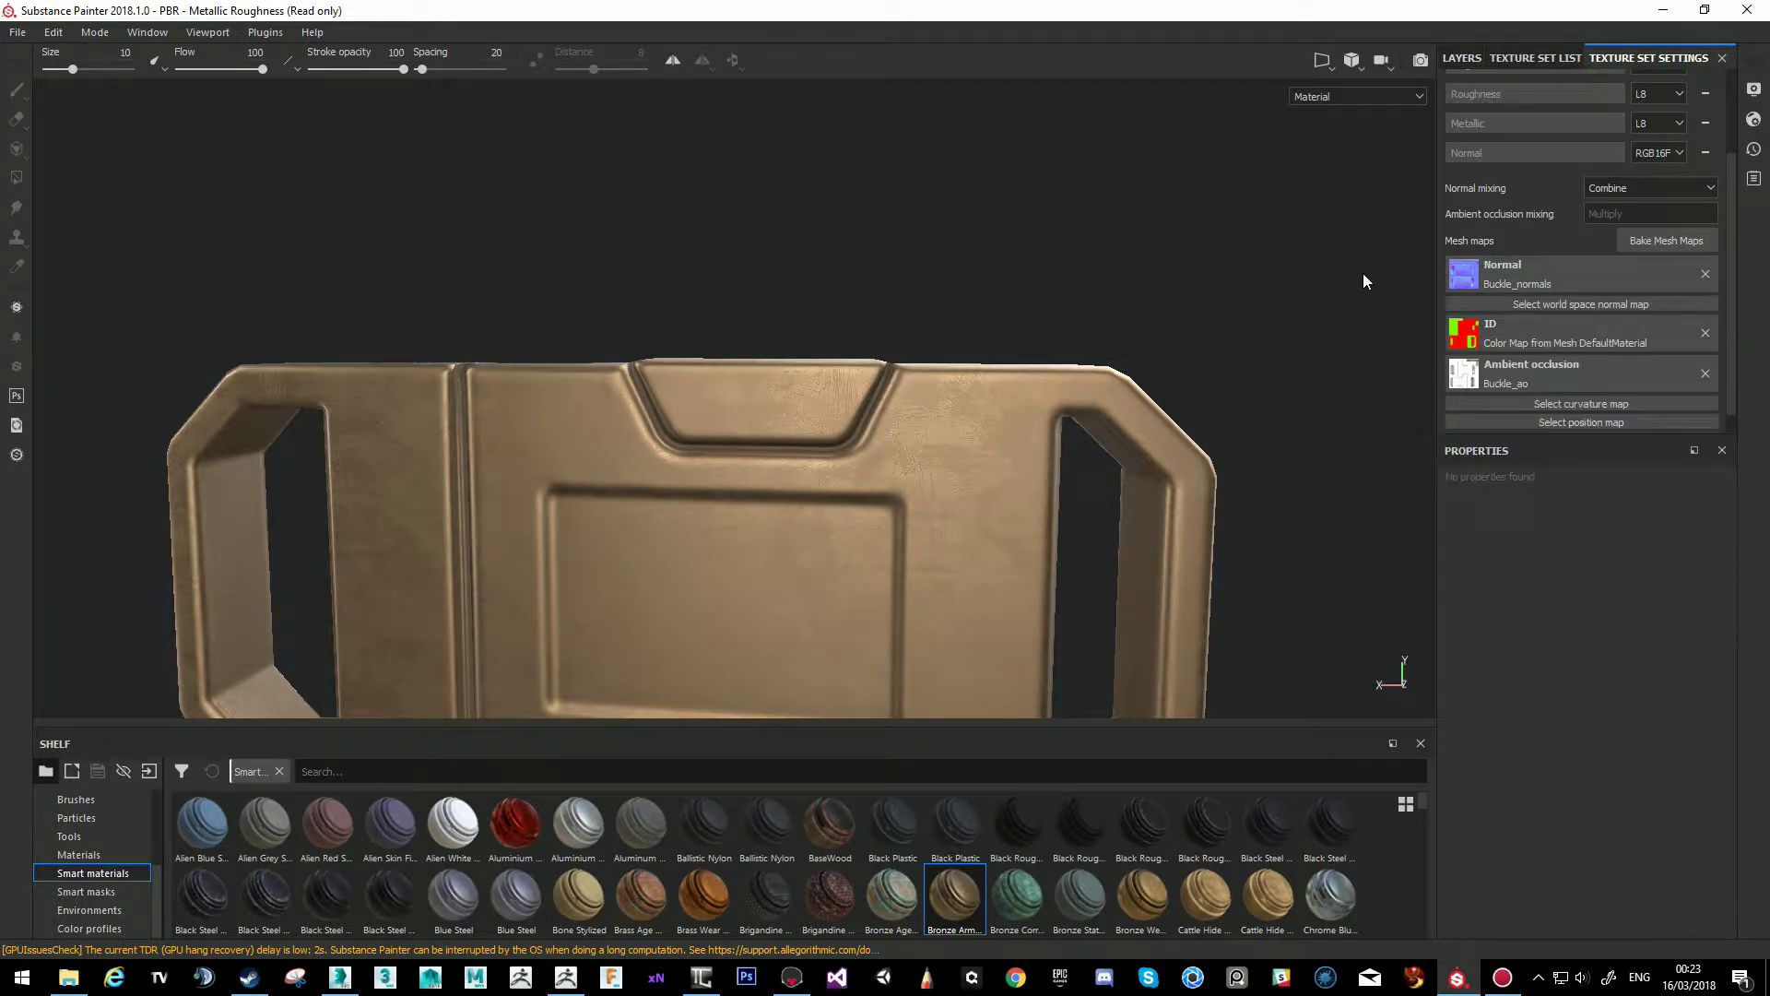
View the whole buckle with its layer stack, then switch to ZBrush to examine the coloured high-poly mesh and return to Substance Painter.
{"action": "left_click", "coordinate": [1463, 57]}
{"action": "scroll", "coordinate": [1236, 353], "scroll_direction": "down", "scroll_amount": 1}
{"action": "scroll", "coordinate": [1235, 353], "scroll_direction": "down", "scroll_amount": 2}
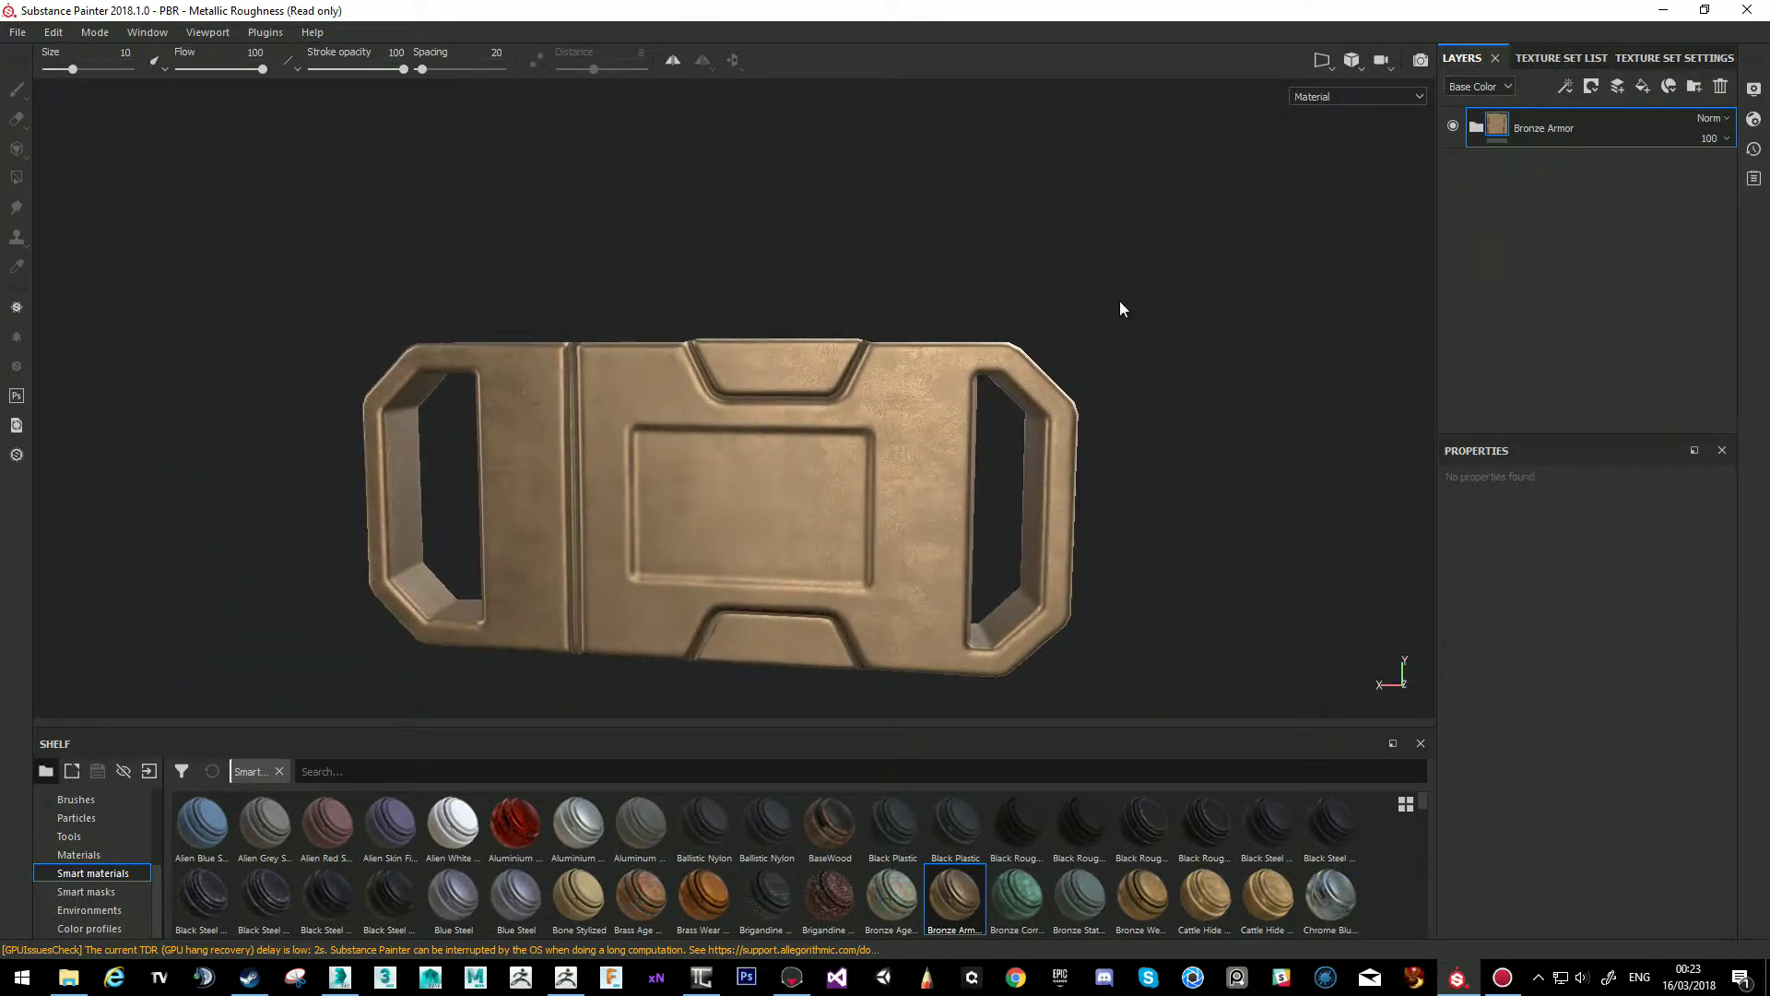
{"action": "left_click_drag", "start_coordinate": [810, 362], "coordinate": [715, 507], "text": "alt"}
{"action": "left_click_drag", "start_coordinate": [479, 526], "coordinate": [682, 429], "text": "alt"}
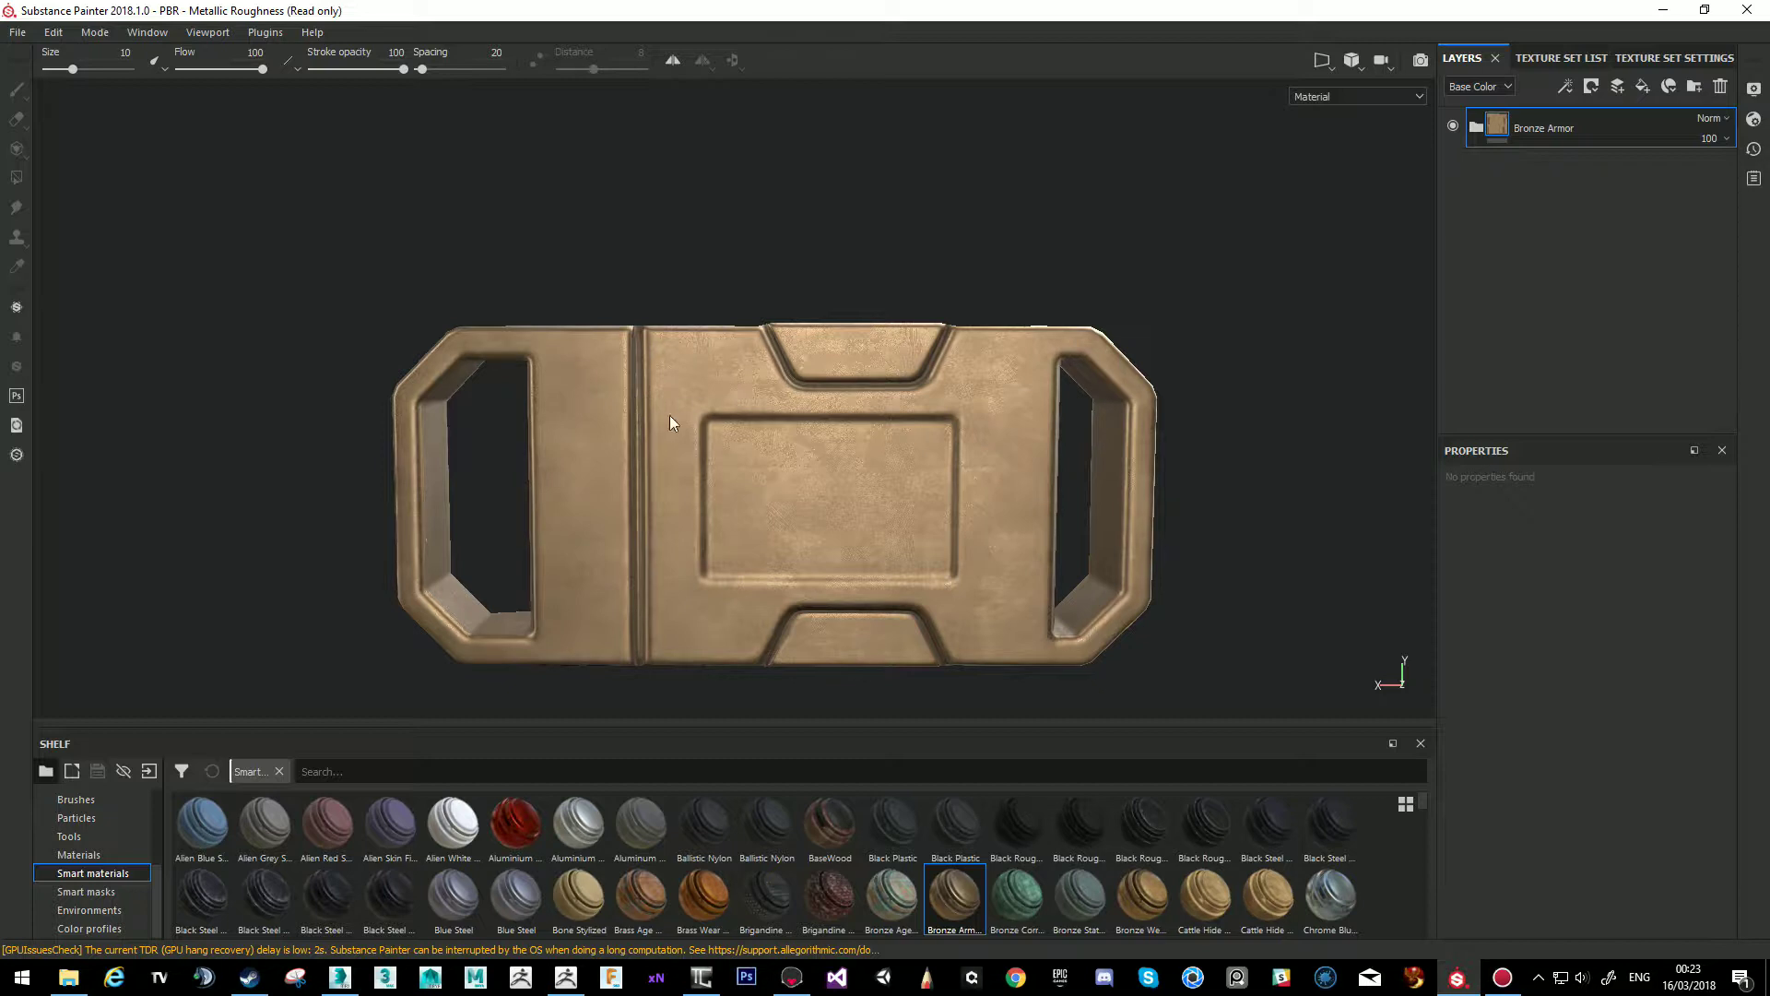
{"action": "left_click", "coordinate": [566, 977]}
{"action": "left_click_drag", "start_coordinate": [836, 720], "coordinate": [704, 451]}
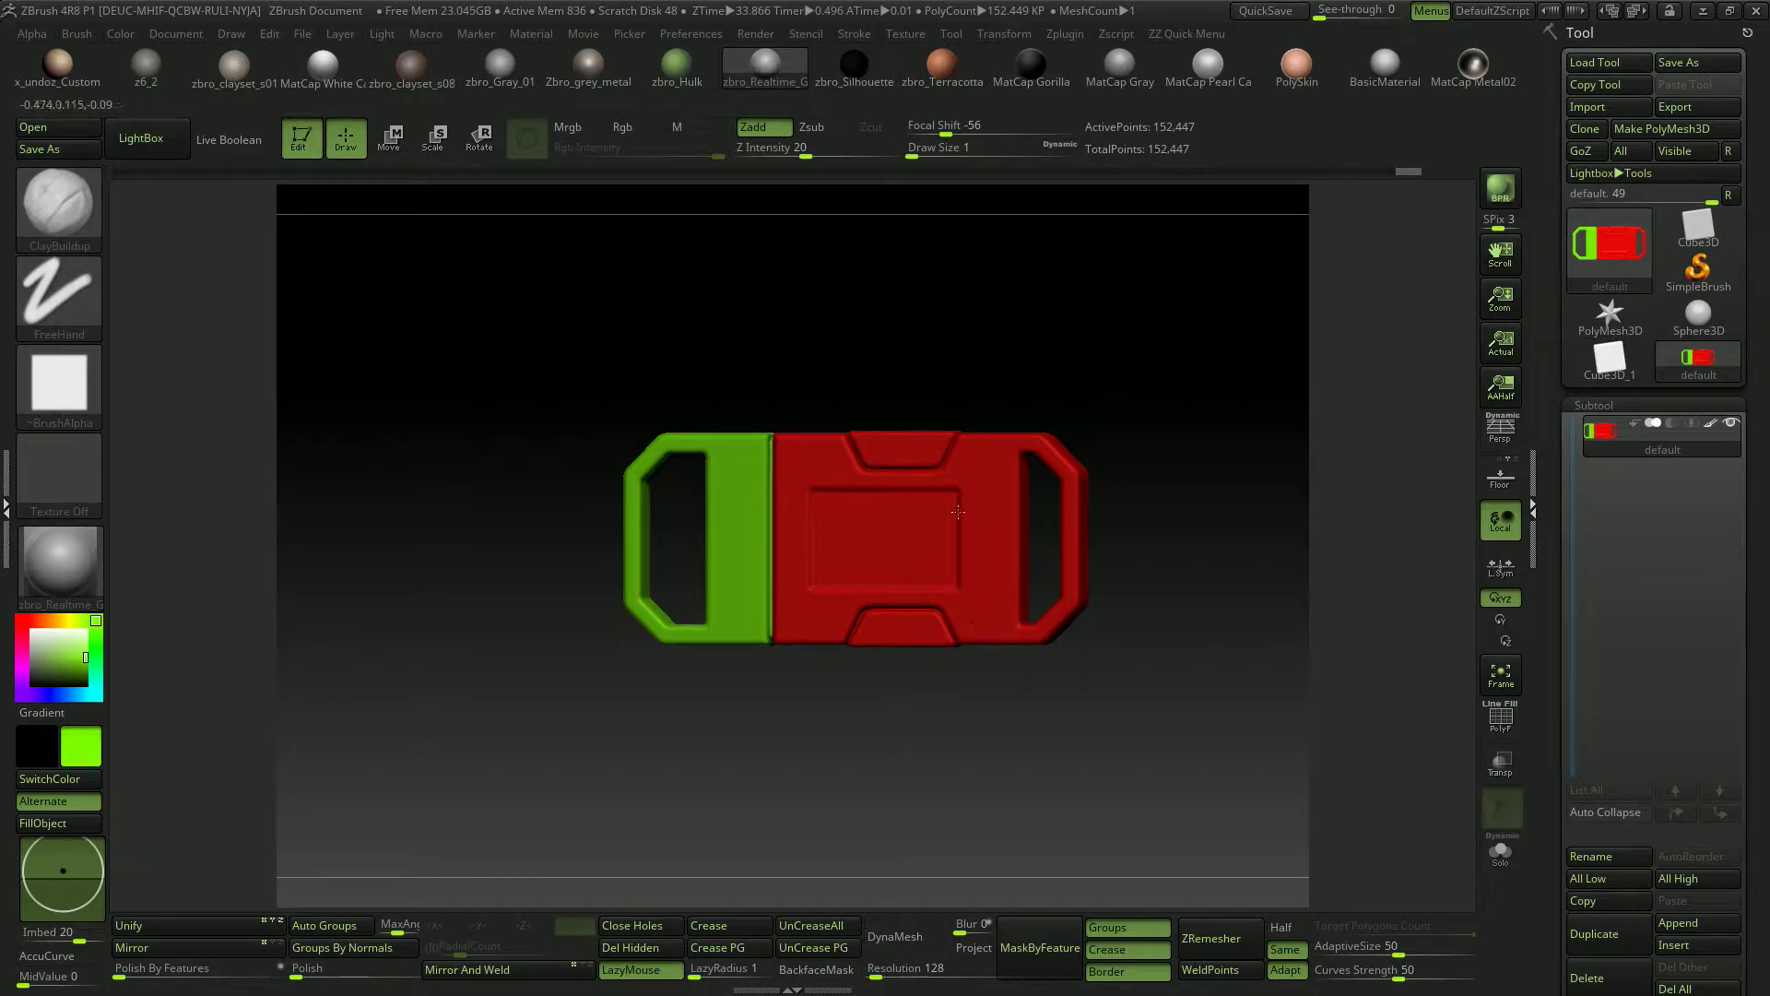
{"action": "left_click_drag", "start_coordinate": [907, 320], "coordinate": [919, 326]}
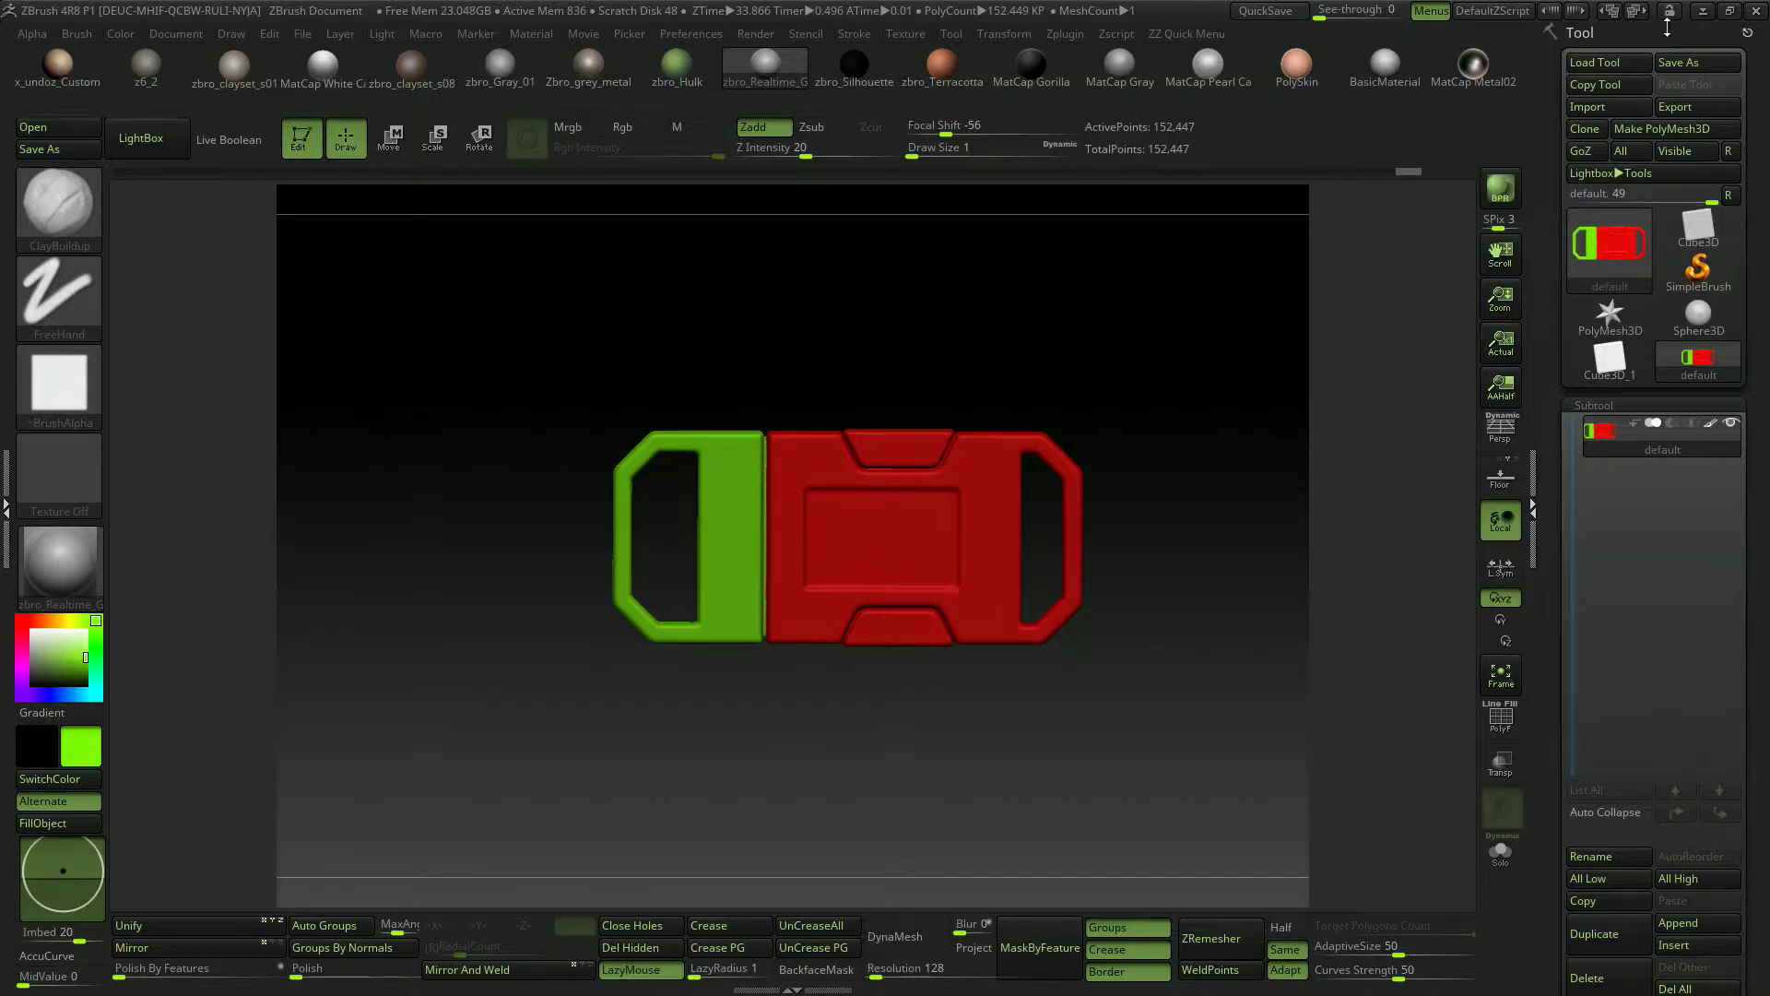
{"action": "left_click", "coordinate": [1703, 11]}
Add the Bronze Corroded smart material above the Bronze Armor layer.
{"action": "mouse_move", "coordinate": [1287, 243]}
{"action": "left_mouse_down", "text": "alt"}
{"action": "mouse_move", "coordinate": [1165, 261]}
{"action": "mouse_move", "coordinate": [1029, 381]}
{"action": "mouse_move", "coordinate": [771, 452]}
{"action": "mouse_move", "coordinate": [922, 420]}
{"action": "left_mouse_up", "text": "alt"}
{"action": "left_click", "coordinate": [1523, 130]}
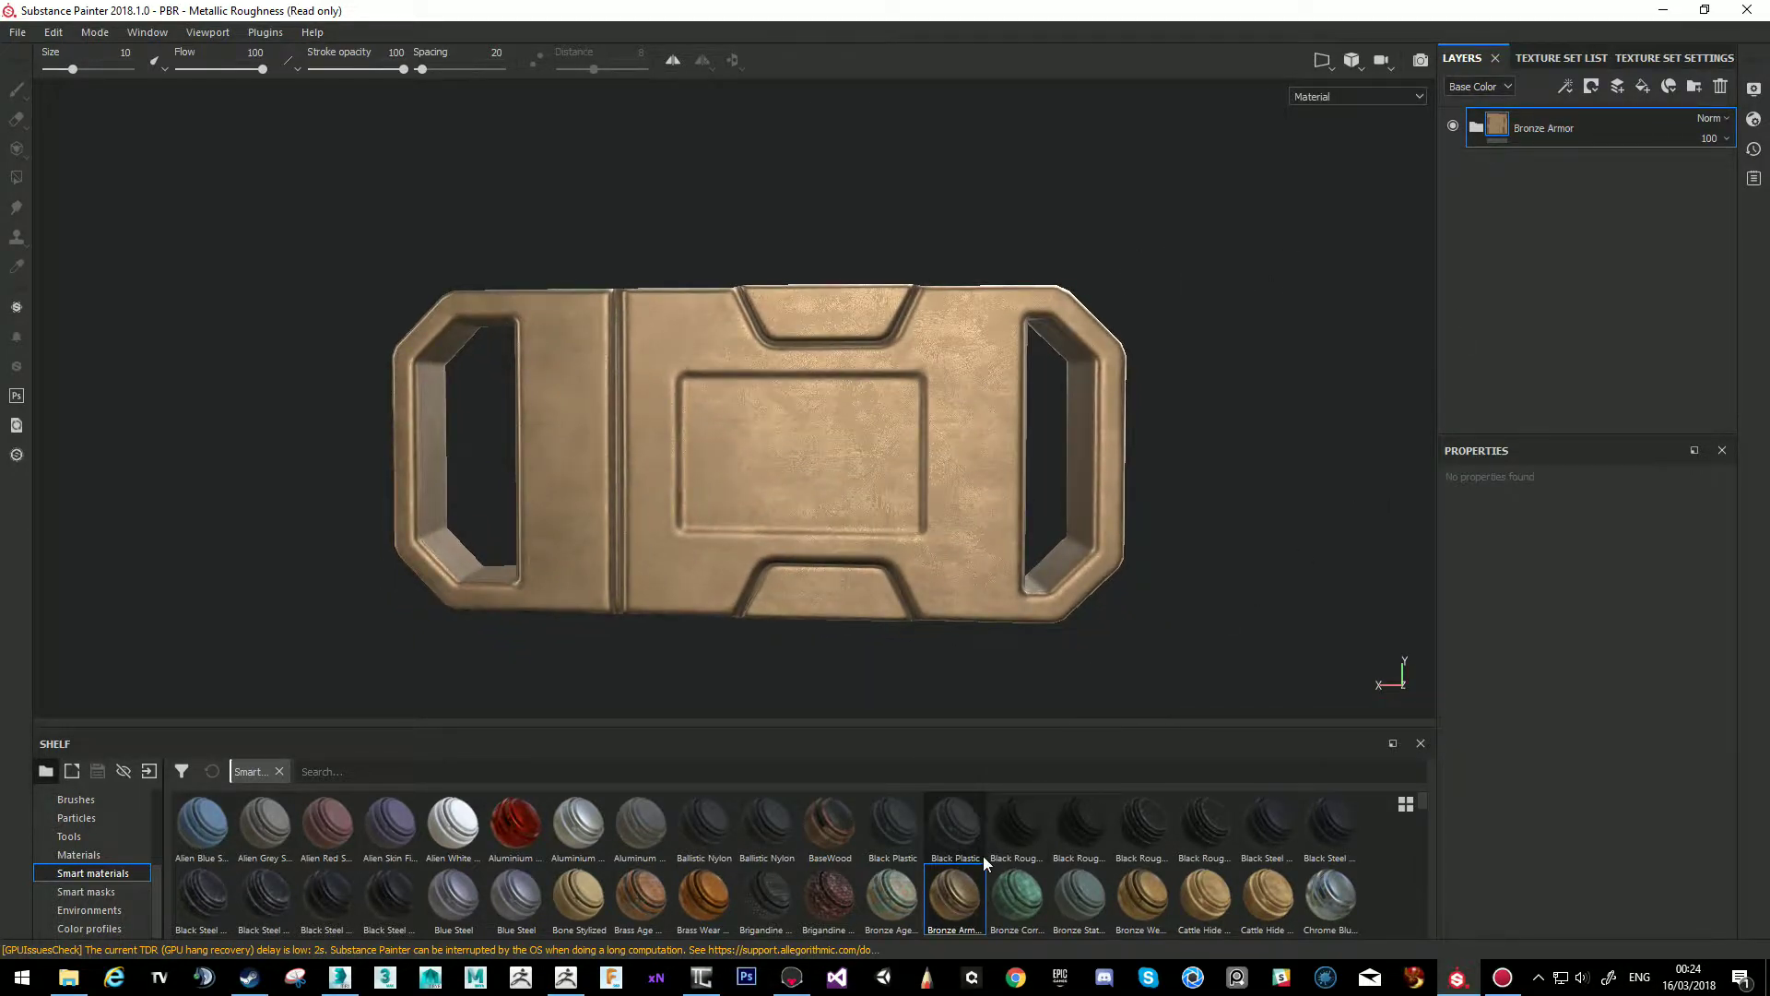
{"action": "left_click_drag", "start_coordinate": [1026, 907], "coordinate": [1580, 118]}
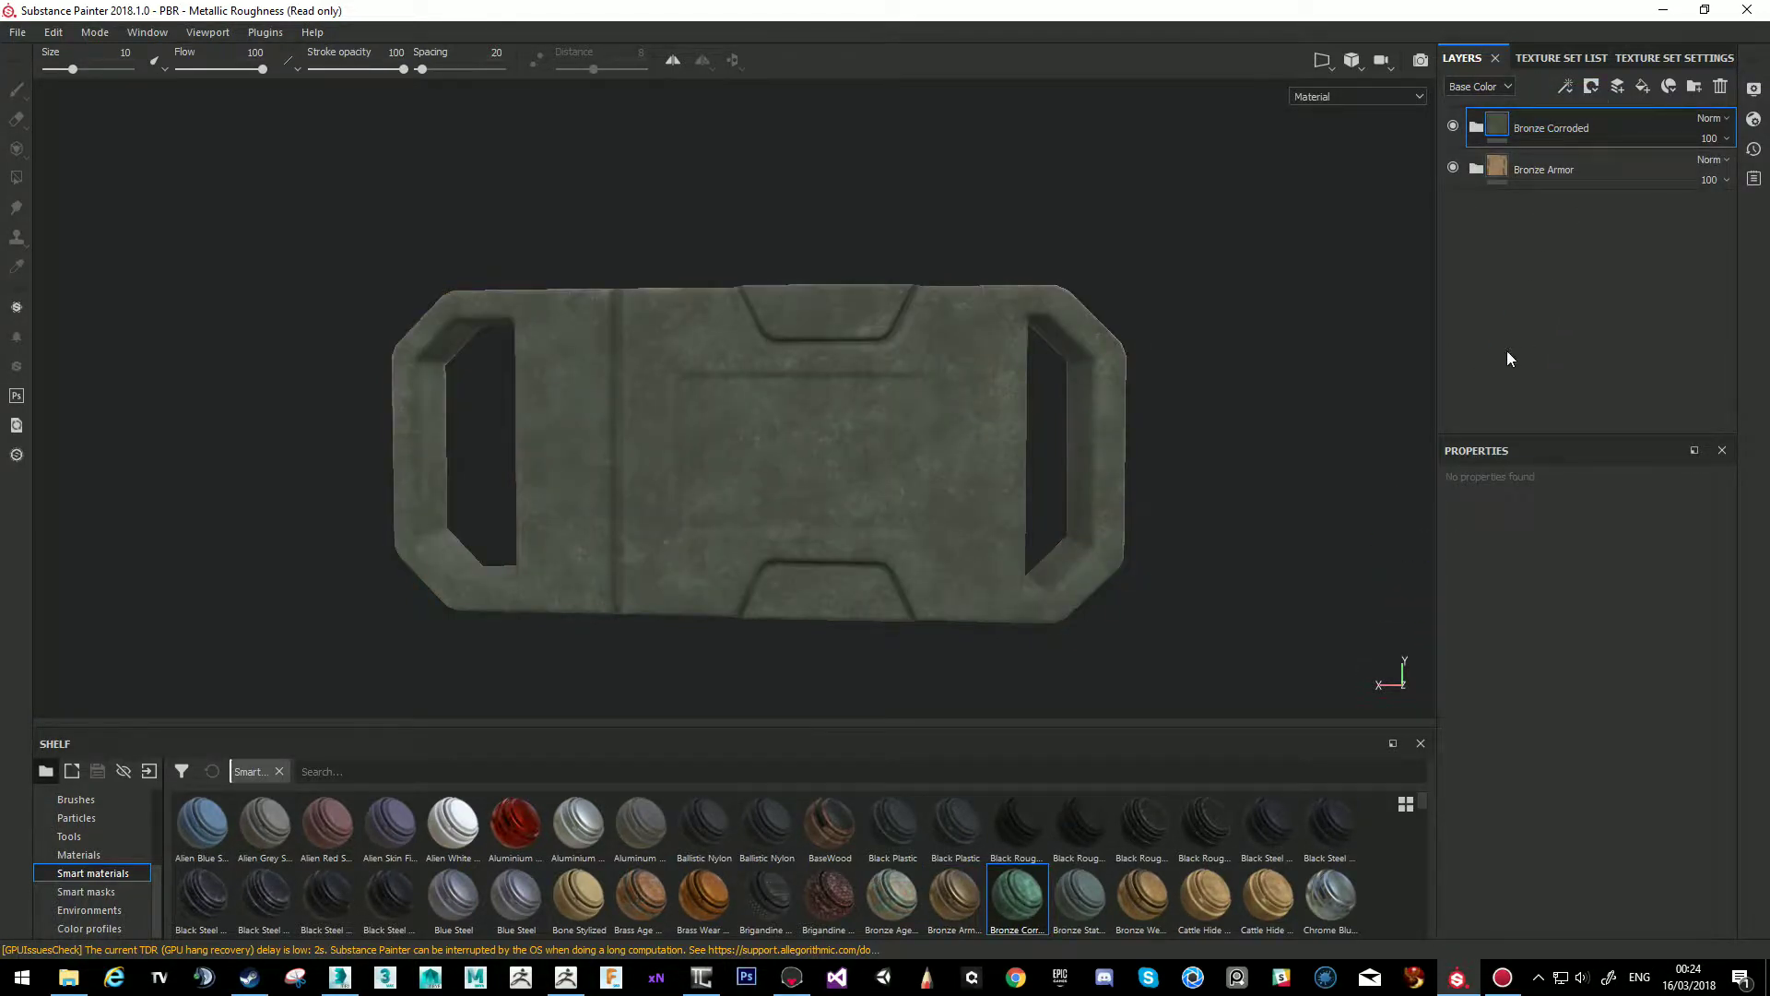
{"action": "left_click_drag", "start_coordinate": [1131, 256], "coordinate": [1063, 253], "text": "alt"}
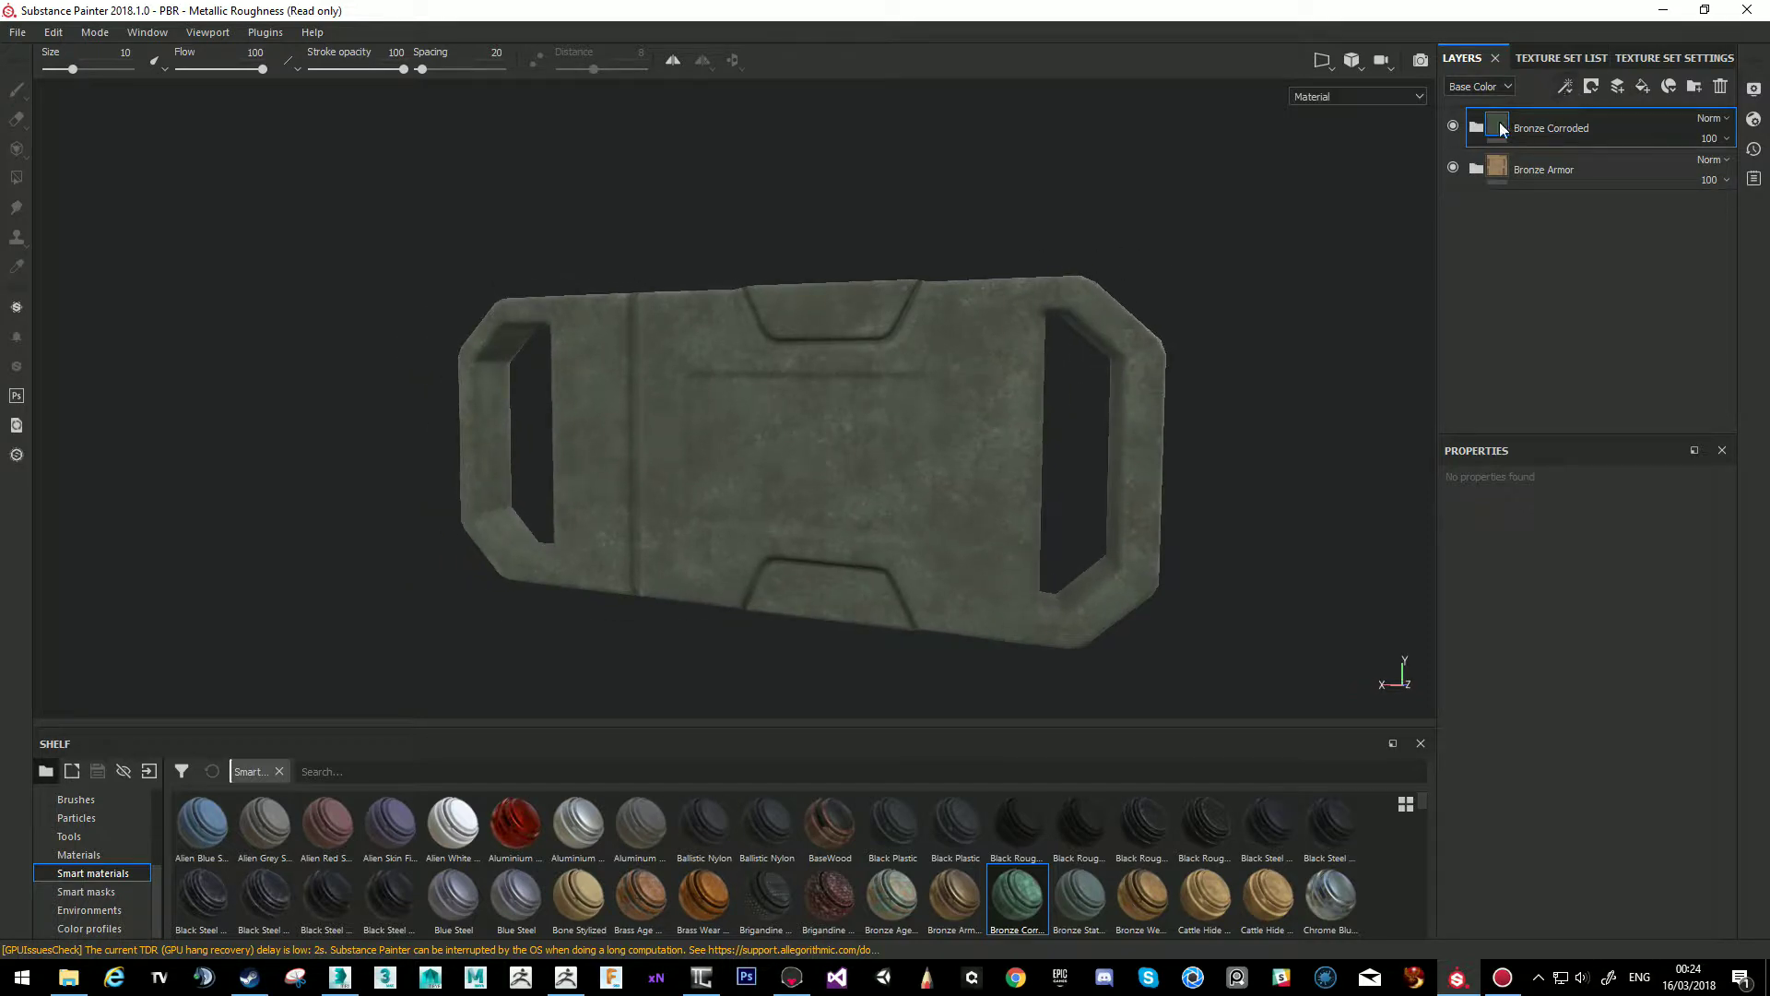
Mask the Bronze Corroded layer with a colour selection of the green ID area and inspect the buckle.
{"action": "right_click", "coordinate": [1499, 126]}
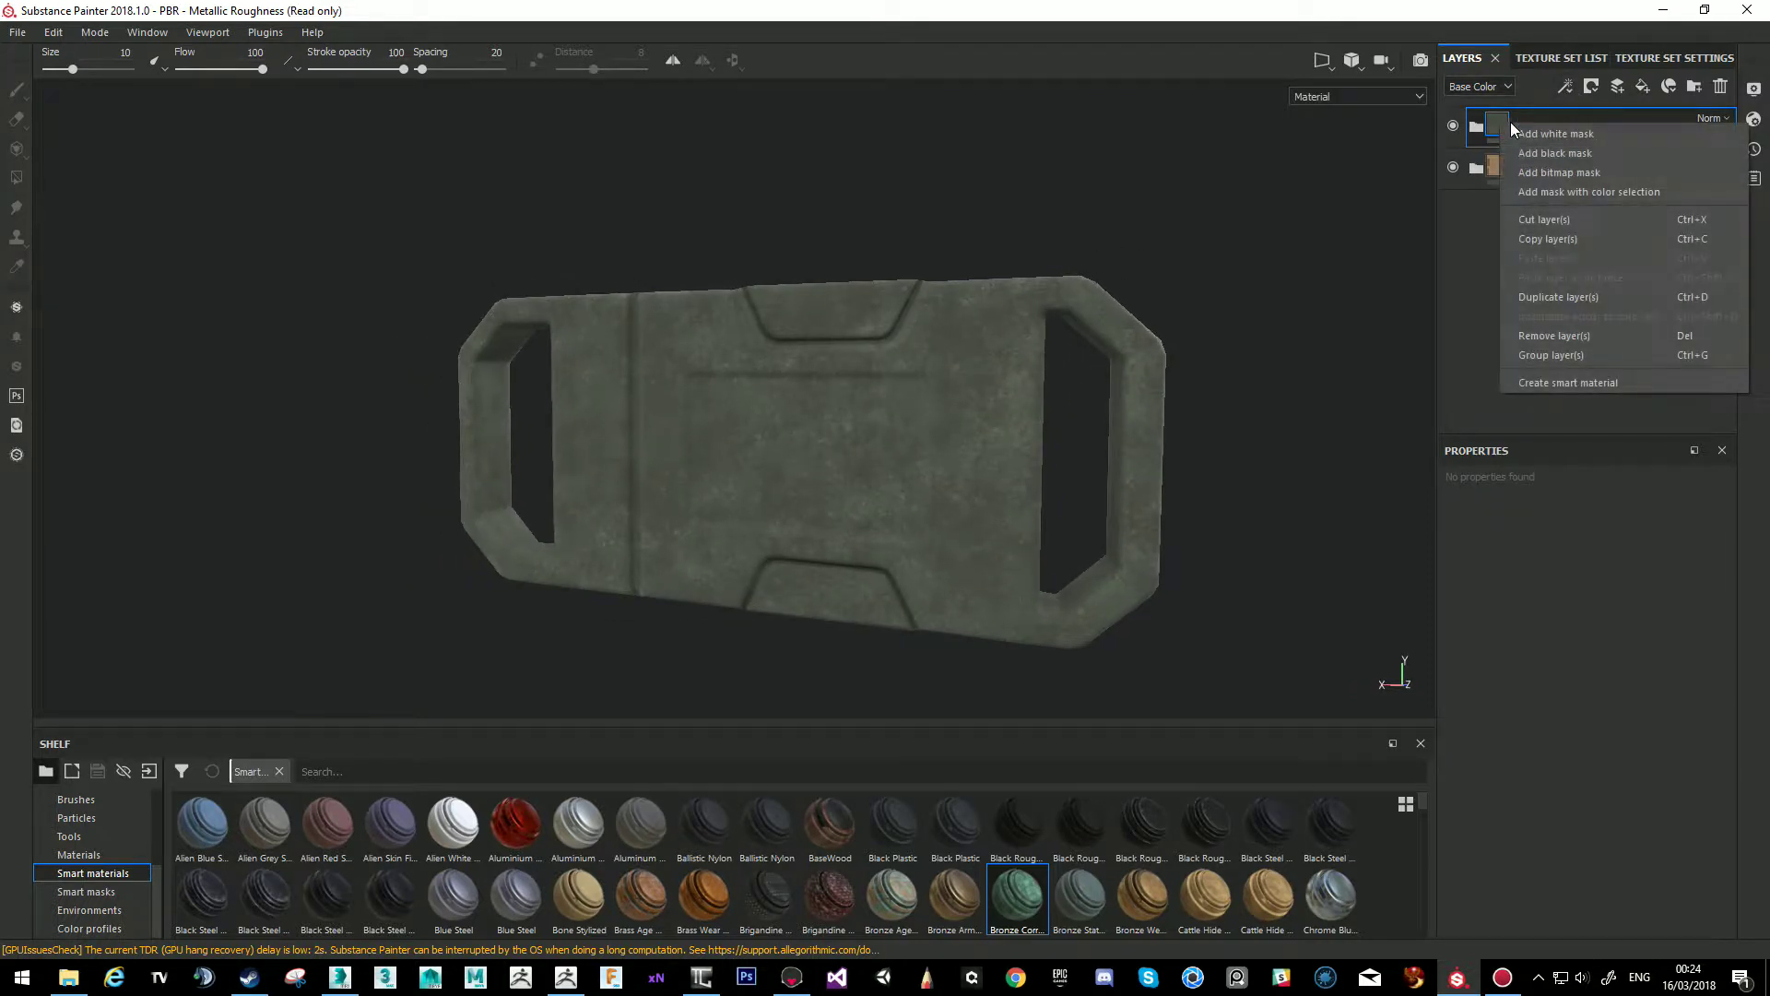
{"action": "left_click", "coordinate": [1555, 191]}
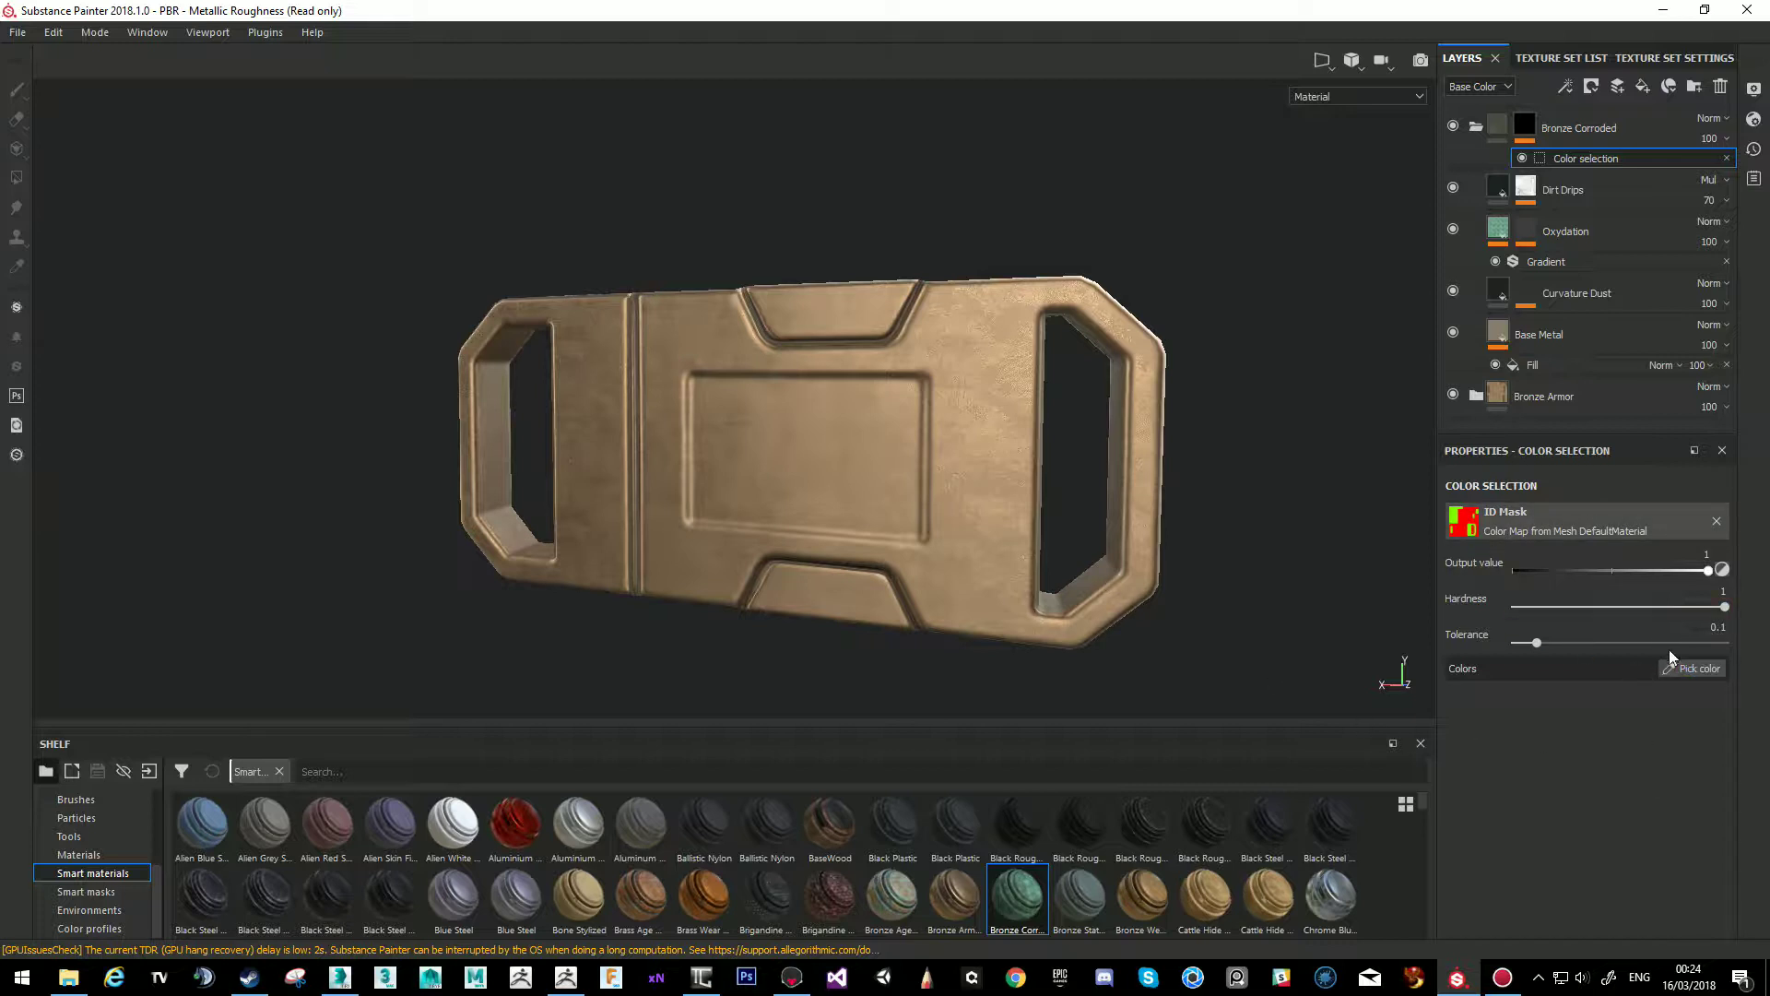
{"action": "left_click", "coordinate": [1692, 669]}
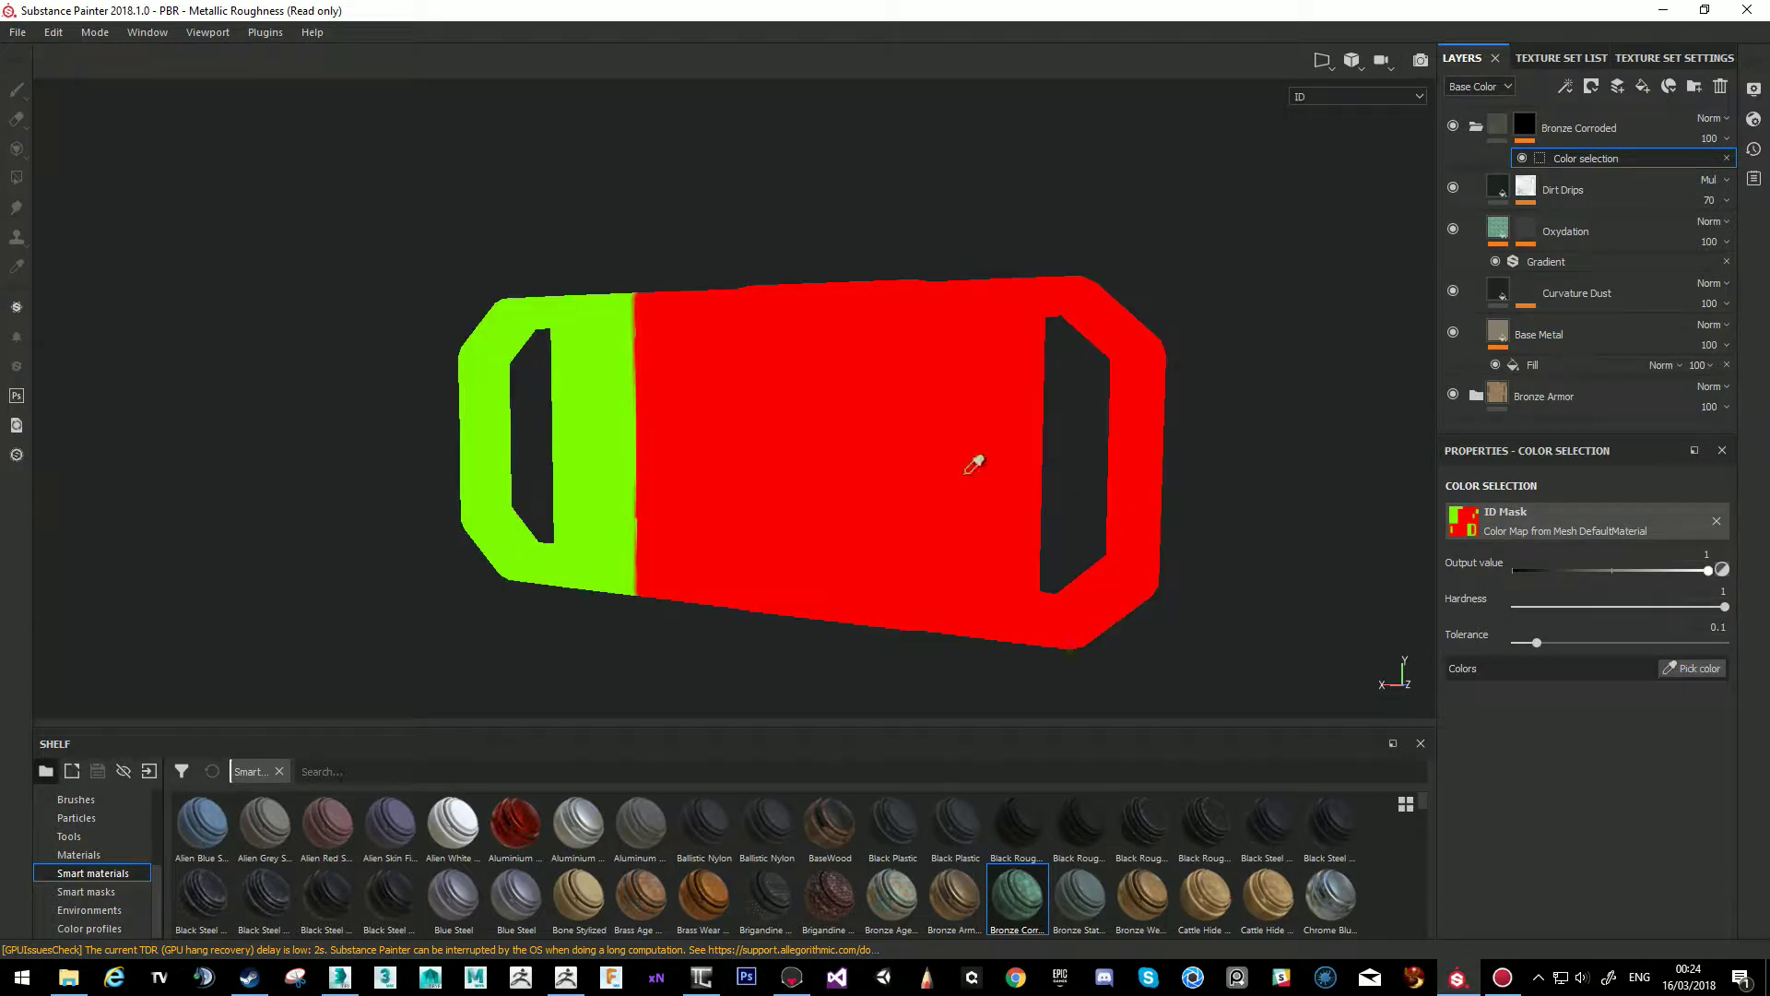
{"action": "left_click", "coordinate": [607, 388]}
{"action": "left_click_drag", "start_coordinate": [614, 227], "coordinate": [873, 413], "text": "alt"}
{"action": "right_click_drag", "start_coordinate": [873, 414], "coordinate": [841, 429], "text": "shift"}
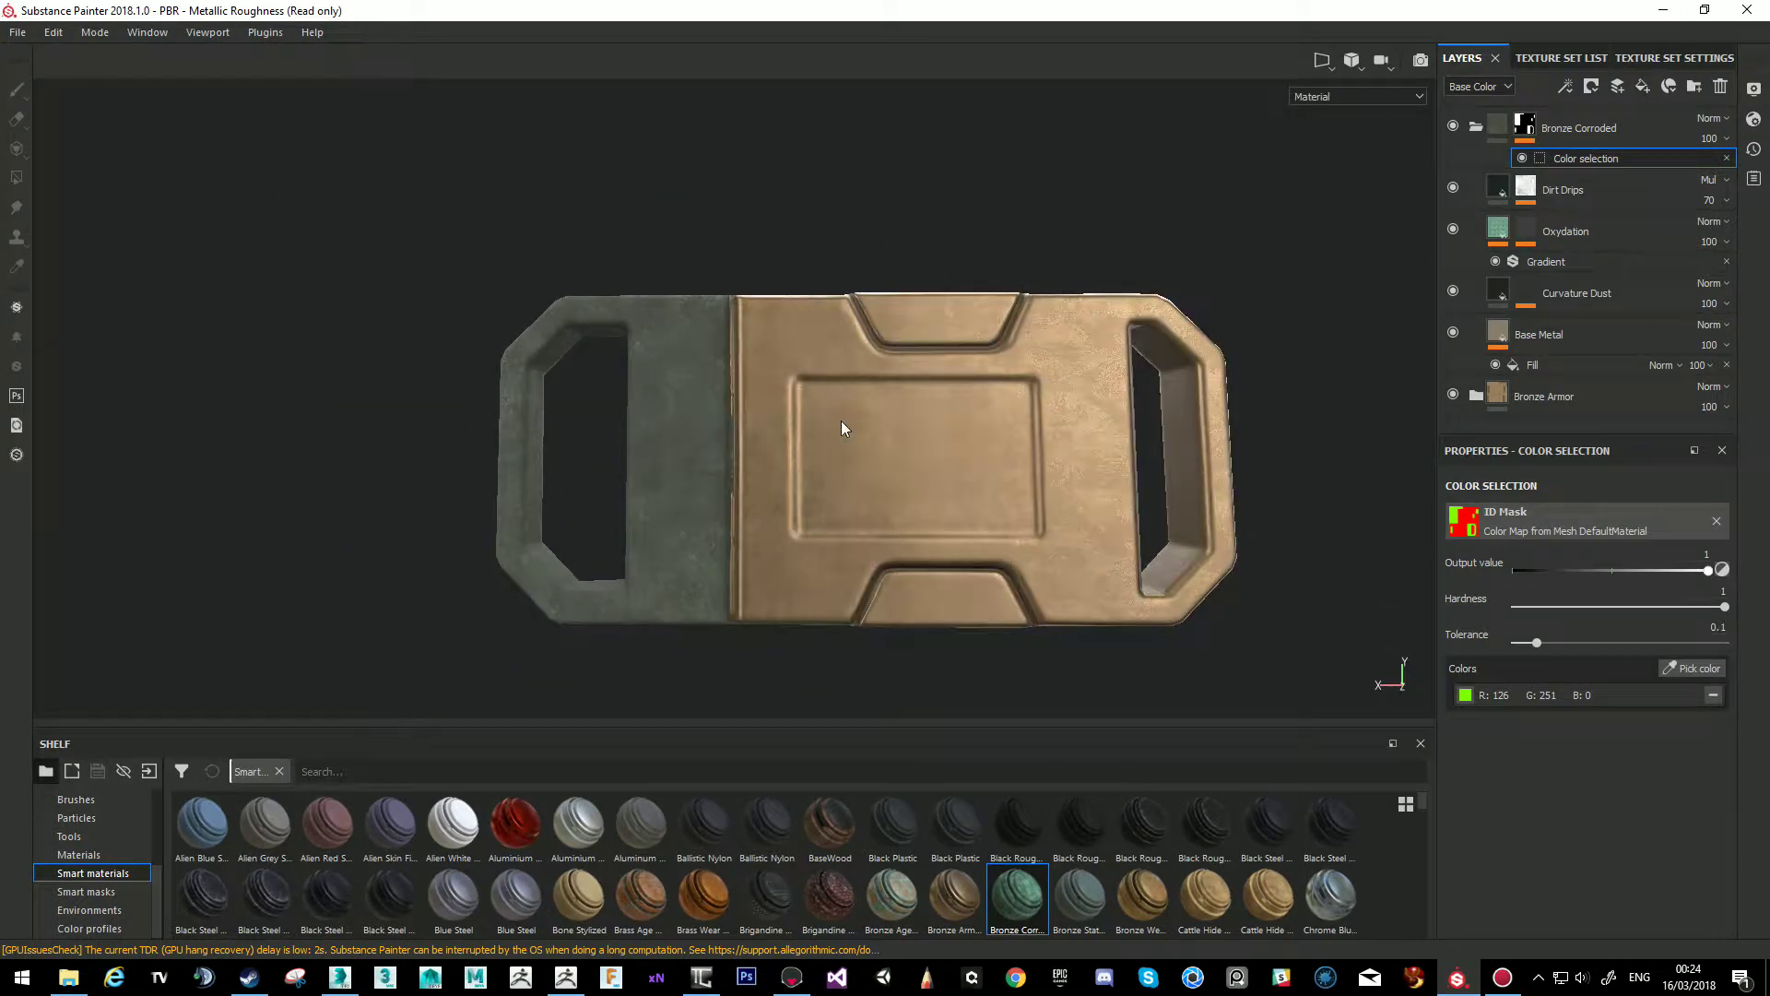
{"action": "left_click_drag", "start_coordinate": [1097, 201], "coordinate": [952, 419], "text": "alt"}
{"action": "middle_click_drag", "start_coordinate": [953, 419], "coordinate": [1047, 430], "text": "alt"}
{"action": "left_click_drag", "start_coordinate": [1048, 430], "coordinate": [950, 405], "text": "alt"}
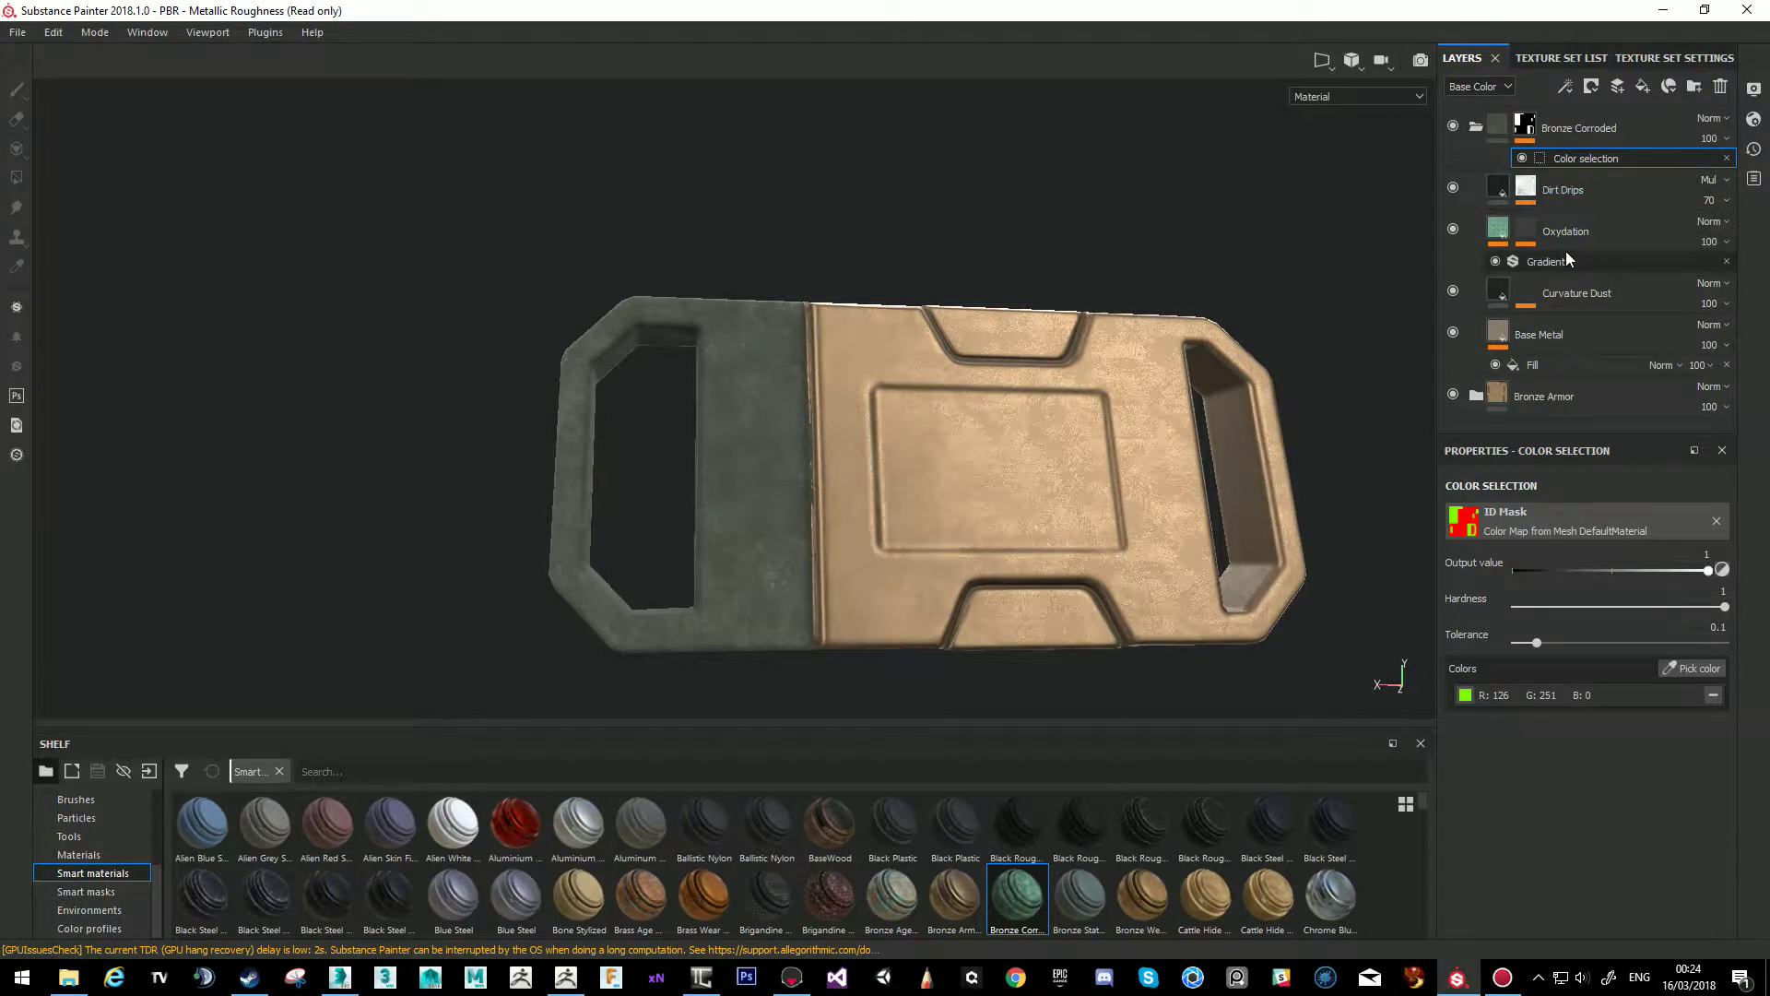
Collapse the Bronze Corroded folder and delete it from the layer stack.
{"action": "left_click", "coordinate": [1475, 128]}
{"action": "left_click", "coordinate": [1492, 127]}
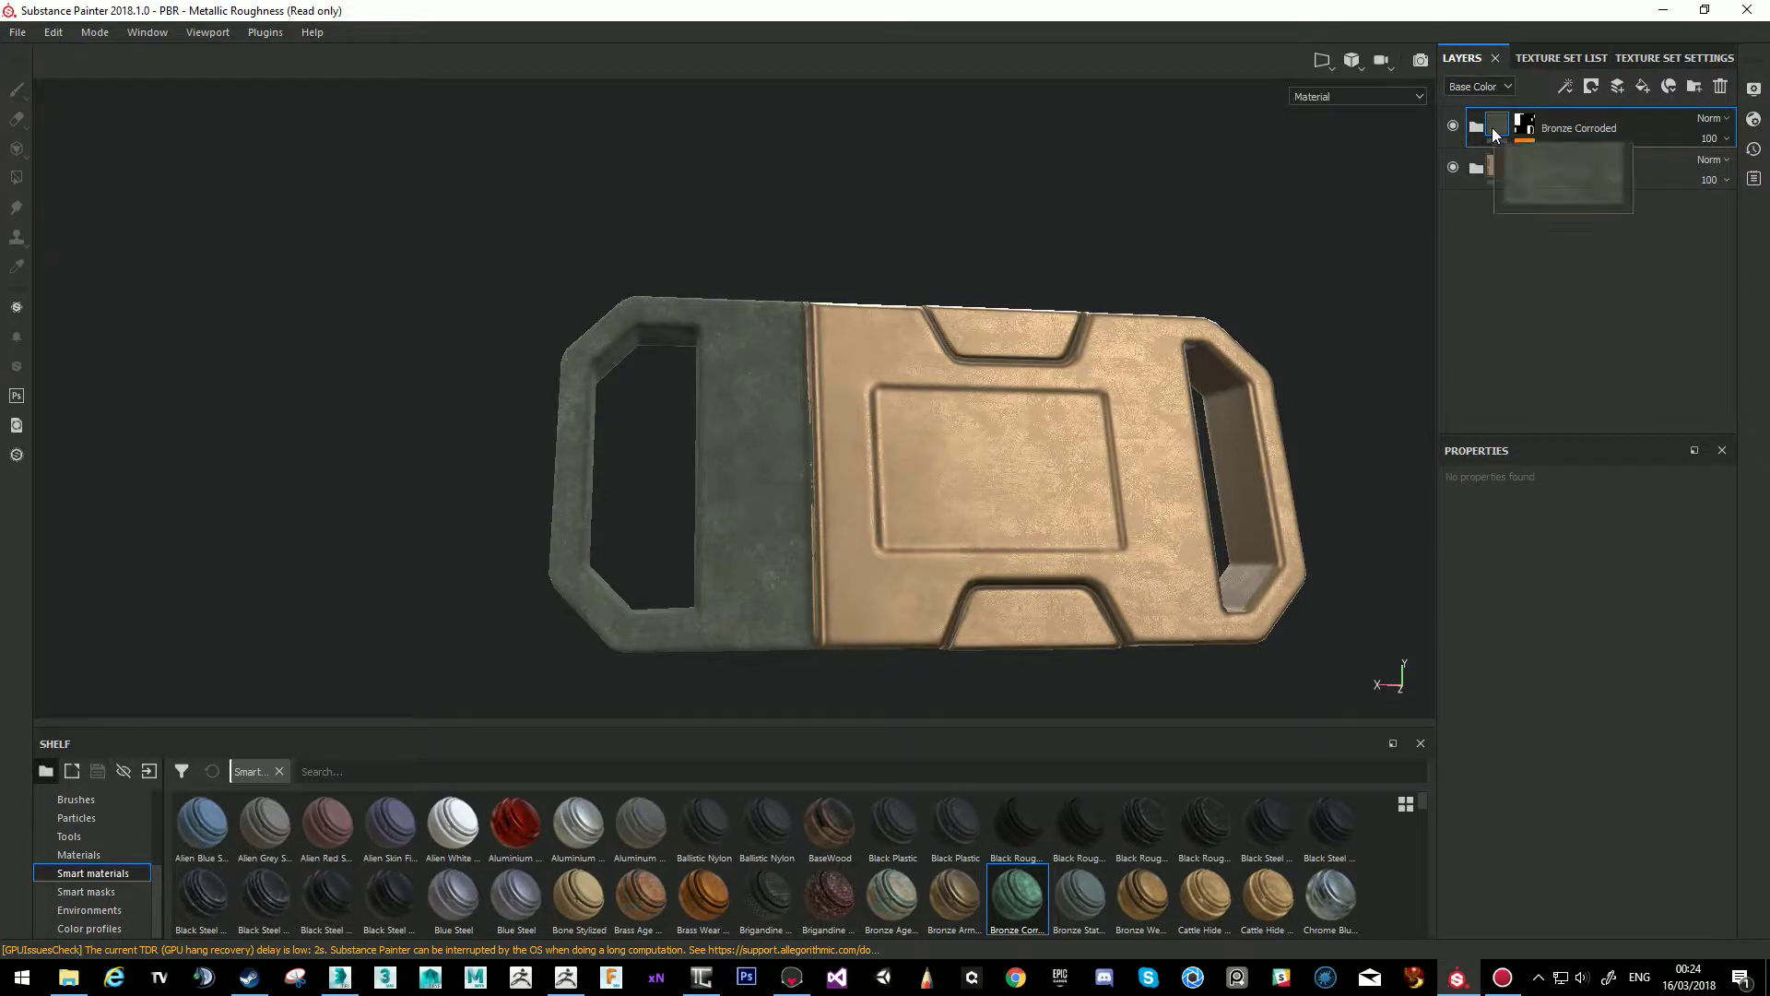
{"action": "key", "text": "Delete"}
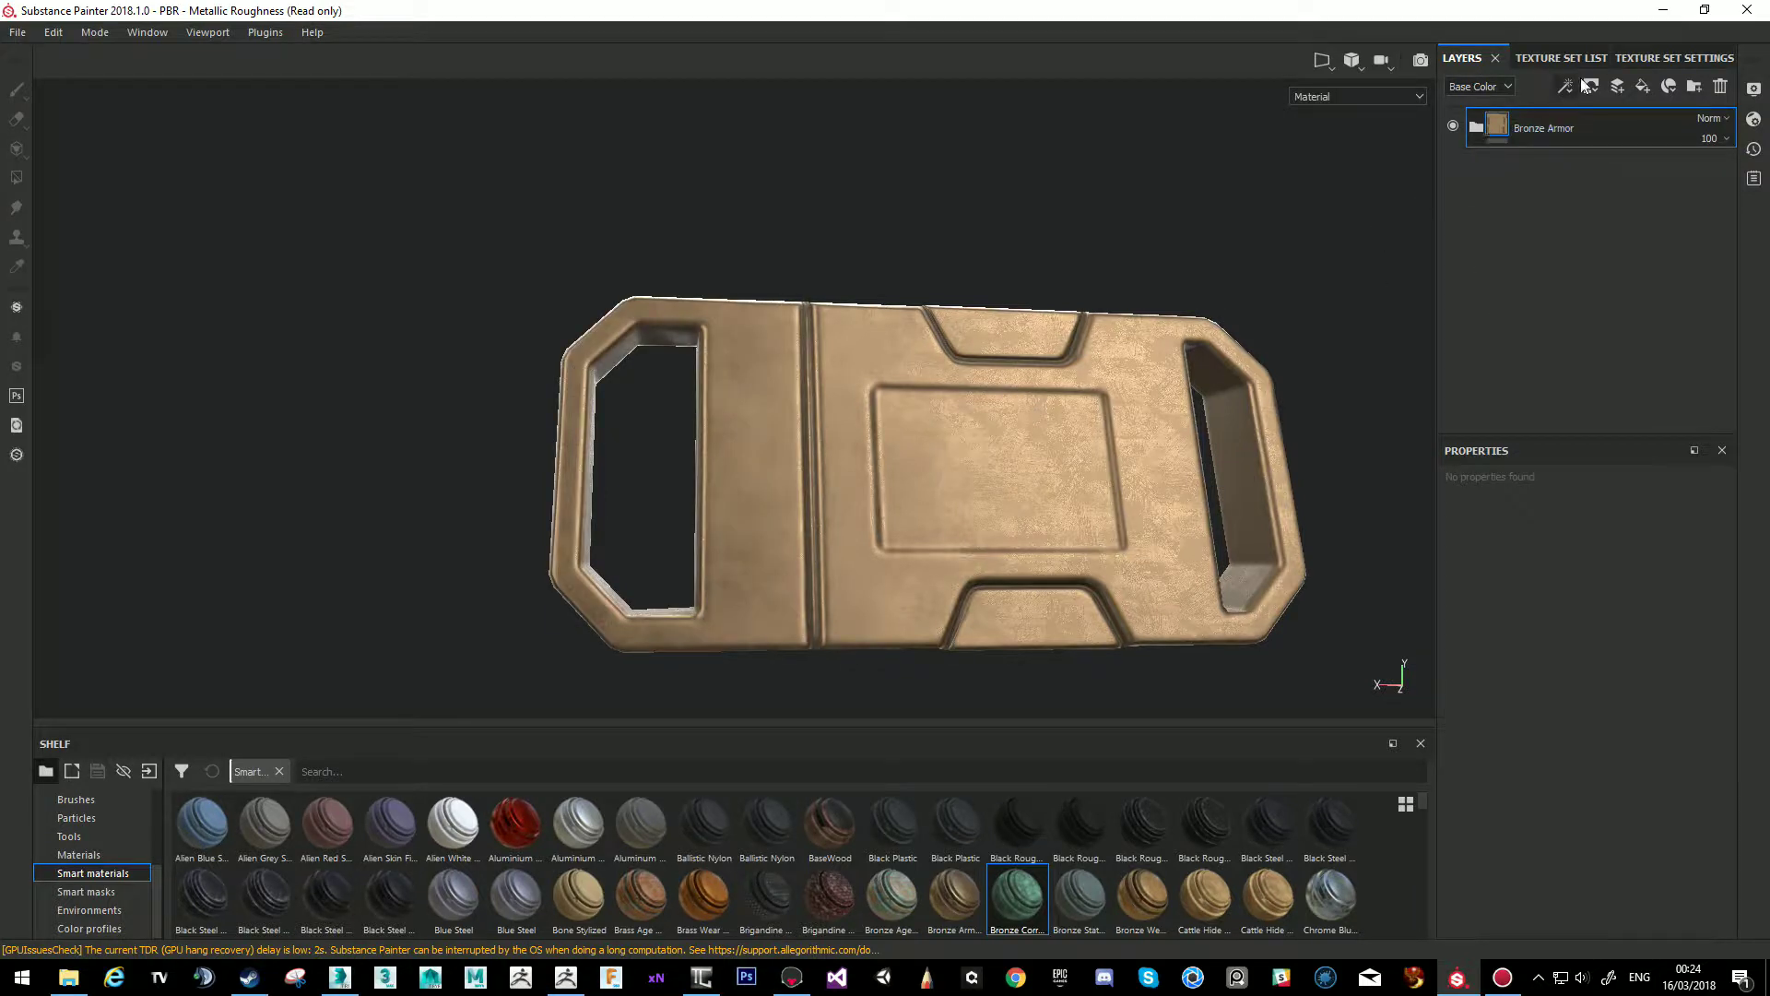
Open the mesh map baking settings, exclude the ID map and remove the high definition mesh.
{"action": "left_click", "coordinate": [1675, 57]}
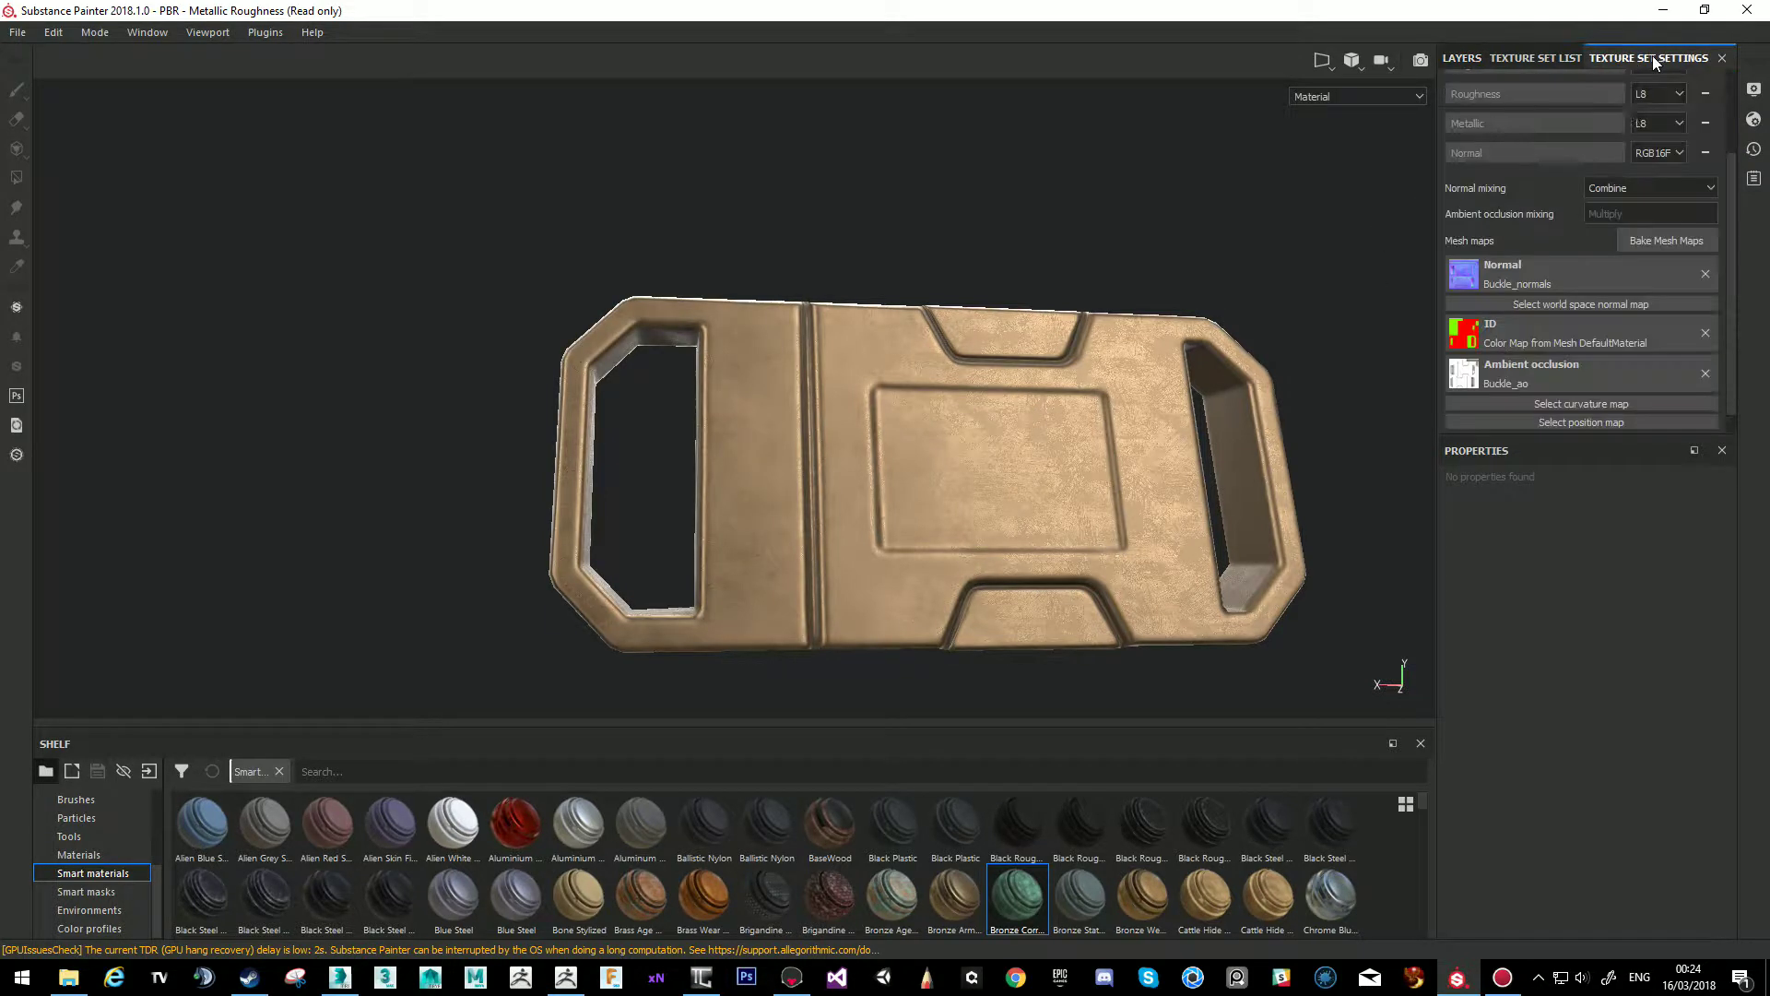
{"action": "left_click", "coordinate": [1652, 241]}
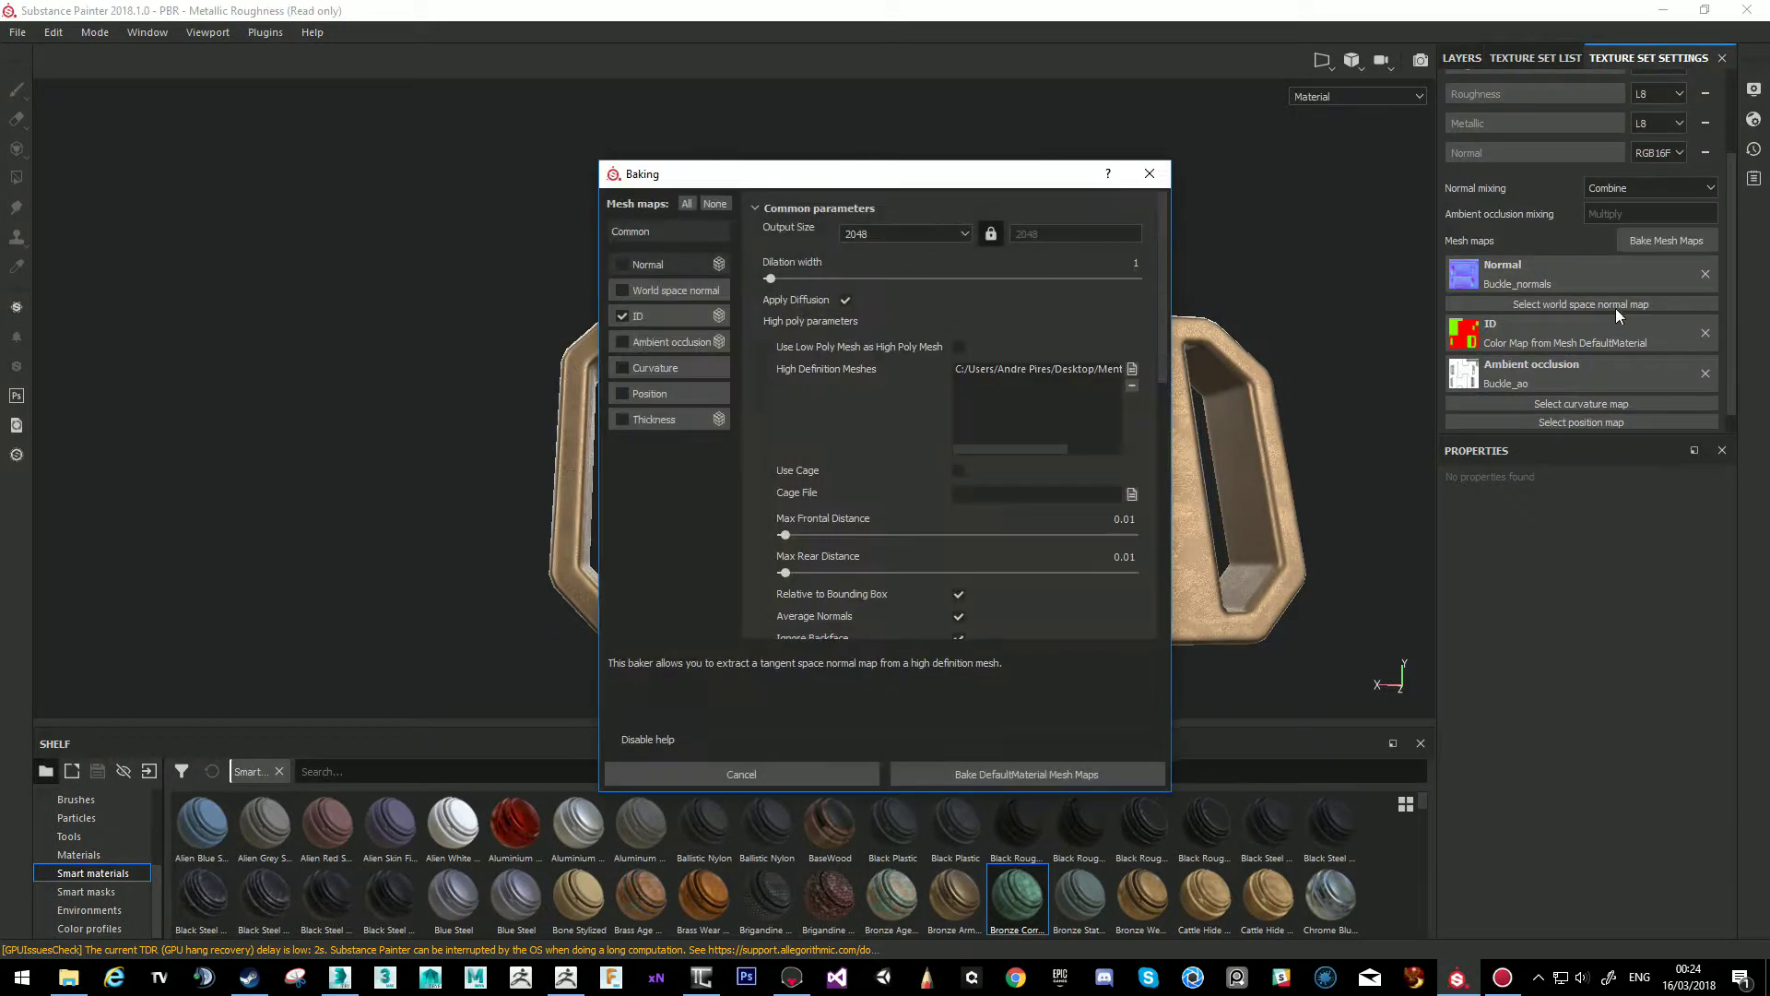
{"action": "left_click", "coordinate": [621, 316]}
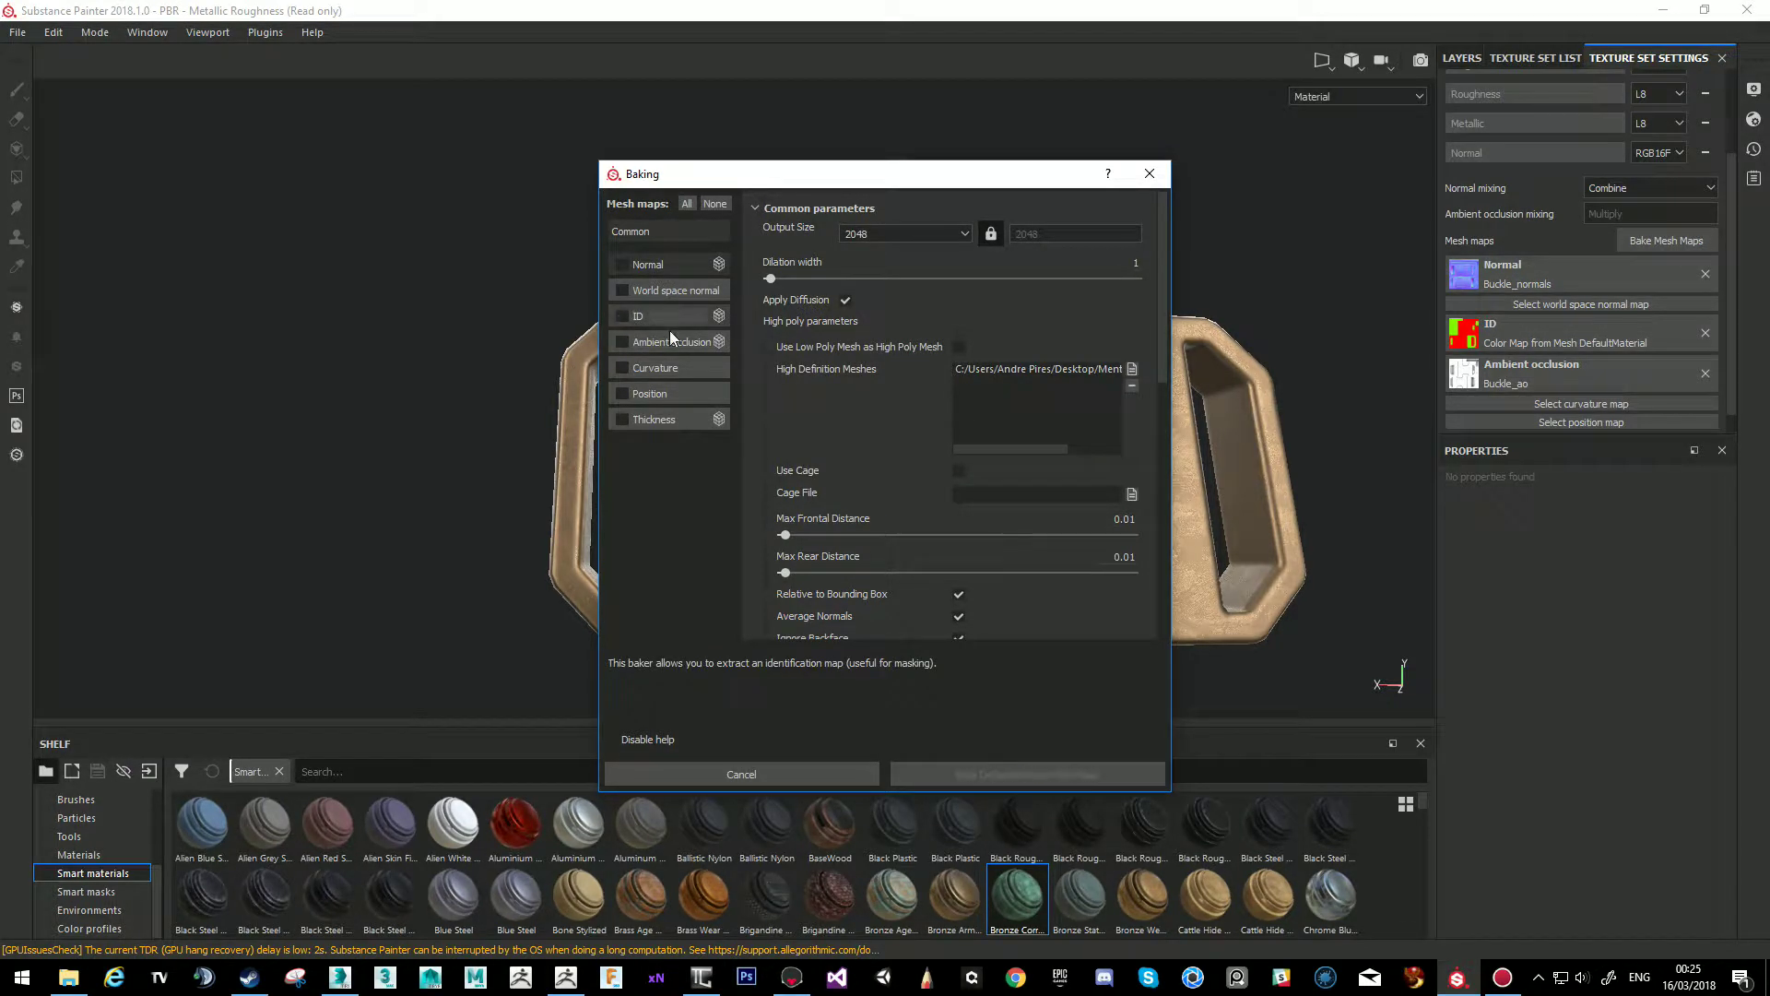
{"action": "left_click", "coordinate": [1131, 384]}
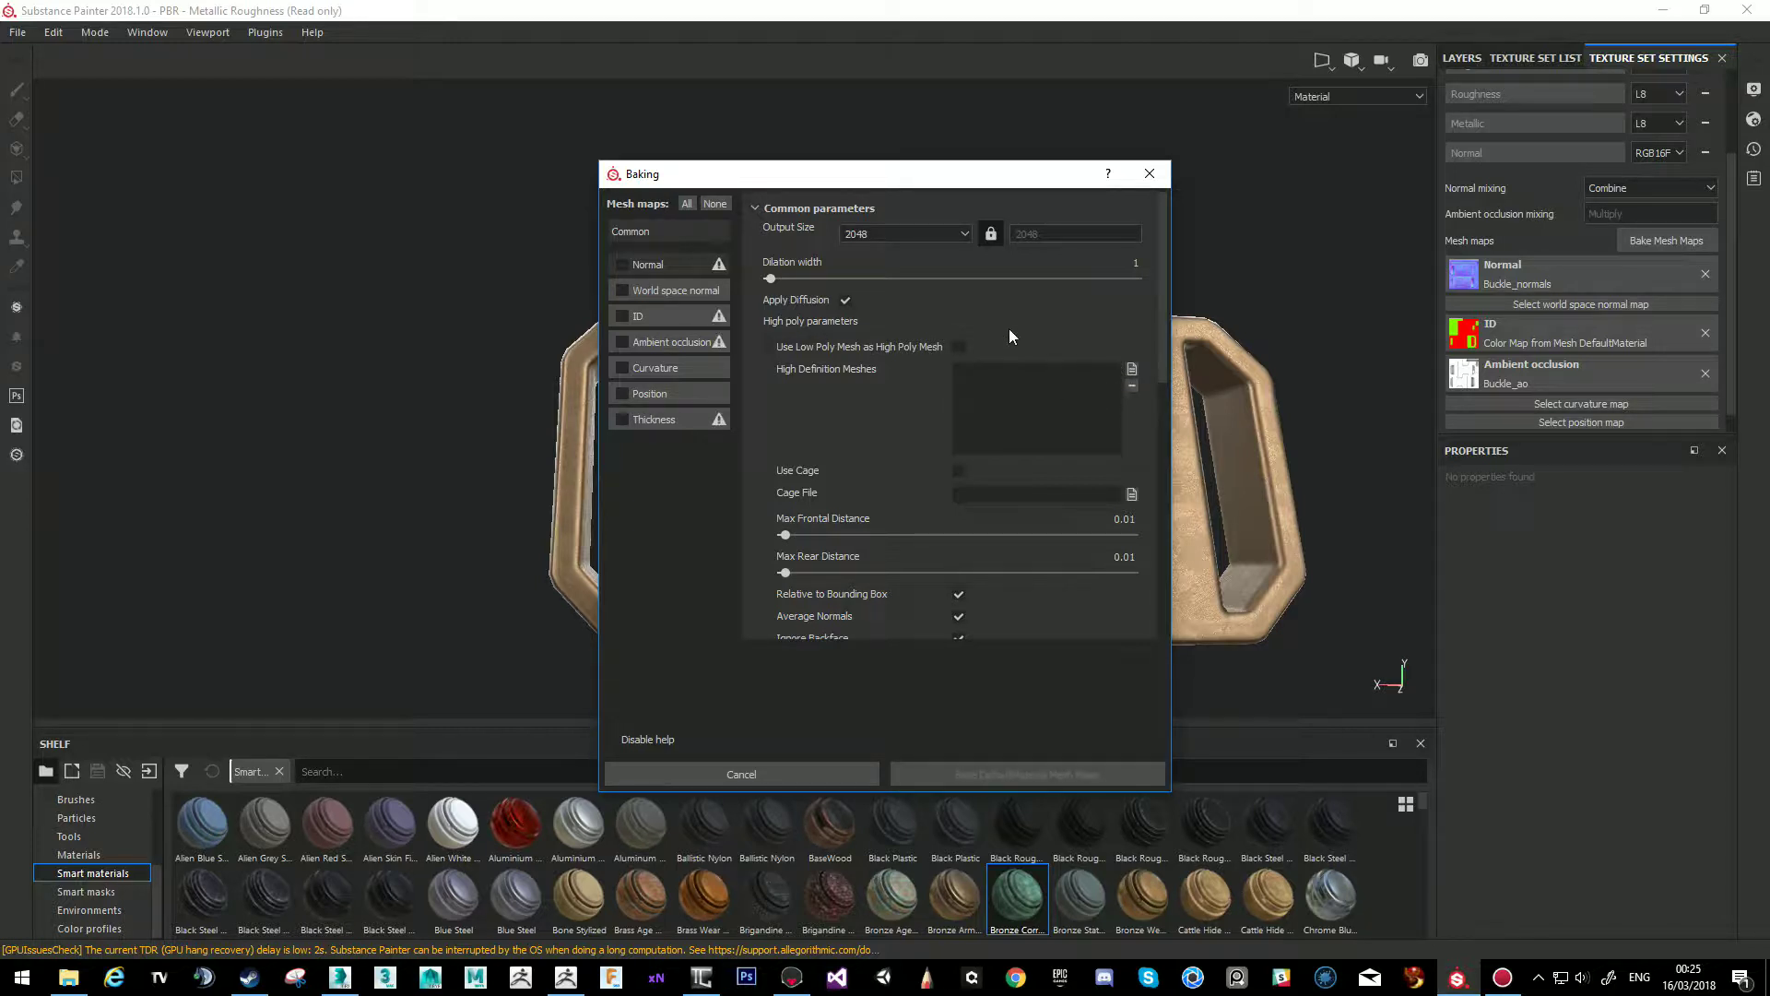
Bake the world space normal, curvature, position and thickness maps using the low-poly mesh as the high-poly mesh.
{"action": "left_click", "coordinate": [633, 290]}
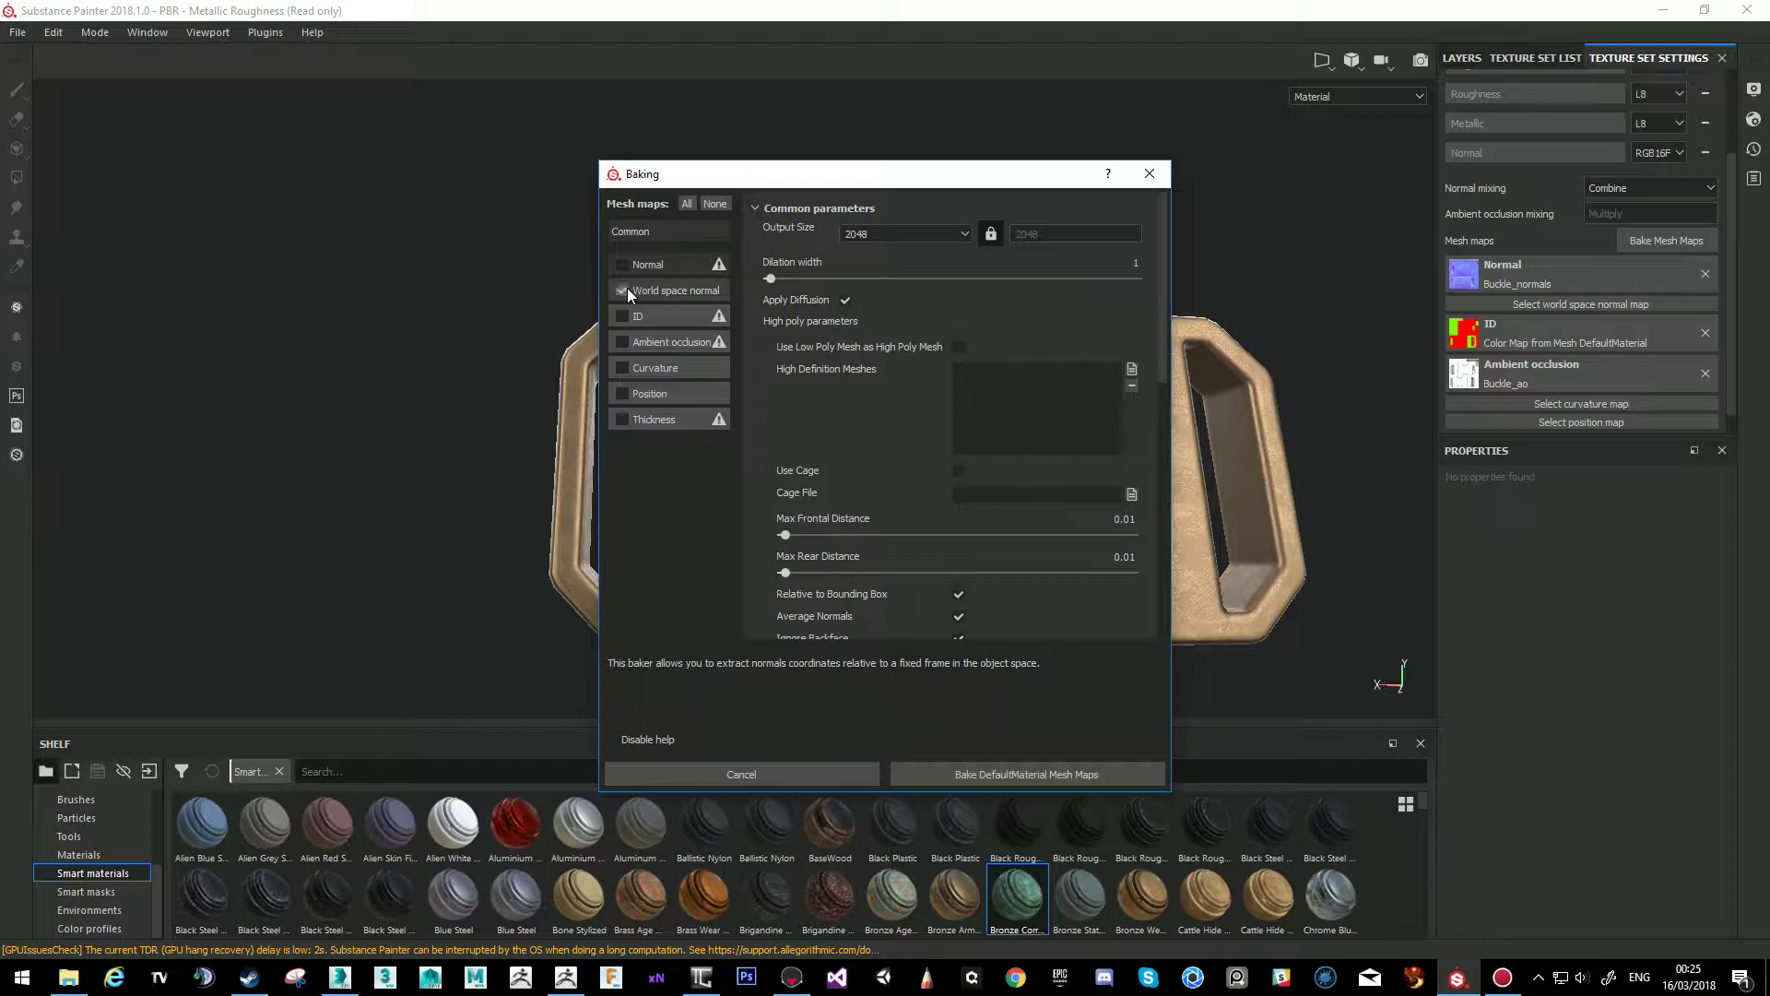
{"action": "left_click", "coordinate": [624, 366]}
{"action": "left_click", "coordinate": [627, 395]}
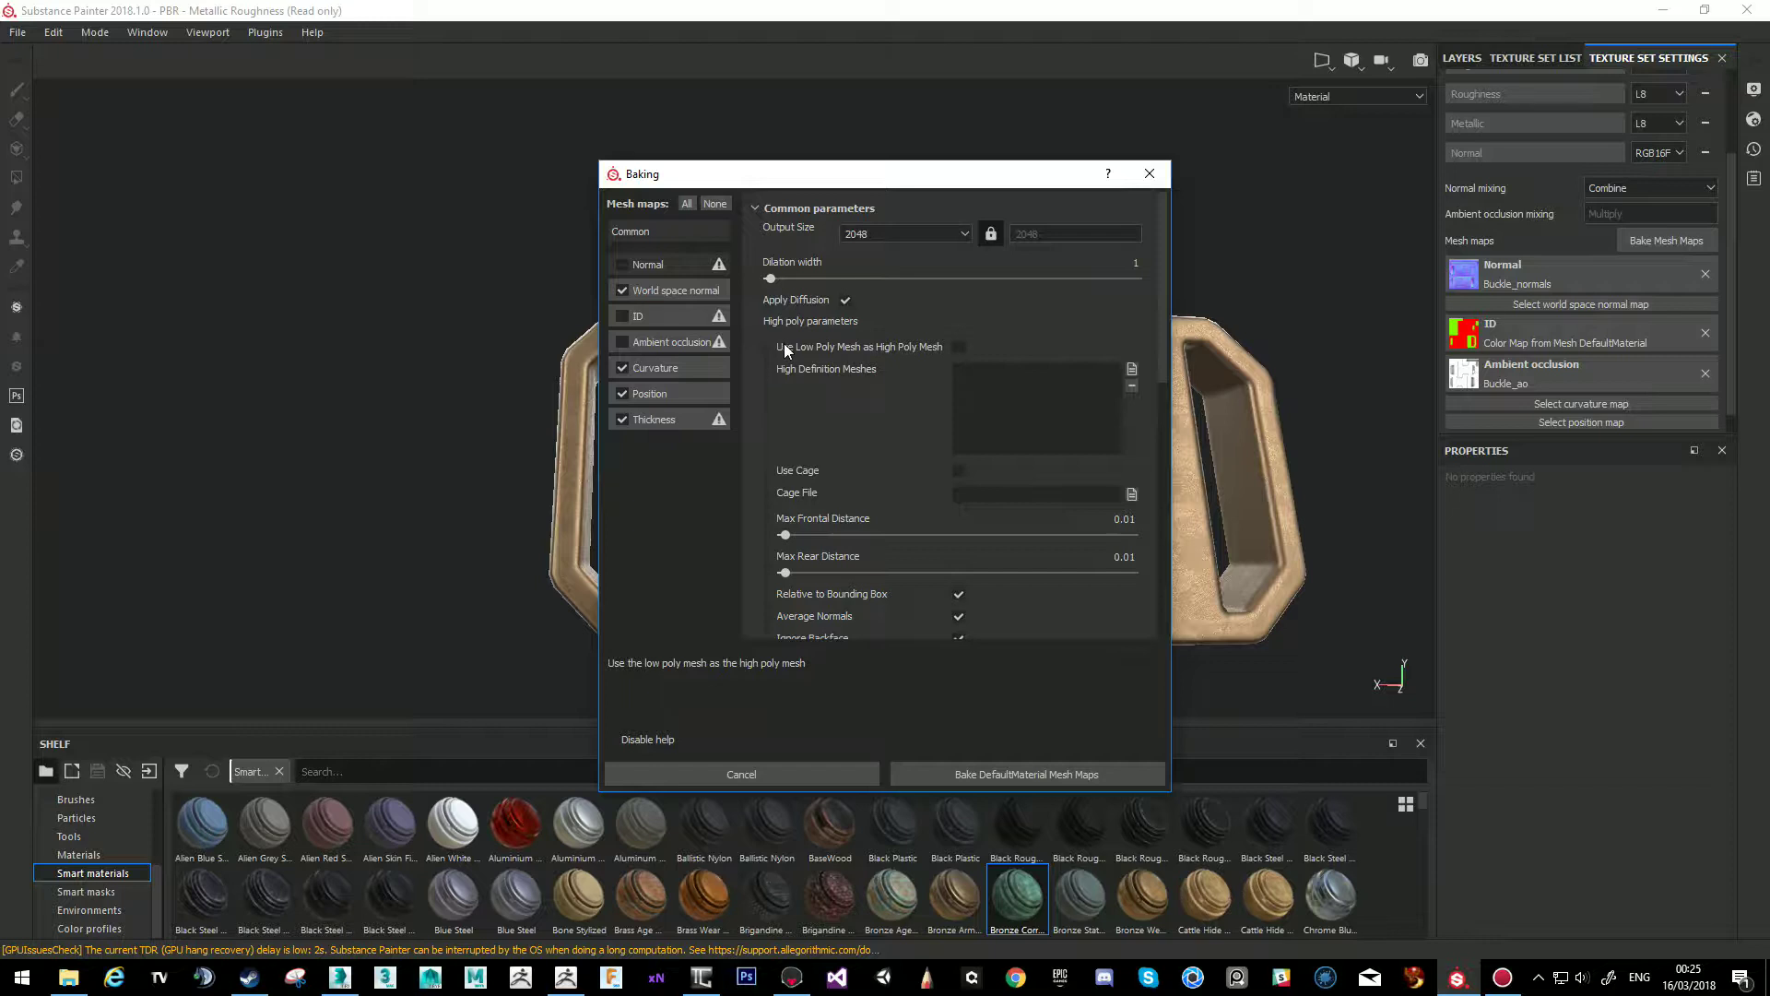
{"action": "left_click", "coordinate": [957, 349]}
{"action": "left_click", "coordinate": [995, 772]}
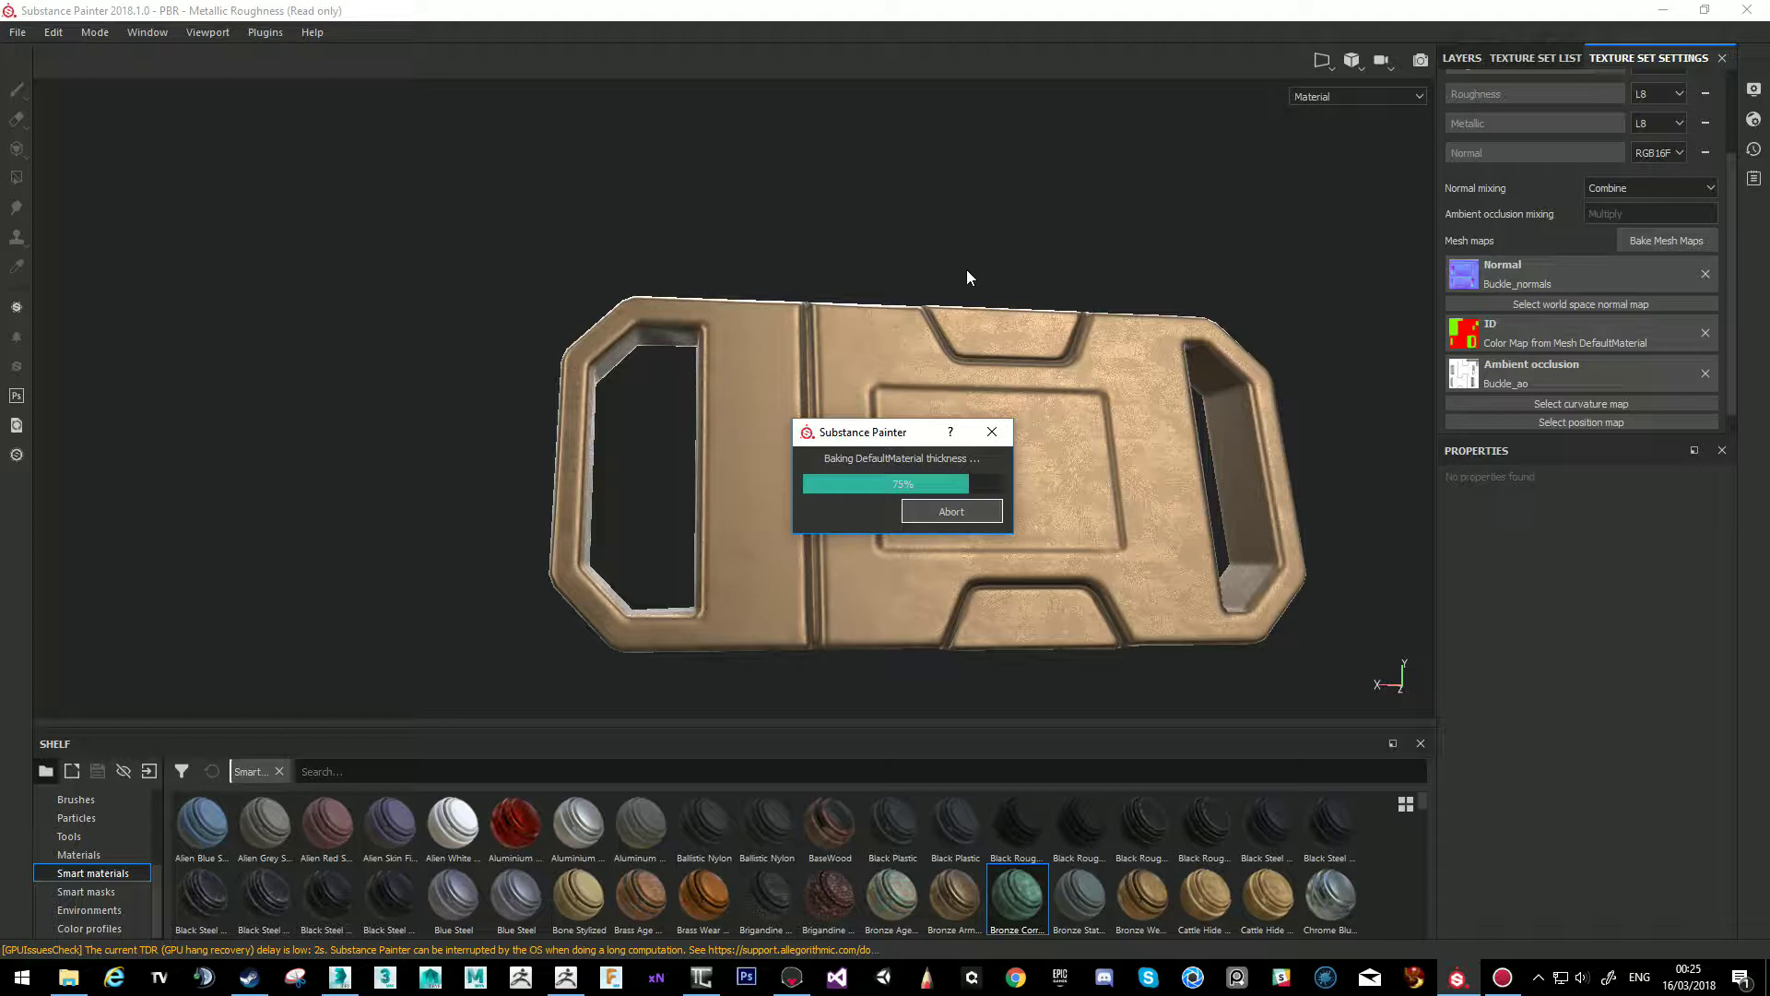
Examine the Bronze Armor material on the buckle from several angles and review the list of mesh maps.
{"action": "left_click_drag", "start_coordinate": [1086, 242], "coordinate": [1027, 508], "text": "alt"}
{"action": "right_click_drag", "start_coordinate": [1027, 508], "coordinate": [857, 359], "text": "alt"}
{"action": "left_click_drag", "start_coordinate": [857, 359], "coordinate": [885, 379], "text": "alt"}
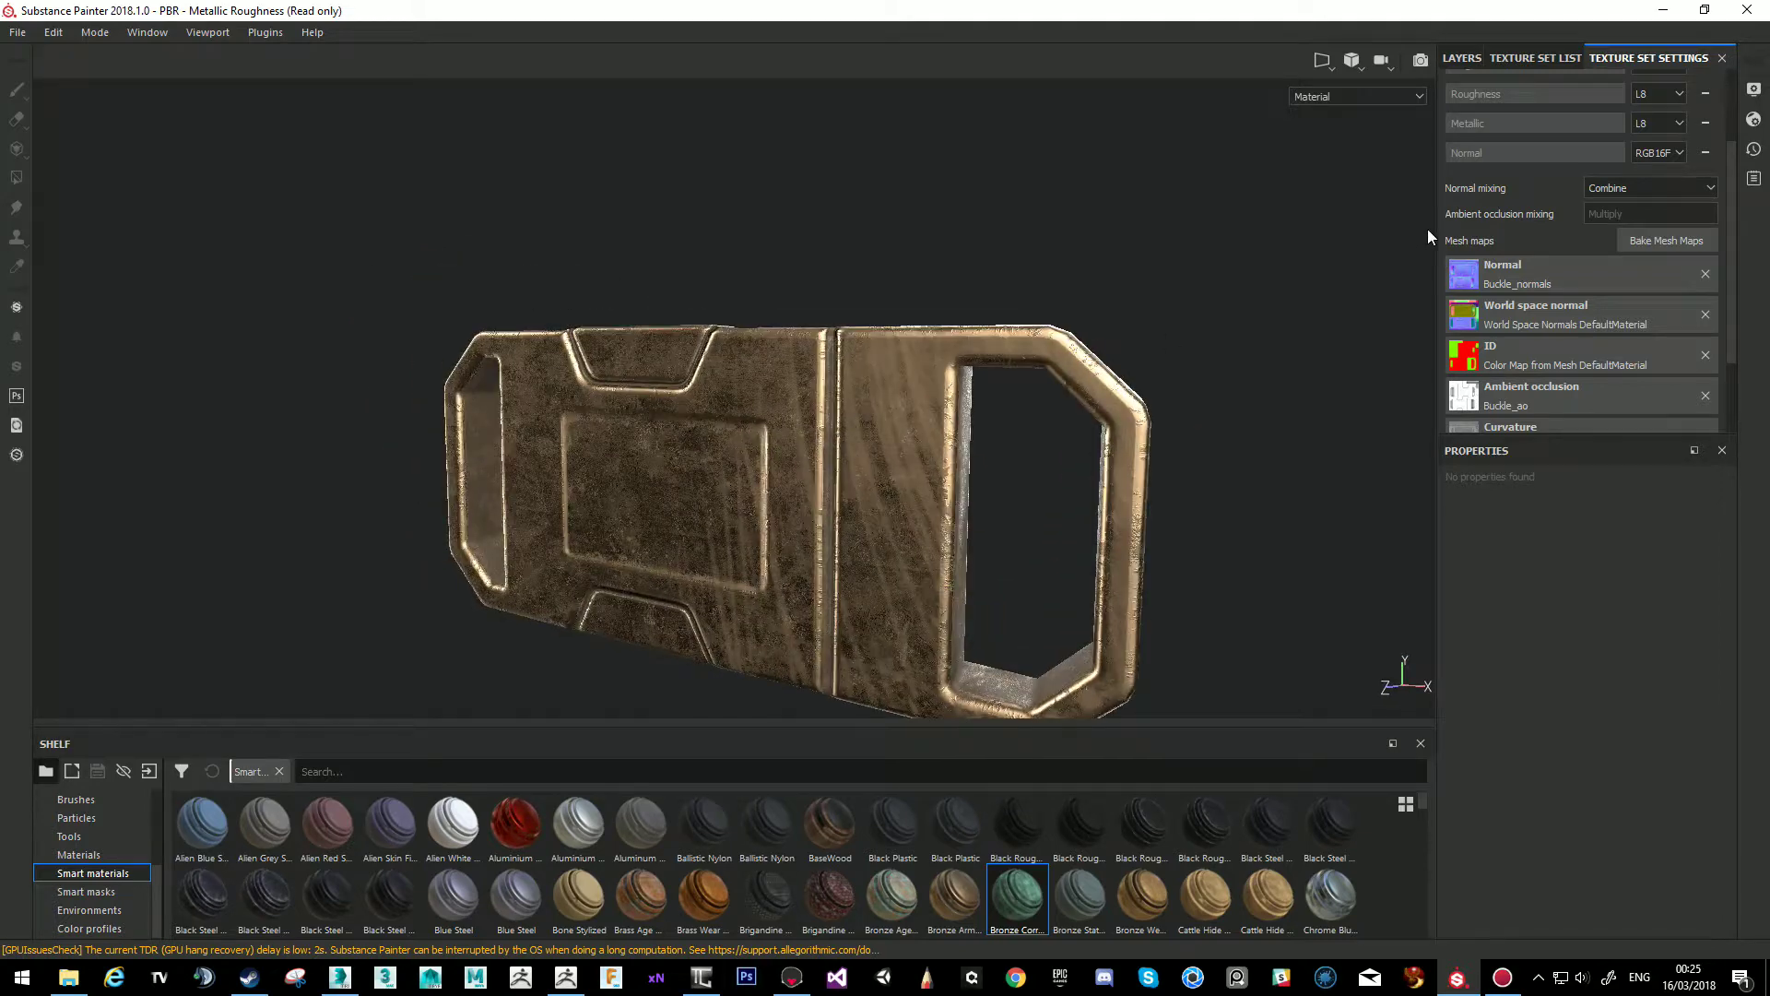
{"action": "scroll", "coordinate": [1535, 276], "scroll_direction": "down", "scroll_amount": 1}
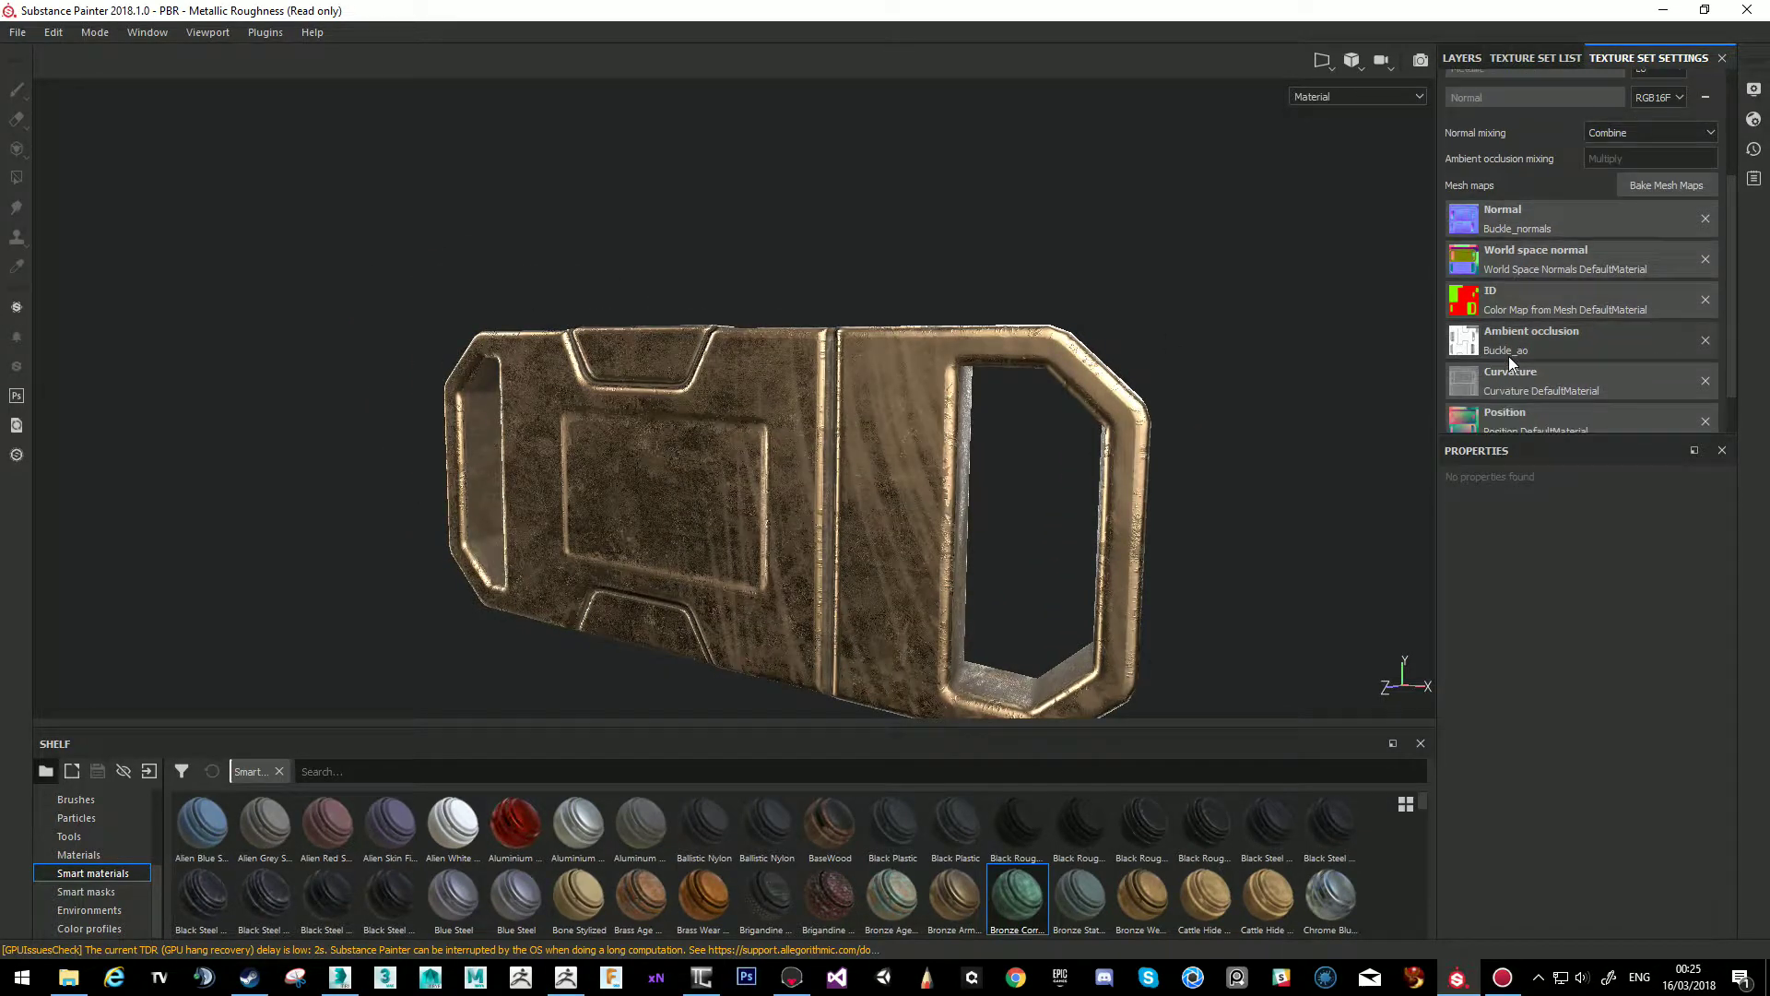
{"action": "scroll", "coordinate": [1460, 402], "scroll_direction": "down", "scroll_amount": 1}
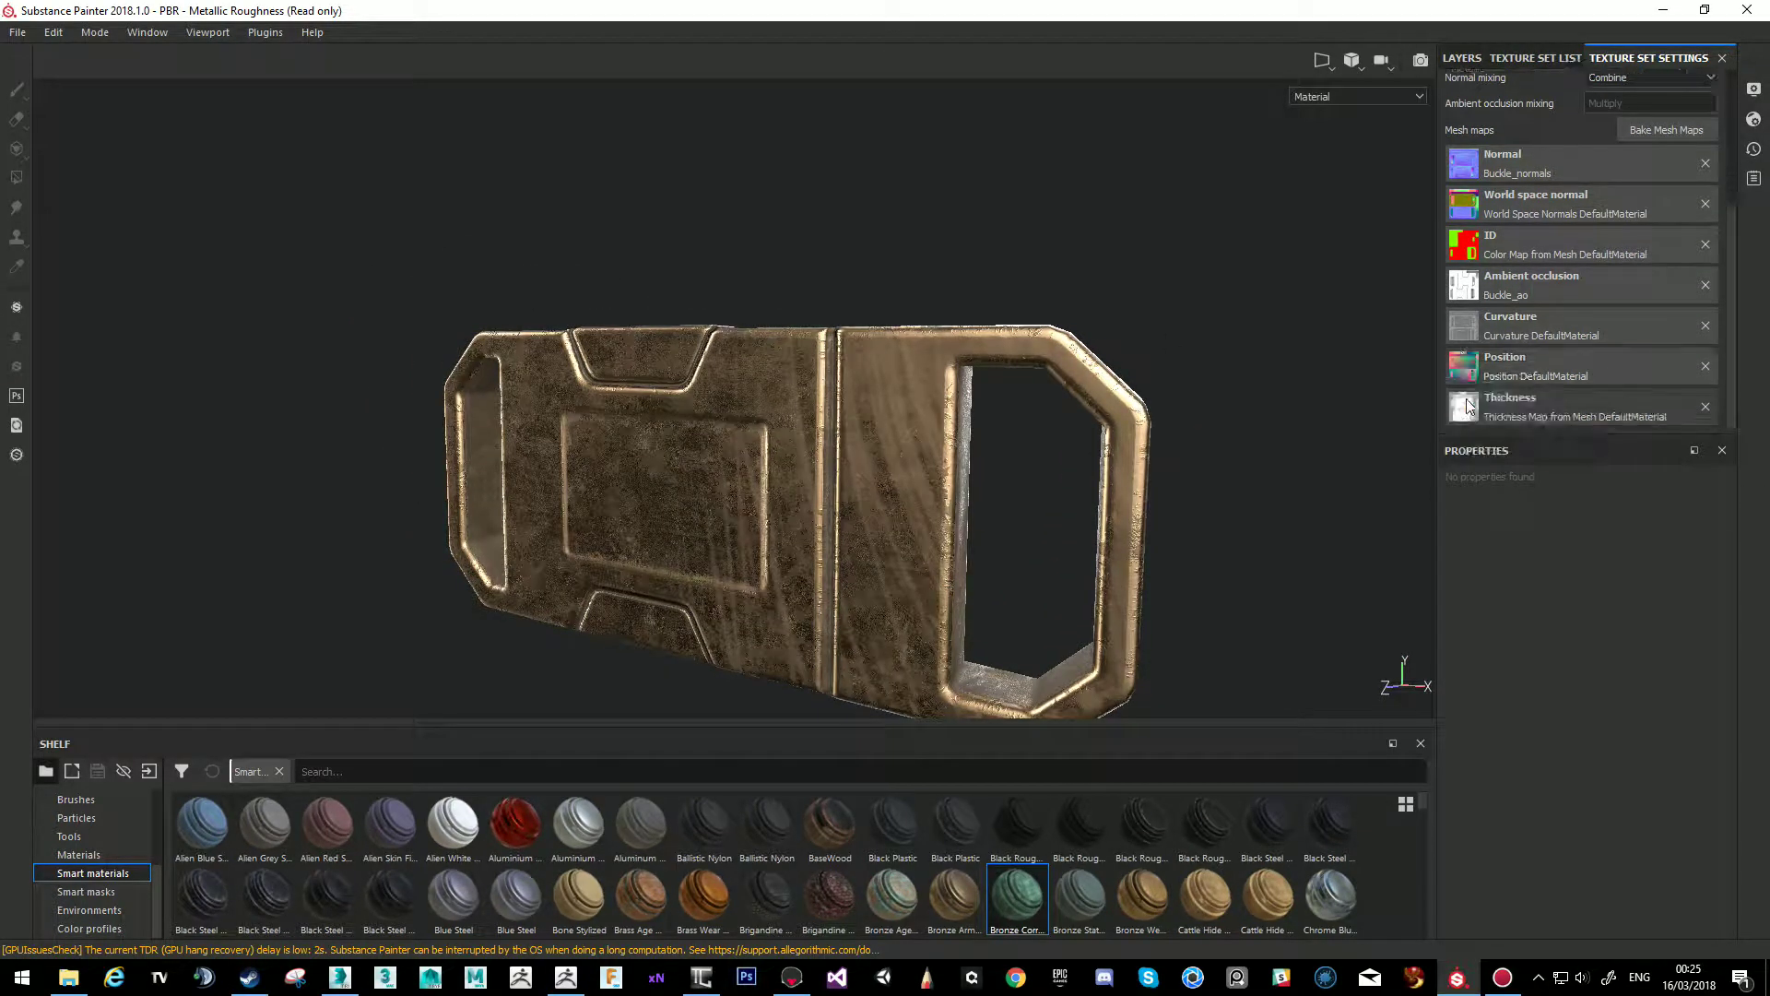
{"action": "scroll", "coordinate": [1507, 201], "scroll_direction": "up", "scroll_amount": 4}
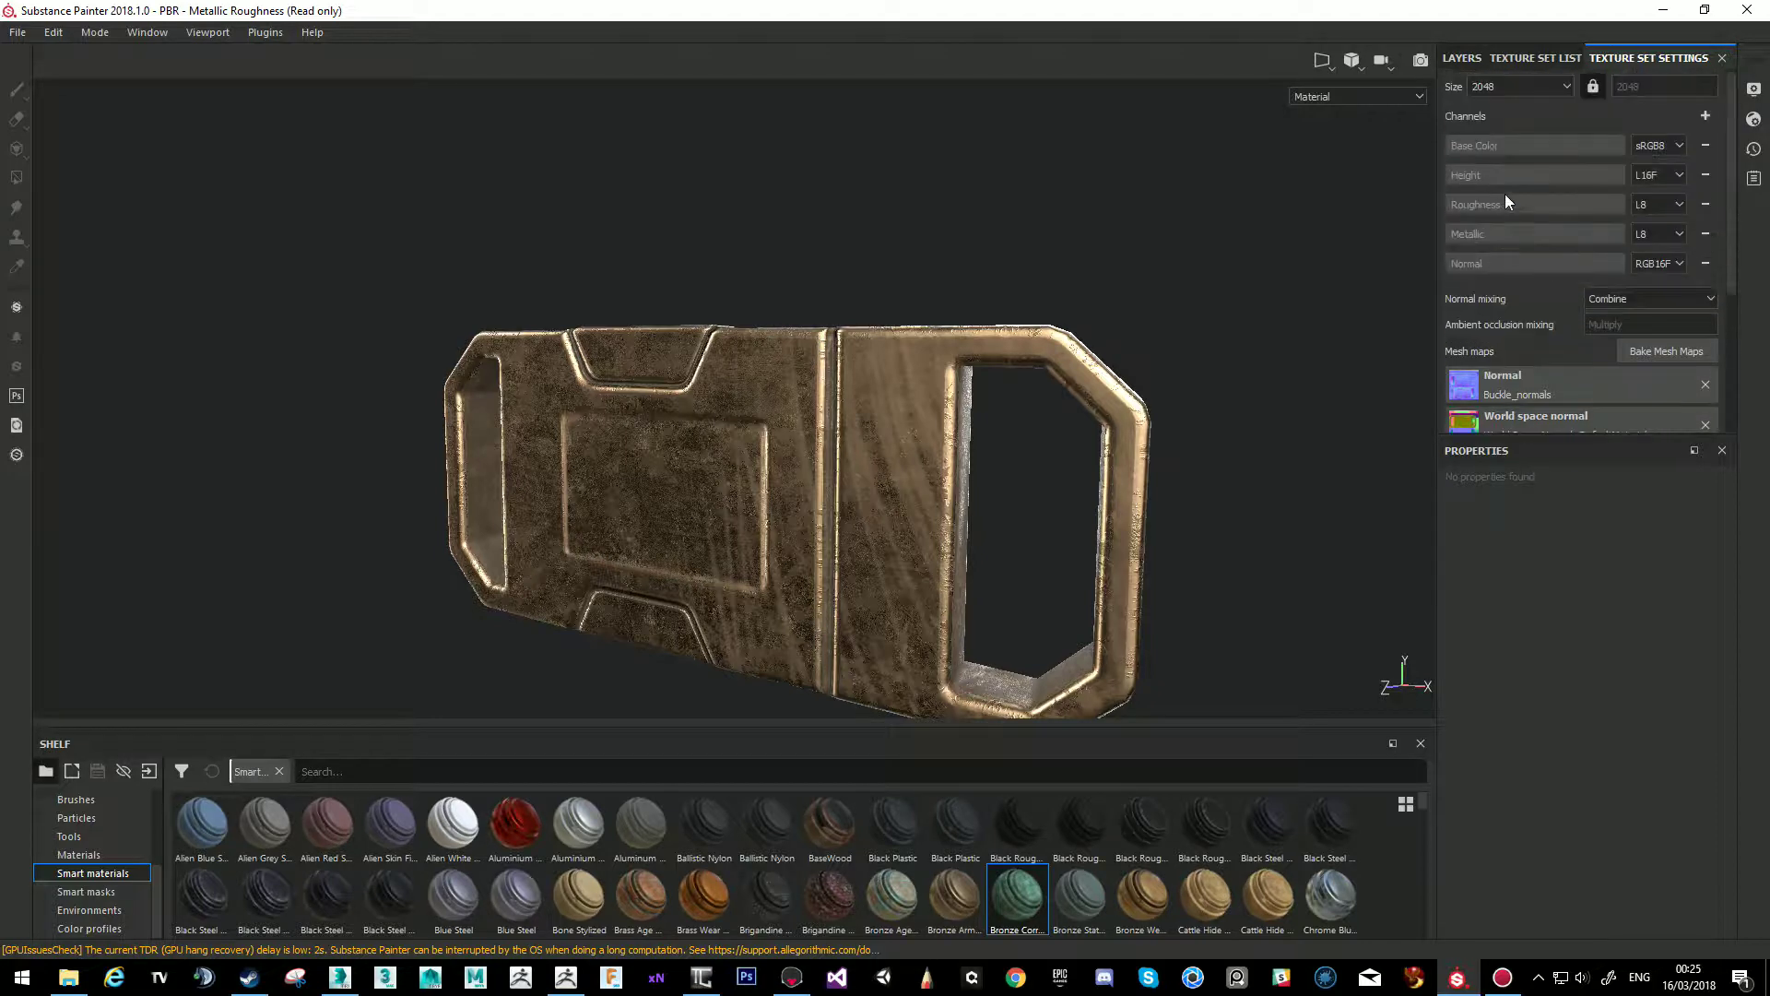
{"action": "left_click", "coordinate": [1466, 59]}
{"action": "left_click_drag", "start_coordinate": [1408, 175], "coordinate": [872, 270], "text": "alt"}
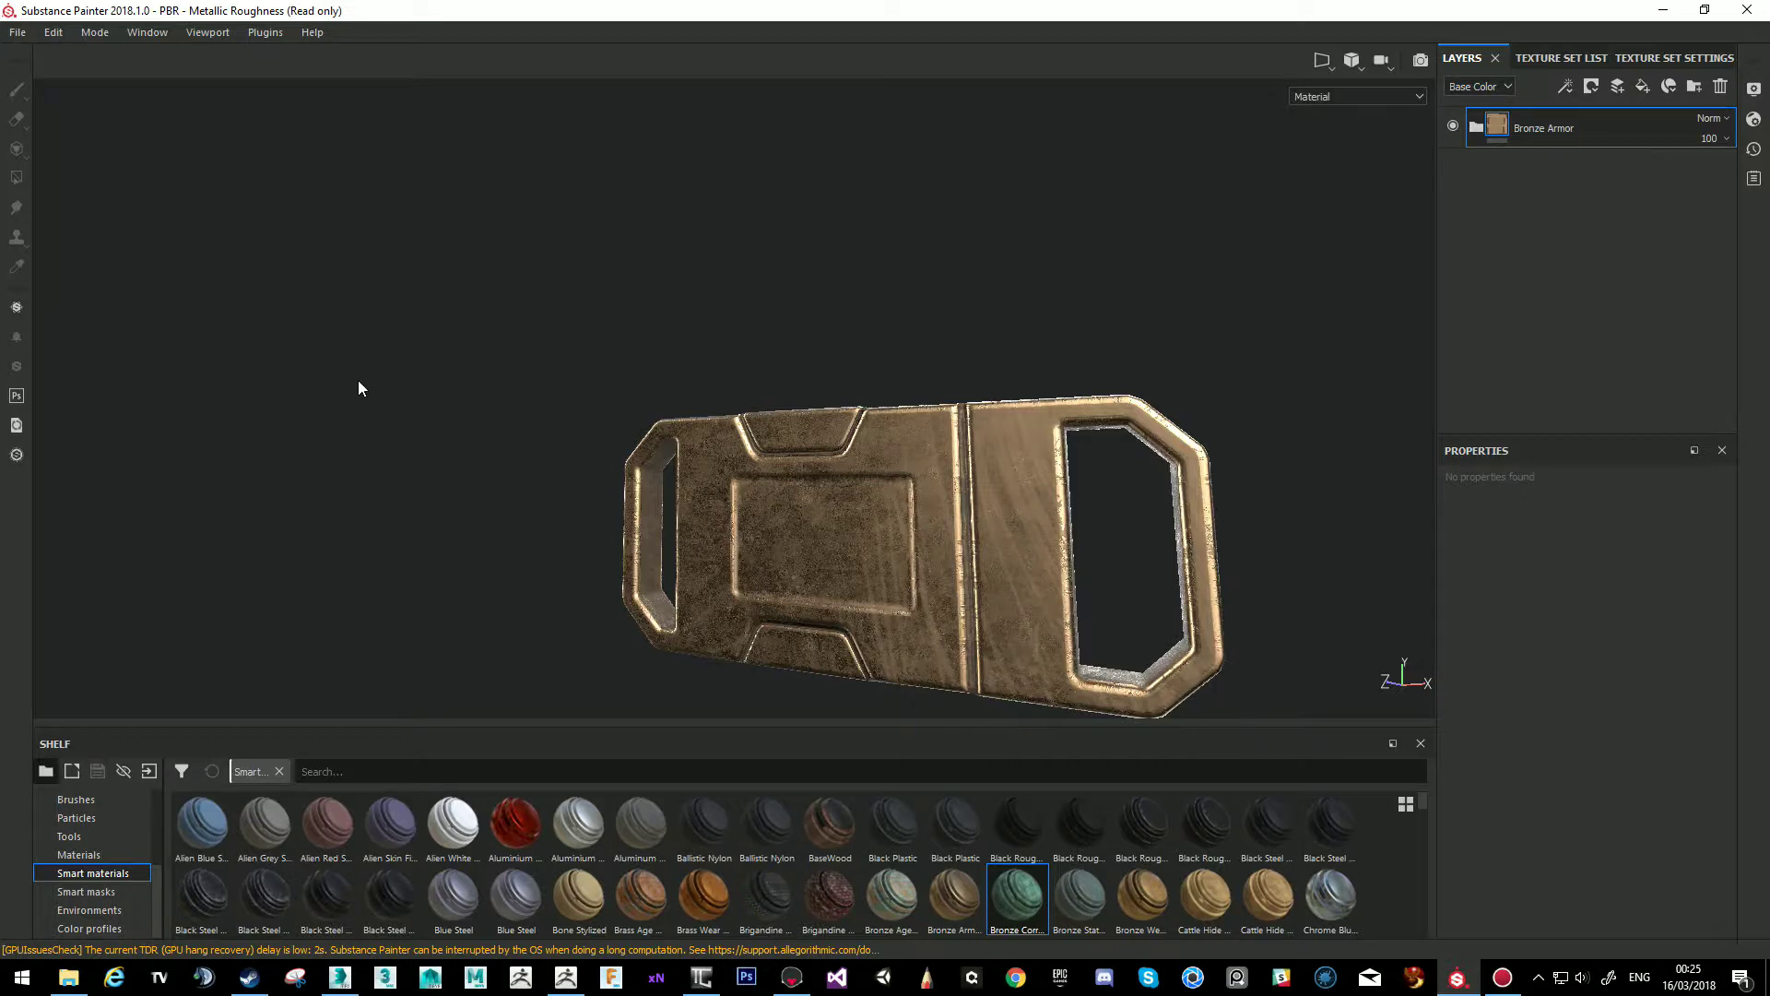
{"action": "left_click_drag", "start_coordinate": [355, 382], "coordinate": [611, 351], "text": "alt"}
Export the DefaultMaterial textures to a new folder named Bitmaps inside the Menthor folder.
{"action": "left_click", "coordinate": [22, 33]}
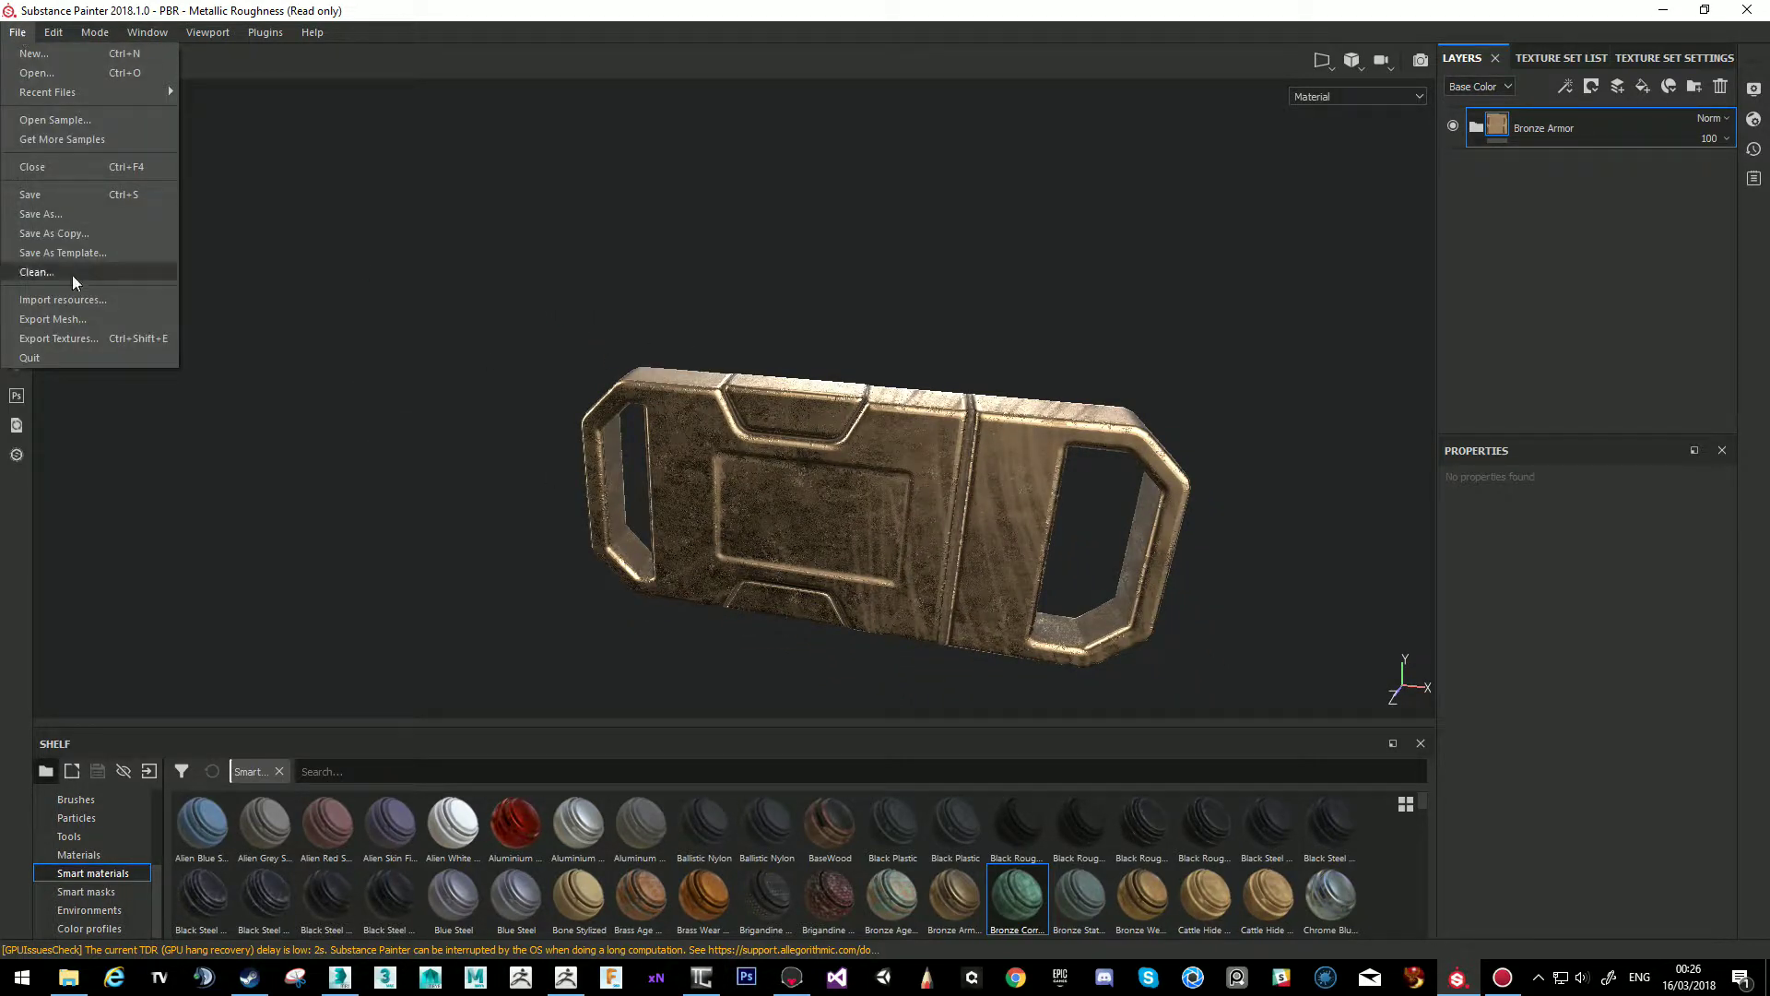
{"action": "left_click", "coordinate": [64, 338]}
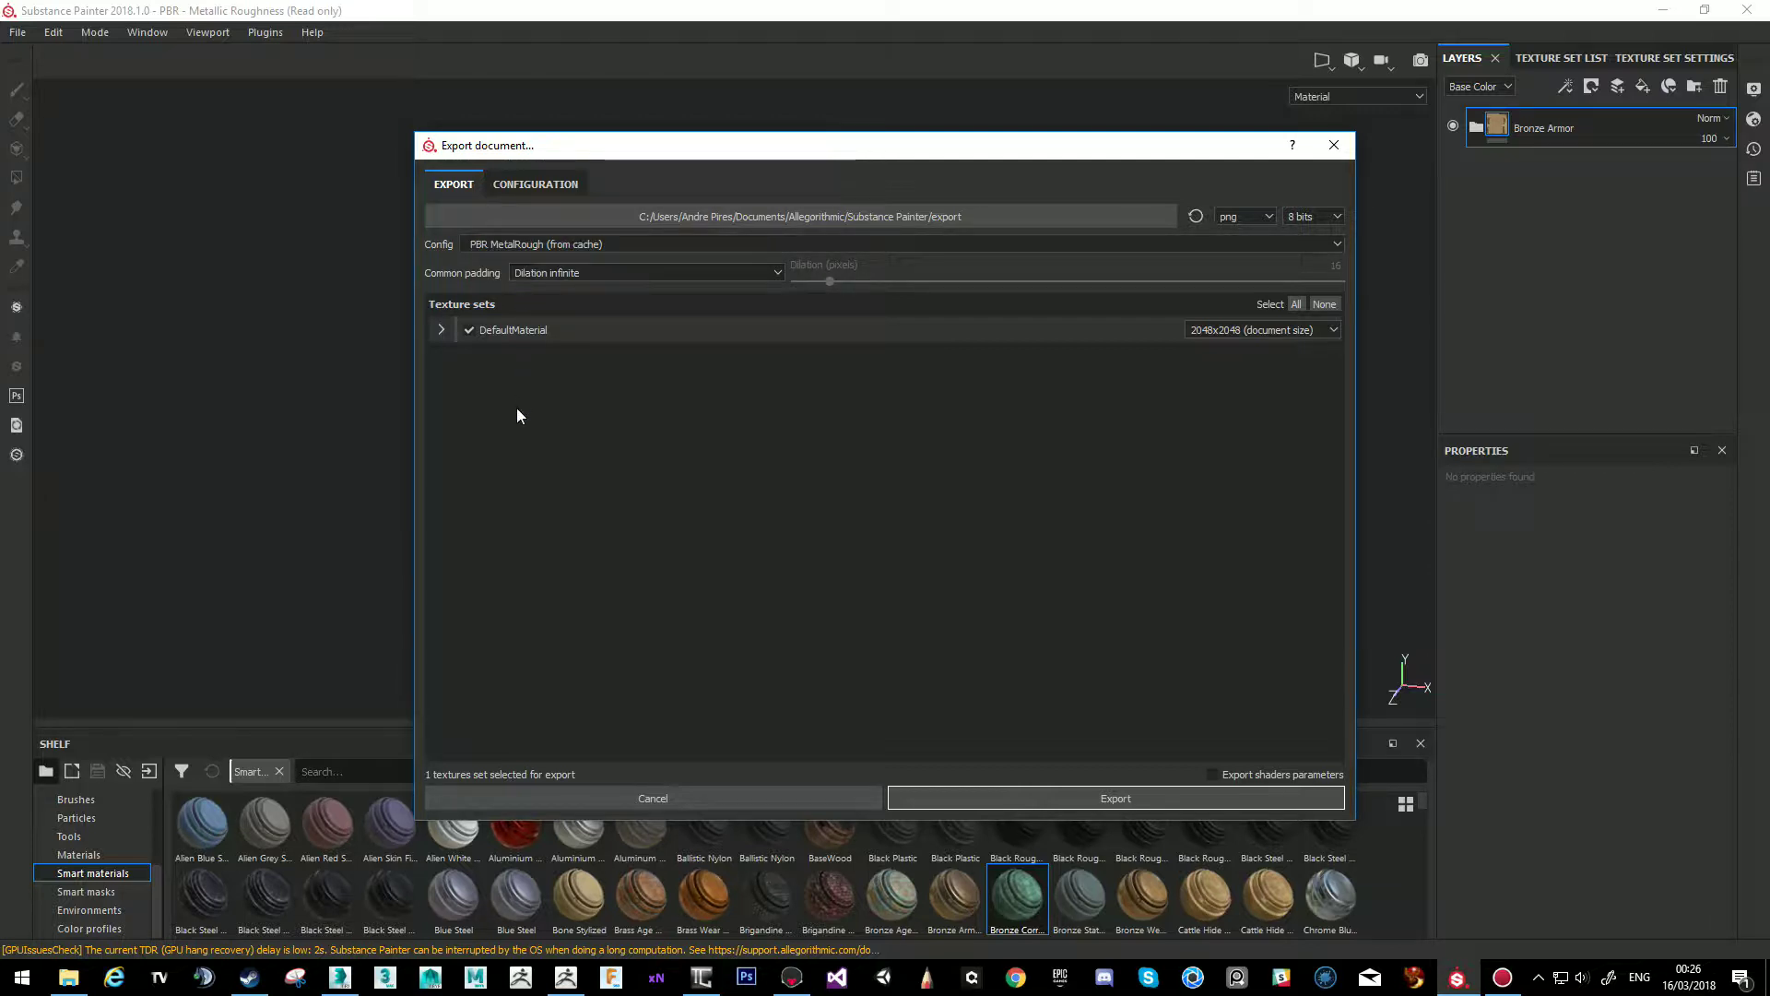
{"action": "left_click", "coordinate": [1047, 219]}
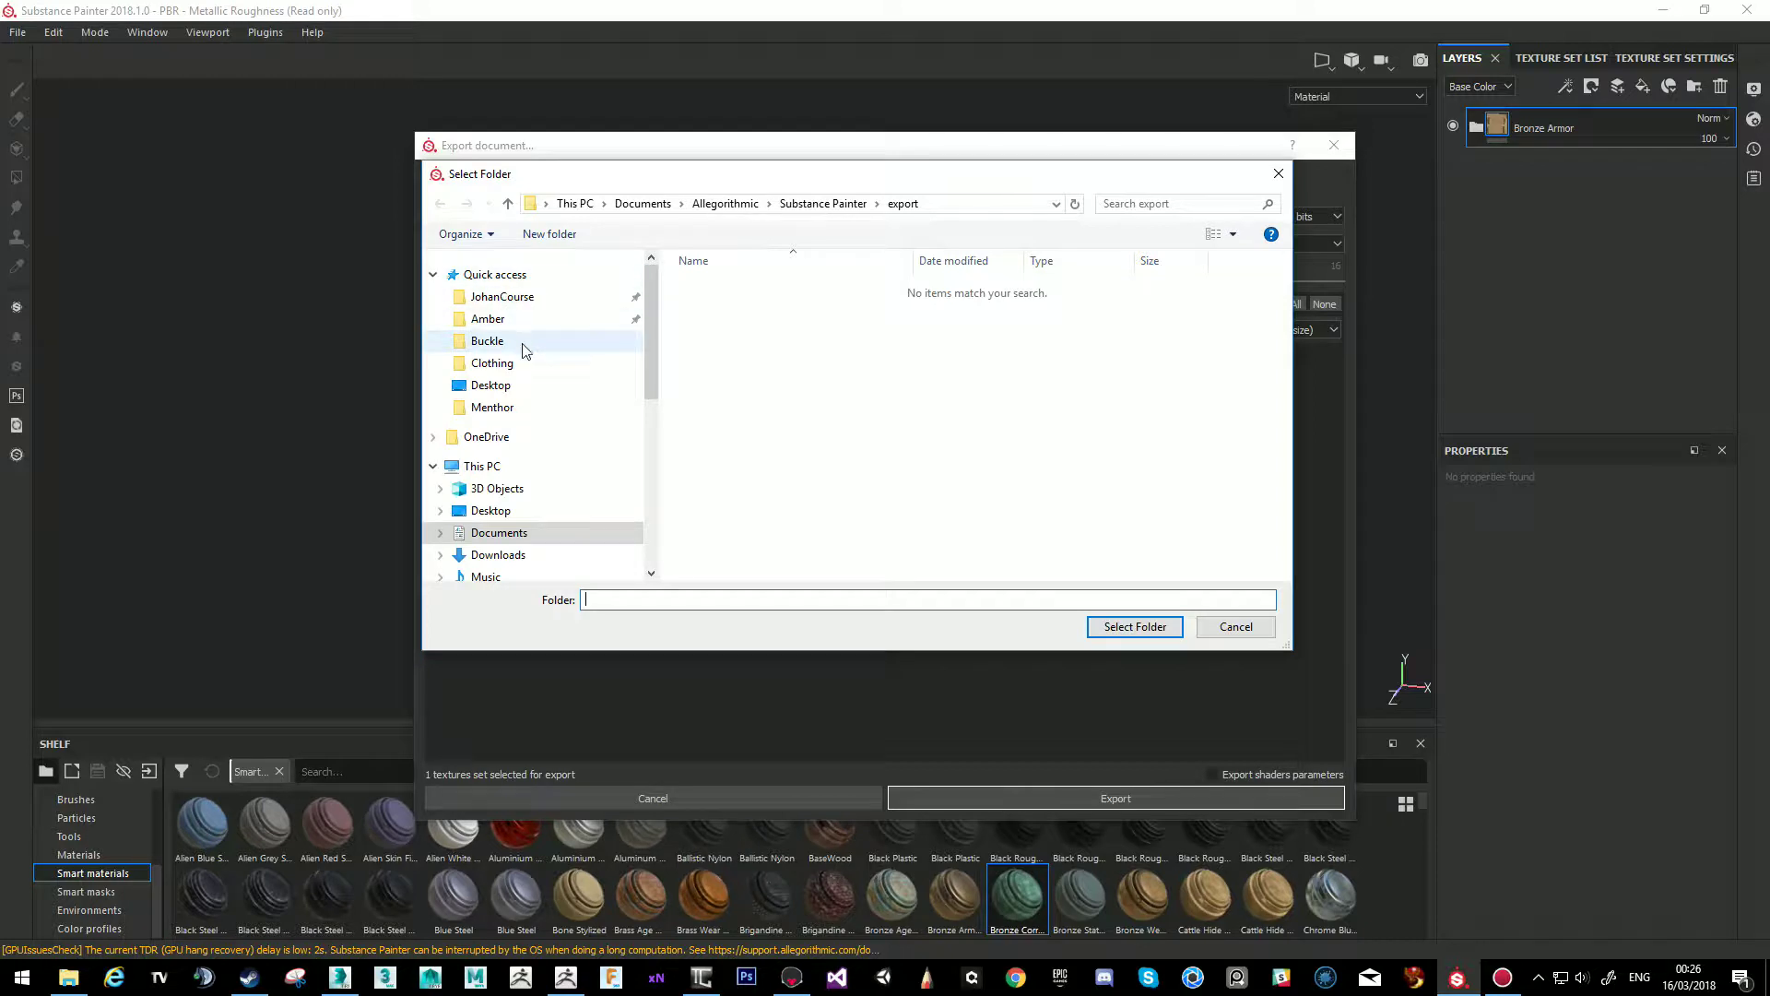
{"action": "left_click", "coordinate": [492, 406]}
{"action": "right_click", "coordinate": [788, 436]}
{"action": "mouse_move", "coordinate": [671, 673]}
{"action": "left_click", "coordinate": [512, 671]}
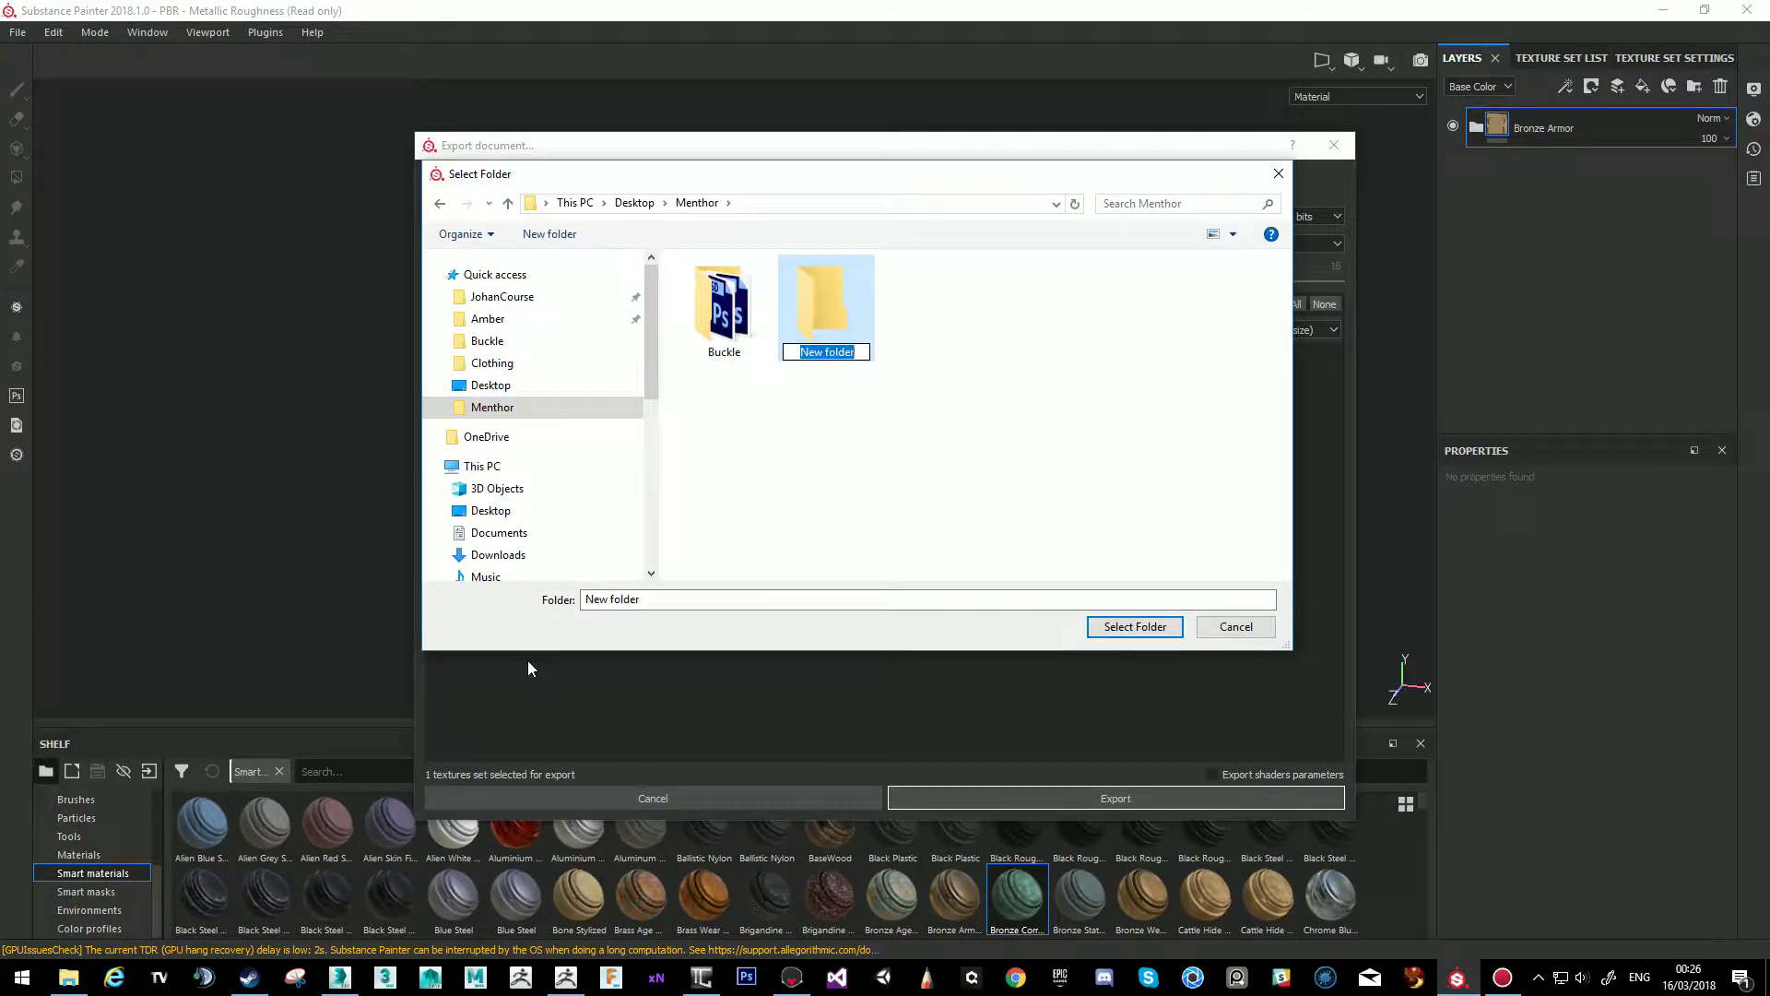
{"action": "type", "text": "Bitmaps"}
{"action": "key", "text": "Return"}
{"action": "left_click", "coordinate": [1135, 626]}
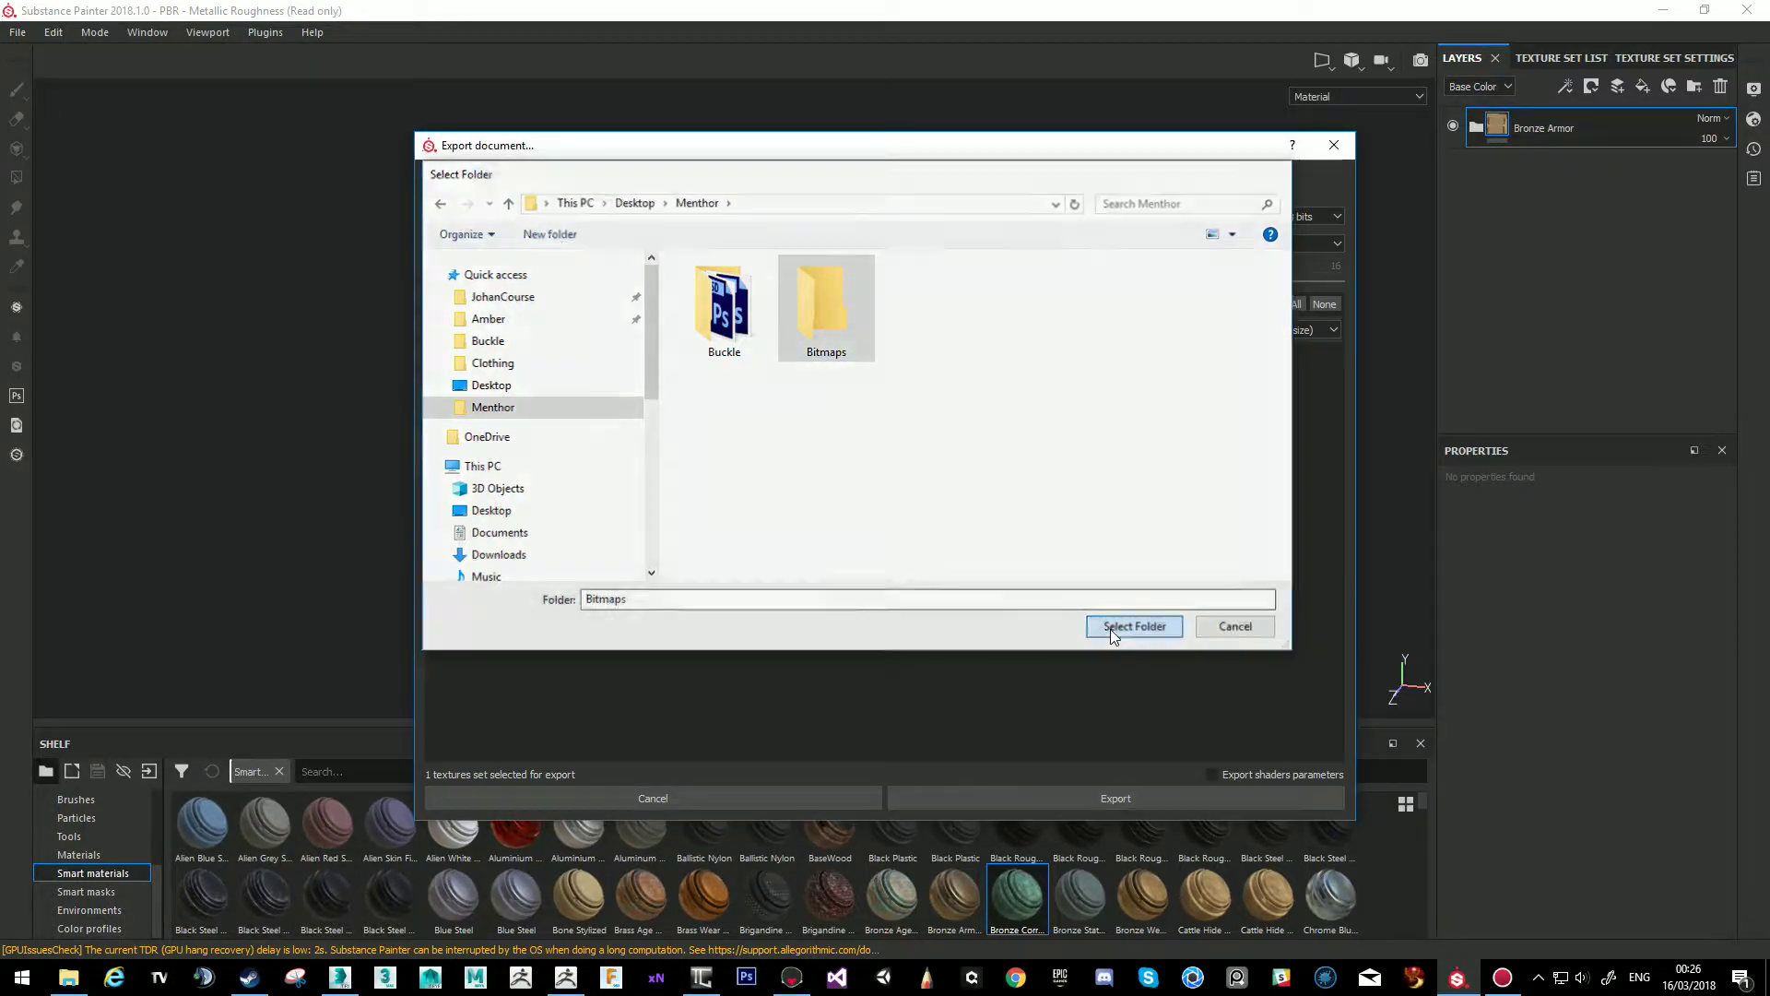
{"action": "left_click", "coordinate": [1075, 795]}
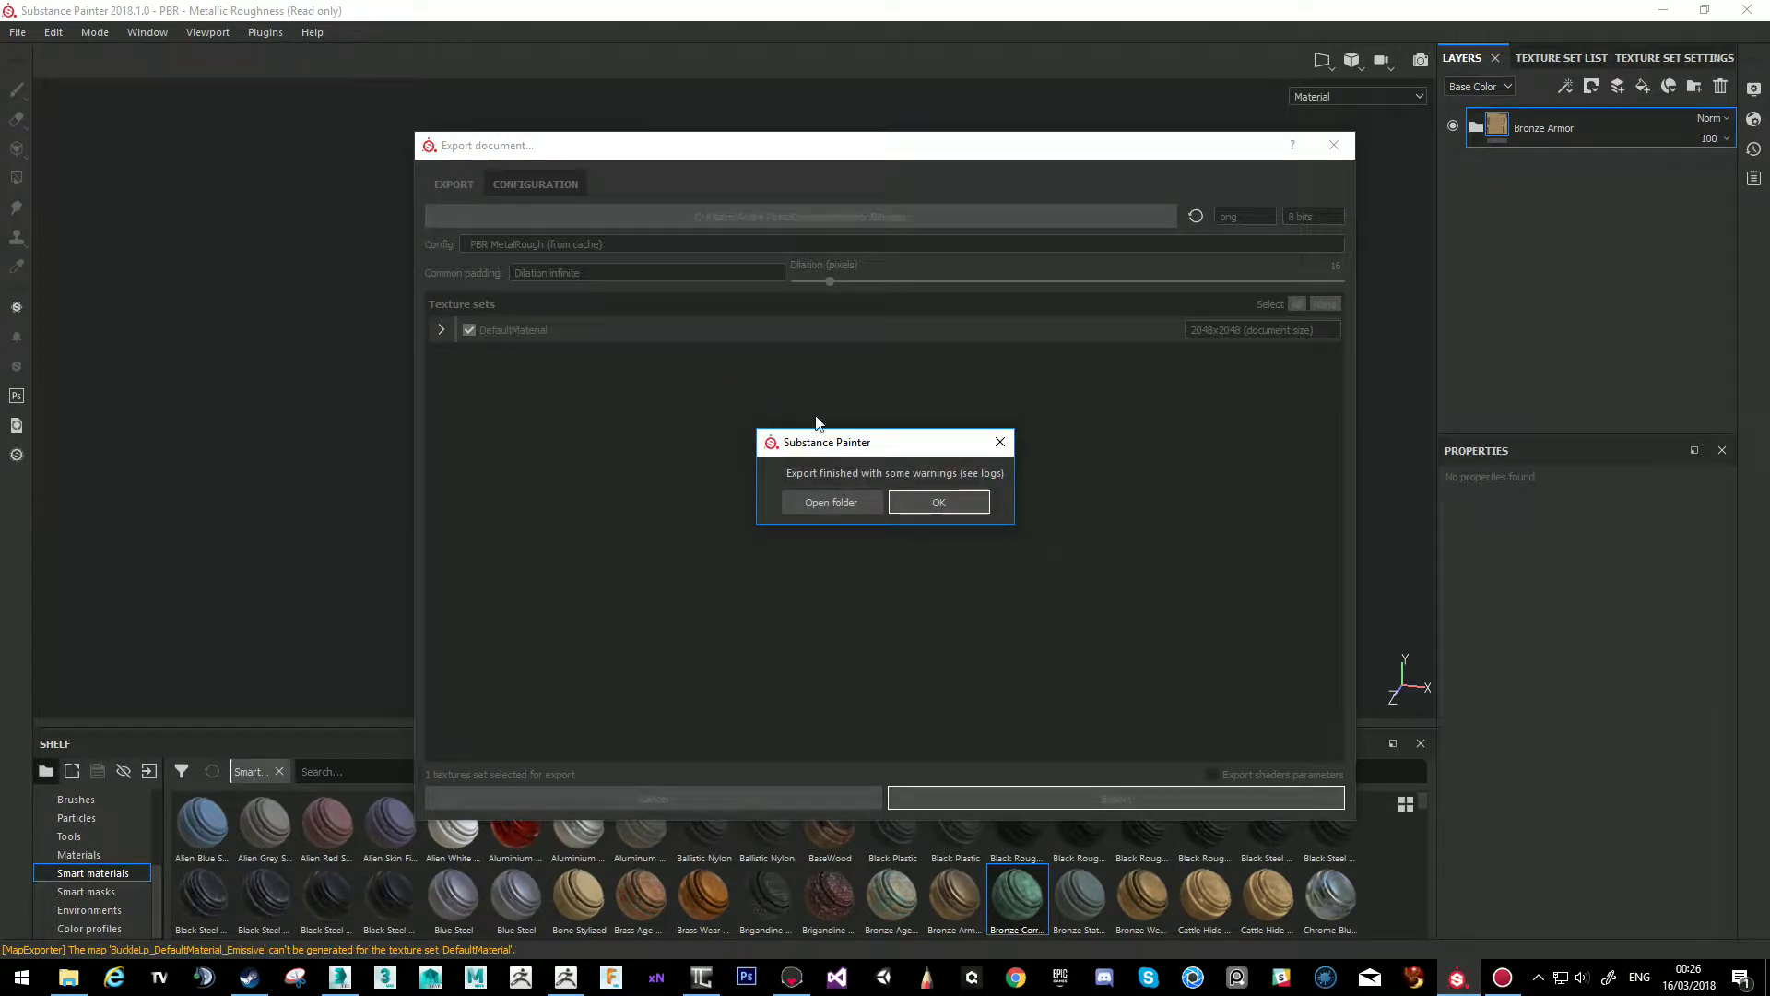
Close the finished export message and switch to Marmoset Toolbag with the whole buckle in view.
{"action": "left_click", "coordinate": [940, 501]}
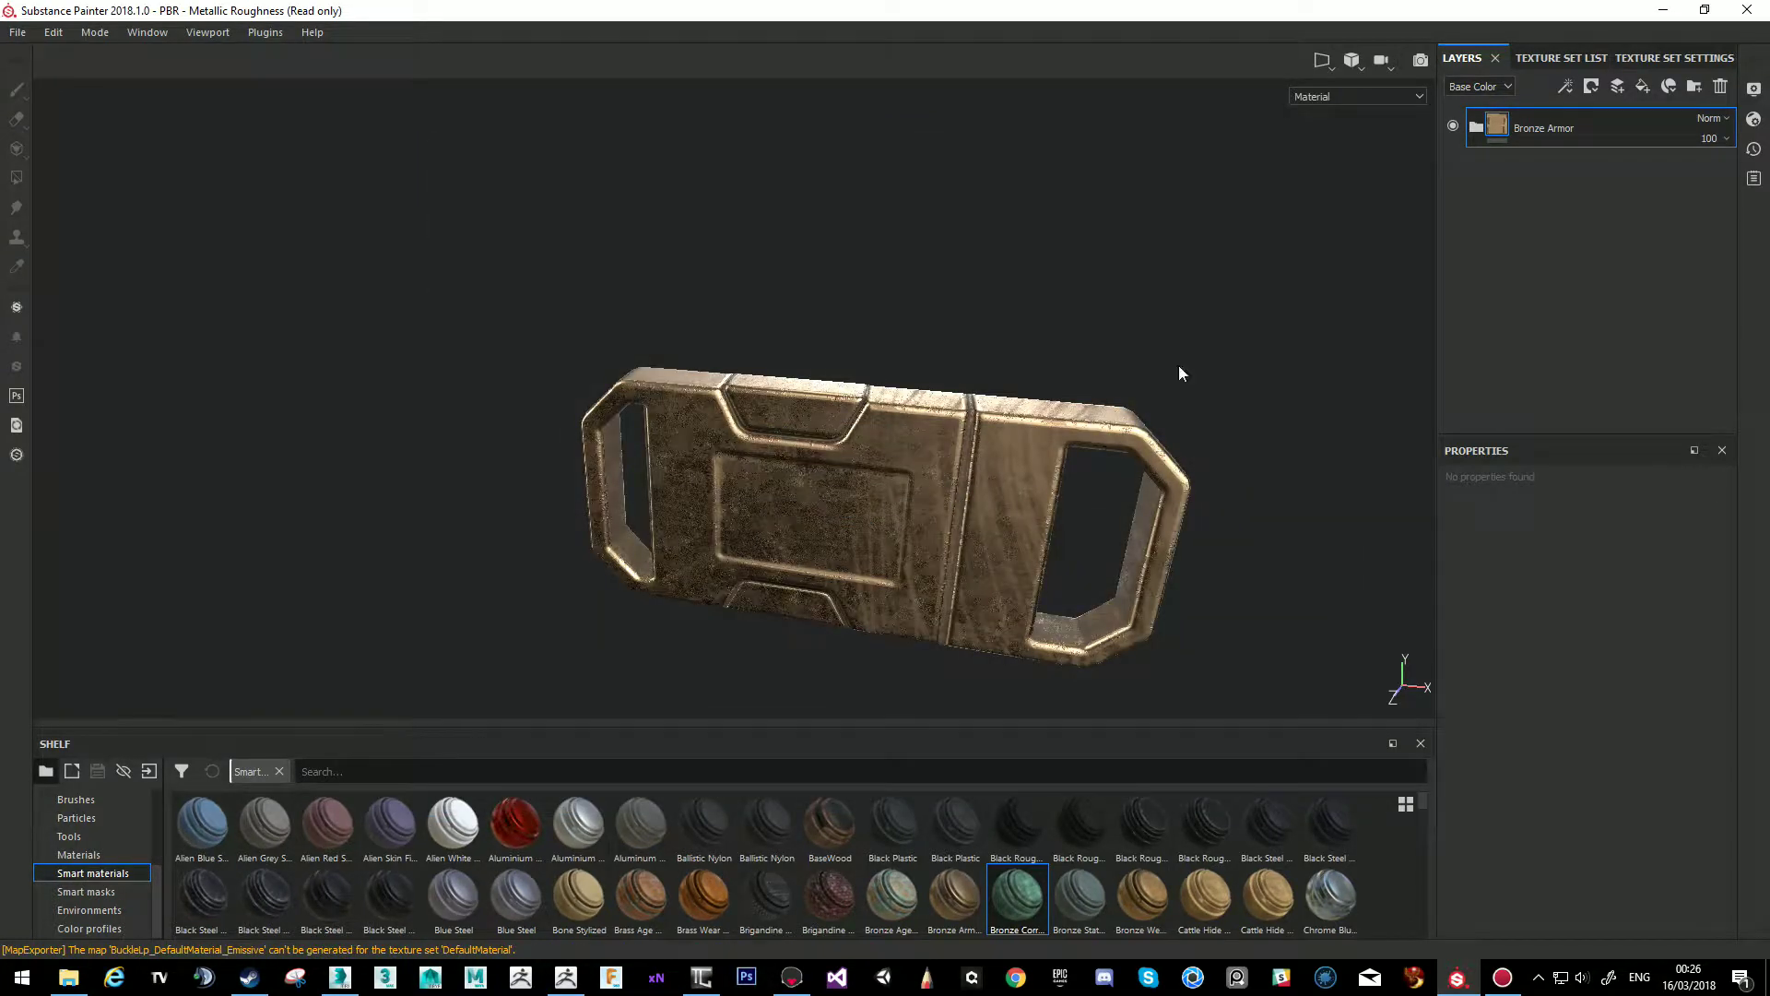
{"action": "left_click", "coordinate": [1664, 12]}
{"action": "left_click", "coordinate": [792, 977]}
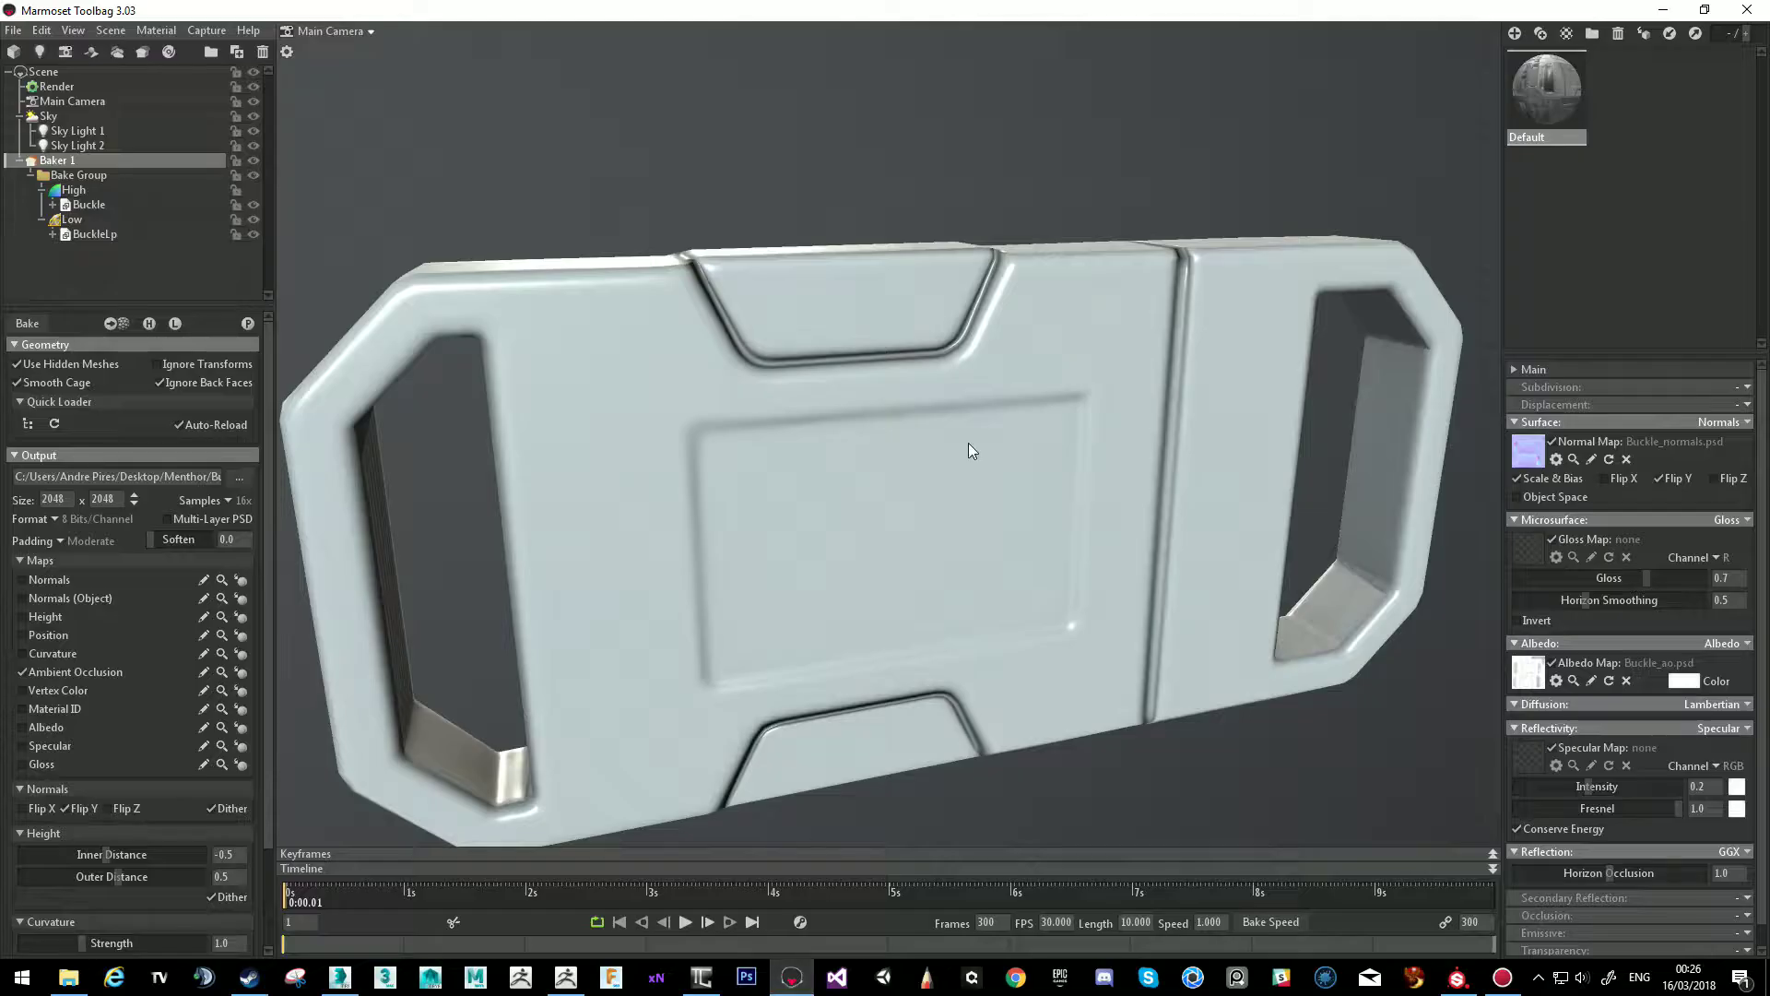
{"action": "scroll", "coordinate": [935, 387], "scroll_direction": "down", "scroll_amount": 5}
{"action": "left_click_drag", "start_coordinate": [935, 387], "coordinate": [1025, 475]}
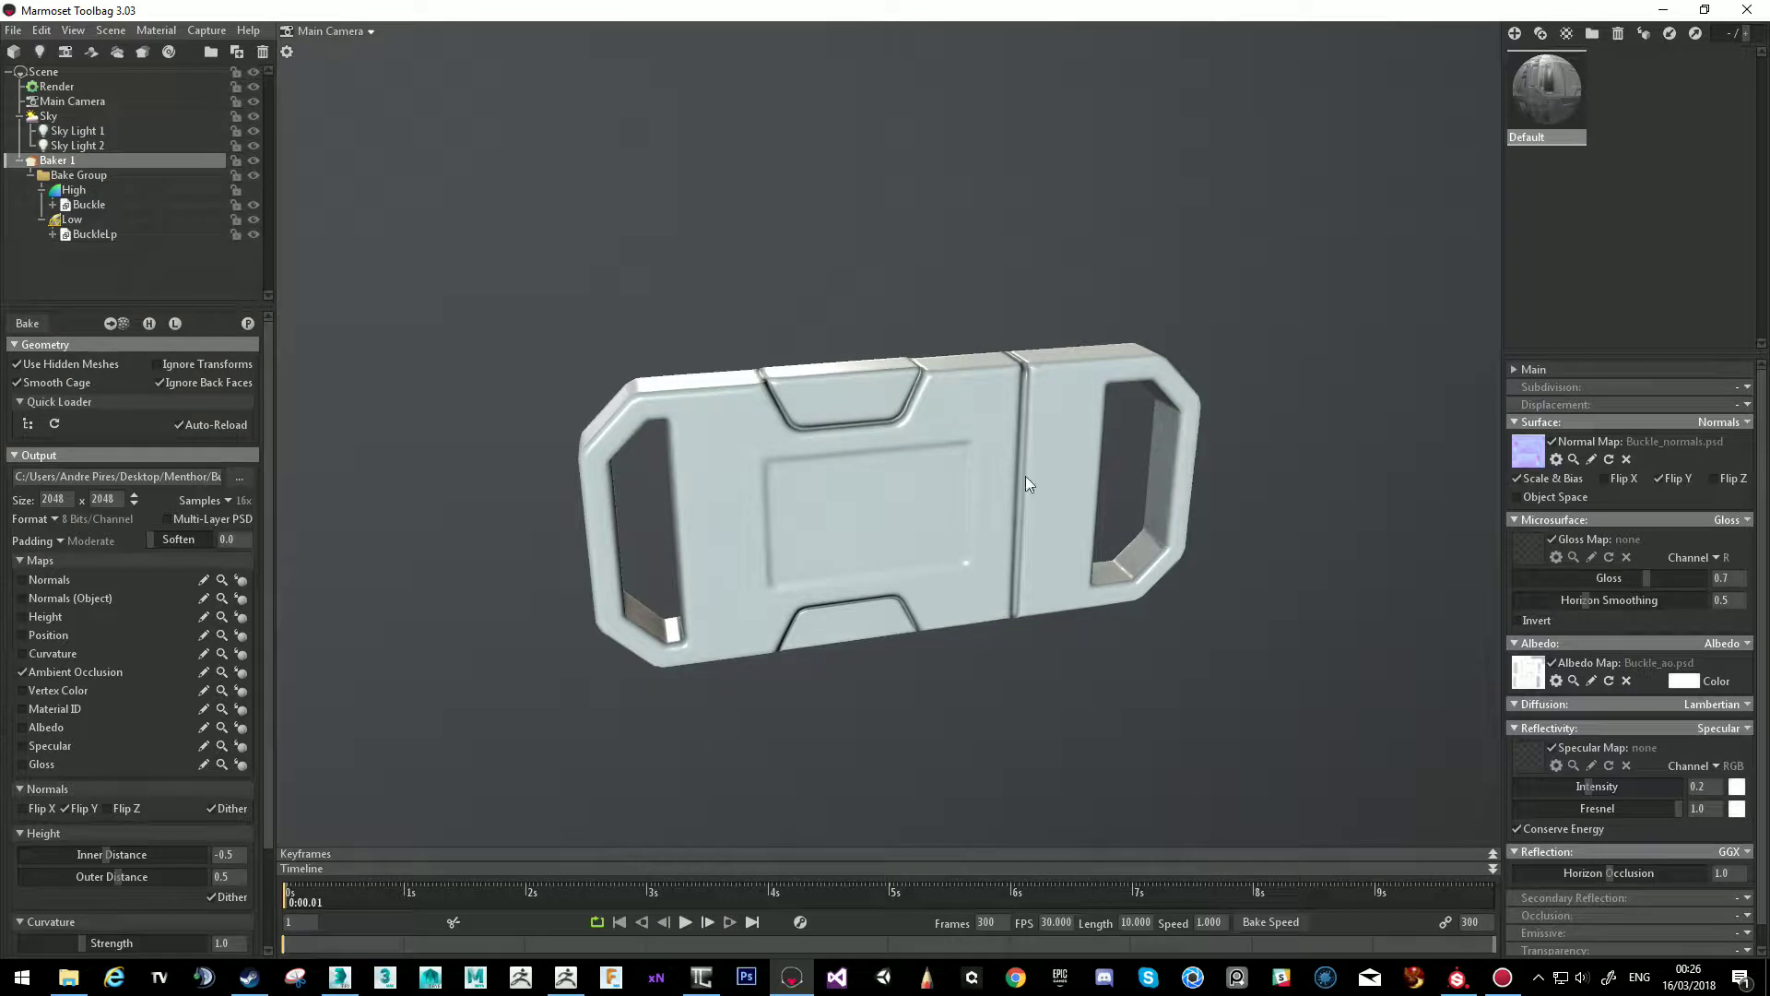
Duplicate the Default material and name the copy BuckleMat.
{"action": "right_click", "coordinate": [1554, 85]}
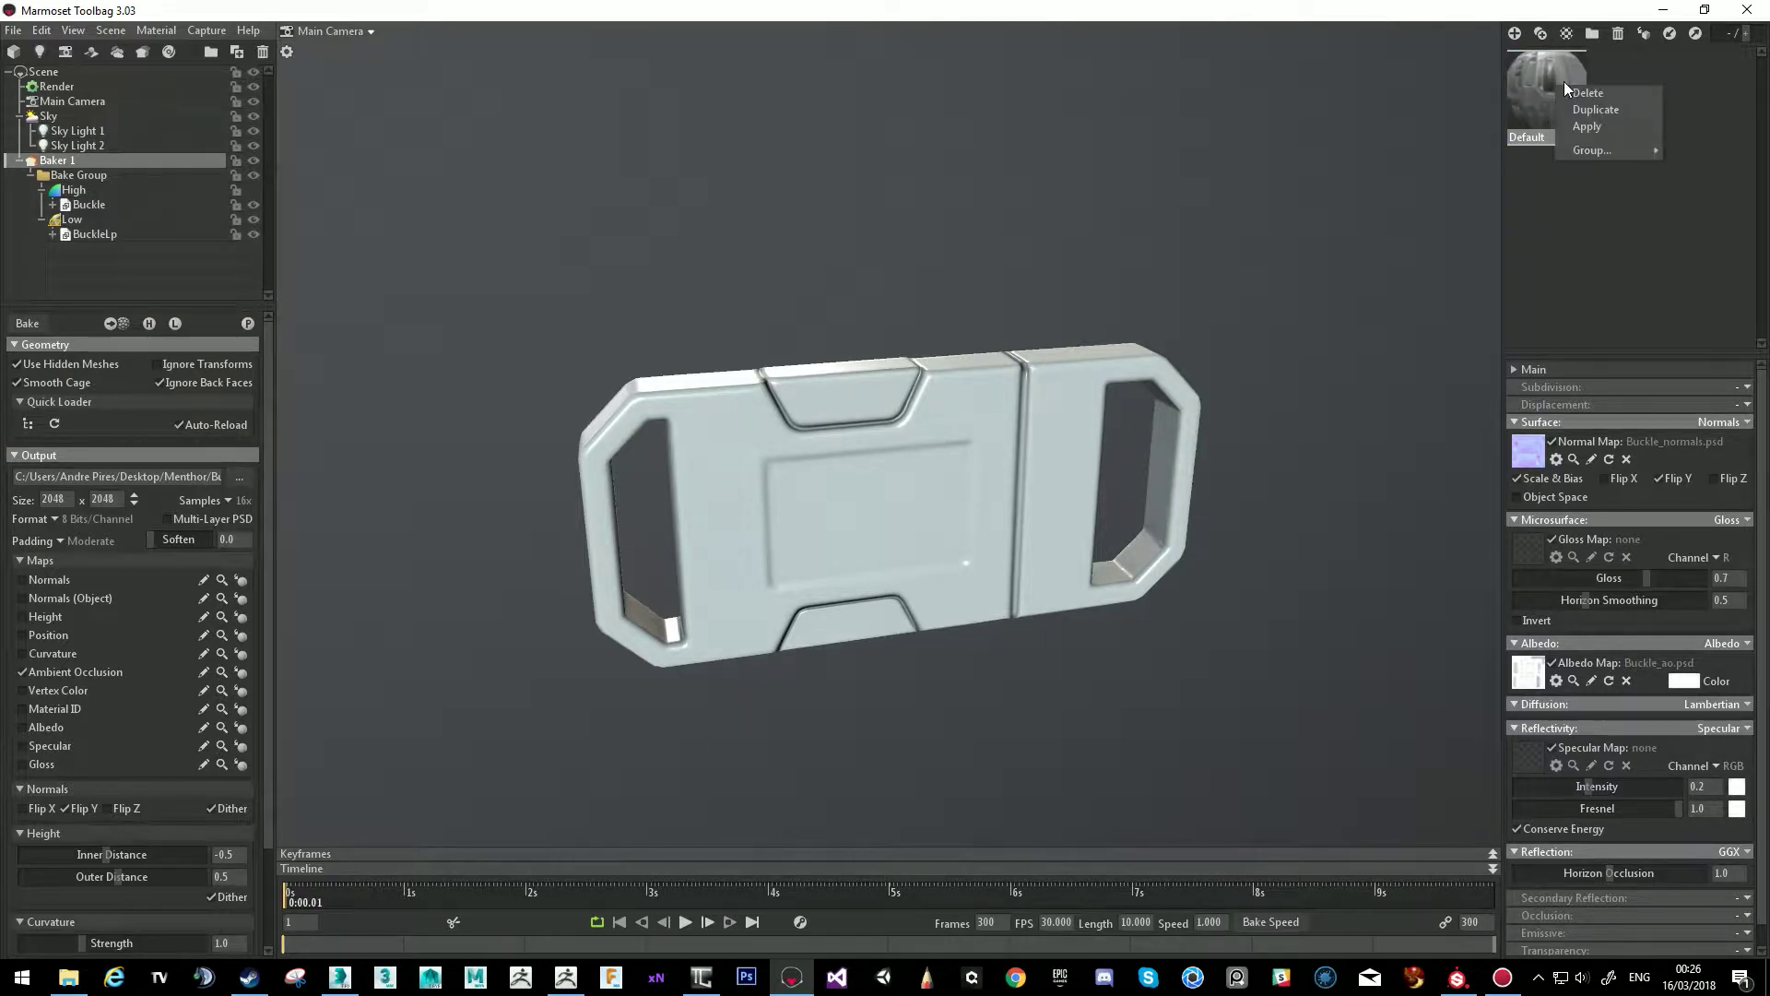
{"action": "left_click", "coordinate": [1584, 107]}
{"action": "left_click", "coordinate": [1614, 136]}
{"action": "left_click", "coordinate": [1621, 136]}
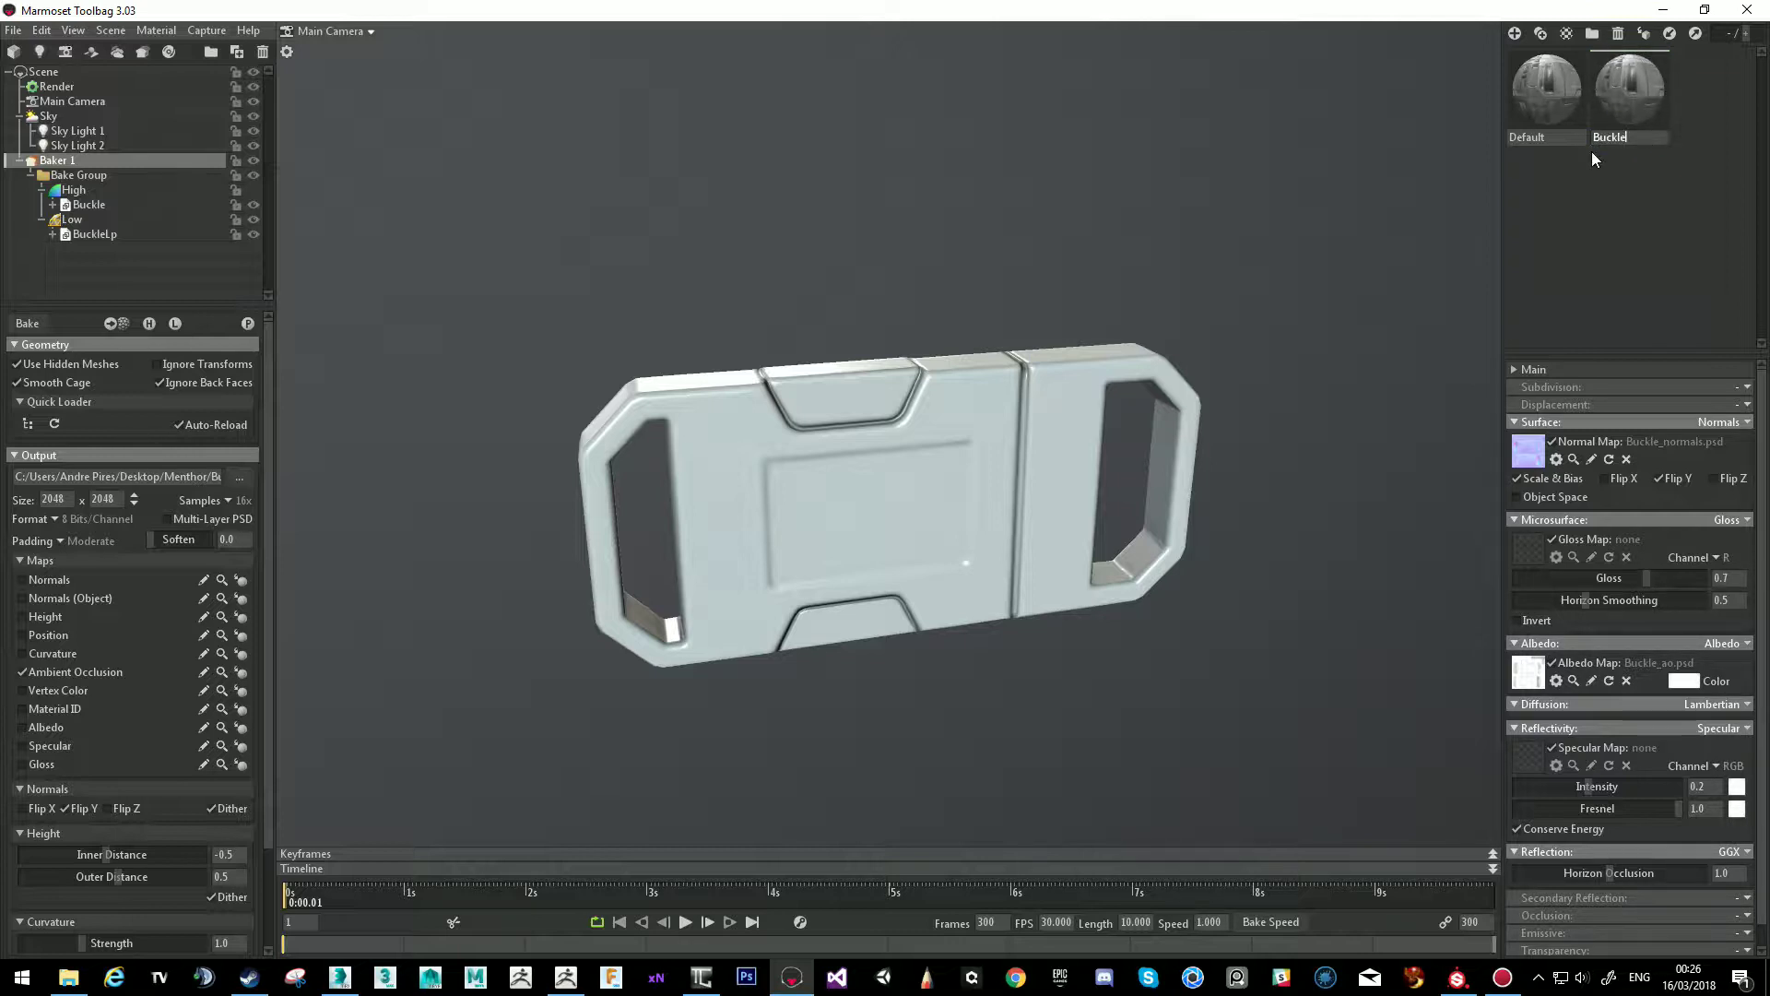
{"action": "type", "text": "BuckleMat"}
{"action": "left_click", "coordinate": [1666, 270]}
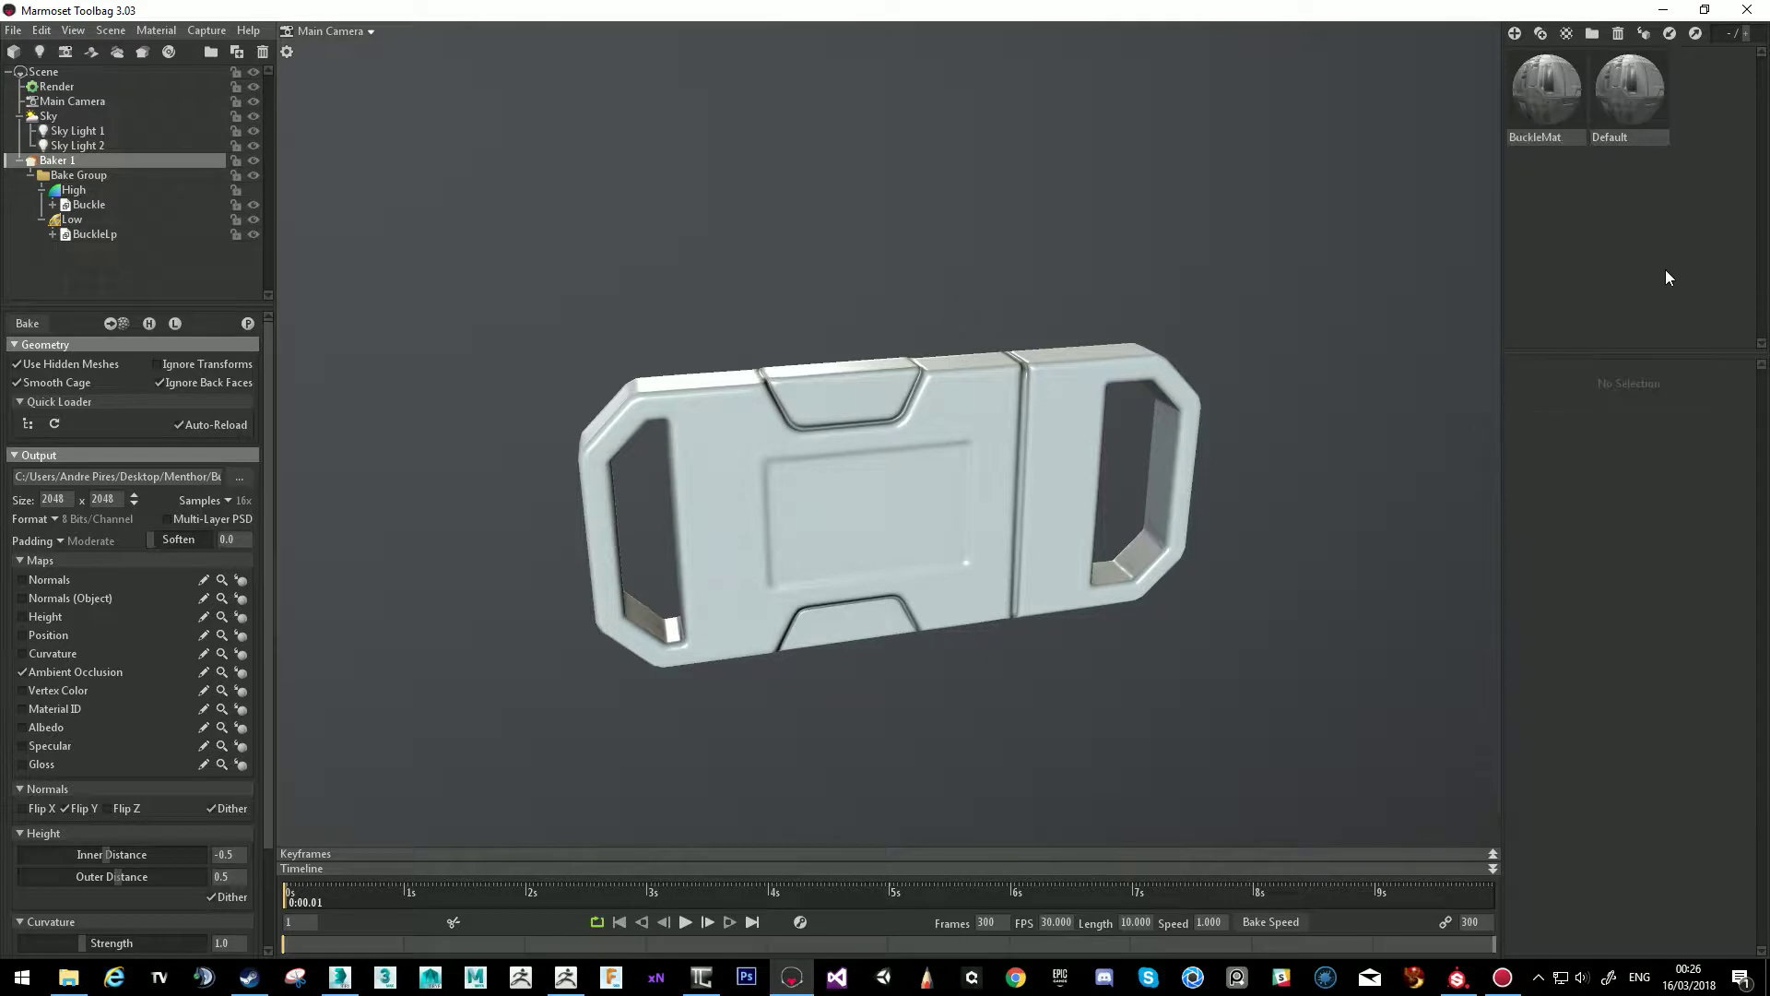
Remove the normal and albedo maps from BuckleMat and apply the material to the buckle.
{"action": "left_click", "coordinate": [1532, 99]}
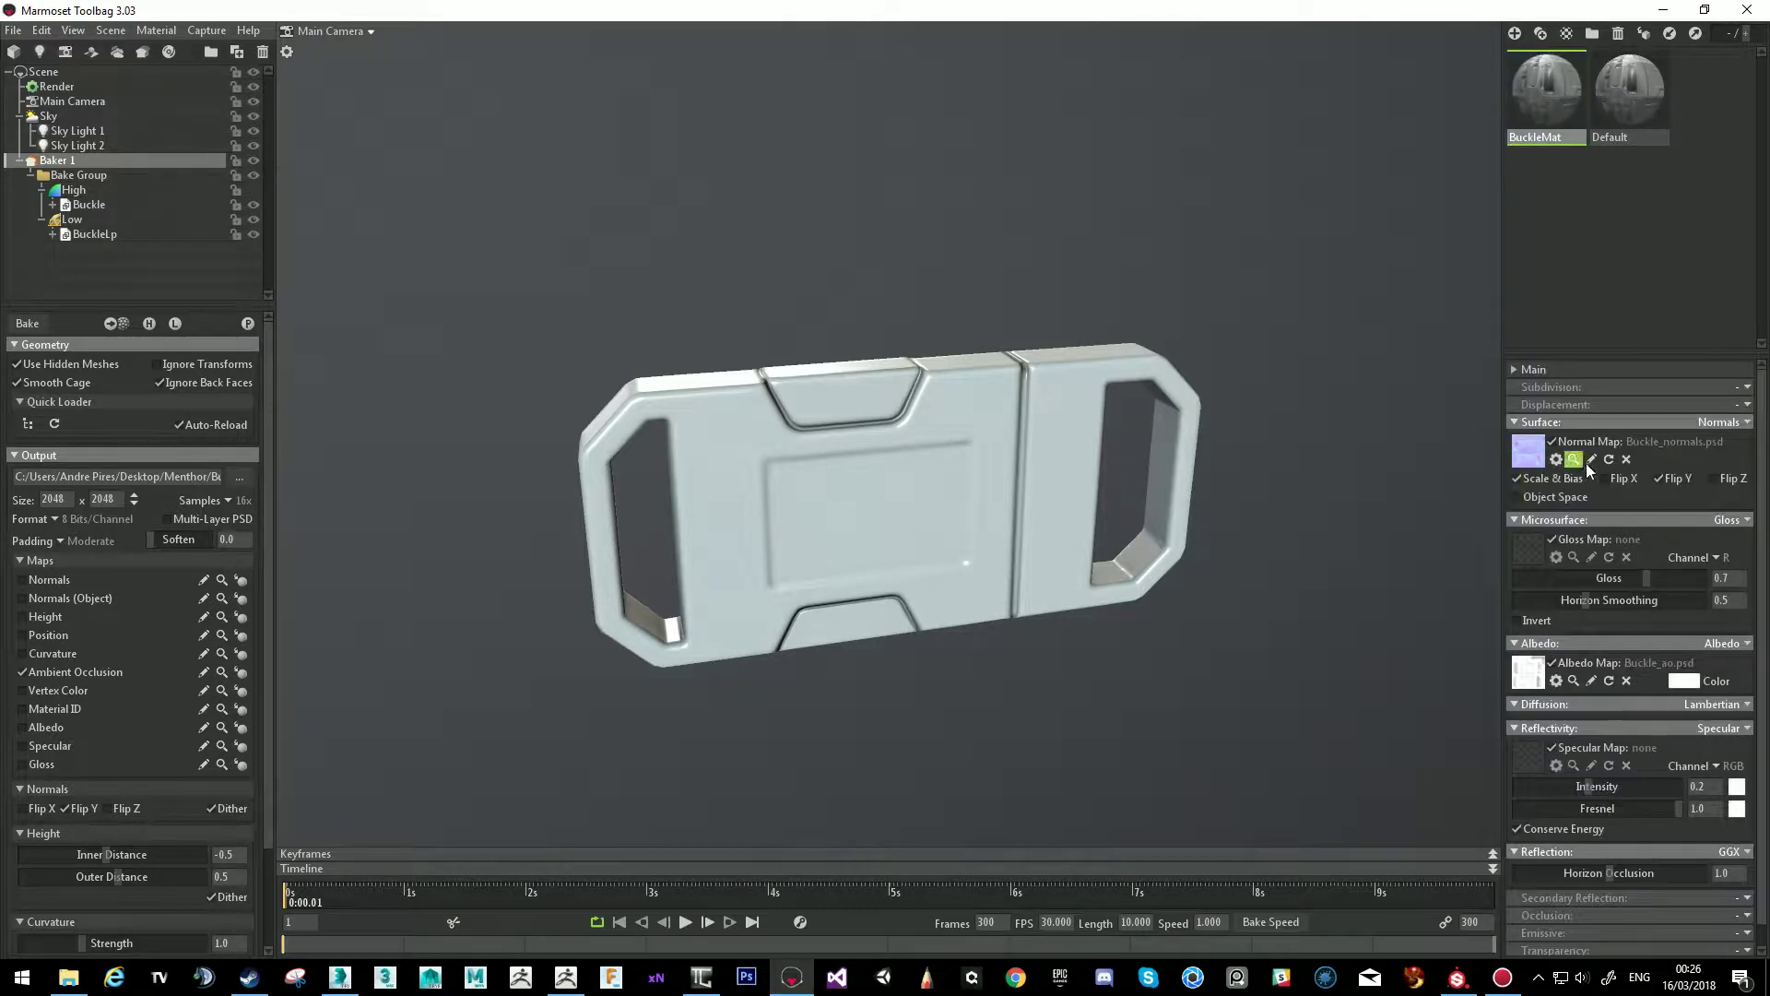
{"action": "left_click", "coordinate": [1626, 681]}
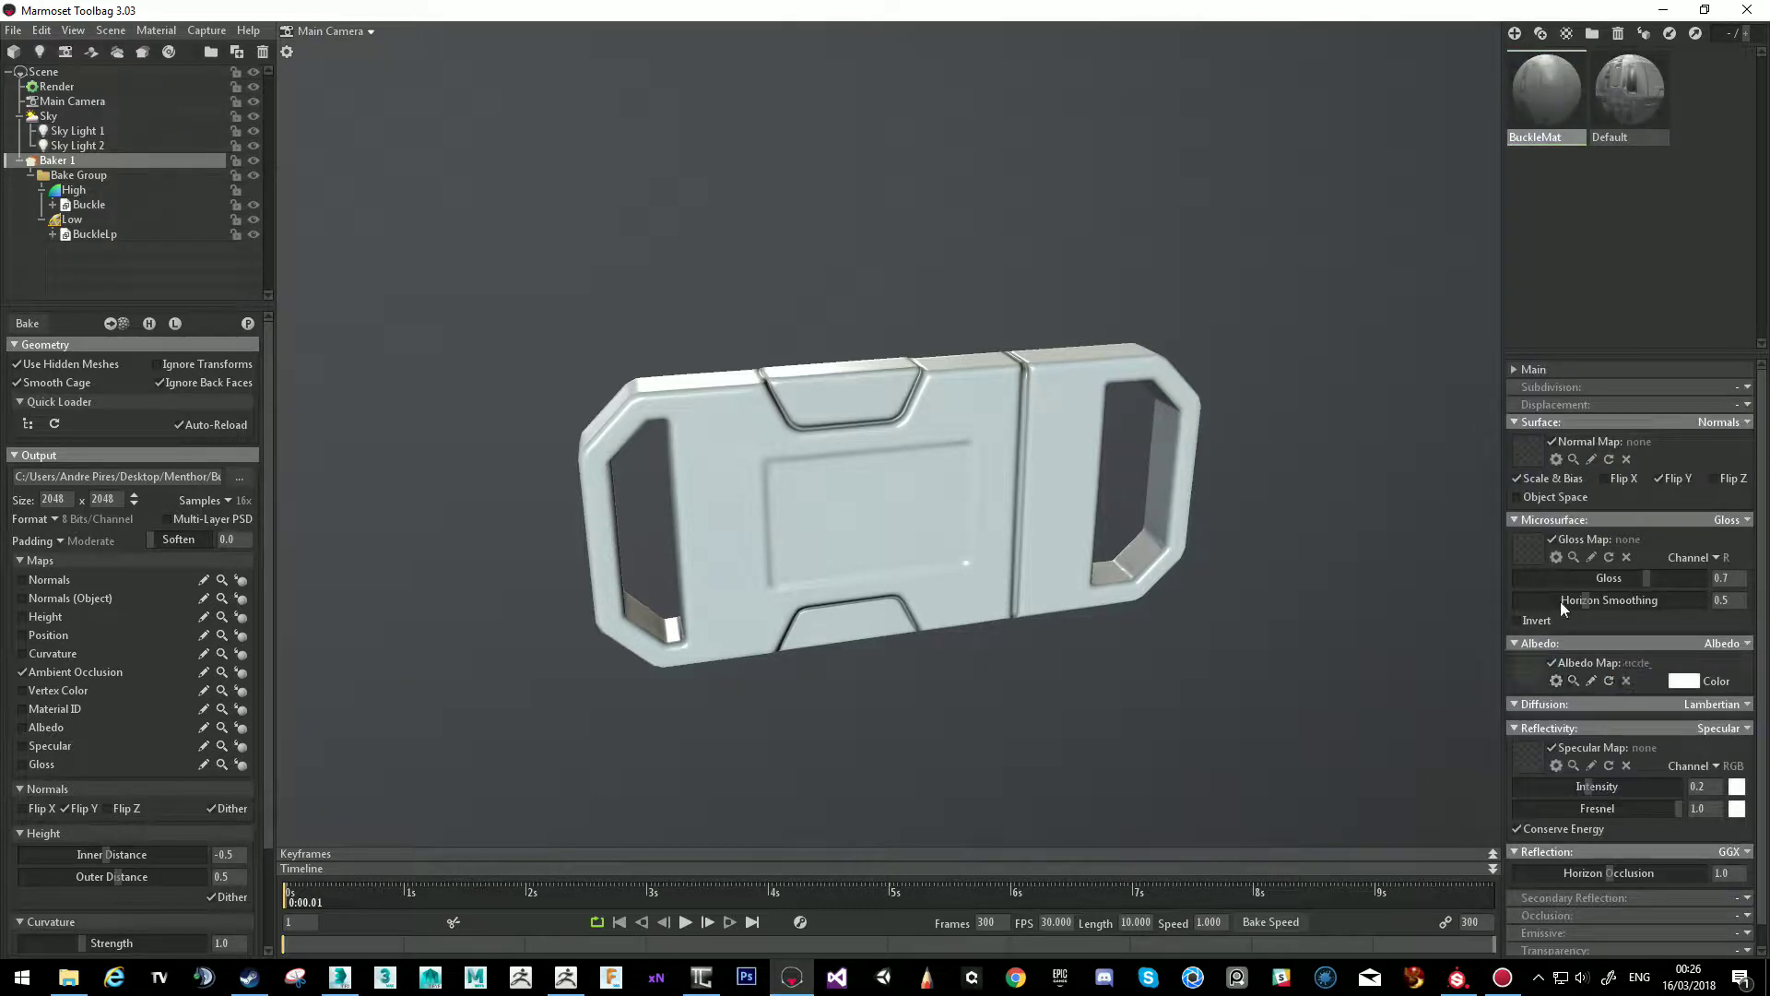
{"action": "mouse_move", "coordinate": [1547, 105]}
{"action": "left_mouse_down"}
{"action": "mouse_move", "coordinate": [1037, 472]}
{"action": "mouse_move", "coordinate": [994, 477]}
{"action": "left_mouse_up"}
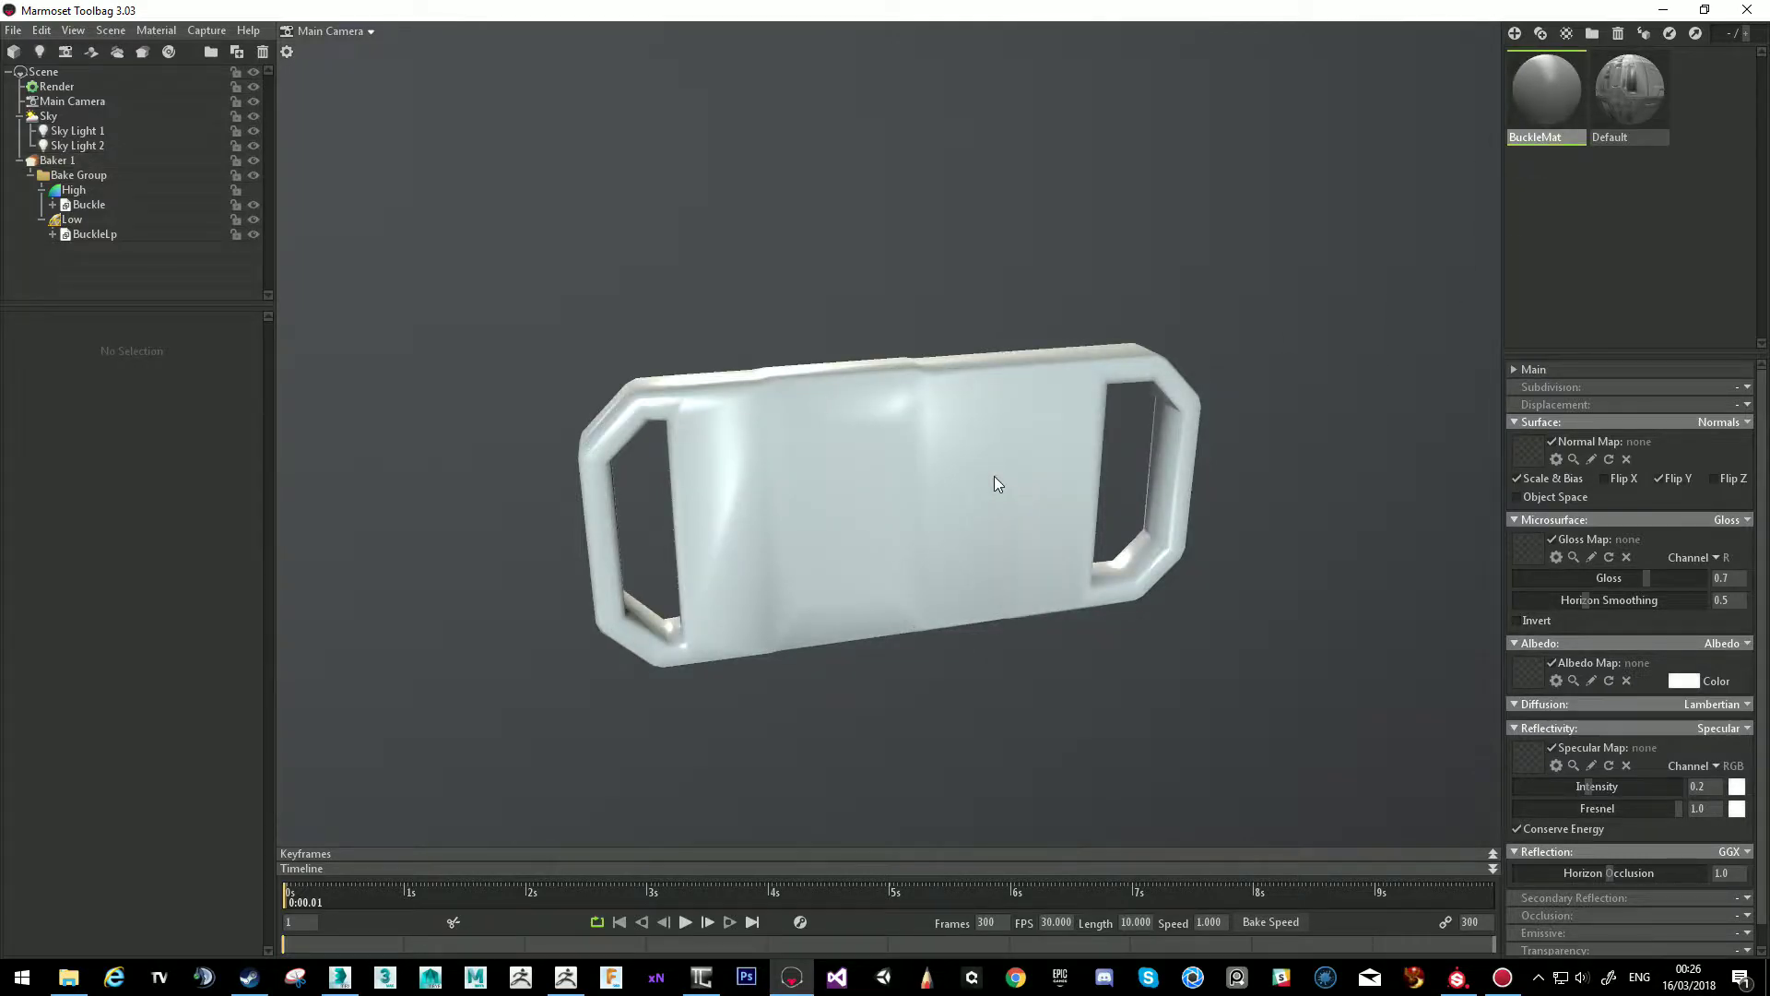
Load BuckleLp_DefaultMaterial_Normal from the Menthor Bitmaps folder as BuckleMat's normal map.
{"action": "left_click", "coordinate": [1540, 445]}
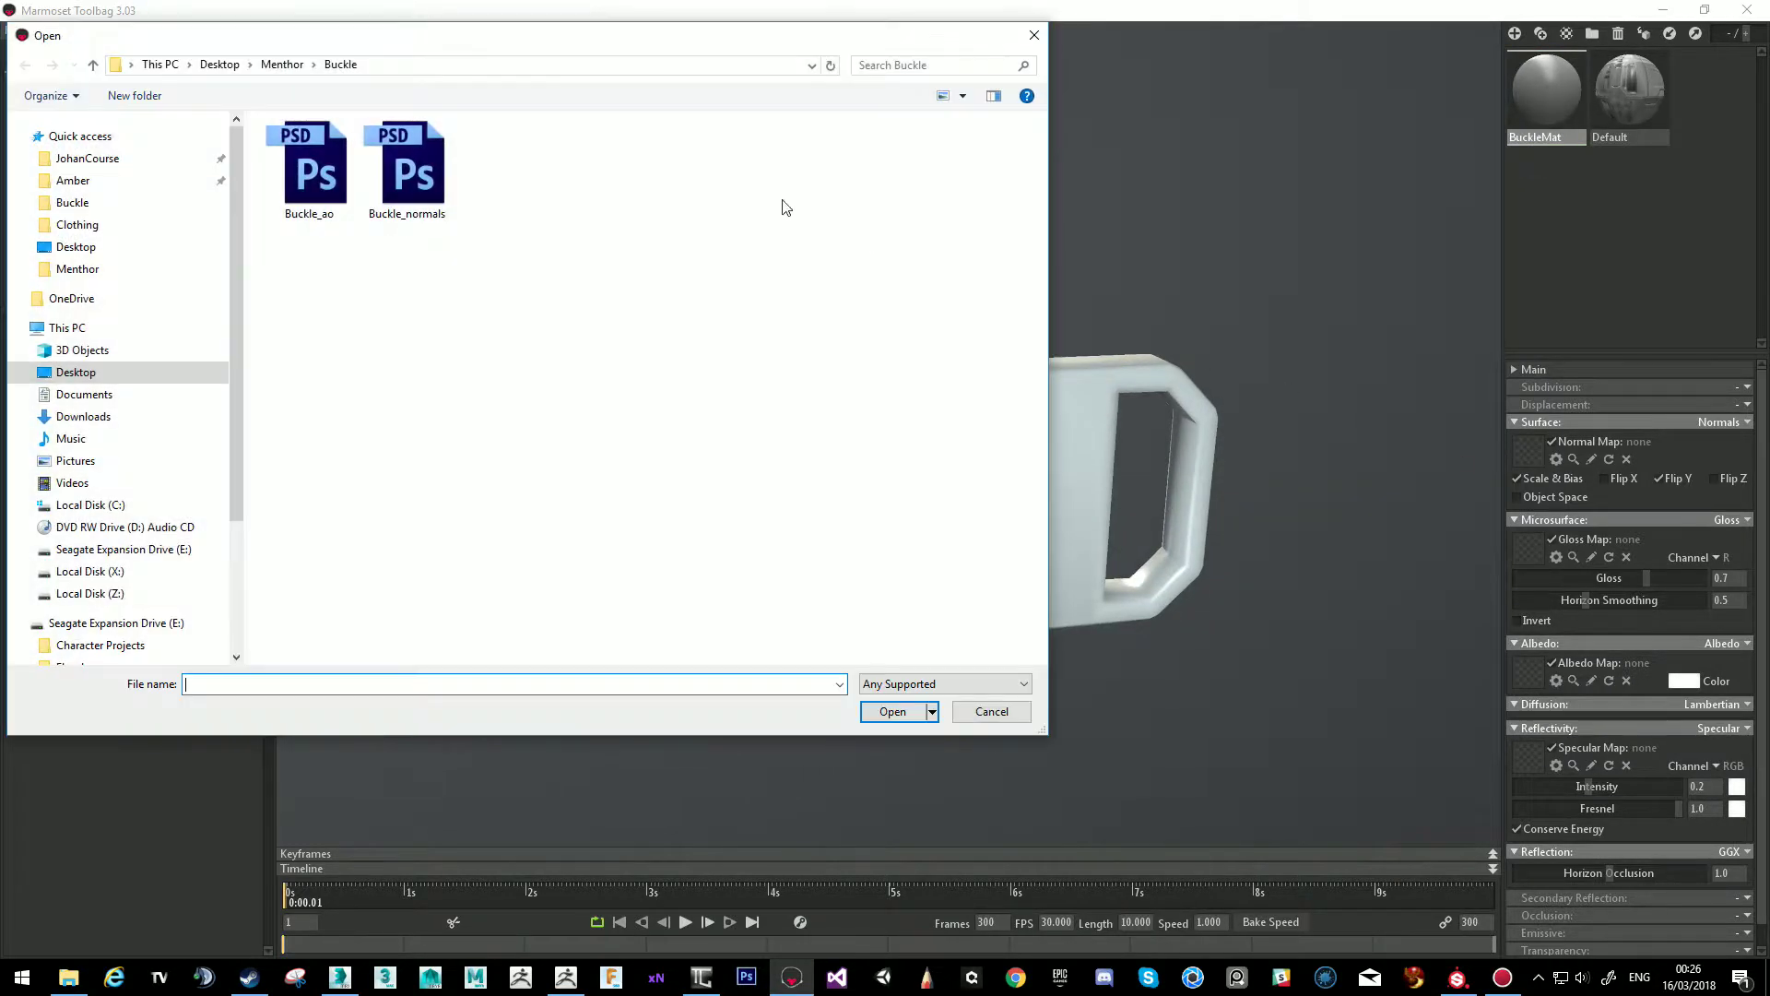
{"action": "left_click", "coordinate": [281, 64]}
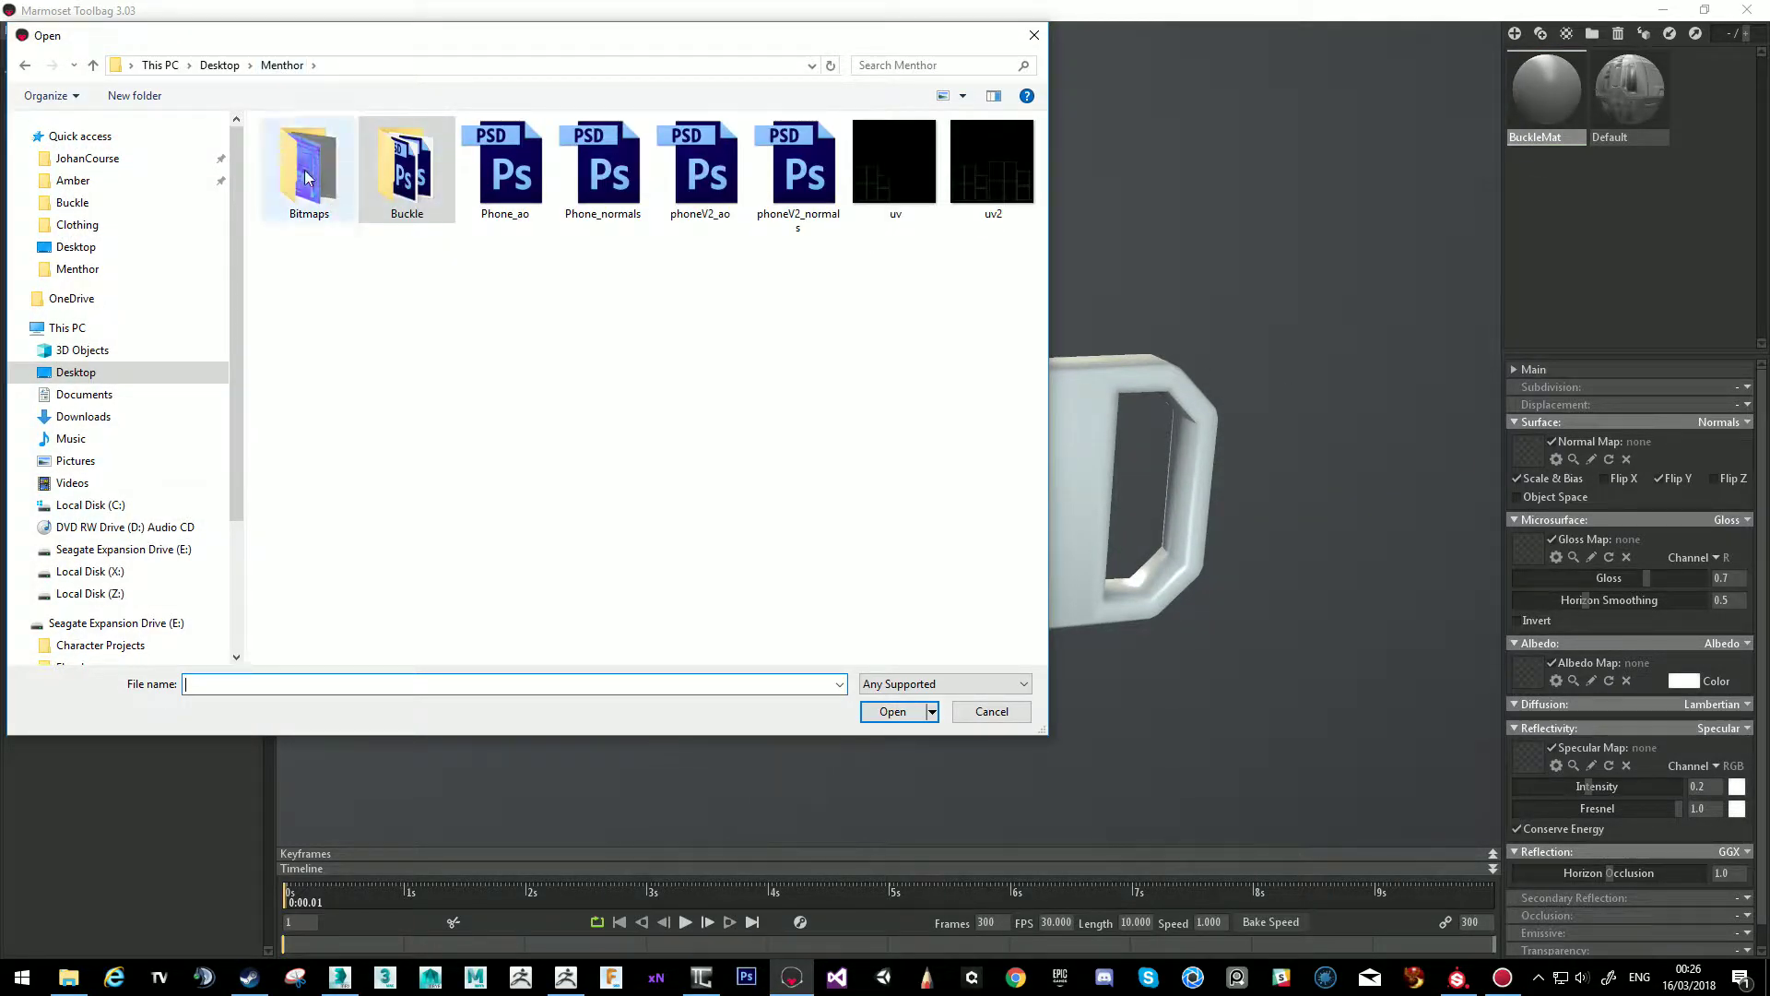
{"action": "double_click", "coordinate": [311, 166]}
{"action": "double_click", "coordinate": [607, 158]}
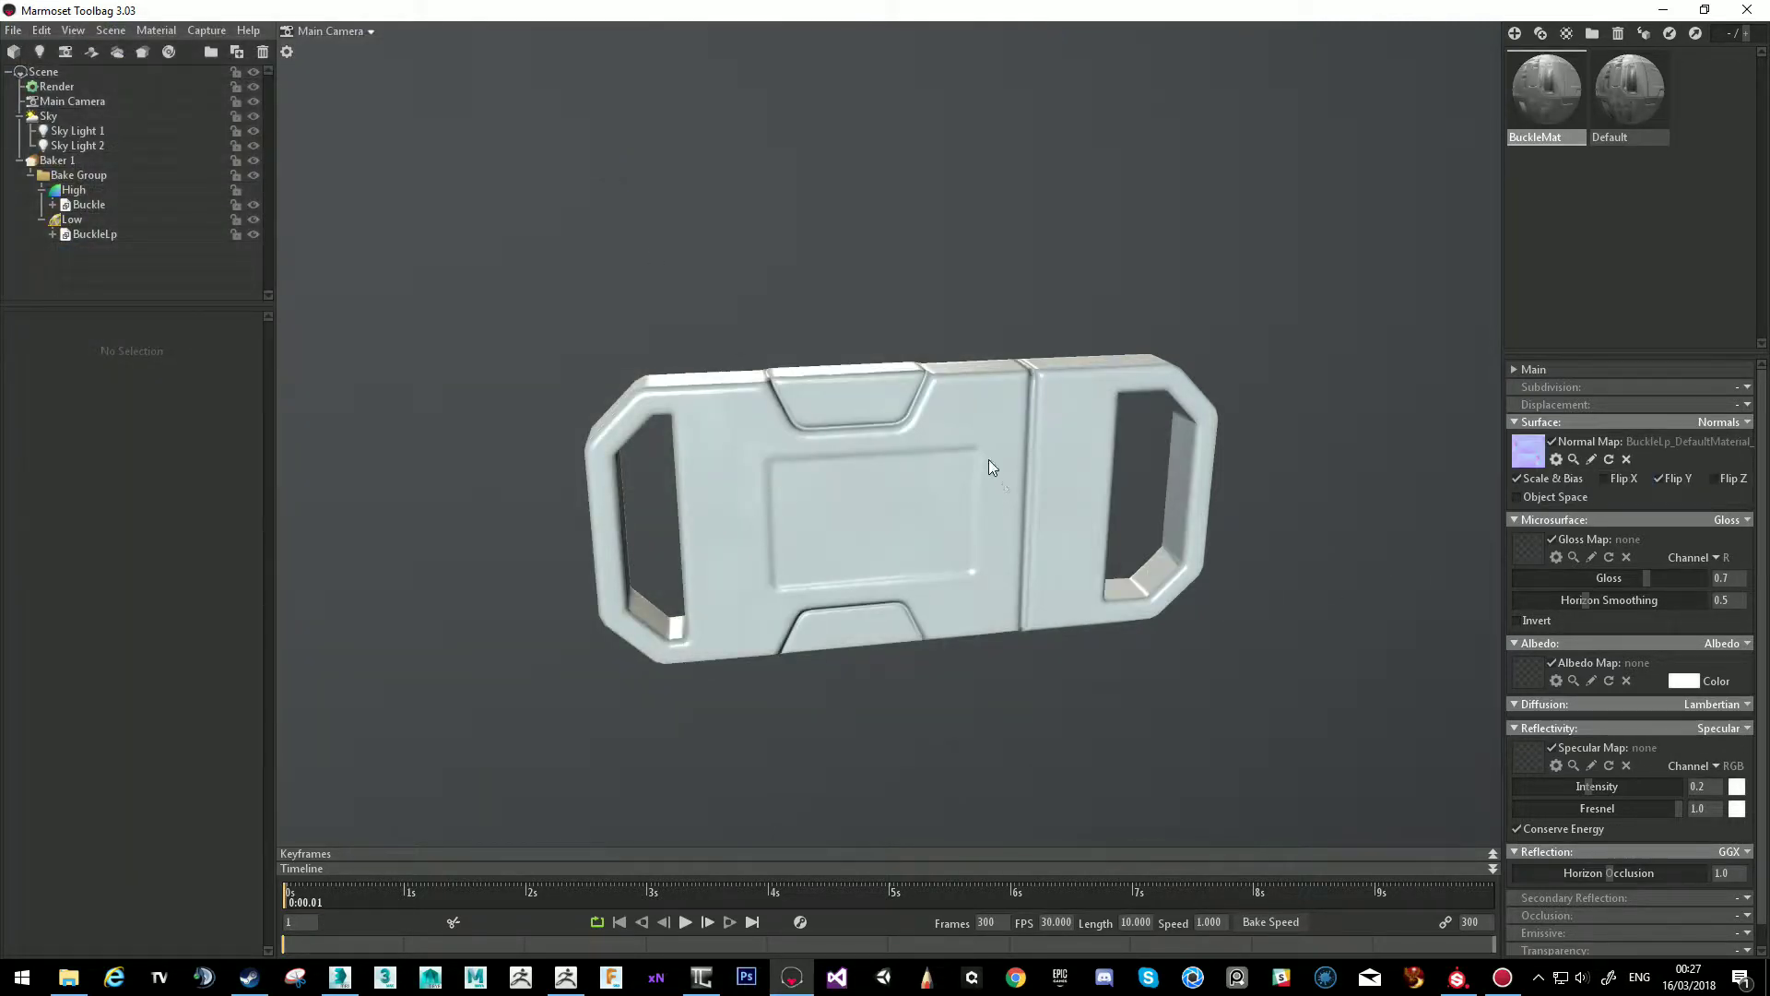
{"action": "scroll", "coordinate": [990, 473], "scroll_direction": "up", "scroll_amount": 5}
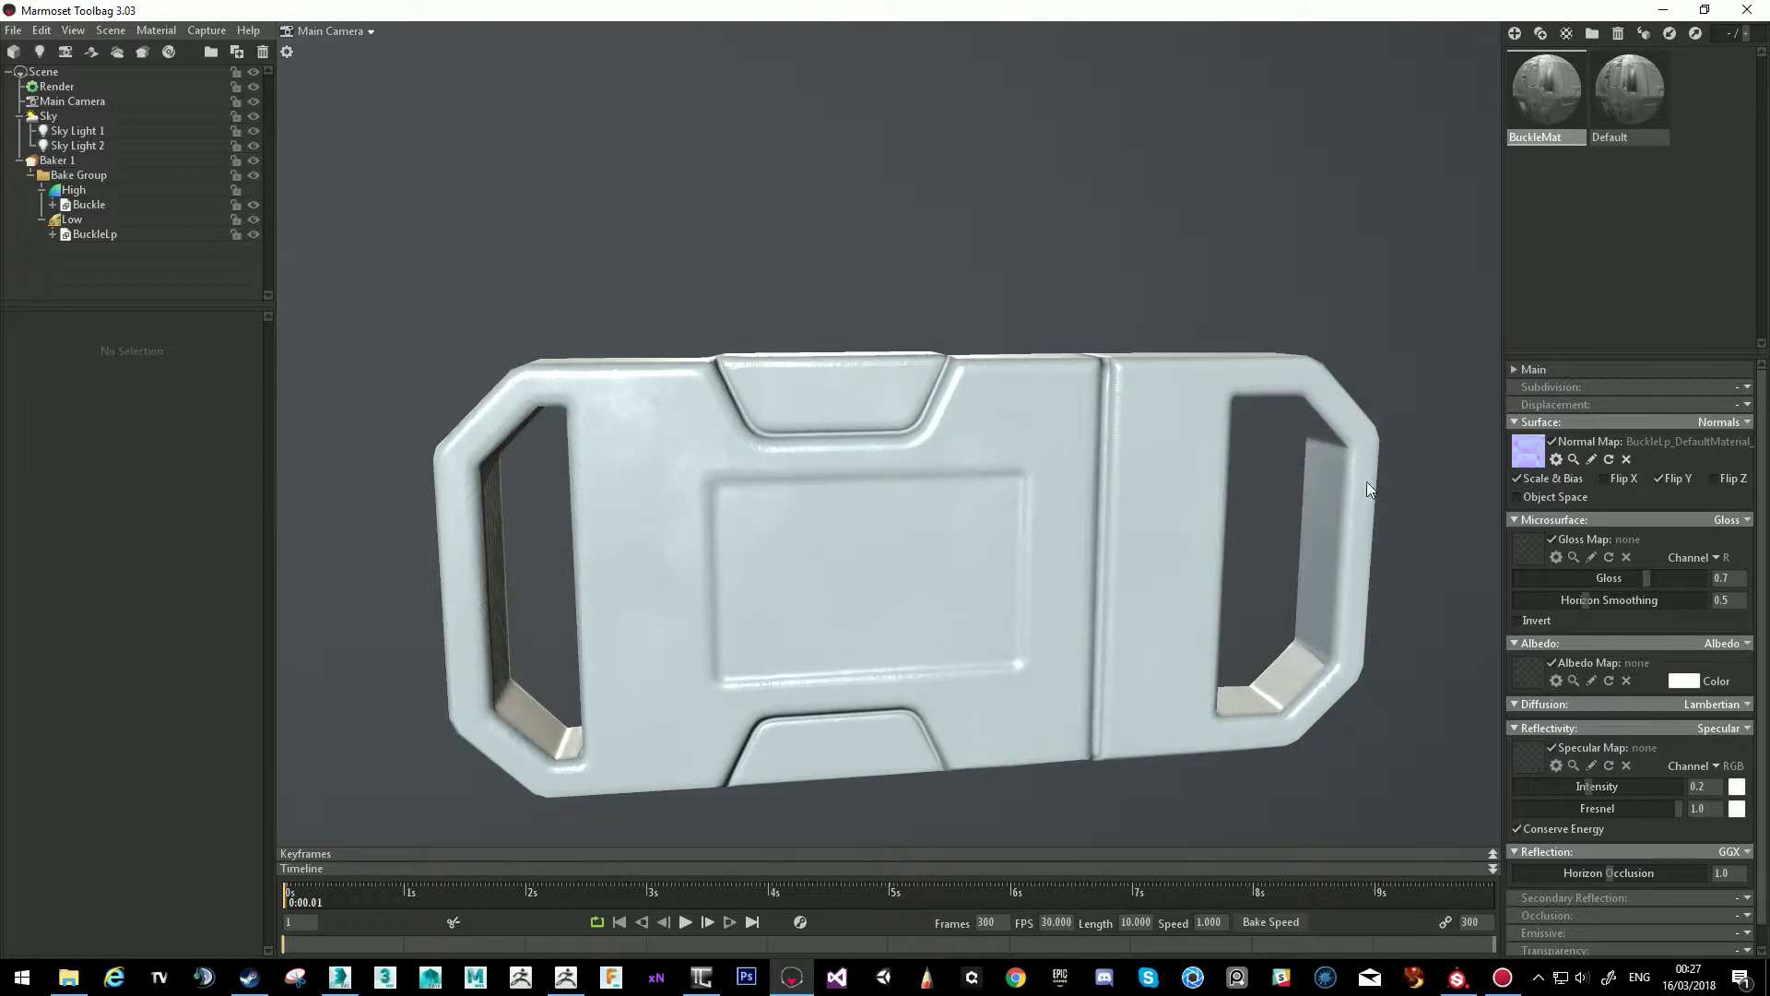
Turn off Flip Y on BuckleMat's normal map to compare the buckle's shading, and turn it back on.
{"action": "left_click", "coordinate": [1659, 479]}
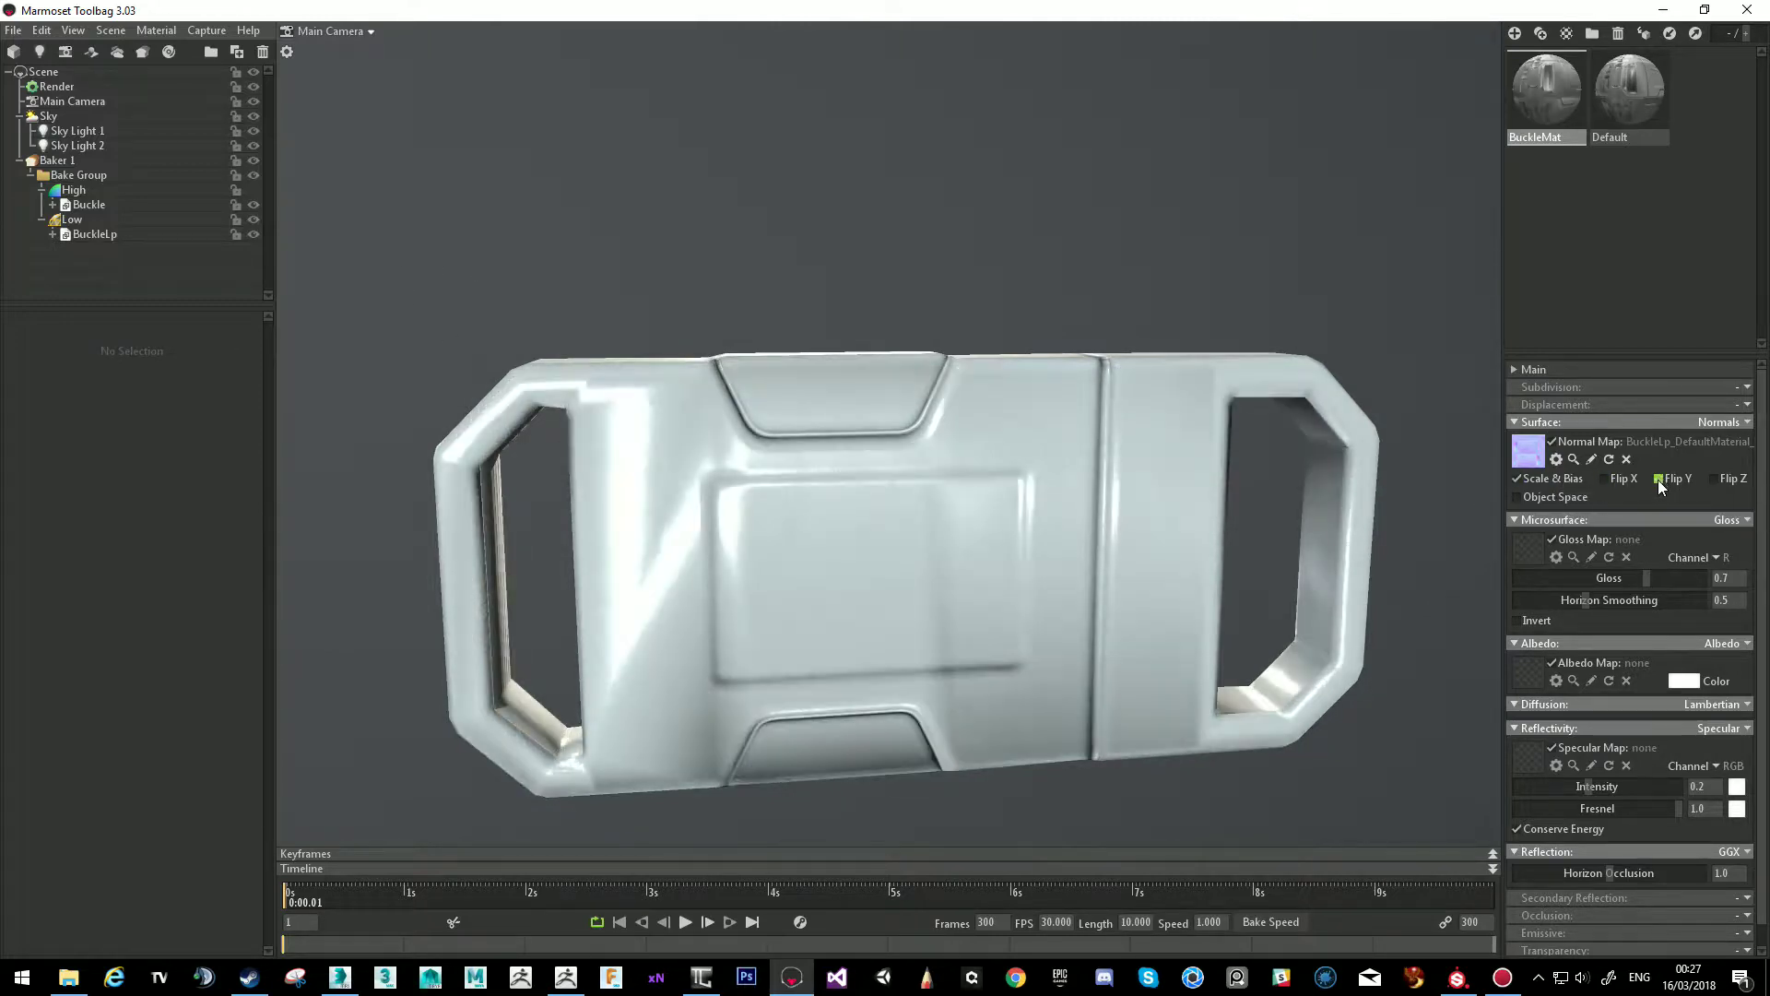
{"action": "mouse_move", "coordinate": [1071, 436]}
{"action": "left_mouse_down"}
{"action": "mouse_move", "coordinate": [1370, 465]}
{"action": "mouse_move", "coordinate": [1261, 378]}
{"action": "mouse_move", "coordinate": [978, 398]}
{"action": "mouse_move", "coordinate": [914, 469]}
{"action": "mouse_move", "coordinate": [1020, 479]}
{"action": "mouse_move", "coordinate": [944, 407]}
{"action": "mouse_move", "coordinate": [1001, 442]}
{"action": "mouse_move", "coordinate": [1106, 442]}
{"action": "left_mouse_up"}
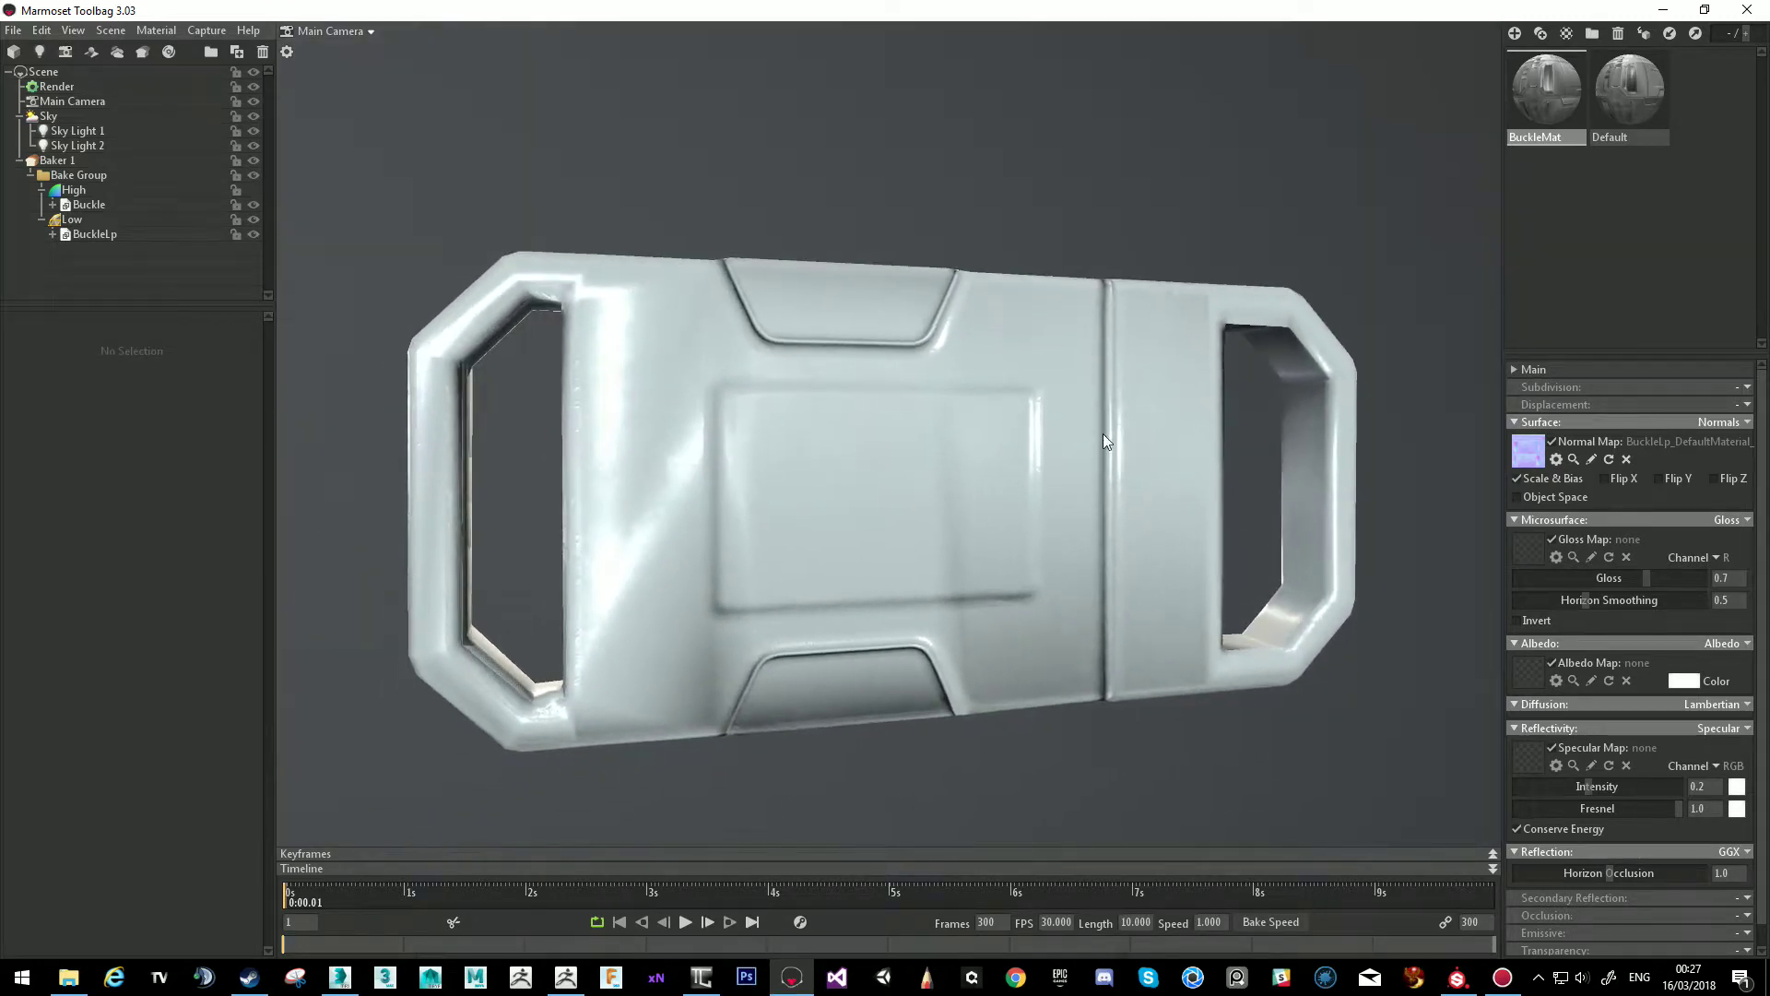
{"action": "left_click", "coordinate": [1661, 479]}
{"action": "mouse_move", "coordinate": [1411, 509]}
{"action": "left_mouse_down"}
{"action": "mouse_move", "coordinate": [952, 507]}
{"action": "mouse_move", "coordinate": [1342, 501]}
{"action": "left_mouse_up"}
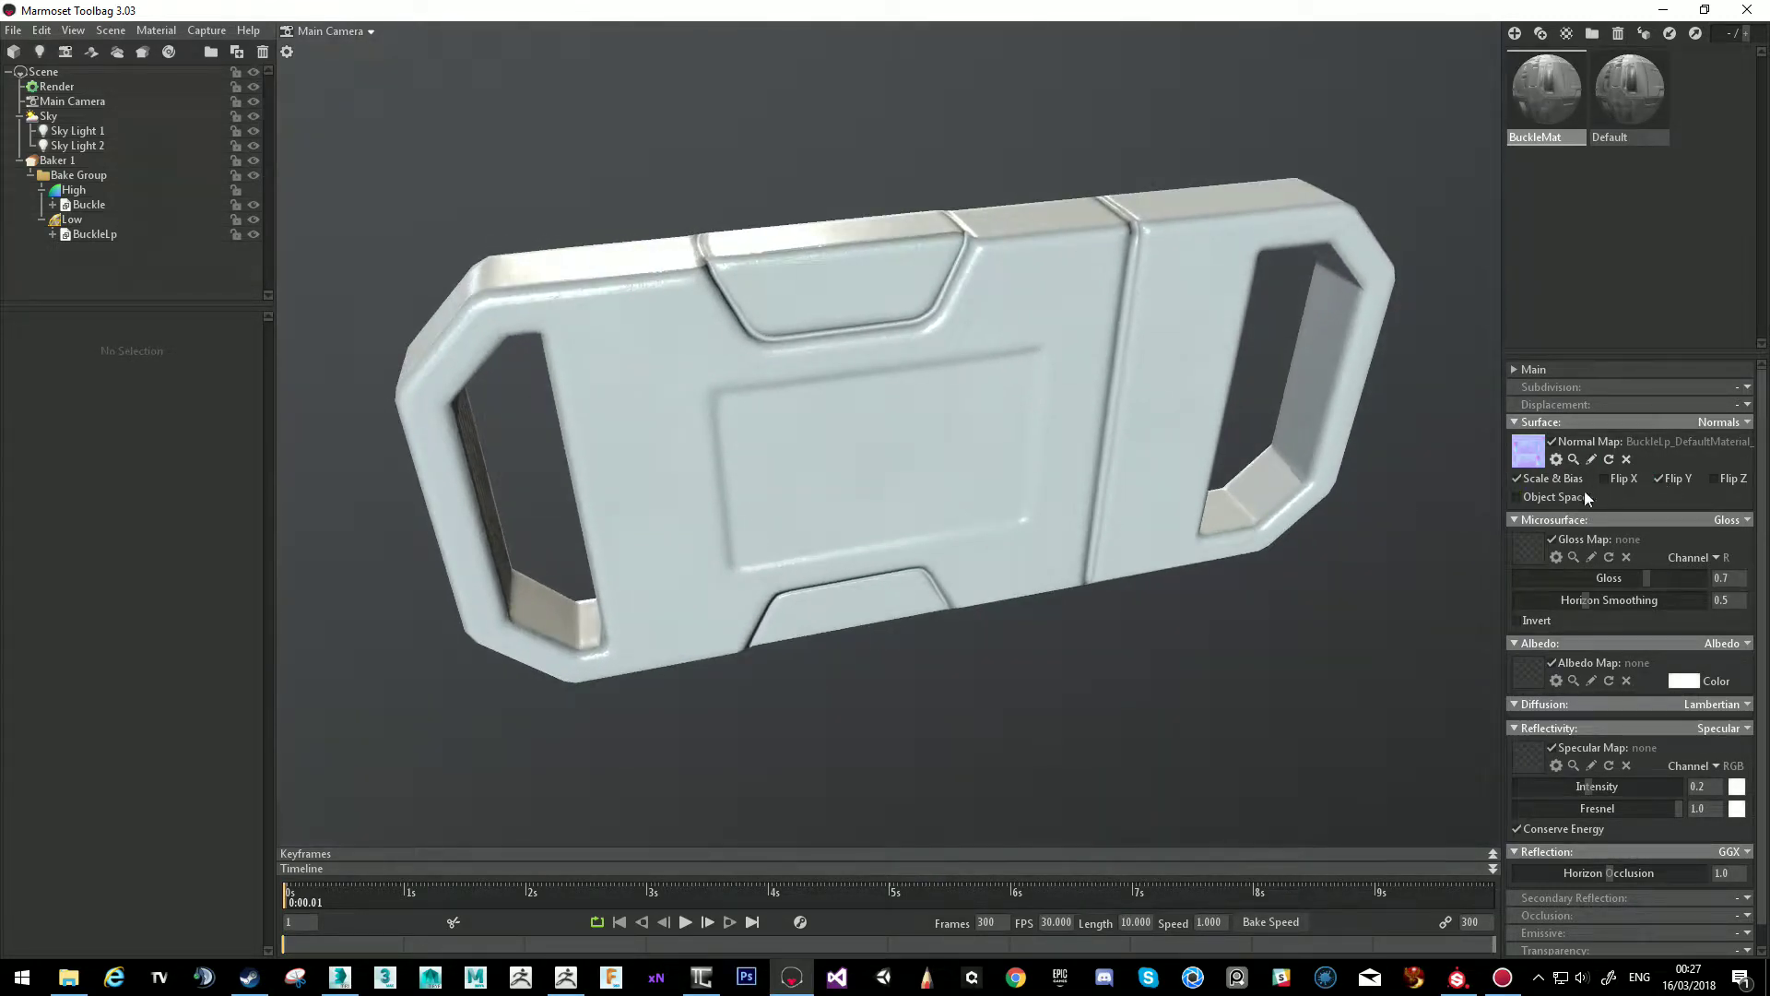
{"action": "left_click_drag", "start_coordinate": [1024, 380], "coordinate": [1062, 290]}
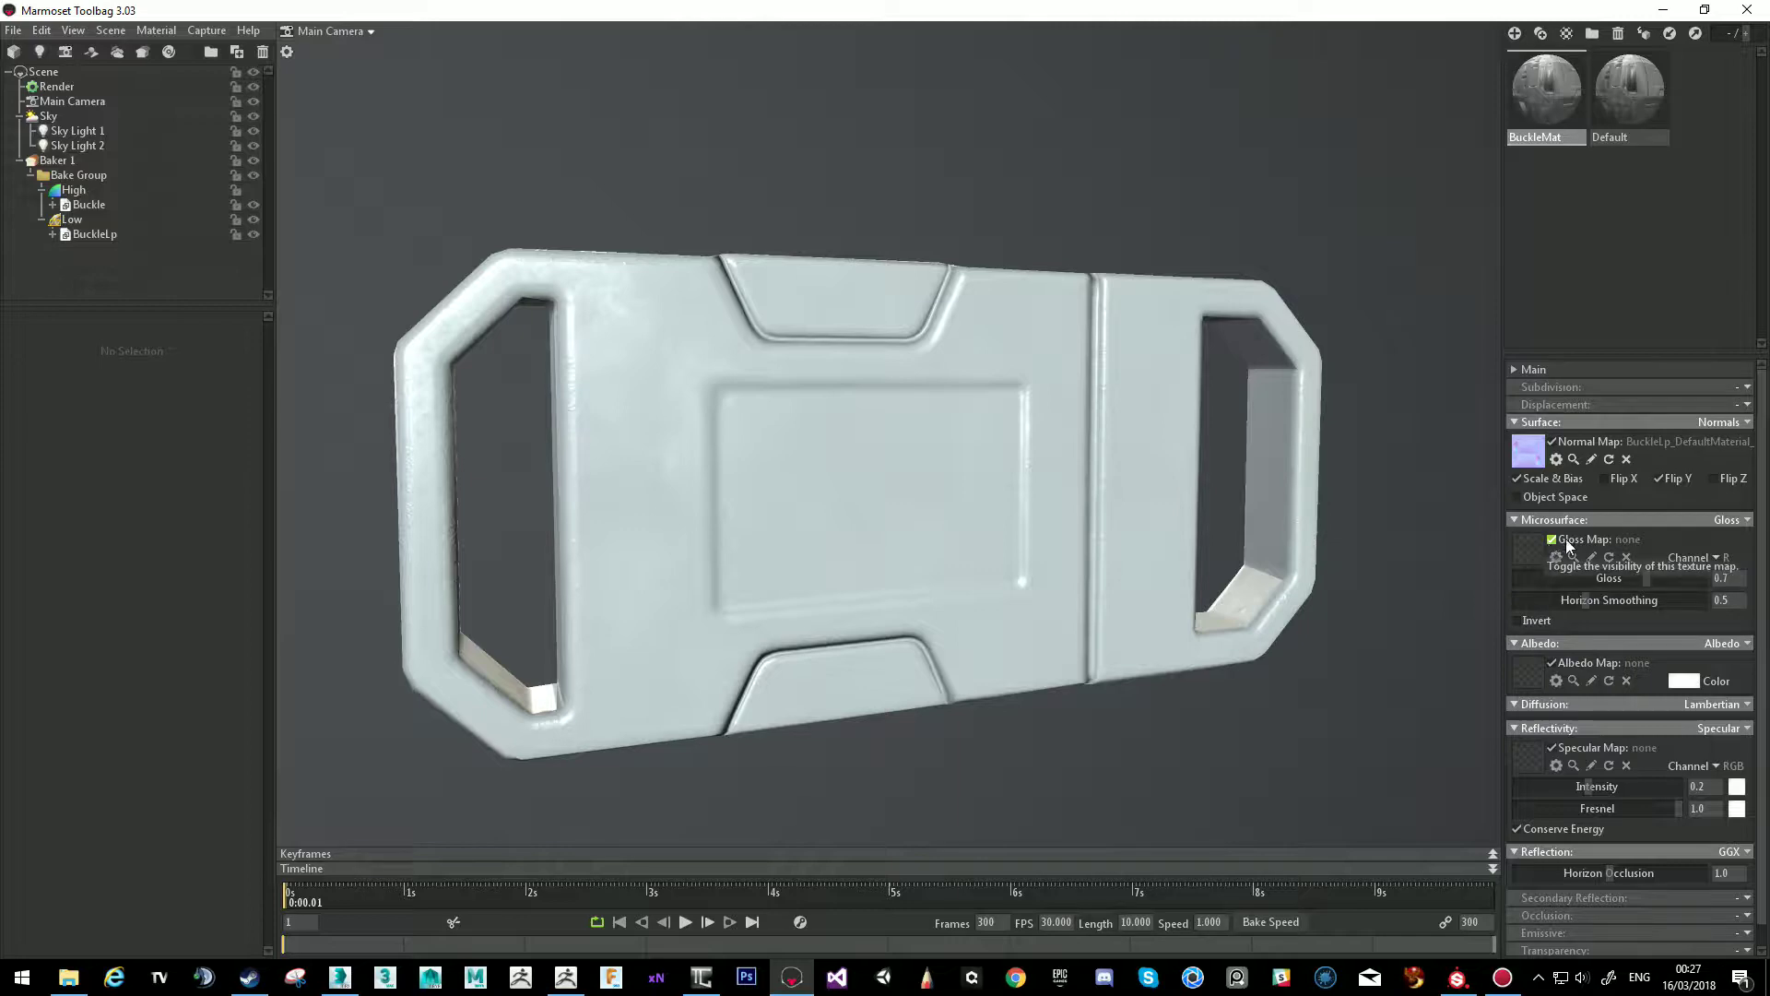
Enable Invert for BuckleMat's gloss and open the file selection for its gloss map.
{"action": "left_click", "coordinate": [1519, 624]}
{"action": "left_click", "coordinate": [1531, 547]}
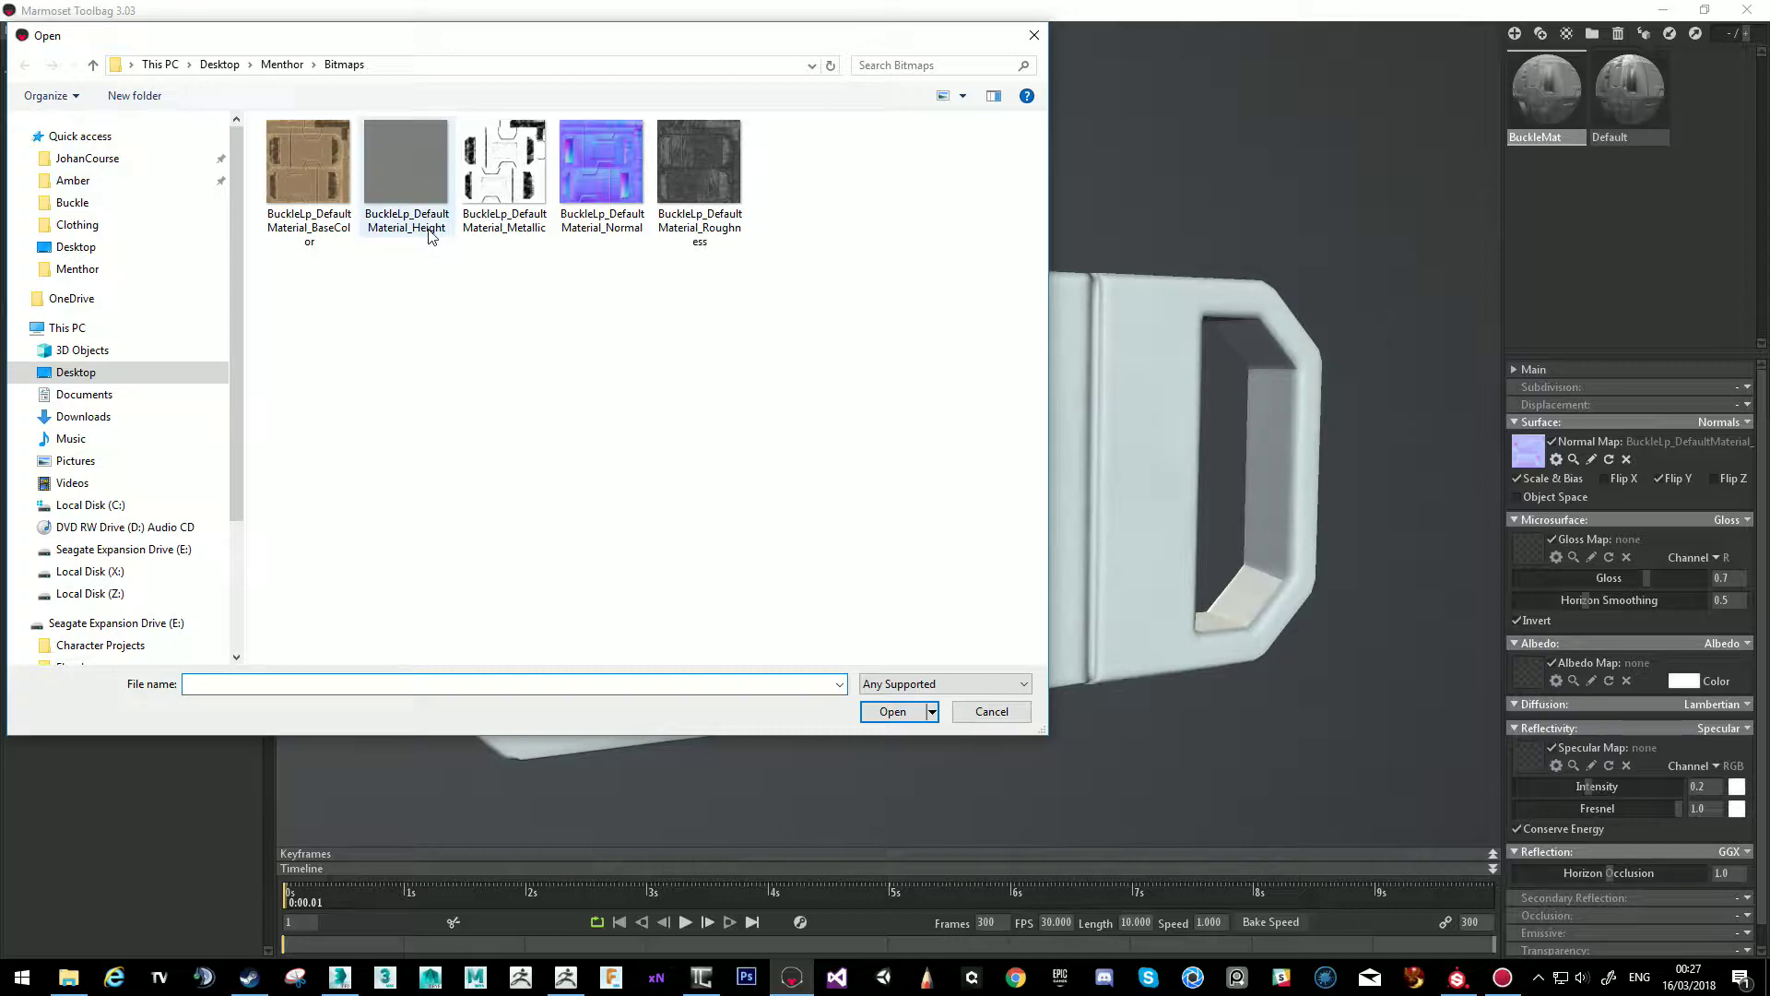
Load the BuckleLp_DefaultMaterial_Roughness bitmap as the gloss map of BuckleMat.
{"action": "left_click", "coordinate": [713, 174]}
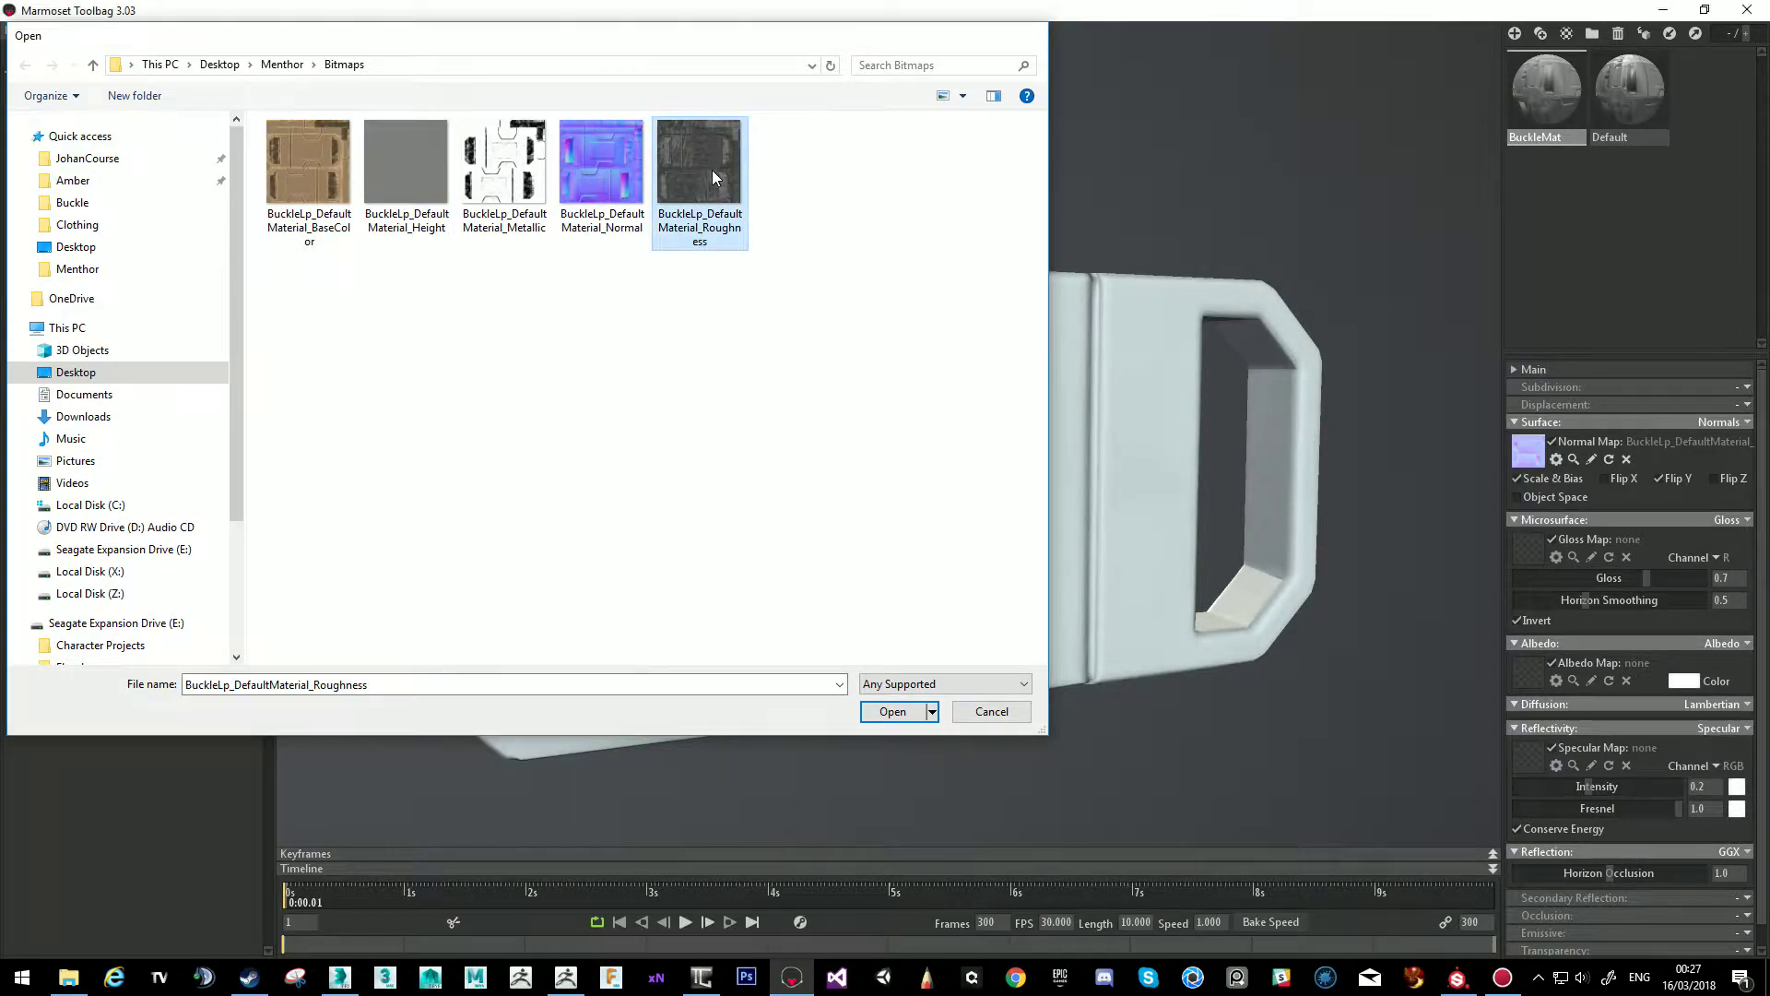
{"action": "double_click", "coordinate": [711, 172]}
{"action": "left_click_drag", "start_coordinate": [876, 364], "coordinate": [1067, 483]}
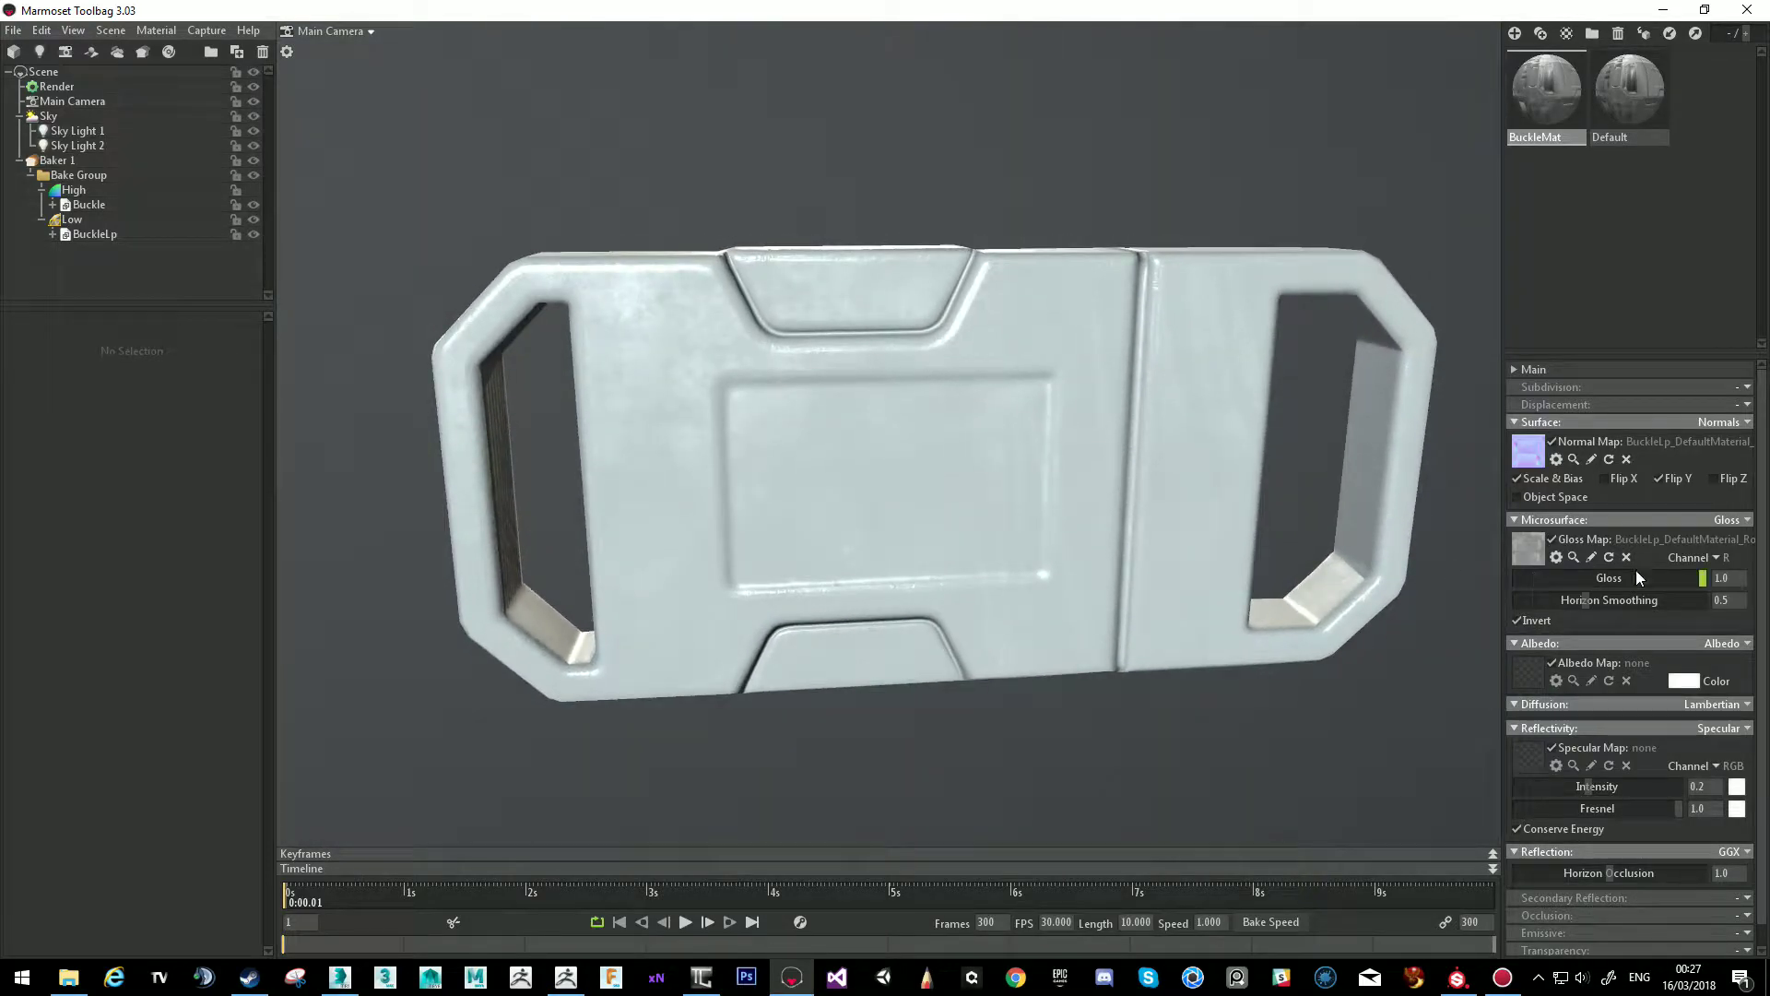
Load the BuckleLp_DefaultMaterial_BaseColor bitmap as BuckleMat's albedo map.
{"action": "left_click", "coordinate": [1529, 671]}
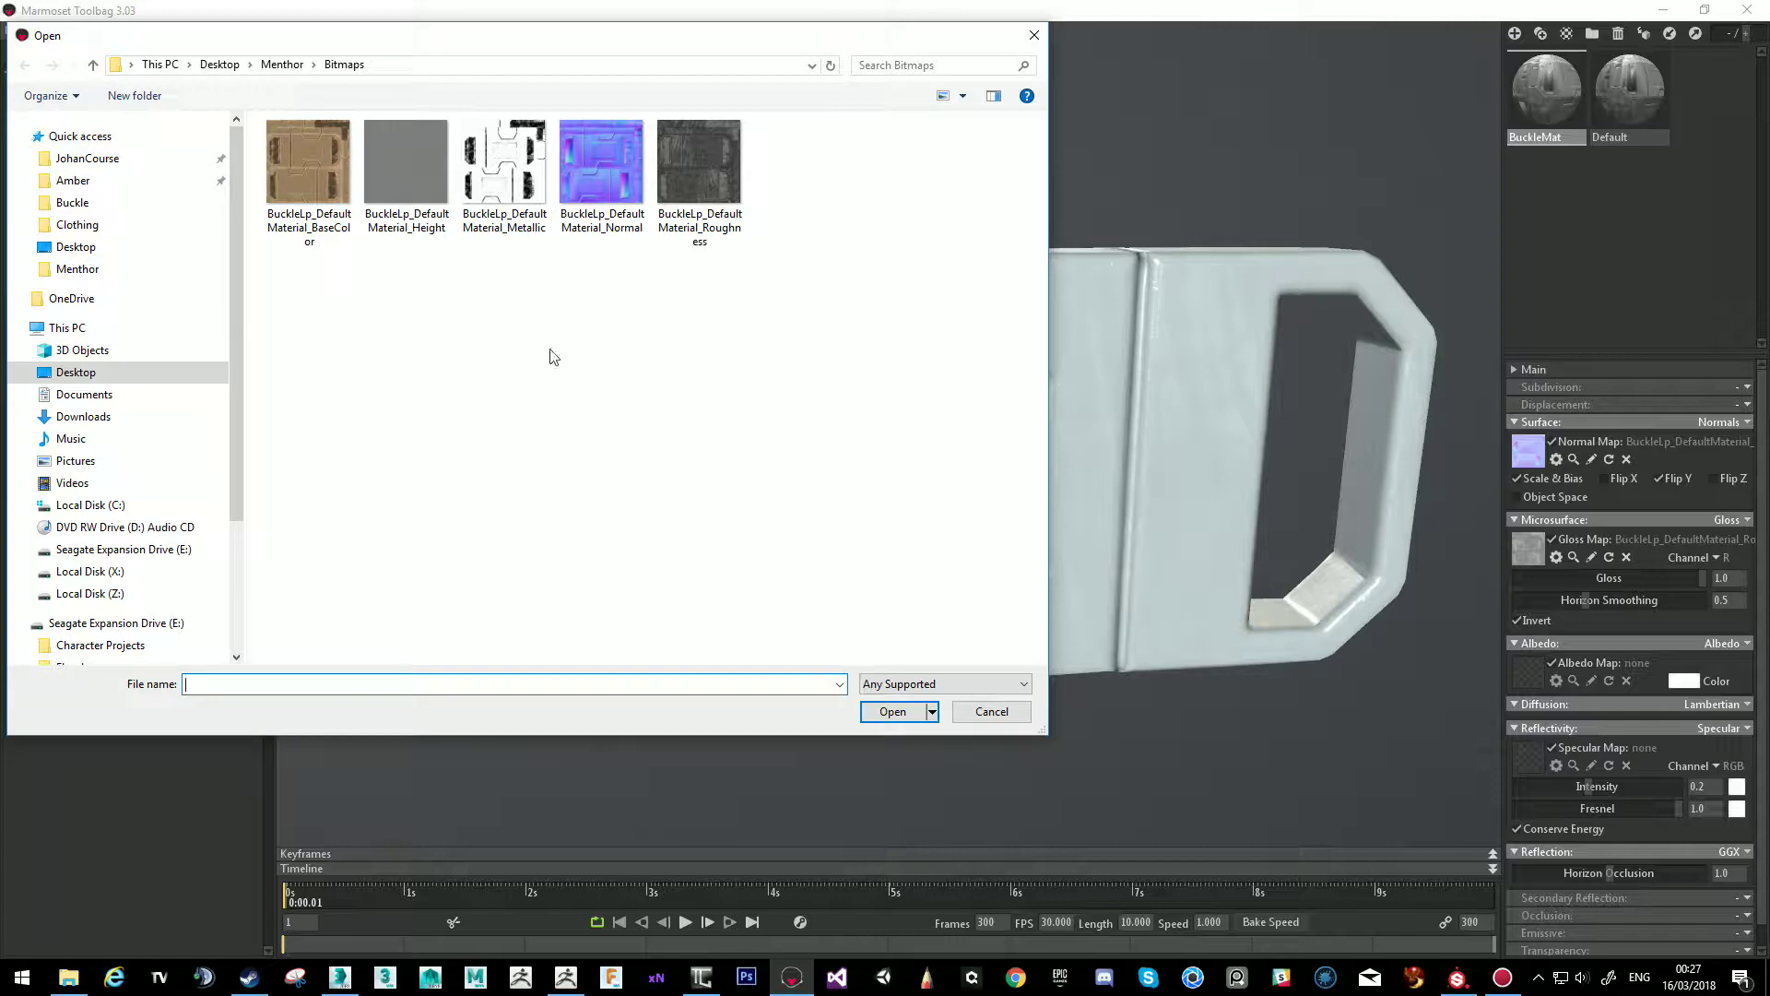
{"action": "double_click", "coordinate": [306, 162]}
{"action": "left_click_drag", "start_coordinate": [978, 421], "coordinate": [985, 410]}
Change BuckleMat's reflectivity model to Metalness and load the BuckleLp_DefaultMaterial_Metallic bitmap as its metalness map.
{"action": "left_click", "coordinate": [1740, 733]}
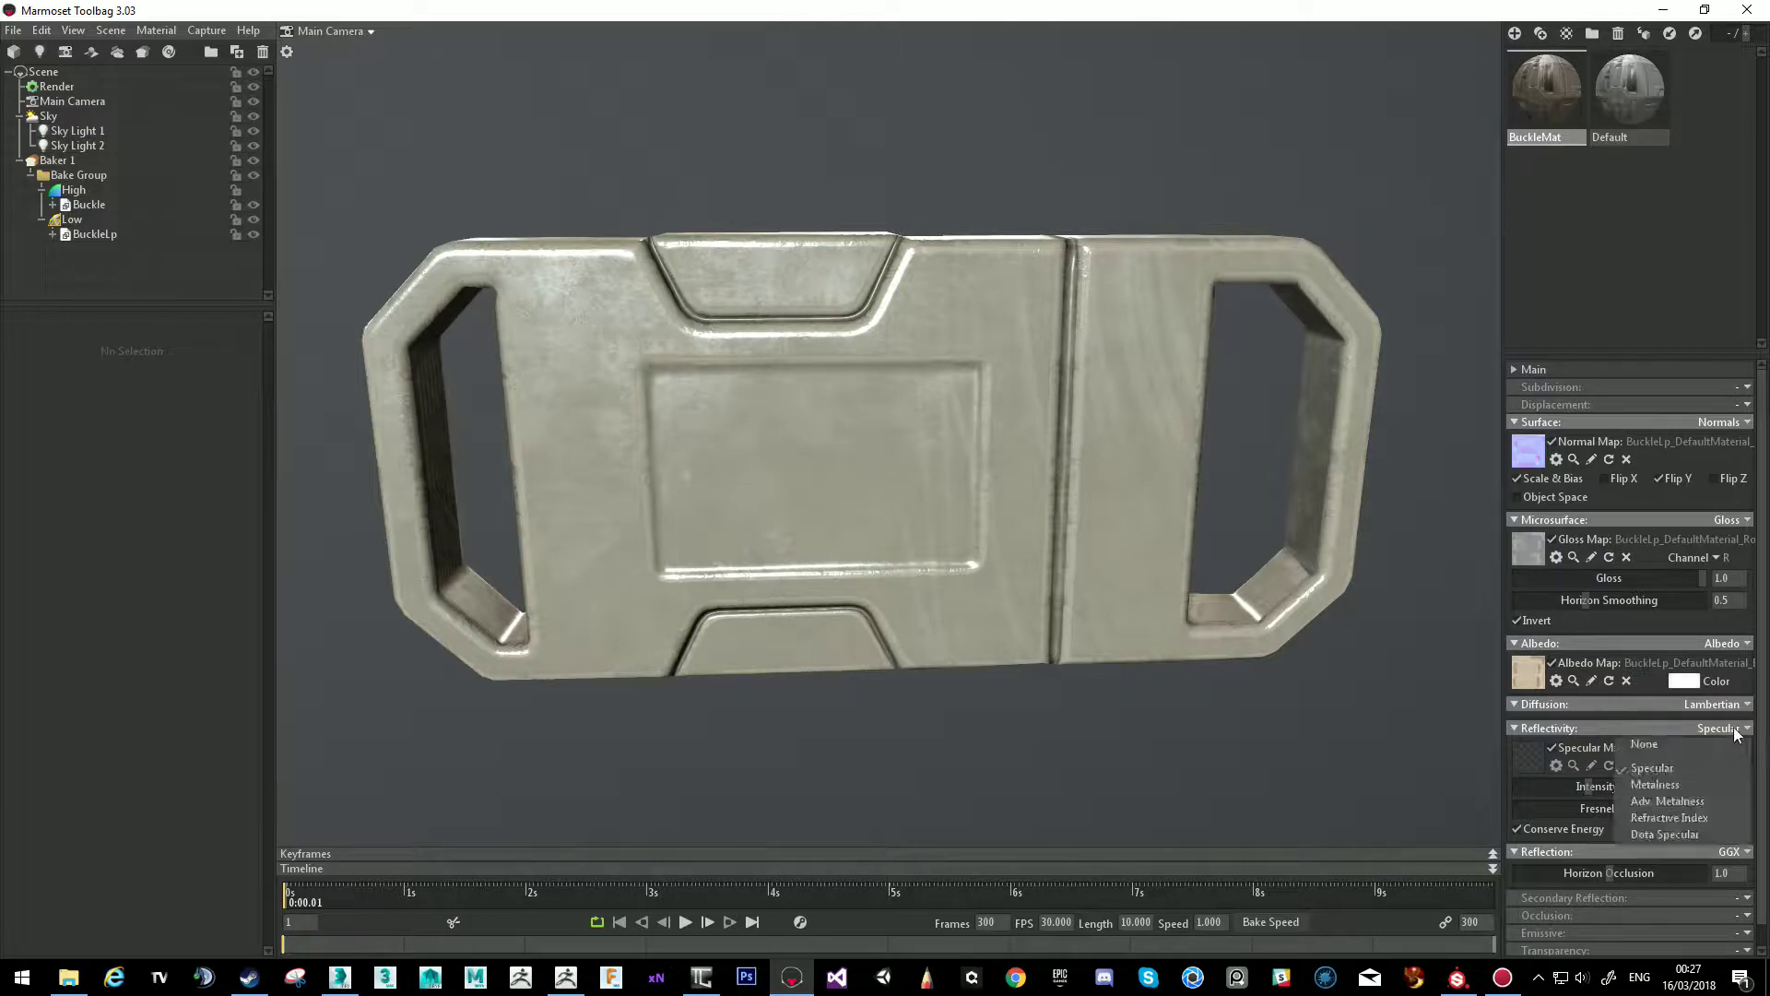
{"action": "left_click", "coordinate": [1676, 785]}
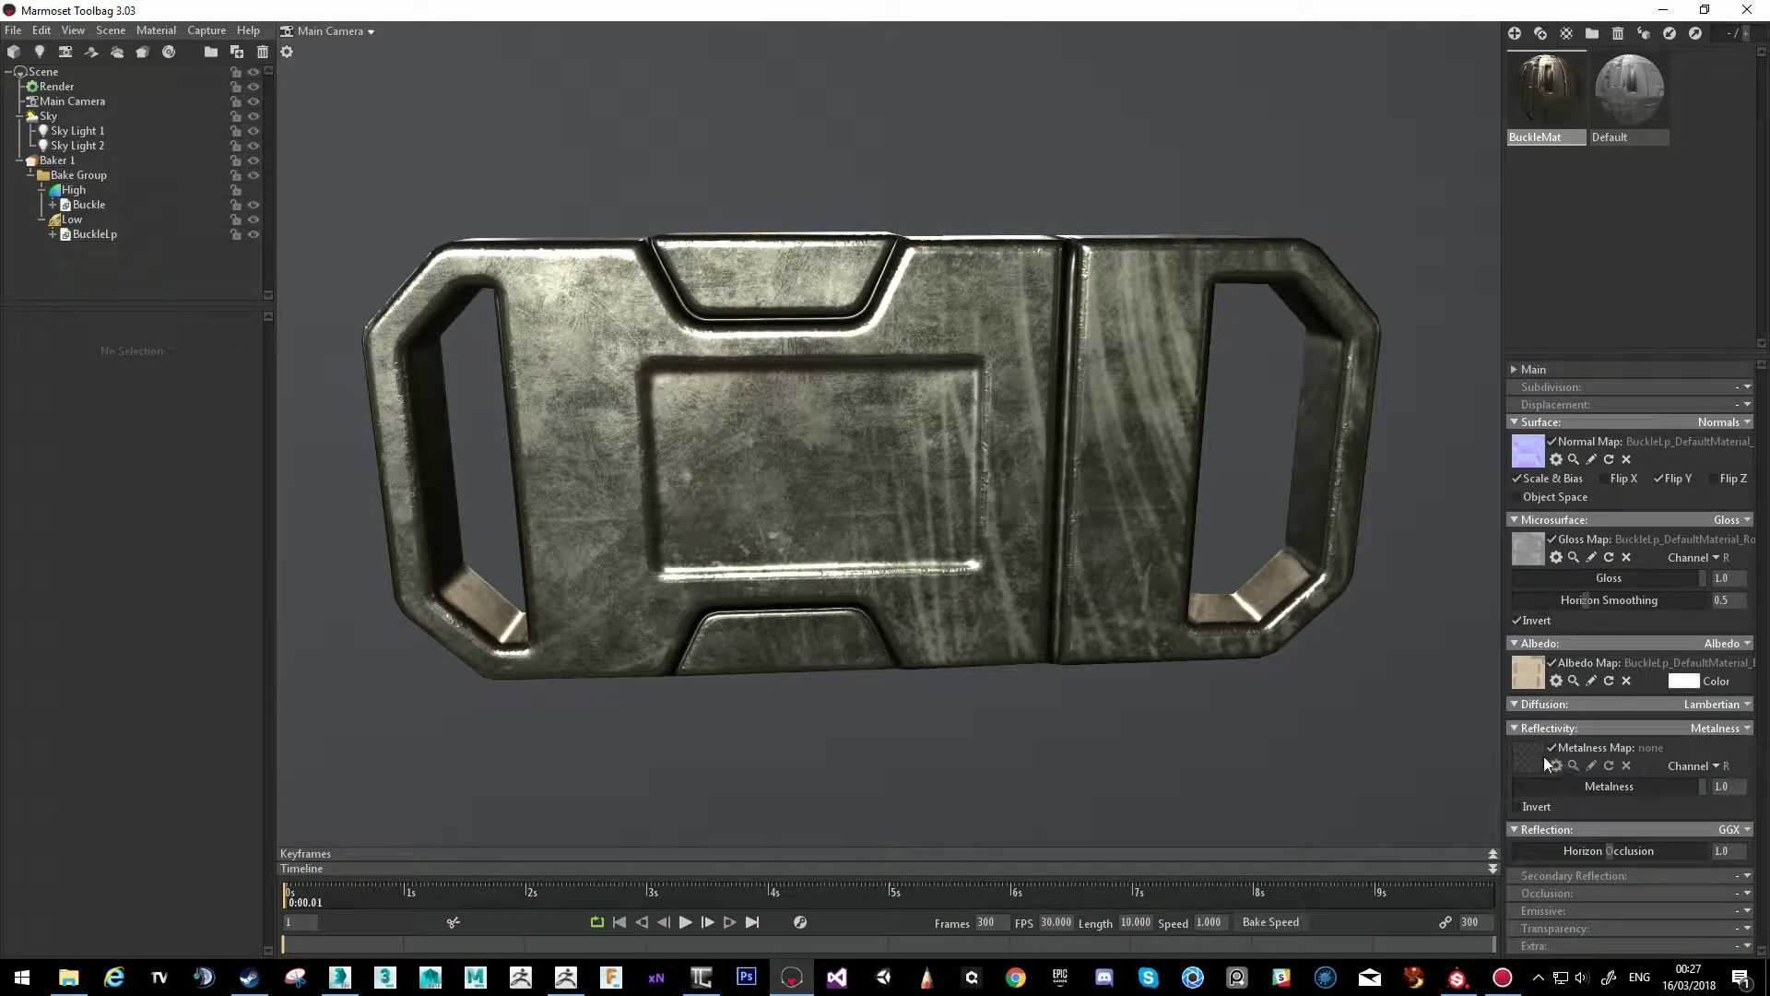
{"action": "left_click", "coordinate": [1527, 754]}
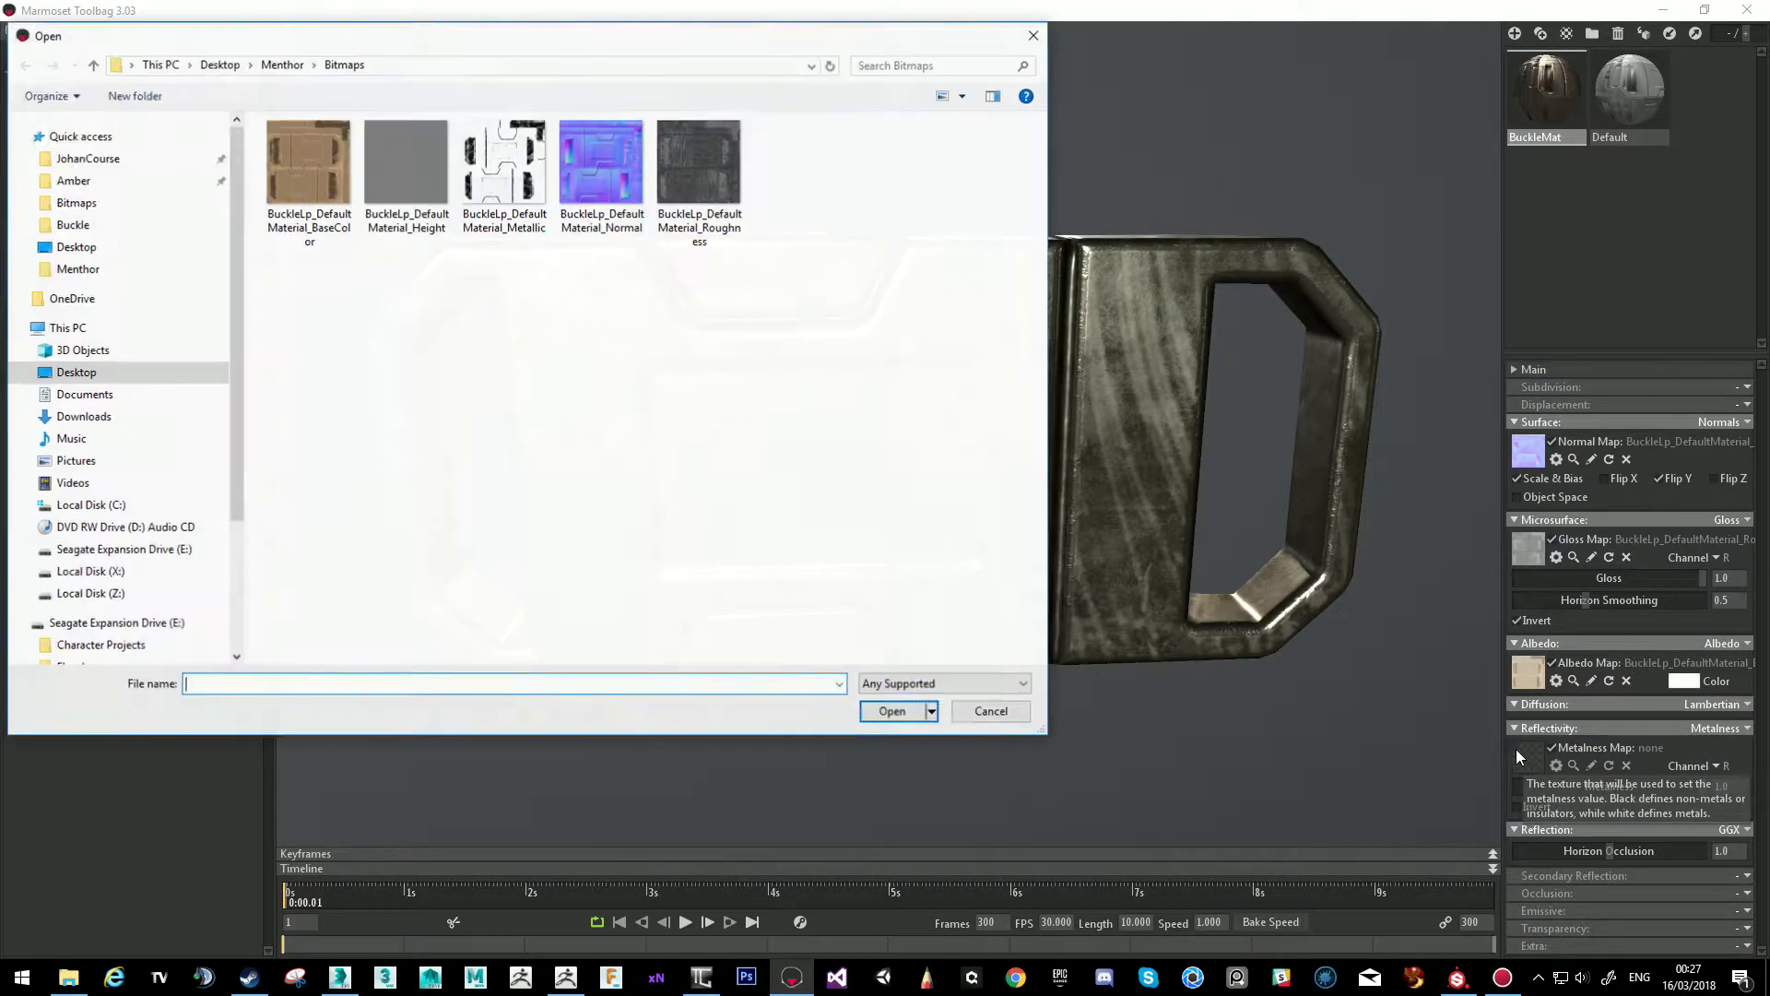
{"action": "double_click", "coordinate": [498, 178]}
{"action": "left_click_drag", "start_coordinate": [1095, 453], "coordinate": [1158, 553]}
{"action": "left_click_drag", "start_coordinate": [1263, 587], "coordinate": [754, 486]}
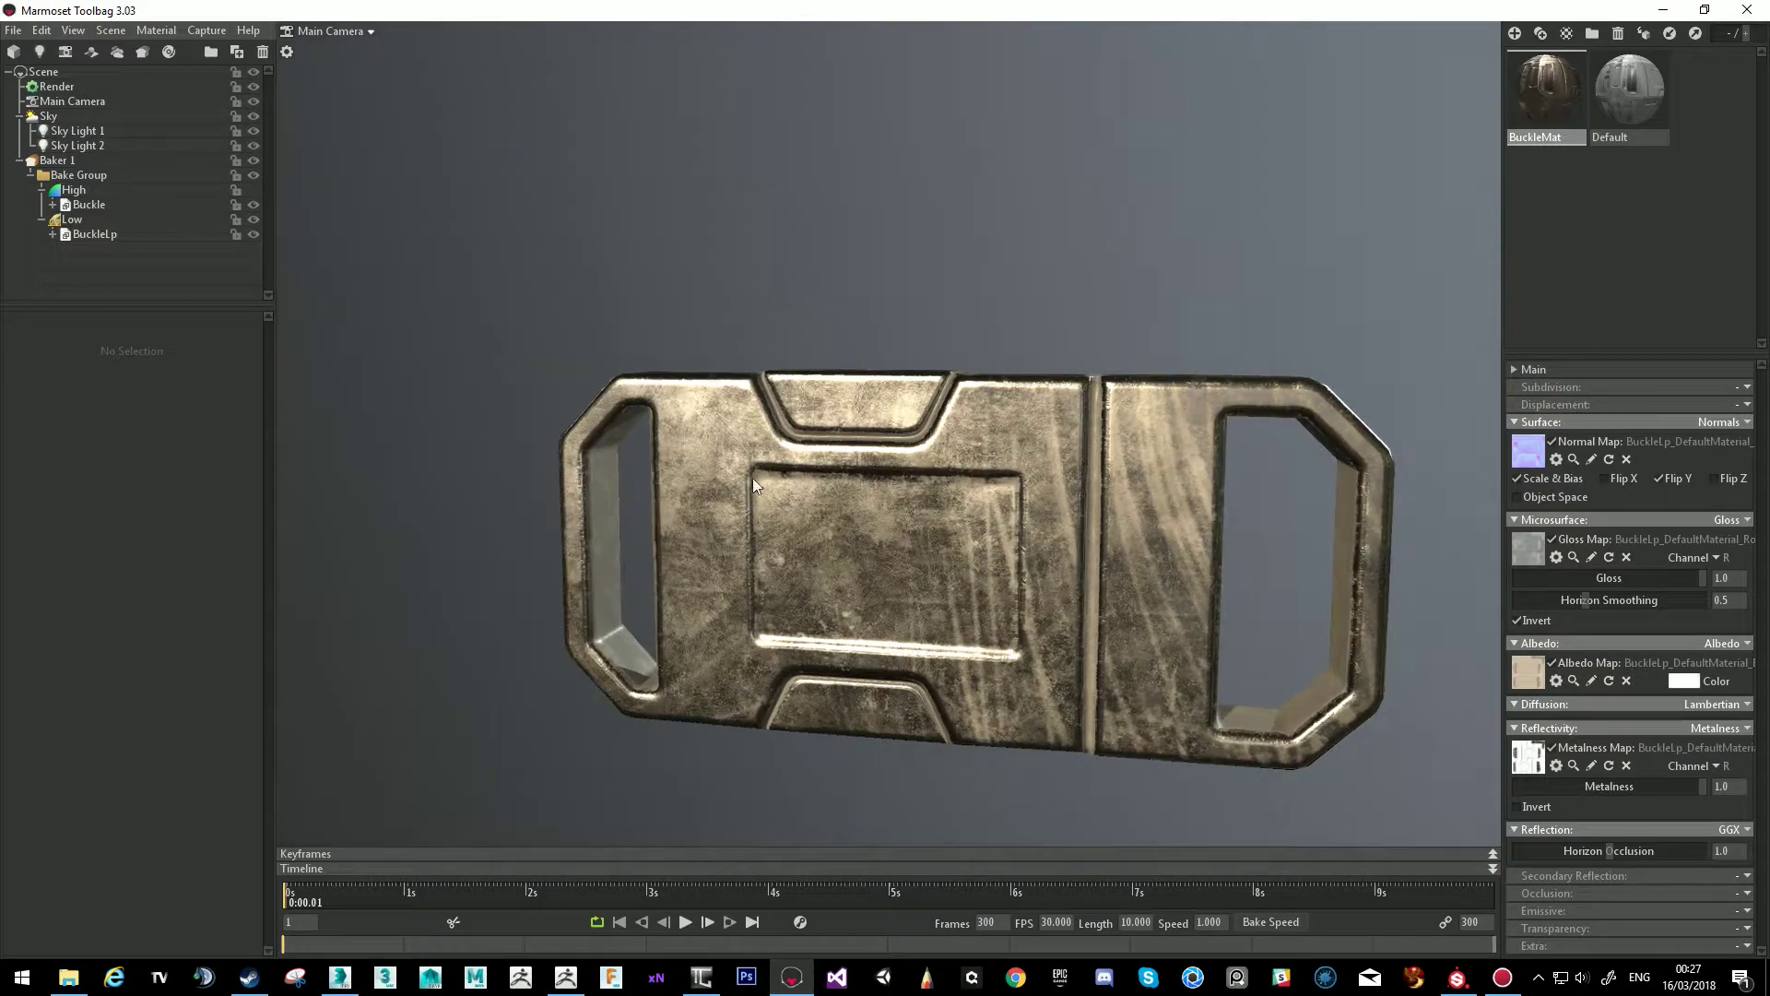
{"action": "mouse_move", "coordinate": [427, 320]}
{"action": "left_mouse_down"}
{"action": "mouse_move", "coordinate": [1020, 642]}
{"action": "mouse_move", "coordinate": [833, 490]}
{"action": "left_mouse_up"}
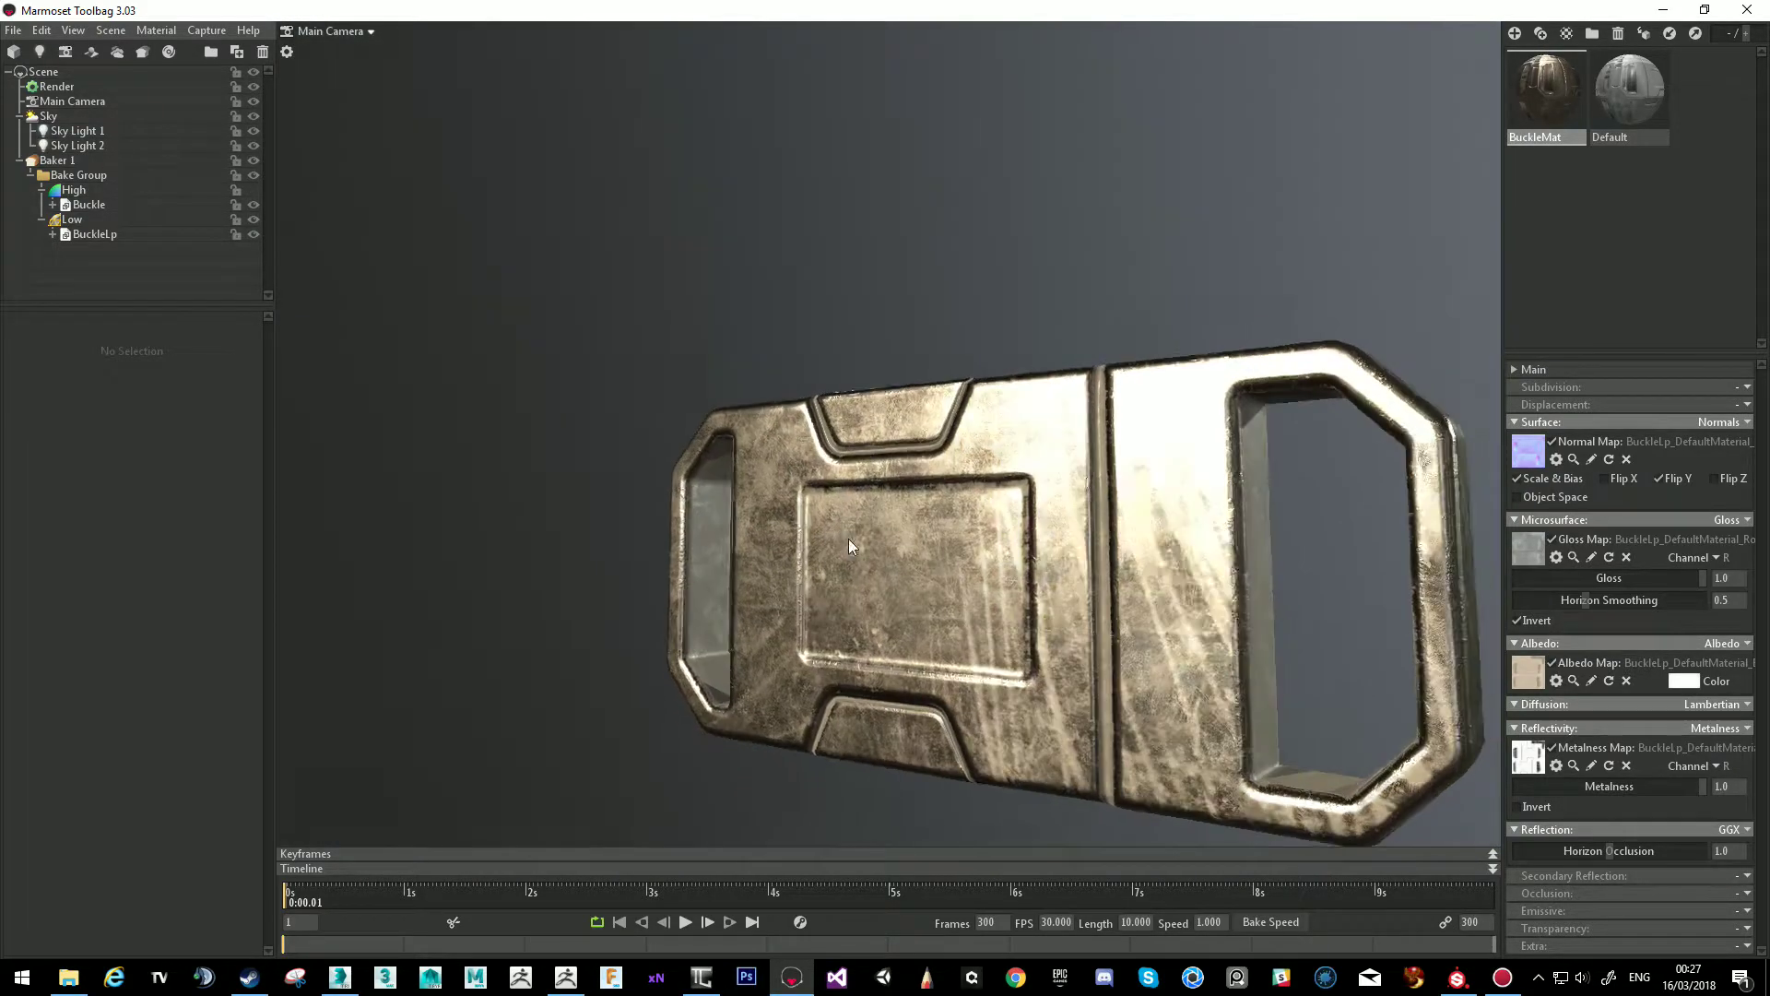
{"action": "left_click_drag", "start_coordinate": [965, 595], "coordinate": [927, 682]}
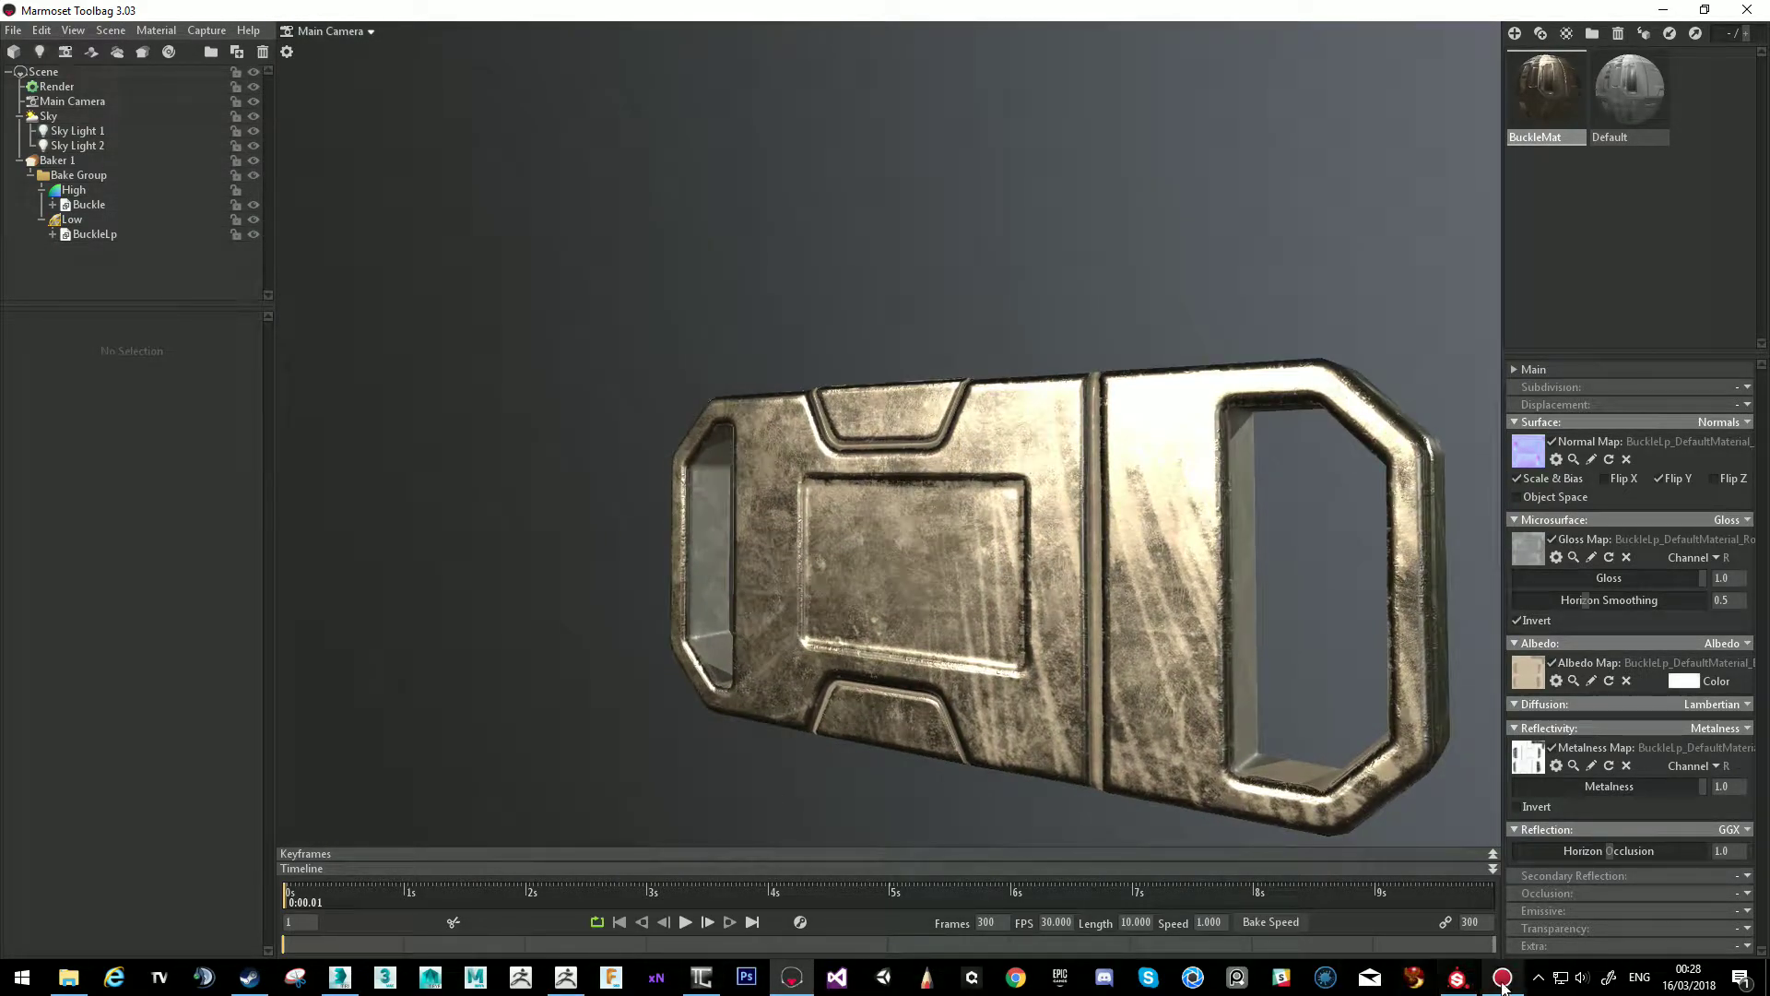
Switch to Substance Painter and change the viewport's environment map to studio_03.
{"action": "left_click", "coordinate": [1458, 980]}
{"action": "mouse_move", "coordinate": [959, 405]}
{"action": "left_mouse_down", "text": "alt"}
{"action": "mouse_move", "coordinate": [875, 431]}
{"action": "mouse_move", "coordinate": [1002, 454]}
{"action": "left_mouse_up", "text": "alt"}
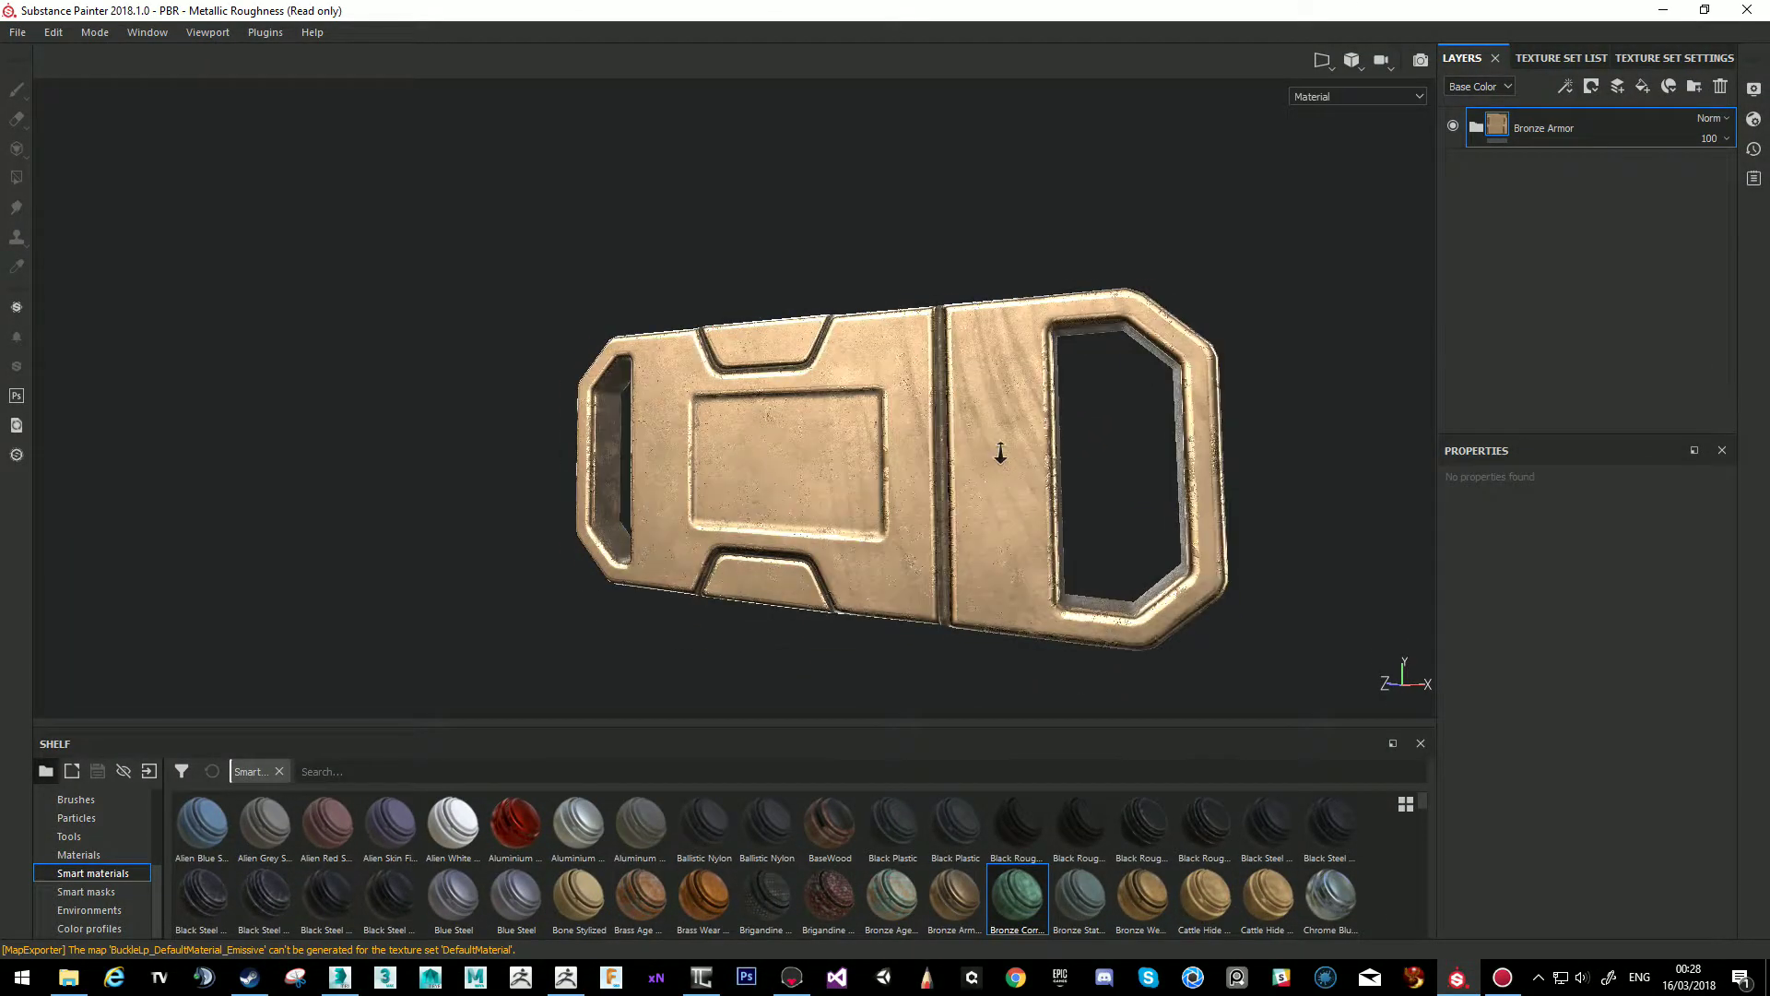
{"action": "left_click", "coordinate": [1656, 58]}
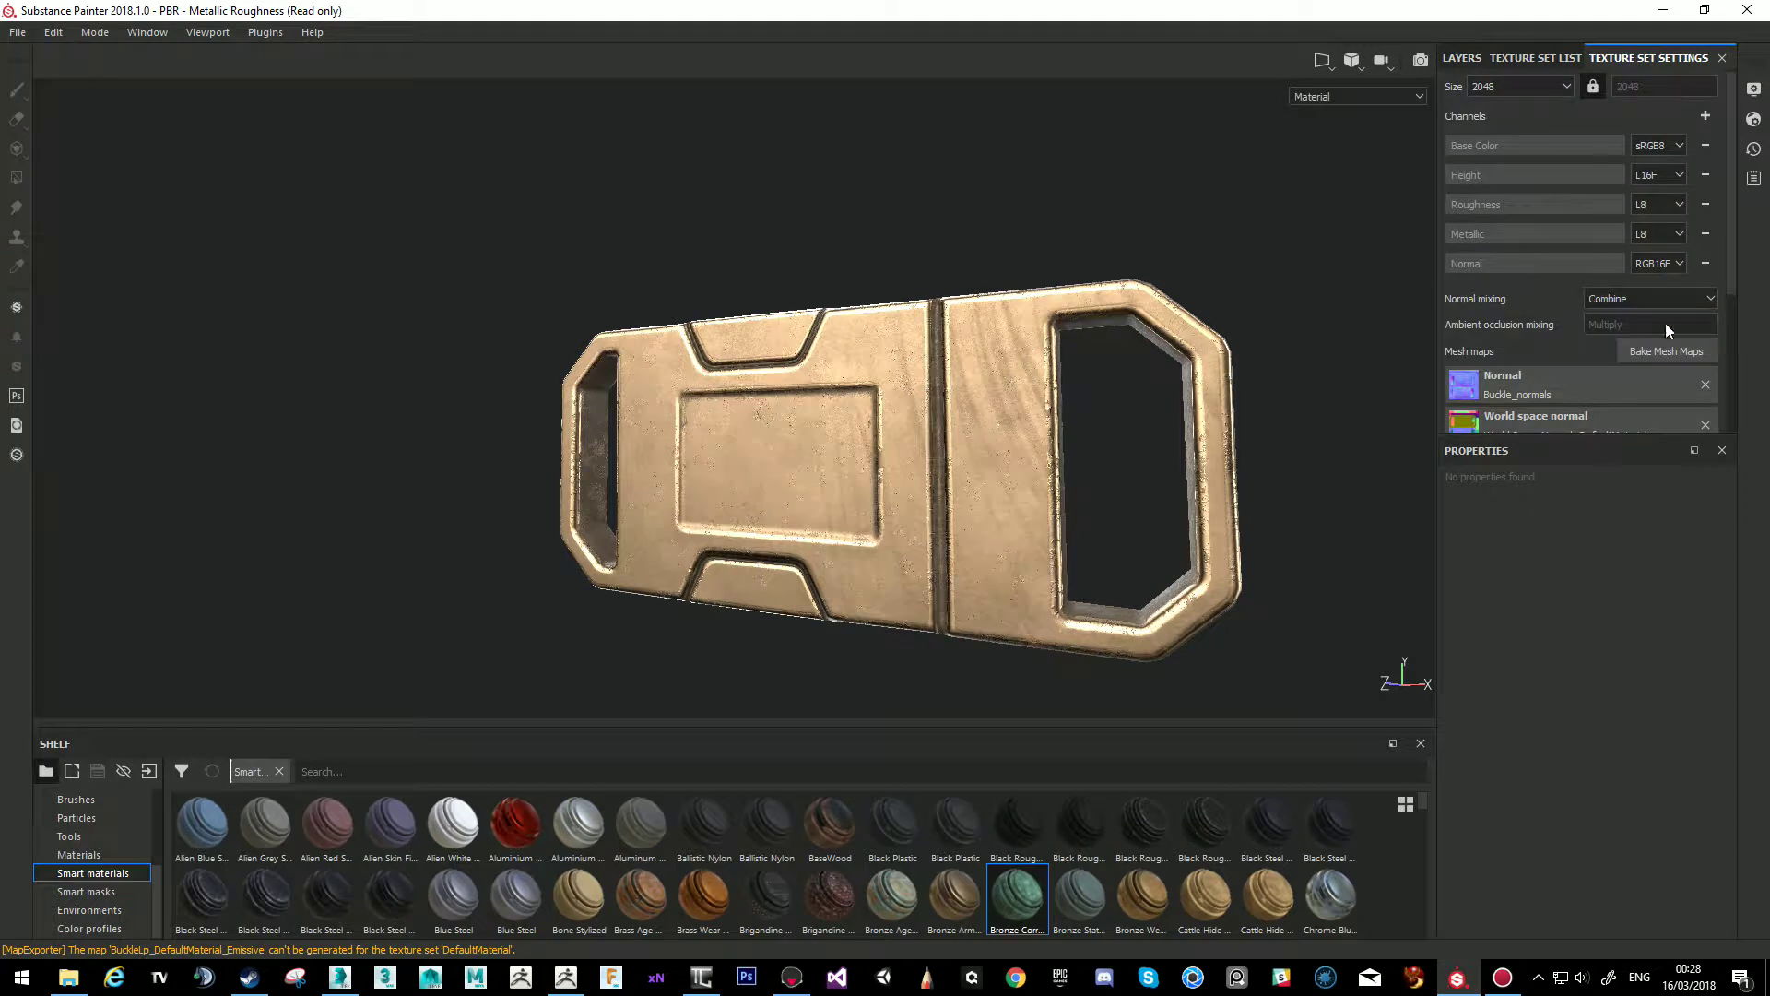
{"action": "left_click", "coordinate": [1754, 91]}
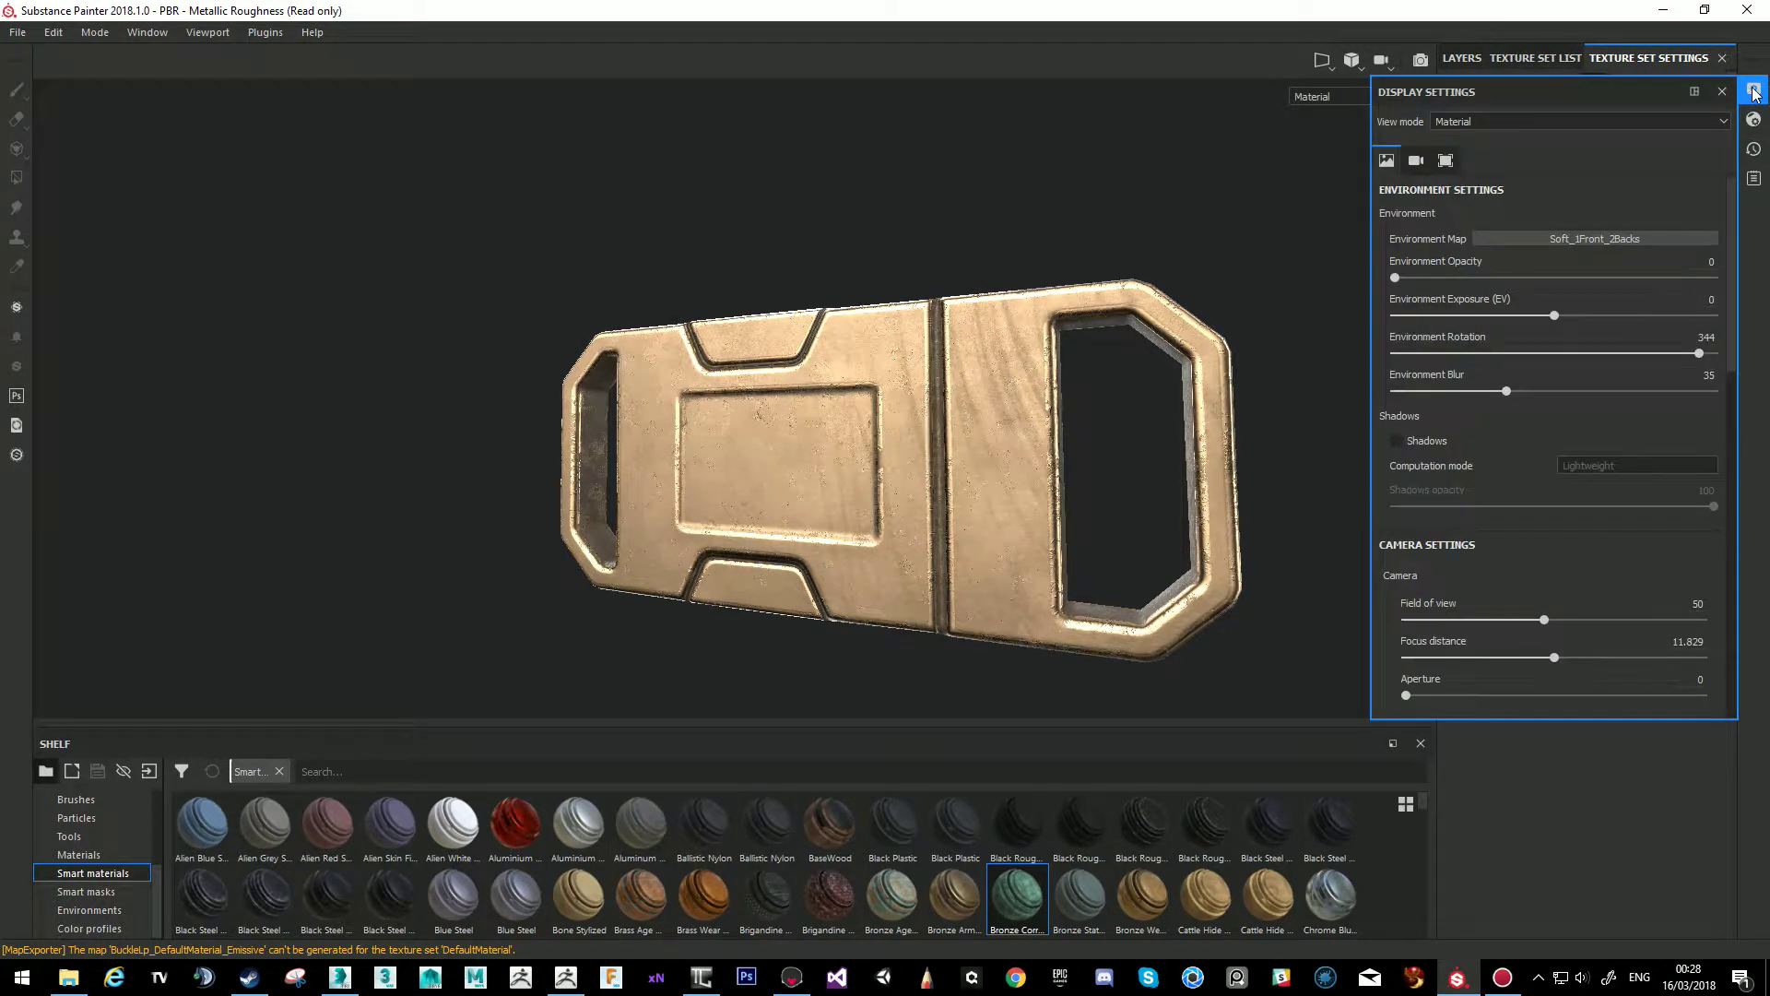
{"action": "left_click", "coordinate": [1597, 239]}
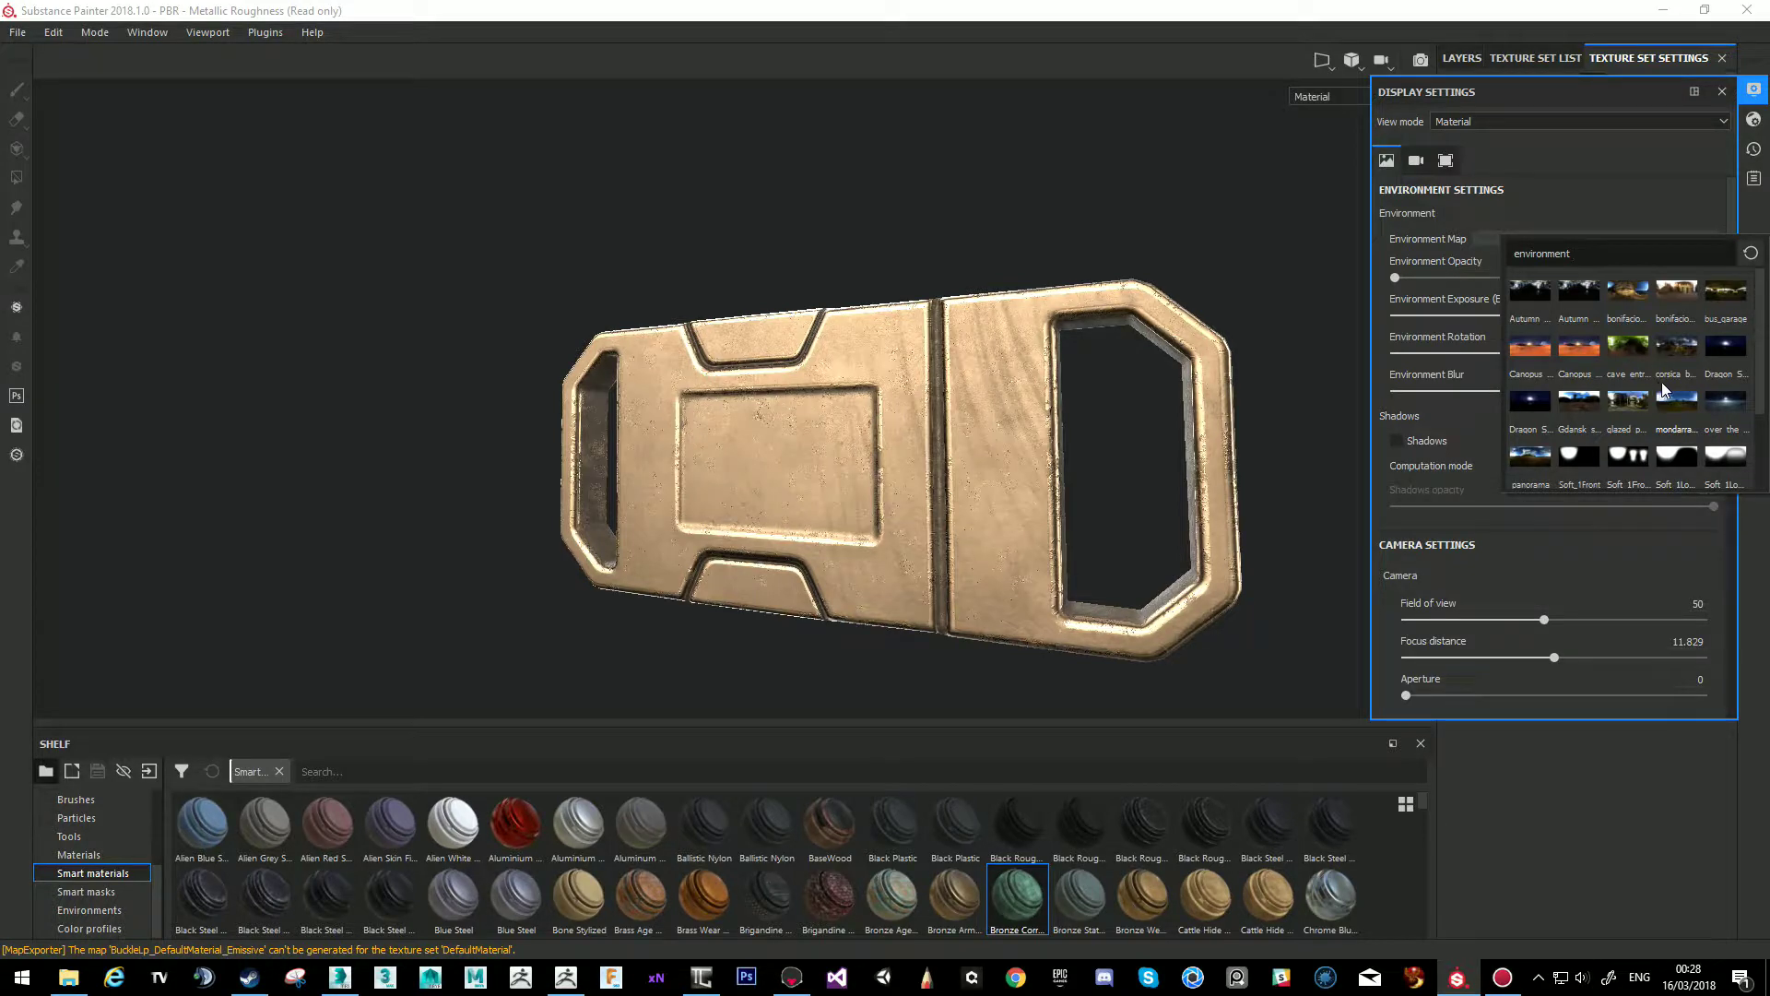
{"action": "scroll", "coordinate": [1659, 390], "scroll_direction": "down", "scroll_amount": 2}
{"action": "left_click", "coordinate": [1531, 456]}
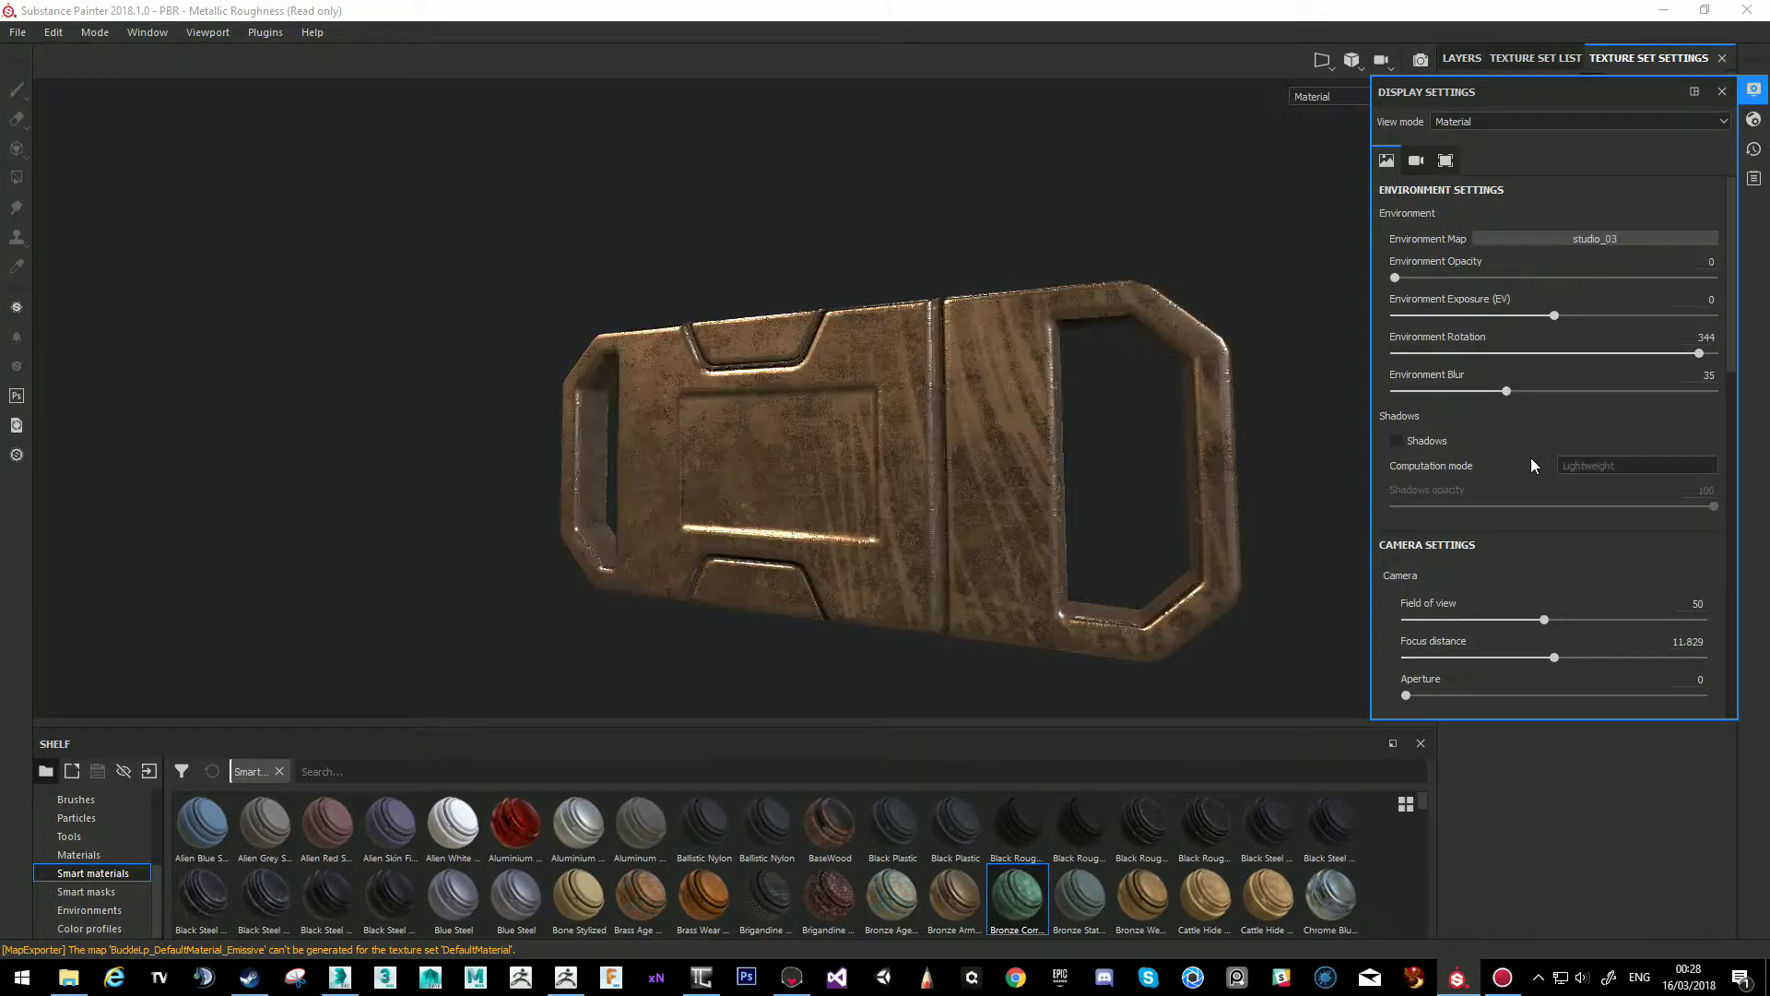
Rotate the environment lighting, close the display settings and examine the buckle's bronze surface from several angles.
{"action": "left_click_drag", "start_coordinate": [1113, 310], "coordinate": [1042, 350], "text": "alt"}
{"action": "right_click_drag", "start_coordinate": [1042, 350], "coordinate": [979, 388], "text": "shift"}
{"action": "left_click_drag", "start_coordinate": [979, 388], "coordinate": [899, 502], "text": "alt"}
{"action": "left_click", "coordinate": [1720, 92]}
{"action": "left_click_drag", "start_coordinate": [1234, 317], "coordinate": [1671, 312], "text": "alt"}
{"action": "right_click_drag", "start_coordinate": [1671, 312], "coordinate": [1233, 356], "text": "alt"}
{"action": "left_click_drag", "start_coordinate": [1233, 356], "coordinate": [1053, 411], "text": "alt"}
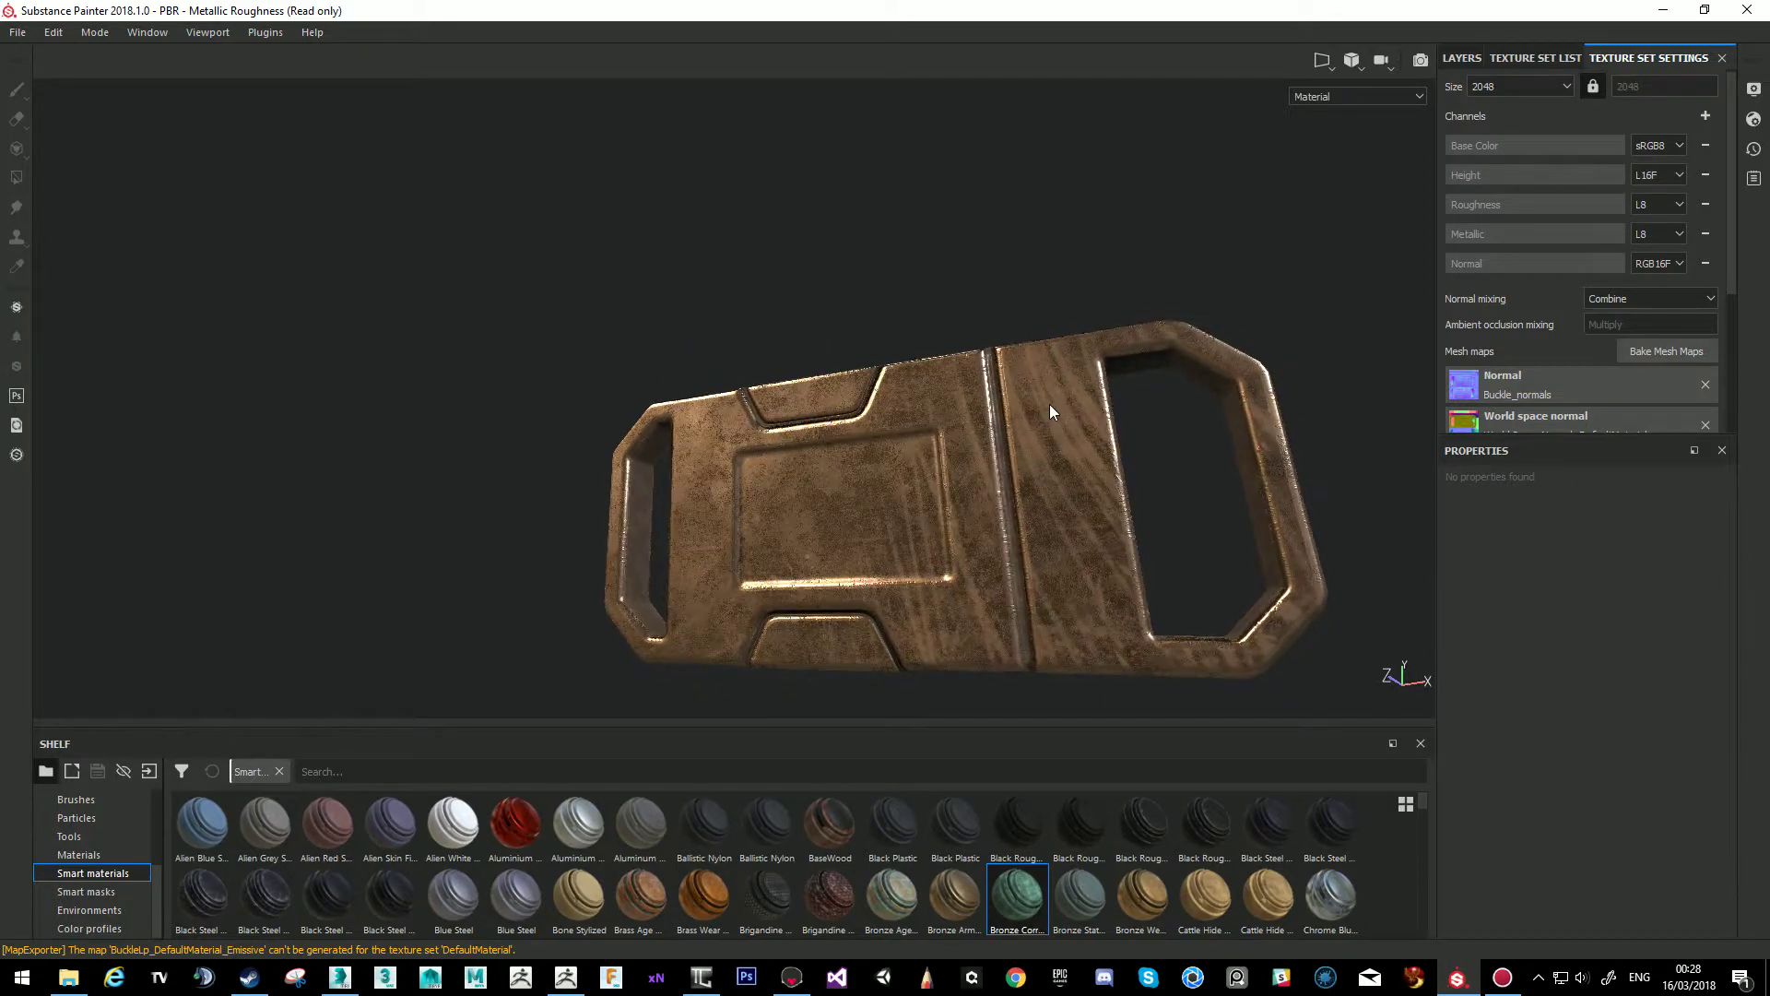
Return to Marmoset Toolbag, enable Occlusion for BuckleMat and load Buckle_ao from the Buckle folder as its occlusion map.
{"action": "left_click", "coordinate": [1664, 9]}
{"action": "mouse_move", "coordinate": [1233, 529]}
{"action": "left_mouse_down"}
{"action": "mouse_move", "coordinate": [1119, 389]}
{"action": "mouse_move", "coordinate": [1082, 402]}
{"action": "mouse_move", "coordinate": [1097, 472]}
{"action": "mouse_move", "coordinate": [1150, 522]}
{"action": "left_mouse_up"}
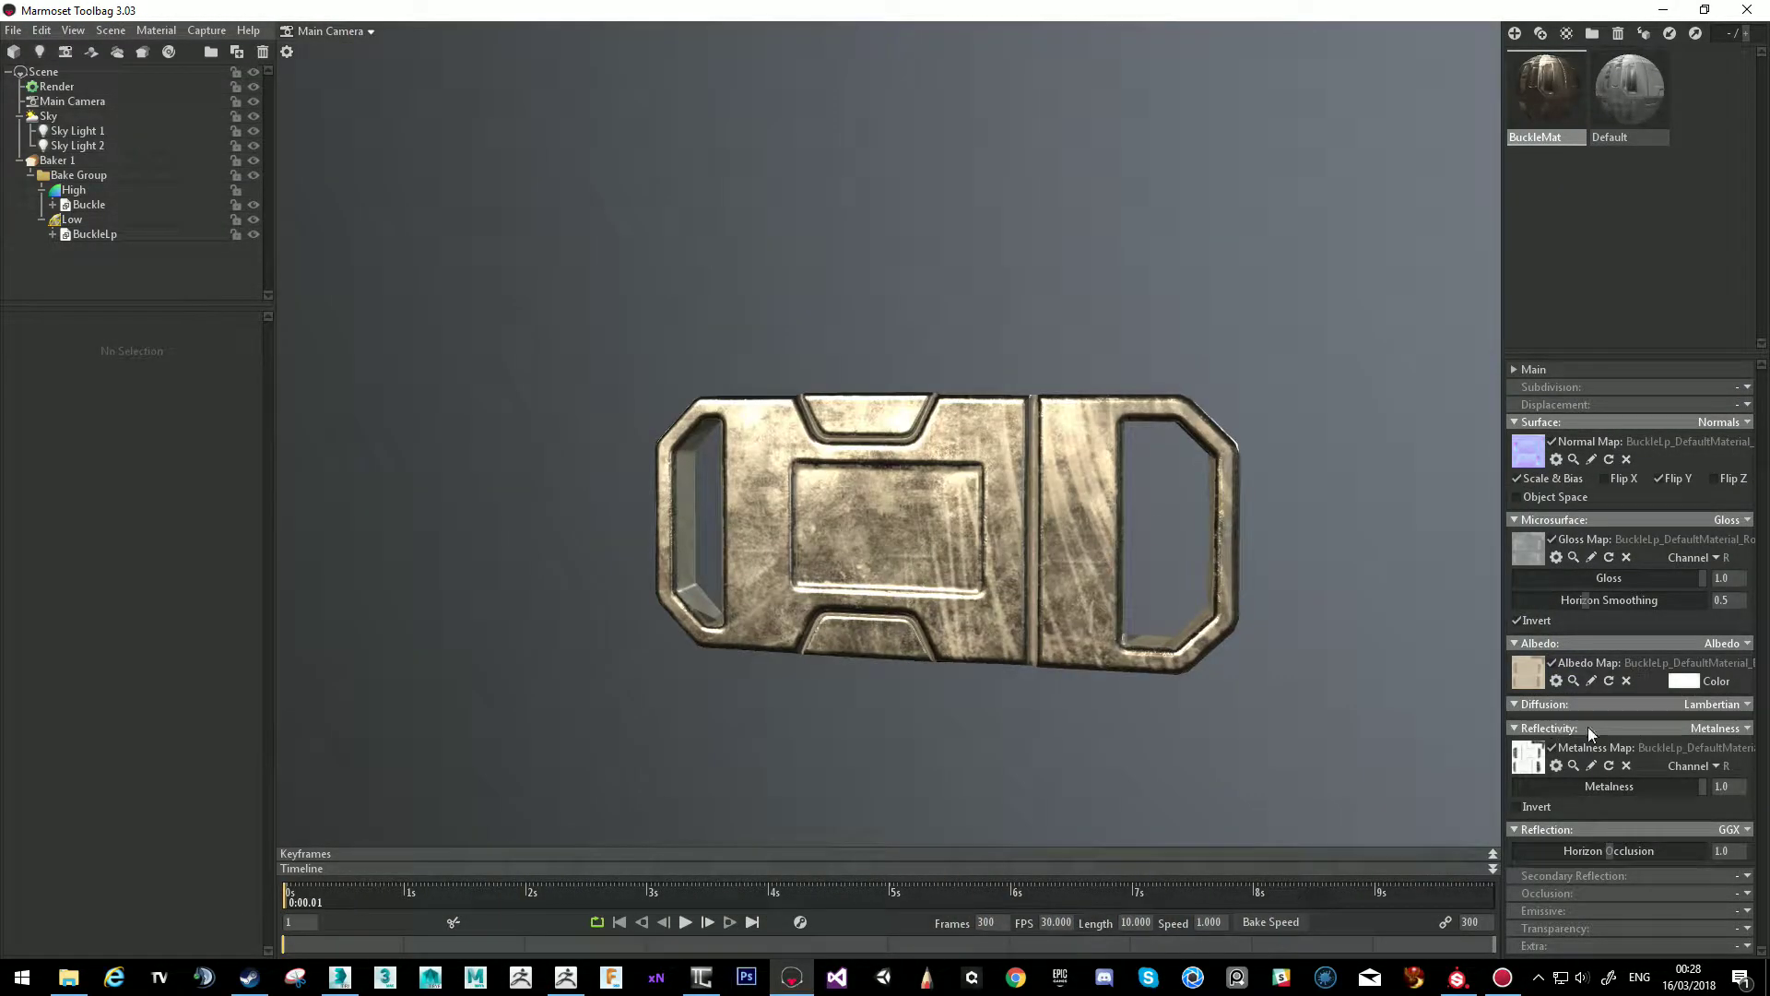
{"action": "left_click", "coordinate": [1736, 892]}
{"action": "left_click", "coordinate": [1689, 922]}
{"action": "left_click", "coordinate": [1539, 930]}
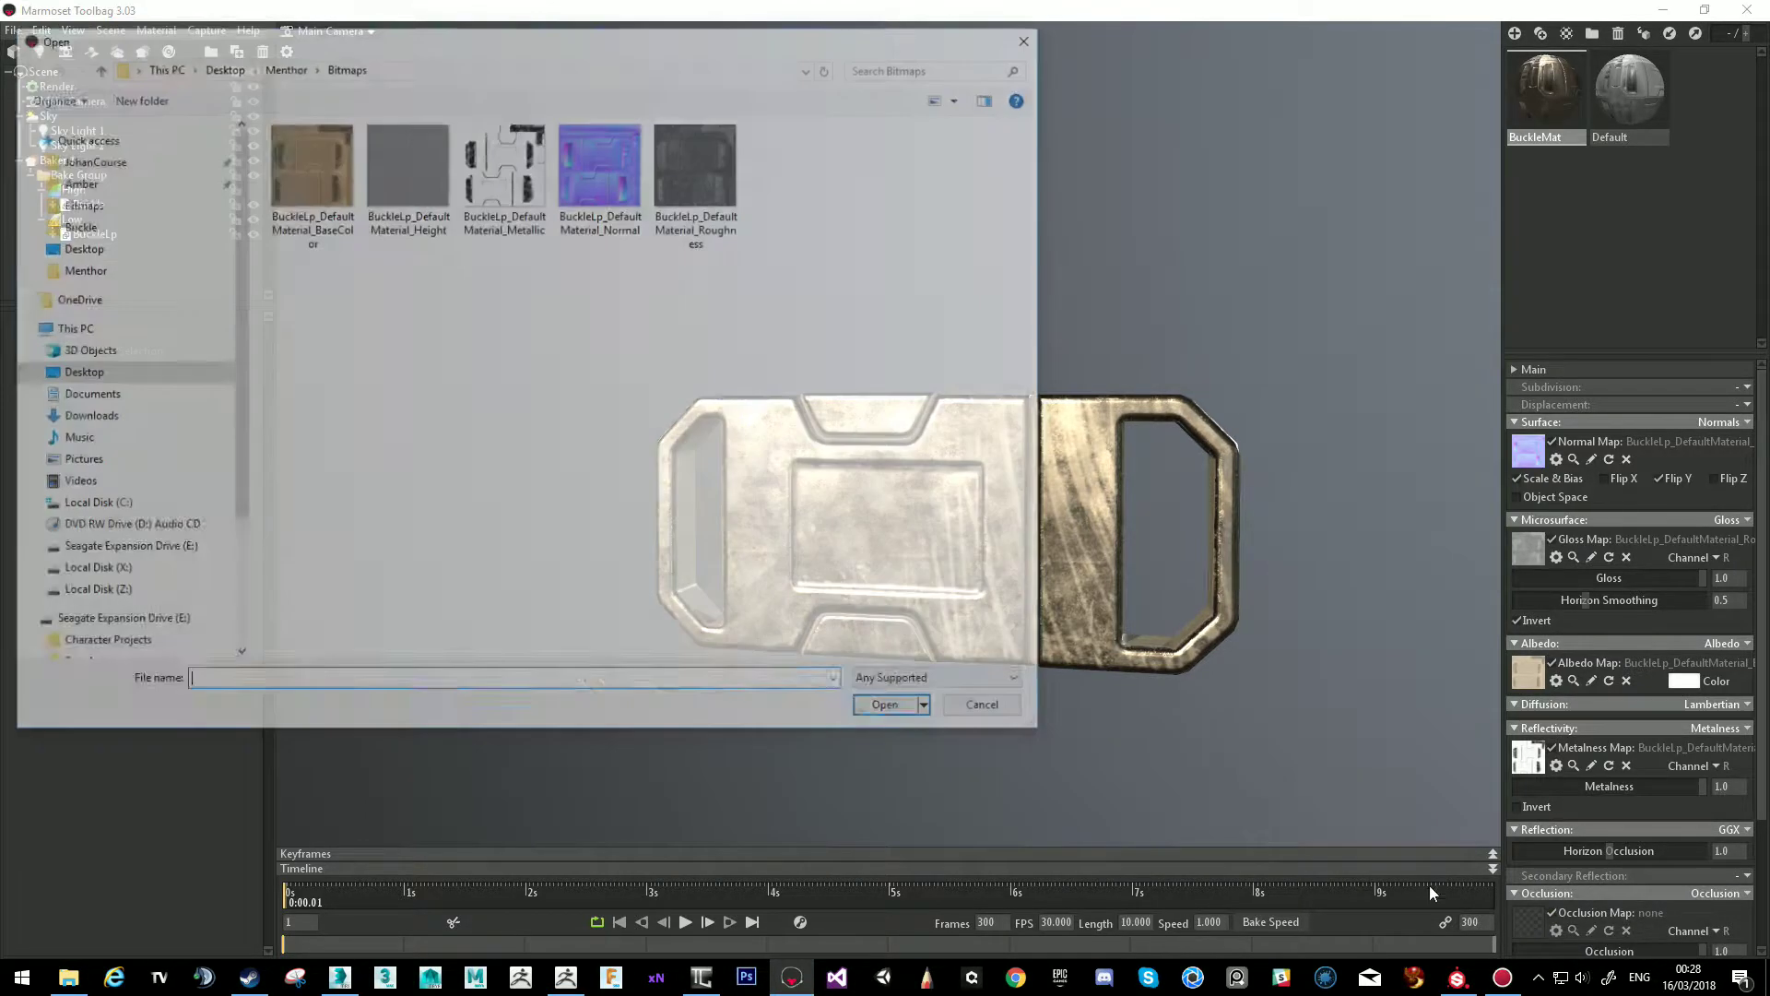
{"action": "left_click", "coordinate": [280, 65]}
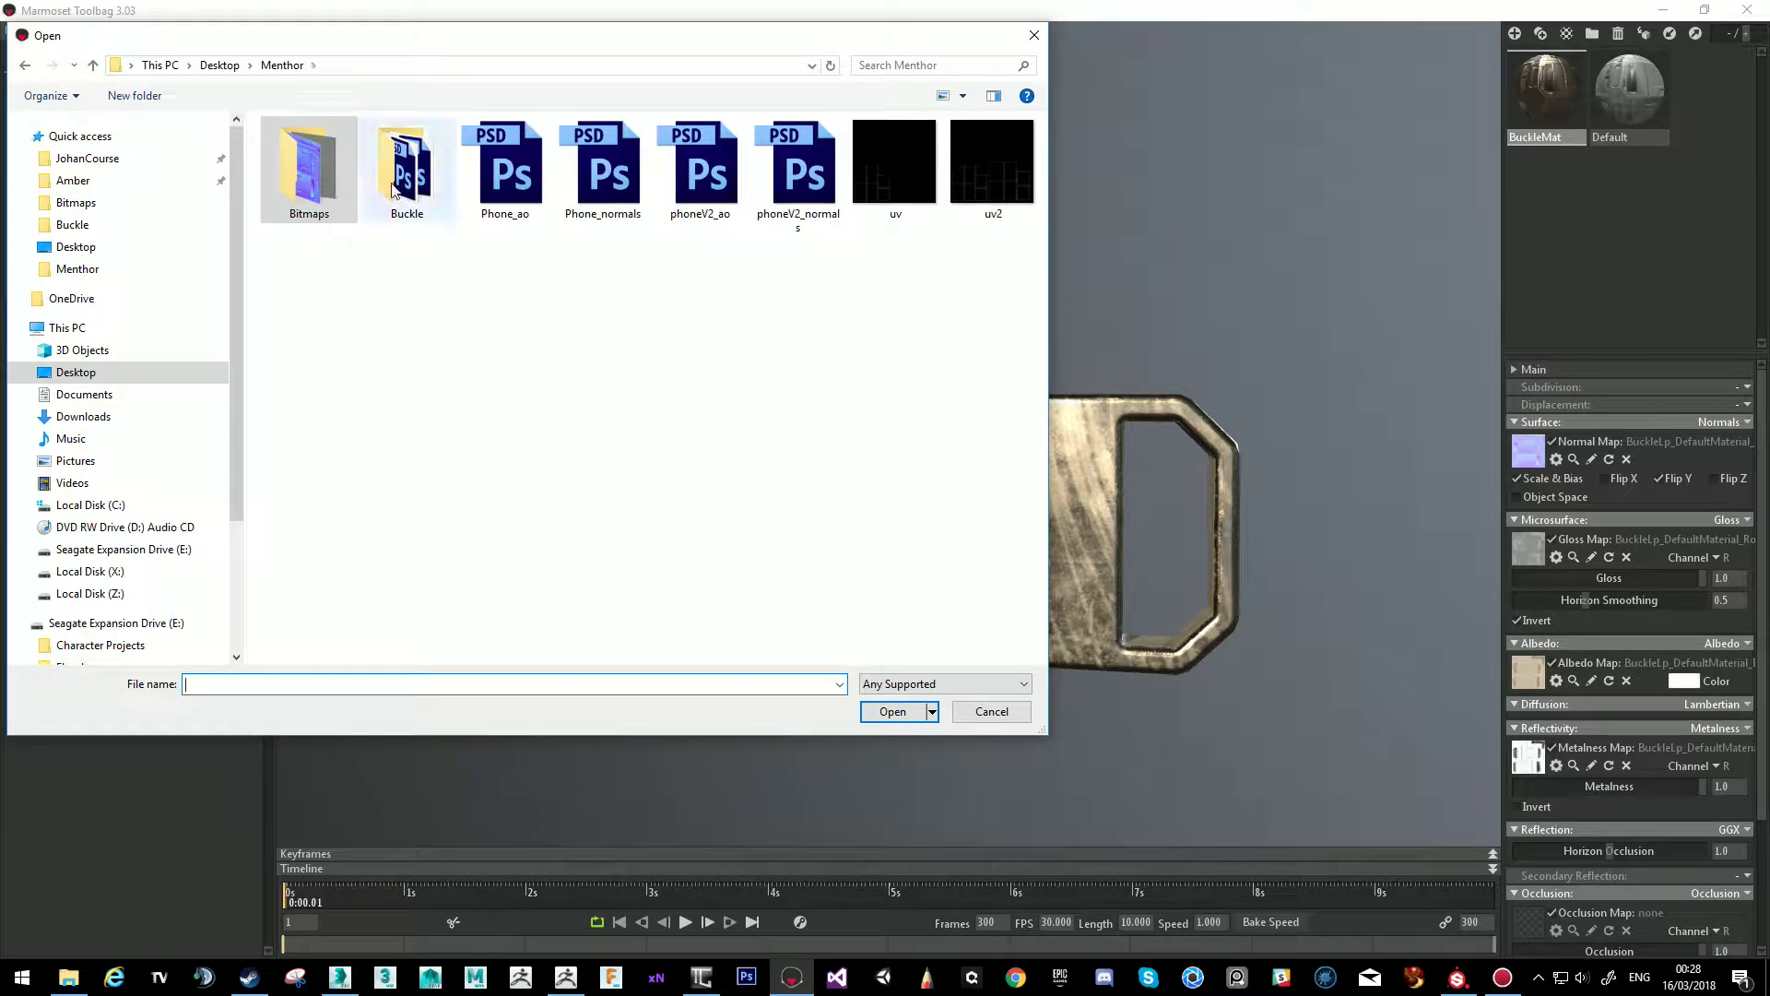
{"action": "double_click", "coordinate": [399, 178]}
{"action": "double_click", "coordinate": [324, 171]}
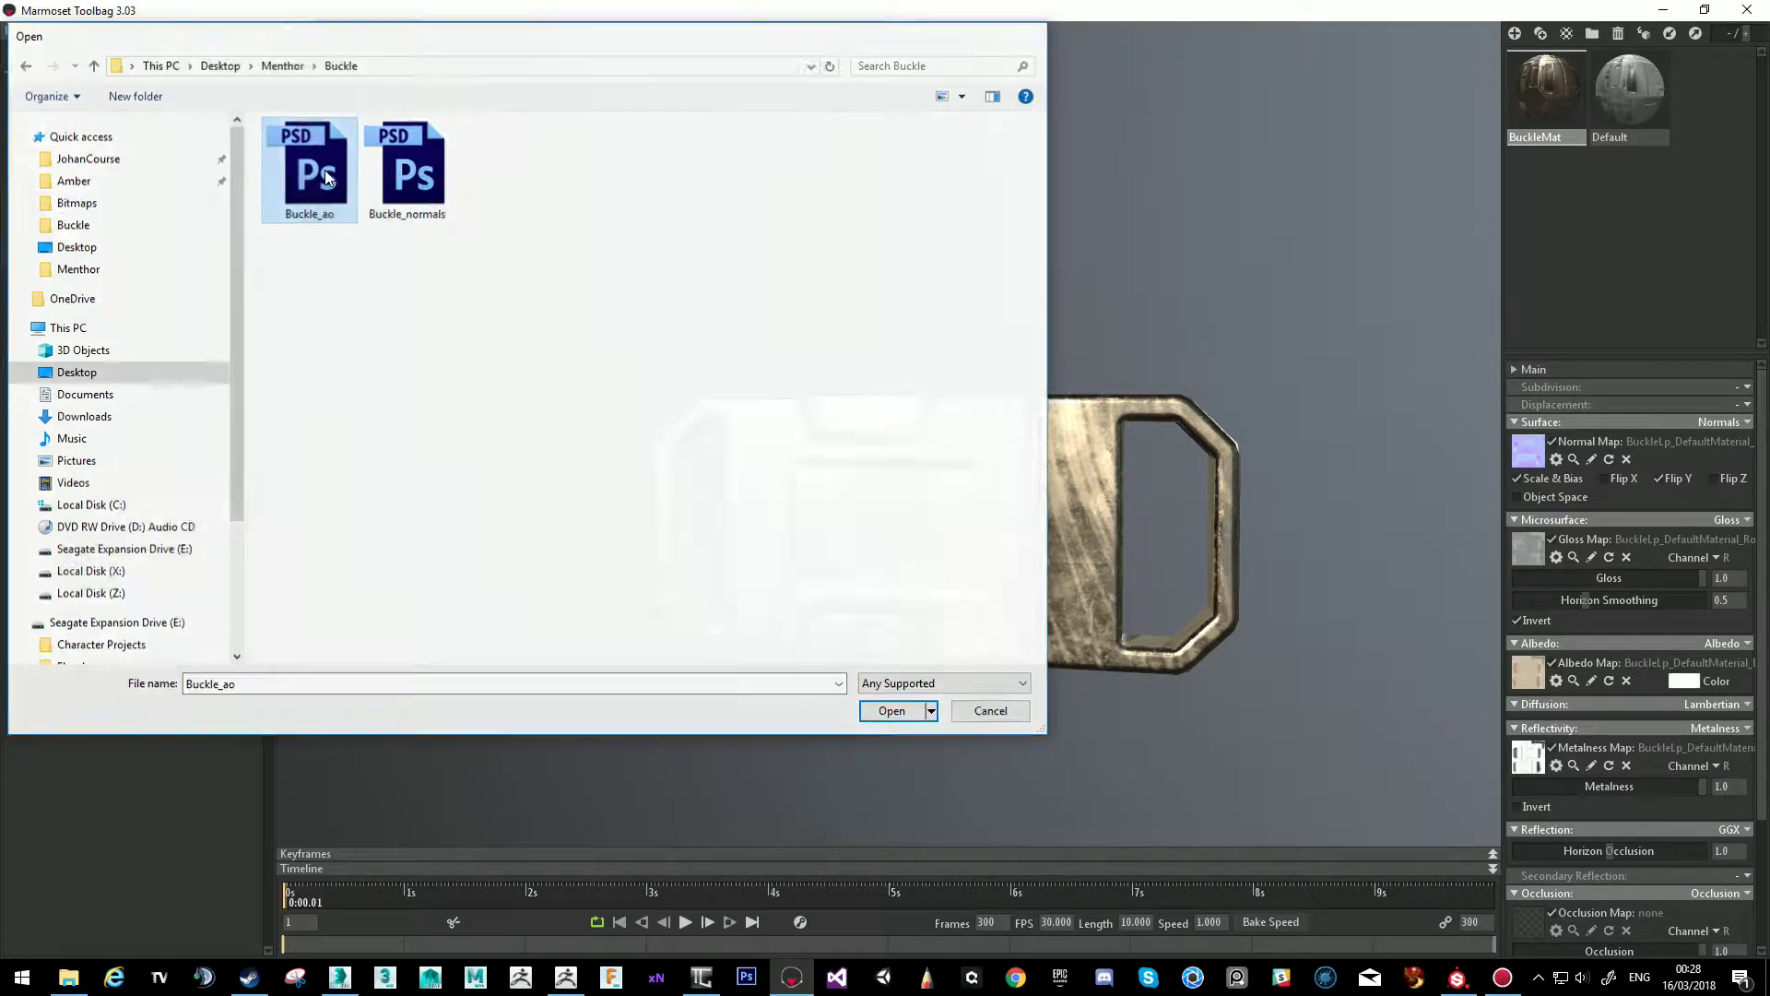
{"action": "scroll", "coordinate": [1584, 747], "scroll_direction": "down", "scroll_amount": 3}
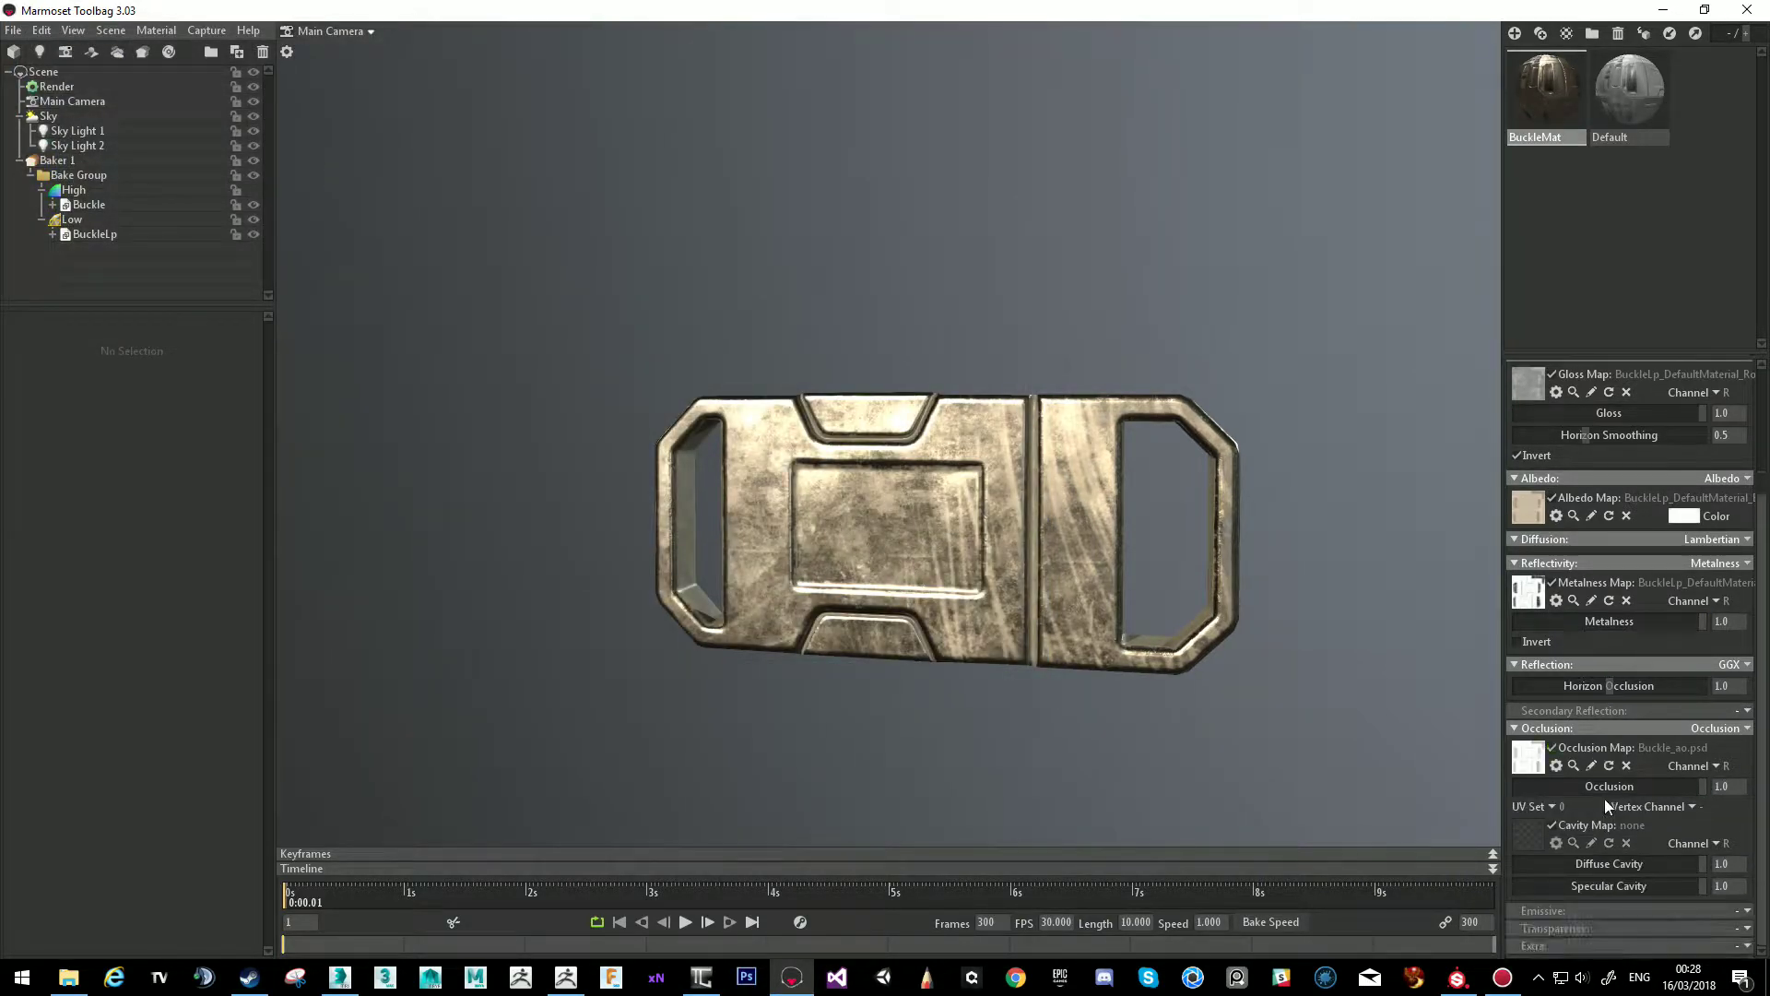
{"action": "scroll", "coordinate": [1612, 779], "scroll_direction": "up", "scroll_amount": 3}
{"action": "left_click_drag", "start_coordinate": [1464, 413], "coordinate": [706, 275]}
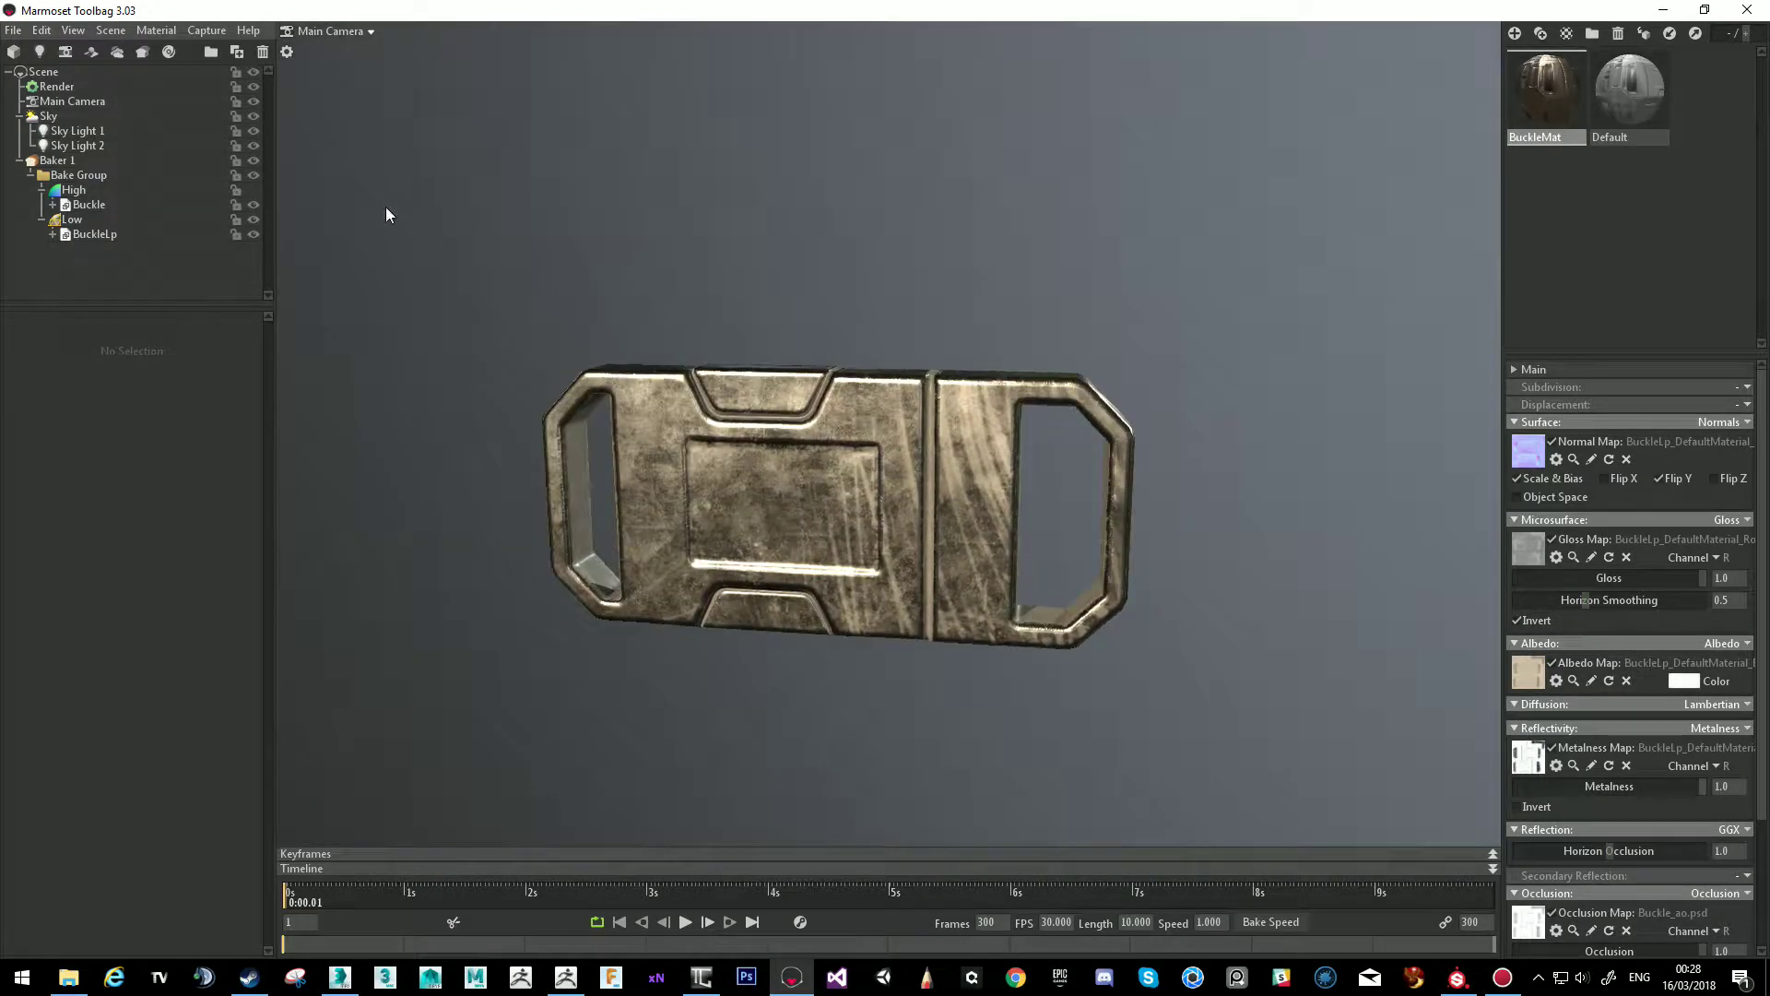
Delete both child lights of the sky, Sky Light 1 and Sky Light 2.
{"action": "left_click", "coordinate": [91, 116]}
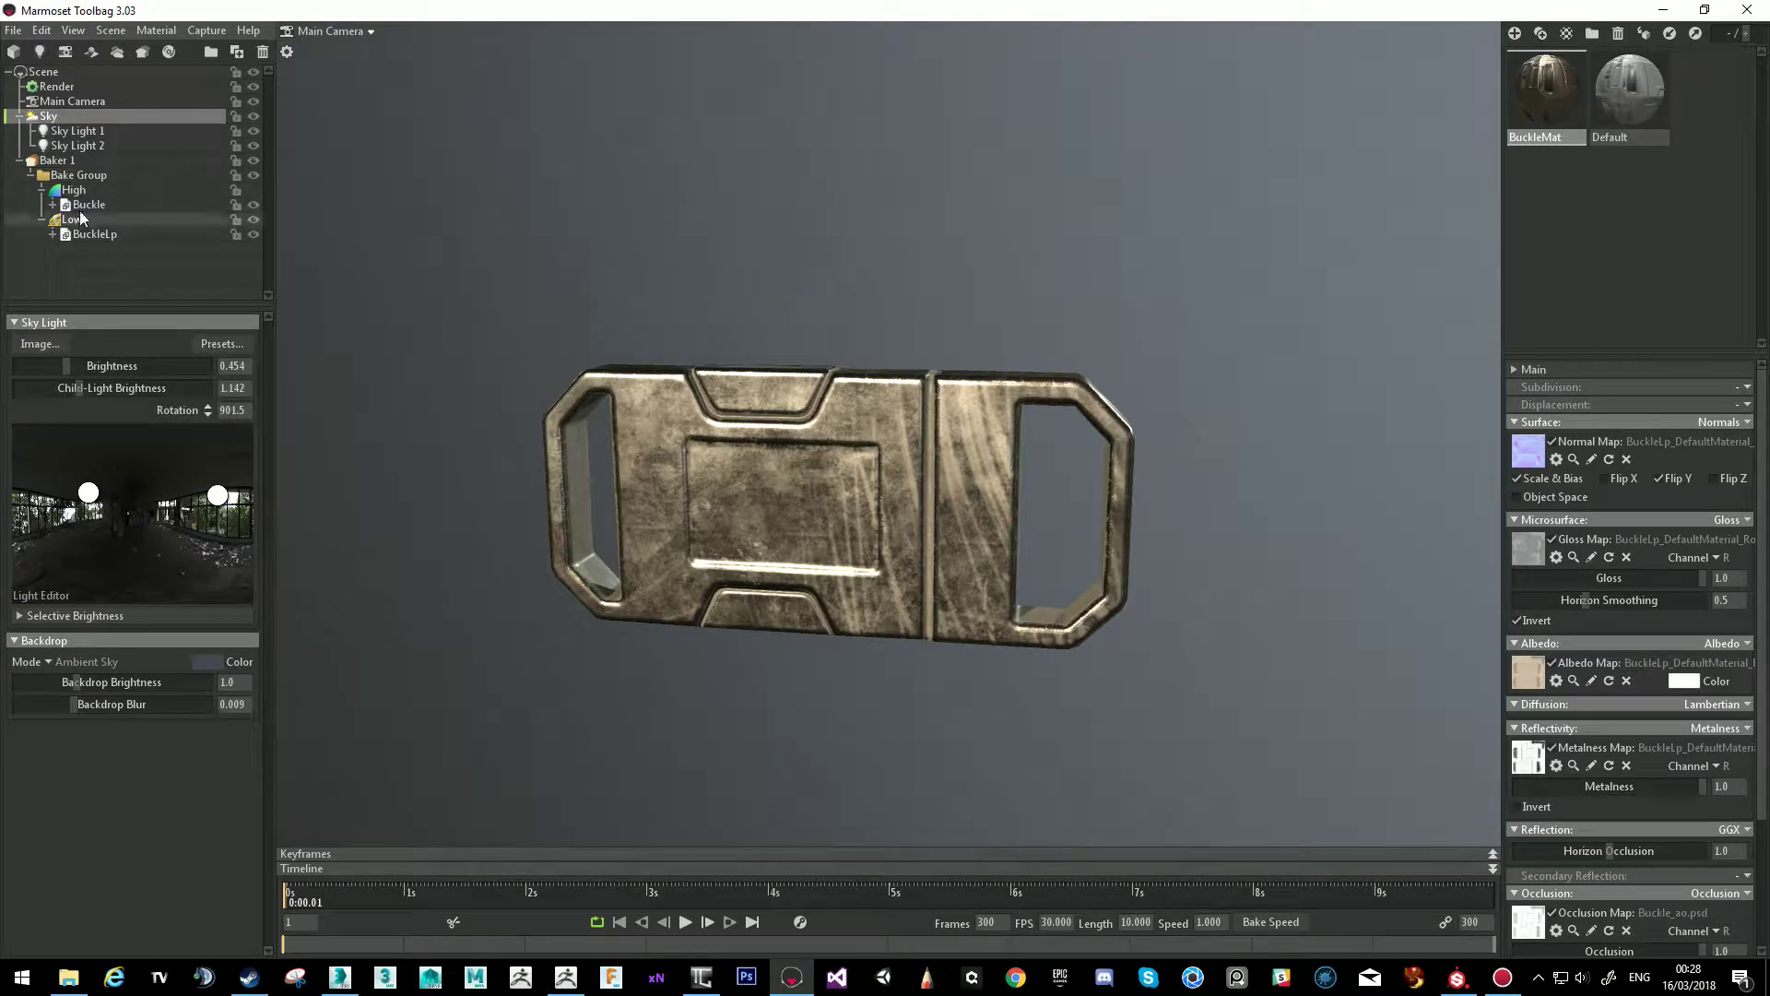
{"action": "left_click", "coordinate": [81, 131]}
{"action": "key", "text": "Delete"}
{"action": "left_click", "coordinate": [81, 131]}
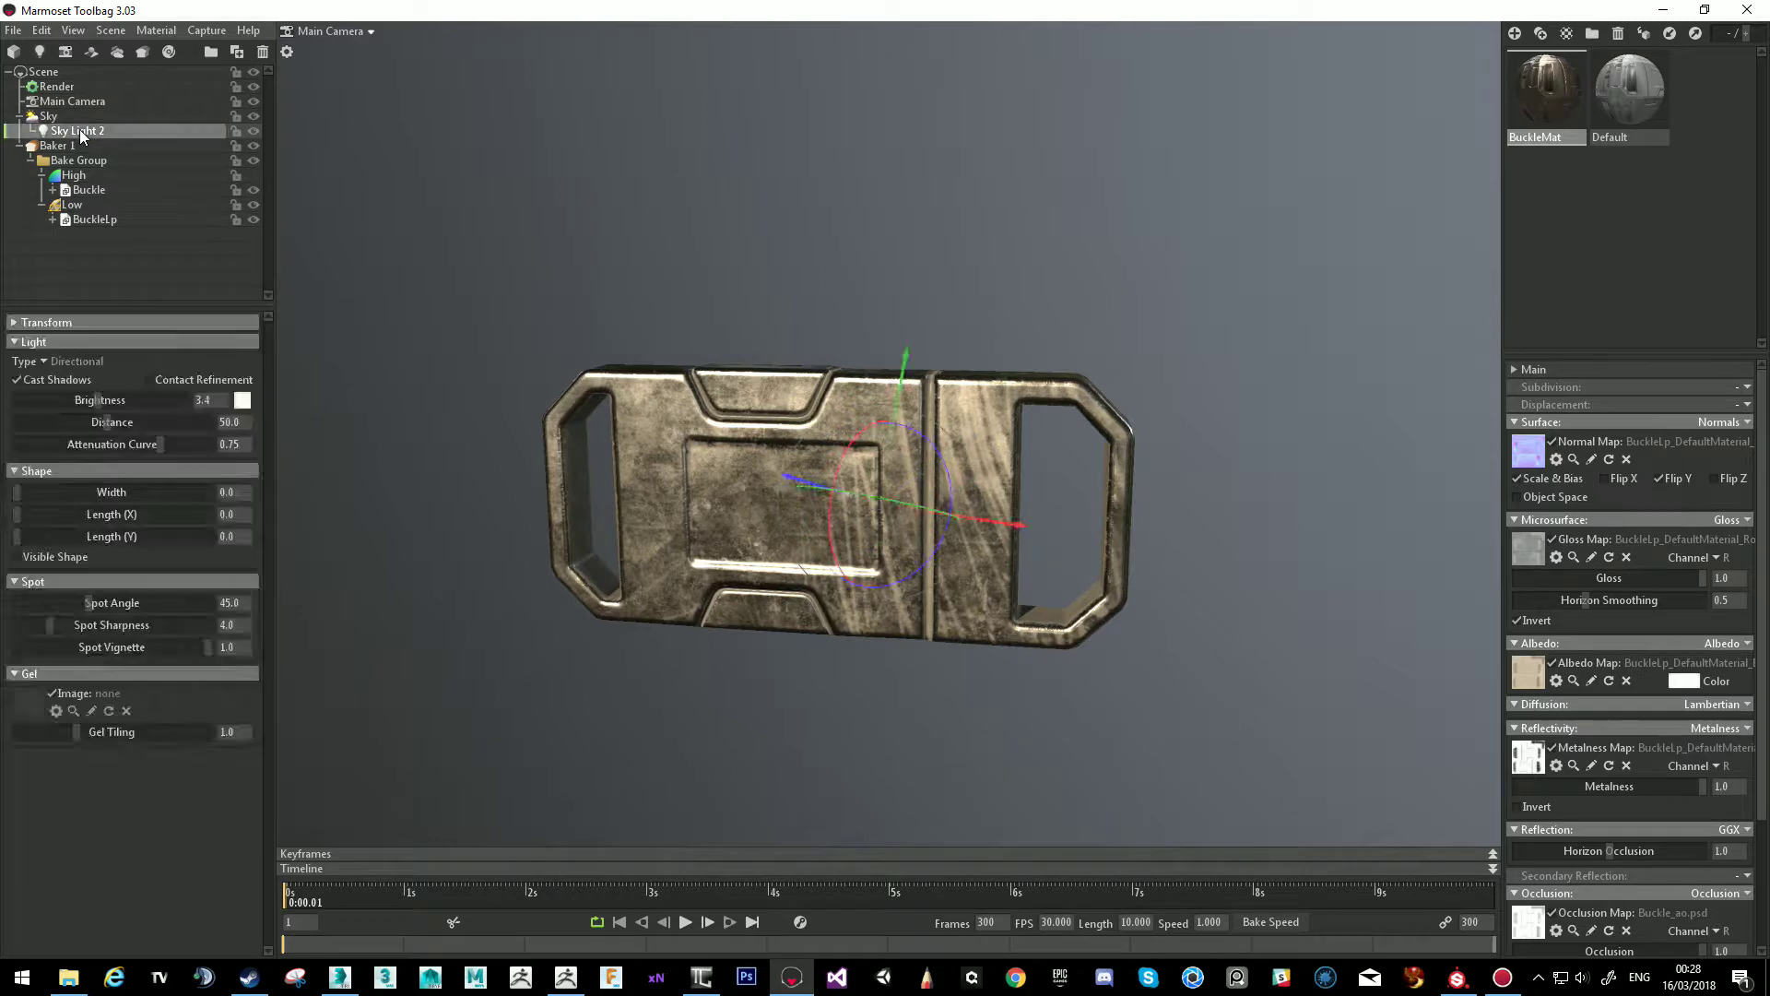
{"action": "key", "text": "Delete"}
{"action": "left_click", "coordinate": [48, 116]}
Add a spot light shining on the buckle from the camera's viewpoint and set its brightness to 14.05.
{"action": "left_click_drag", "start_coordinate": [812, 544], "coordinate": [908, 585]}
{"action": "scroll", "coordinate": [926, 601], "scroll_direction": "down", "scroll_amount": 5}
{"action": "left_click_drag", "start_coordinate": [904, 474], "coordinate": [937, 597]}
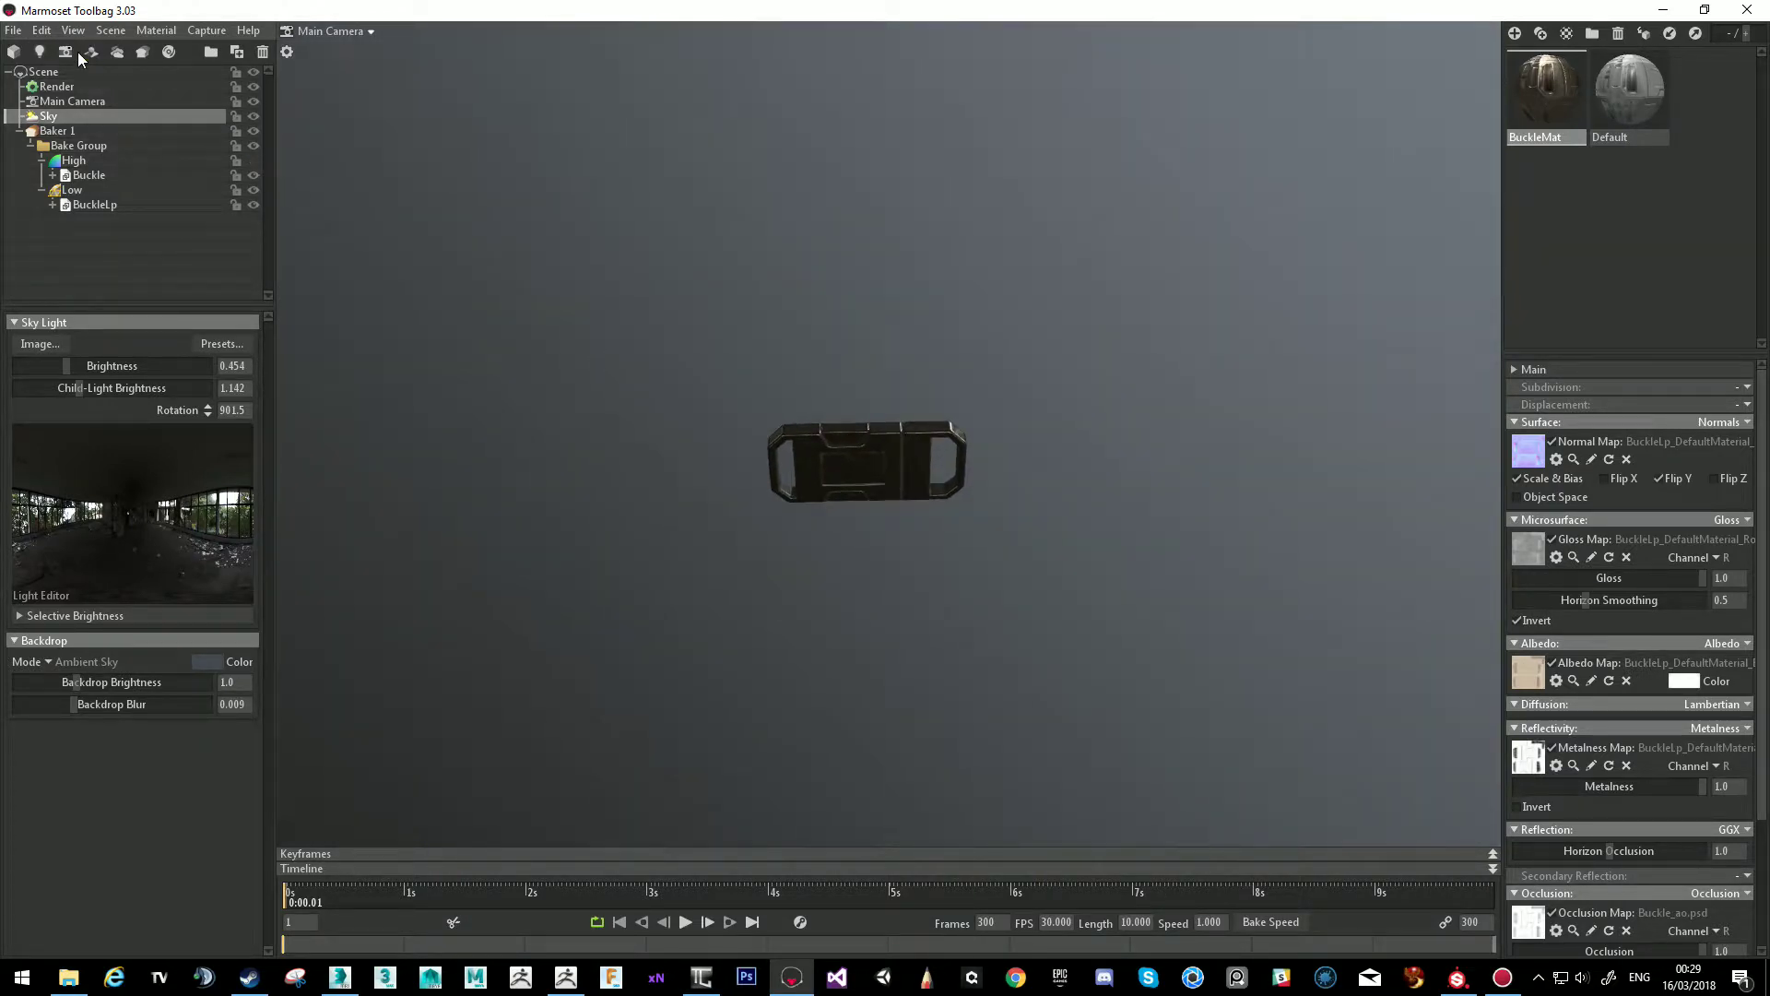
{"action": "left_click_drag", "start_coordinate": [979, 424], "coordinate": [804, 480]}
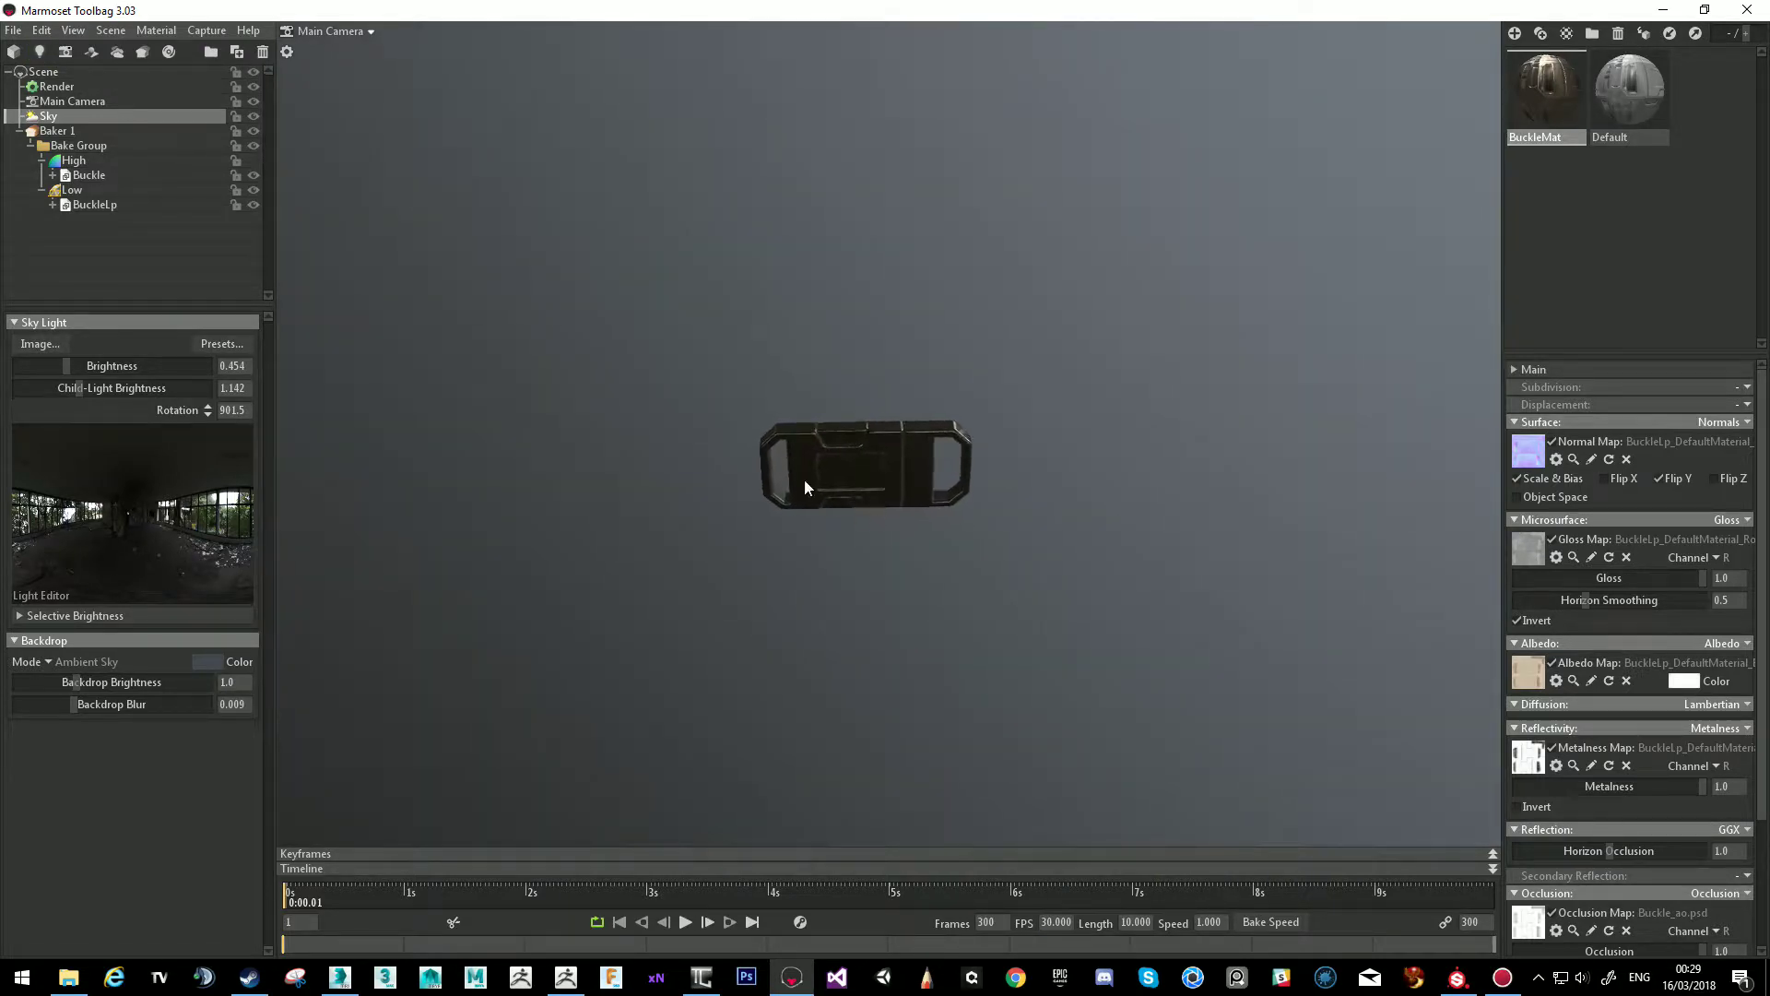
{"action": "left_click", "coordinate": [39, 50]}
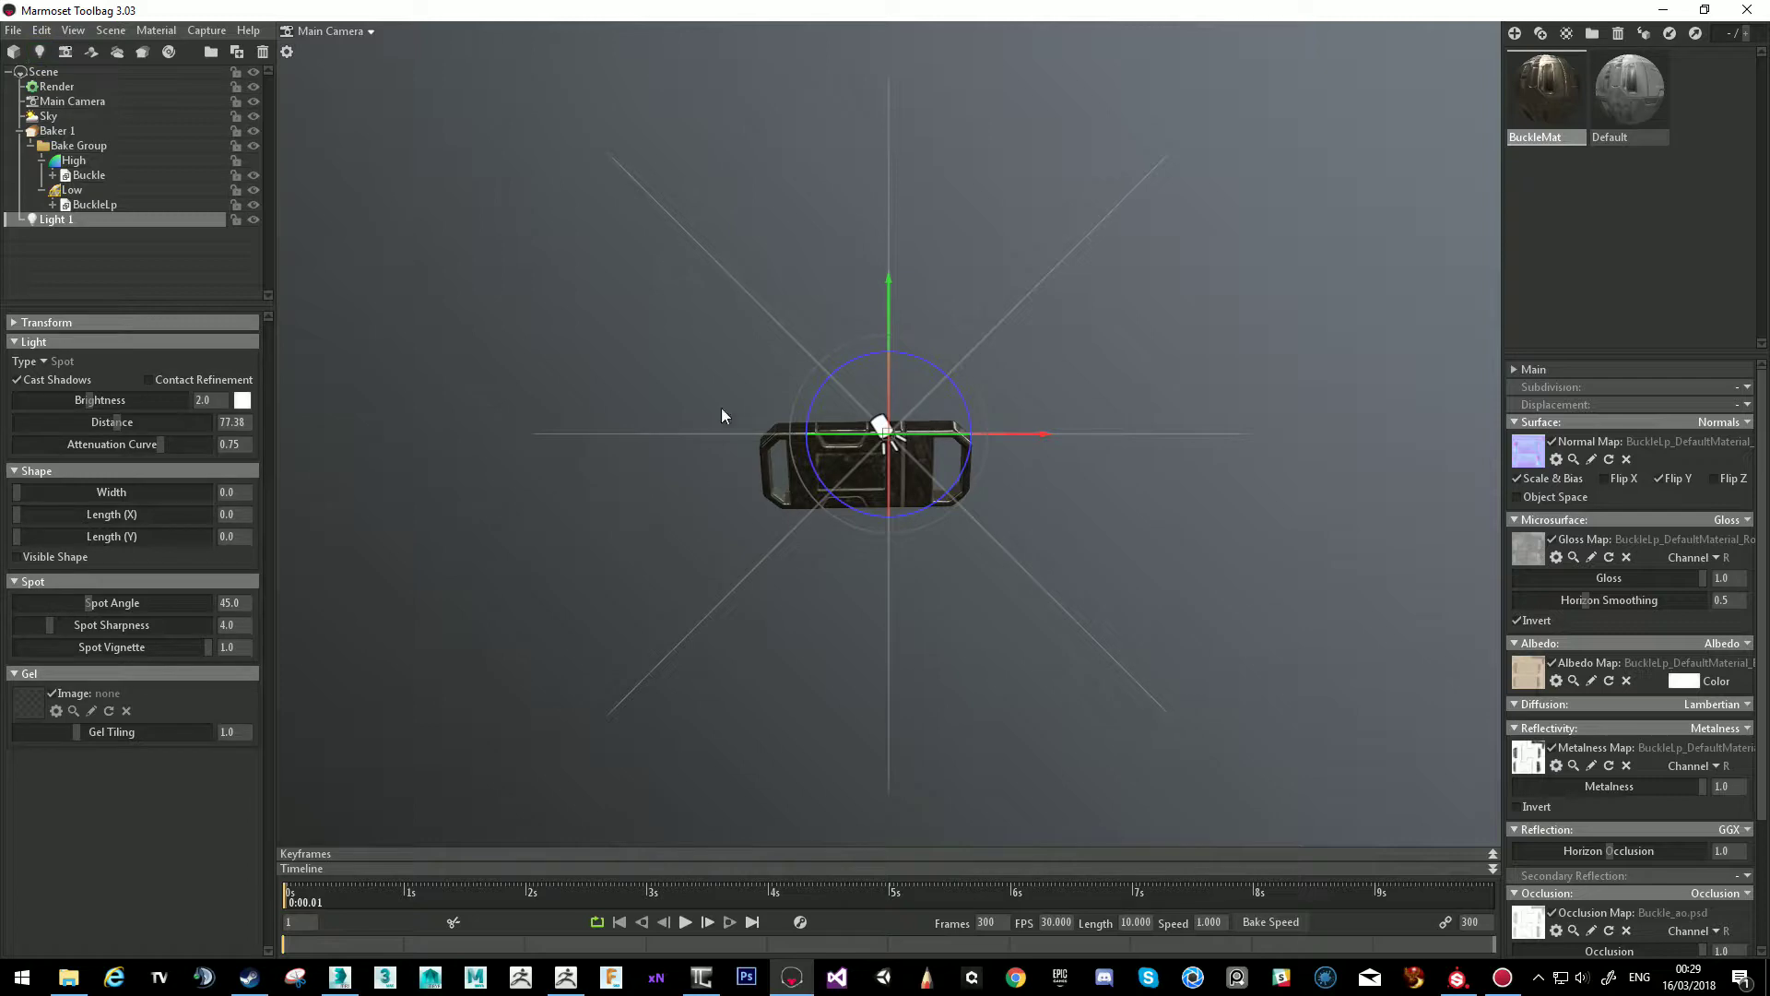
{"action": "left_click_drag", "start_coordinate": [702, 466], "coordinate": [738, 451]}
{"action": "right_click_drag", "start_coordinate": [737, 450], "coordinate": [642, 271]}
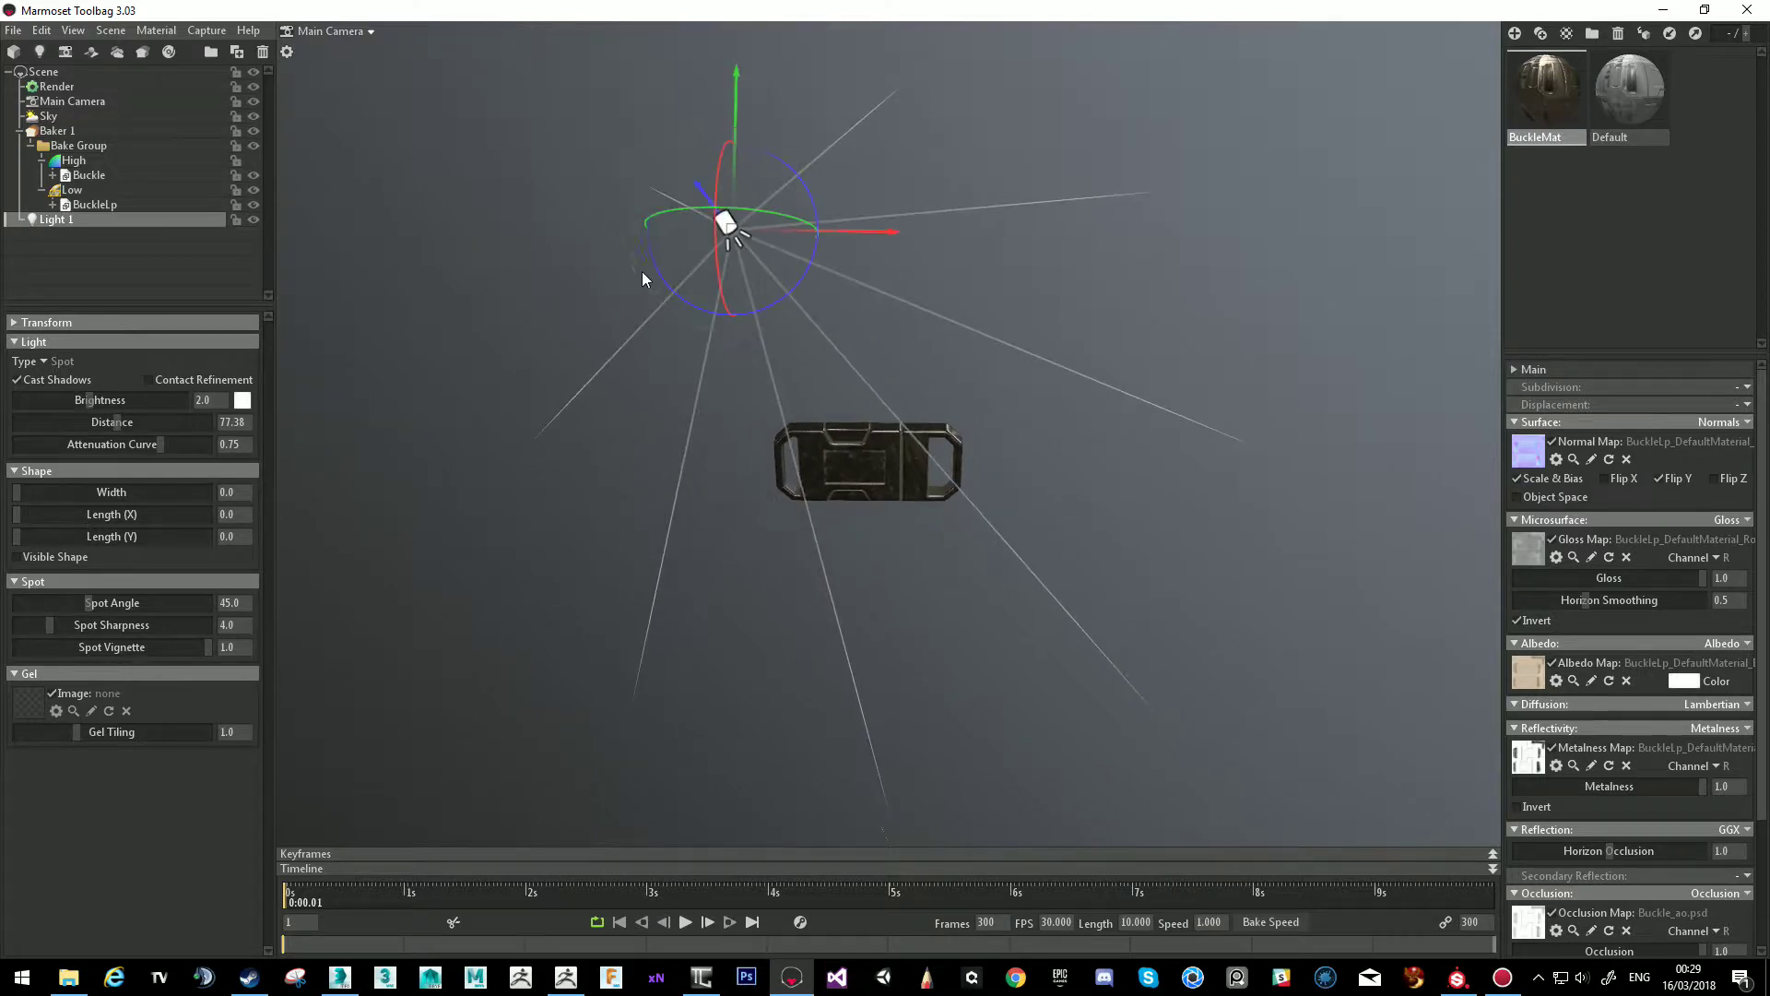
{"action": "left_click_drag", "start_coordinate": [93, 400], "coordinate": [130, 403]}
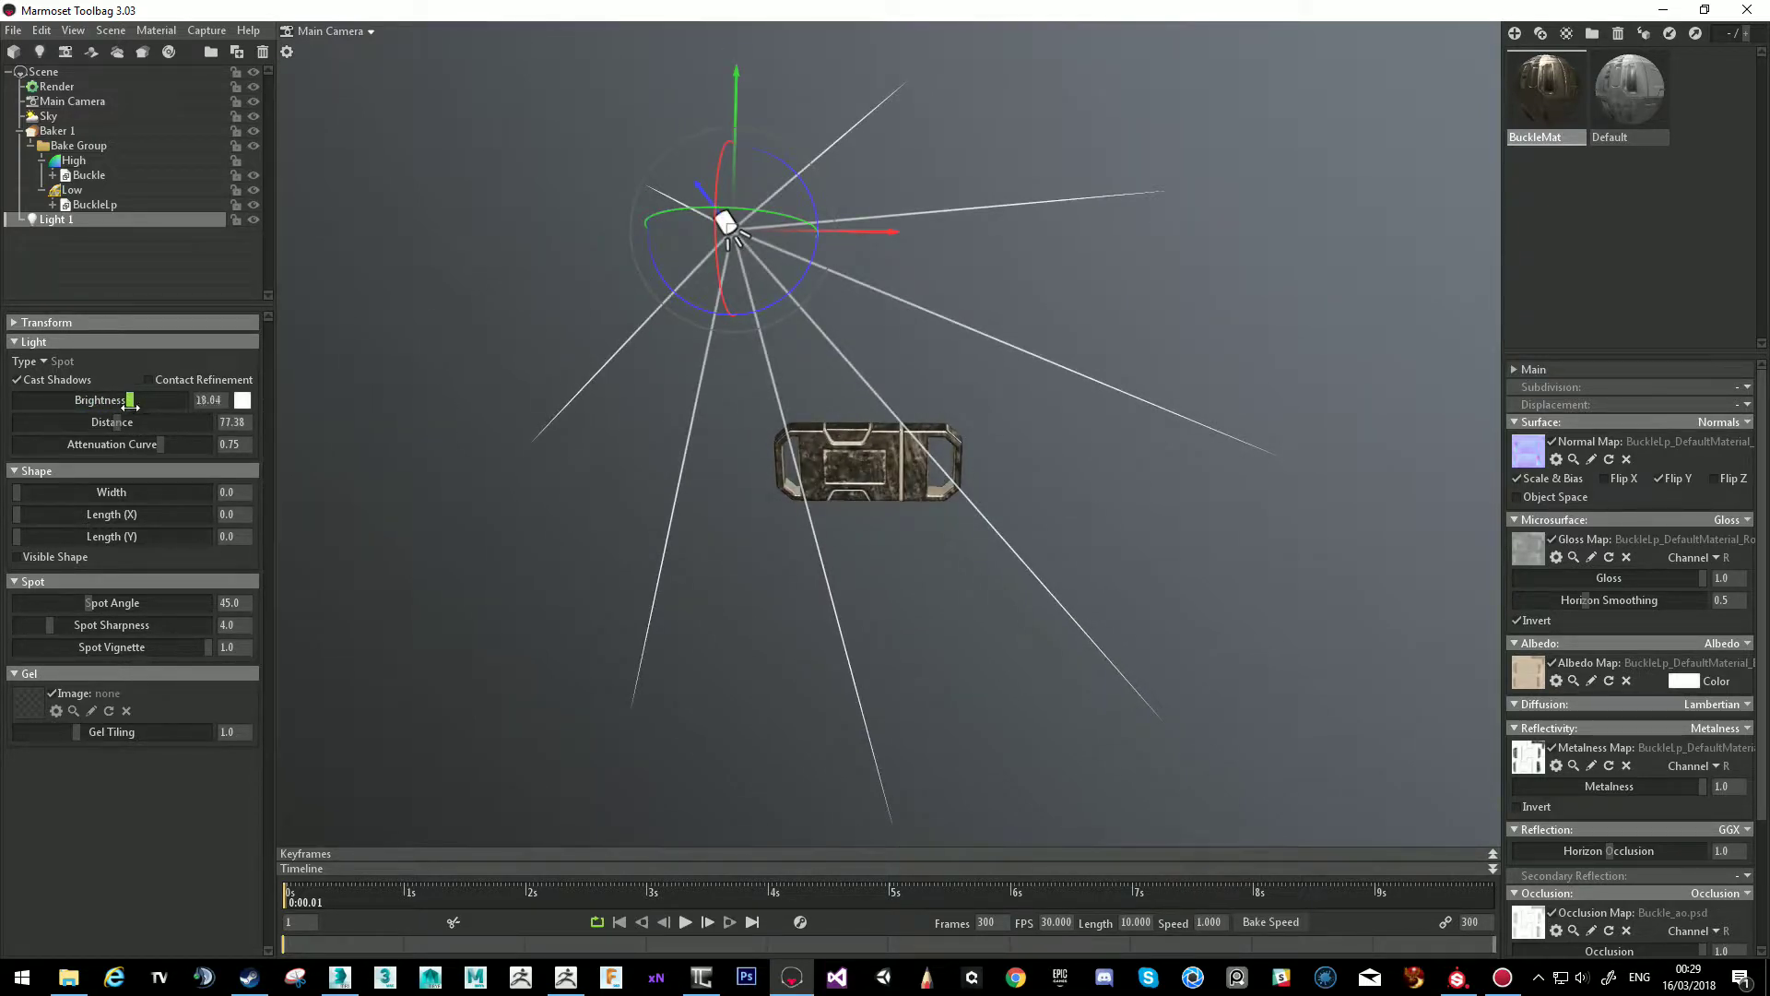
Add two more spot lights, each shining on the buckle from a different viewing angle.
{"action": "right_click_drag", "start_coordinate": [682, 452], "coordinate": [845, 325]}
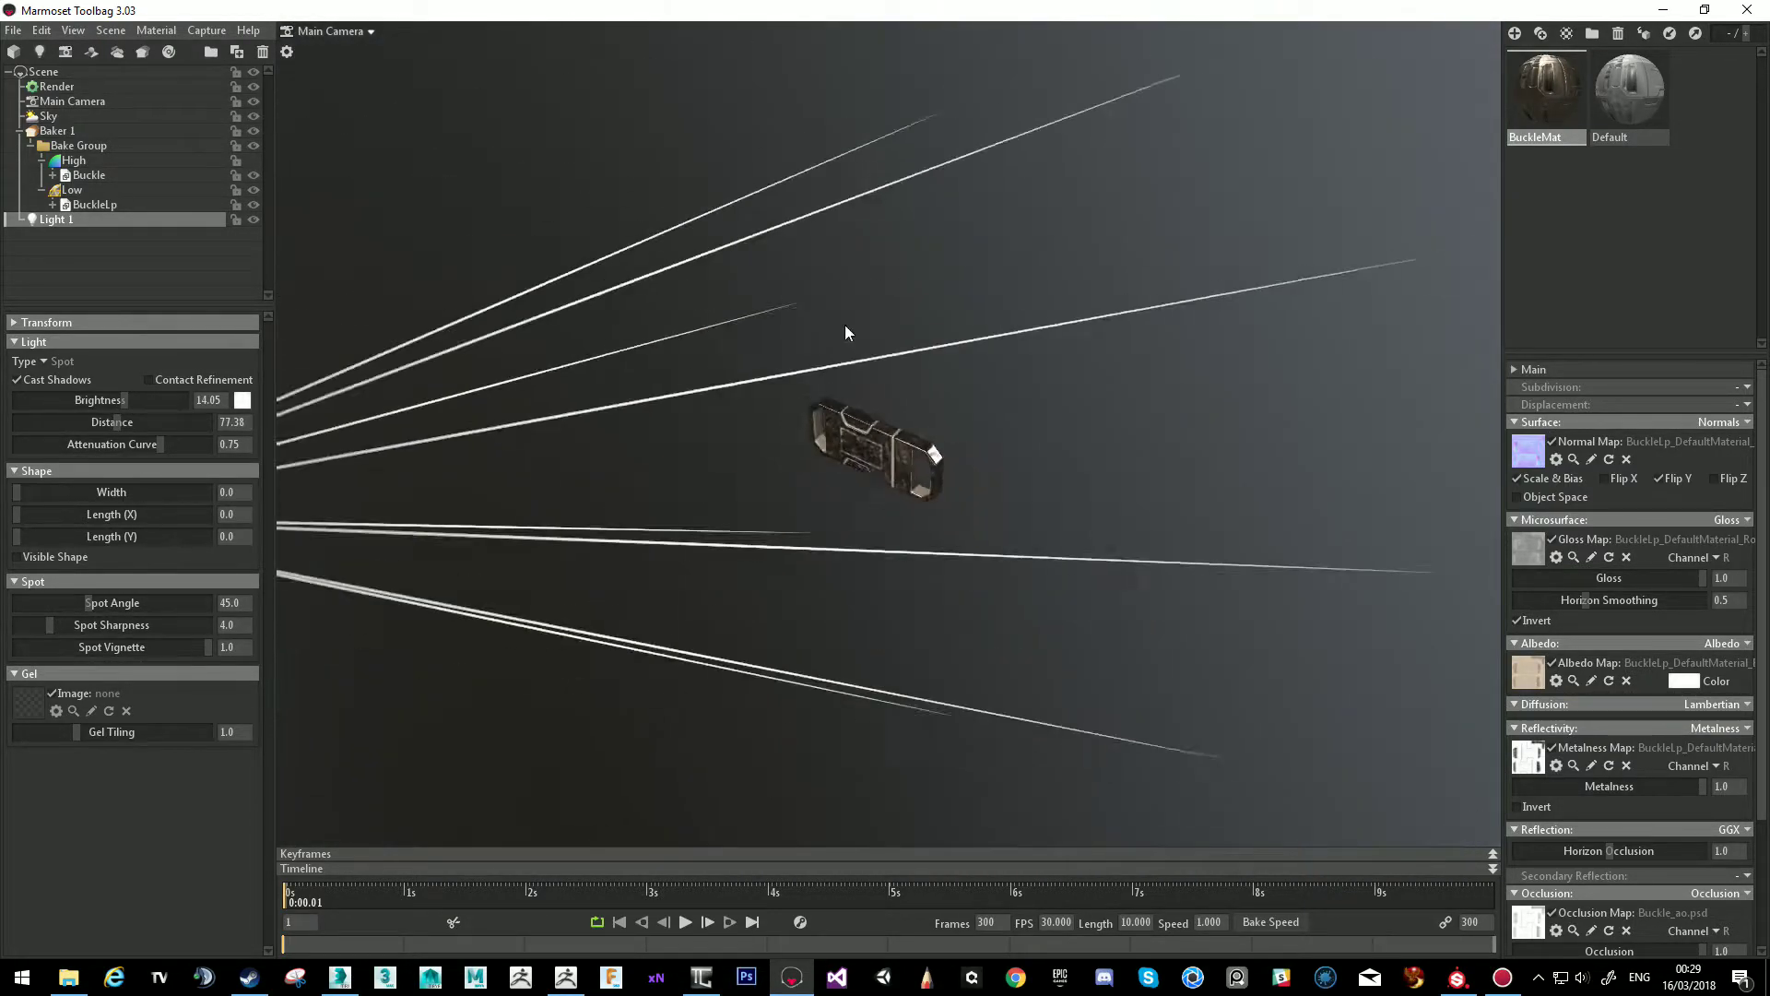
{"action": "left_click_drag", "start_coordinate": [846, 332], "coordinate": [583, 341]}
{"action": "right_click_drag", "start_coordinate": [840, 401], "coordinate": [895, 504]}
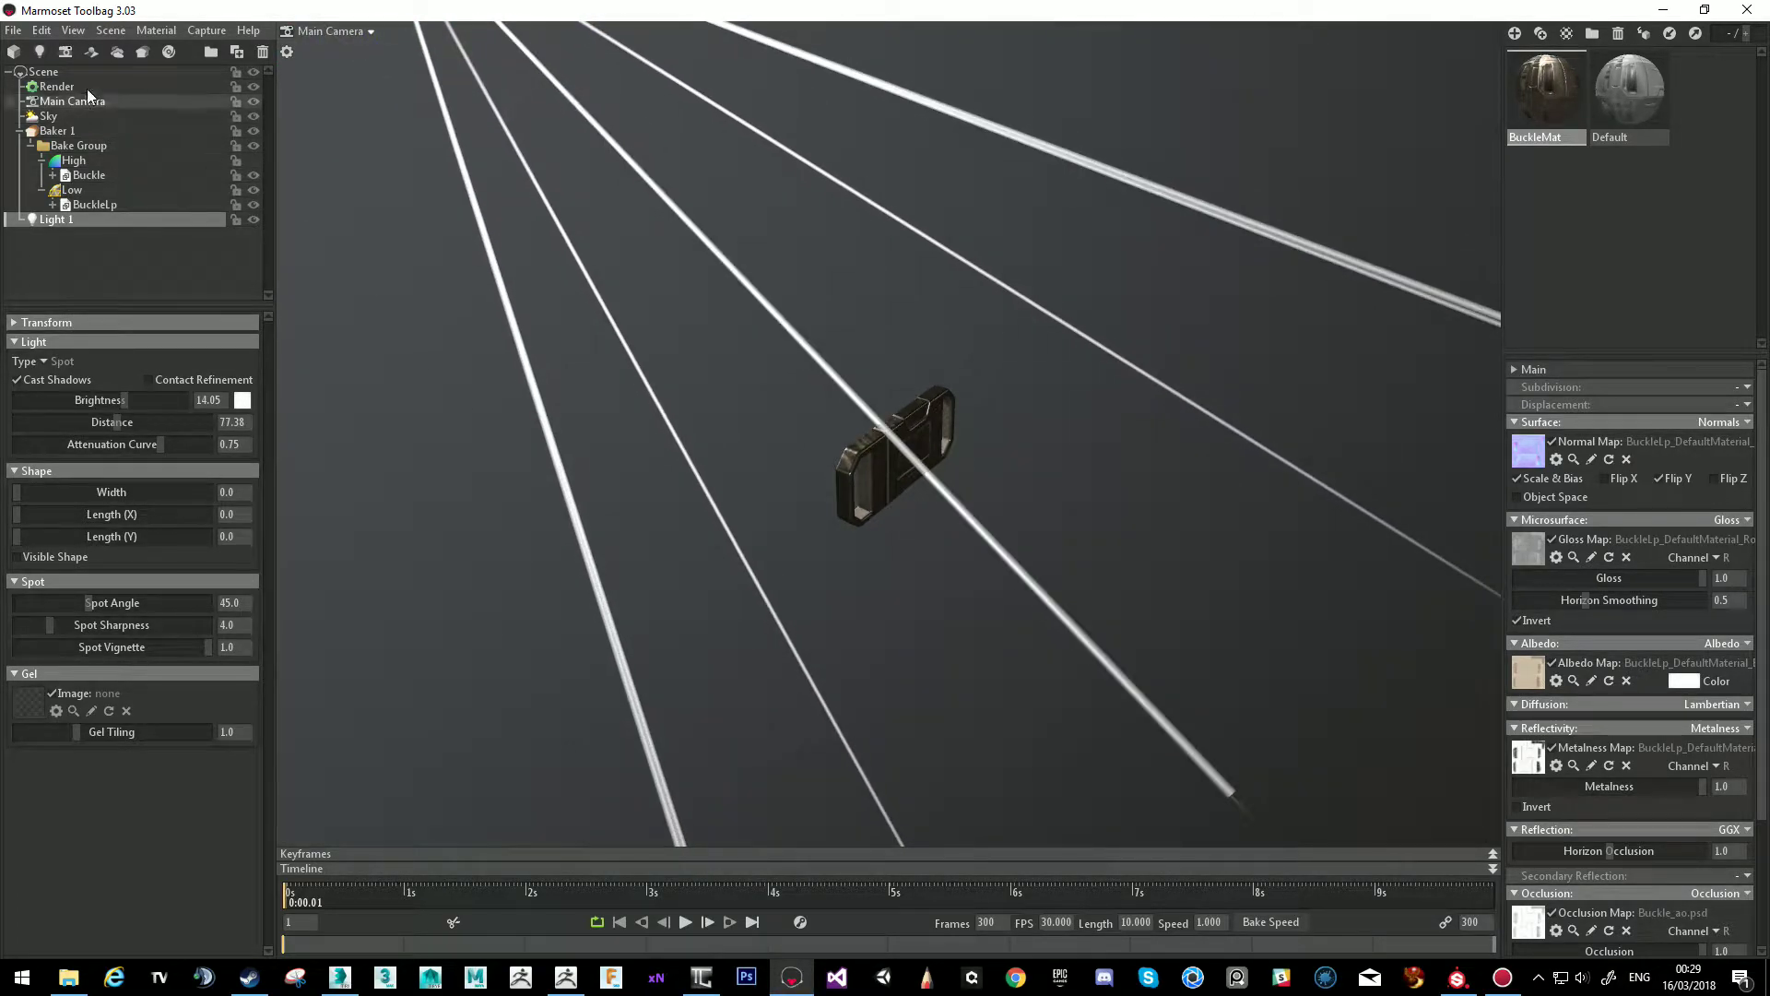
{"action": "left_click", "coordinate": [39, 52]}
{"action": "left_click_drag", "start_coordinate": [752, 559], "coordinate": [935, 578]}
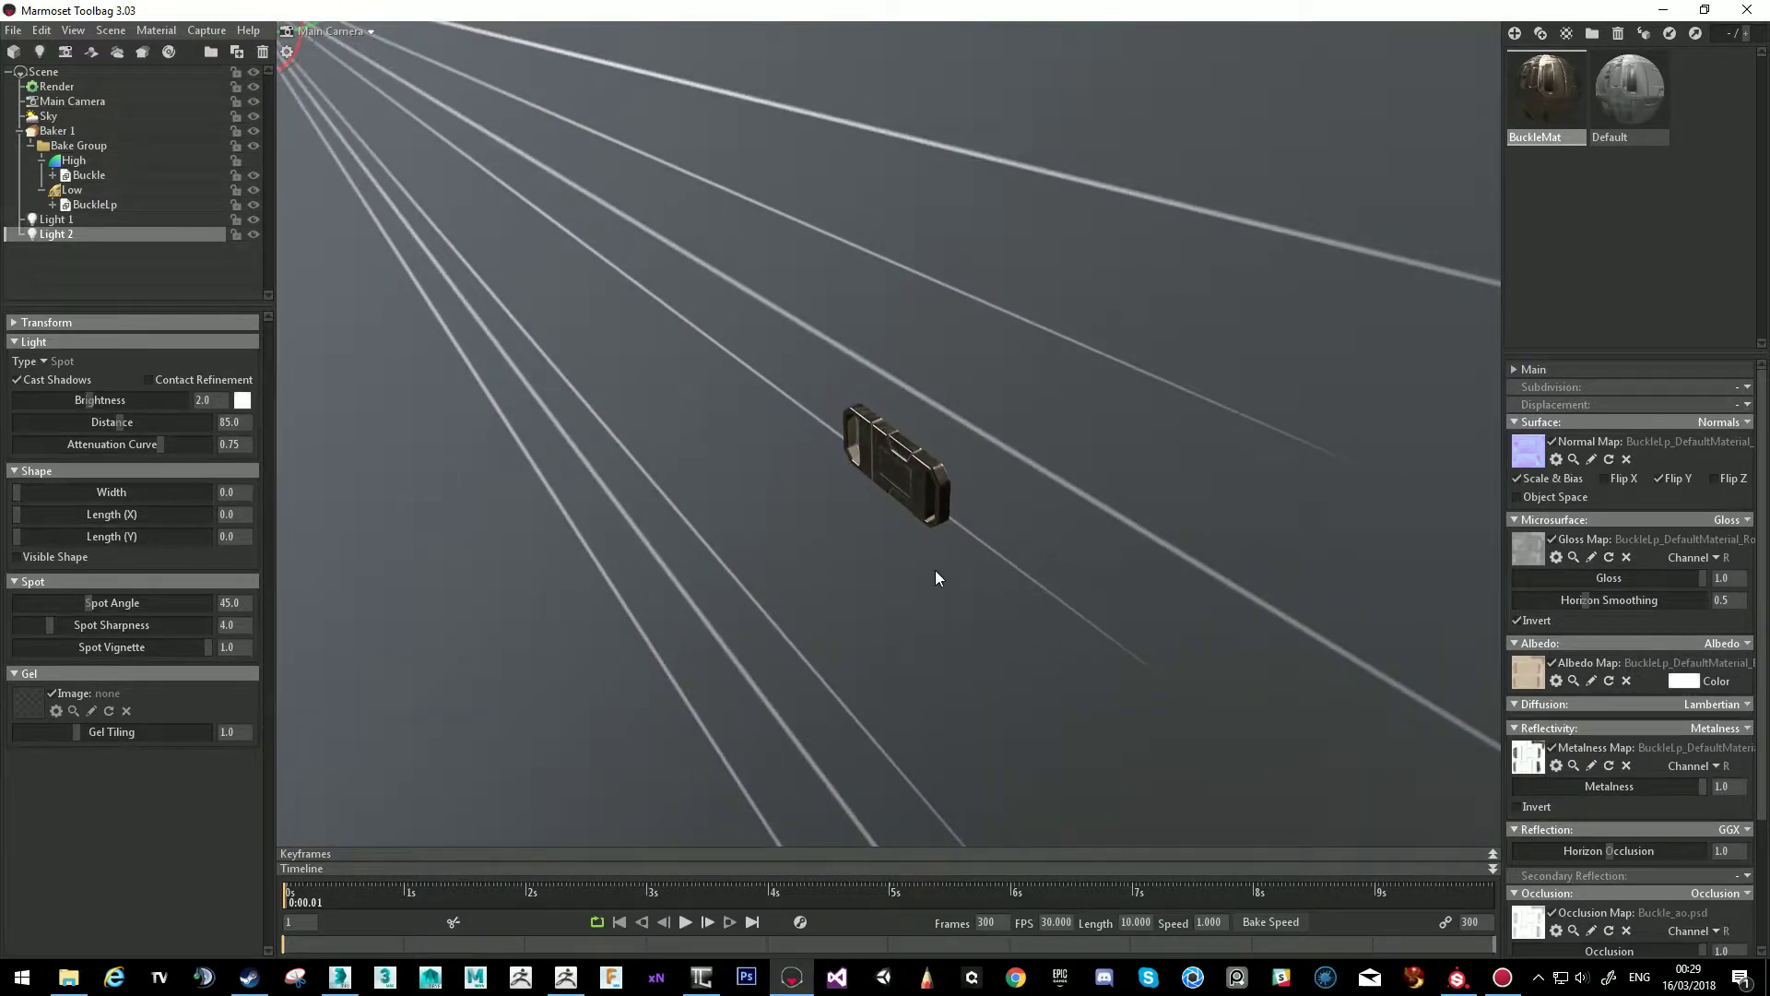
{"action": "left_click", "coordinate": [39, 53]}
{"action": "left_click_drag", "start_coordinate": [415, 276], "coordinate": [365, 289]}
{"action": "scroll", "coordinate": [977, 474], "scroll_direction": "up", "scroll_amount": 10}
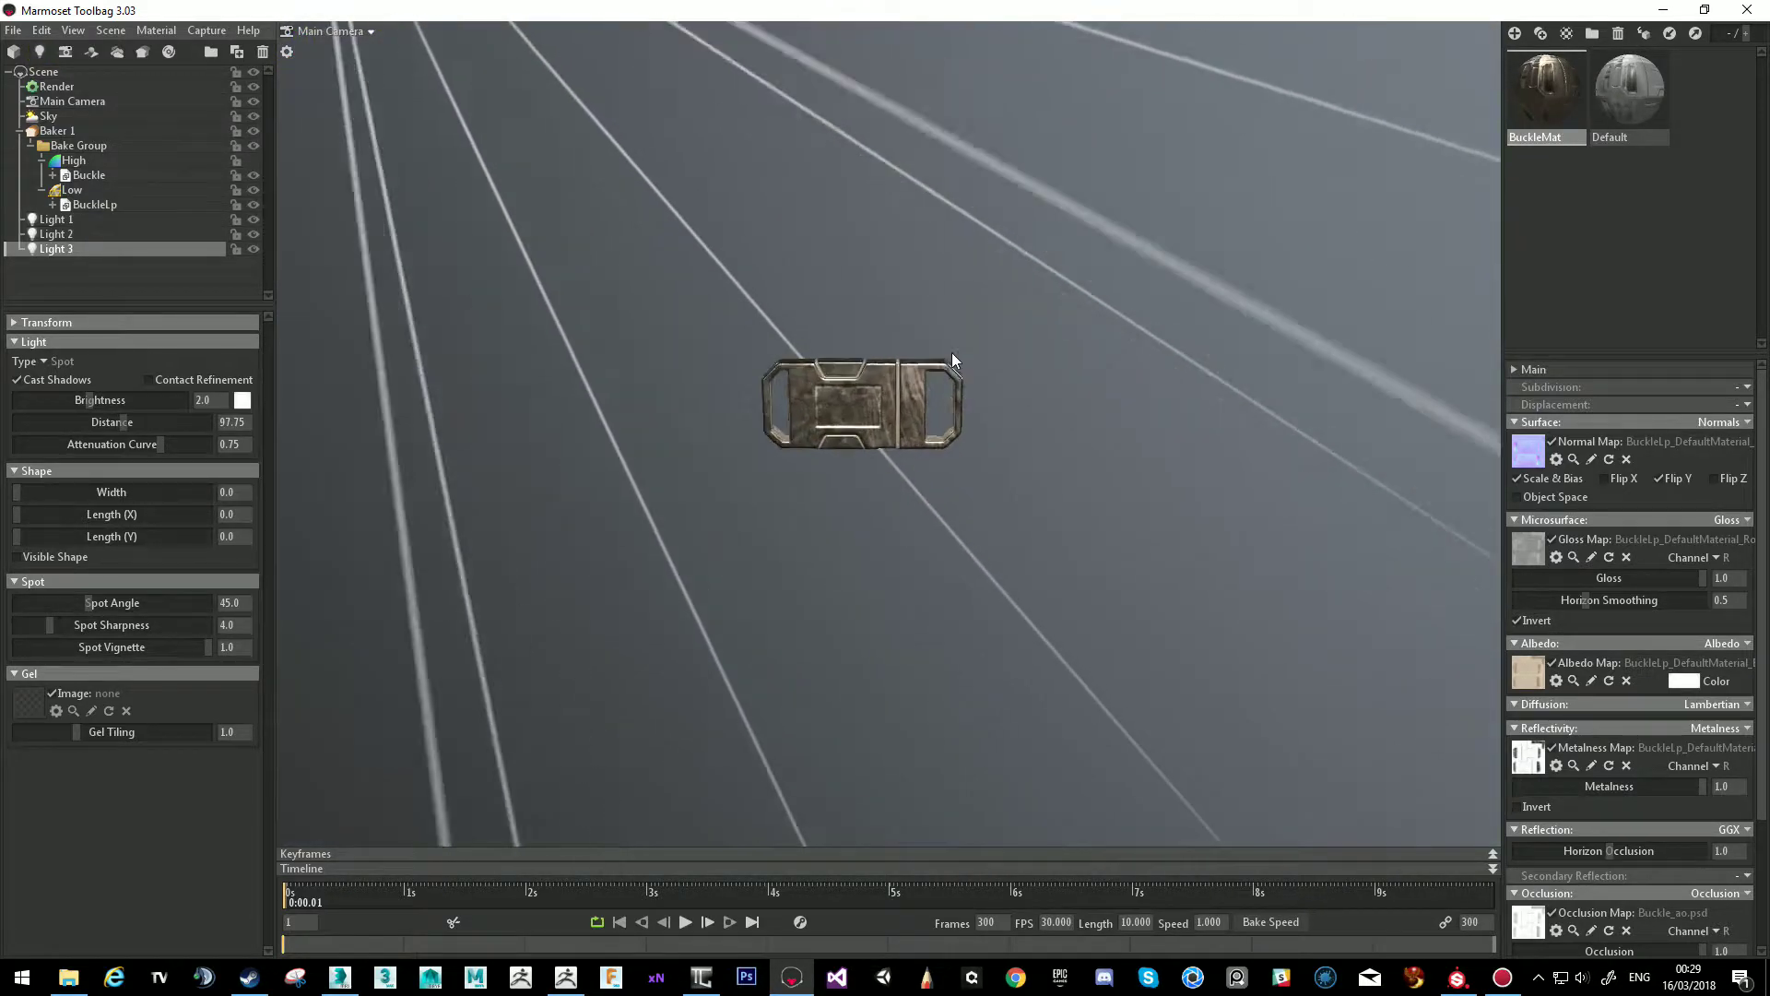
{"action": "left_click_drag", "start_coordinate": [915, 530], "coordinate": [507, 466]}
{"action": "scroll", "coordinate": [1007, 643], "scroll_direction": "up", "scroll_amount": 5}
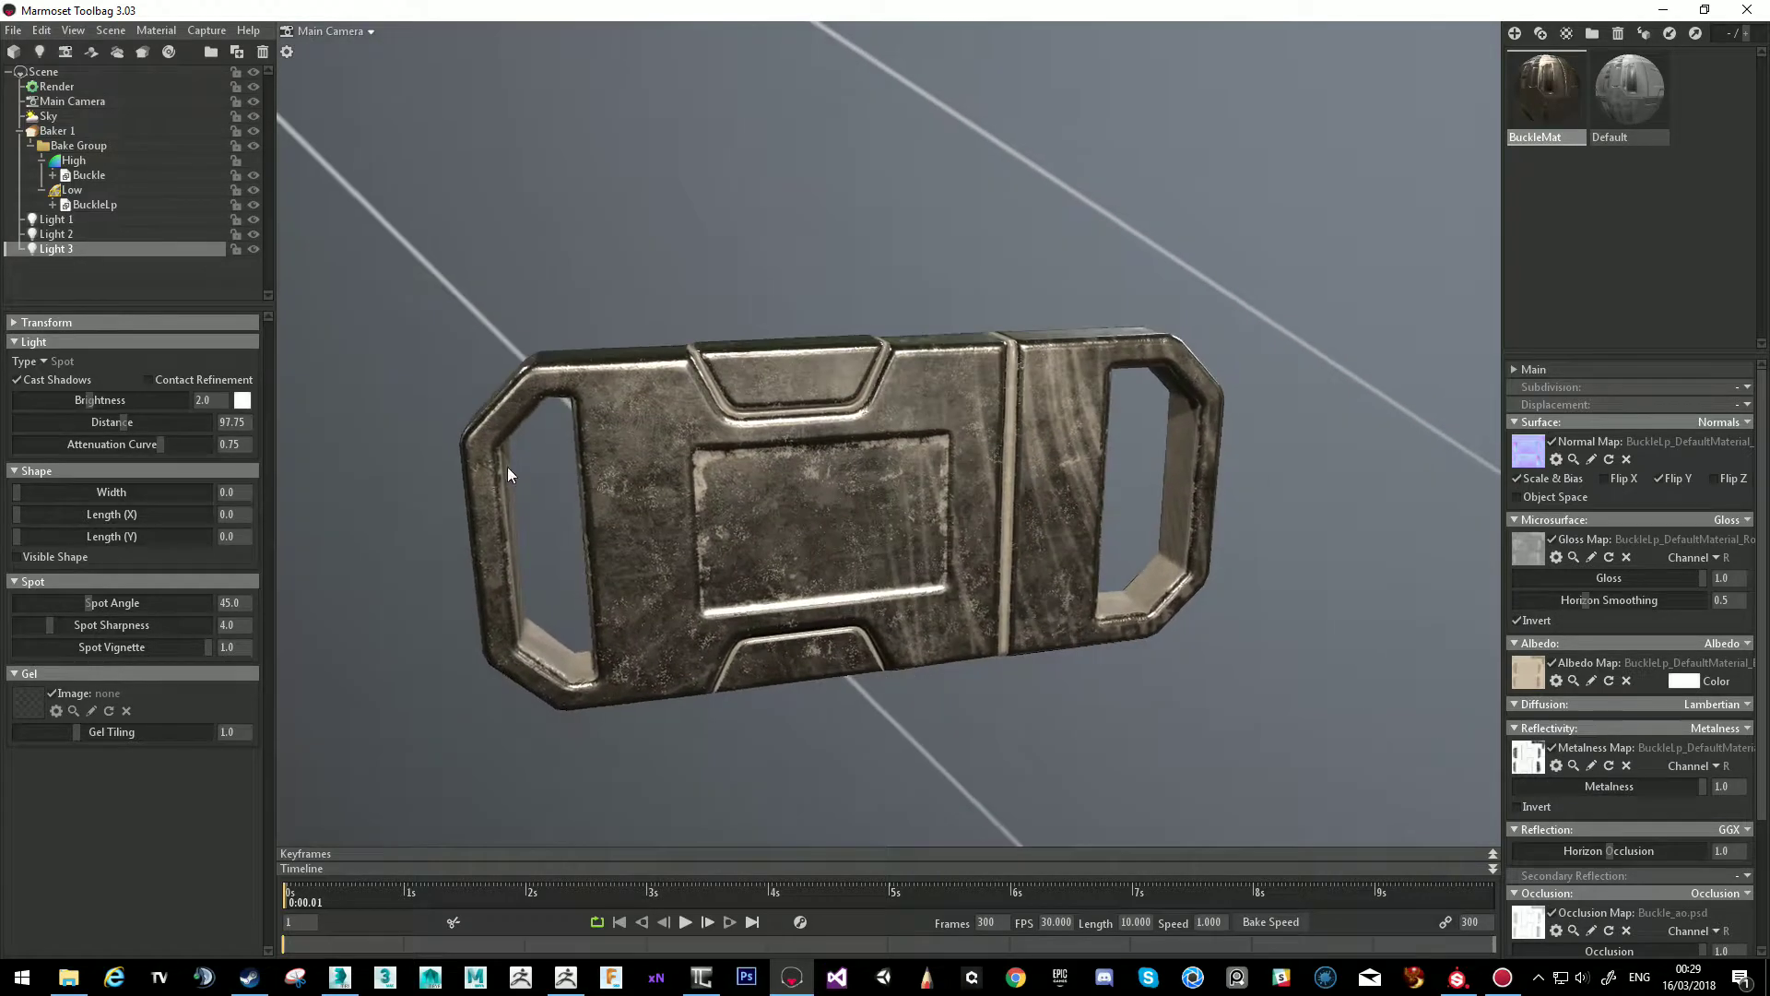
Set the brightness of Light 1 to 11.29, Light 2 to 18.79 with a distance of 211.1, and Light 3 to 20.35.
{"action": "left_click", "coordinate": [116, 221]}
{"action": "mouse_move", "coordinate": [122, 406]}
{"action": "left_mouse_down"}
{"action": "mouse_move", "coordinate": [76, 406]}
{"action": "mouse_move", "coordinate": [115, 411]}
{"action": "left_mouse_up"}
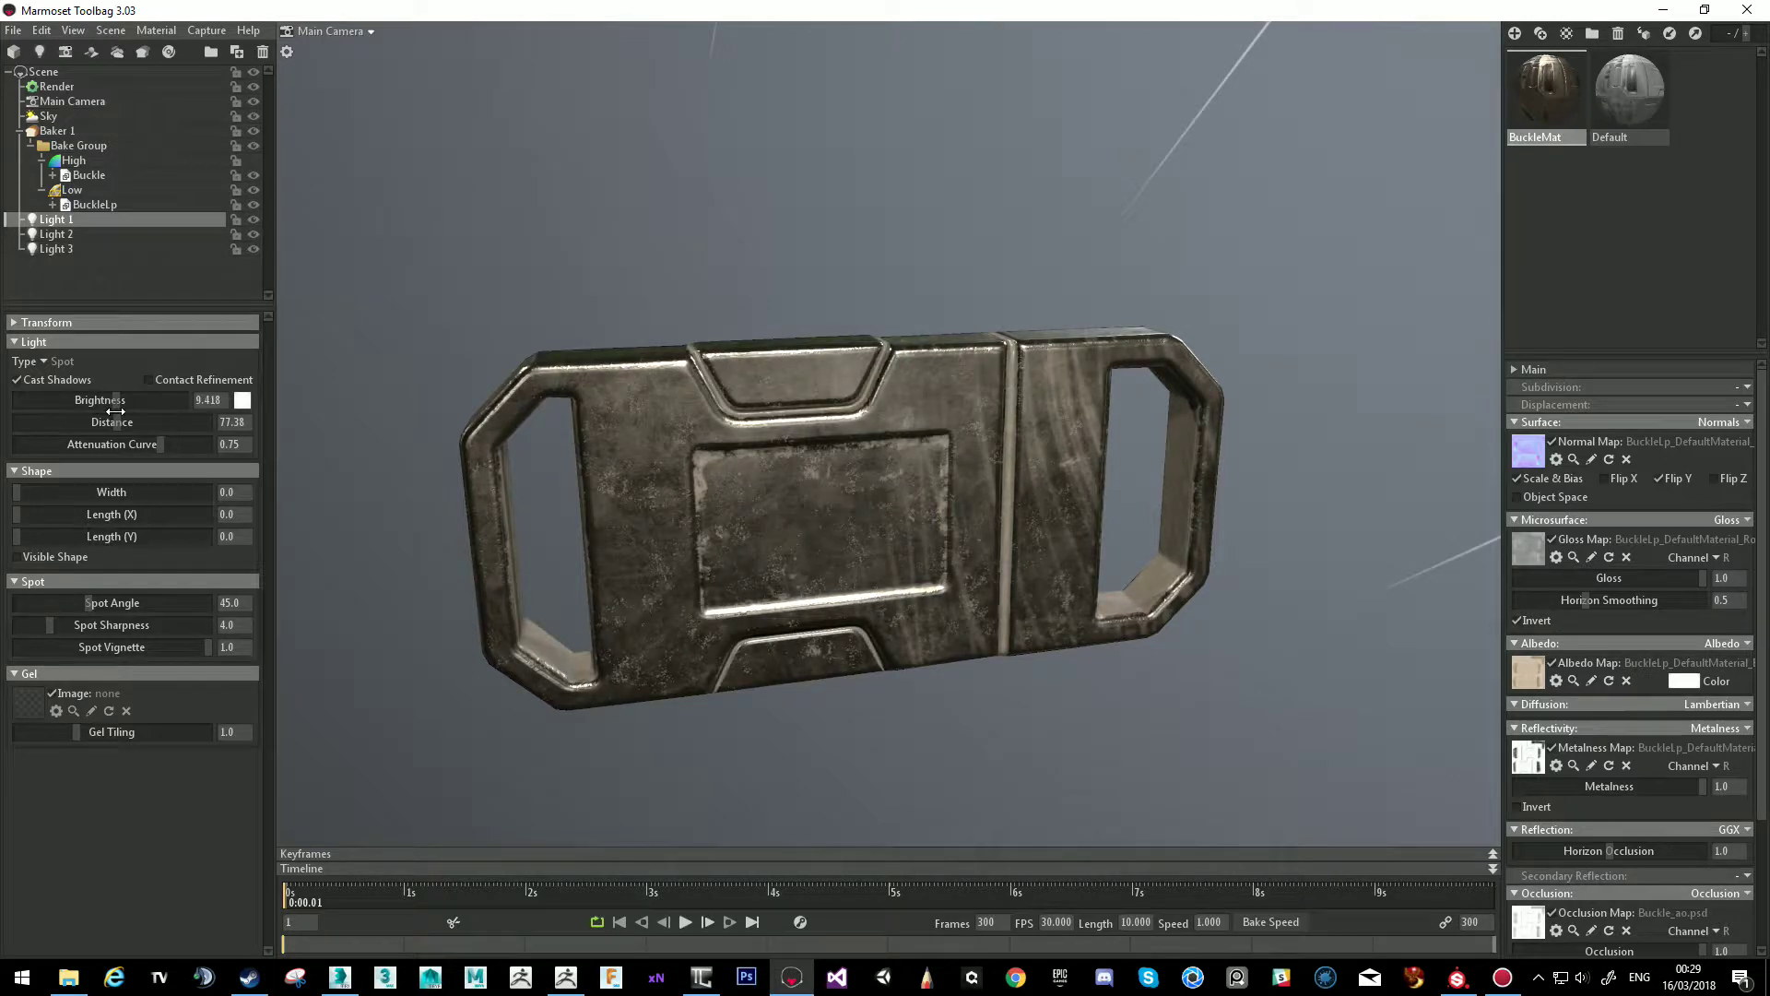
{"action": "left_click", "coordinate": [76, 234]}
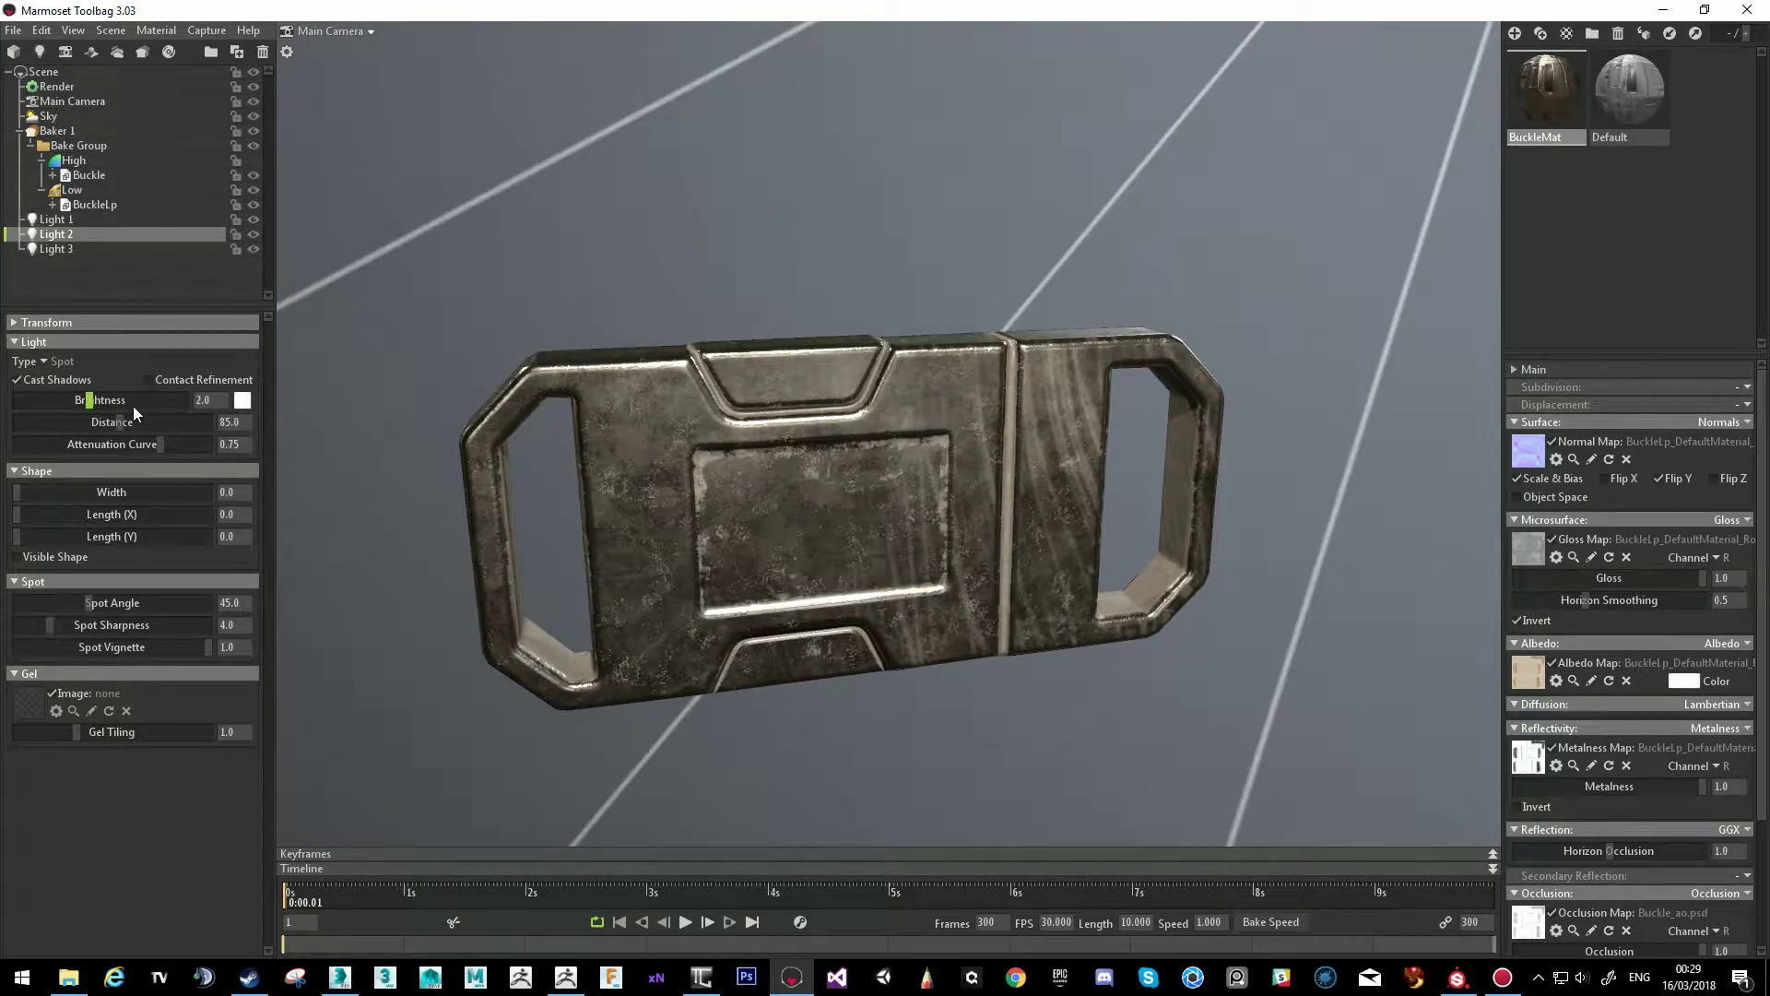
{"action": "left_click_drag", "start_coordinate": [89, 400], "coordinate": [146, 421]}
{"action": "left_click", "coordinate": [68, 249]}
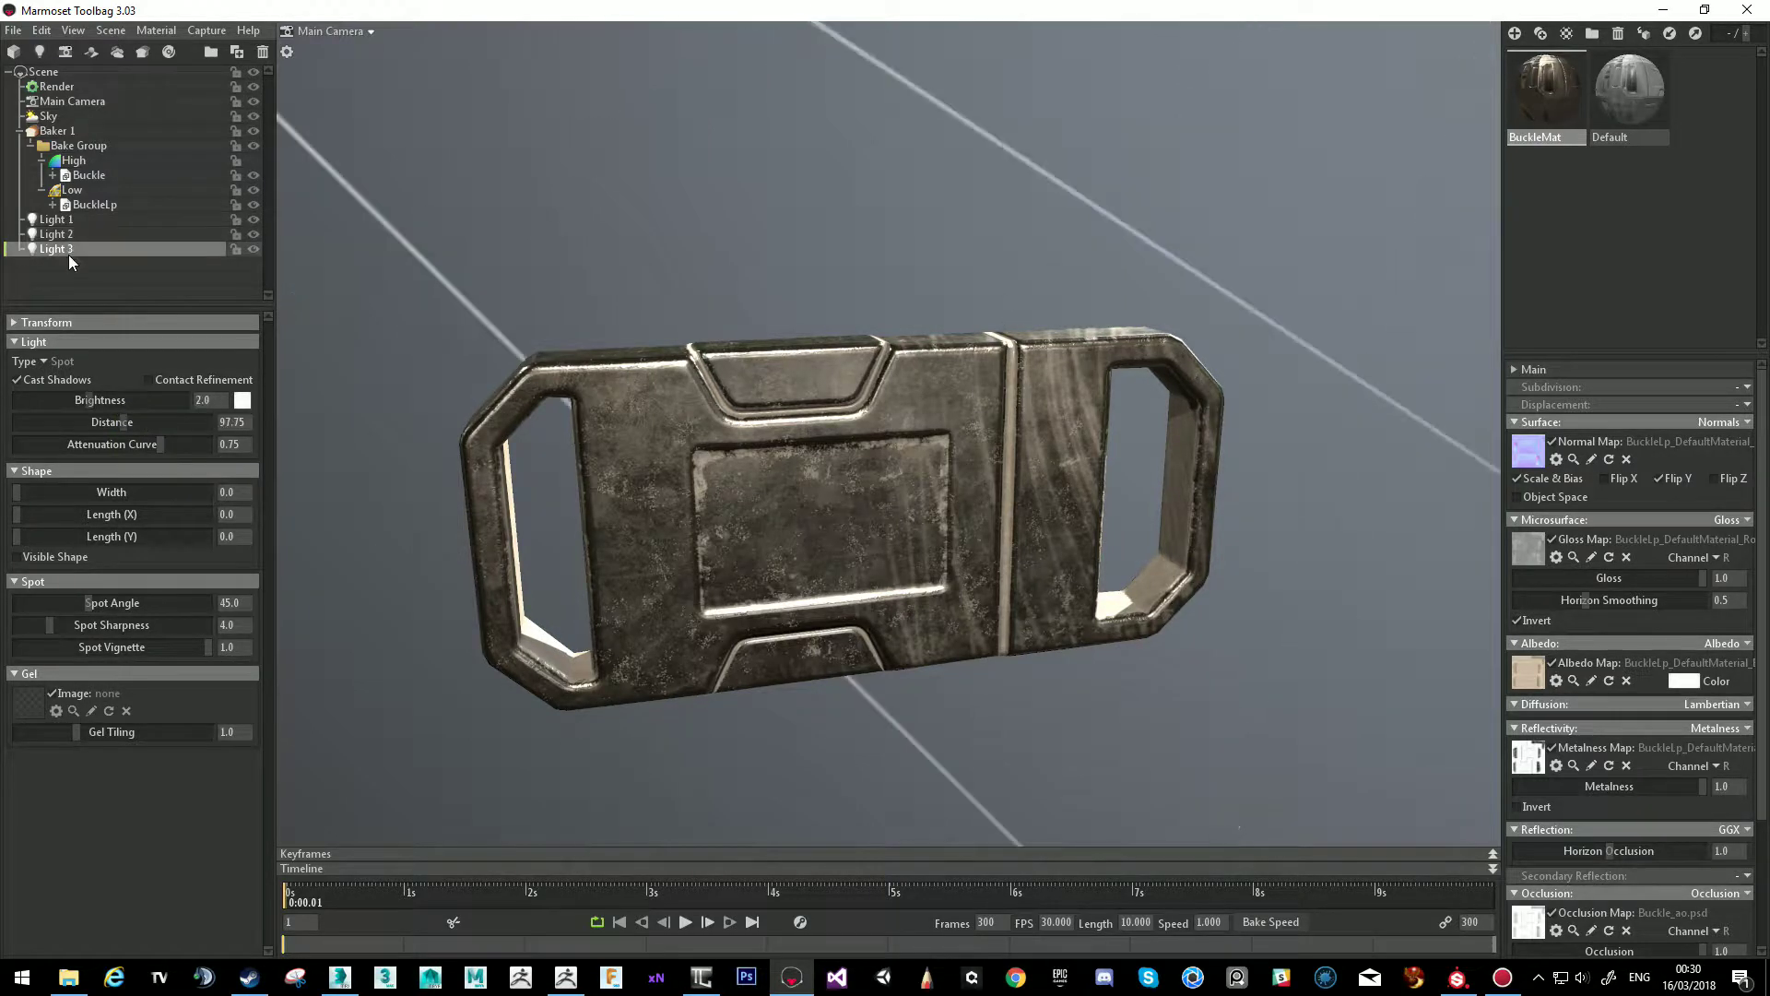
{"action": "left_click_drag", "start_coordinate": [94, 402], "coordinate": [143, 402]}
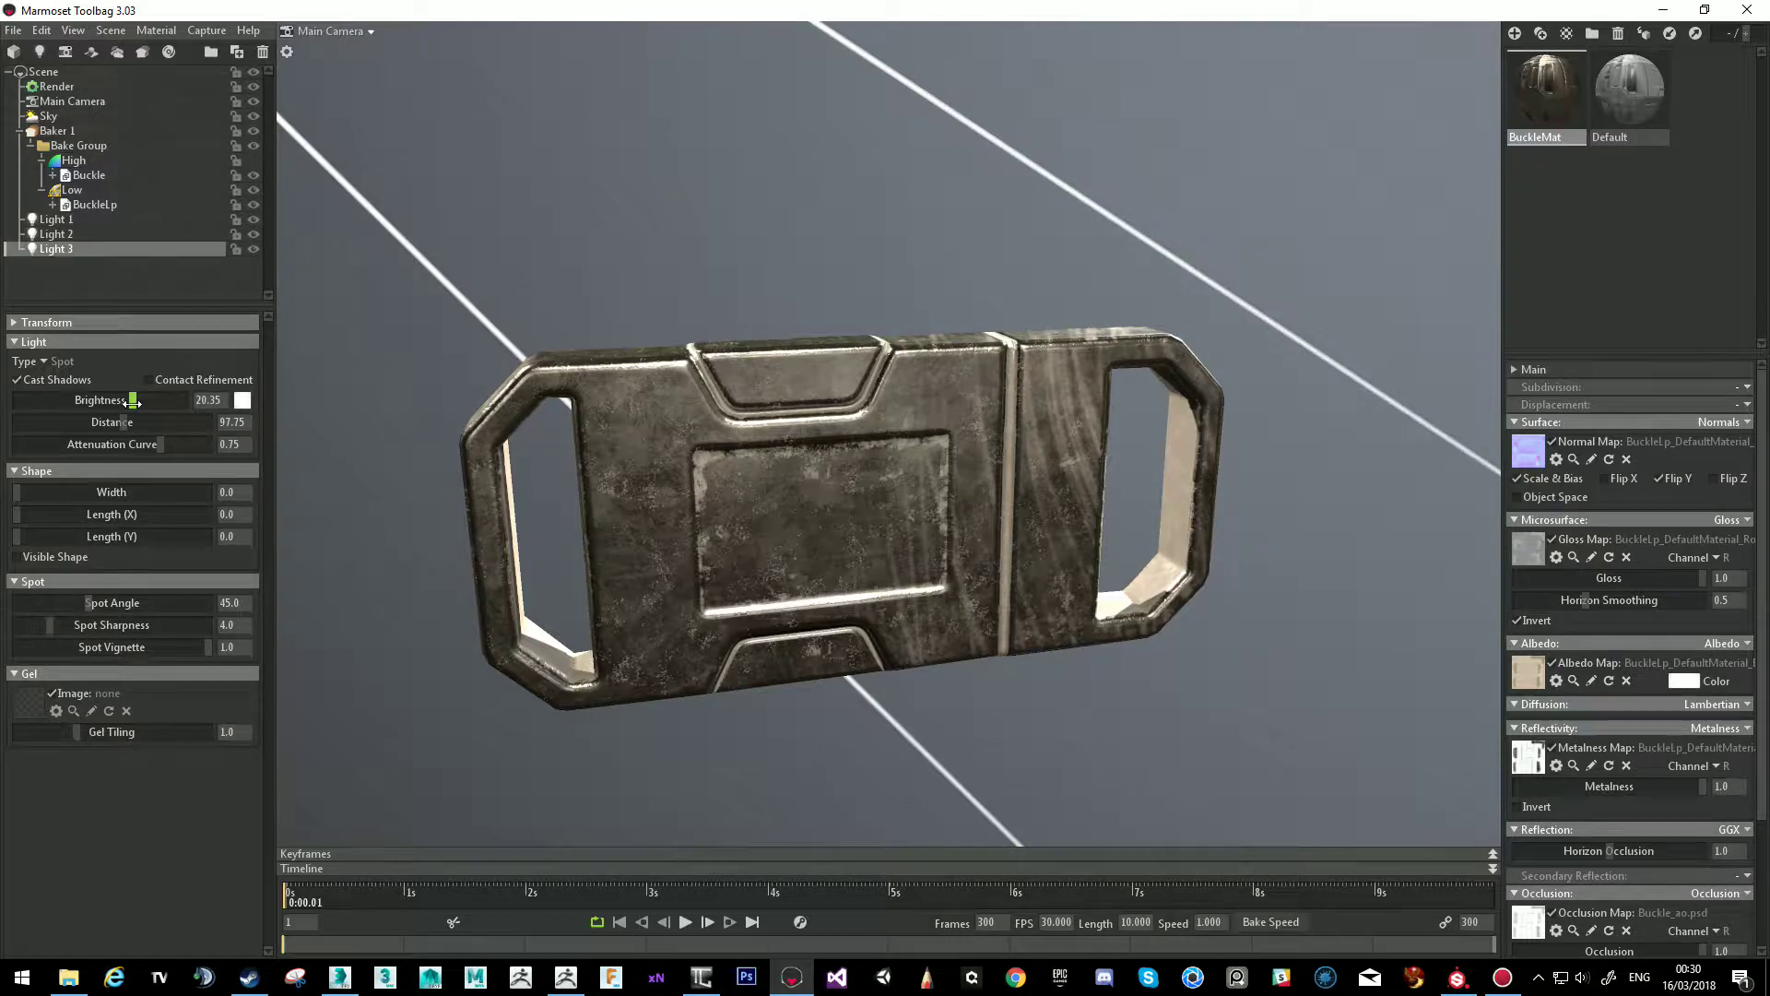
Change Light 1's colour to a warm cream, #fbeddb.
{"action": "left_click", "coordinate": [97, 220]}
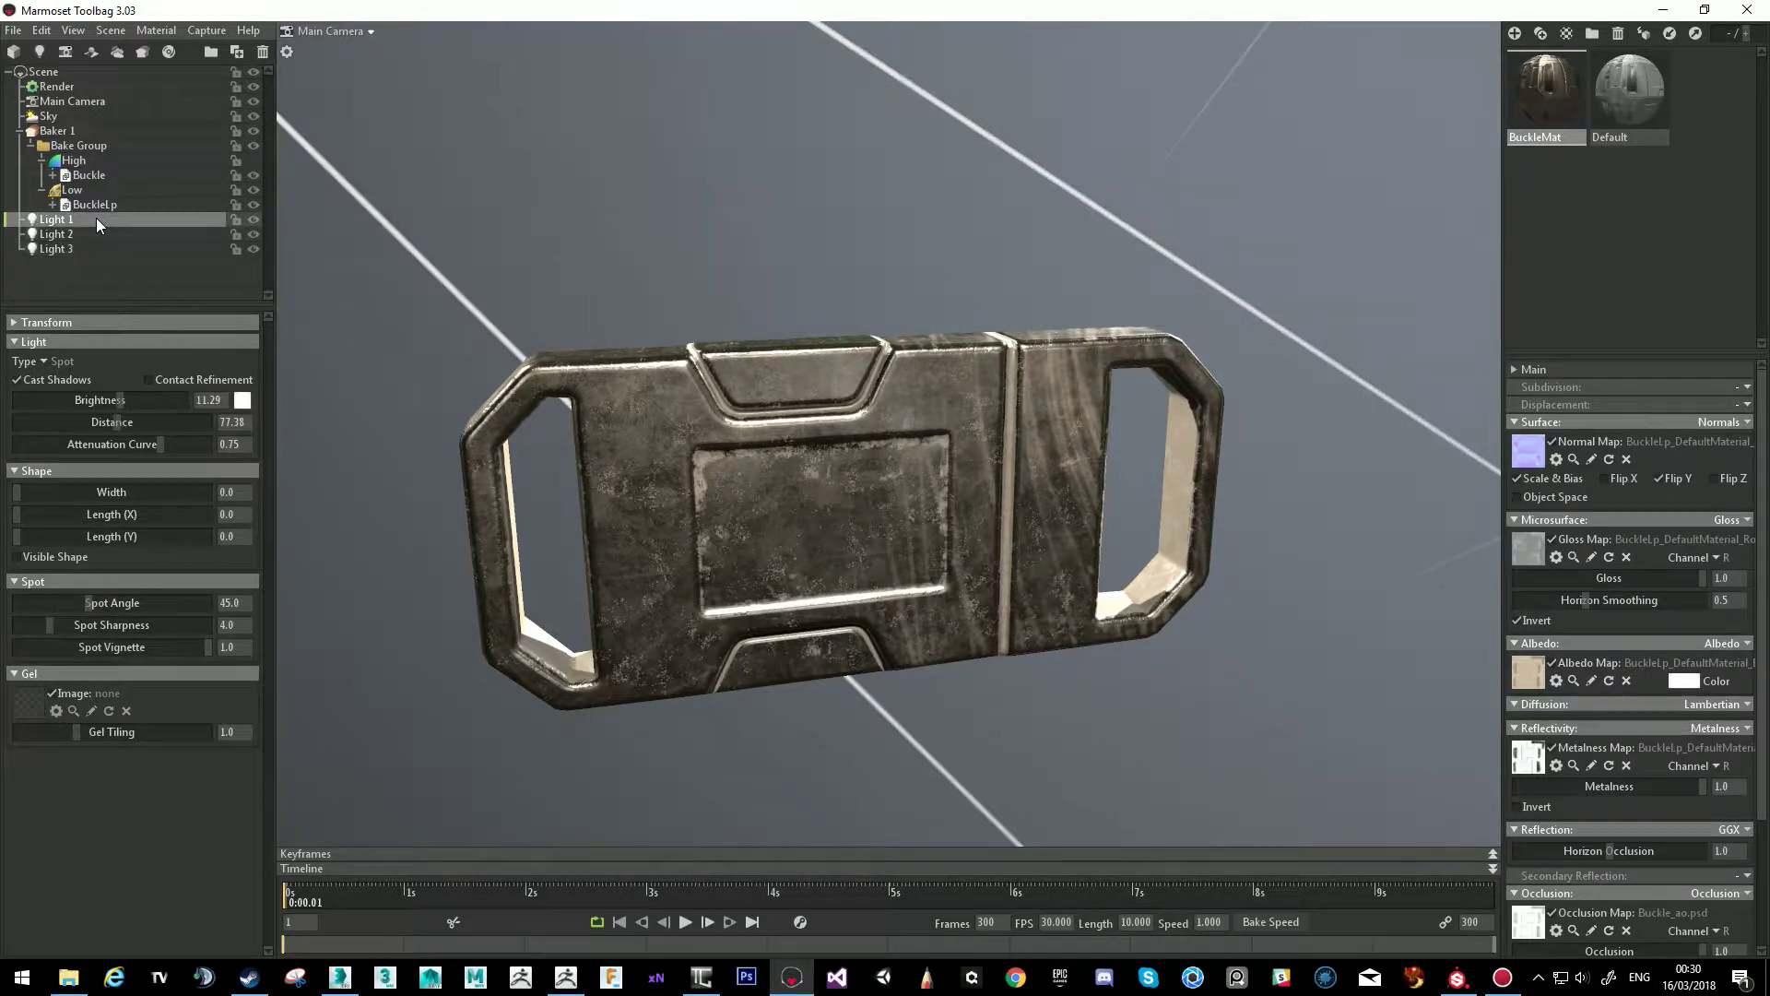
{"action": "left_click", "coordinate": [242, 400]}
{"action": "left_click", "coordinate": [542, 915]}
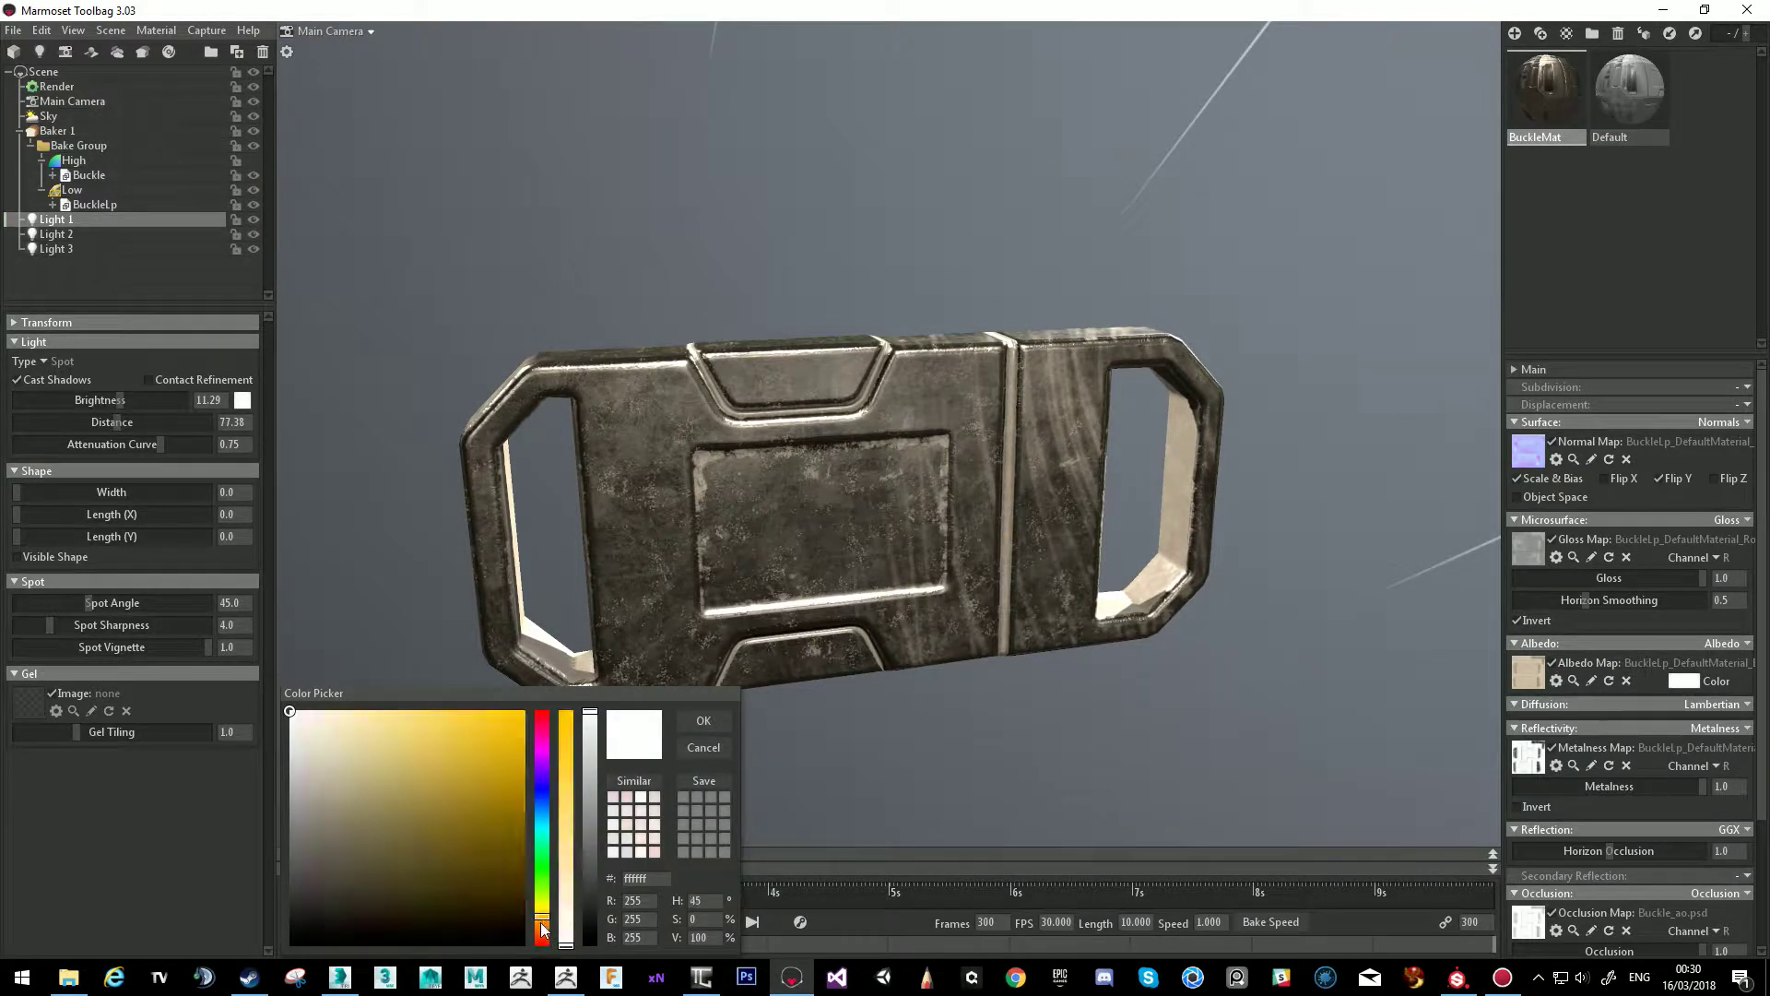
{"action": "left_click", "coordinate": [542, 922]}
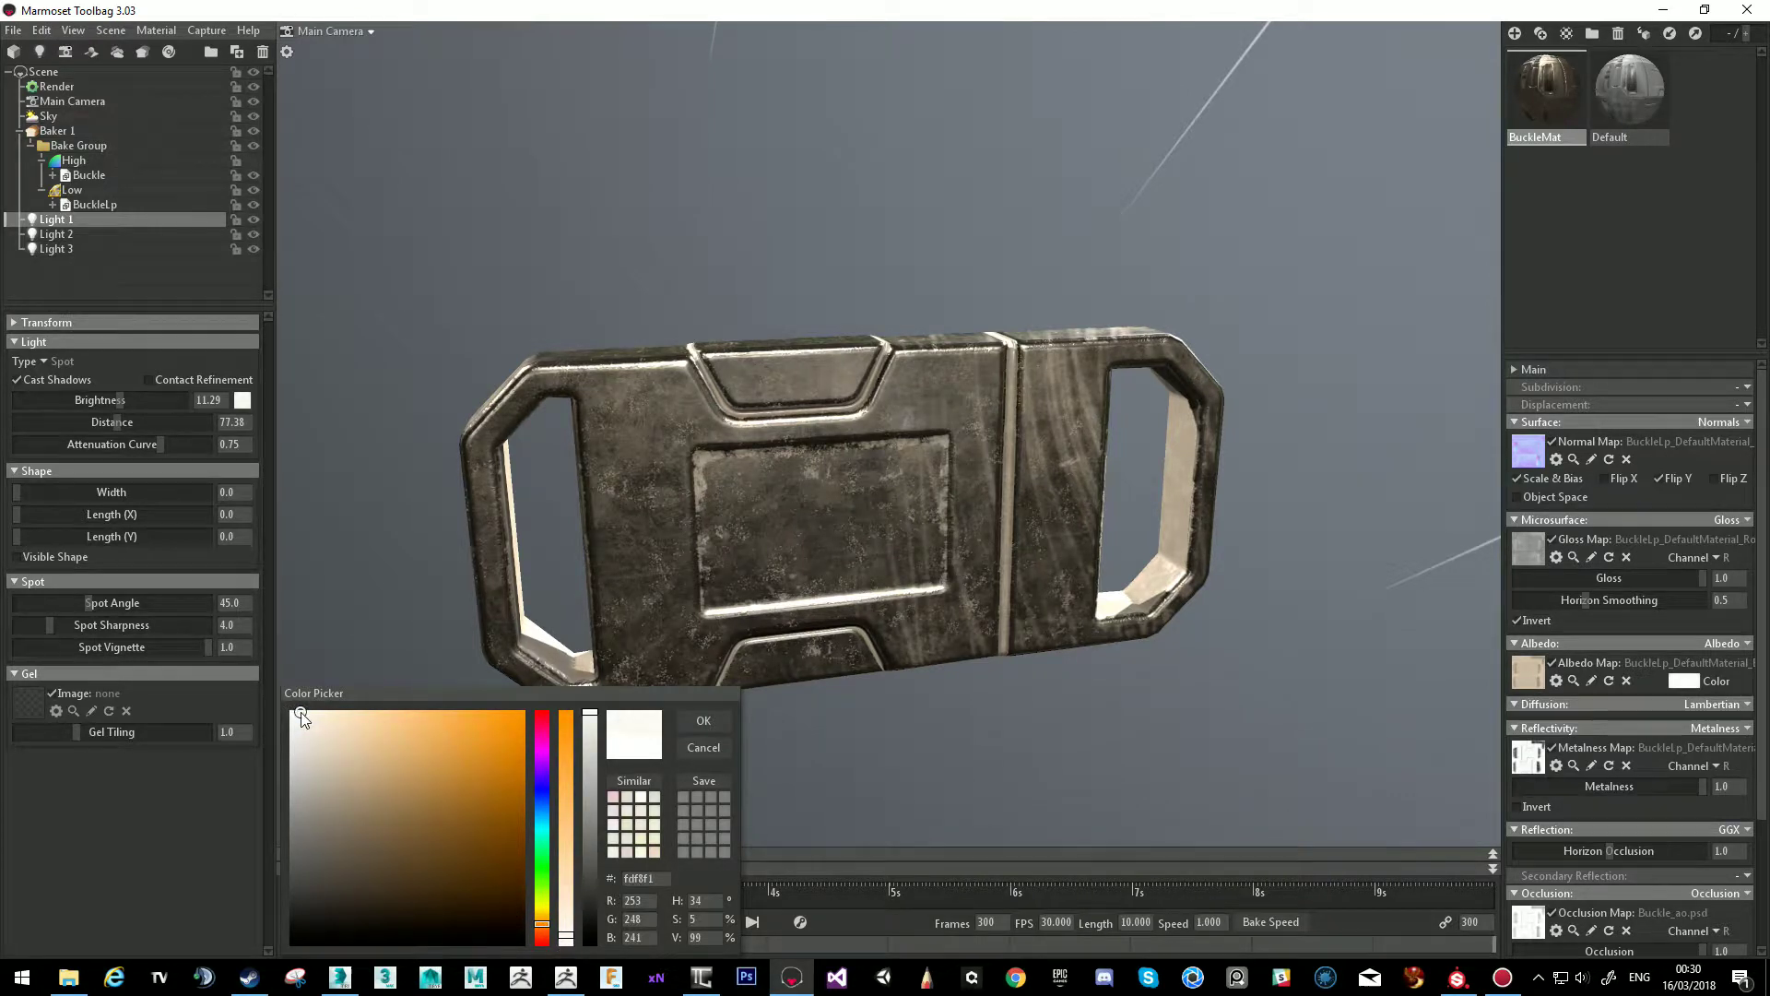
{"action": "mouse_move", "coordinate": [307, 722]}
{"action": "left_mouse_down"}
{"action": "mouse_move", "coordinate": [513, 721]}
{"action": "mouse_move", "coordinate": [328, 717]}
{"action": "left_mouse_up"}
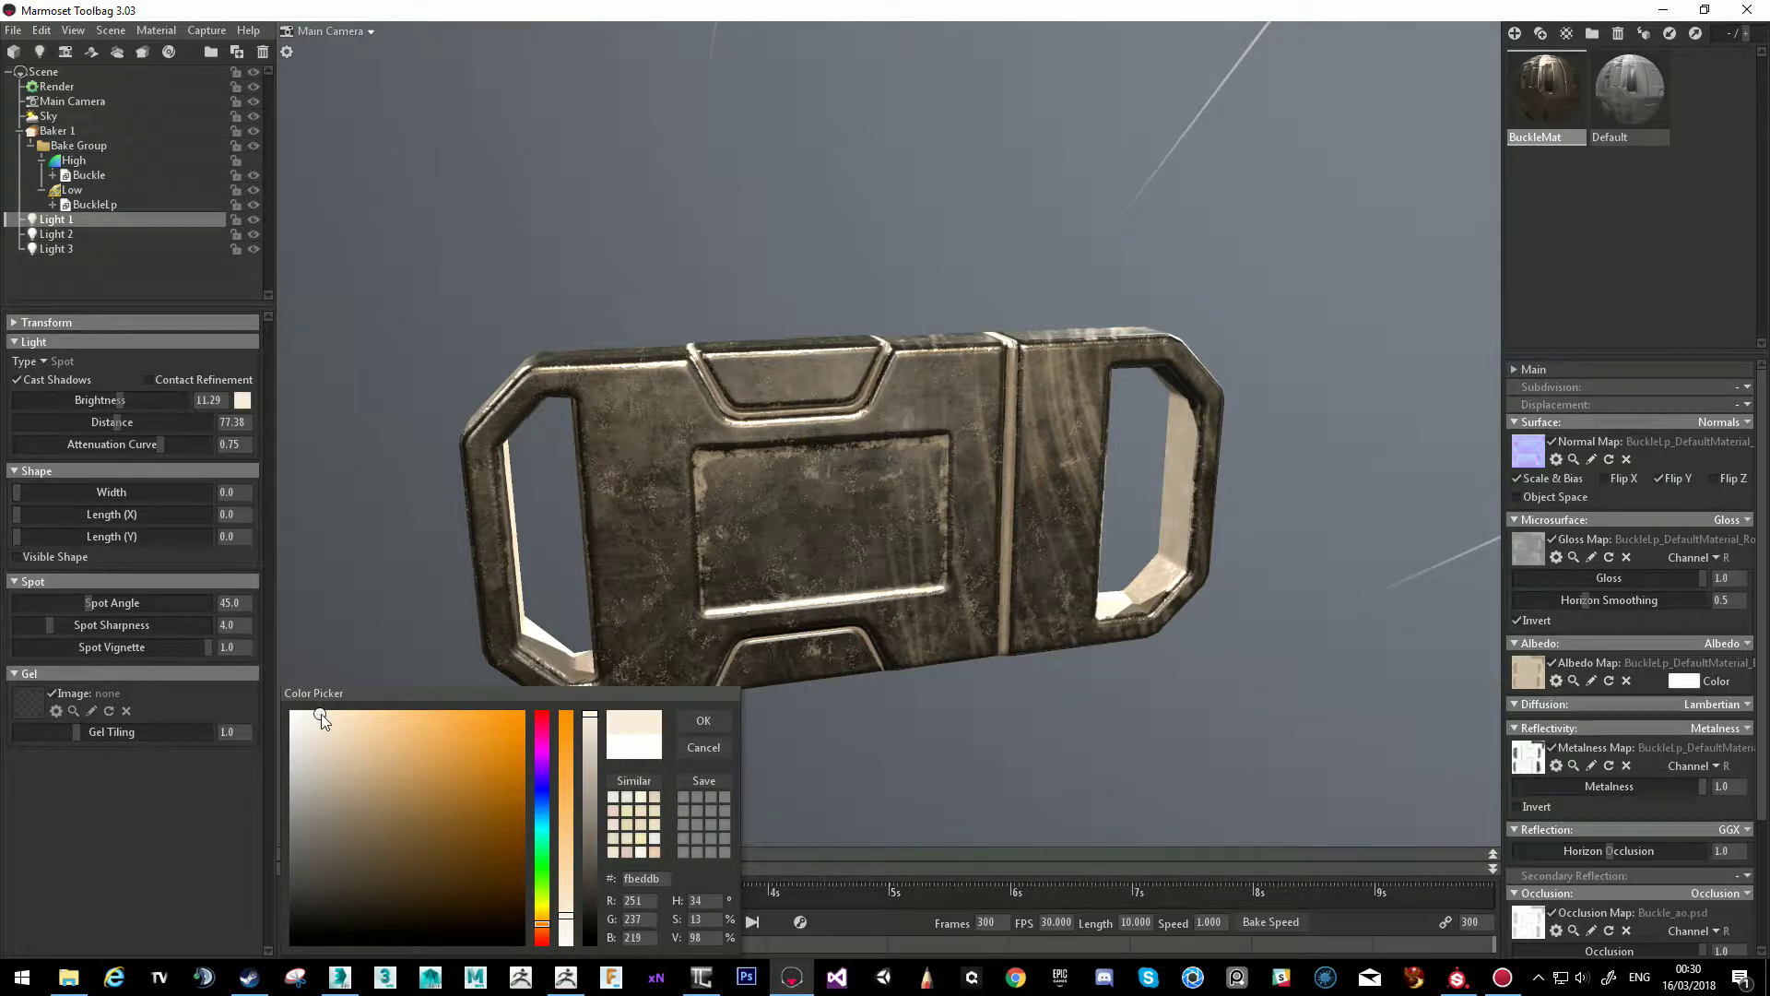
{"action": "left_click", "coordinate": [703, 720]}
{"action": "left_click_drag", "start_coordinate": [793, 655], "coordinate": [810, 695]}
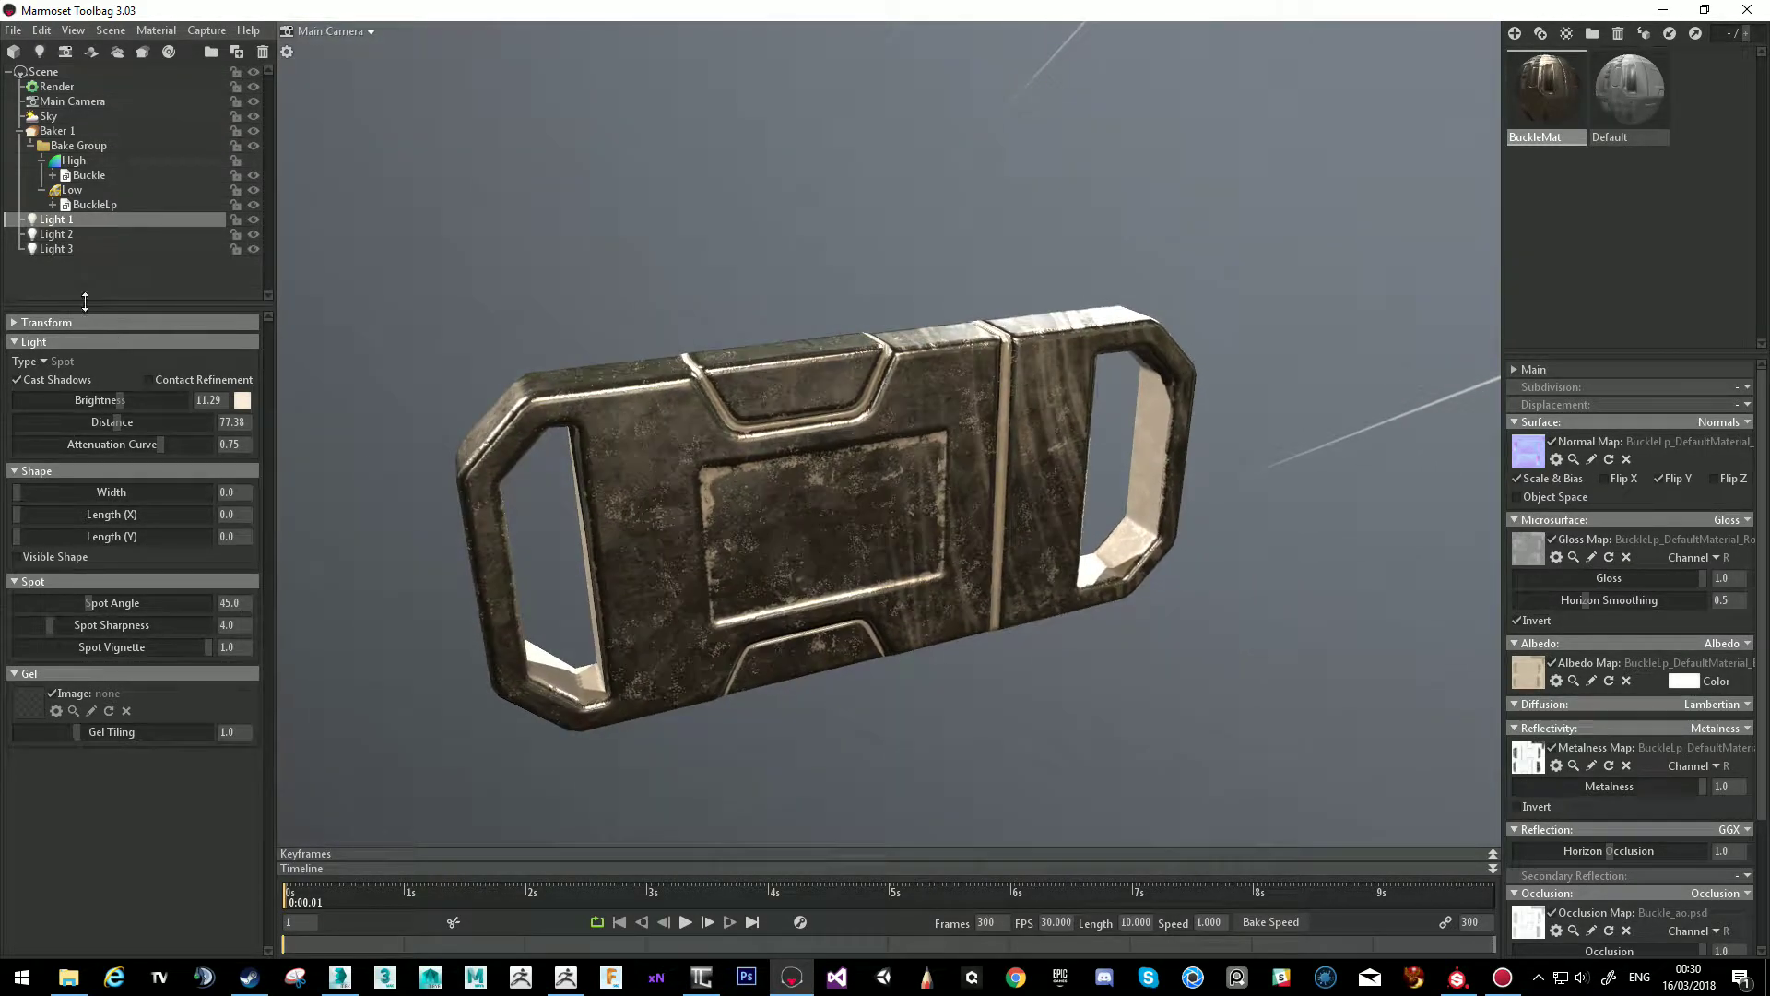
Change Light 2's colour to a pale blue, #dcedfa.
{"action": "left_click", "coordinate": [78, 230]}
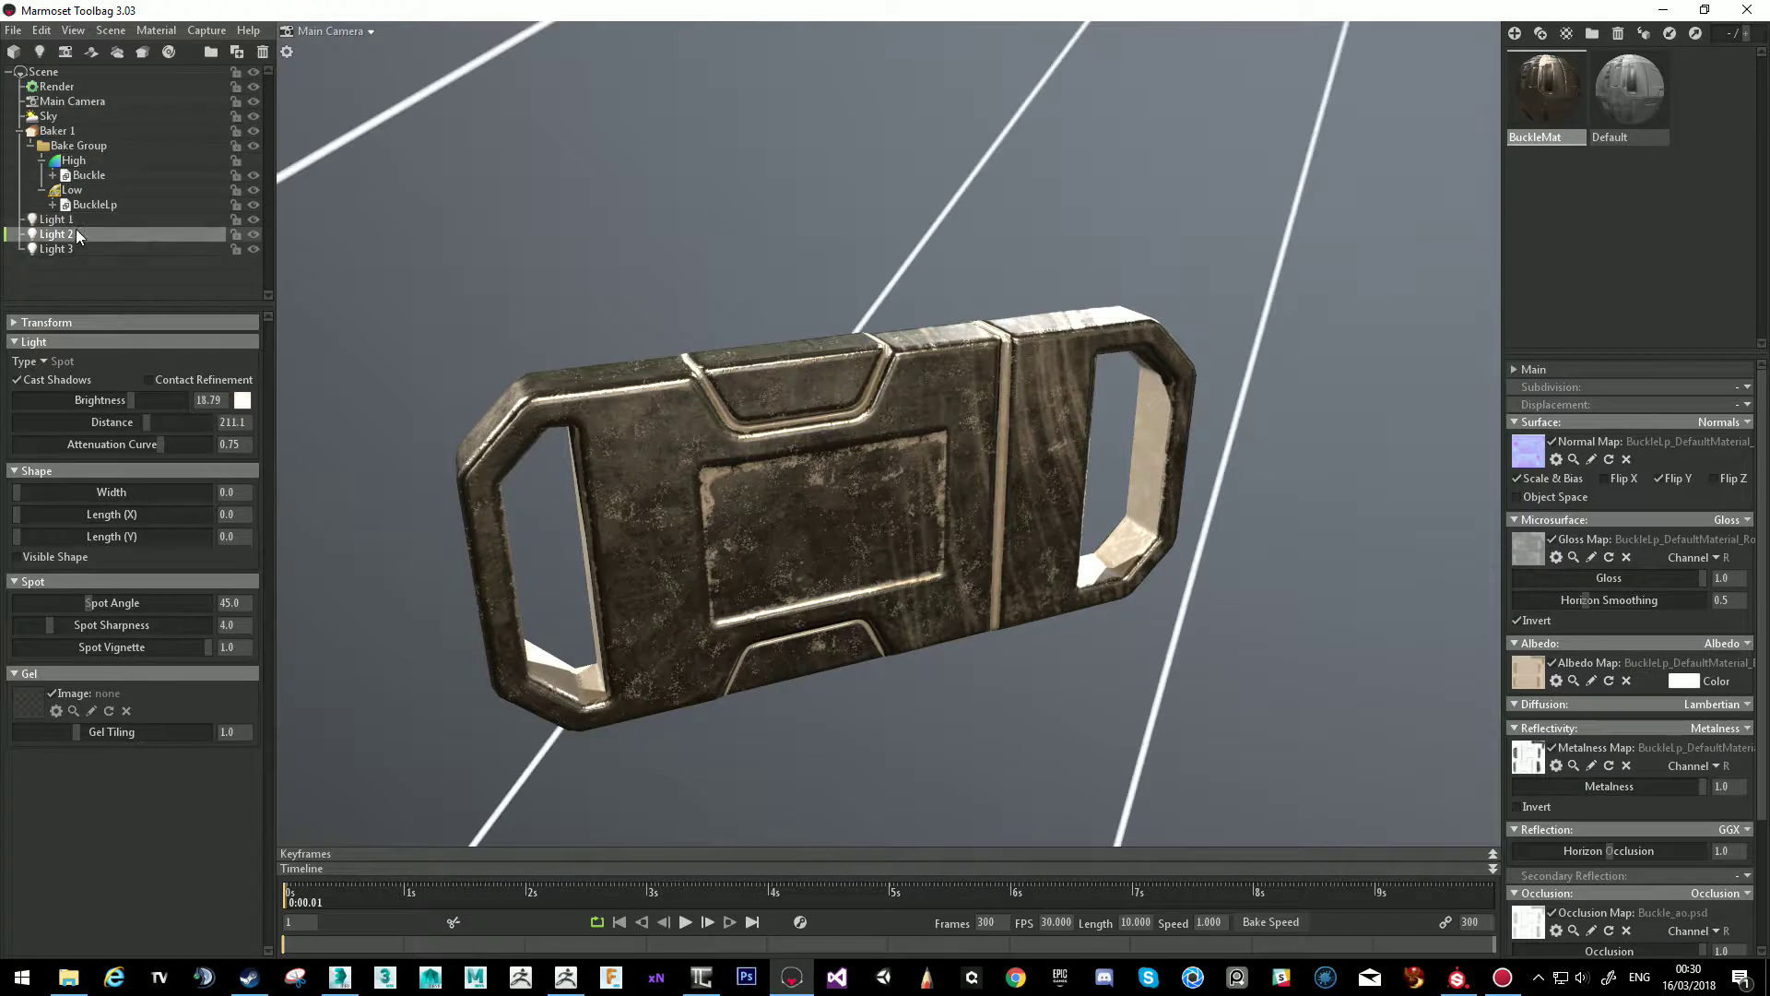
{"action": "left_click", "coordinate": [242, 401]}
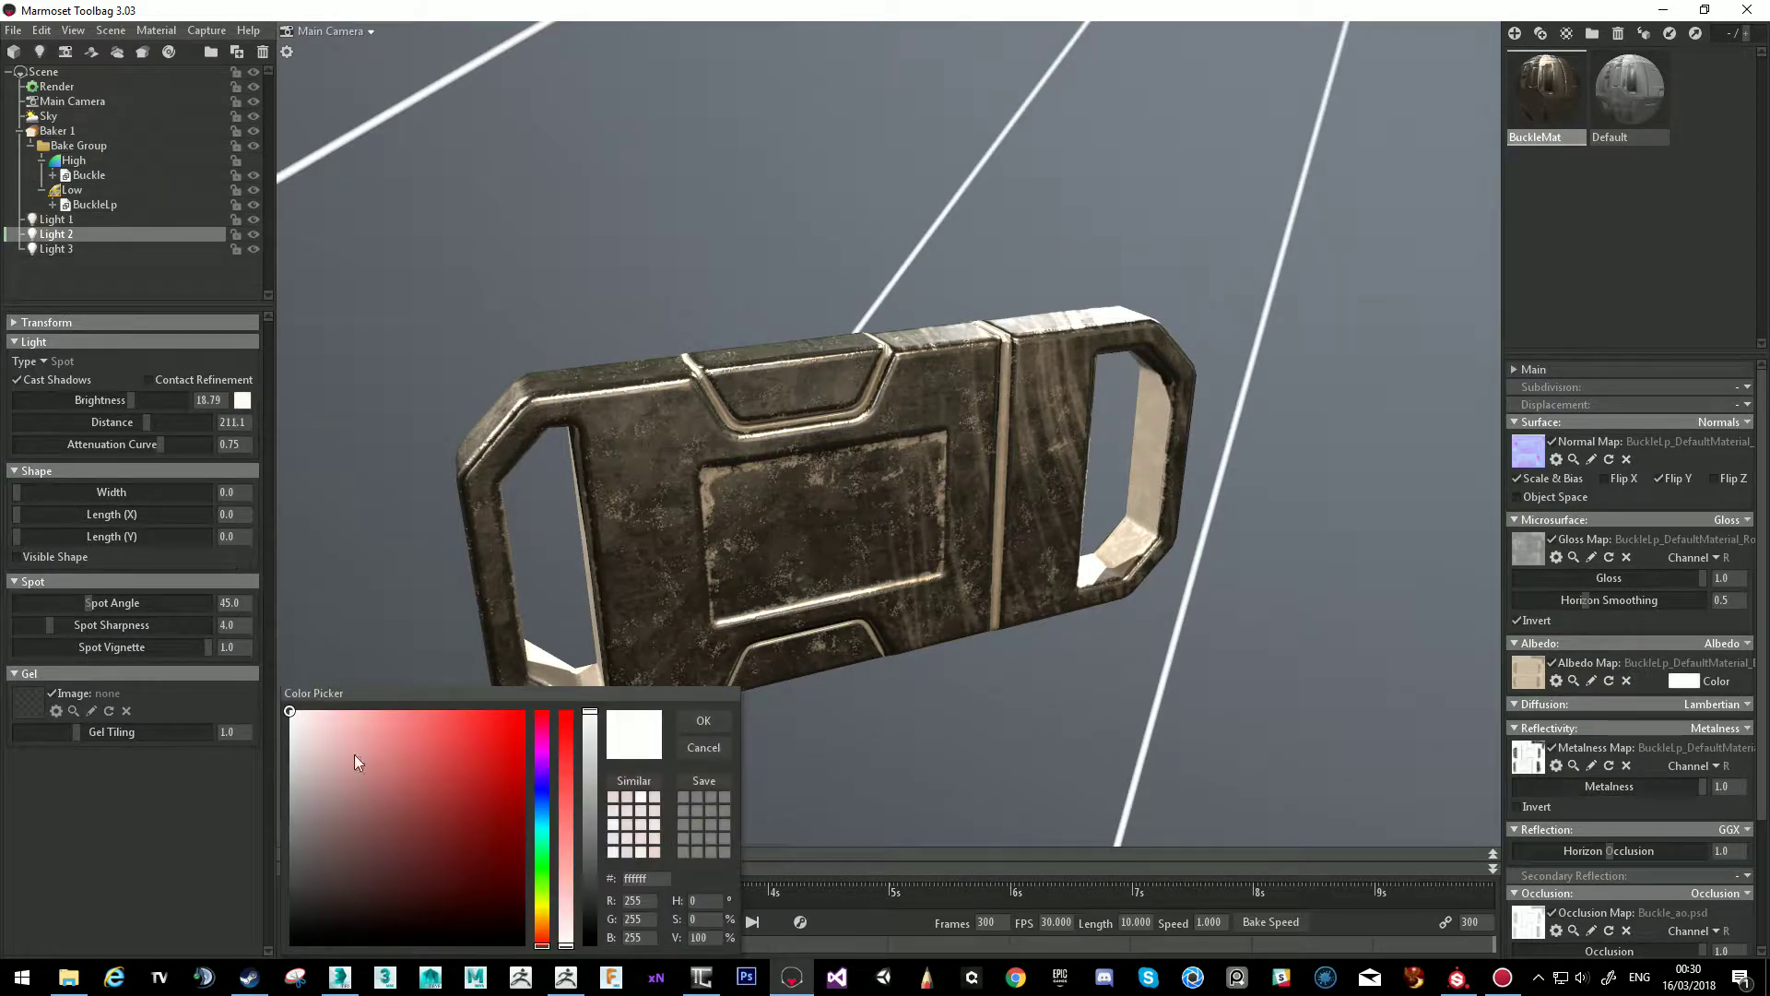
{"action": "left_click", "coordinate": [538, 825]}
{"action": "mouse_move", "coordinate": [302, 721]}
{"action": "left_mouse_down"}
{"action": "mouse_move", "coordinate": [354, 708]}
{"action": "mouse_move", "coordinate": [319, 714]}
{"action": "left_mouse_up"}
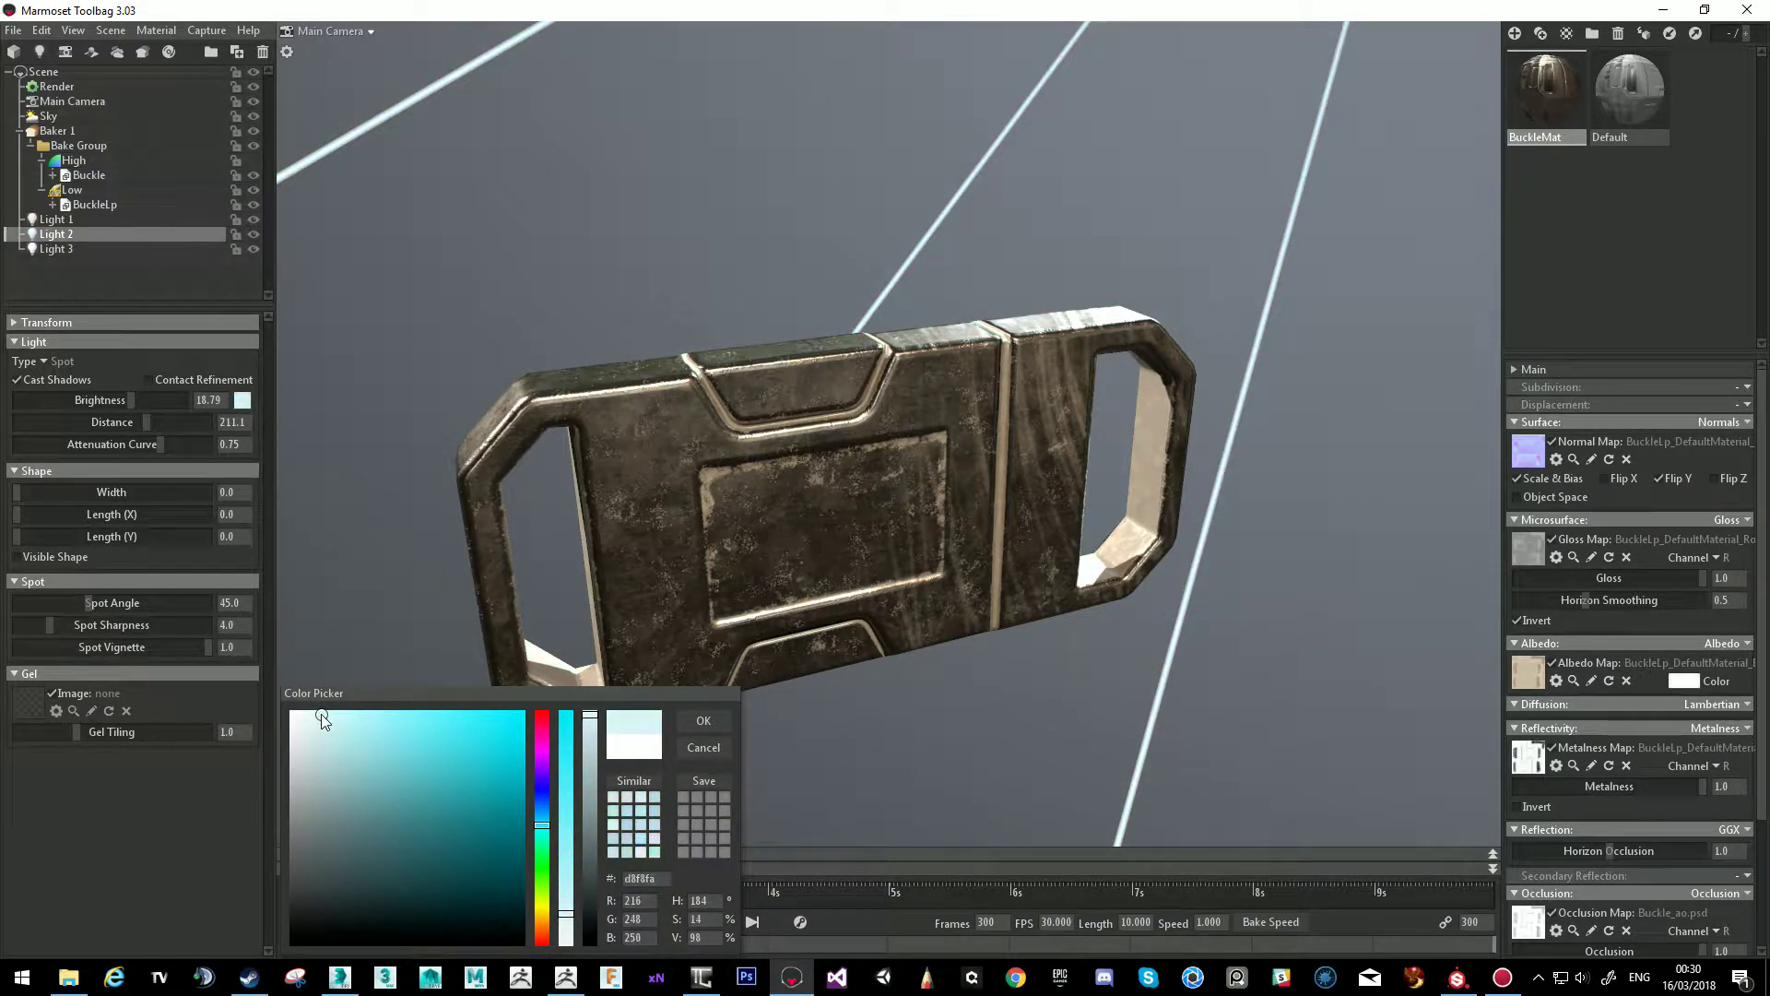
{"action": "left_click_drag", "start_coordinate": [541, 824], "coordinate": [540, 812]}
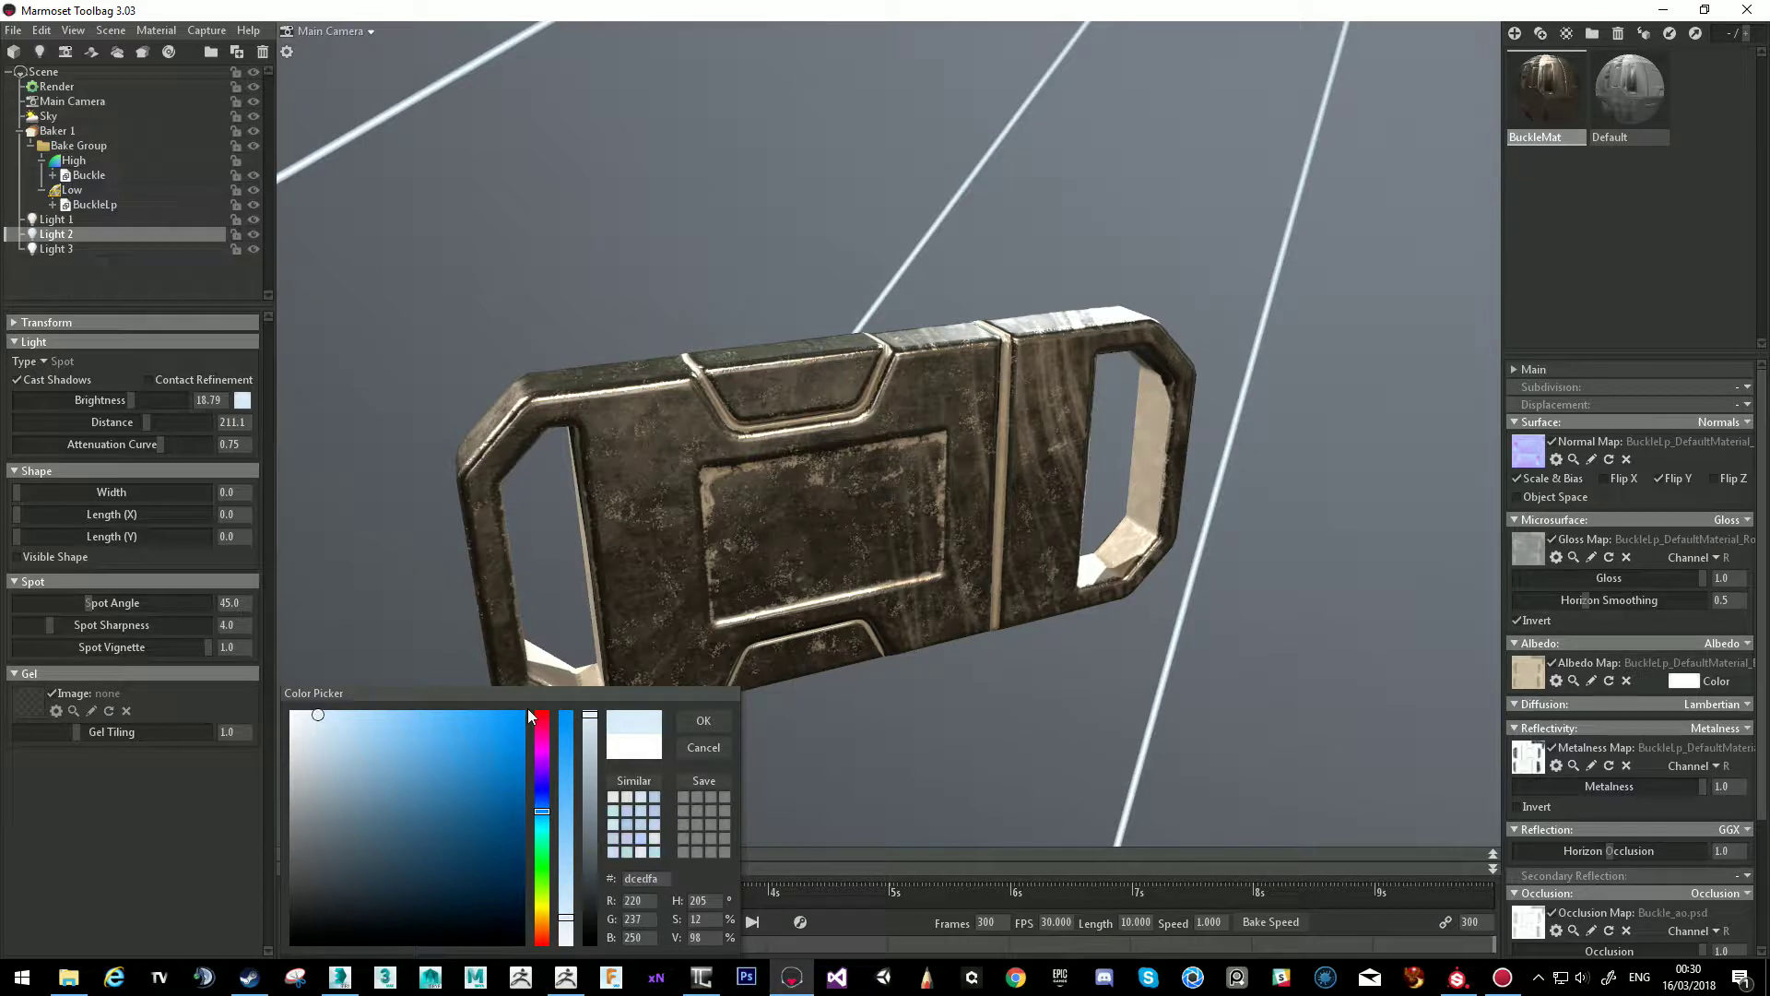
{"action": "left_click", "coordinate": [703, 720]}
Tint Light 3 a very pale blue with a hue of 194 and inspect the lighting on the buckle.
{"action": "left_click", "coordinate": [87, 249]}
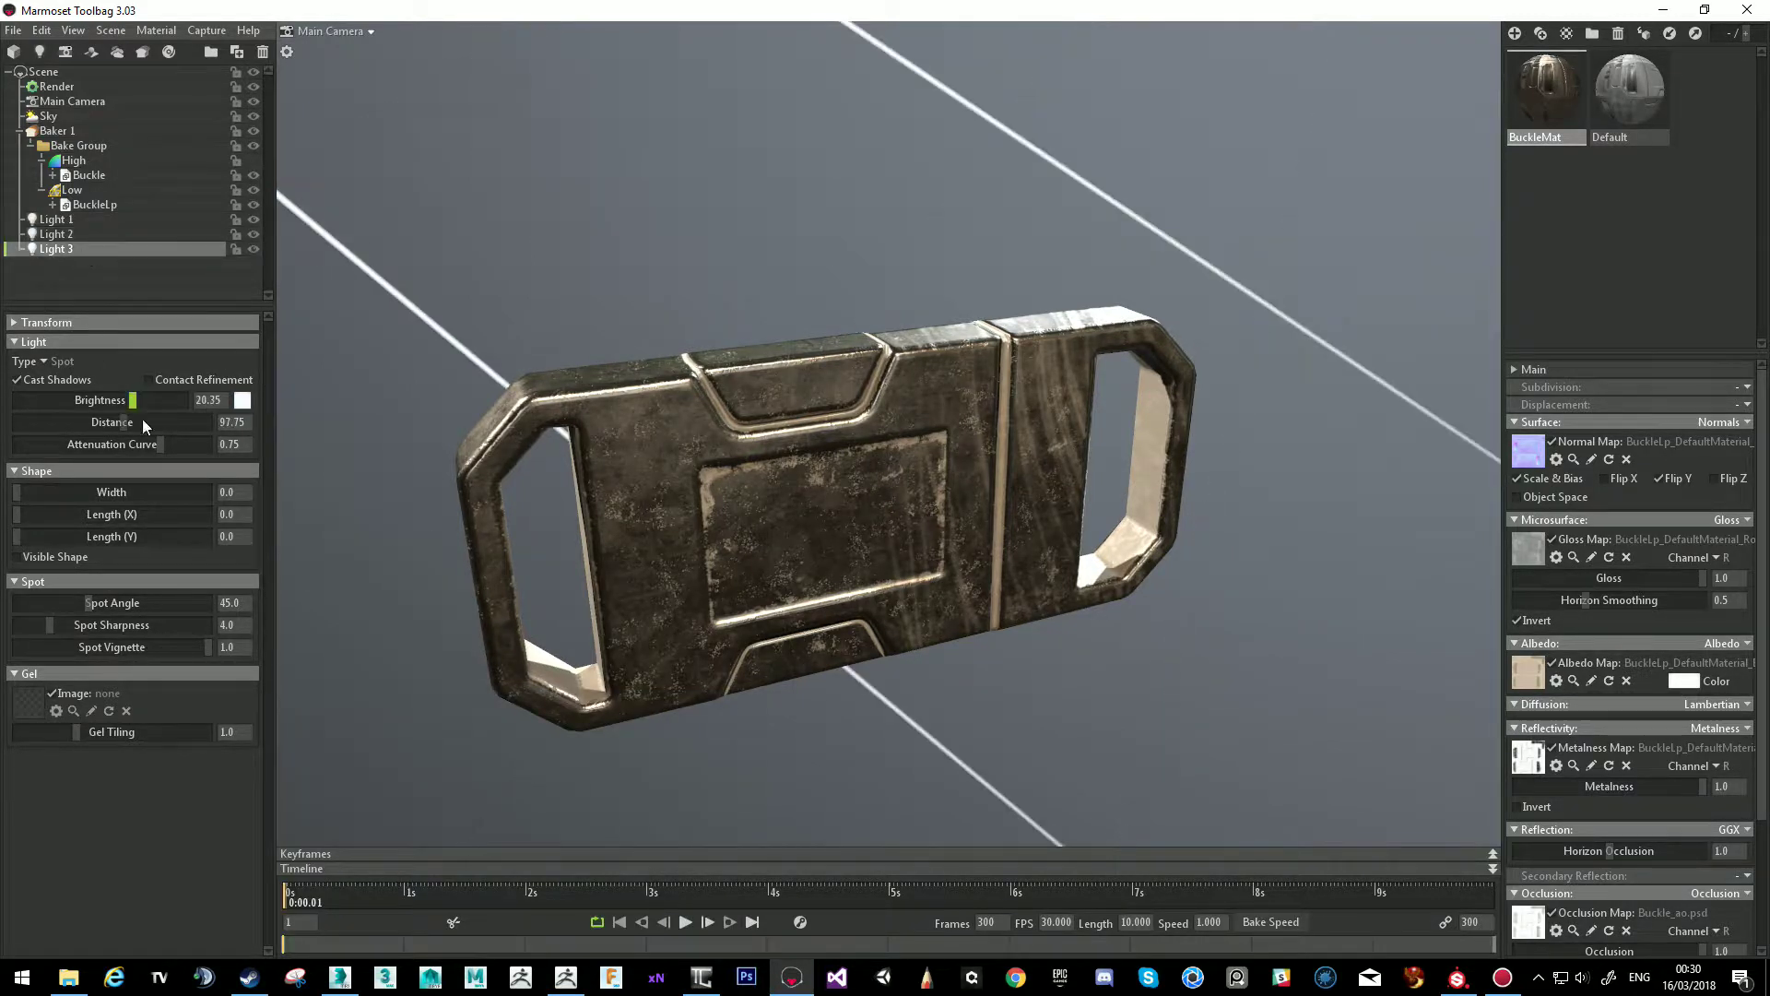
{"action": "left_click", "coordinate": [242, 401]}
{"action": "left_click", "coordinate": [542, 817]}
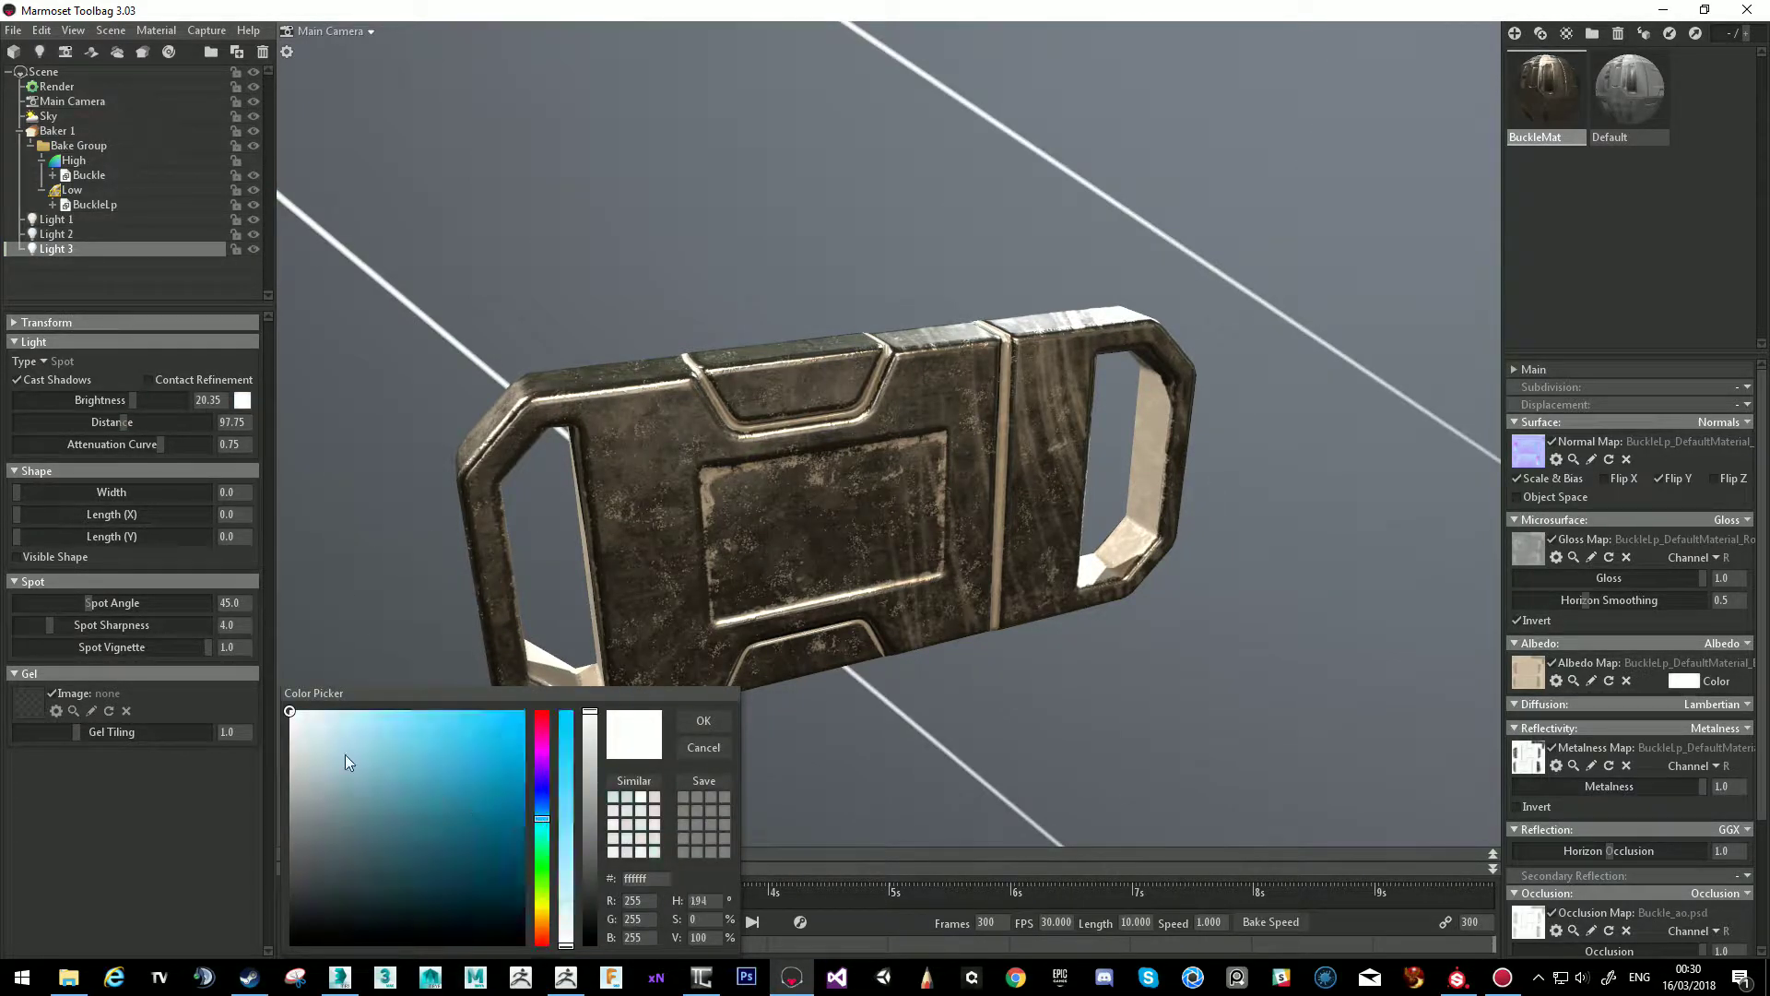
{"action": "left_click", "coordinate": [684, 721]}
{"action": "left_click_drag", "start_coordinate": [596, 577], "coordinate": [817, 571]}
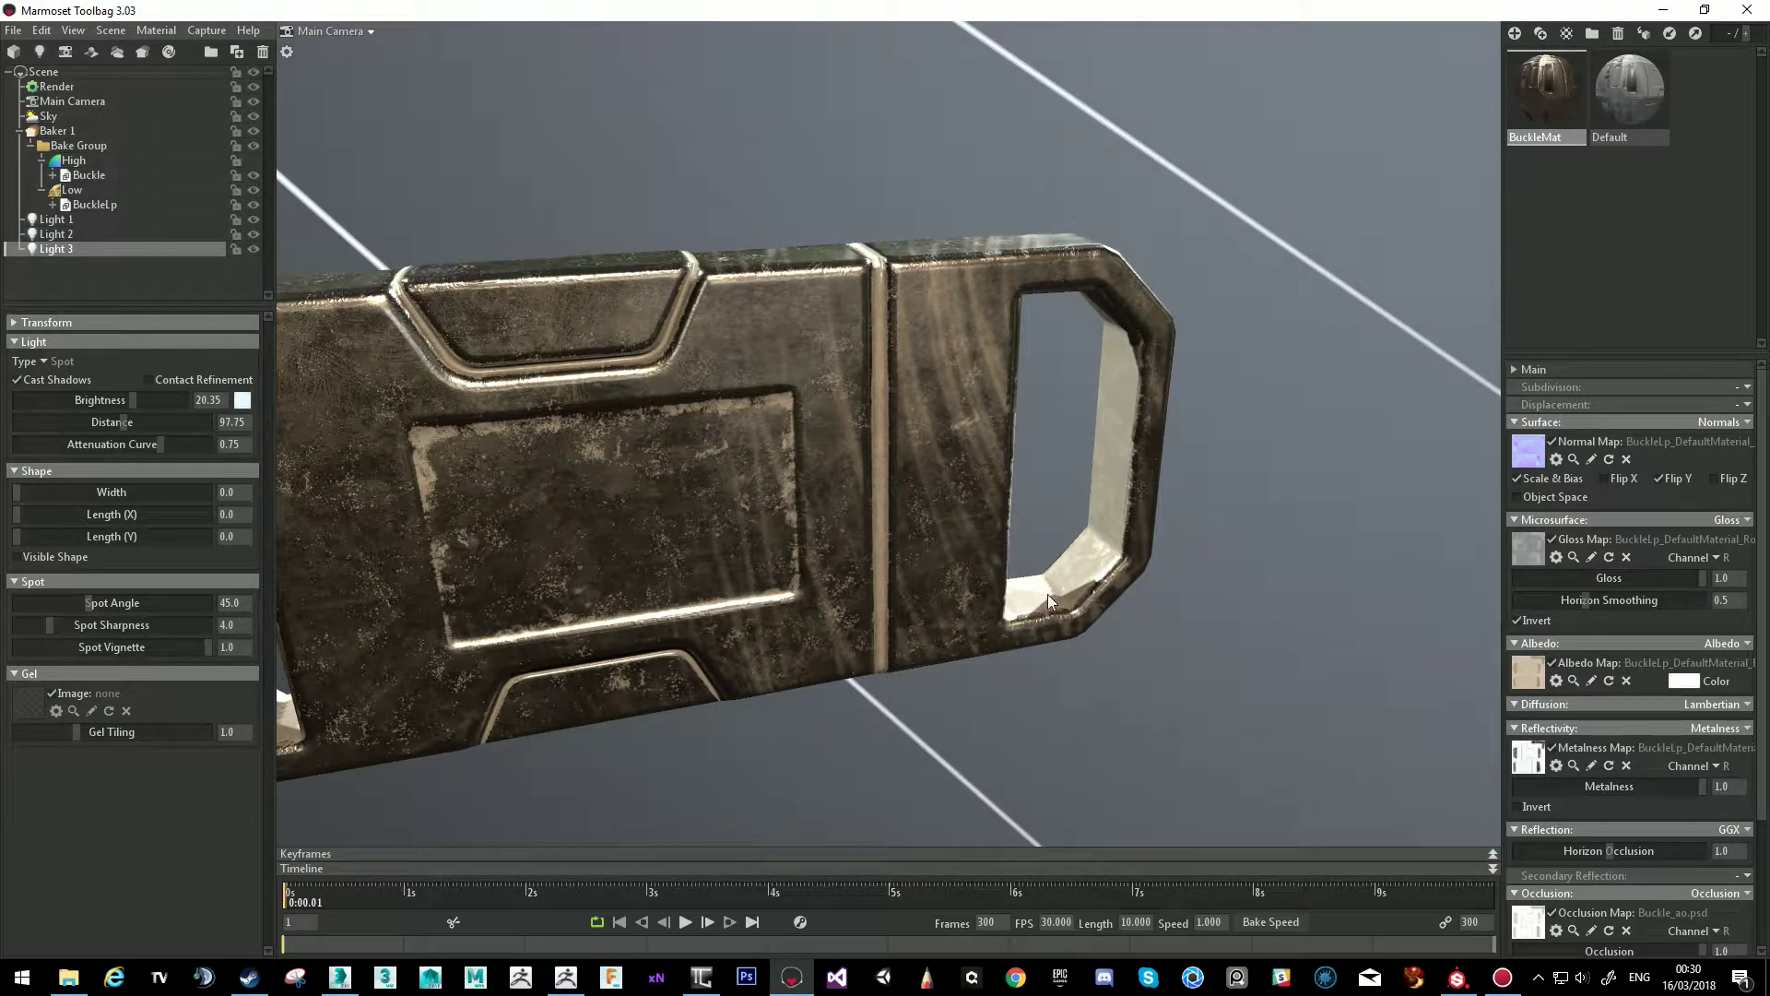
{"action": "left_click_drag", "start_coordinate": [1069, 577], "coordinate": [1048, 570]}
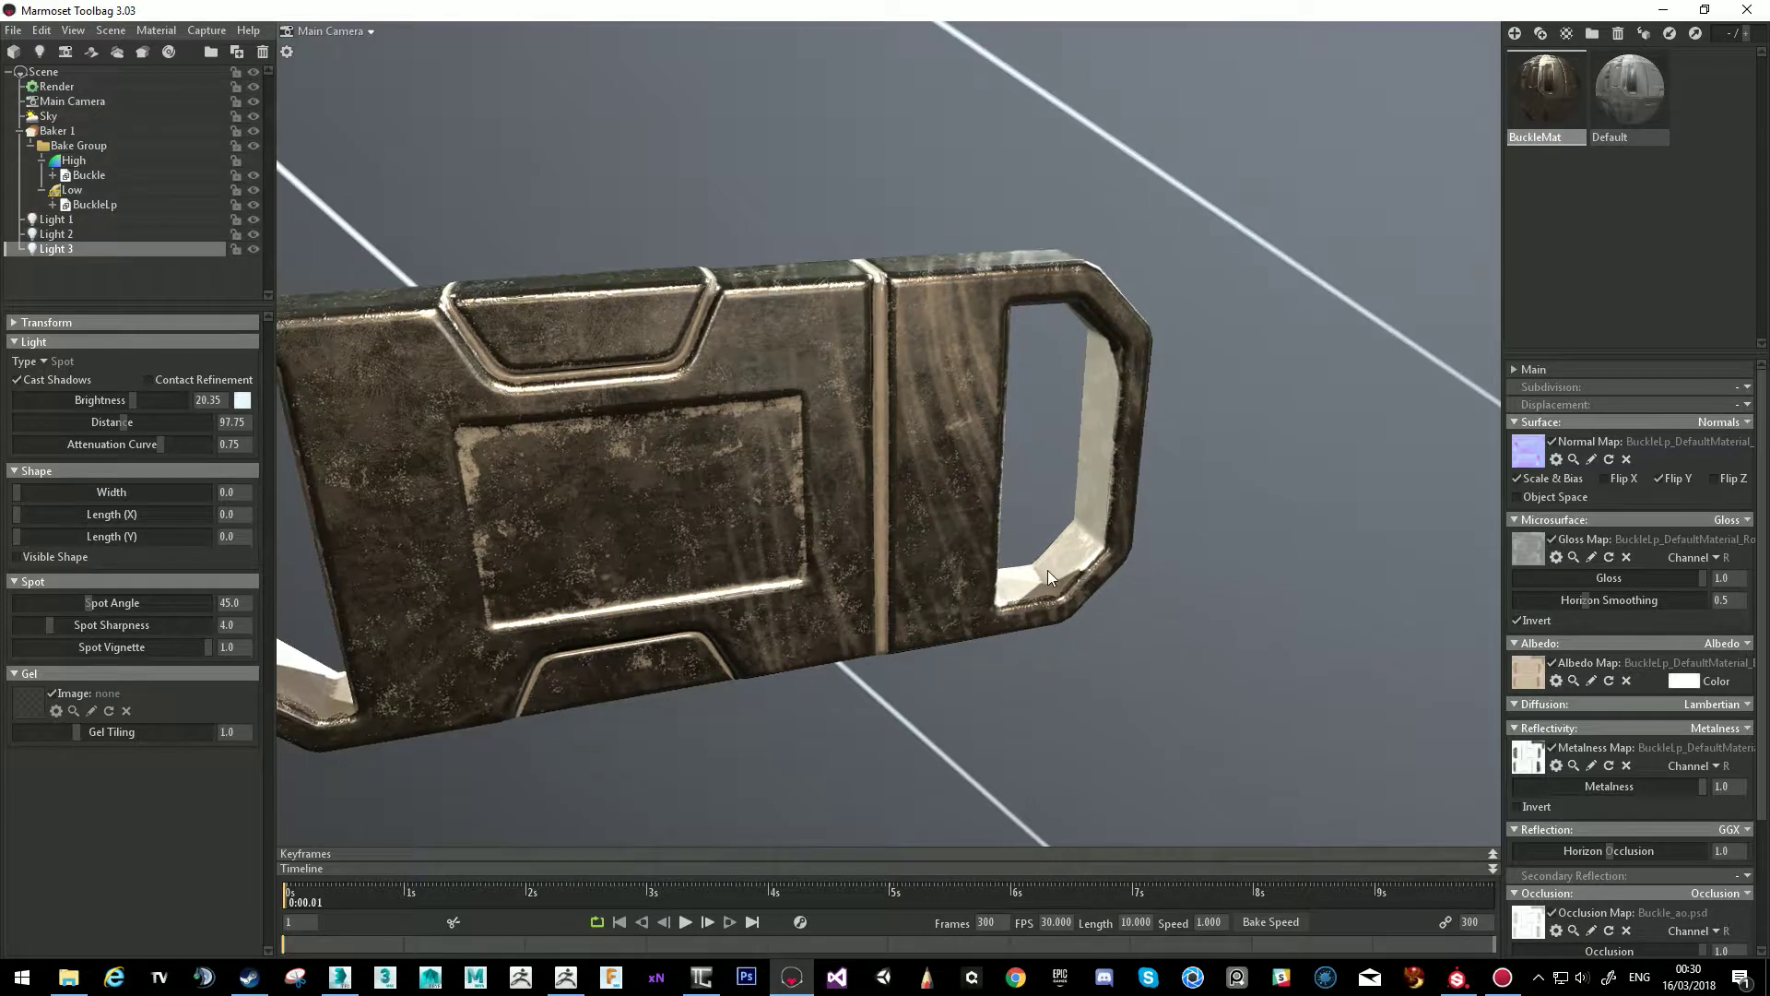
Set the shape width, X length and Y length to 1.093, 0.208 and 0.244 for Light 1, and about 2.8, 6.0 and 5.6 for Light 2.
{"action": "left_click", "coordinate": [122, 220]}
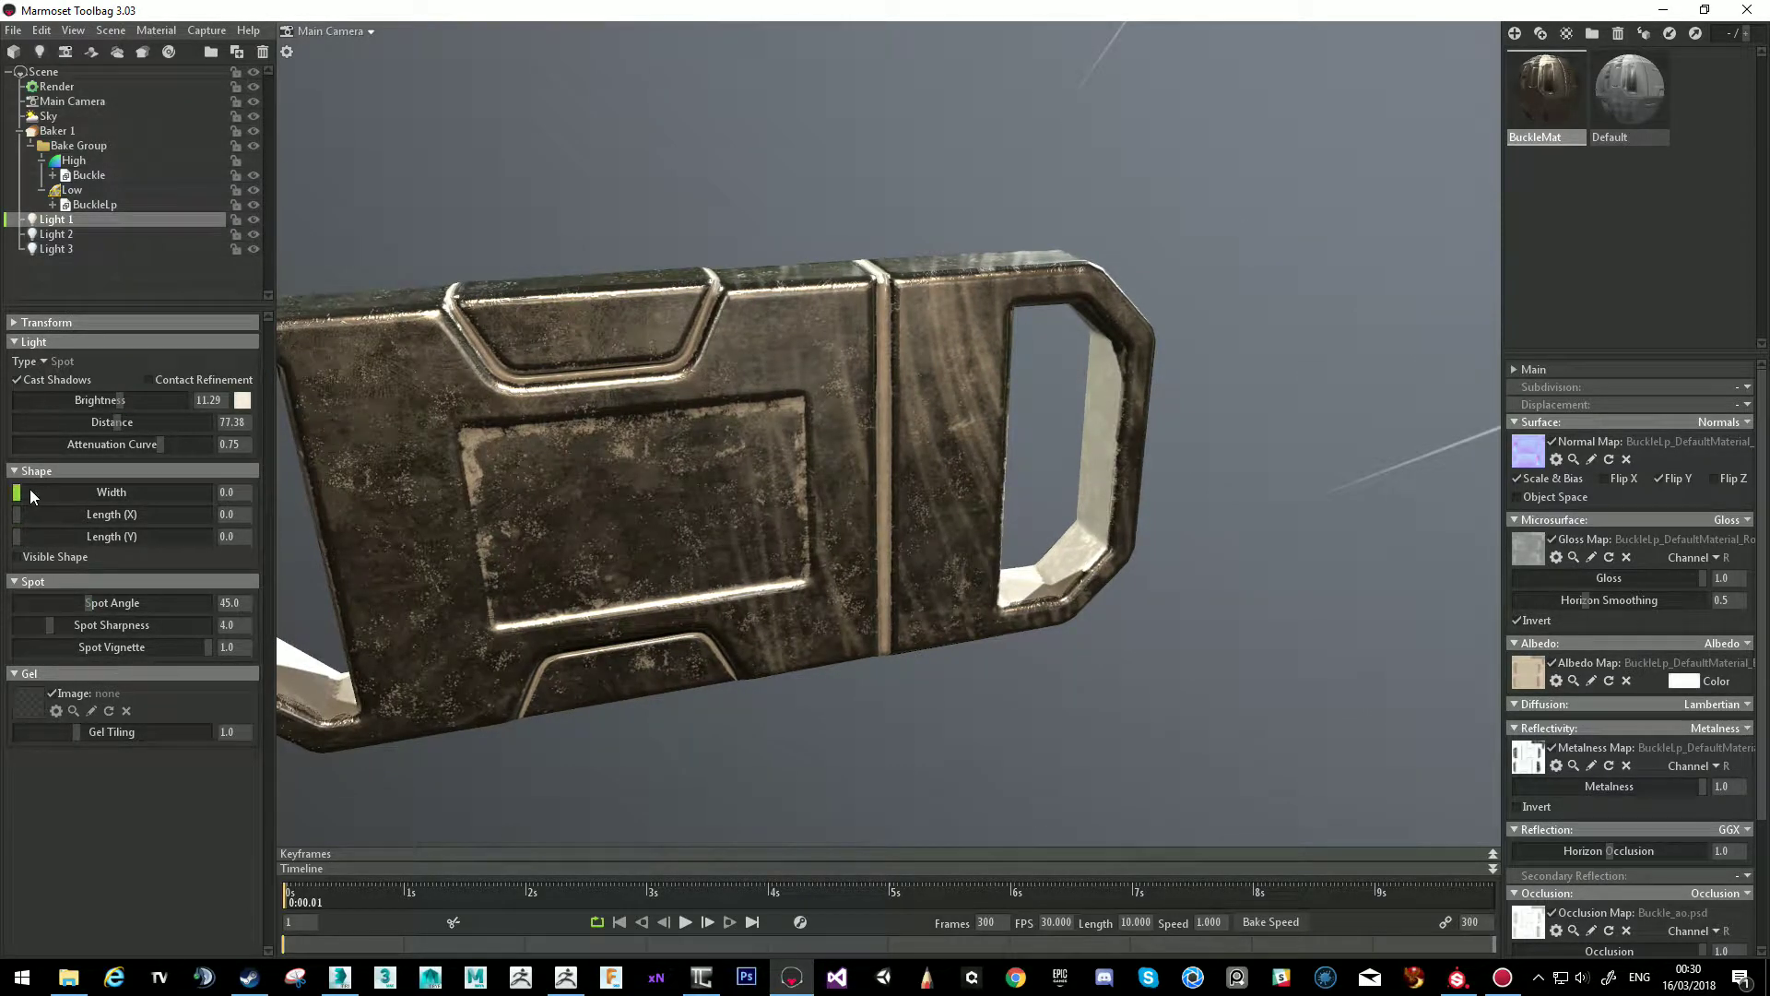
{"action": "mouse_move", "coordinate": [16, 492]}
{"action": "left_mouse_down"}
{"action": "mouse_move", "coordinate": [67, 492]}
{"action": "mouse_move", "coordinate": [42, 492]}
{"action": "mouse_move", "coordinate": [48, 538]}
{"action": "left_mouse_up"}
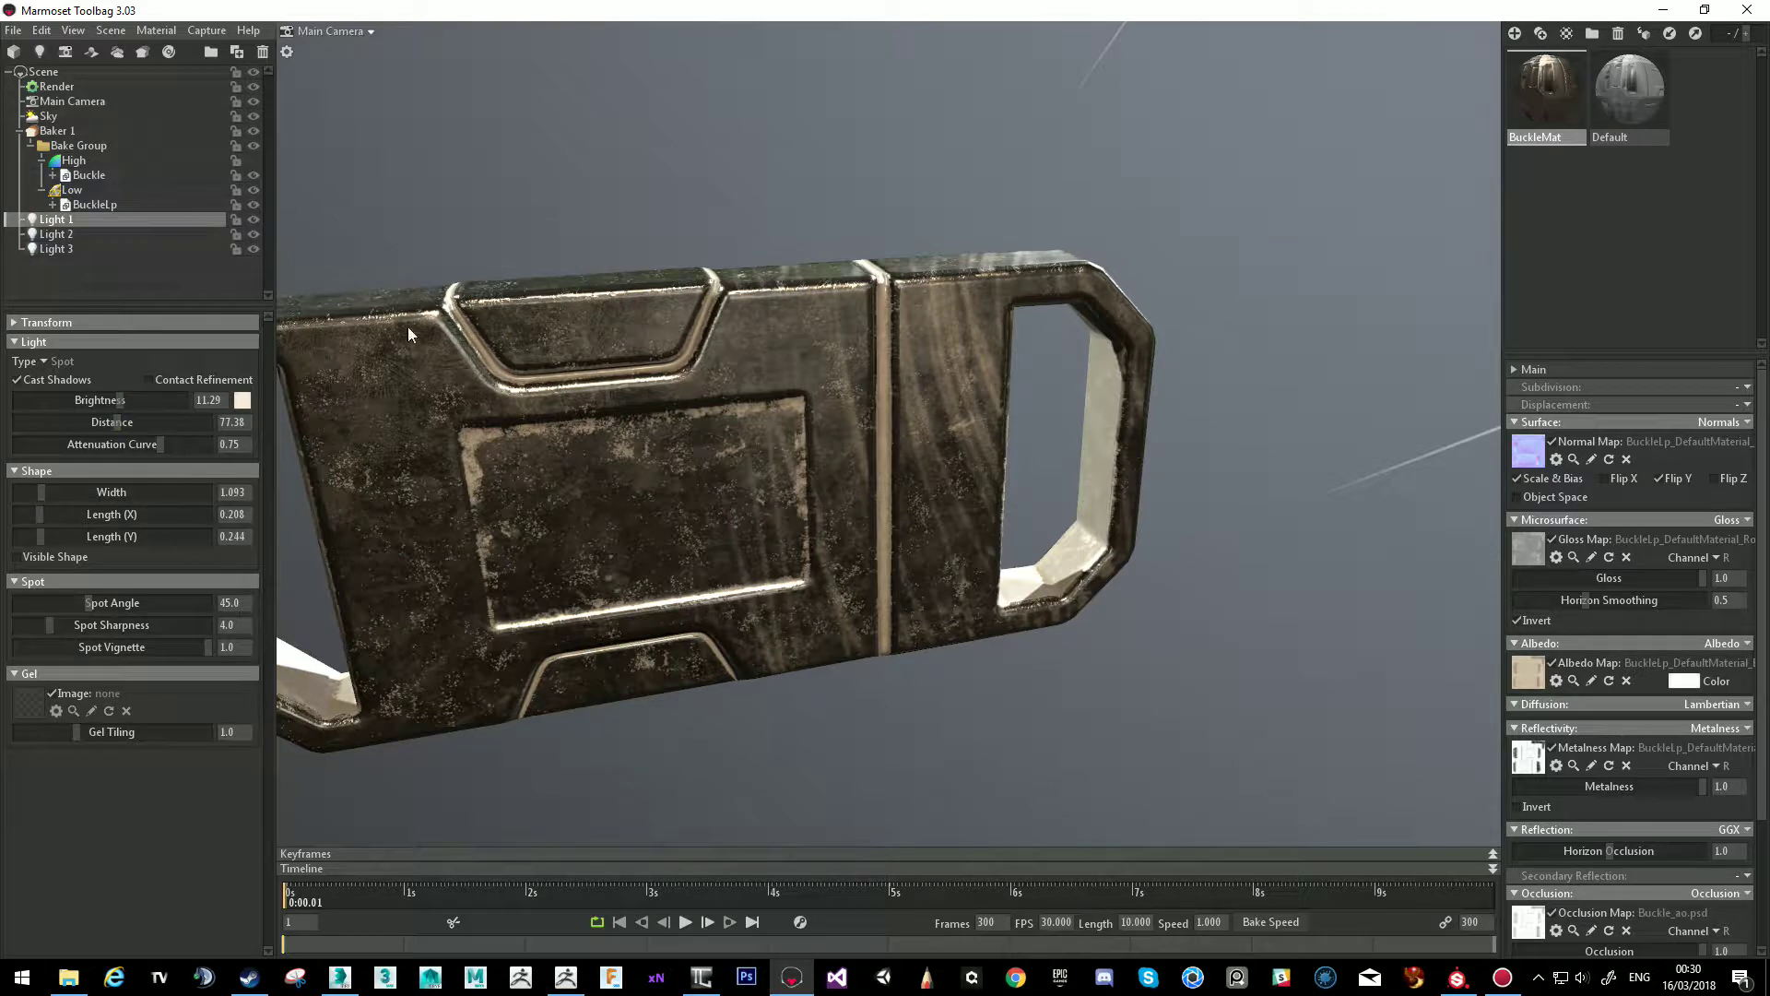
{"action": "left_click", "coordinate": [93, 230]}
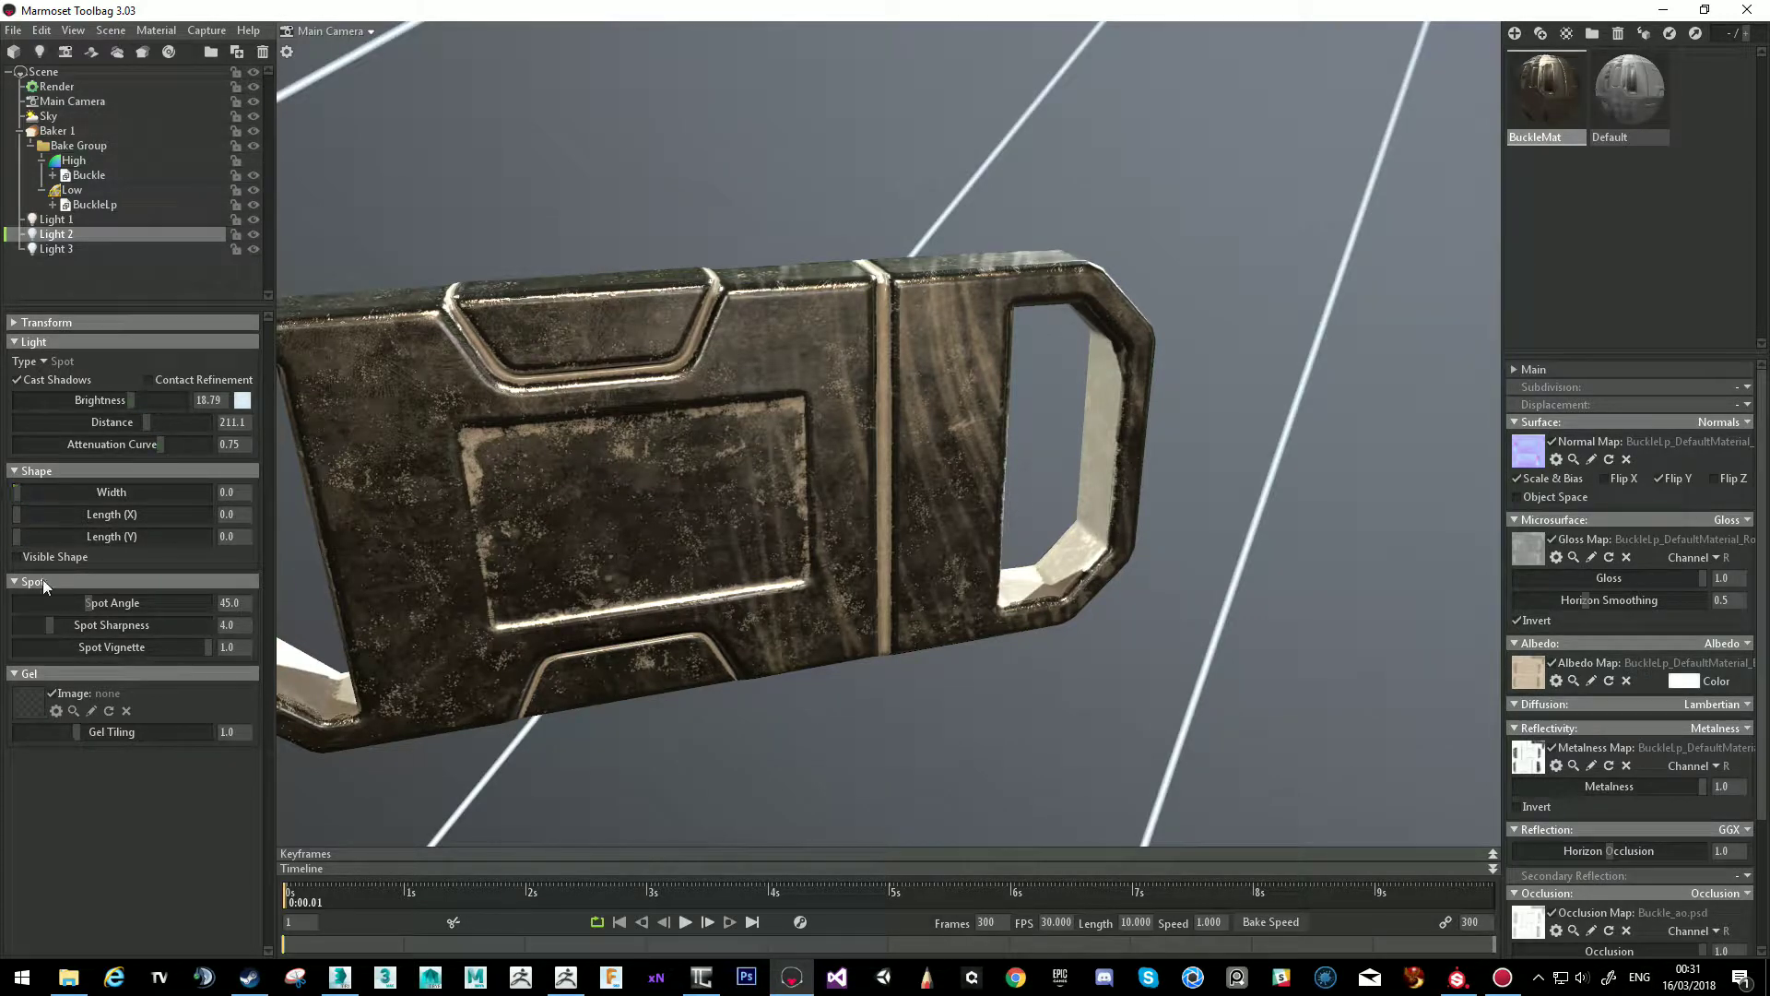
{"action": "left_click_drag", "start_coordinate": [26, 494], "coordinate": [78, 537]}
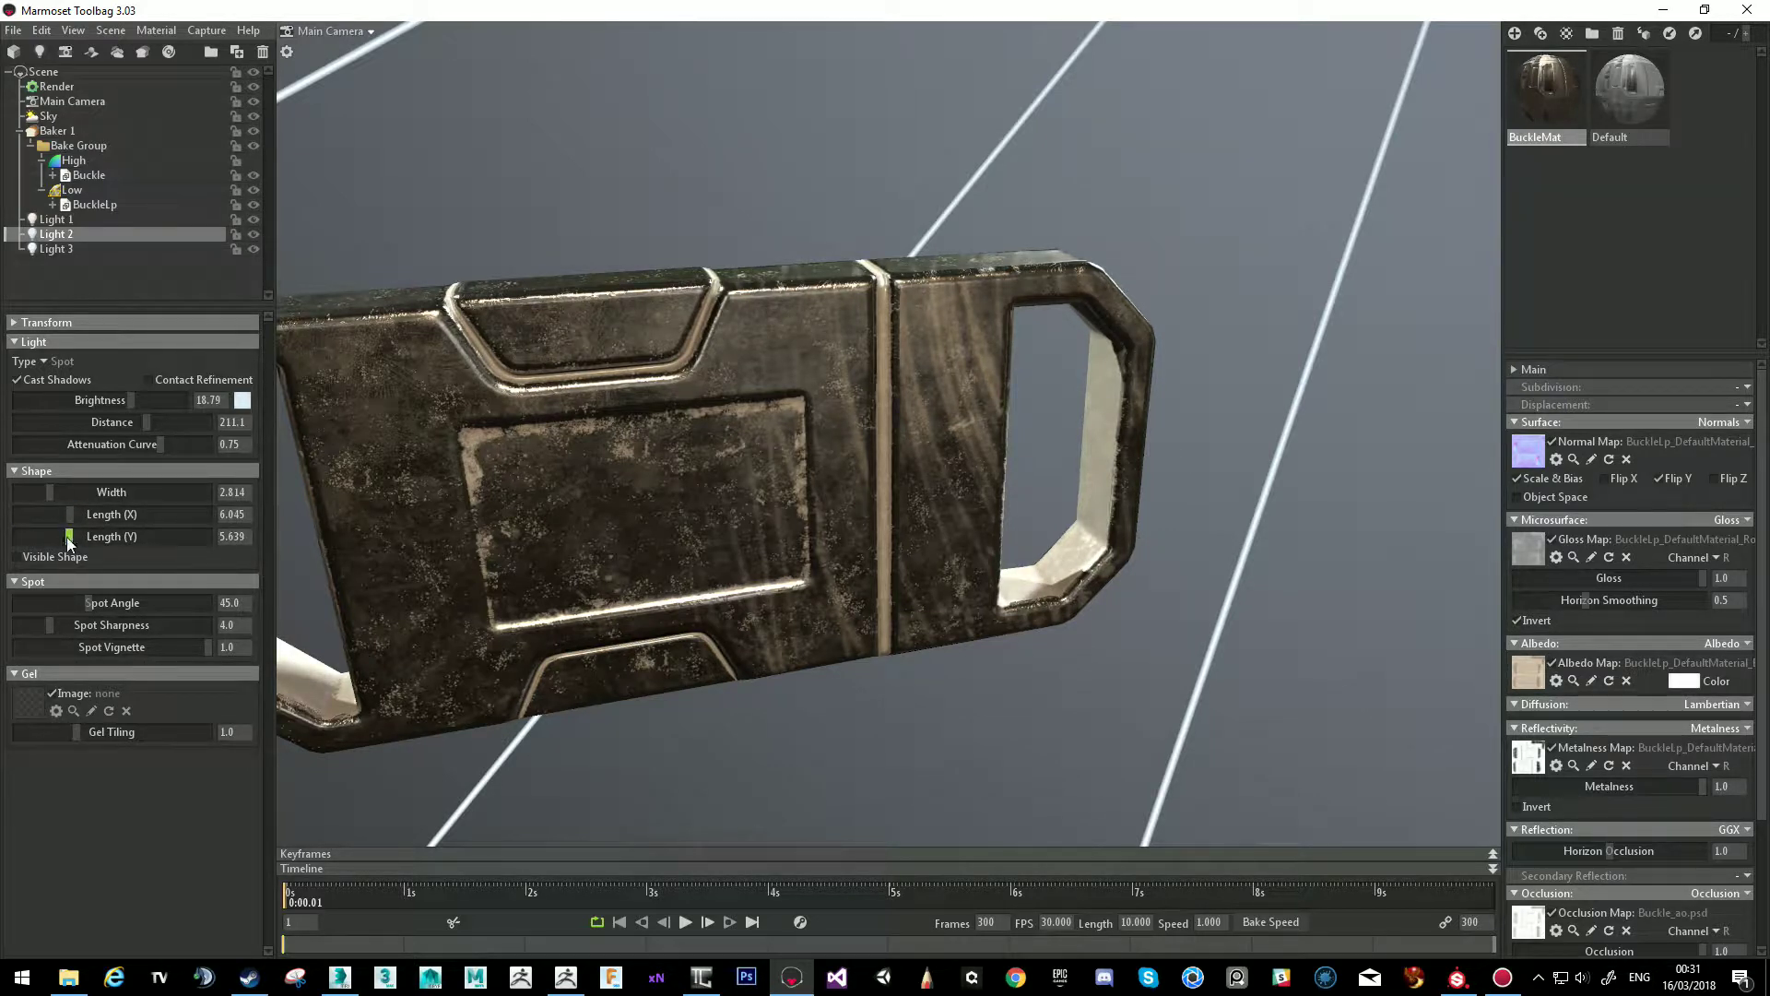
Set Light 3's shape to width 4.116, X length 0.897 and Y length 1.367, and check the softened lighting on the buckle.
{"action": "left_click", "coordinate": [55, 249]}
{"action": "left_click_drag", "start_coordinate": [17, 492], "coordinate": [54, 493]}
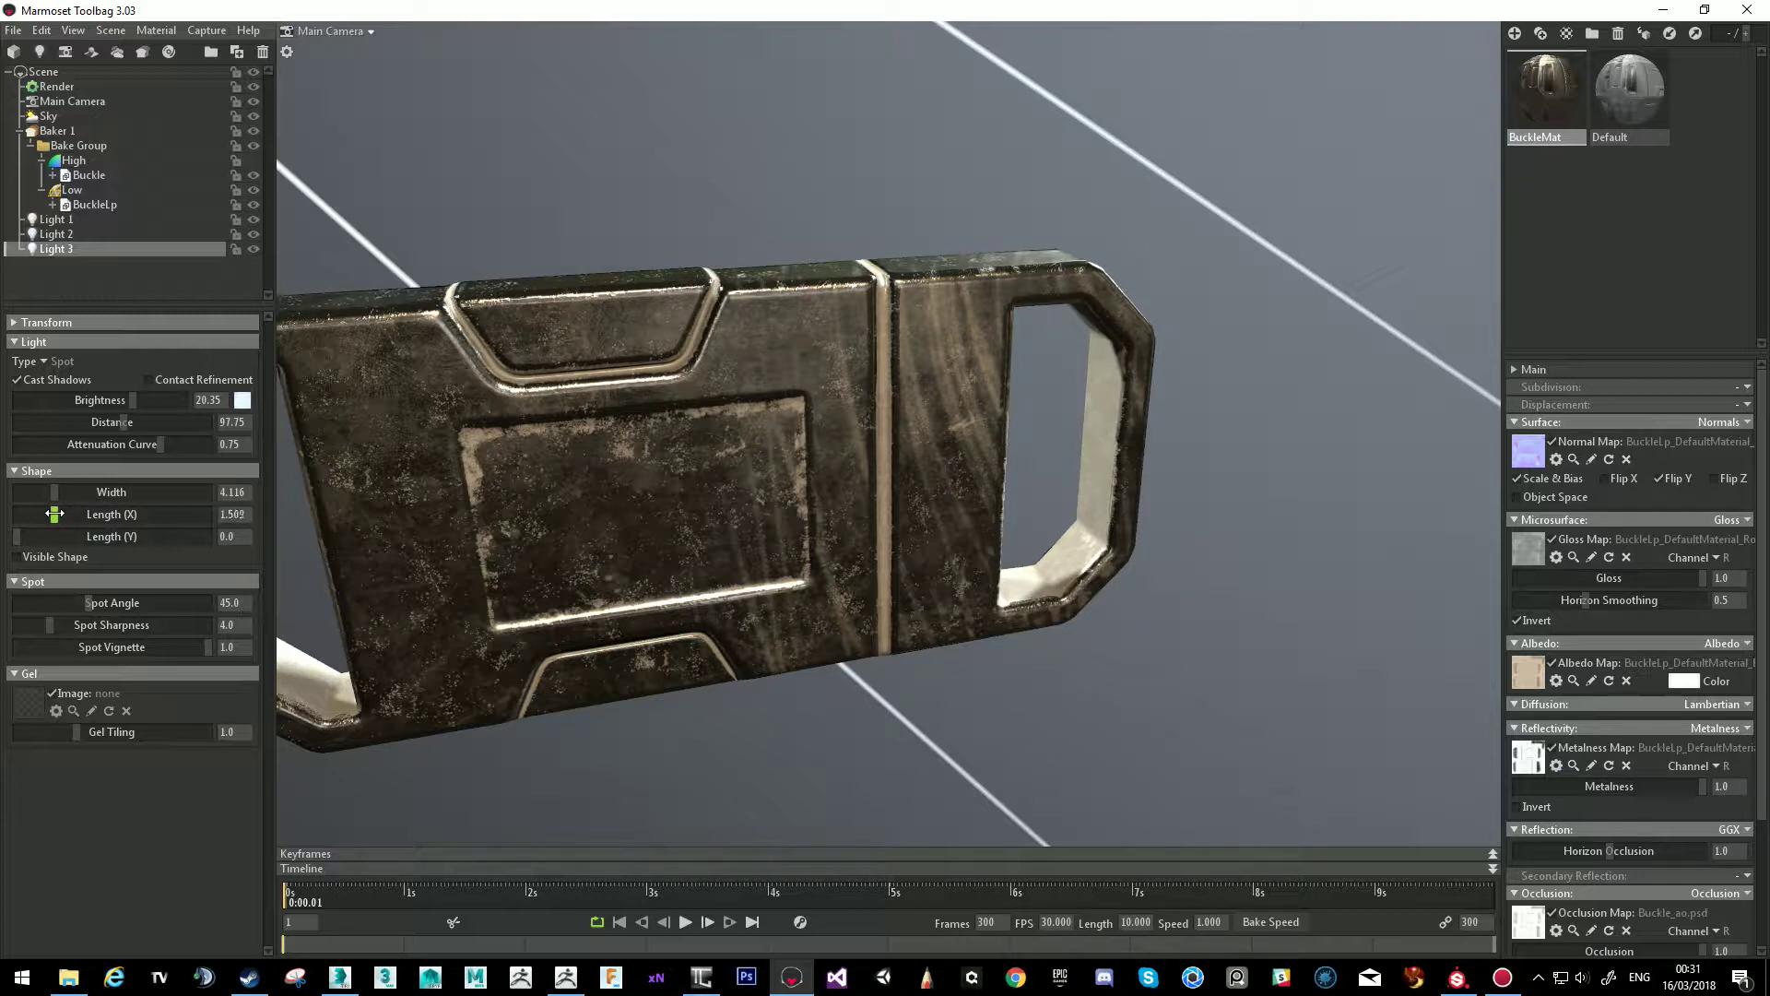
{"action": "left_click_drag", "start_coordinate": [23, 538], "coordinate": [68, 536]}
{"action": "left_click_drag", "start_coordinate": [489, 604], "coordinate": [421, 513]}
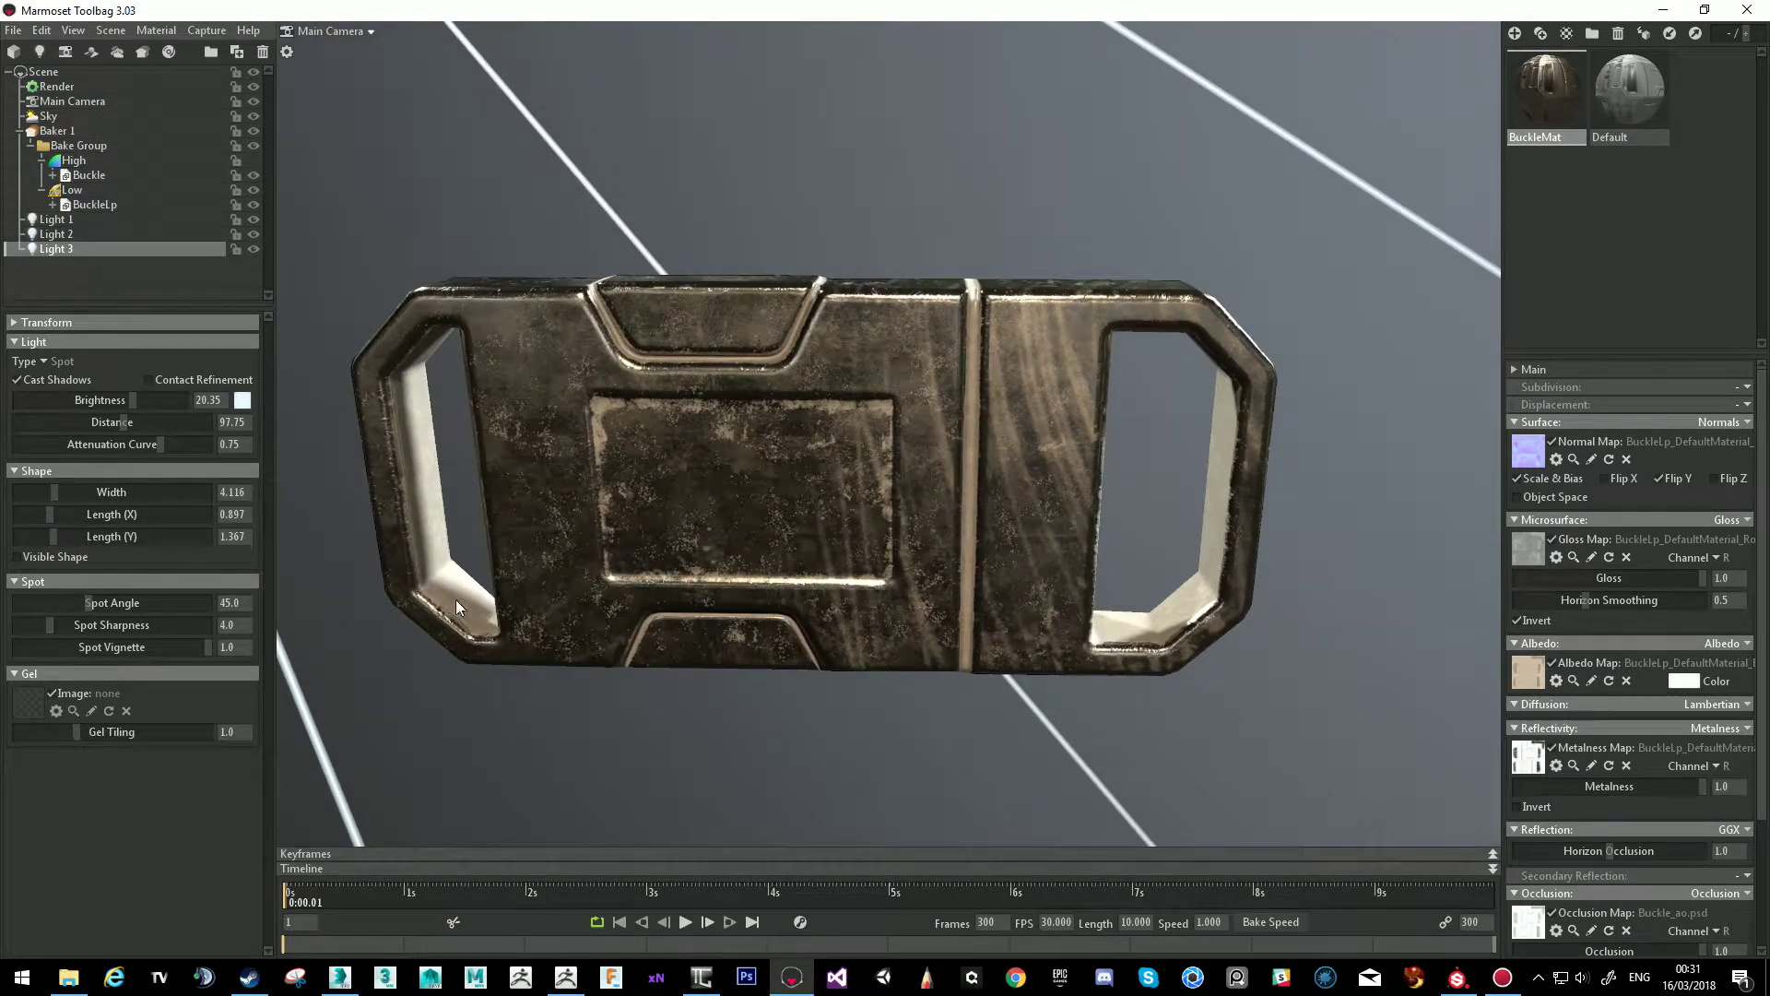
{"action": "left_click_drag", "start_coordinate": [766, 570], "coordinate": [839, 595]}
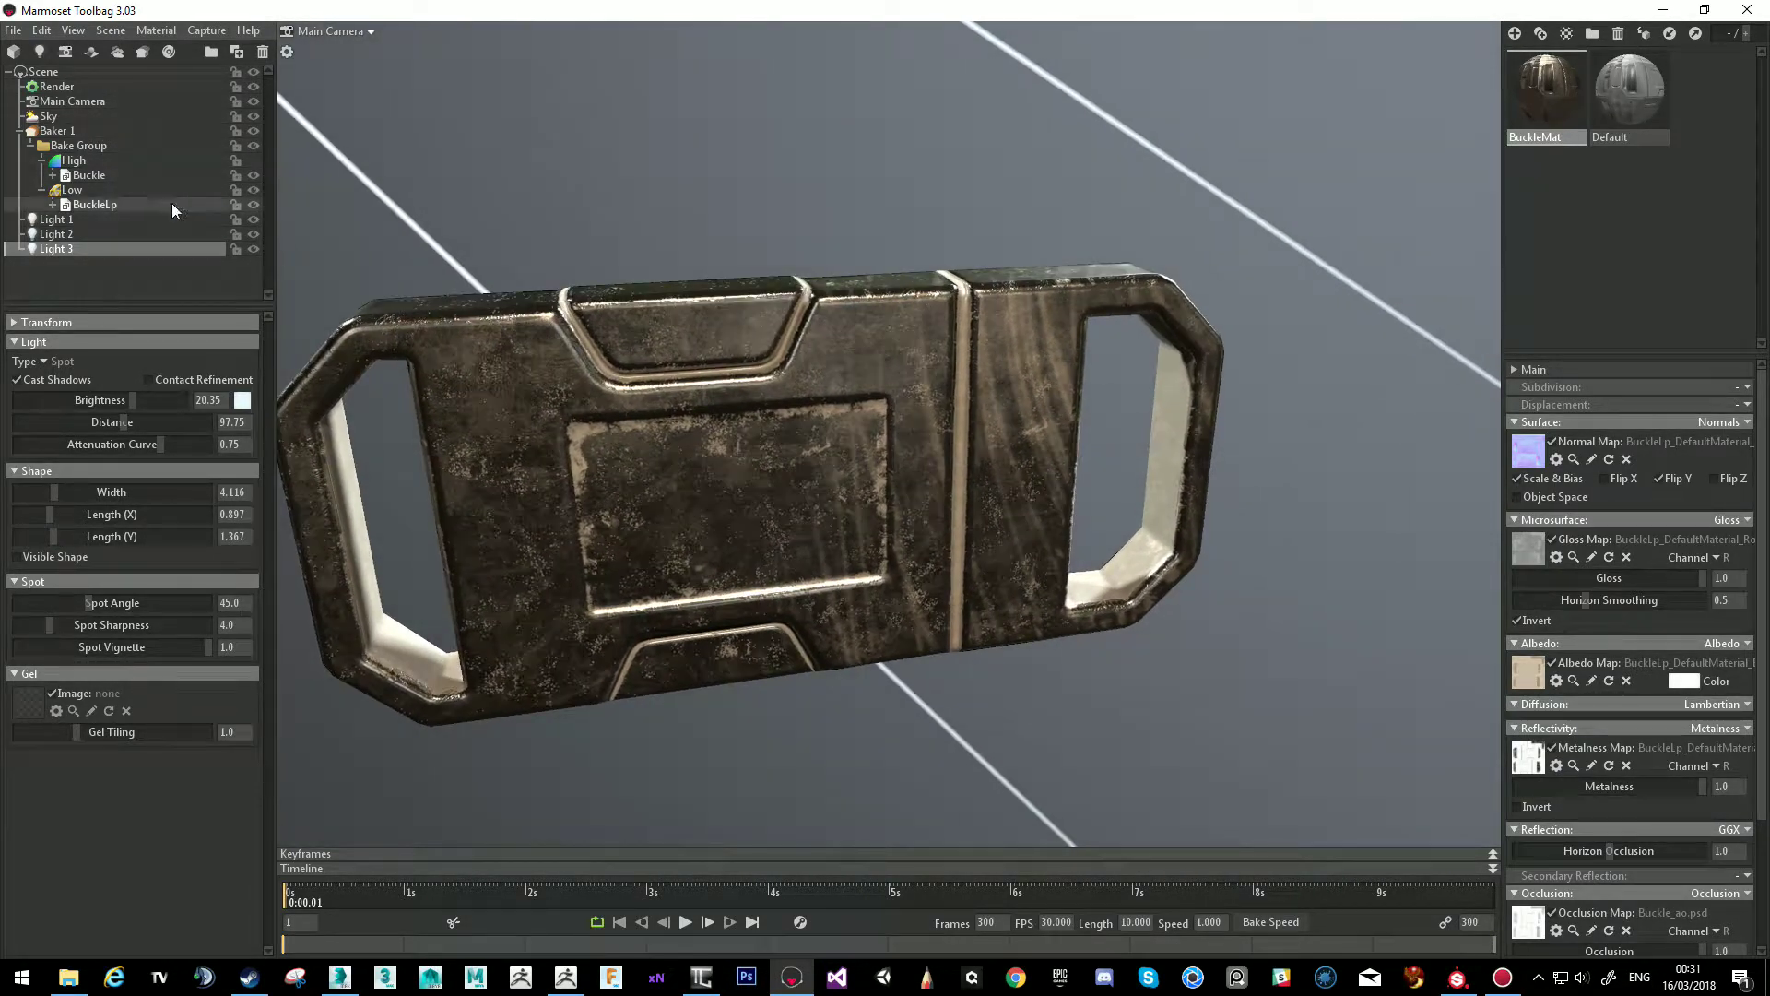
Set the viewport render resolution to 2:1 (Double).
{"action": "left_click", "coordinate": [84, 91]}
{"action": "left_click", "coordinate": [69, 343]}
{"action": "left_click", "coordinate": [100, 376]}
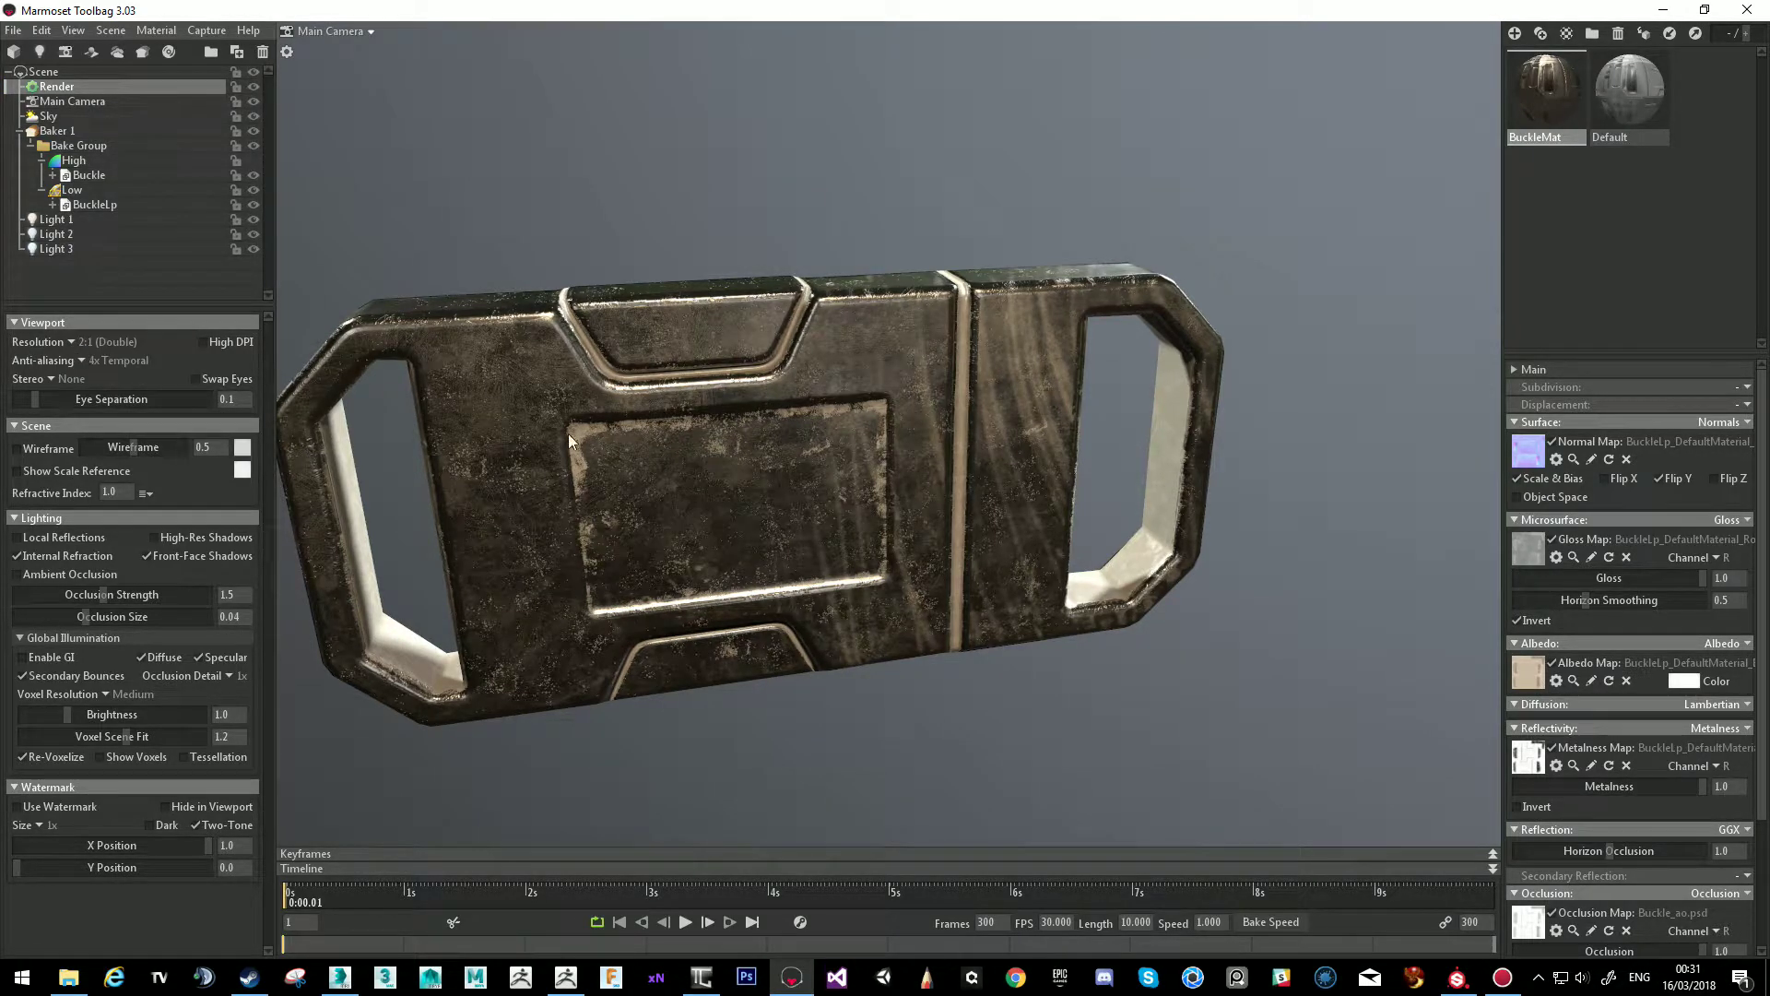
Show the wireframe overlay on the buckle briefly to examine its topology, and hide it again.
{"action": "left_click_drag", "start_coordinate": [550, 434], "coordinate": [441, 474]}
{"action": "left_click", "coordinate": [19, 450]}
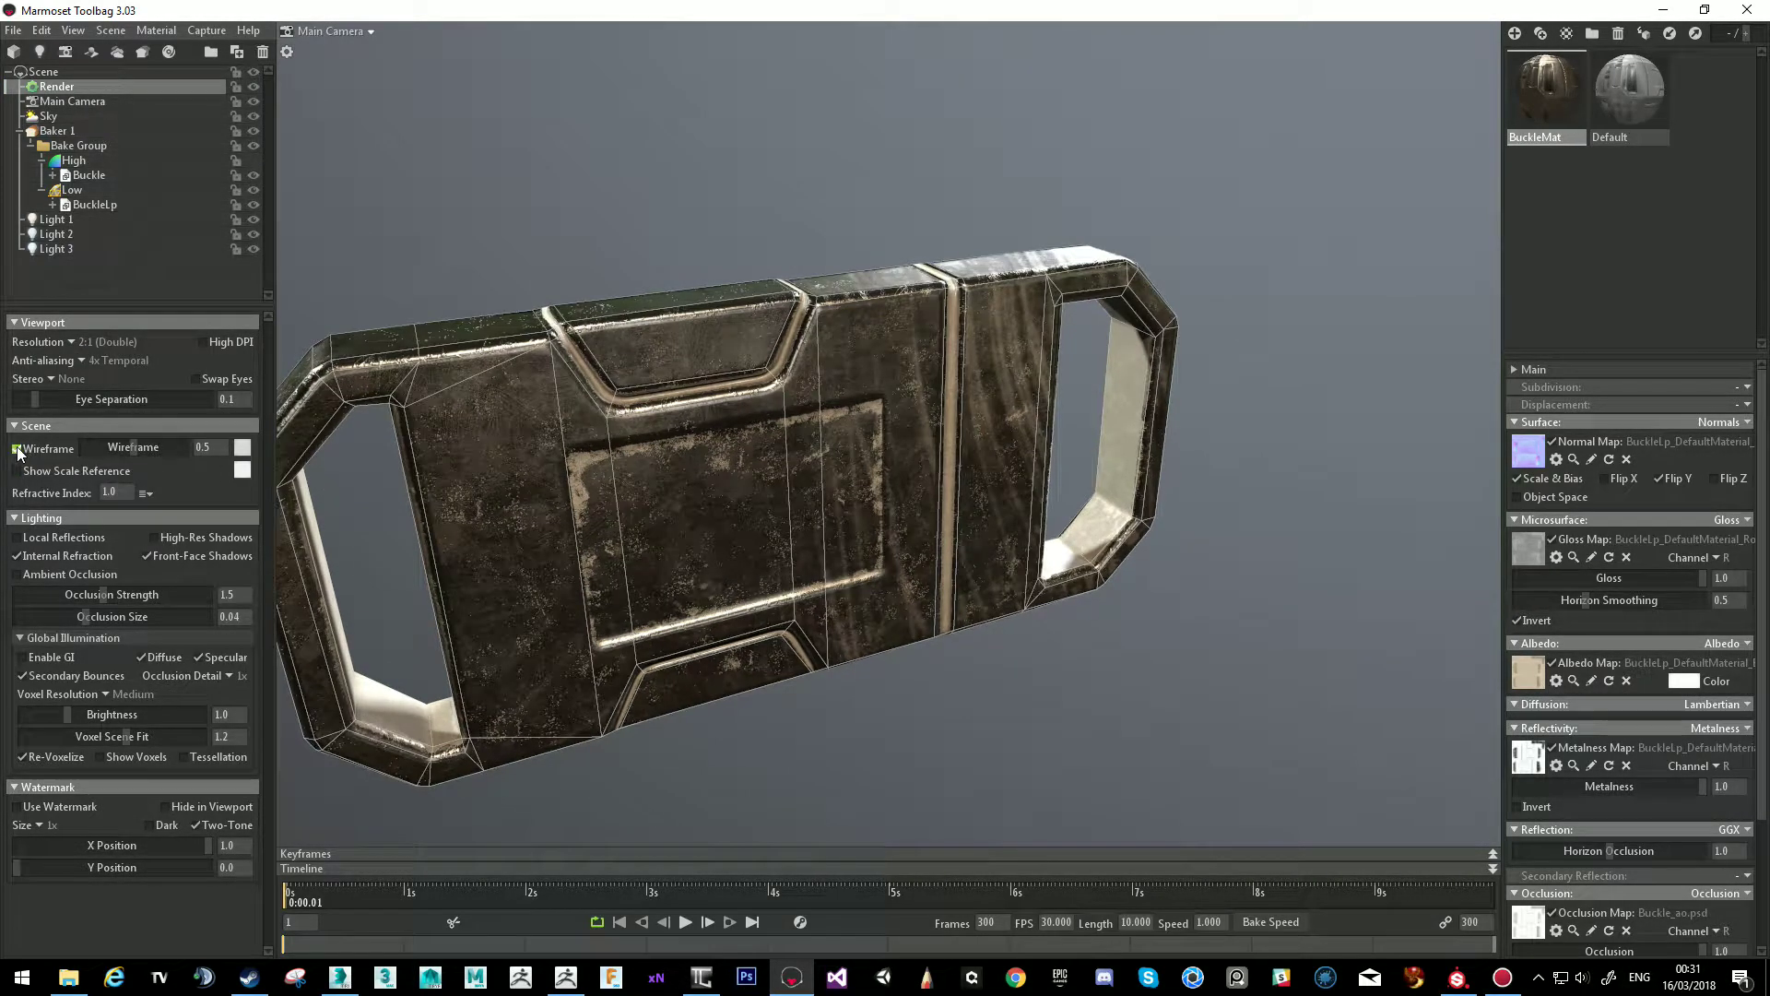
{"action": "left_click", "coordinate": [17, 449]}
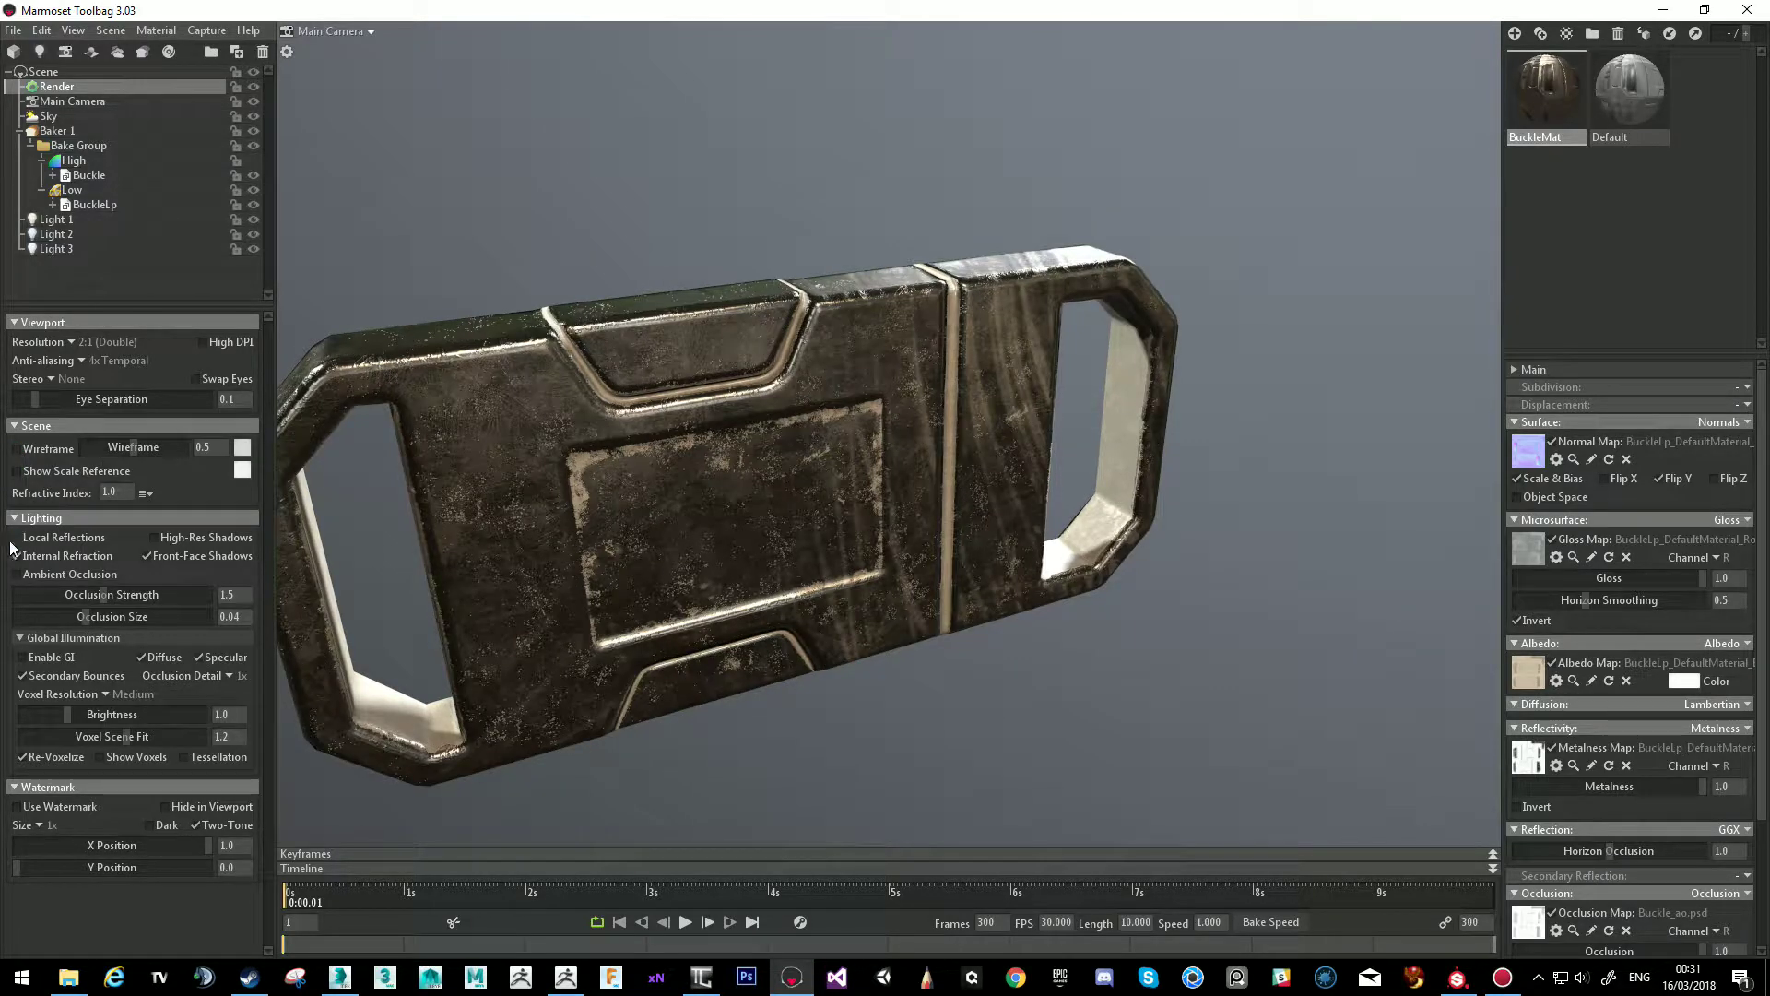
Enable ambient occlusion with a strength of 8.582 and turn on high-res shadows in the render settings.
{"action": "left_click", "coordinate": [17, 573]}
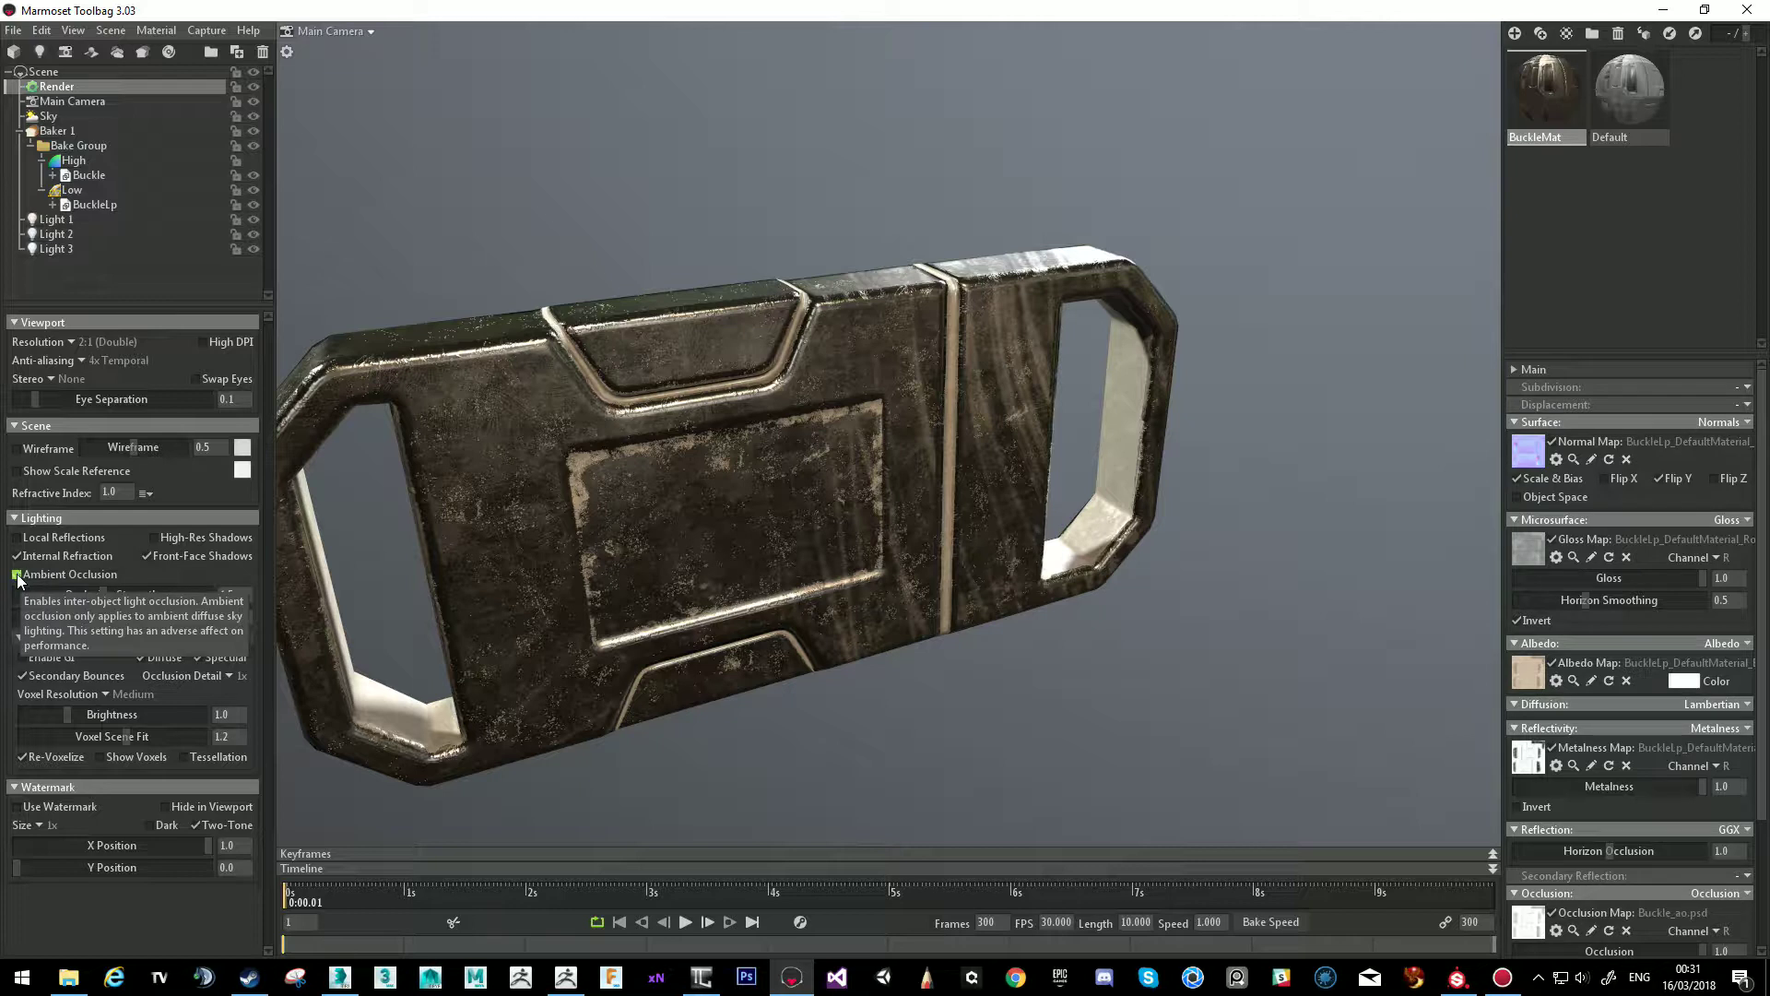
{"action": "left_click_drag", "start_coordinate": [103, 595], "coordinate": [167, 583]}
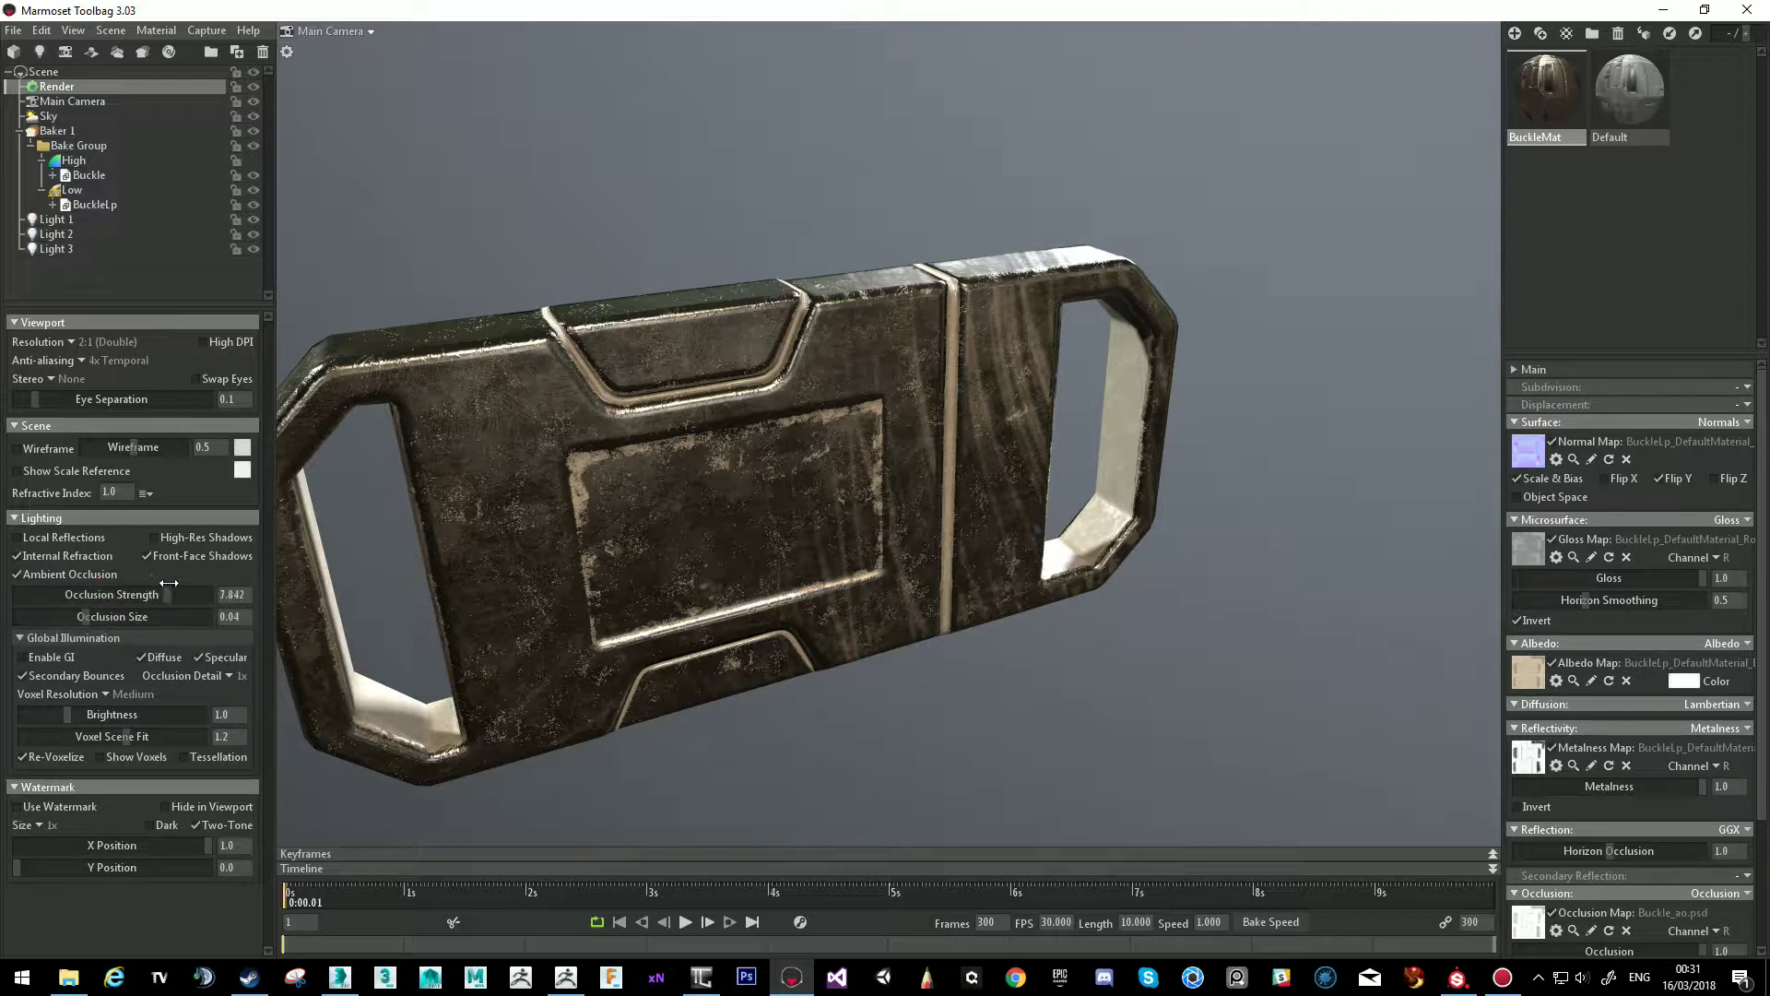
{"action": "left_click", "coordinate": [154, 541]}
Enable global illumination and inspect its effect on the buckle from other angles.
{"action": "left_click", "coordinate": [23, 659]}
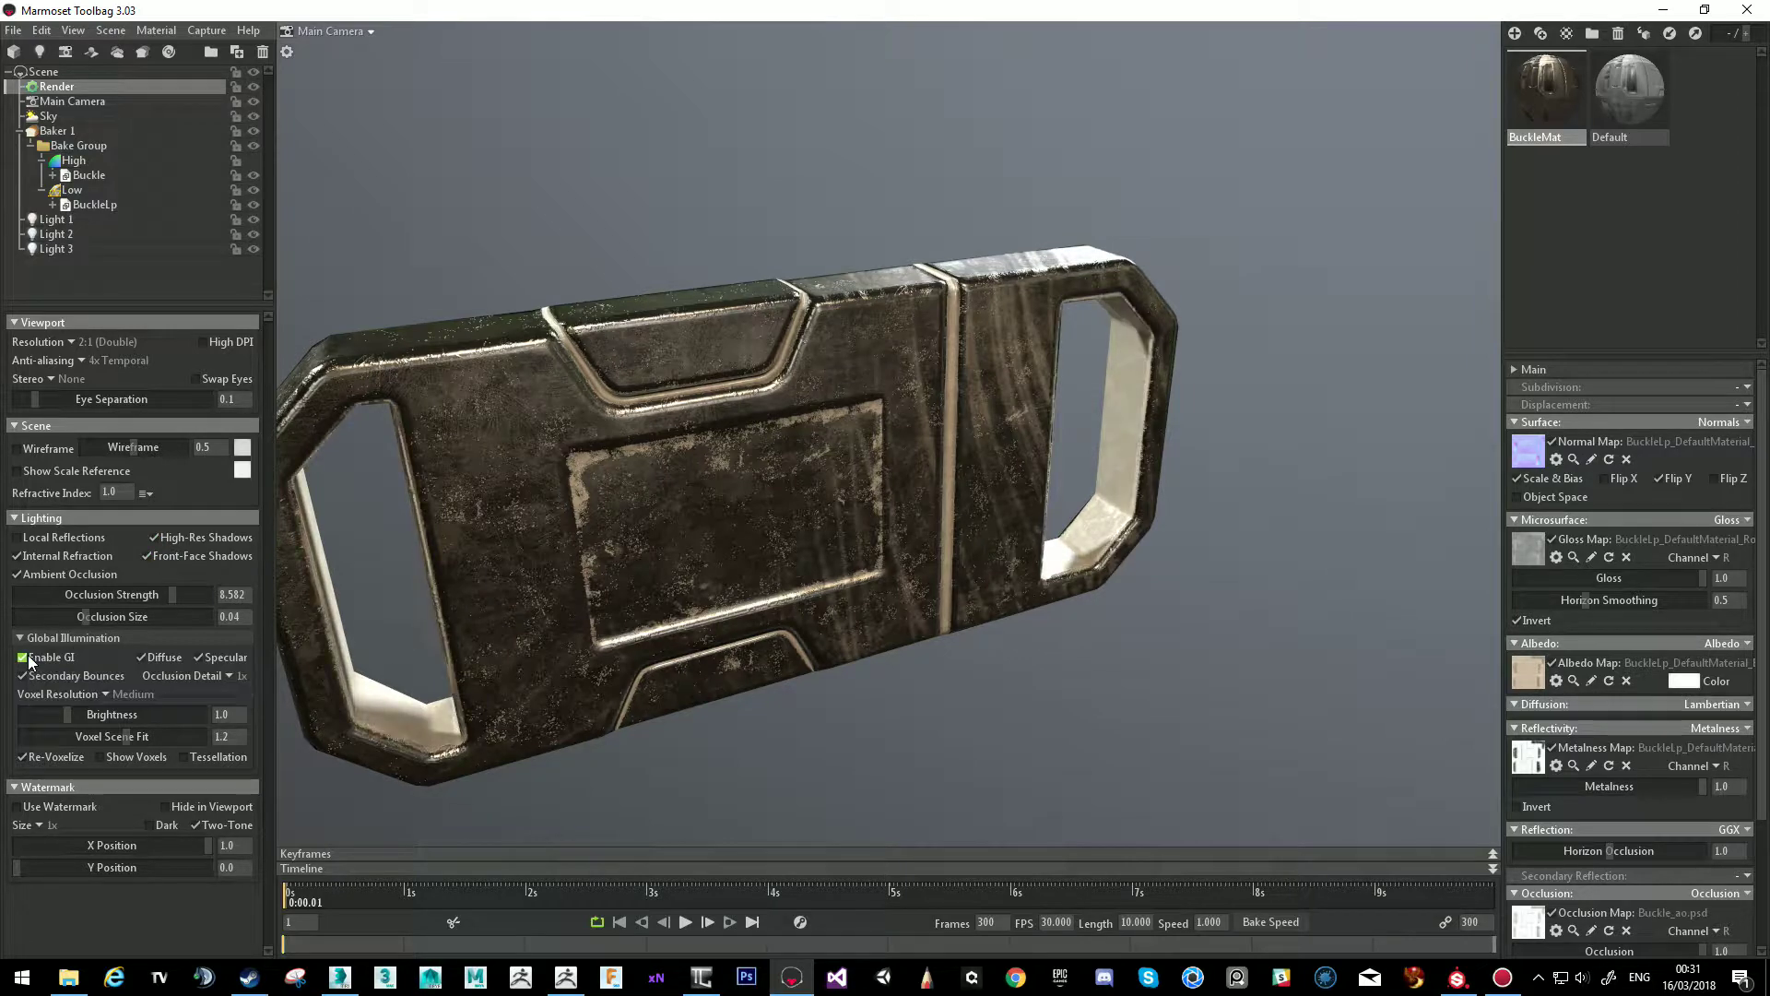
{"action": "left_click_drag", "start_coordinate": [877, 544], "coordinate": [962, 471]}
{"action": "mouse_move", "coordinate": [778, 524]}
{"action": "left_mouse_down"}
{"action": "mouse_move", "coordinate": [852, 518]}
{"action": "mouse_move", "coordinate": [759, 524]}
{"action": "left_mouse_up"}
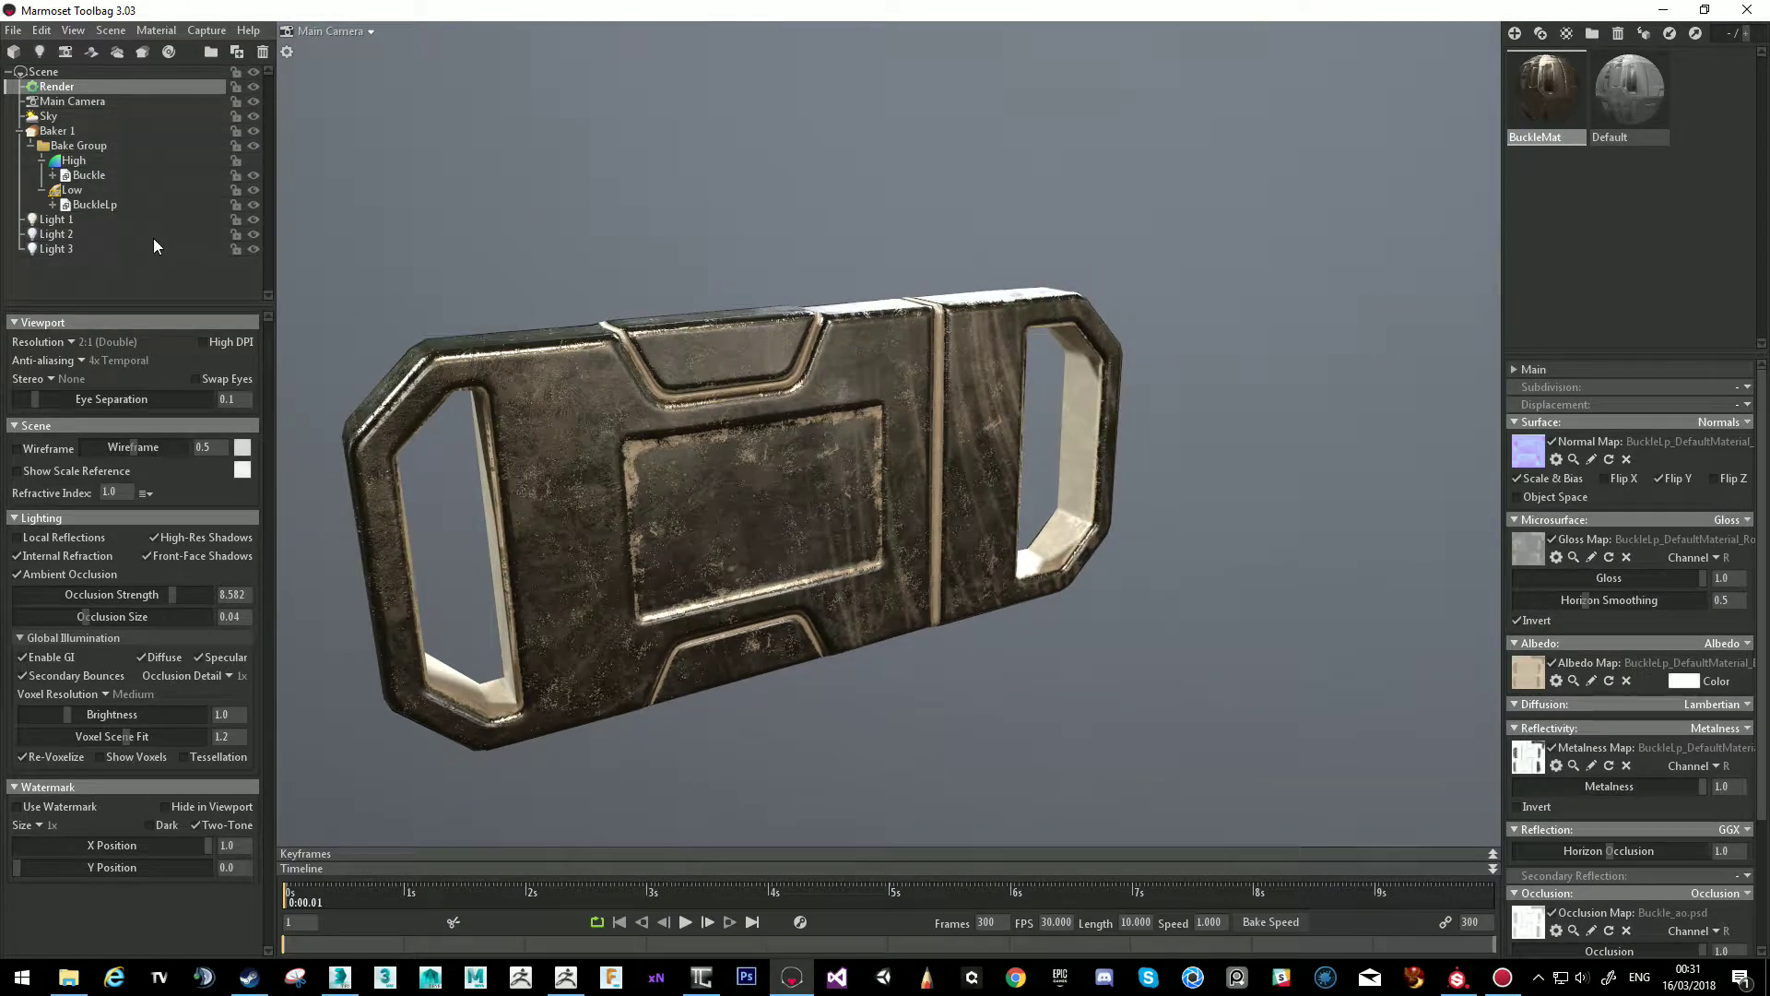
Raise Light 1's brightness to 17.32 and check the buckle from another angle.
{"action": "left_click", "coordinate": [93, 219]}
{"action": "left_click_drag", "start_coordinate": [120, 398], "coordinate": [127, 401]}
{"action": "left_click_drag", "start_coordinate": [688, 533], "coordinate": [726, 463]}
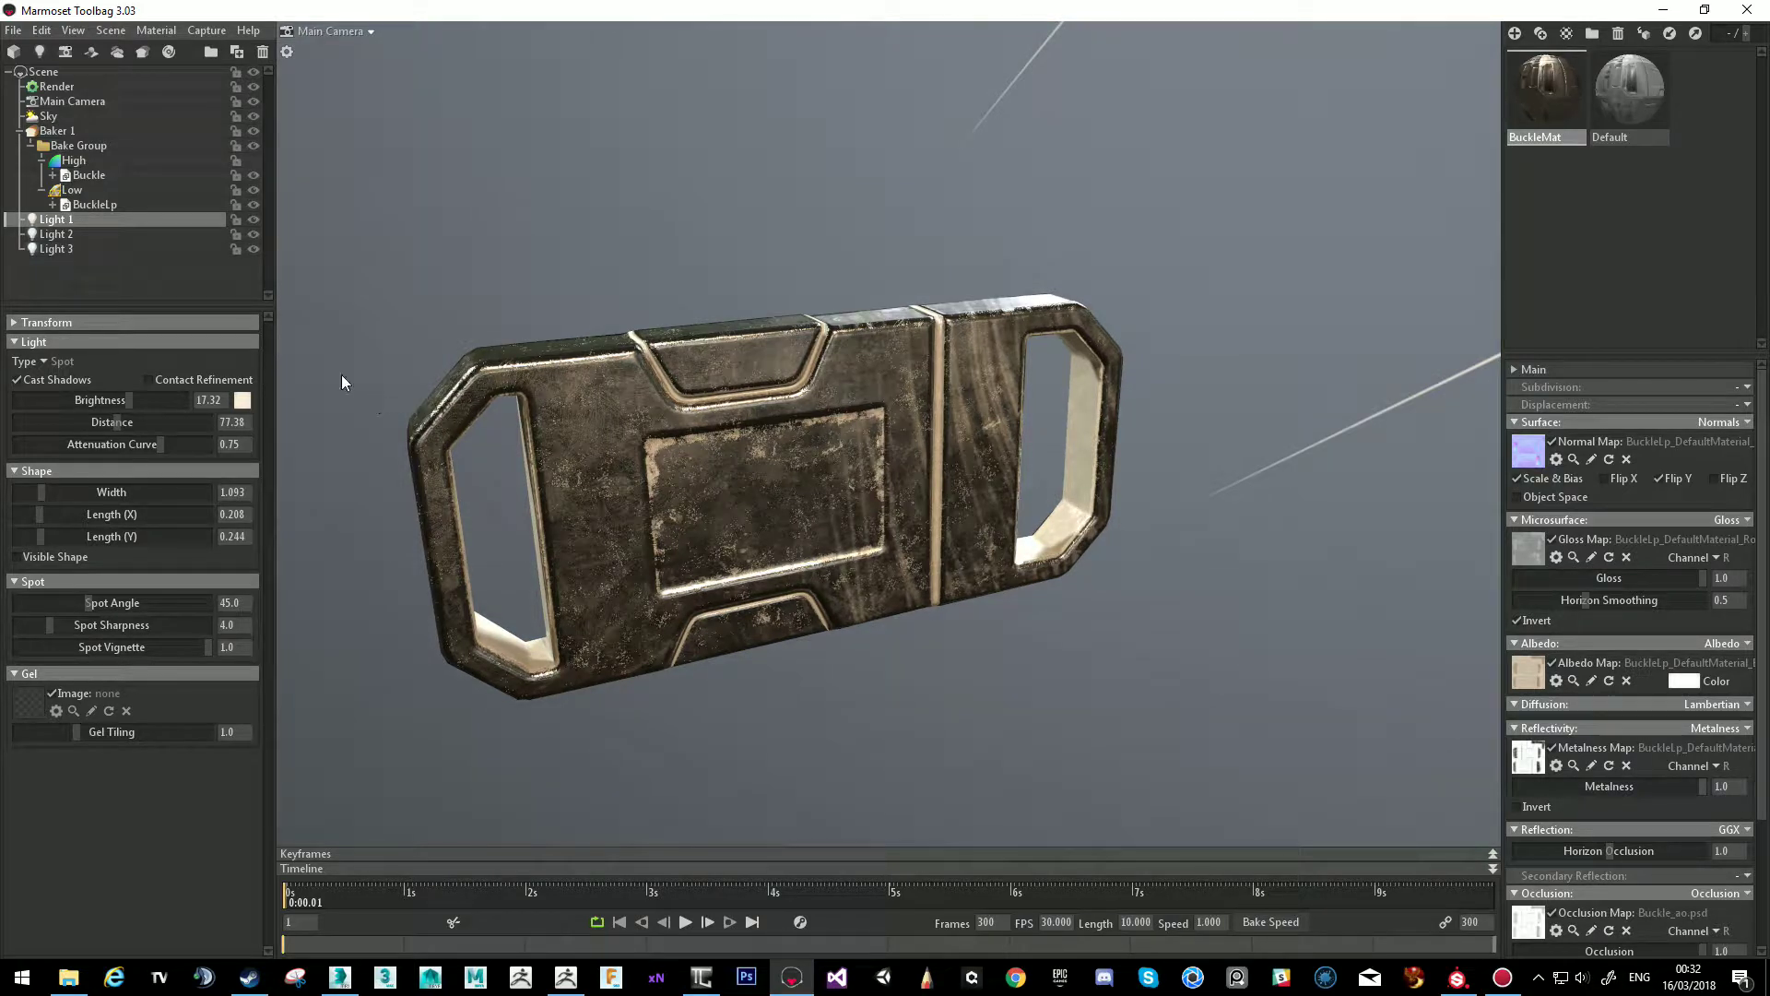
Turn off global illumination and set the viewport resolution to 1:1 in the render settings.
{"action": "left_click", "coordinate": [57, 87]}
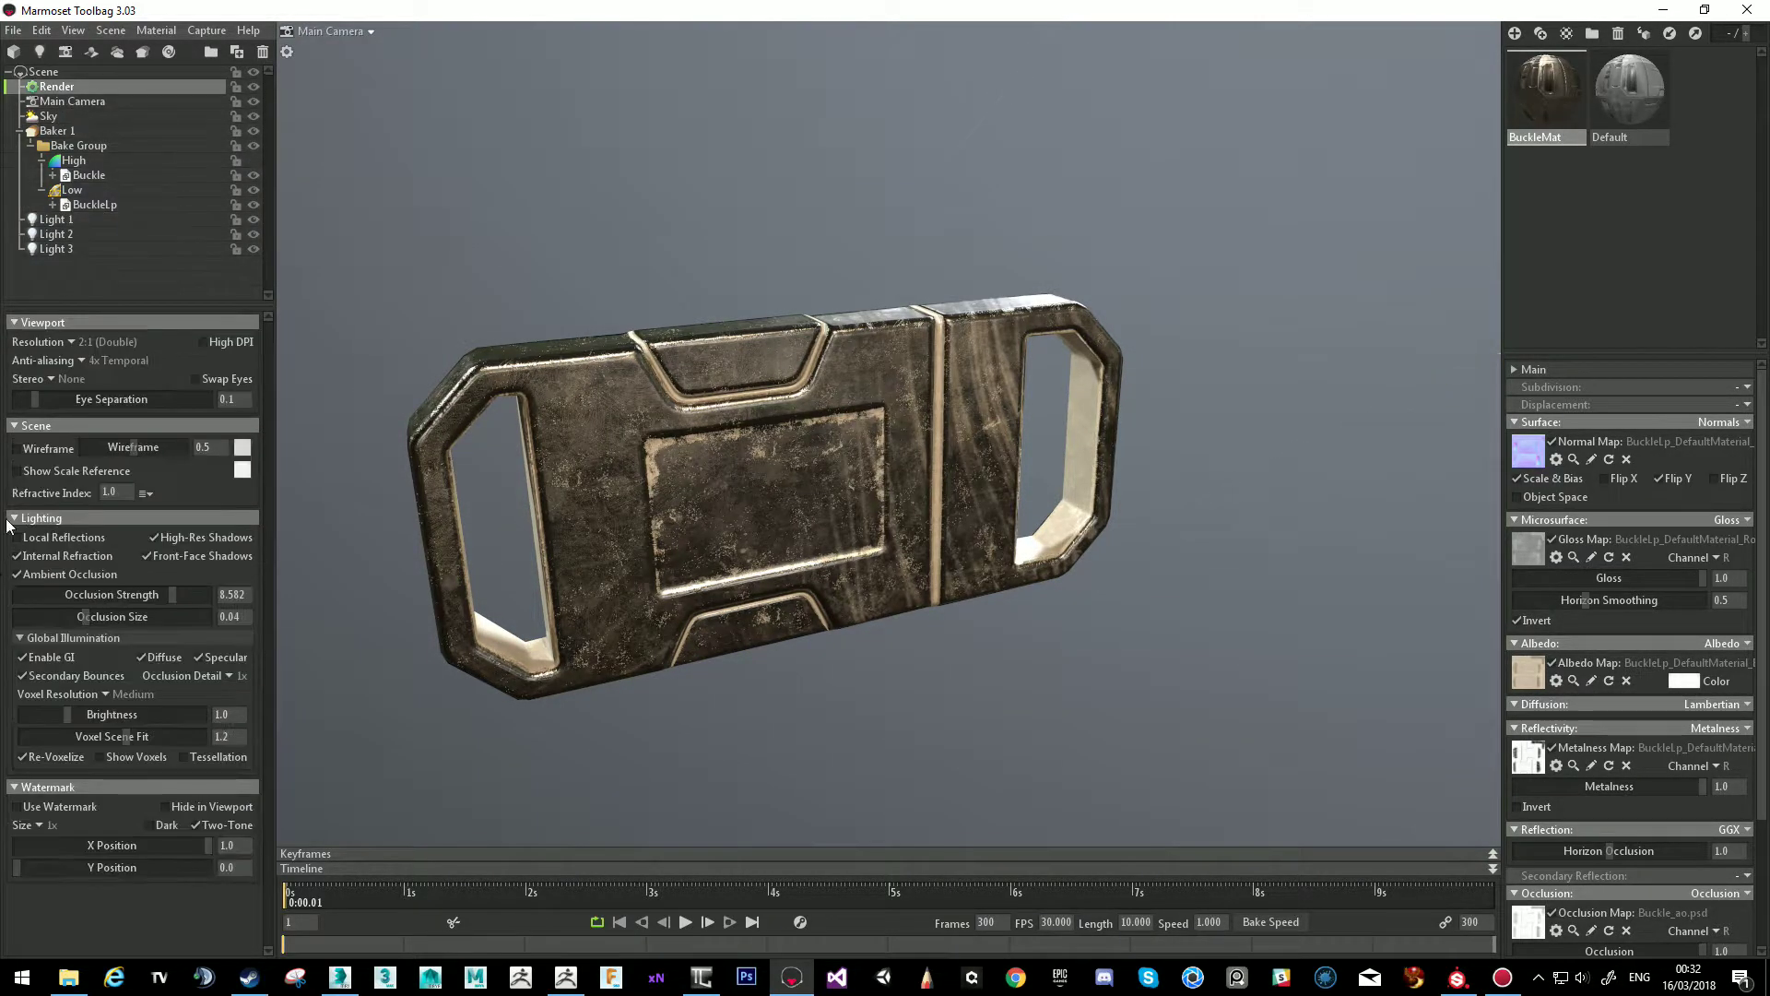
{"action": "left_click", "coordinate": [22, 657]}
{"action": "left_click", "coordinate": [67, 340]}
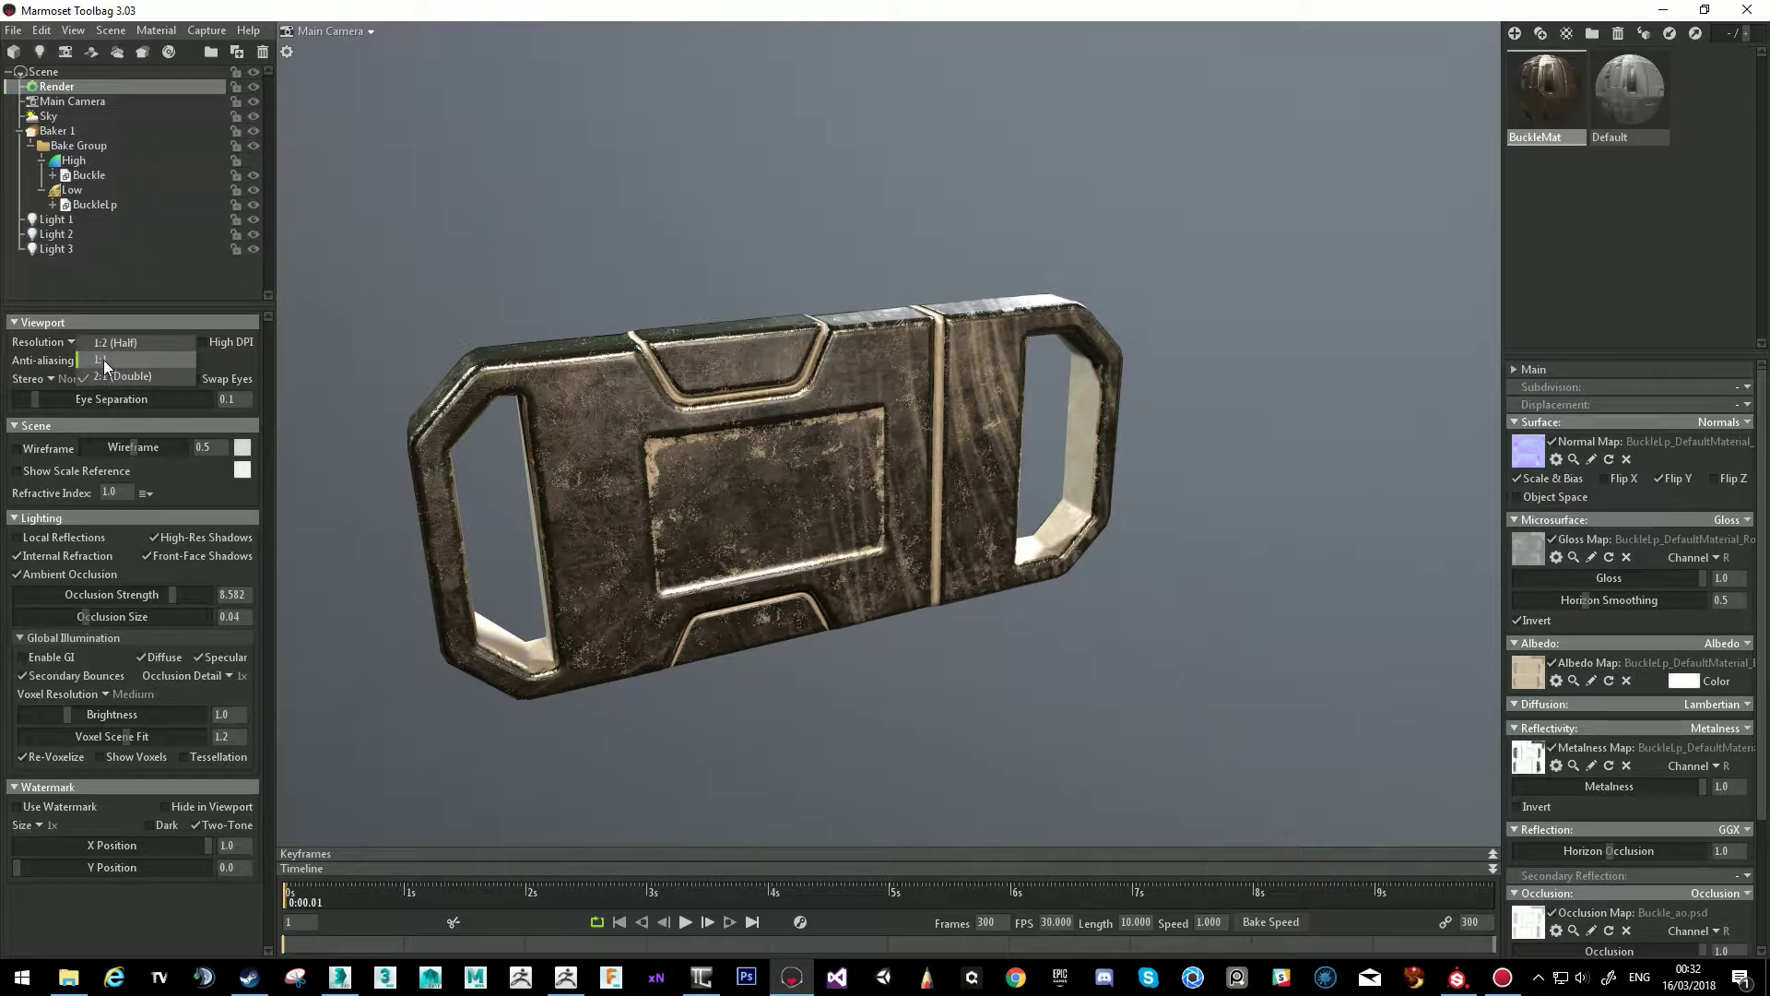
{"action": "left_click", "coordinate": [104, 360]}
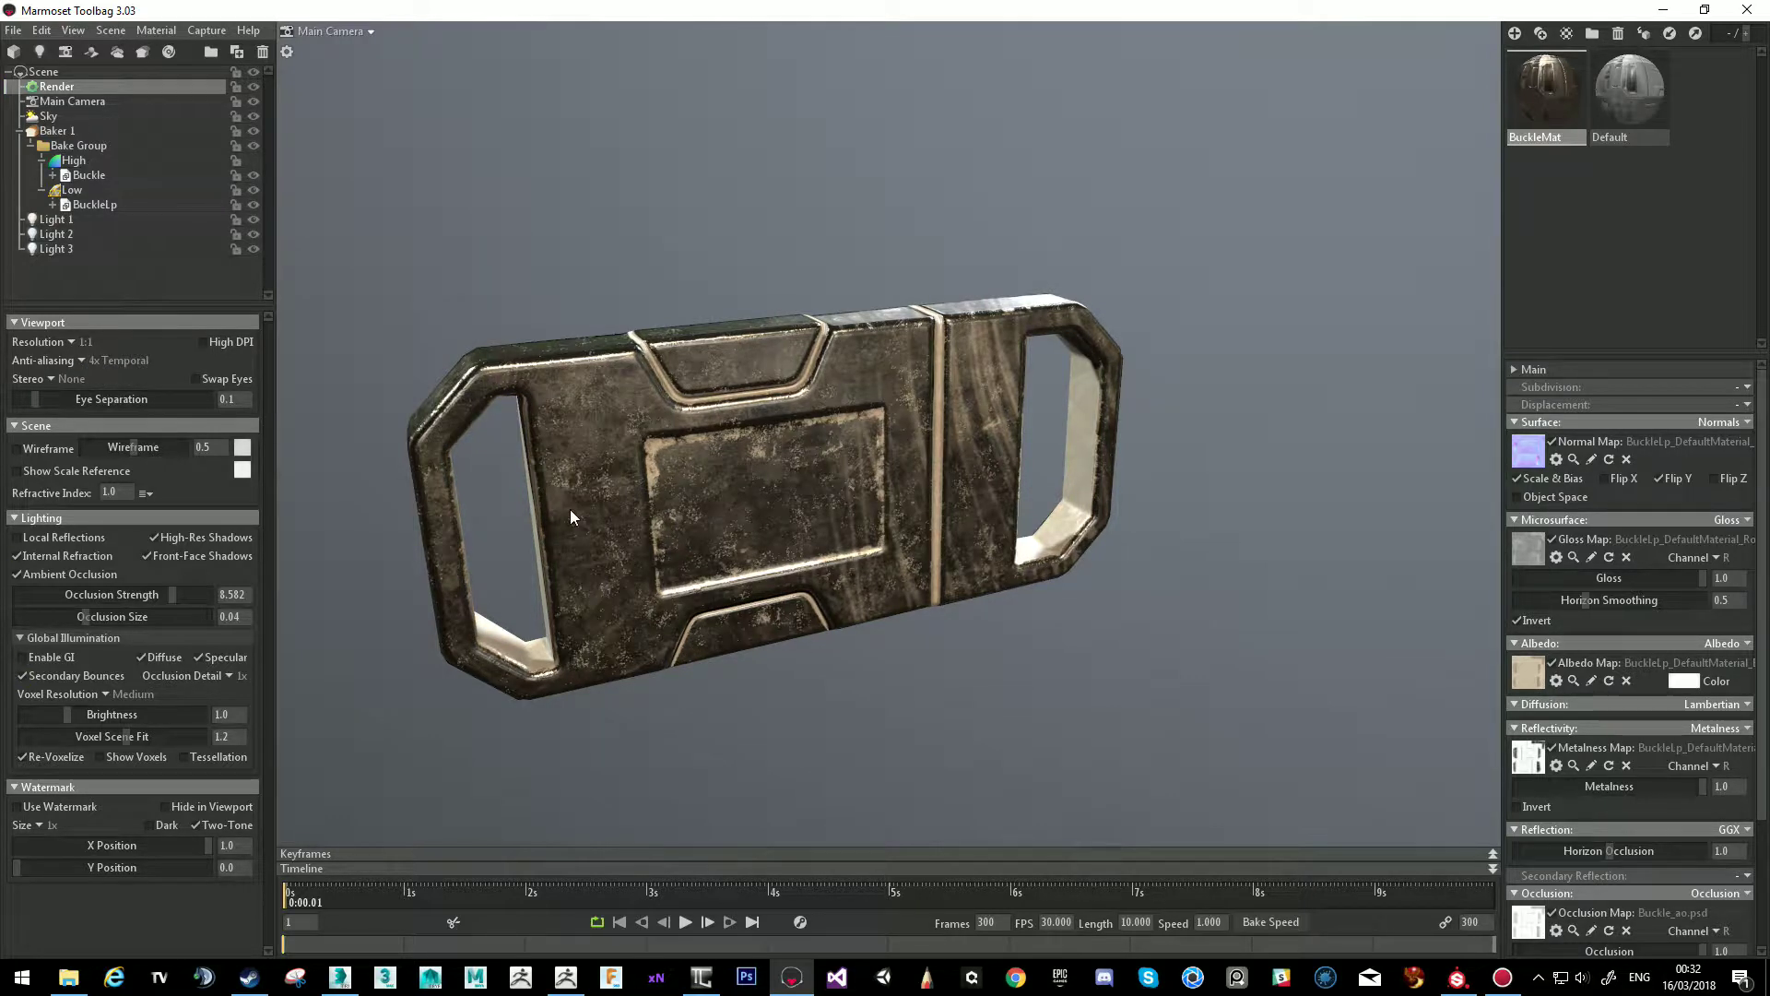
Switch to Substance Painter, set the environment map to Soft_1Front_2Backs and rotate the environment to 126.
{"action": "left_click_drag", "start_coordinate": [907, 431], "coordinate": [880, 454]}
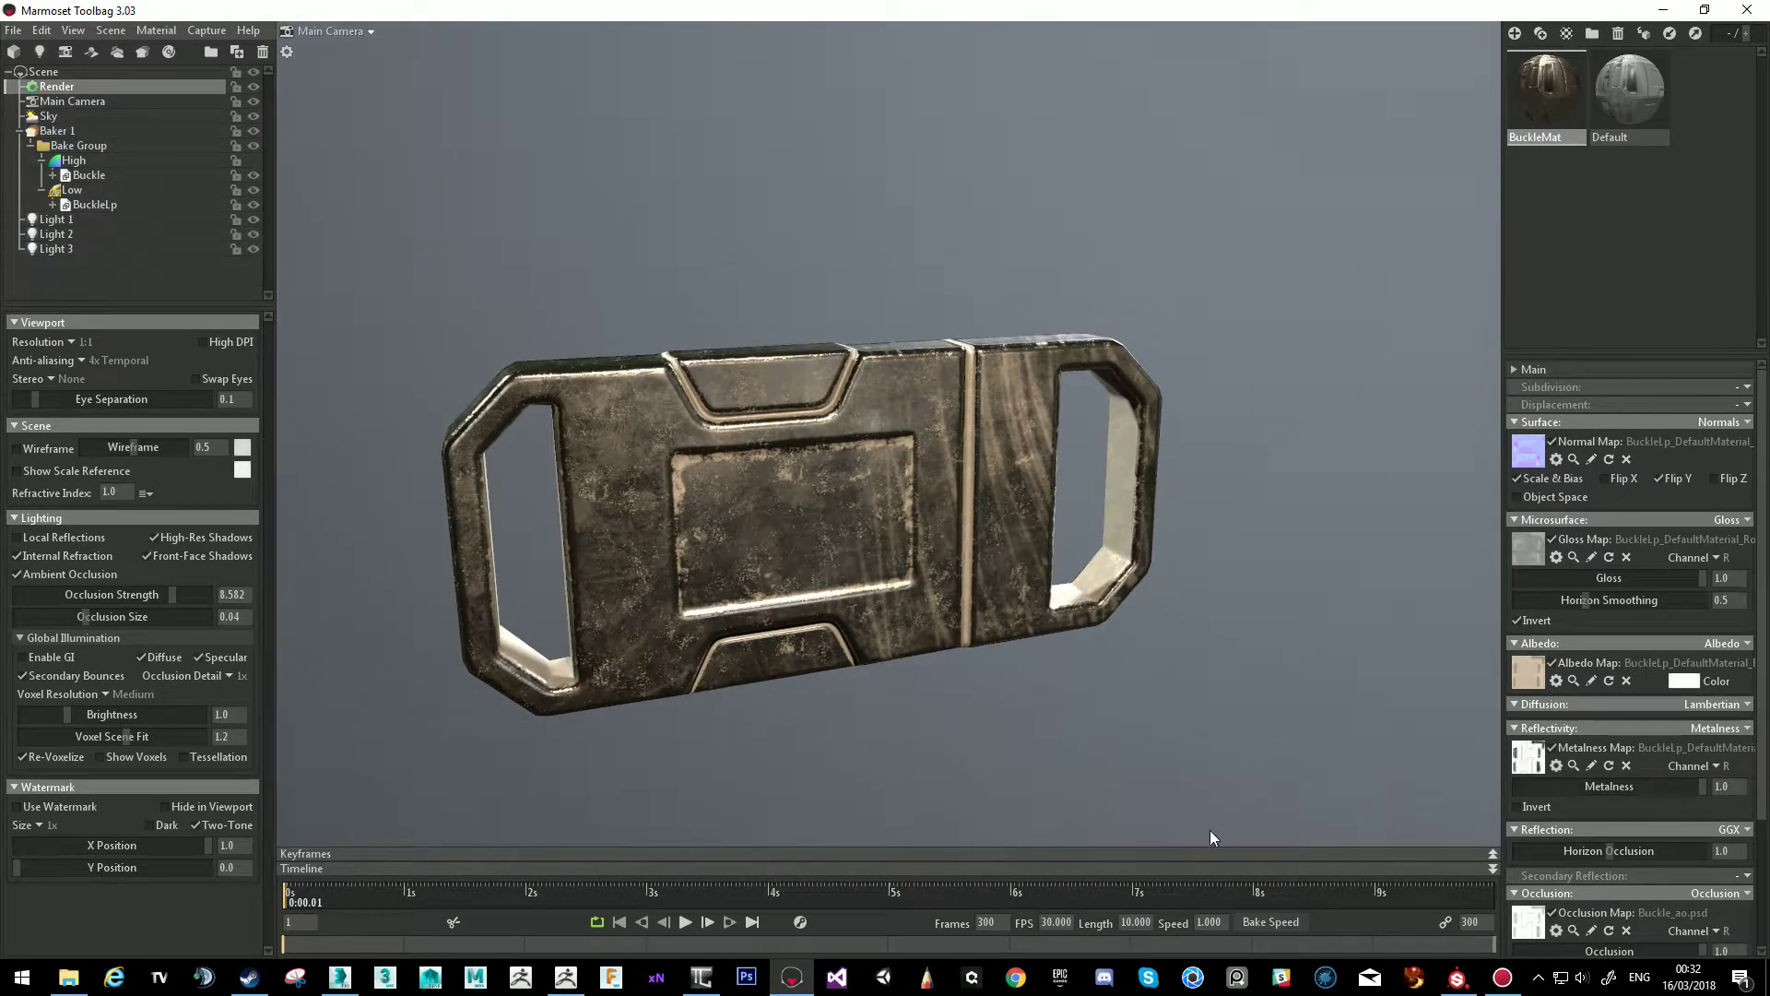
{"action": "left_click", "coordinate": [1468, 986]}
{"action": "mouse_move", "coordinate": [1024, 658]}
{"action": "left_mouse_down", "text": "alt"}
{"action": "mouse_move", "coordinate": [805, 506]}
{"action": "mouse_move", "coordinate": [873, 399]}
{"action": "mouse_move", "coordinate": [957, 410]}
{"action": "mouse_move", "coordinate": [984, 470]}
{"action": "mouse_move", "coordinate": [932, 479]}
{"action": "mouse_move", "coordinate": [987, 484]}
{"action": "mouse_move", "coordinate": [948, 477]}
{"action": "mouse_move", "coordinate": [928, 435]}
{"action": "mouse_move", "coordinate": [1108, 440]}
{"action": "left_mouse_up", "text": "alt"}
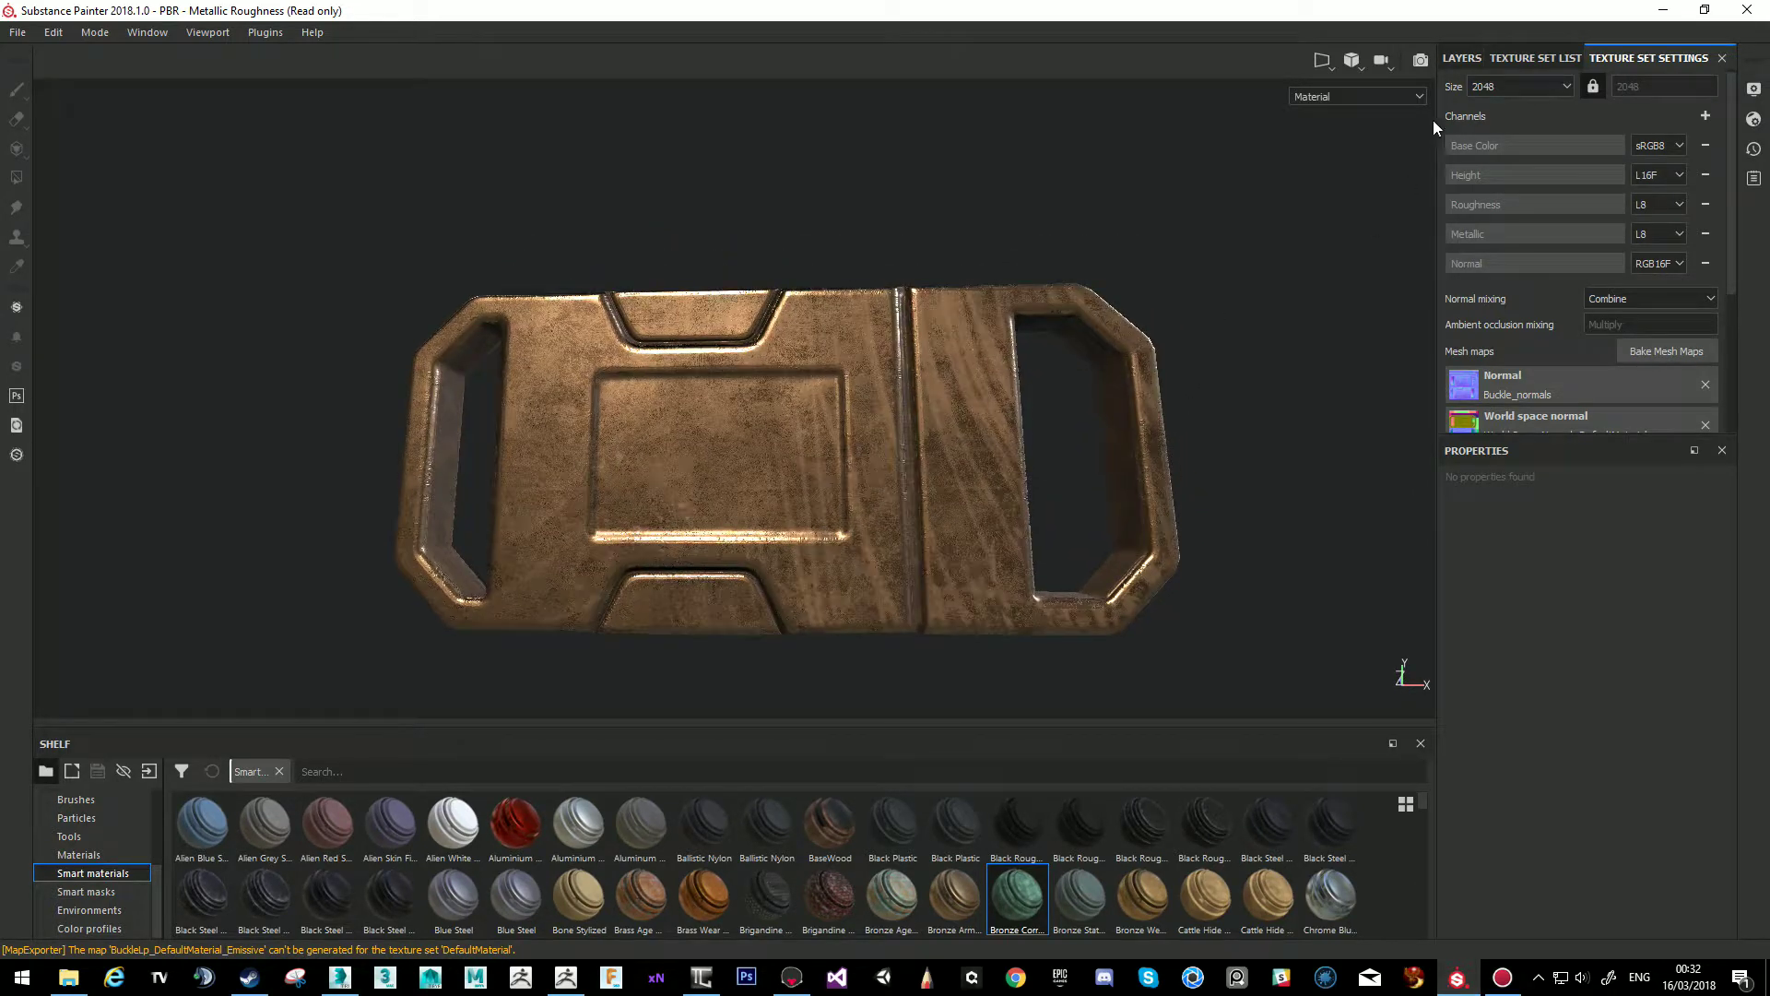
{"action": "left_click", "coordinate": [1753, 119]}
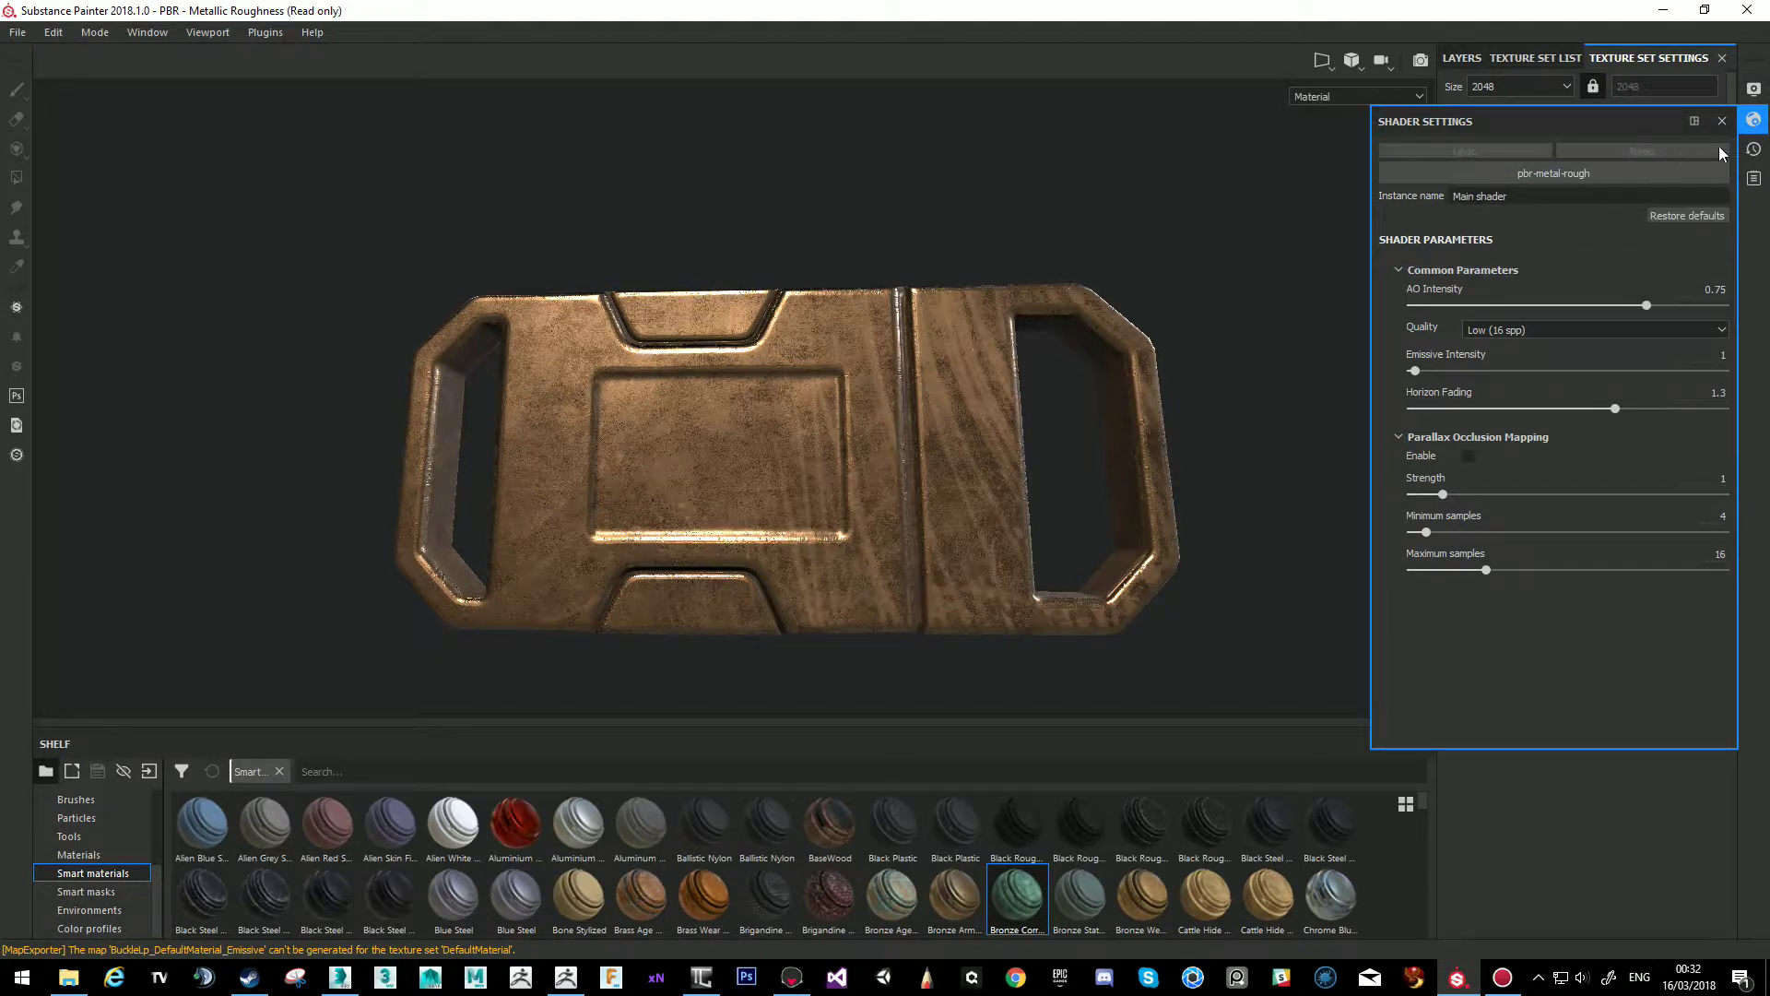
{"action": "left_click", "coordinate": [1754, 88]}
{"action": "left_click", "coordinate": [1596, 238]}
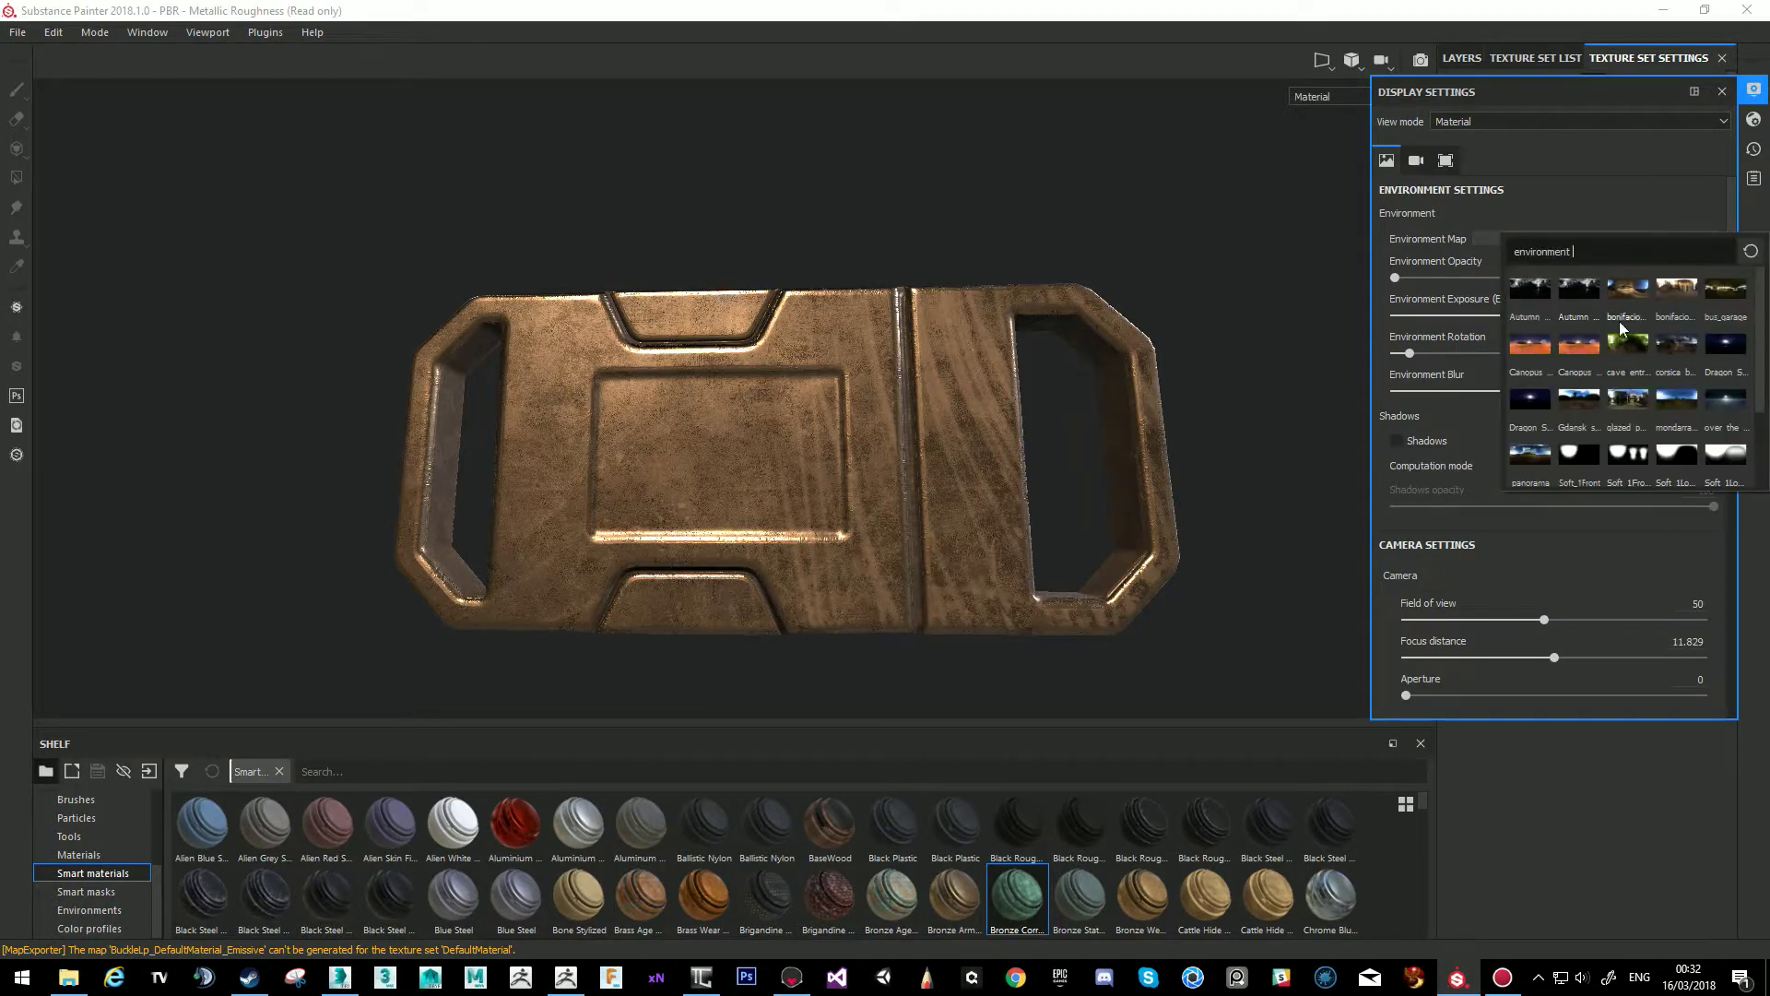
{"action": "left_click", "coordinate": [1633, 458]}
{"action": "right_click_drag", "start_coordinate": [1229, 356], "coordinate": [1103, 459], "text": "shift"}
{"action": "left_click_drag", "start_coordinate": [1102, 458], "coordinate": [944, 336], "text": "alt"}
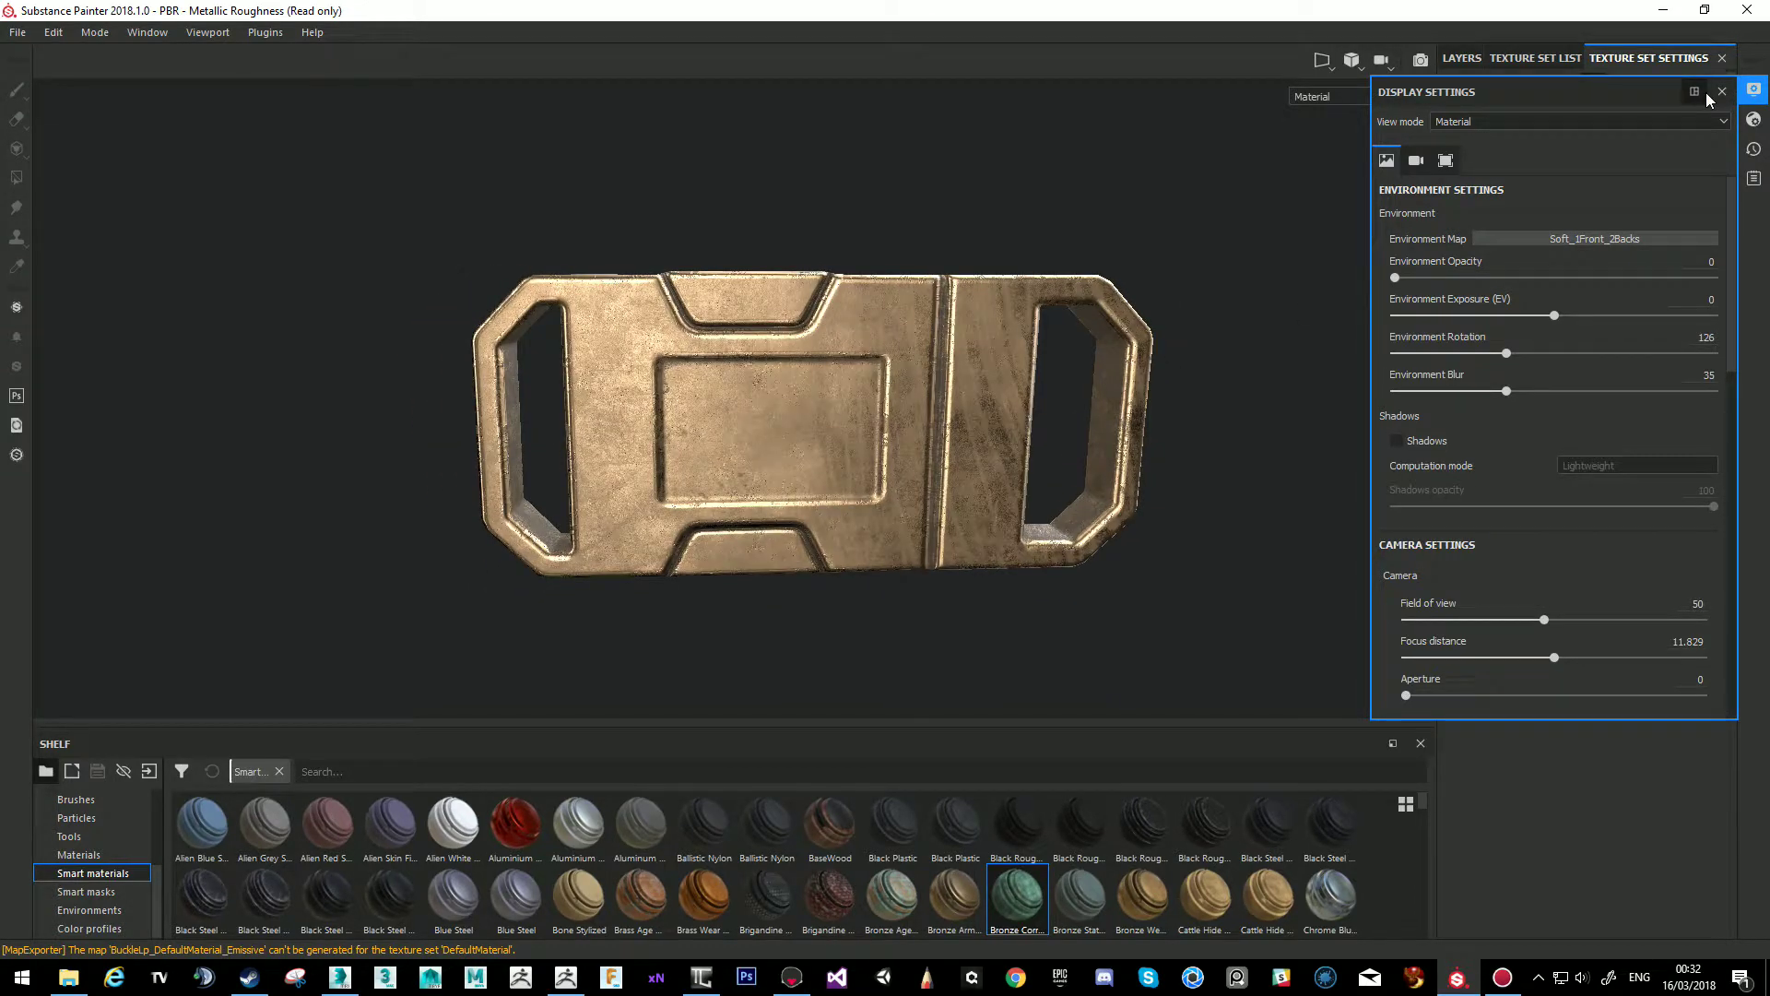
{"action": "left_click", "coordinate": [1721, 91]}
Duplicate the Base Metal layer inside the Bronze Armor folder and darken the copy's base color to RGB 0.130, 0.093, 0.062.
{"action": "left_click", "coordinate": [1462, 58]}
{"action": "left_click_drag", "start_coordinate": [896, 373], "coordinate": [887, 431], "text": "alt"}
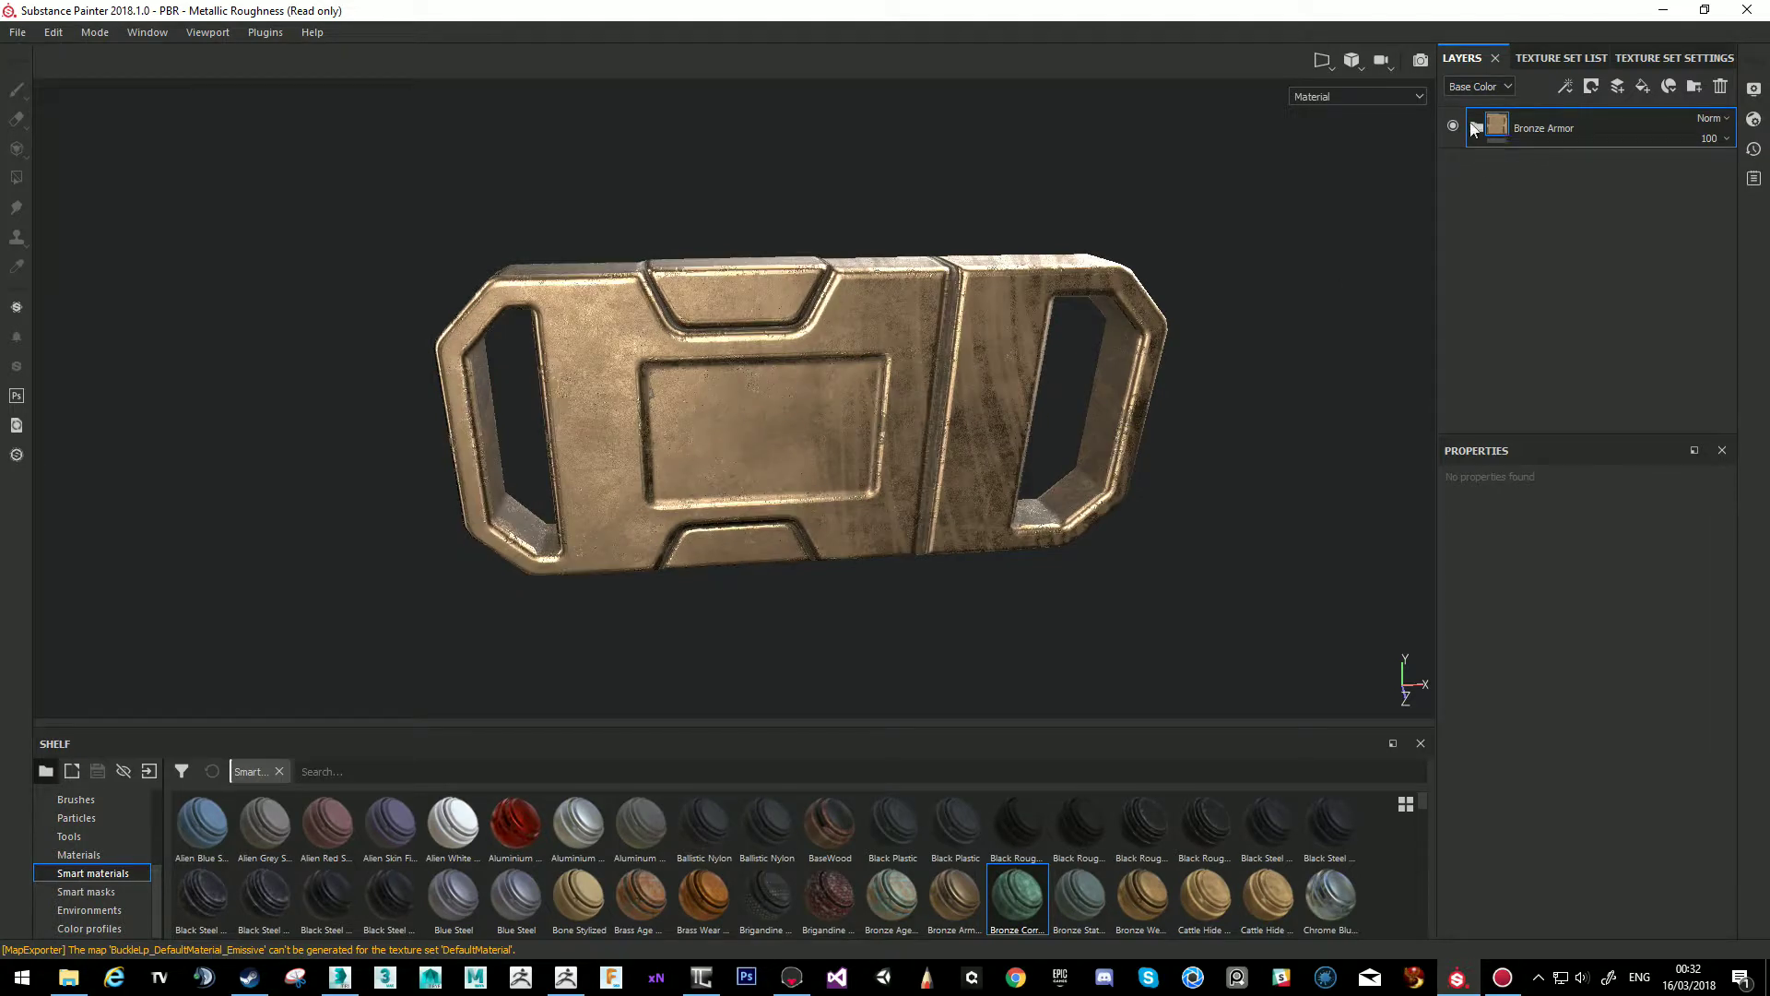
{"action": "left_click", "coordinate": [1475, 128]}
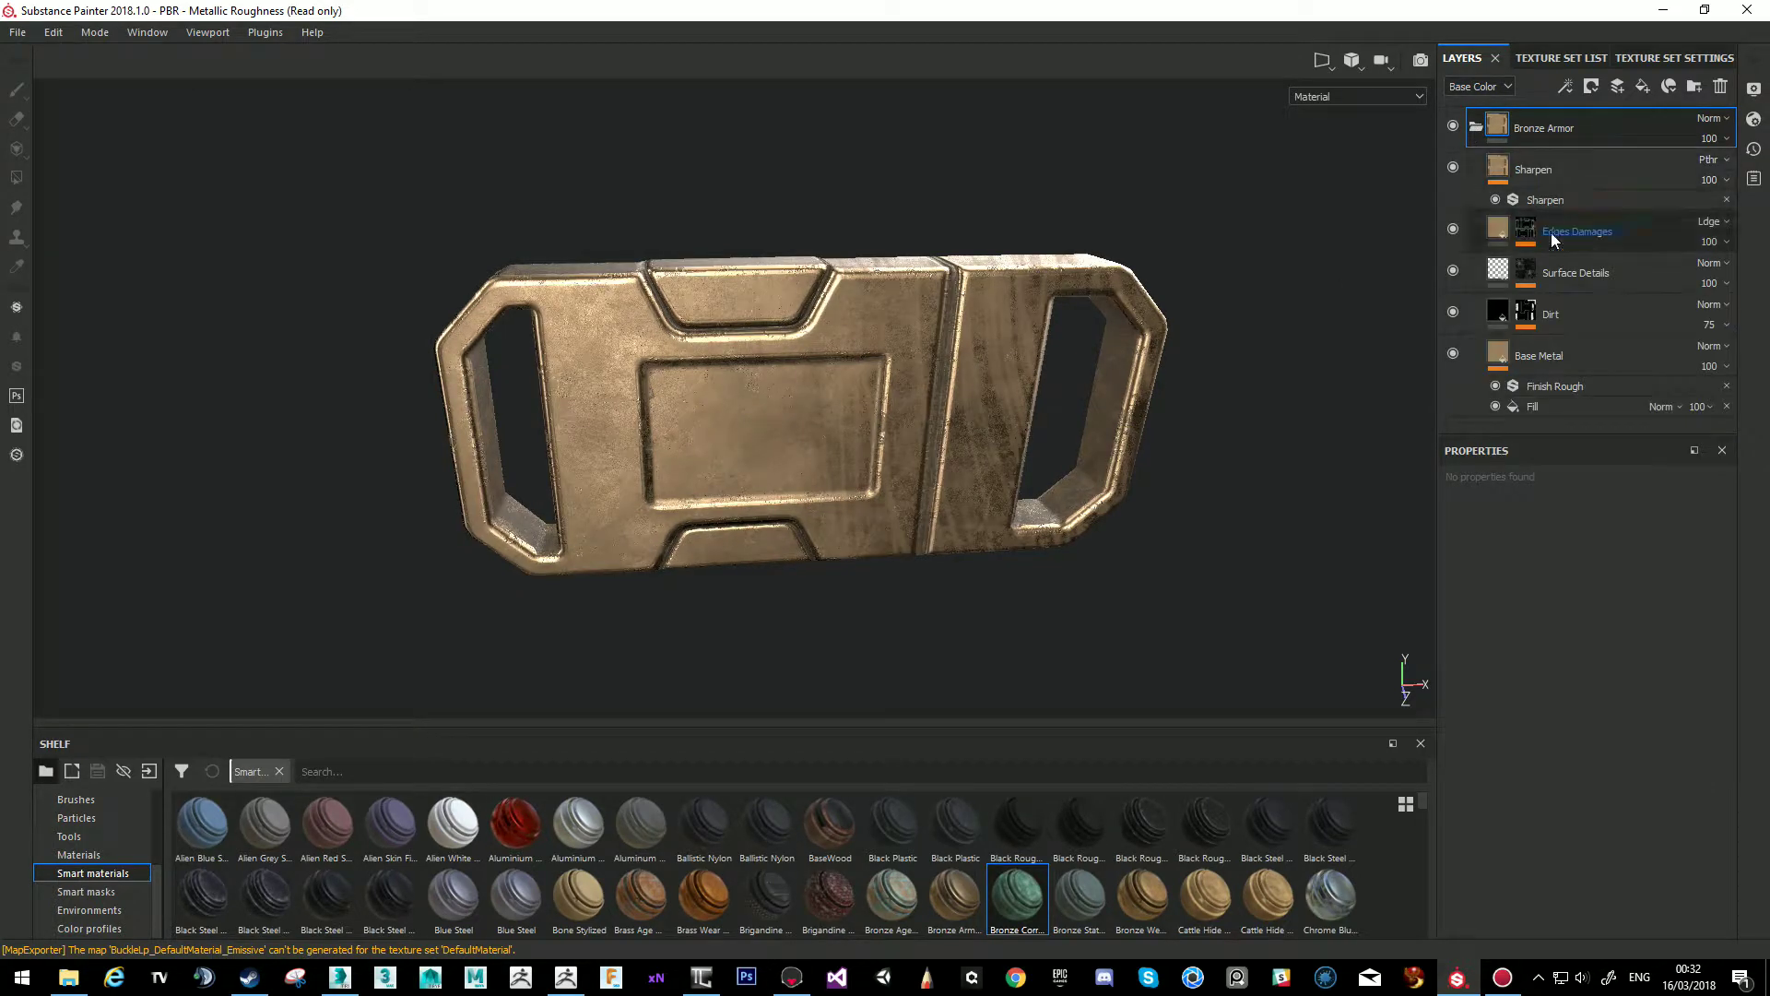
{"action": "left_click", "coordinate": [1501, 355]}
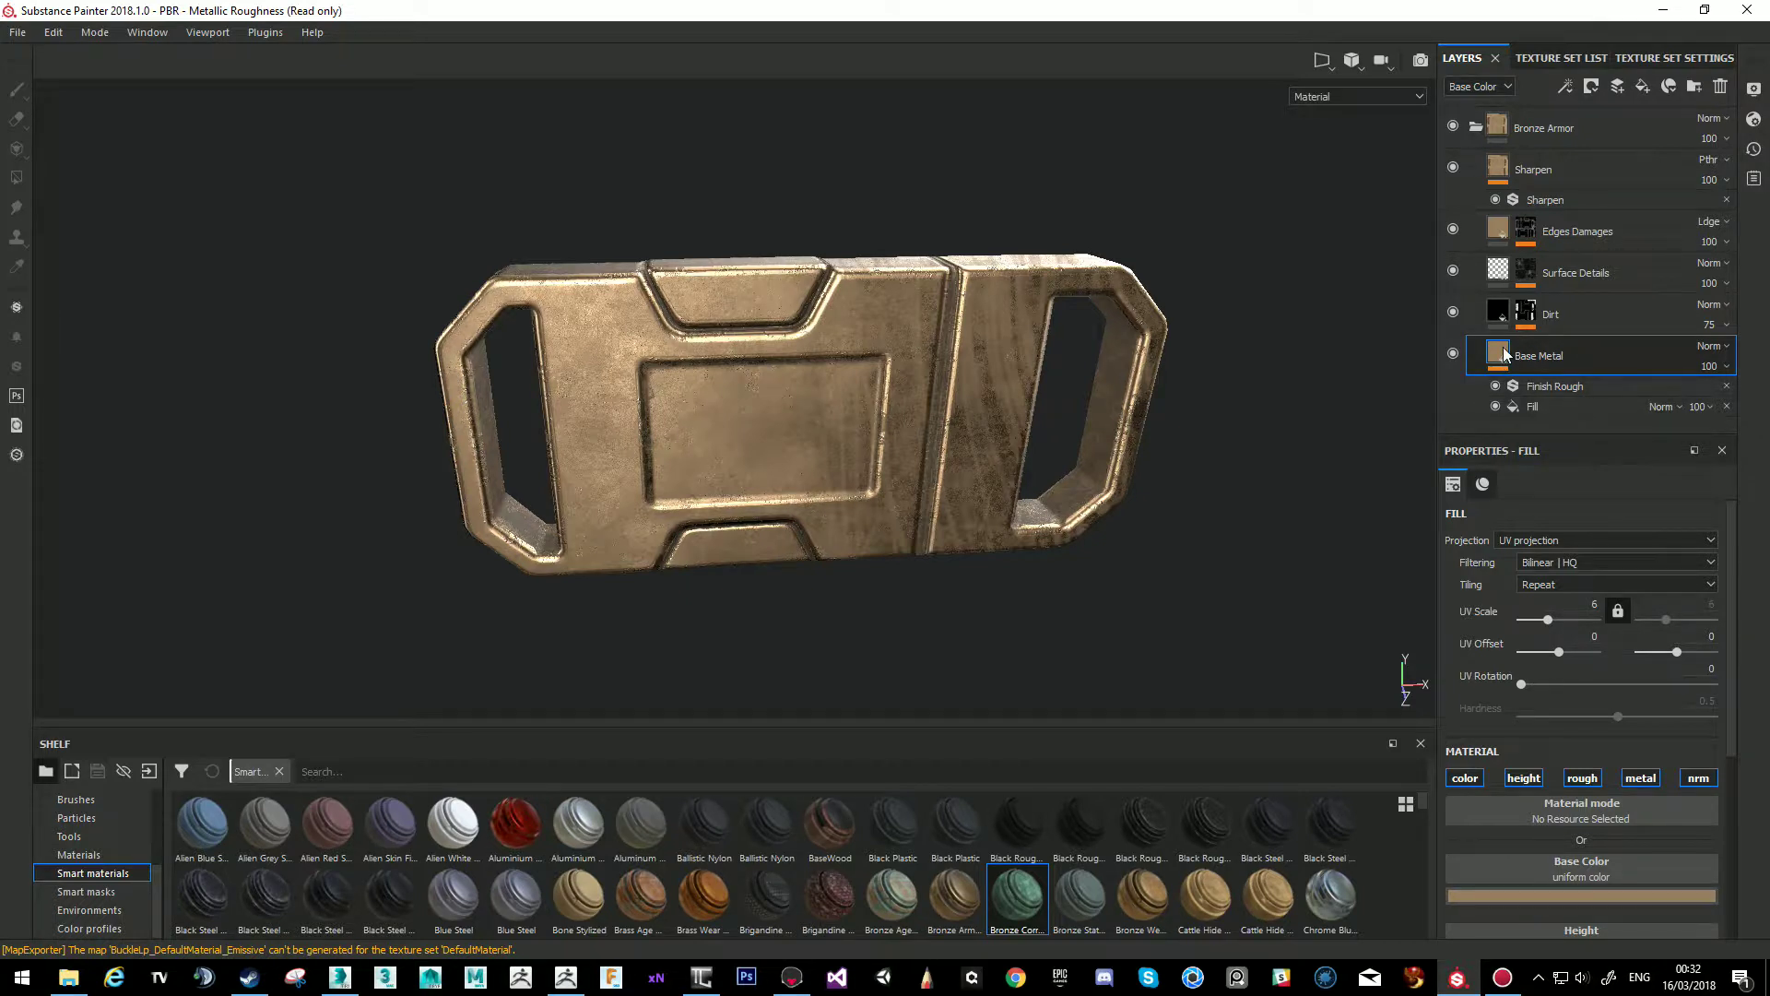
{"action": "key", "text": "ctrl+d"}
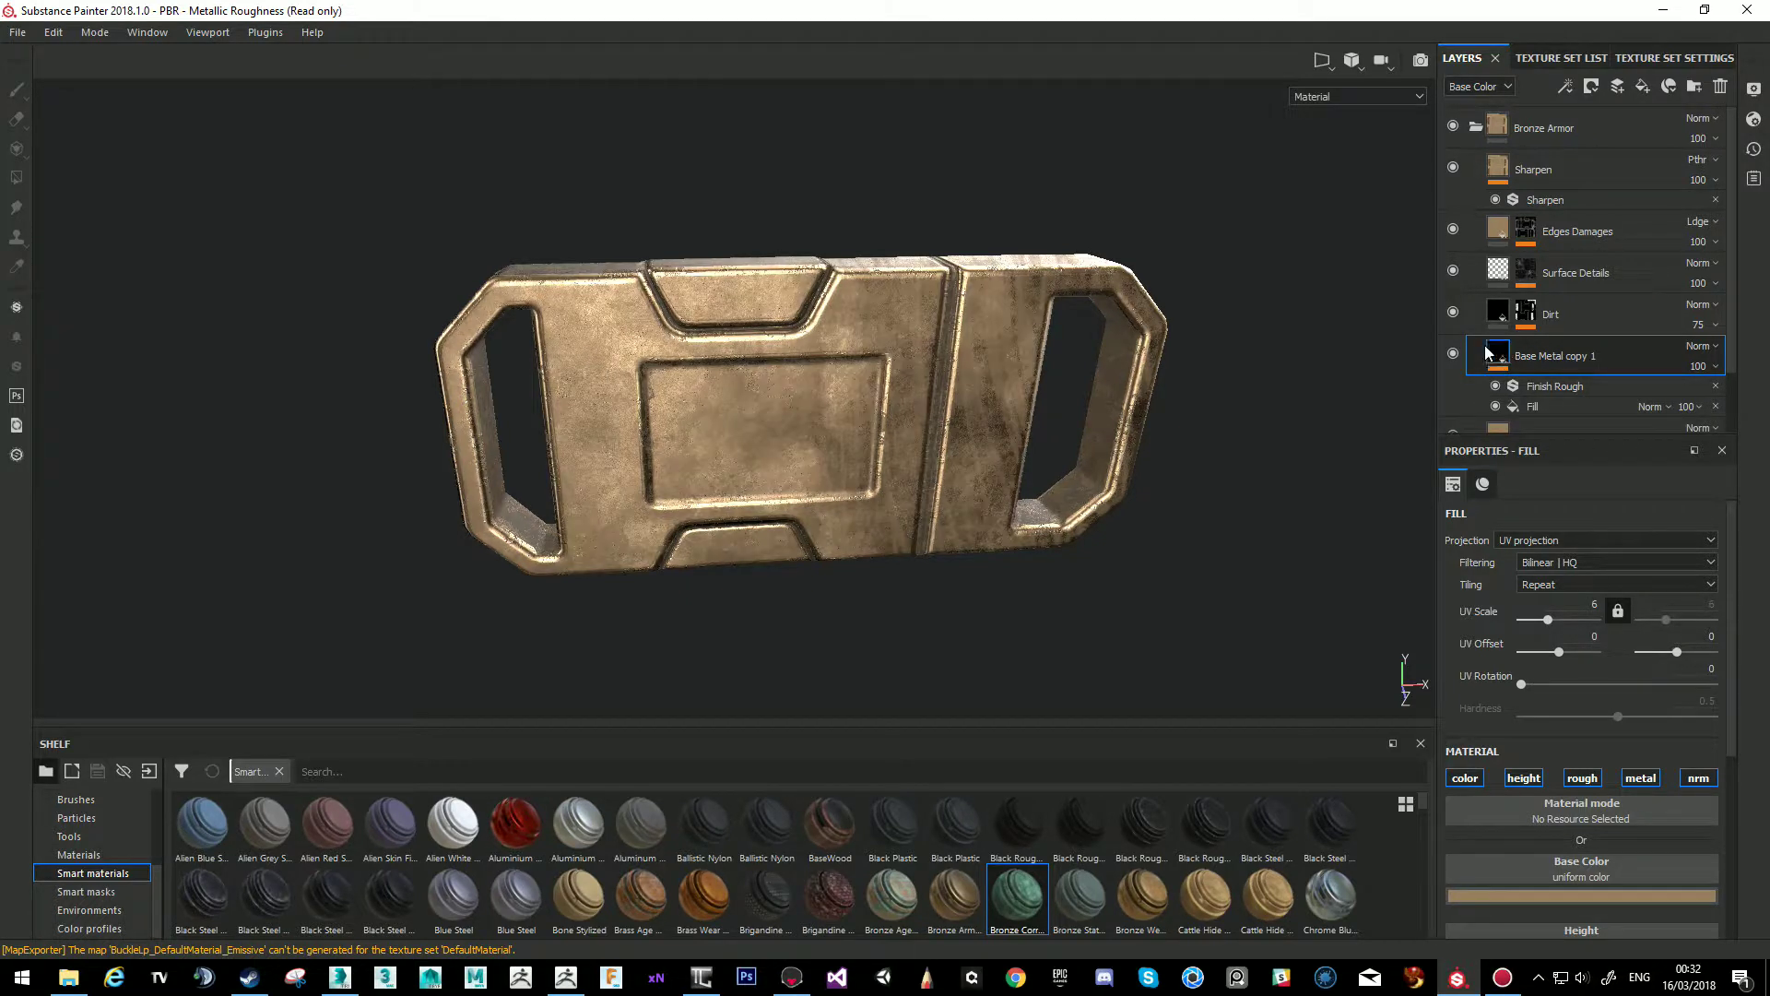
{"action": "left_click", "coordinate": [1528, 894]}
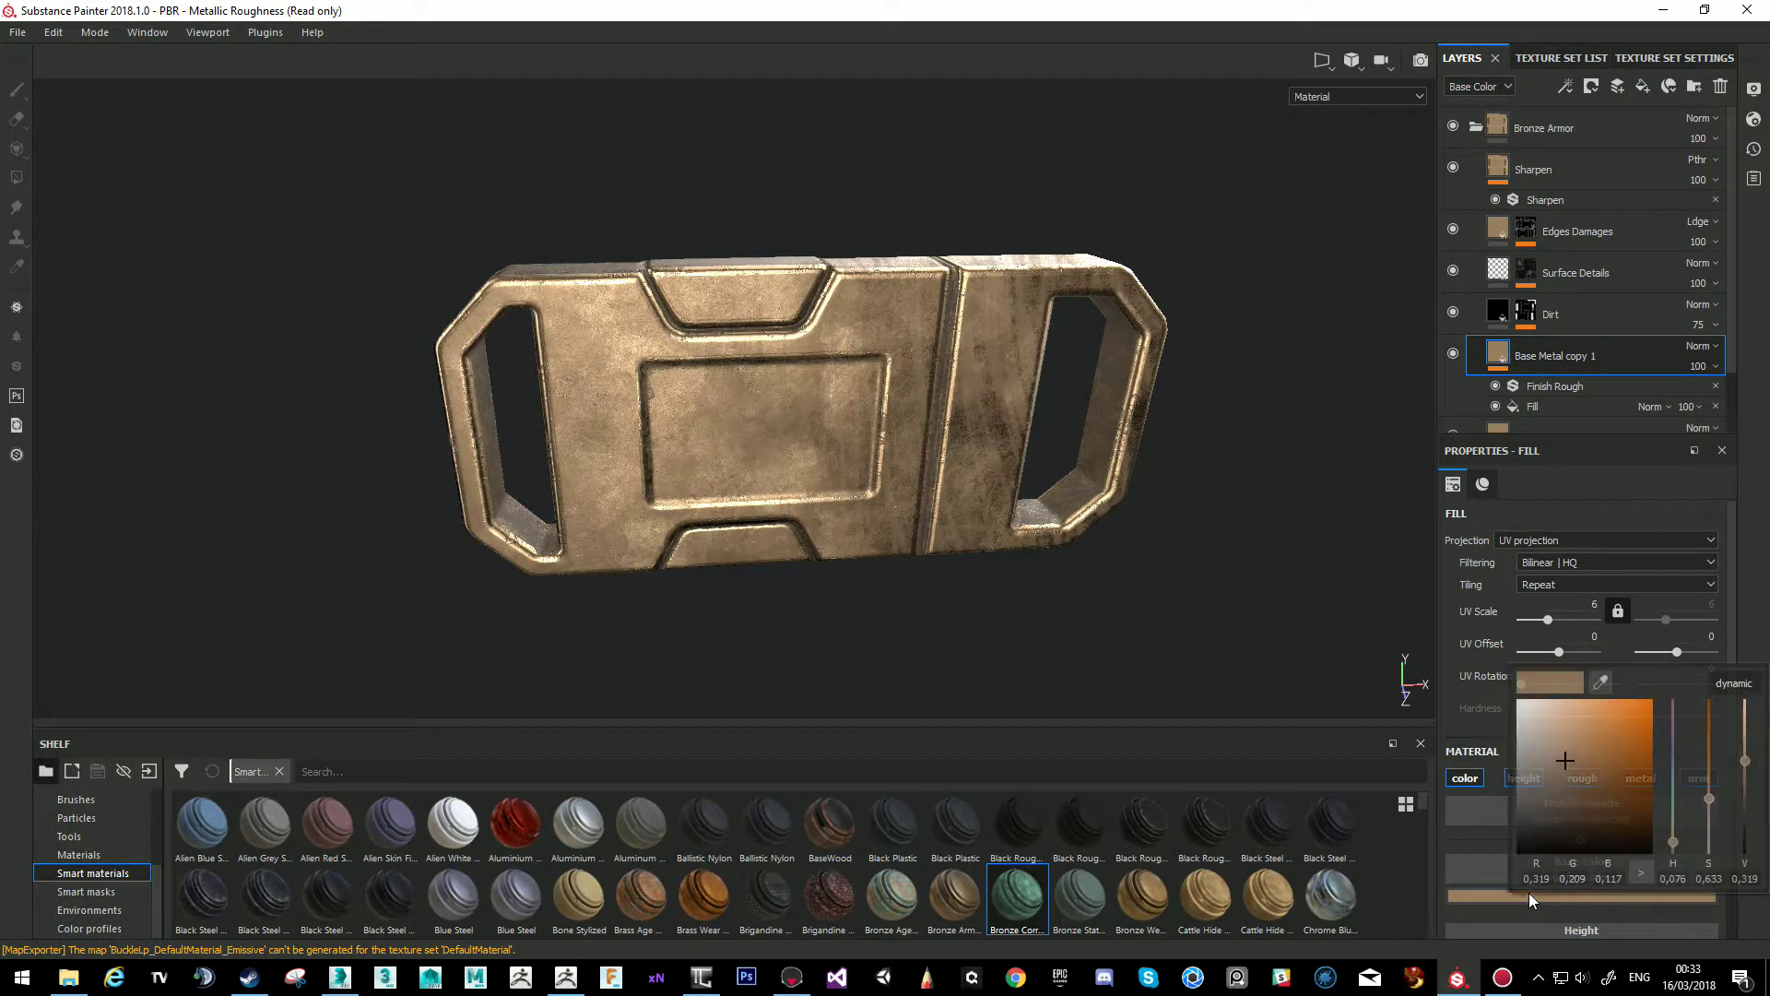
{"action": "left_click", "coordinate": [1554, 793]}
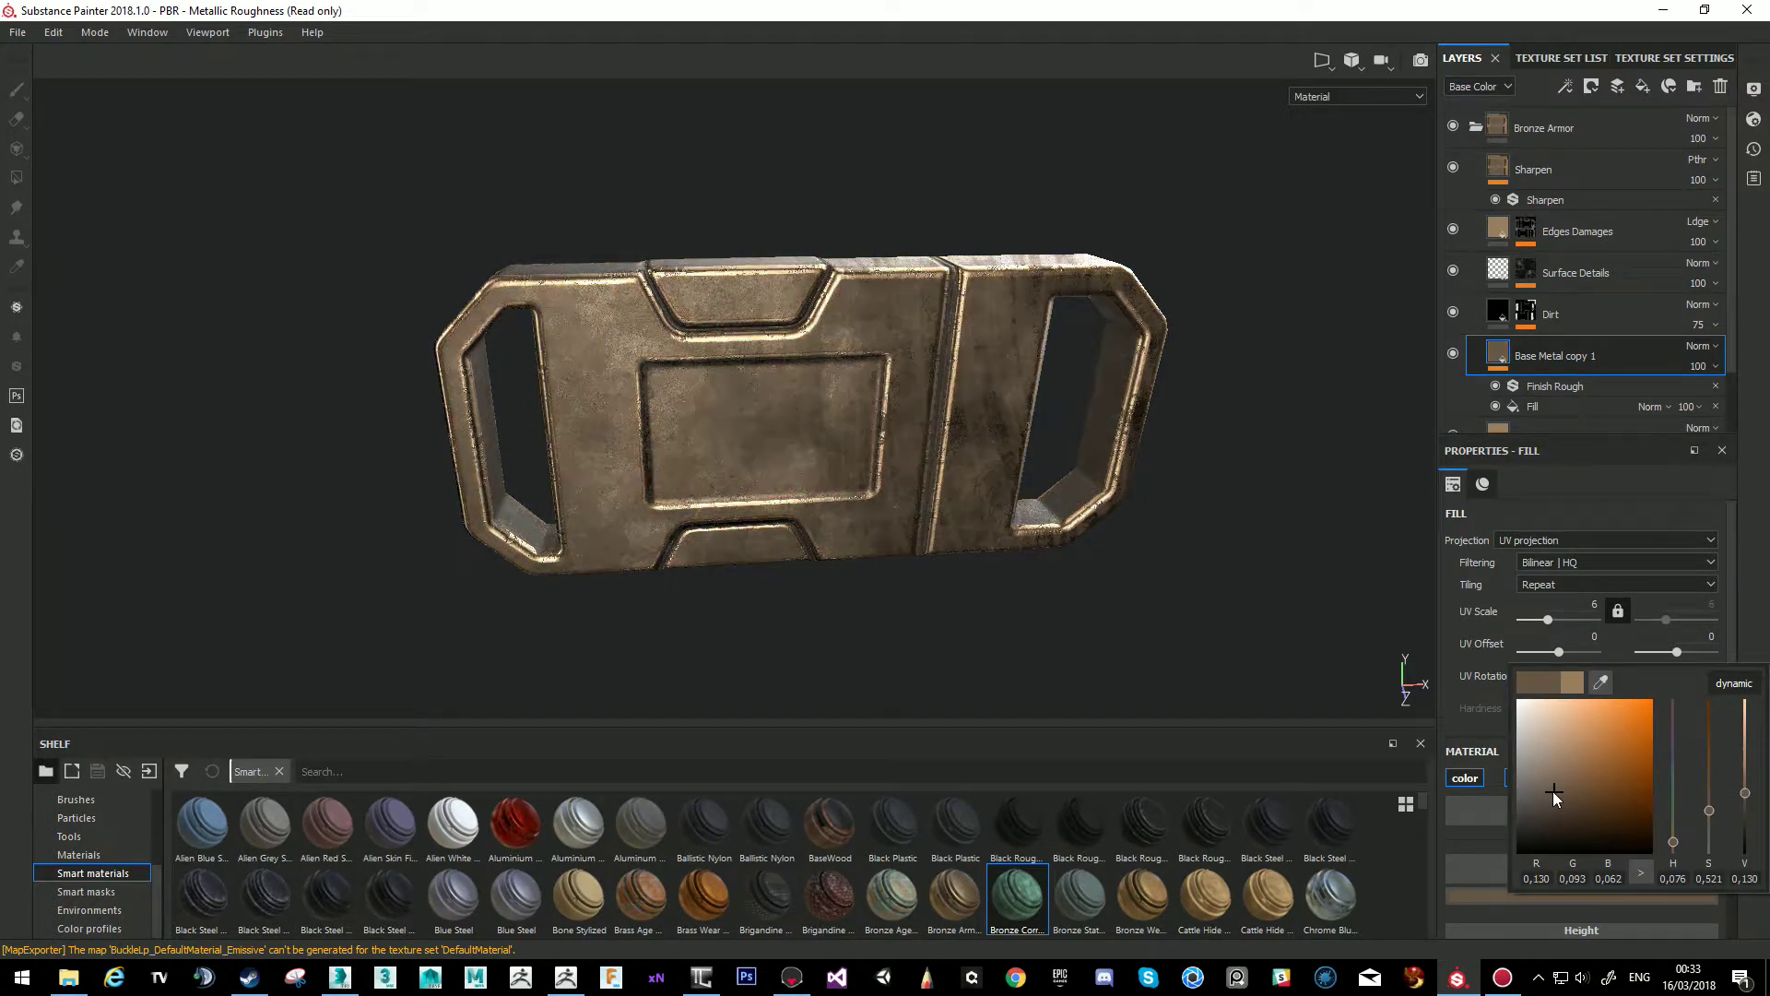
Add a black mask to the duplicated Base Metal layer and fill it with the BnW Spots 1 procedural.
{"action": "right_click", "coordinate": [1506, 363]}
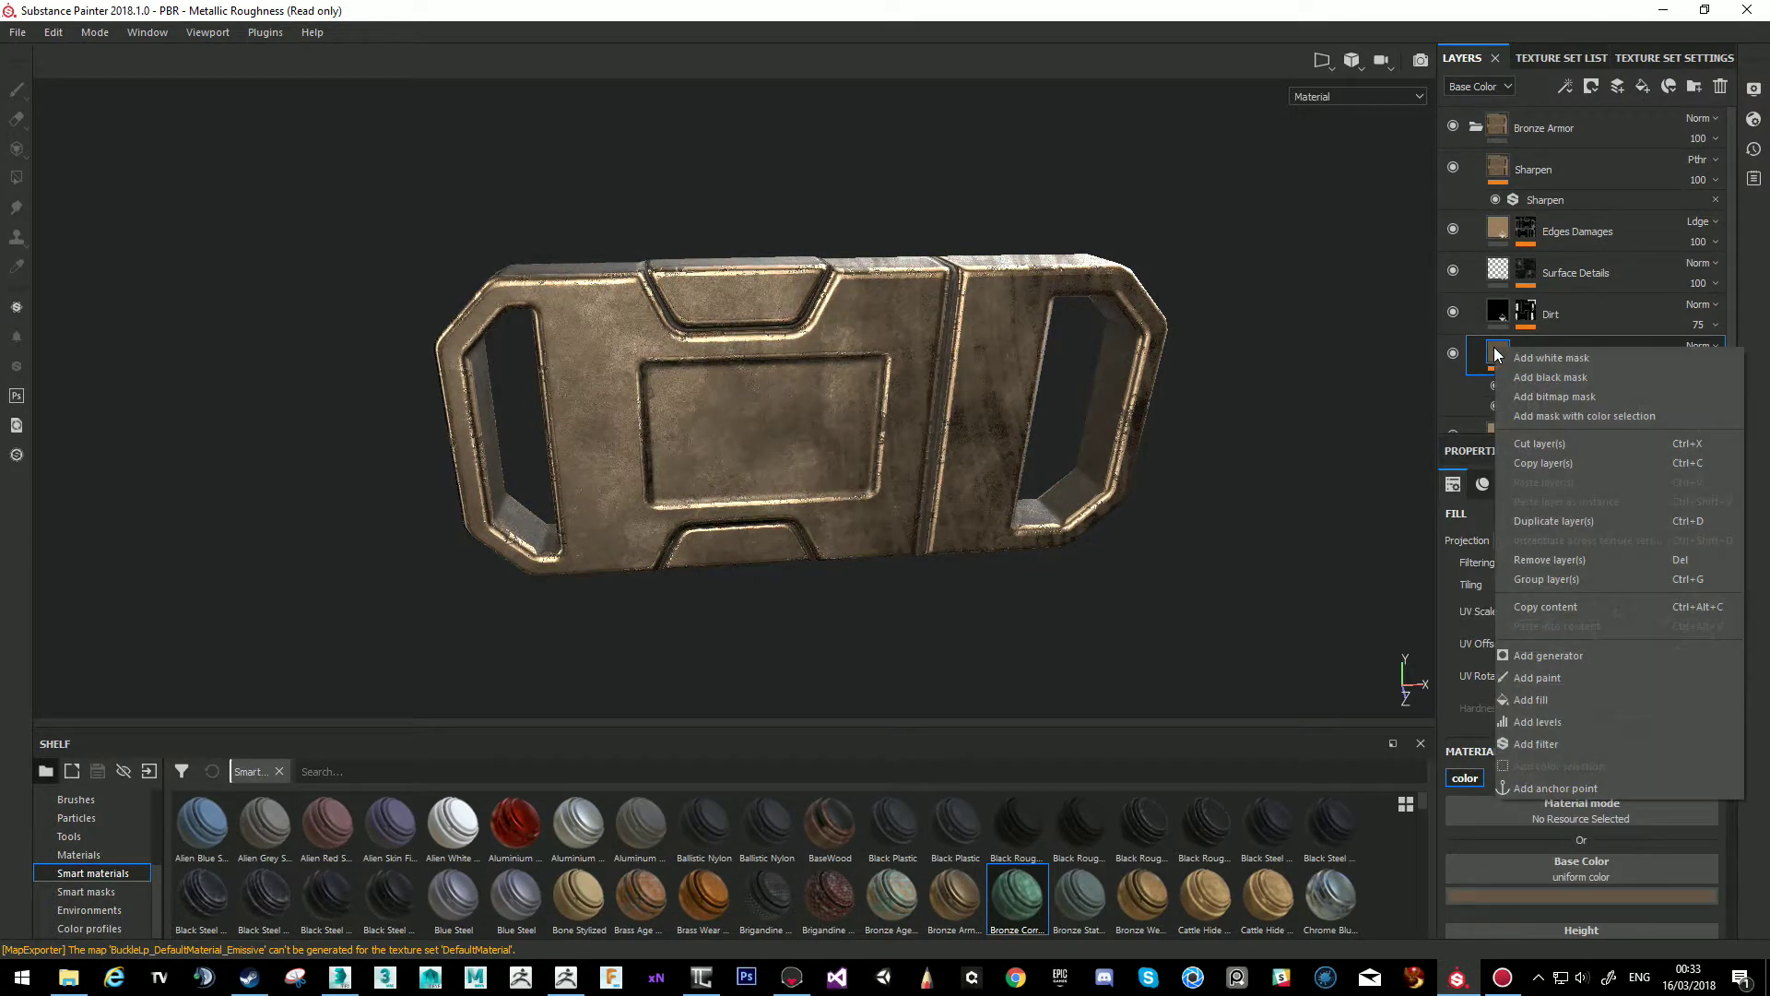
{"action": "left_click", "coordinate": [1531, 376]}
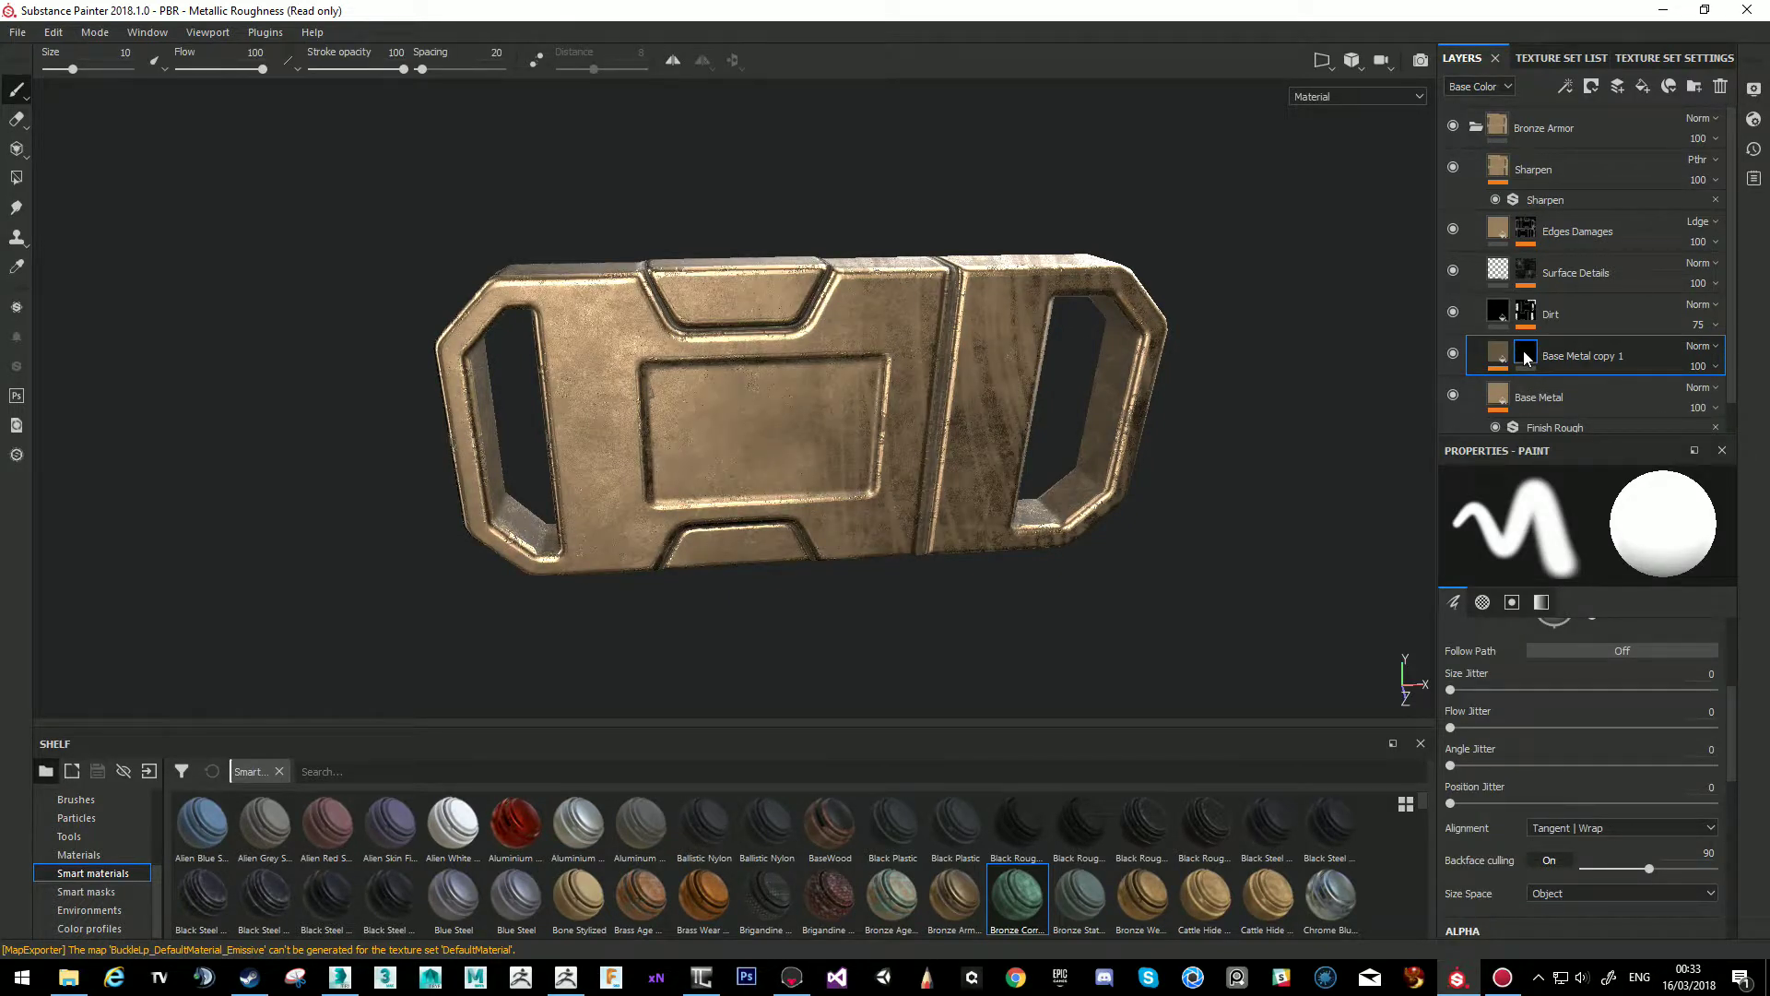
{"action": "right_click", "coordinate": [1525, 359]}
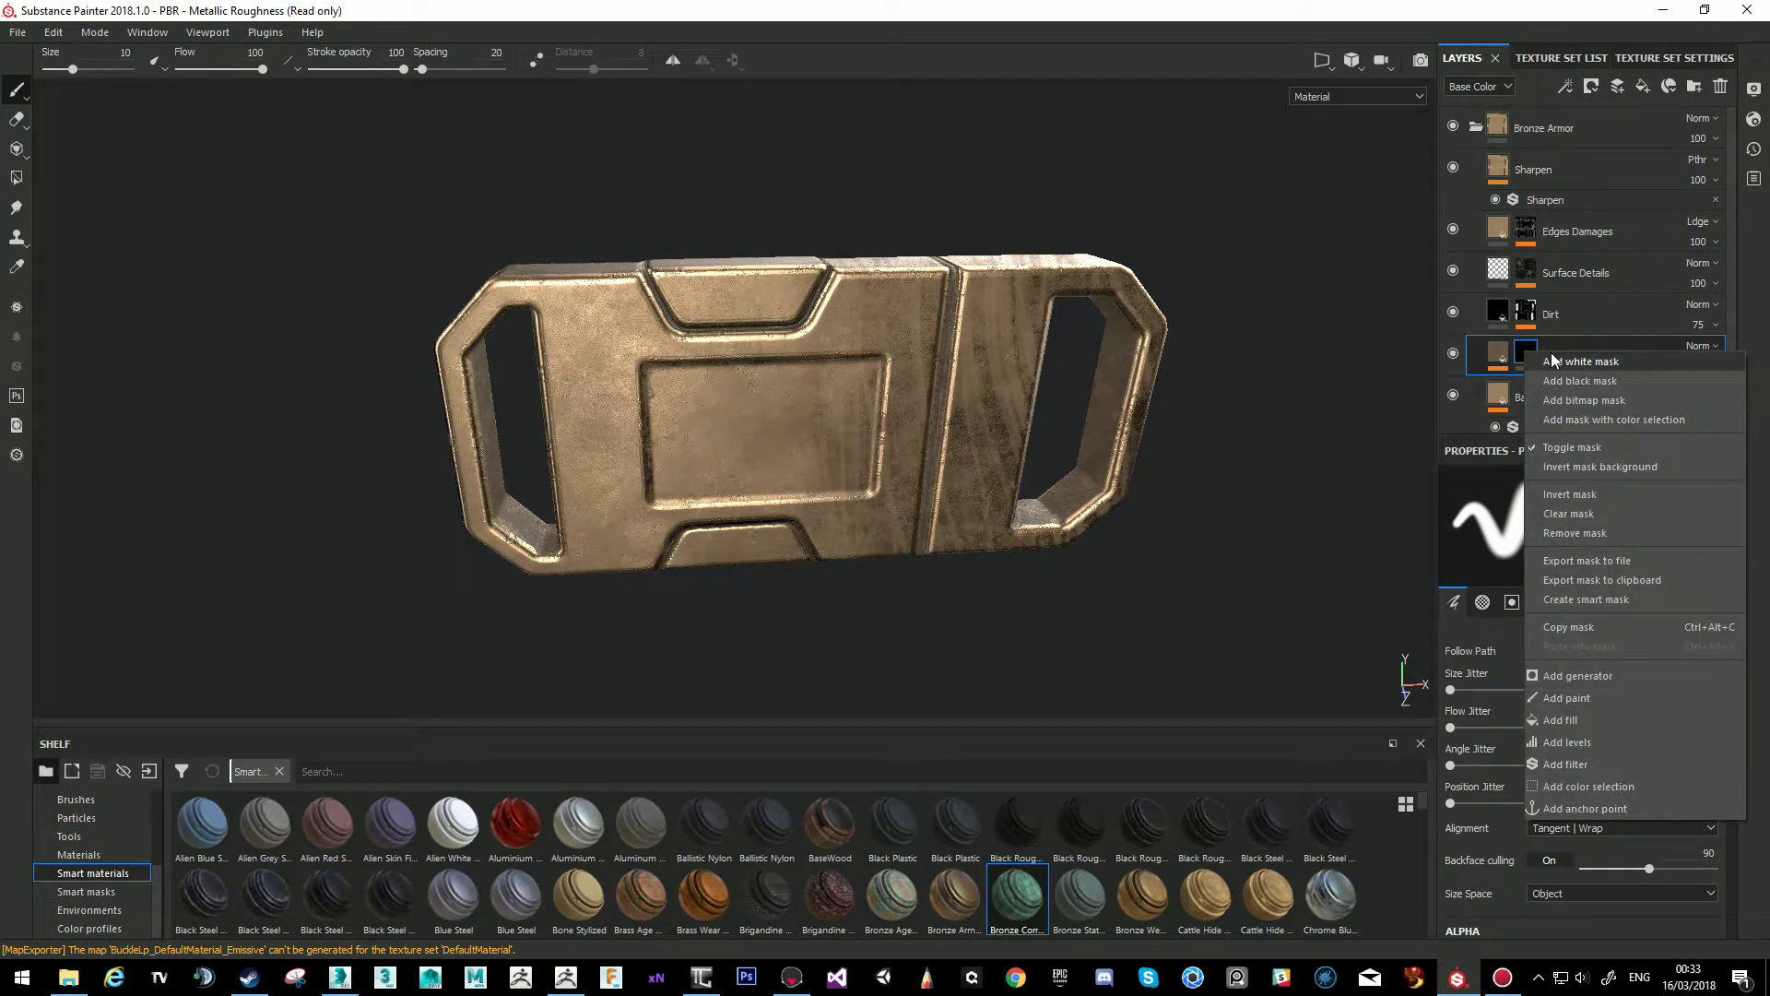
{"action": "left_click", "coordinate": [1590, 721]}
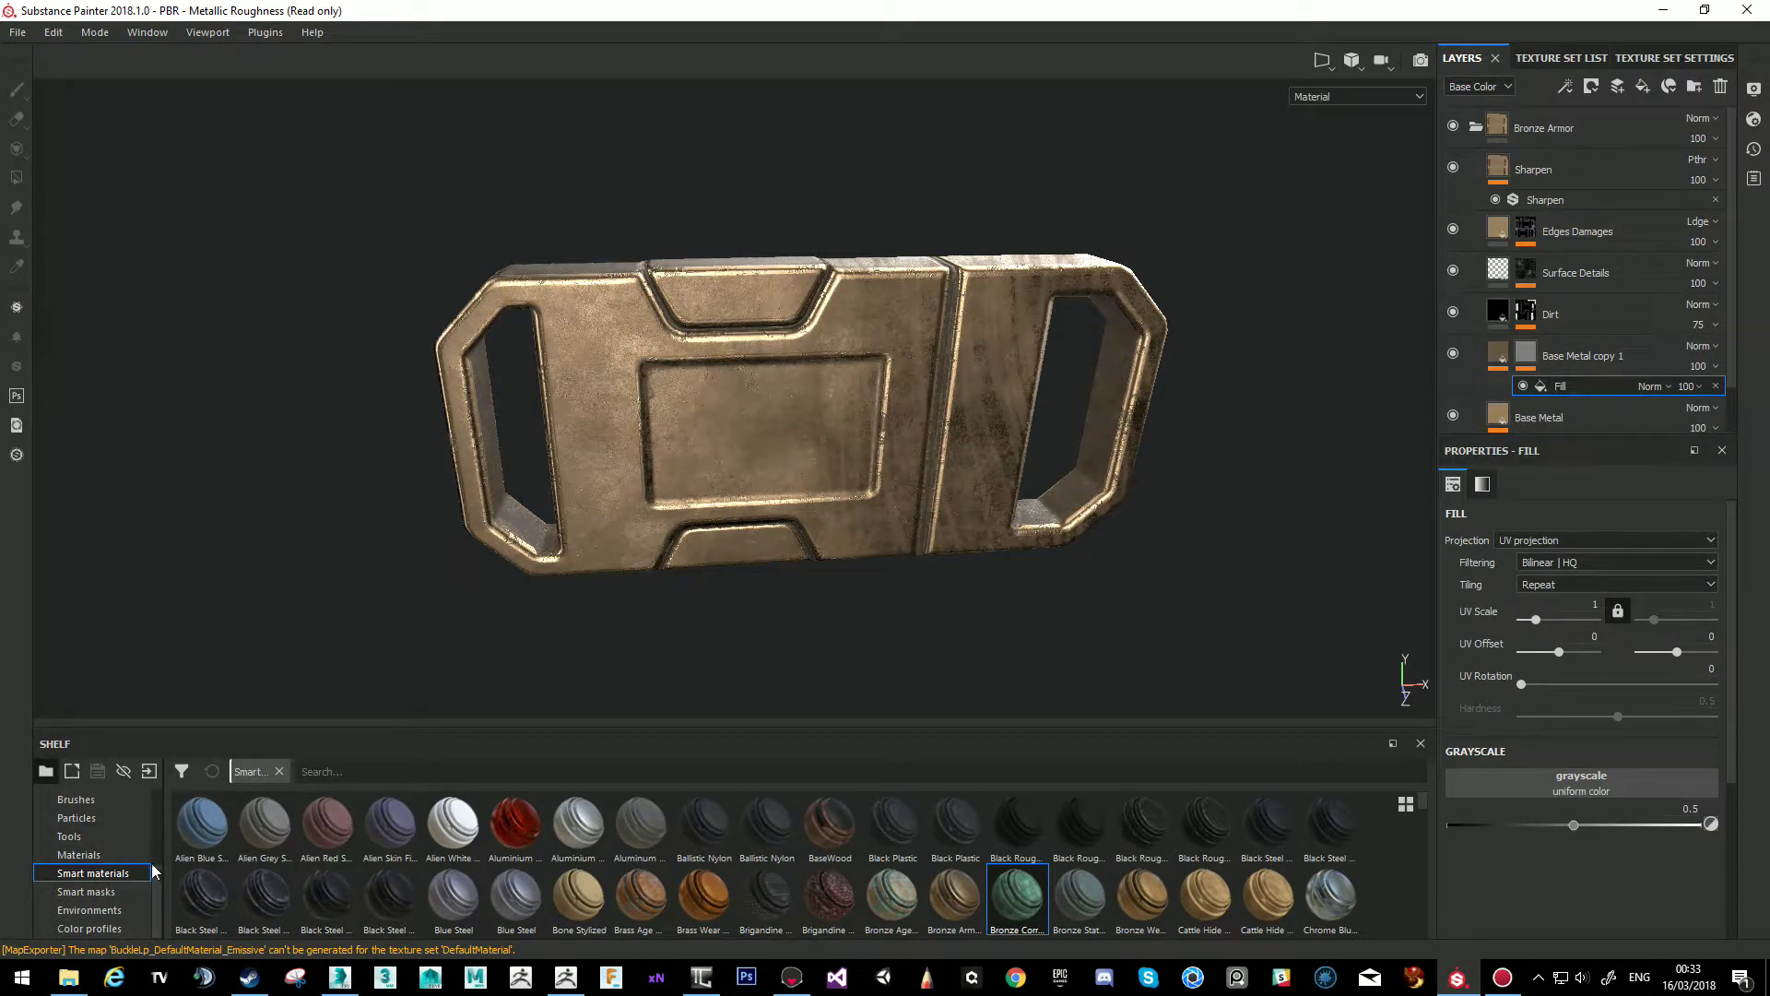
{"action": "scroll", "coordinate": [138, 867], "scroll_direction": "up", "scroll_amount": 3}
{"action": "left_click", "coordinate": [103, 838]}
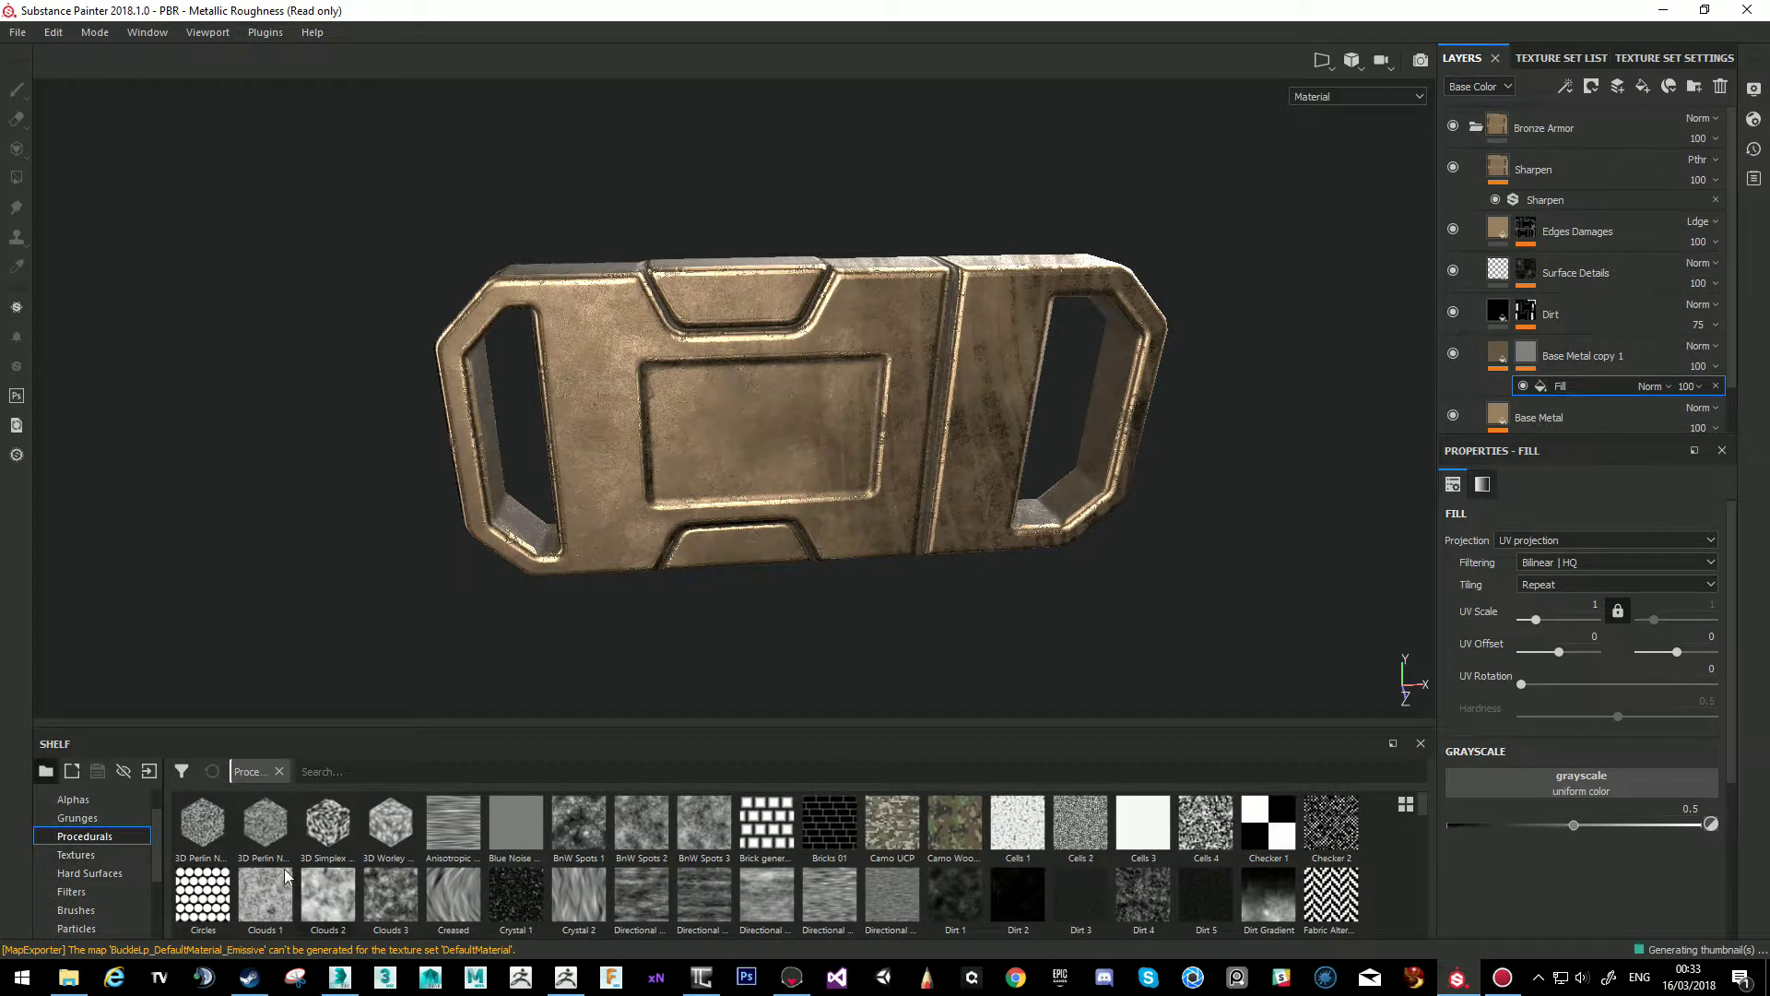
{"action": "left_click", "coordinate": [593, 823]}
{"action": "left_click_drag", "start_coordinate": [591, 827], "coordinate": [1566, 791]}
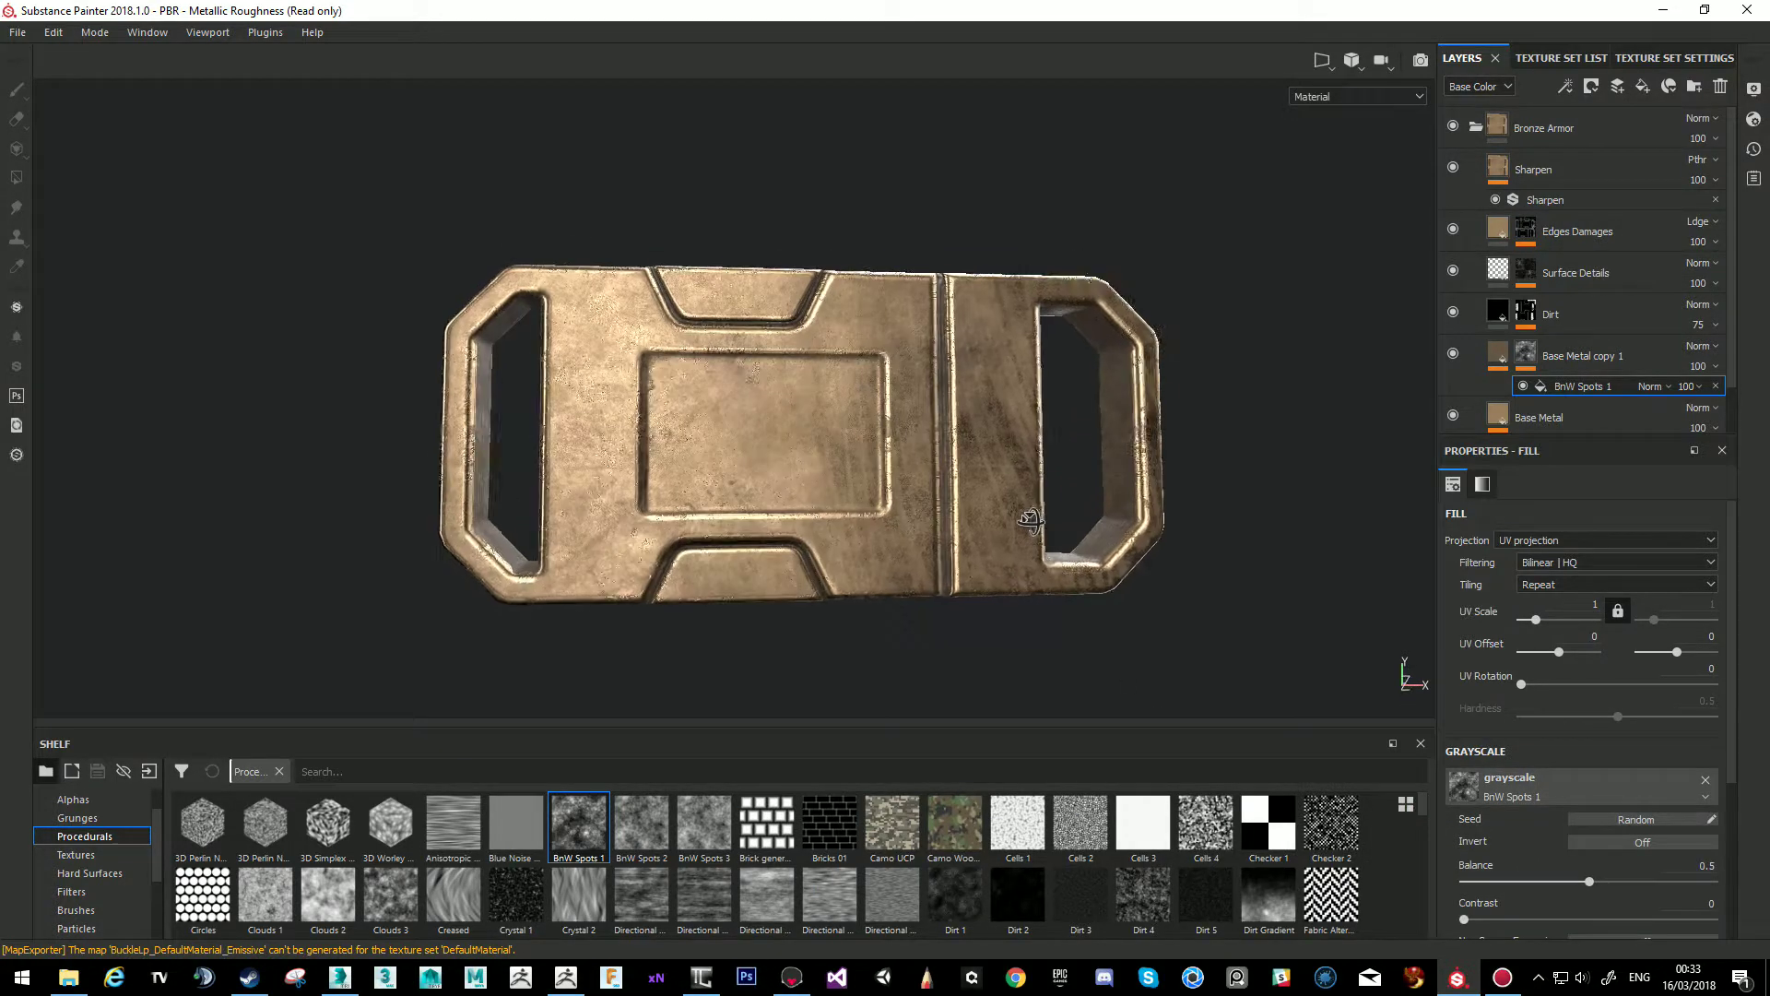
{"action": "left_click_drag", "start_coordinate": [985, 548], "coordinate": [986, 516], "text": "alt+shift"}
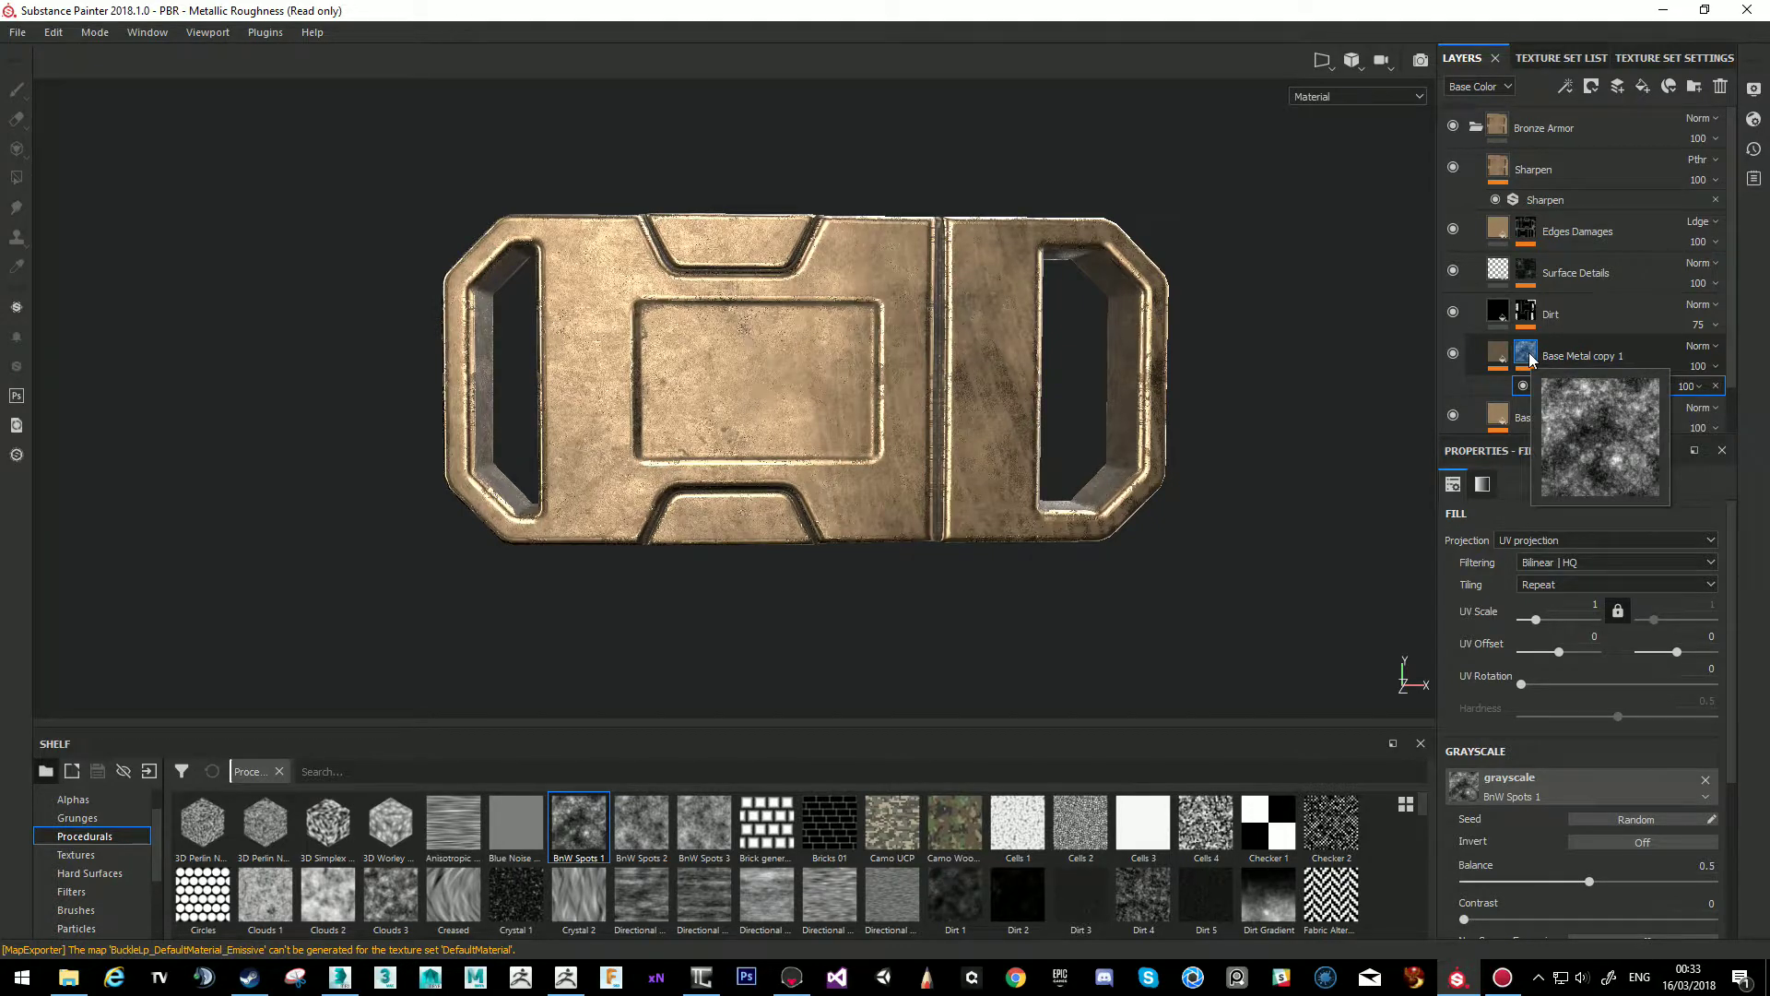
Set the BnW Spots 1 mask fill to balance 0.72 and contrast 0.55 in mask view, and return to the material view.
{"action": "left_click", "coordinate": [1526, 353], "text": "alt"}
{"action": "mouse_move", "coordinate": [1067, 348]}
{"action": "left_mouse_down", "text": "alt"}
{"action": "mouse_move", "coordinate": [1060, 244]}
{"action": "mouse_move", "coordinate": [1060, 427]}
{"action": "mouse_move", "coordinate": [1151, 551]}
{"action": "mouse_move", "coordinate": [1097, 427]}
{"action": "left_mouse_up", "text": "alt"}
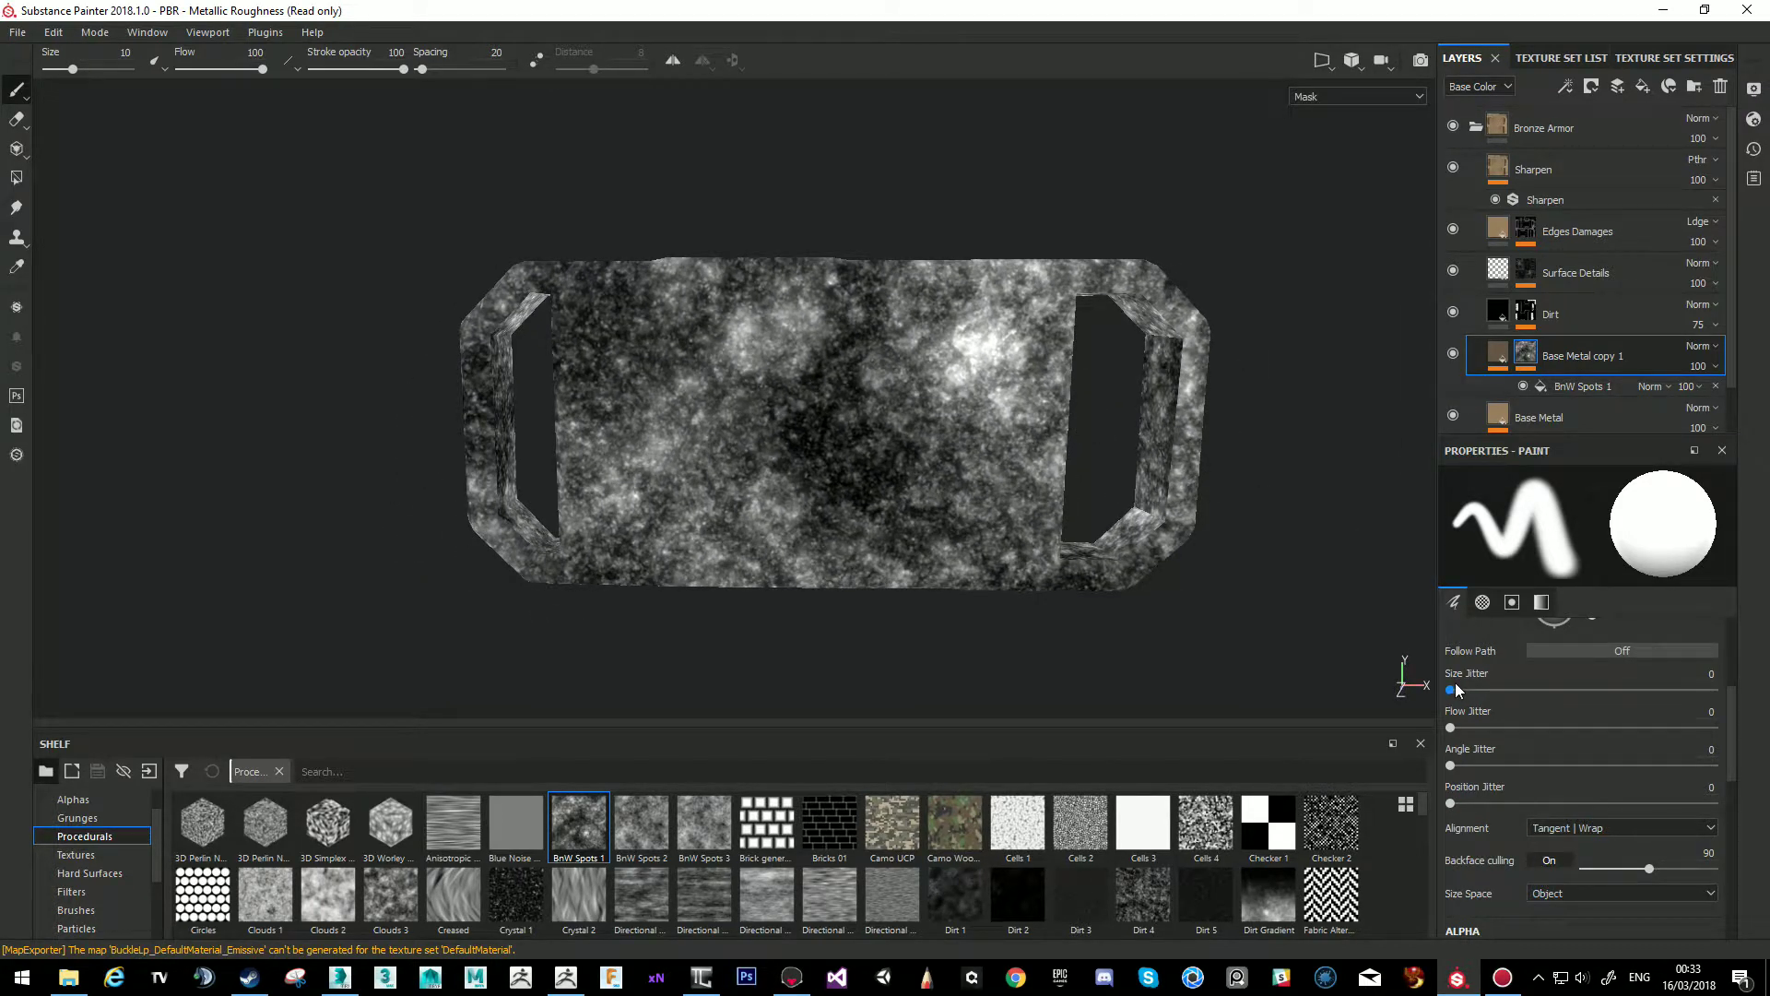
{"action": "left_click", "coordinate": [1581, 387]}
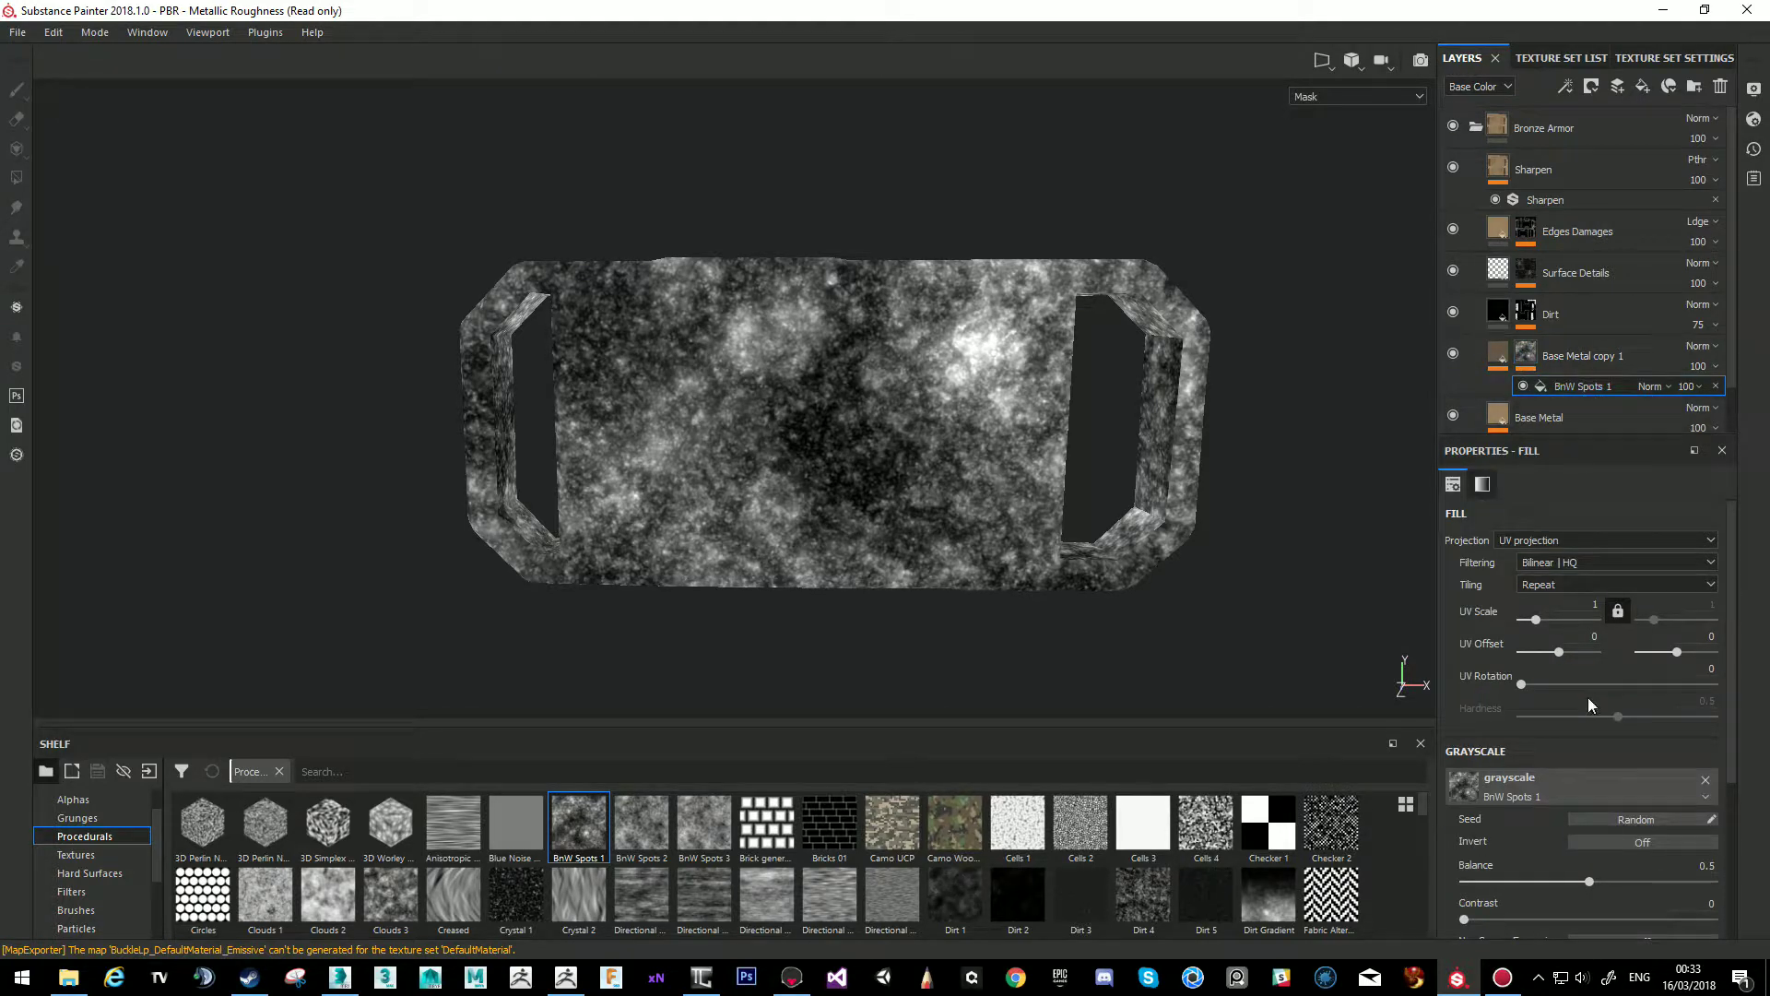
{"action": "left_click_drag", "start_coordinate": [1592, 883], "coordinate": [1639, 885]}
{"action": "left_click_drag", "start_coordinate": [1466, 922], "coordinate": [1600, 913]}
{"action": "scroll", "coordinate": [1610, 884], "scroll_direction": "down", "scroll_amount": 1}
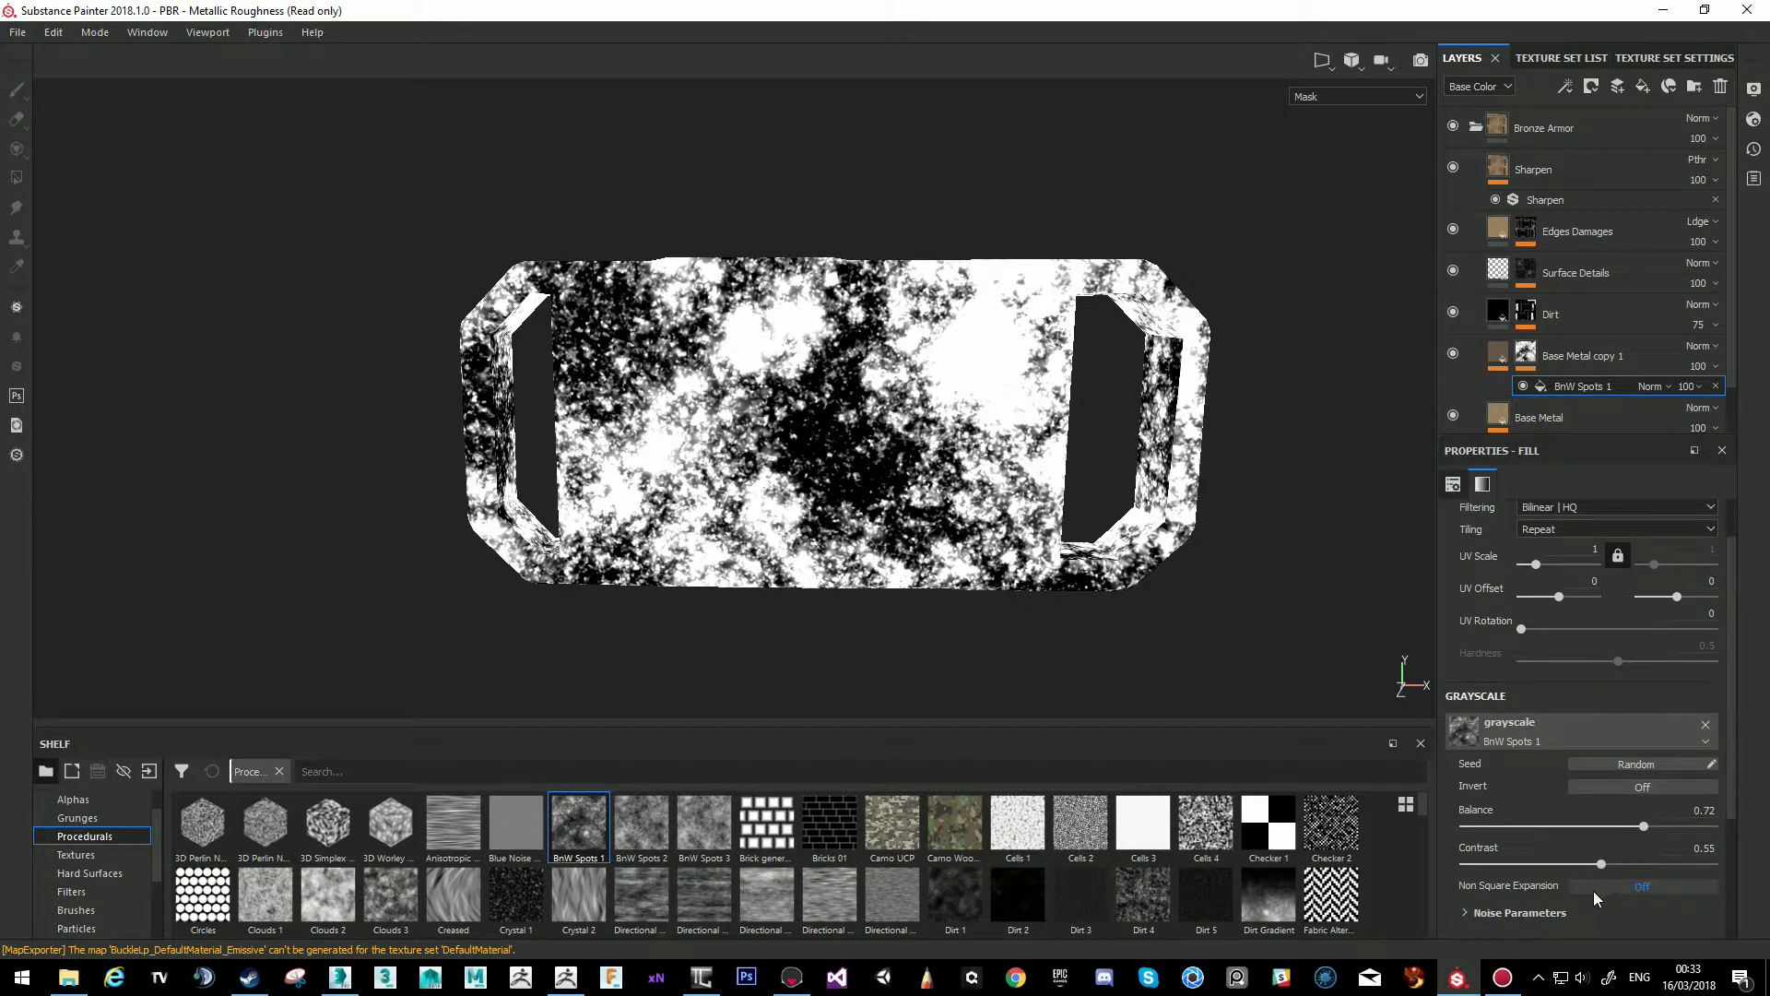
{"action": "left_click", "coordinate": [1496, 912]}
{"action": "scroll", "coordinate": [1495, 912], "scroll_direction": "down", "scroll_amount": 2}
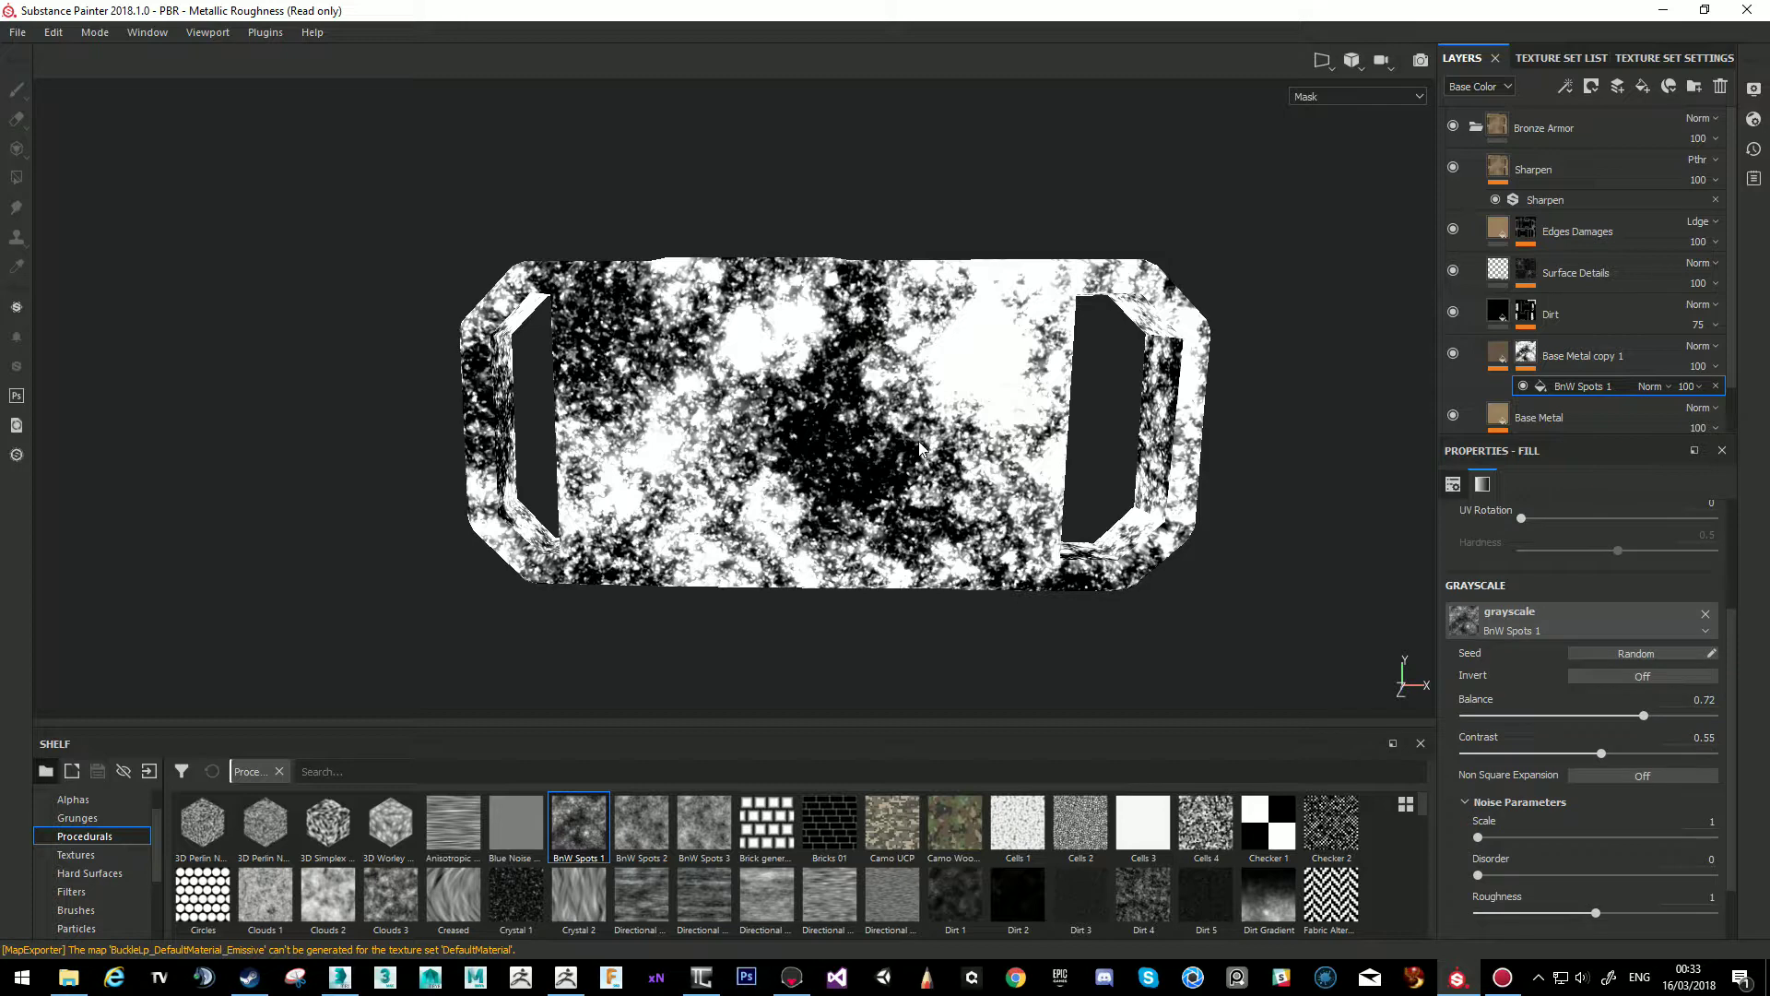
{"action": "key", "text": "m"}
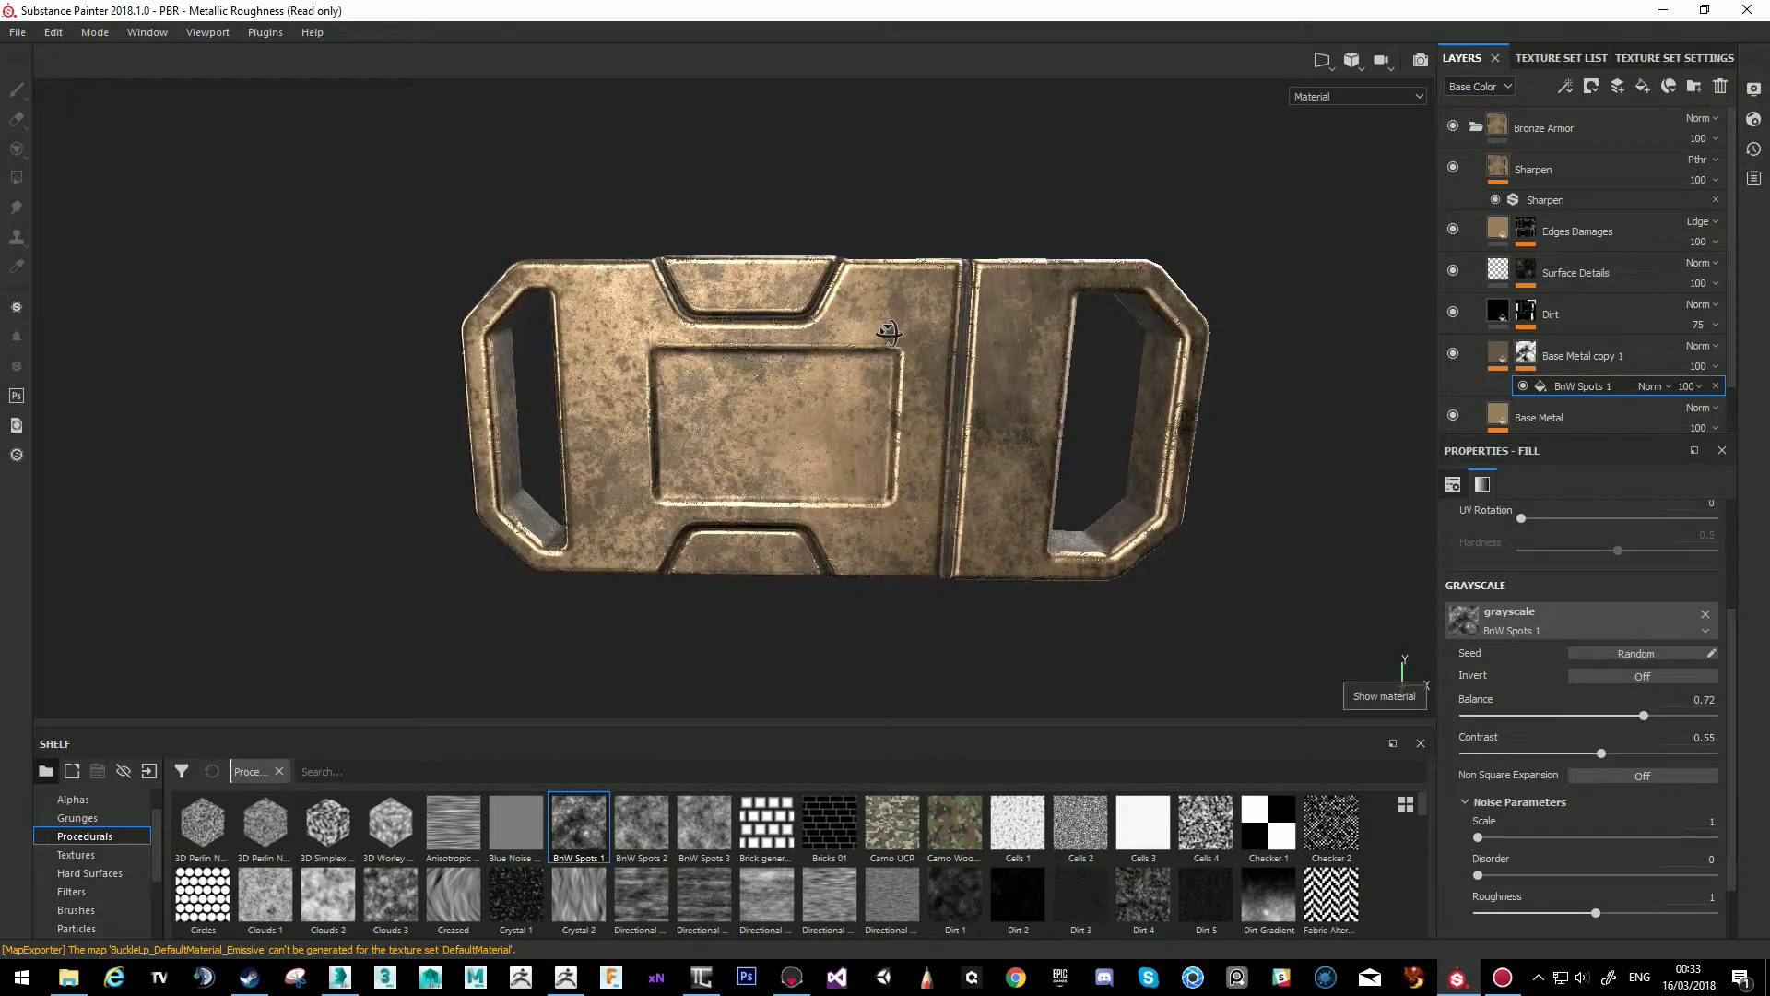
Compare the buckle with the duplicated Base Metal layer hidden and shown, and set that layer's opacity to 95.
{"action": "left_click", "coordinate": [1453, 355]}
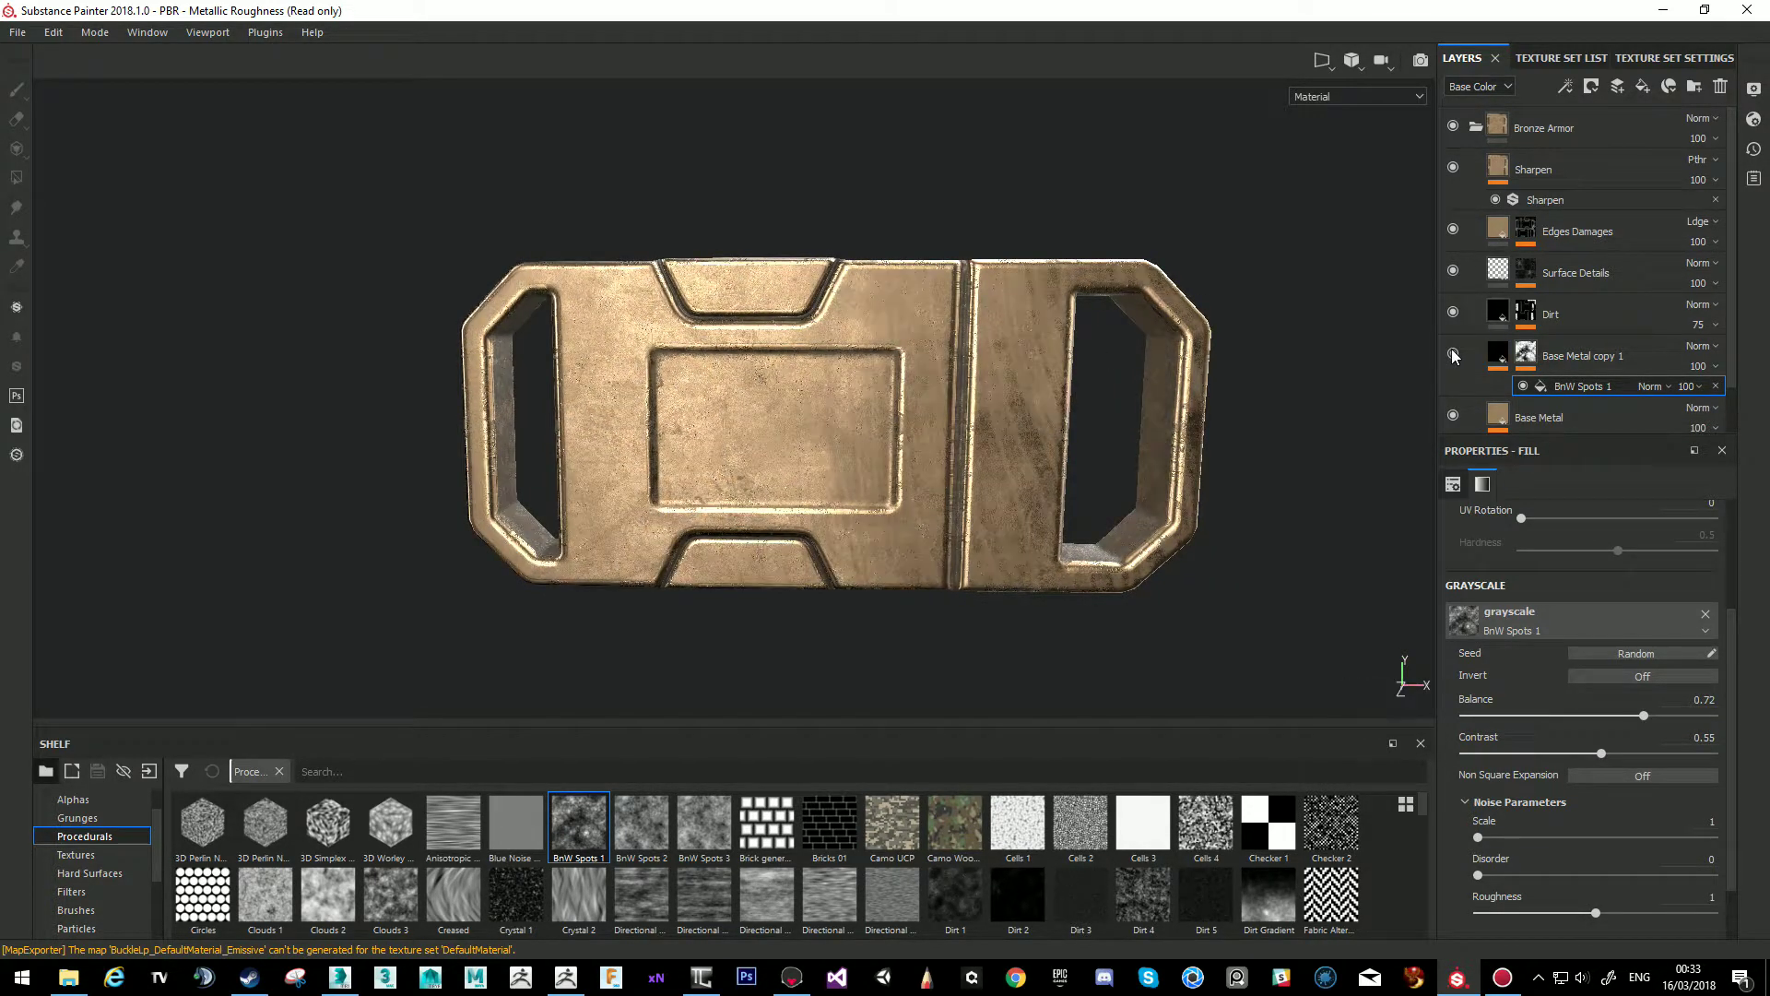
{"action": "right_click_drag", "start_coordinate": [857, 427], "coordinate": [838, 444], "text": "alt"}
{"action": "left_click_drag", "start_coordinate": [838, 443], "coordinate": [922, 434], "text": "alt"}
{"action": "scroll", "coordinate": [1521, 290], "scroll_direction": "down", "scroll_amount": 1}
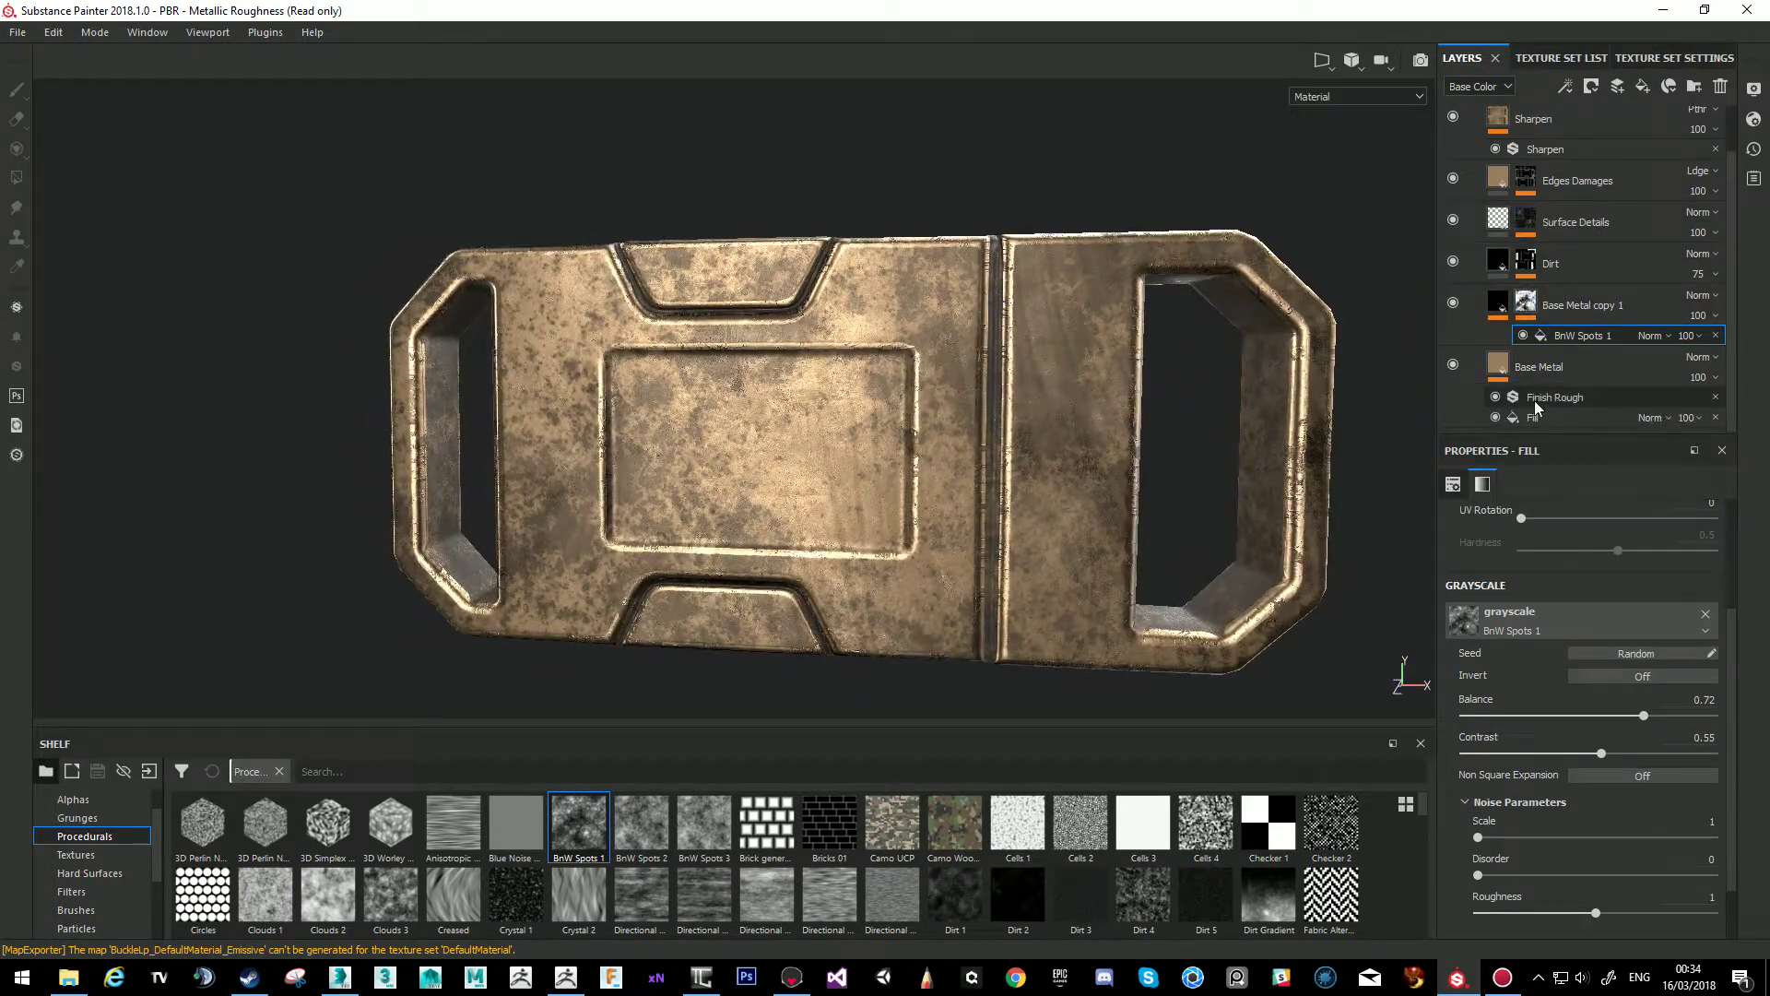
{"action": "left_click", "coordinate": [1496, 311]}
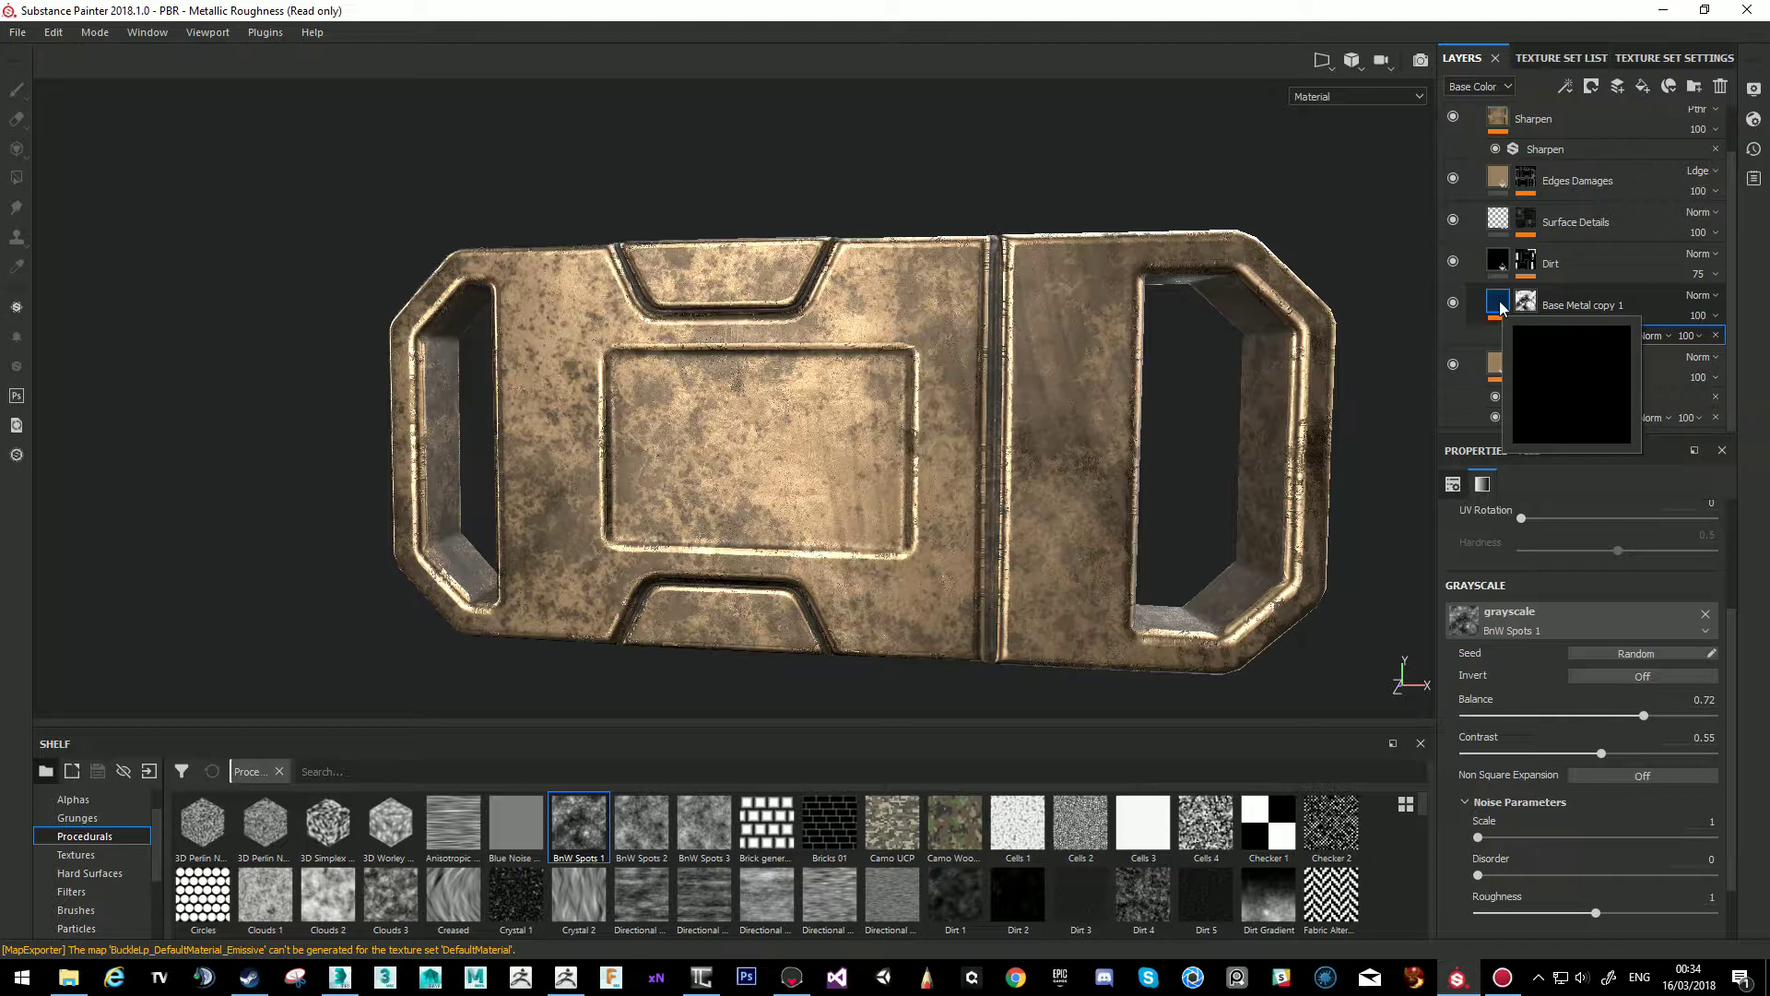
{"action": "left_click", "coordinate": [1502, 308]}
{"action": "left_click", "coordinate": [1526, 303]}
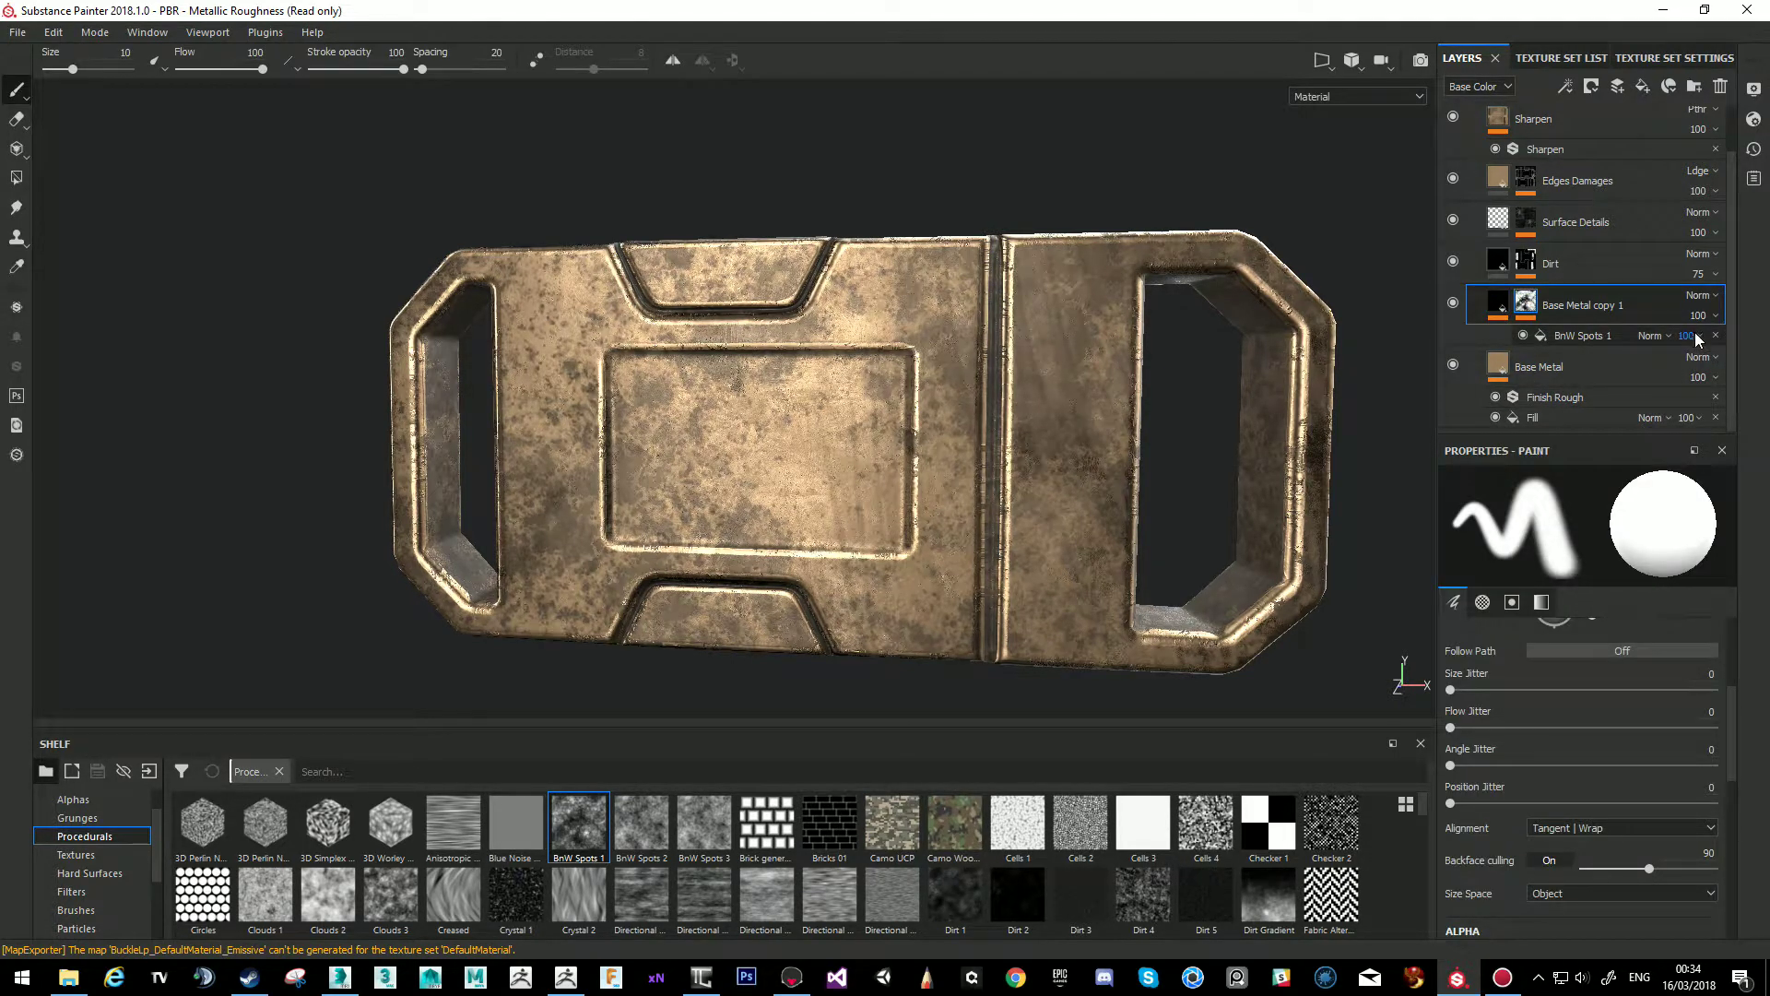
{"action": "left_click", "coordinate": [1715, 298]}
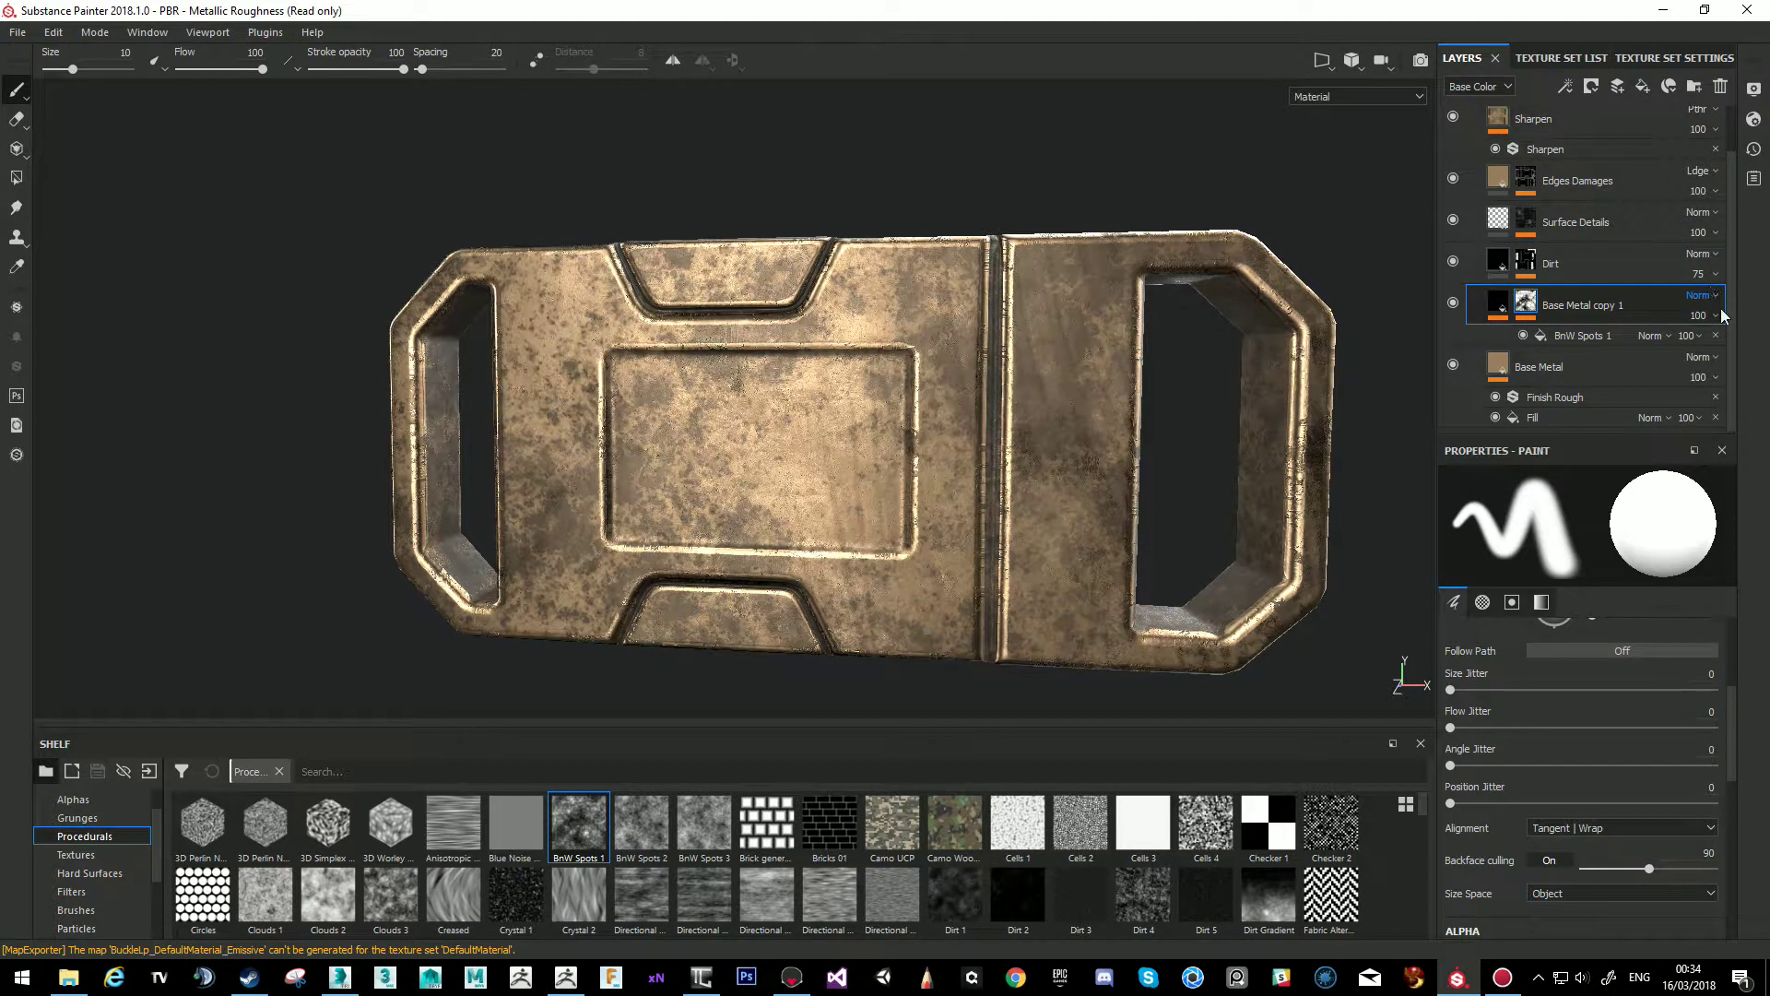
{"action": "mouse_move", "coordinate": [1715, 348]}
{"action": "left_mouse_down"}
{"action": "mouse_move", "coordinate": [1767, 362]}
{"action": "mouse_move", "coordinate": [1744, 364]}
{"action": "left_mouse_up"}
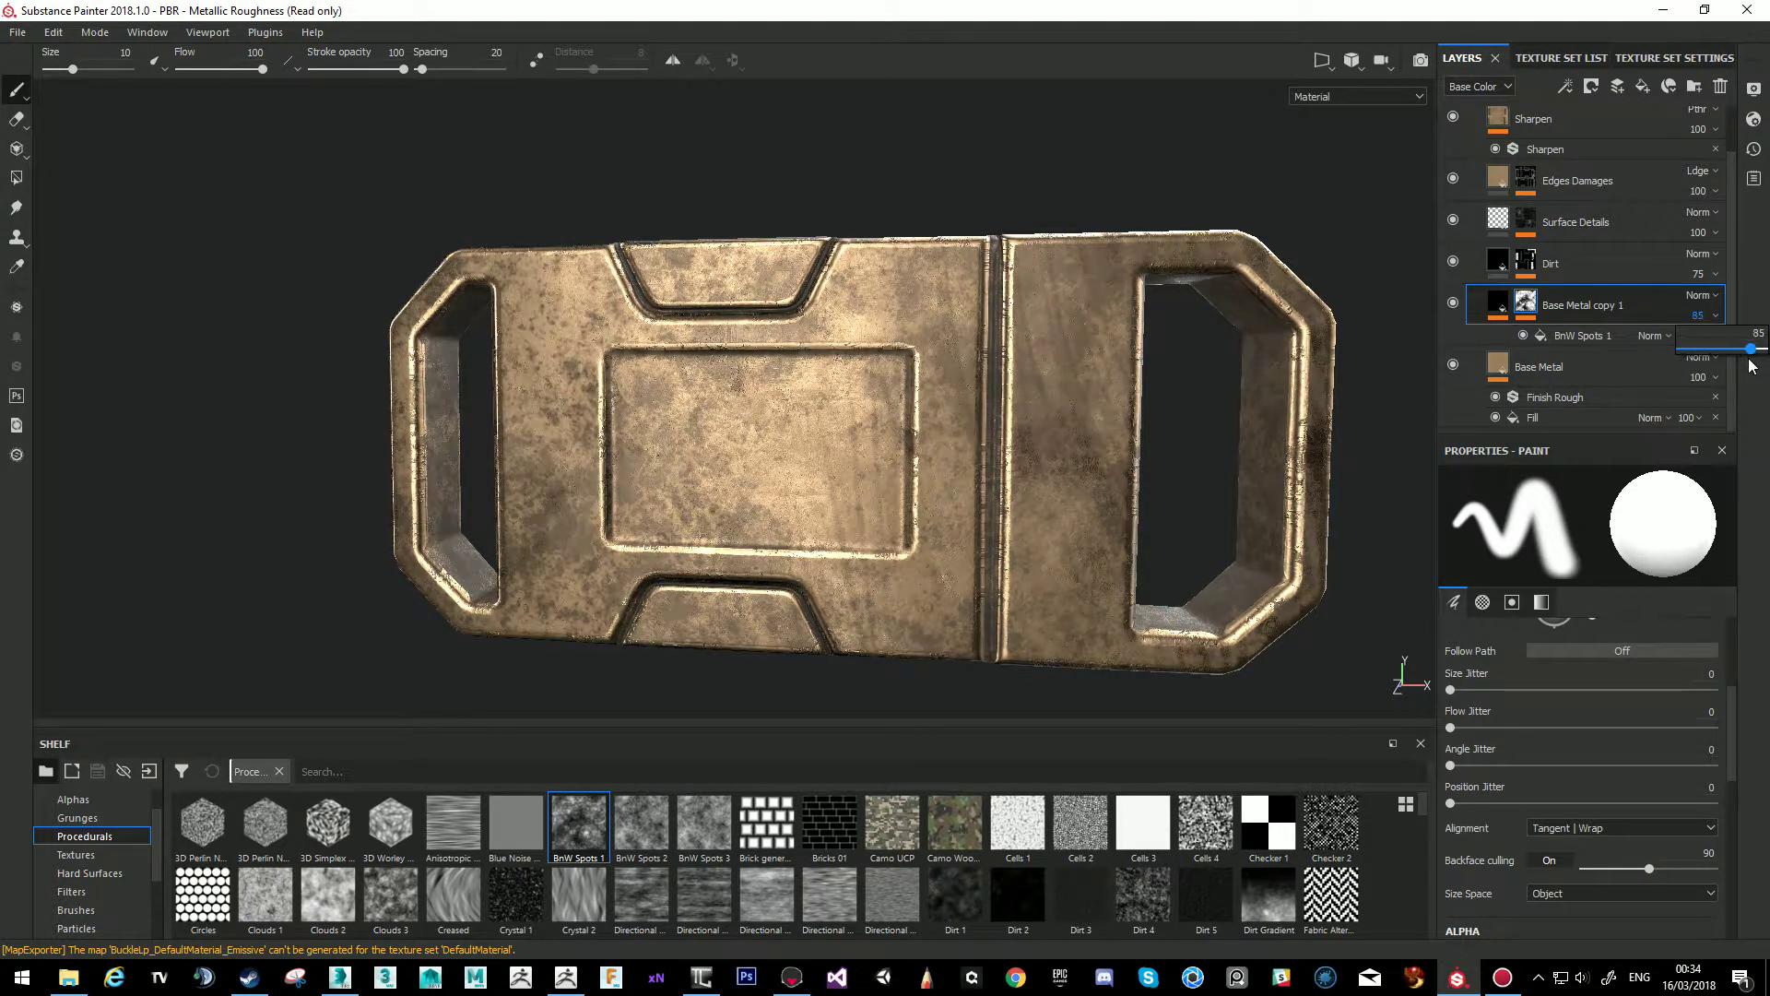
{"action": "left_click_drag", "start_coordinate": [997, 518], "coordinate": [864, 414], "text": "alt"}
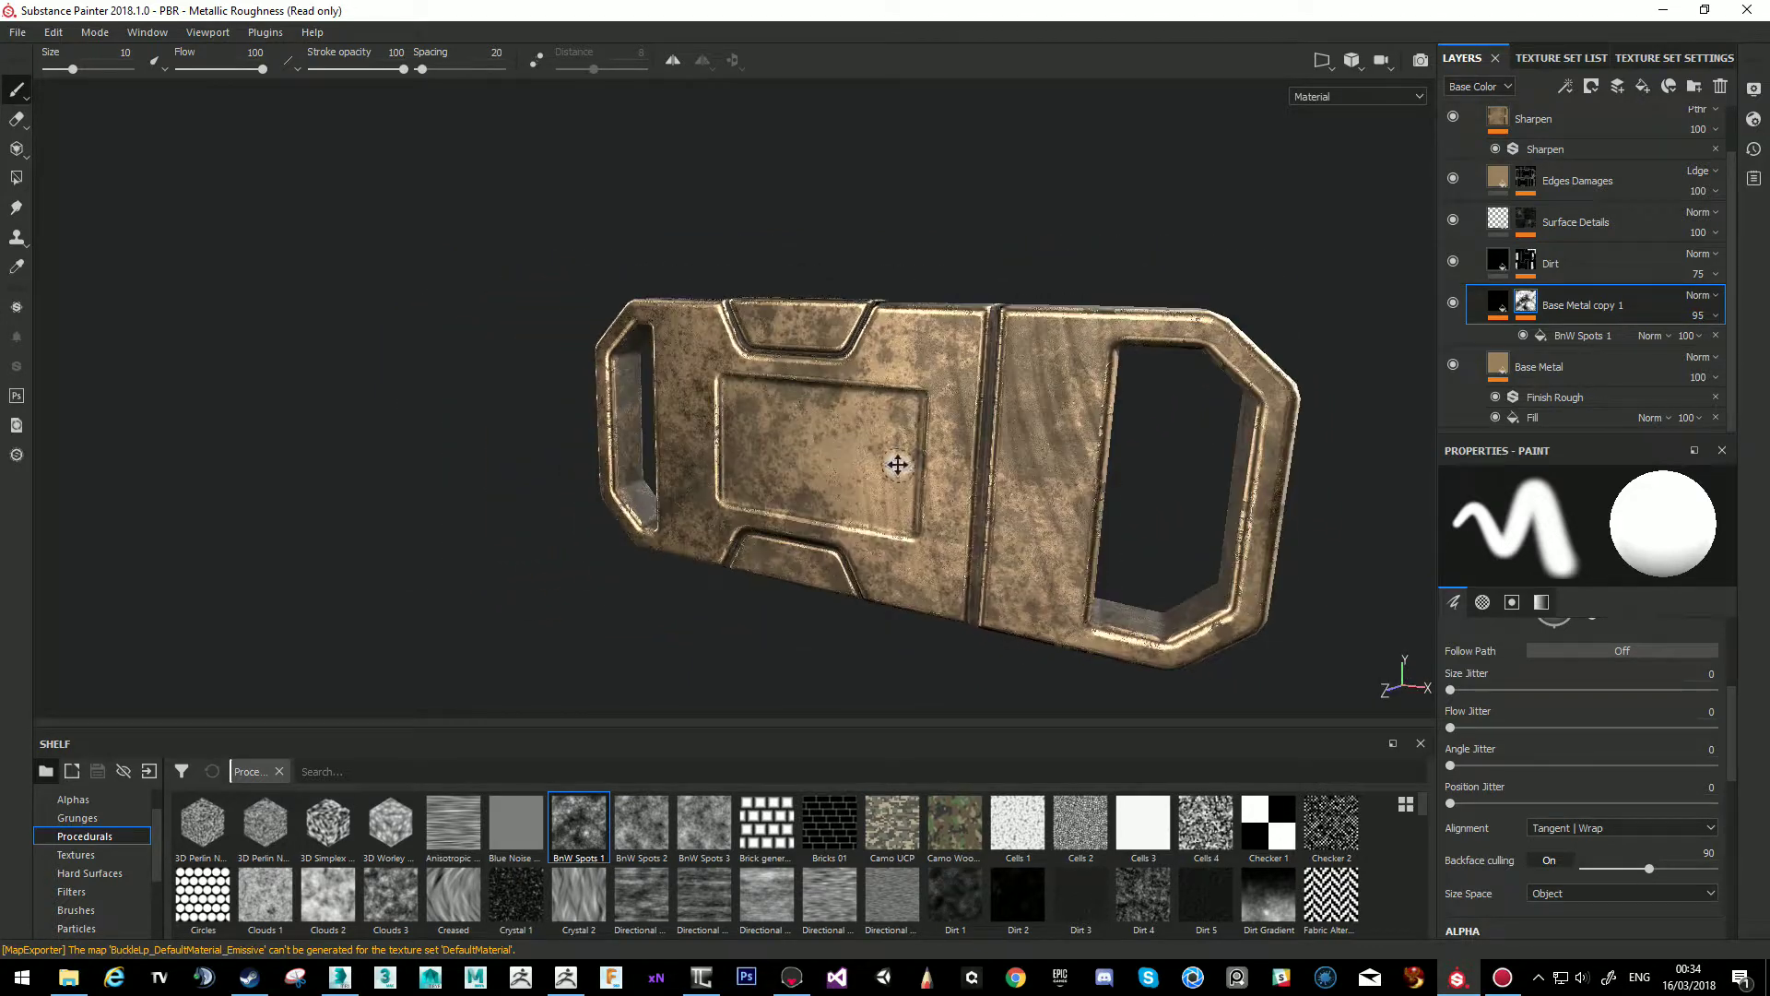
Export the textures as 8-bit PNG with the PBR MetalRough configuration and switch back to Marmoset Toolbag.
{"action": "right_click", "coordinate": [530, 279]}
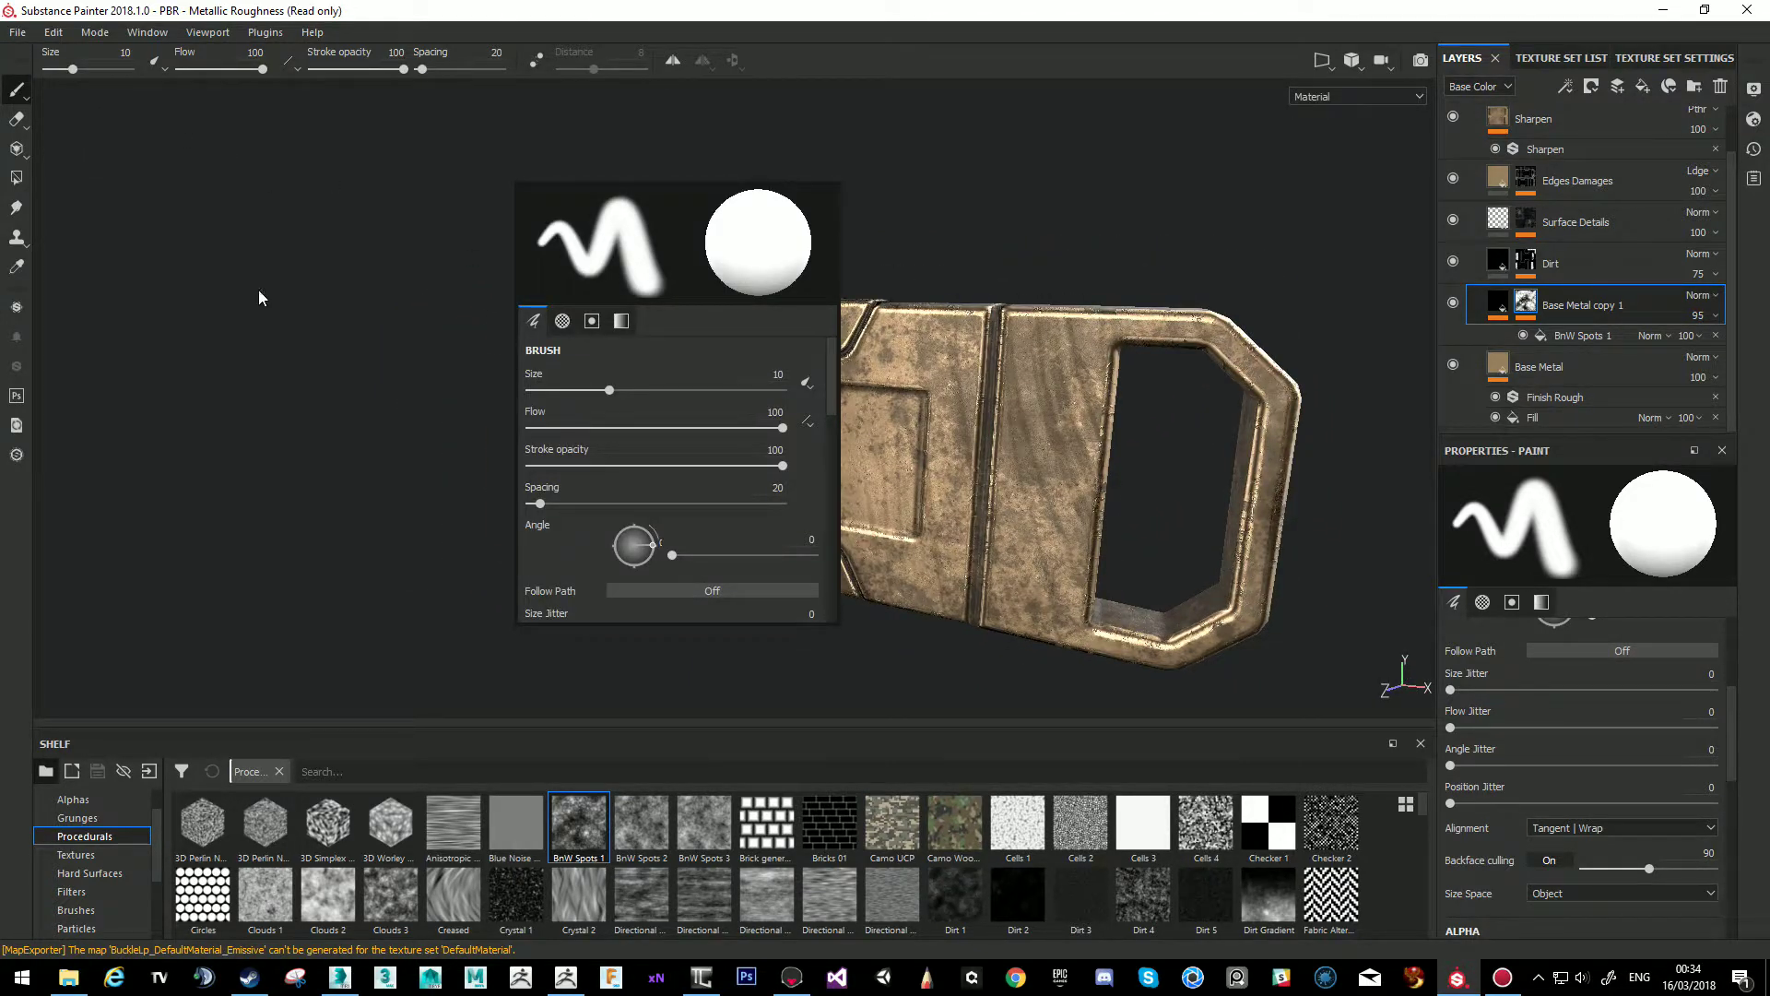
{"action": "right_click", "coordinate": [318, 434]}
{"action": "left_click", "coordinate": [17, 33]}
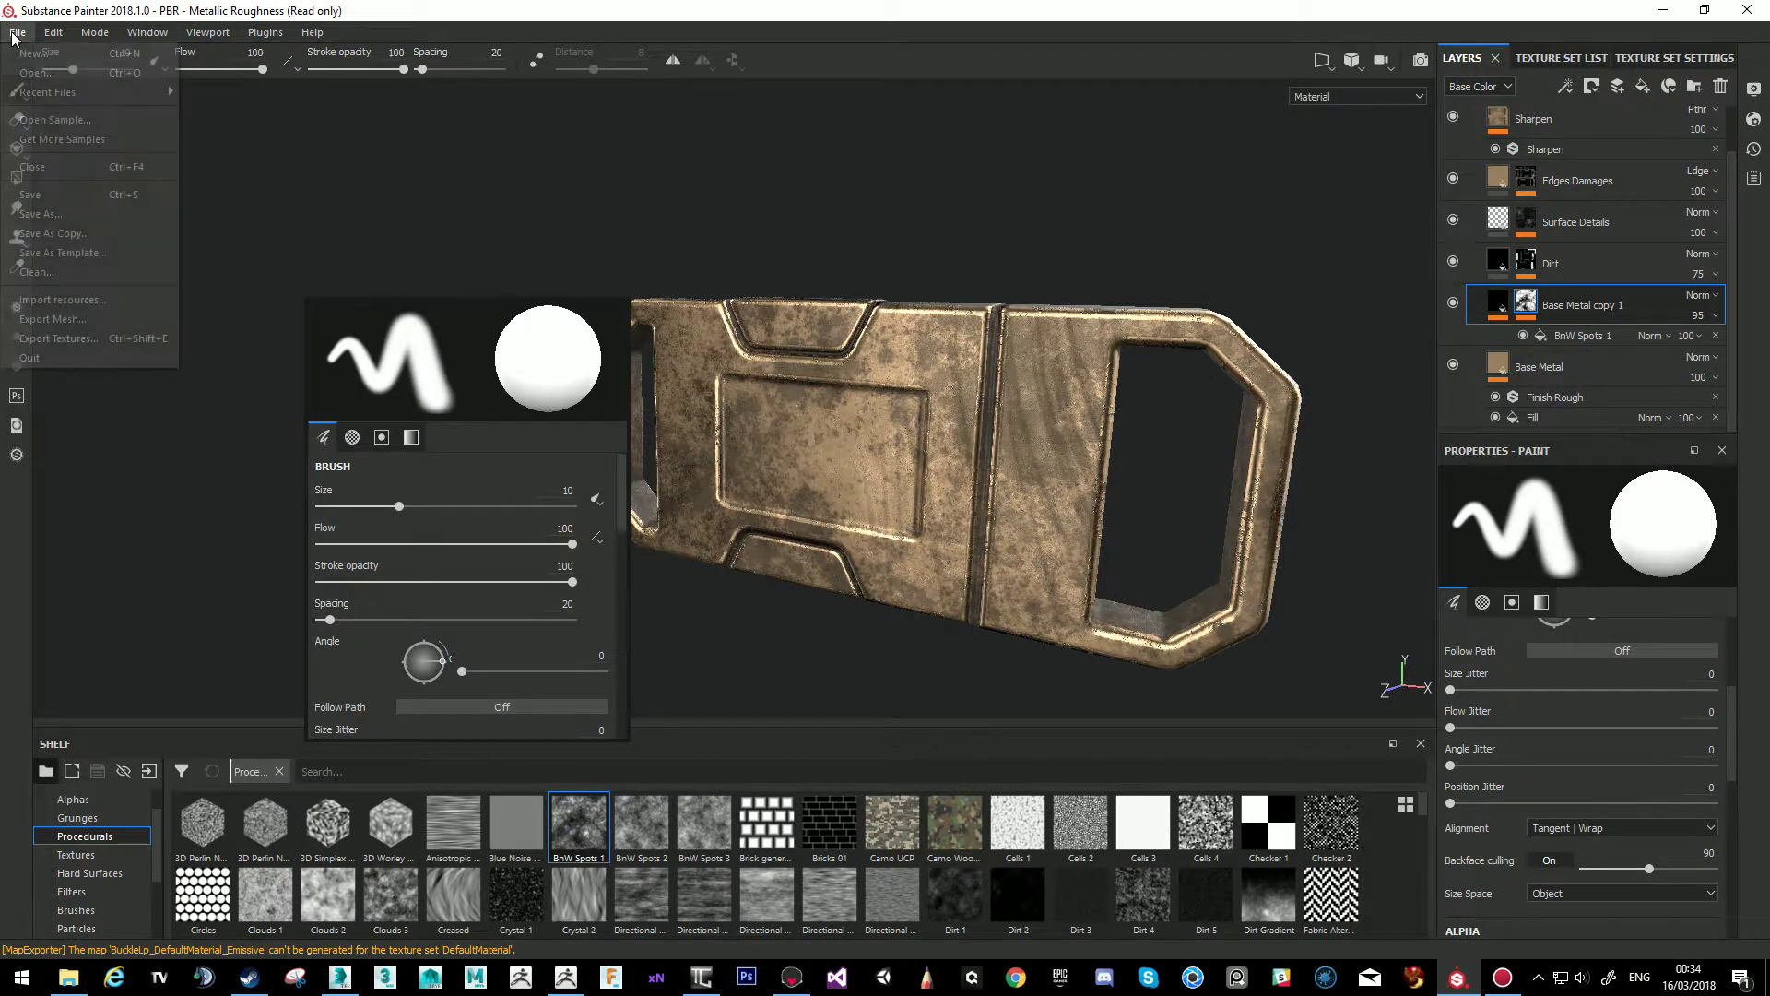
{"action": "left_click", "coordinate": [50, 337]}
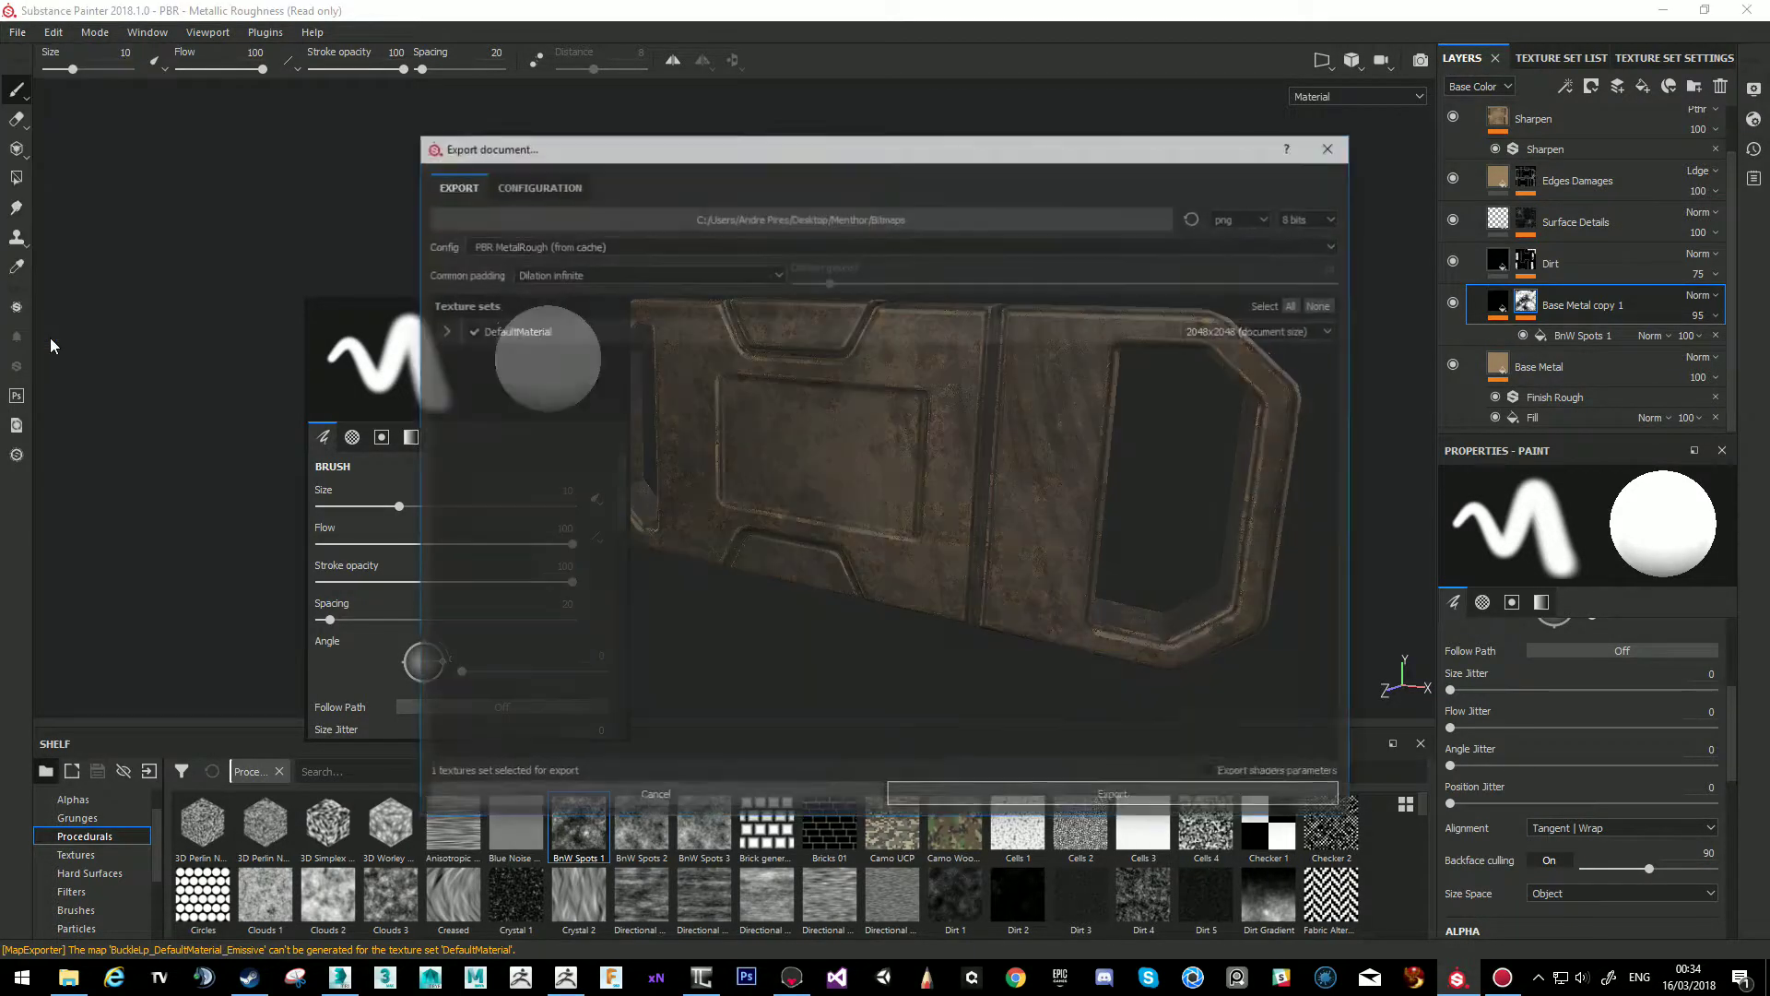
{"action": "left_click", "coordinate": [1062, 793]}
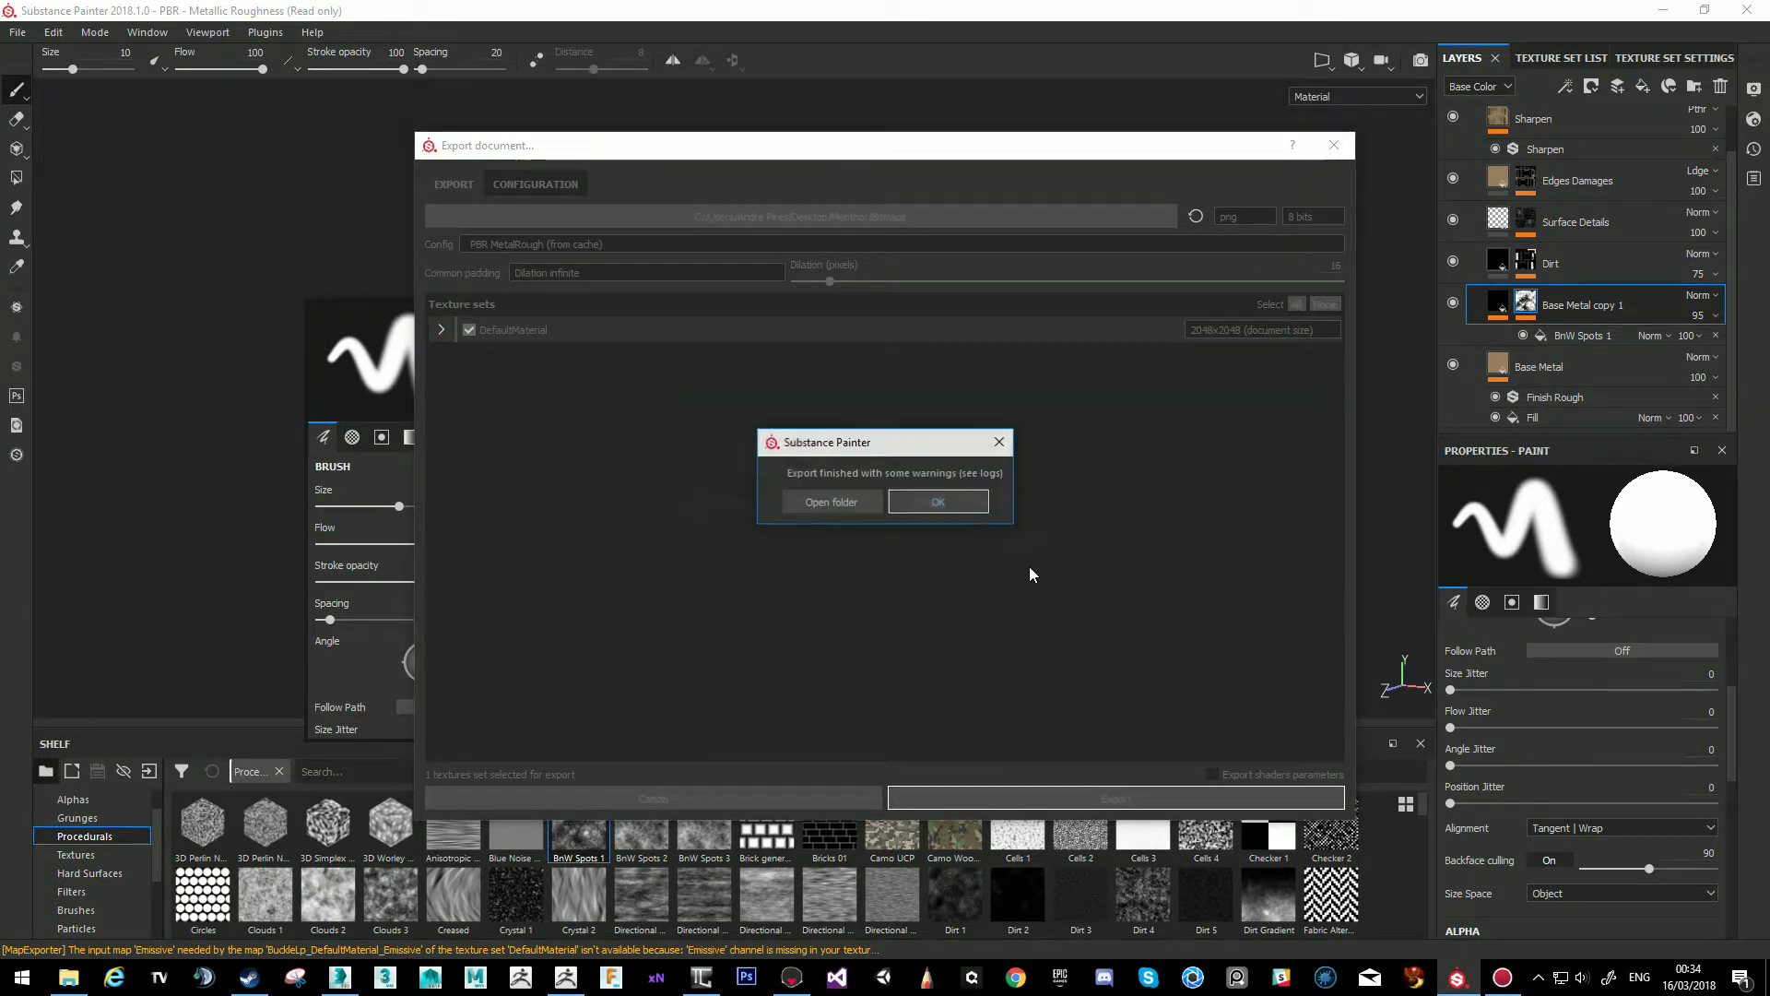
{"action": "left_click", "coordinate": [954, 501]}
{"action": "left_click", "coordinate": [791, 977]}
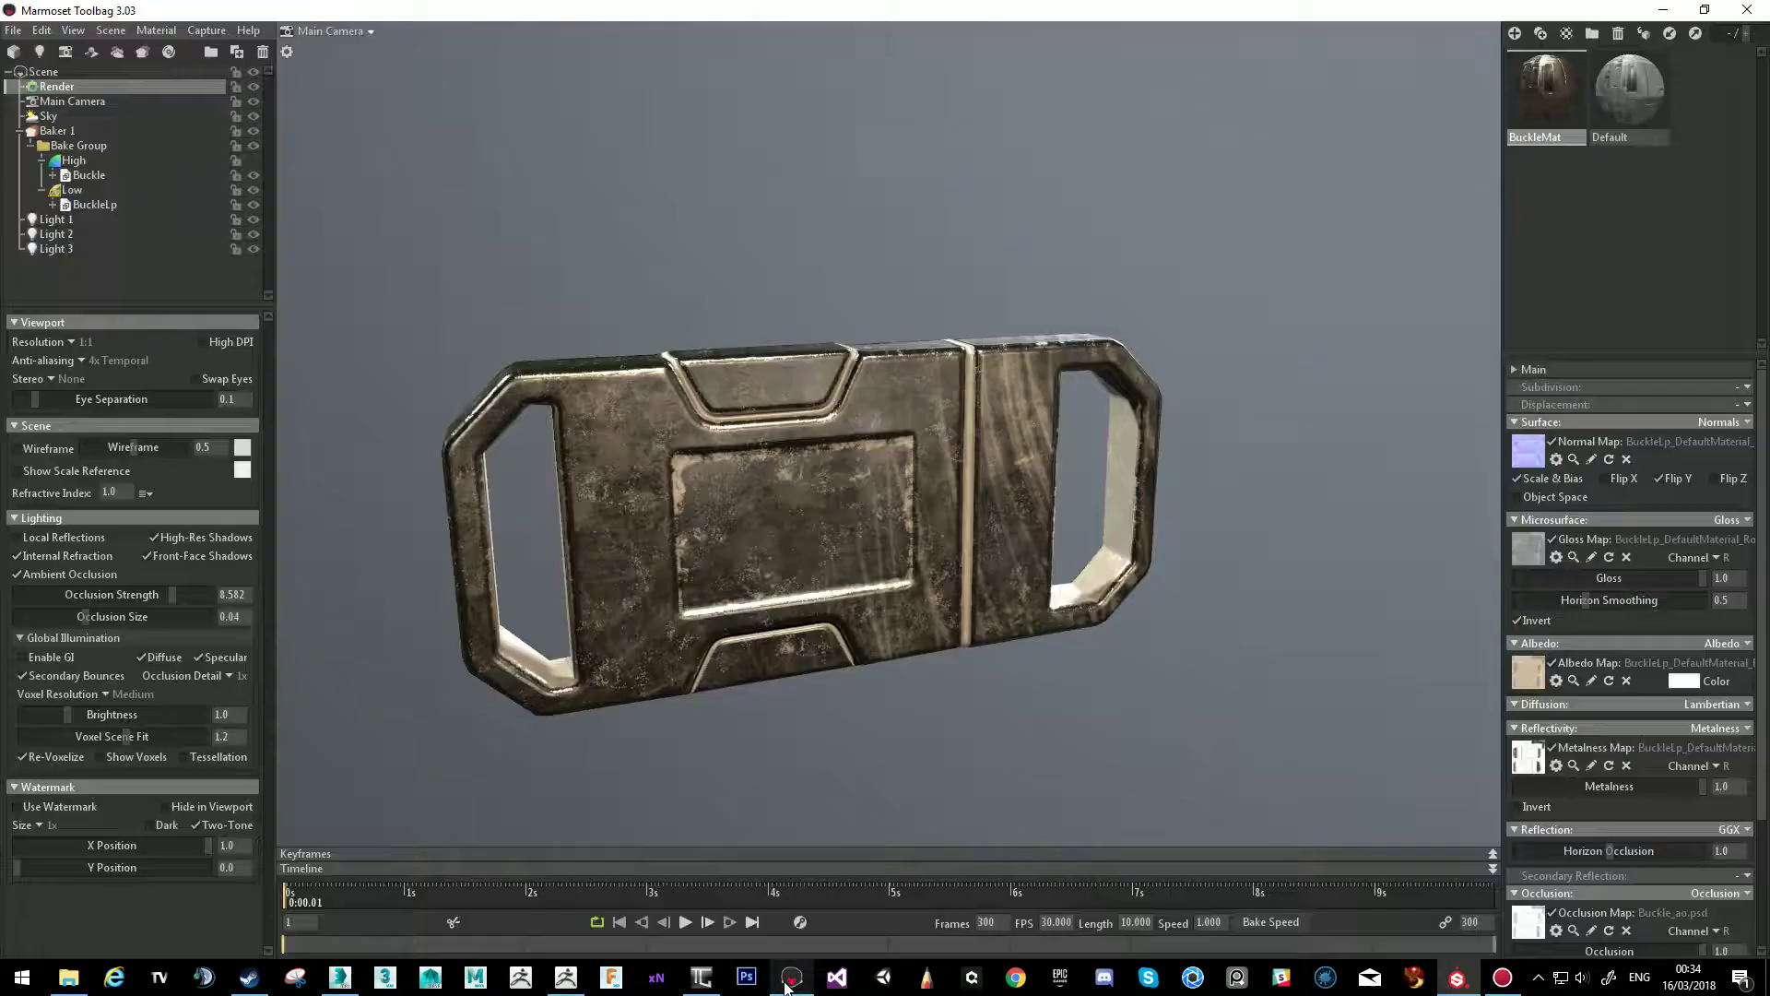
Examine the re-exported bronze textures on the buckle from several angles and distances.
{"action": "left_click_drag", "start_coordinate": [825, 515], "coordinate": [881, 383]}
{"action": "scroll", "coordinate": [909, 494], "scroll_direction": "up", "scroll_amount": 3}
{"action": "scroll", "coordinate": [909, 494], "scroll_direction": "down", "scroll_amount": 3}
{"action": "left_click_drag", "start_coordinate": [1019, 501], "coordinate": [926, 584]}
{"action": "scroll", "coordinate": [931, 555], "scroll_direction": "up", "scroll_amount": 3}
{"action": "scroll", "coordinate": [1010, 624], "scroll_direction": "down", "scroll_amount": 3}
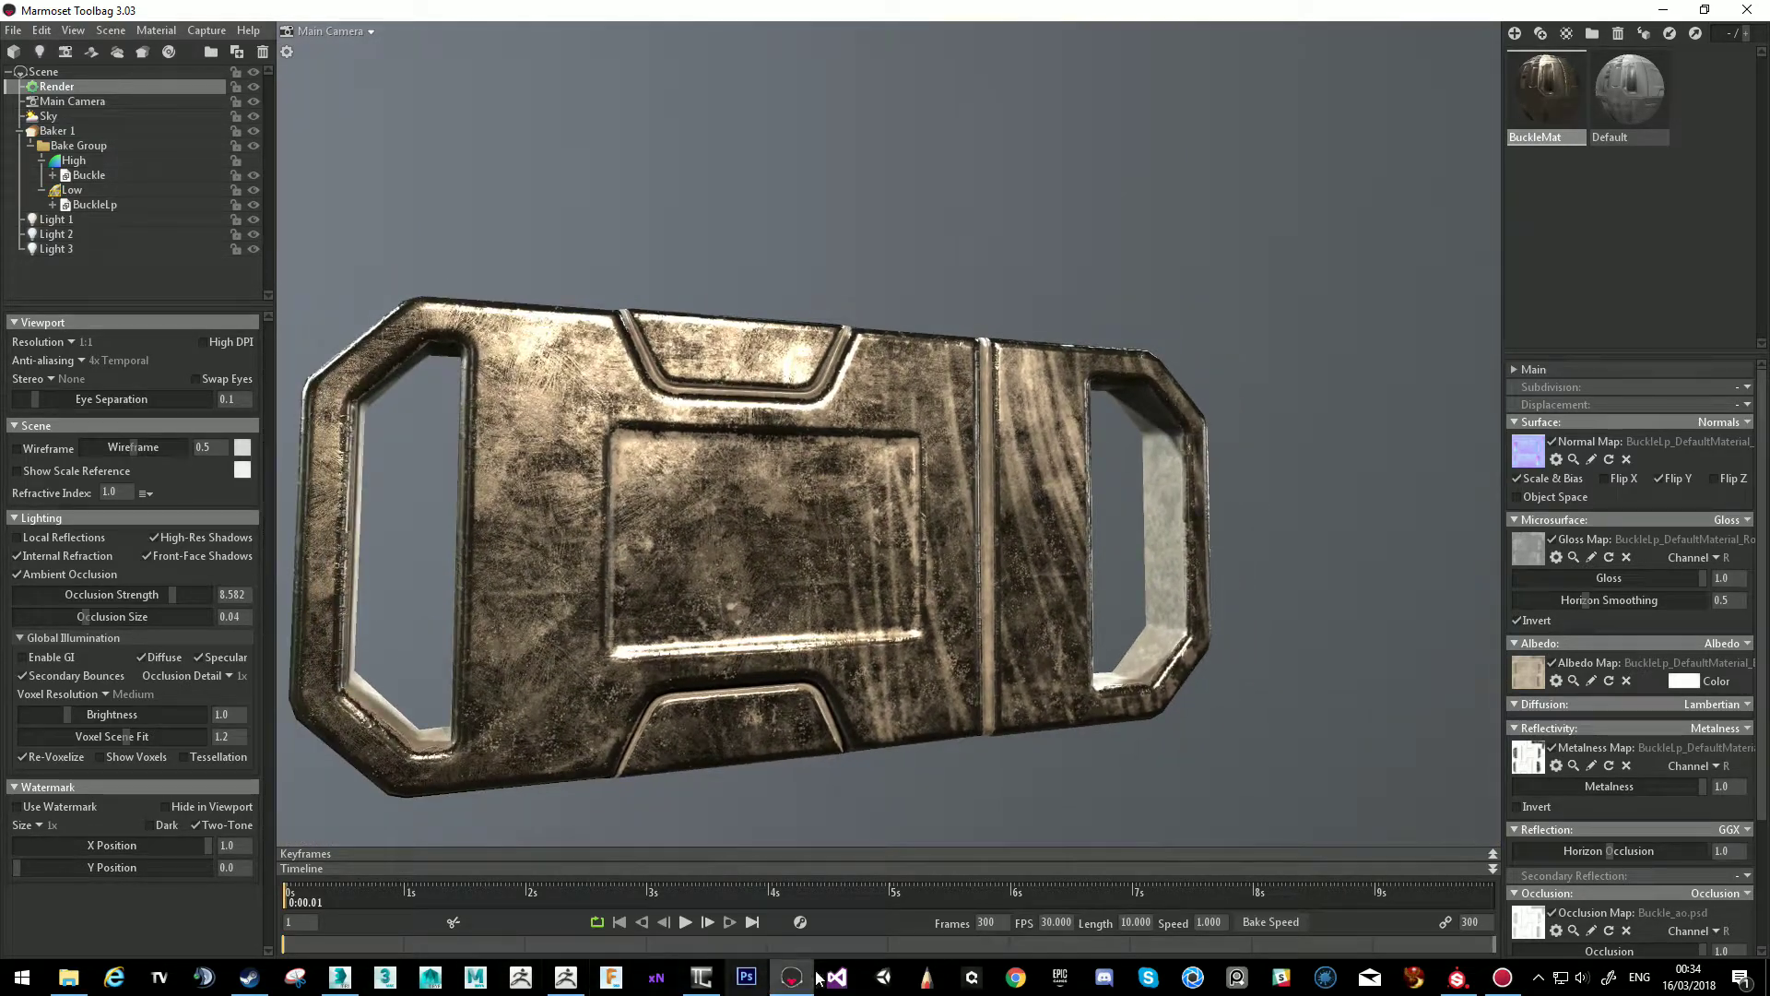
Switch to Substance Painter and add a fill layer above the Bronze Armor folder.
{"action": "left_click", "coordinate": [1466, 979]}
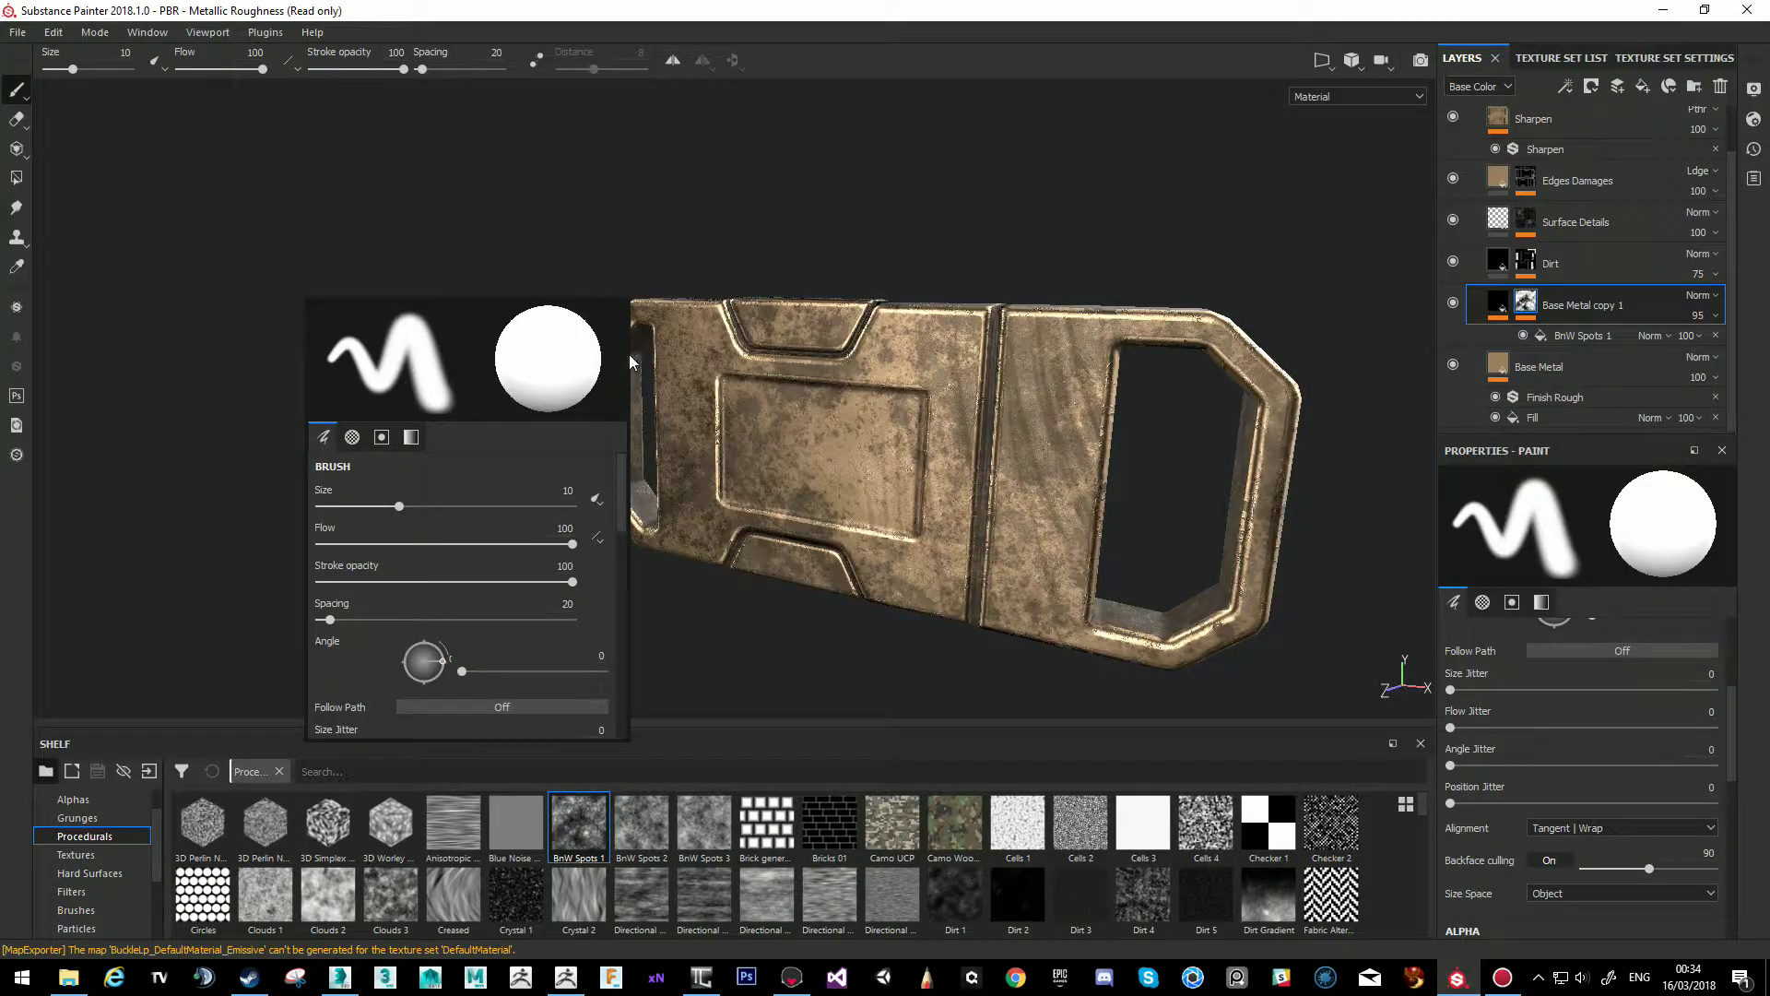
{"action": "left_click_drag", "start_coordinate": [1061, 304], "coordinate": [1199, 267], "text": "alt"}
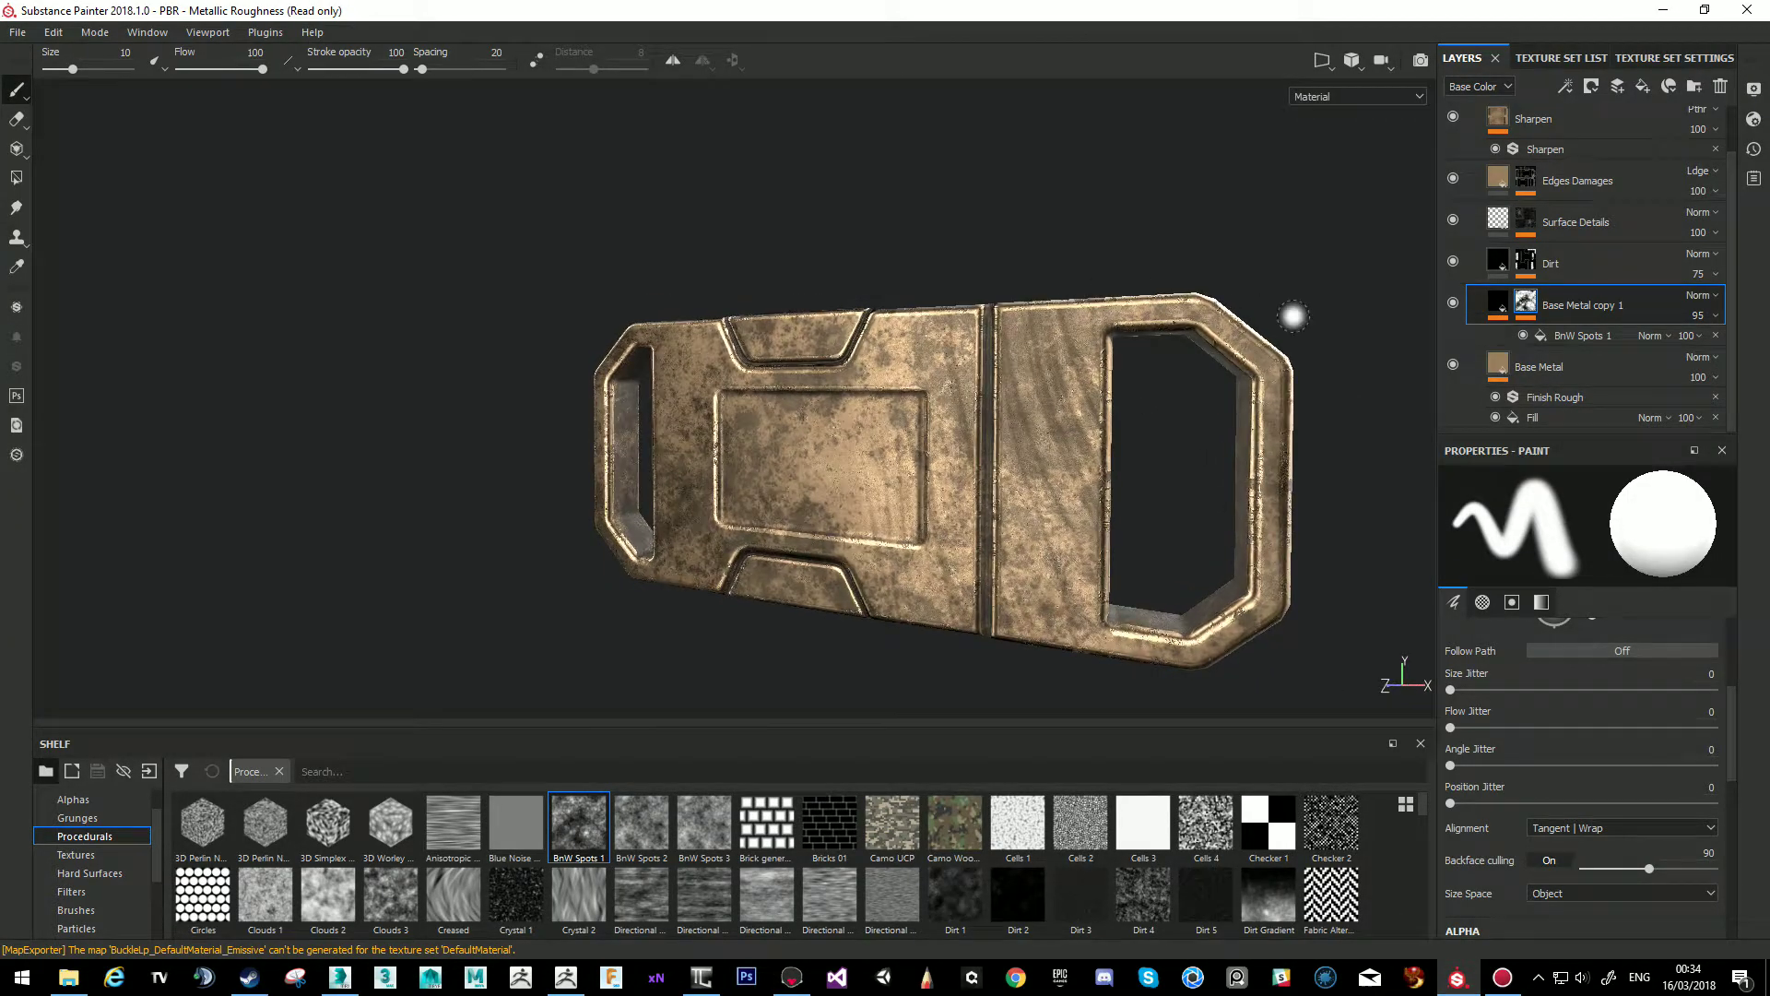
{"action": "scroll", "coordinate": [1567, 212], "scroll_direction": "up", "scroll_amount": 2}
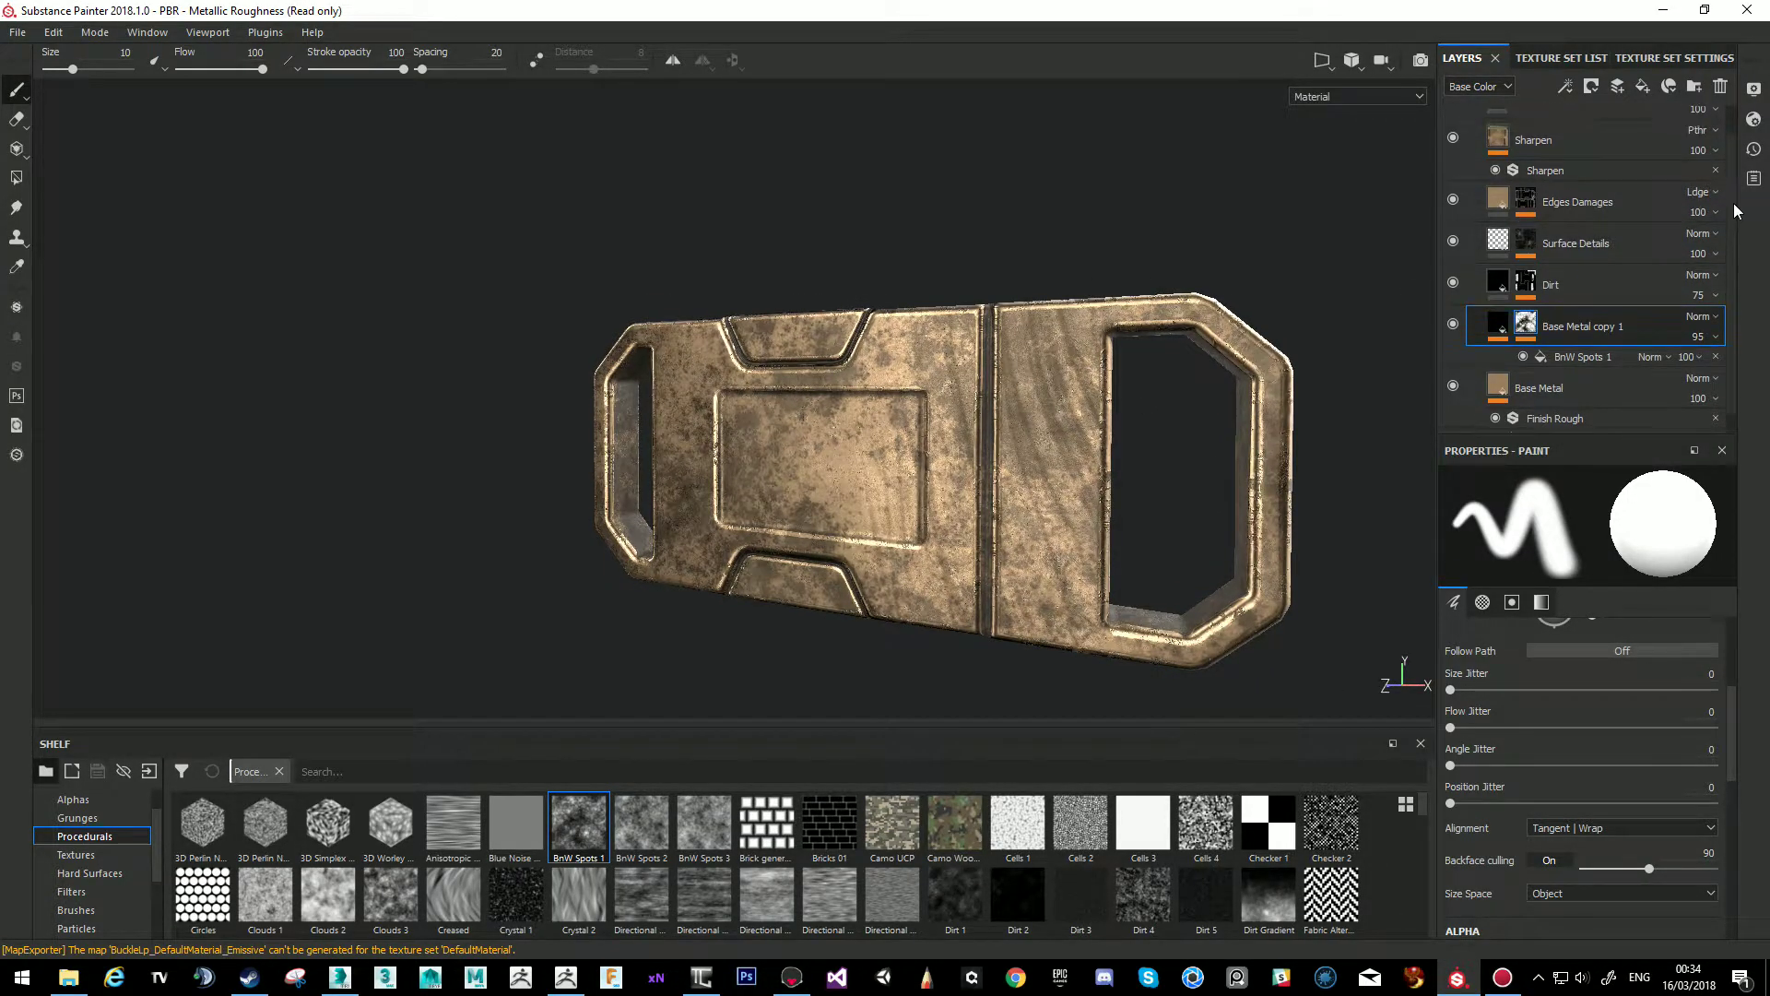
{"action": "left_click", "coordinate": [1475, 126]}
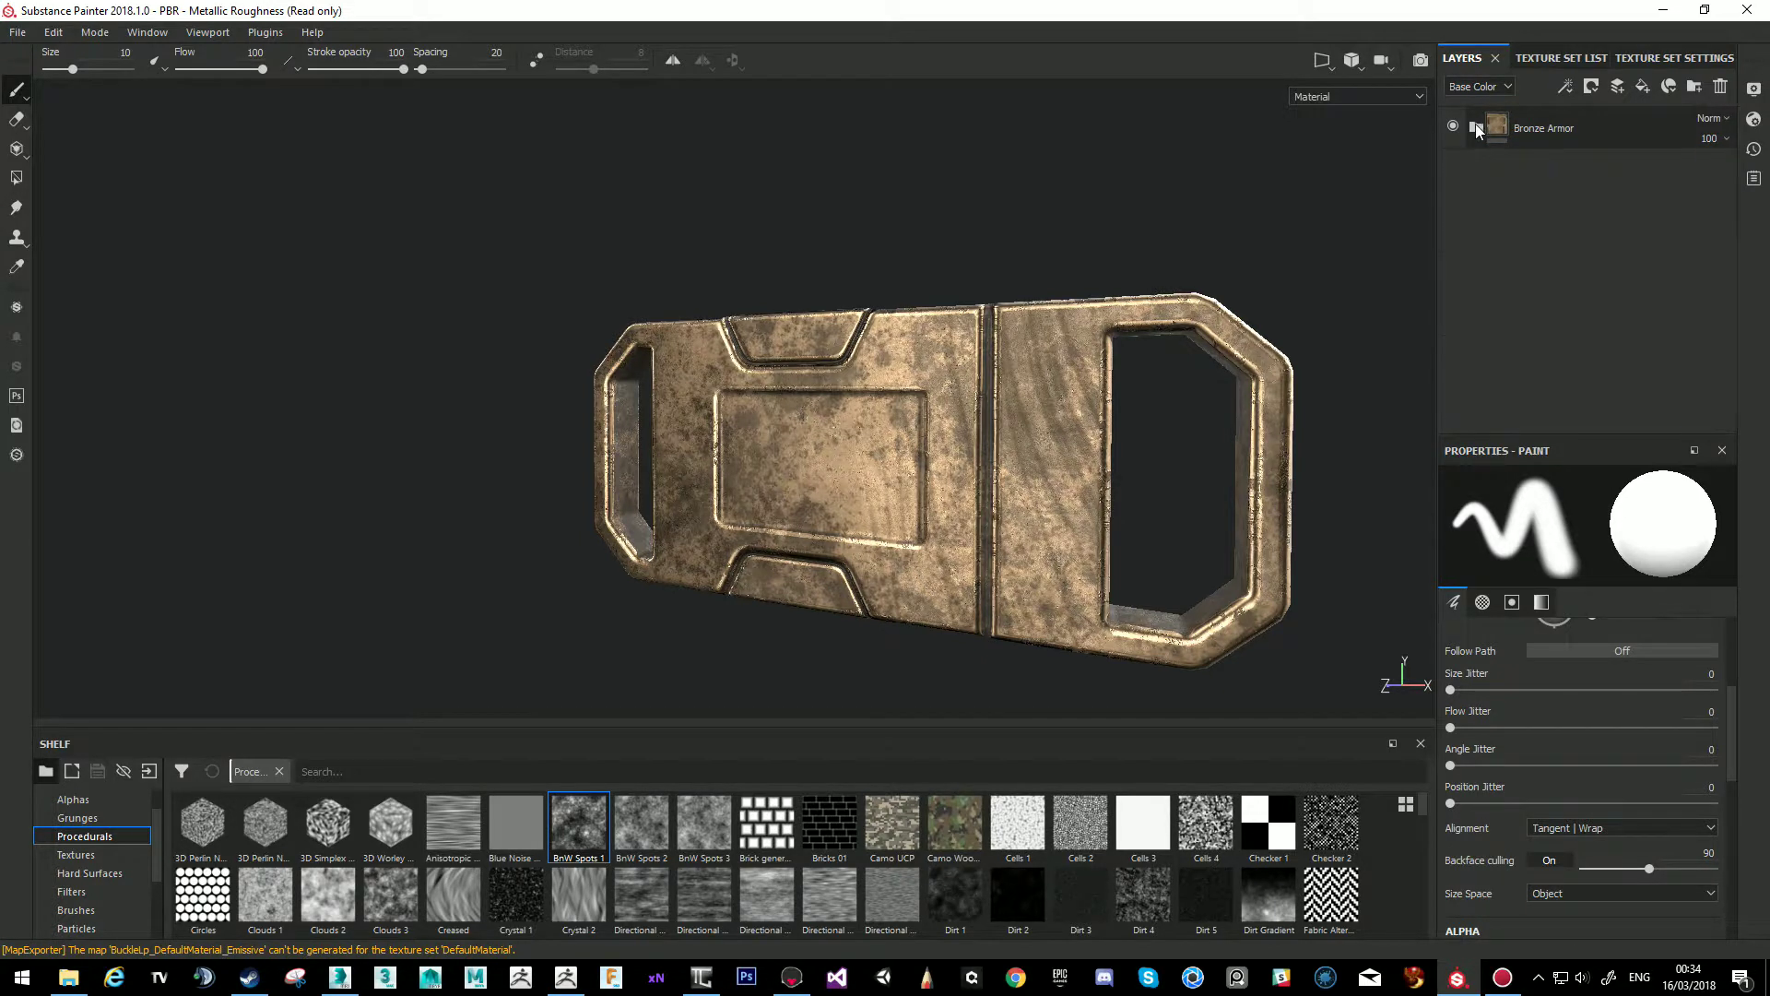
{"action": "left_click", "coordinate": [1643, 87]}
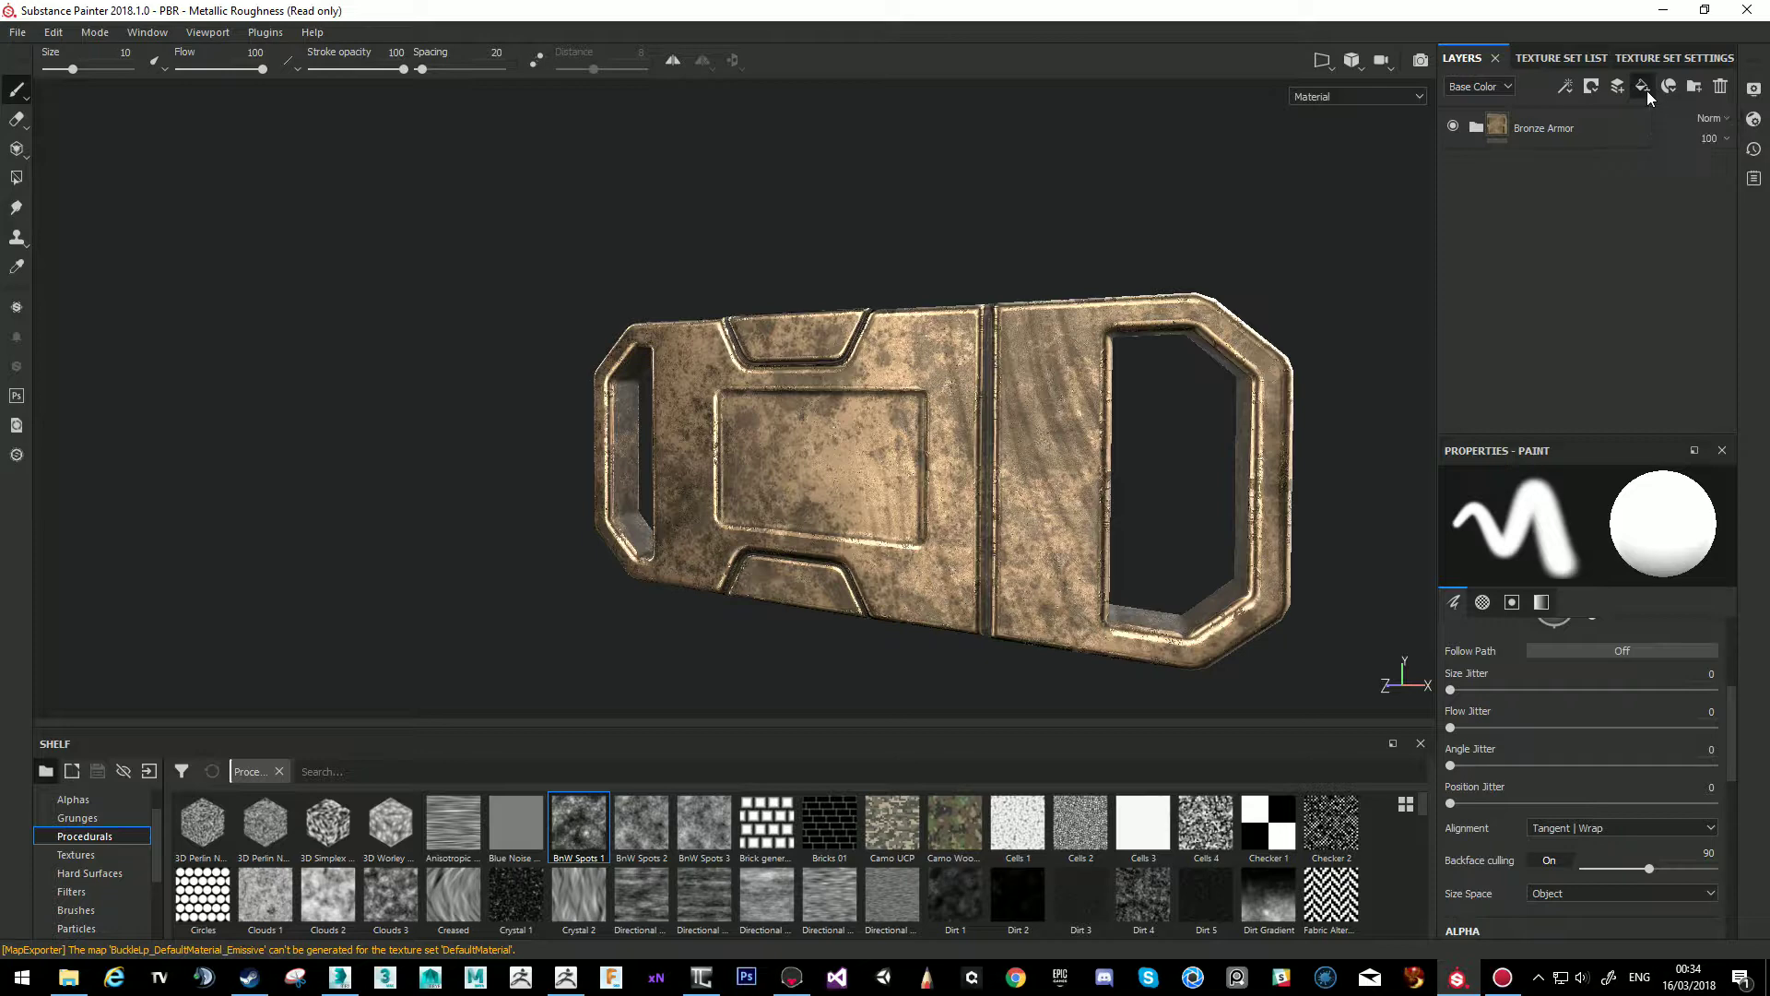
{"action": "left_click_drag", "start_coordinate": [1503, 355], "coordinate": [1496, 114]}
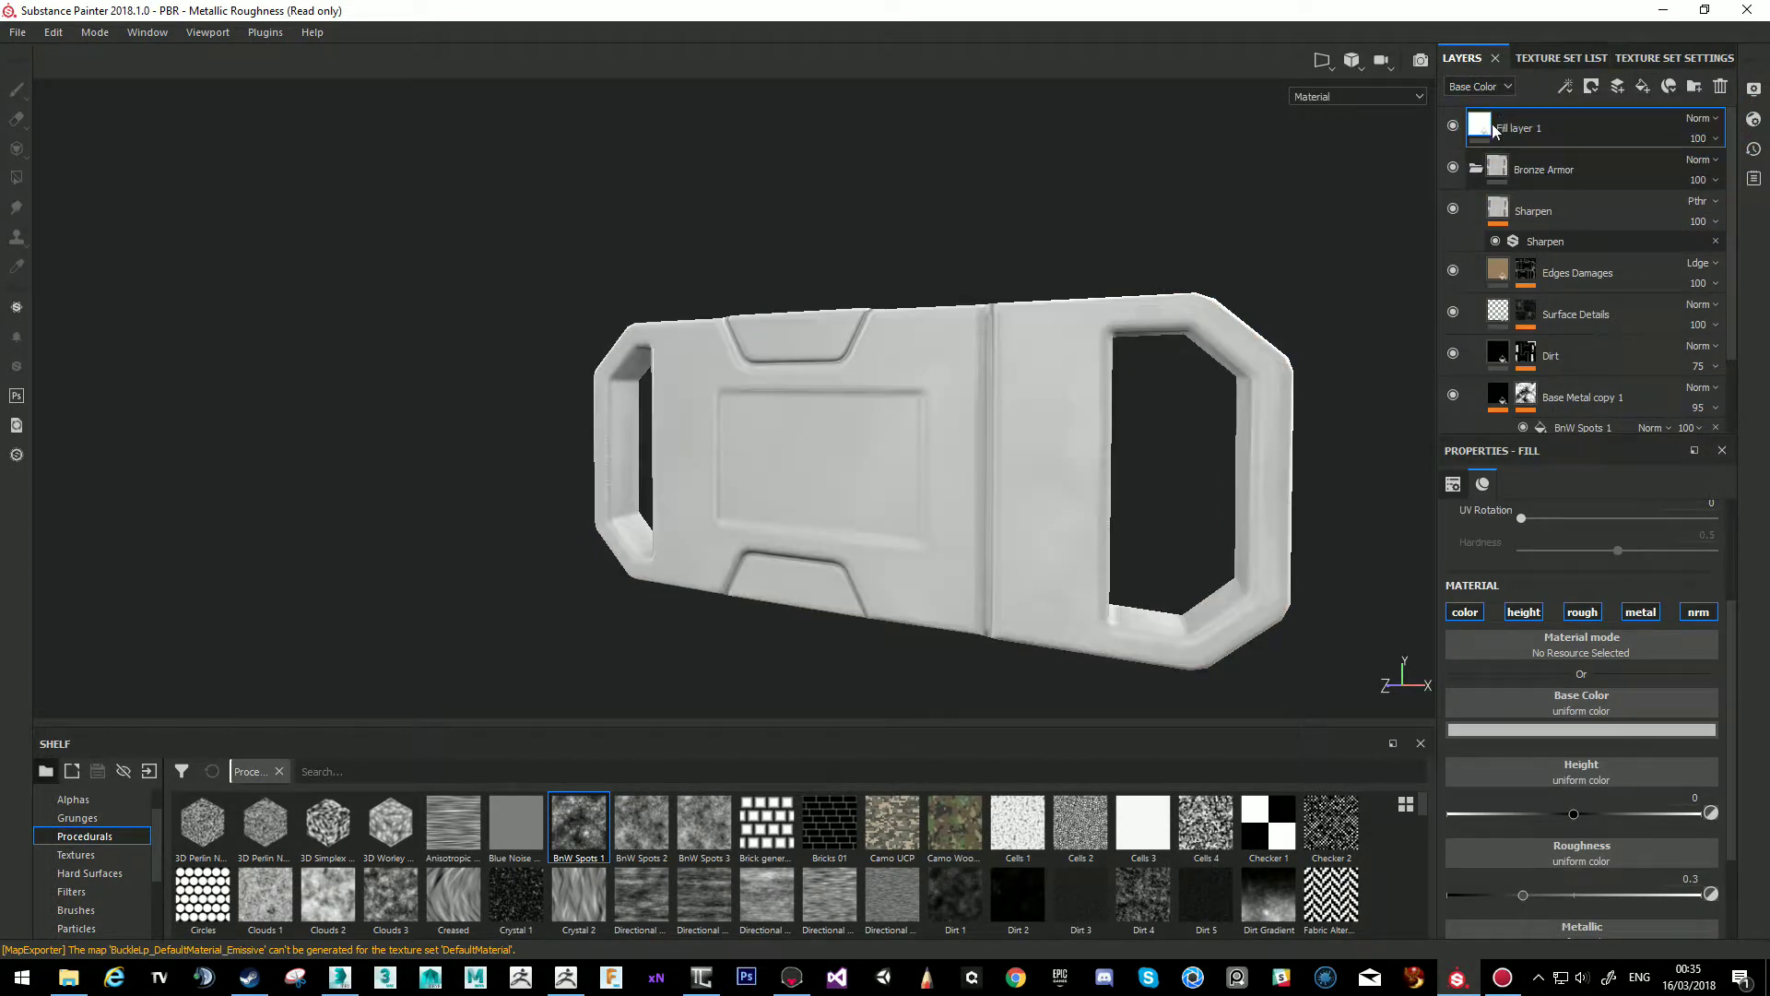
Add a black mask to the new fill layer and paint a curved test stroke across the buckle's front face.
{"action": "right_click", "coordinate": [1476, 116]}
{"action": "left_click", "coordinate": [1513, 118]}
{"action": "mouse_move", "coordinate": [777, 498]}
{"action": "left_mouse_down", "text": "alt"}
{"action": "mouse_move", "coordinate": [847, 497]}
{"action": "mouse_move", "coordinate": [887, 405]}
{"action": "mouse_move", "coordinate": [754, 446]}
{"action": "mouse_move", "coordinate": [945, 544]}
{"action": "mouse_move", "coordinate": [1068, 371]}
{"action": "left_mouse_up", "text": "alt"}
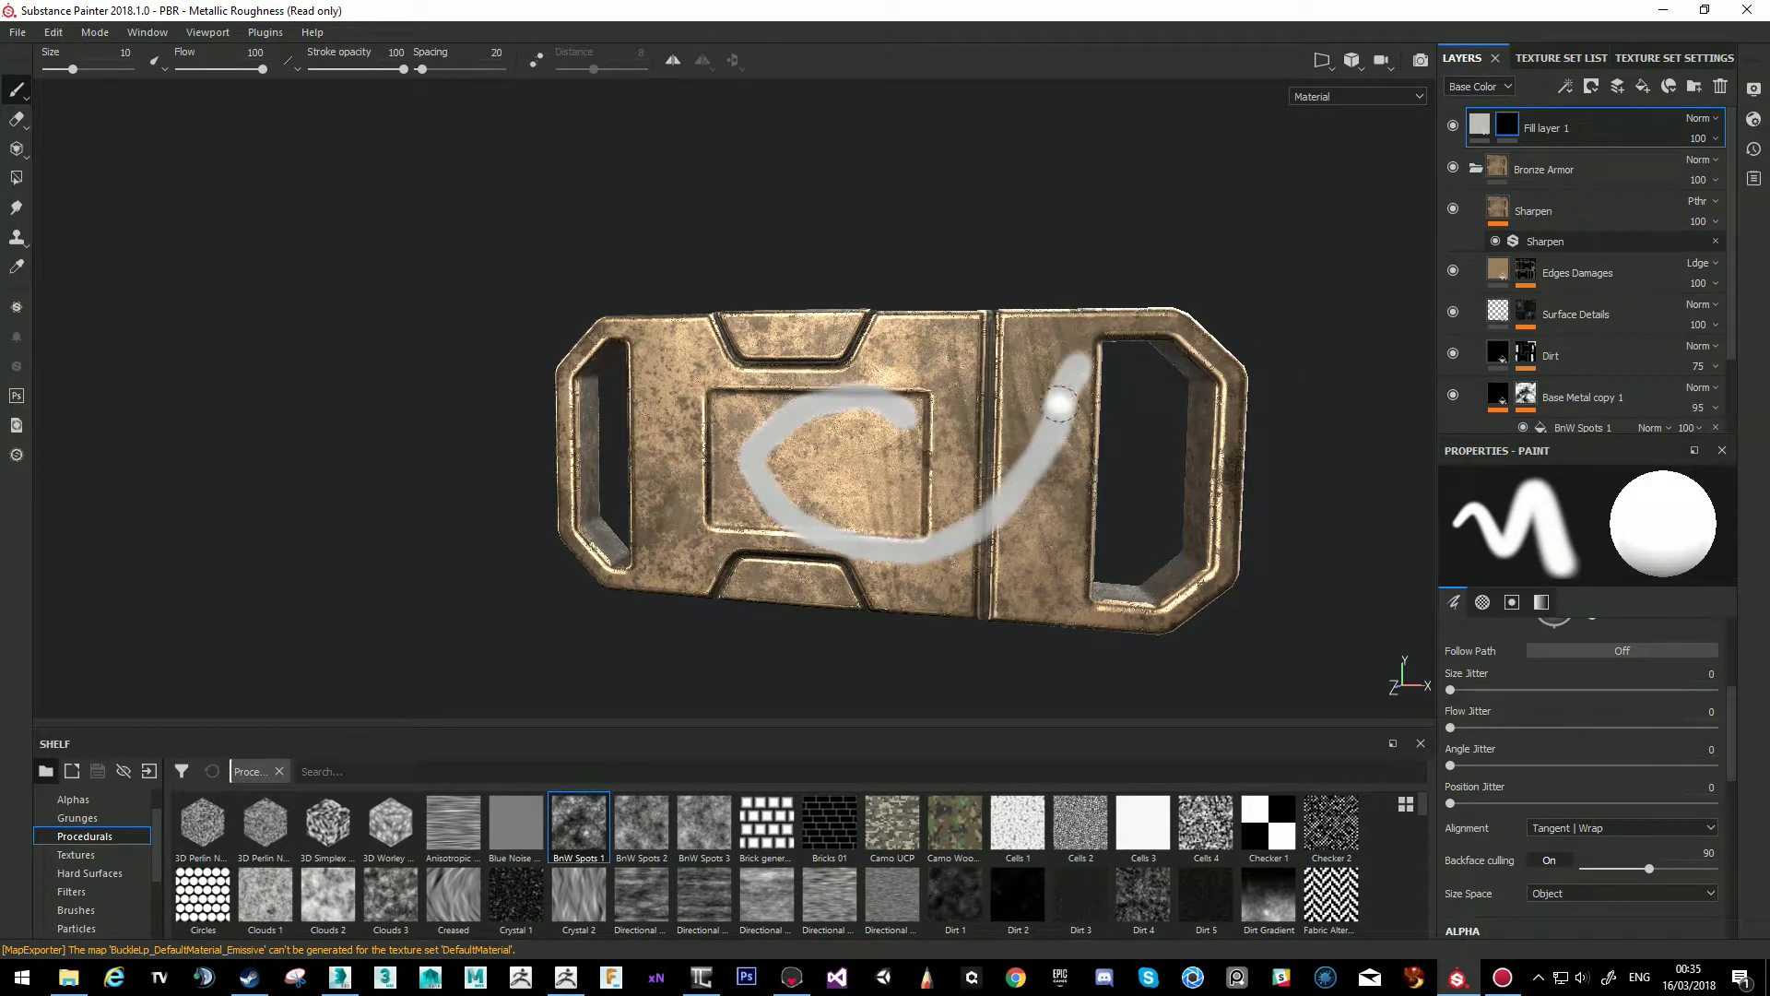
{"action": "left_click", "coordinate": [17, 33]}
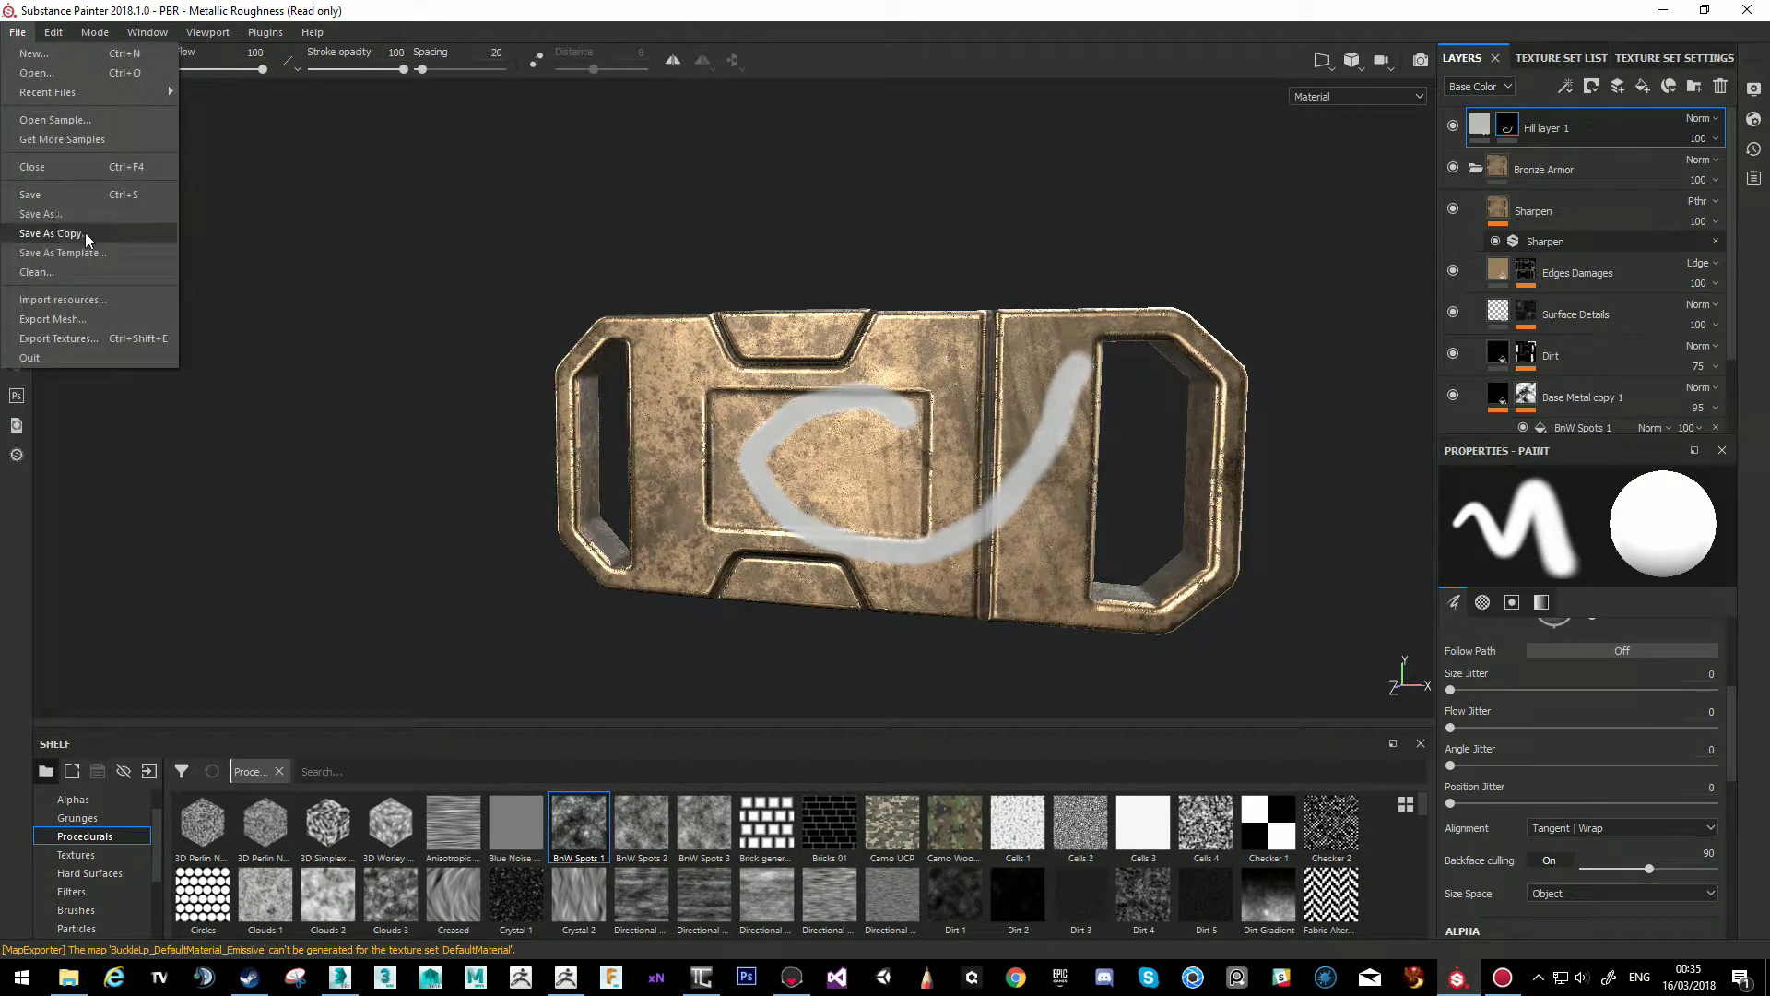
{"action": "left_click", "coordinate": [51, 318]}
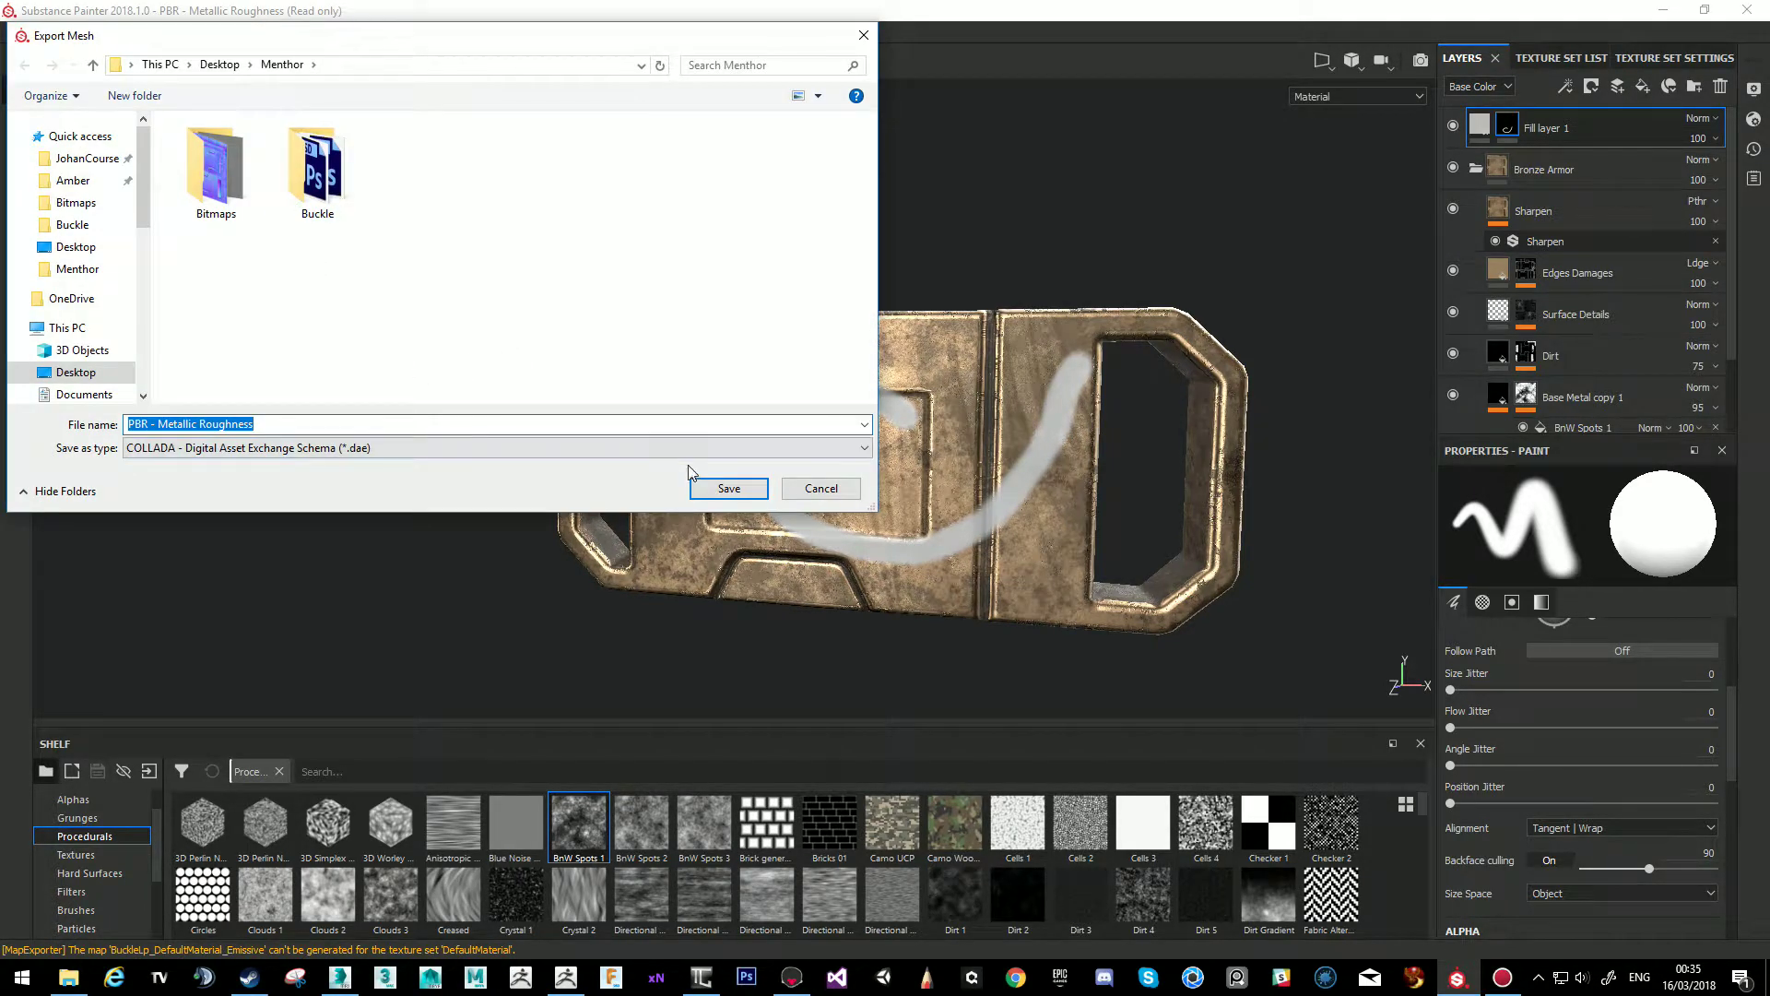
{"action": "left_click", "coordinate": [805, 491]}
Export the textures as 8-bit PNG with the PBR MetalRough configuration and check the buckle in Marmoset Toolbag.
{"action": "left_click", "coordinate": [17, 32]}
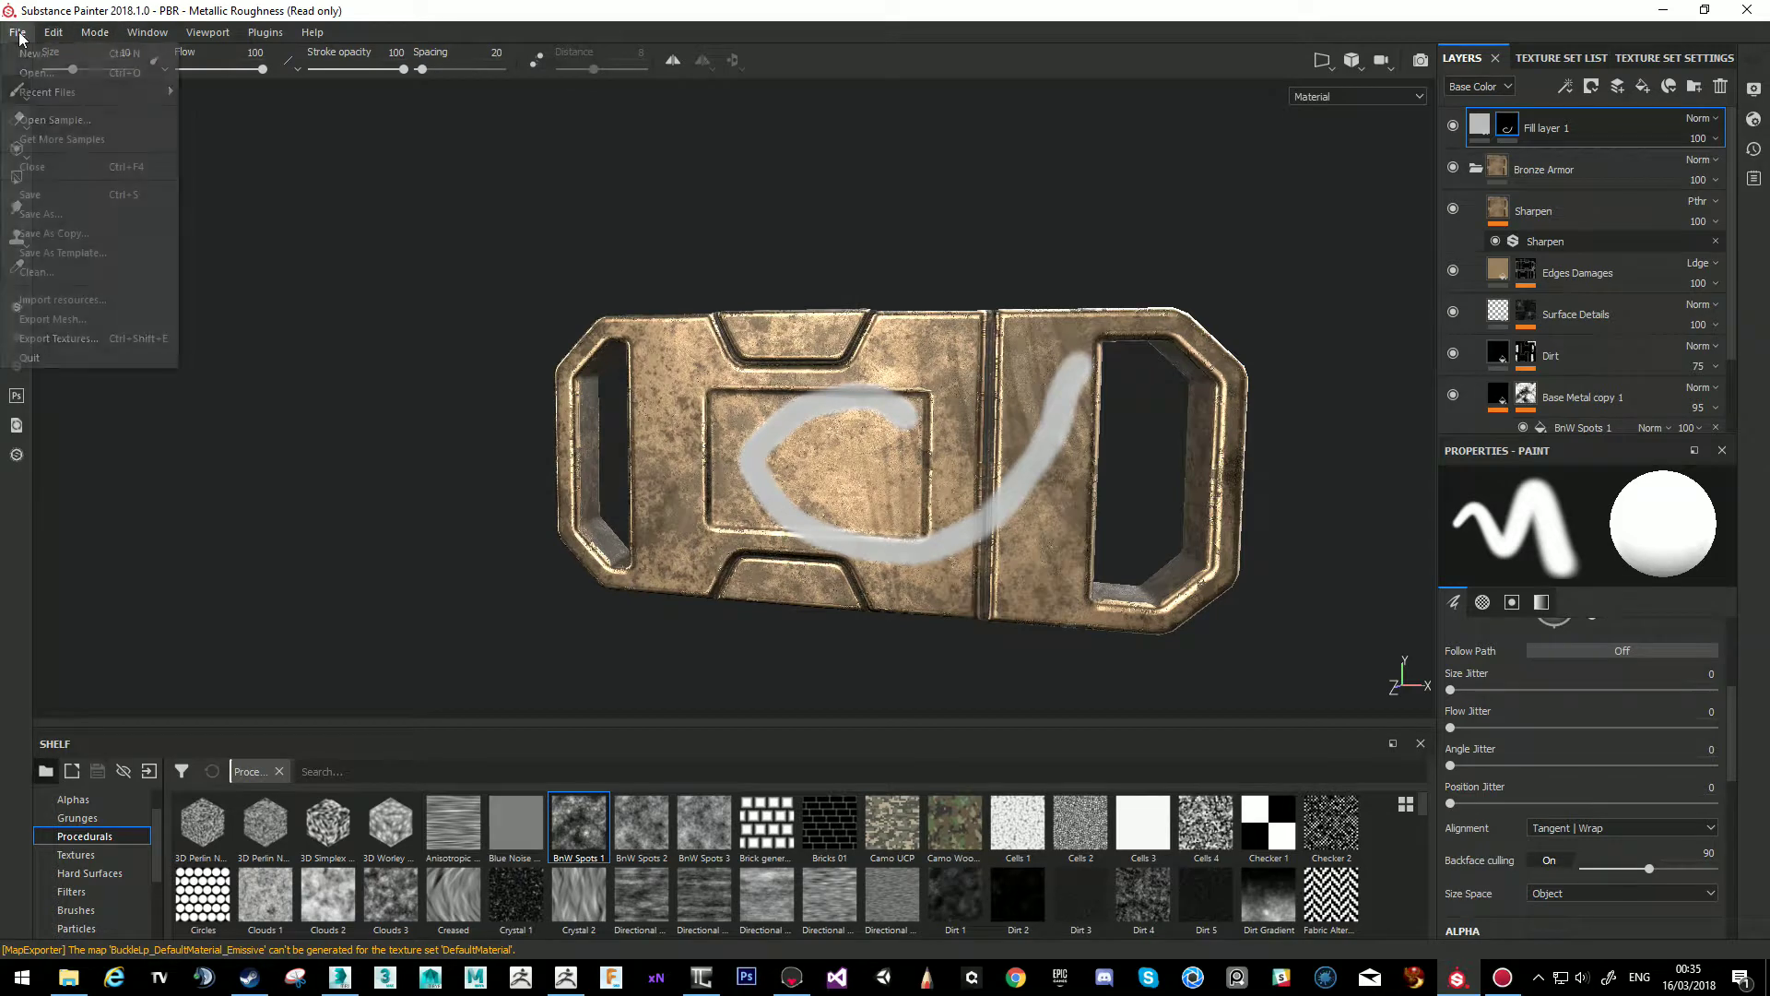
{"action": "left_click", "coordinate": [81, 336]}
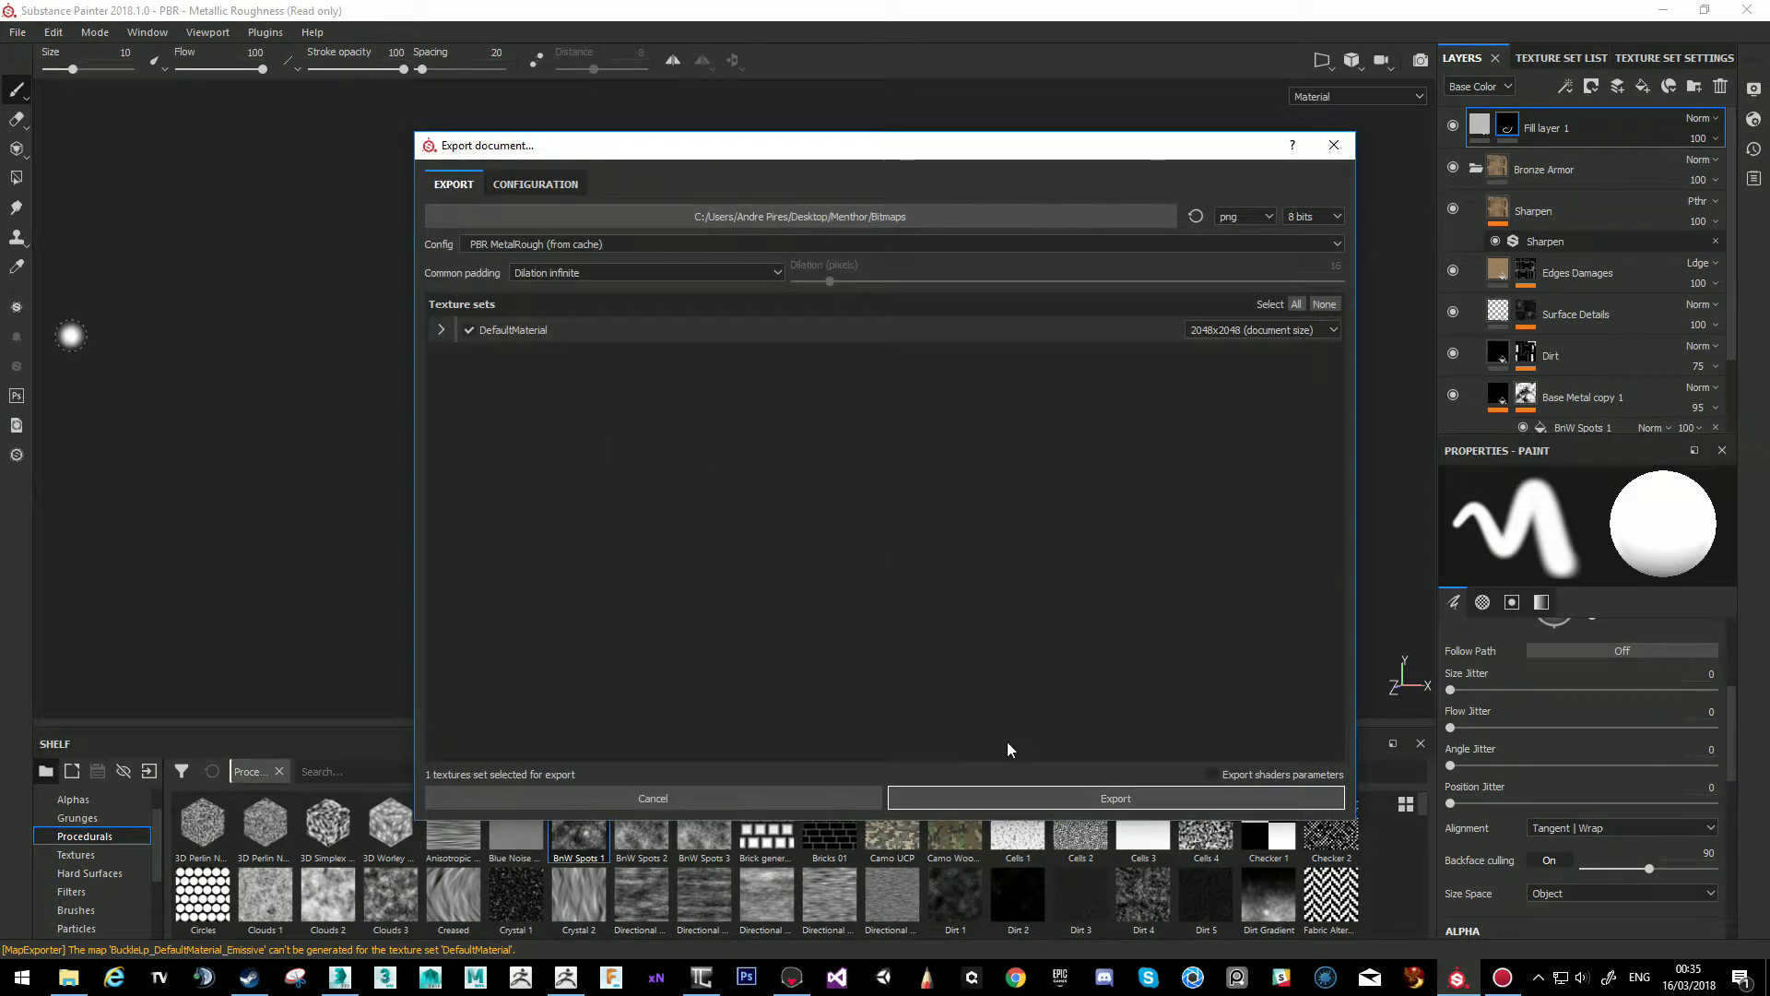
{"action": "left_click", "coordinate": [1038, 791]}
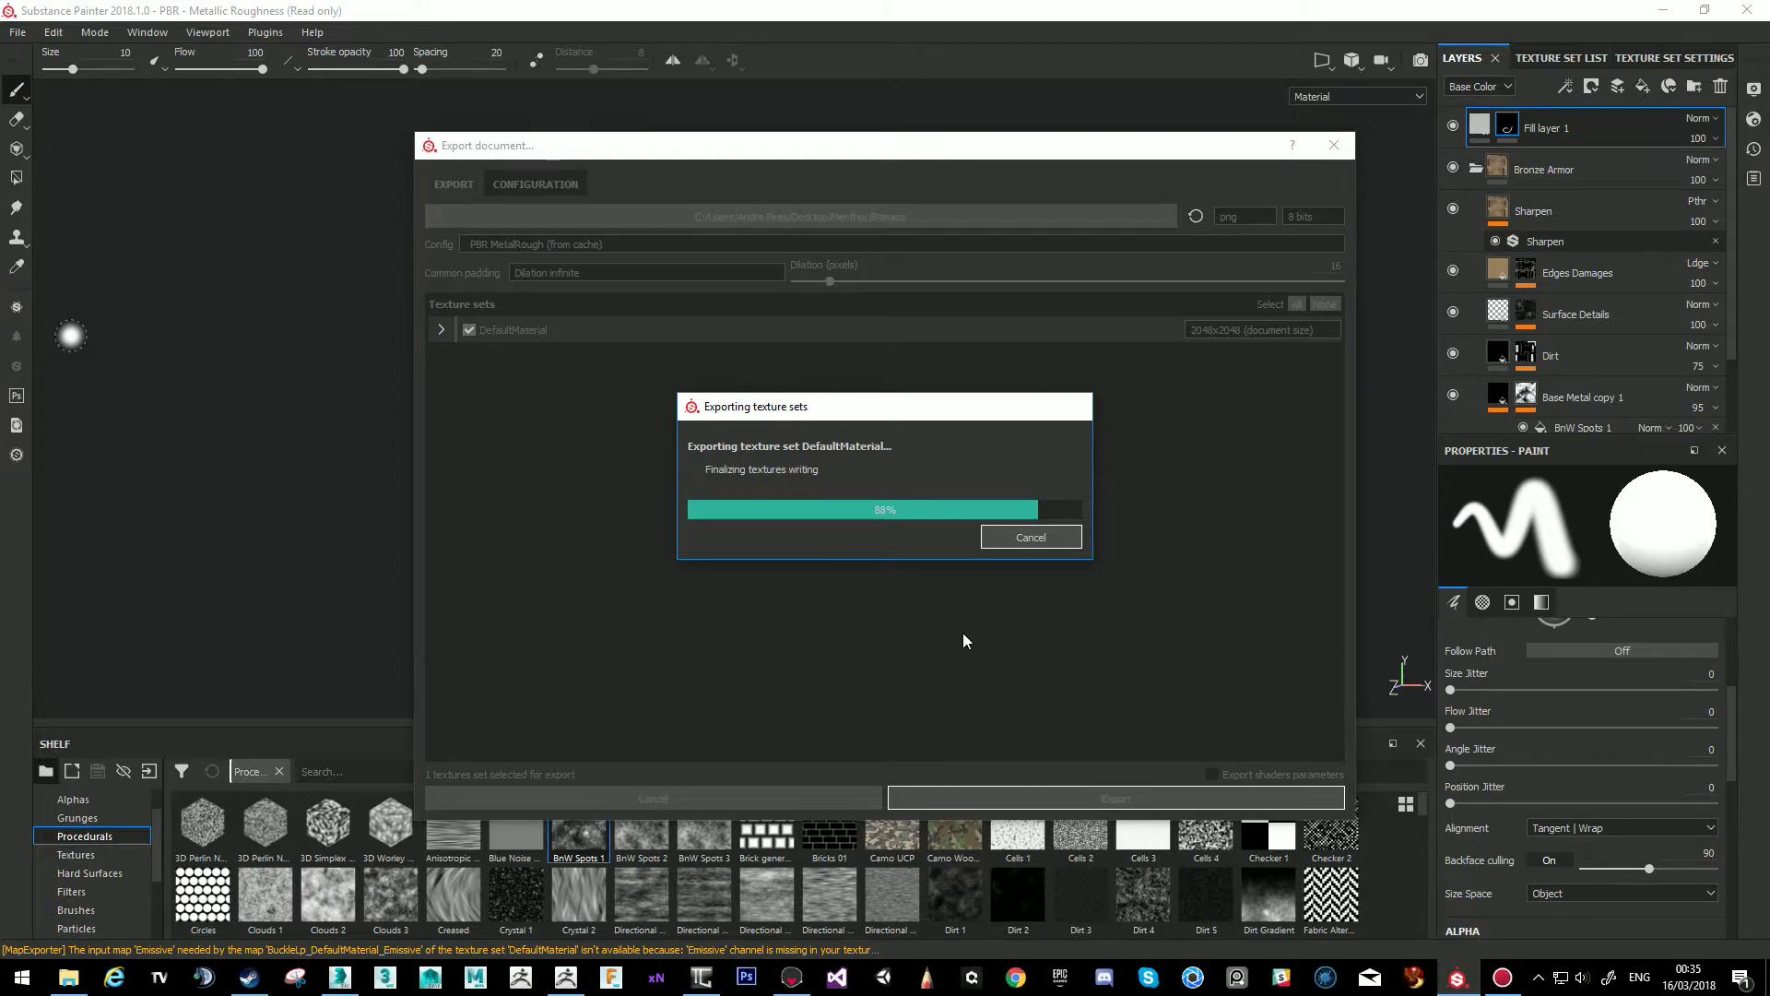
{"action": "left_click", "coordinate": [959, 503]}
{"action": "left_click", "coordinate": [791, 978]}
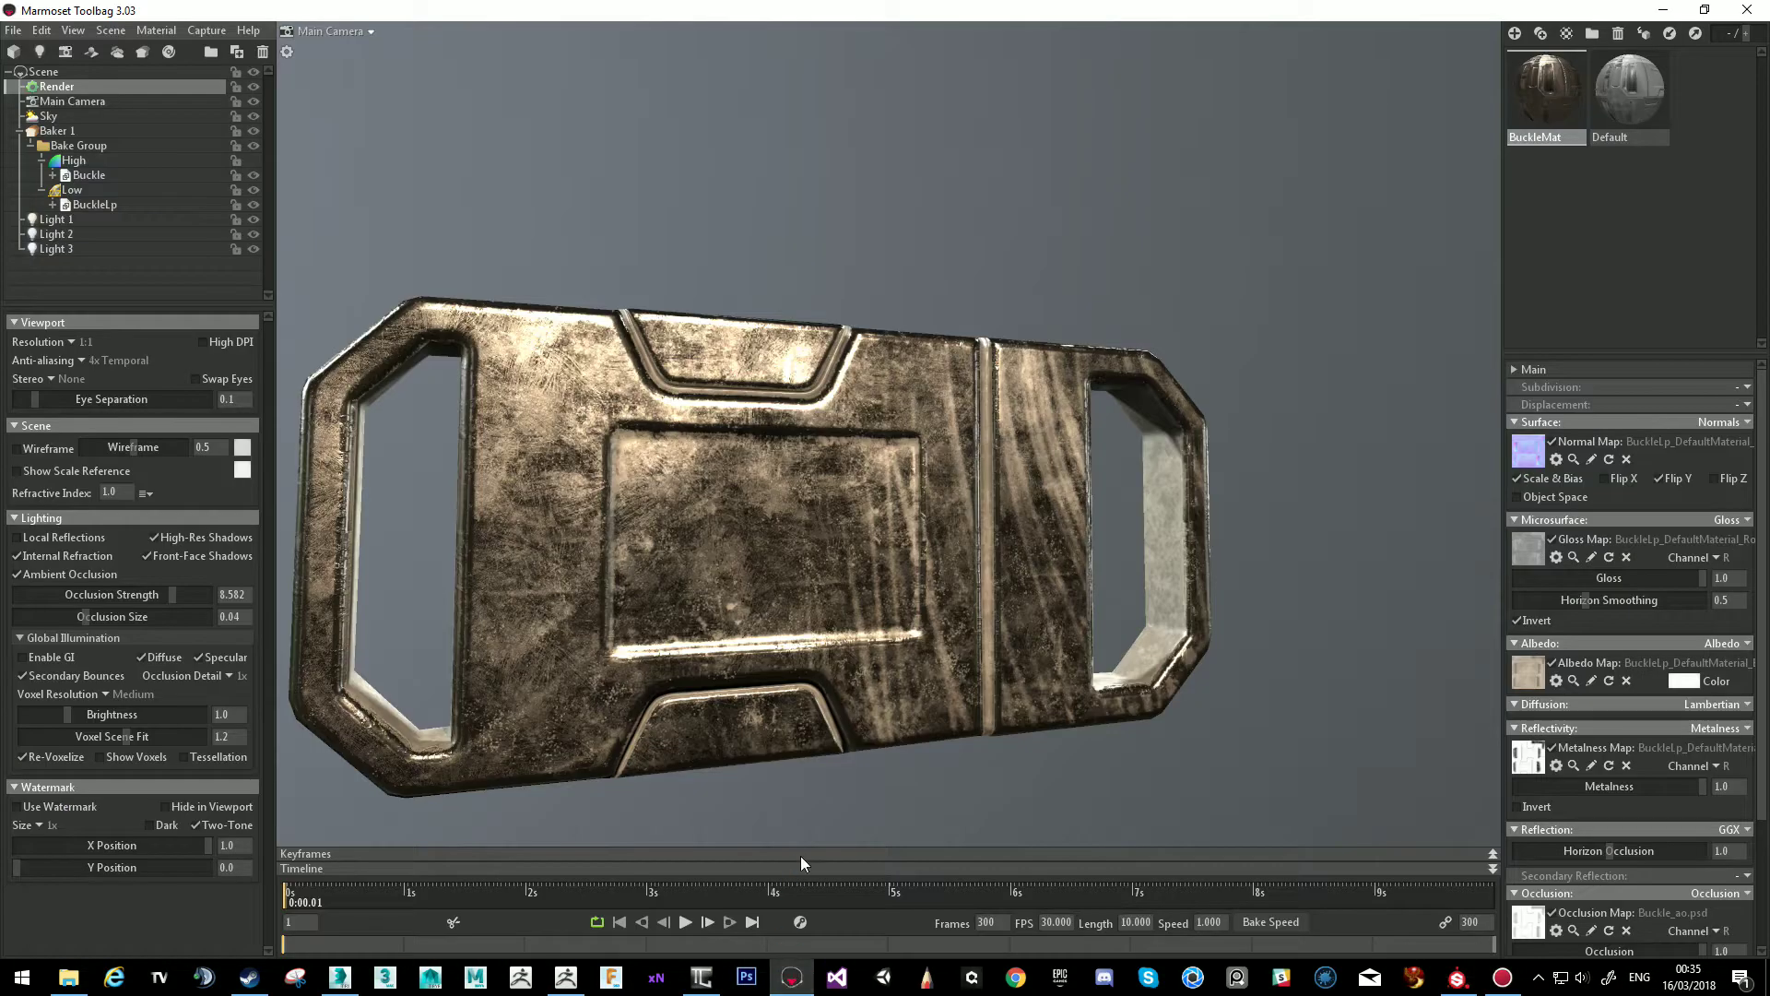
{"action": "left_click_drag", "start_coordinate": [1101, 217], "coordinate": [854, 365]}
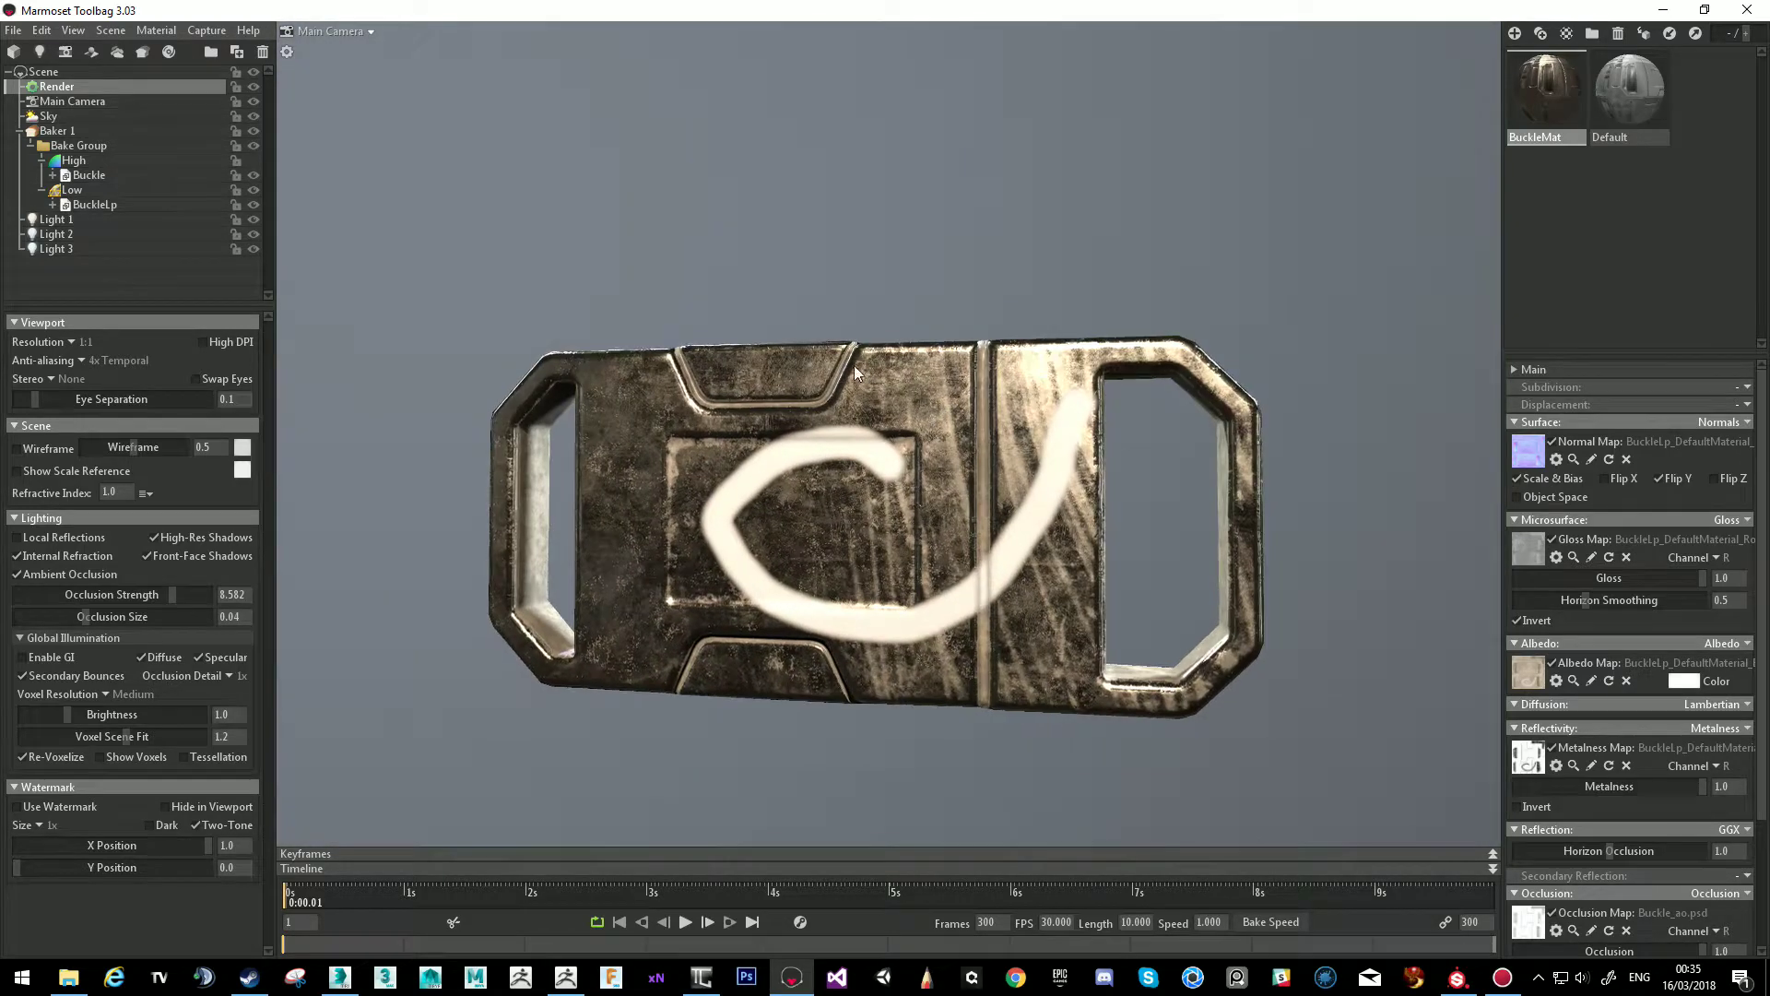
Duplicate the Sky light and open the sky presets for the copy.
{"action": "left_click", "coordinate": [94, 116]}
{"action": "key", "text": "ctrl+d"}
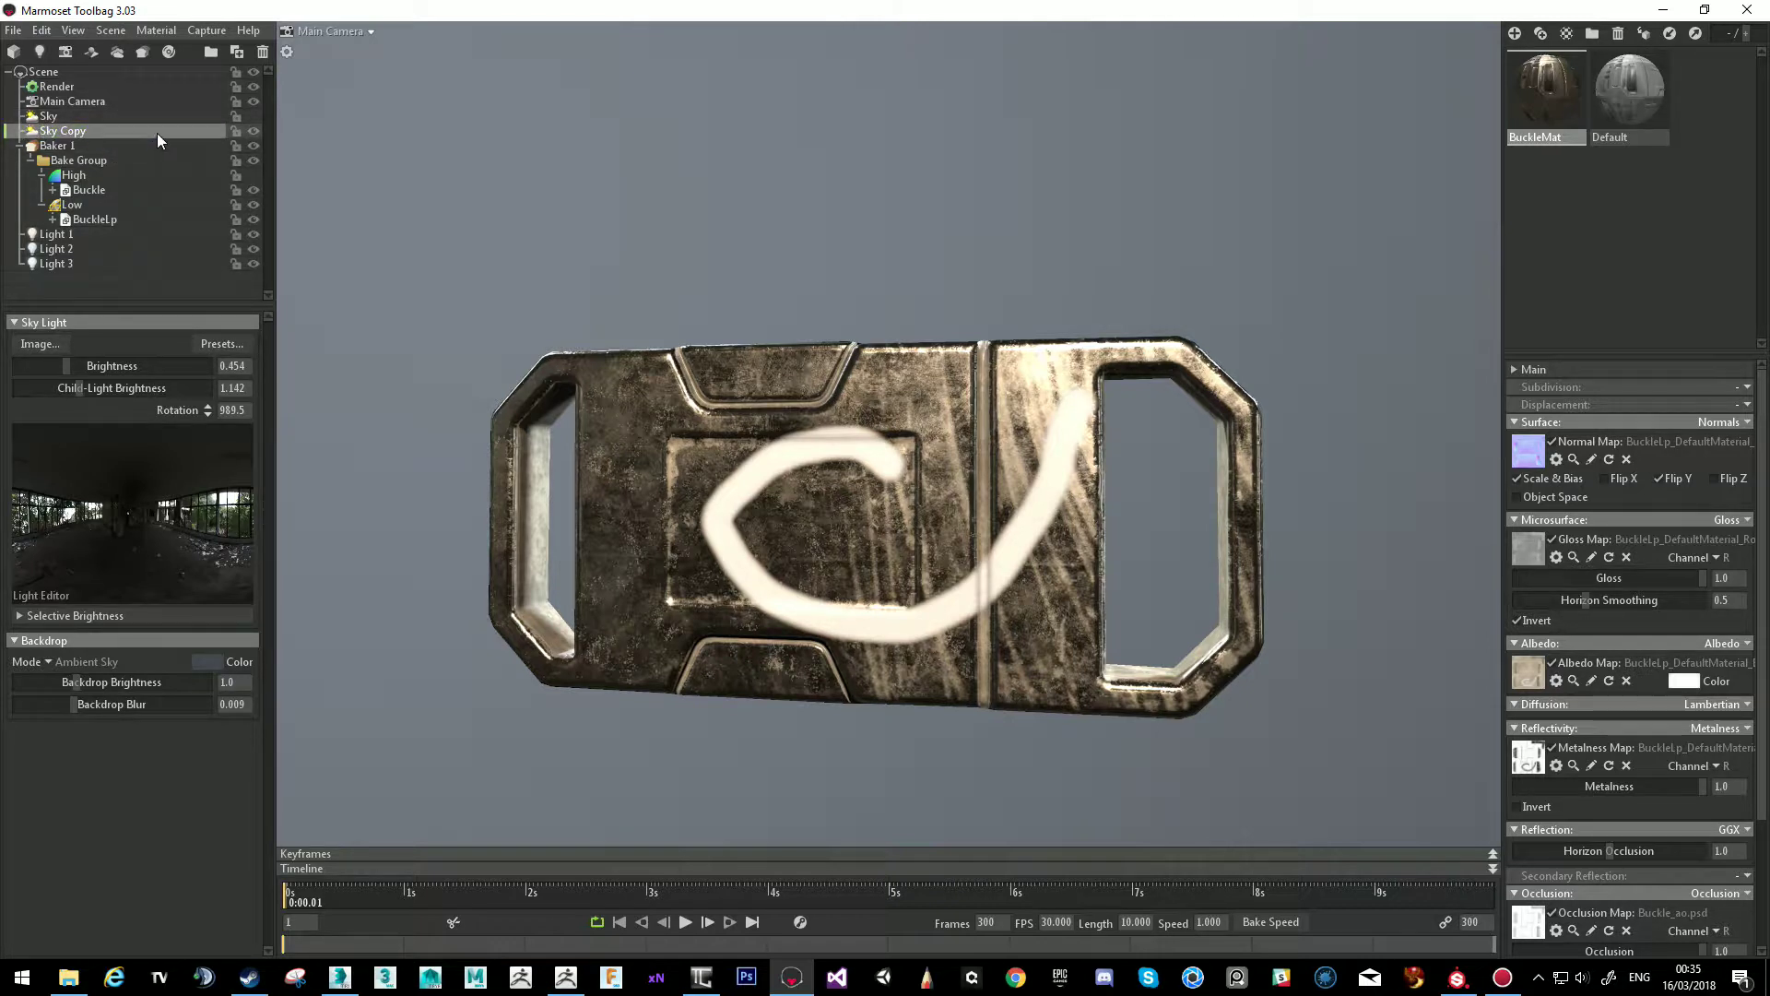
{"action": "left_click", "coordinate": [219, 344]}
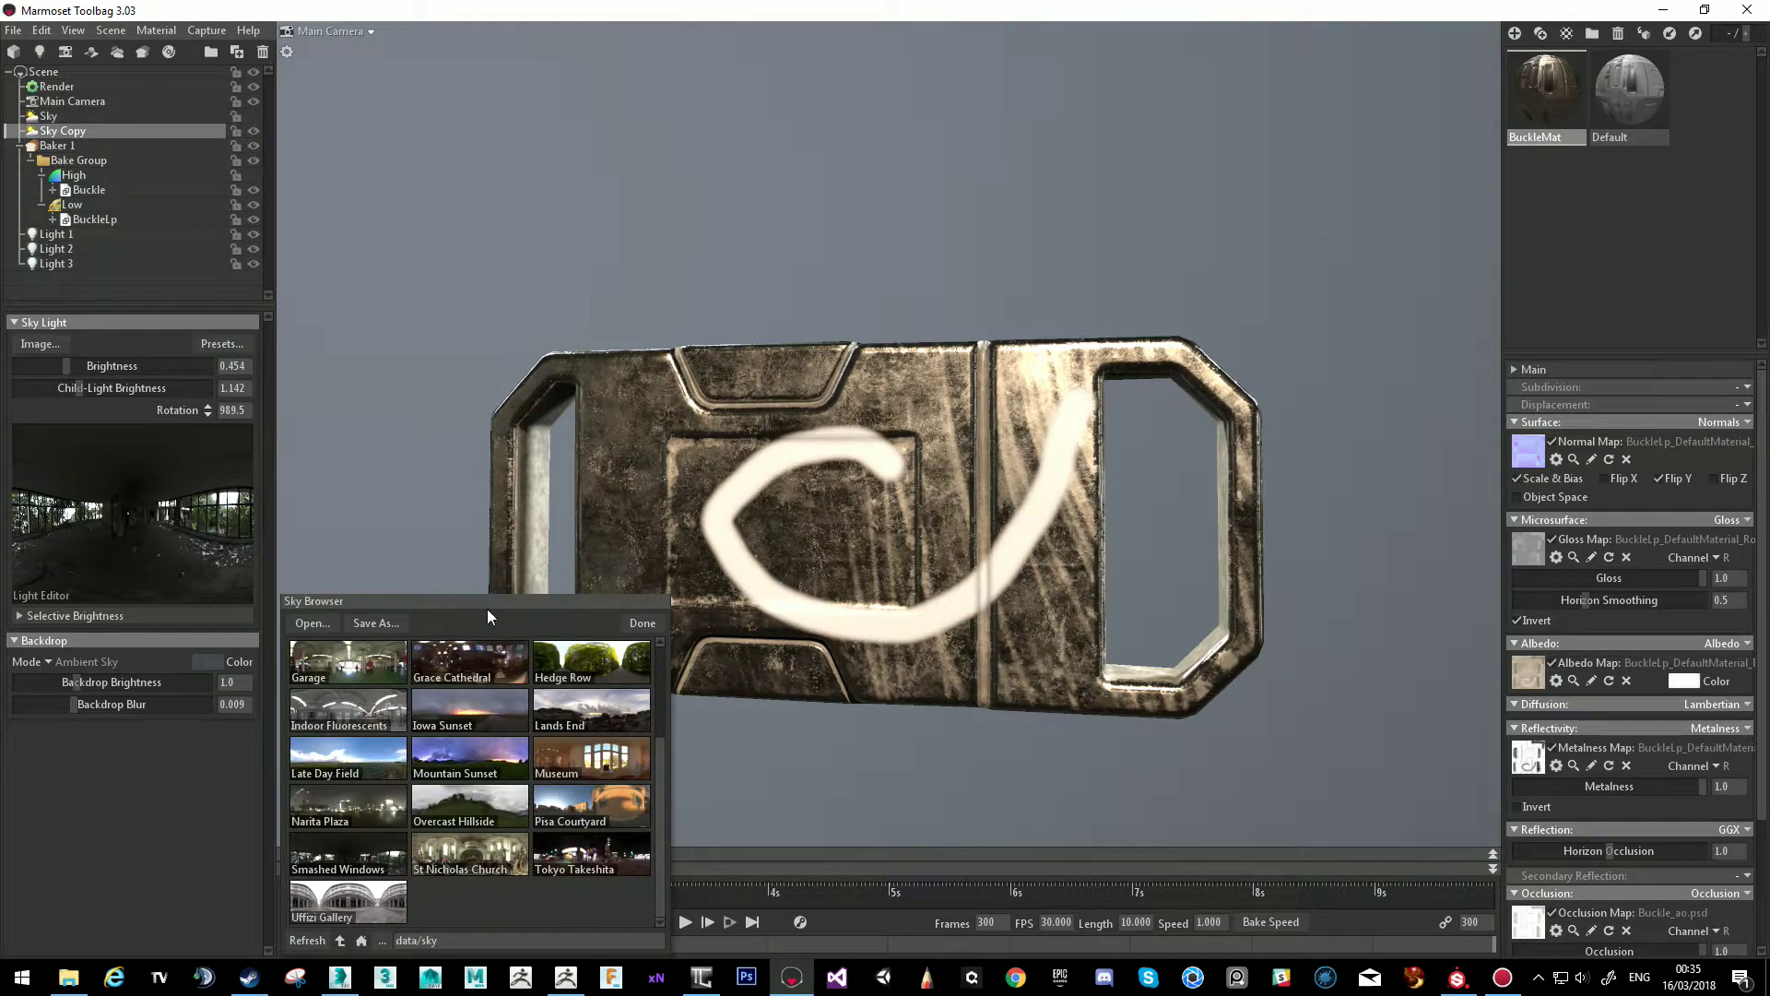
Try the Indoor Fluorescents preset at brightness 0.307 and the Late Day Field preset on the sky copy.
{"action": "left_click", "coordinate": [370, 717]}
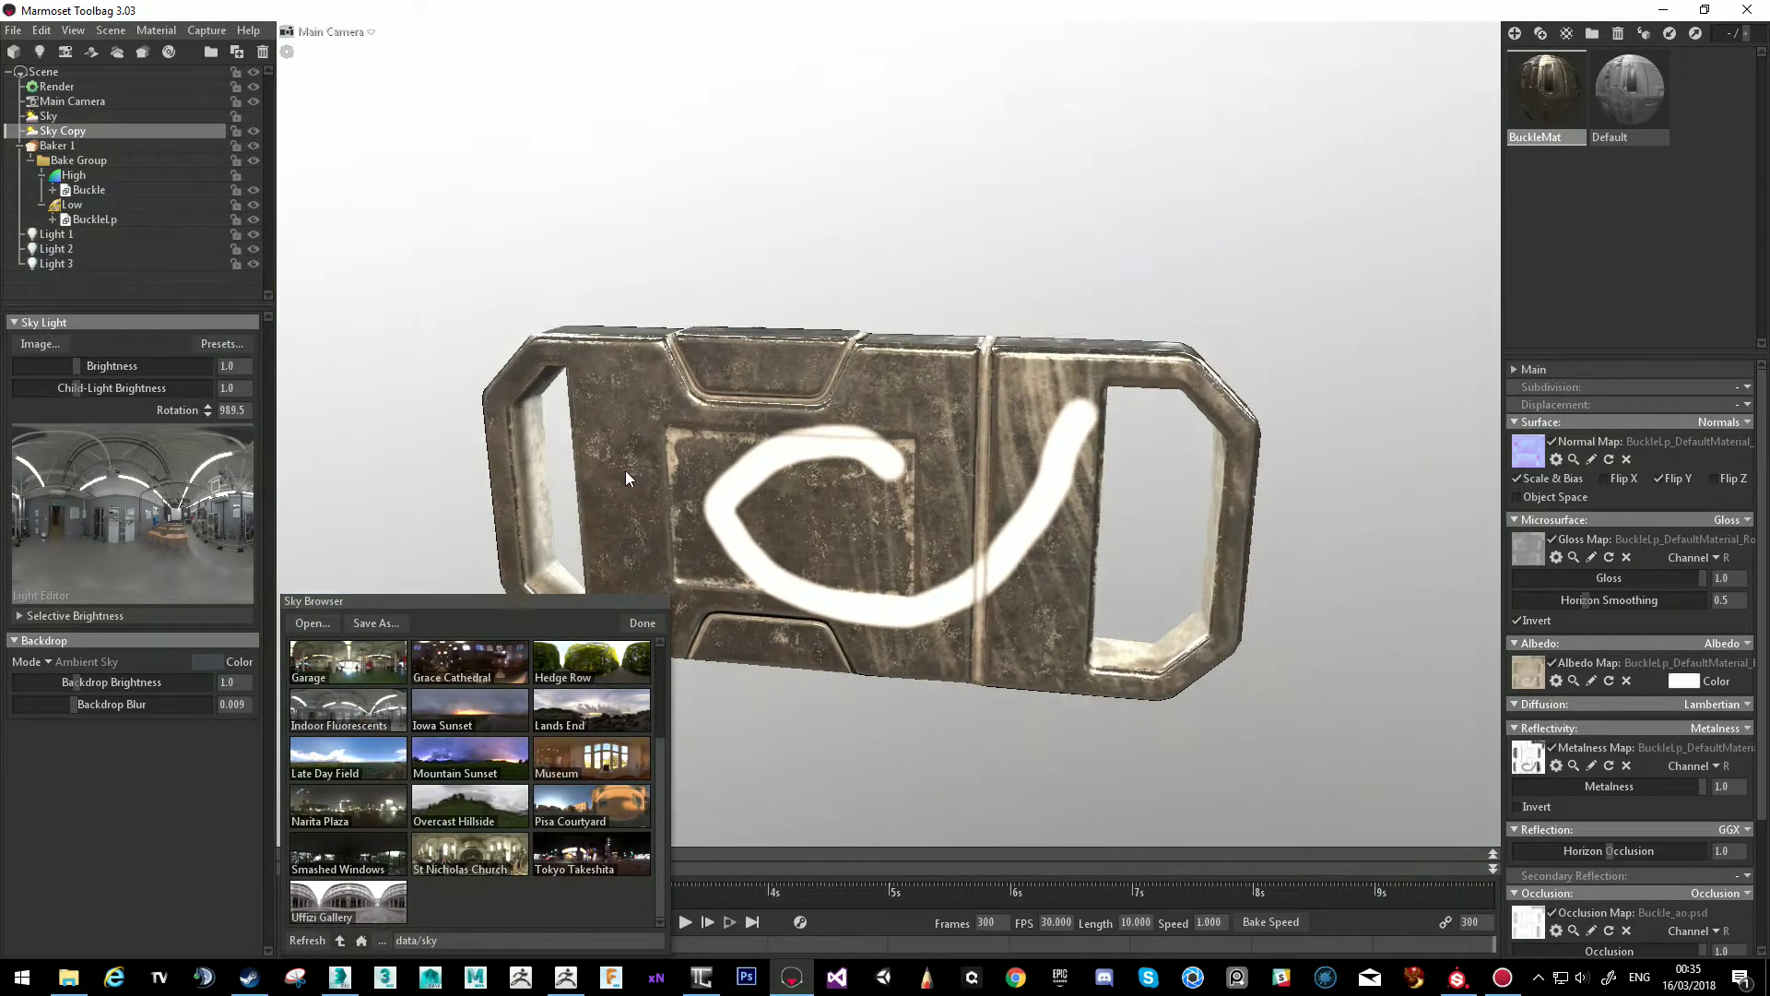
{"action": "left_click_drag", "start_coordinate": [625, 471], "coordinate": [424, 369]}
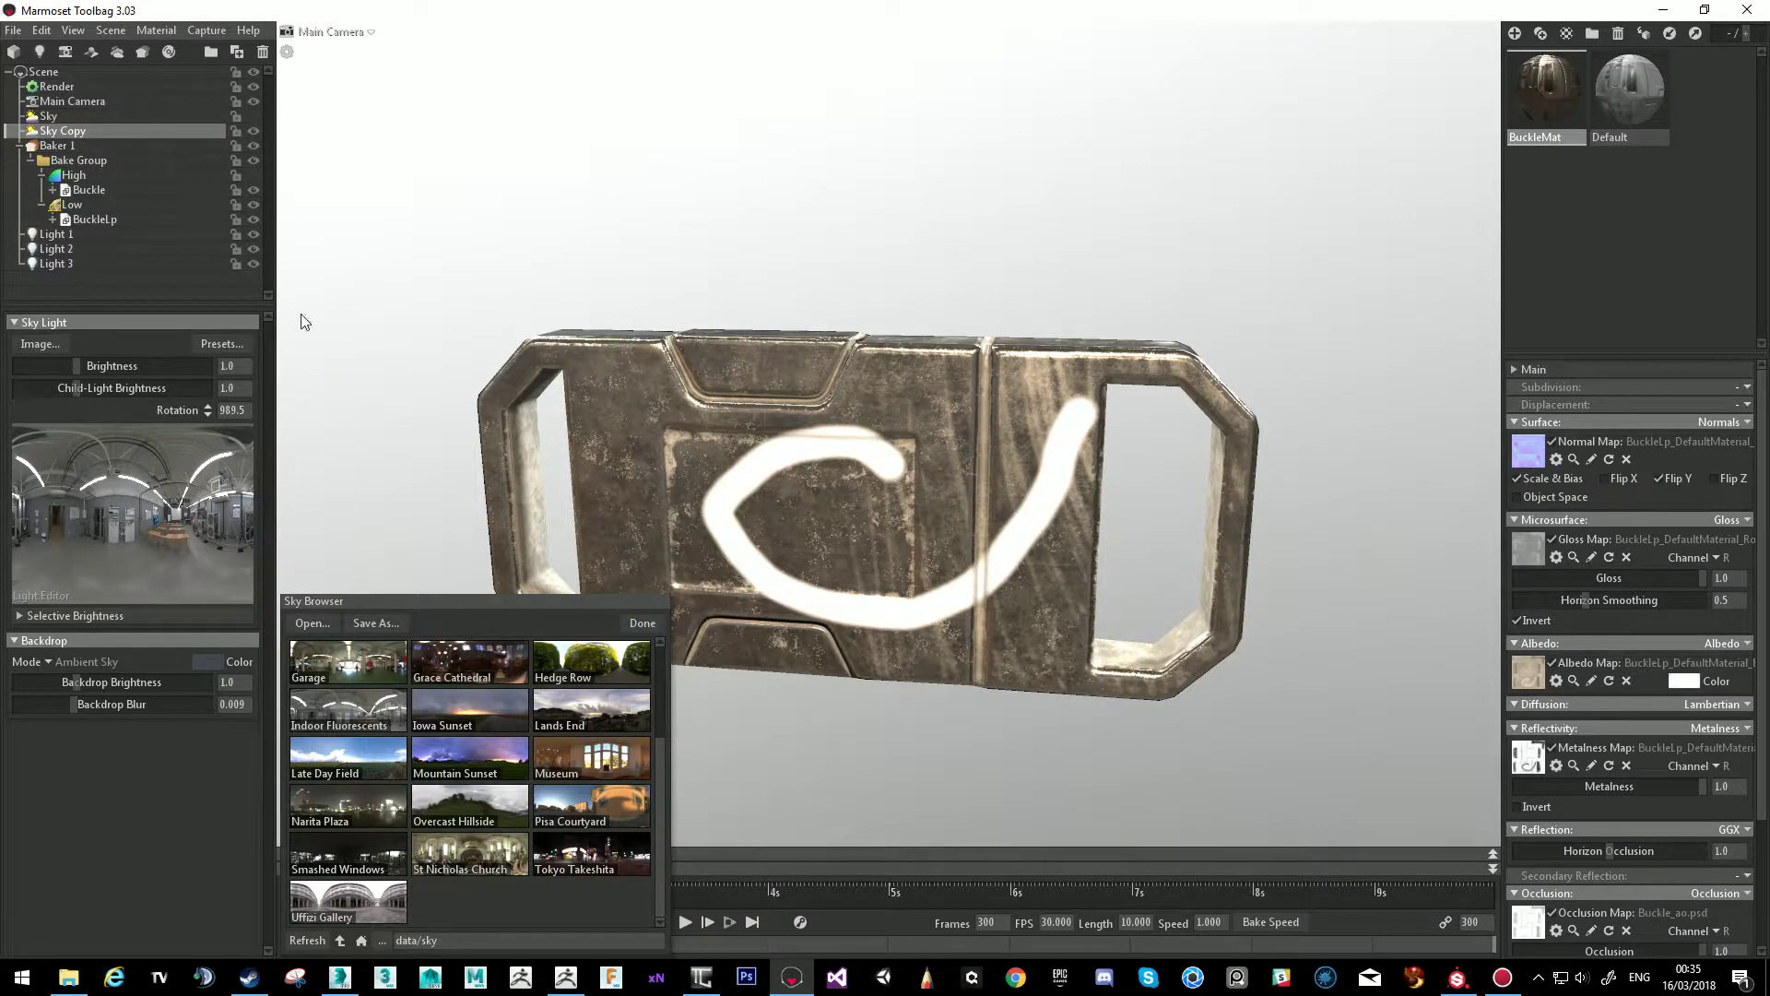
{"action": "left_click_drag", "start_coordinate": [85, 366], "coordinate": [61, 366]}
{"action": "left_click_drag", "start_coordinate": [599, 443], "coordinate": [1017, 408]}
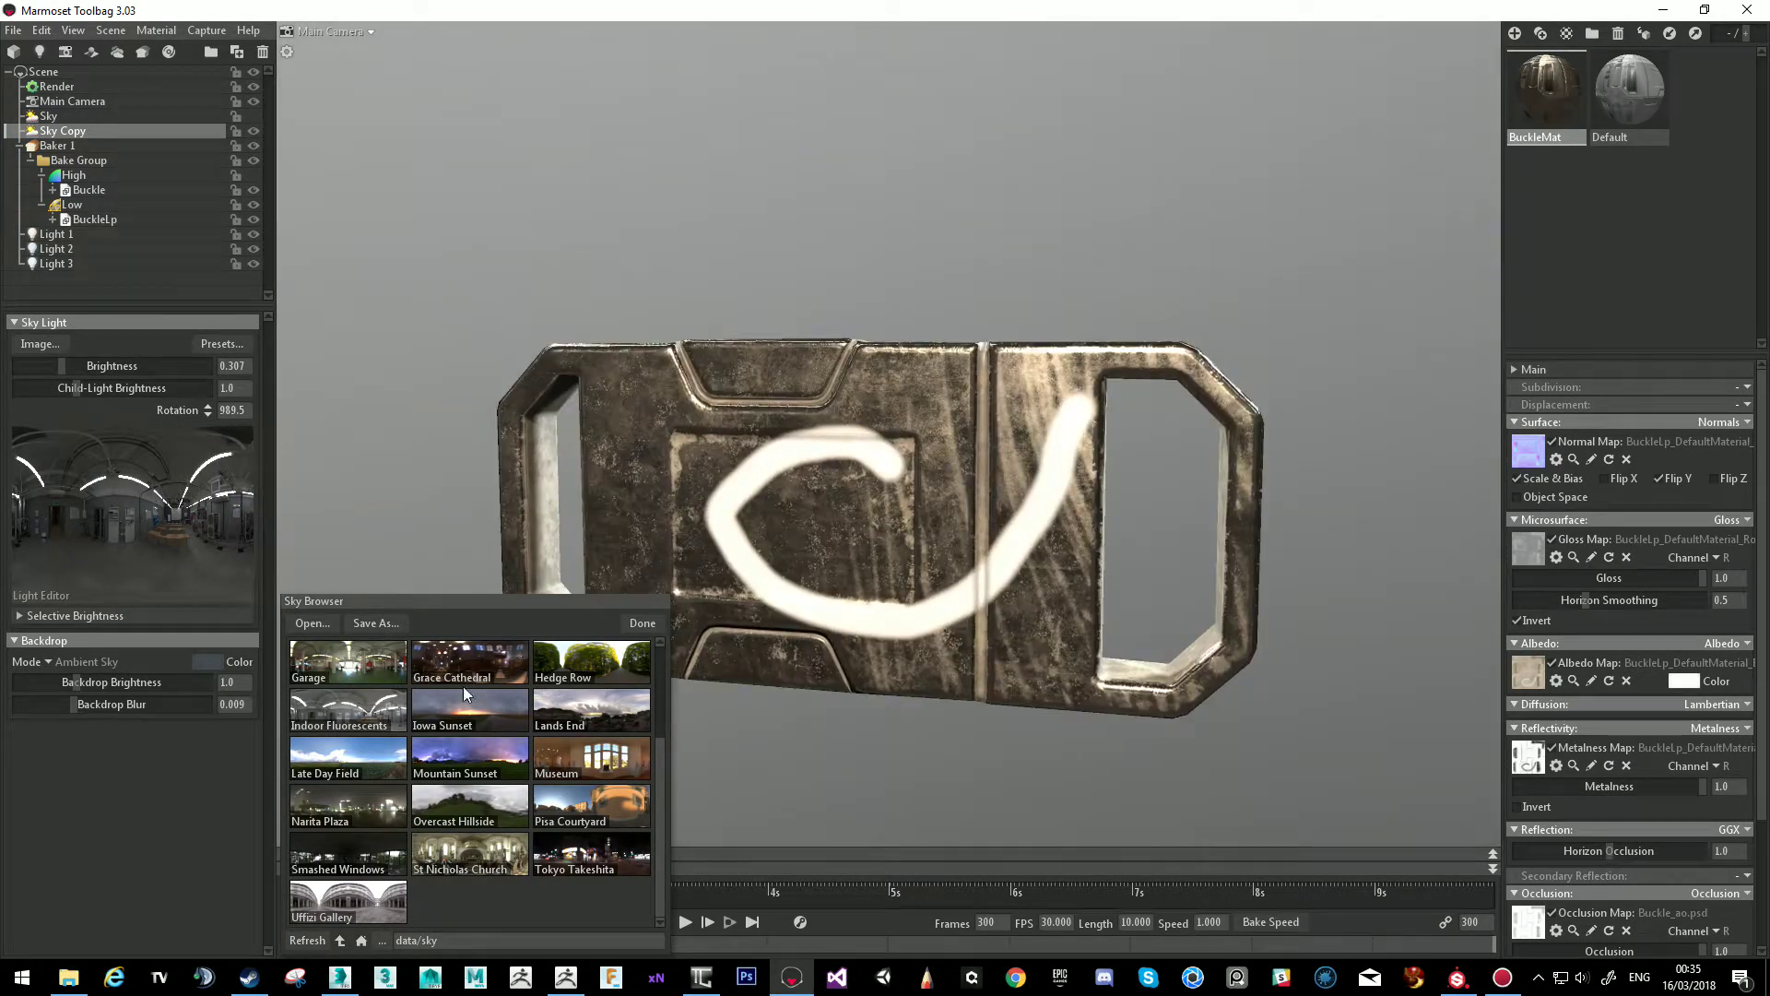
{"action": "left_click", "coordinate": [357, 766]}
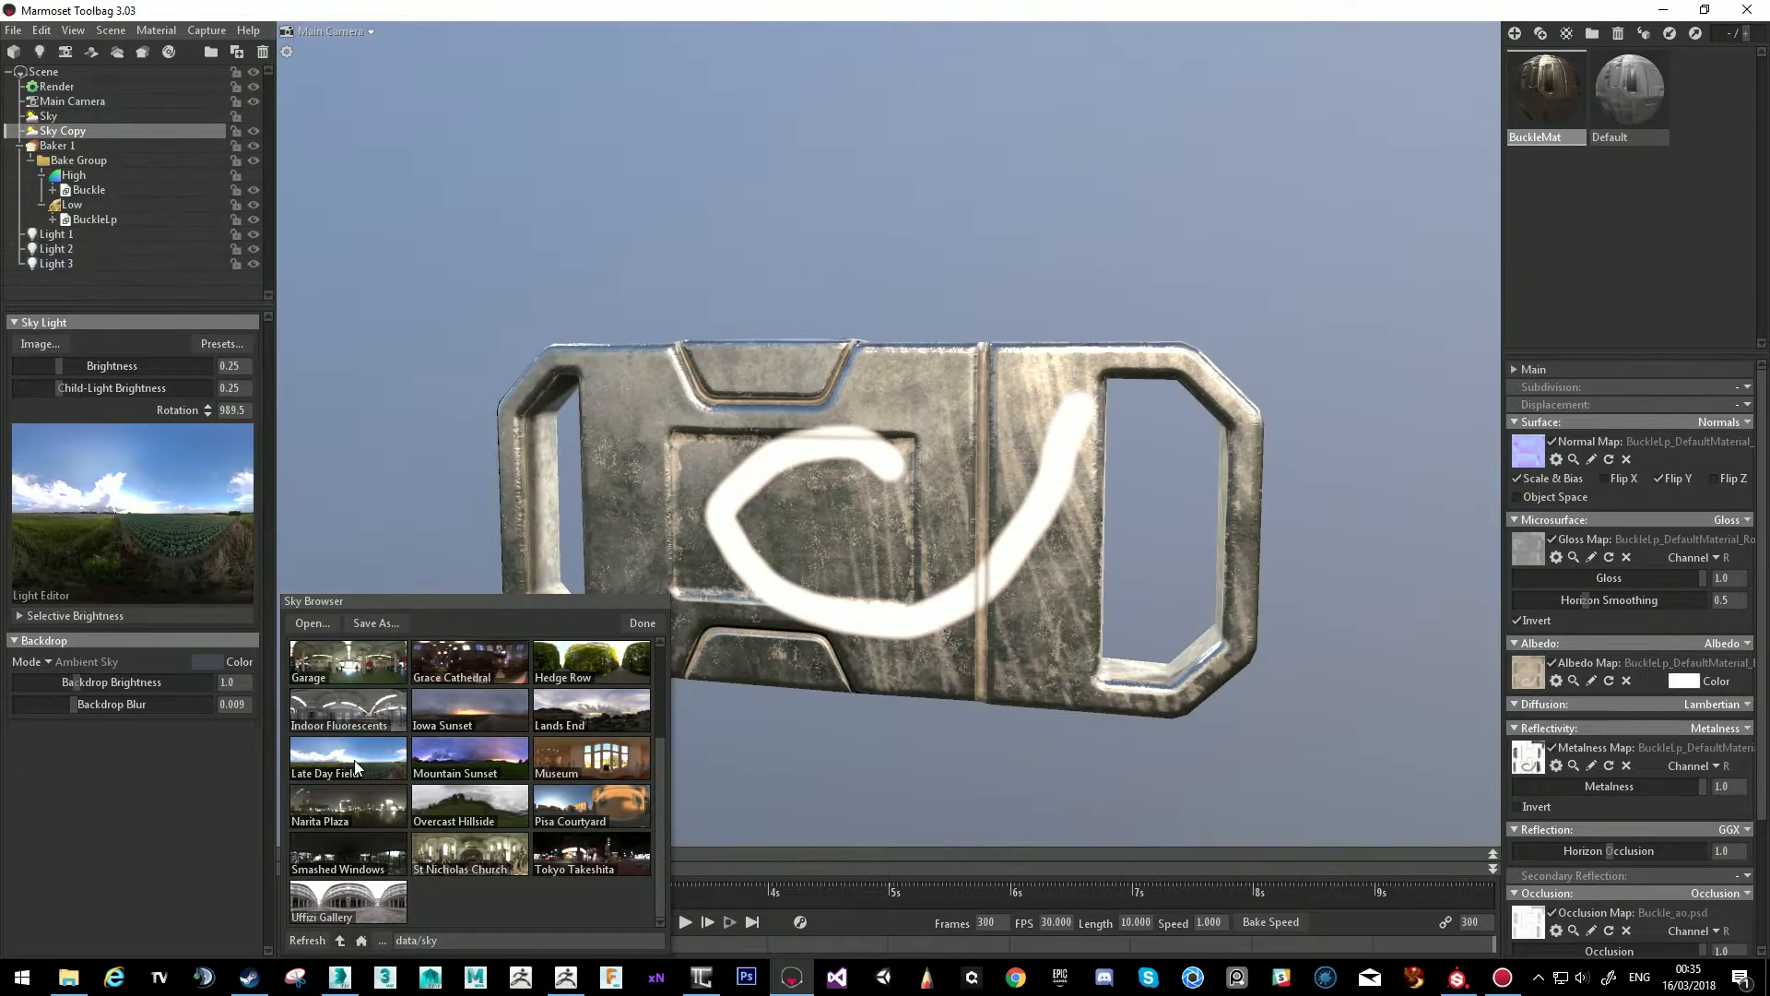
{"action": "left_click_drag", "start_coordinate": [856, 509], "coordinate": [1071, 520]}
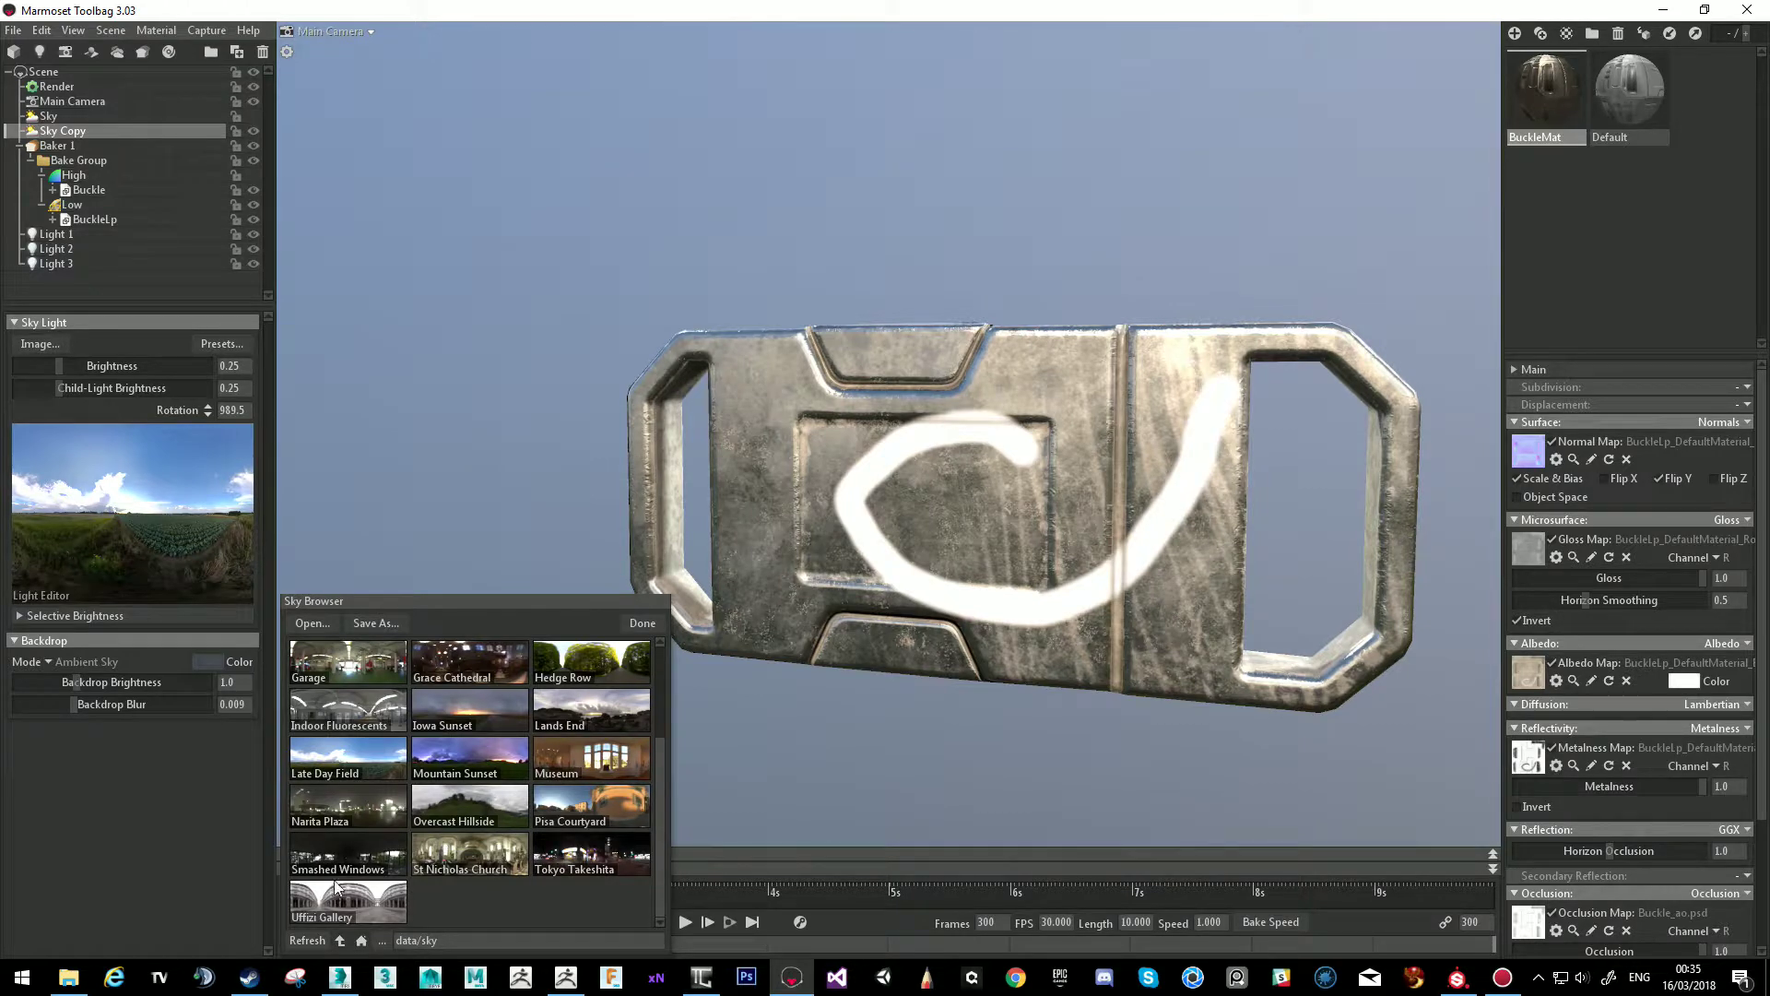
Apply the Garage preset to the sky copy and set its brightness to 0.361.
{"action": "left_click", "coordinate": [371, 678]}
{"action": "left_click_drag", "start_coordinate": [811, 553], "coordinate": [868, 542]}
{"action": "left_click_drag", "start_coordinate": [66, 366], "coordinate": [61, 366]}
{"action": "left_click_drag", "start_coordinate": [968, 468], "coordinate": [917, 417]}
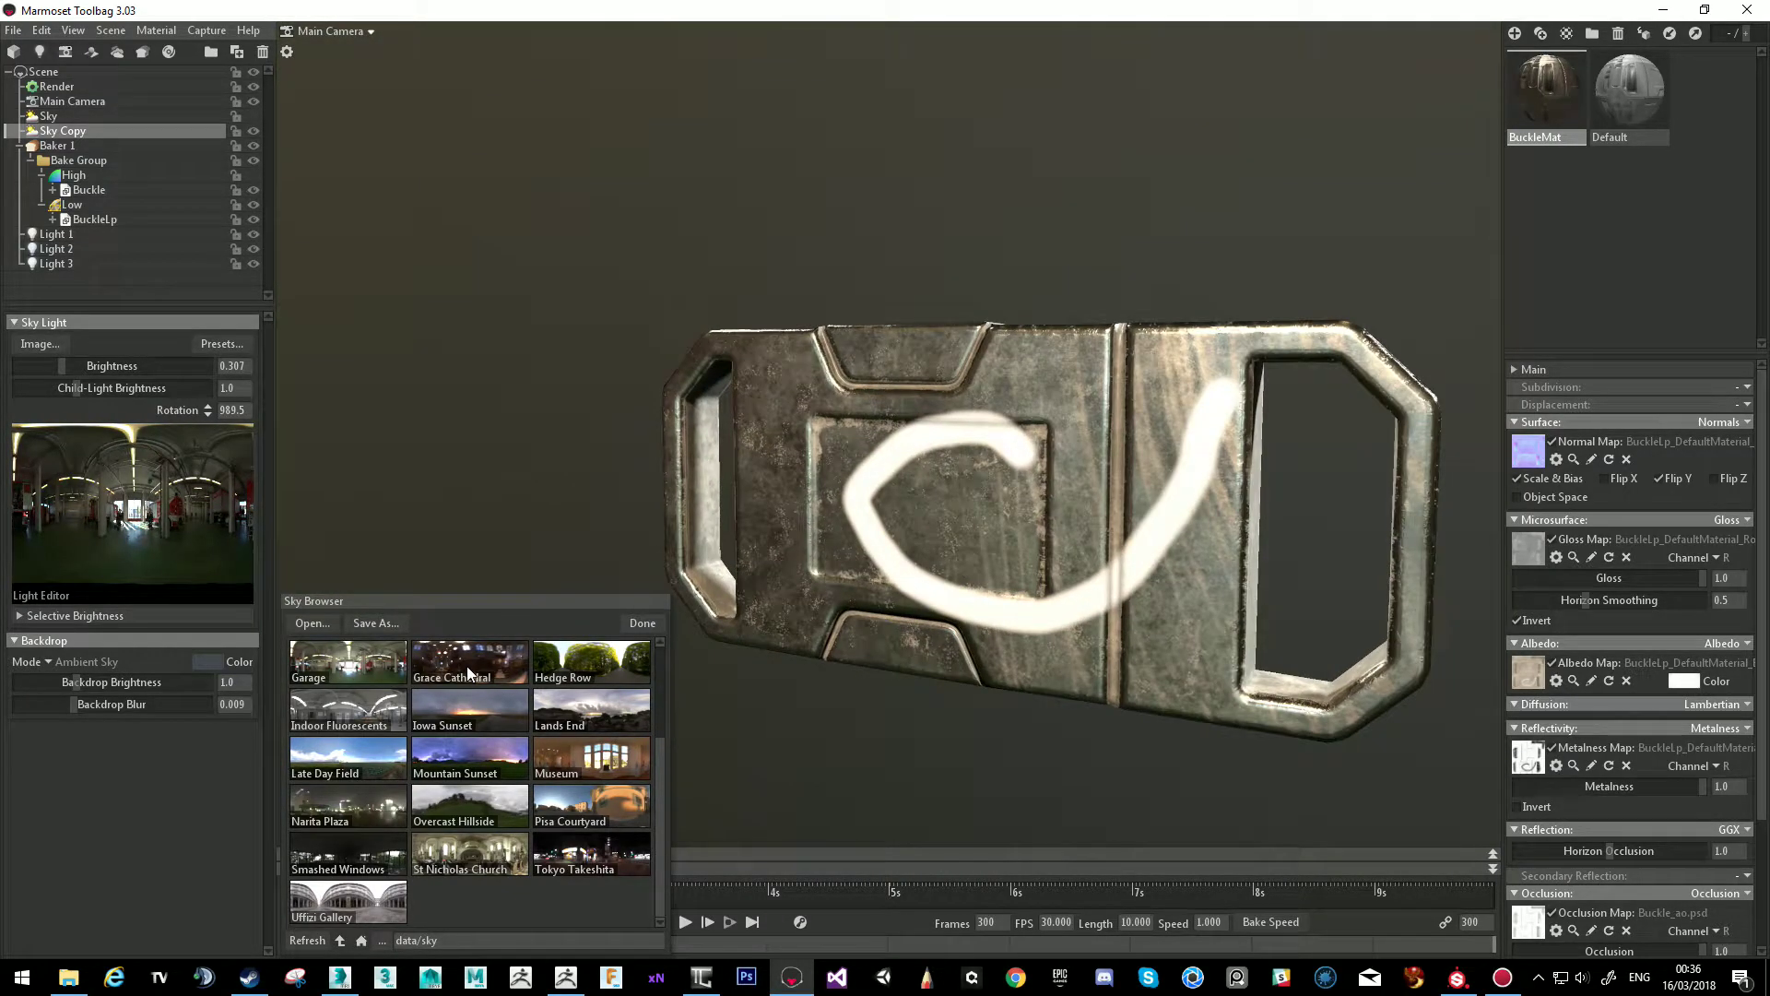
{"action": "left_click_drag", "start_coordinate": [66, 371], "coordinate": [64, 370]}
{"action": "left_click_drag", "start_coordinate": [779, 448], "coordinate": [821, 474]}
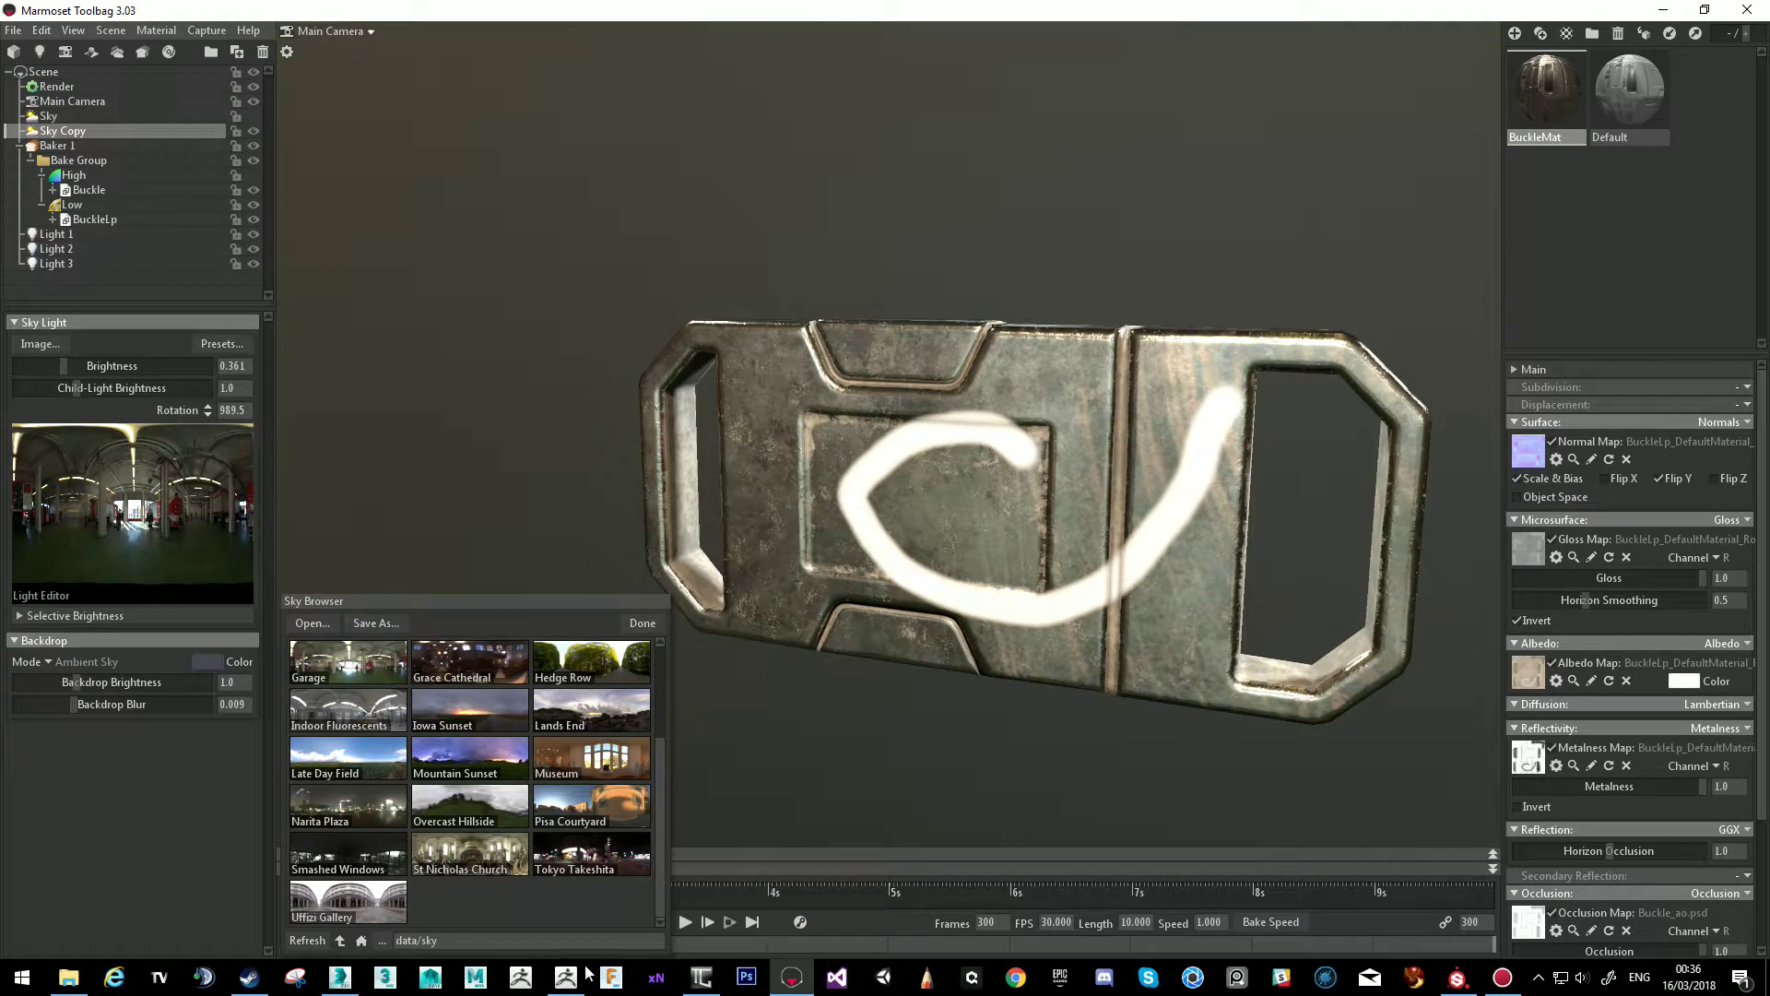
Switch to Substance Painter and open the list of environment maps in the display settings.
{"action": "left_click", "coordinate": [1454, 977]}
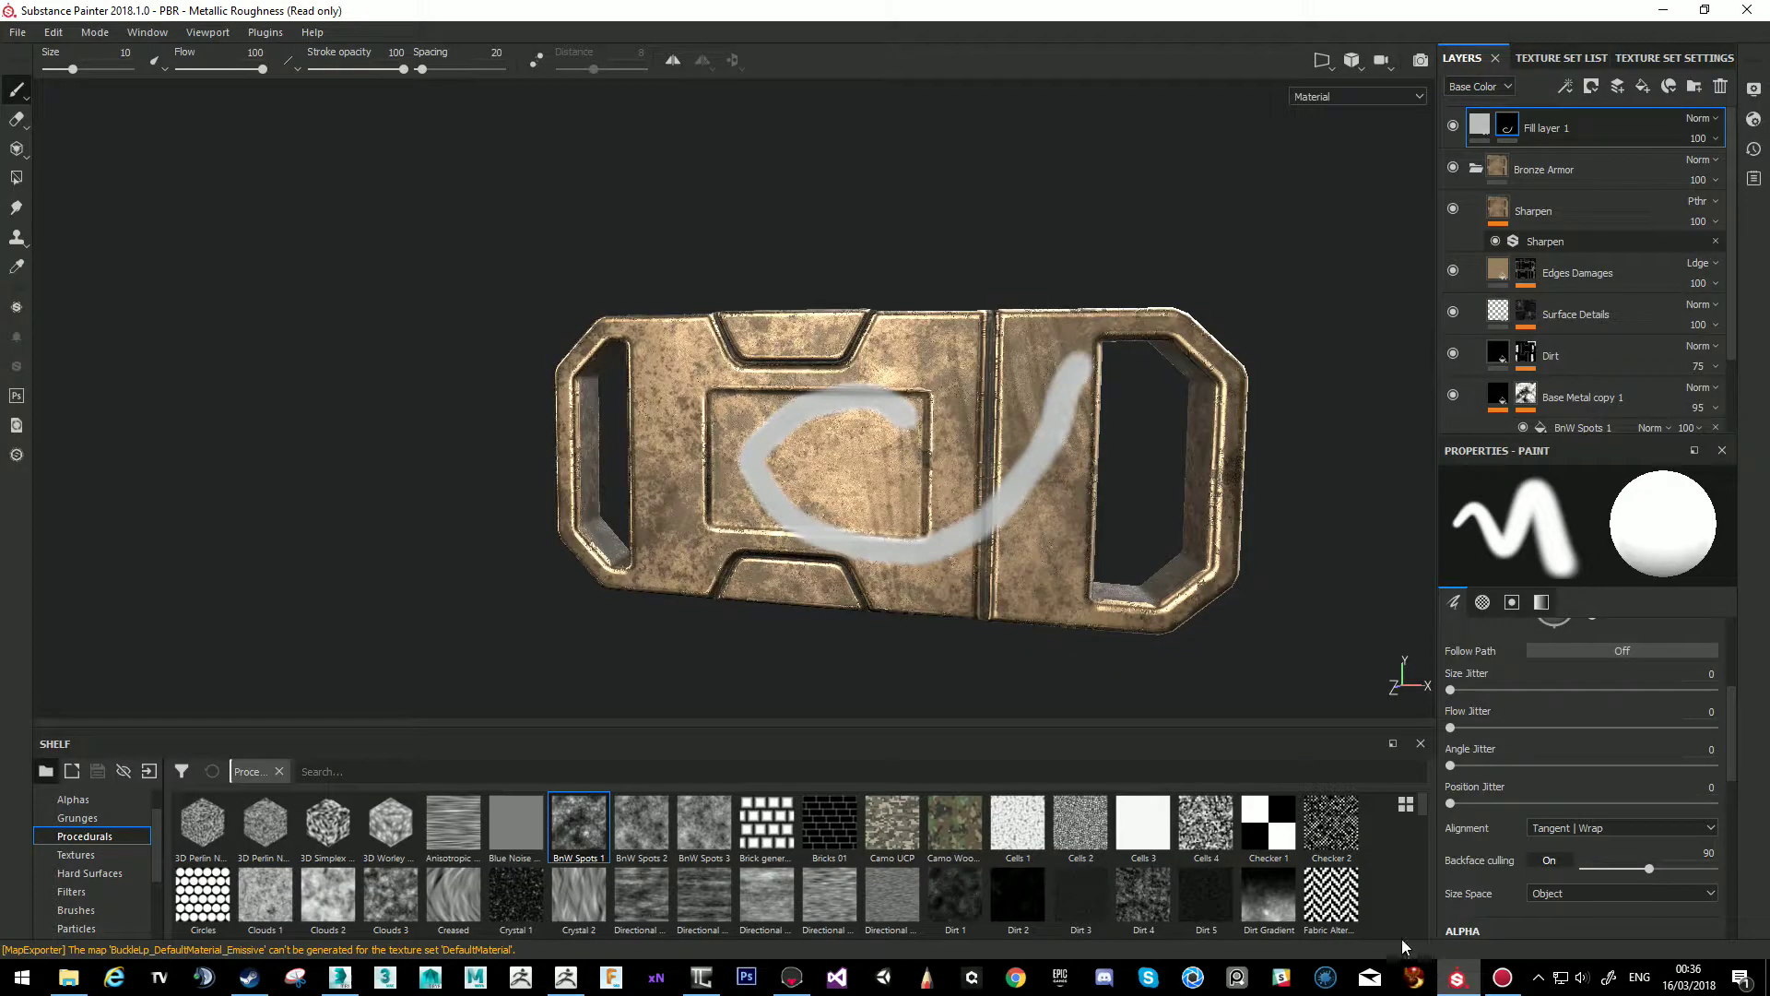
{"action": "left_click", "coordinate": [18, 33]}
{"action": "key", "text": "Escape"}
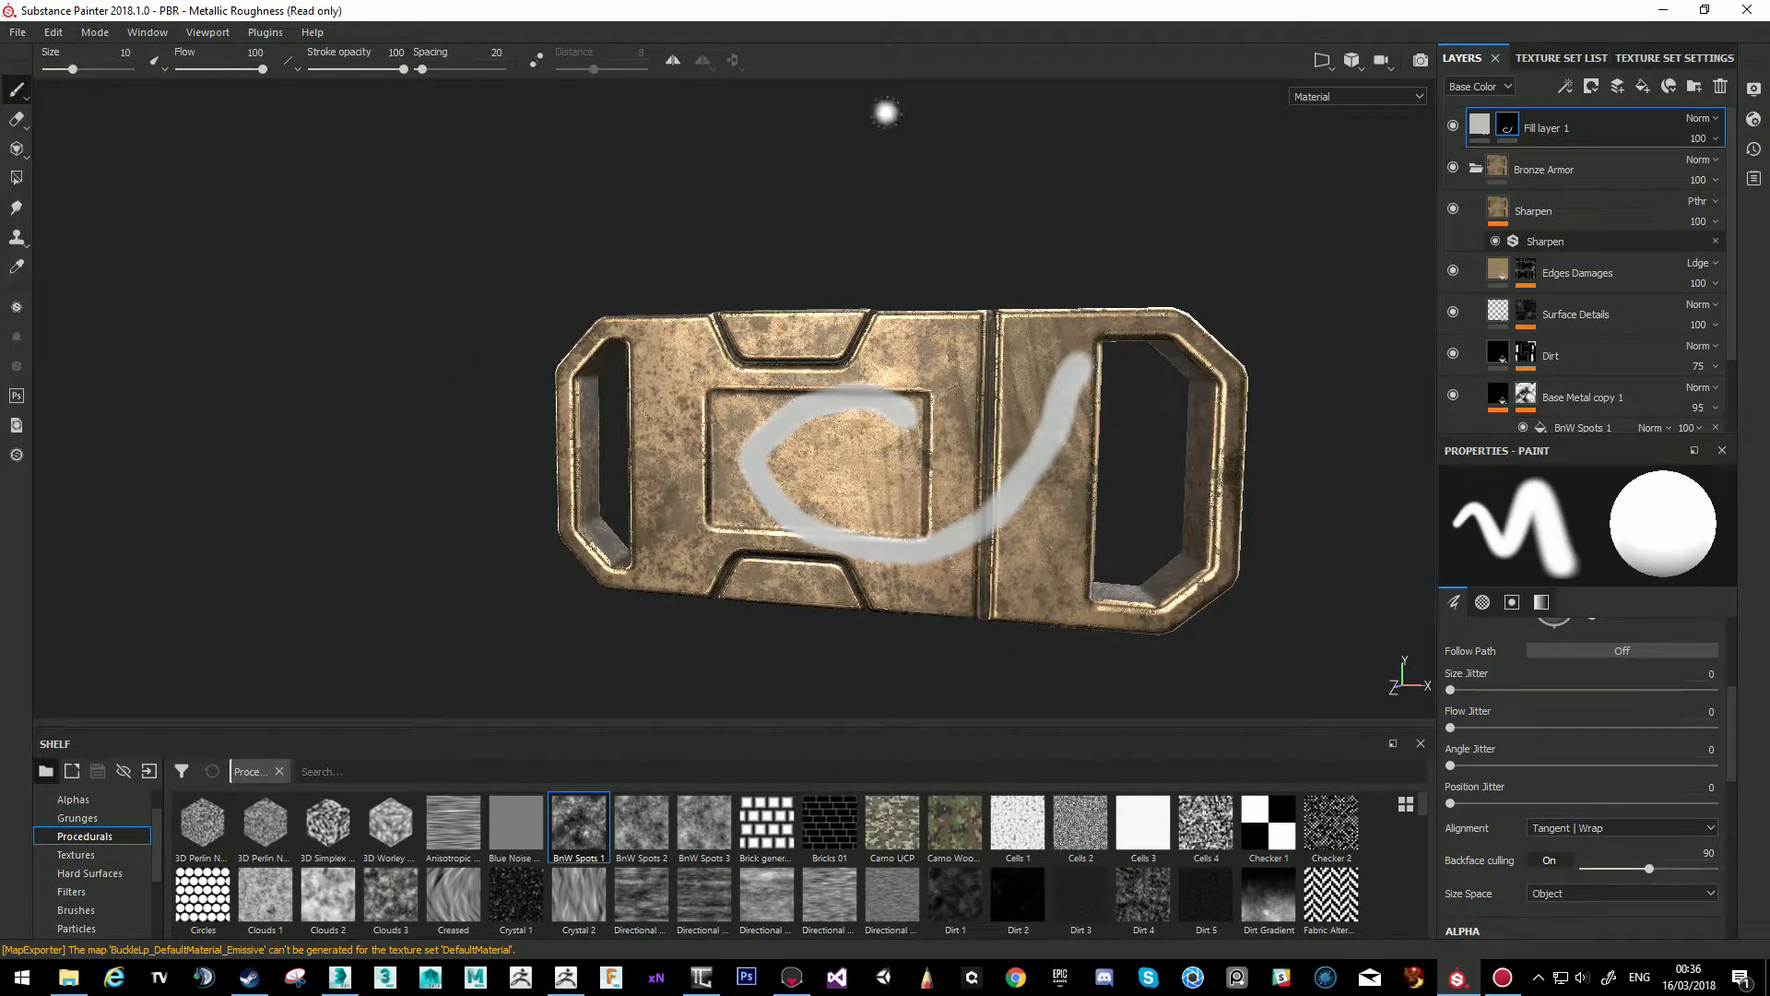
{"action": "left_click", "coordinate": [1753, 91]}
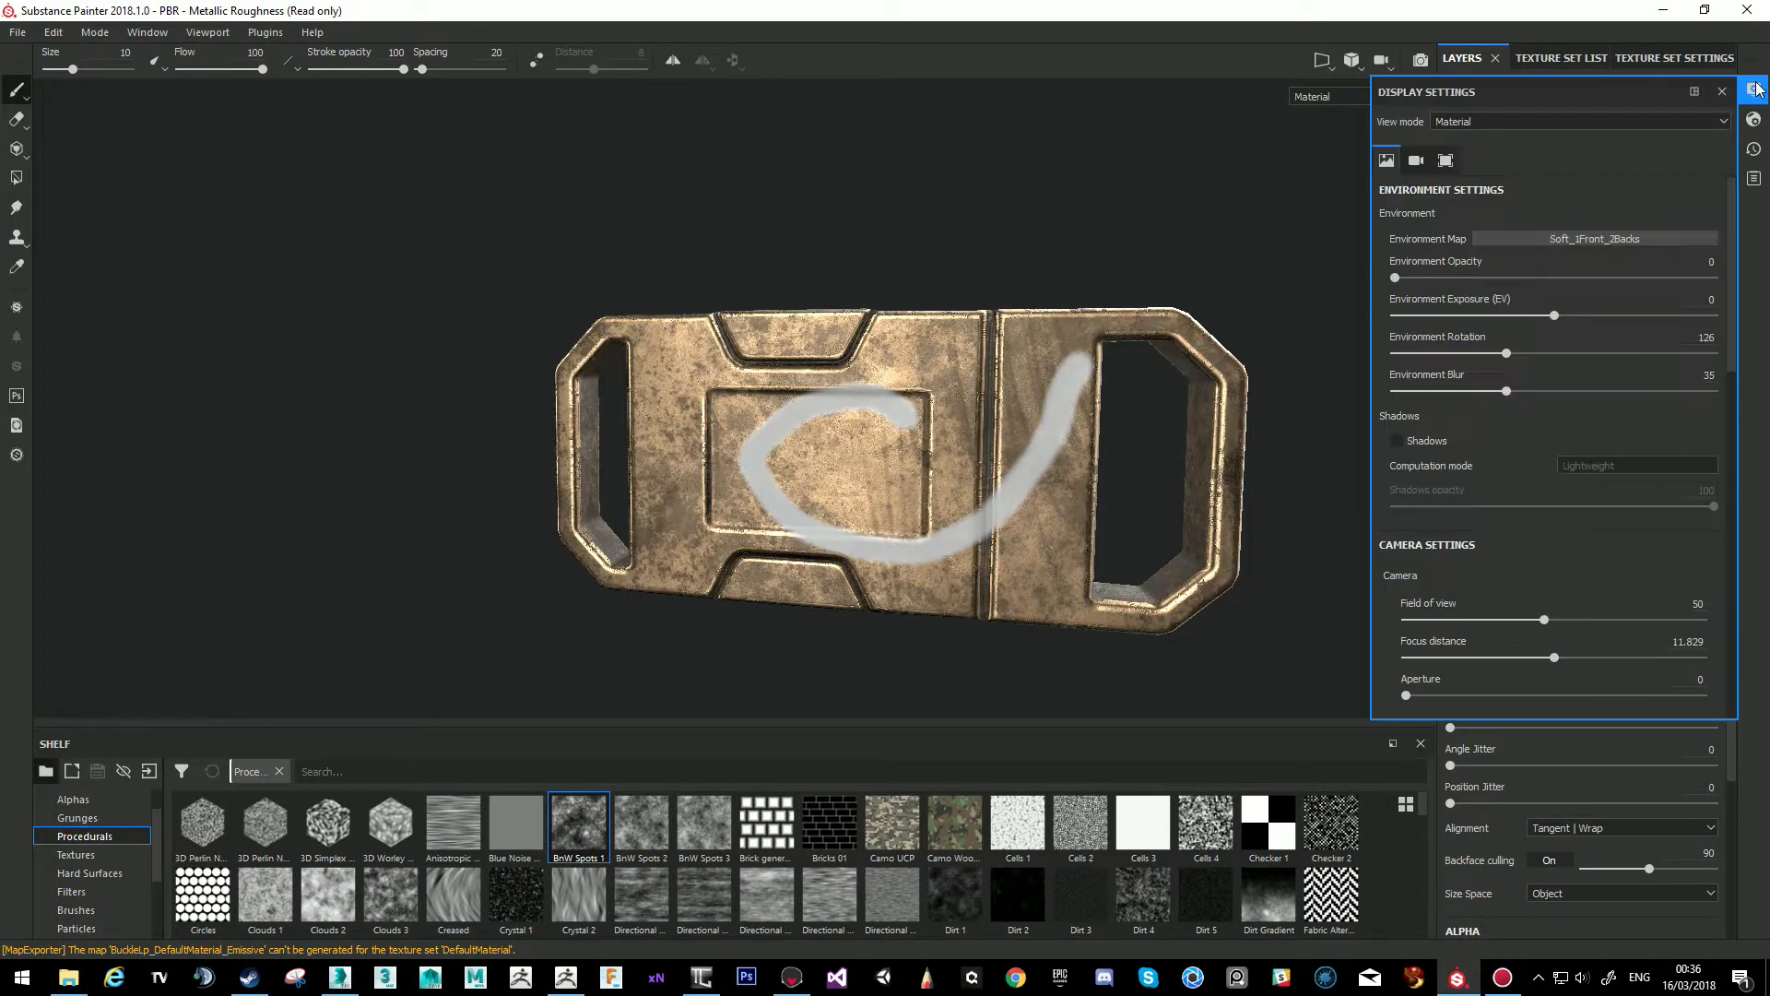
{"action": "left_click", "coordinate": [1586, 238]}
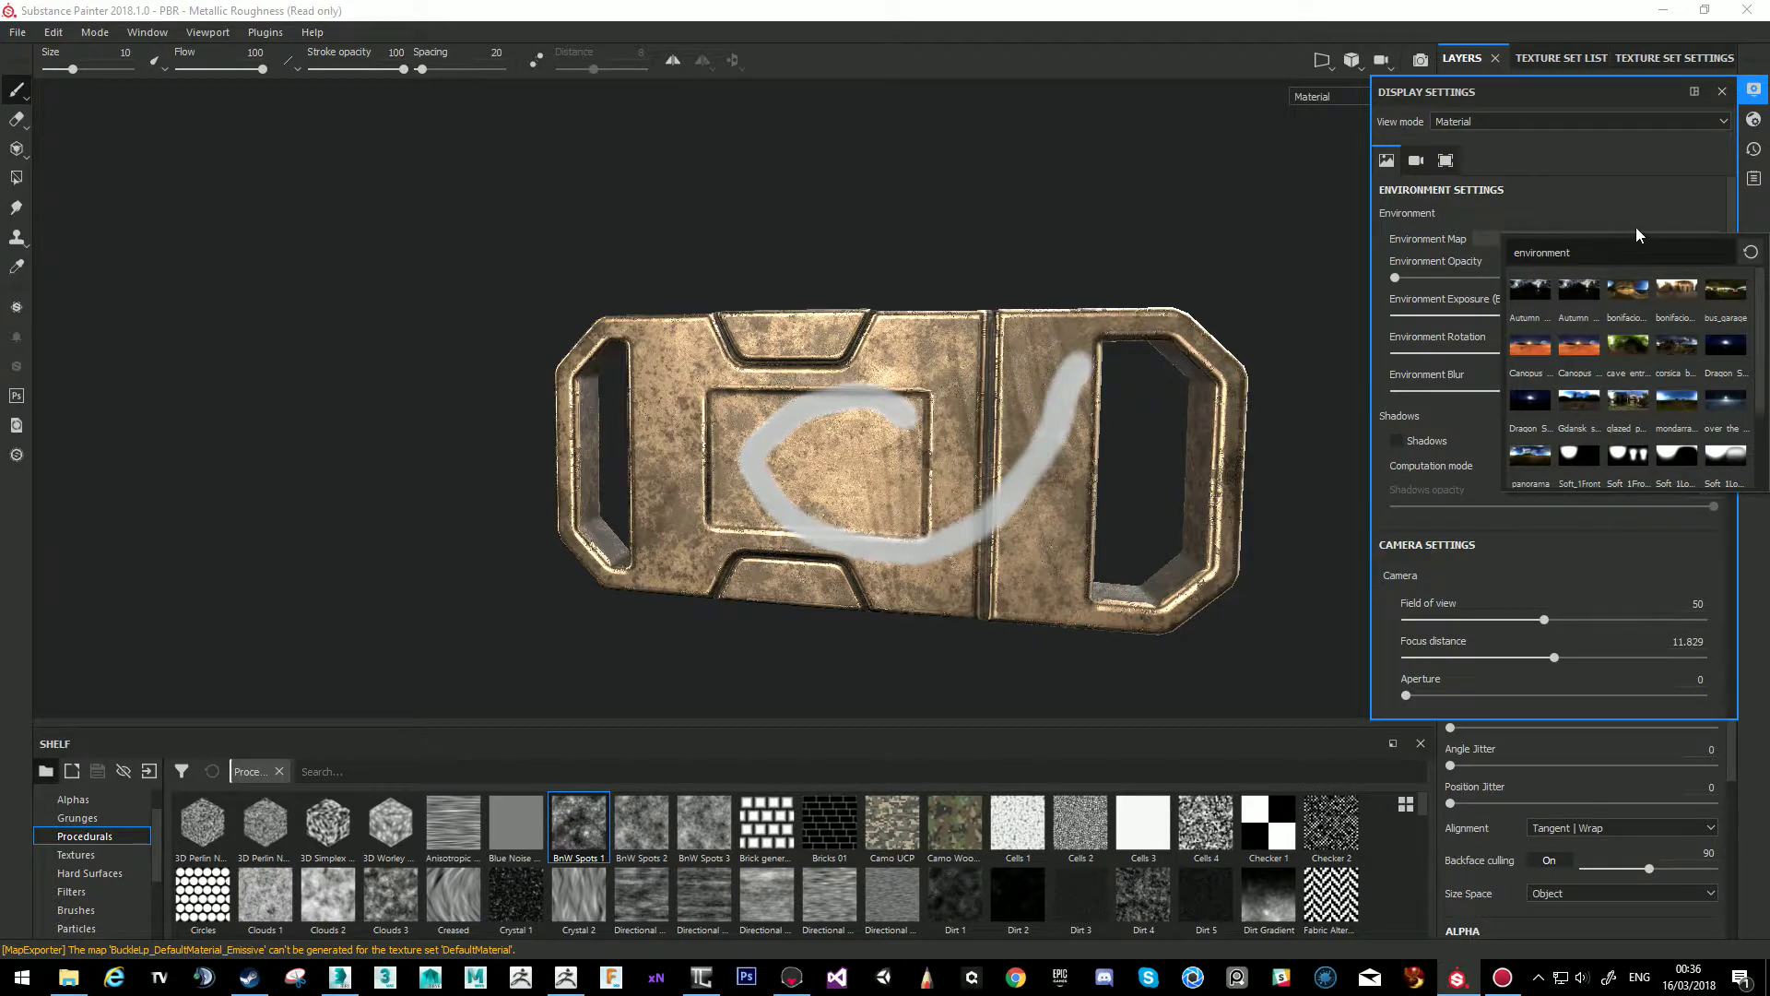
Open a new File Explorer window and browse to the Steam\steamapps\common folder on drive Z.
{"action": "left_click", "coordinate": [77, 980]}
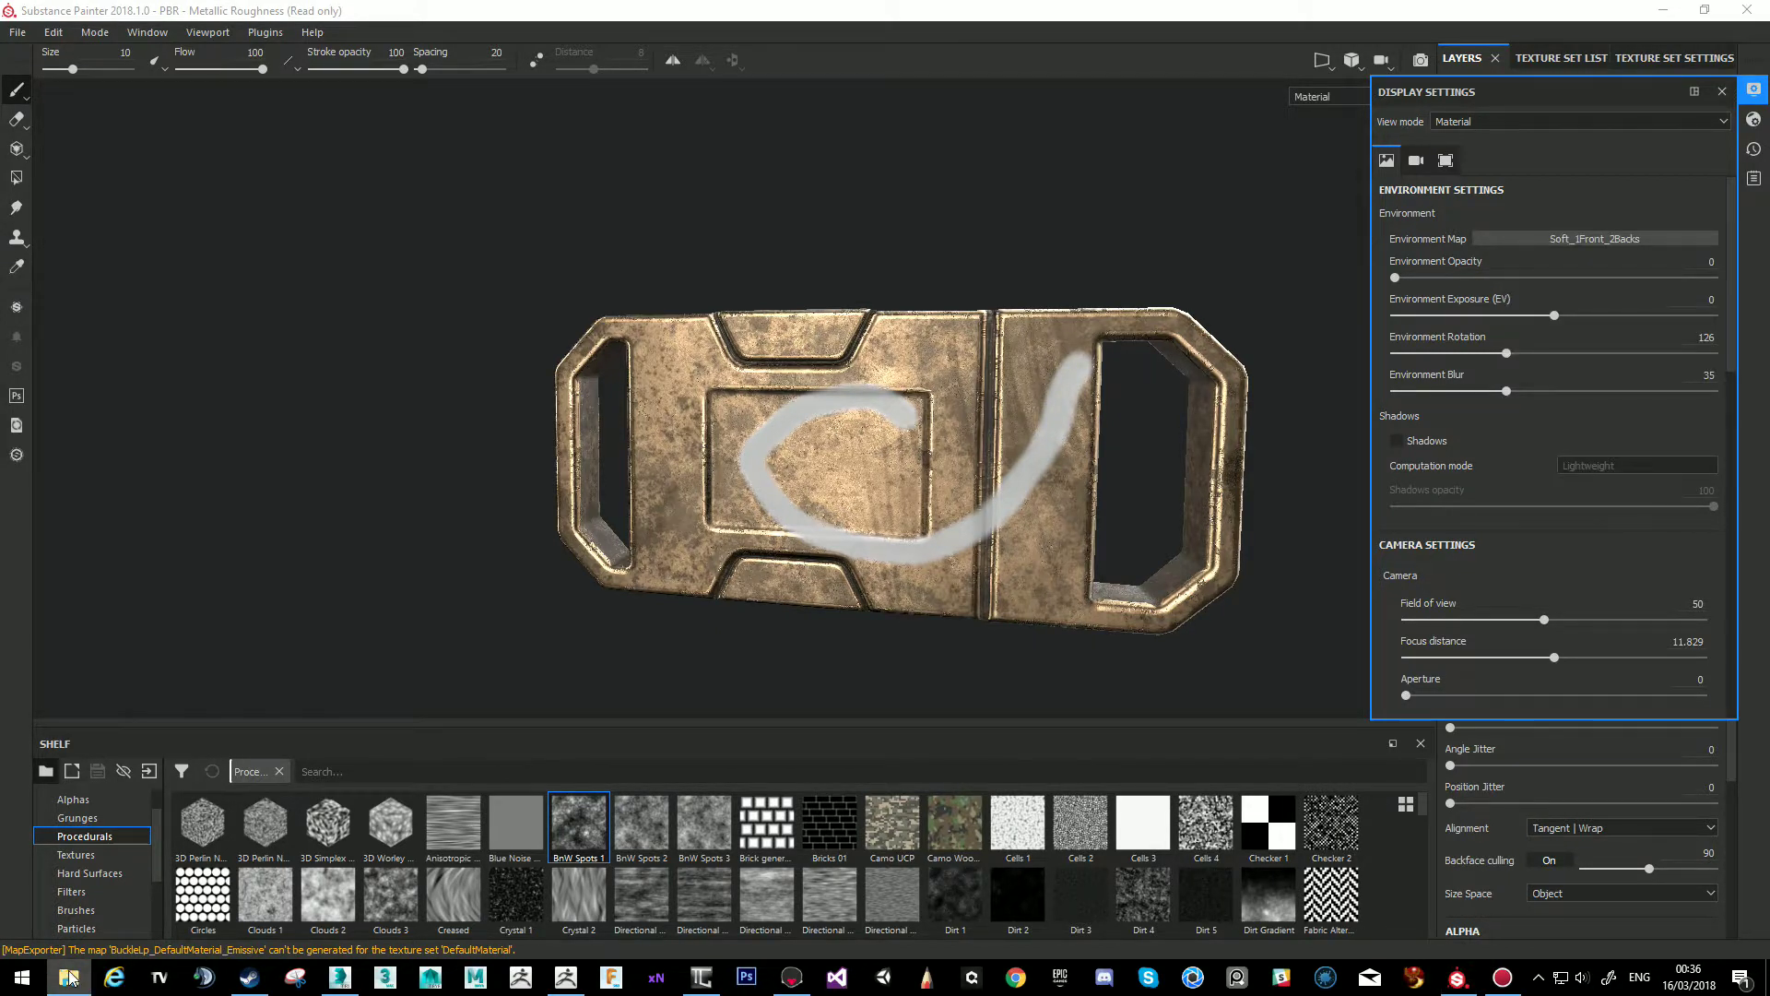
{"action": "right_click", "coordinate": [69, 977]}
{"action": "left_click", "coordinate": [83, 874]}
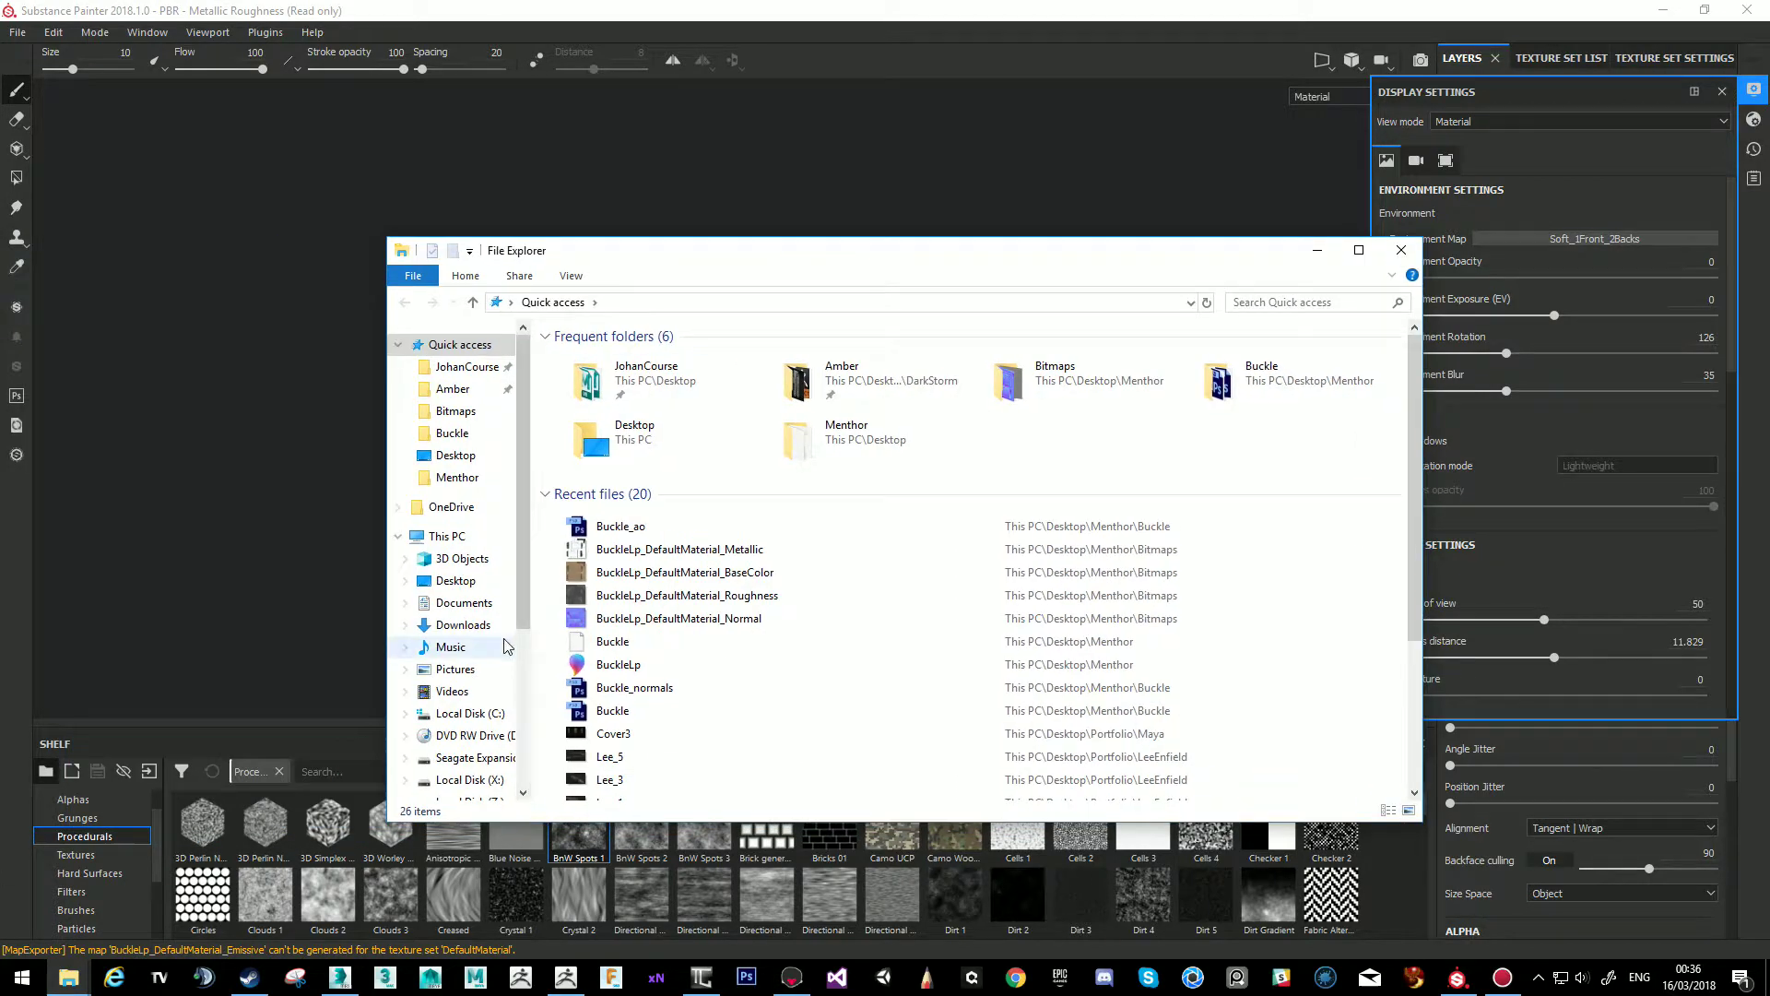
{"action": "scroll", "coordinate": [492, 730], "scroll_direction": "down", "scroll_amount": 1}
{"action": "scroll", "coordinate": [451, 618], "scroll_direction": "down", "scroll_amount": 3}
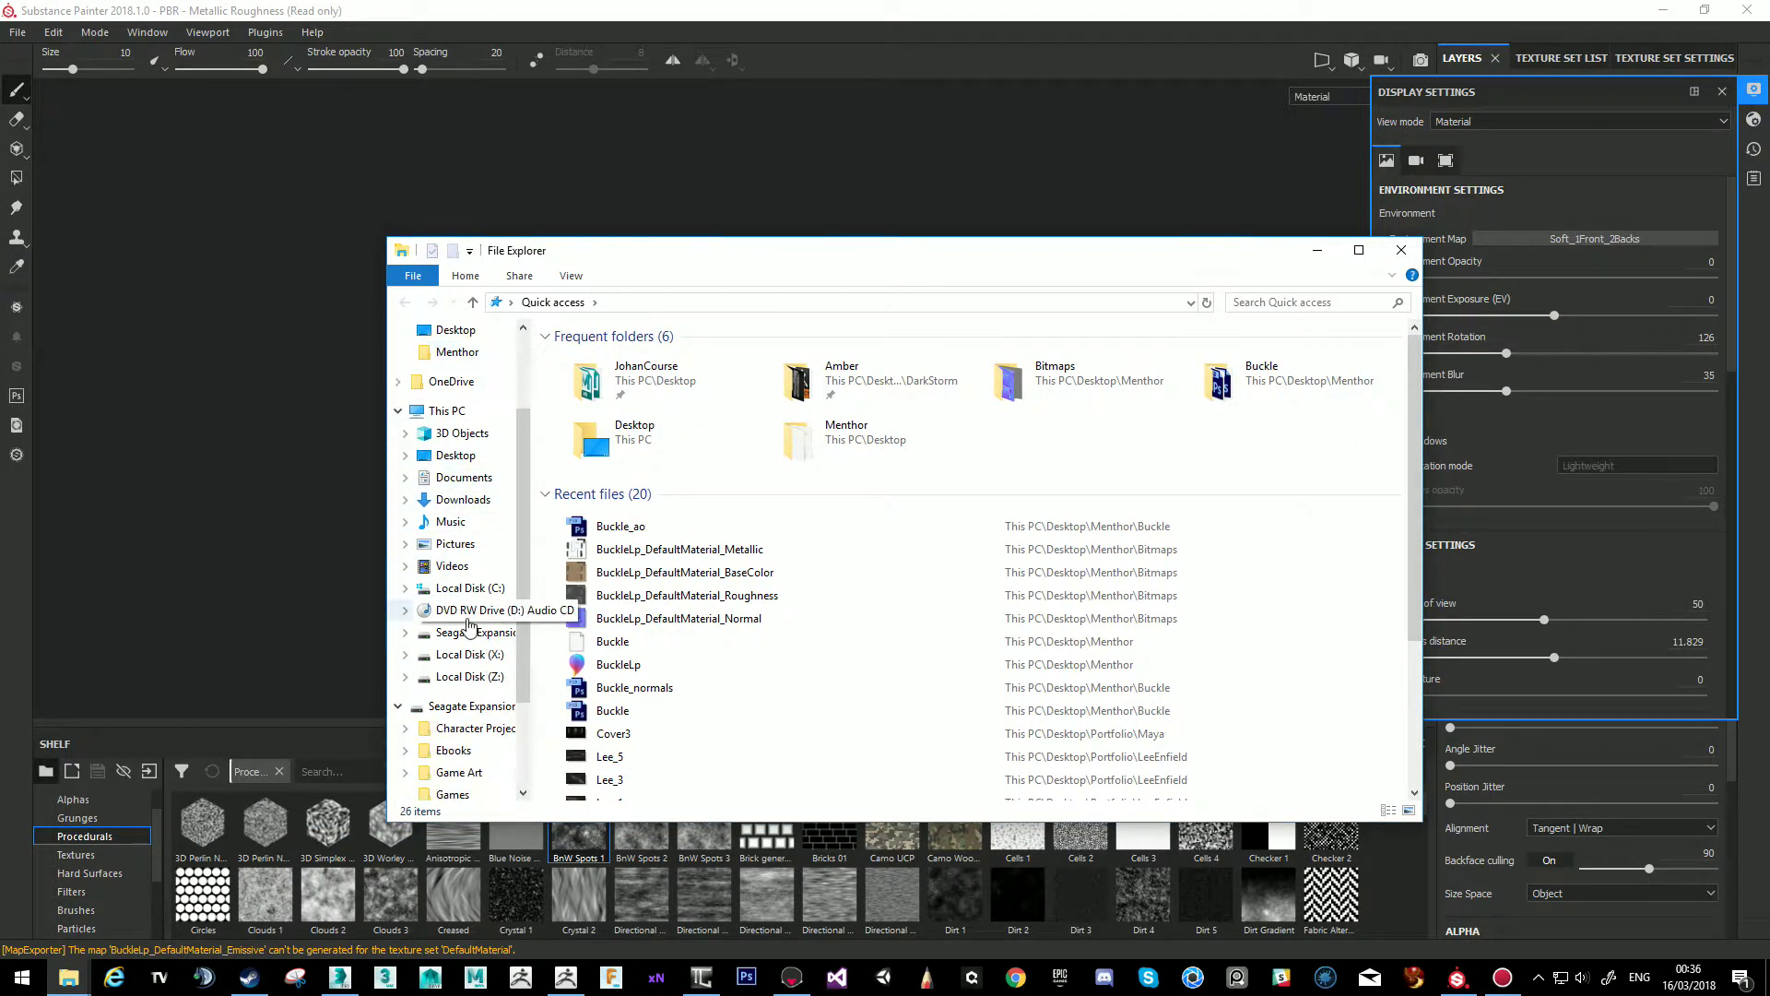
{"action": "left_click", "coordinate": [466, 507]}
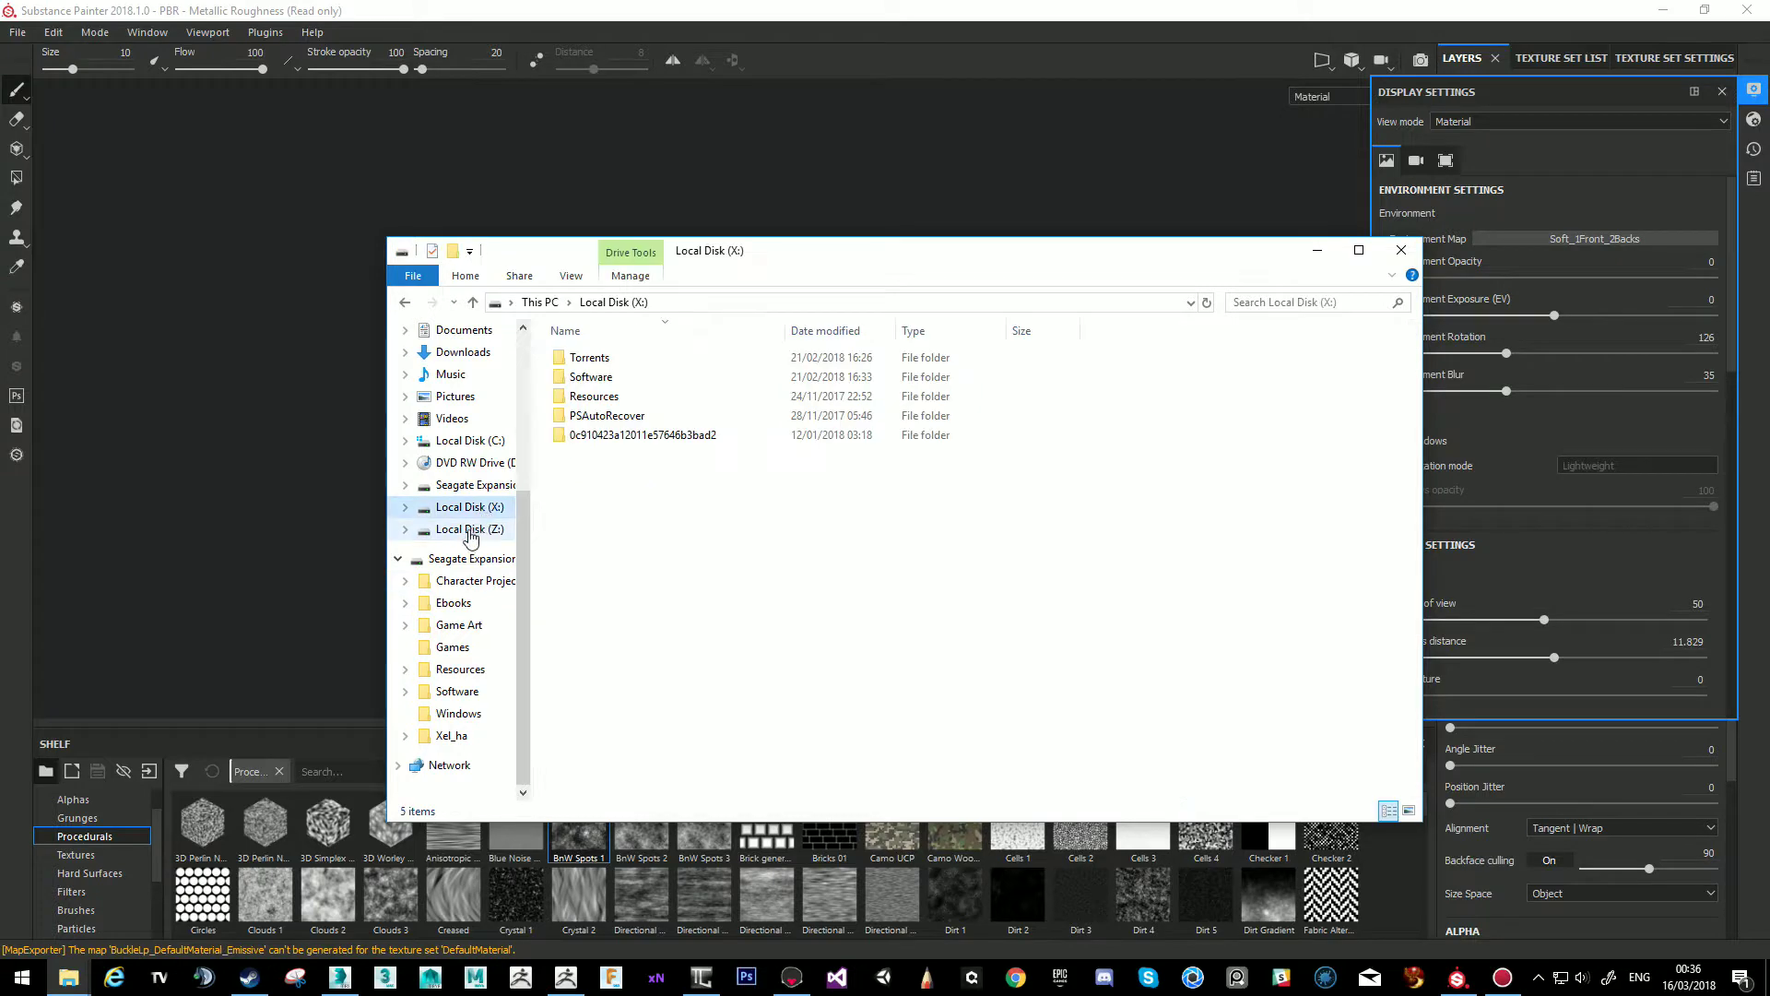
{"action": "left_click", "coordinate": [465, 531]}
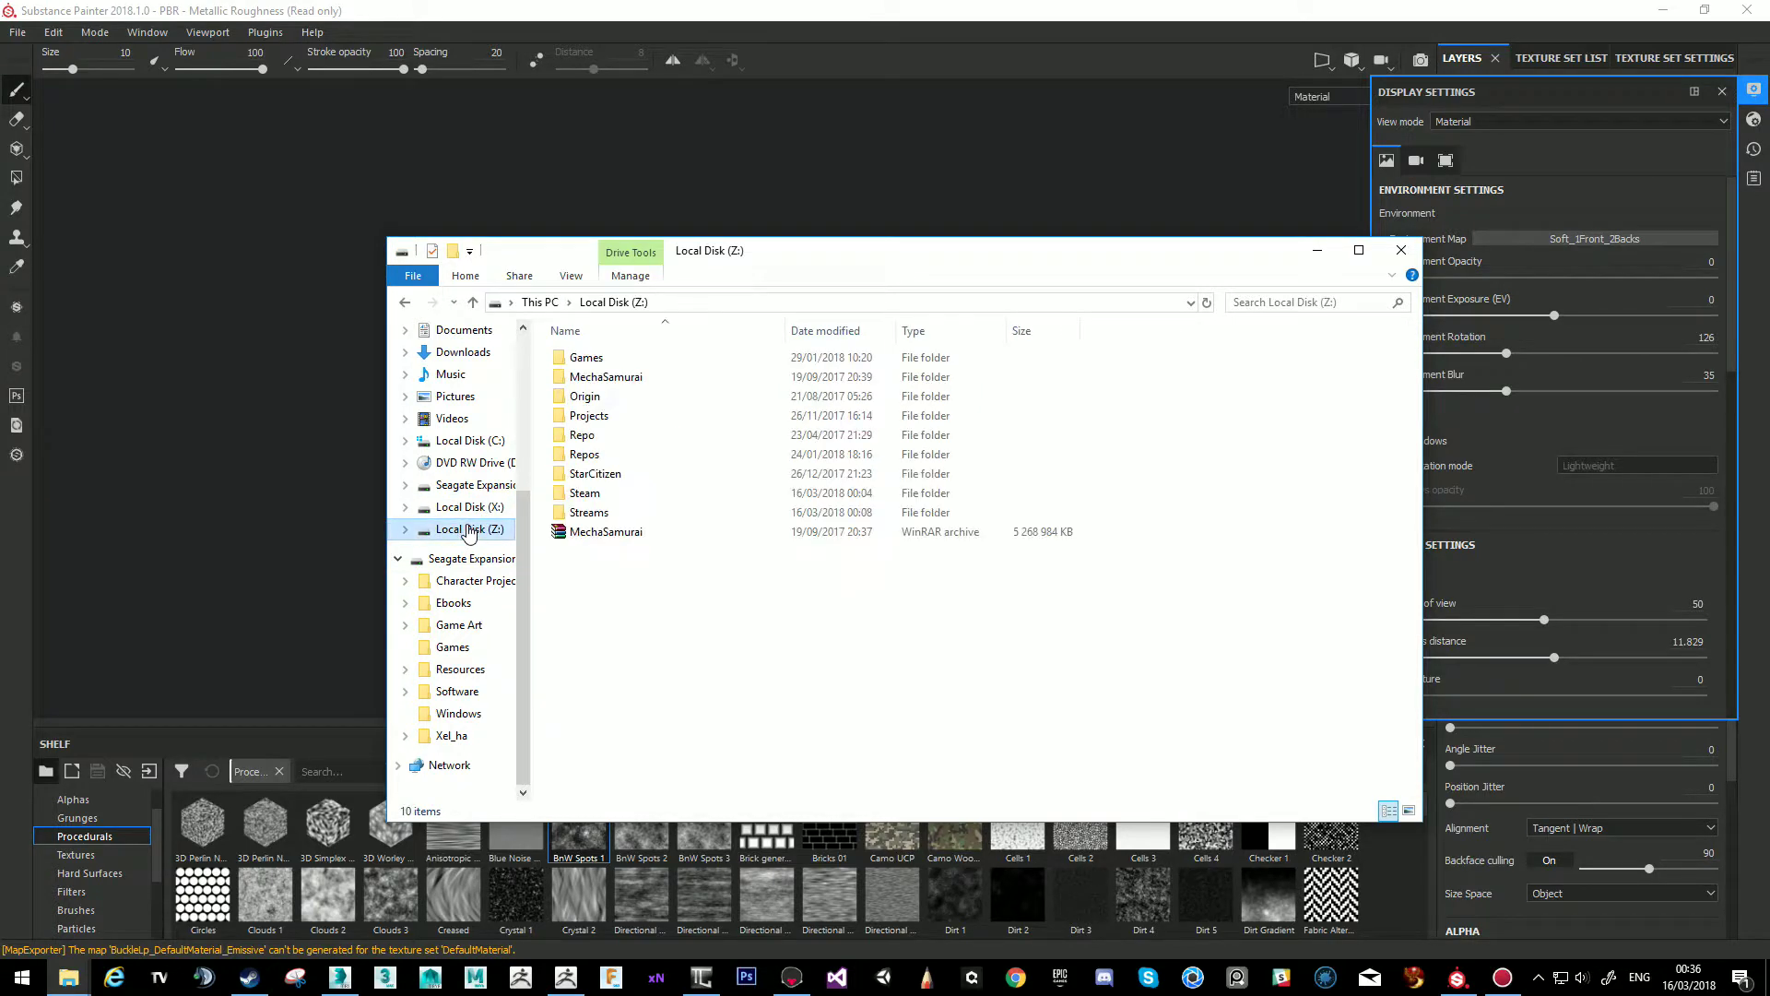
{"action": "double_click", "coordinate": [584, 493]}
{"action": "double_click", "coordinate": [595, 725]}
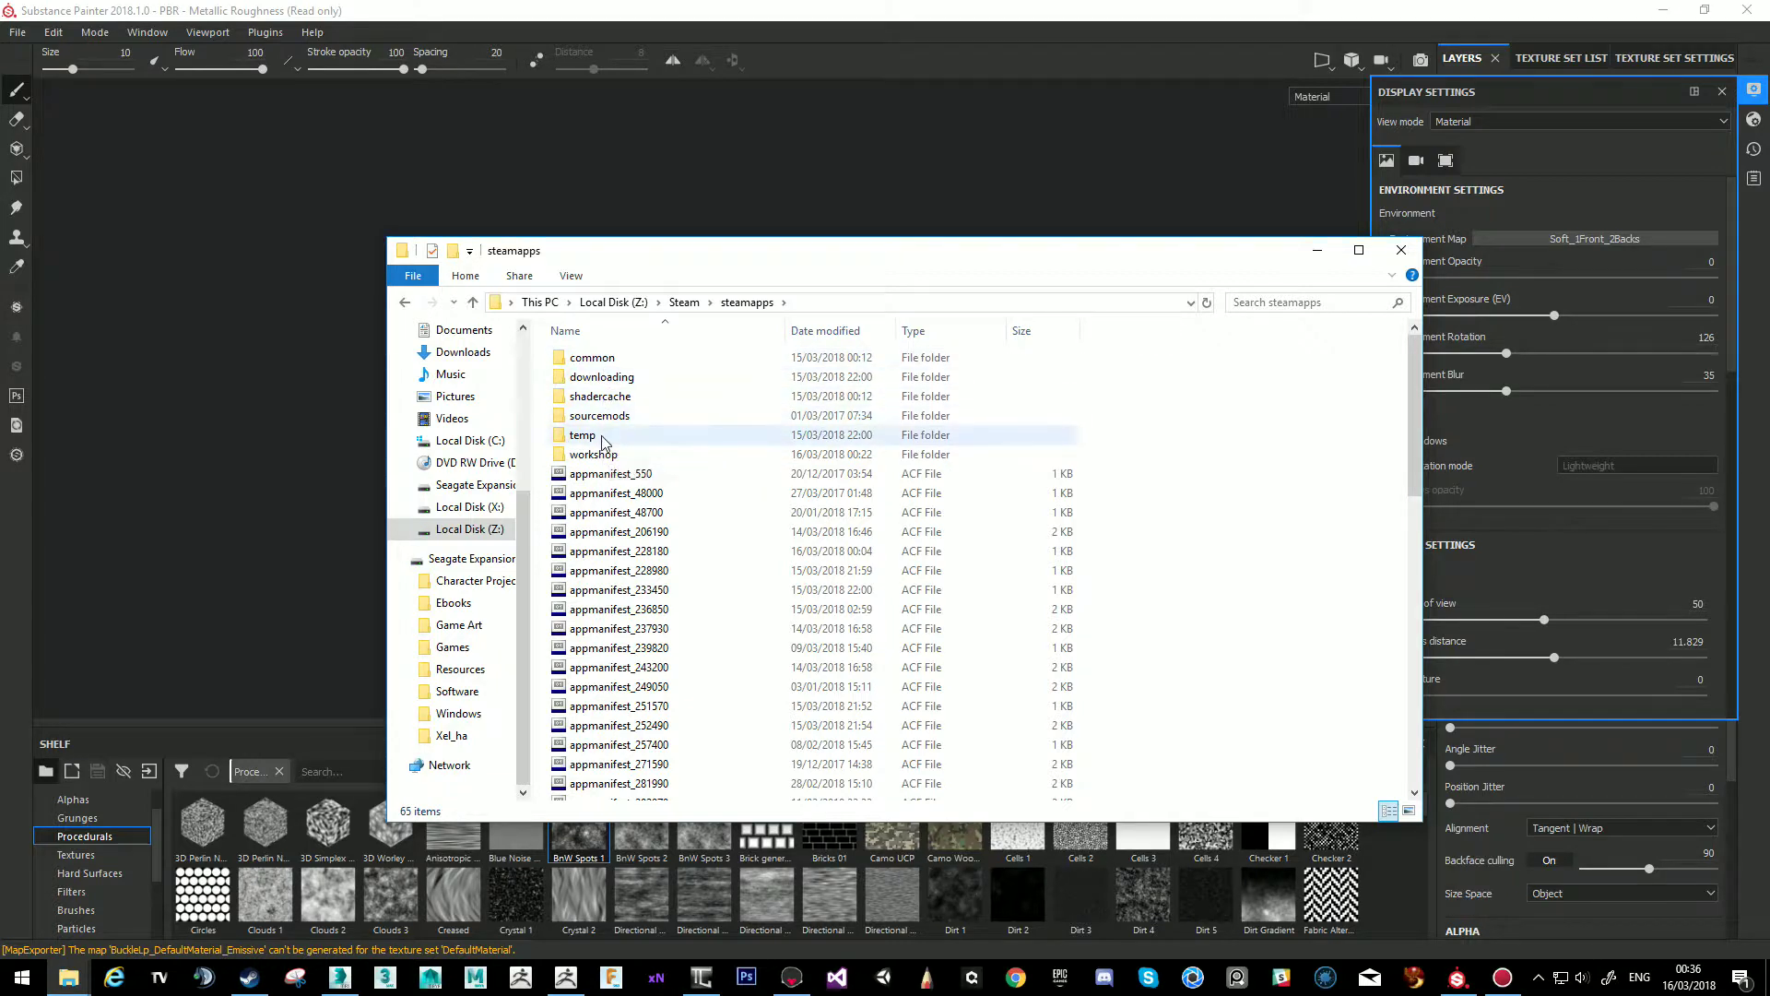
{"action": "double_click", "coordinate": [592, 357]}
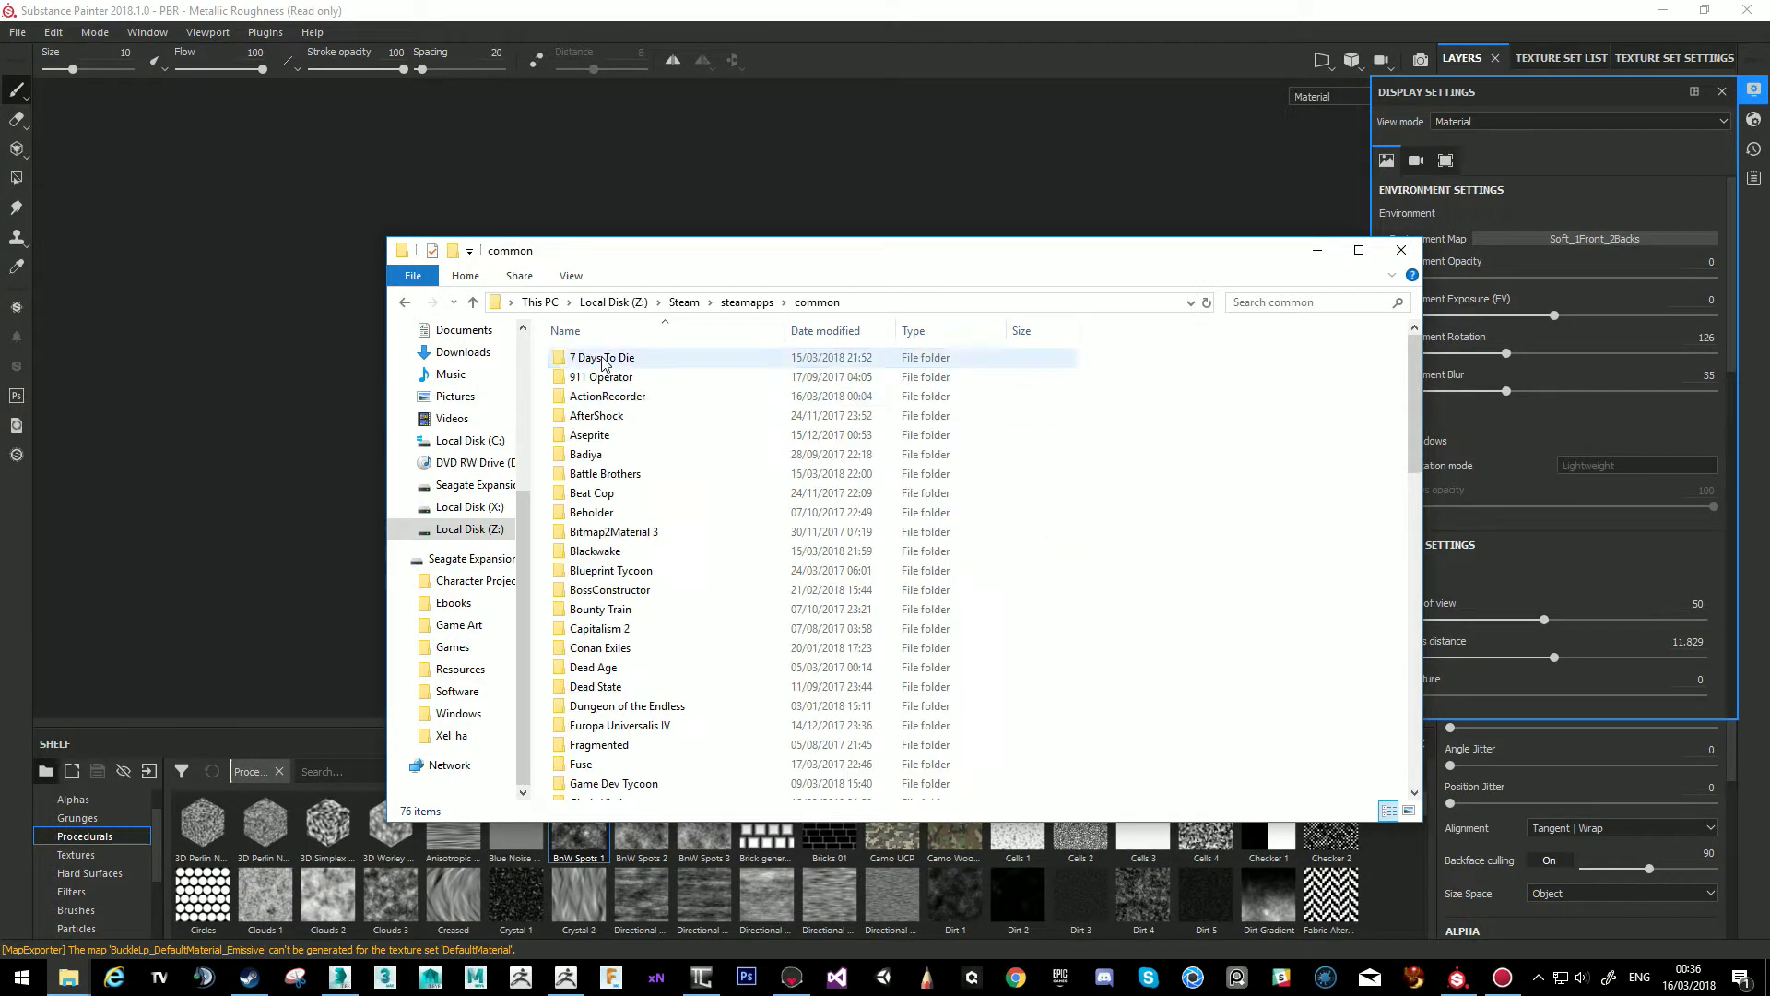
Browse to the allegorithmic environments folder in the Substance Painter 2018 resources shelf.
{"action": "scroll", "coordinate": [659, 535], "scroll_direction": "down", "scroll_amount": 3}
{"action": "scroll", "coordinate": [645, 544], "scroll_direction": "down", "scroll_amount": 6}
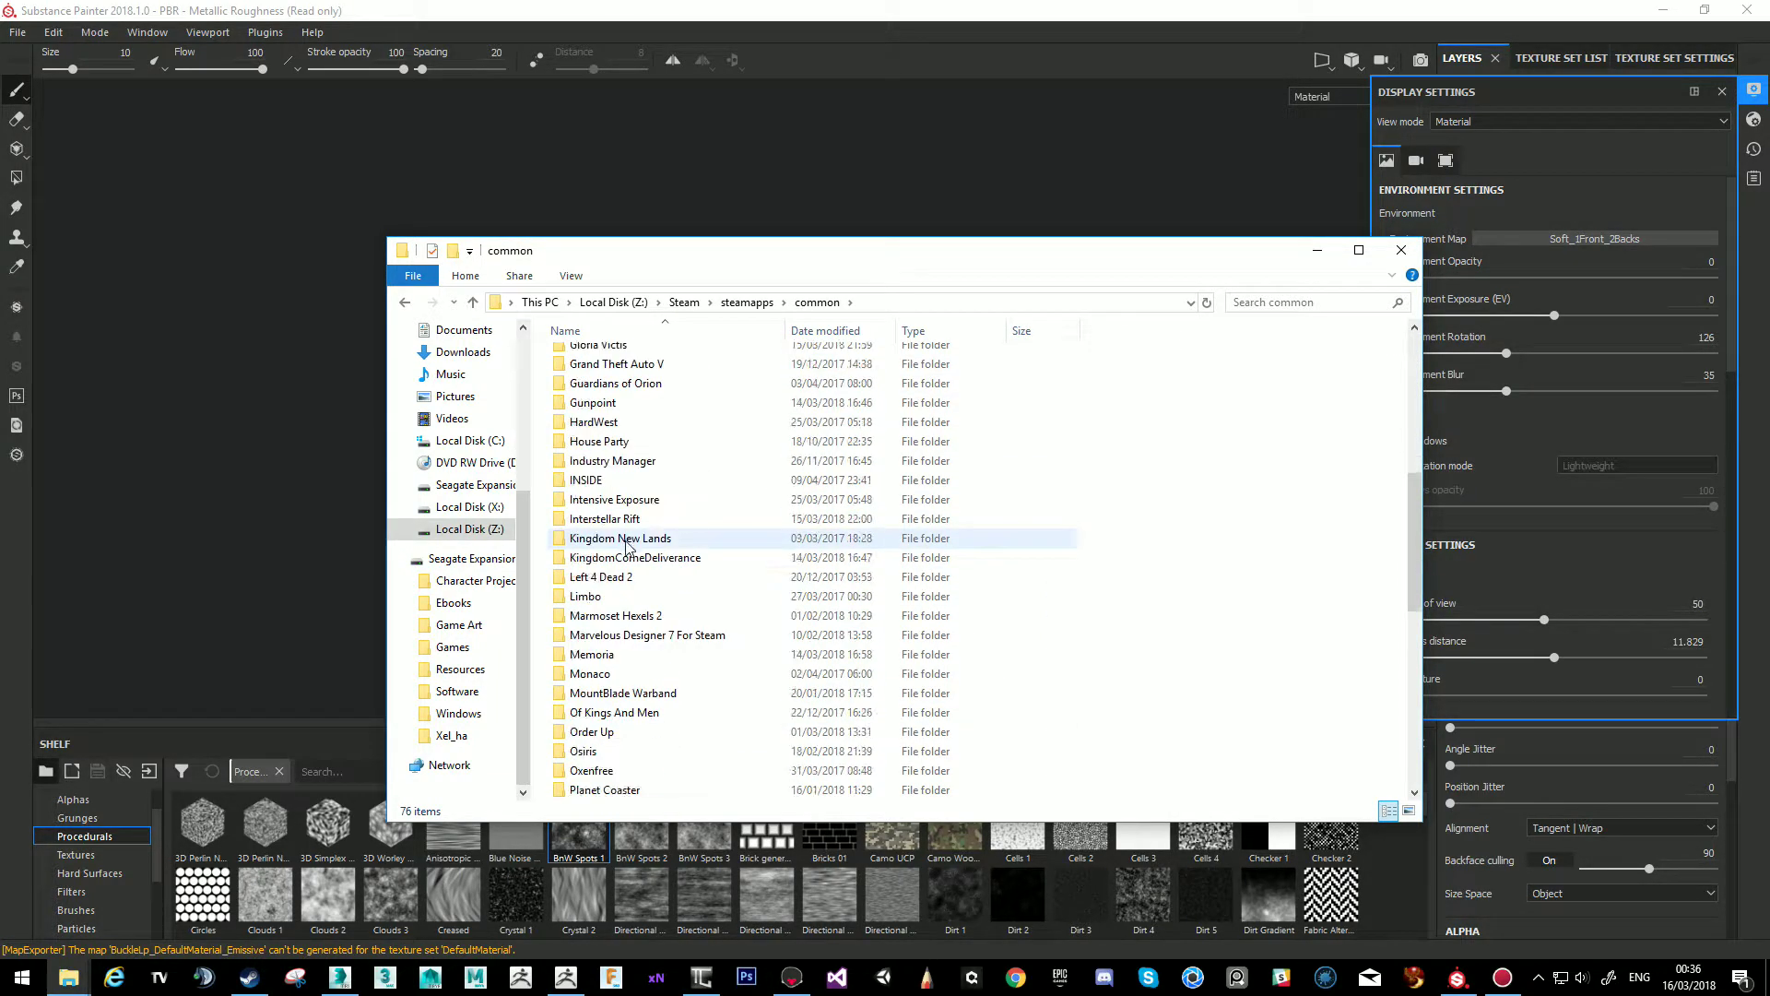
{"action": "scroll", "coordinate": [631, 772], "scroll_direction": "down", "scroll_amount": 2}
{"action": "left_click", "coordinate": [616, 773]}
{"action": "double_click", "coordinate": [616, 773]}
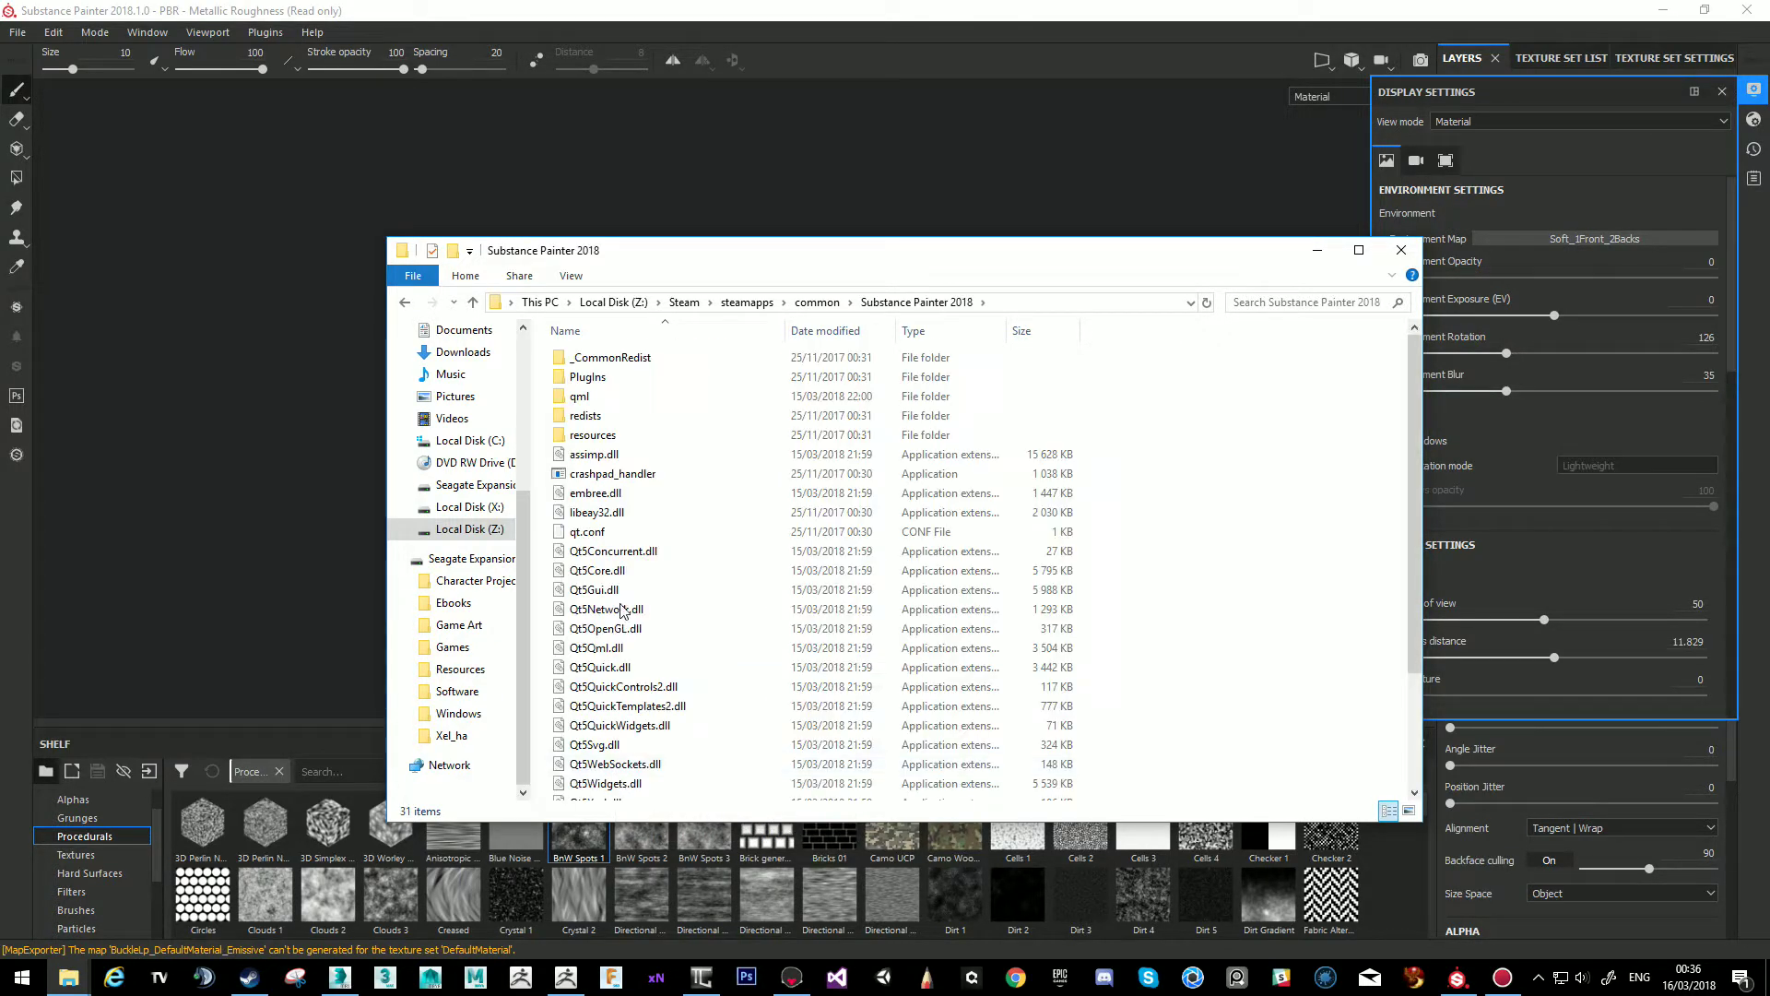
{"action": "double_click", "coordinate": [600, 434]}
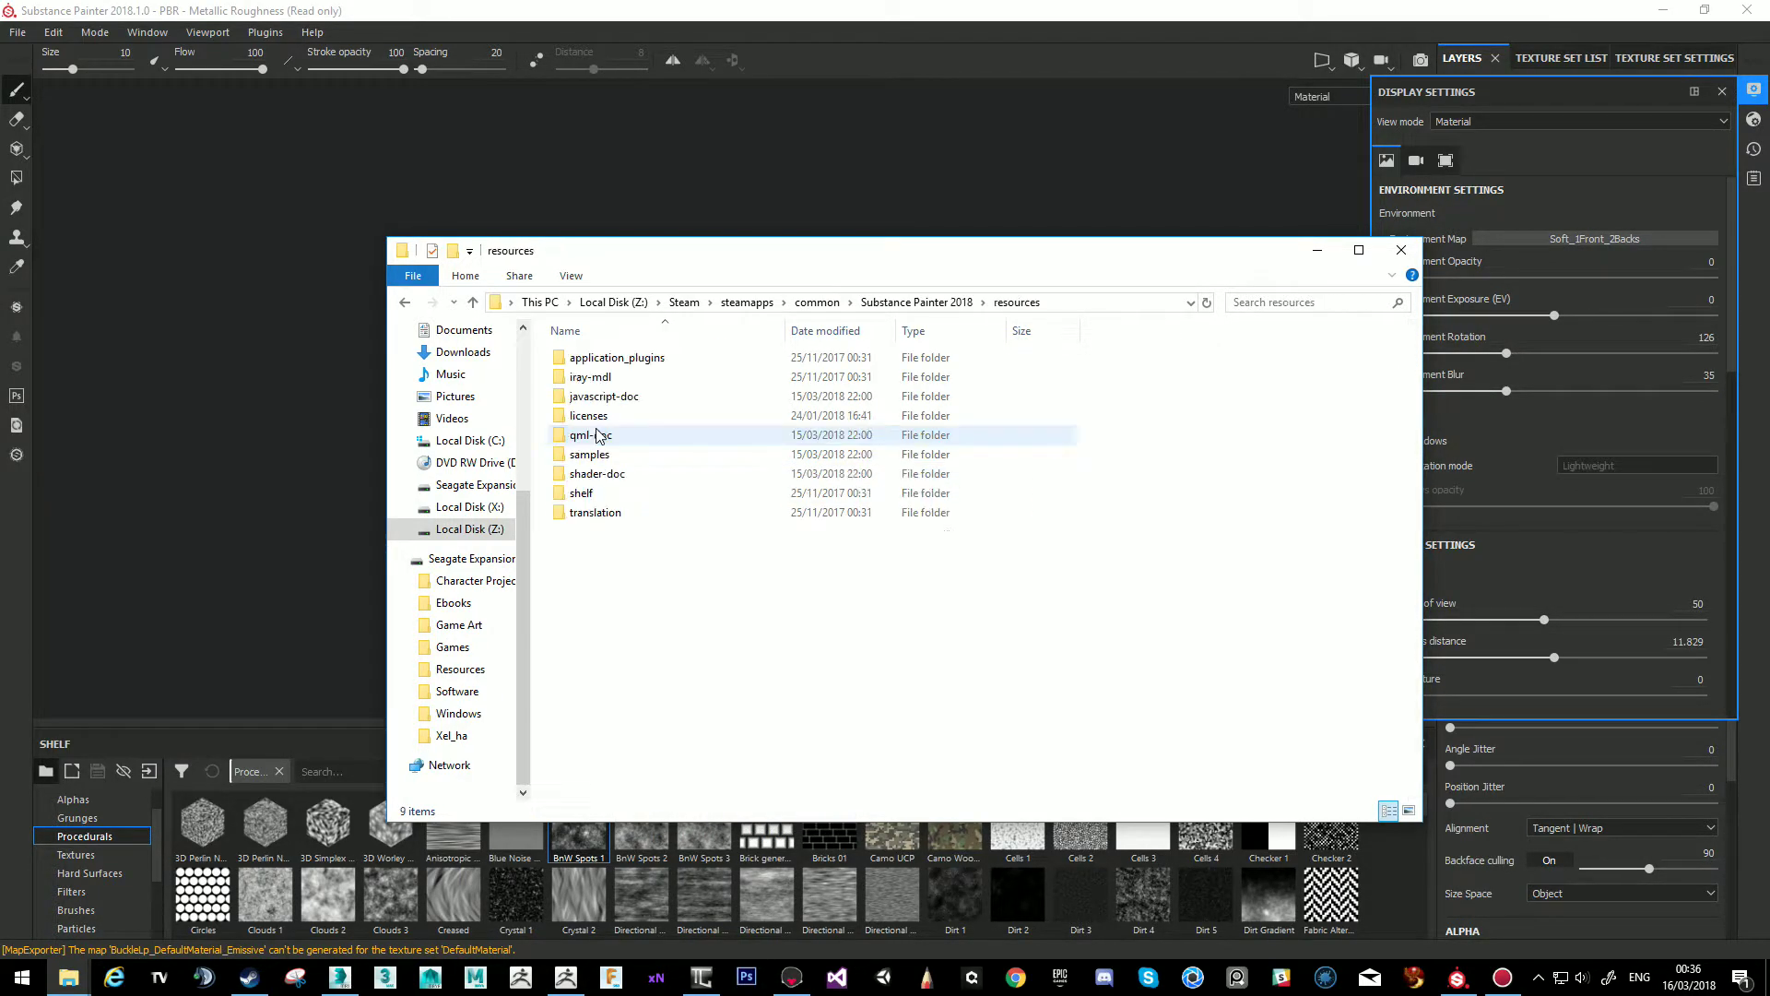
{"action": "double_click", "coordinate": [586, 494]}
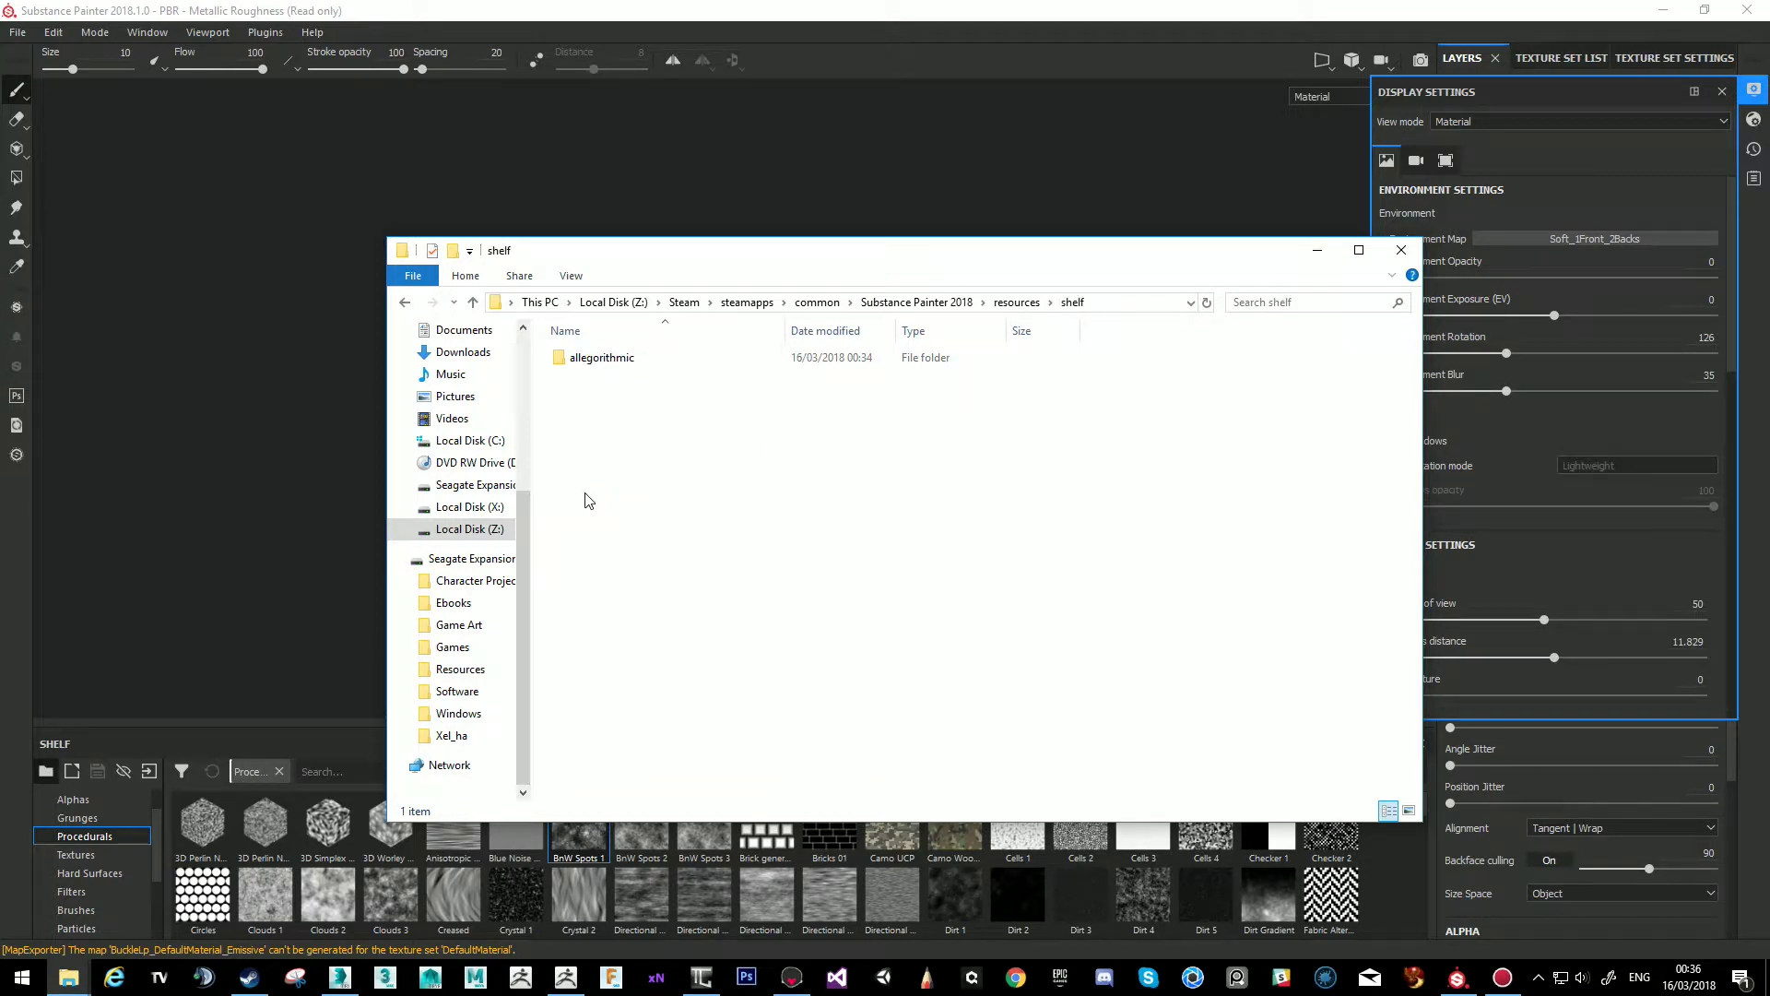
{"action": "double_click", "coordinate": [623, 360]}
{"action": "double_click", "coordinate": [597, 435]}
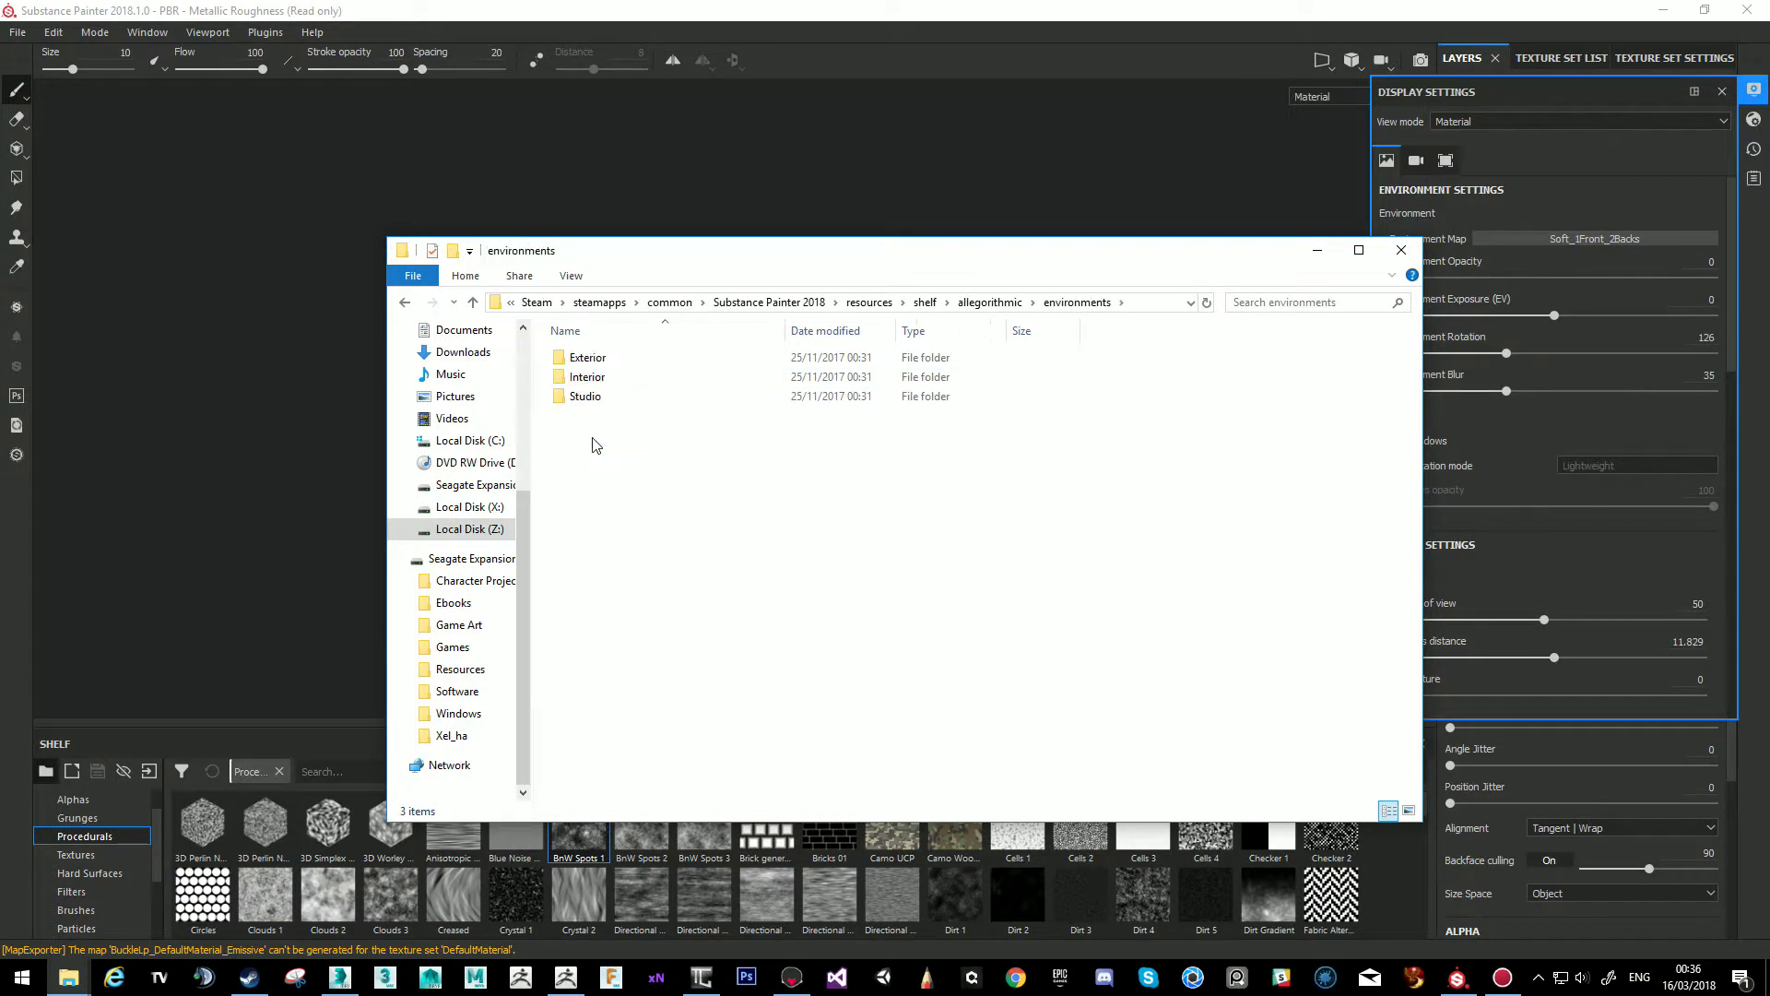
Open the Soft_1Front_2Backs EXR file from the Studio environments folder in Photoshop.
{"action": "double_click", "coordinate": [586, 396]}
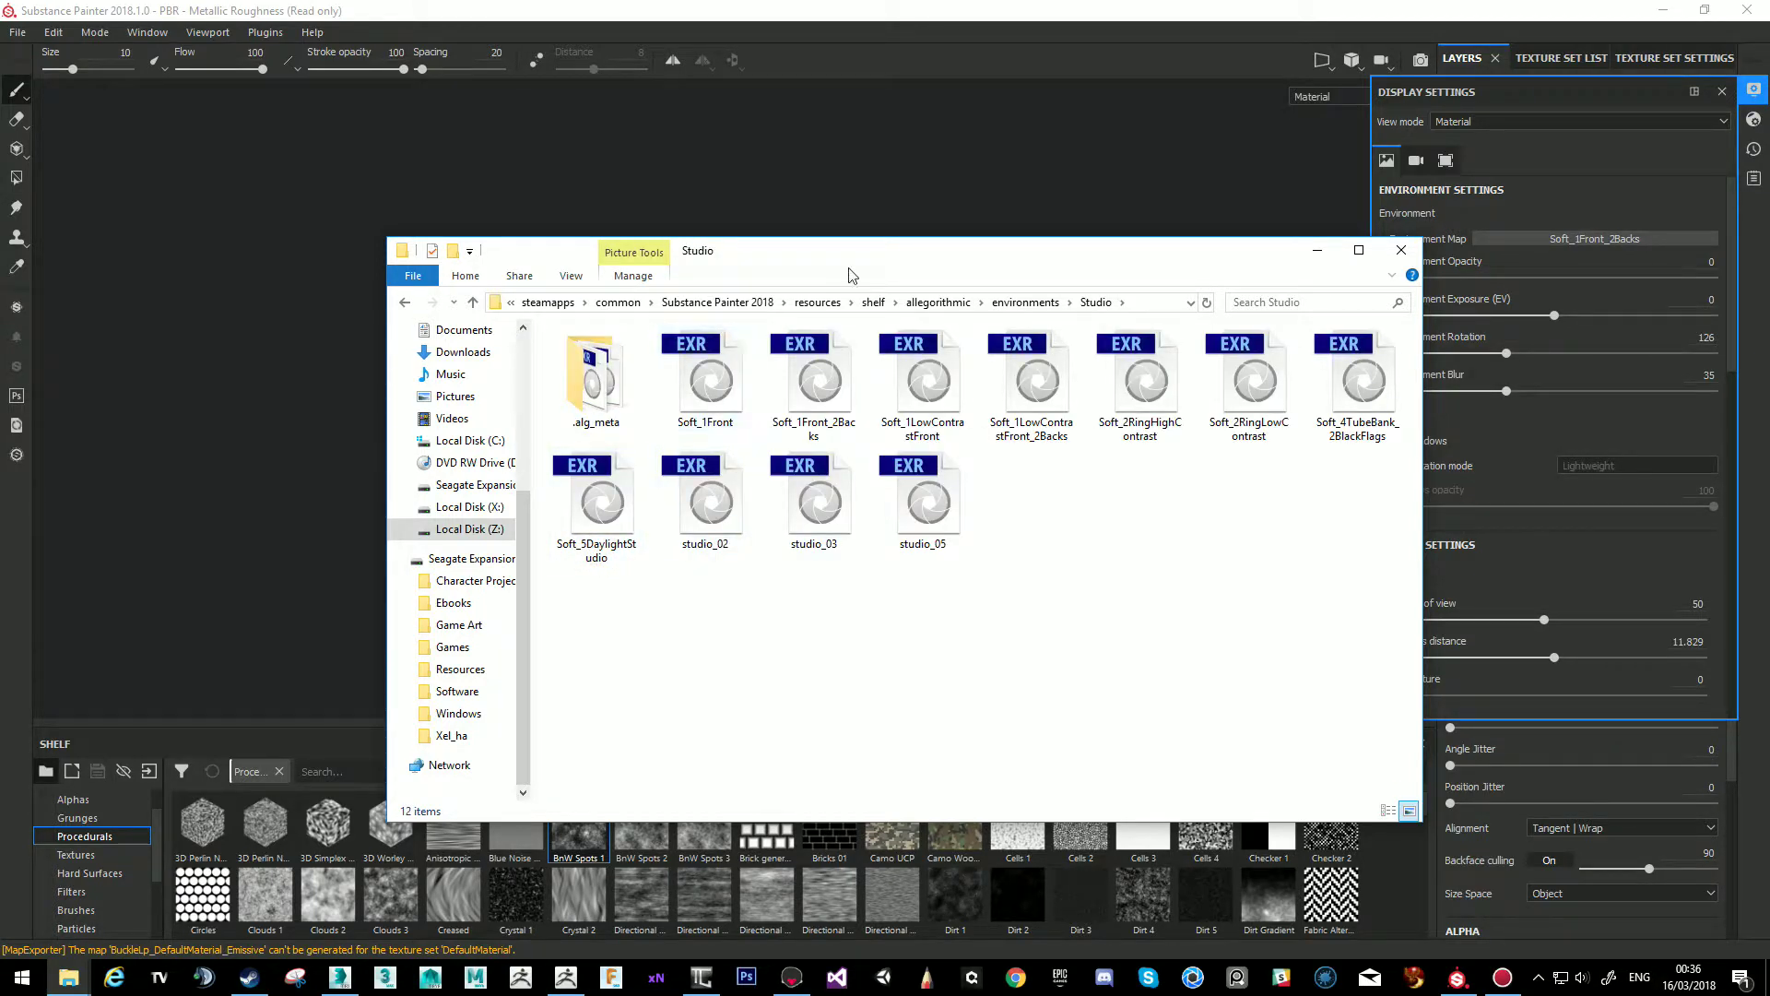
{"action": "left_click_drag", "start_coordinate": [902, 267], "coordinate": [776, 272]}
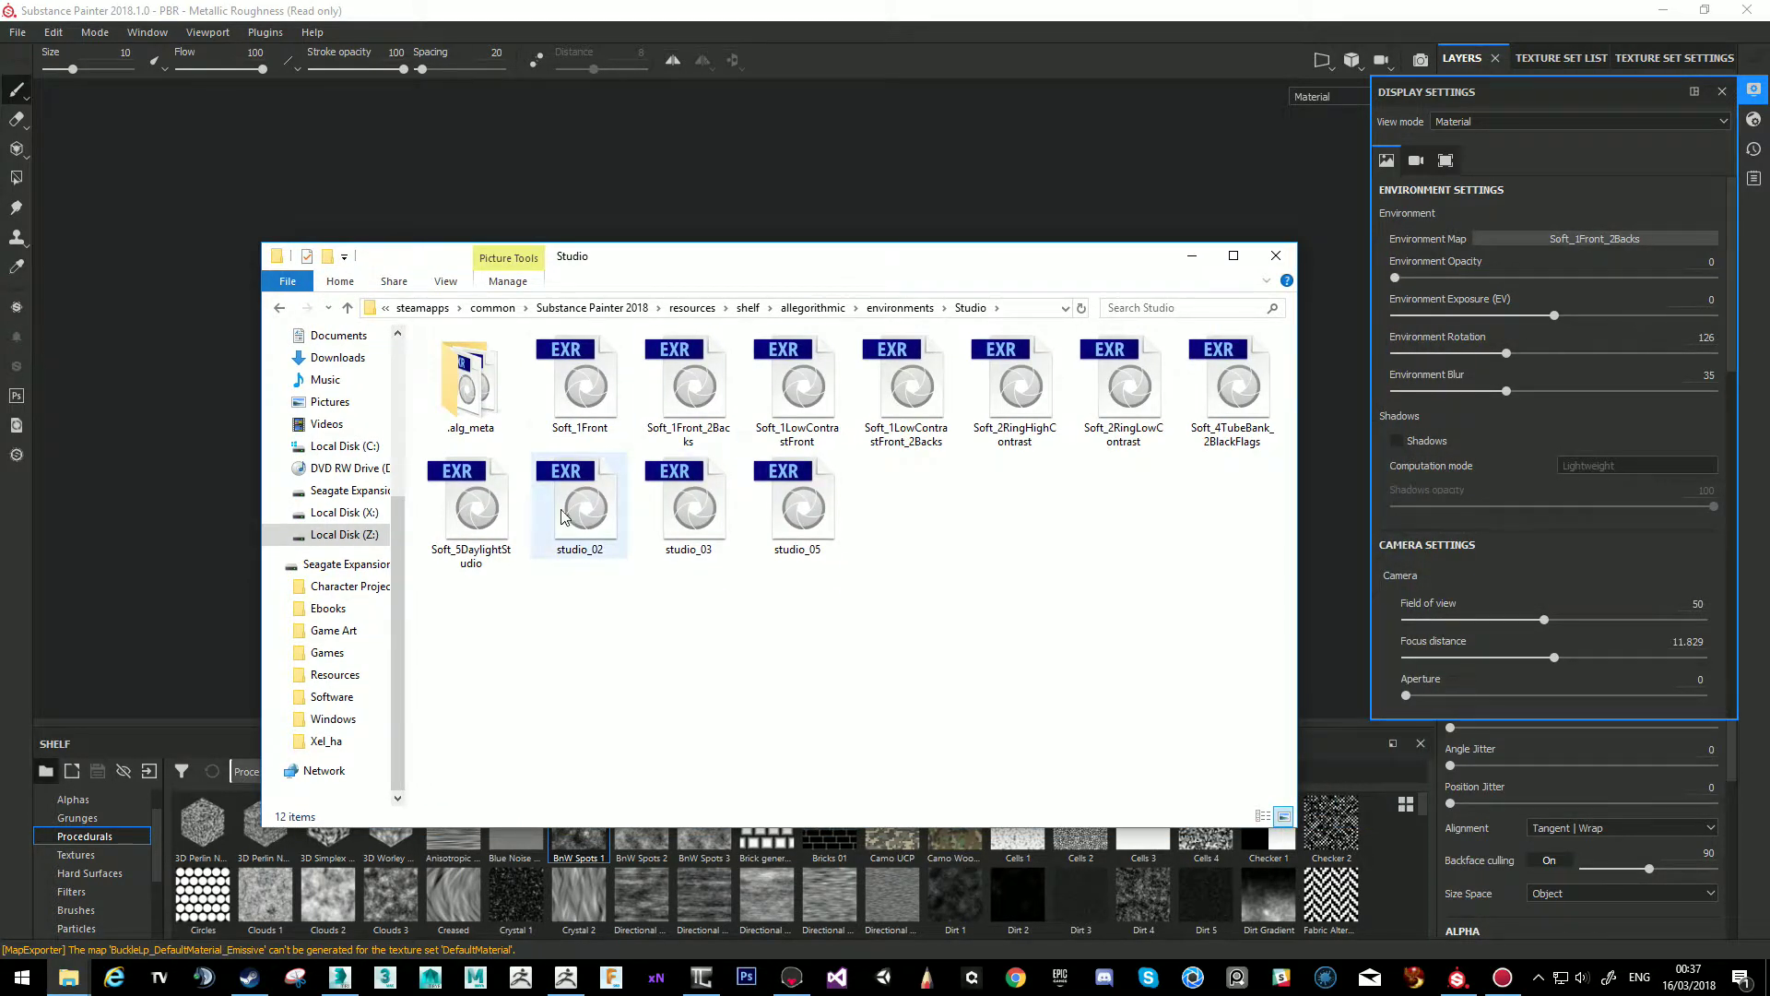
{"action": "left_click", "coordinate": [707, 396]}
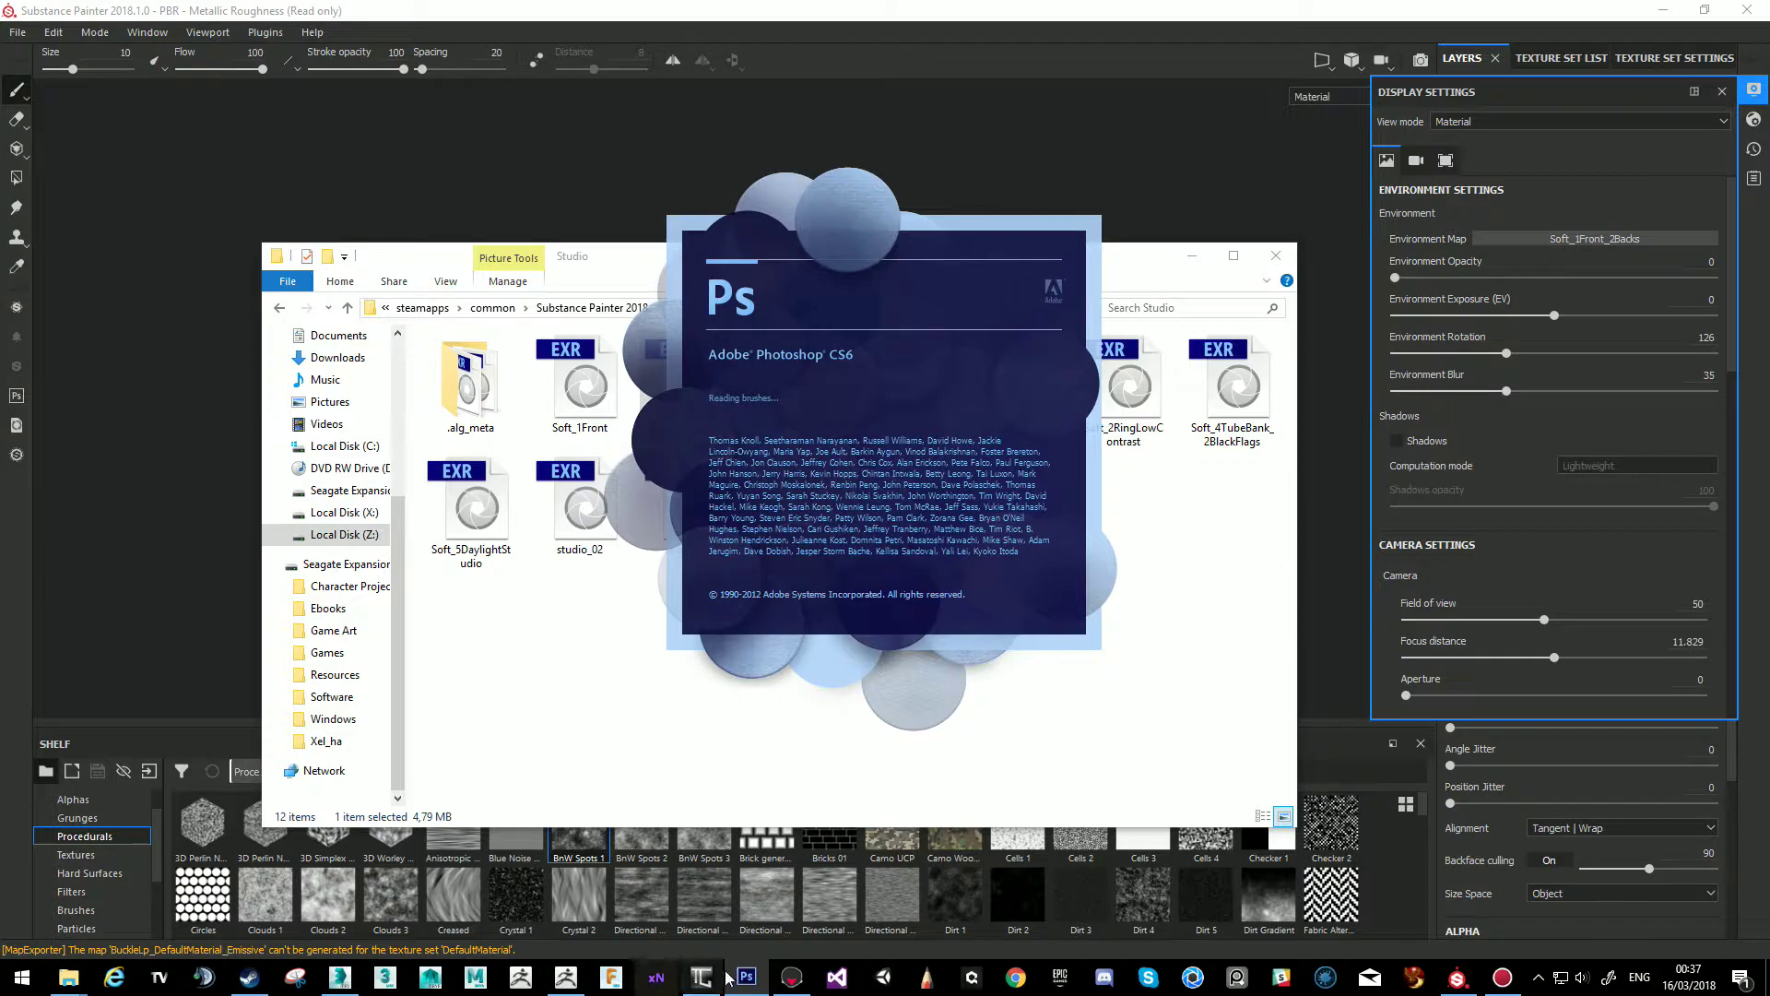
Switch to Marmoset Toolbag and start opening a custom sky file, browsing to drive Z.
{"action": "left_click", "coordinate": [791, 977]}
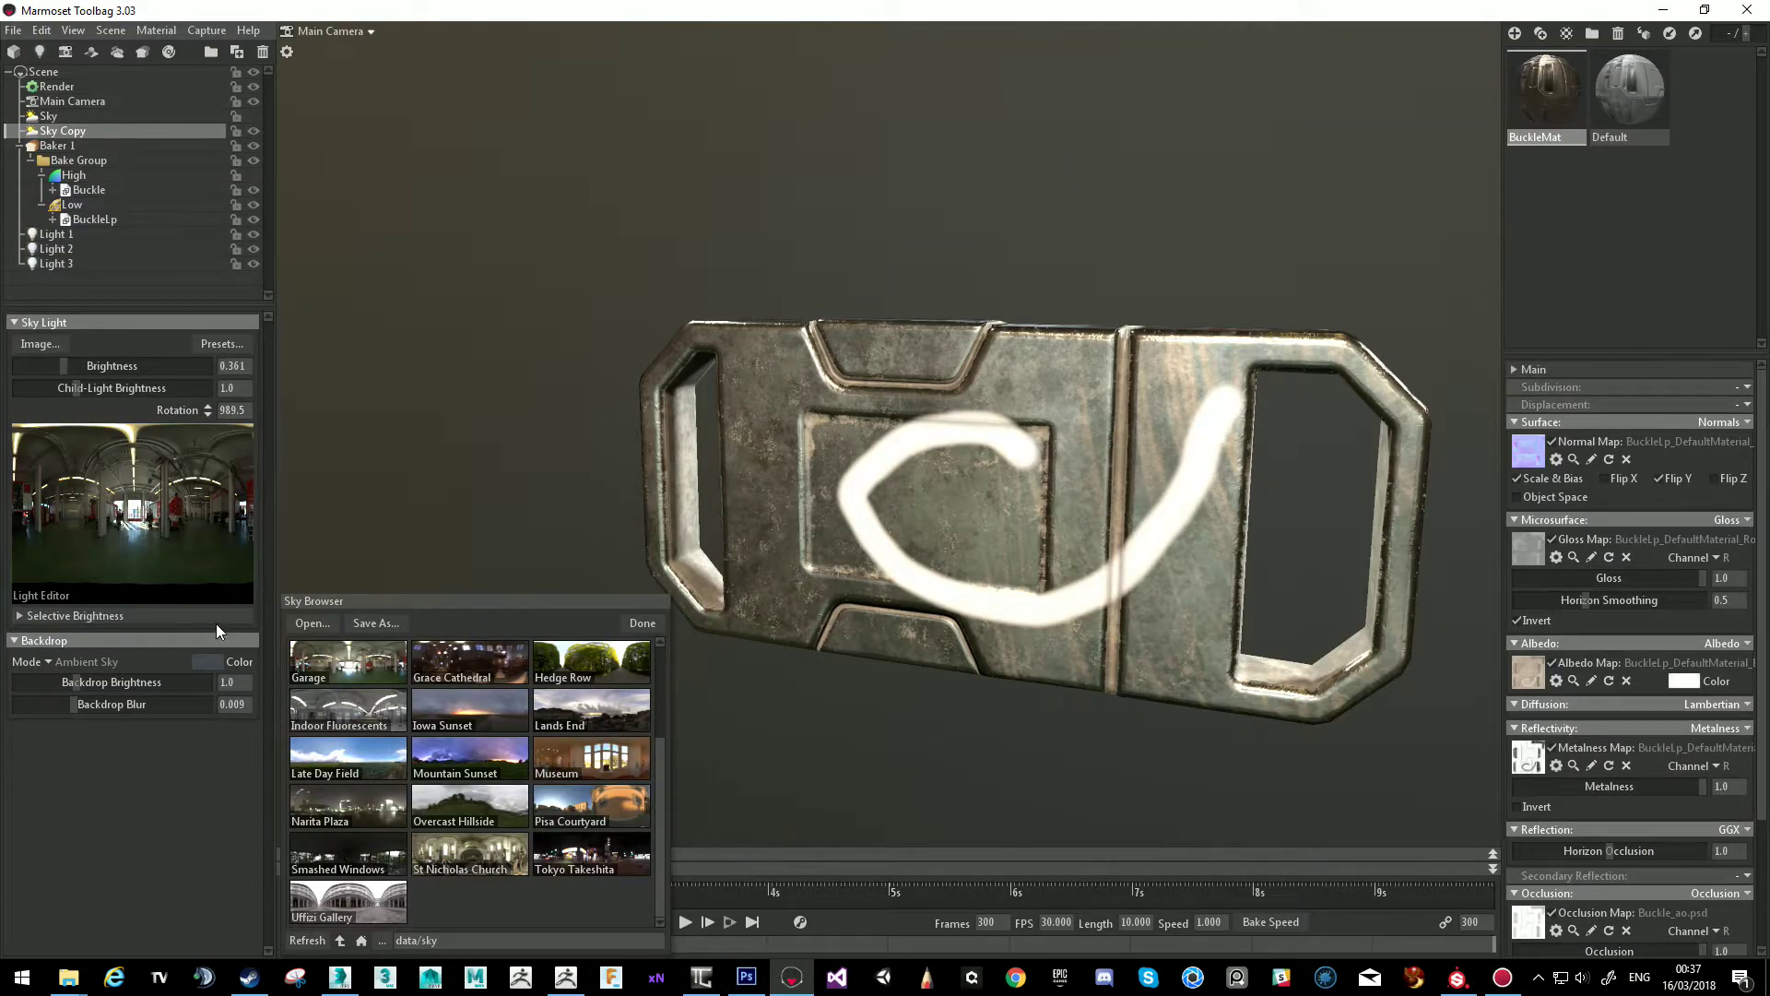
{"action": "left_click", "coordinate": [322, 623]}
{"action": "scroll", "coordinate": [161, 626], "scroll_direction": "down", "scroll_amount": 1}
{"action": "scroll", "coordinate": [161, 626], "scroll_direction": "down", "scroll_amount": 2}
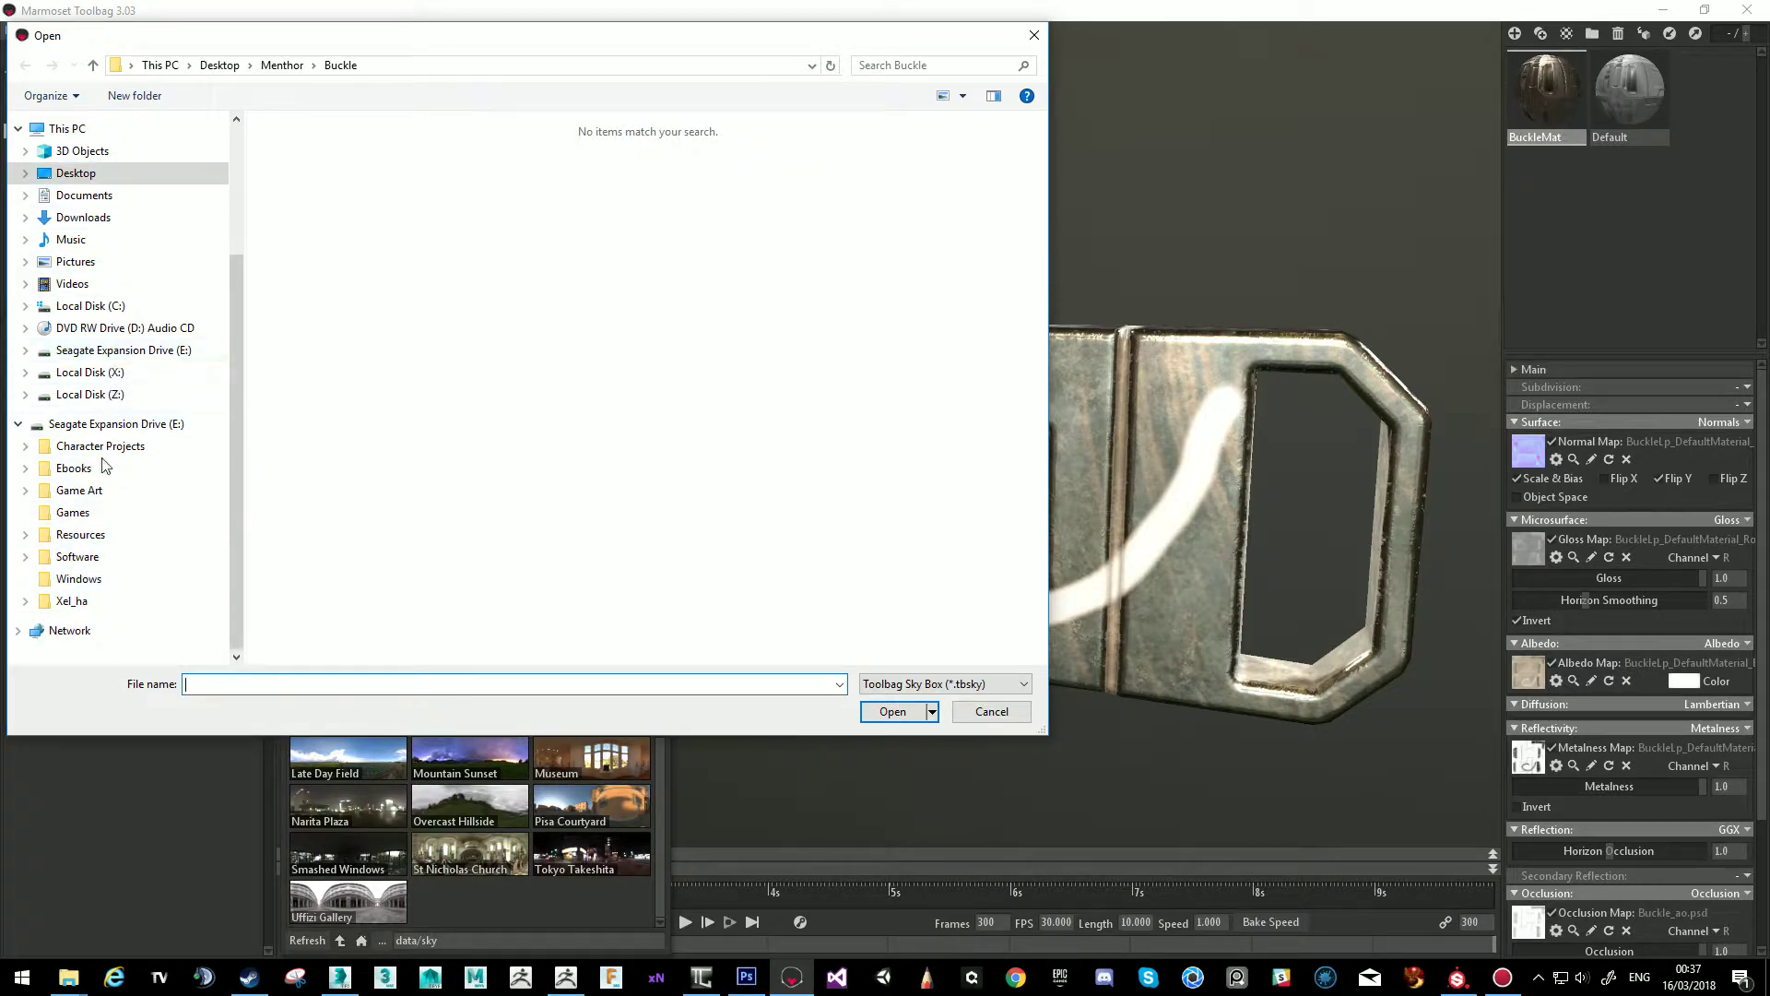
{"action": "left_click", "coordinate": [85, 395]}
Load the EXR in Photoshop with its alpha data as transparency, and return to Marmoset Toolbag.
{"action": "key", "text": "alt+Tab"}
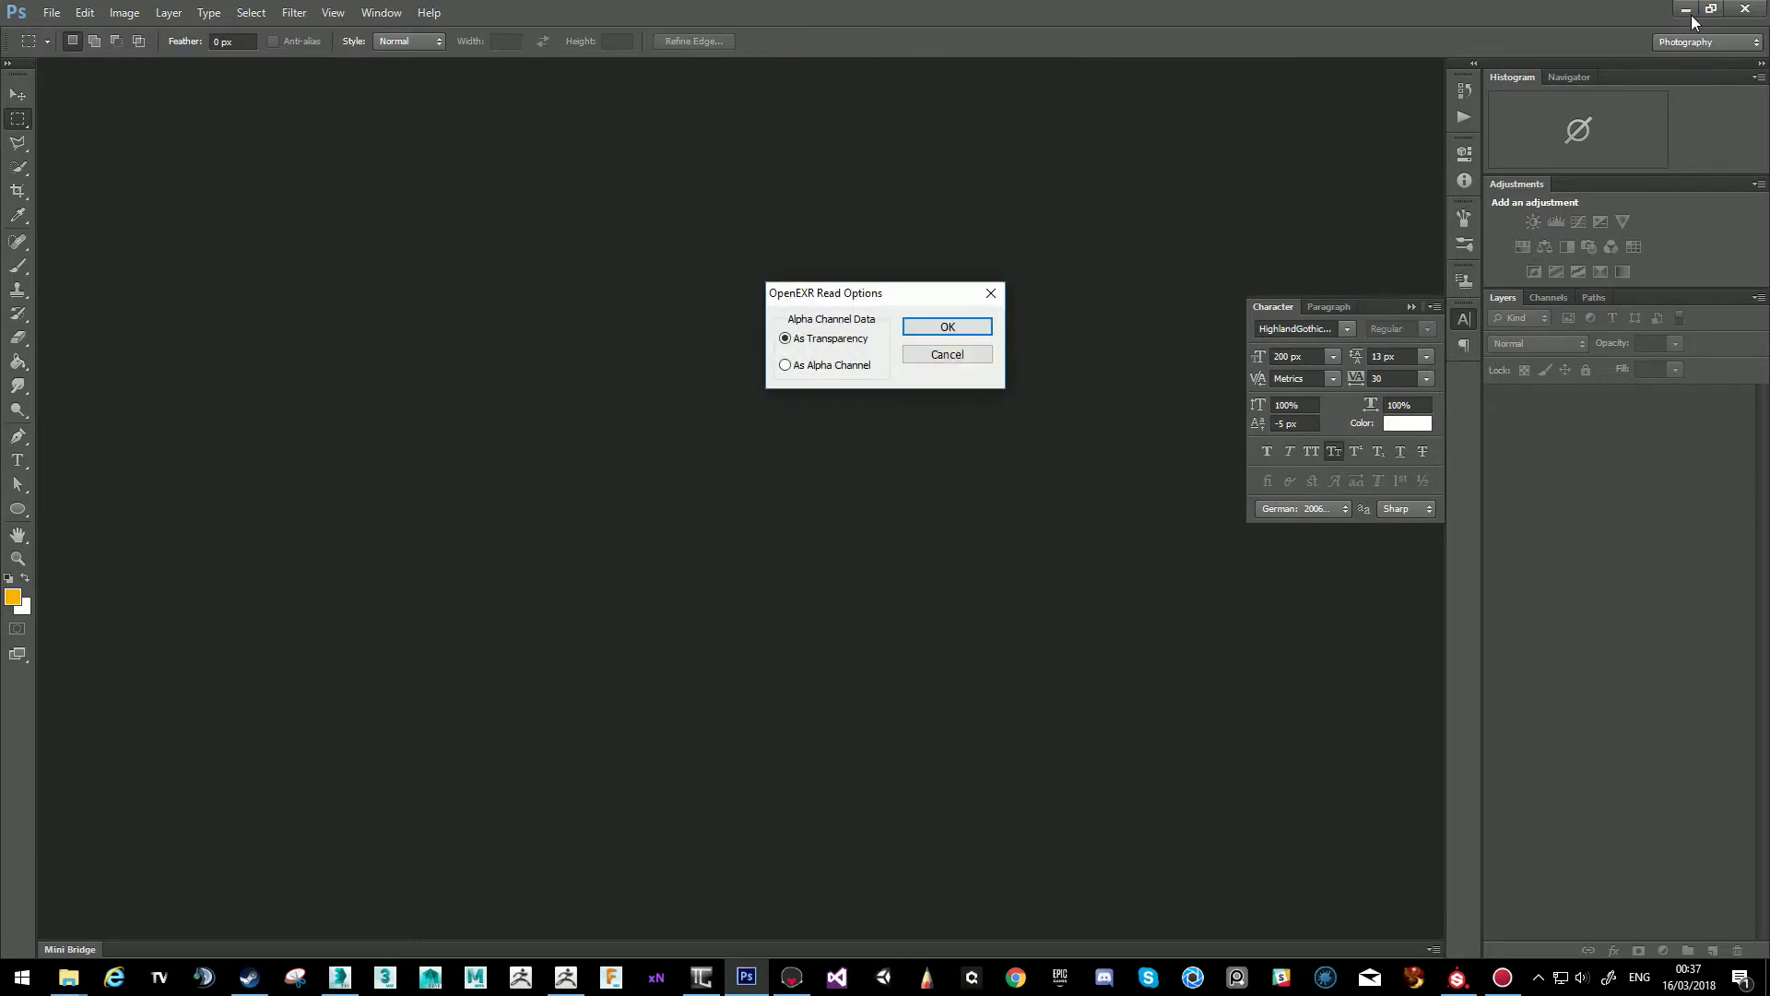
{"action": "left_click", "coordinate": [948, 328]}
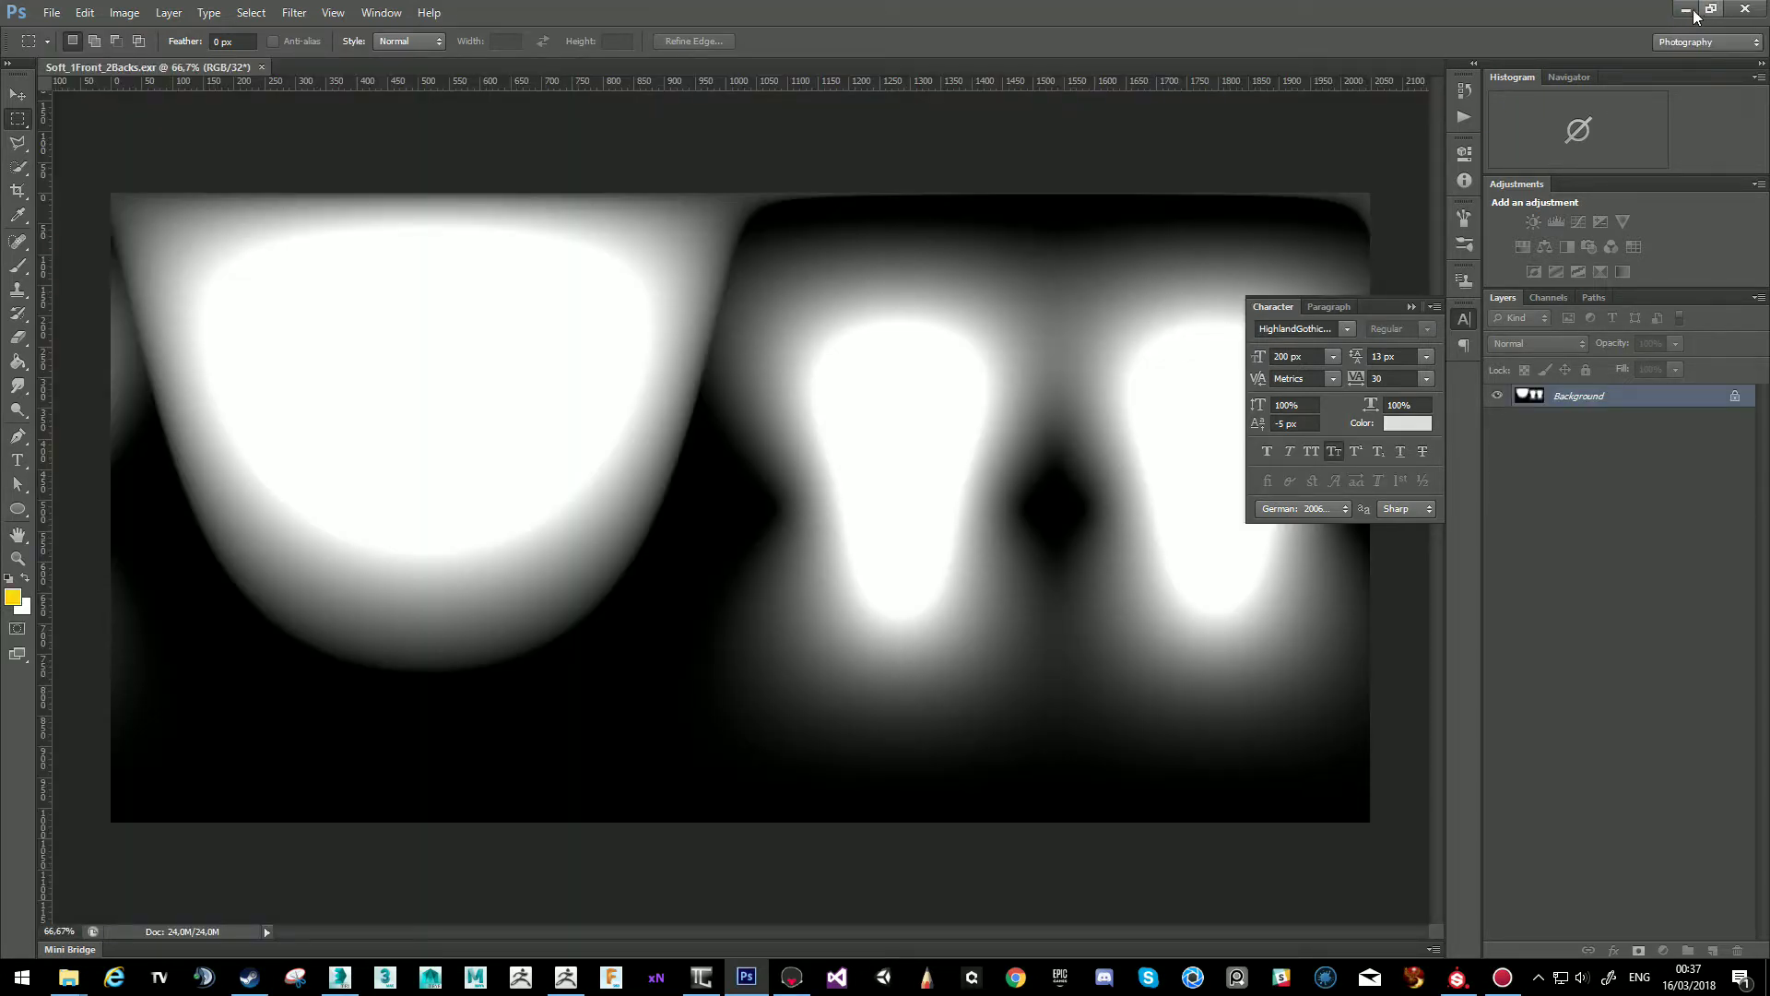
{"action": "key", "text": "alt+Tab"}
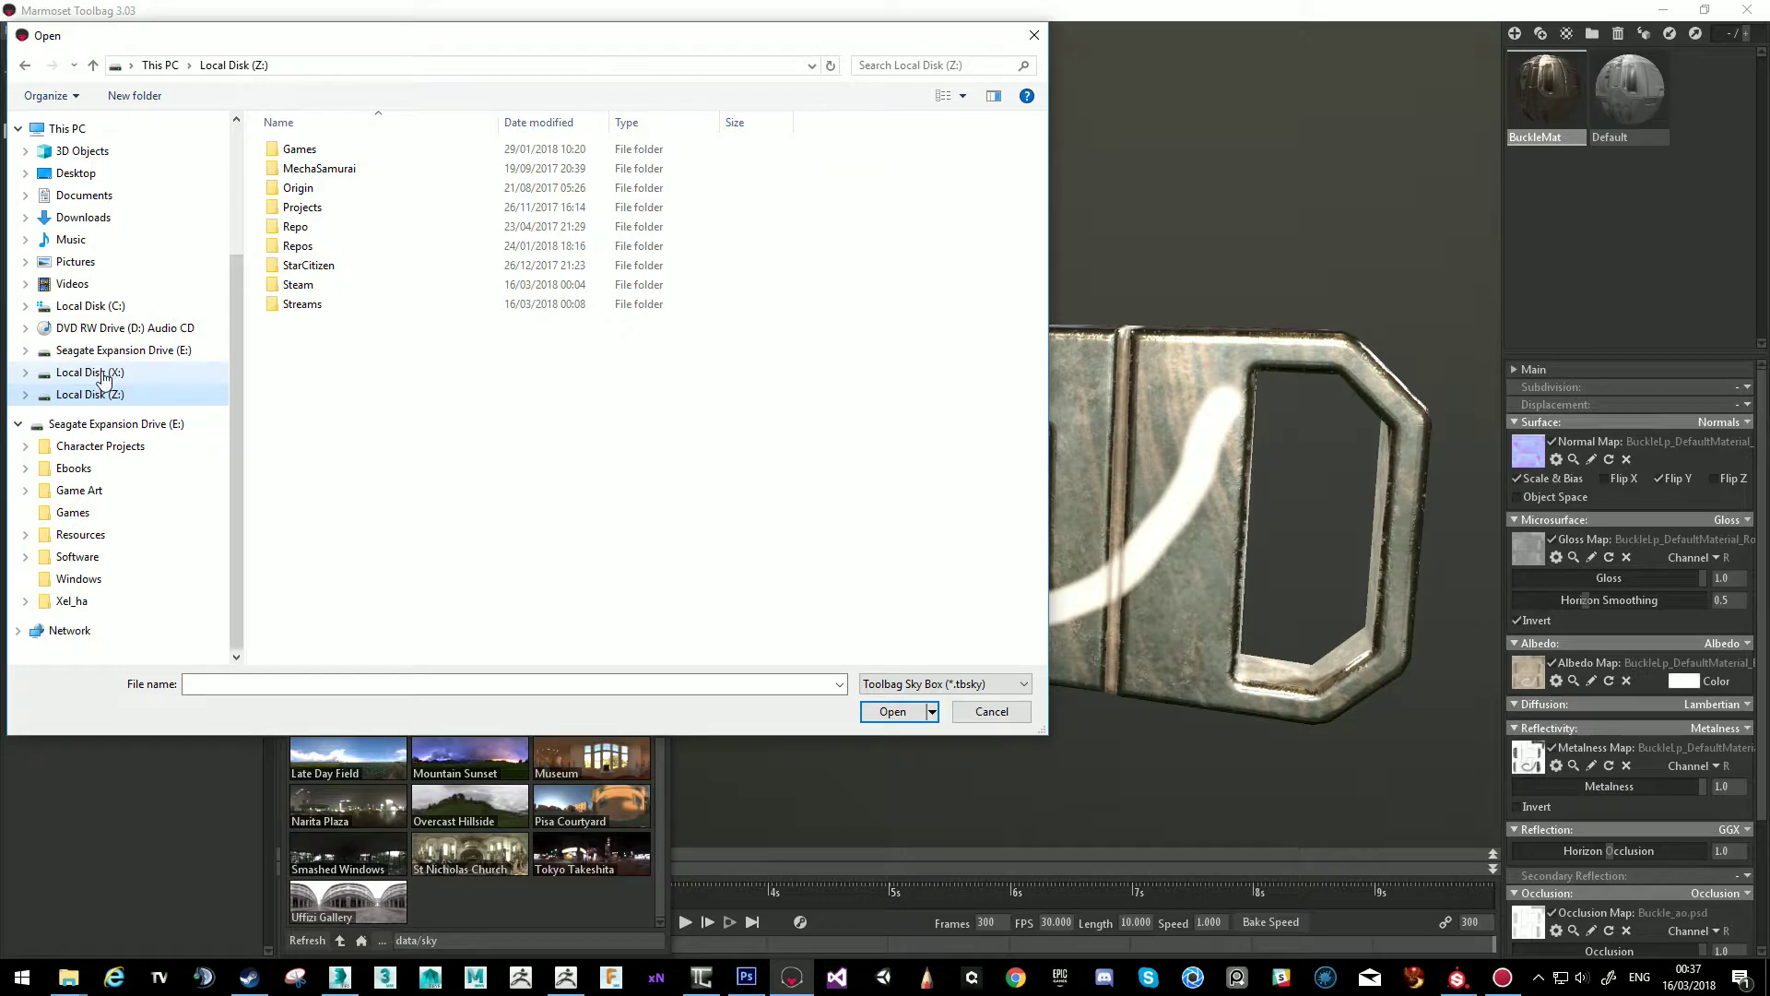
Browse the sky file dialog to the resources folder of the Substance Painter 2018 installation.
{"action": "double_click", "coordinate": [309, 285]}
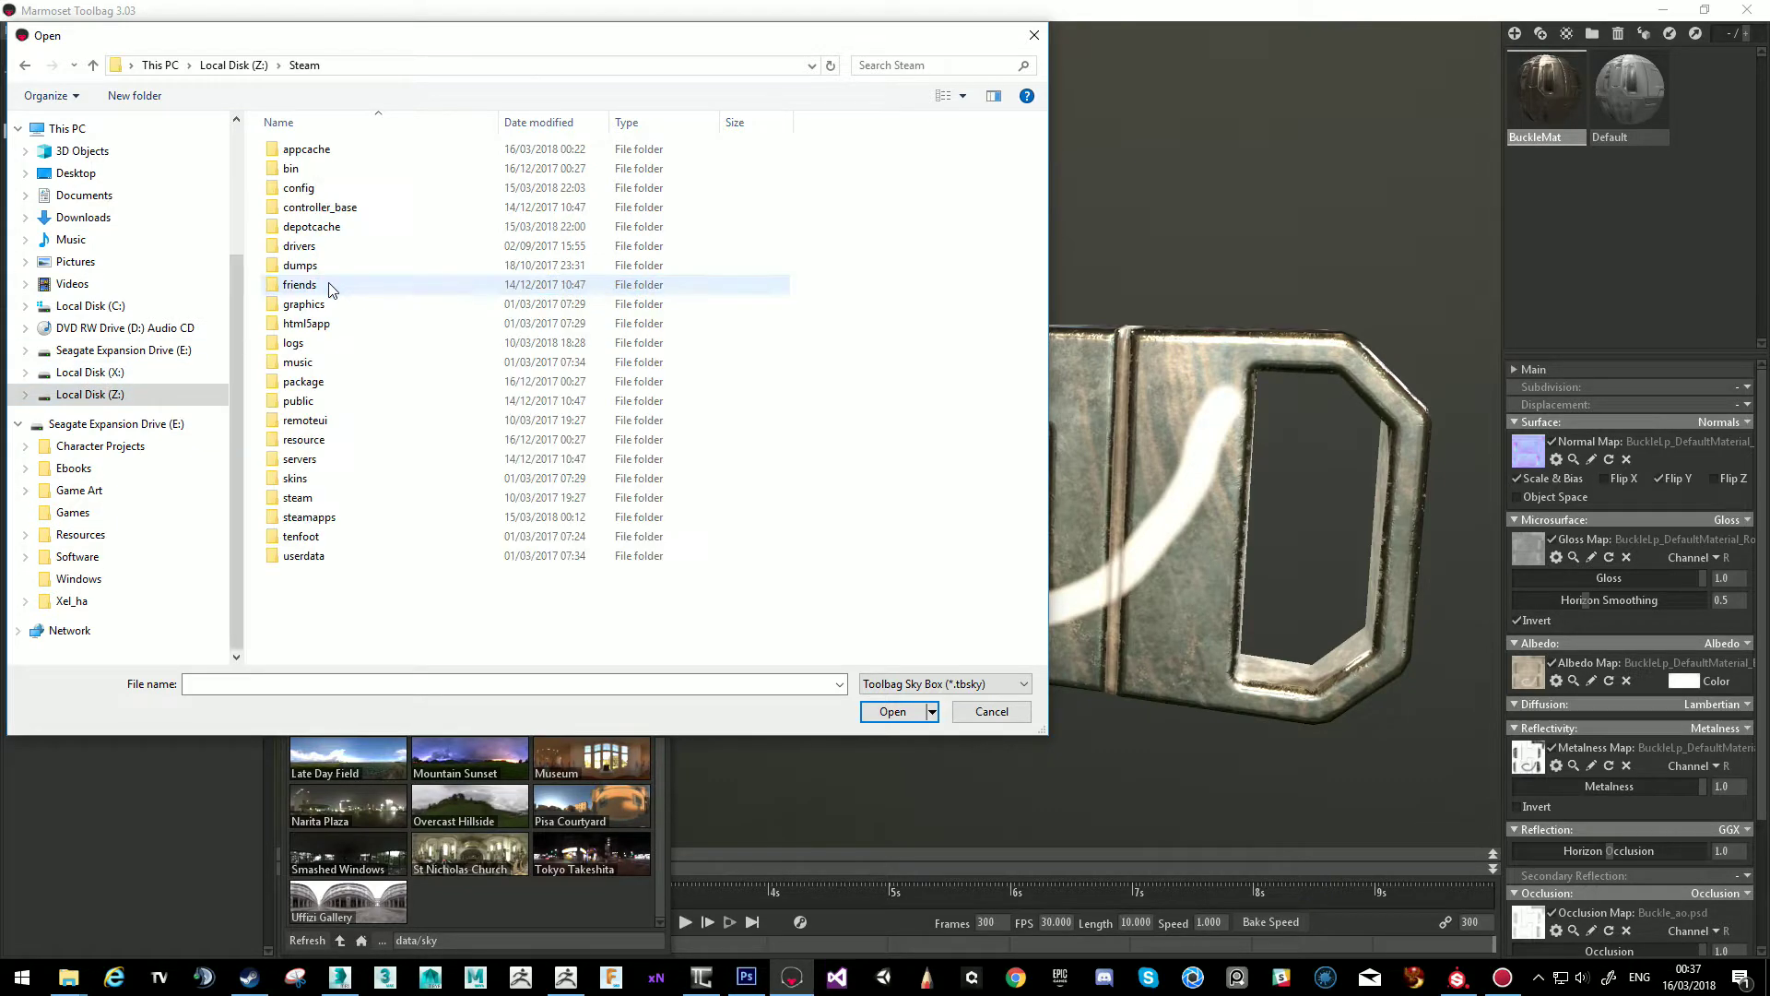
{"action": "double_click", "coordinate": [305, 519]}
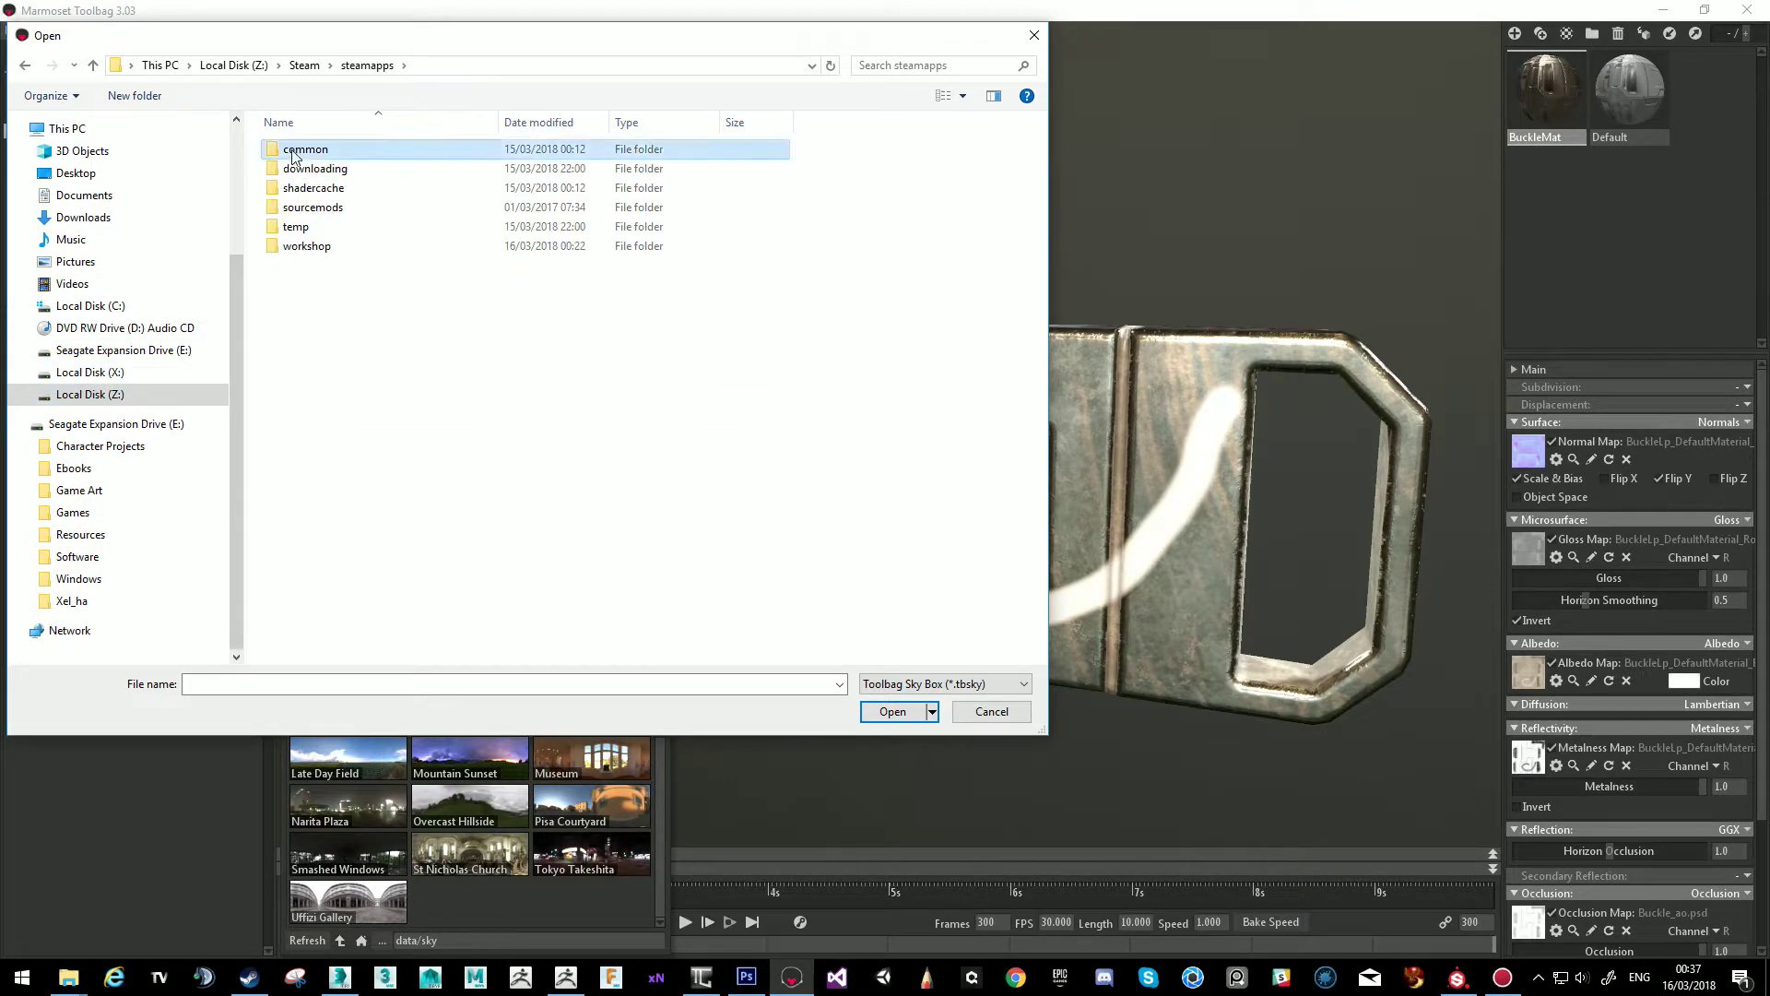
{"action": "double_click", "coordinate": [304, 152]}
{"action": "scroll", "coordinate": [304, 231], "scroll_direction": "down", "scroll_amount": 17}
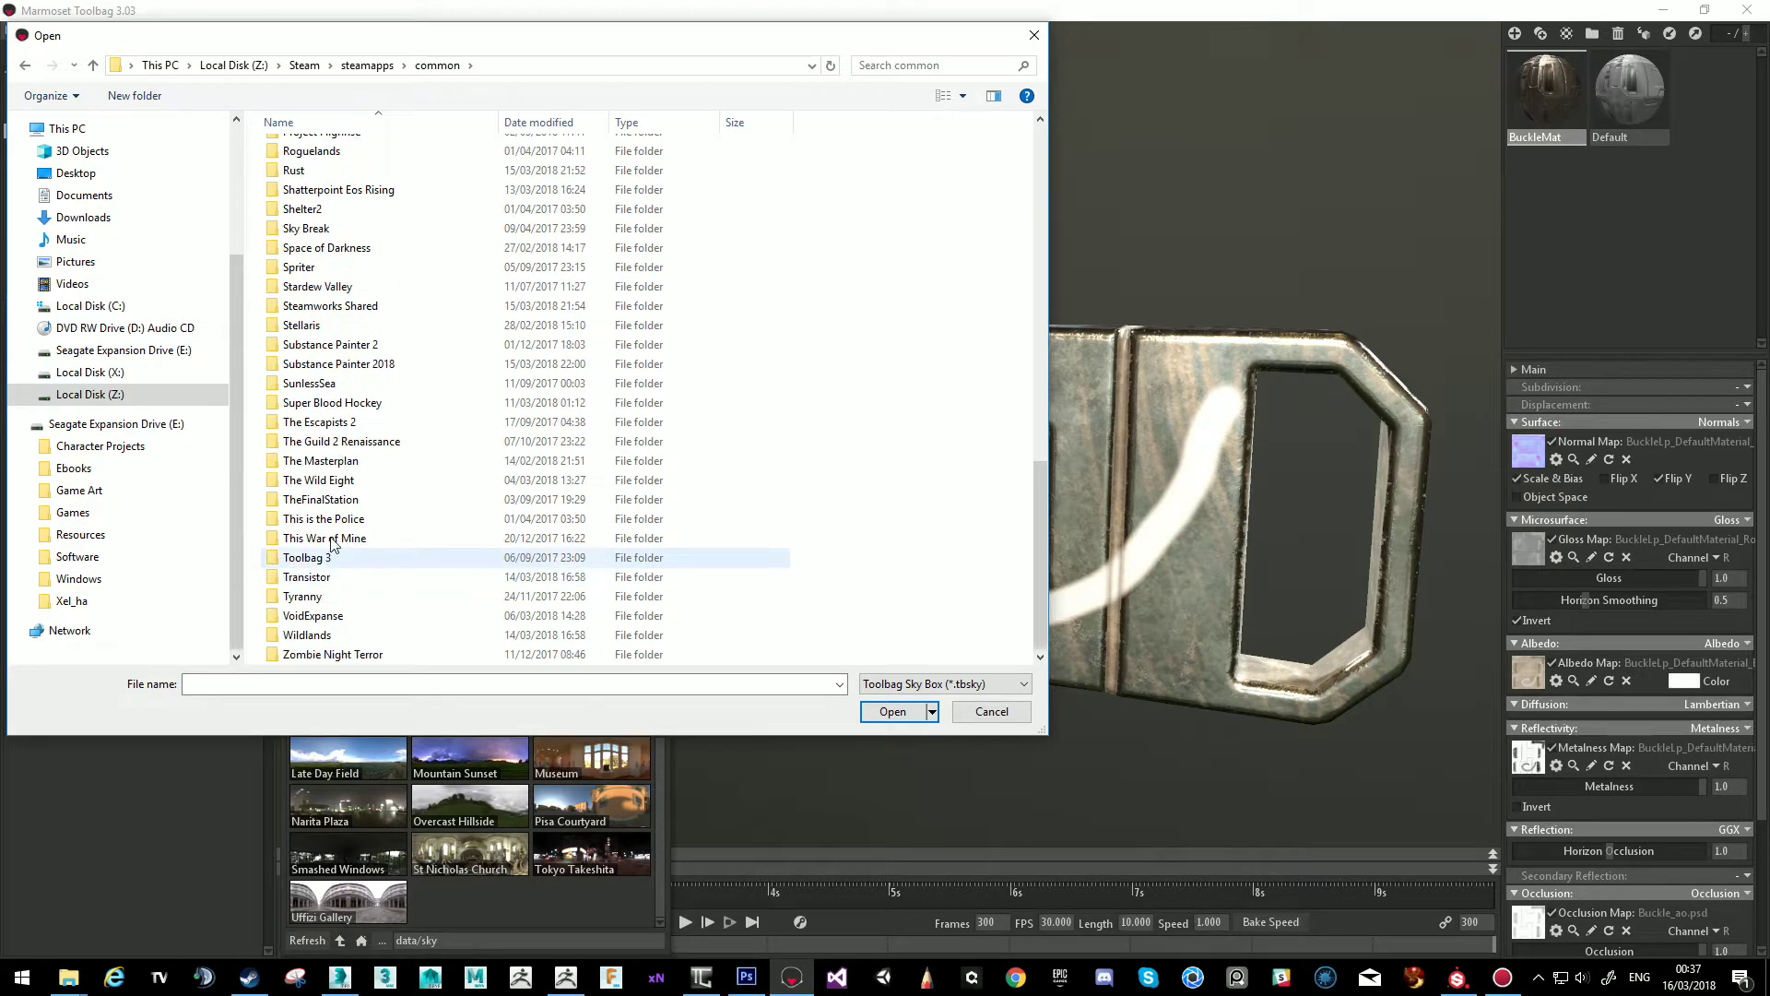
{"action": "double_click", "coordinate": [338, 364]}
{"action": "double_click", "coordinate": [307, 228]}
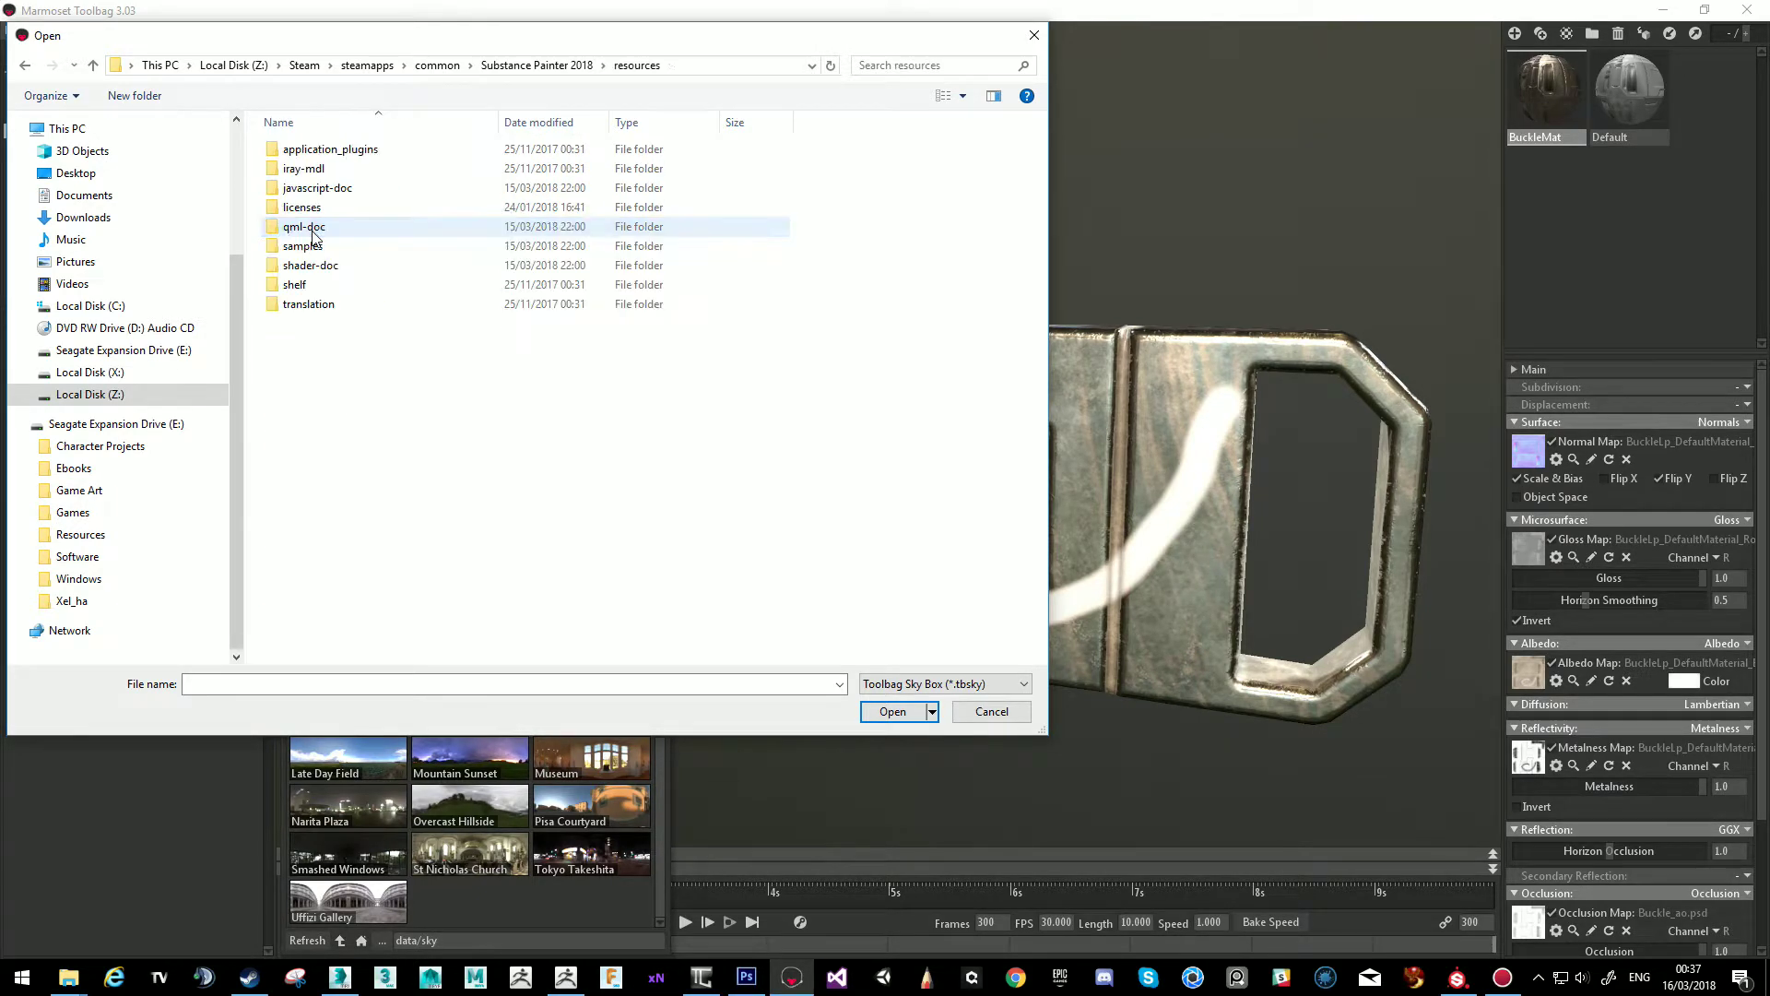
Look for a loadable sky file in the shelf's Studio environments folder and its .alg_meta subfolder.
{"action": "double_click", "coordinate": [295, 284]}
{"action": "double_click", "coordinate": [313, 149]}
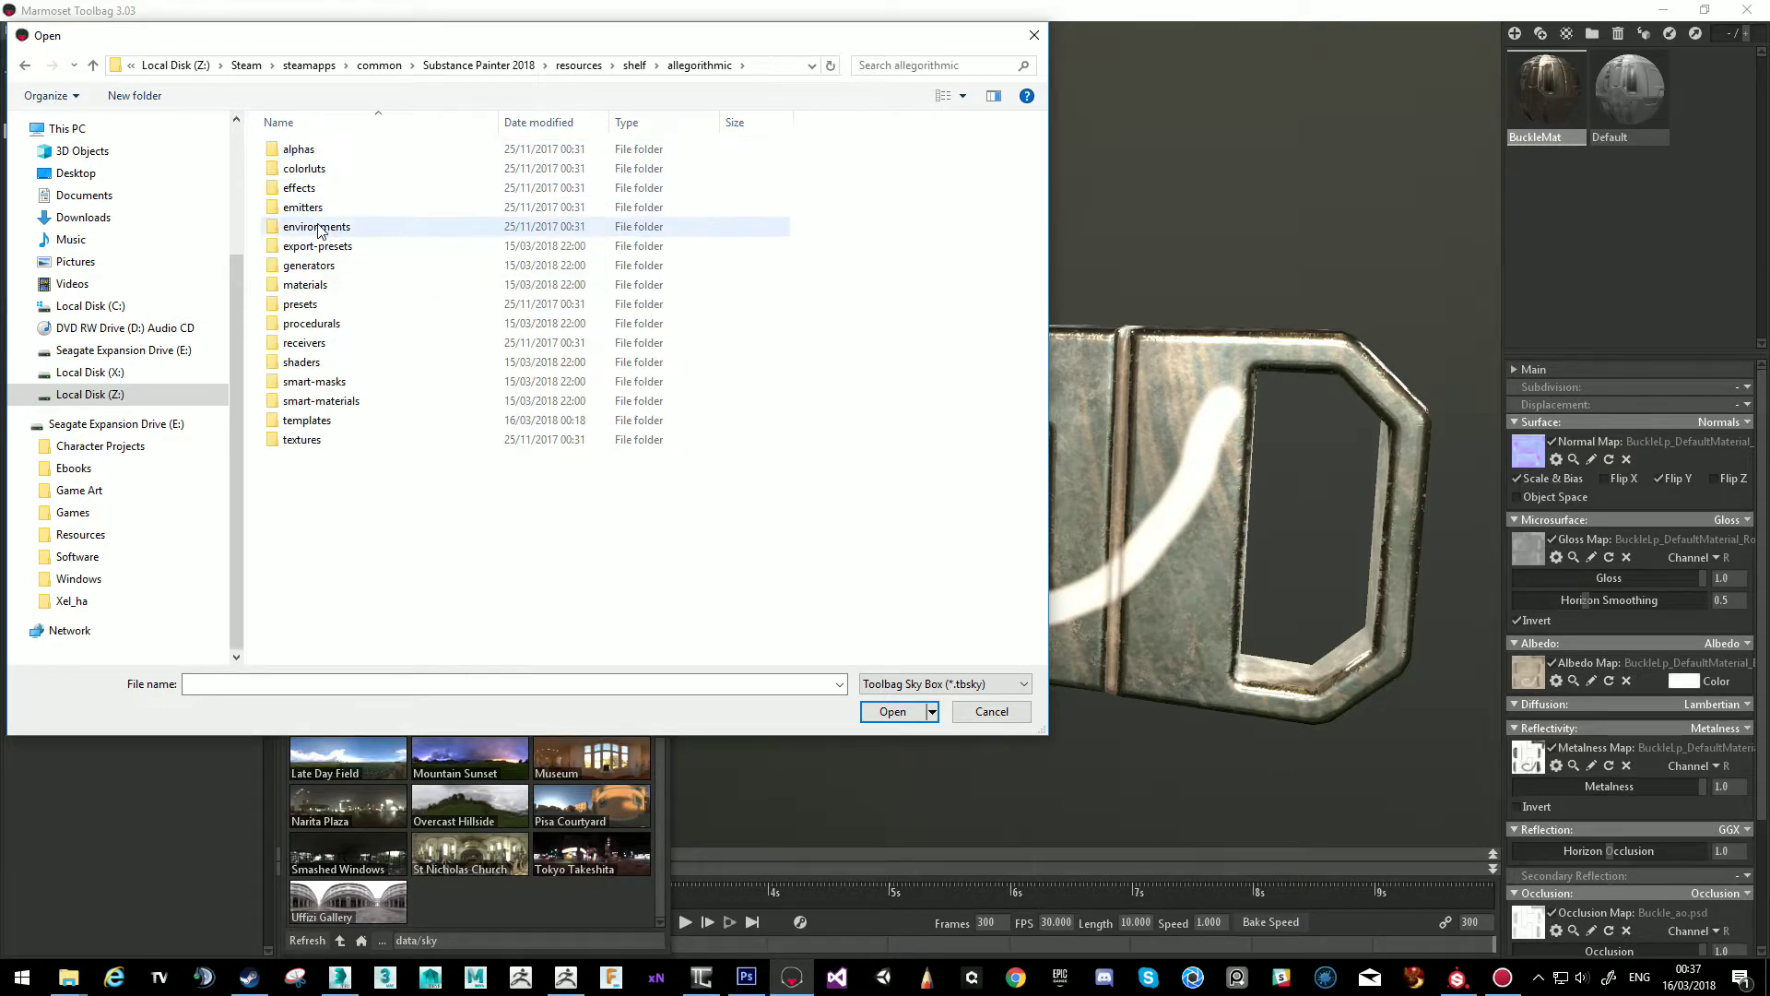
{"action": "double_click", "coordinate": [316, 226]}
{"action": "double_click", "coordinate": [316, 188]}
{"action": "double_click", "coordinate": [316, 195]}
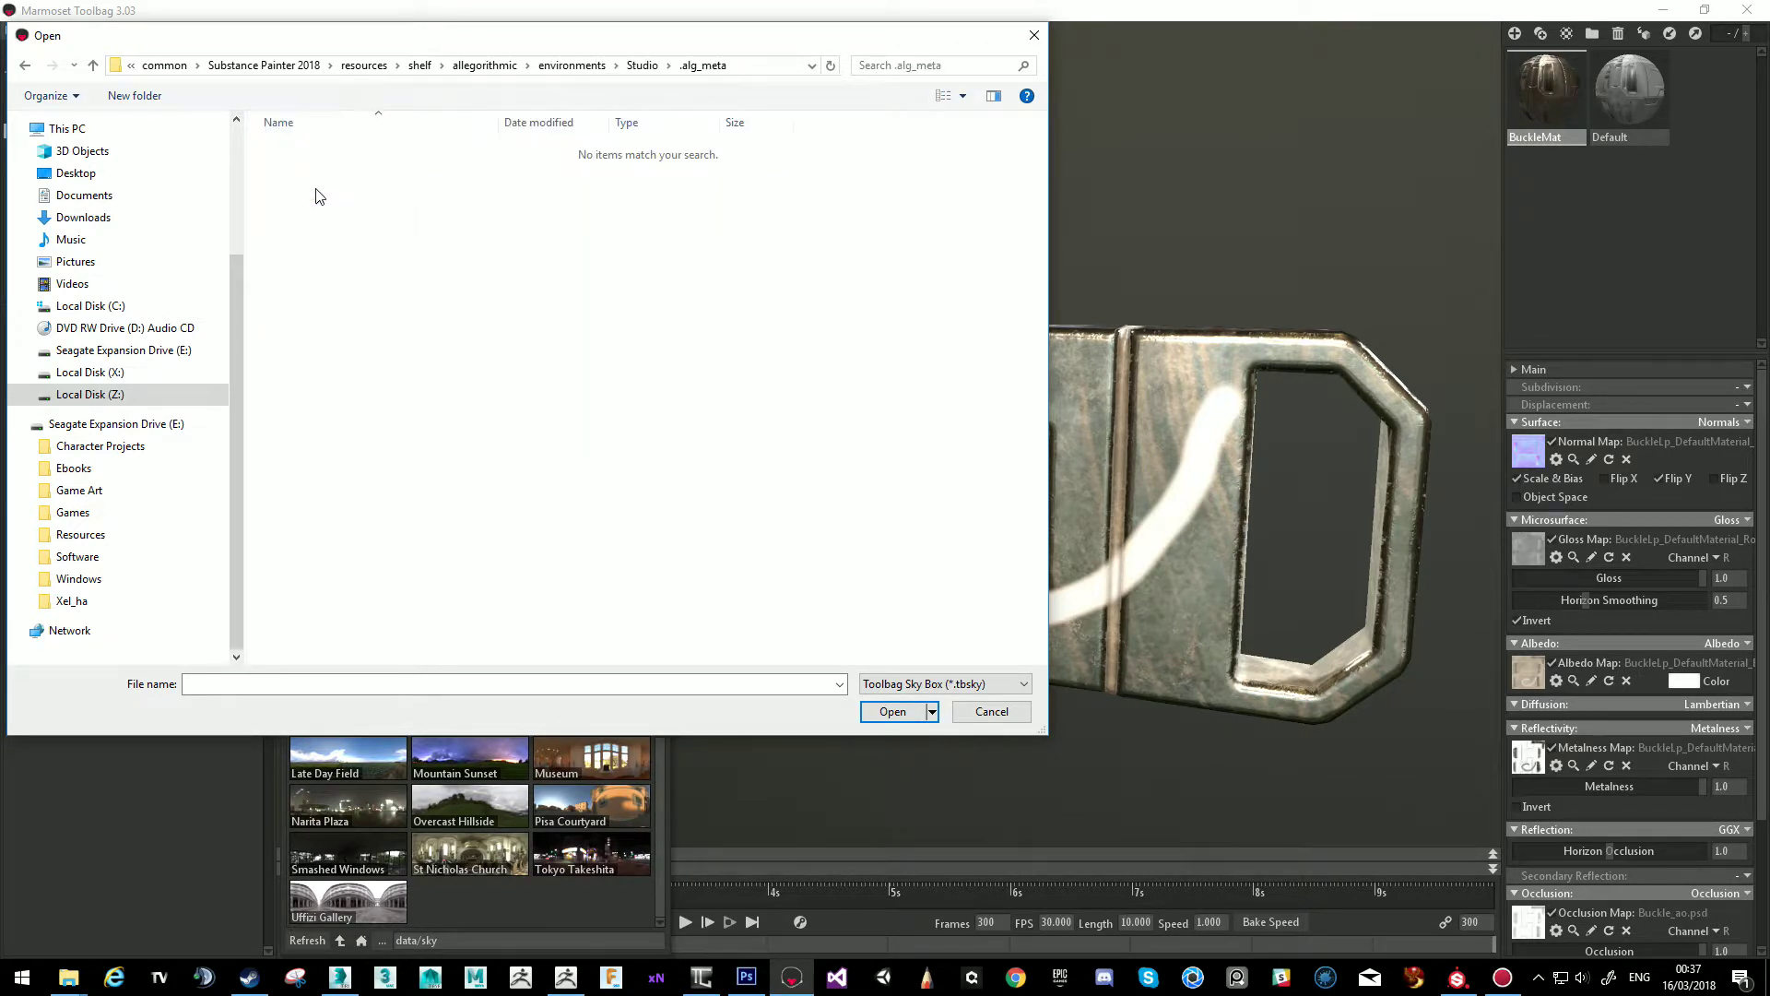
Check the Interior environments folder for a sky file and cancel loading a custom sky.
{"action": "left_click", "coordinate": [623, 67]}
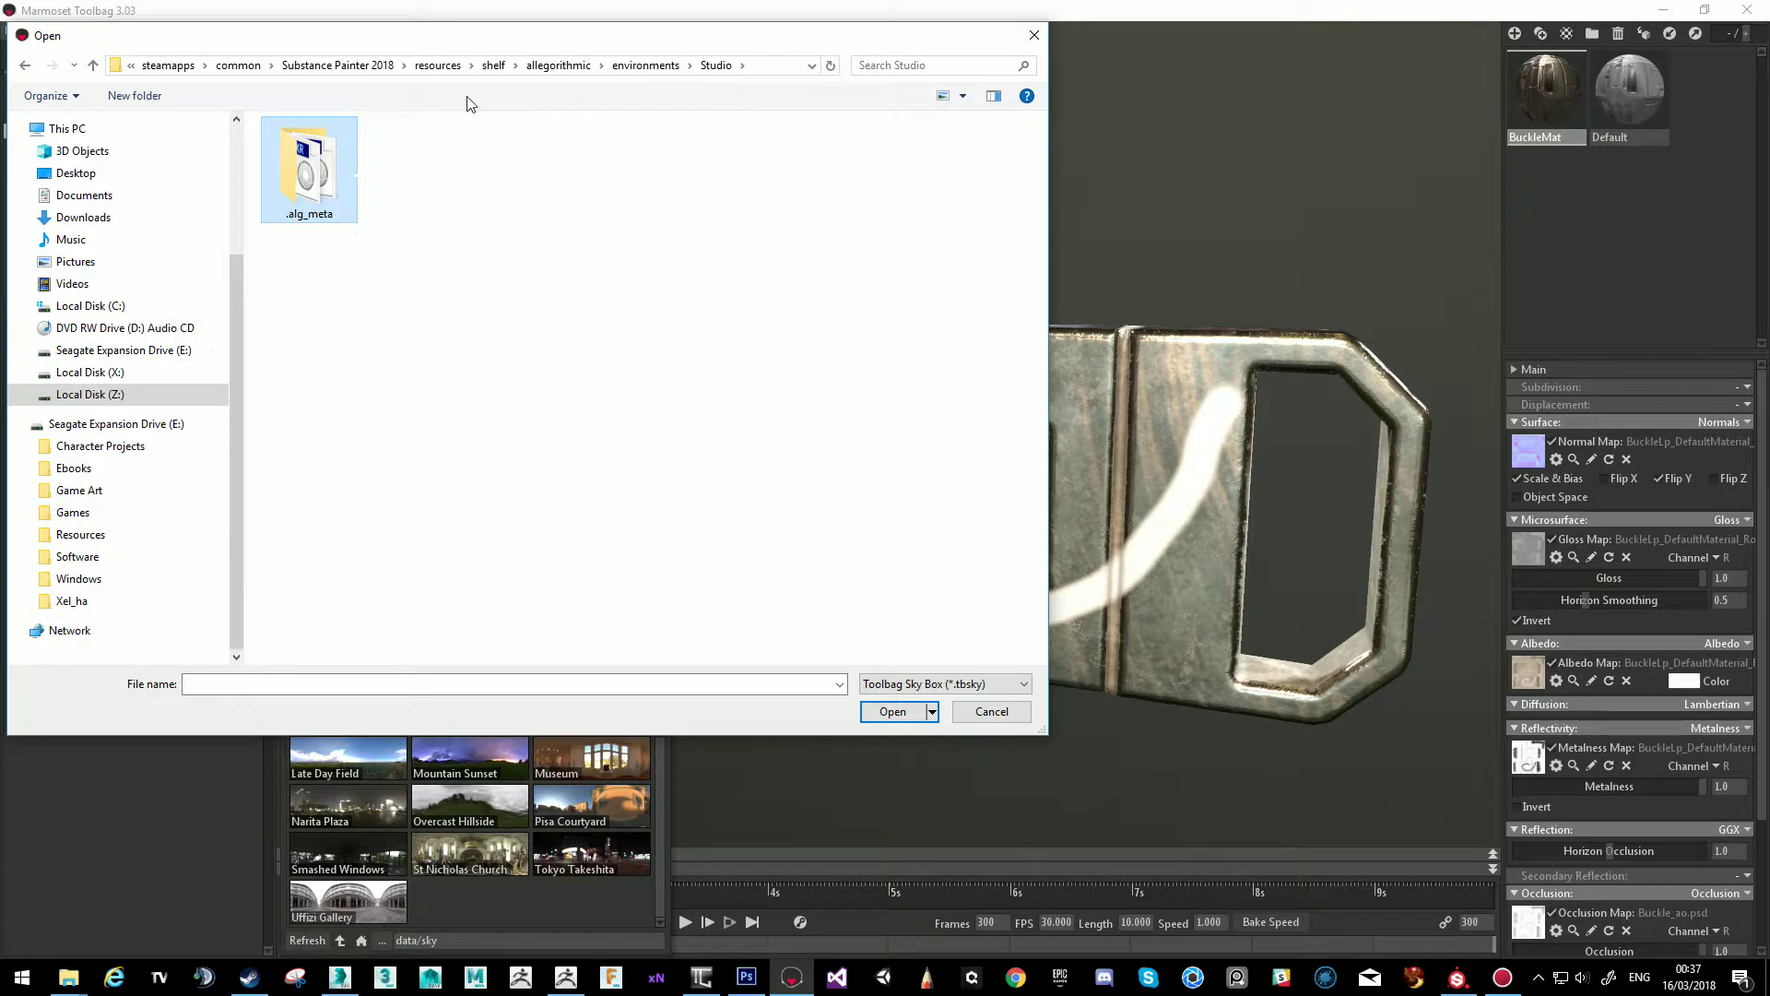
{"action": "left_click", "coordinate": [643, 65]}
{"action": "double_click", "coordinate": [300, 169]}
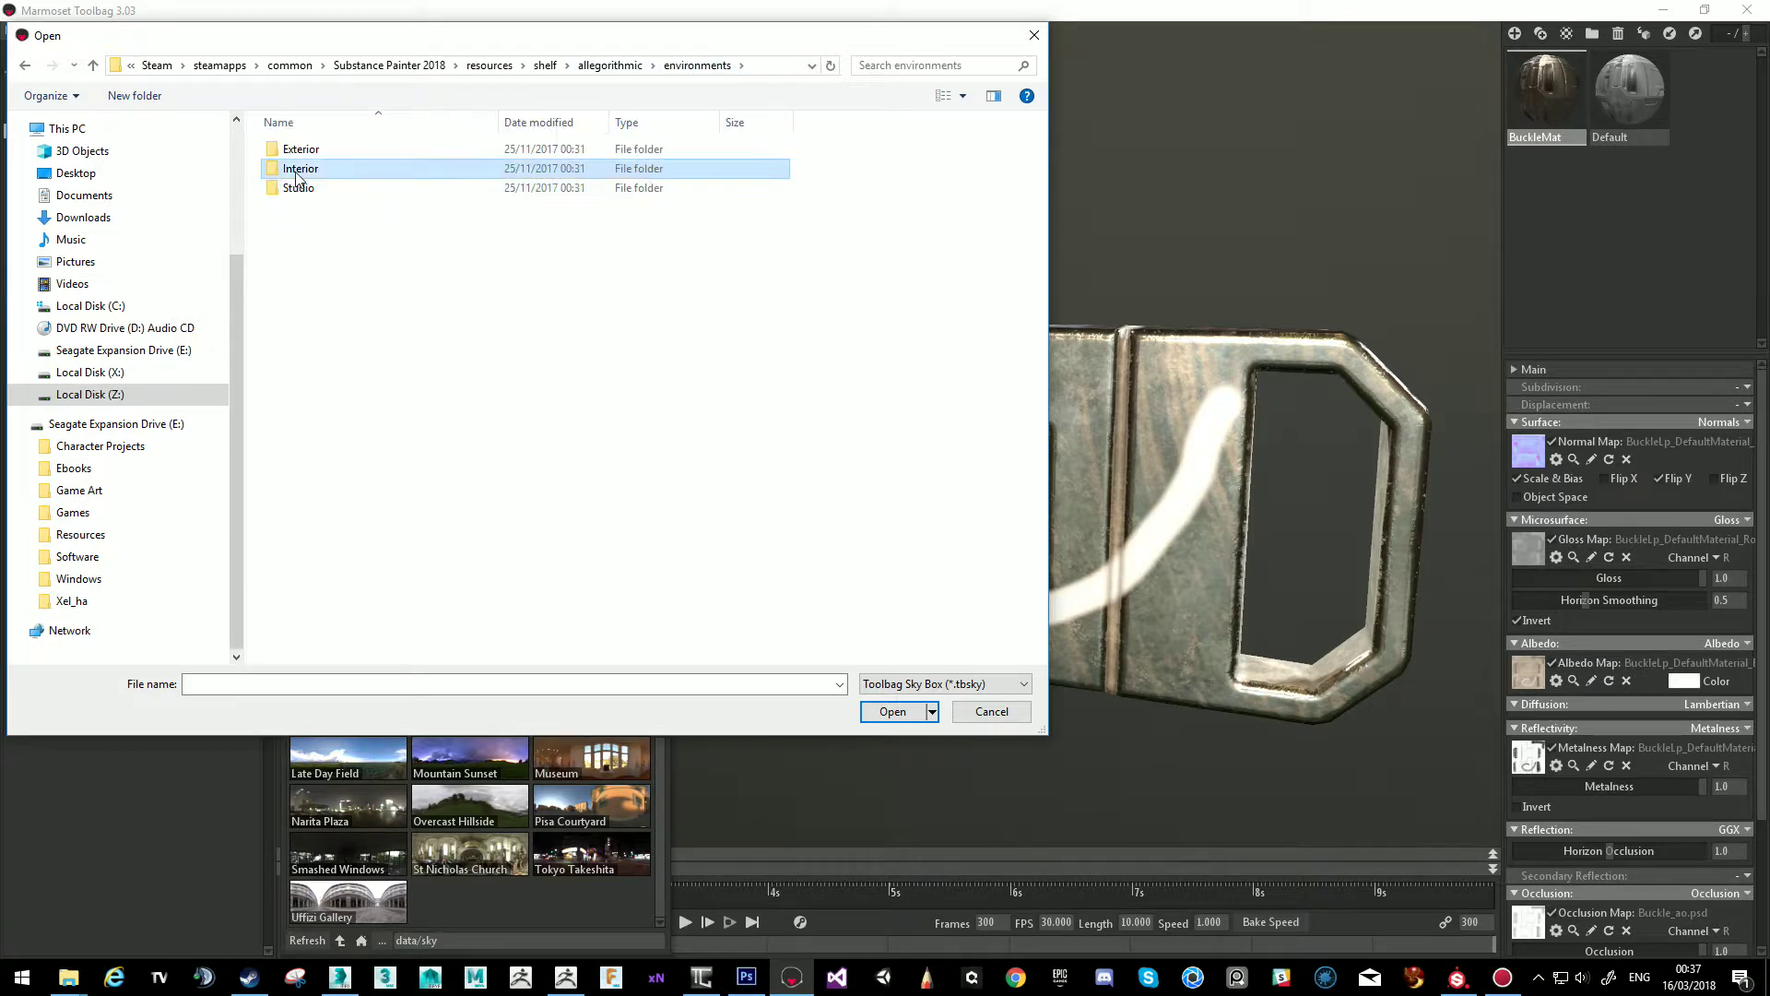
{"action": "left_click", "coordinate": [627, 65]}
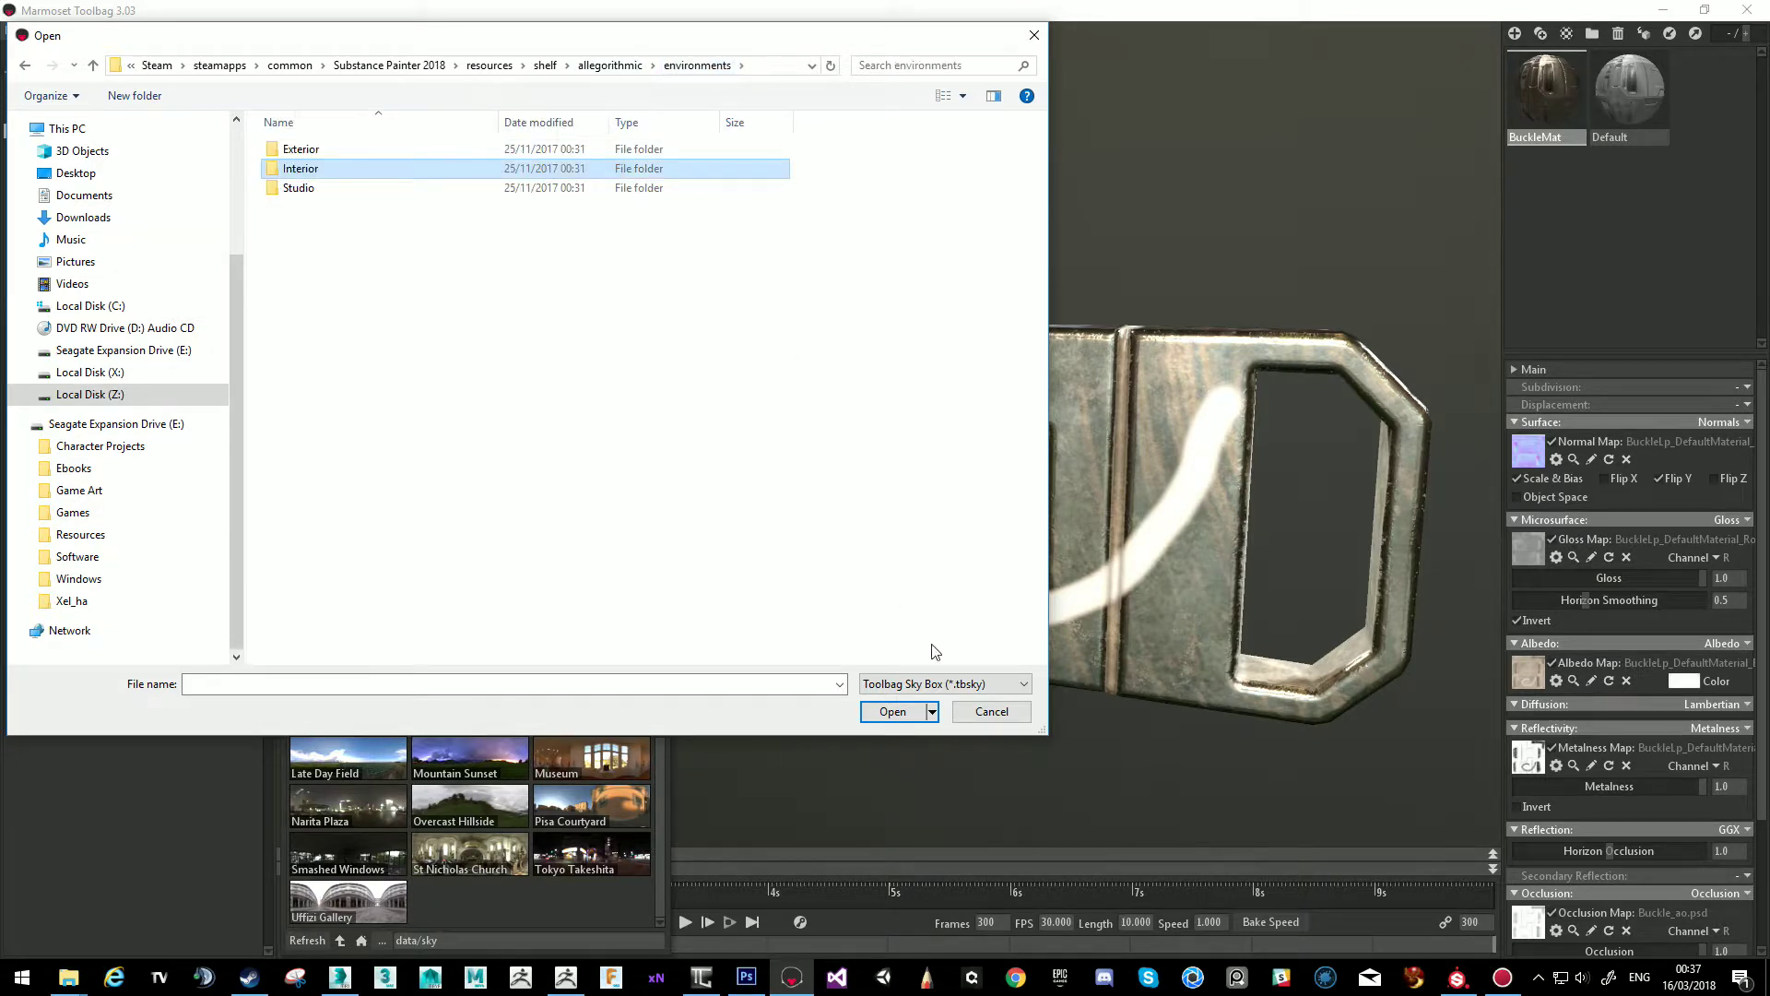
{"action": "left_click", "coordinate": [983, 713]}
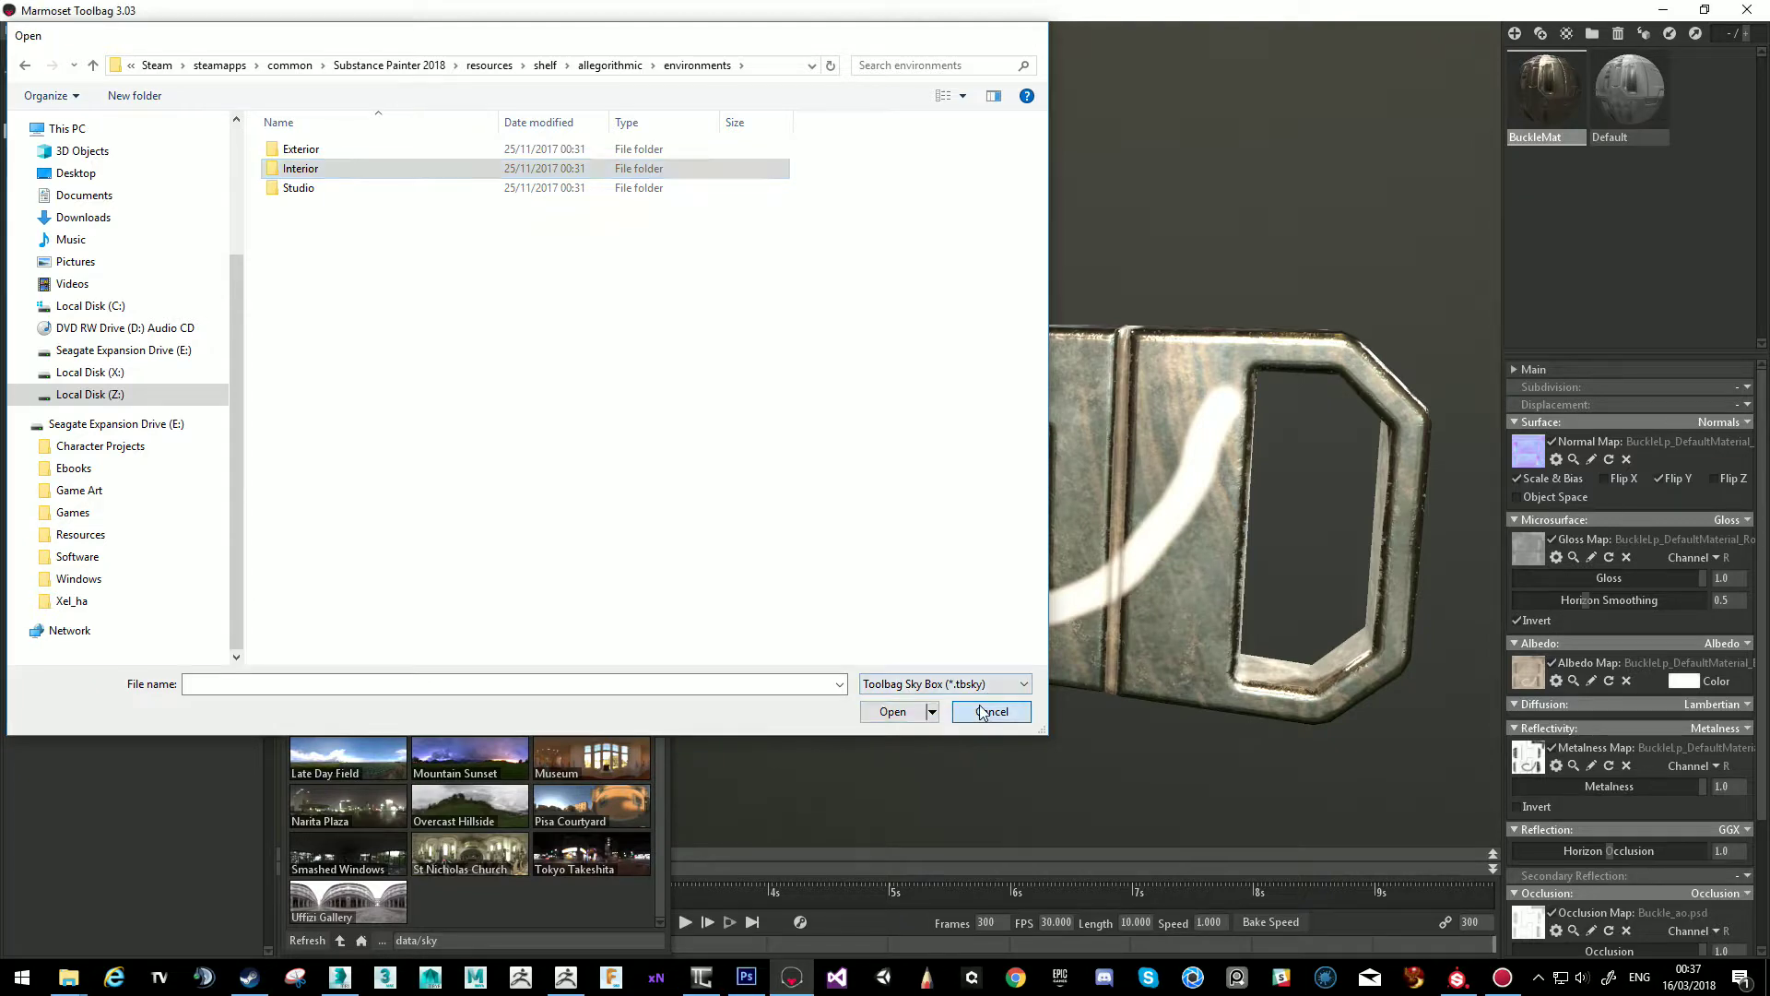
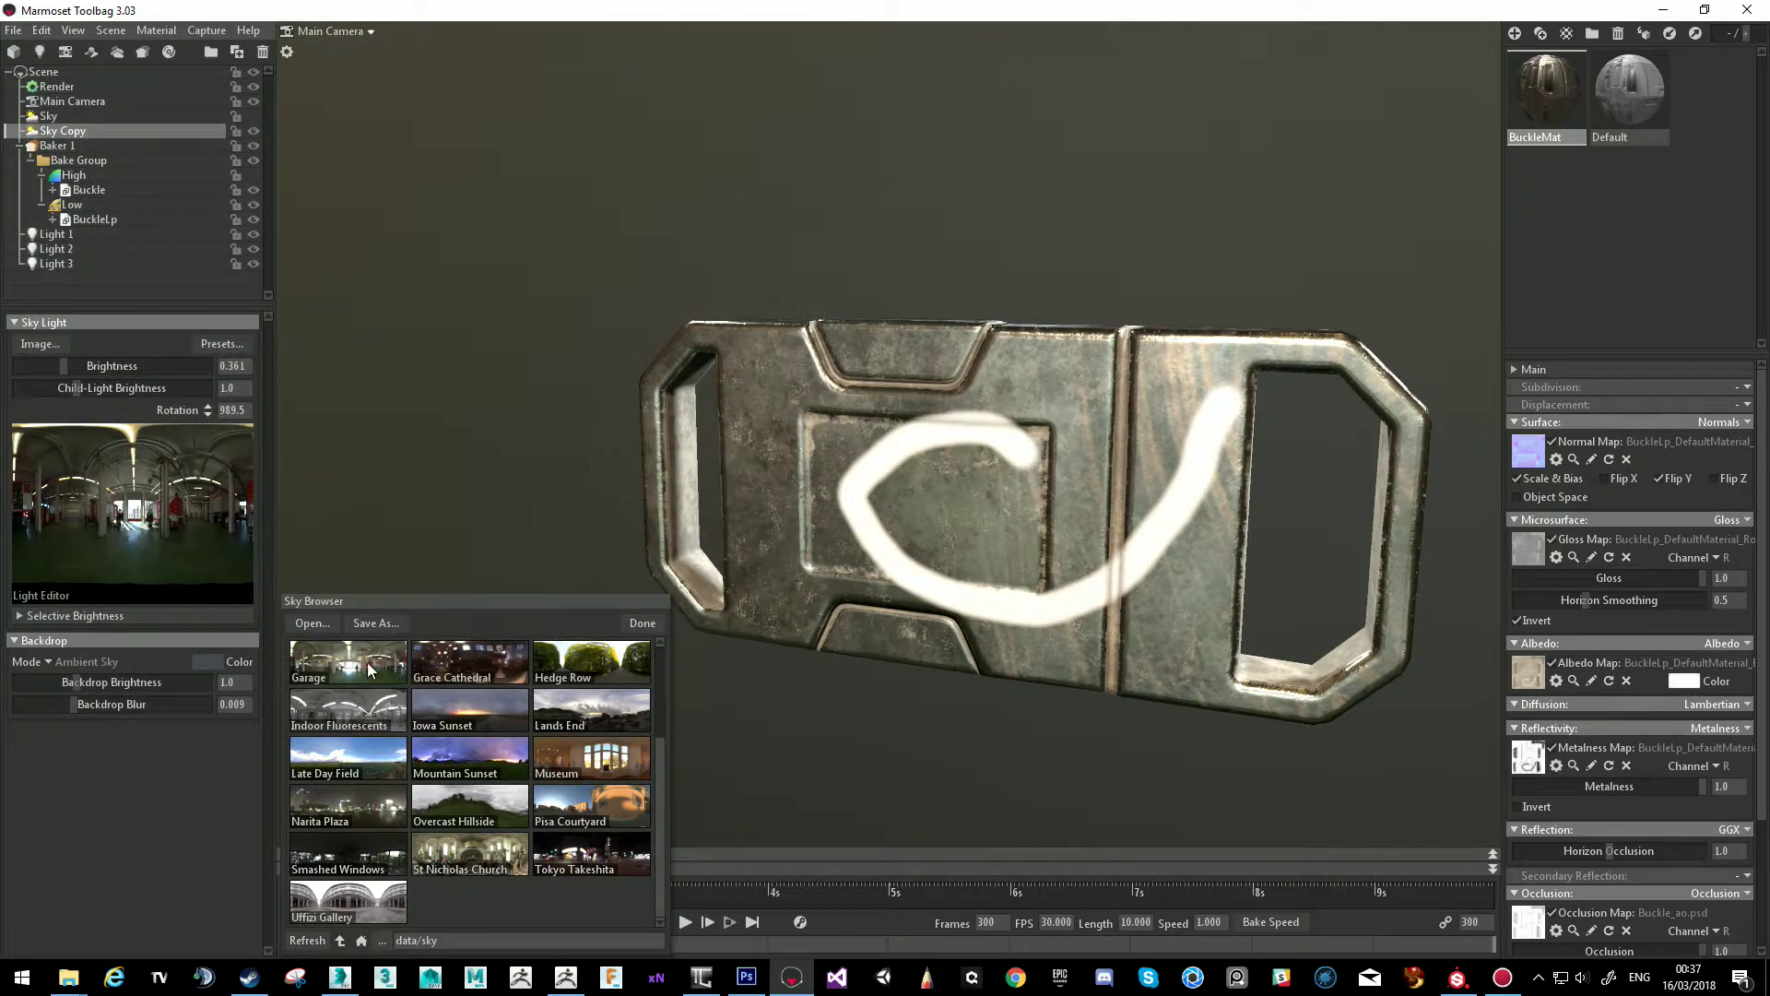
Close the sky presets, set the sky copy's child-light brightness to 0.361 and rotate the sky to about 1162.
{"action": "left_click", "coordinate": [643, 624]}
{"action": "left_click_drag", "start_coordinate": [694, 650], "coordinate": [747, 590]}
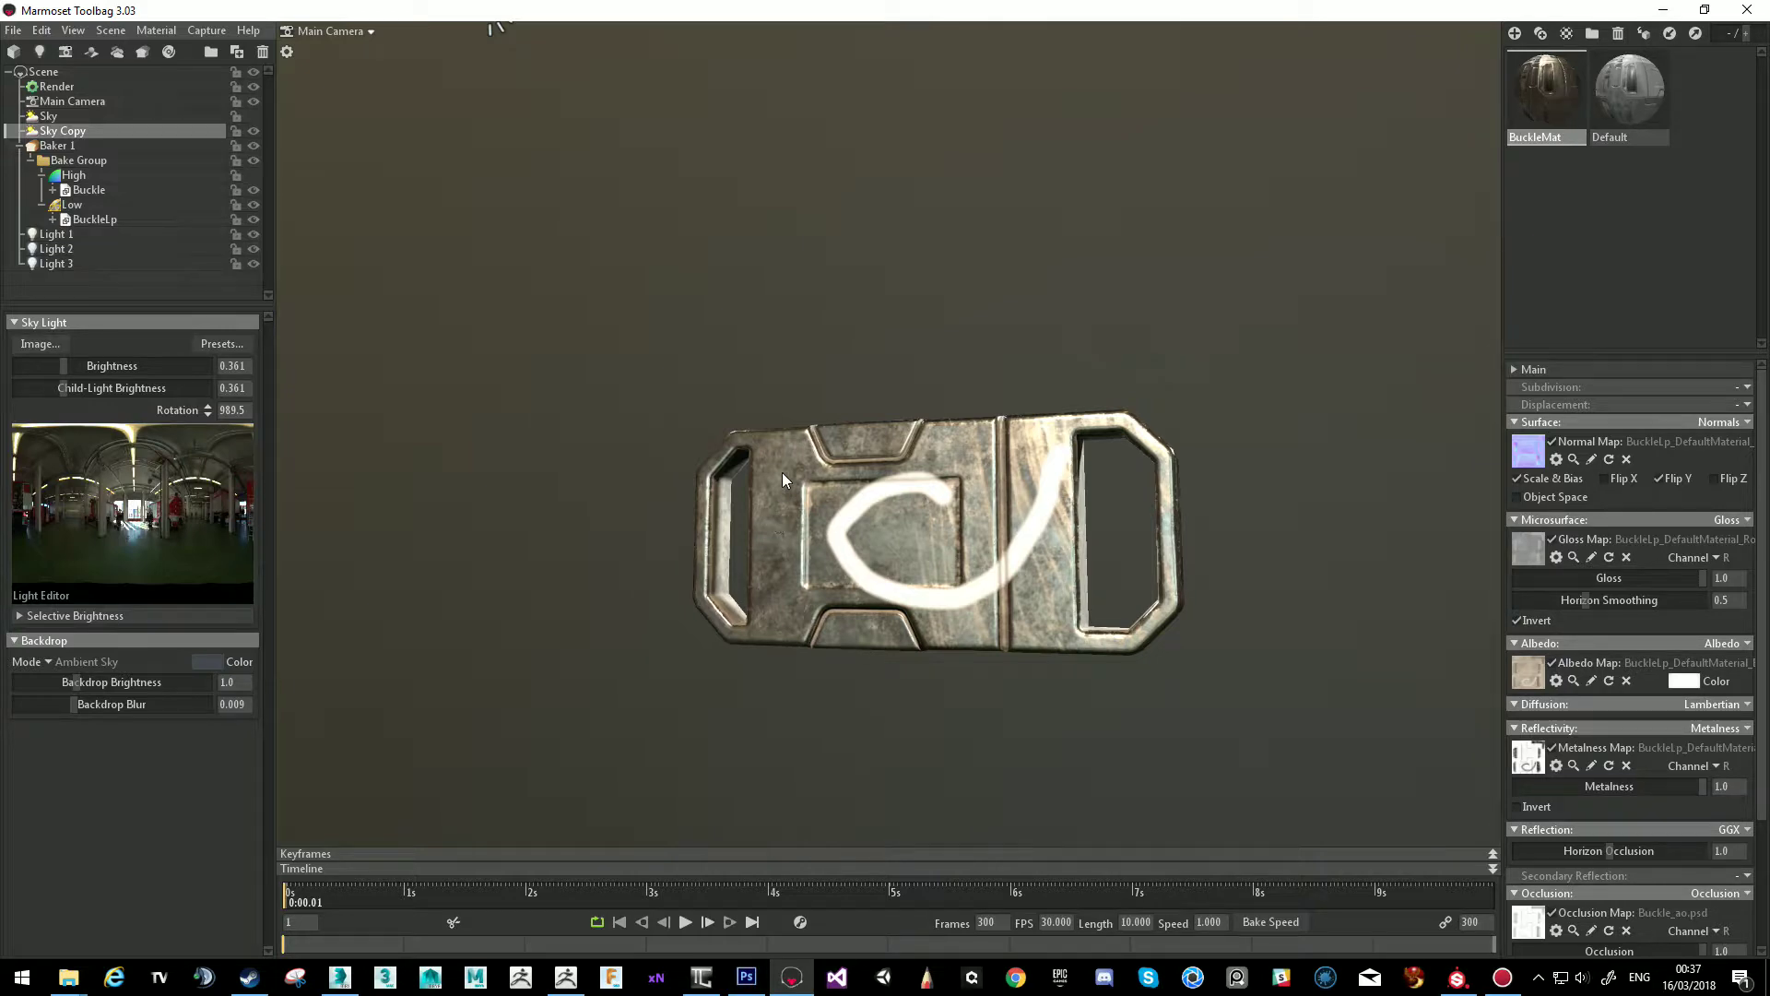
{"action": "mouse_move", "coordinate": [772, 544]}
{"action": "left_mouse_down"}
{"action": "mouse_move", "coordinate": [942, 525]}
{"action": "mouse_move", "coordinate": [992, 586]}
{"action": "mouse_move", "coordinate": [1251, 608]}
{"action": "mouse_move", "coordinate": [1132, 526]}
{"action": "mouse_move", "coordinate": [1175, 565]}
{"action": "mouse_move", "coordinate": [918, 489]}
{"action": "left_mouse_up"}
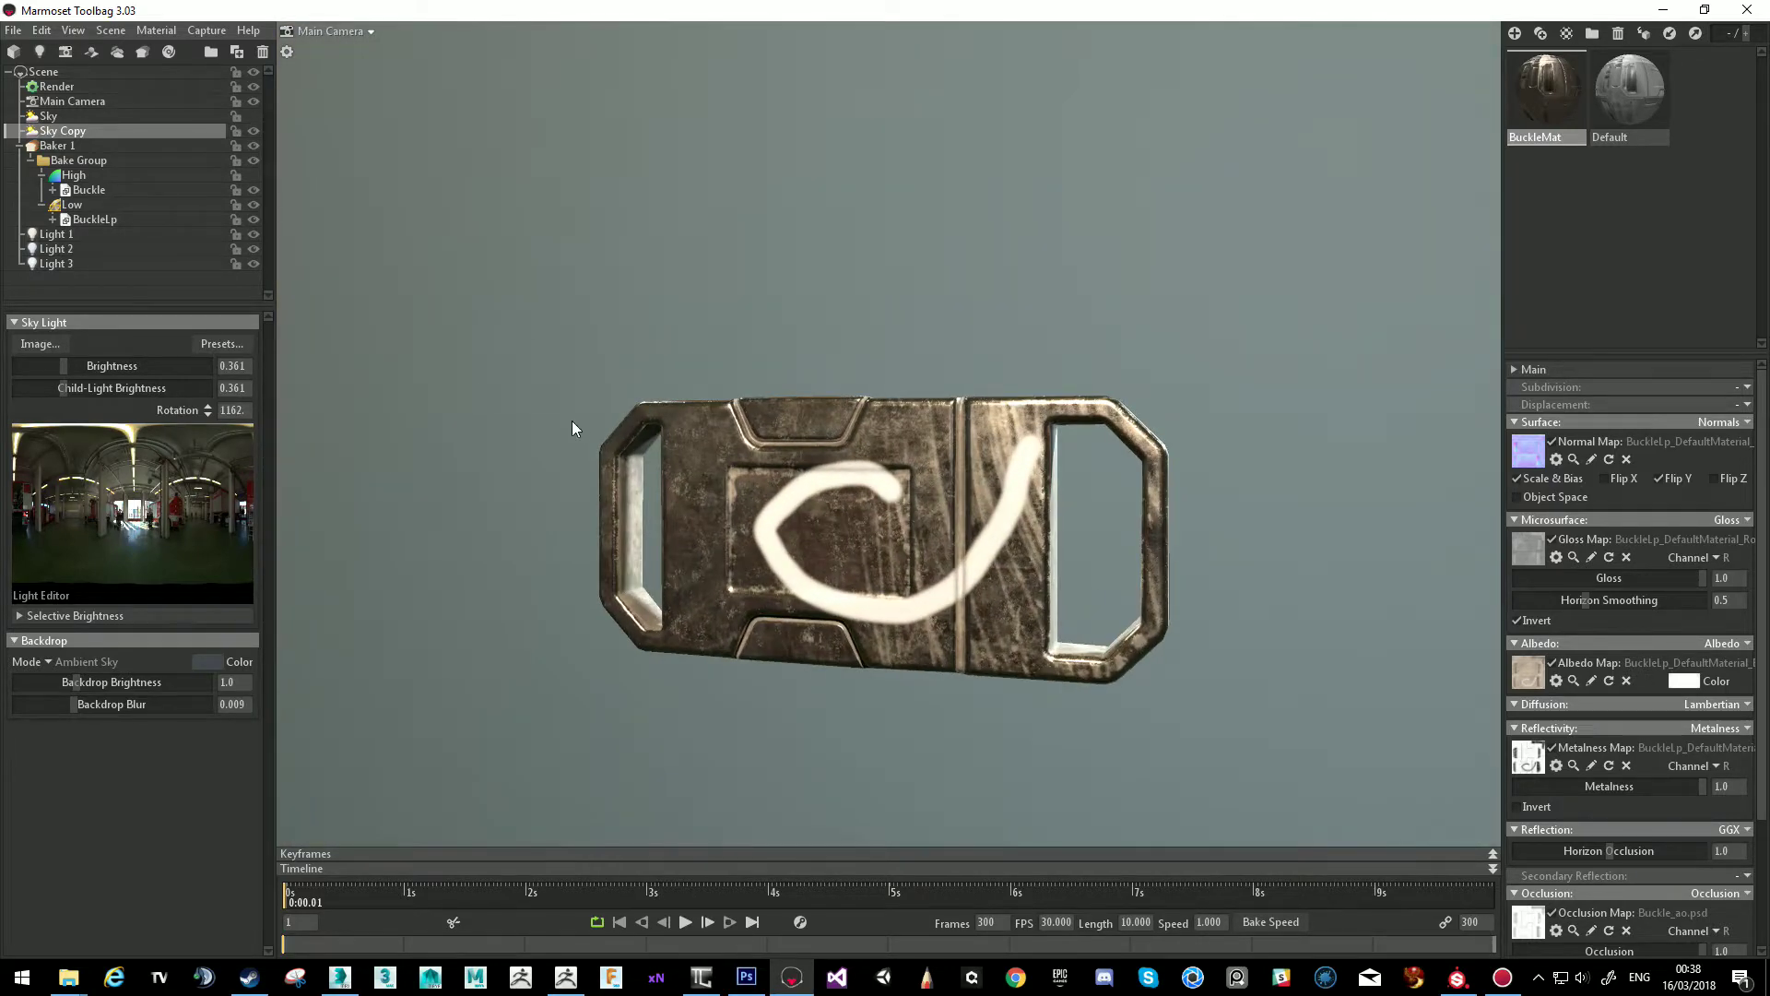
Hide Light 1, Light 2 and Light 3, and rotate the sky copy to about 1284.
{"action": "left_click", "coordinate": [253, 235]}
{"action": "left_click", "coordinate": [252, 249]}
{"action": "left_click", "coordinate": [254, 264]}
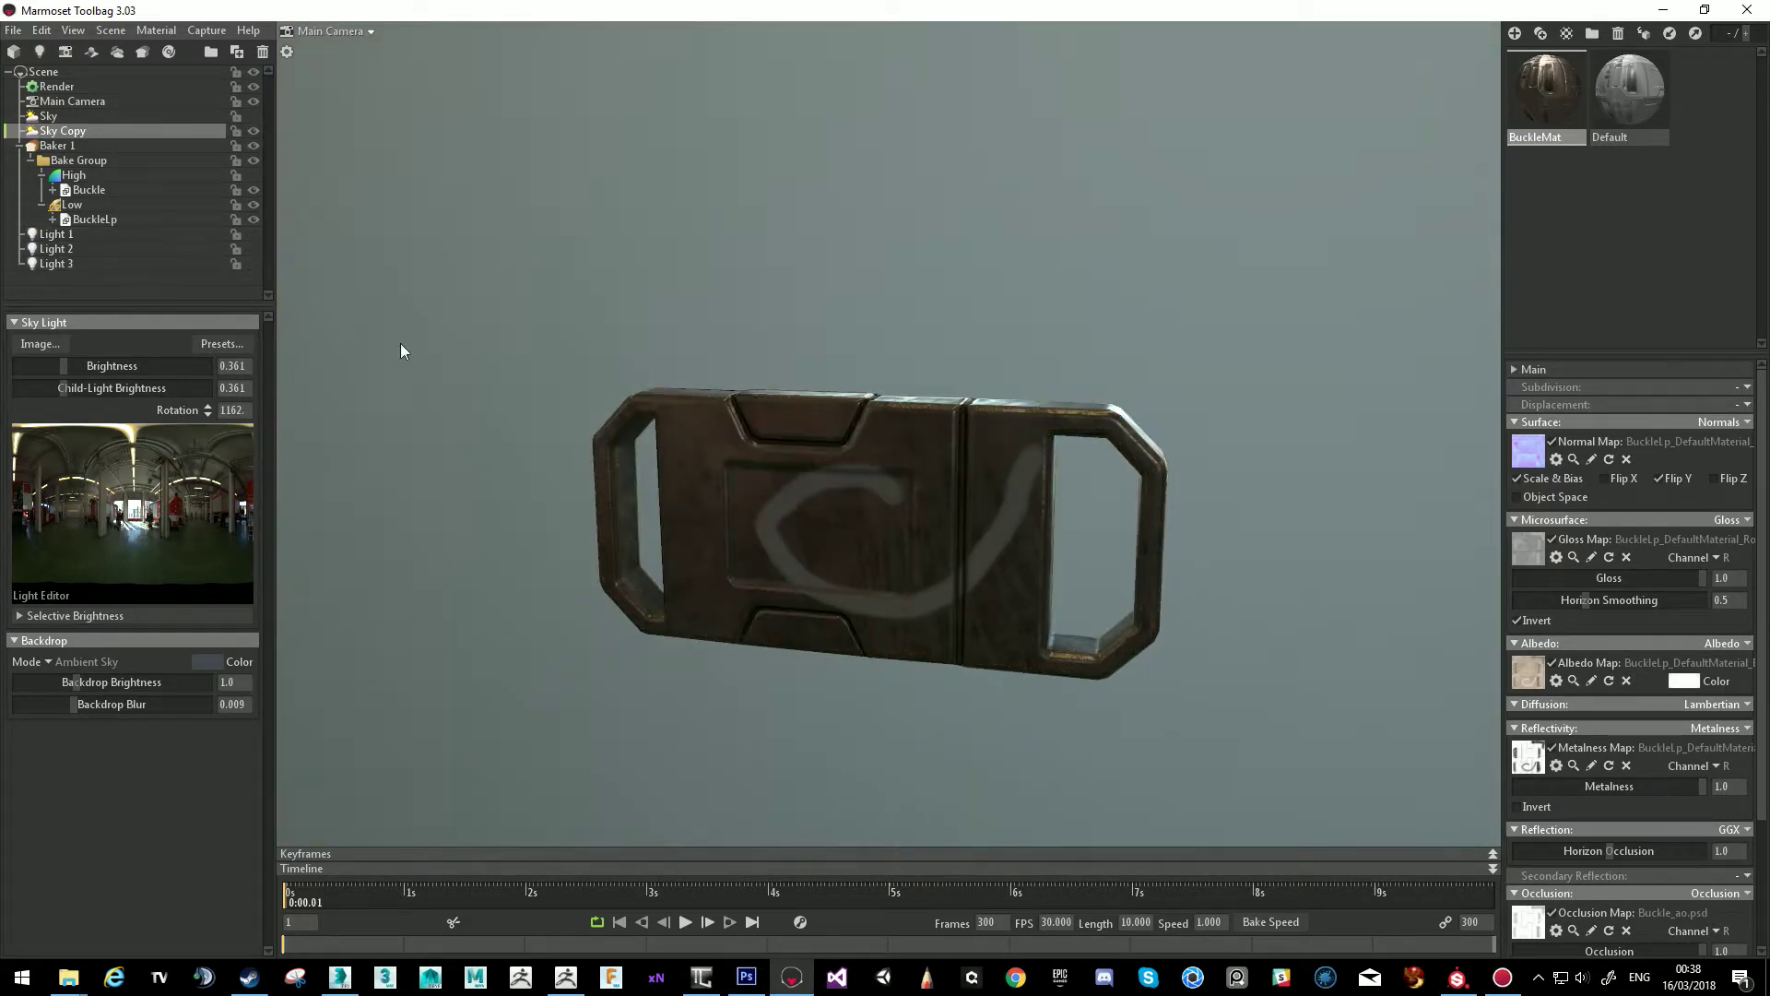
{"action": "left_click_drag", "start_coordinate": [735, 486], "coordinate": [876, 521], "text": "shift"}
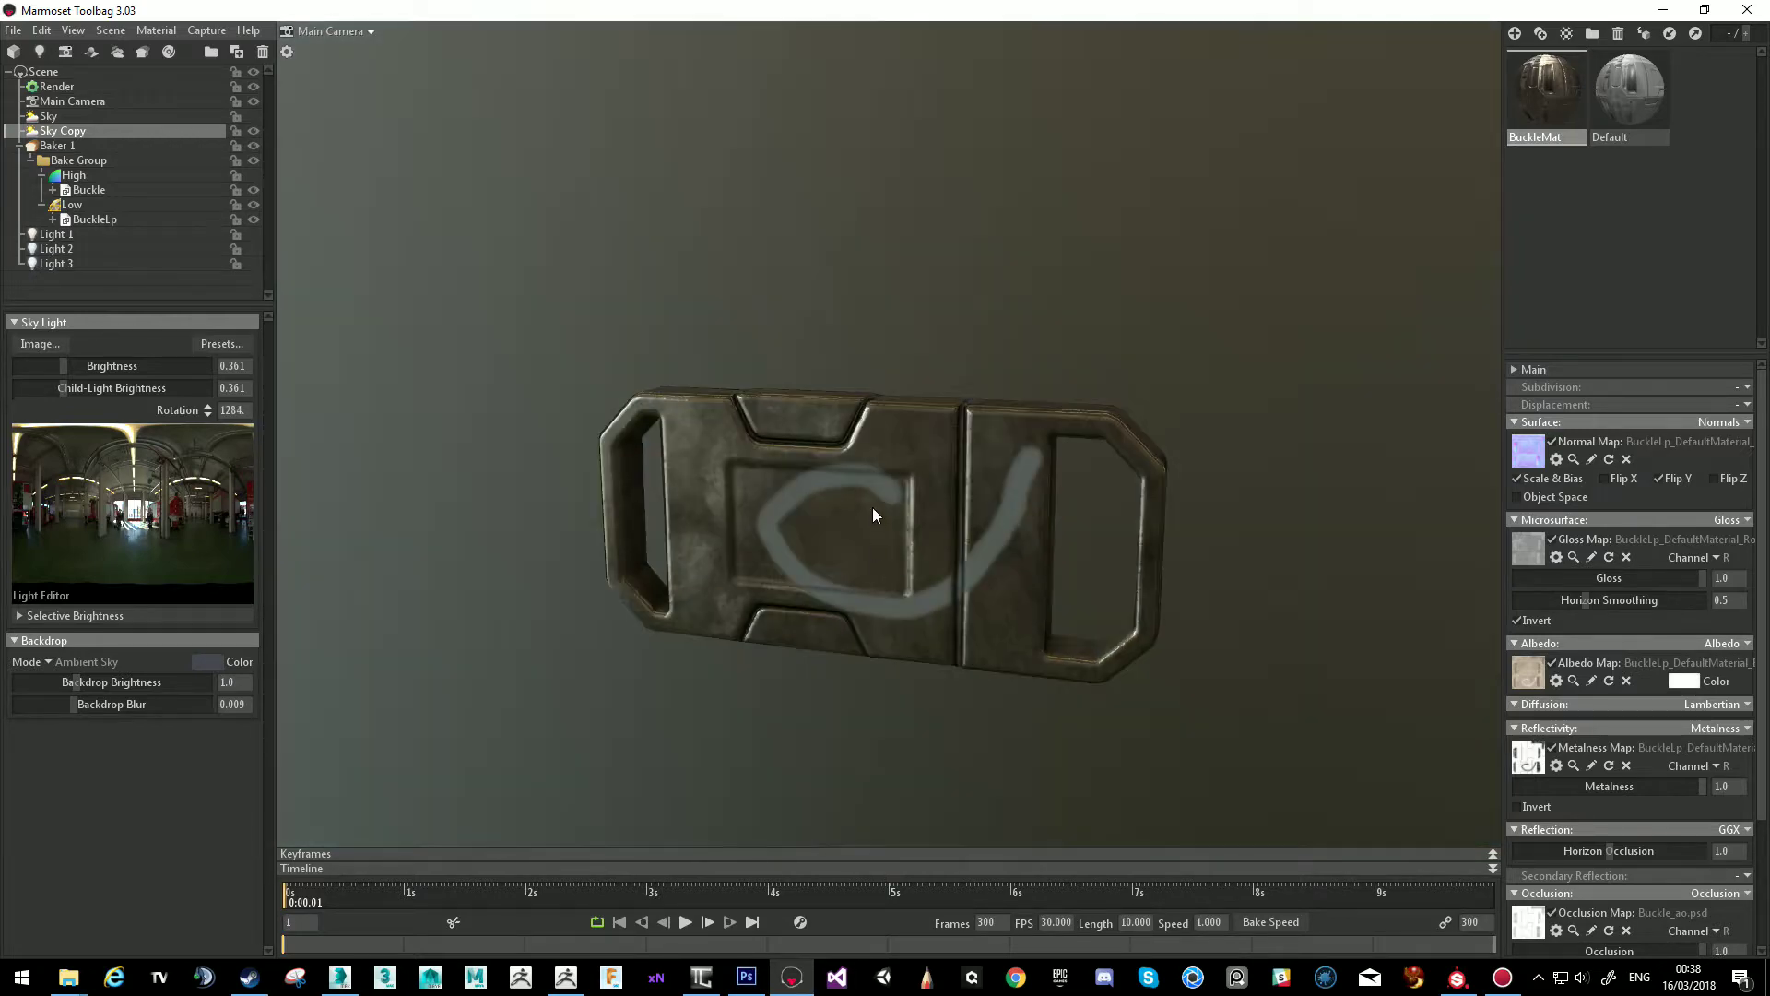
Set the sky copy's brightness to 1.602 and check the buckle closer up.
{"action": "scroll", "coordinate": [872, 513], "scroll_direction": "up", "scroll_amount": 3}
{"action": "left_click_drag", "start_coordinate": [59, 366], "coordinate": [83, 366]}
{"action": "left_click_drag", "start_coordinate": [599, 509], "coordinate": [780, 558]}
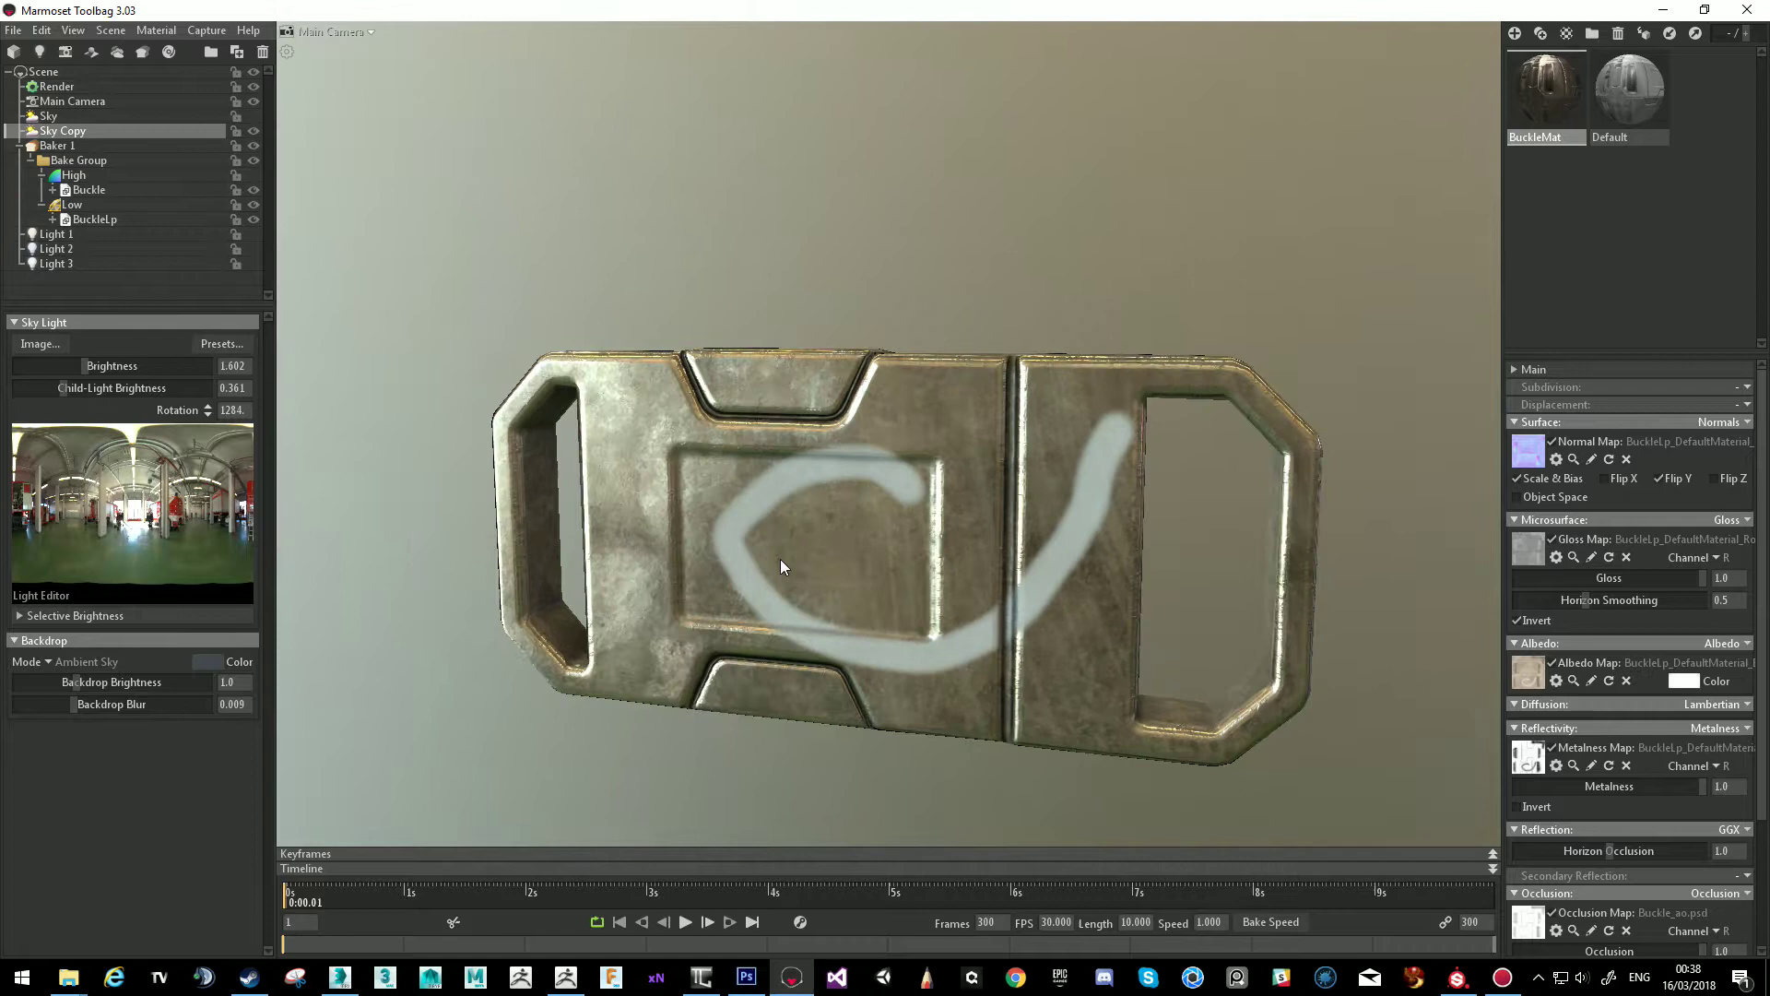
Apply the Smashed Windows sky preset to the sky copy, with brightness 1.142 and rotation about 1440.
{"action": "left_click", "coordinate": [221, 343]}
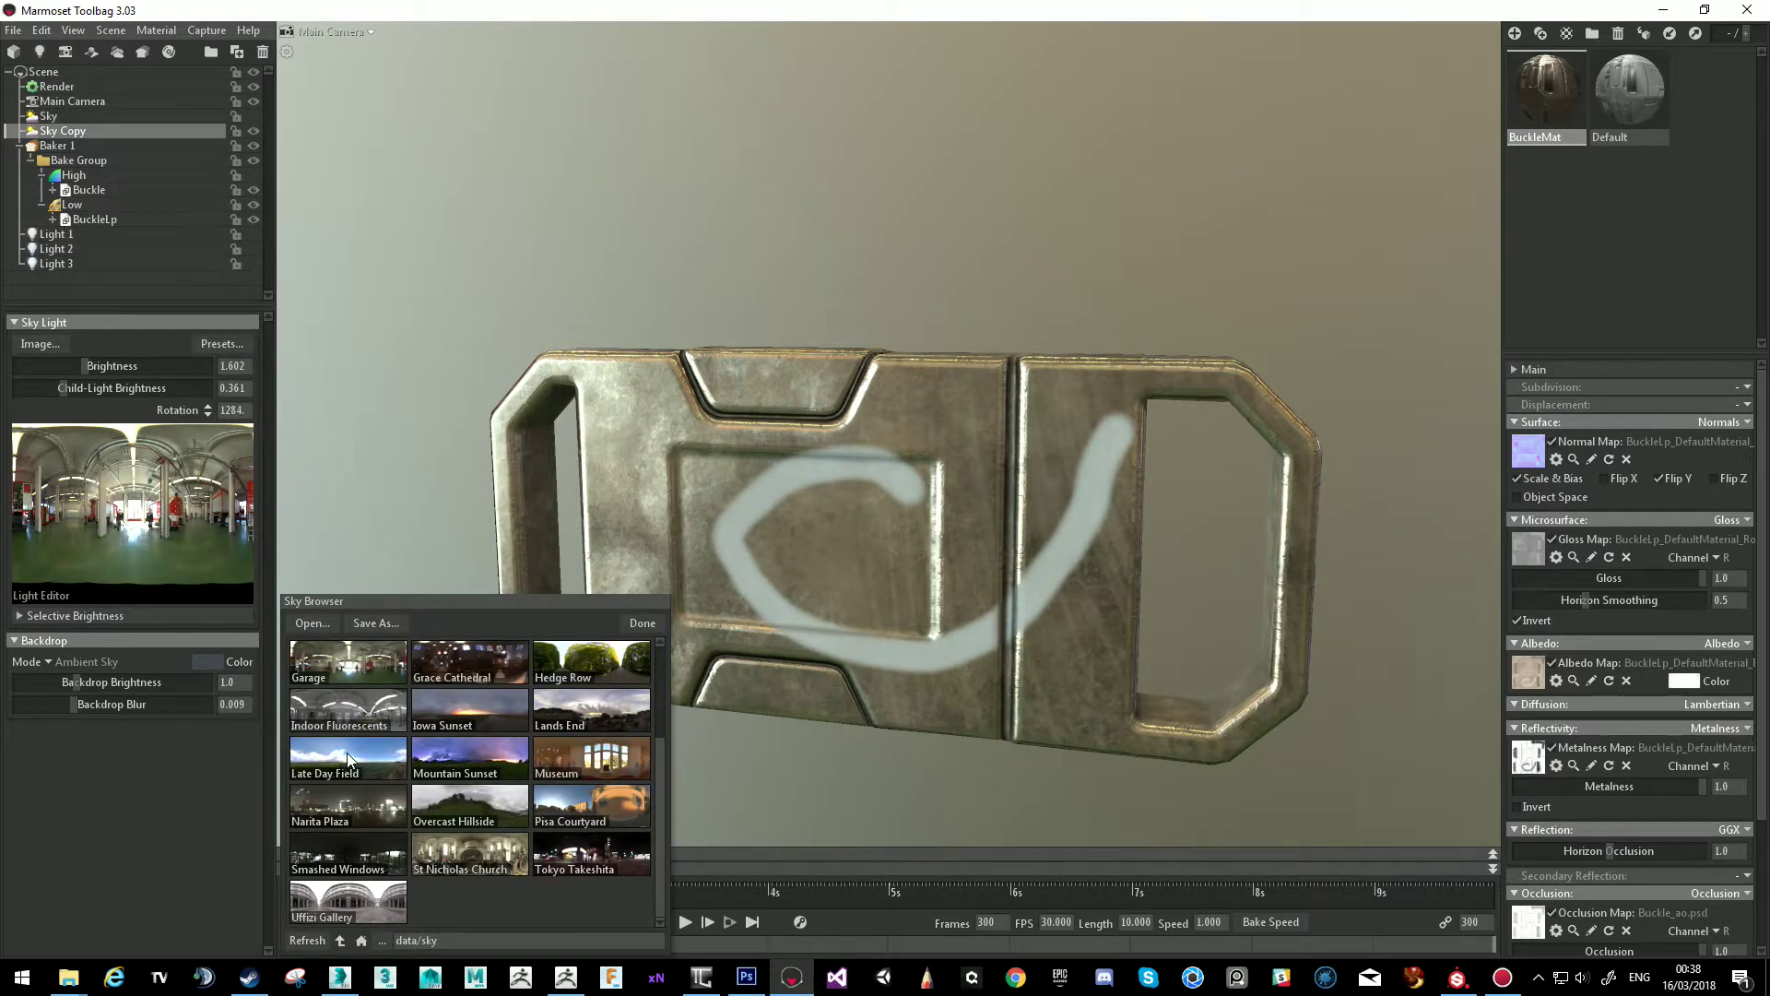
{"action": "left_click", "coordinate": [349, 759]}
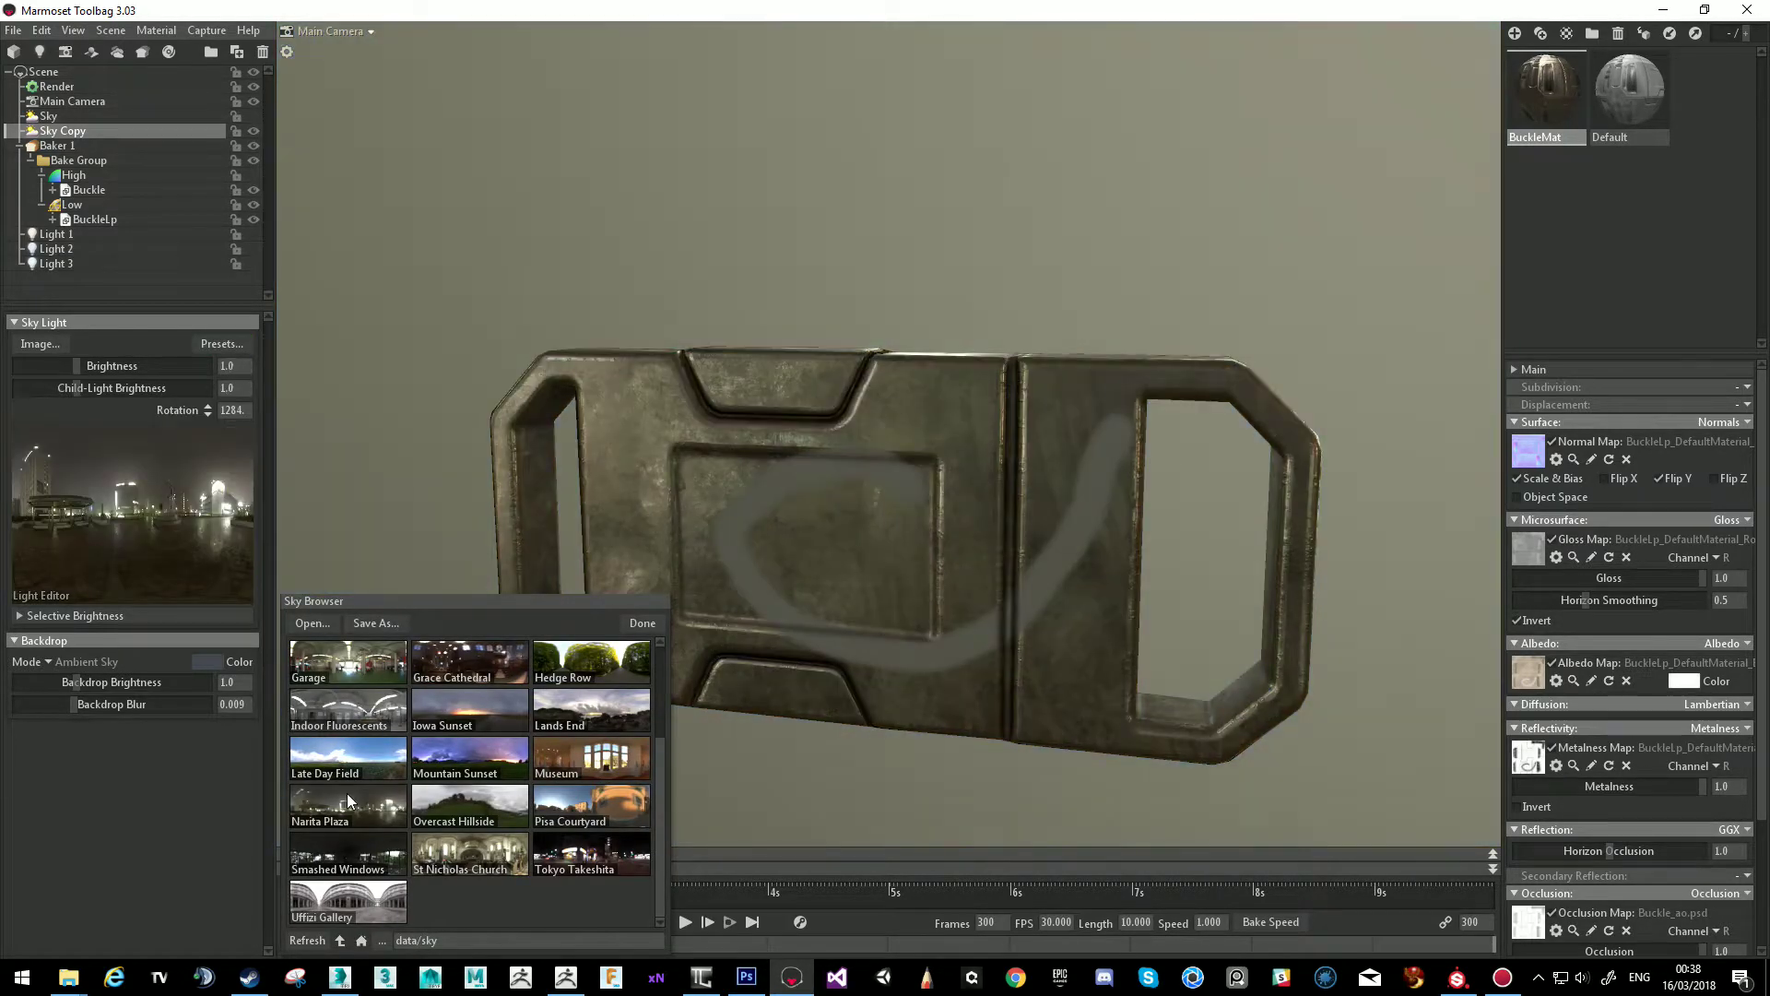
{"action": "left_click", "coordinate": [356, 844]}
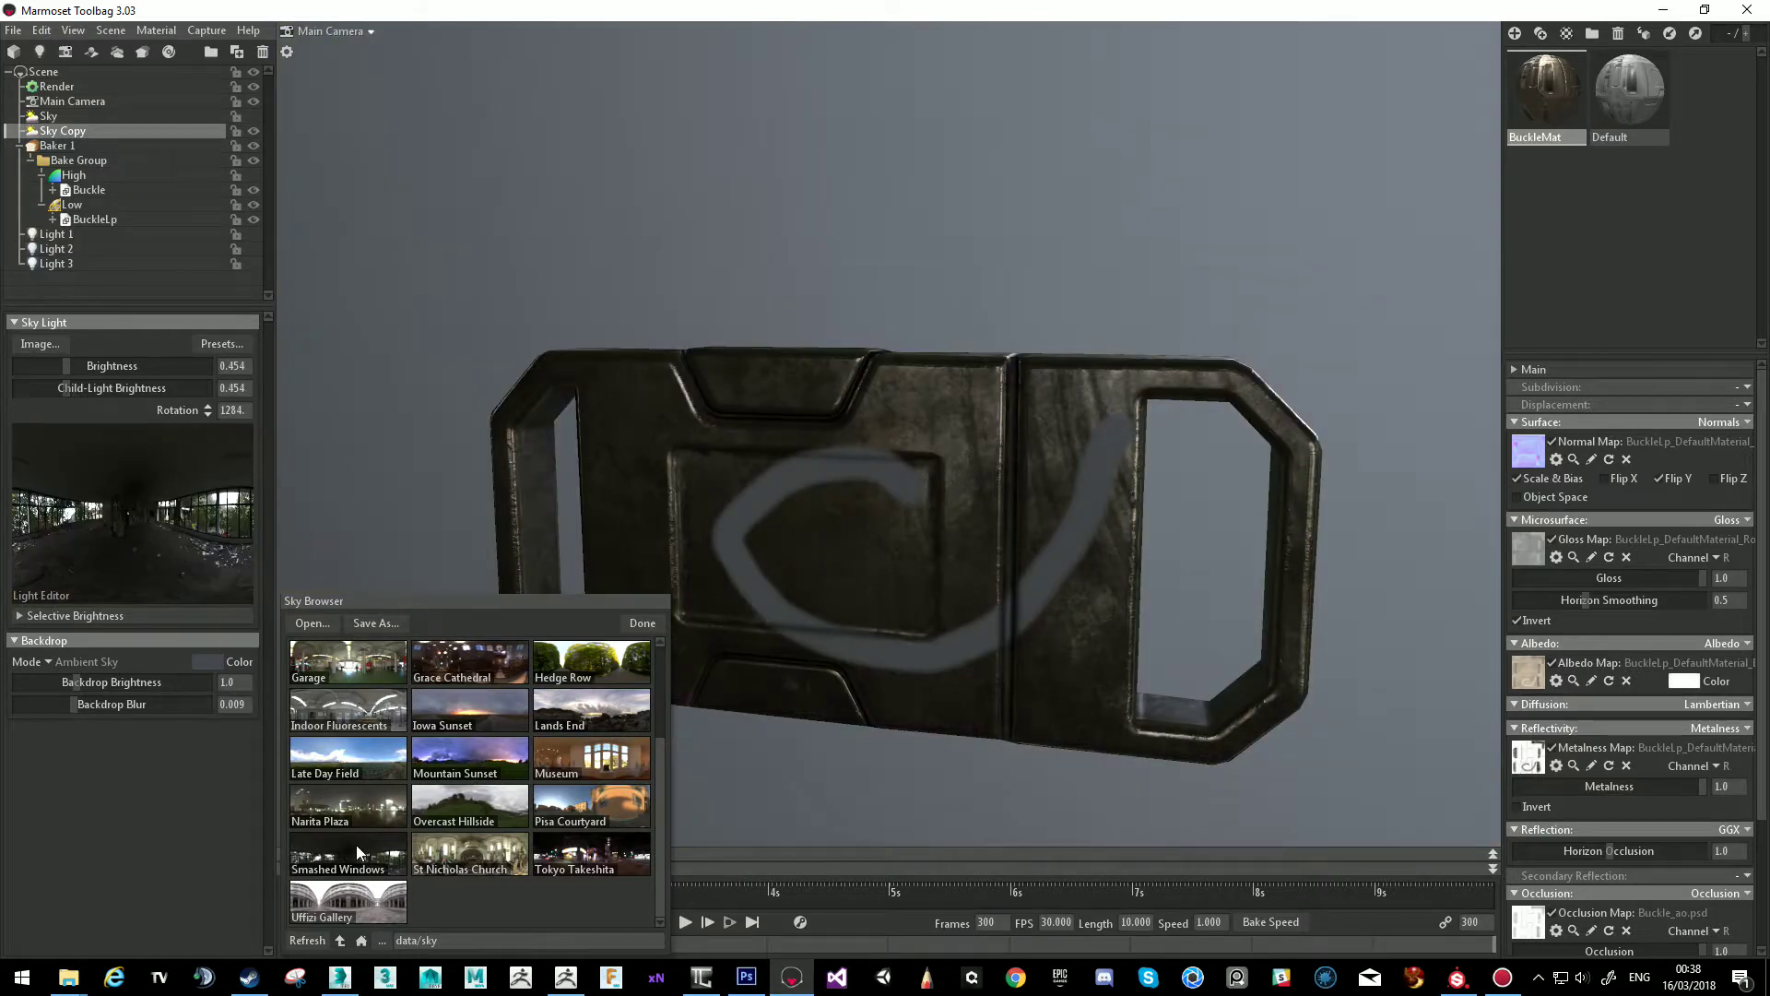
{"action": "left_click_drag", "start_coordinate": [68, 365], "coordinate": [96, 365]}
{"action": "left_click_drag", "start_coordinate": [553, 443], "coordinate": [954, 525], "text": "shift"}
Turn the visibility of Light 1, Light 2 and Light 3 back on.
{"action": "left_click", "coordinate": [253, 235]}
{"action": "left_click", "coordinate": [253, 249]}
{"action": "left_click", "coordinate": [252, 263]}
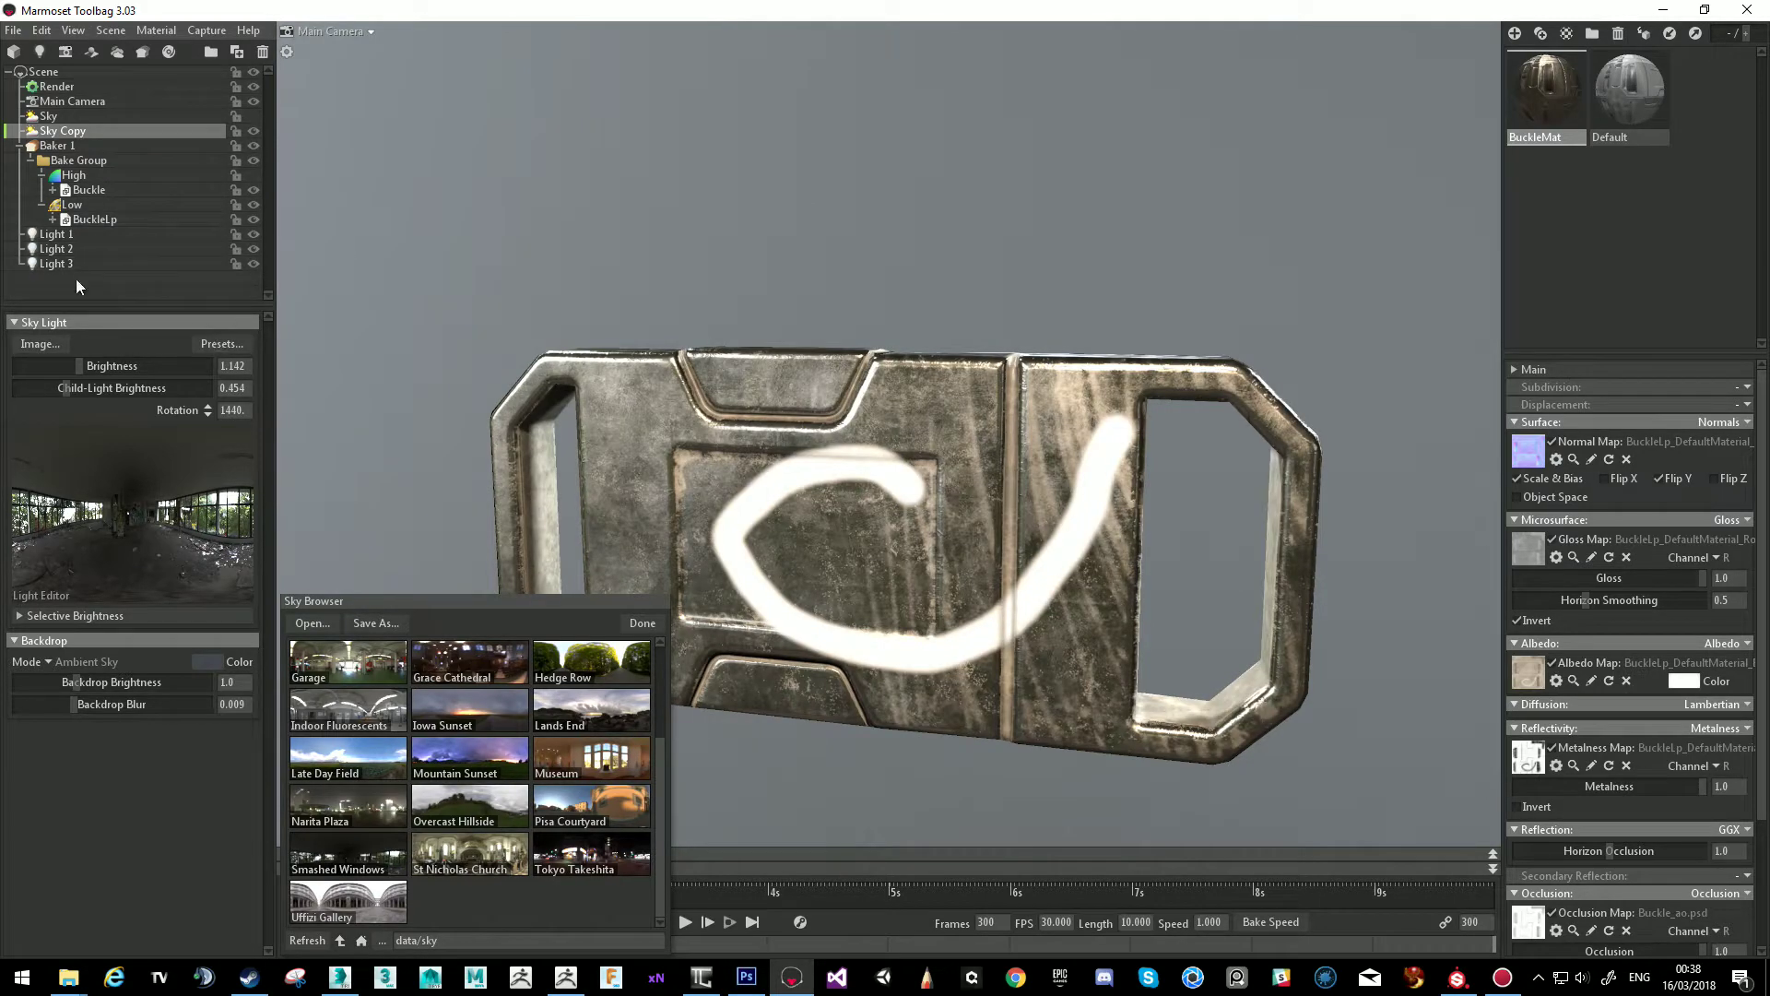
Lower the spot lights' brightness, setting Light 2 to 4.0 and Light 3 to 8.577, and close the sky presets.
{"action": "left_click", "coordinate": [57, 249]}
{"action": "left_click", "coordinate": [57, 235]}
{"action": "left_click_drag", "start_coordinate": [126, 400], "coordinate": [102, 399]}
{"action": "left_click", "coordinate": [95, 257]}
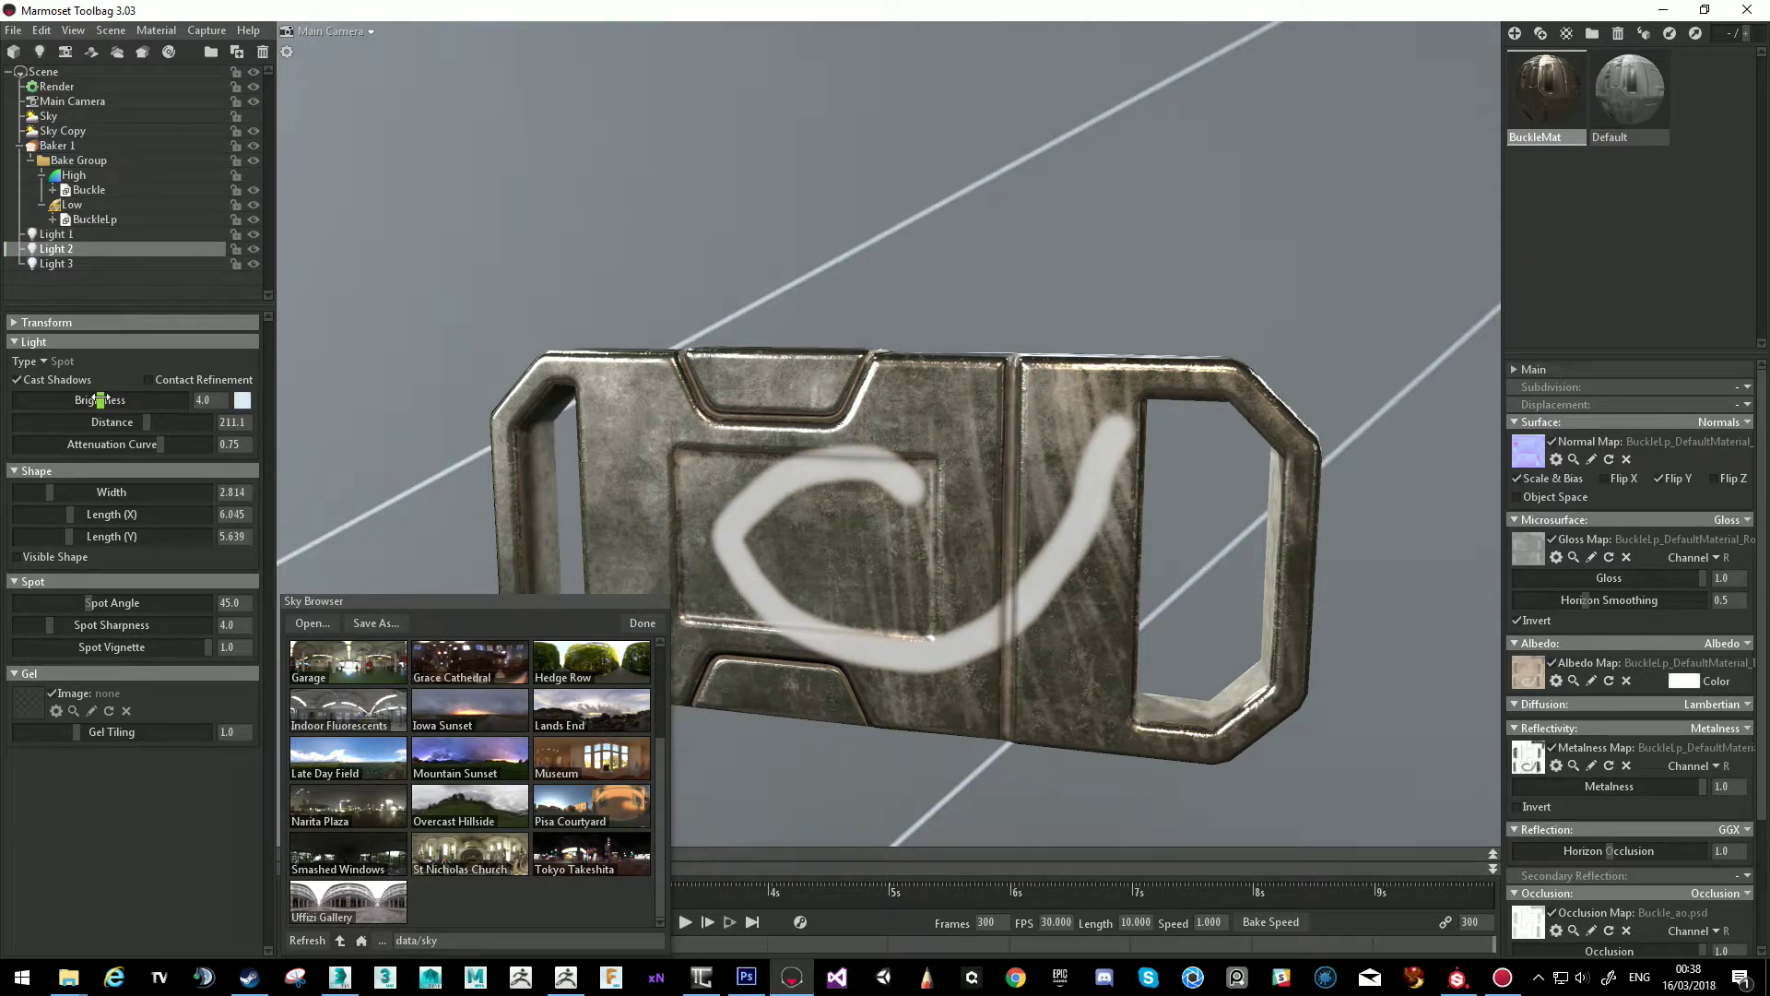
{"action": "left_click", "coordinate": [81, 262]}
{"action": "left_click_drag", "start_coordinate": [129, 404], "coordinate": [113, 400]}
{"action": "left_click", "coordinate": [635, 621]}
Switch to Substance Painter, paint a short zigzag on the Fill layer 1 mask beside the buckle's left slot, and compare the shading with Toolbag.
{"action": "left_click_drag", "start_coordinate": [683, 636], "coordinate": [854, 634]}
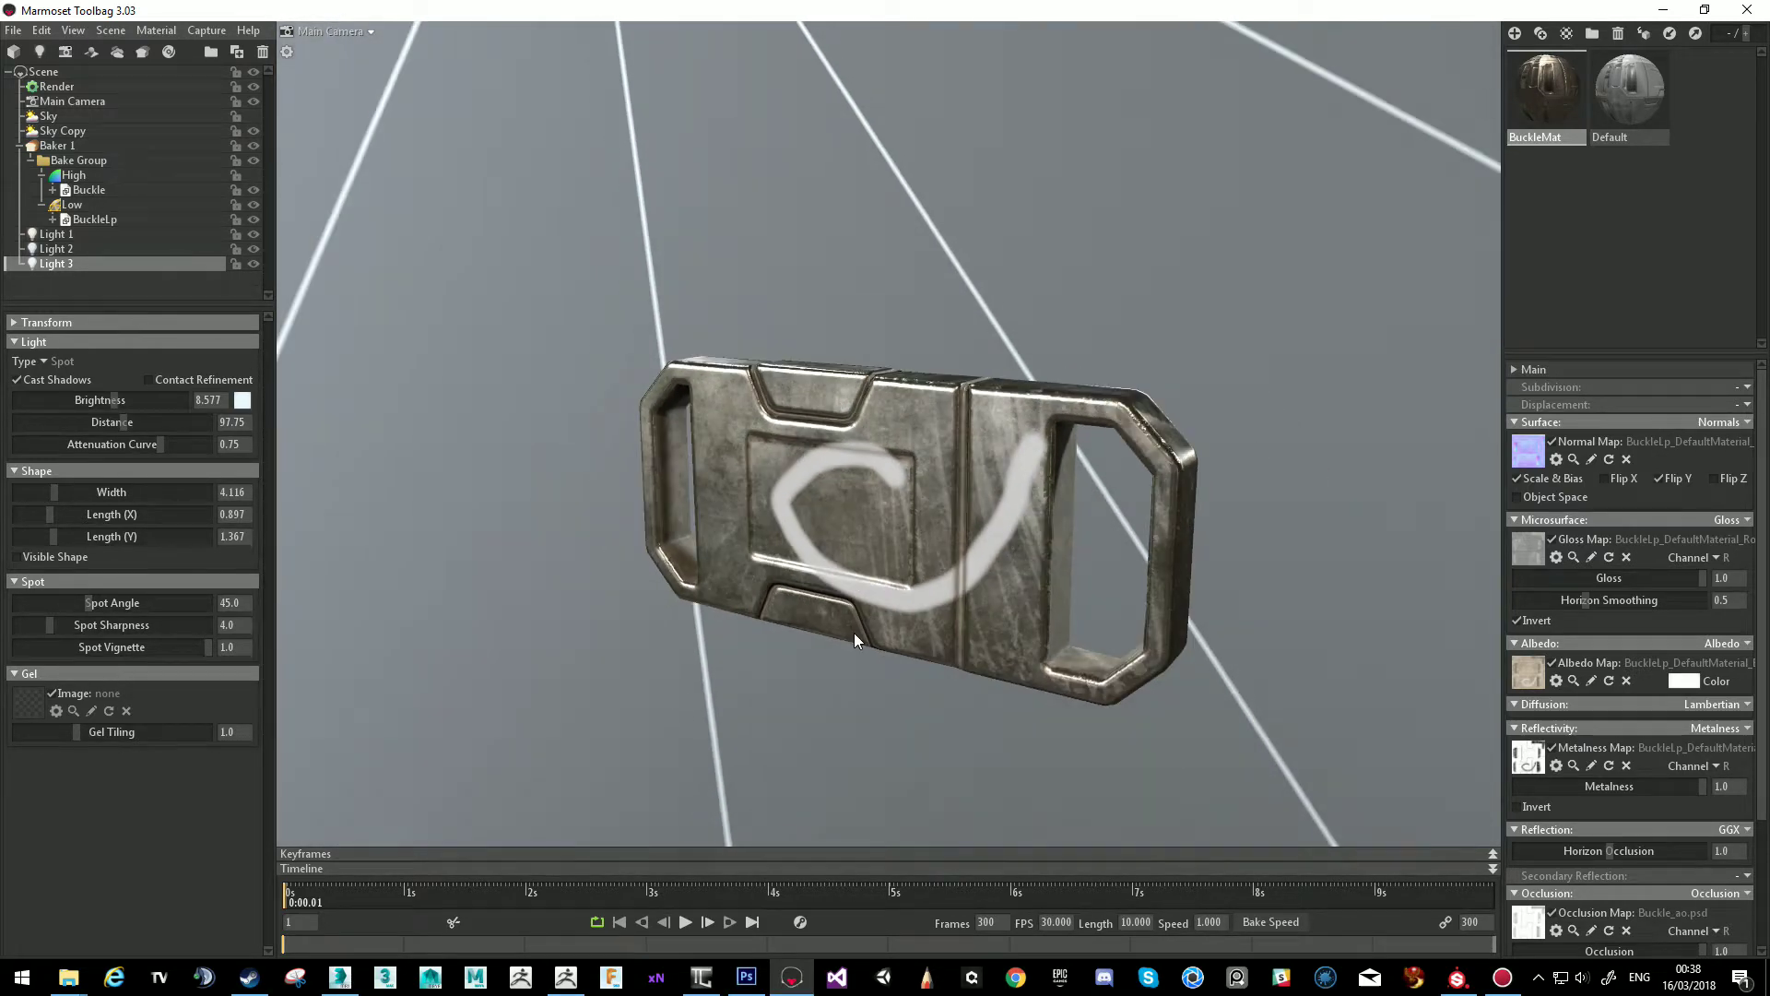
{"action": "left_click", "coordinate": [1458, 979]}
{"action": "mouse_move", "coordinate": [784, 516]}
{"action": "left_mouse_down", "text": "alt"}
{"action": "mouse_move", "coordinate": [841, 471]}
{"action": "mouse_move", "coordinate": [625, 393]}
{"action": "mouse_move", "coordinate": [581, 597]}
{"action": "mouse_move", "coordinate": [742, 304]}
{"action": "mouse_move", "coordinate": [992, 521]}
{"action": "mouse_move", "coordinate": [1014, 457]}
{"action": "mouse_move", "coordinate": [1134, 474]}
{"action": "left_mouse_up", "text": "alt"}
{"action": "left_click", "coordinate": [1719, 92]}
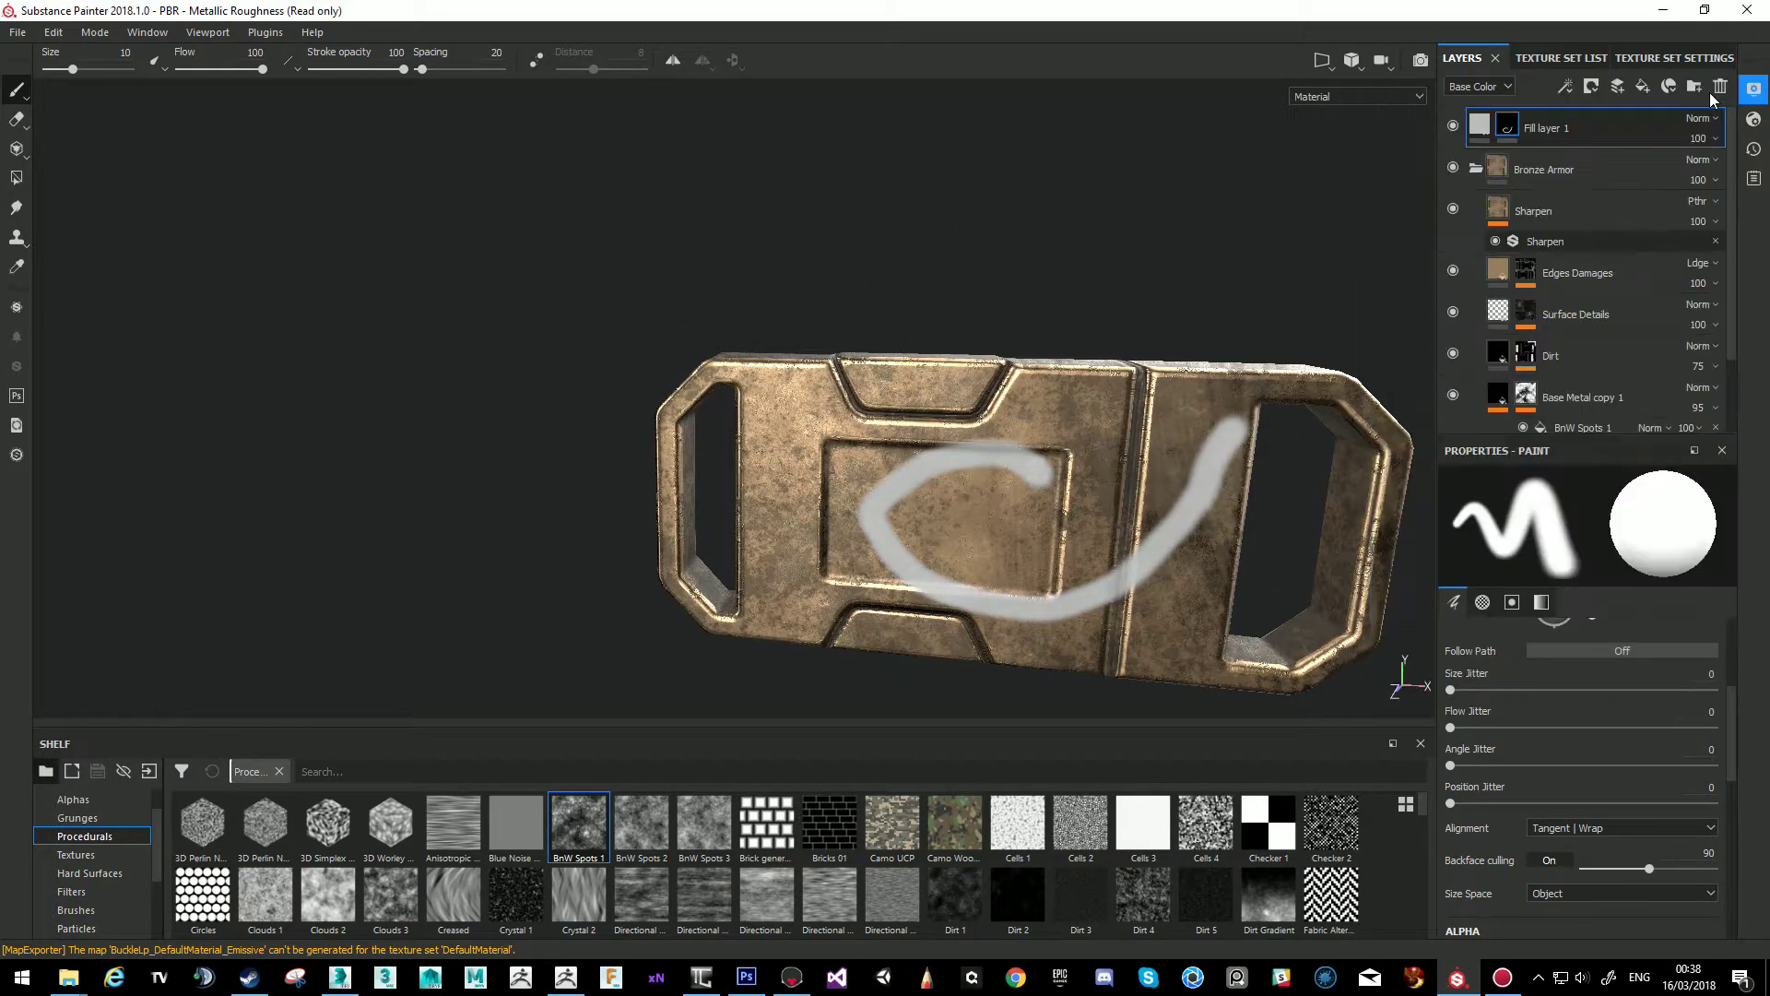
{"action": "mouse_move", "coordinate": [822, 402]}
{"action": "left_mouse_down"}
{"action": "mouse_move", "coordinate": [733, 419]}
{"action": "mouse_move", "coordinate": [794, 516]}
{"action": "mouse_move", "coordinate": [853, 420]}
{"action": "left_mouse_up"}
{"action": "mouse_move", "coordinate": [910, 501]}
{"action": "left_mouse_down", "text": "alt"}
{"action": "mouse_move", "coordinate": [1156, 410]}
{"action": "mouse_move", "coordinate": [1138, 442]}
{"action": "left_mouse_up", "text": "alt"}
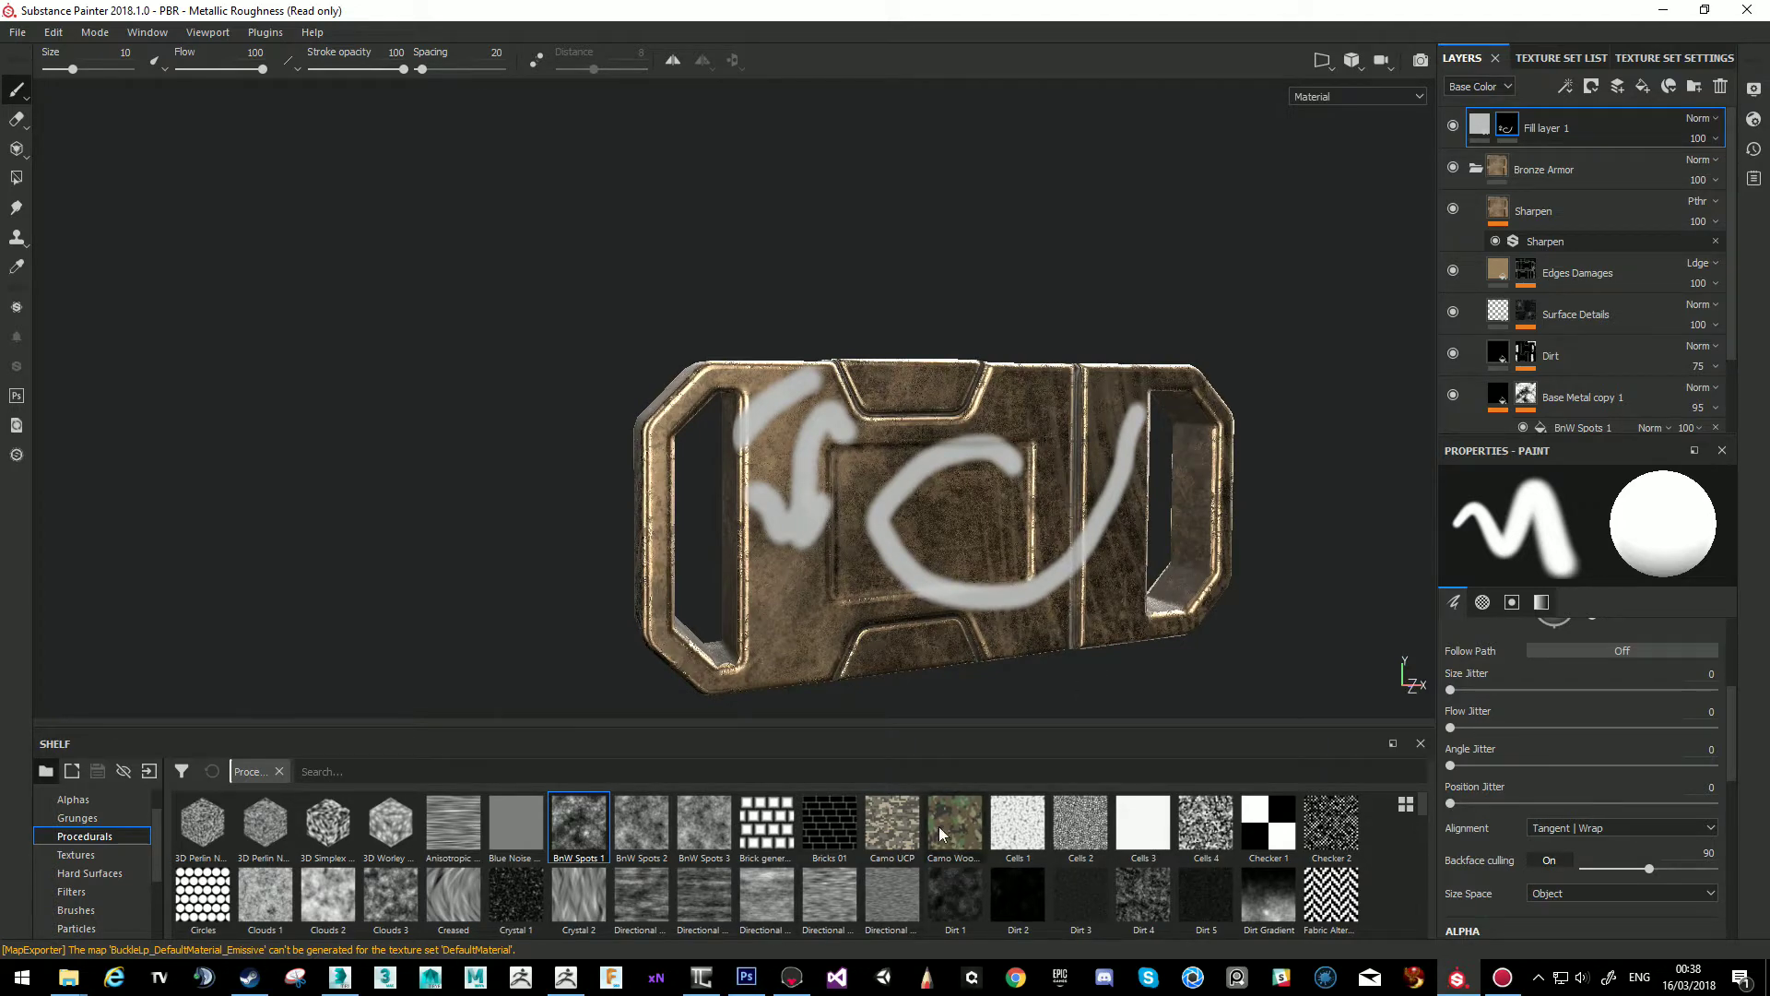
{"action": "left_click_drag", "start_coordinate": [1009, 505], "coordinate": [883, 530], "text": "alt"}
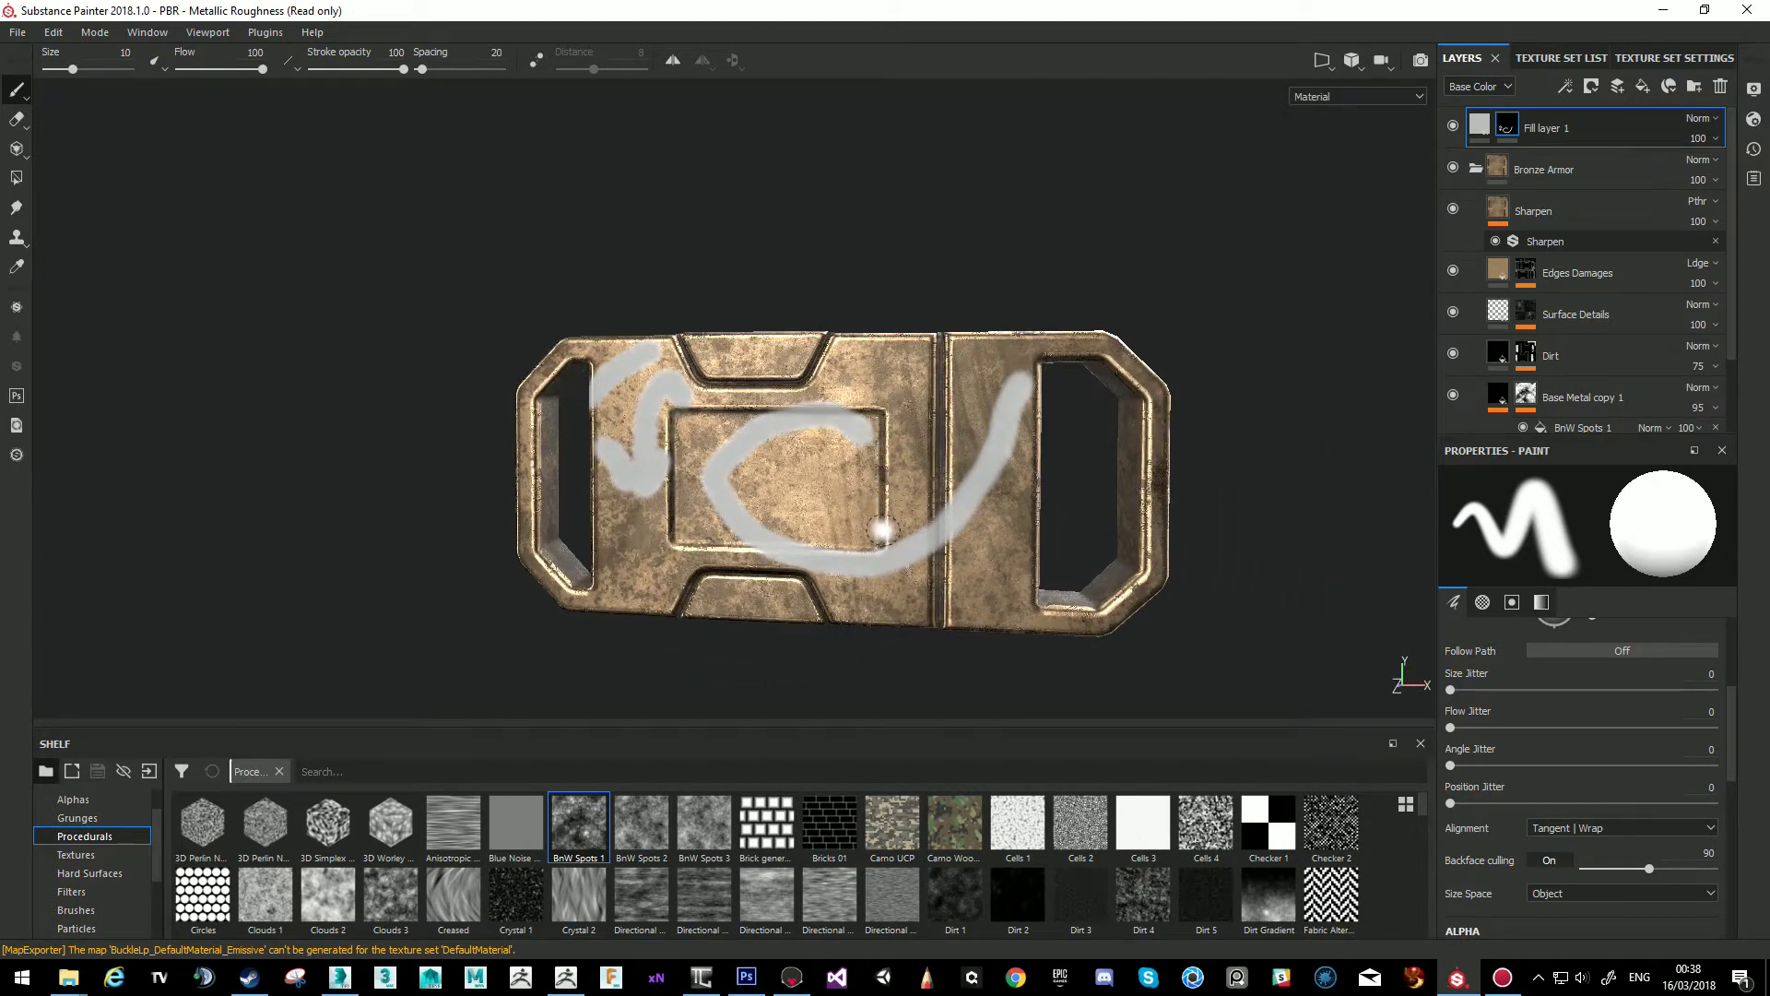
{"action": "left_click", "coordinate": [1664, 10]}
{"action": "left_click_drag", "start_coordinate": [865, 461], "coordinate": [657, 744]}
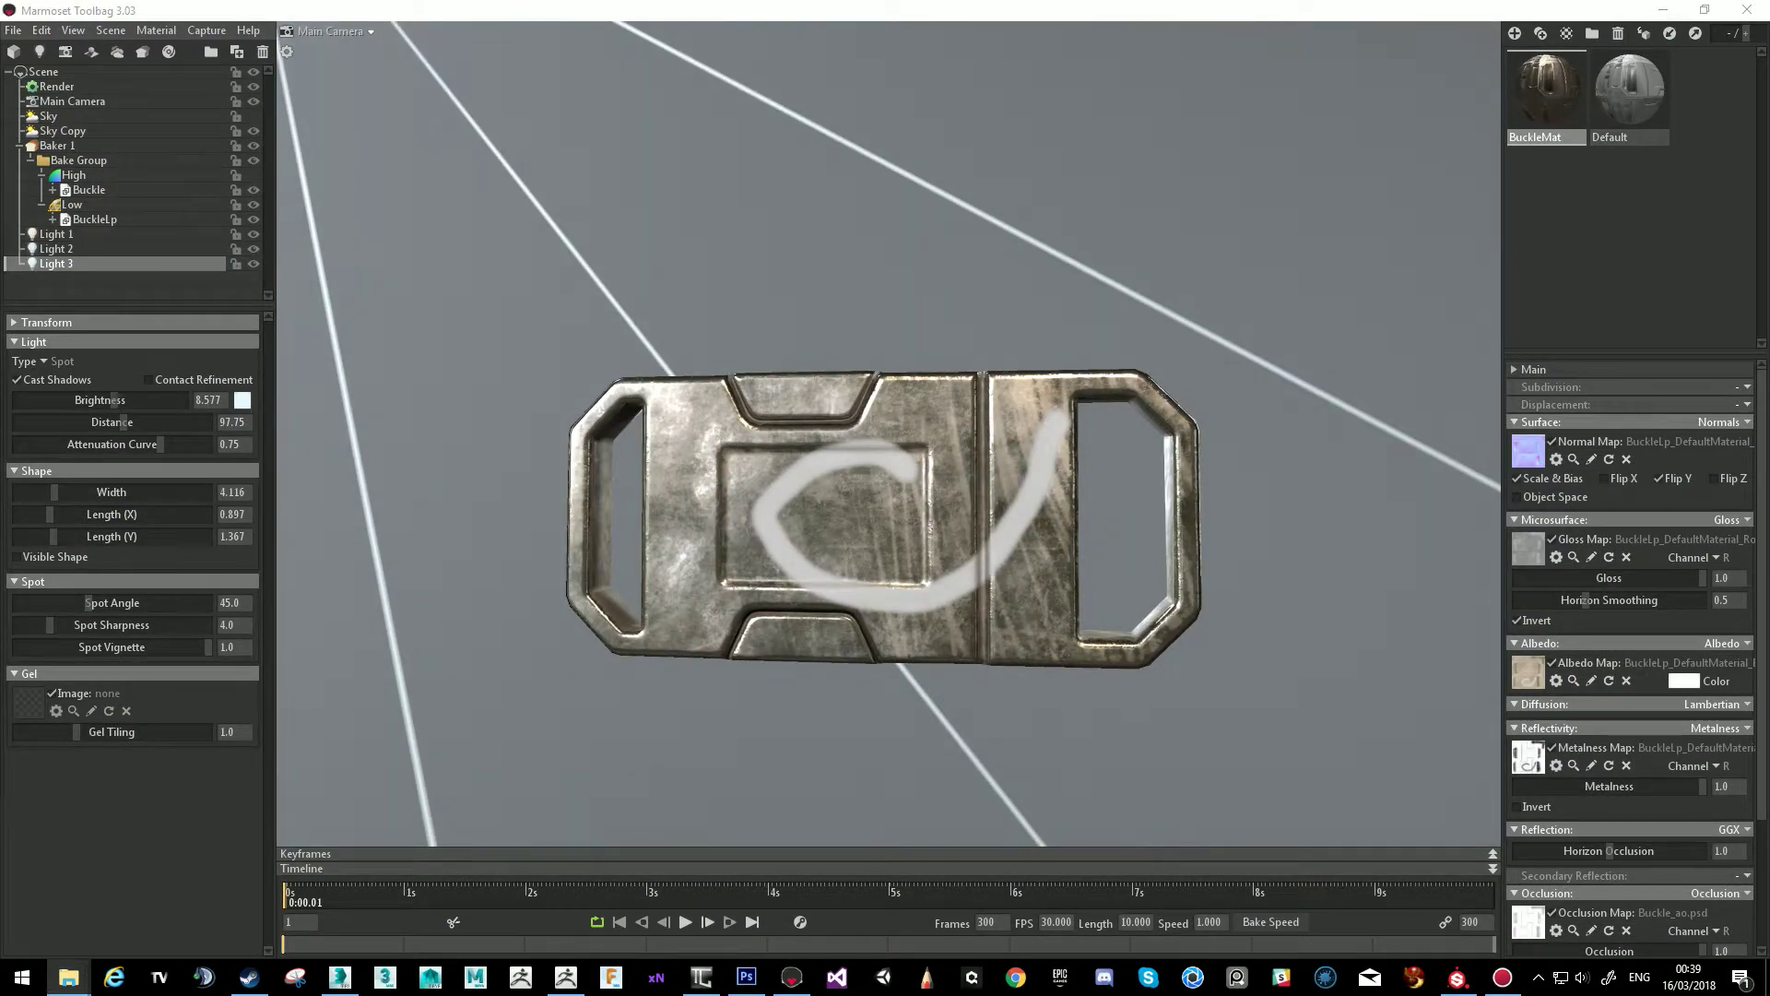
Open Cover3 from the portfolio's Maya folder in File Explorer and examine the character render's lighting.
{"action": "left_click", "coordinate": [69, 976]}
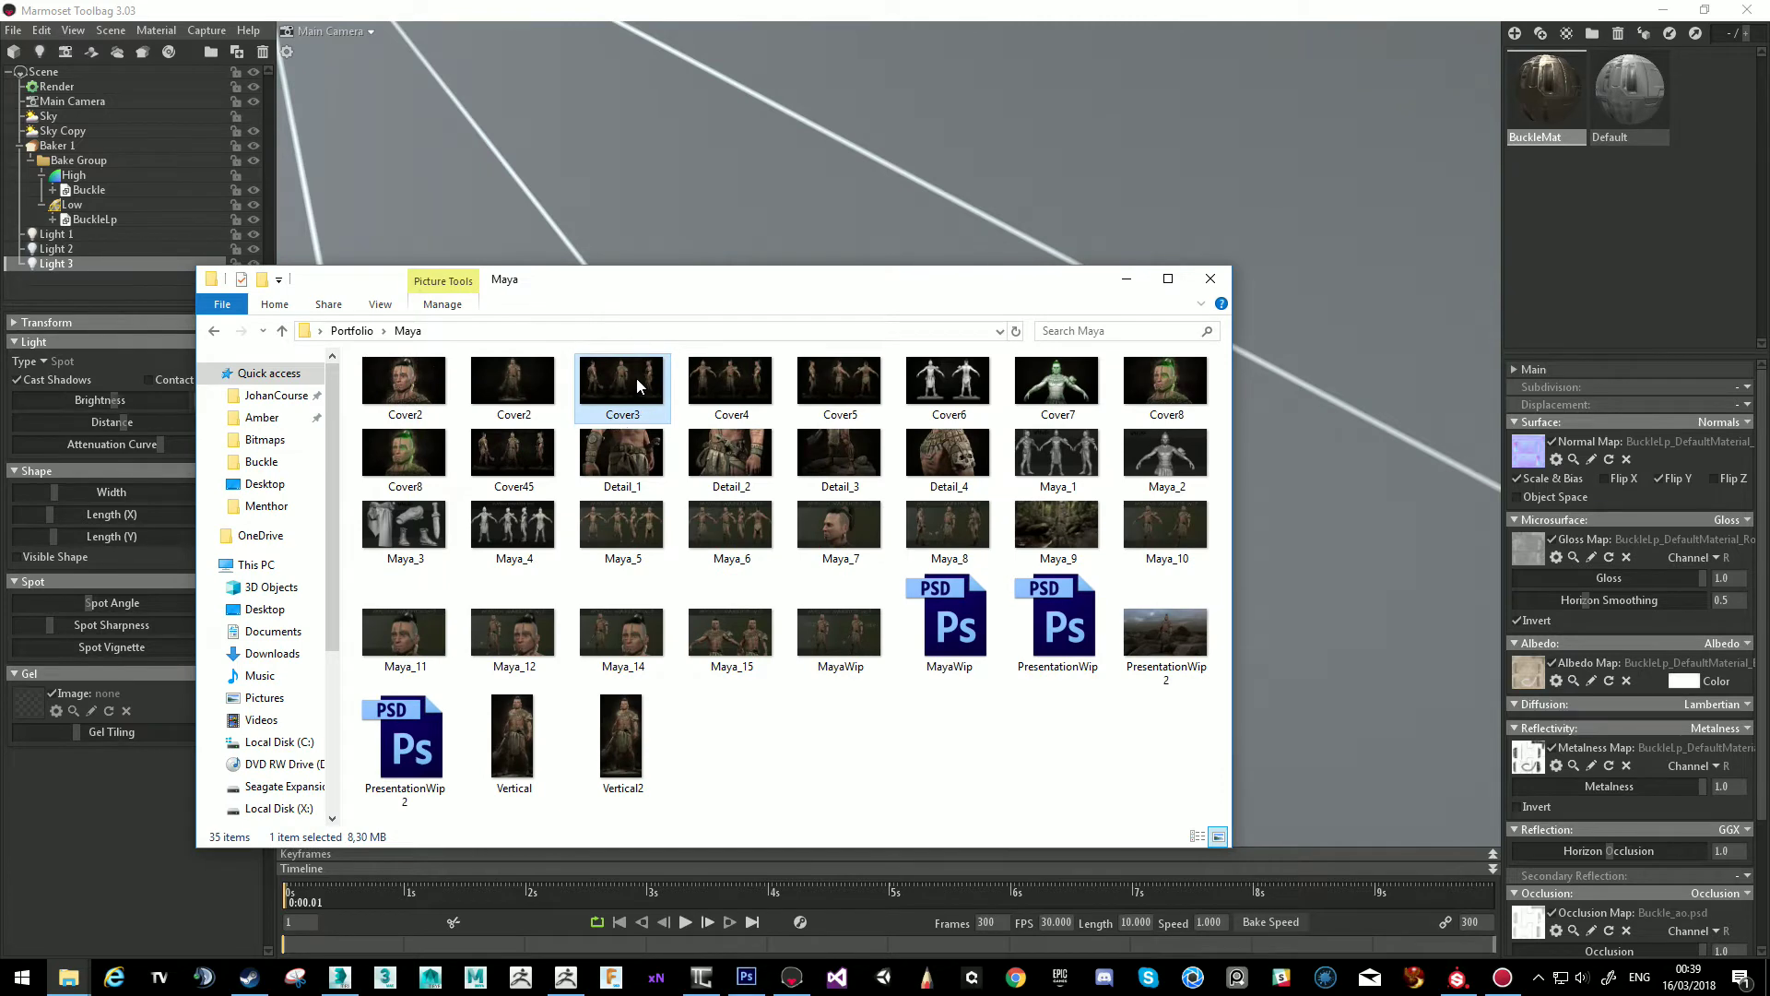
{"action": "double_click", "coordinate": [638, 378]}
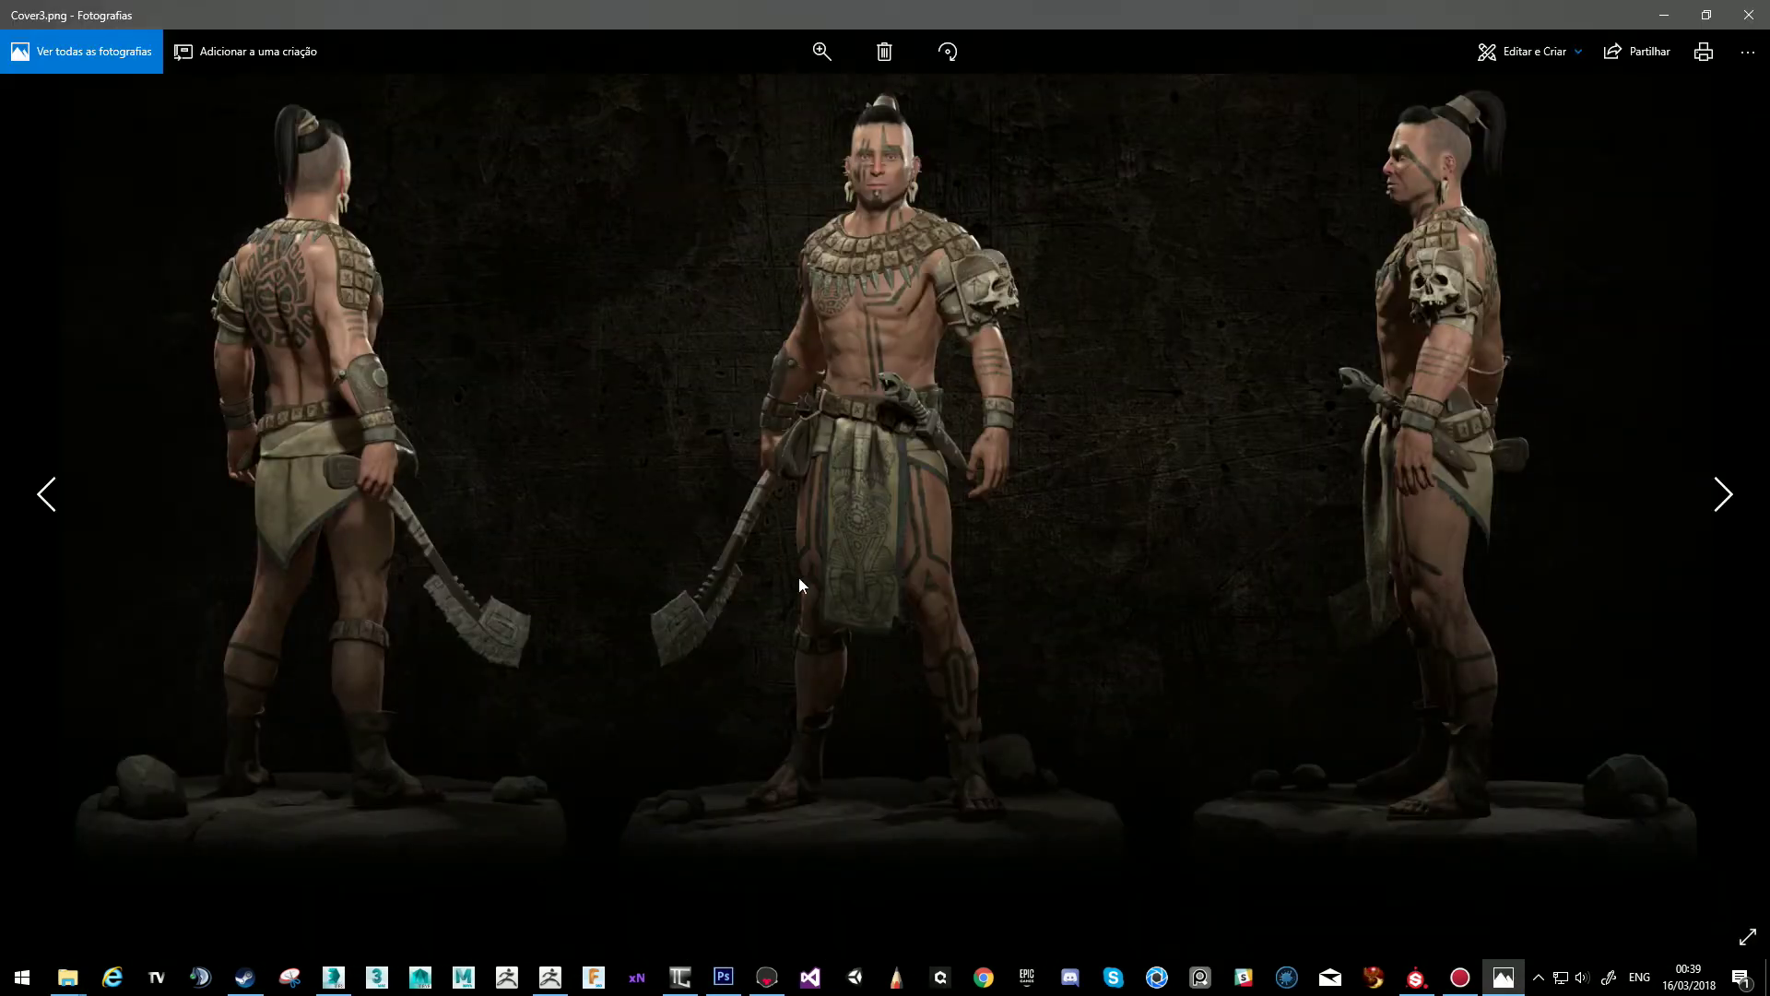
{"action": "scroll", "coordinate": [902, 267], "scroll_direction": "up", "scroll_amount": 3, "text": "ctrl"}
{"action": "left_click_drag", "start_coordinate": [904, 312], "coordinate": [920, 522]}
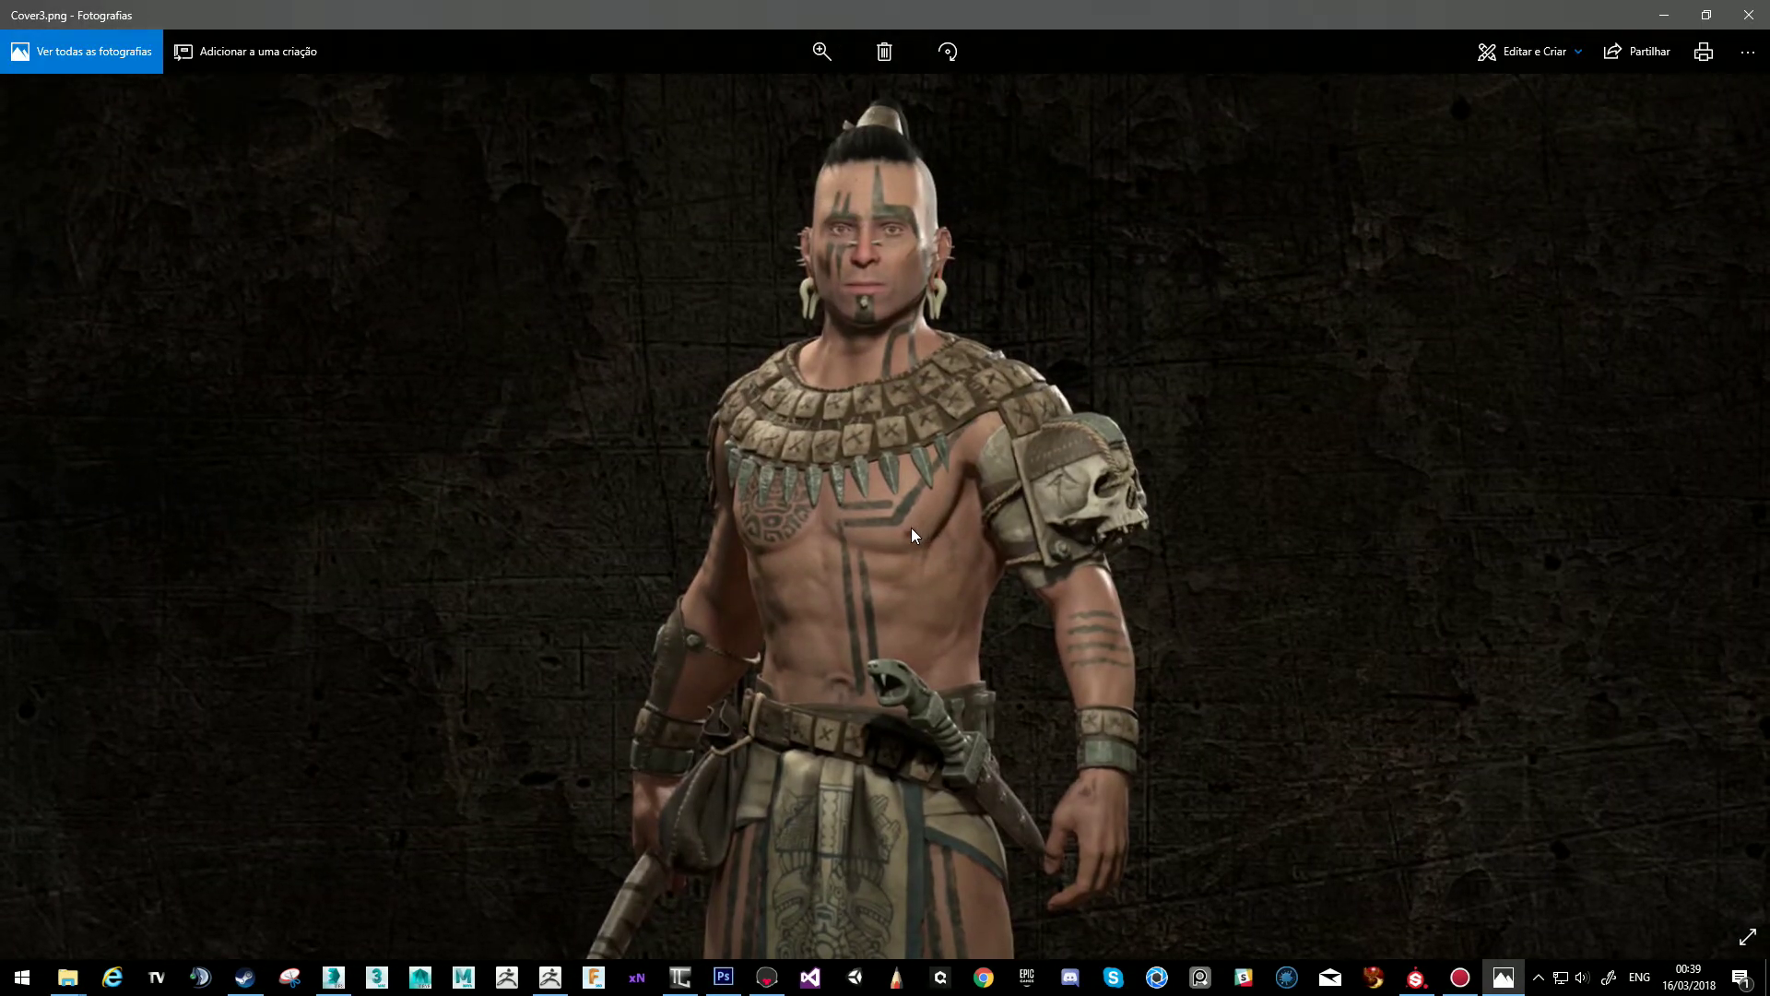
{"action": "scroll", "coordinate": [929, 521], "scroll_direction": "down", "scroll_amount": 3, "text": "ctrl"}
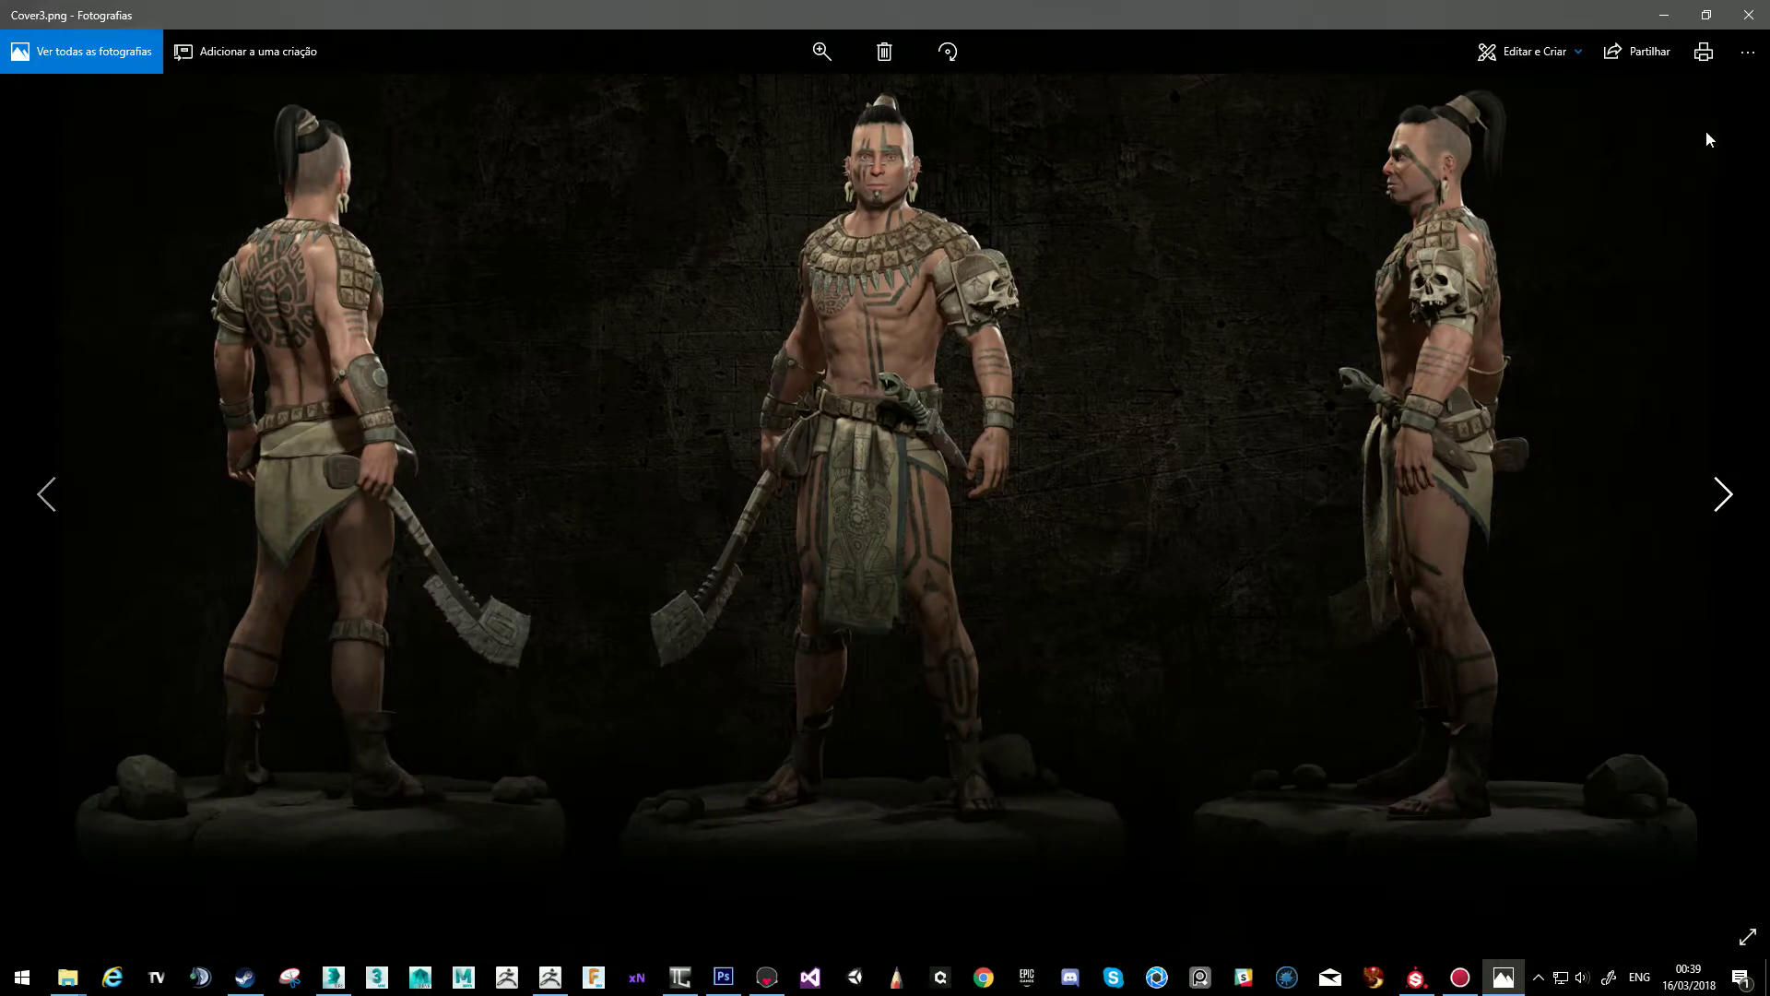
{"action": "left_click", "coordinate": [1748, 14]}
View the Thumbnail image in the portfolio's LeeEnfield folder to examine how the rifle is presented.
{"action": "left_click", "coordinate": [353, 330]}
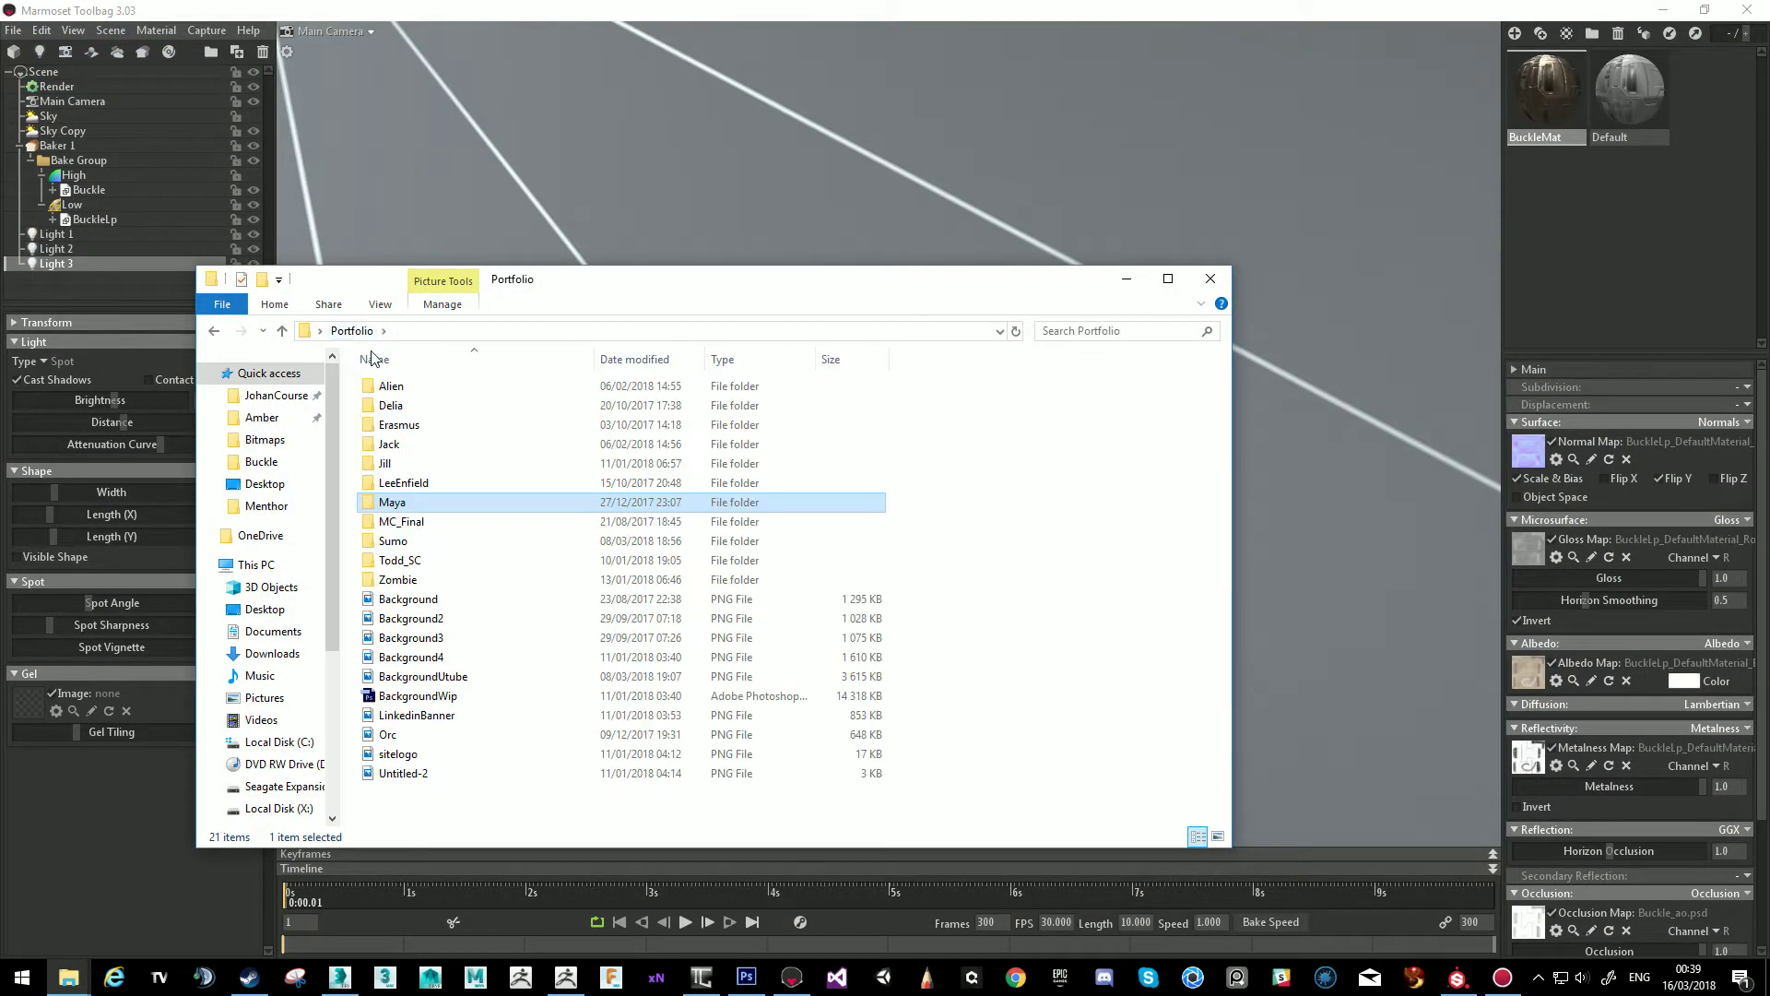
{"action": "double_click", "coordinate": [409, 485]}
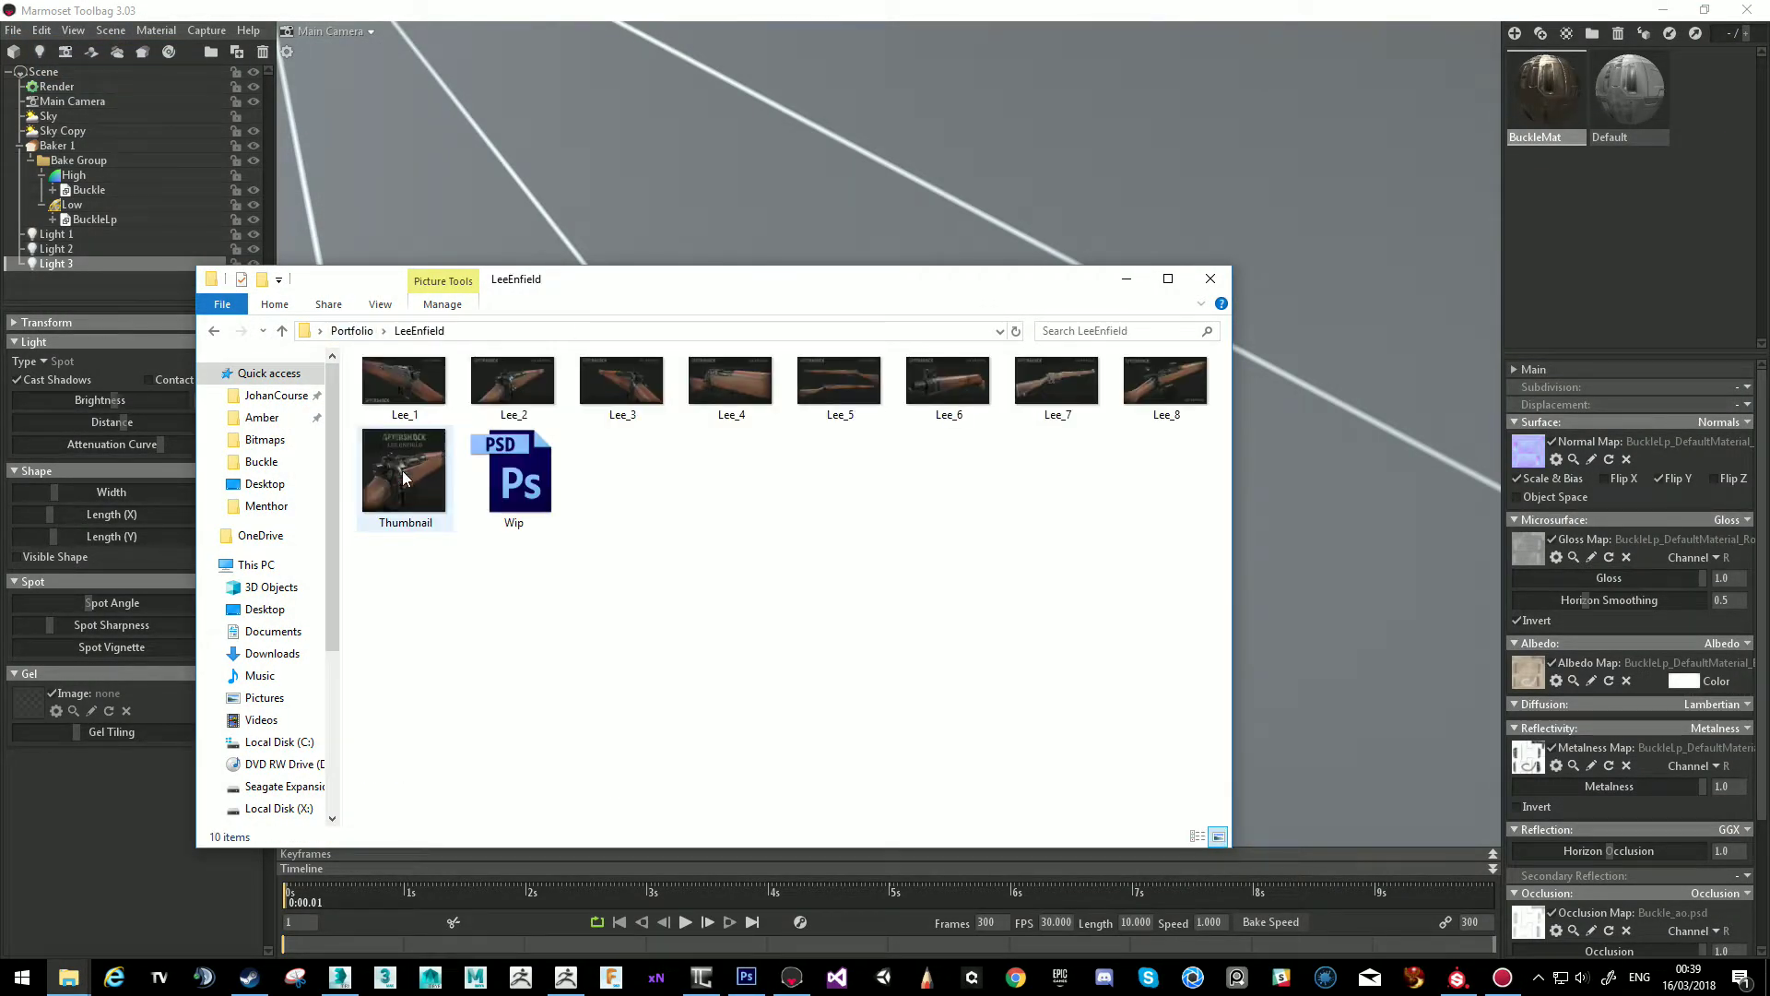
{"action": "double_click", "coordinate": [400, 474]}
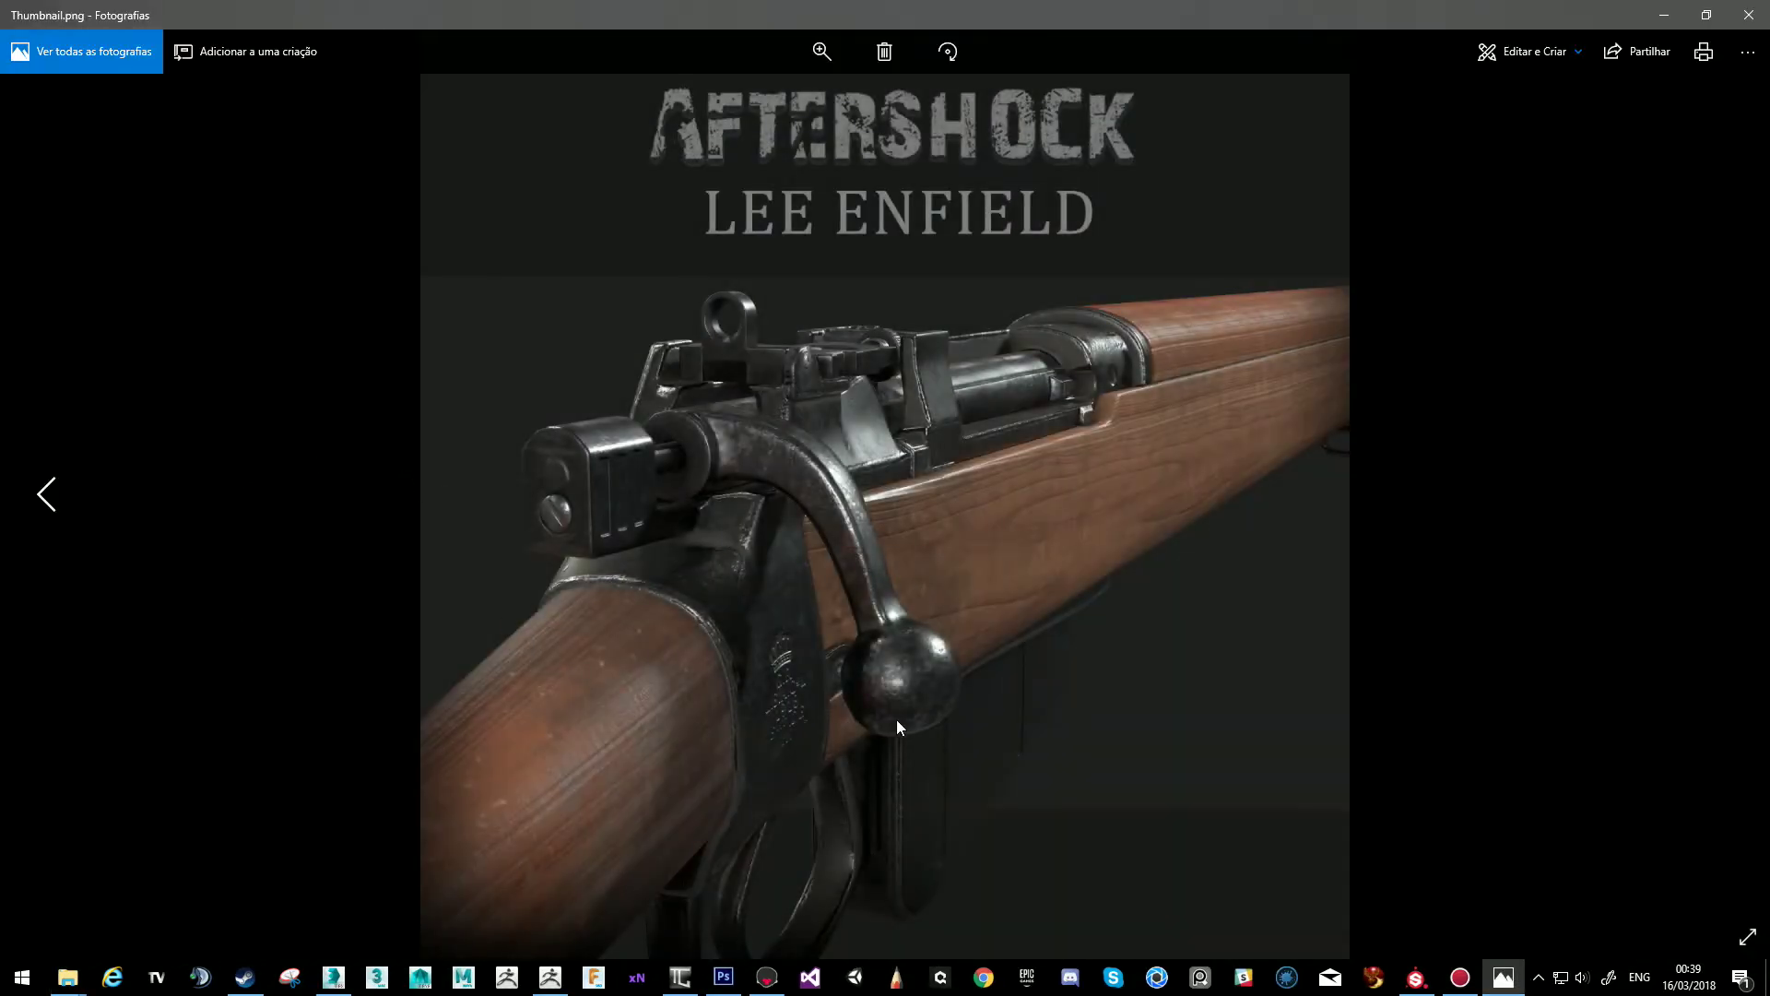
{"action": "left_click", "coordinate": [1747, 16]}
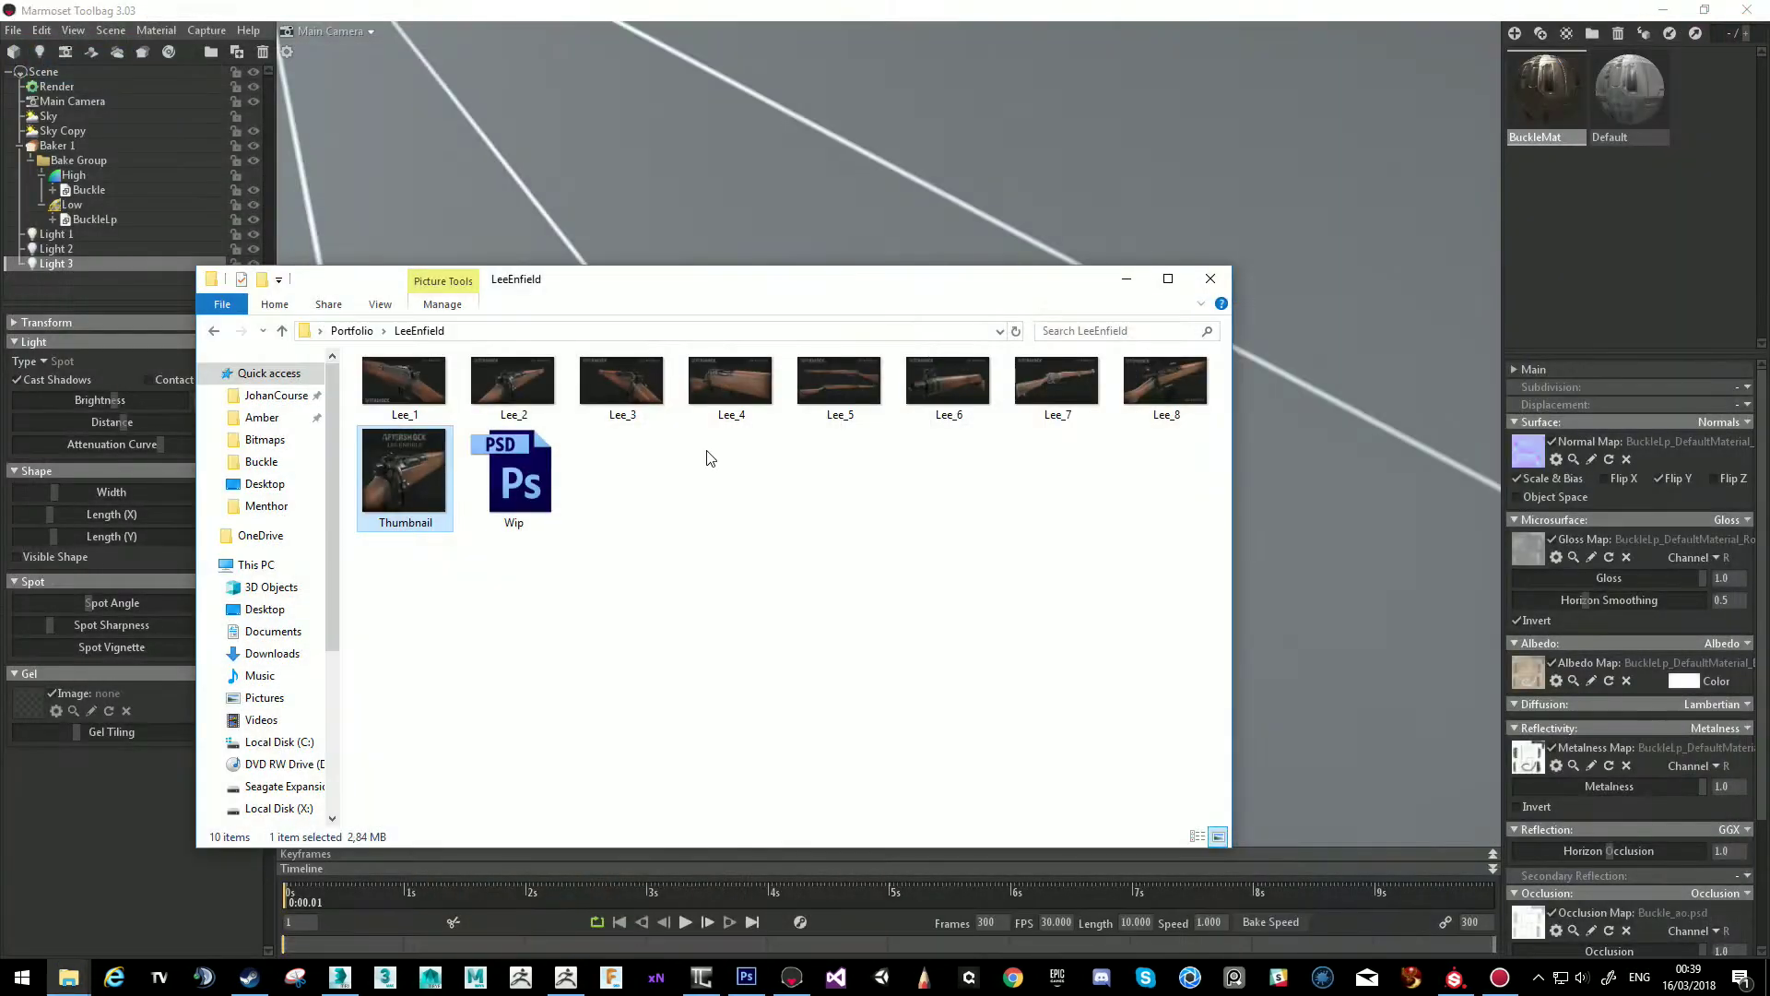
View screenshot030 in the portfolio's Sumo folder and examine the lighting on the face up close.
{"action": "left_click", "coordinate": [343, 332]}
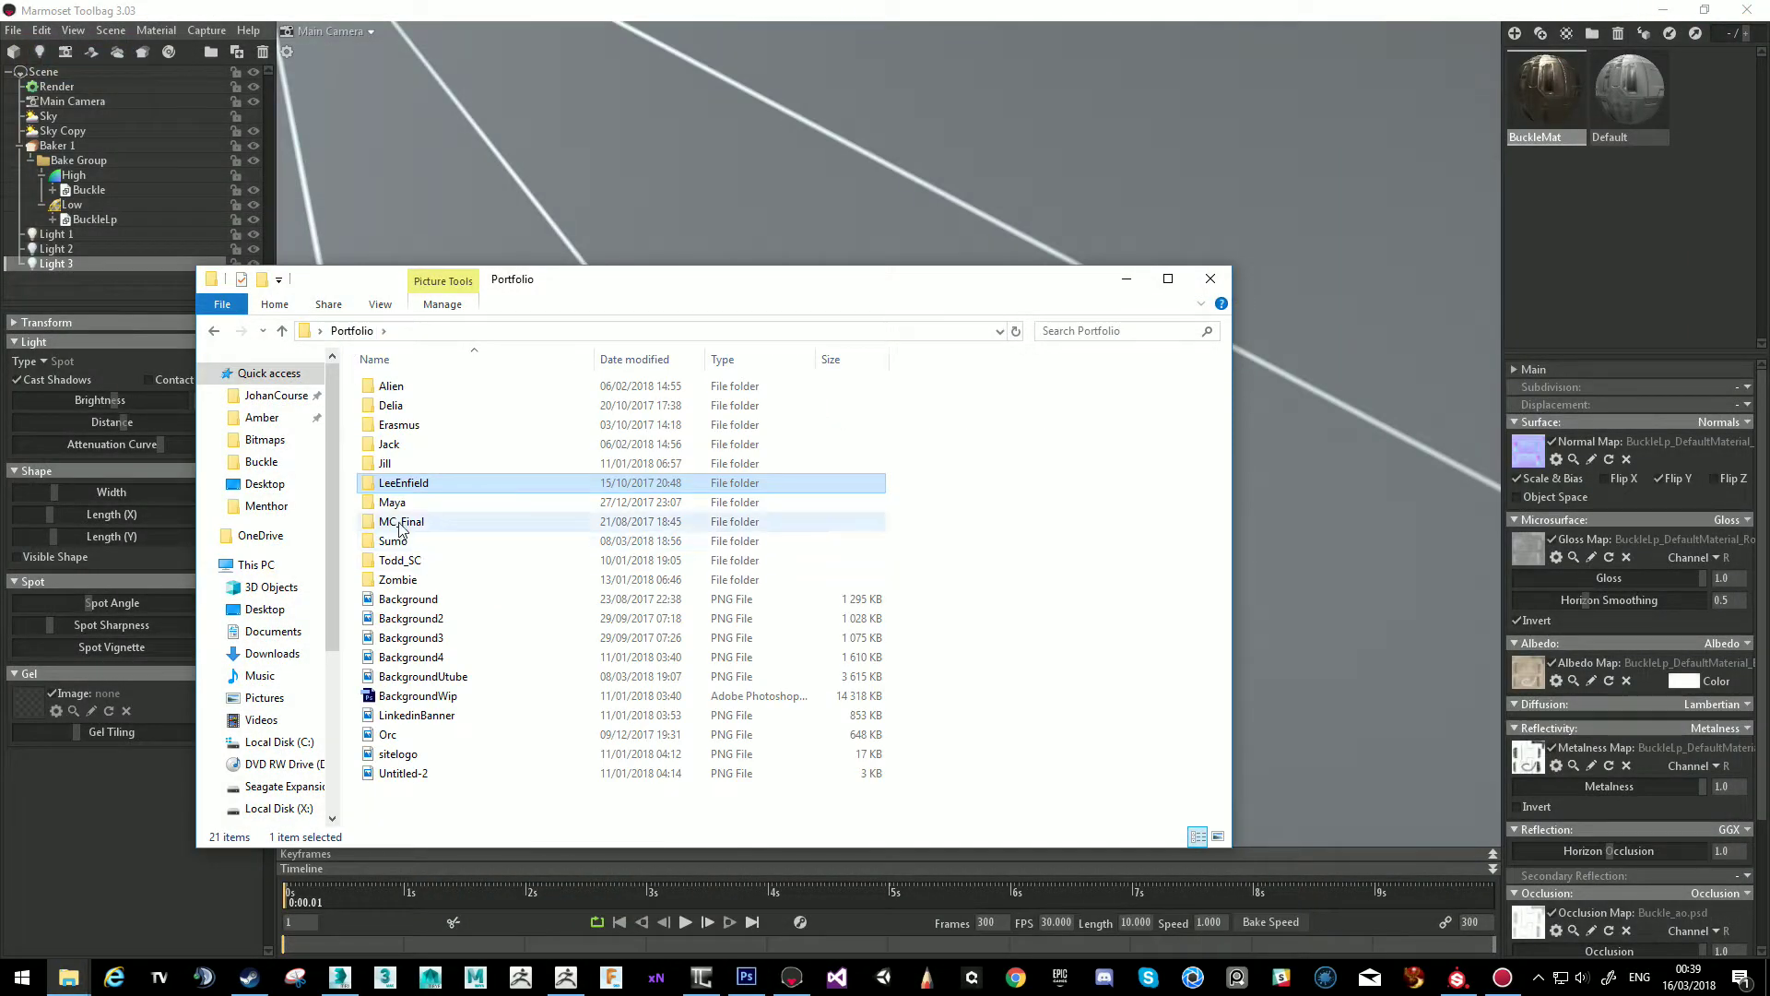
{"action": "left_click", "coordinate": [385, 542]}
{"action": "double_click", "coordinate": [385, 542]}
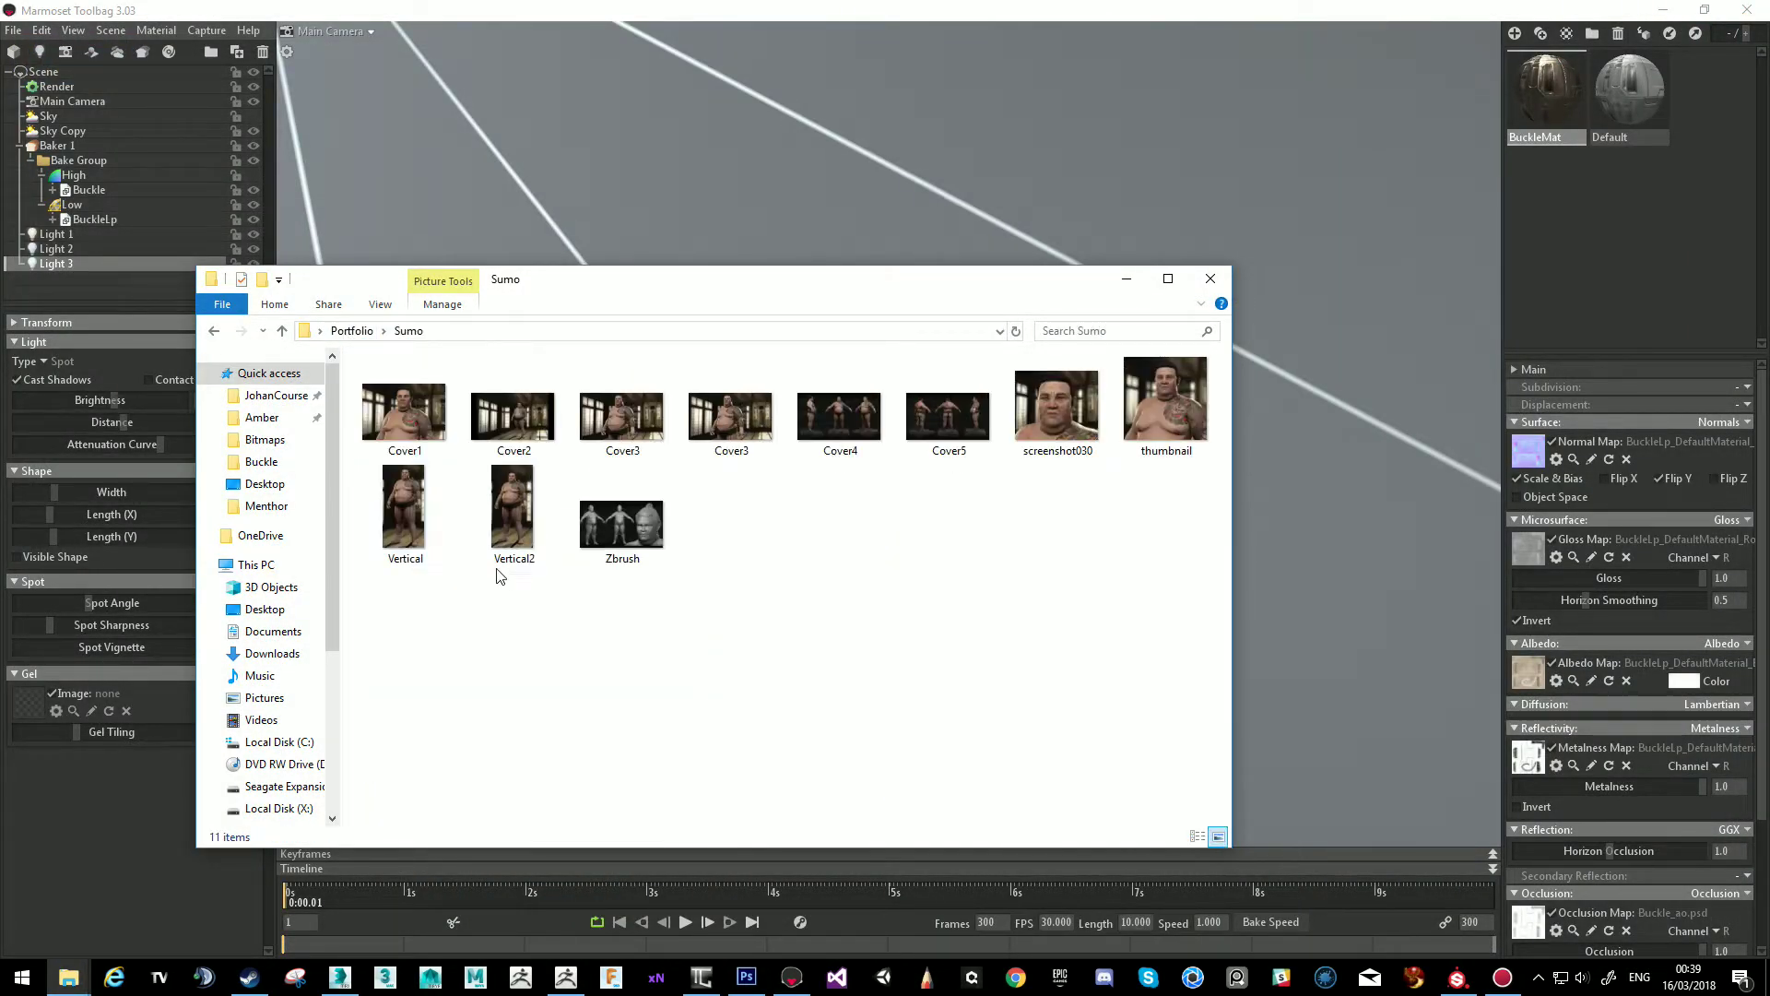
{"action": "double_click", "coordinate": [1038, 395]}
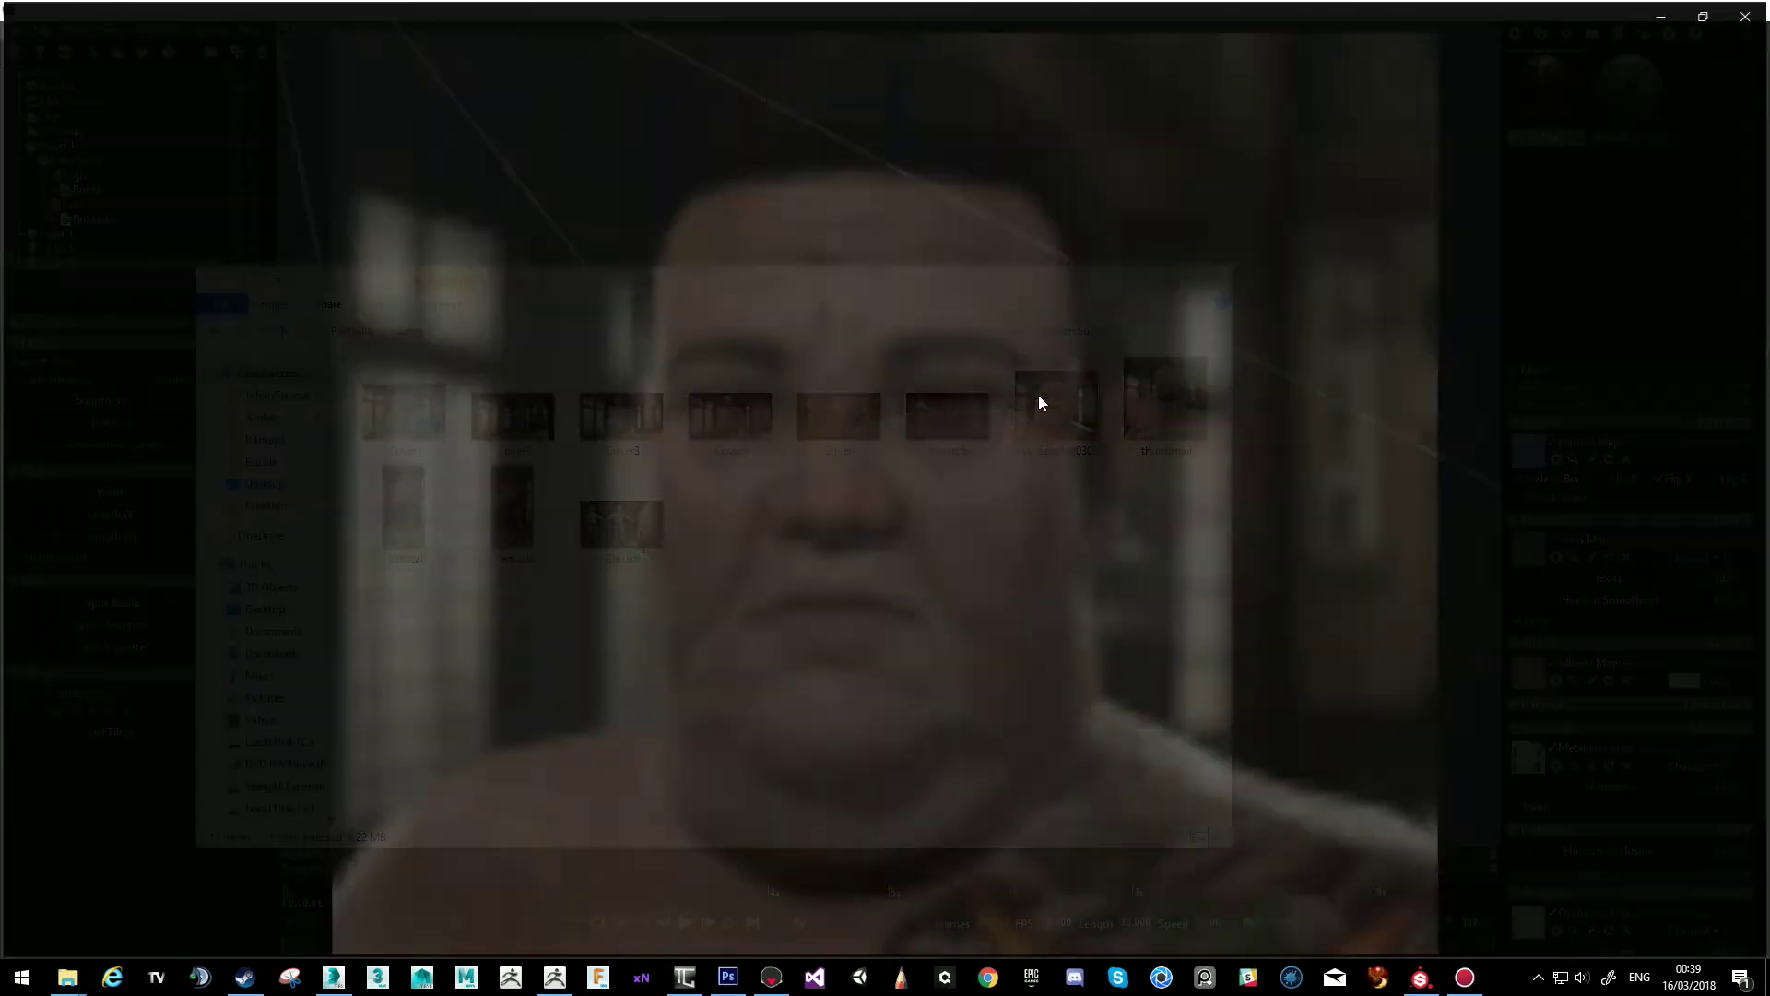
{"action": "scroll", "coordinate": [941, 475], "scroll_direction": "up", "scroll_amount": 3}
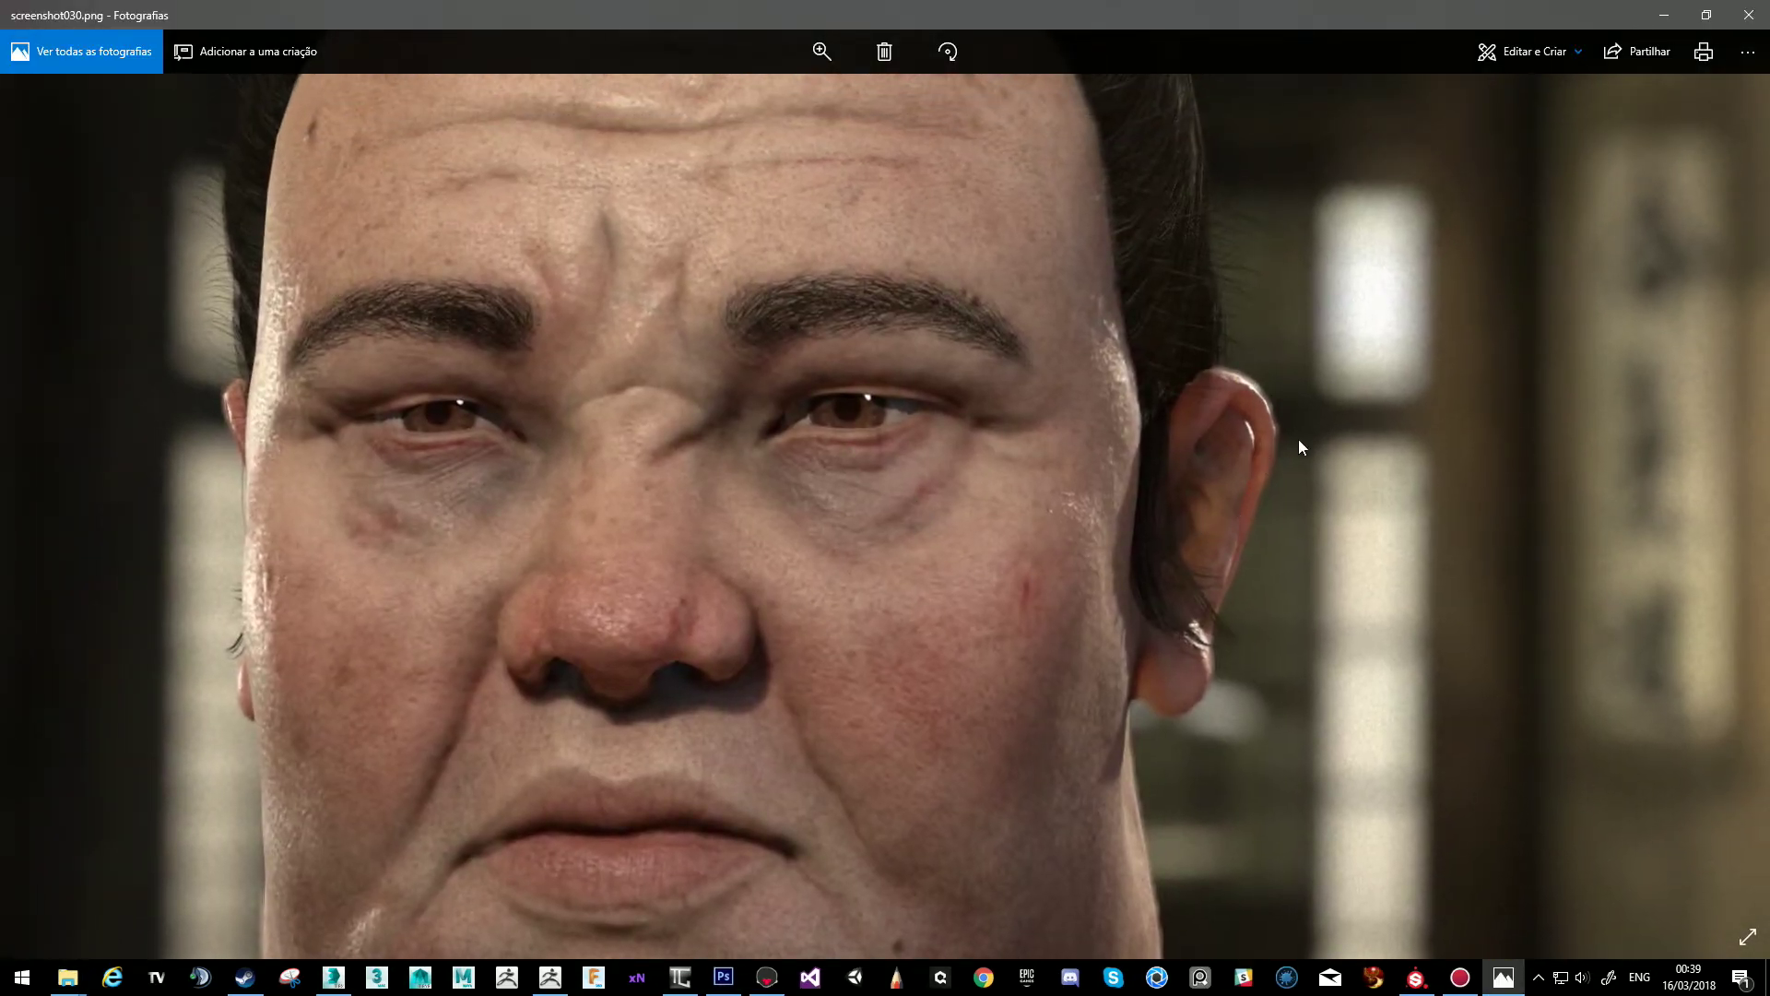
{"action": "scroll", "coordinate": [478, 633], "scroll_direction": "down", "scroll_amount": 5}
{"action": "scroll", "coordinate": [516, 472], "scroll_direction": "down", "scroll_amount": 5}
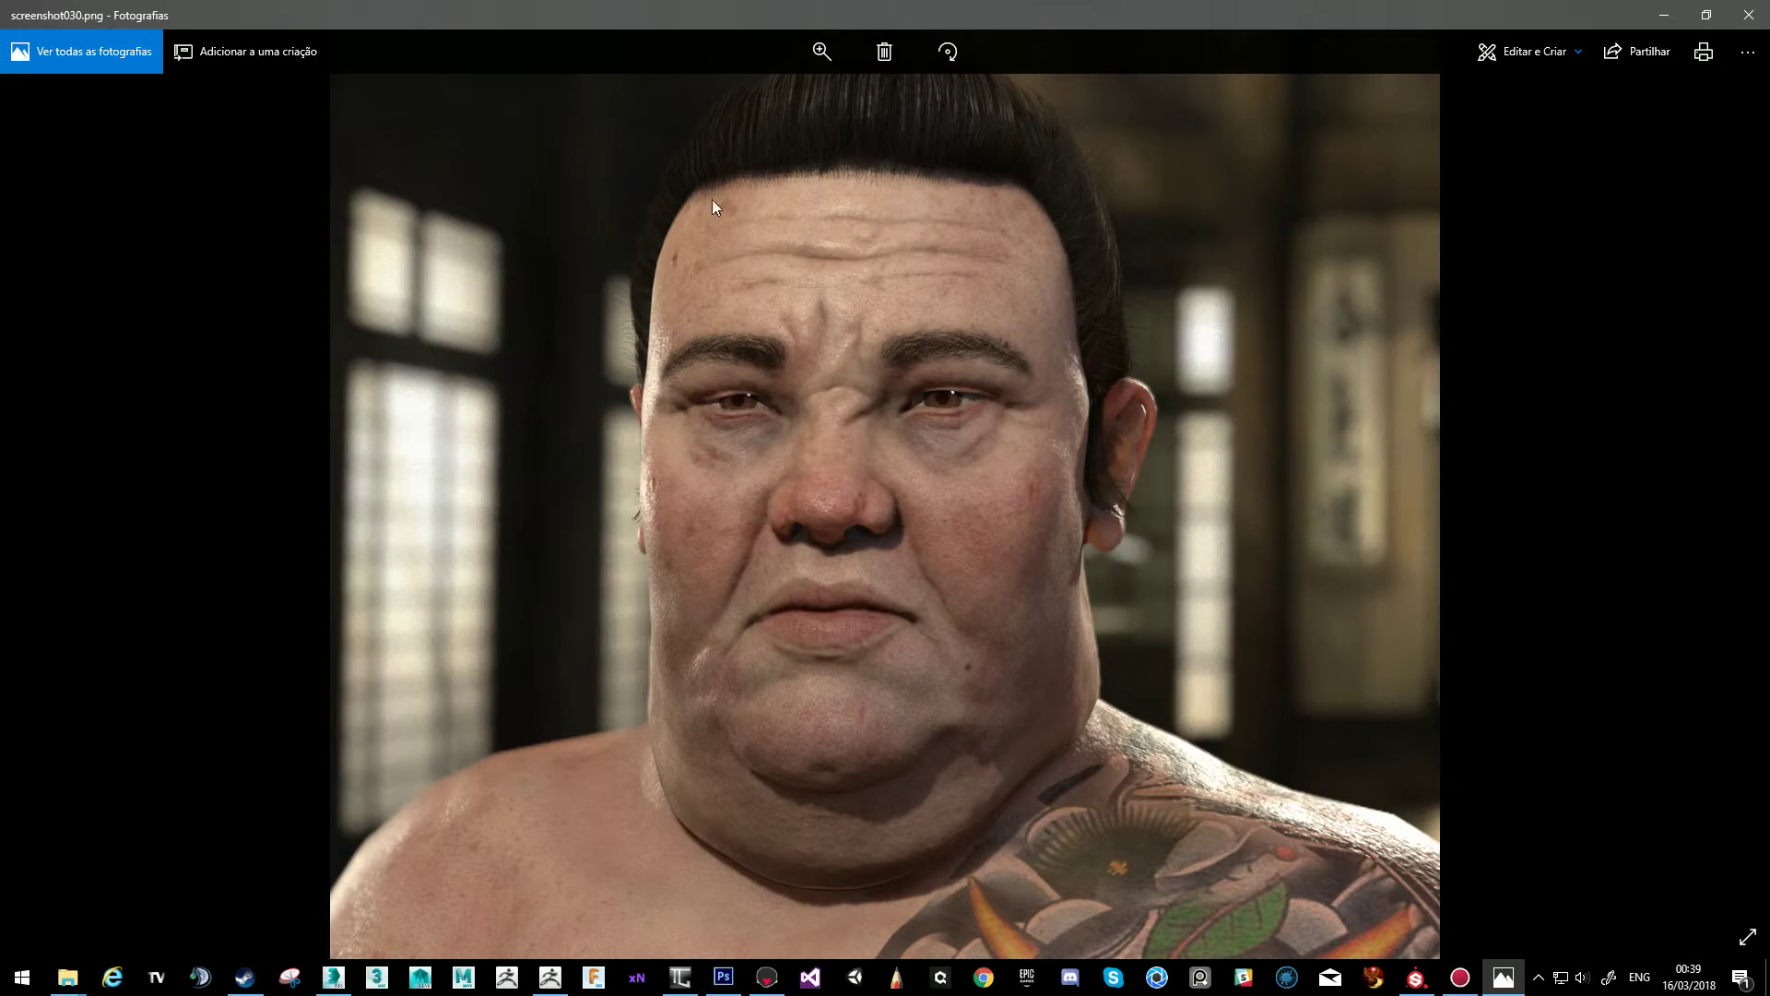
{"action": "left_click", "coordinate": [1749, 14]}
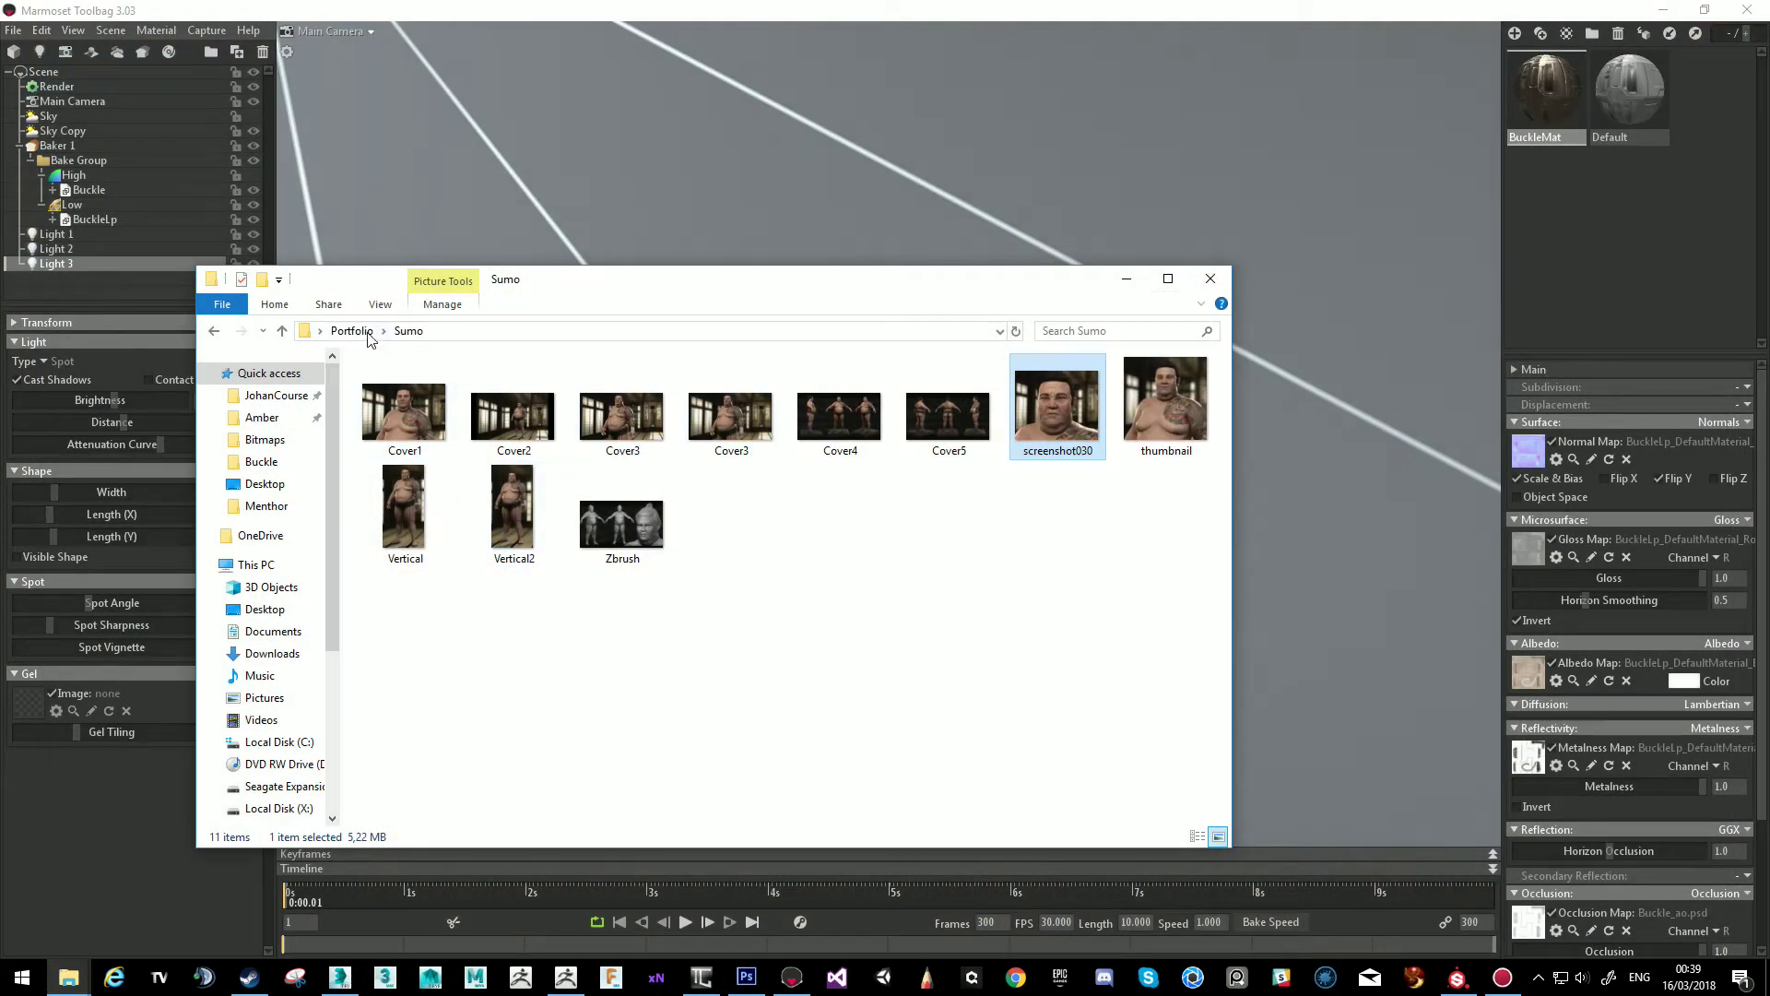
View Cover4 in the portfolio's Jack folder, examine the rim lighting on the heads, and close File Explorer.
{"action": "left_click", "coordinate": [355, 330]}
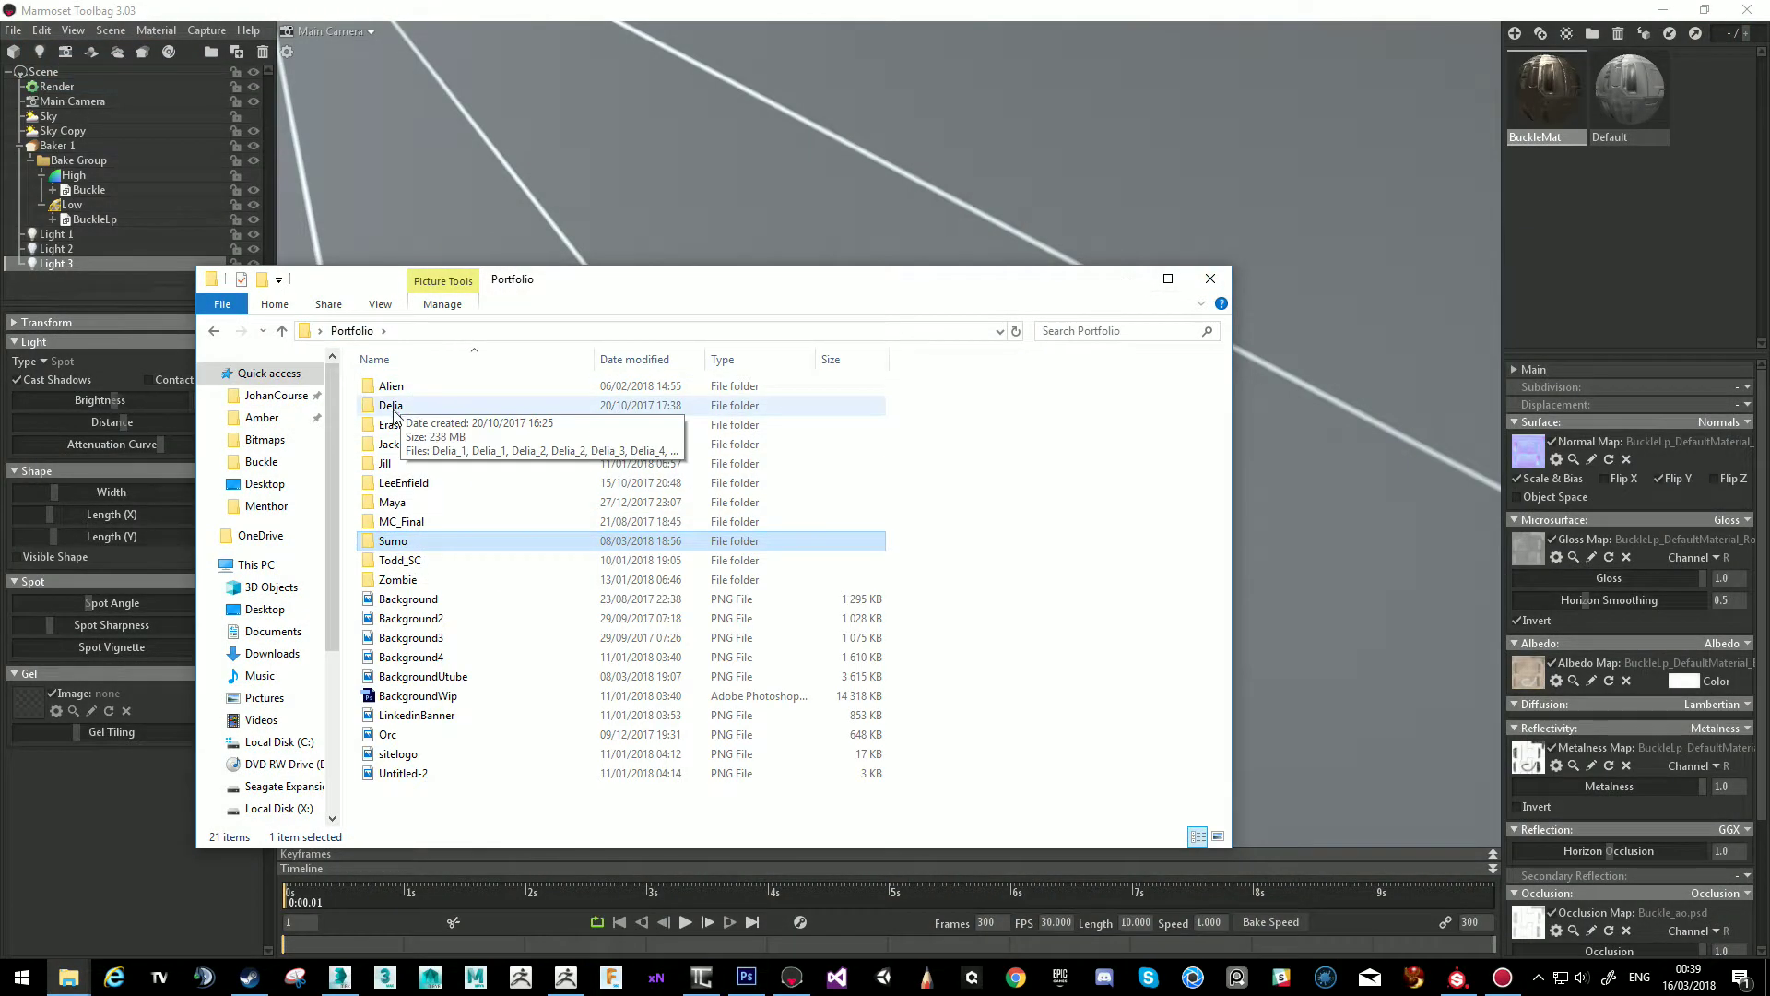
{"action": "double_click", "coordinate": [415, 446]}
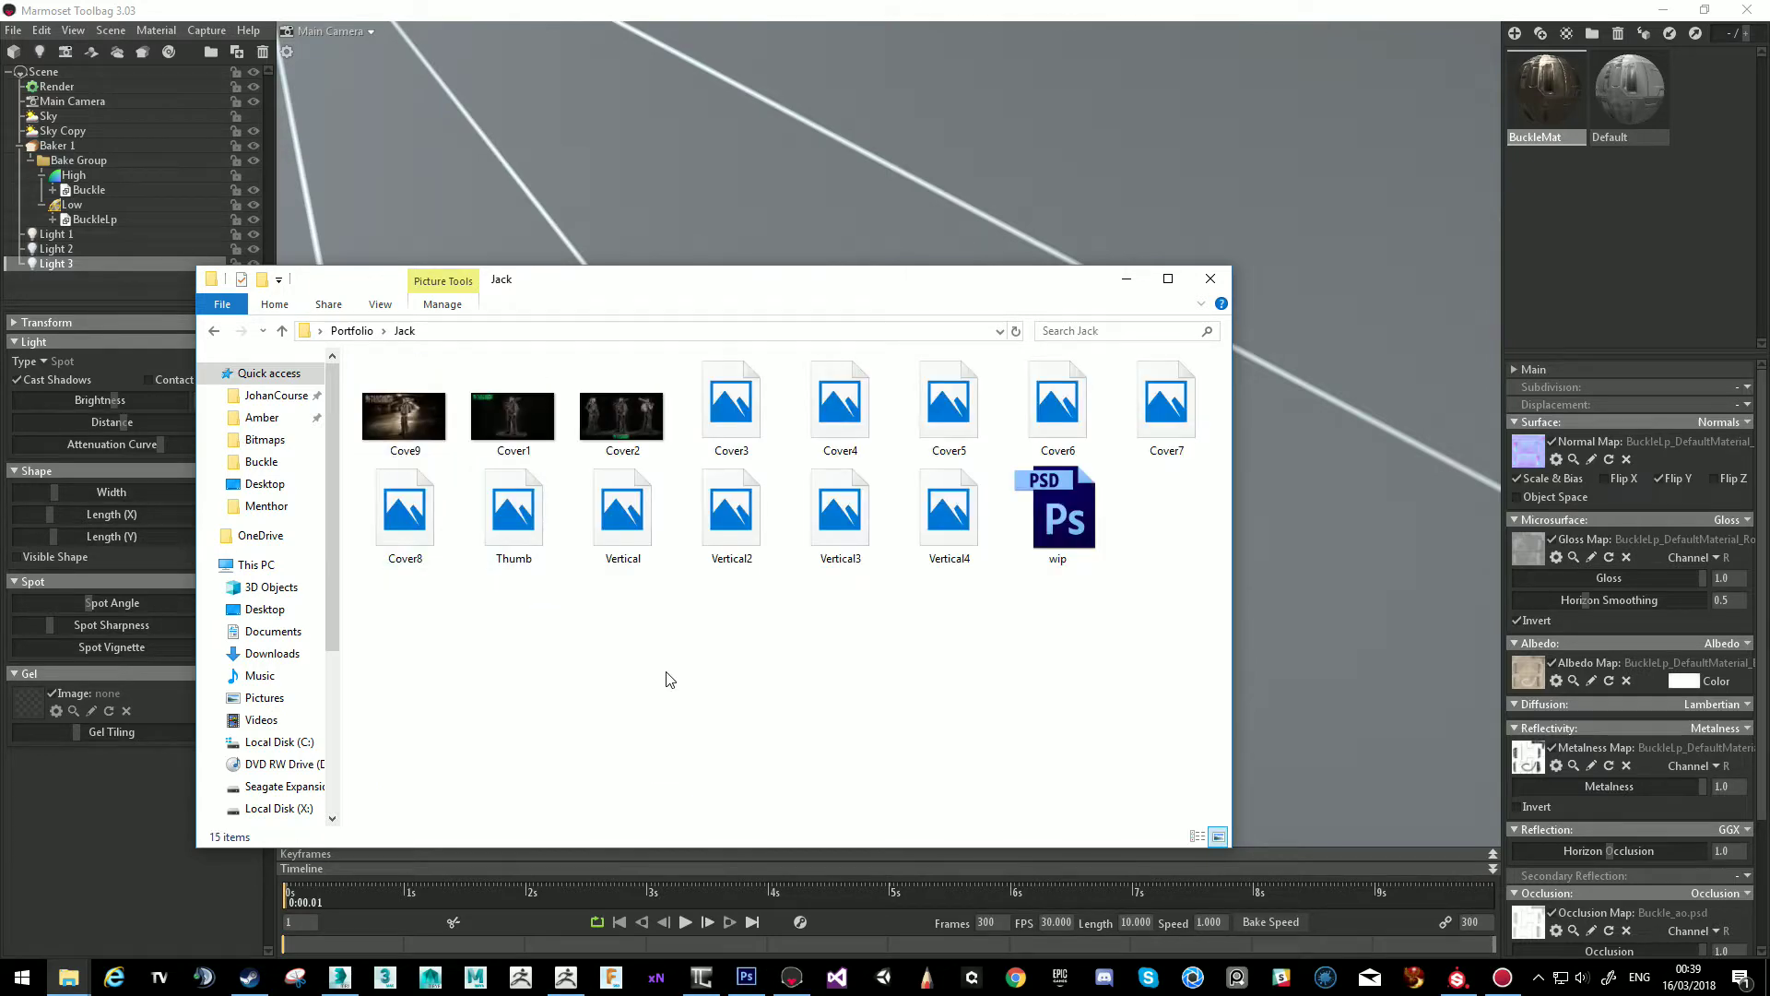
{"action": "double_click", "coordinate": [823, 420]}
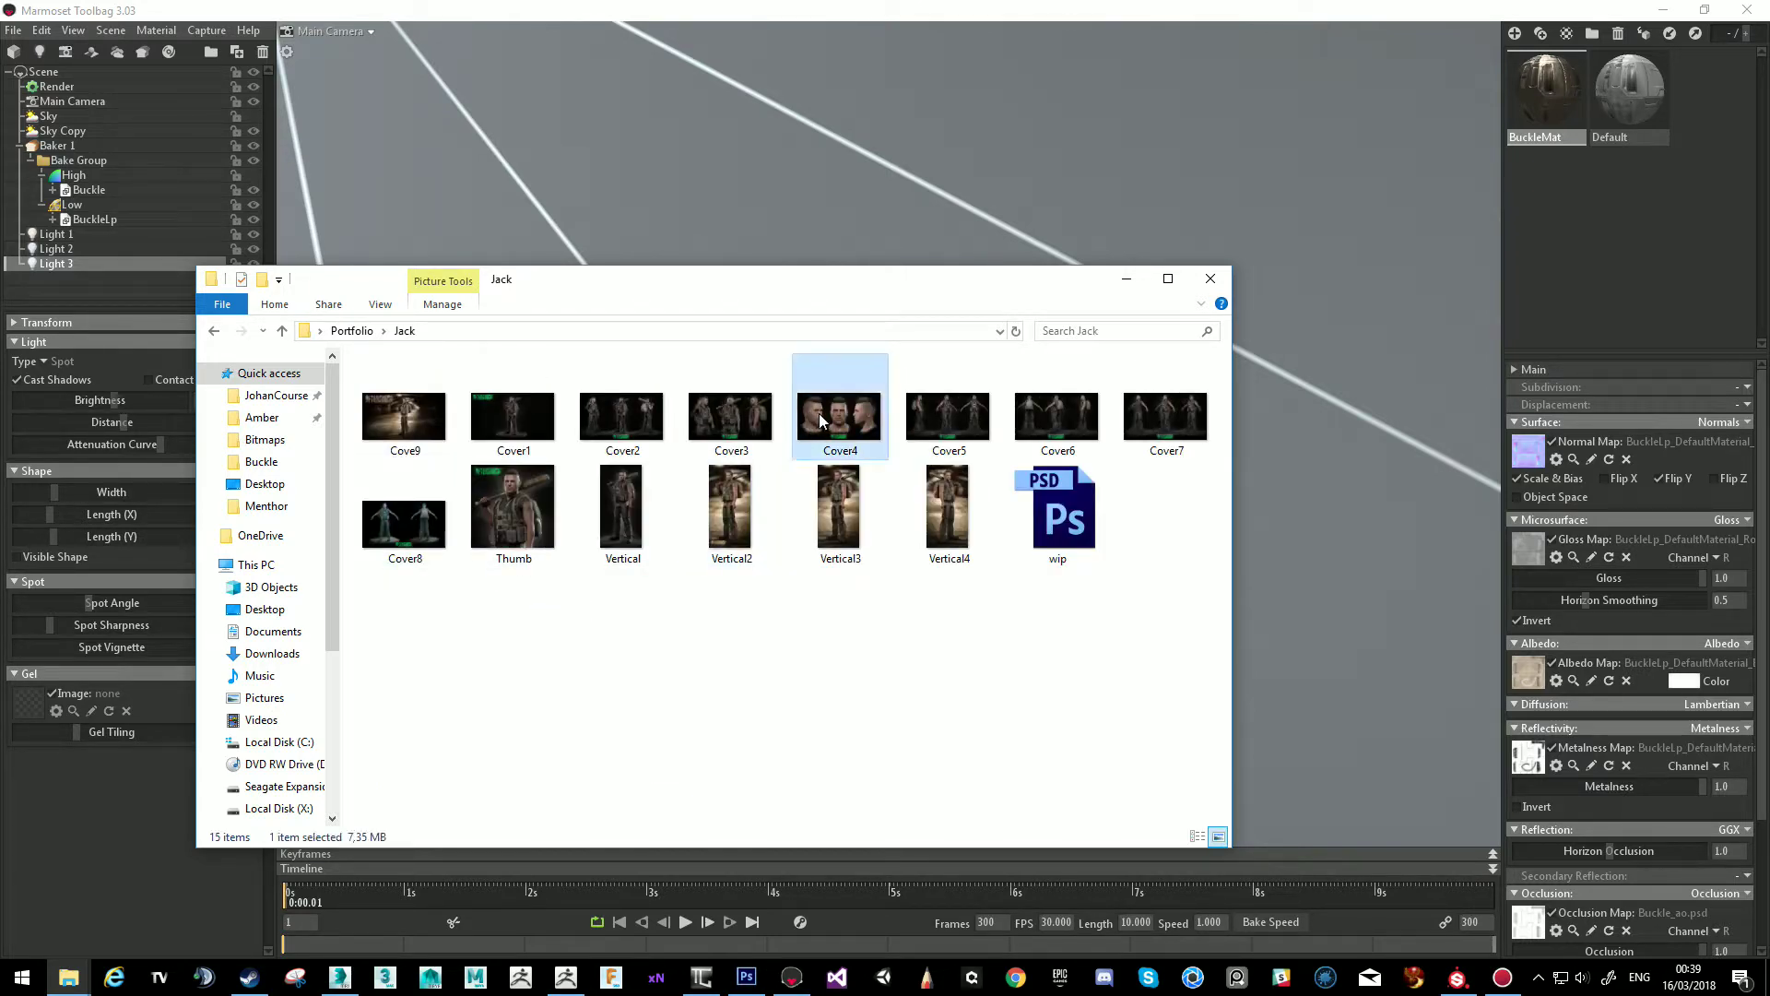
{"action": "scroll", "coordinate": [891, 404], "scroll_direction": "up", "scroll_amount": 3}
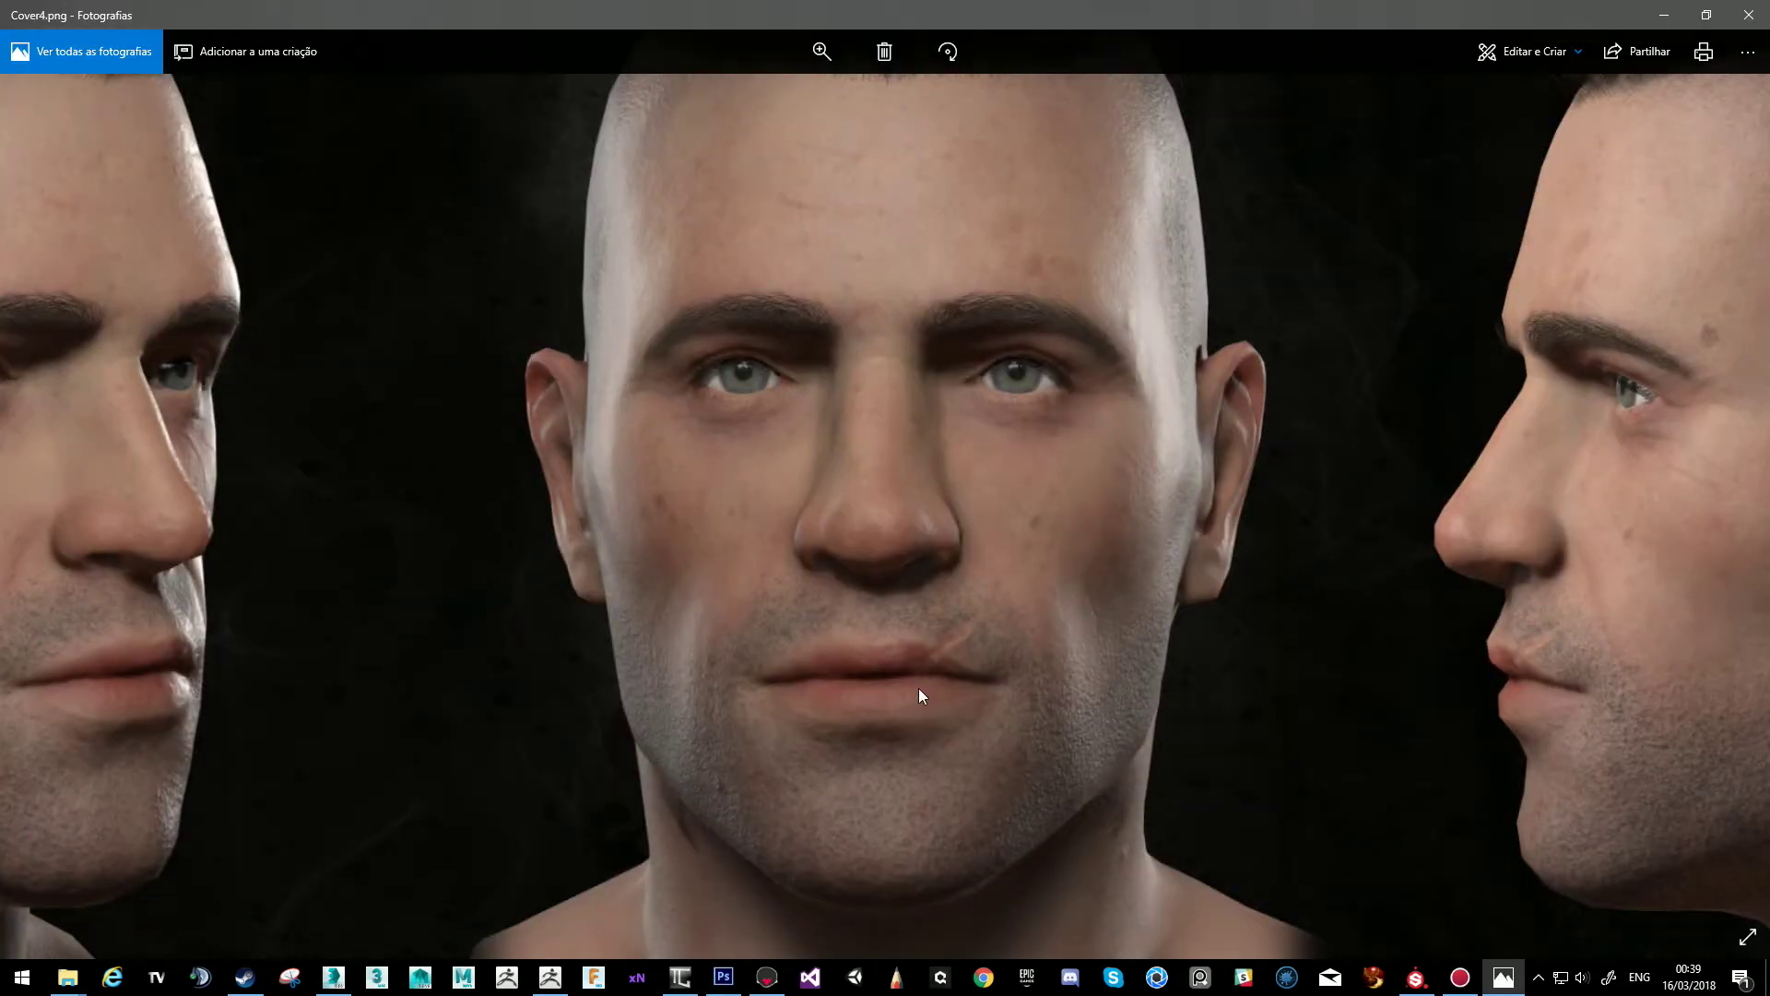
{"action": "left_click_drag", "start_coordinate": [920, 481], "coordinate": [909, 573]}
{"action": "left_click_drag", "start_coordinate": [450, 575], "coordinate": [774, 579]}
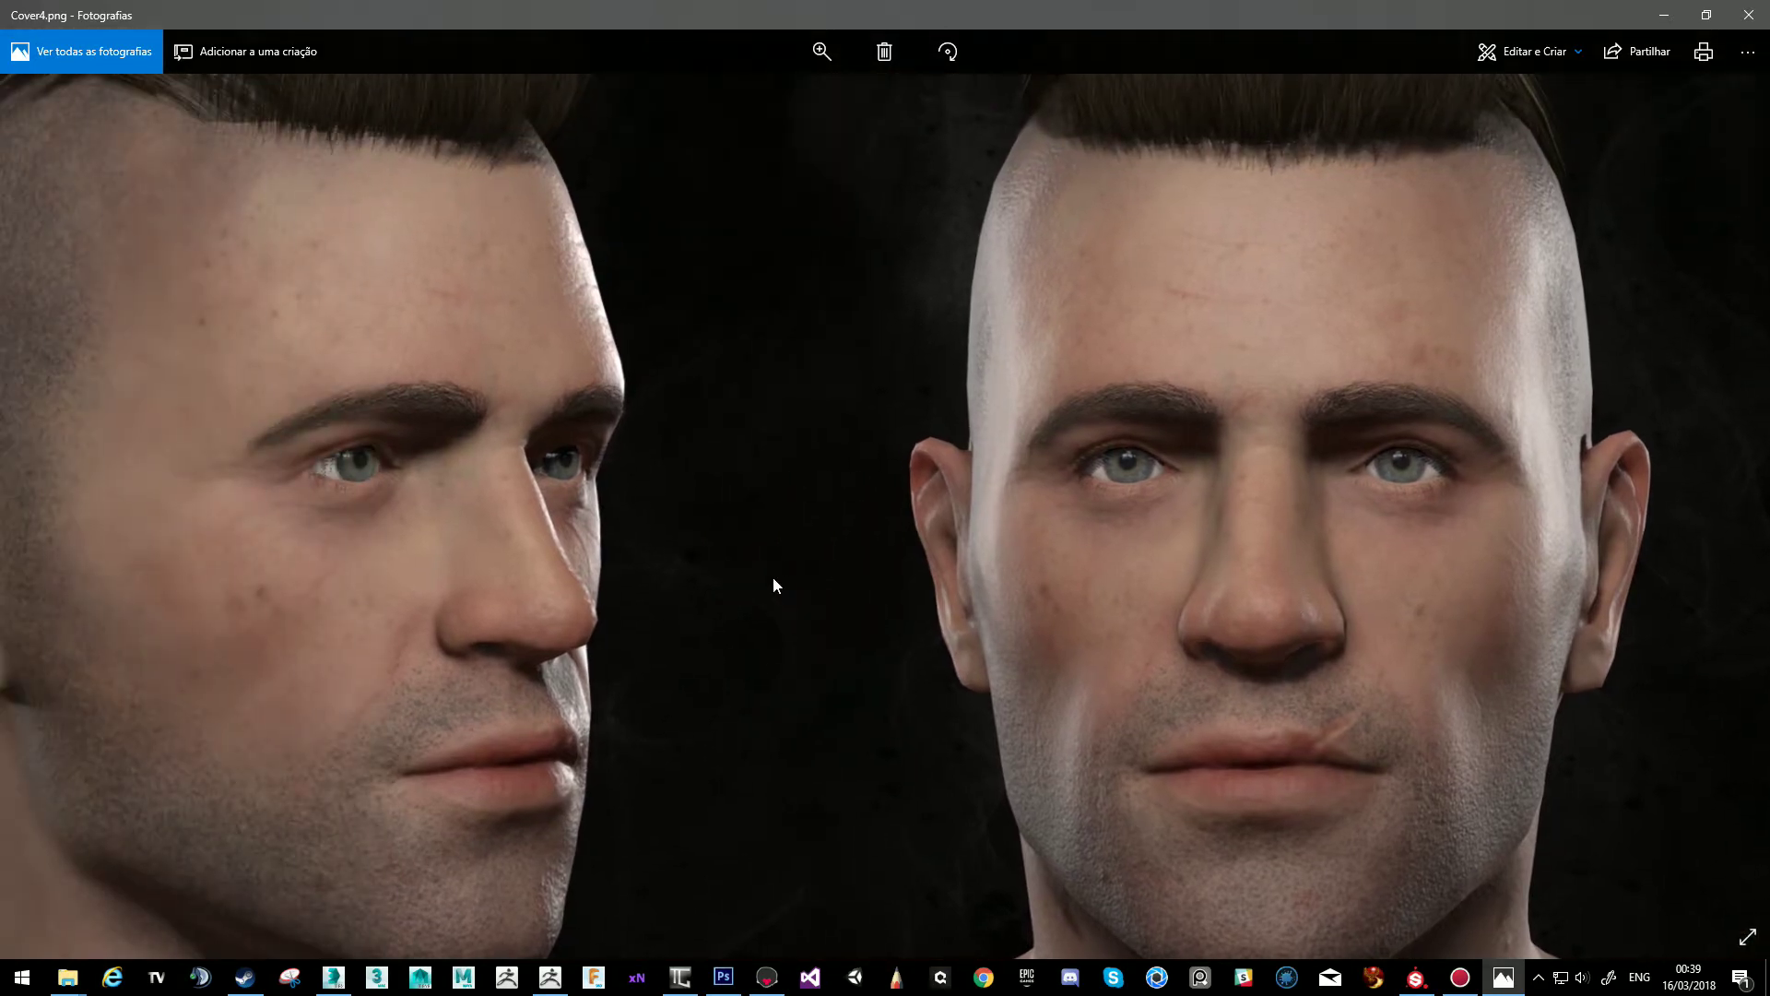
{"action": "left_click", "coordinate": [1733, 28]}
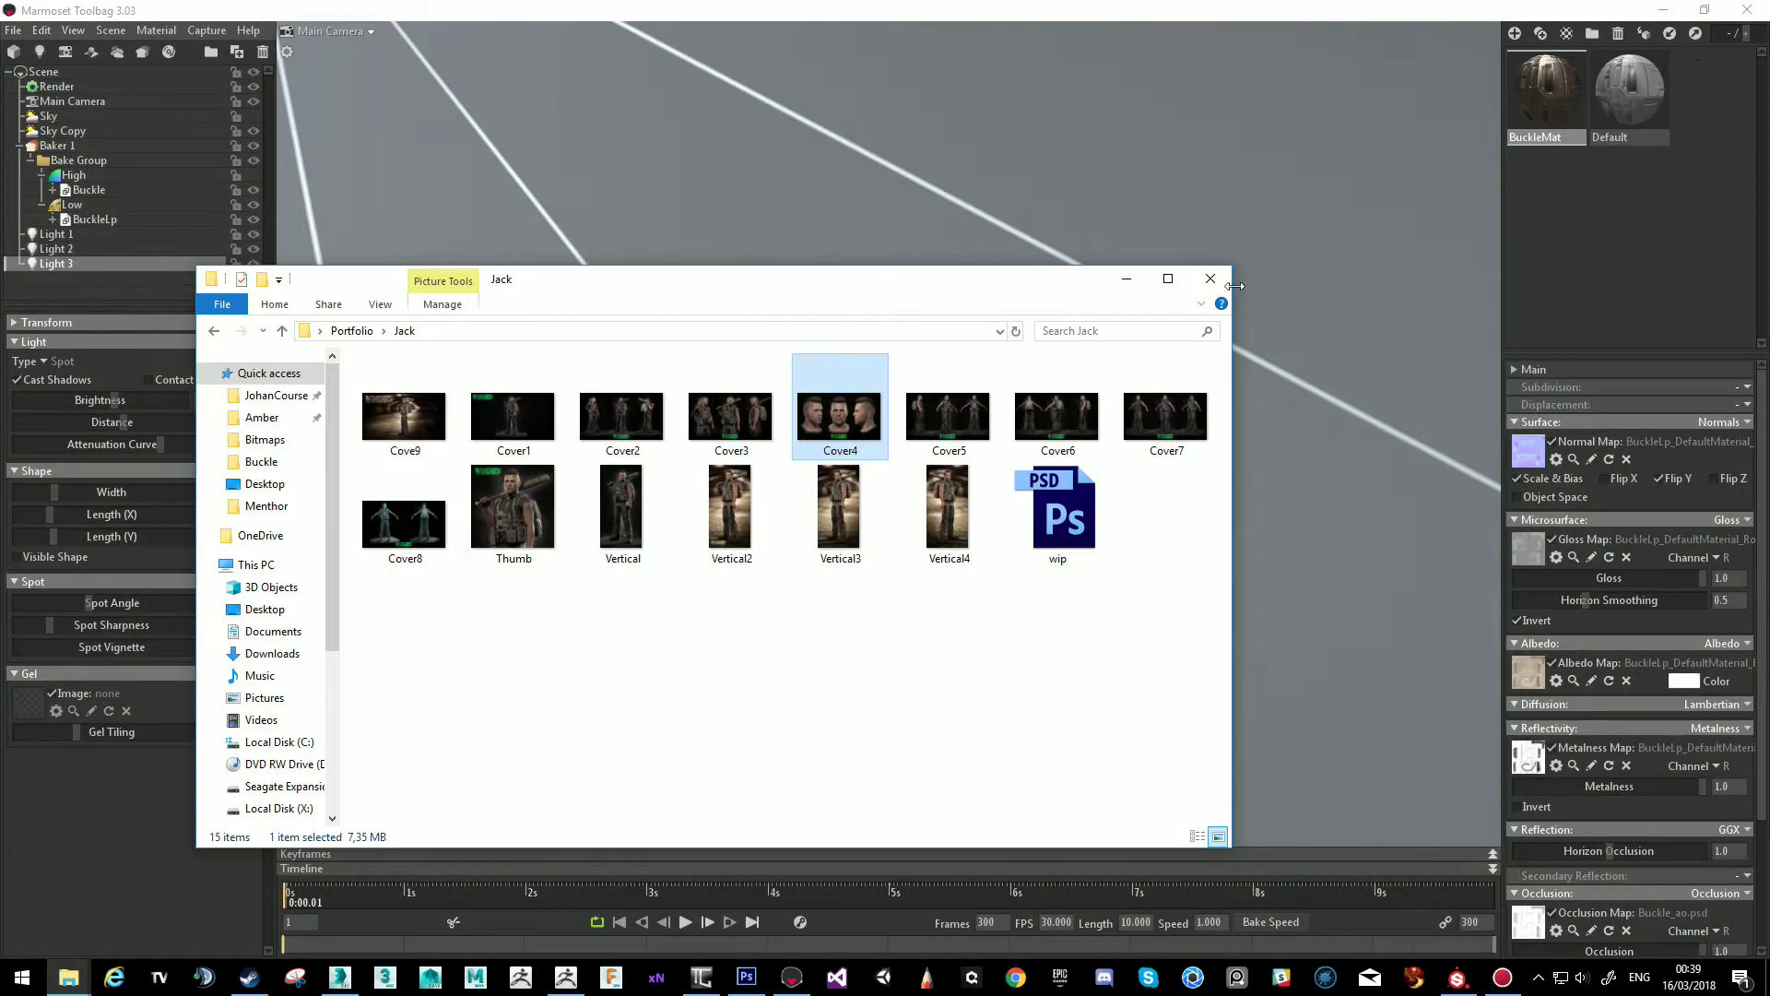
{"action": "left_click", "coordinate": [1219, 276]}
Set the viewport resolution to 2:1 (Double) and enable global illumination in the render settings.
{"action": "left_click_drag", "start_coordinate": [792, 517], "coordinate": [926, 617]}
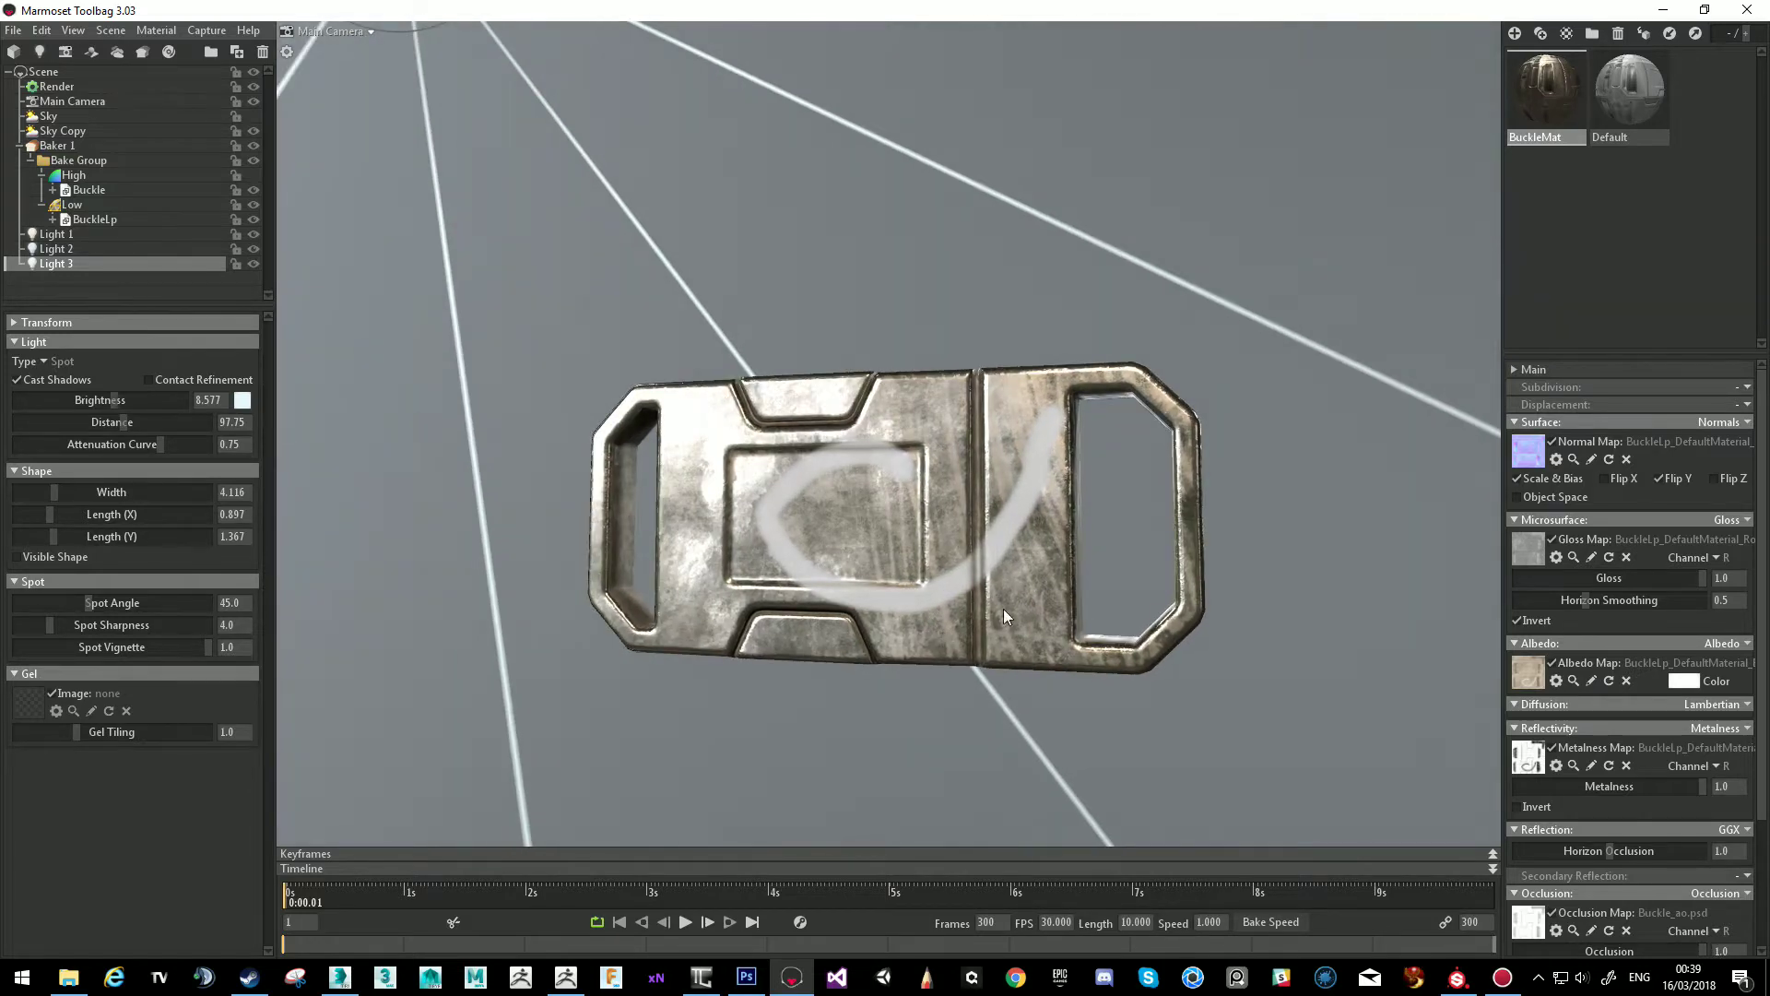
{"action": "left_click_drag", "start_coordinate": [540, 554], "coordinate": [797, 616]}
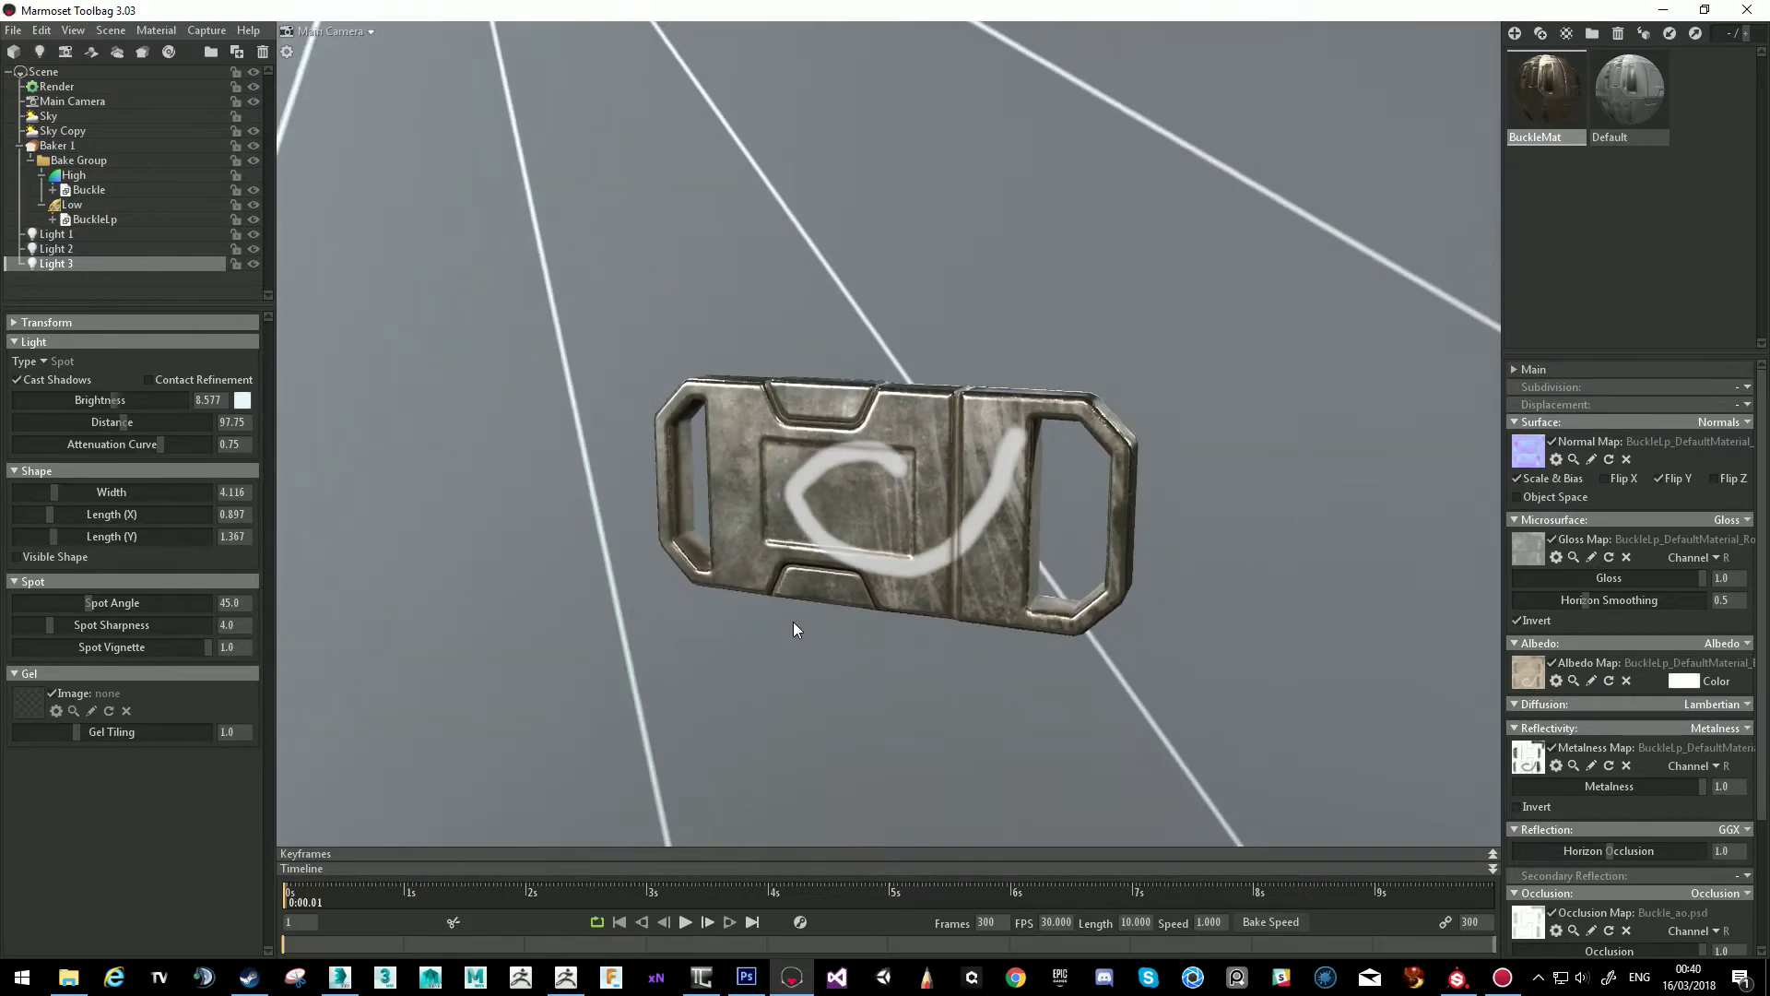
{"action": "left_click_drag", "start_coordinate": [790, 653], "coordinate": [933, 564]}
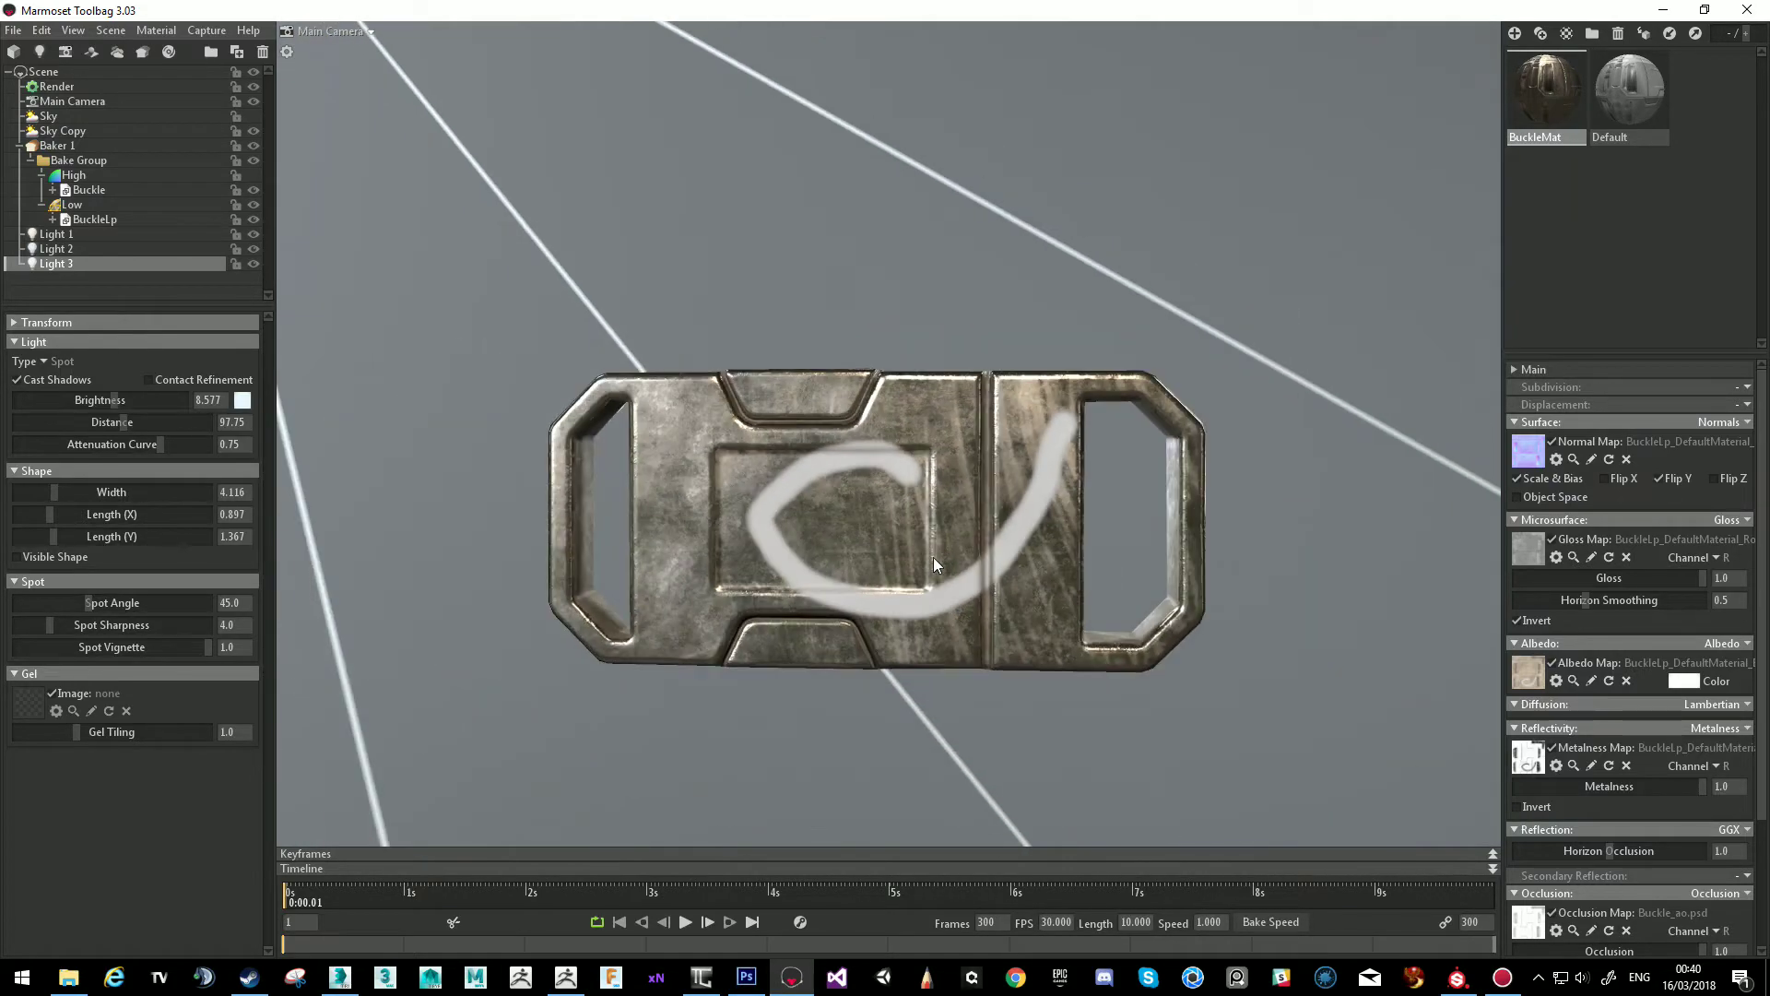
{"action": "left_click", "coordinate": [102, 86]}
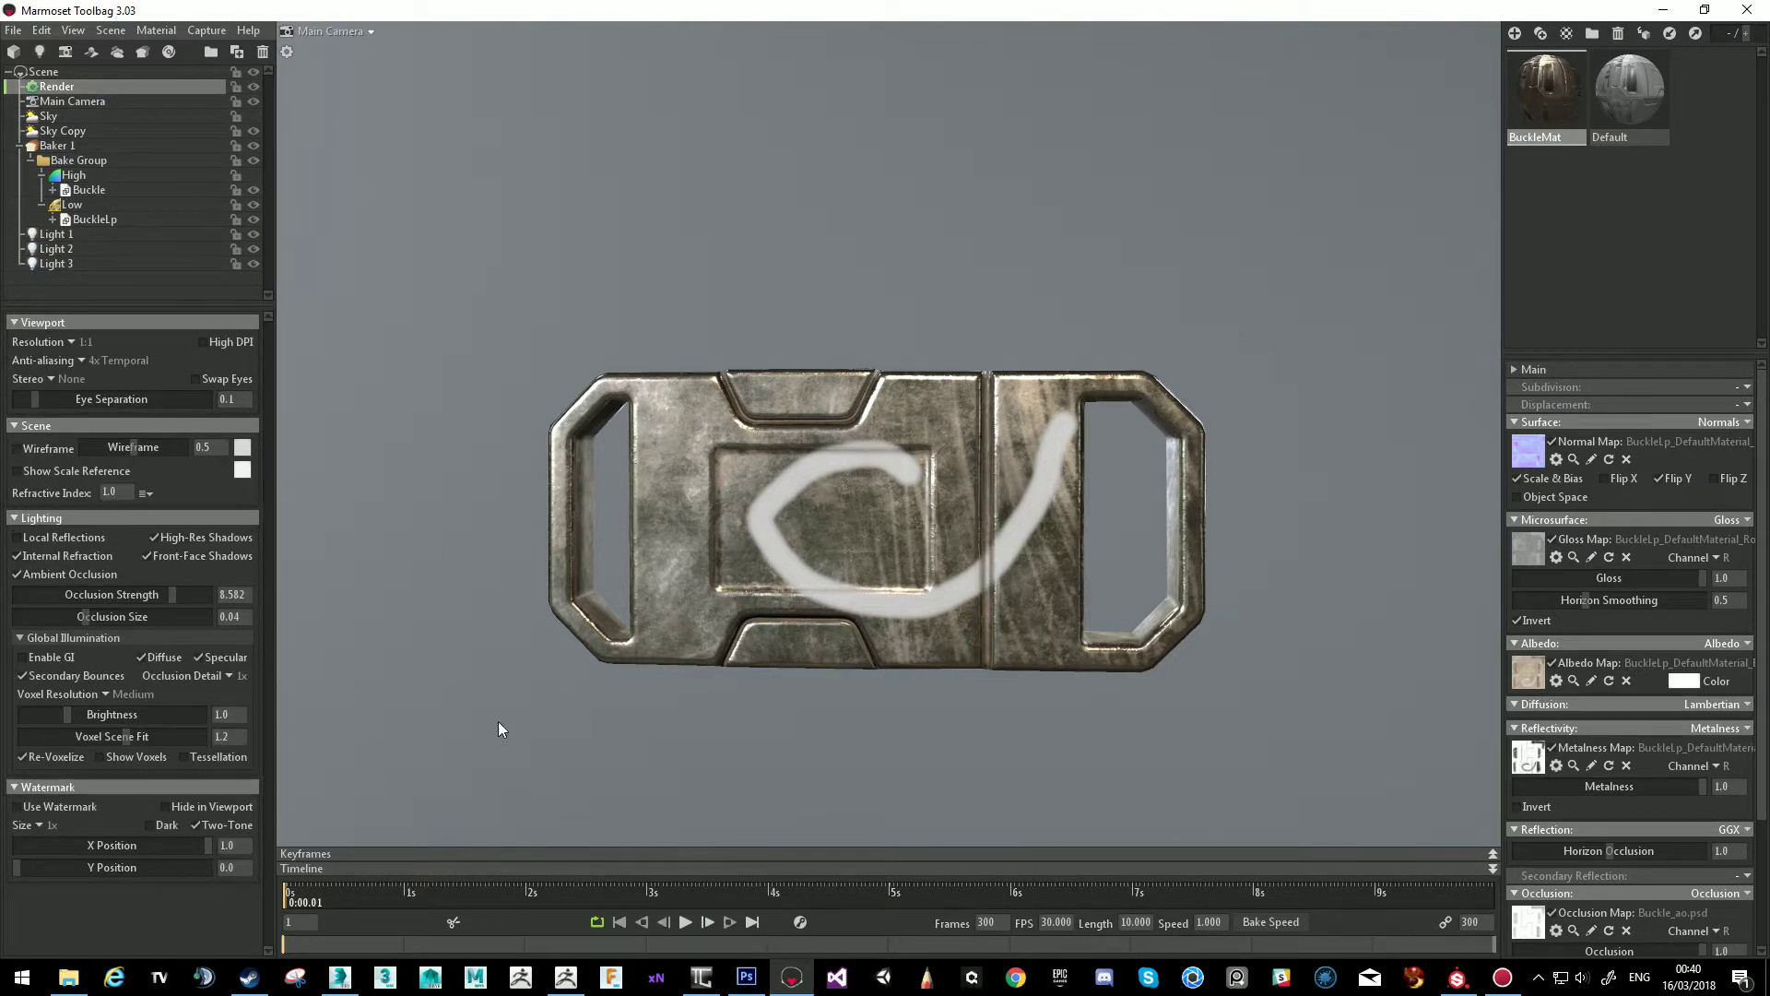
{"action": "left_click", "coordinate": [71, 342]}
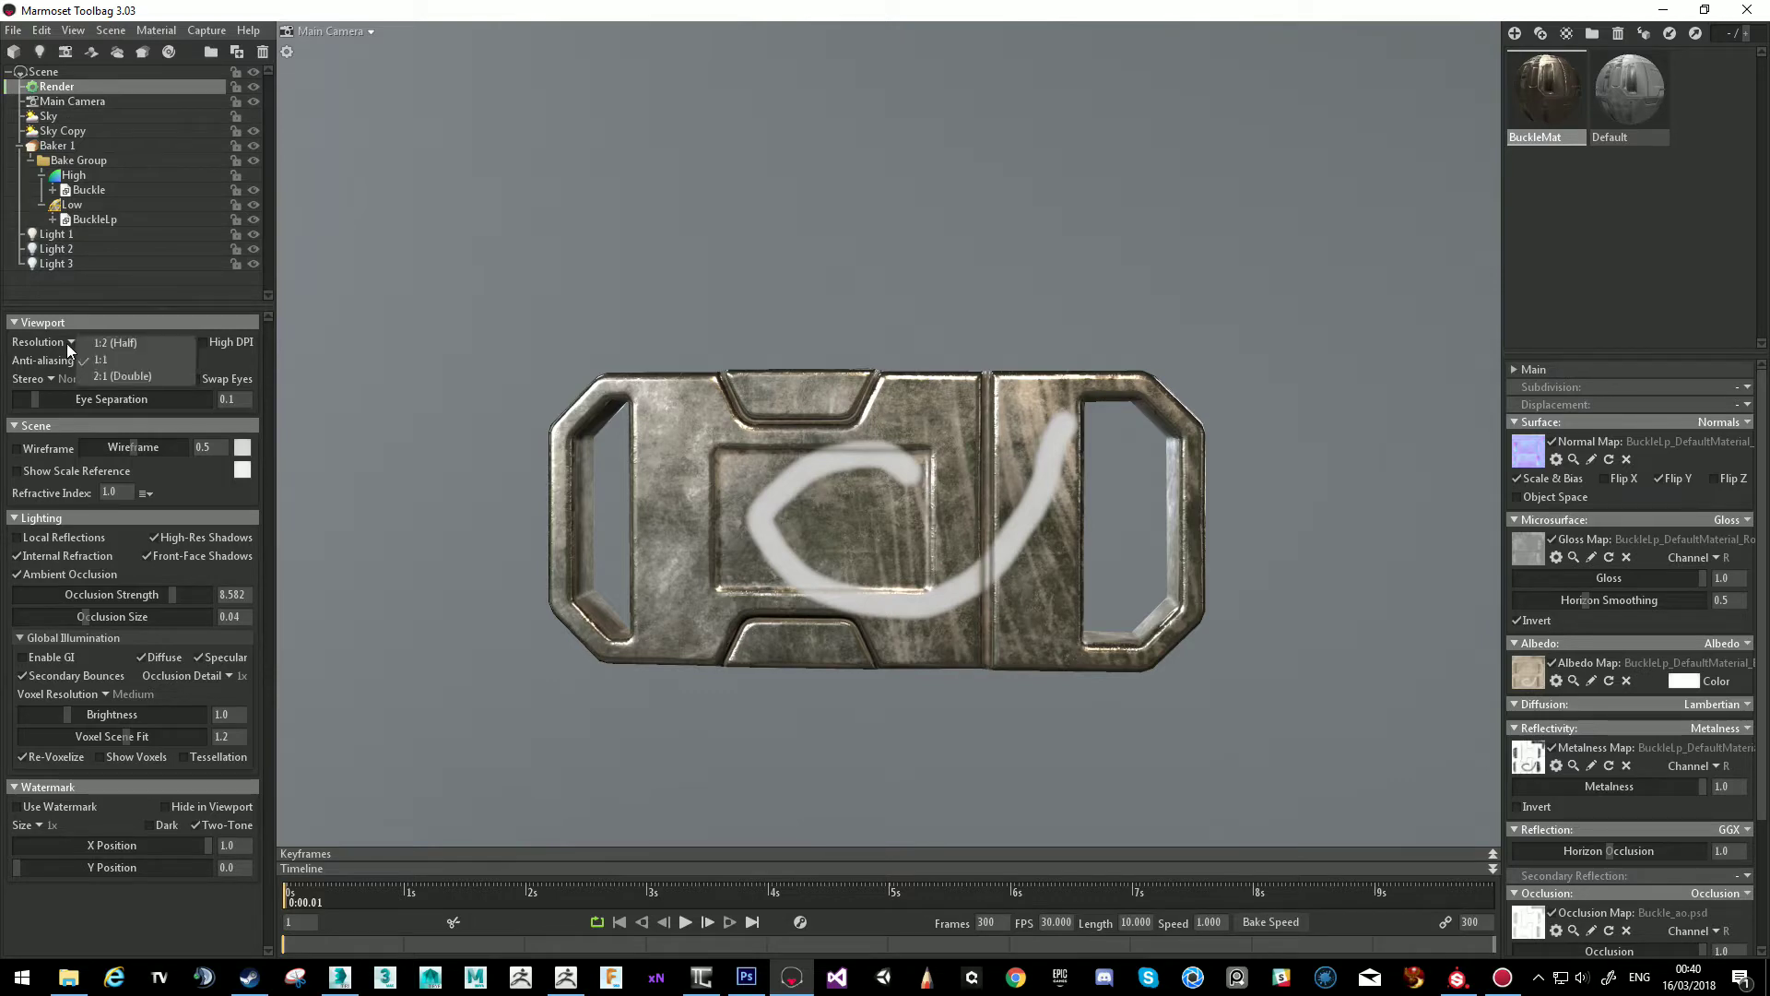
{"action": "left_click", "coordinate": [96, 374]}
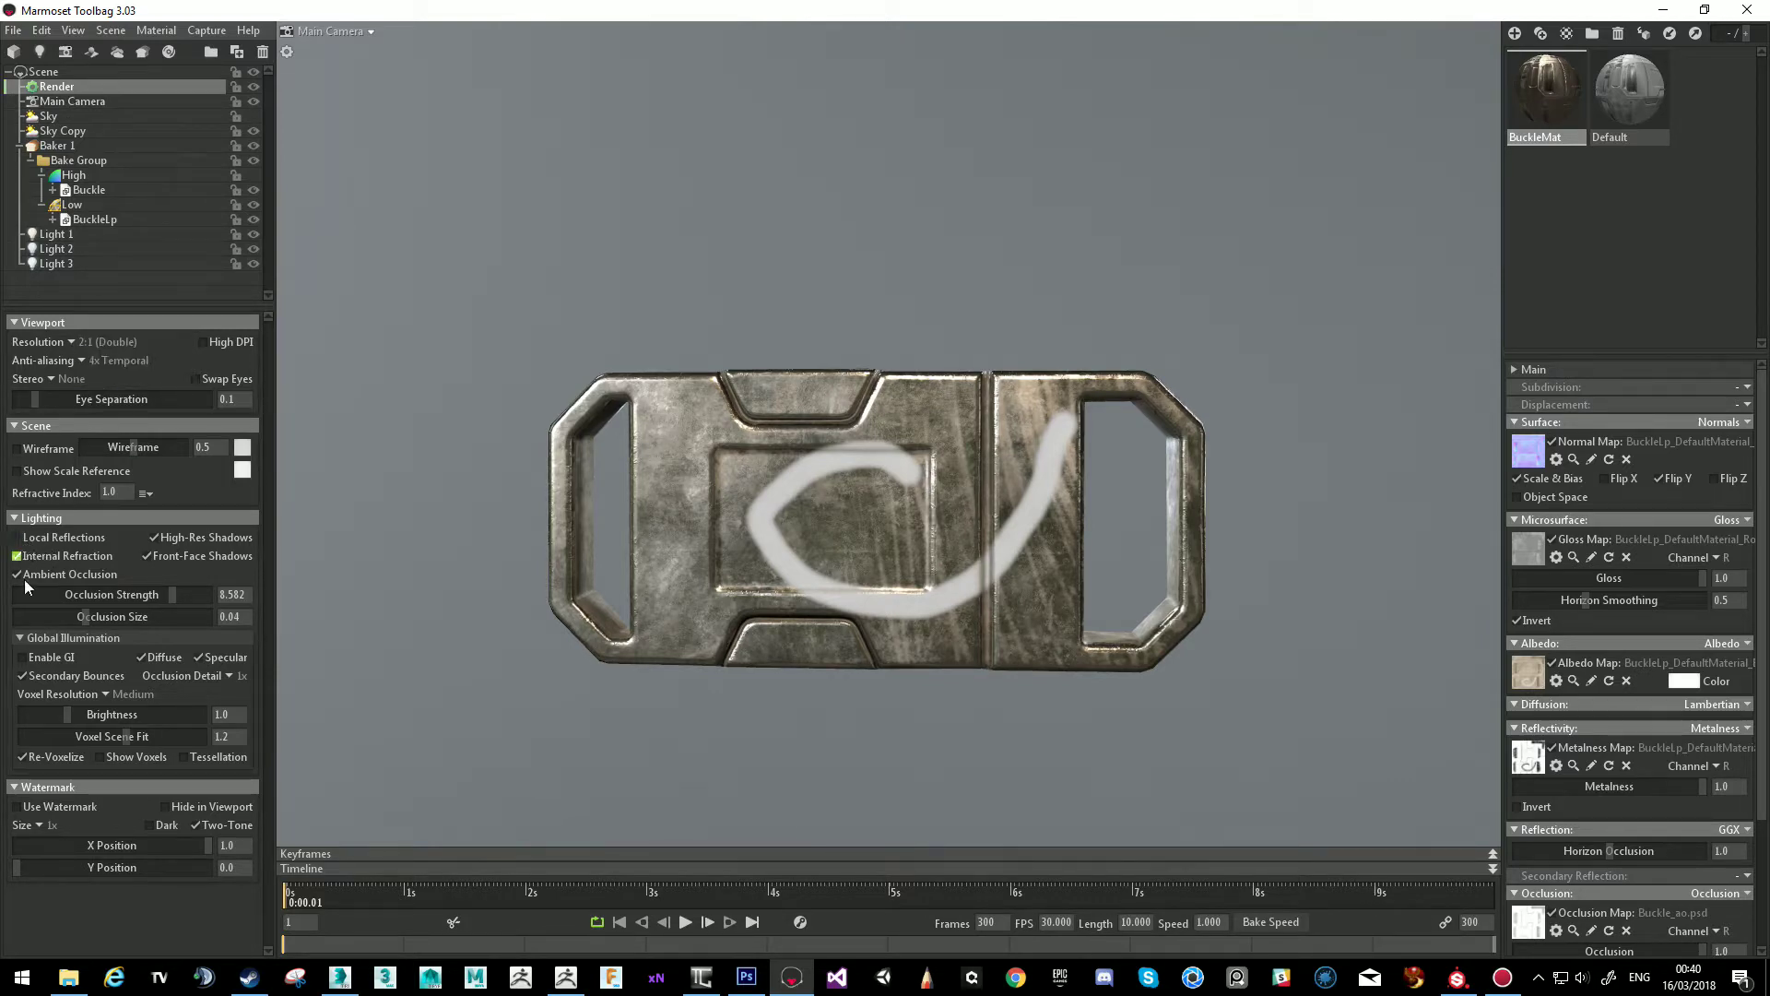
{"action": "left_click", "coordinate": [22, 657]}
{"action": "mouse_move", "coordinate": [664, 590]}
{"action": "left_mouse_down"}
{"action": "mouse_move", "coordinate": [702, 610]}
{"action": "mouse_move", "coordinate": [669, 575]}
{"action": "mouse_move", "coordinate": [720, 588]}
{"action": "mouse_move", "coordinate": [642, 589]}
{"action": "mouse_move", "coordinate": [895, 568]}
{"action": "mouse_move", "coordinate": [902, 513]}
{"action": "mouse_move", "coordinate": [883, 559]}
{"action": "mouse_move", "coordinate": [892, 512]}
{"action": "mouse_move", "coordinate": [852, 538]}
{"action": "left_mouse_up"}
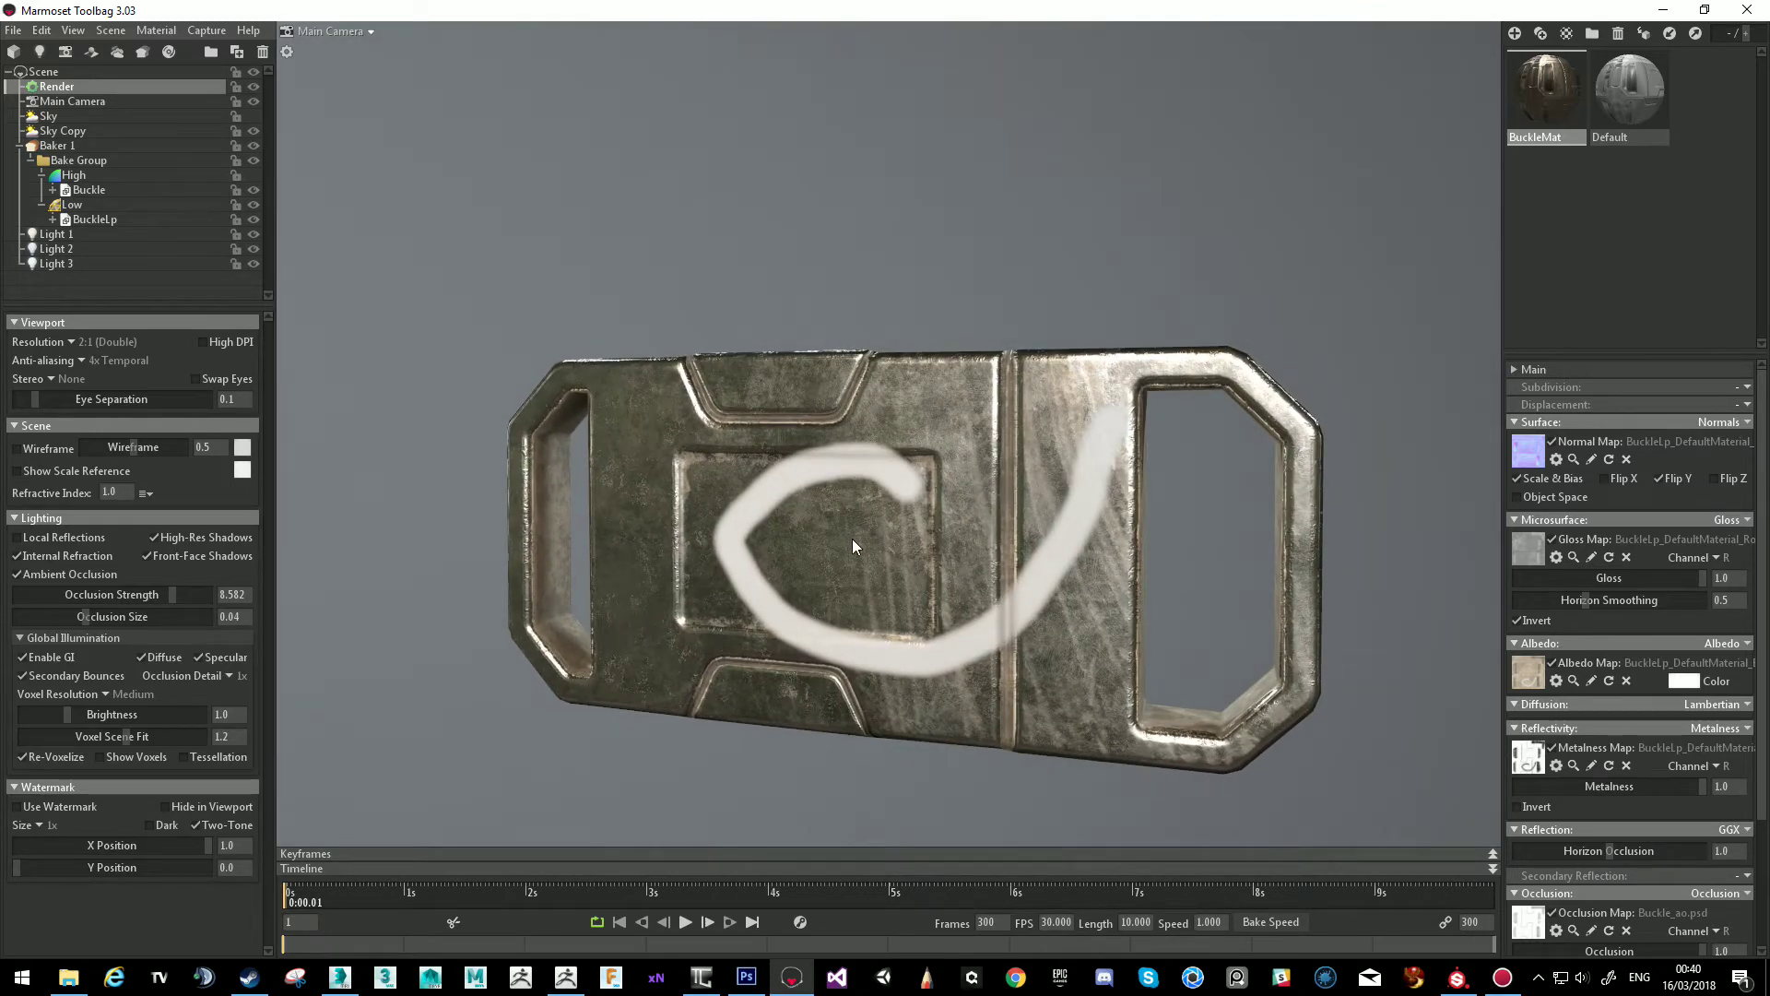
Narrow the main camera's field of view to about 30 degrees and reframe the whole buckle.
{"action": "left_click", "coordinate": [72, 102]}
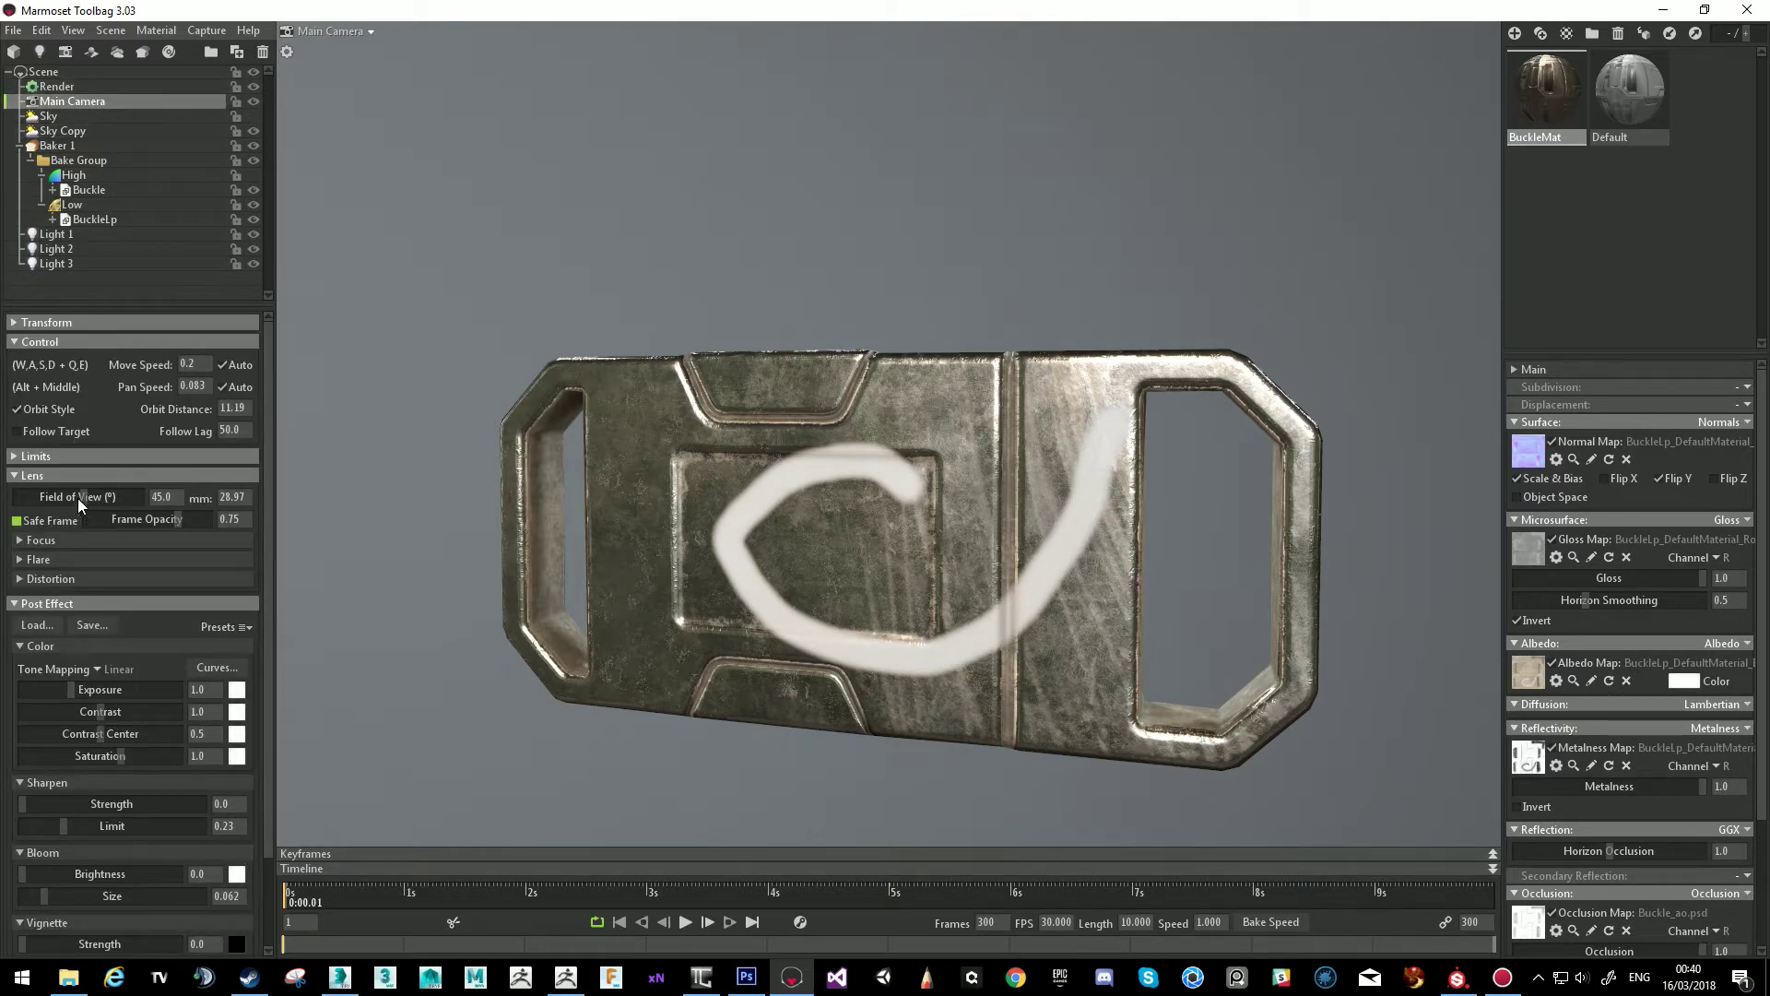
{"action": "left_click_drag", "start_coordinate": [78, 496], "coordinate": [72, 497]}
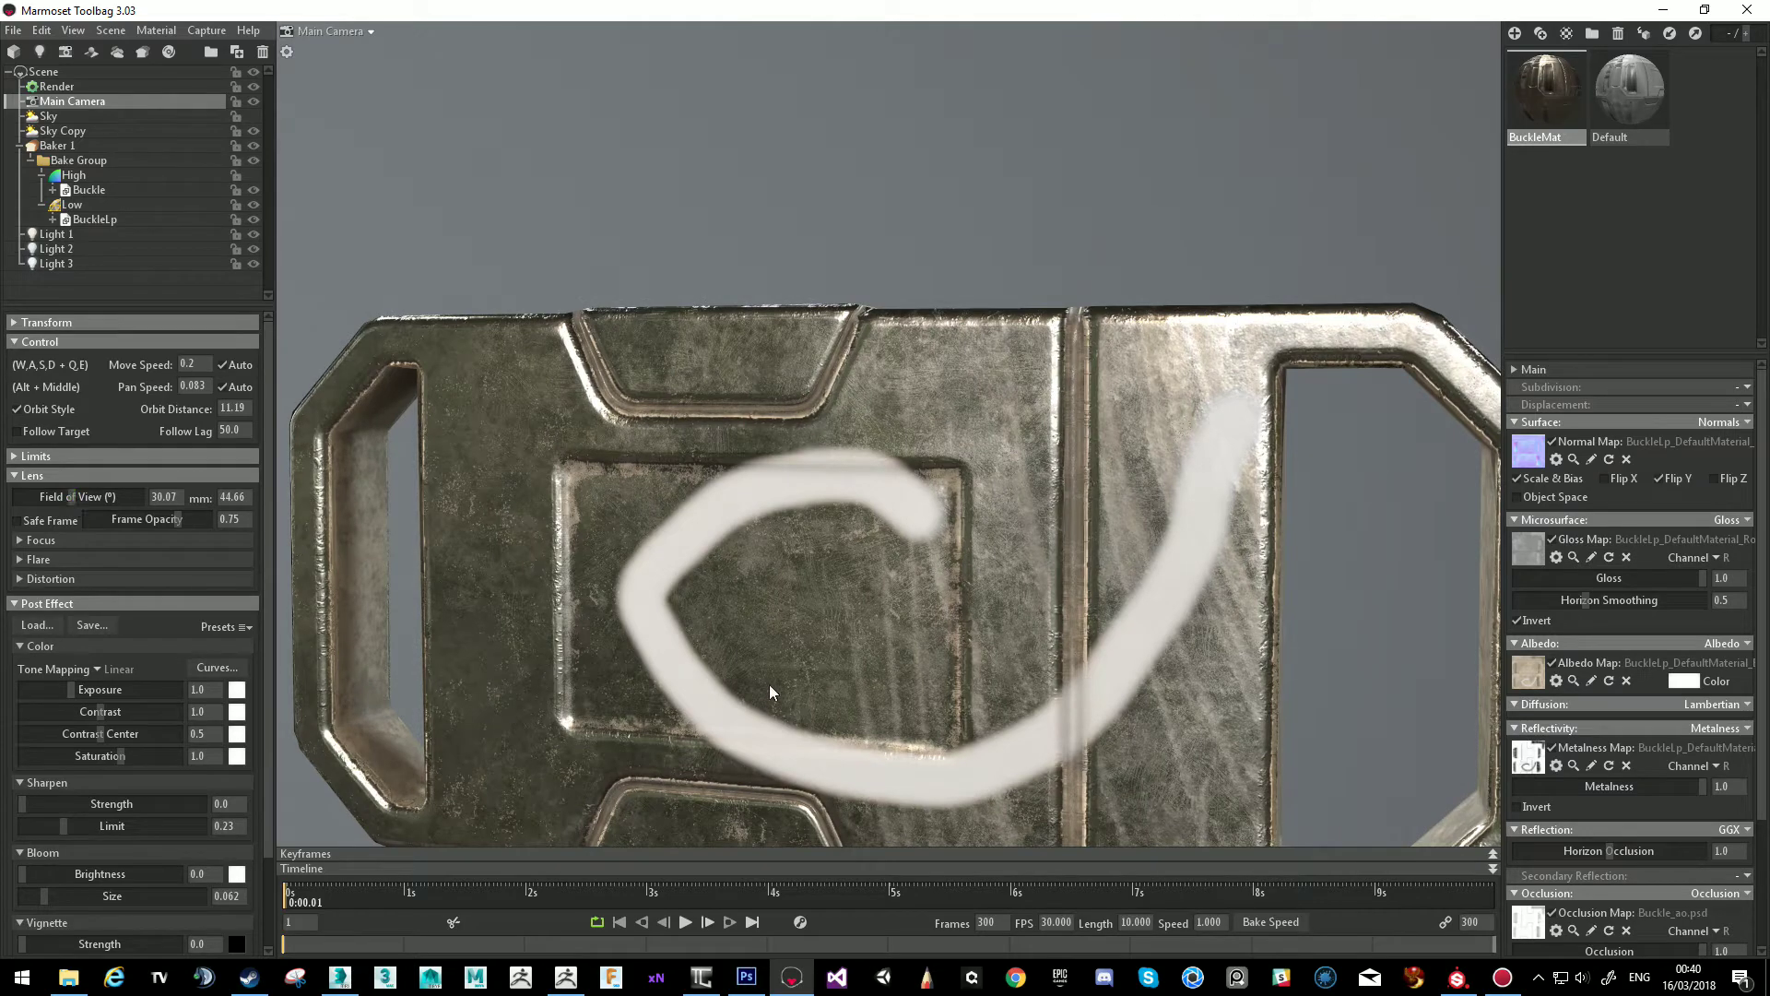
{"action": "scroll", "coordinate": [699, 570], "scroll_direction": "down", "scroll_amount": 5}
{"action": "left_click_drag", "start_coordinate": [684, 585], "coordinate": [550, 478]}
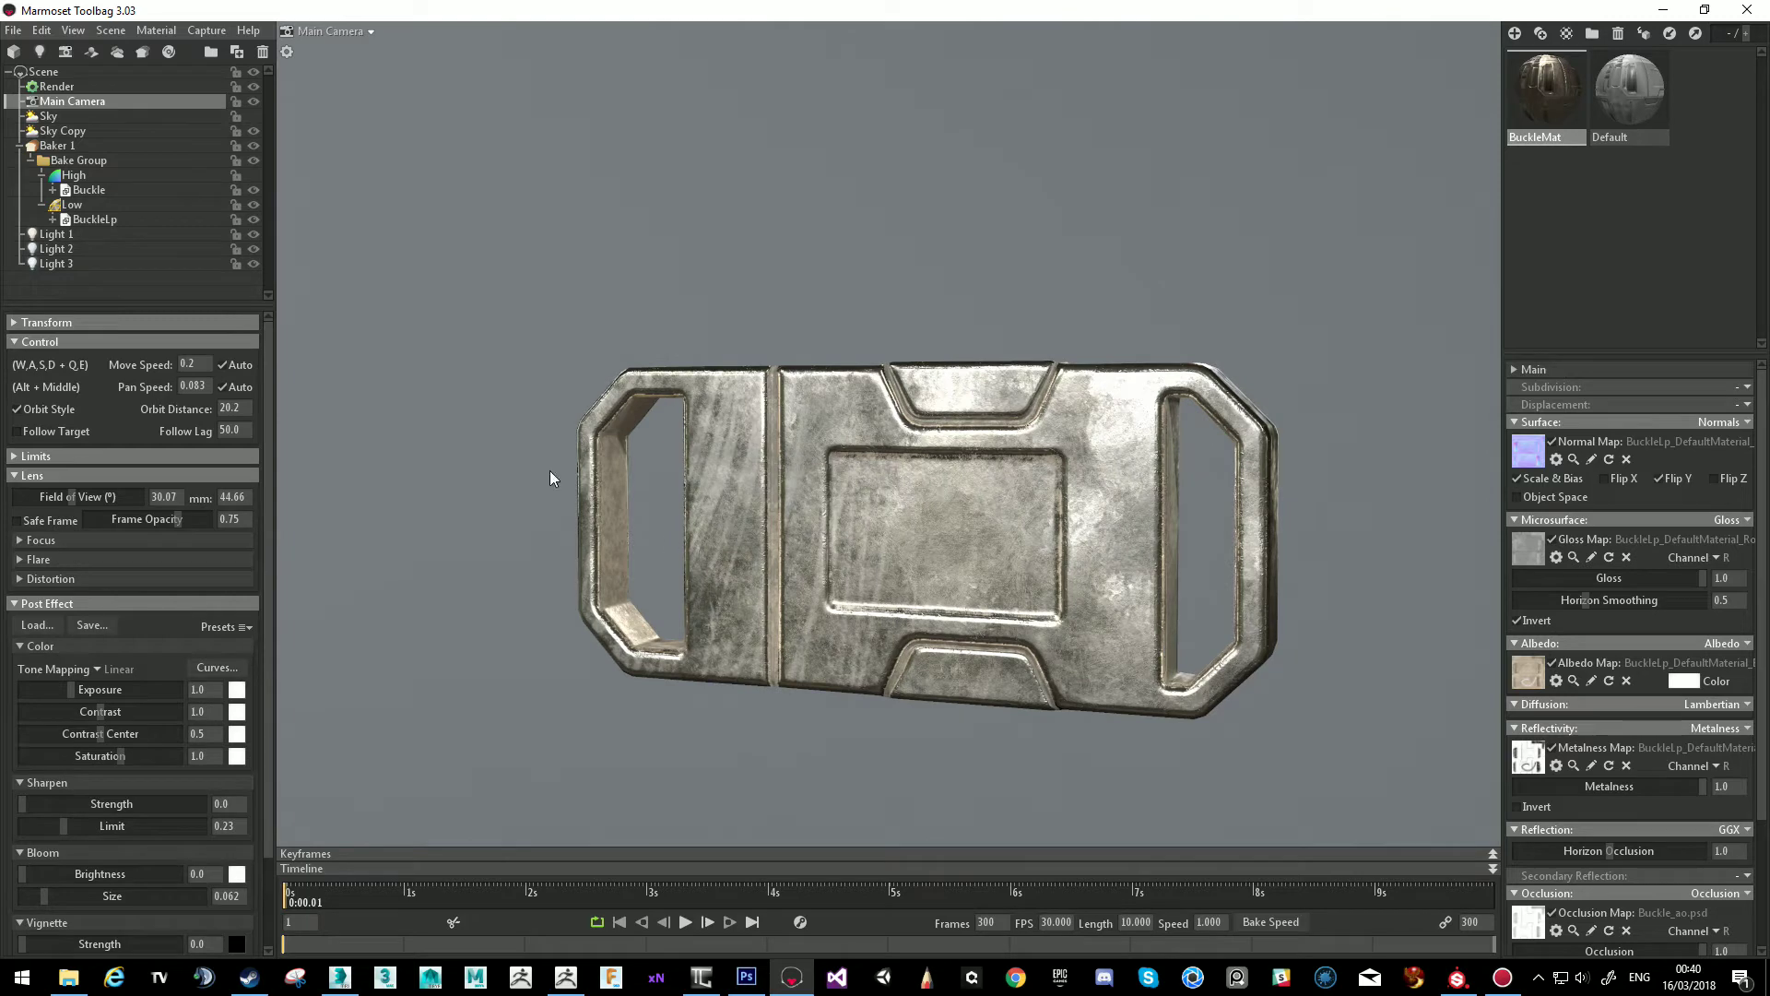
Enable depth of field on the main camera and focus on the buckle's face and its end nearest the camera.
{"action": "scroll", "coordinate": [104, 662], "scroll_direction": "down", "scroll_amount": 2}
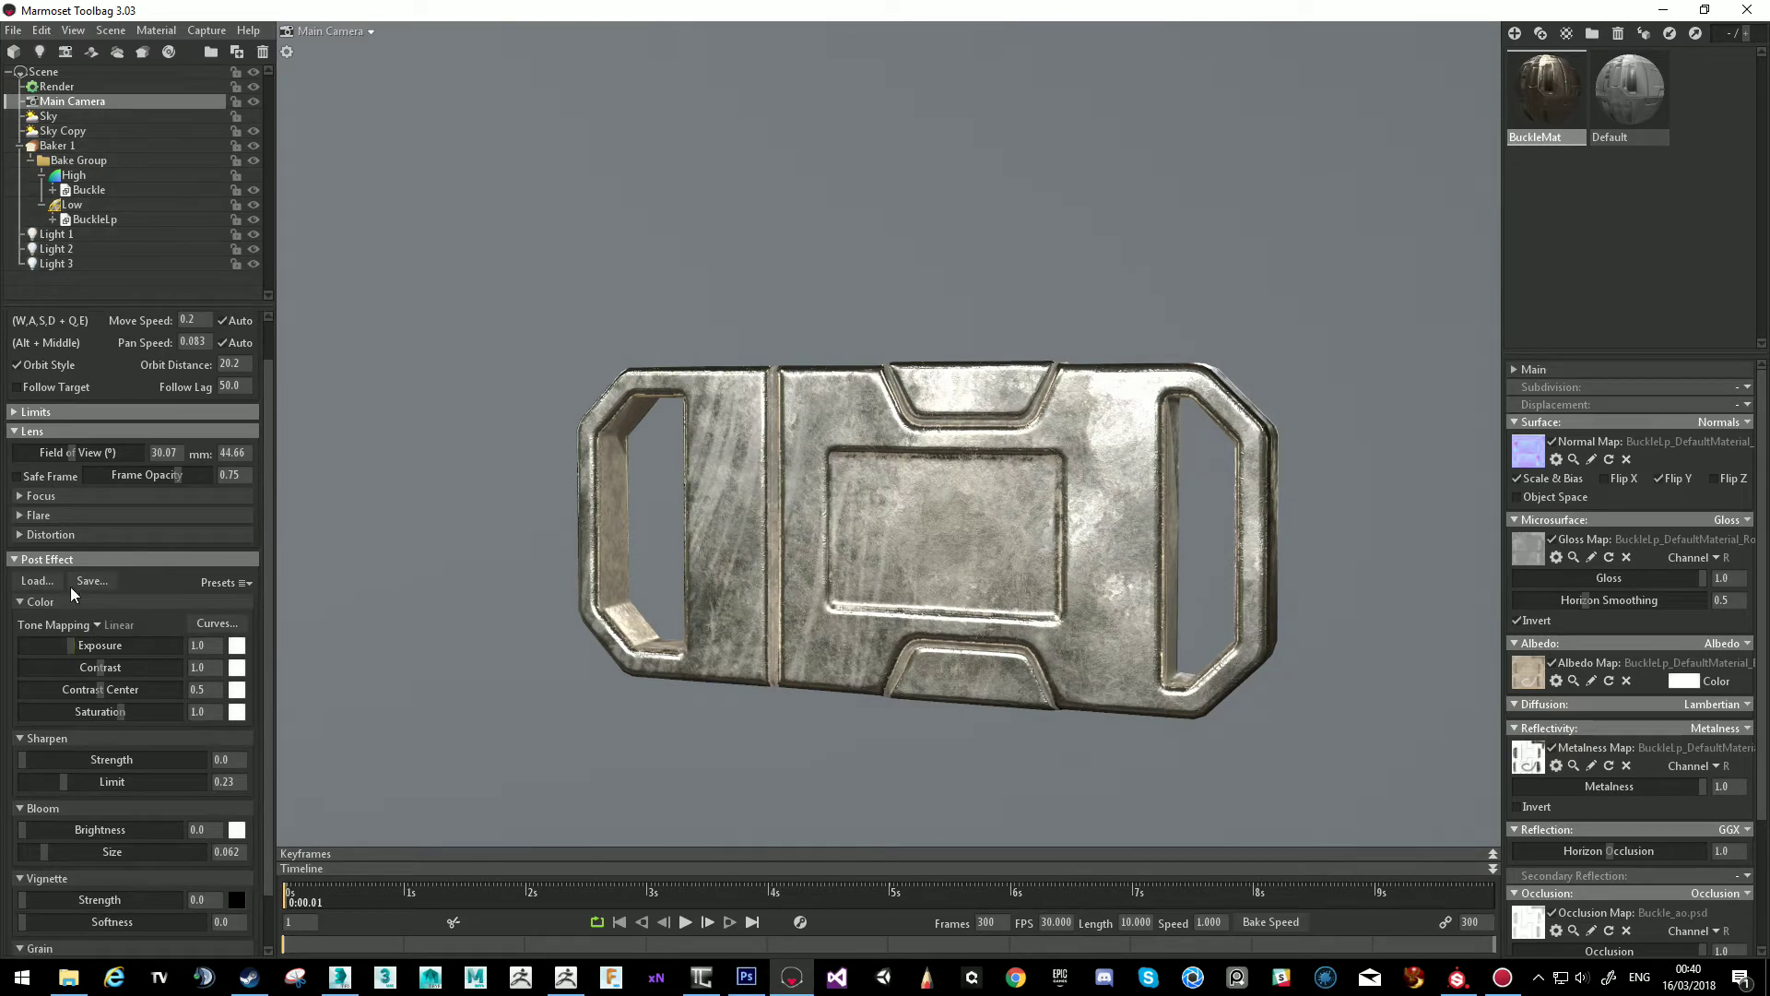
{"action": "left_click", "coordinate": [21, 495]}
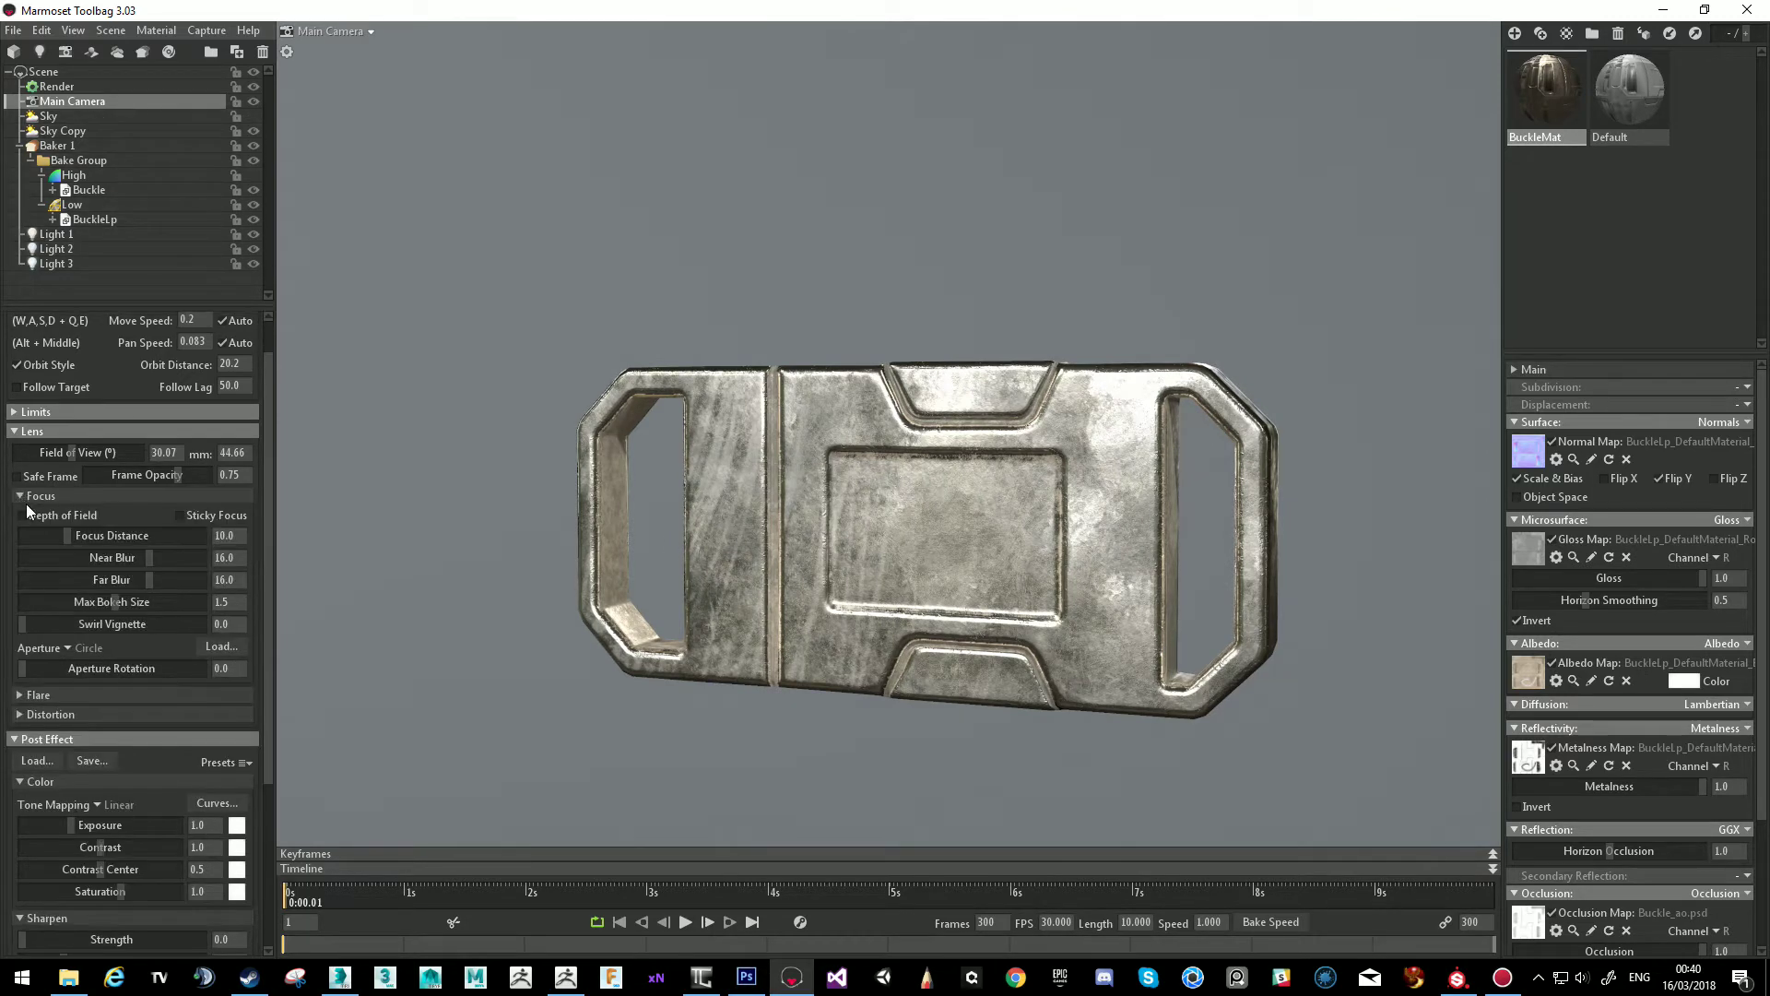
{"action": "left_click", "coordinate": [22, 516]}
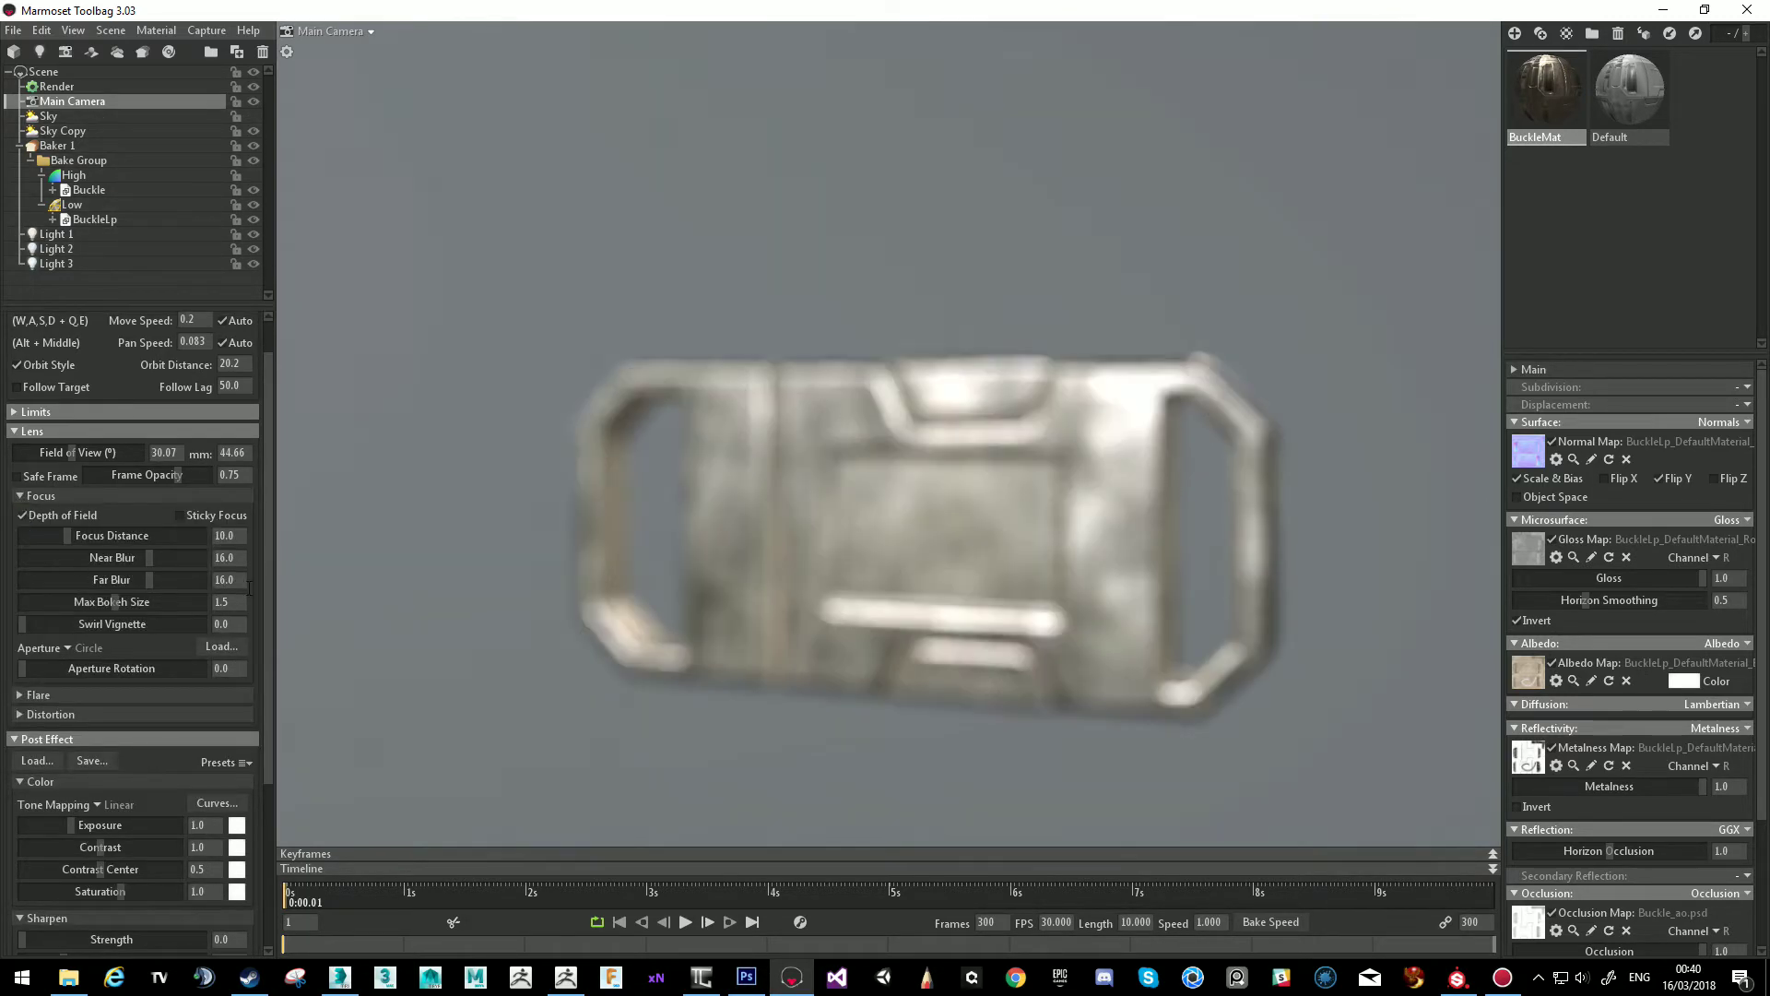
{"action": "left_click", "coordinate": [1024, 505], "text": "ctrl"}
{"action": "left_click_drag", "start_coordinate": [946, 560], "coordinate": [905, 522]}
{"action": "scroll", "coordinate": [889, 564], "scroll_direction": "up", "scroll_amount": 3}
{"action": "scroll", "coordinate": [891, 568], "scroll_direction": "up", "scroll_amount": 1}
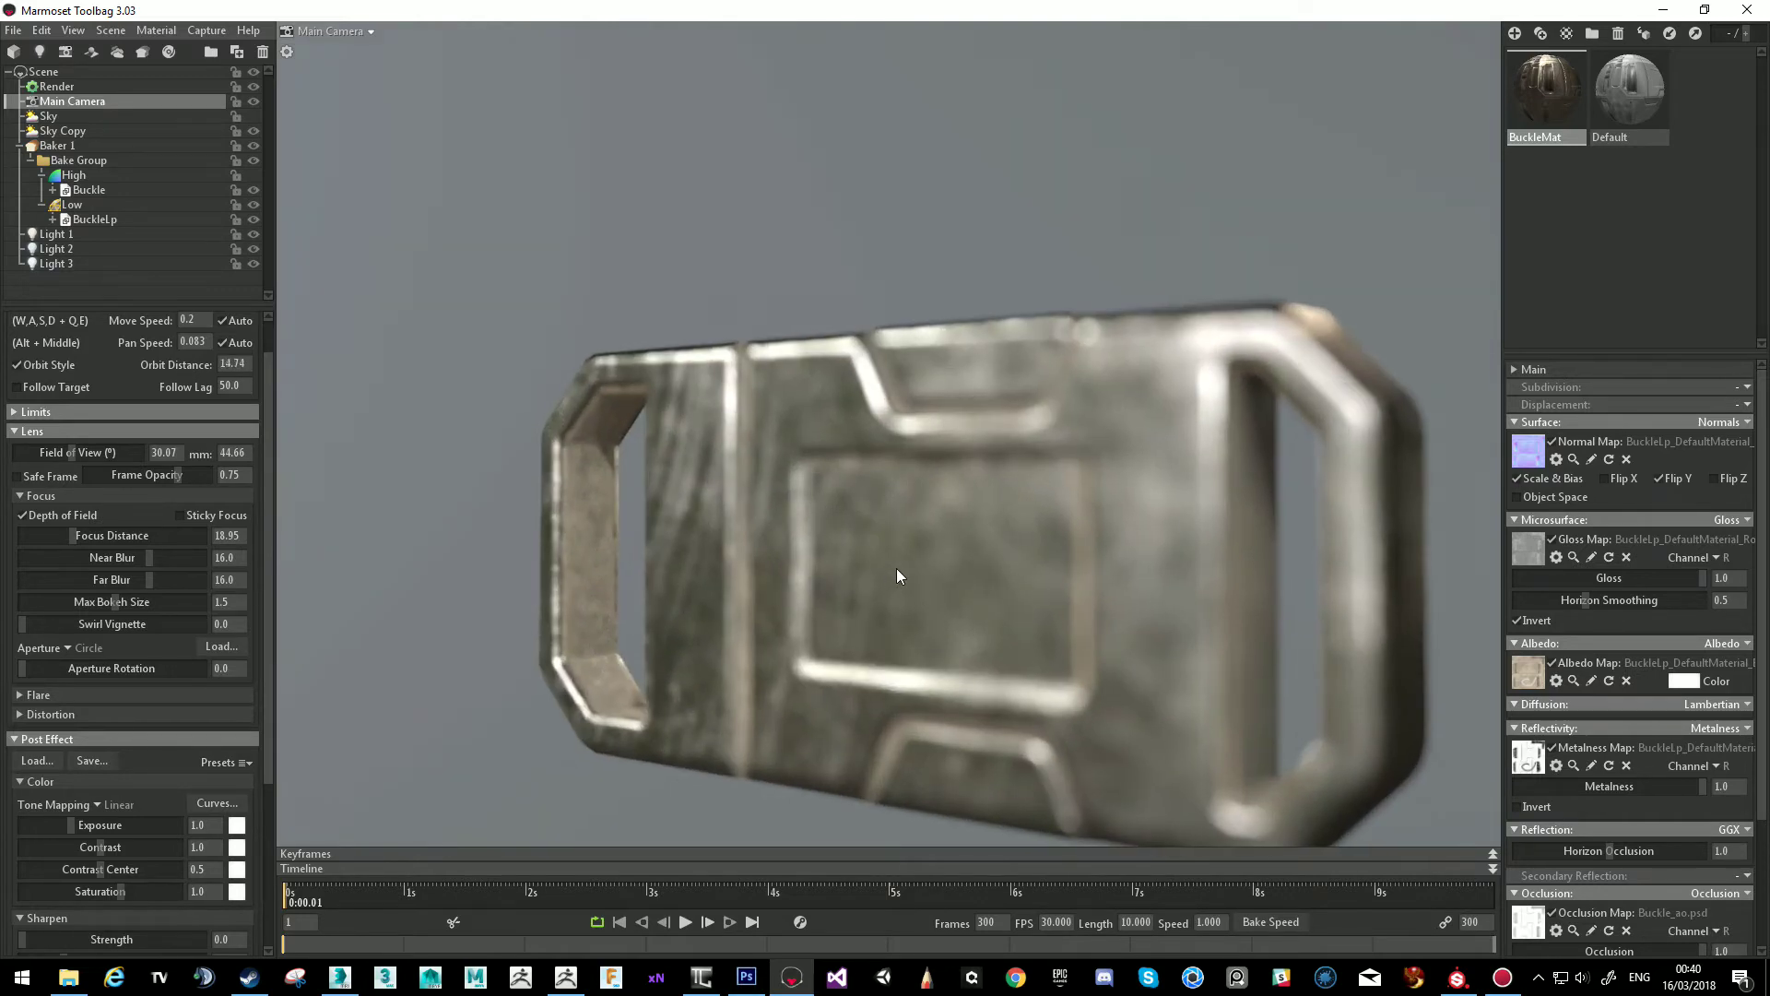
{"action": "scroll", "coordinate": [903, 562], "scroll_direction": "up", "scroll_amount": 1}
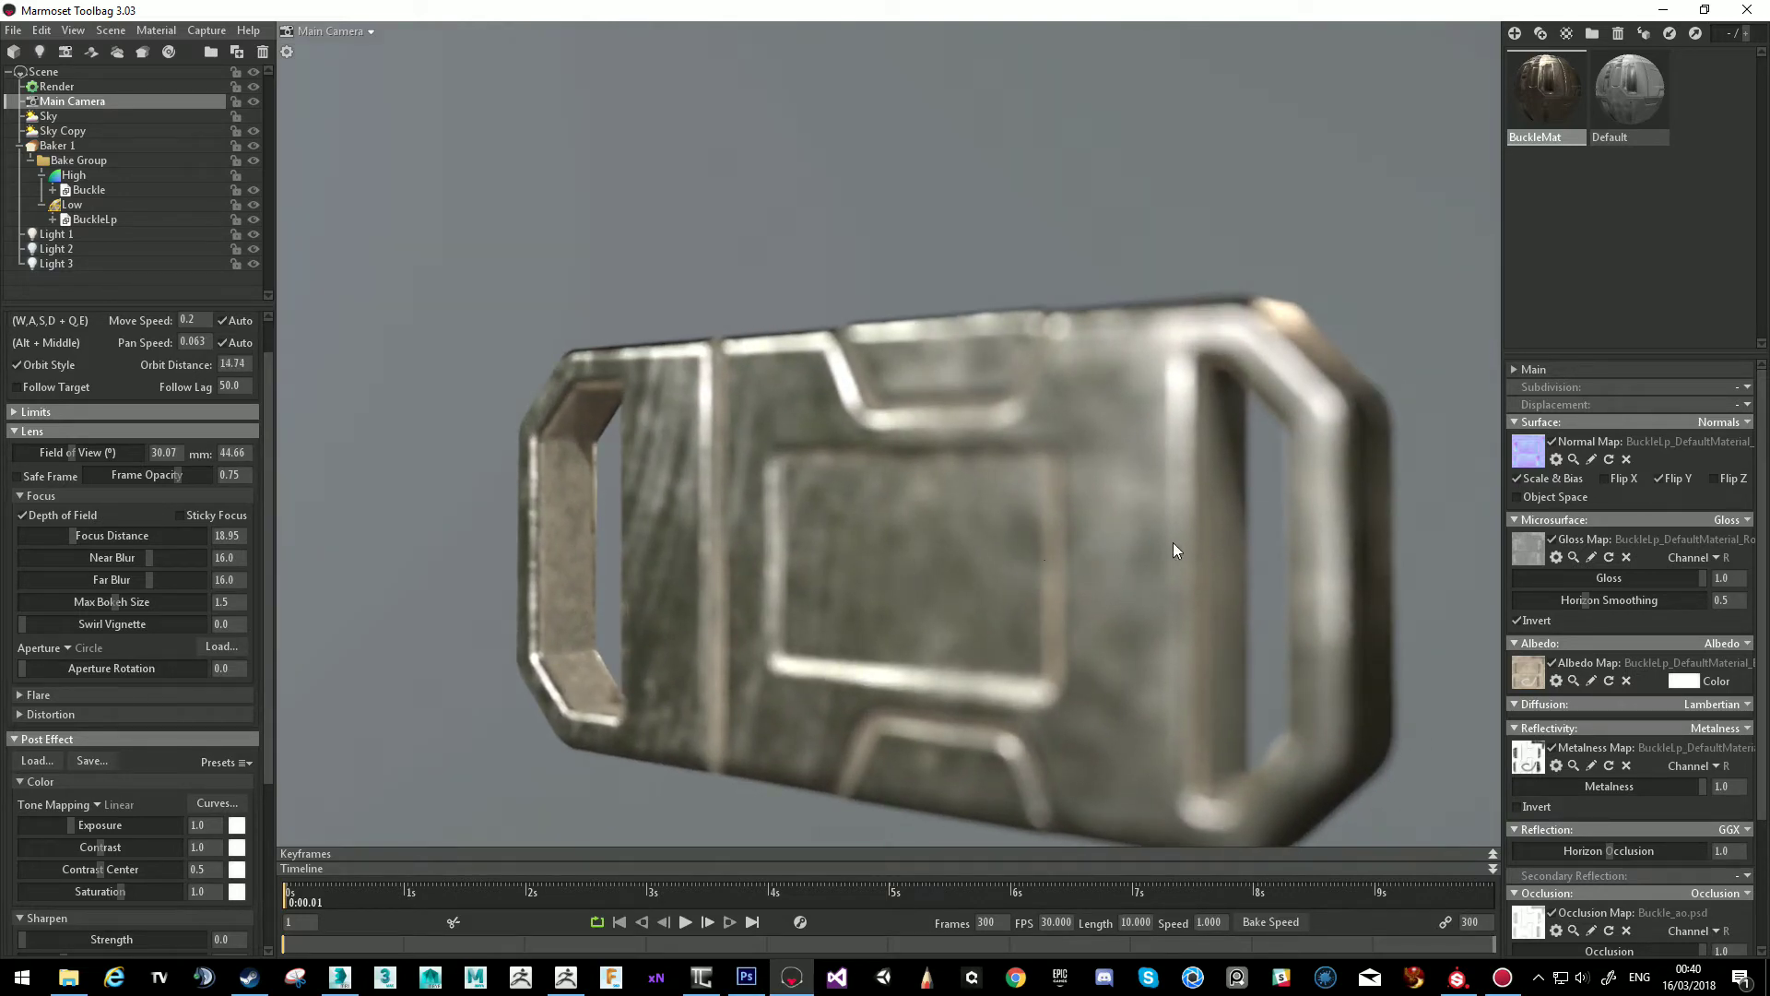
{"action": "left_click", "coordinate": [1172, 542], "text": "ctrl"}
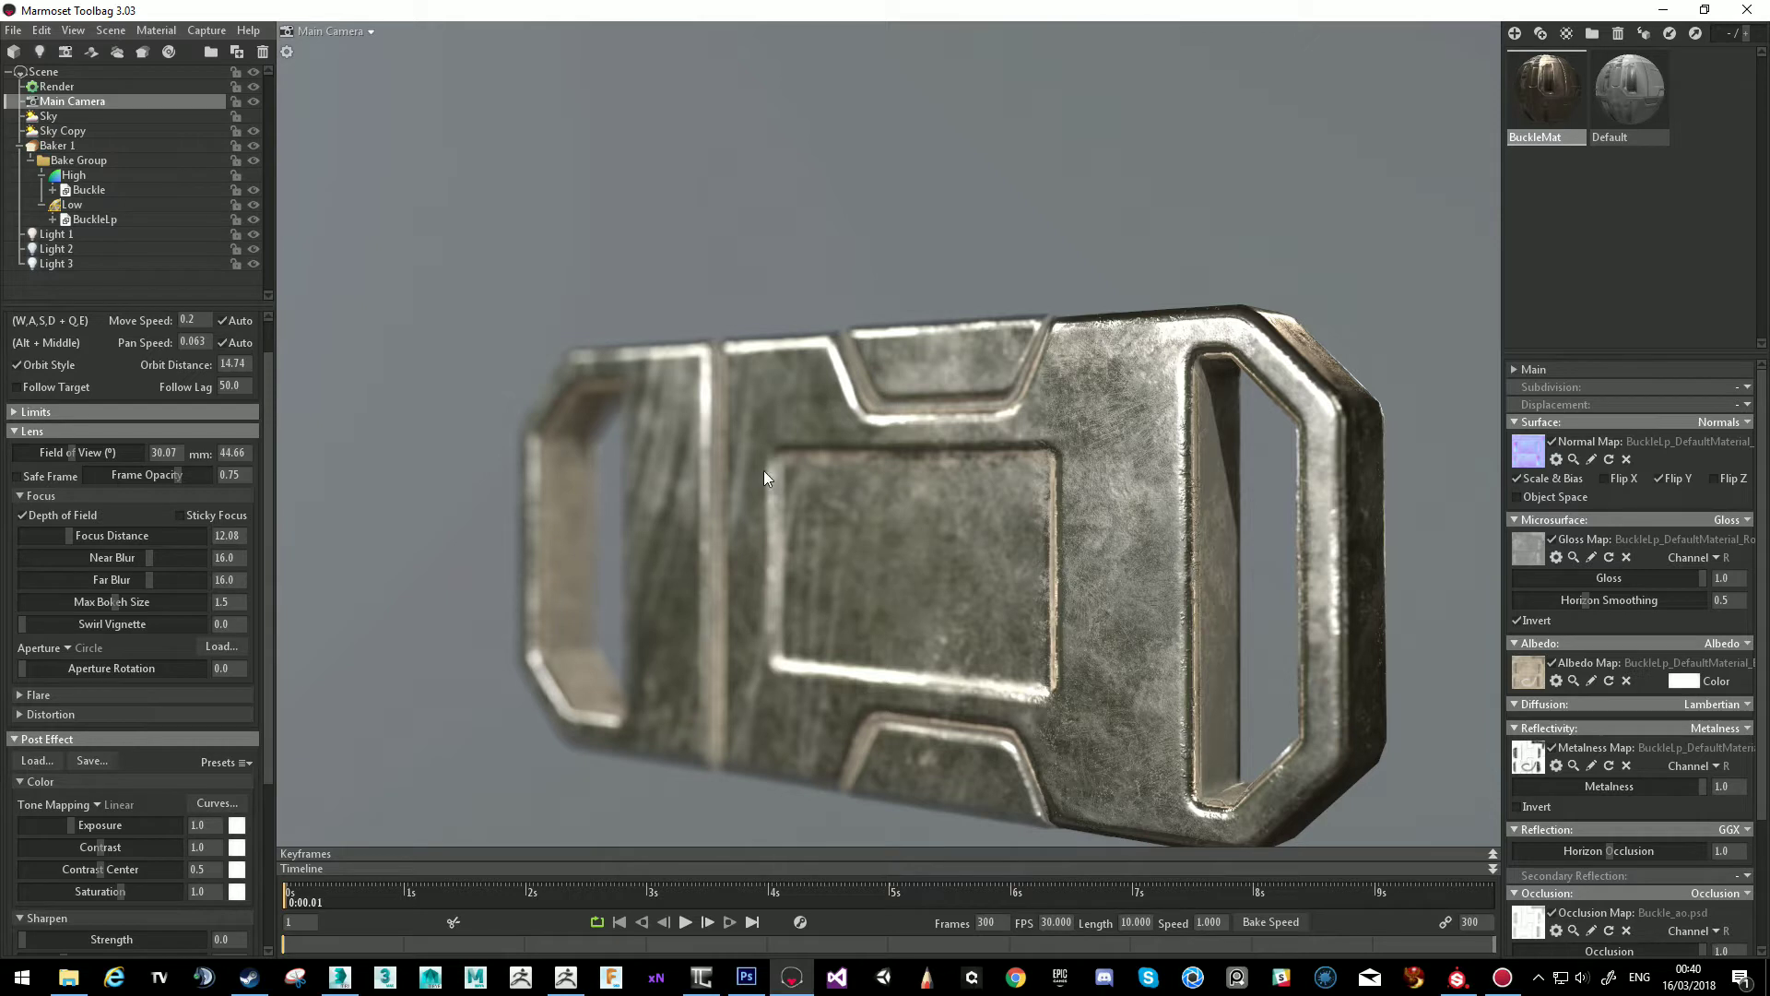
Try a depth of field focus distance of about 6.38 and turn depth of field off.
{"action": "left_click_drag", "start_coordinate": [900, 568], "coordinate": [871, 530]}
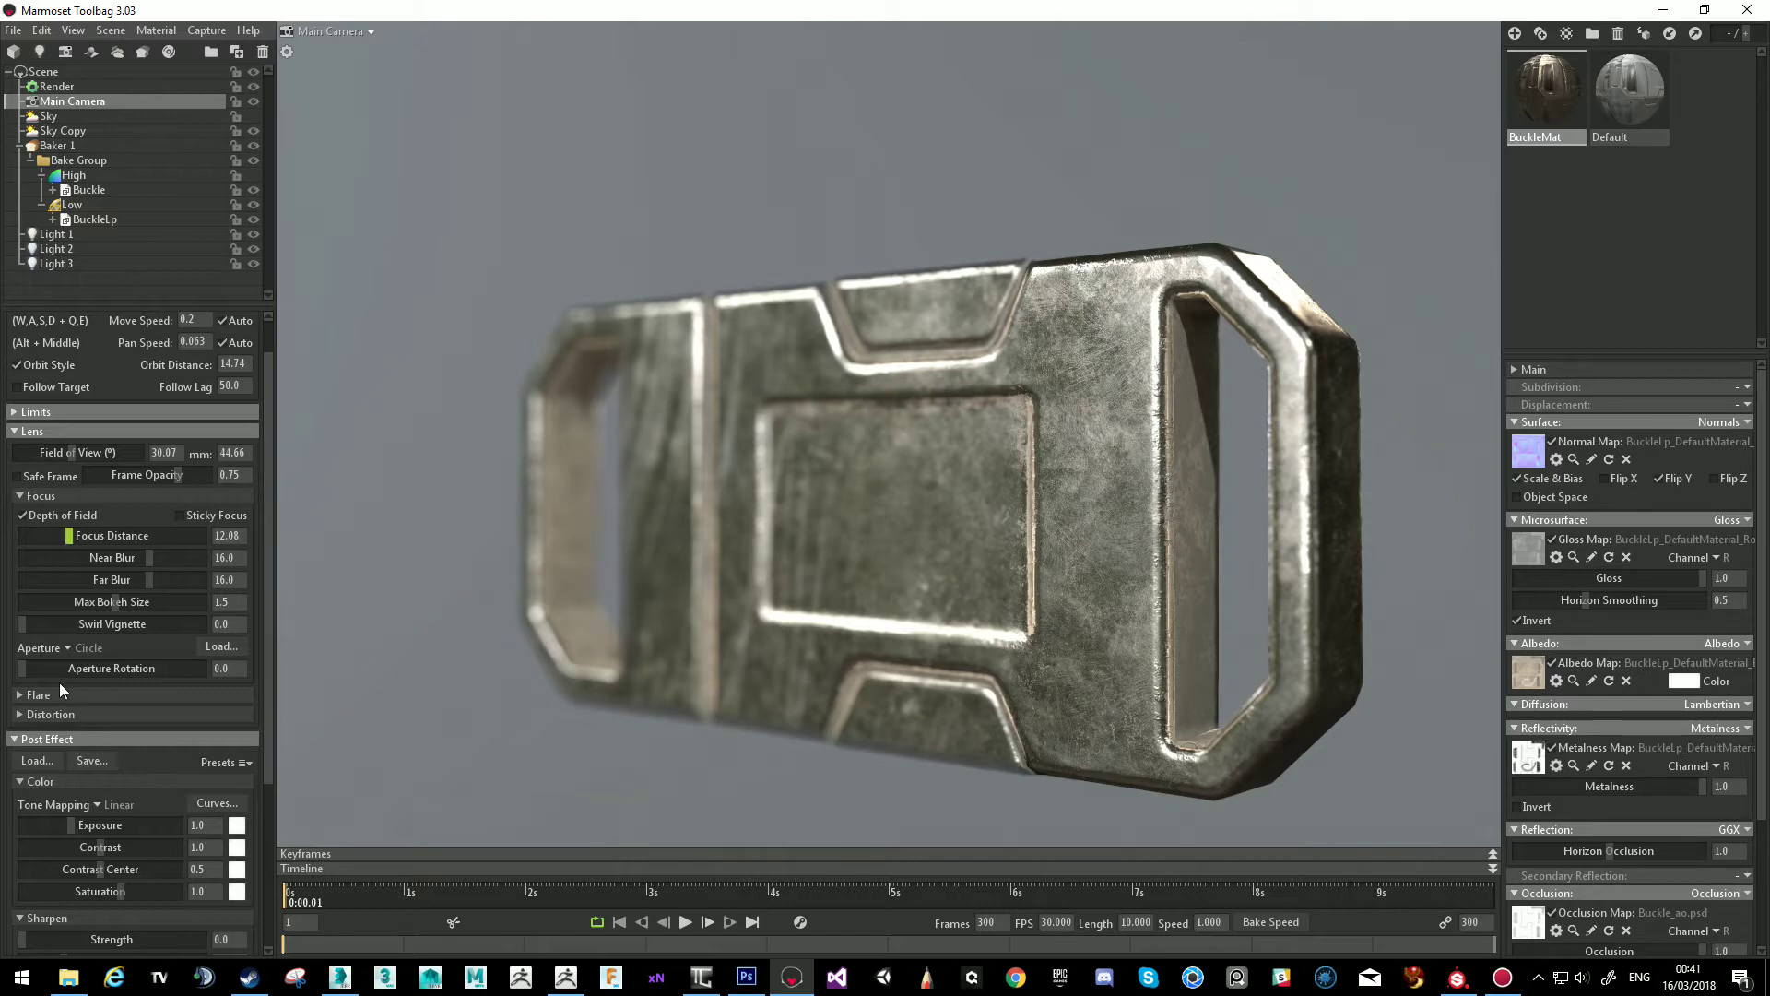
{"action": "left_click_drag", "start_coordinate": [86, 533], "coordinate": [66, 535]}
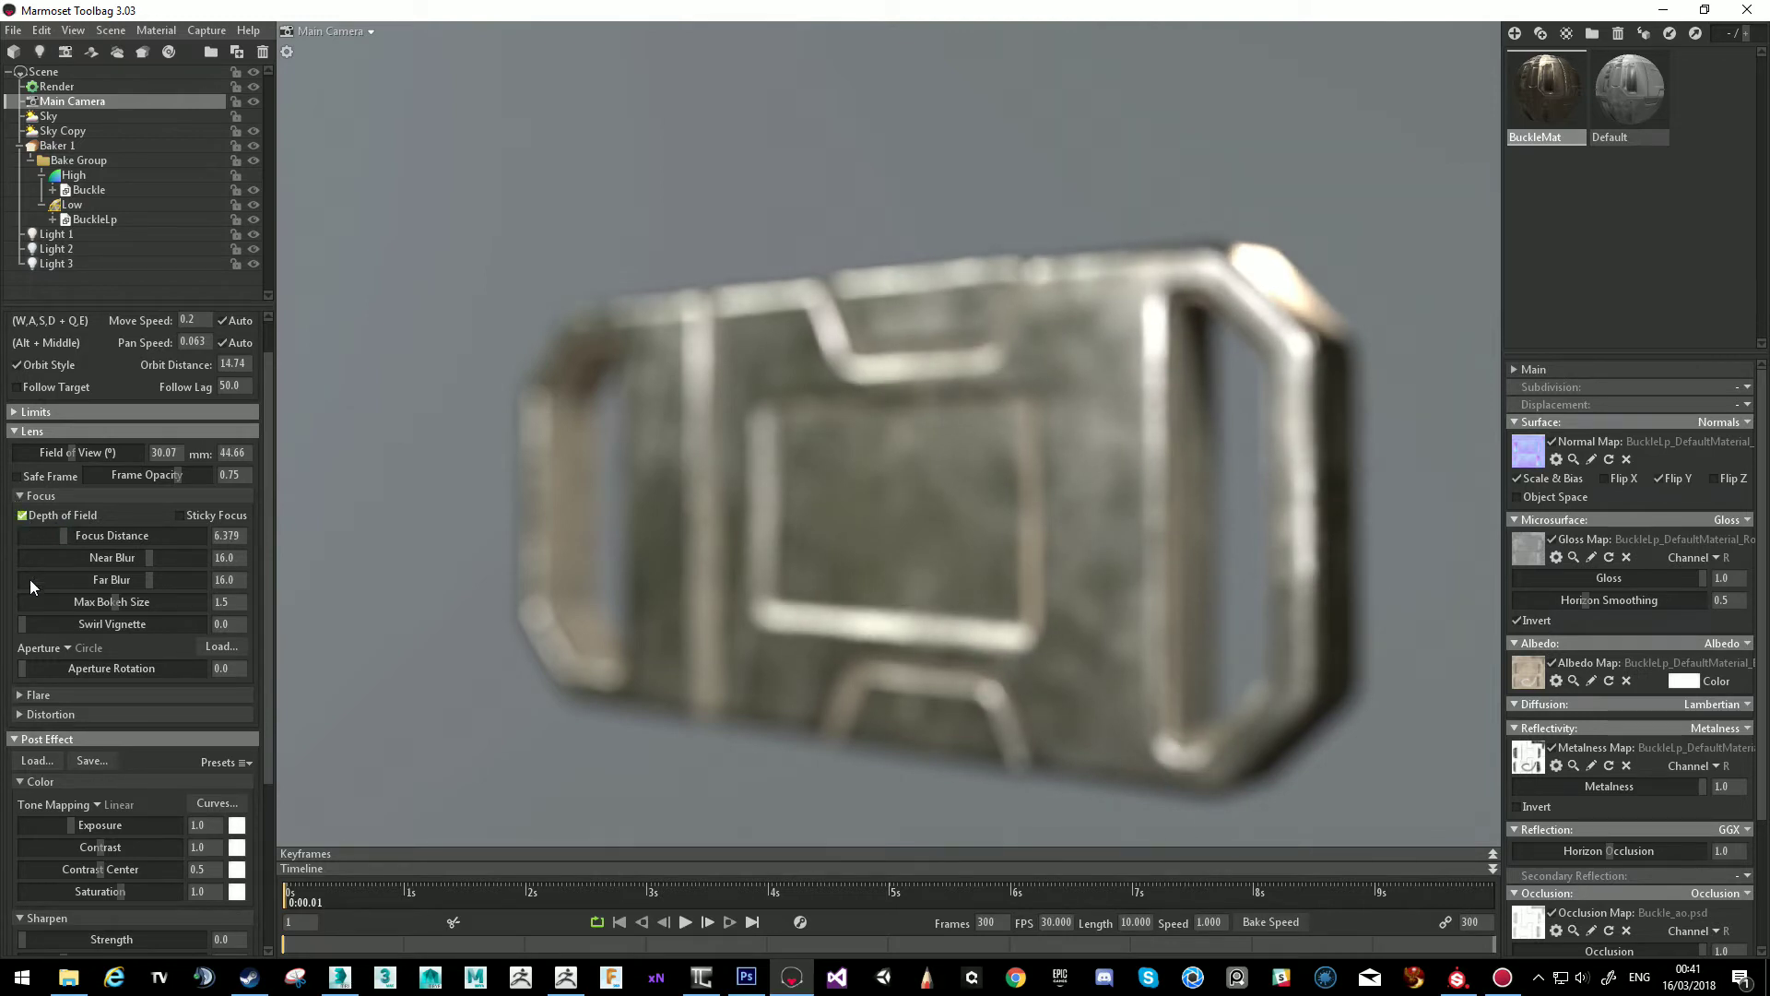
{"action": "left_click", "coordinate": [22, 514]}
Try the main camera's lens flare and sharpen strengths and return both to 0.
{"action": "left_click", "coordinate": [24, 694]}
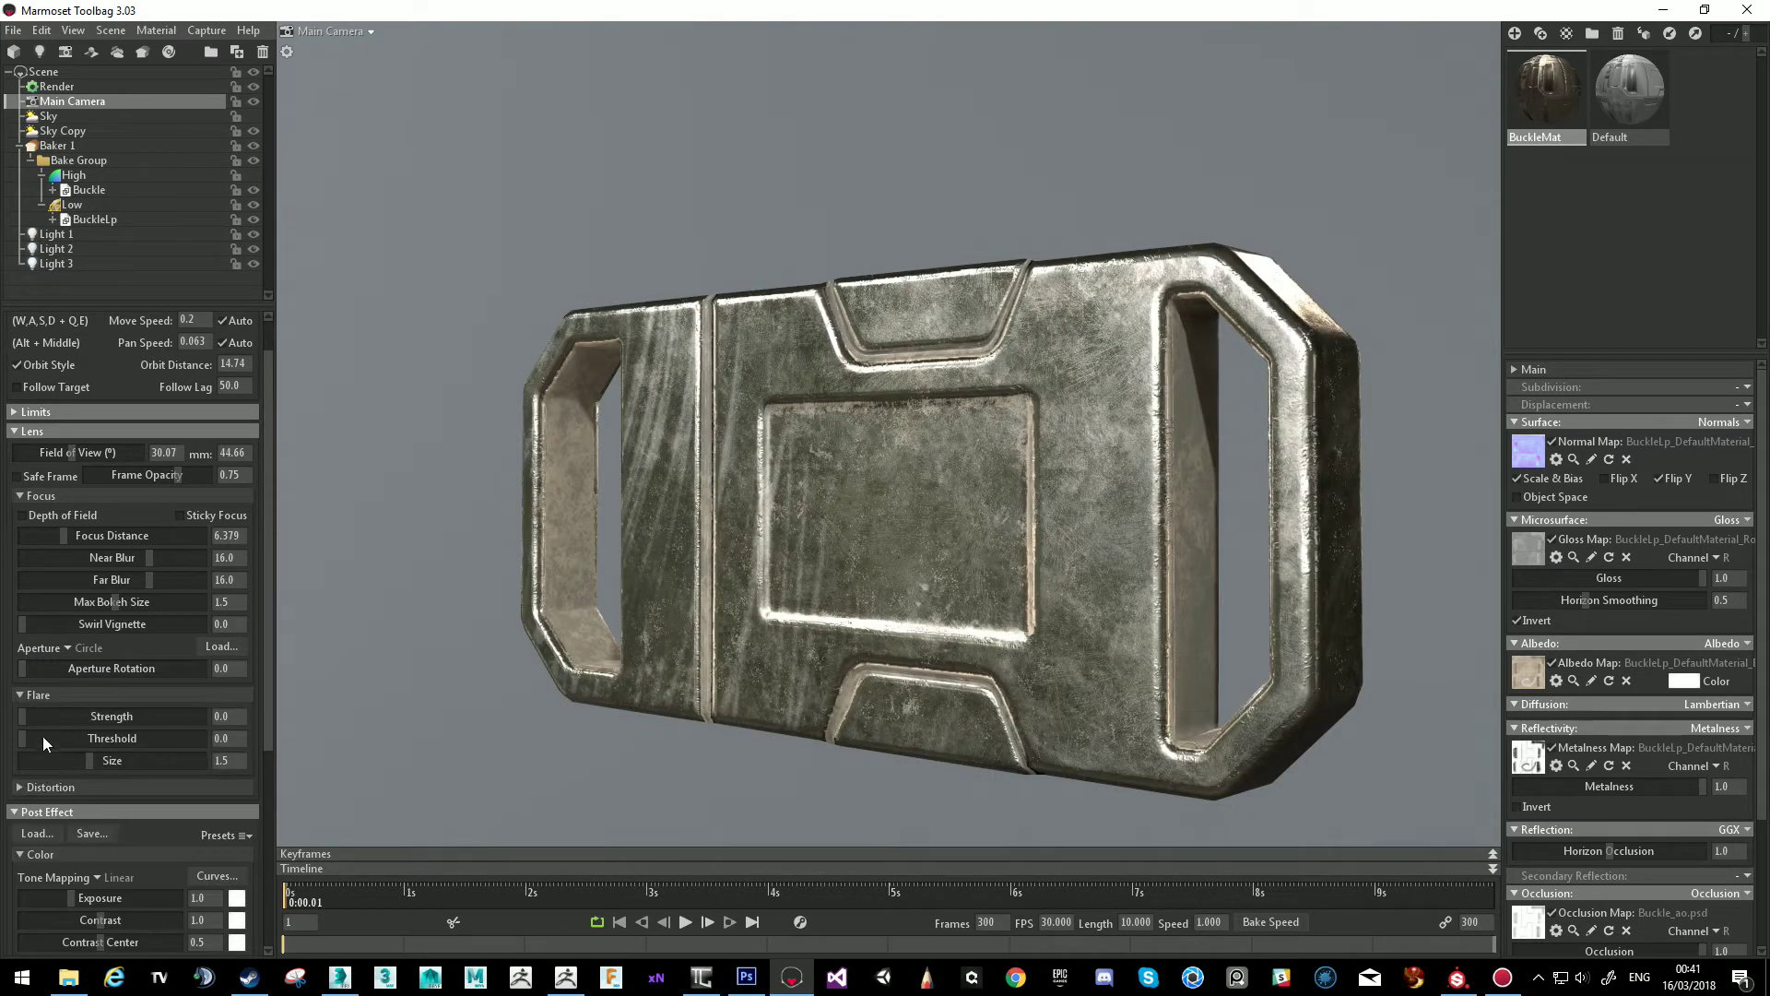
{"action": "mouse_move", "coordinate": [23, 717]}
{"action": "left_mouse_down"}
{"action": "mouse_move", "coordinate": [122, 737]}
{"action": "mouse_move", "coordinate": [35, 740]}
{"action": "mouse_move", "coordinate": [18, 718]}
{"action": "left_mouse_up"}
{"action": "scroll", "coordinate": [95, 778], "scroll_direction": "down", "scroll_amount": 4}
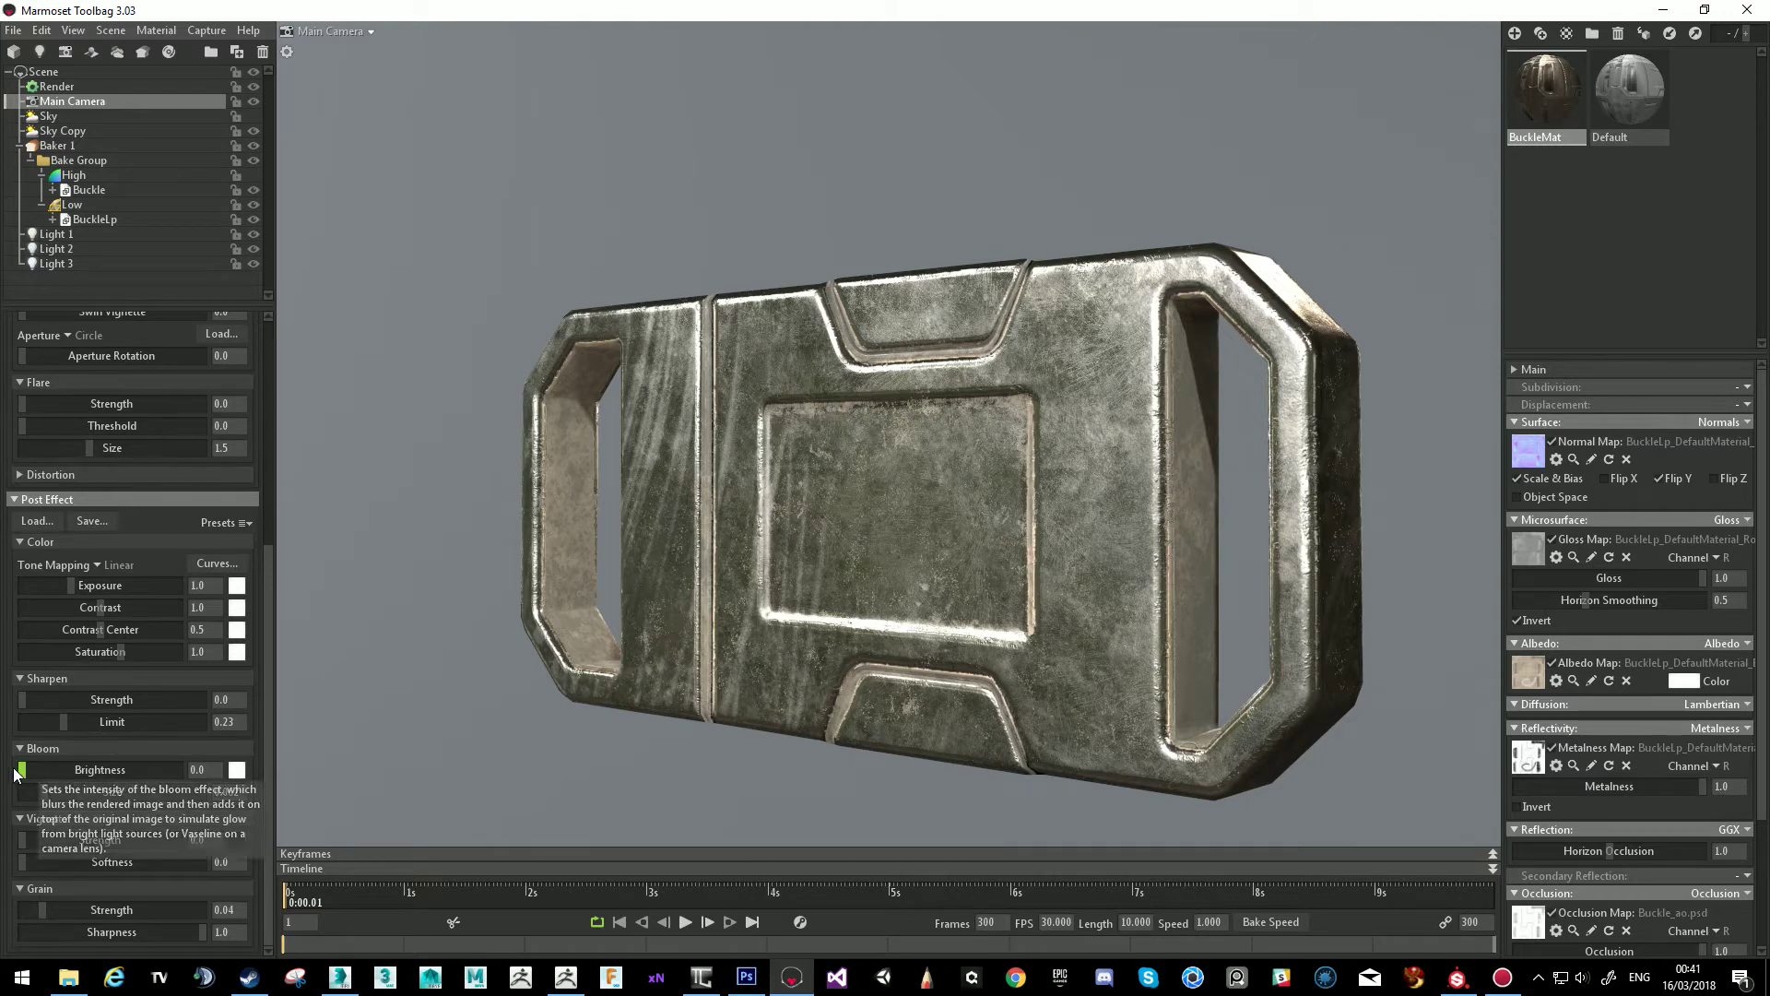
{"action": "left_click_drag", "start_coordinate": [71, 697], "coordinate": [26, 698]}
Try raising the bloom brightness to about 1.68 and return it to 0.
{"action": "left_click_drag", "start_coordinate": [41, 772], "coordinate": [119, 772]}
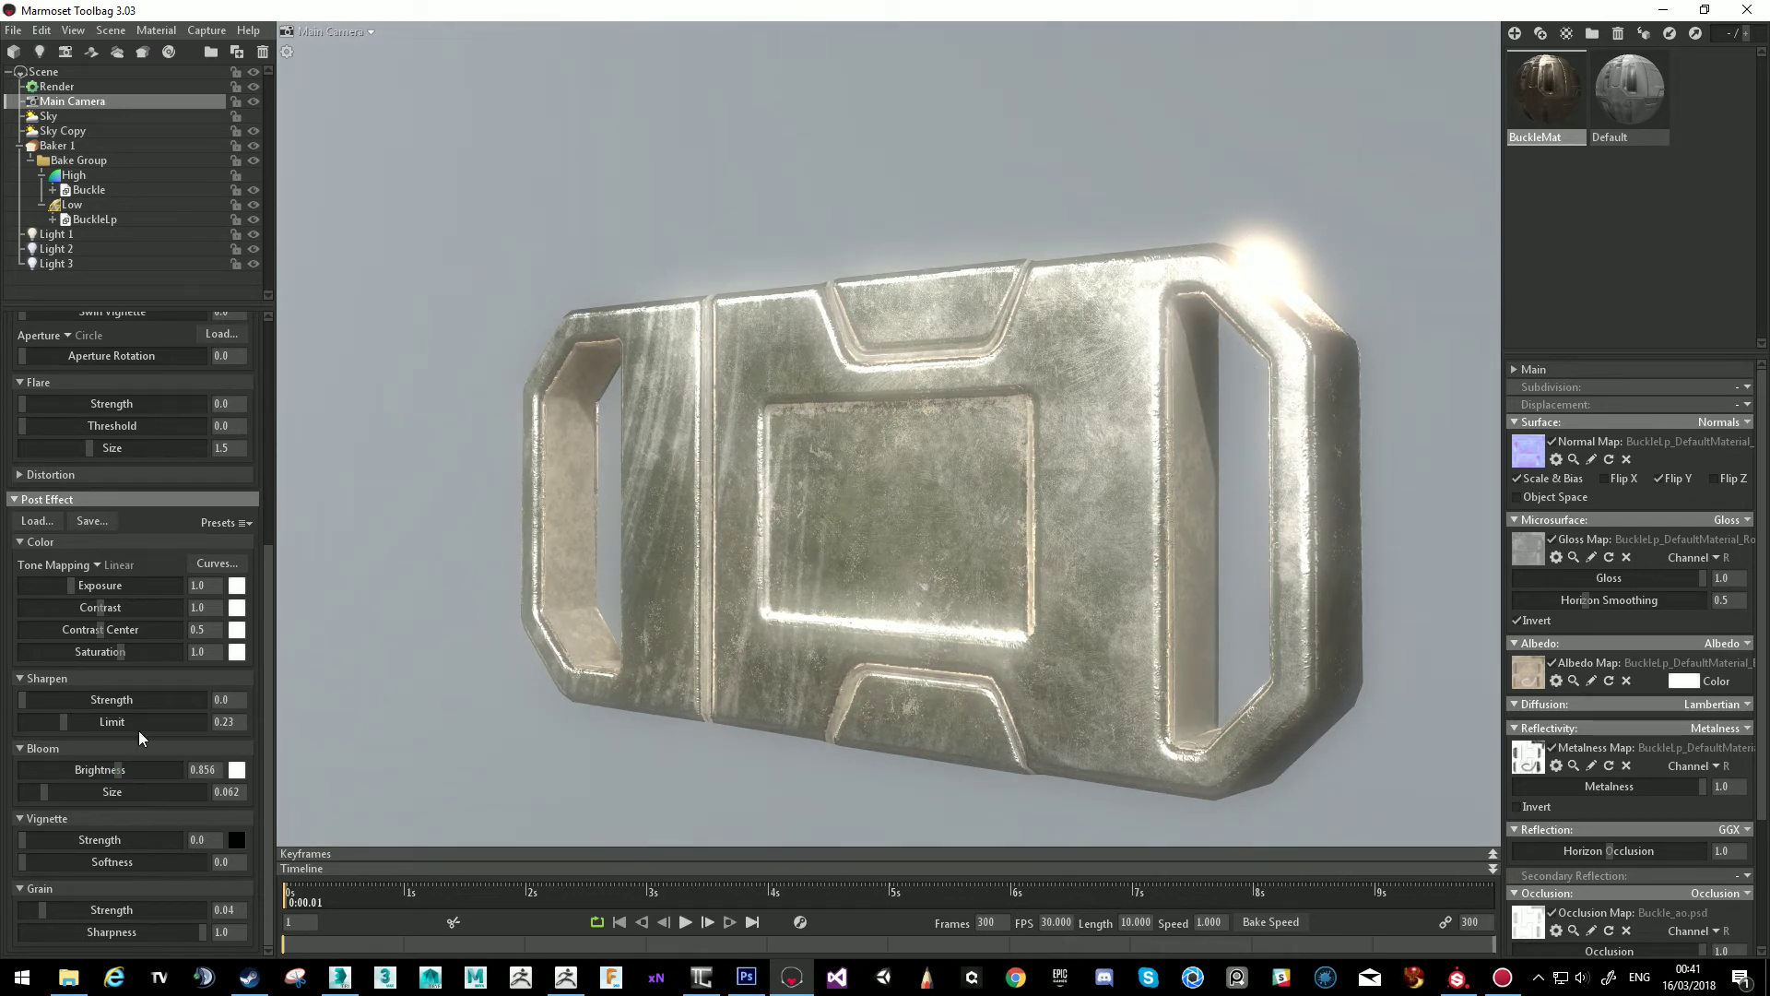
{"action": "mouse_move", "coordinate": [126, 771]}
{"action": "left_mouse_down"}
{"action": "mouse_move", "coordinate": [16, 765]}
{"action": "mouse_move", "coordinate": [133, 791]}
{"action": "left_mouse_up"}
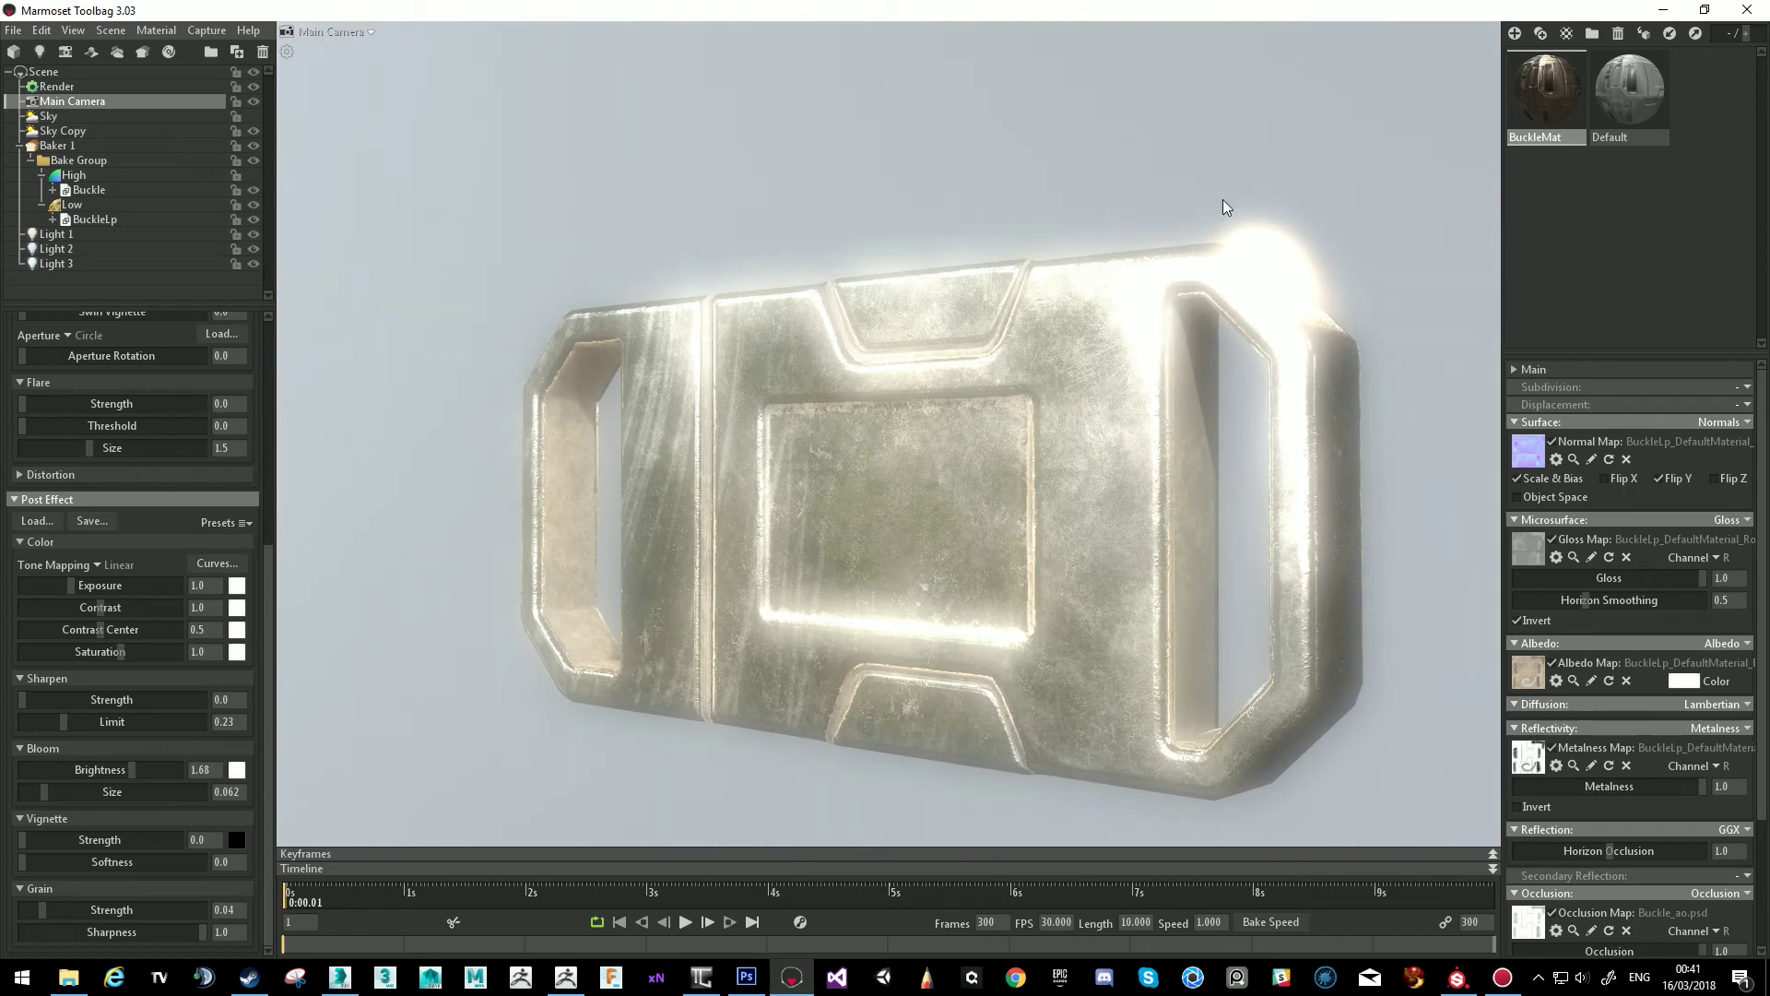
{"action": "left_click_drag", "start_coordinate": [94, 773], "coordinate": [46, 775]}
Set the vignette strength to about 1.3 and the grain strength to about 0.019, and inspect the buckle from several angles.
{"action": "left_click_drag", "start_coordinate": [30, 841], "coordinate": [148, 839]}
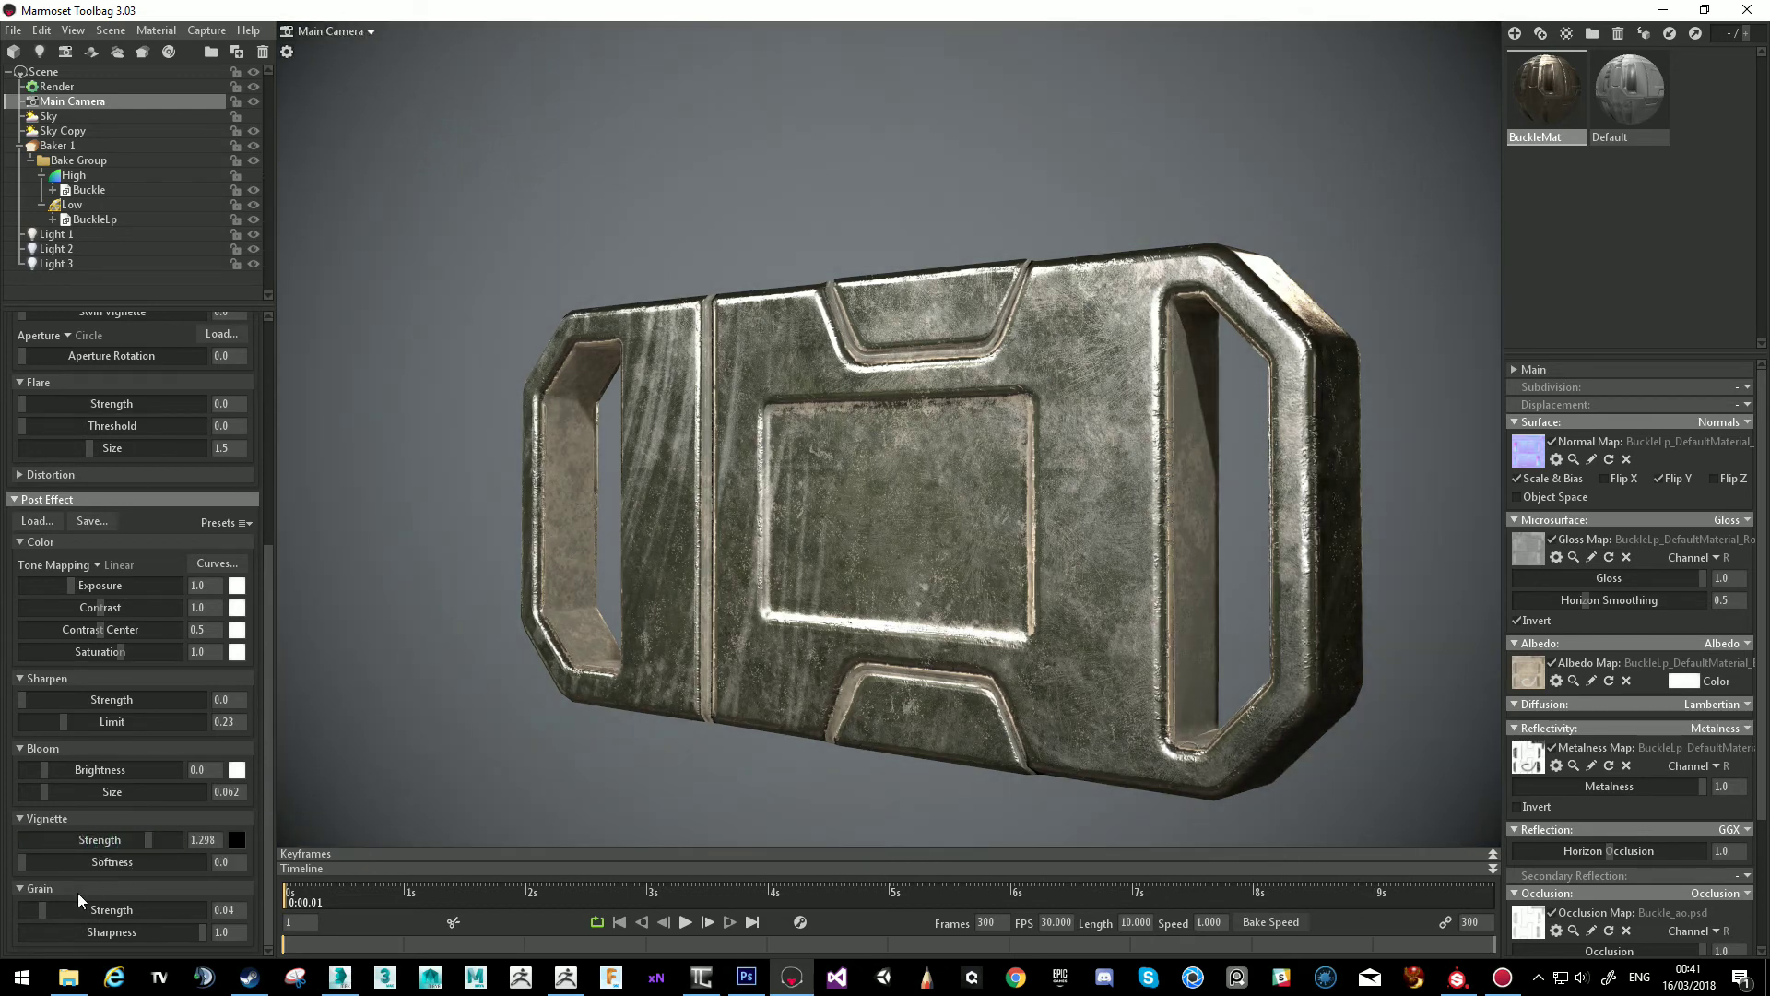
{"action": "mouse_move", "coordinate": [44, 910]}
{"action": "left_mouse_down"}
{"action": "mouse_move", "coordinate": [186, 916]}
{"action": "mouse_move", "coordinate": [33, 910]}
{"action": "left_mouse_up"}
{"action": "left_click_drag", "start_coordinate": [628, 655], "coordinate": [664, 551]}
{"action": "scroll", "coordinate": [813, 546], "scroll_direction": "up", "scroll_amount": 5}
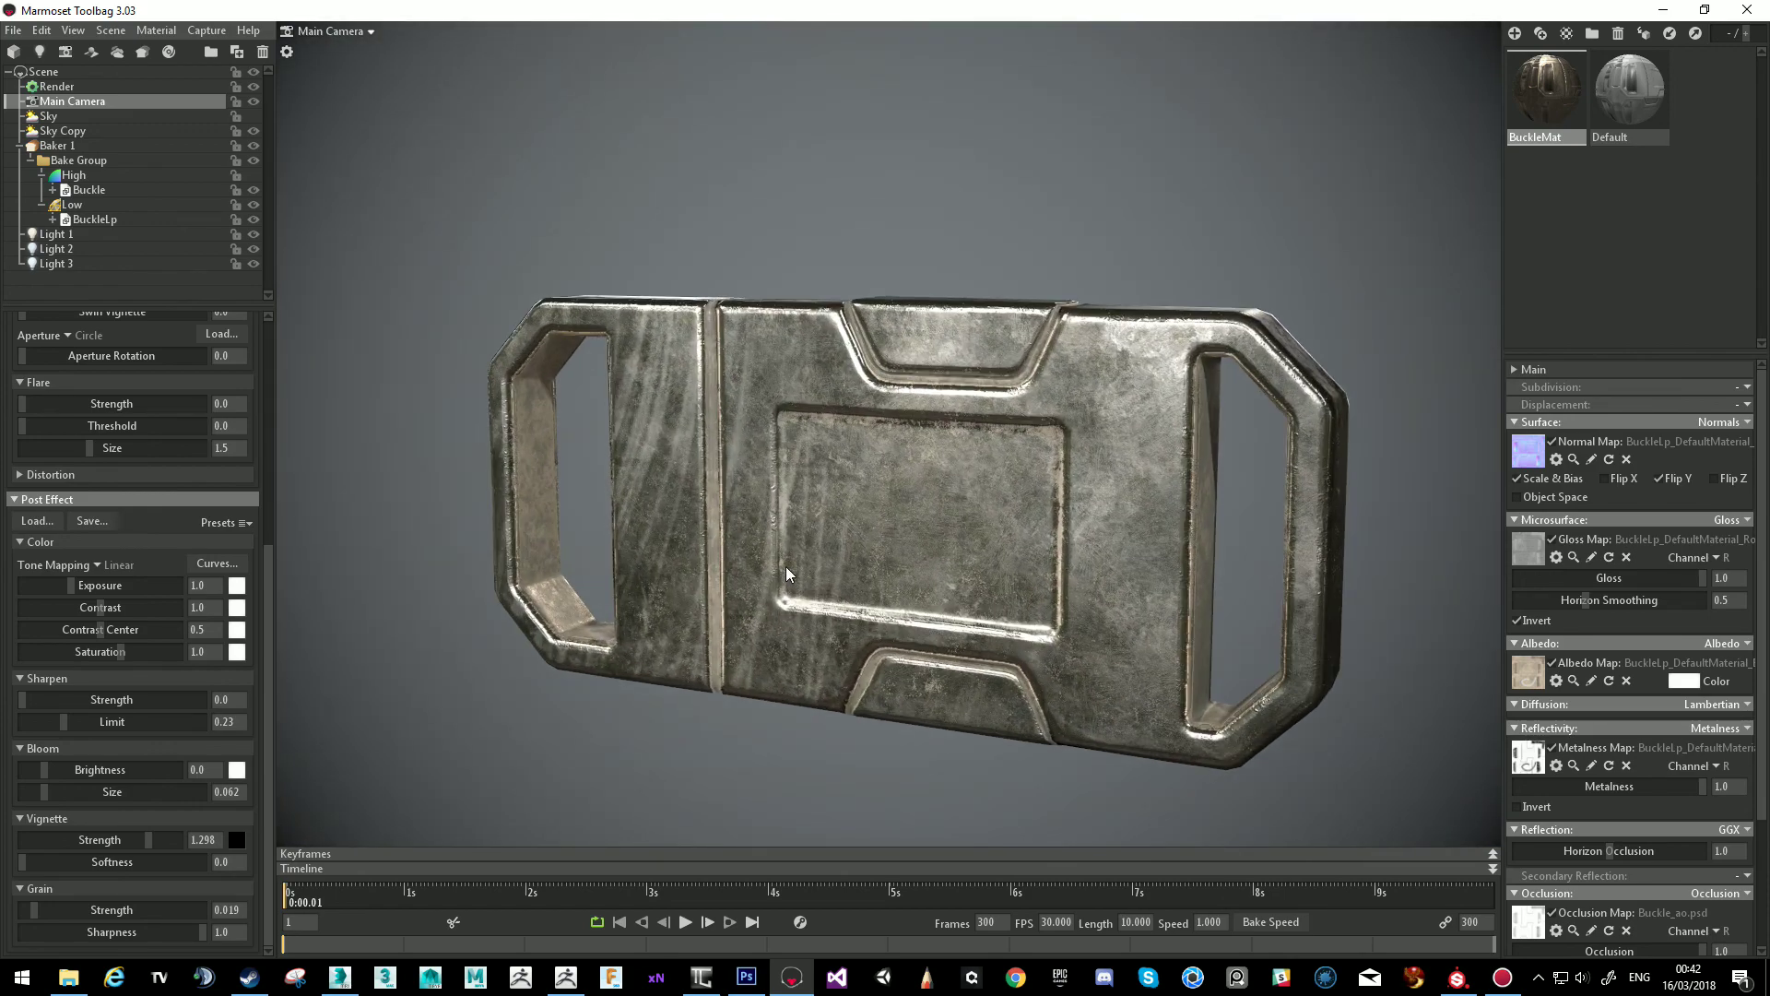
{"action": "left_click_drag", "start_coordinate": [786, 566], "coordinate": [864, 635]}
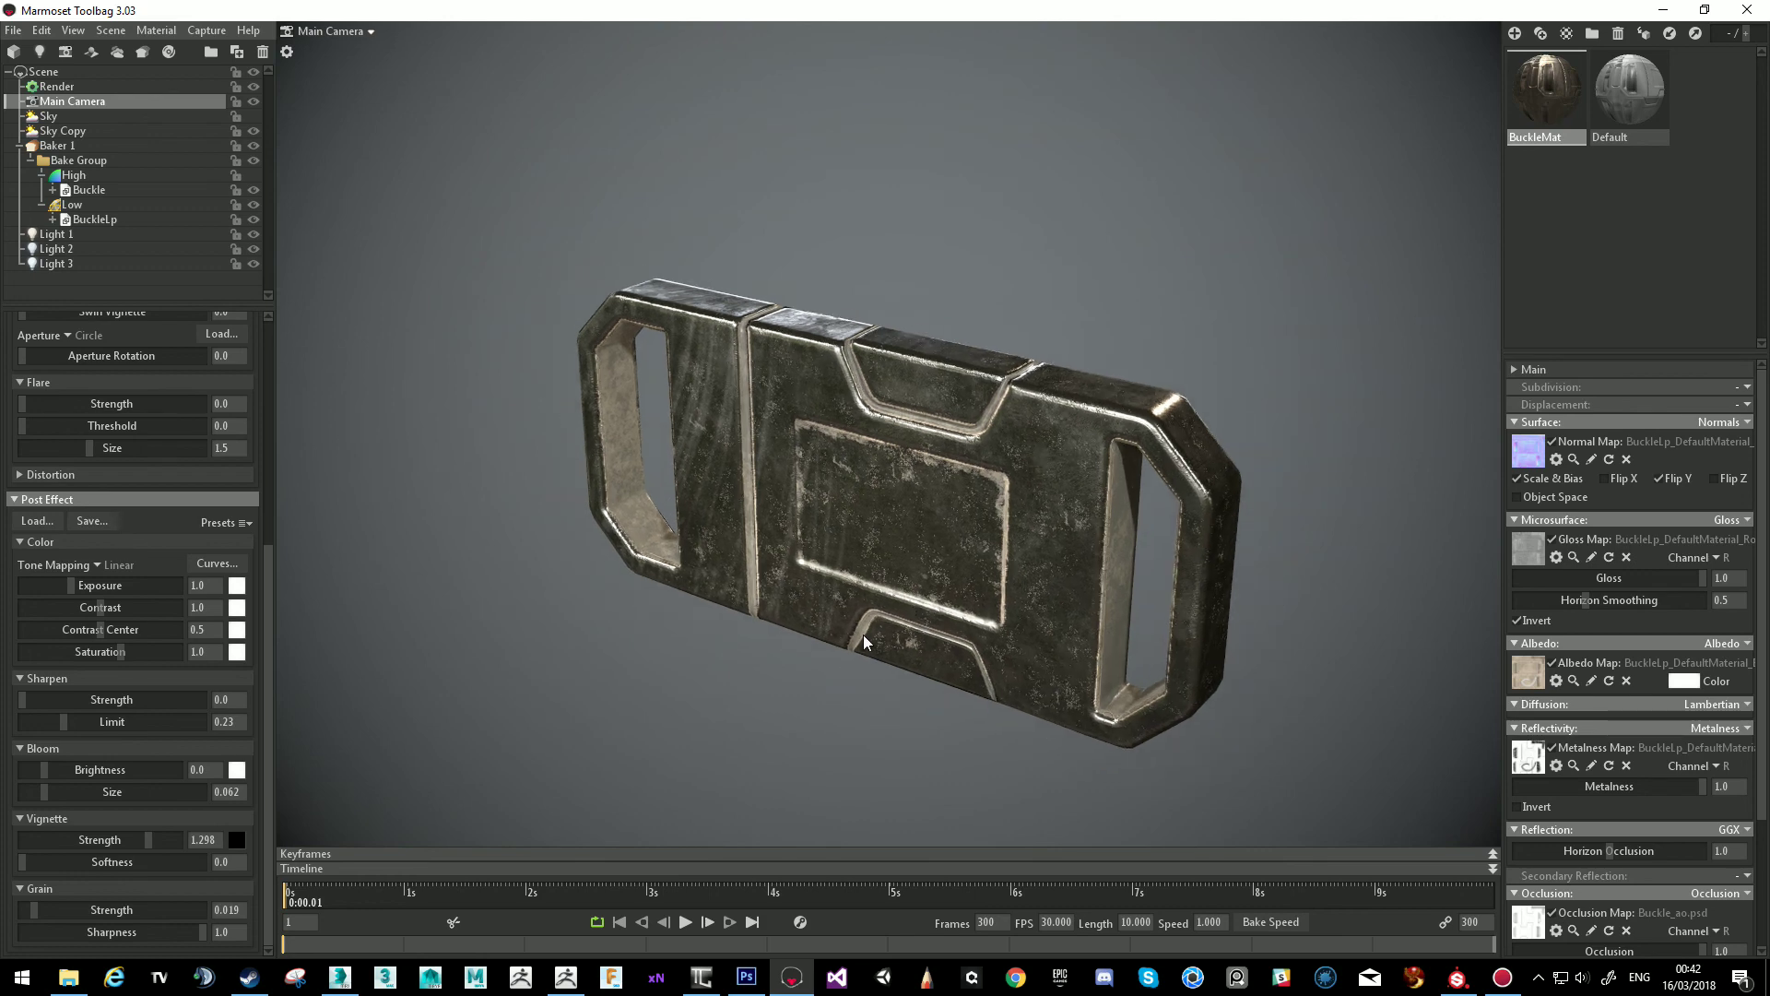
{"action": "left_click_drag", "start_coordinate": [1078, 708], "coordinate": [990, 599]}
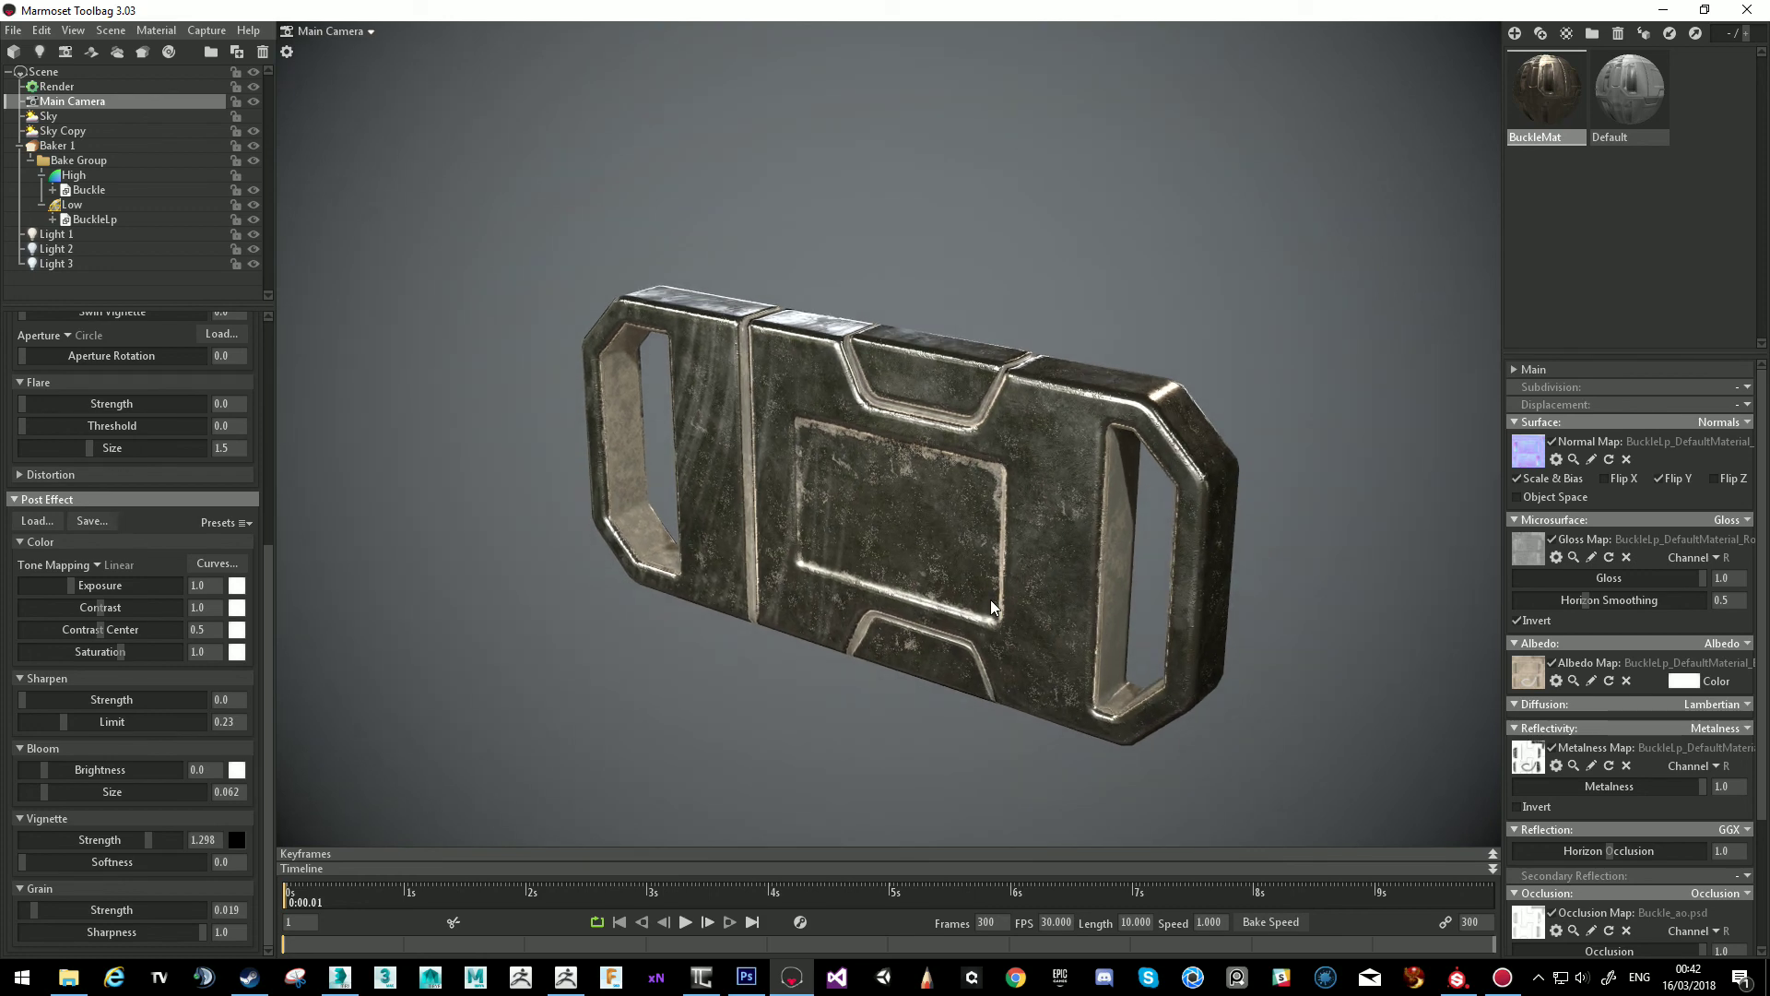